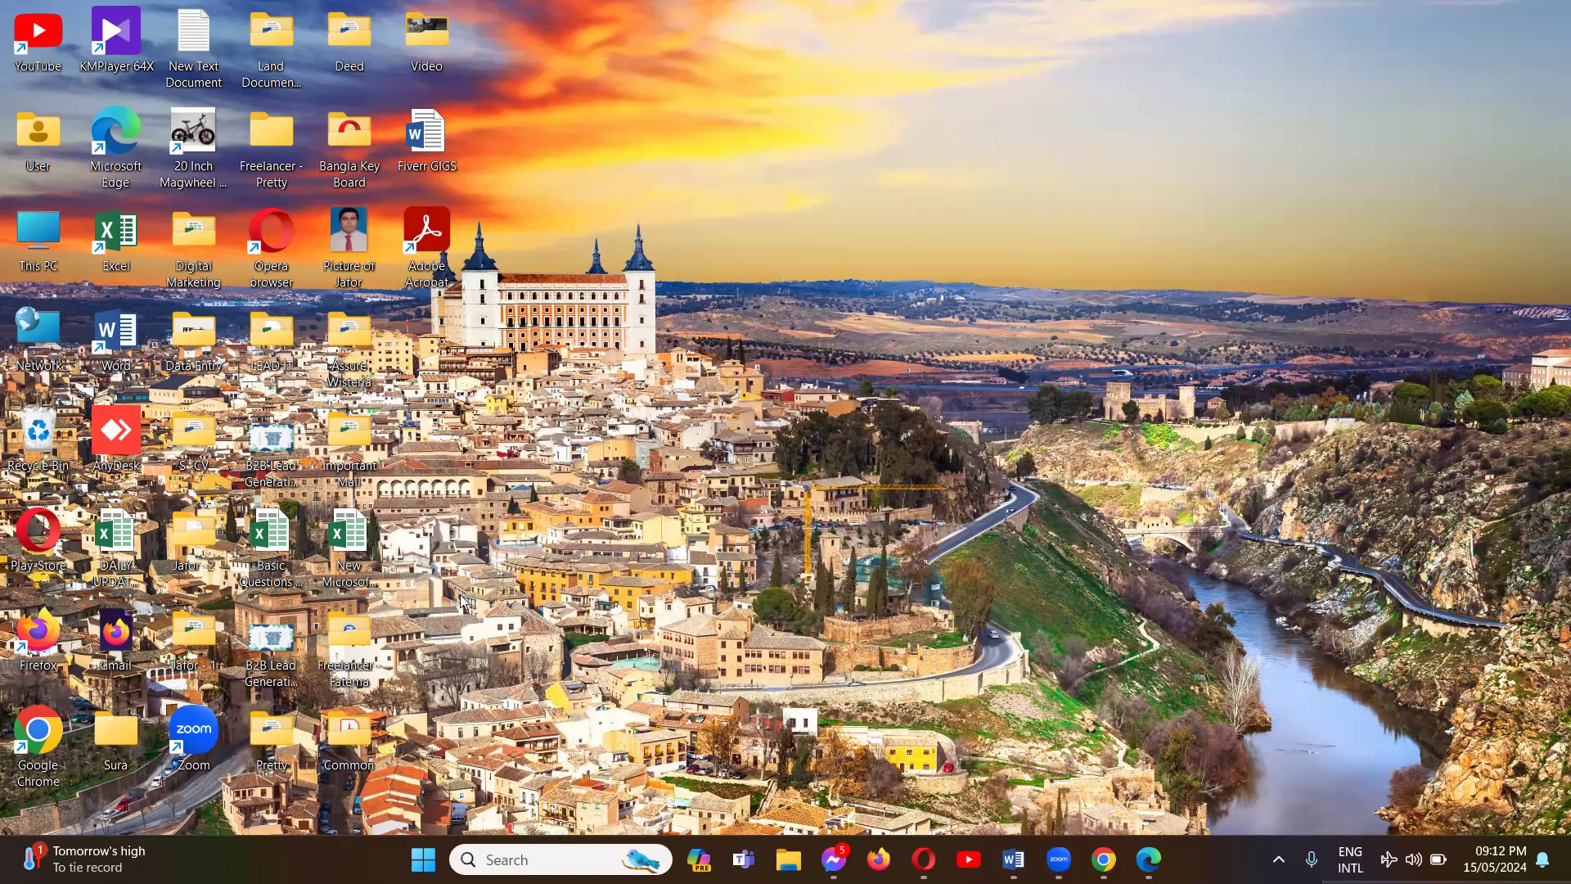
Step: Open Google Chrome, search for upwork.com and open the Upwork marketplace site from the results
left_click(39, 743)
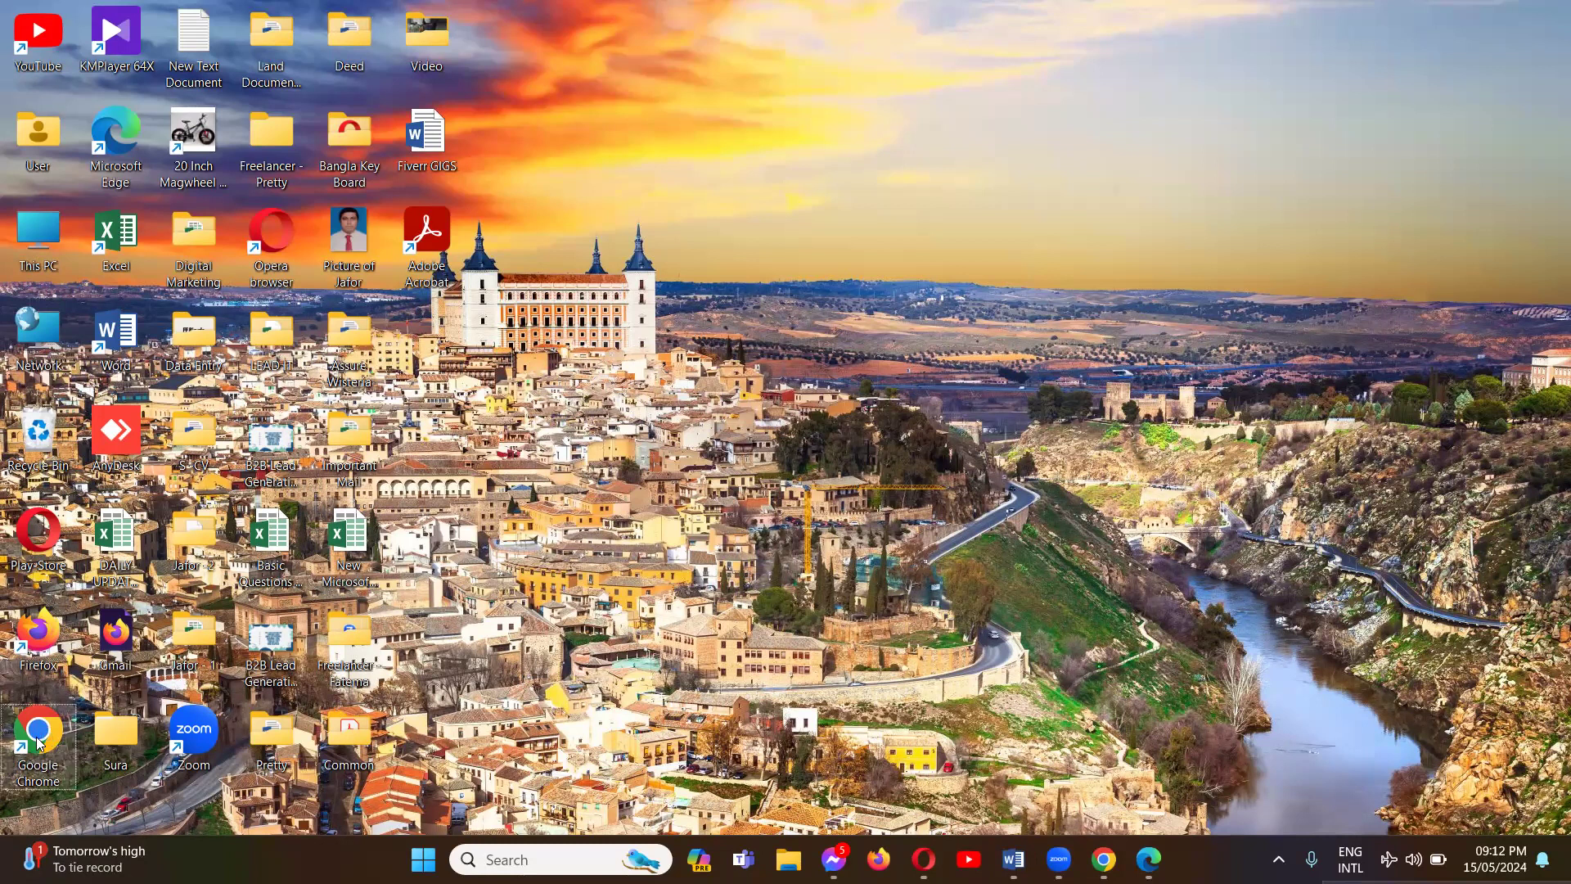
double_click(38, 743)
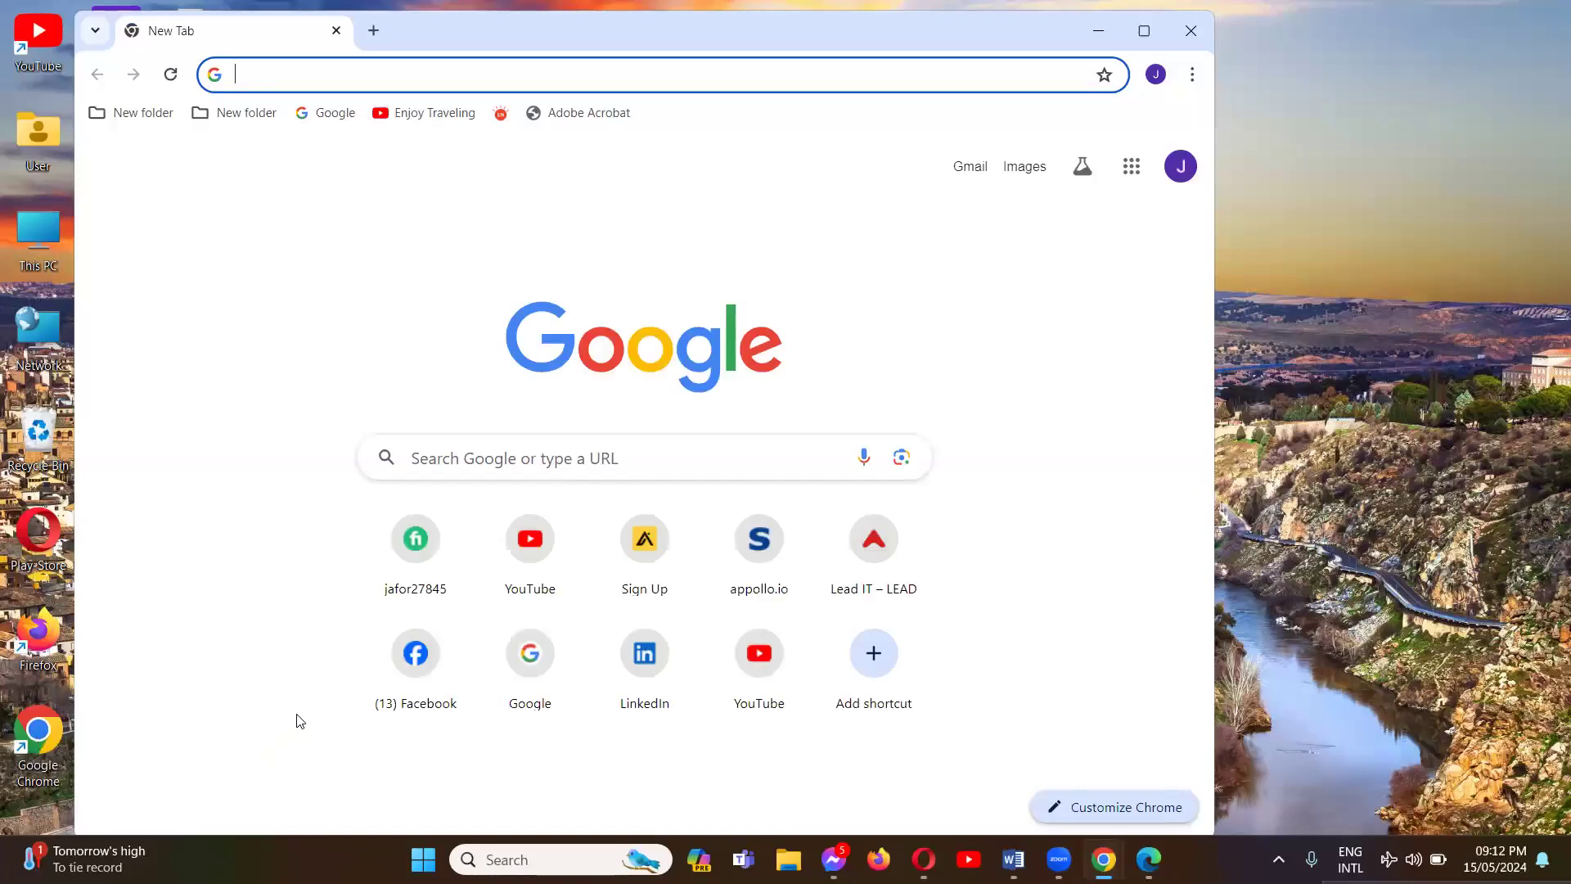
type("upwo")
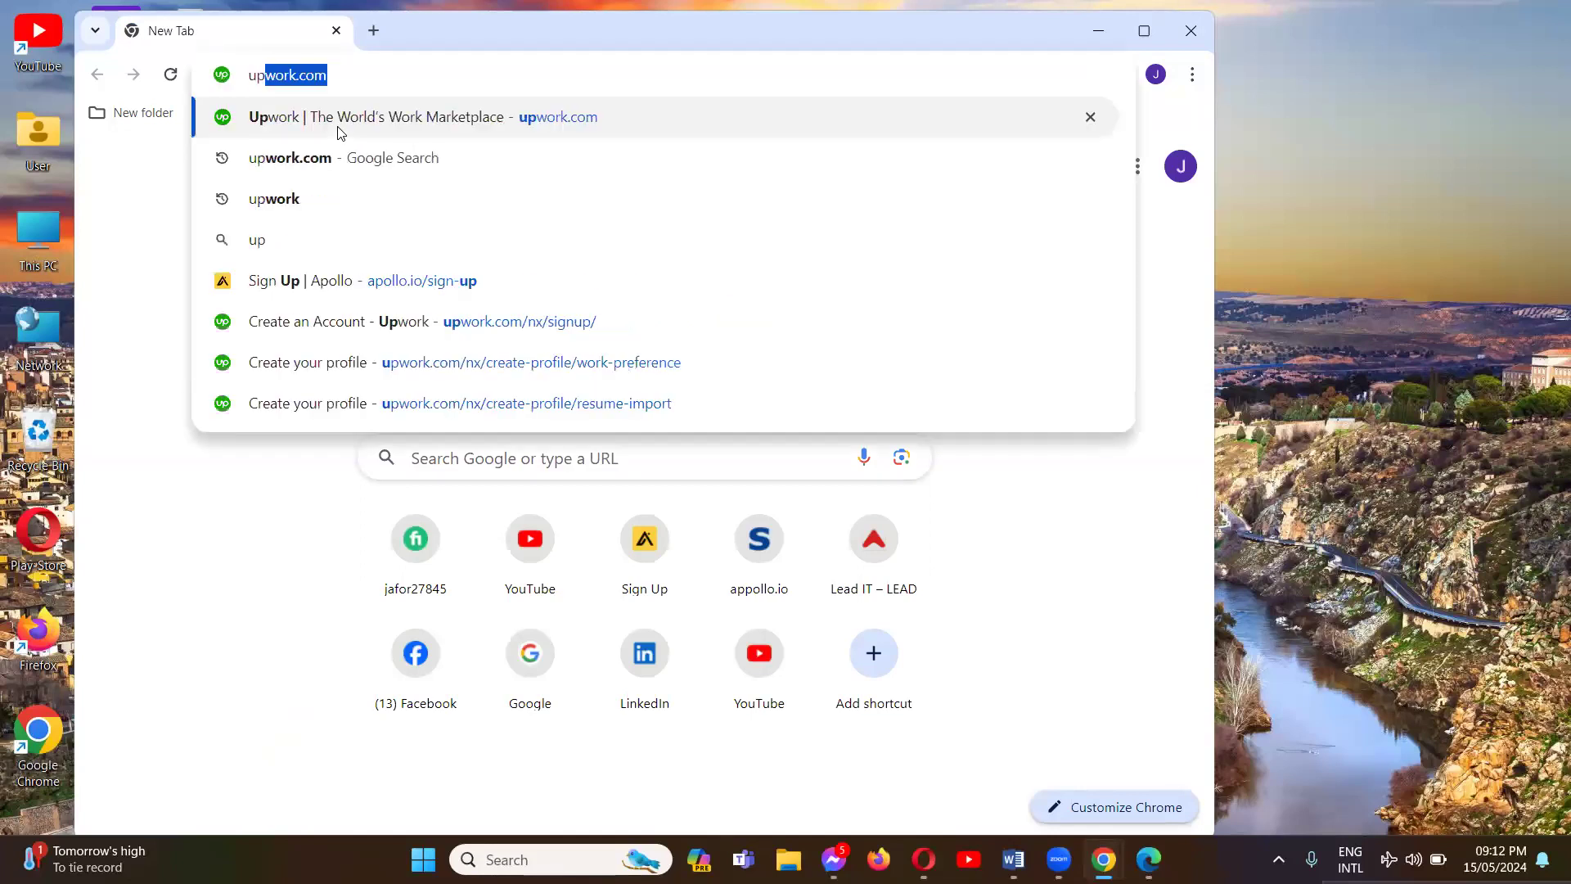
type("rk")
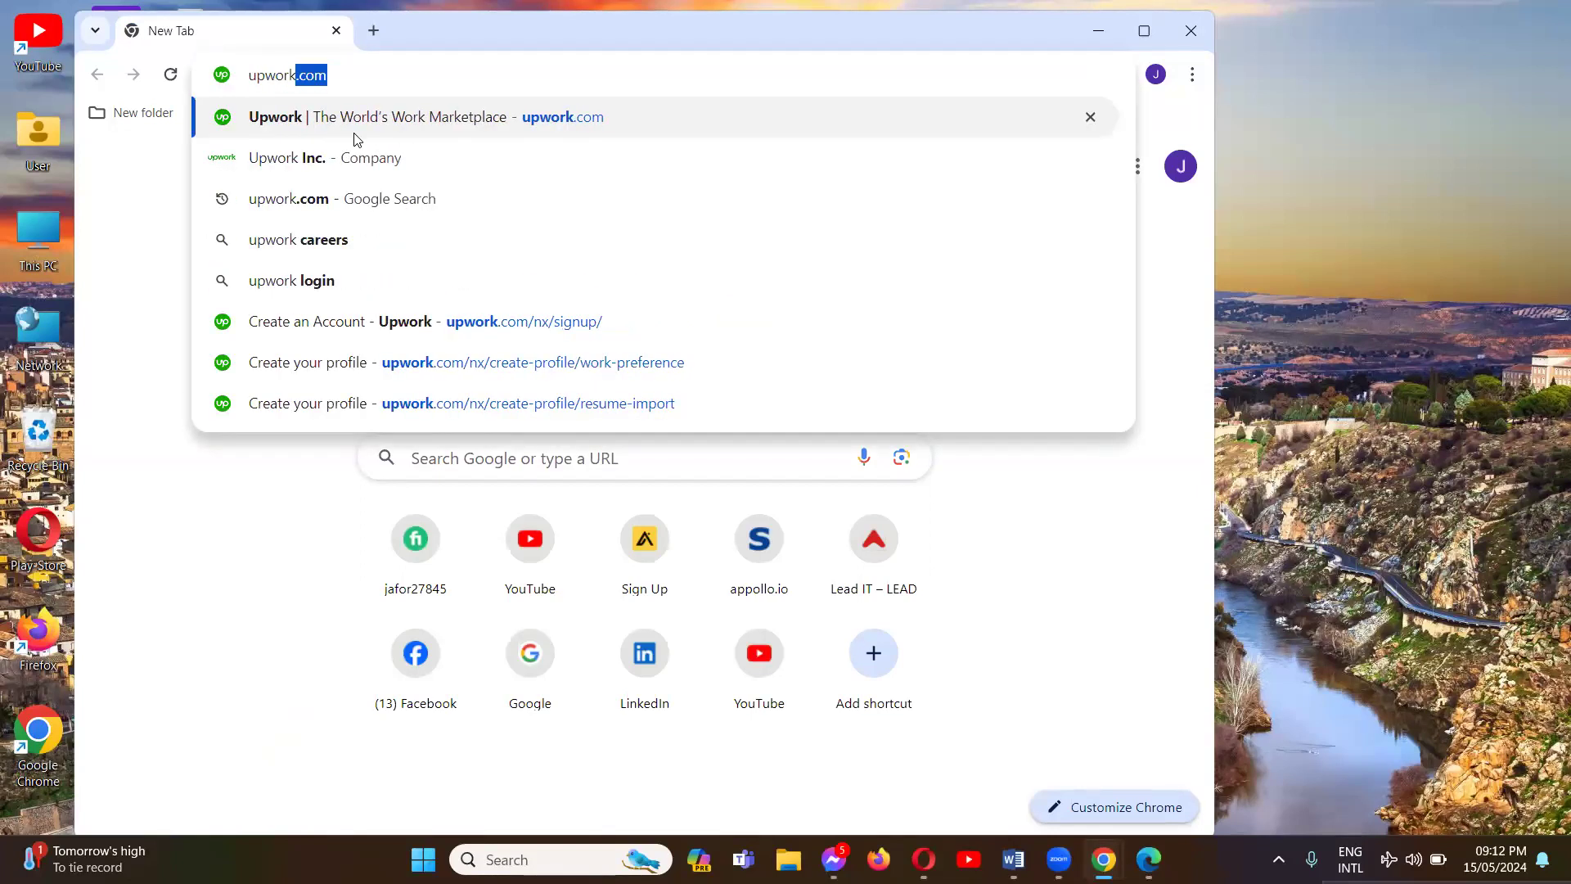
type(".com")
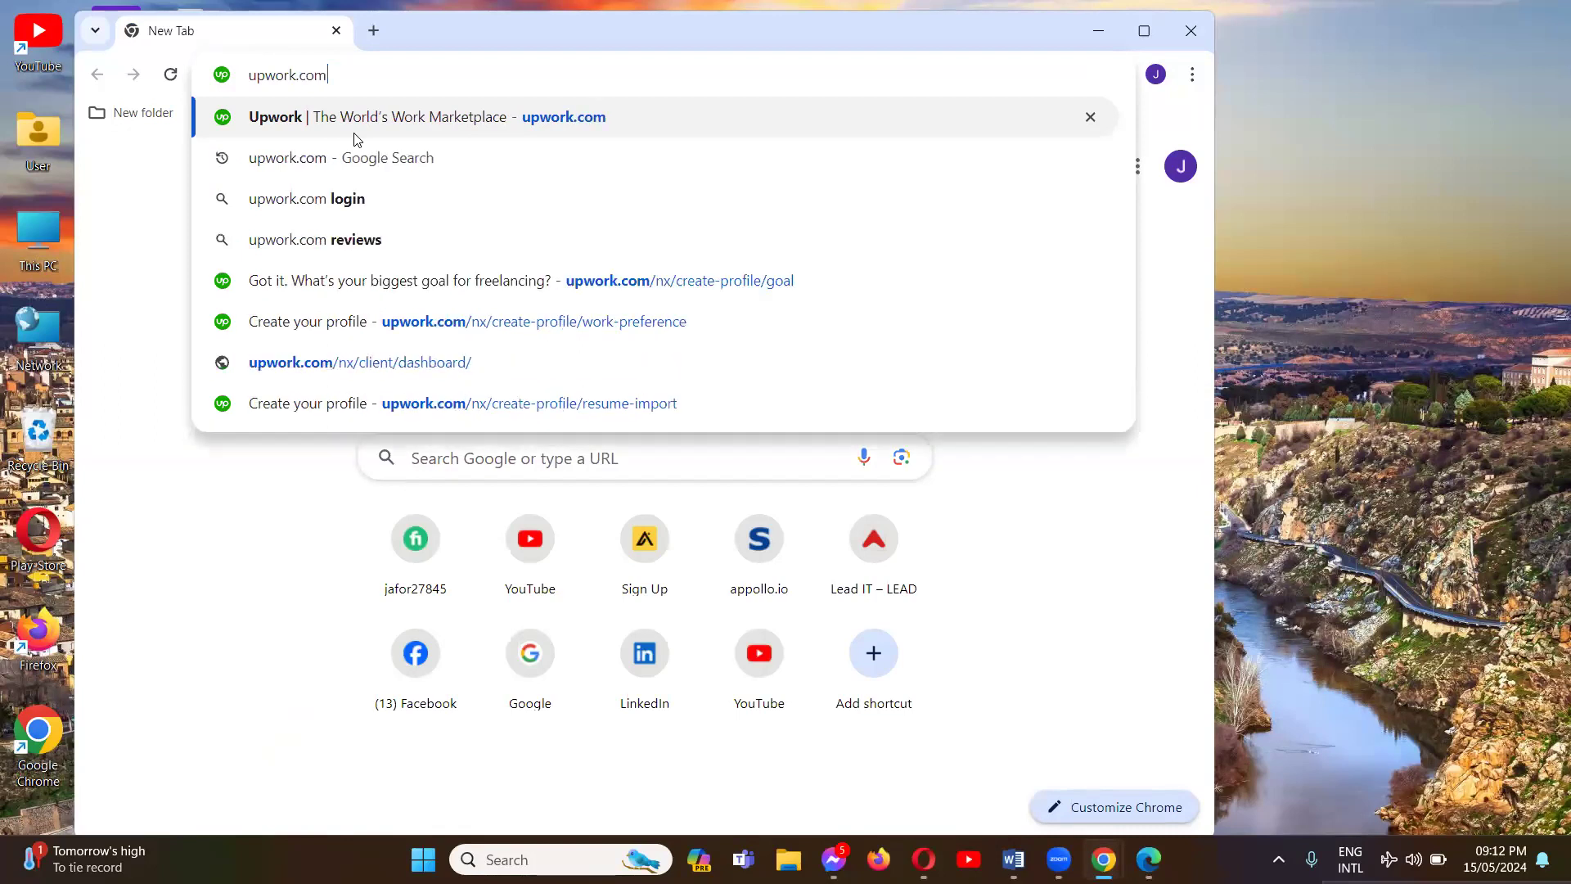
left_click(358, 157)
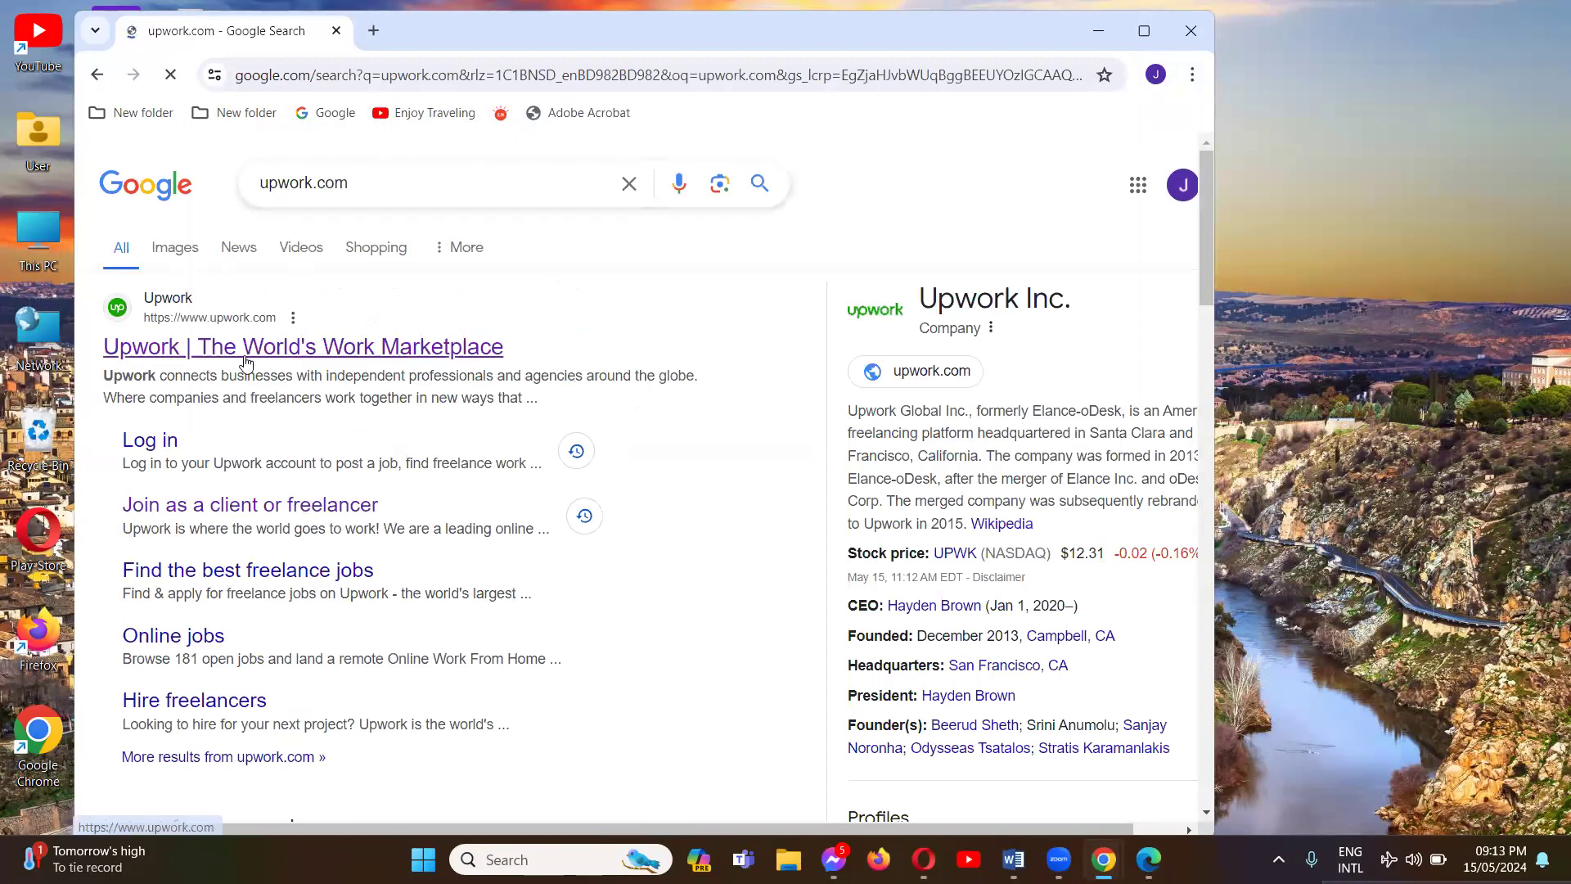
left_click(171, 352)
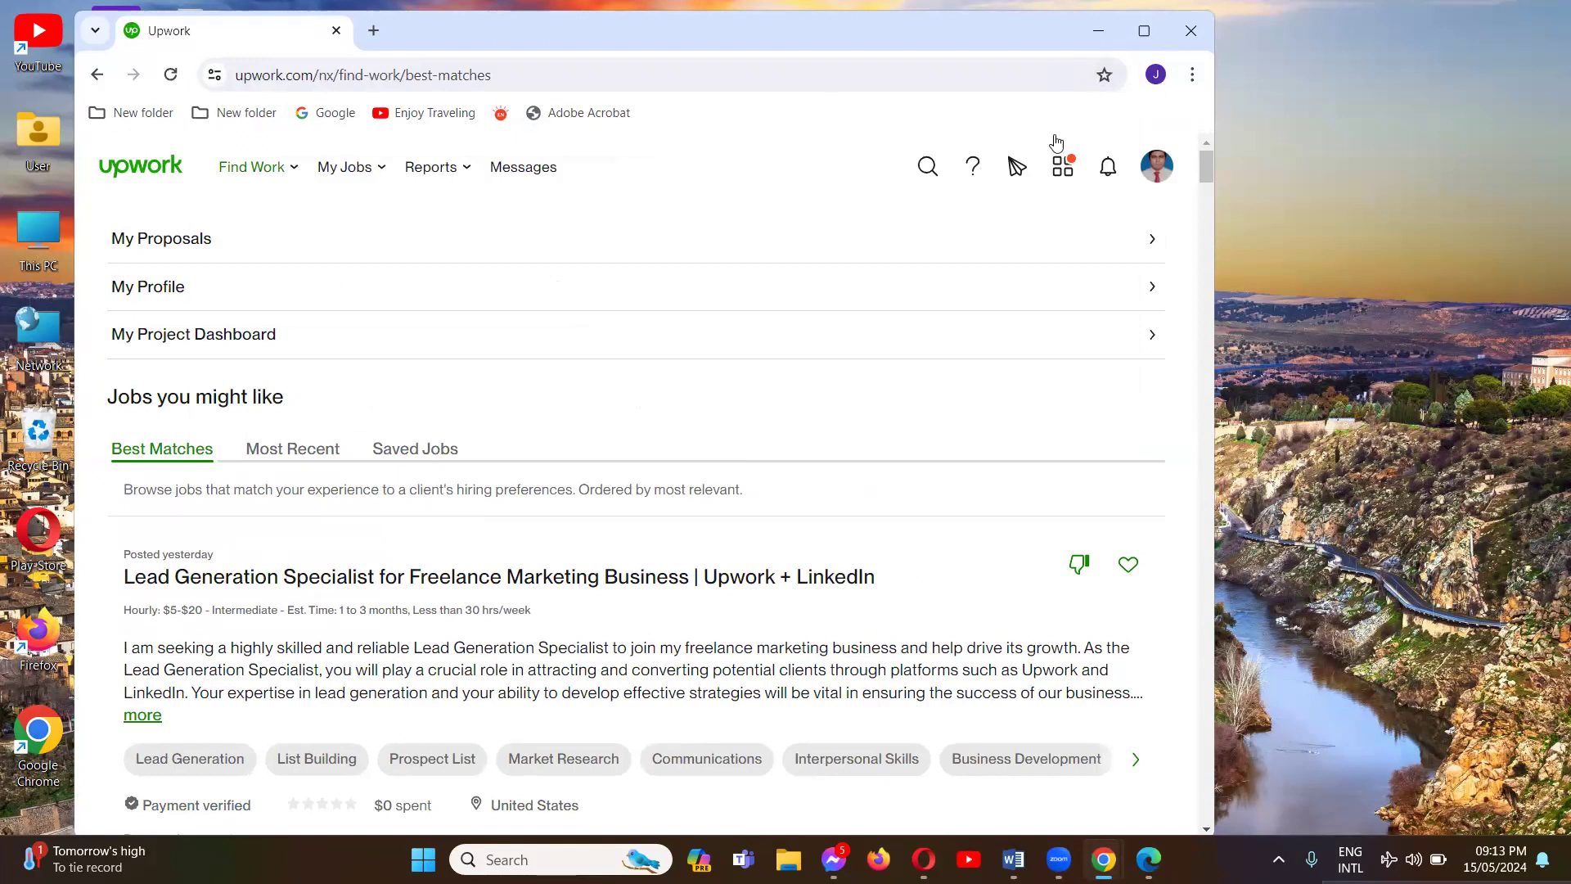
Step: Reposition the browser window on the desktop and maximize it to fill the screen
left_click_drag(151, 41, 147, 115)
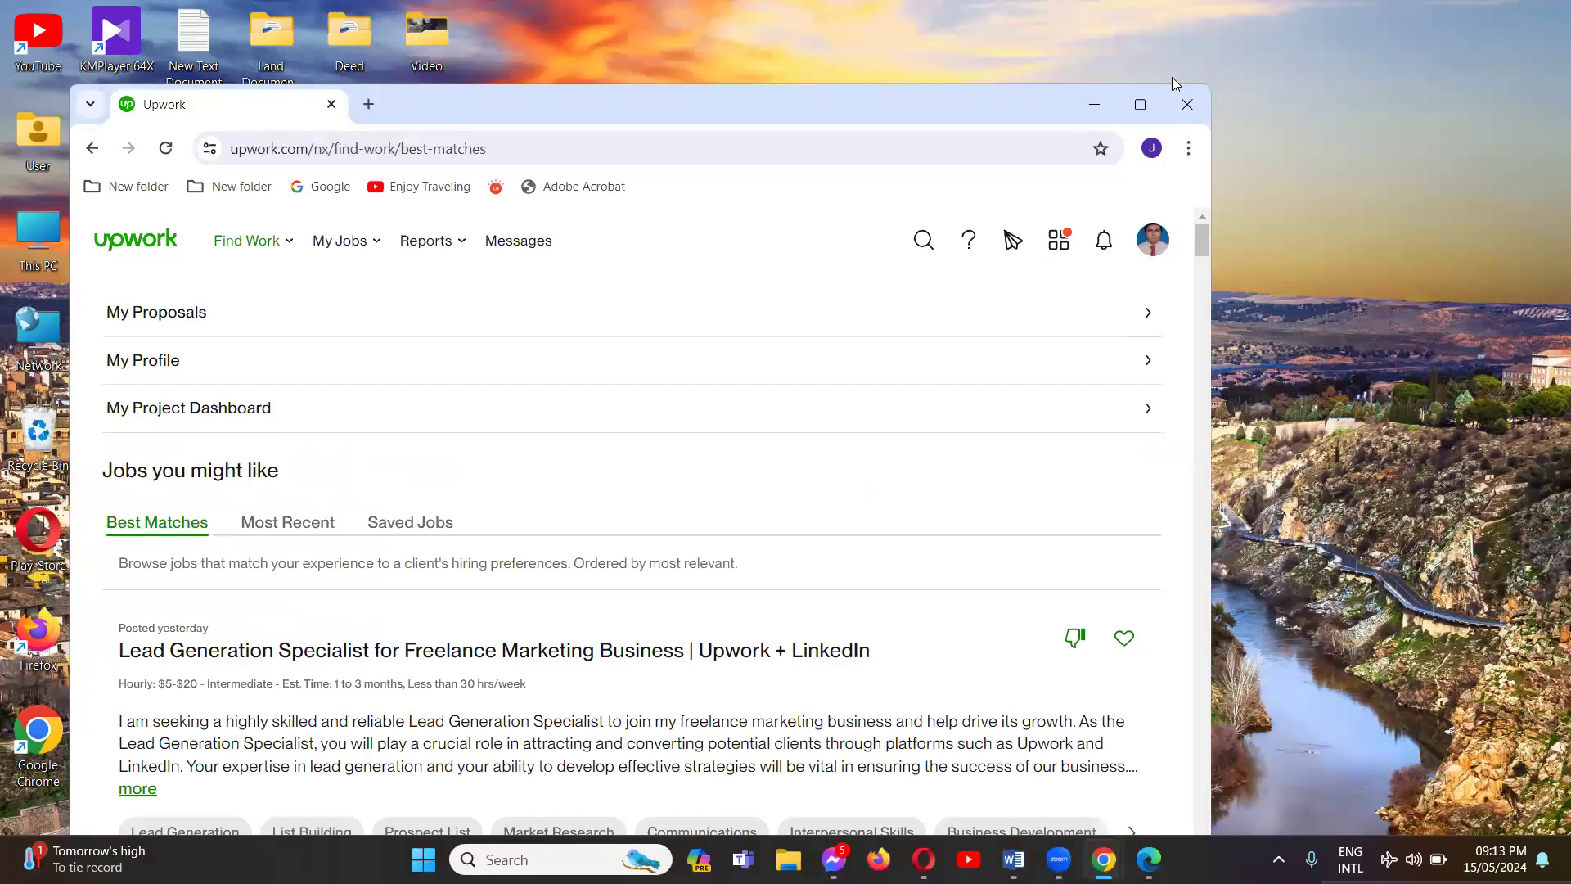
left_click(1141, 111)
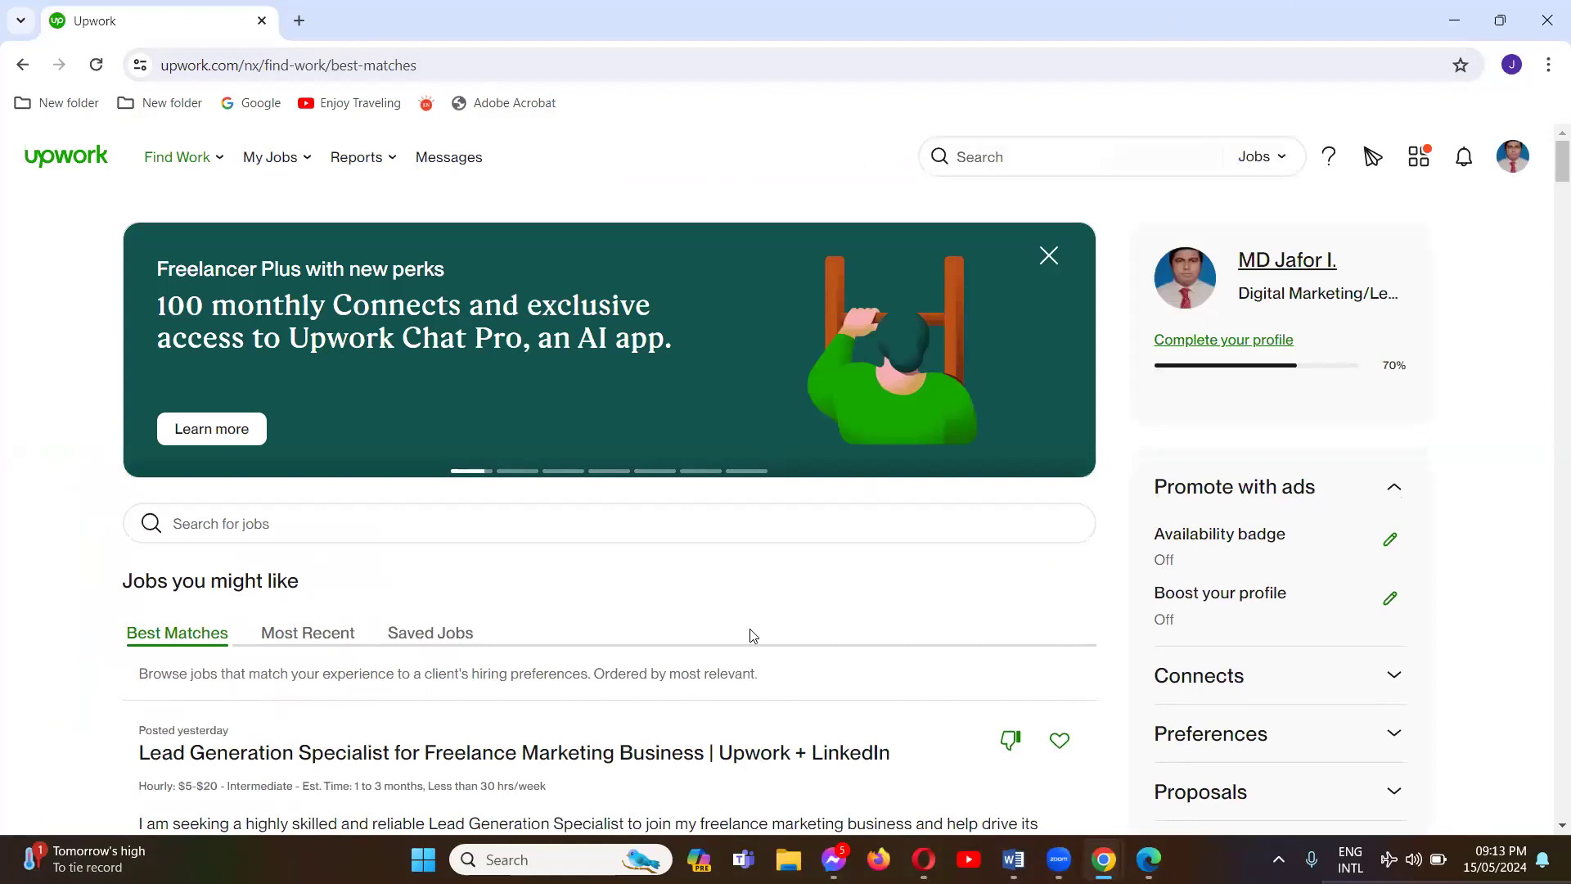
double_click(1382, 10)
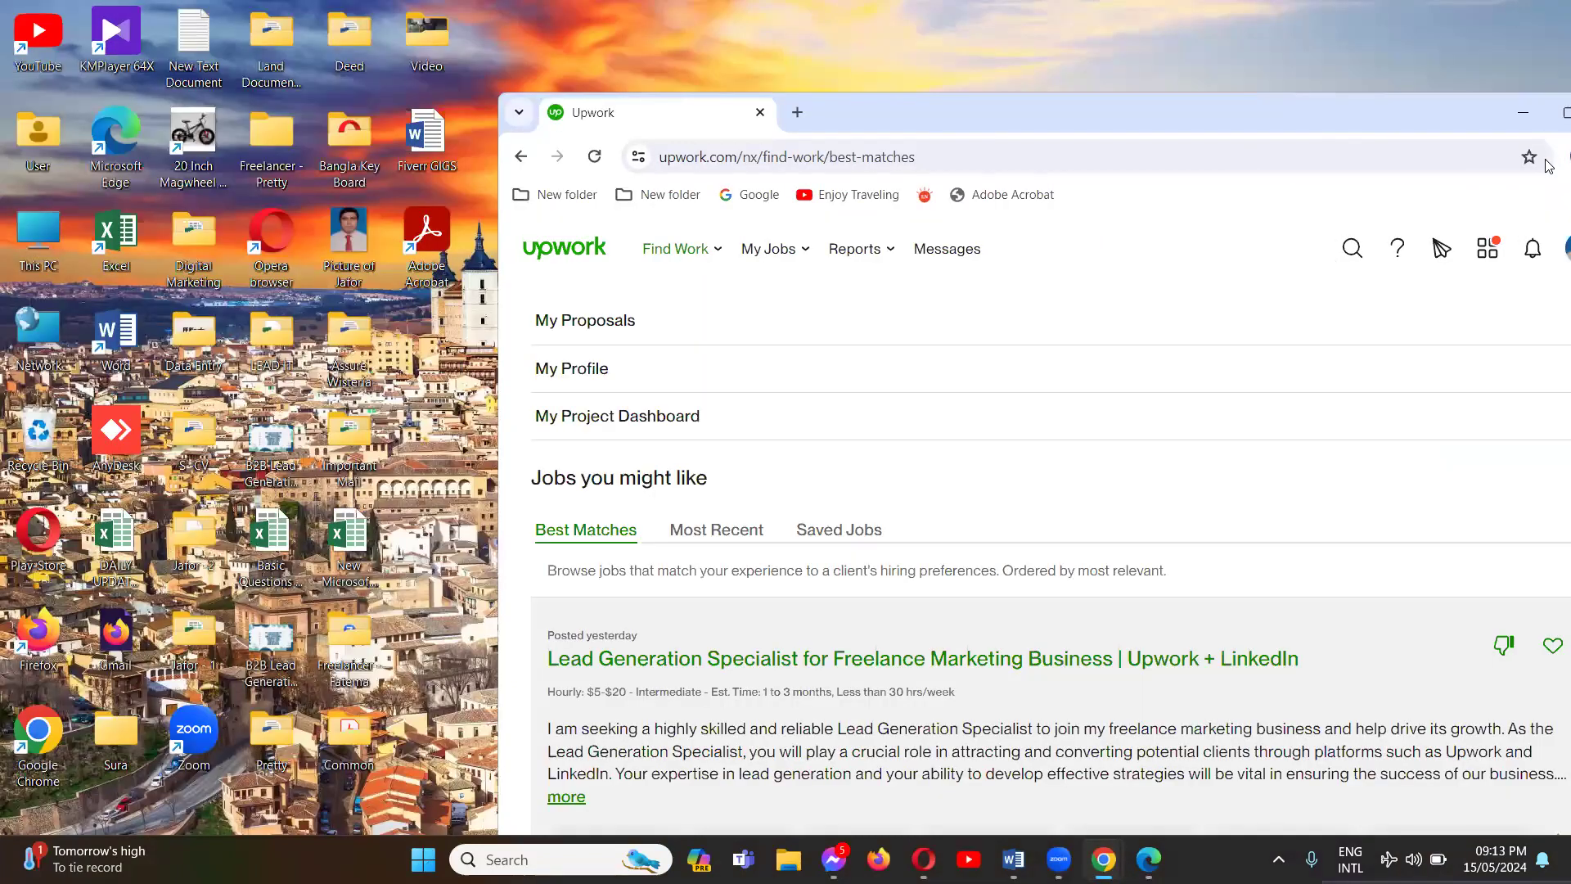
left_click_drag(1360, 116, 1035, 150)
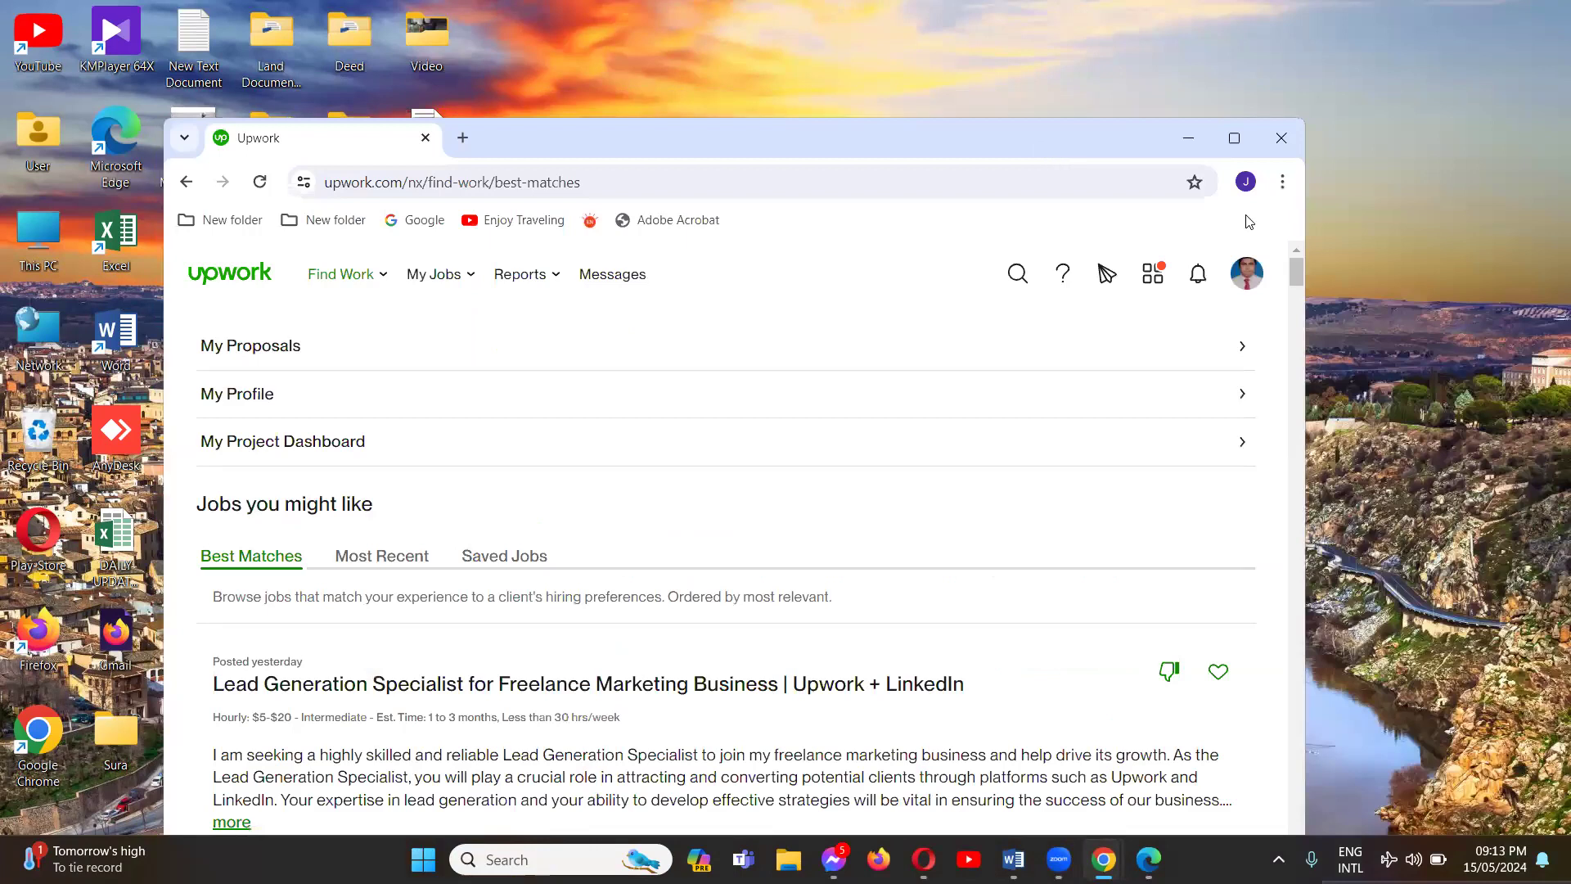
left_click(1234, 137)
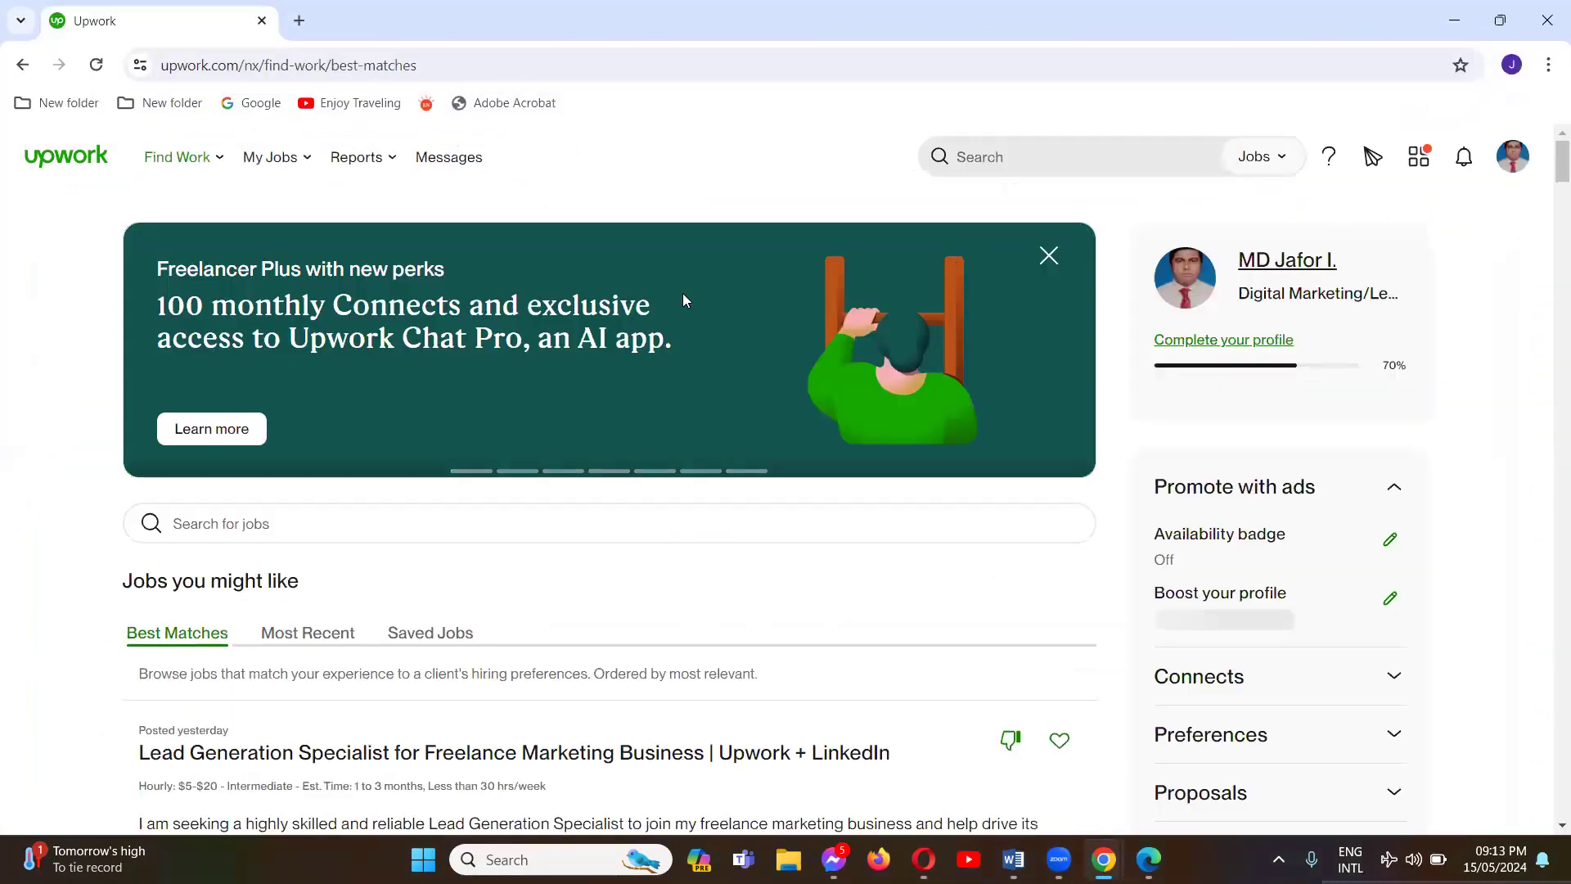
Step: Set the Upwork search scope to Projects and search for "lead generation"
left_click(1272, 164)
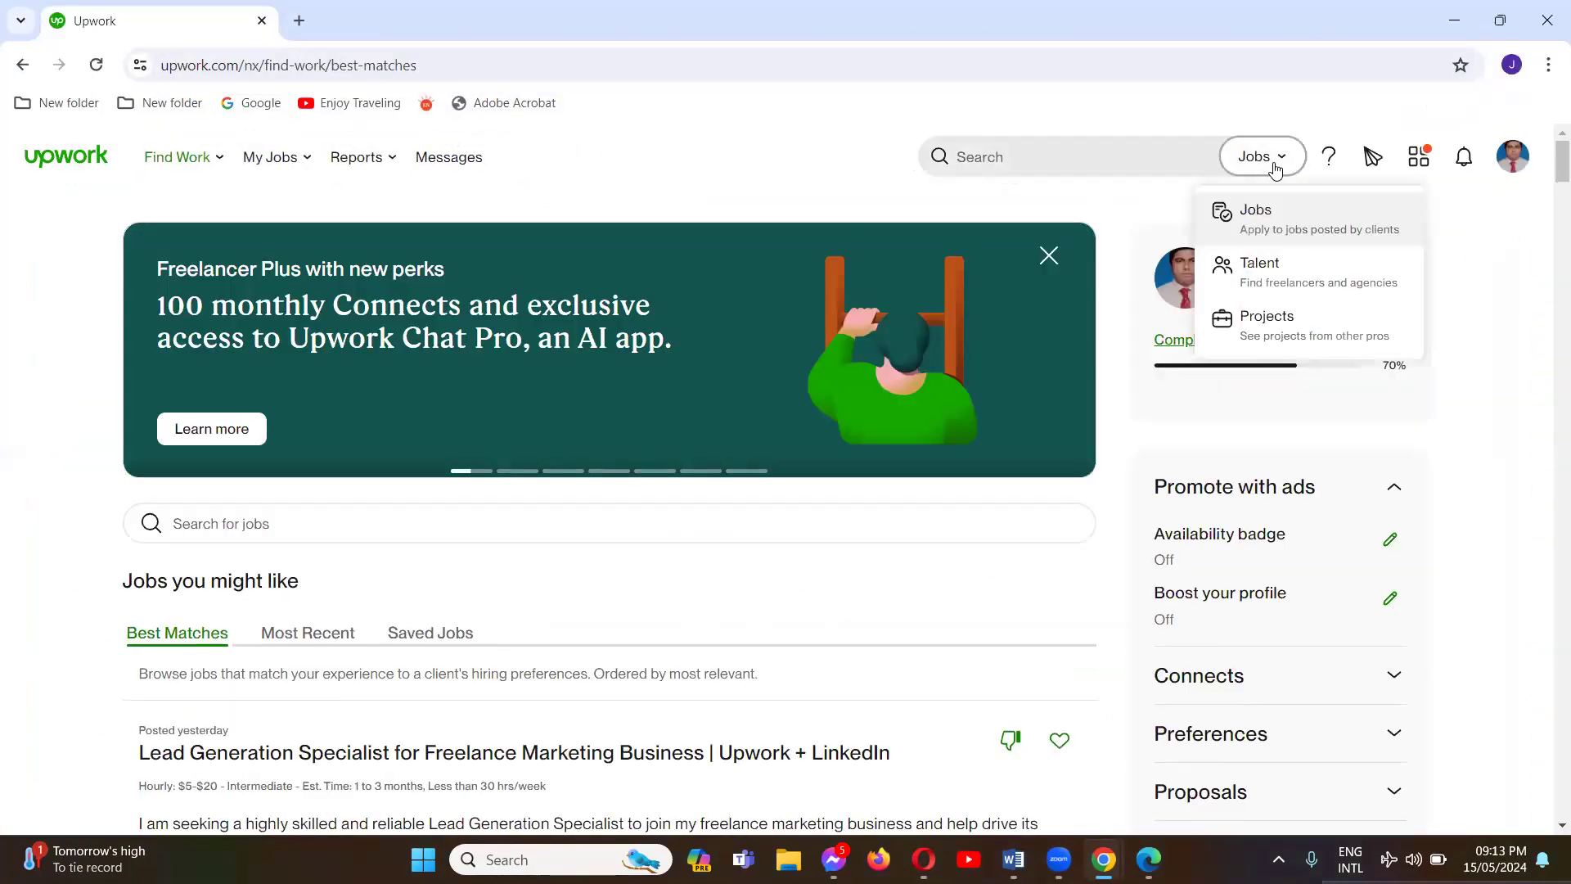
left_click(1268, 323)
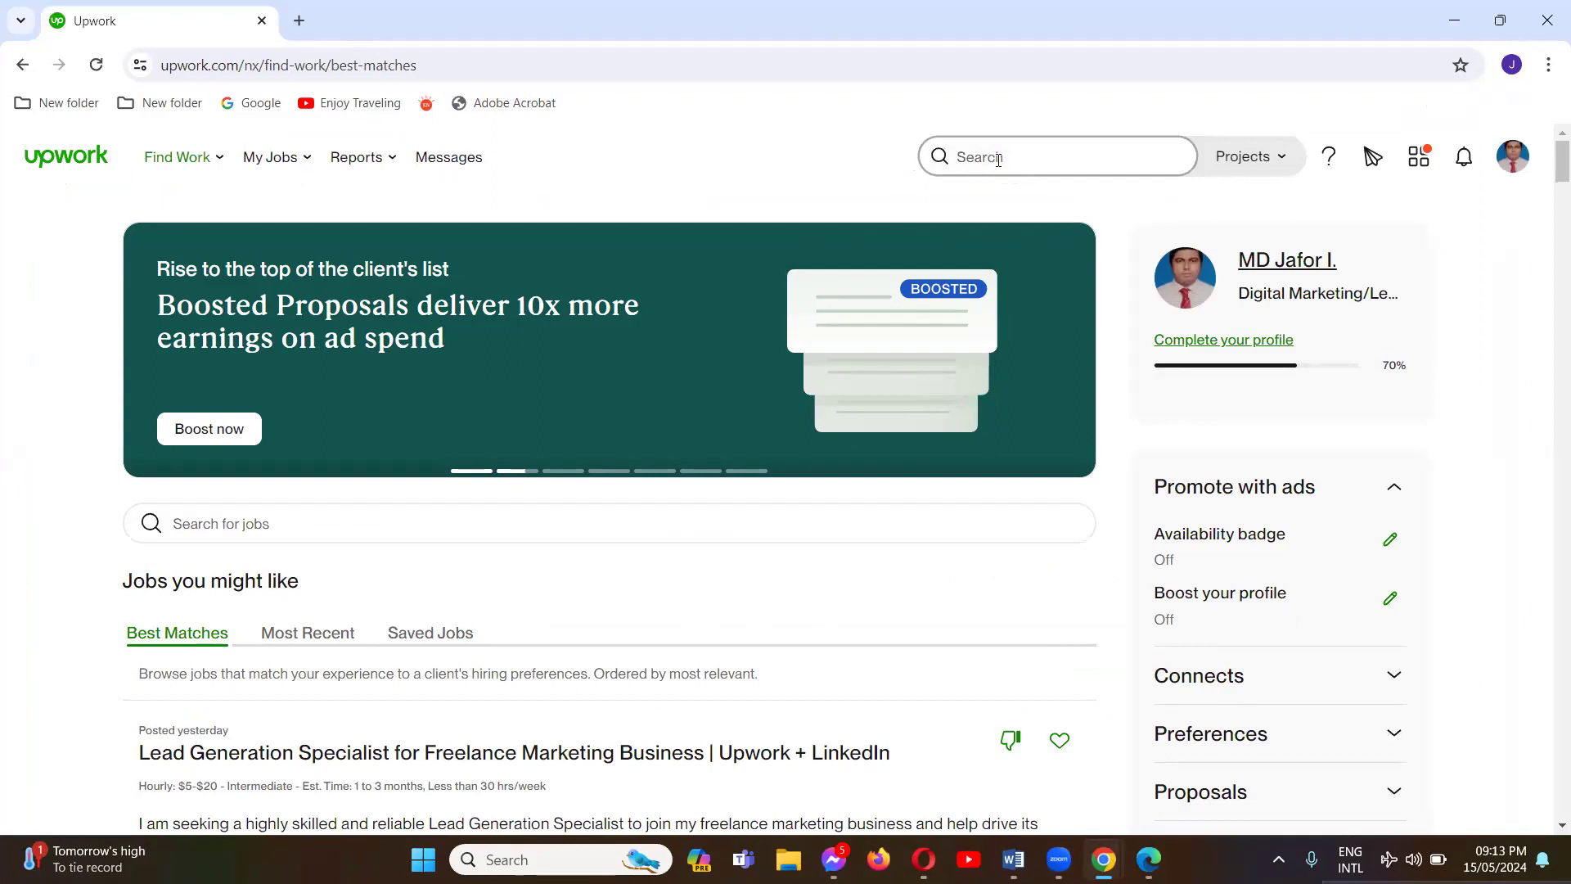
type("lead ")
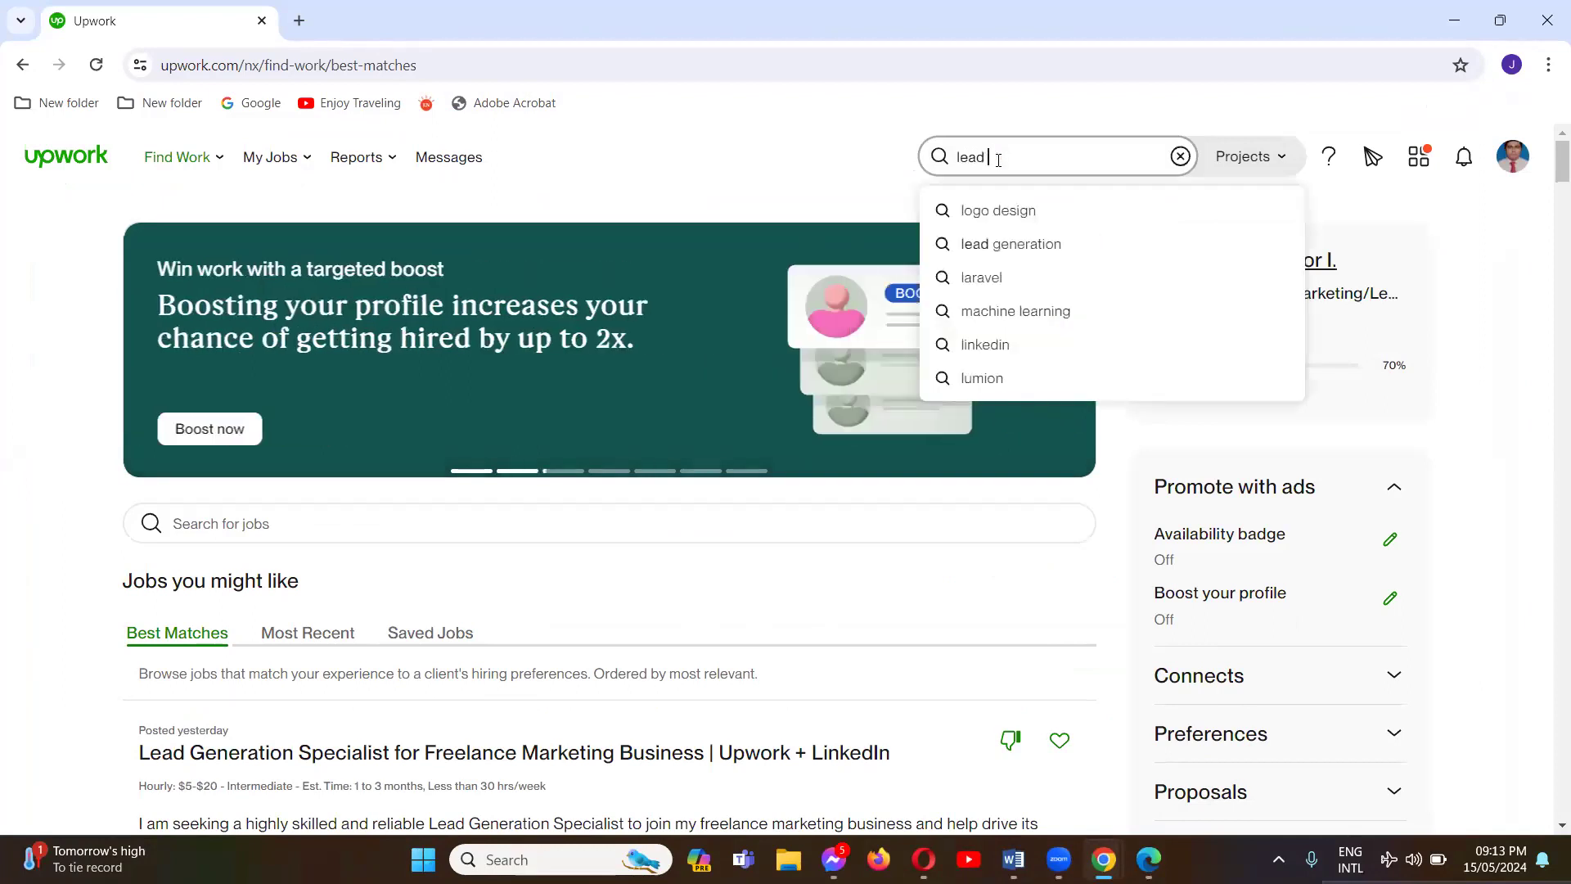
type("gen")
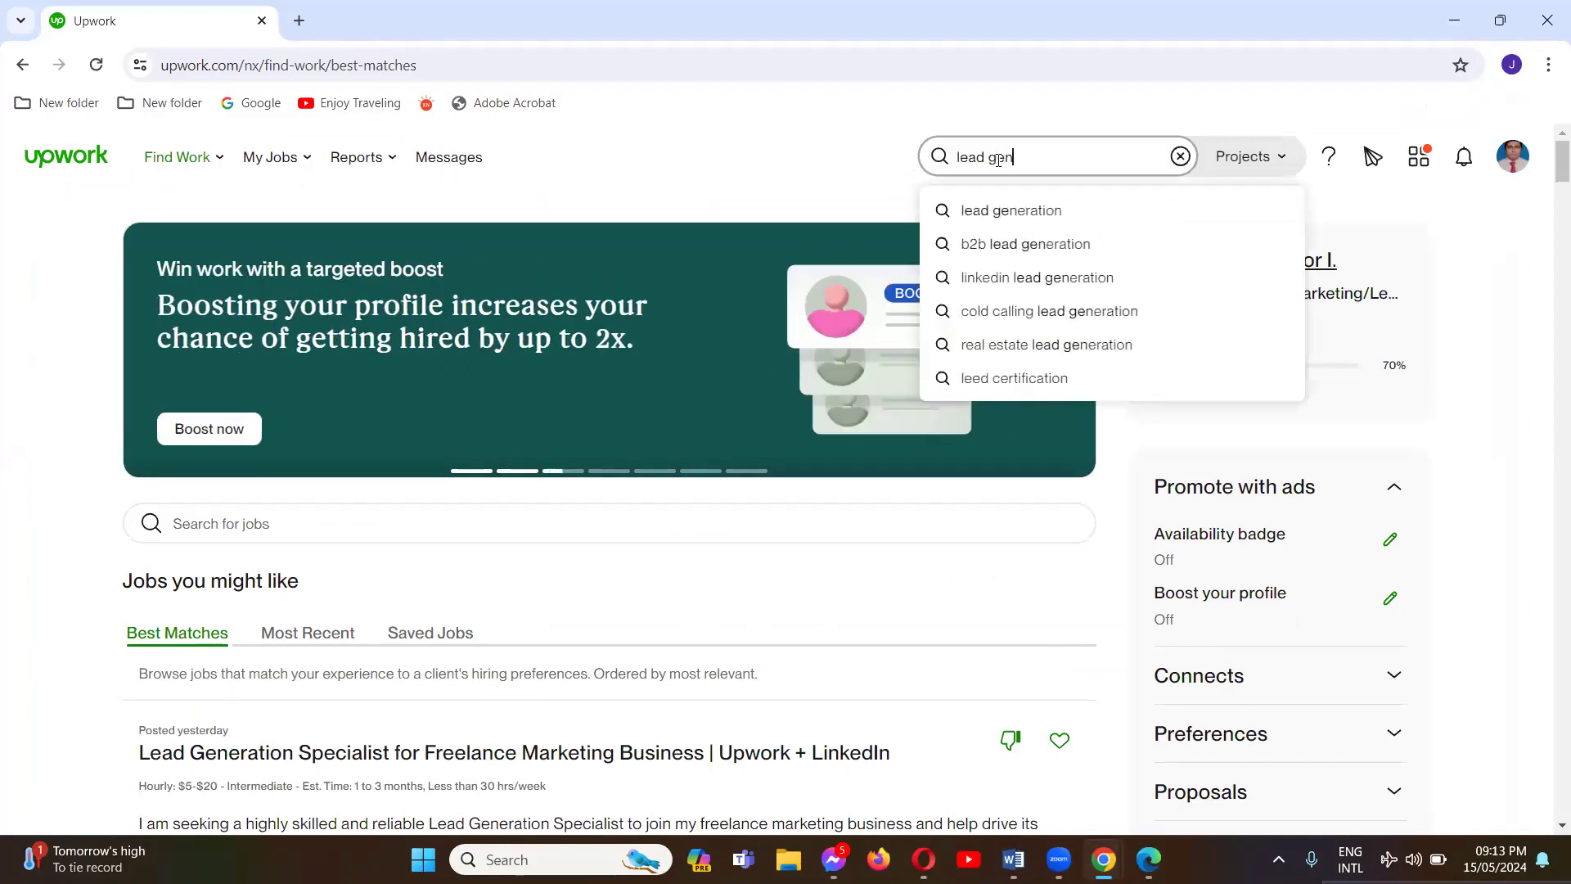
type("eration")
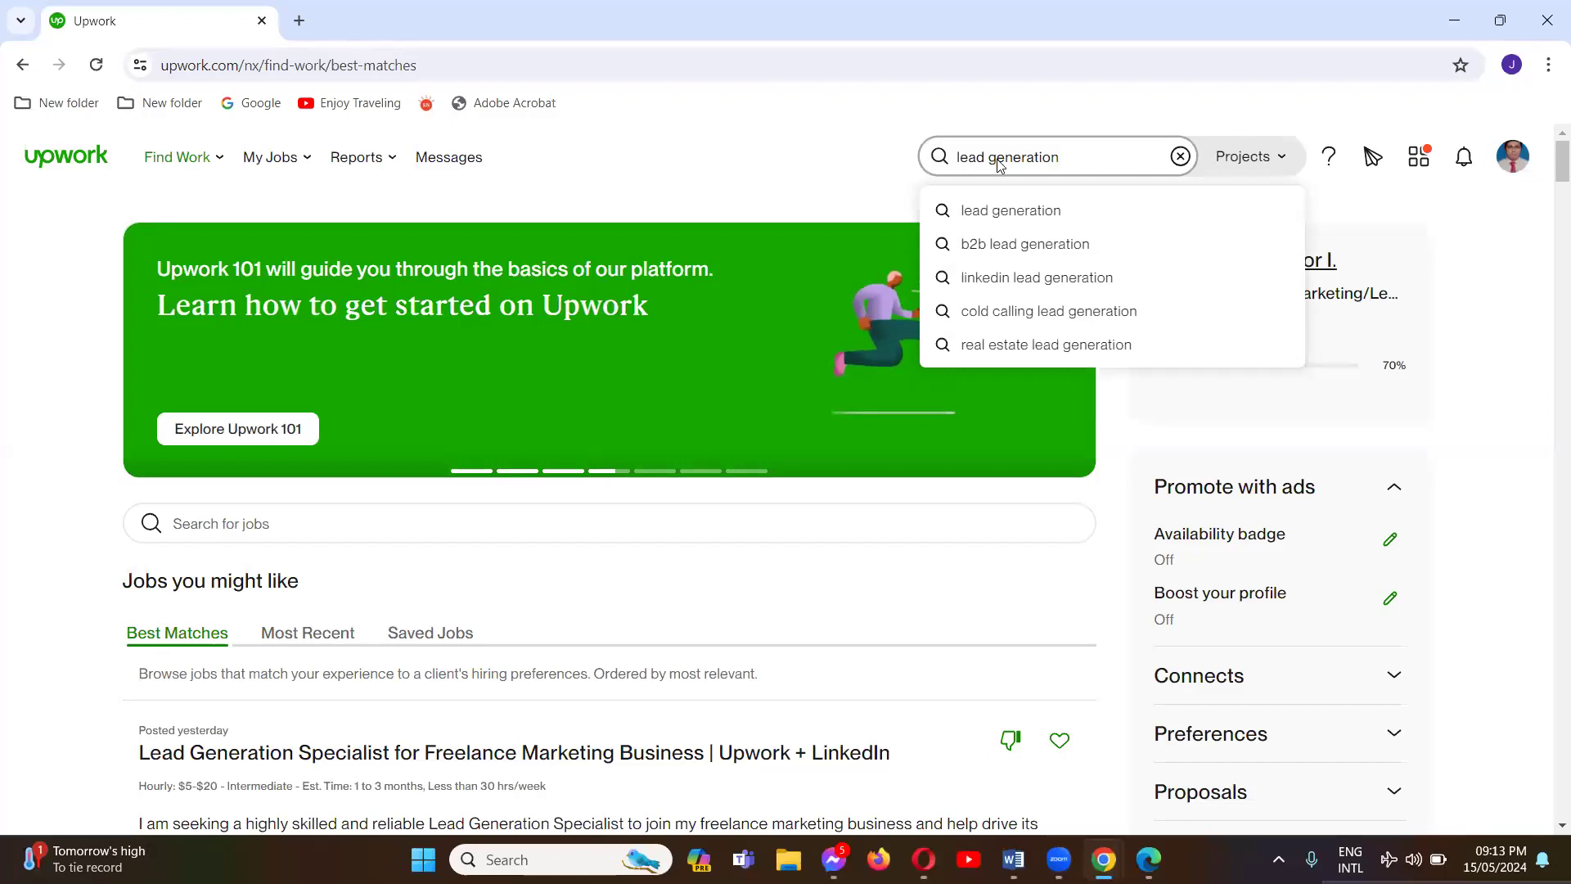
key("Return")
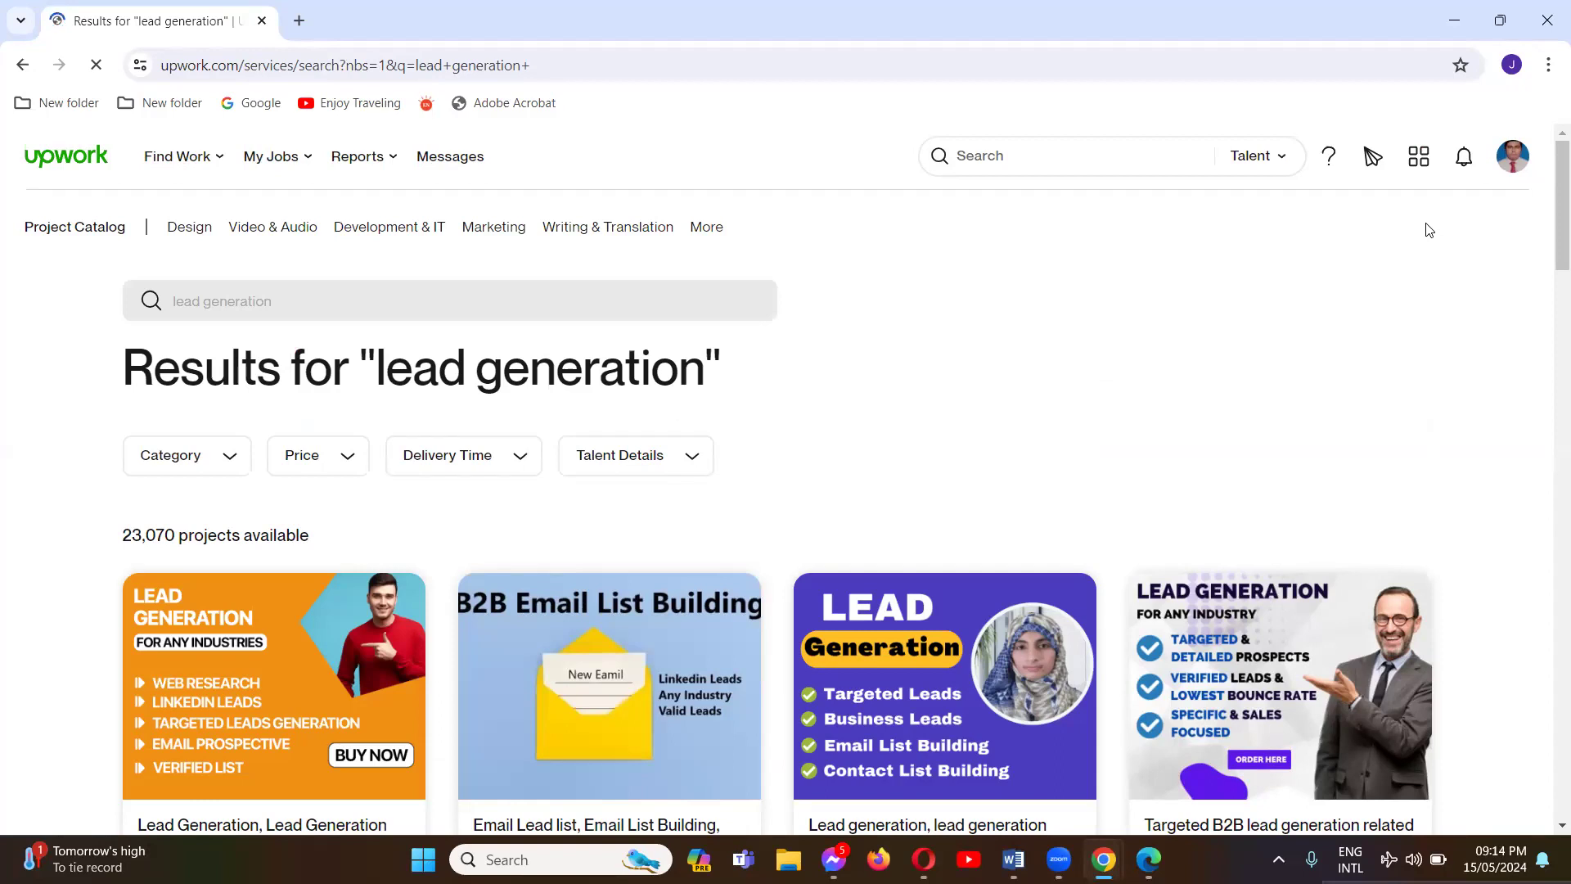
Step: Open each of the four project listings in the first results row in its own new tab
scroll(1199, 340, "down", 5)
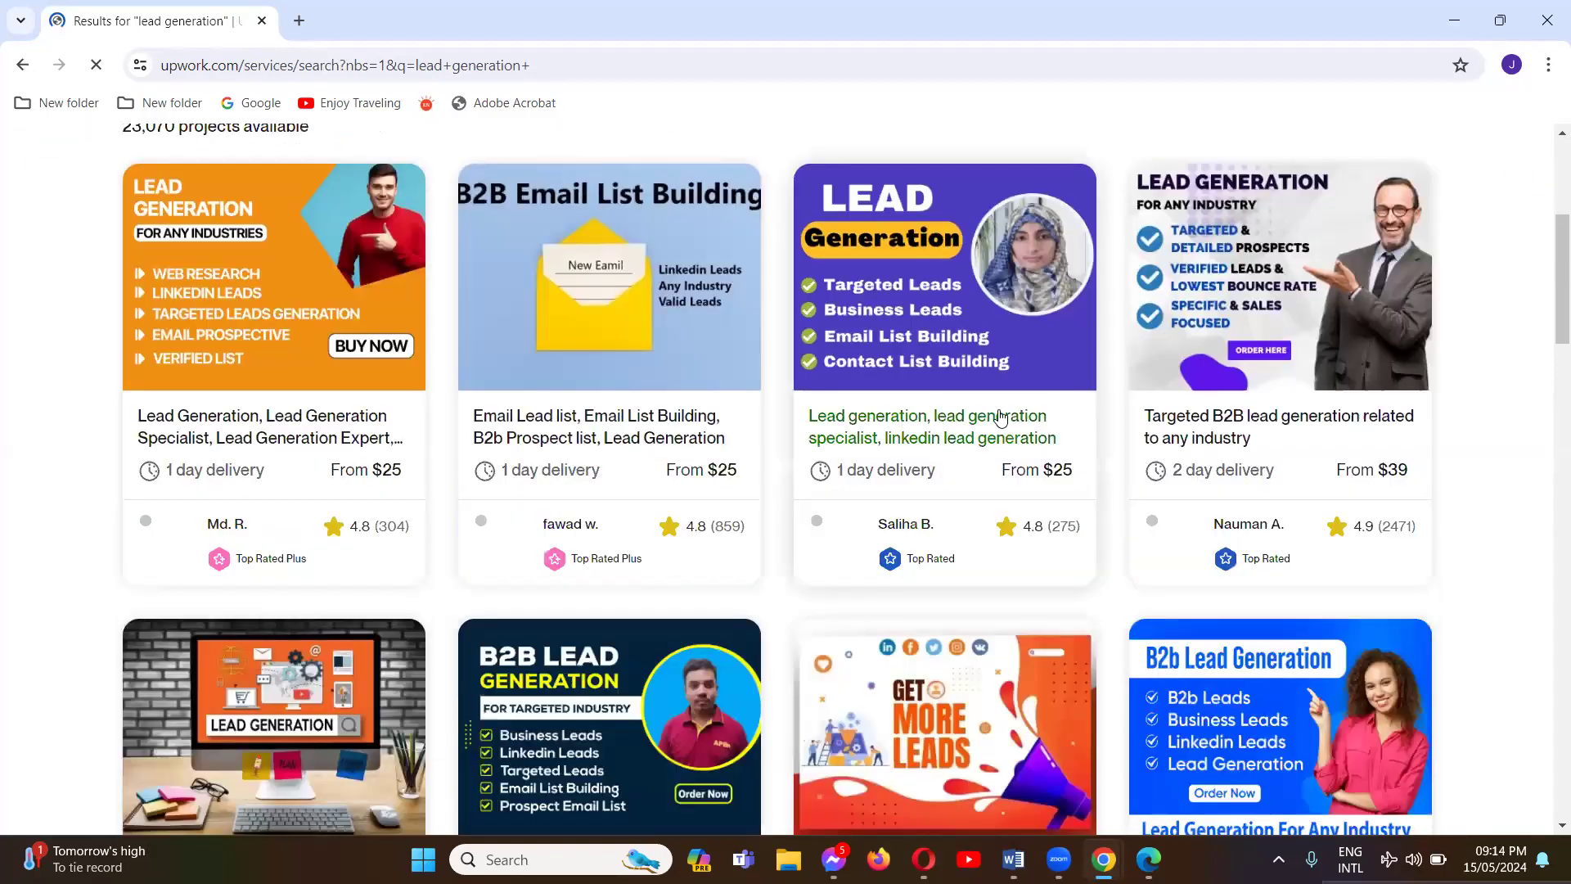
right_click(194, 423)
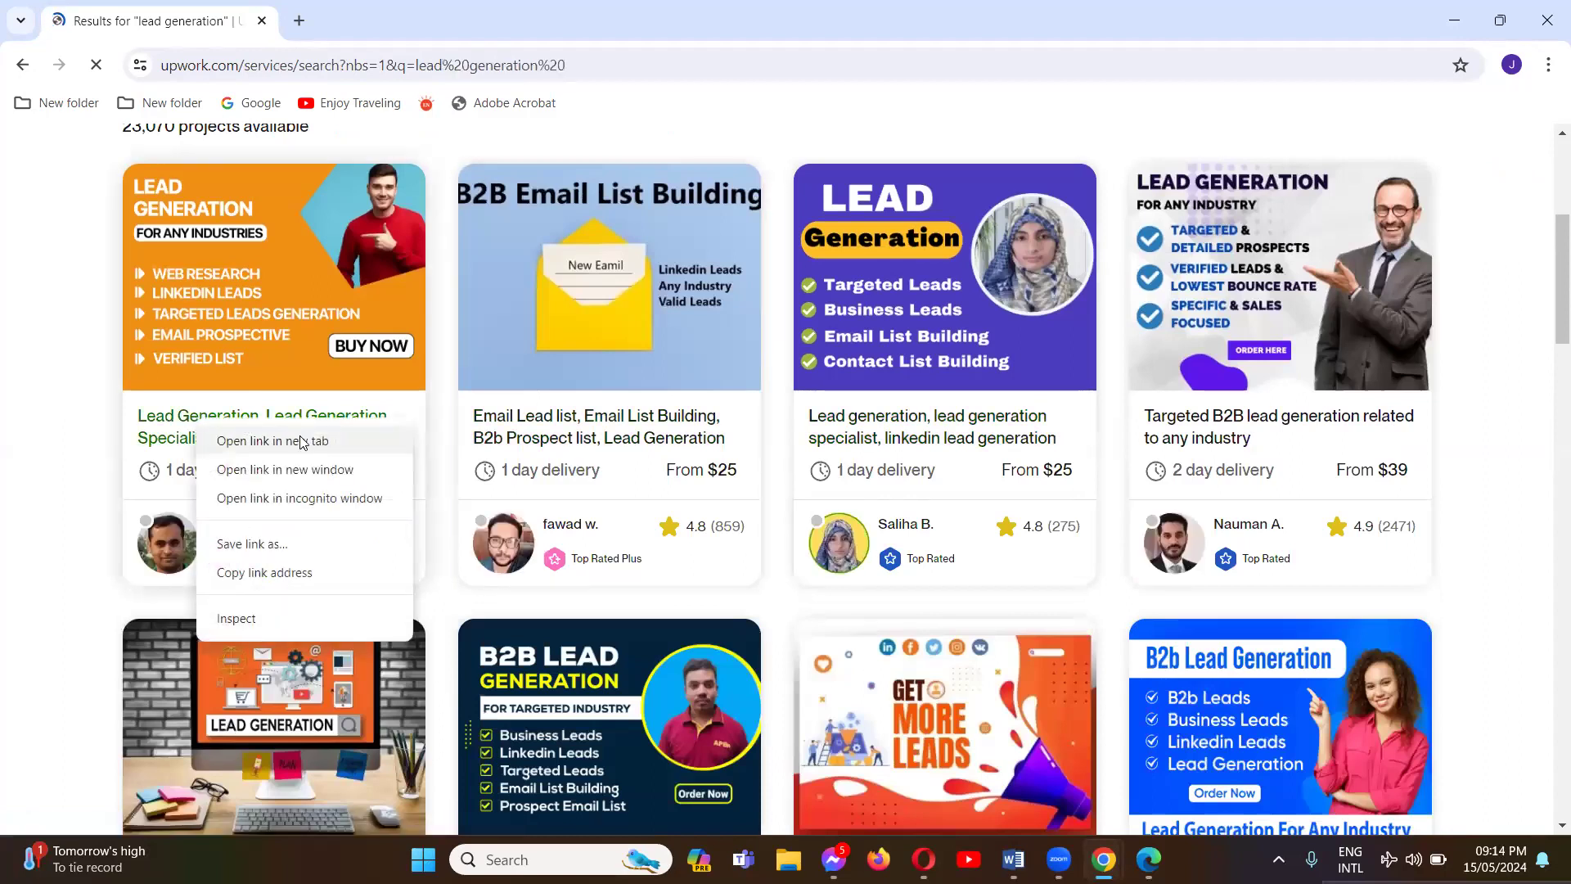
left_click(302, 442)
right_click(535, 425)
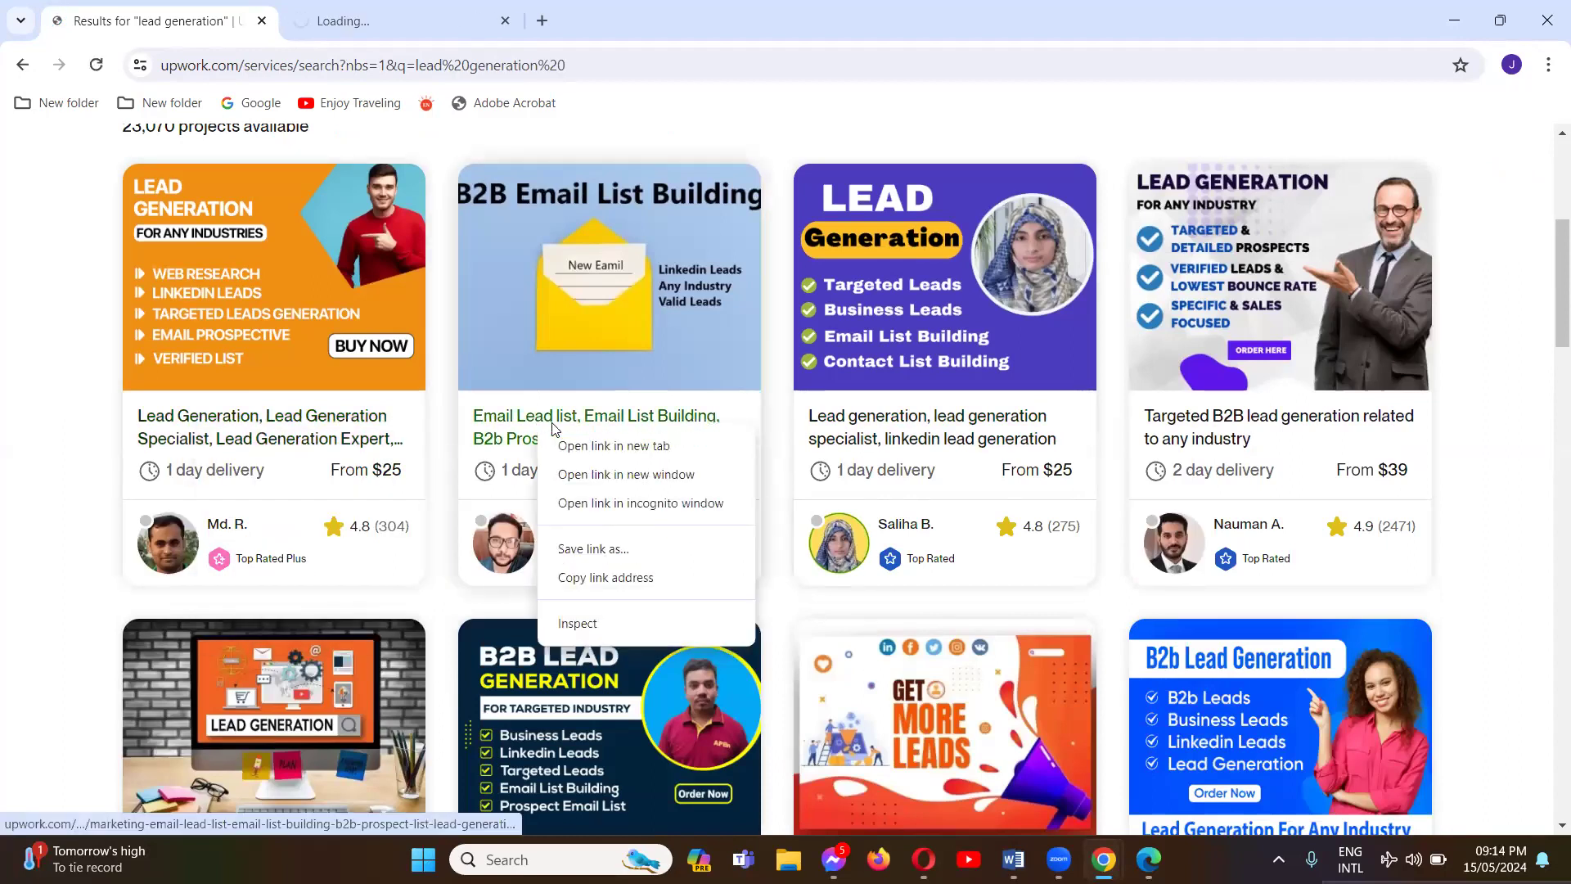
left_click(594, 445)
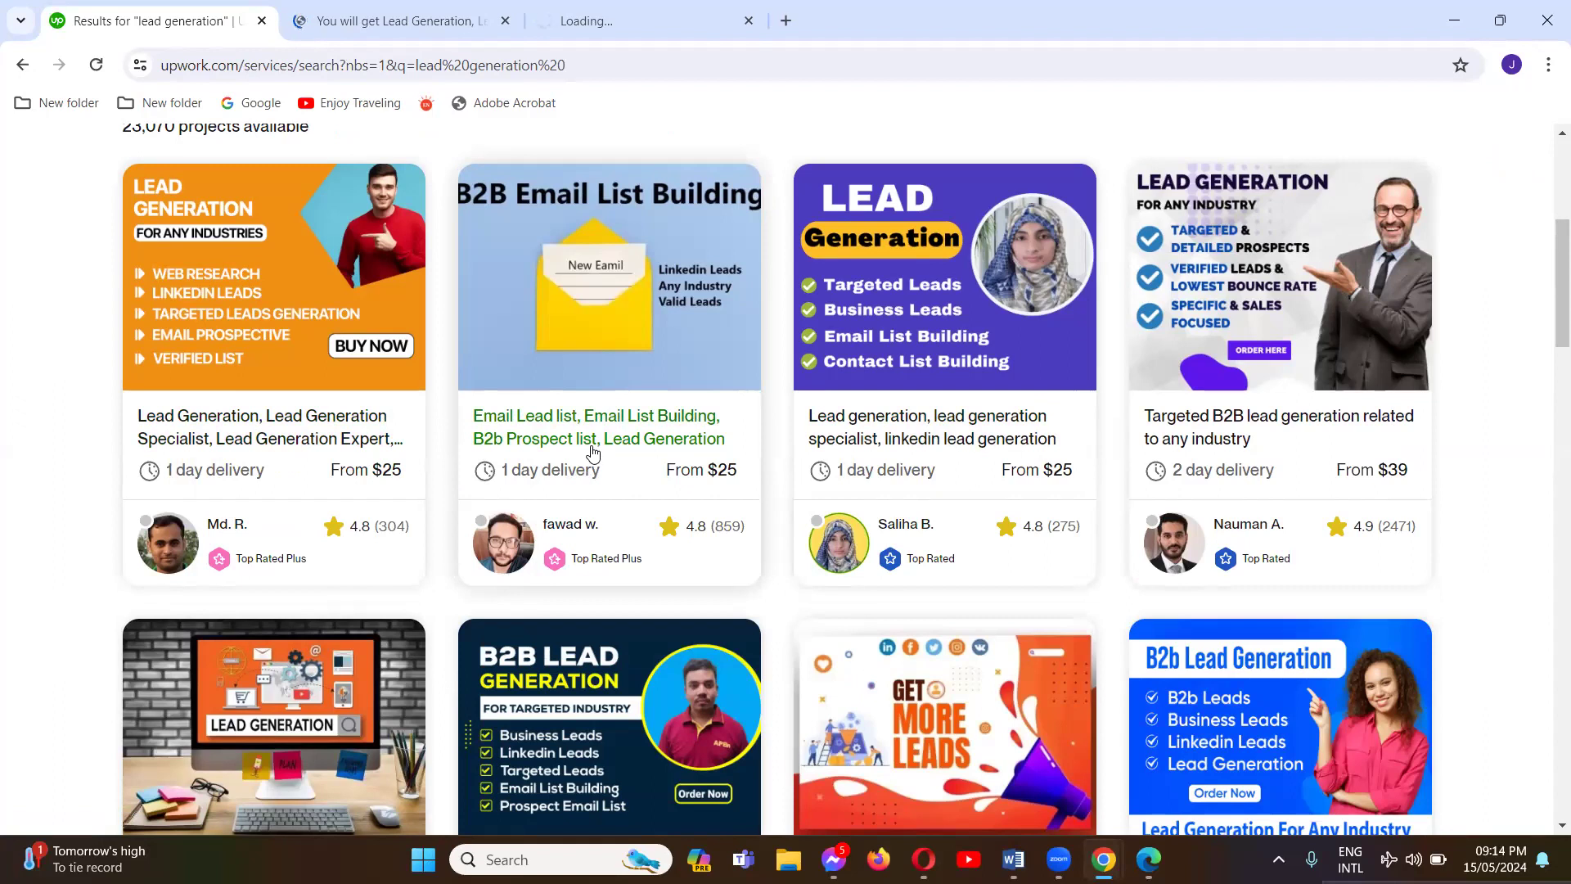
middle_click(972, 439)
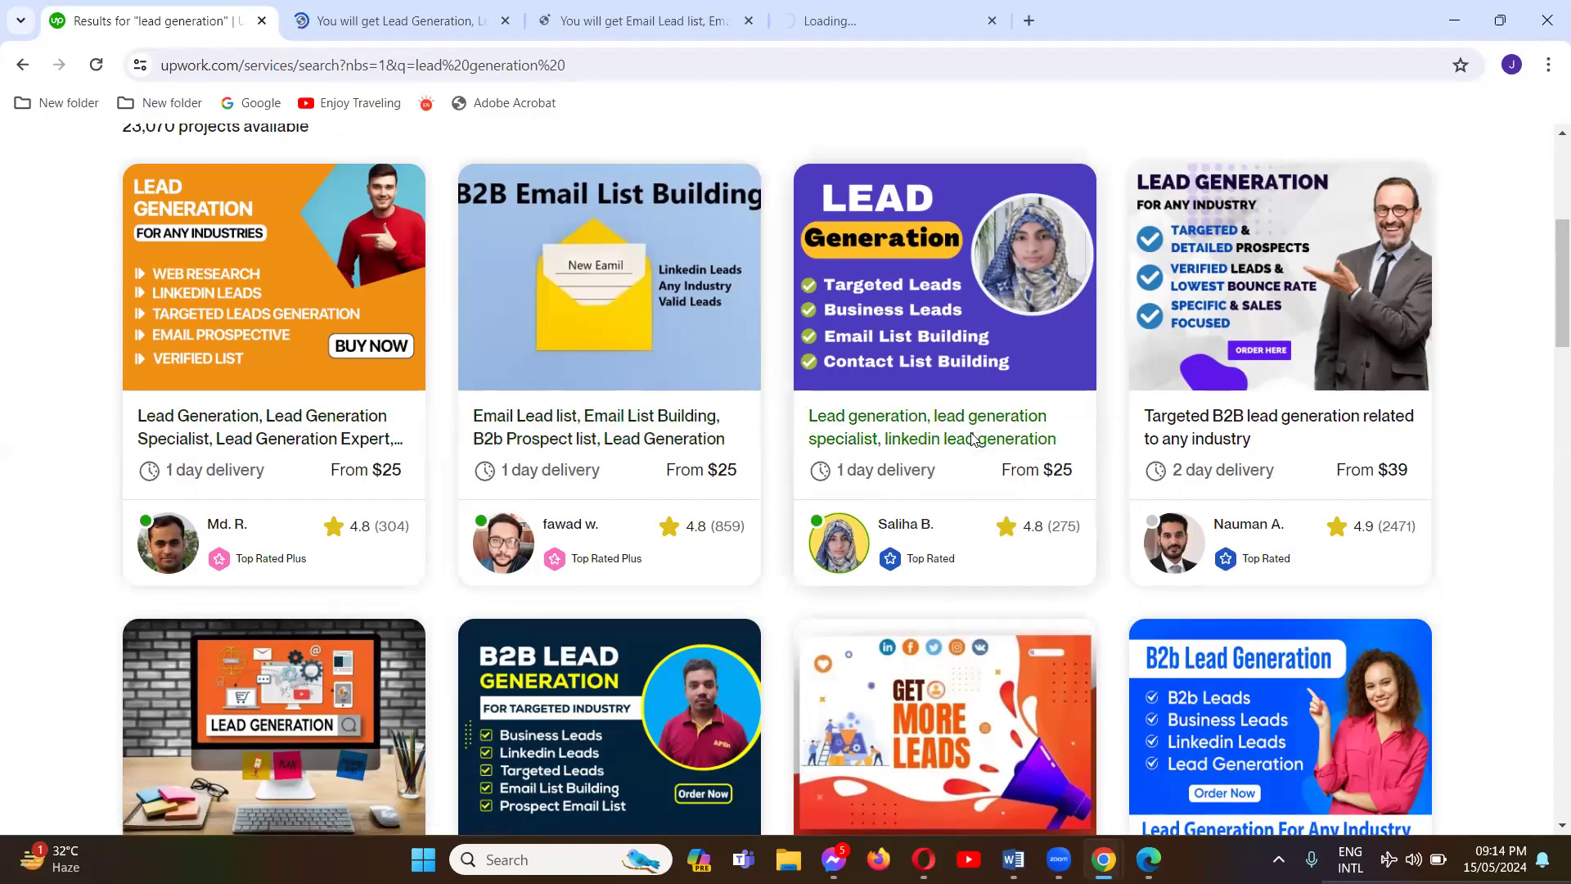
right_click(1192, 440)
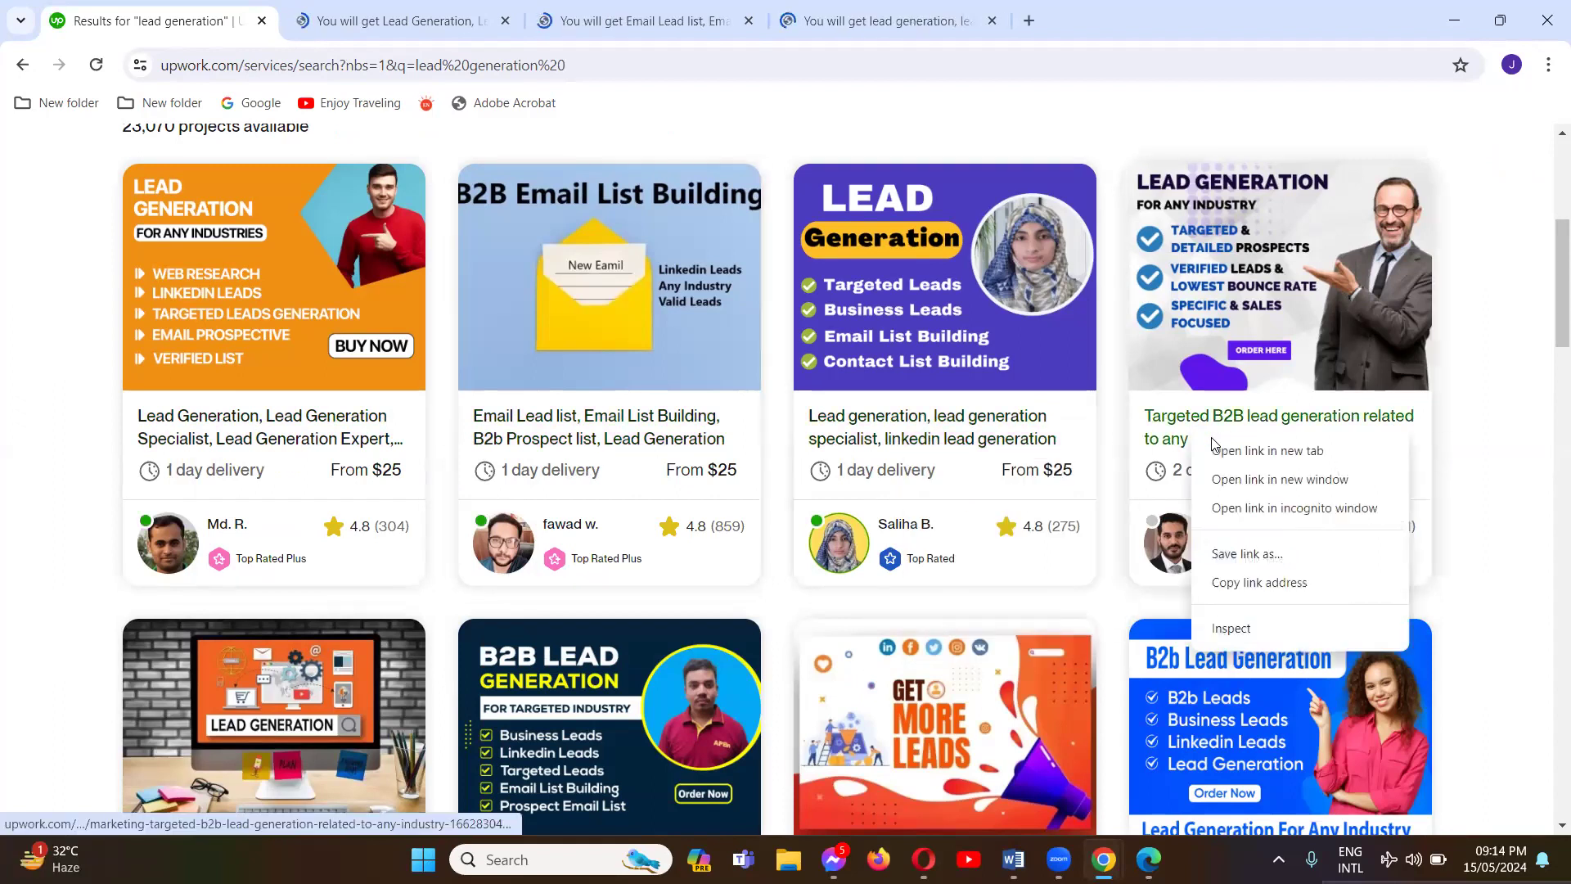
left_click(1267, 451)
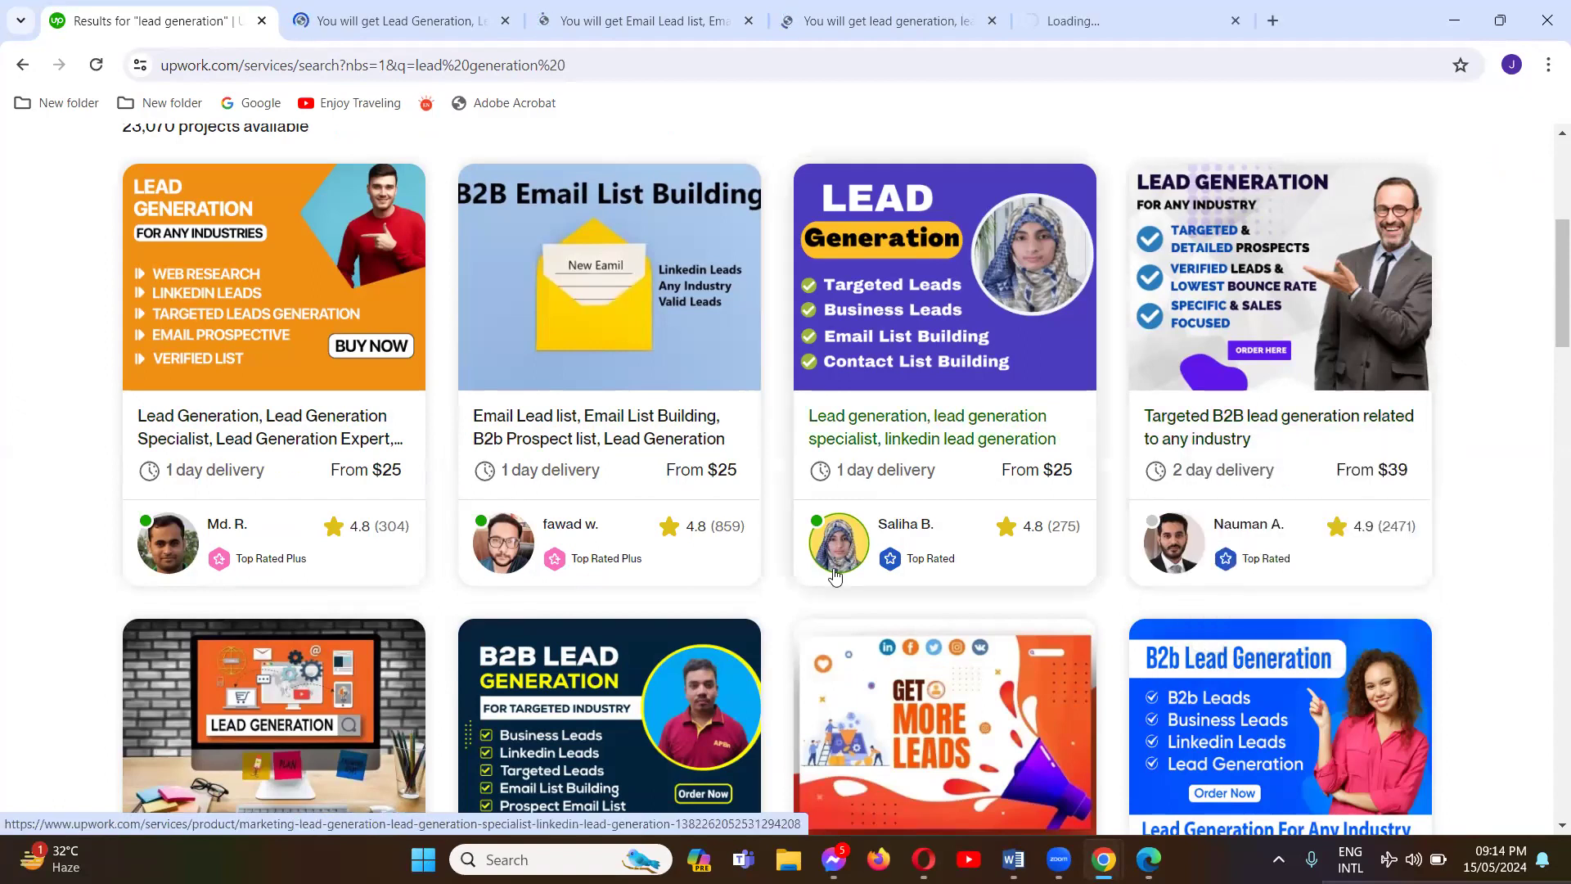
Step: Open the "Lead generation, linkedIn lead generation" and "B2B lead generation, LinkedIn lead generation, Prospect Email List" listings from the third results row in new tabs
scroll(835, 577, "down", 1)
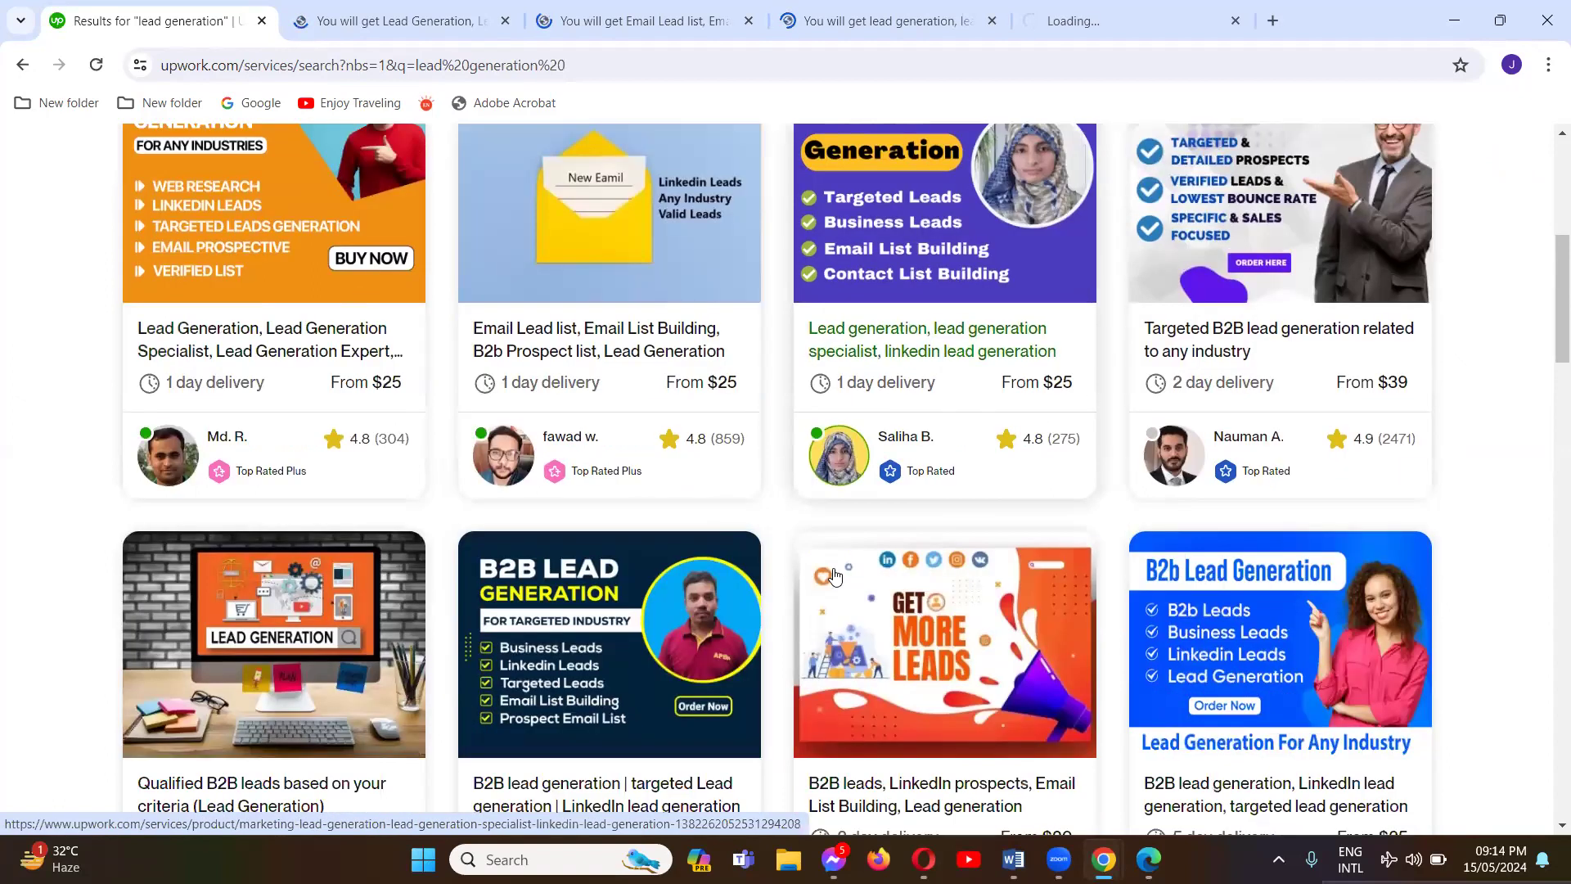
scroll(835, 577, "down", 3)
scroll(835, 576, "down", 3)
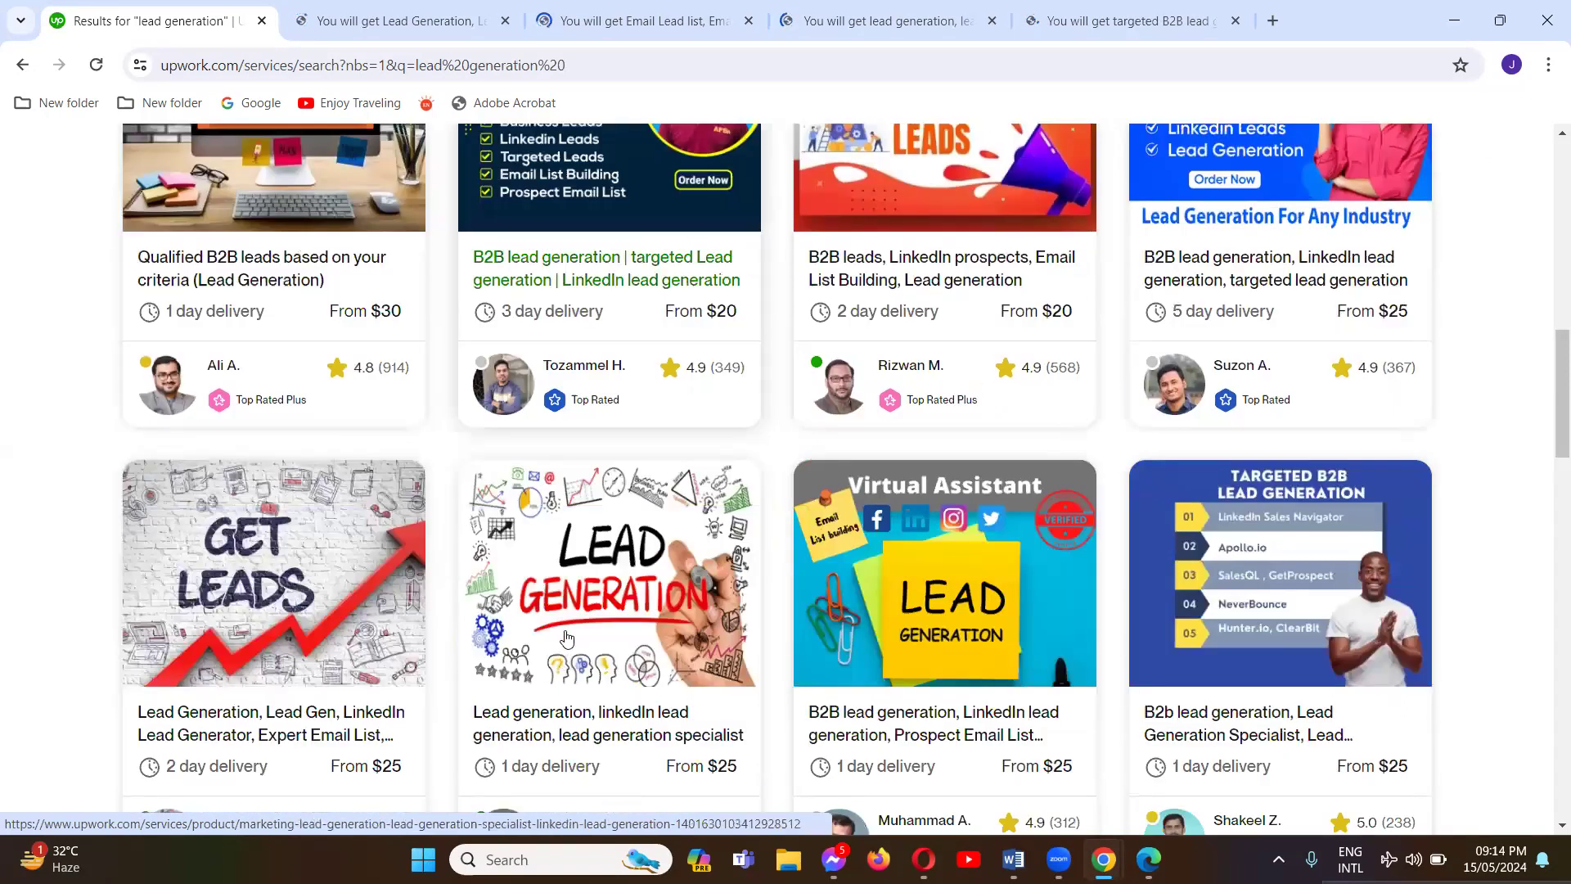
right_click(557, 735)
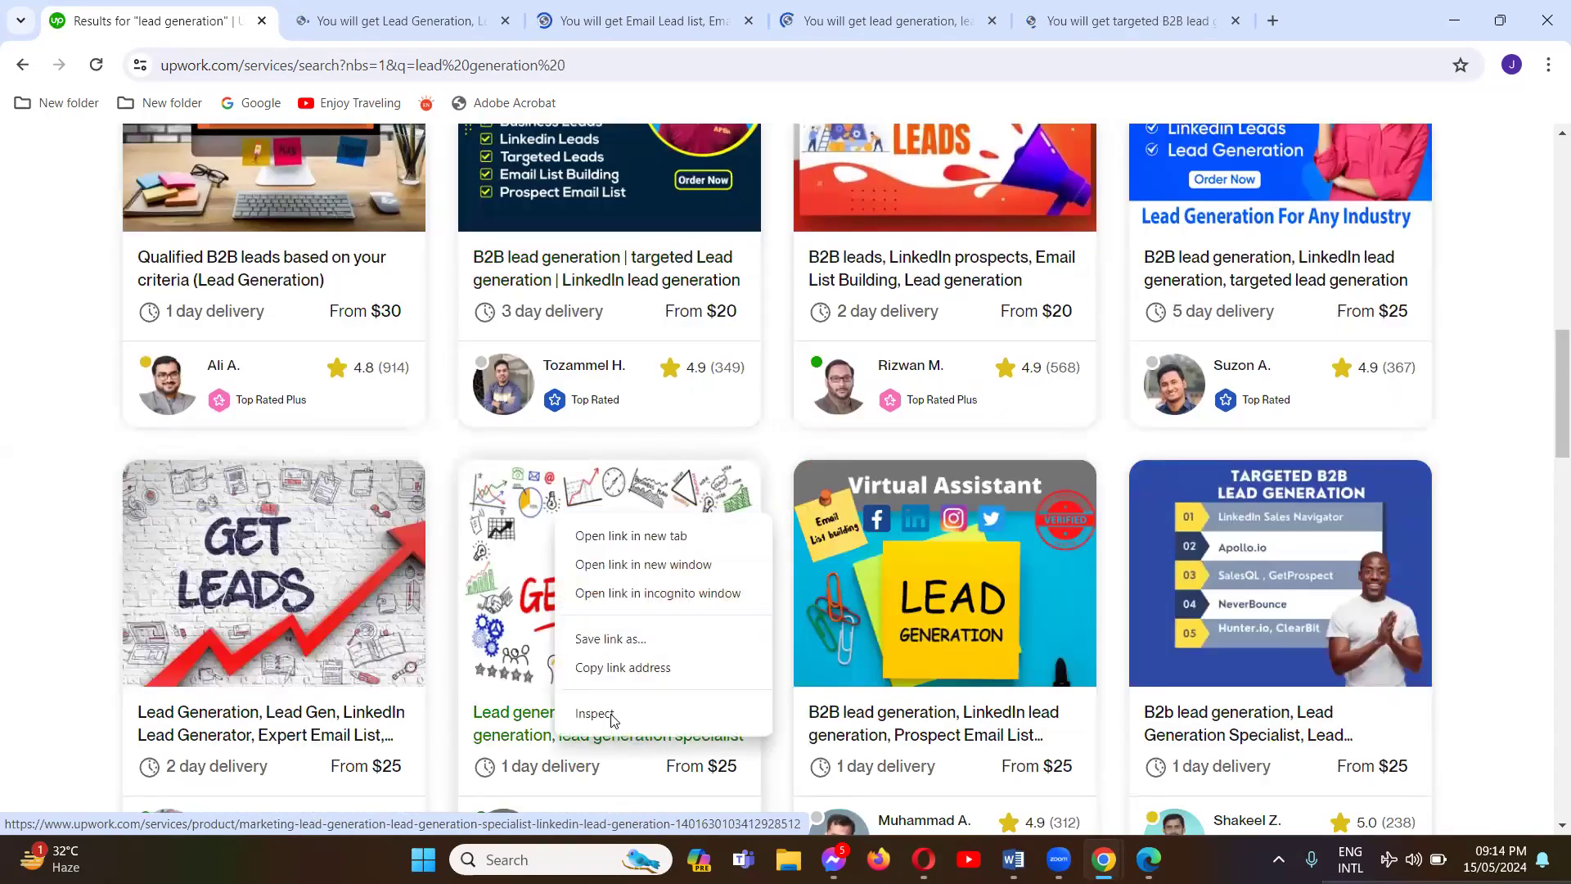
left_click(633, 543)
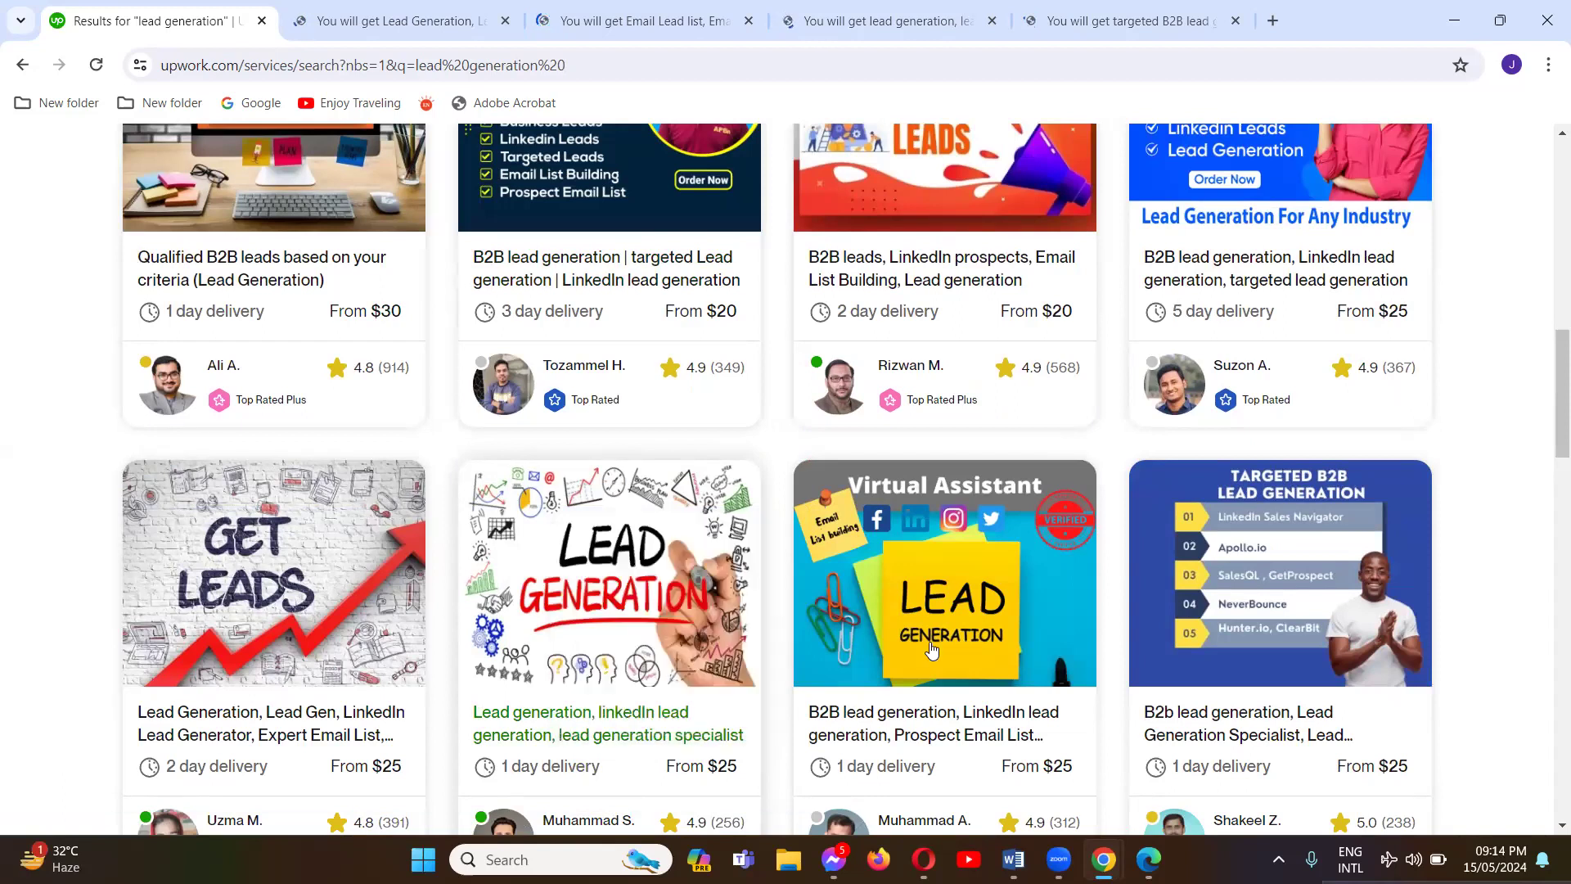
right_click(925, 730)
left_click(998, 531)
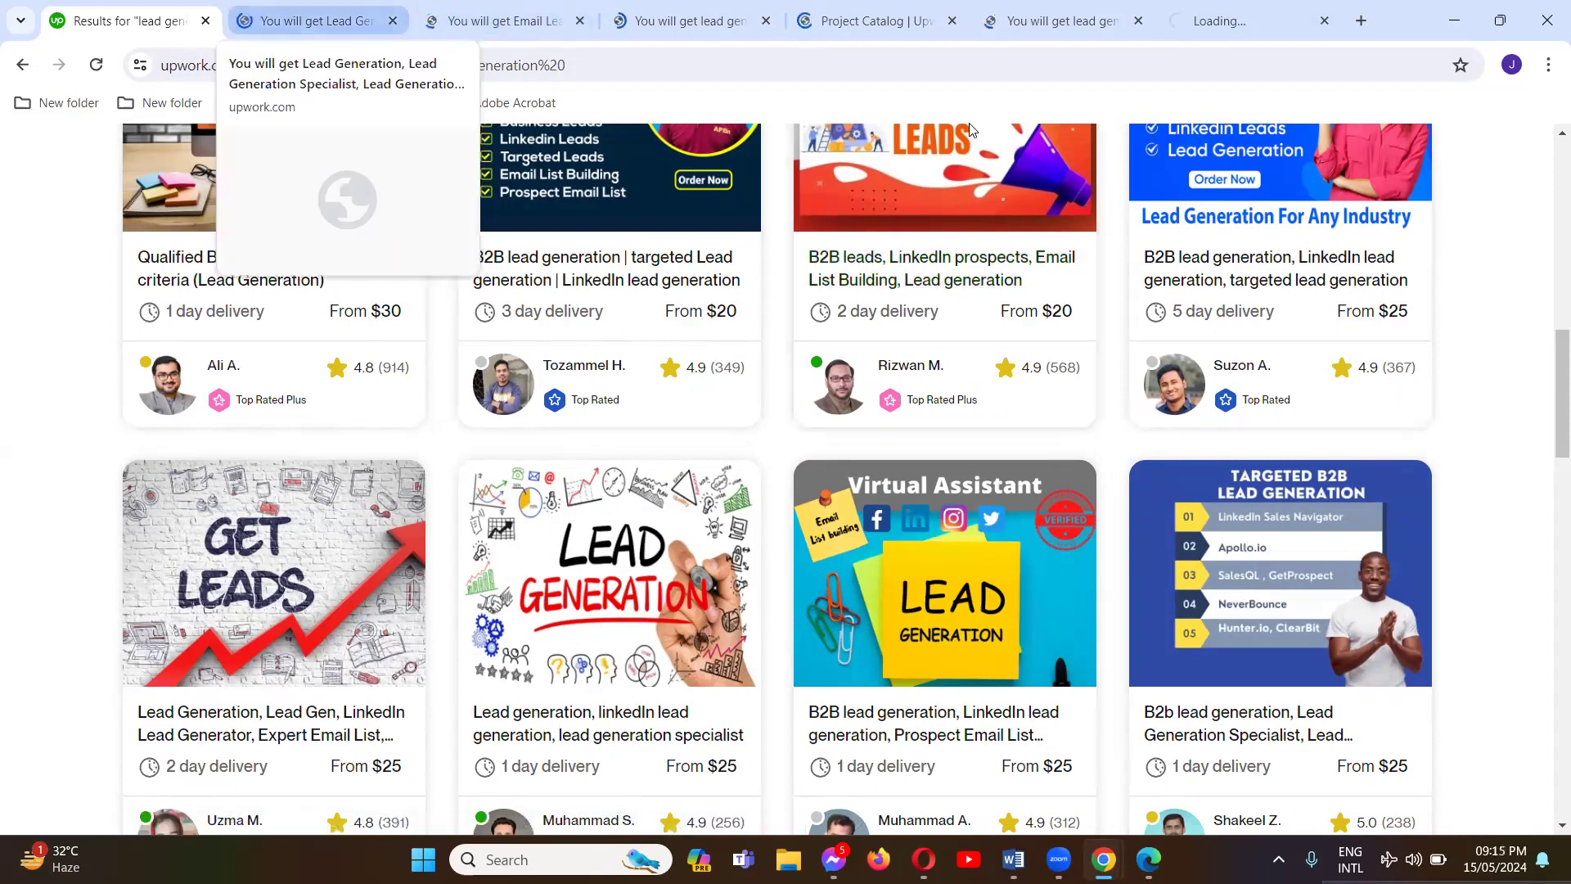
Step: Detach the "You will get Lead Generation, Lead Generation Specialist" tab into a separate window, close that window and return to the search results
left_click_drag(327, 21, 421, 449)
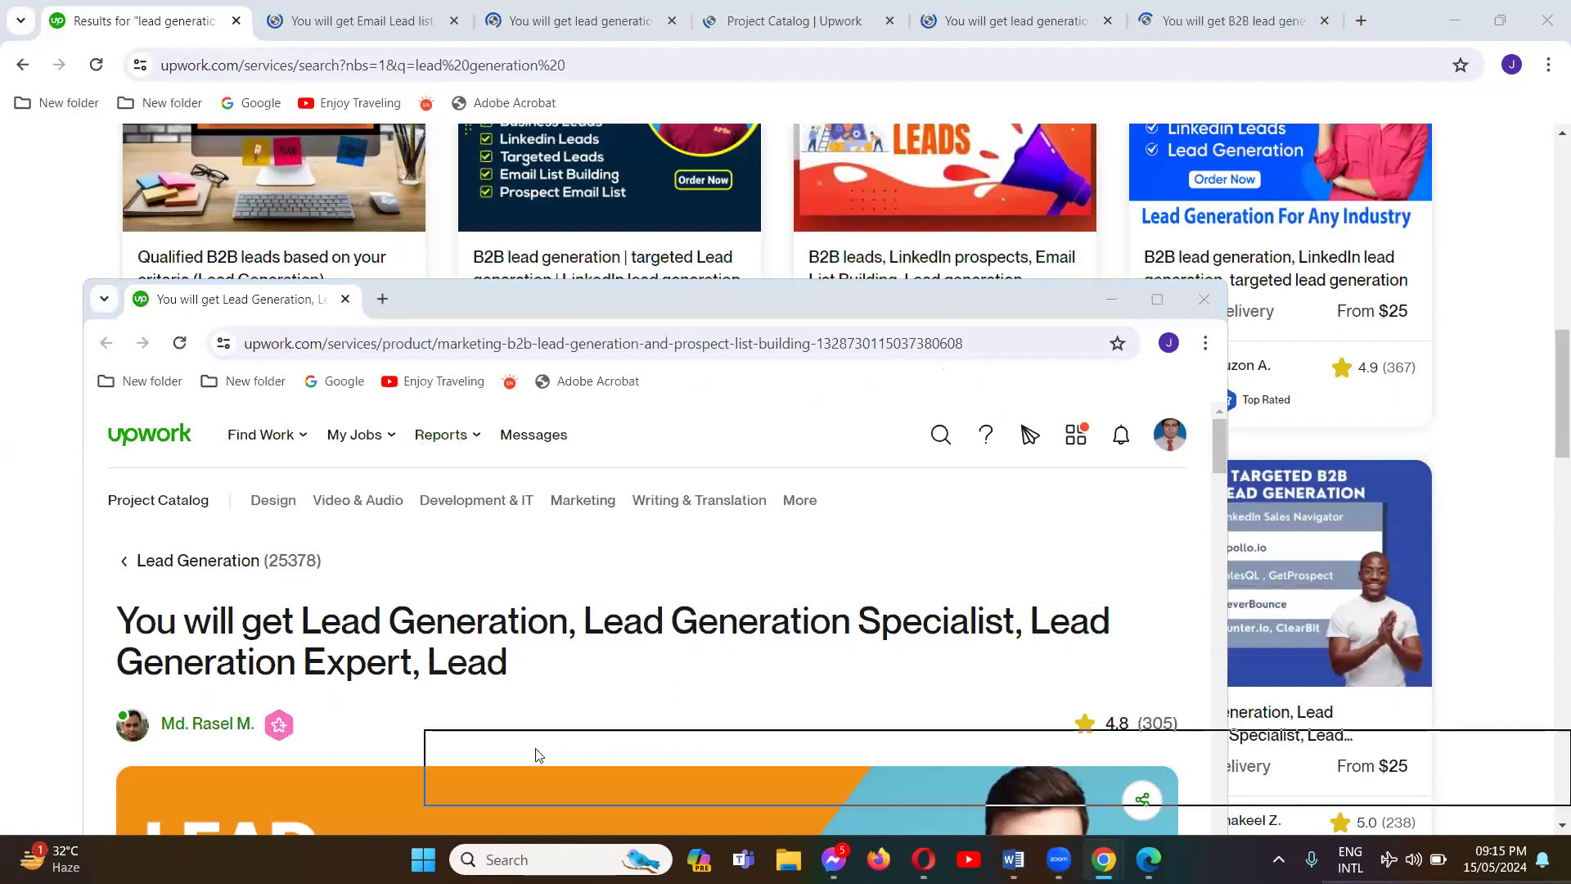
left_click_drag(517, 751, 519, 750)
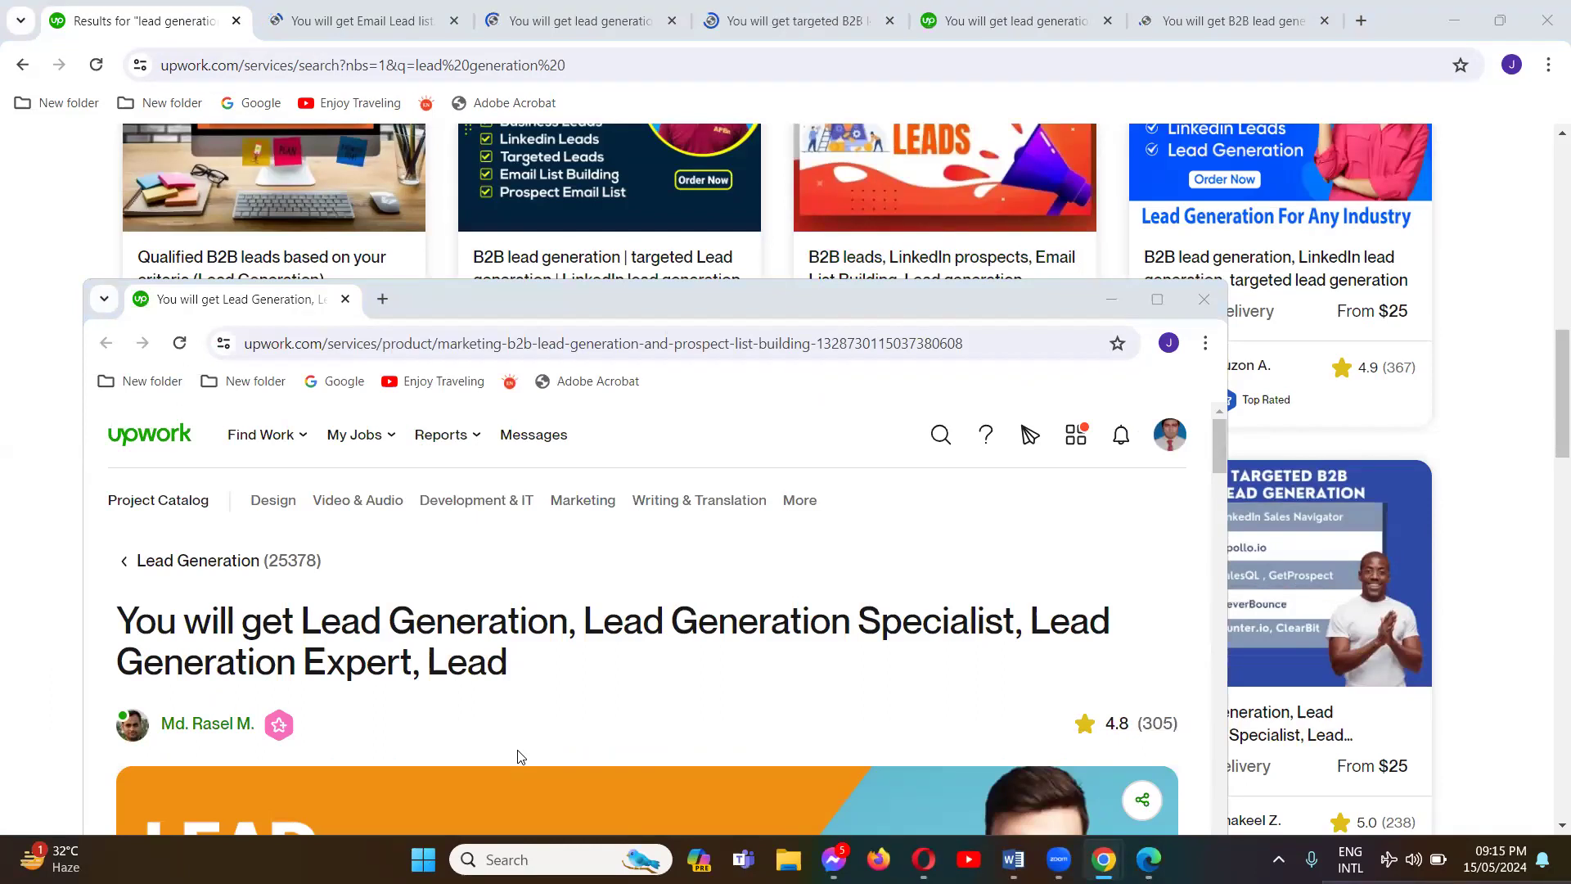
left_click_drag(610, 297, 1360, 18)
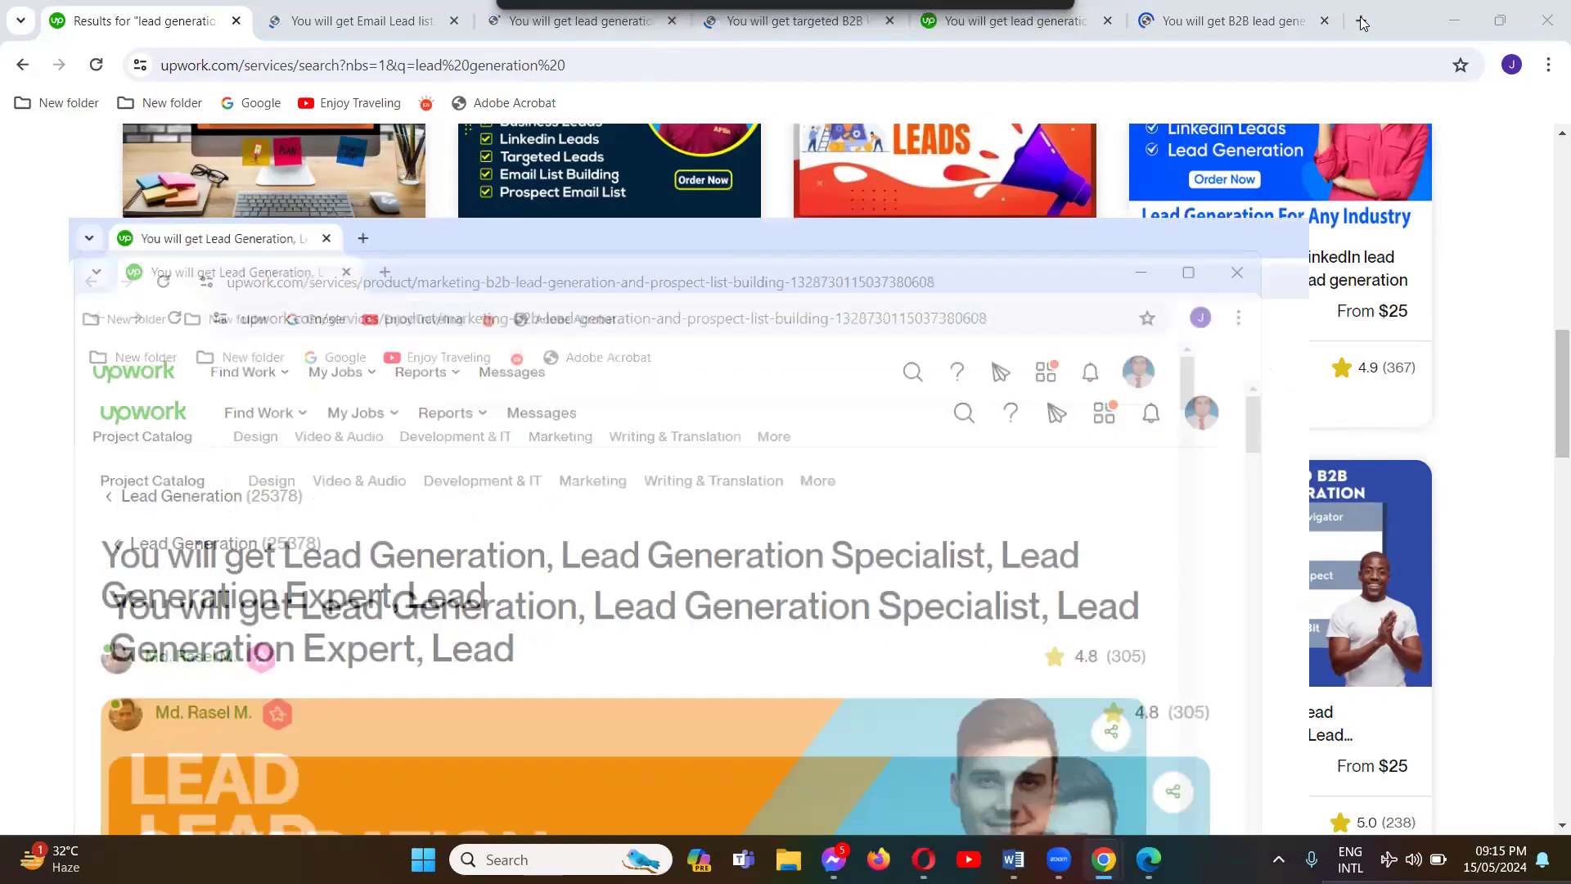
left_click(1548, 25)
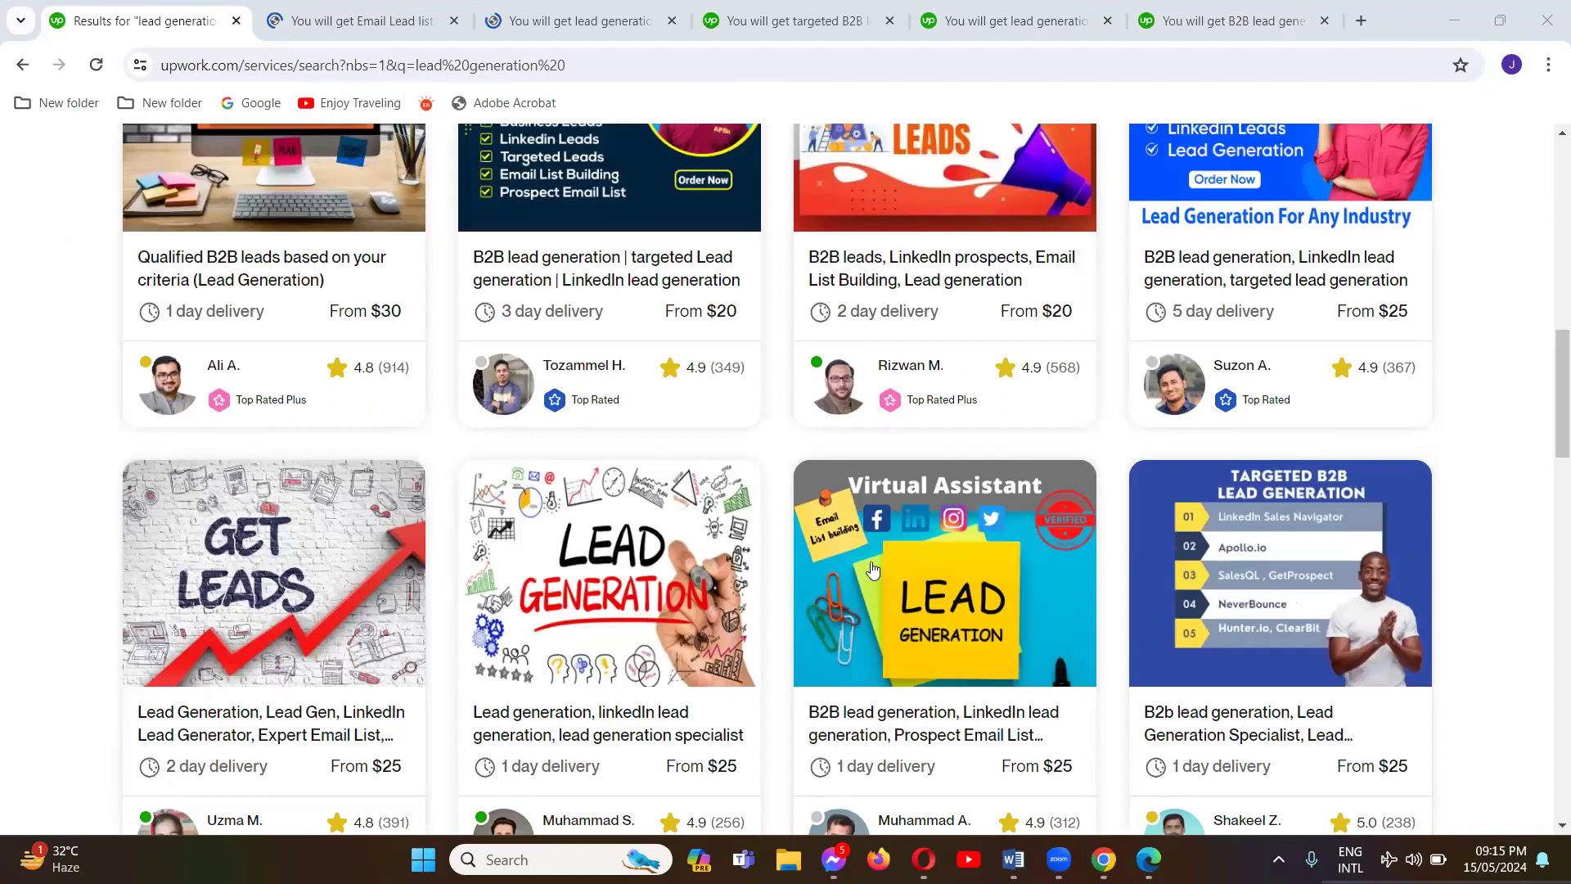
left_click(1497, 395)
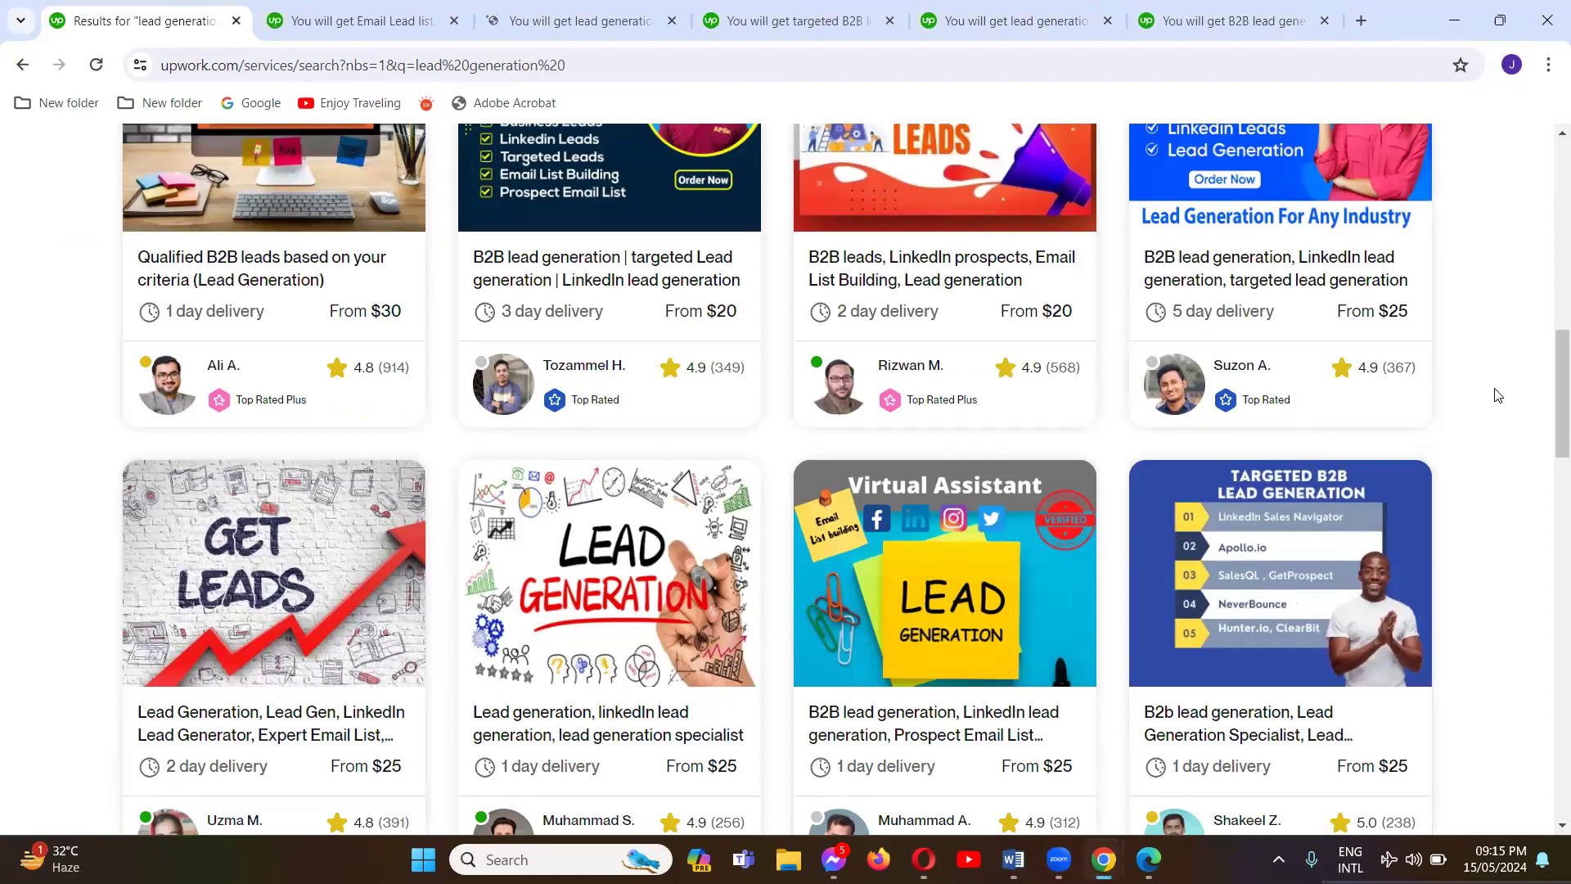
Step: Open the "100% VERIFIED Emails, Lead Generation, Lead Prospecting" and "B2B lead generation, content marketing, social media & email" listings in new tabs
scroll(1497, 395, "down", 10)
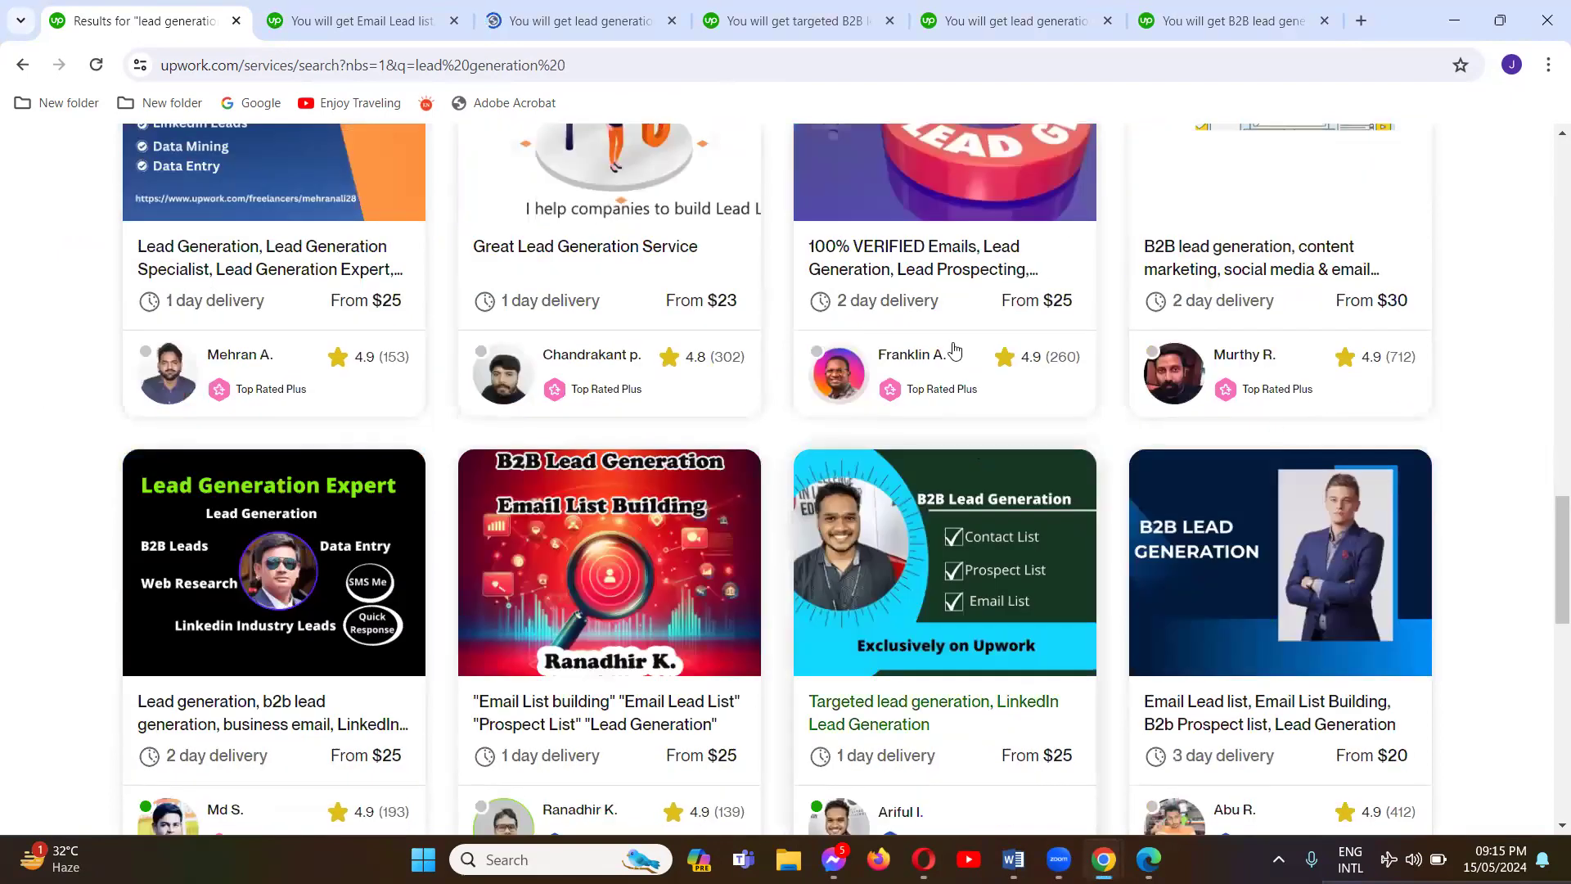
right_click(918, 258)
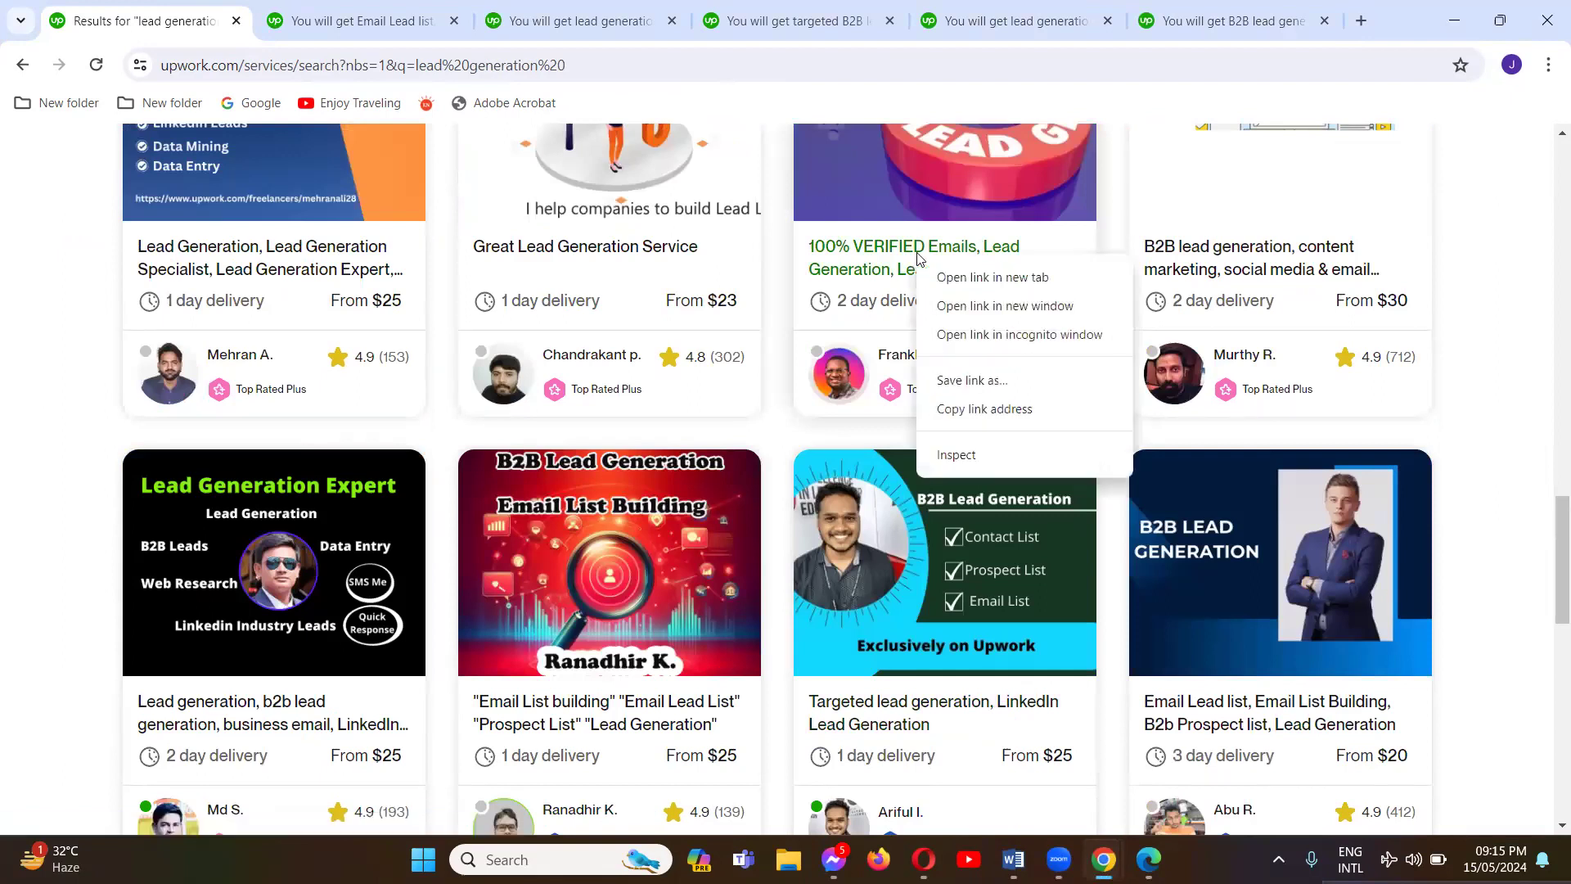
left_click(973, 276)
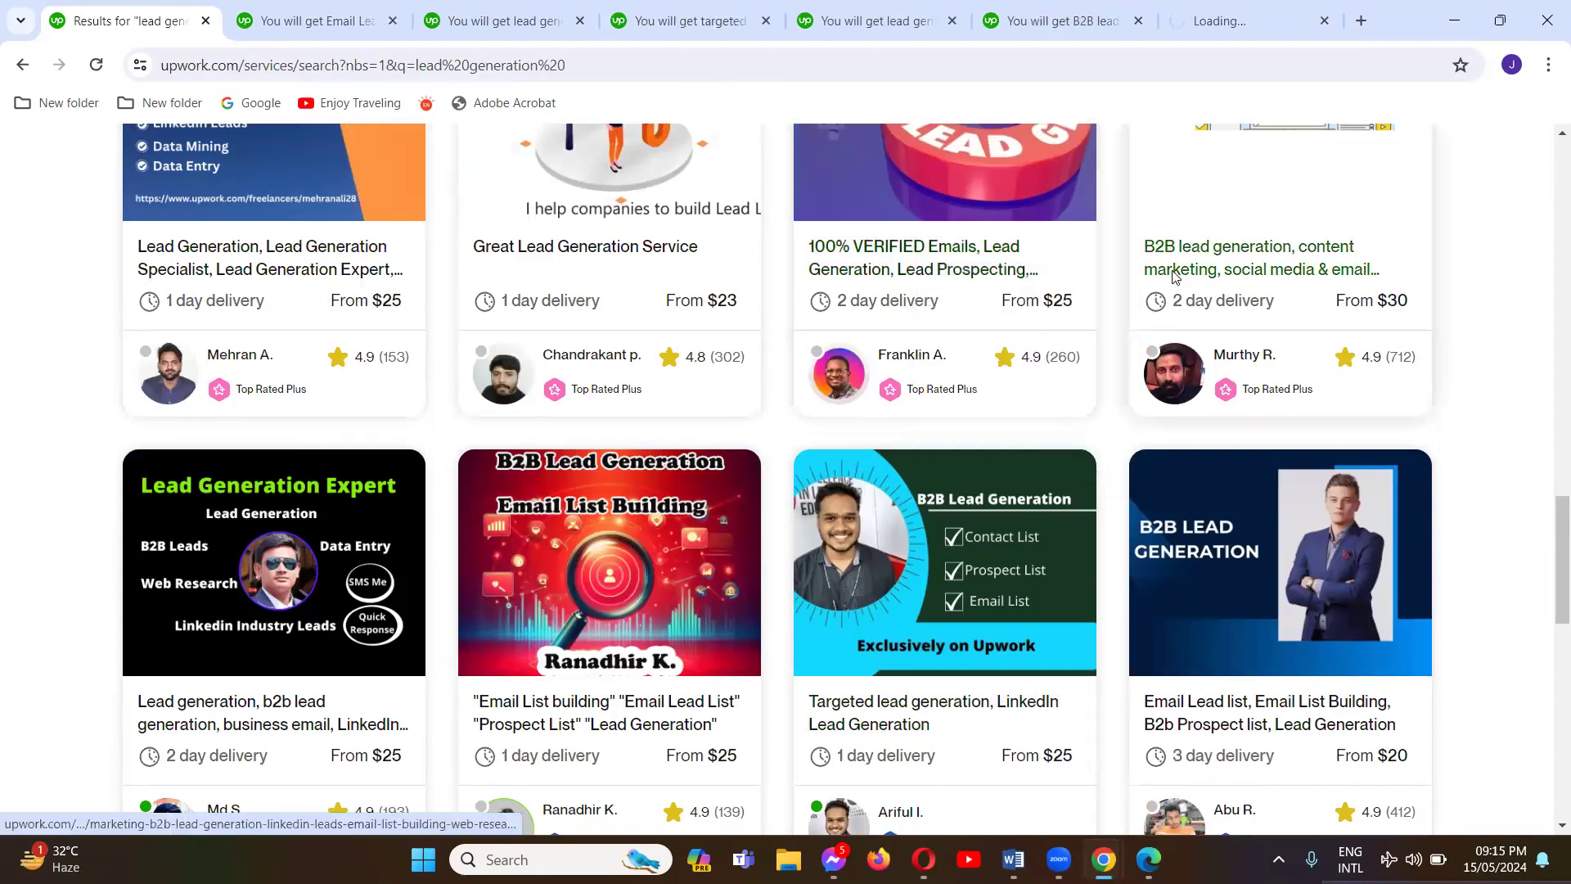
right_click(1172, 276)
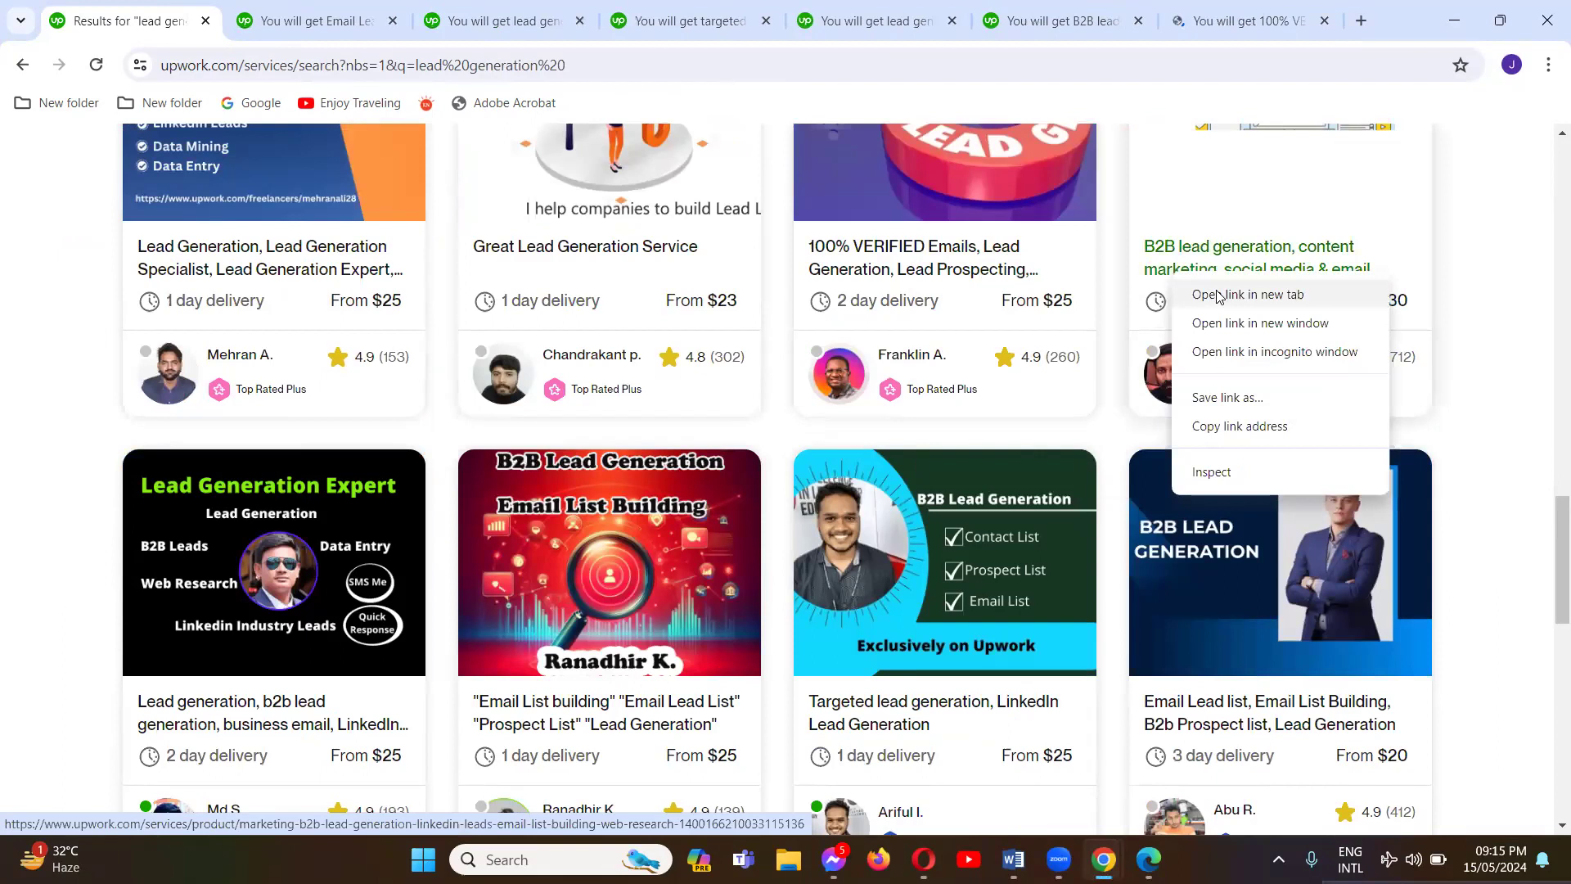
left_click(1216, 296)
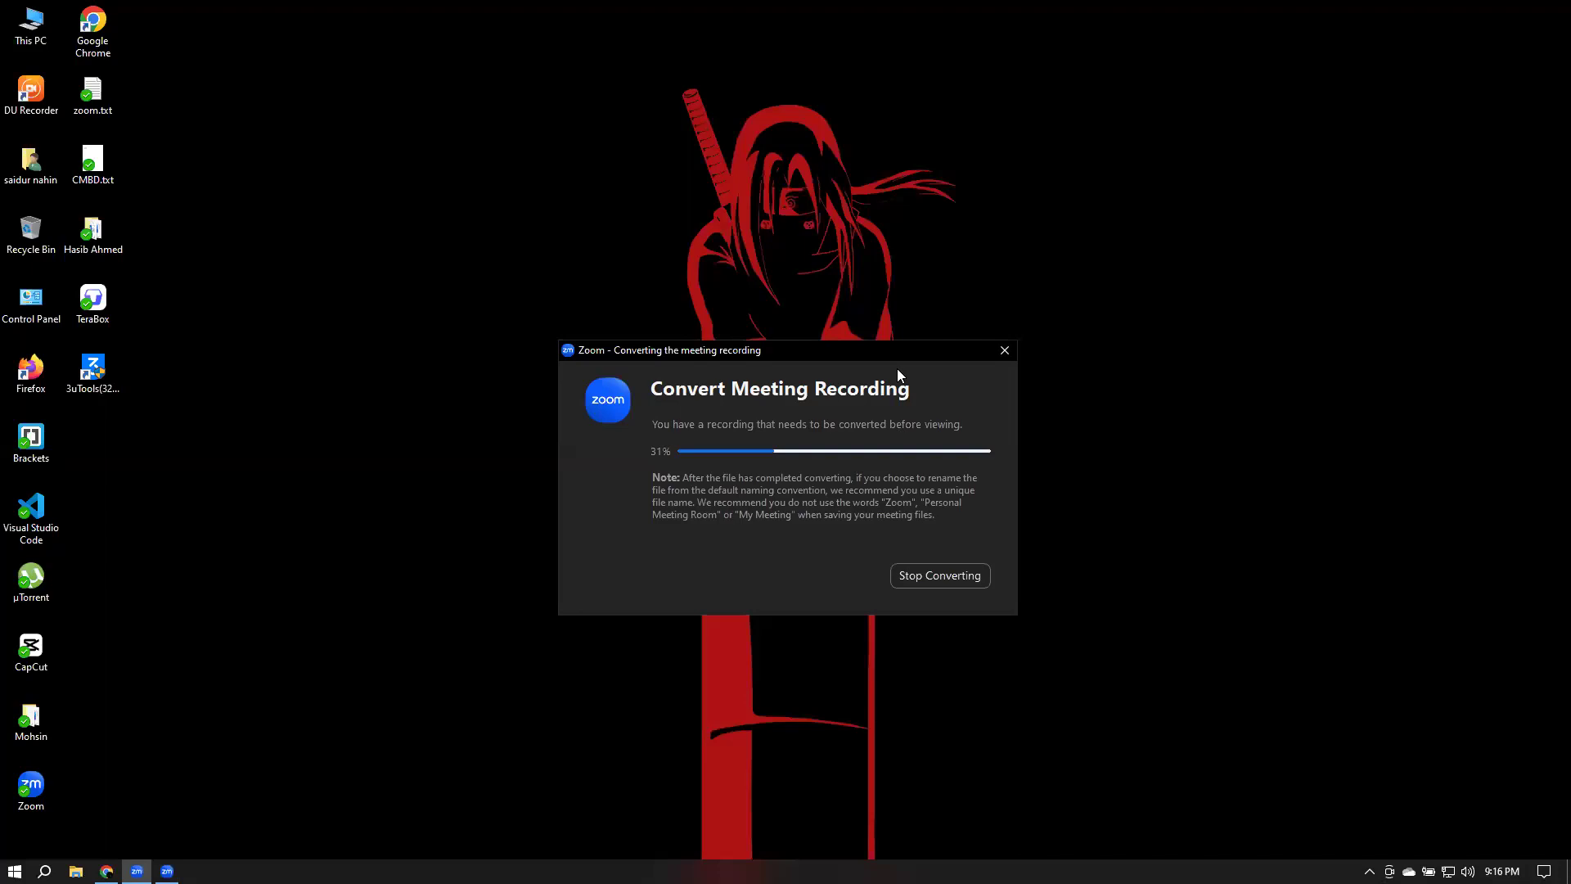
Step: Switch to the Chrome window with the Fiverr pages and open the bookmarked Upwork site in a new tab
left_click(106, 870)
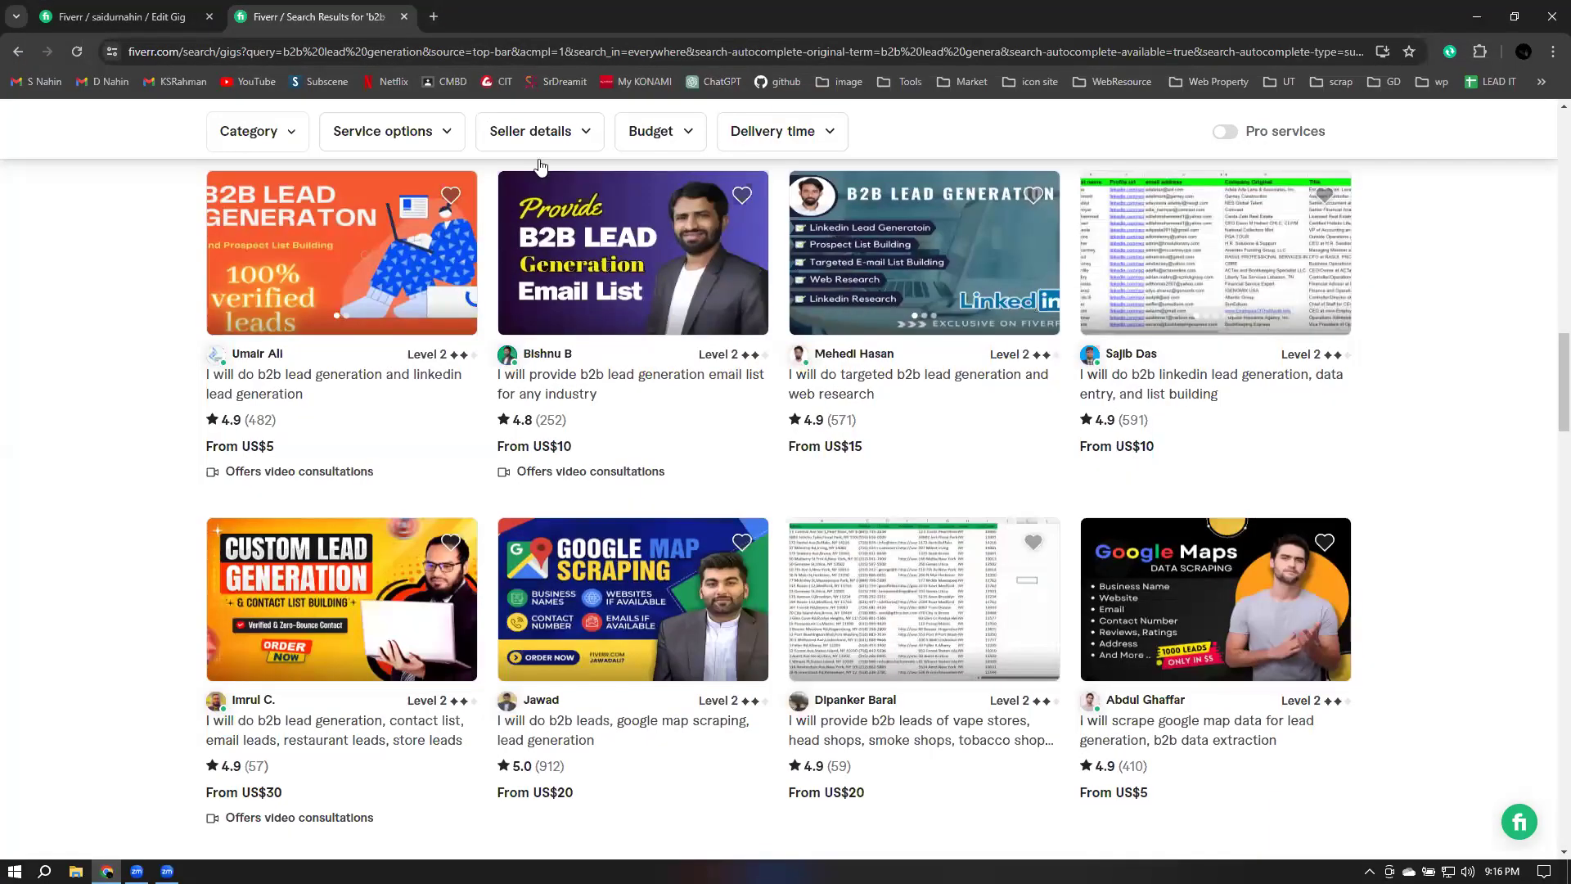
key("ctrl+t")
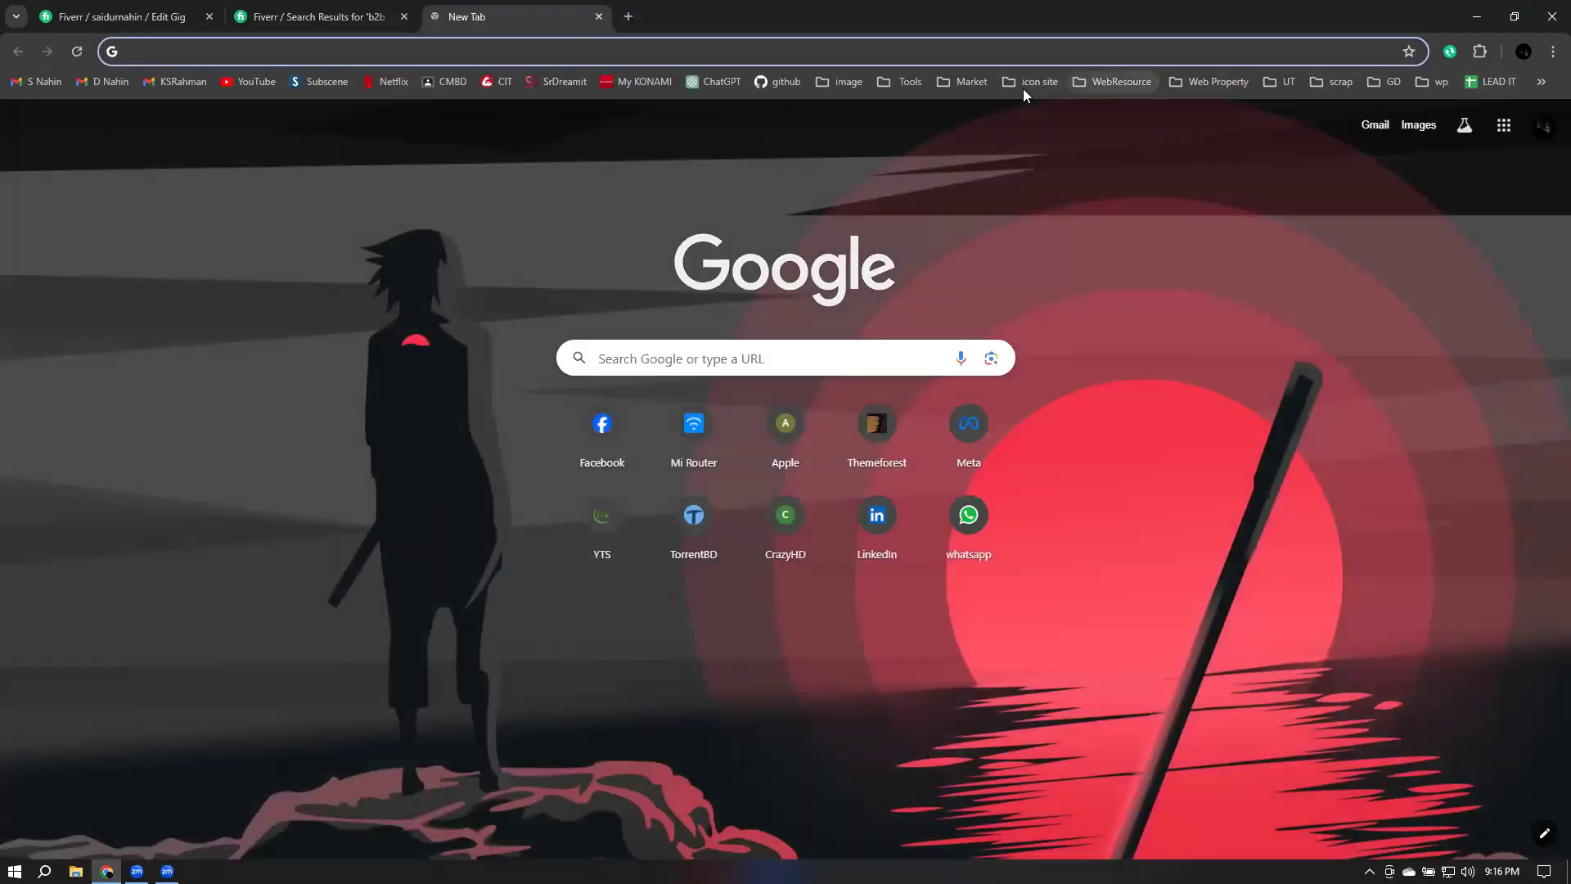
left_click(965, 82)
left_click(972, 137)
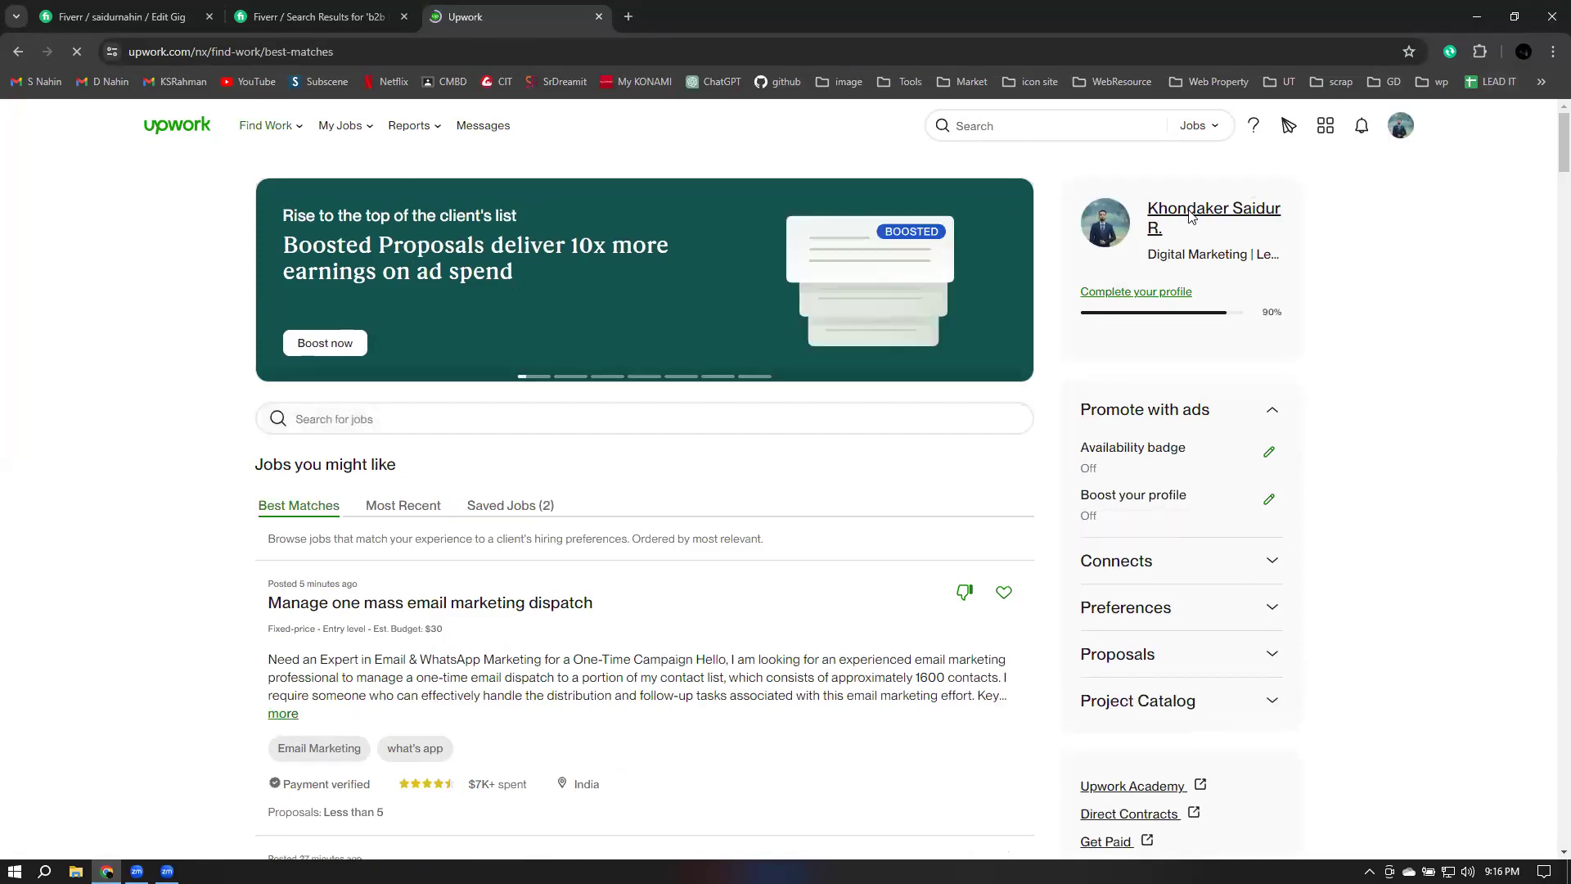
Step: Set the Upwork search scope to Projects and search for the suggested term "lead generation"
left_click(1202, 126)
left_click(1213, 269)
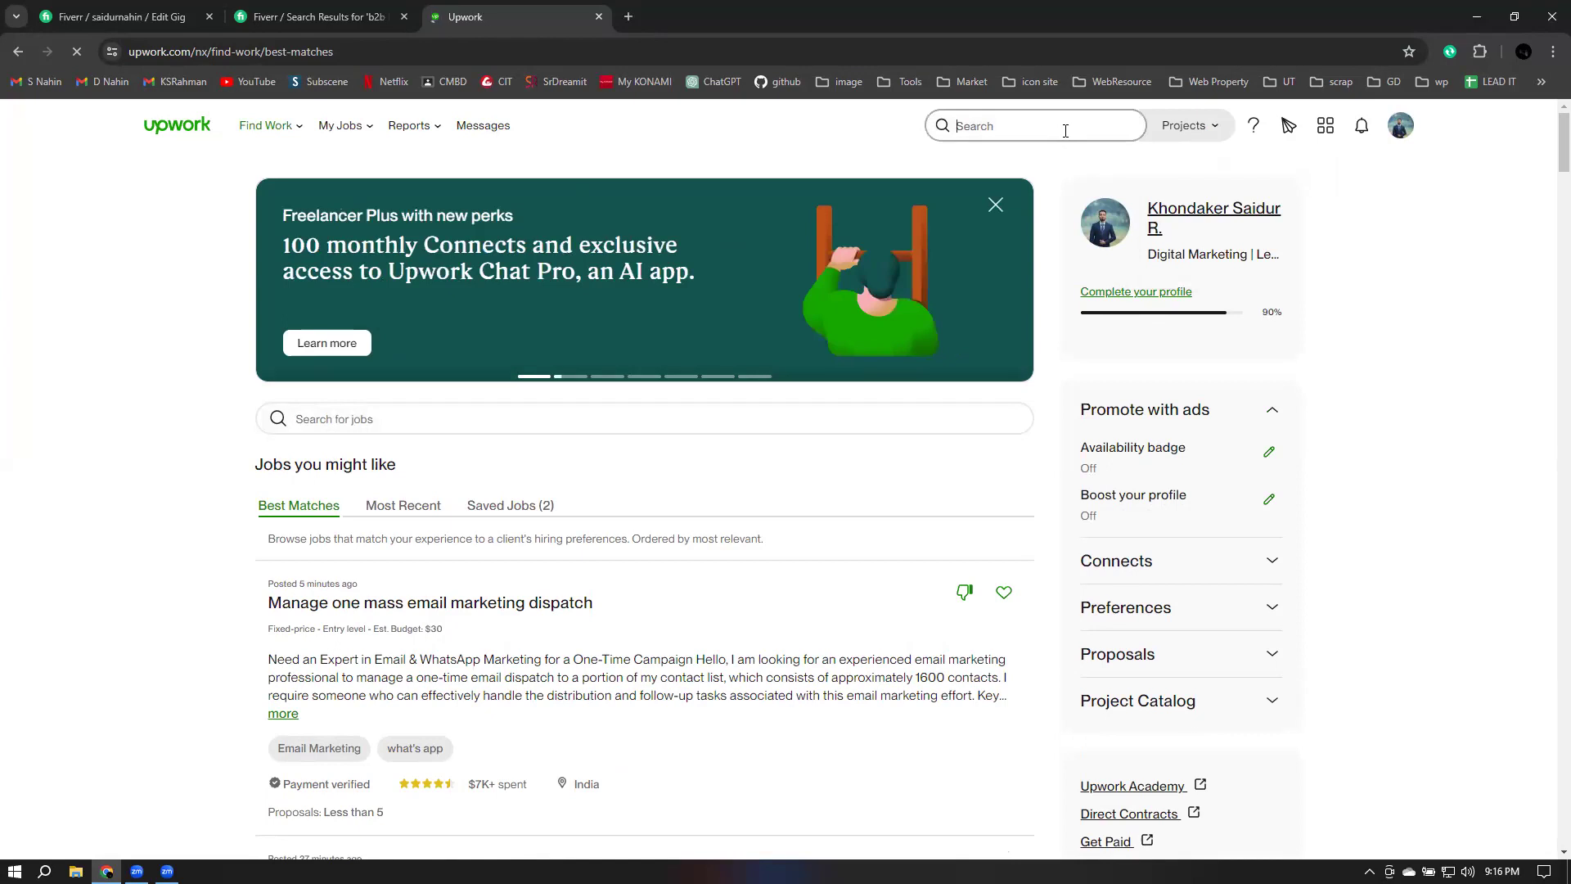
type("lead")
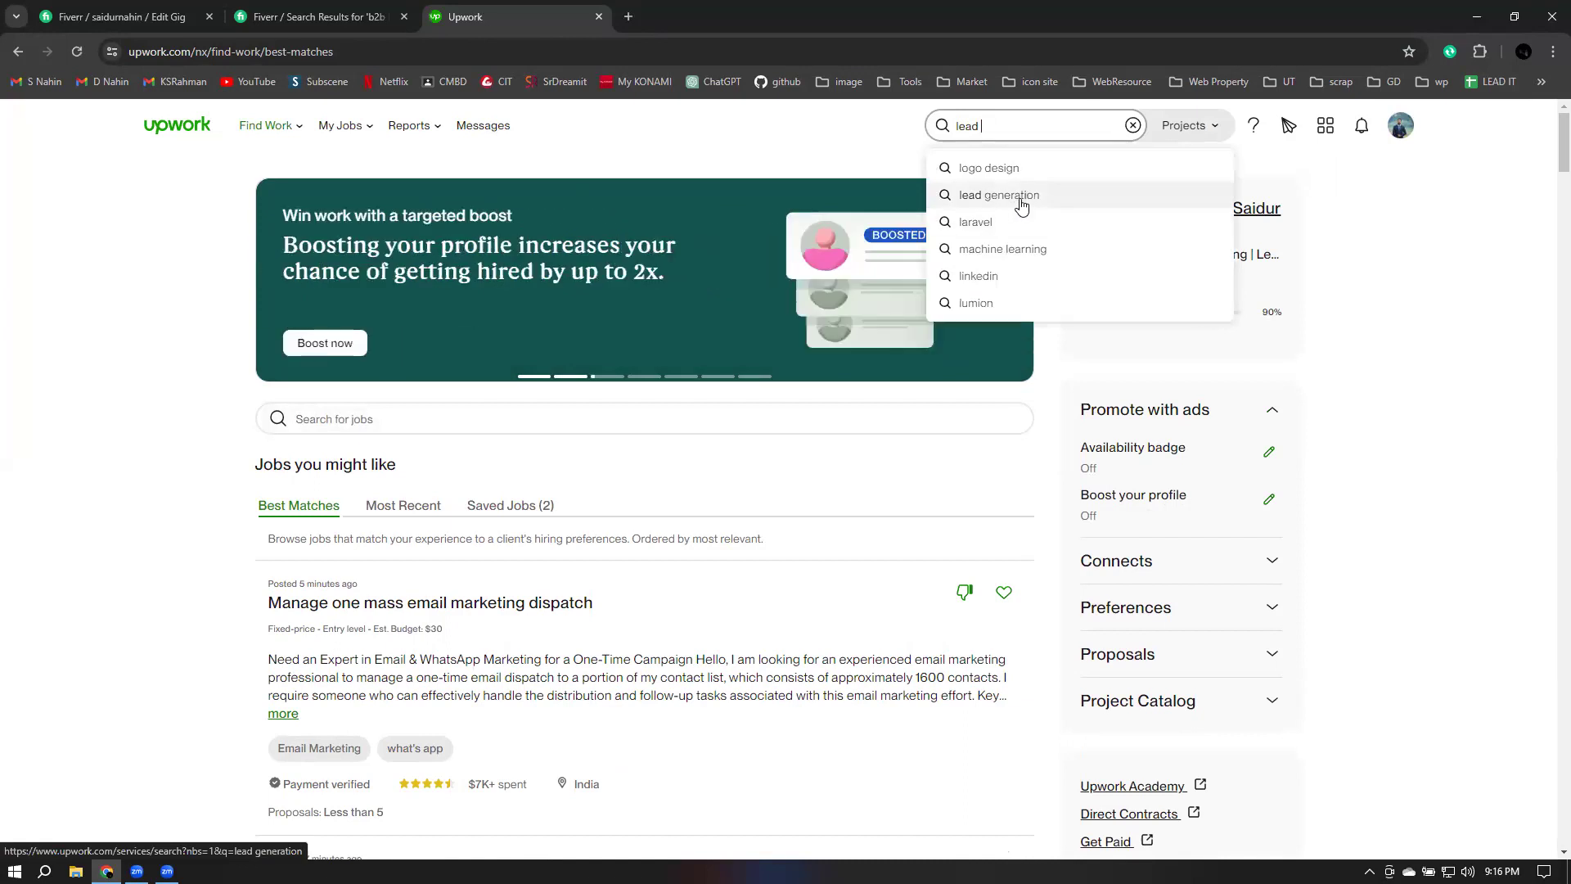
left_click(1020, 200)
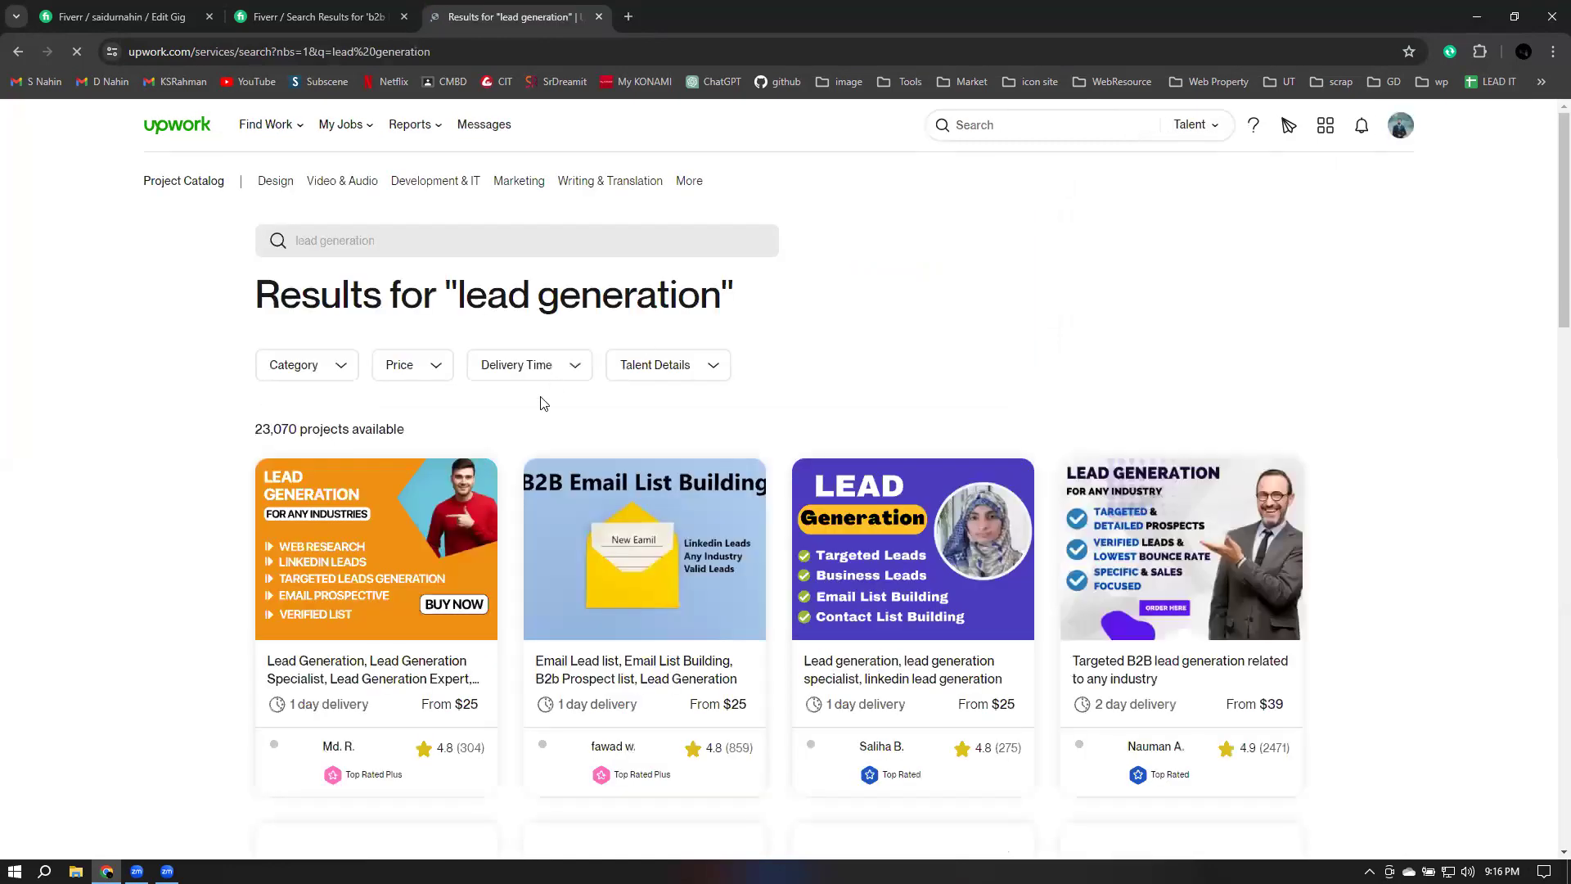
Step: Open all four project listings in the first row of the lead generation results in separate new tabs
scroll(530, 491, "down", 4)
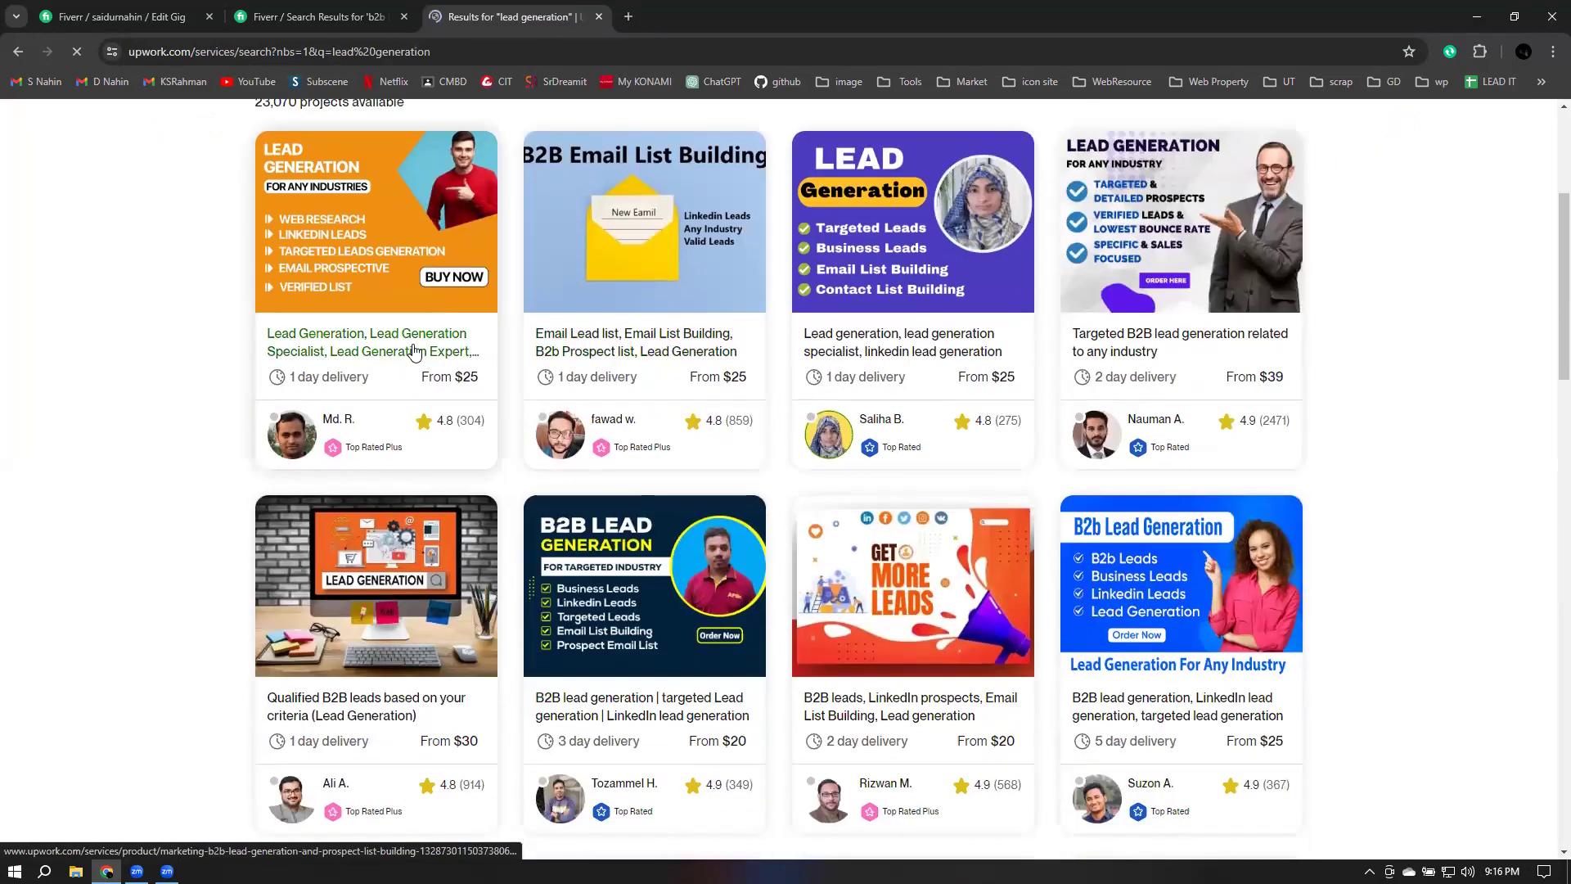
right_click(449, 356)
left_click(479, 367)
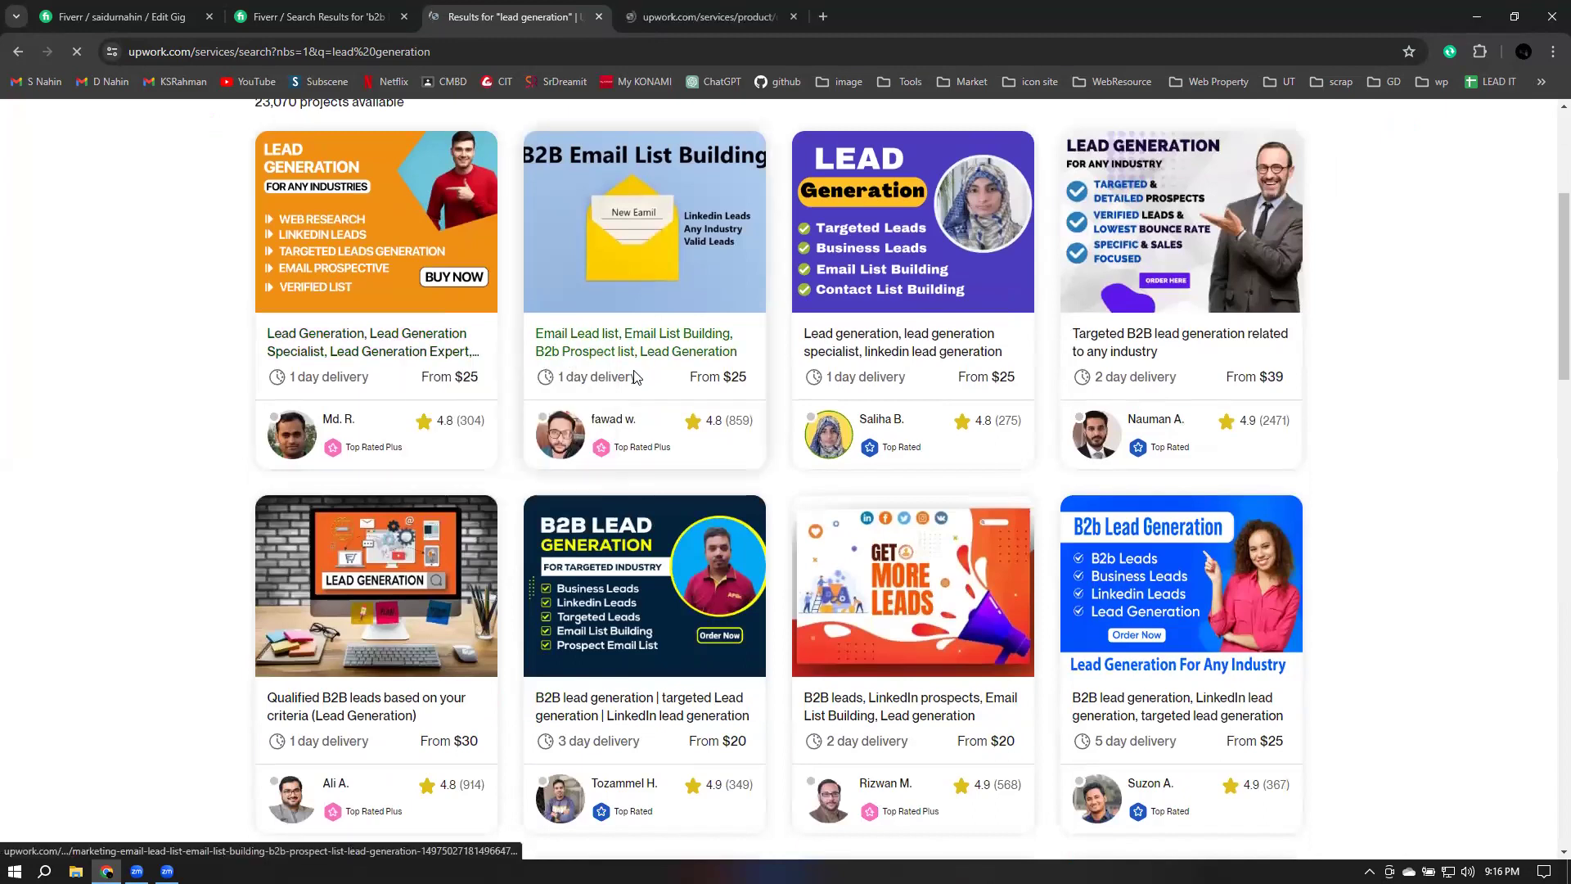
right_click(589, 347)
left_click(626, 363)
right_click(851, 343)
left_click(888, 361)
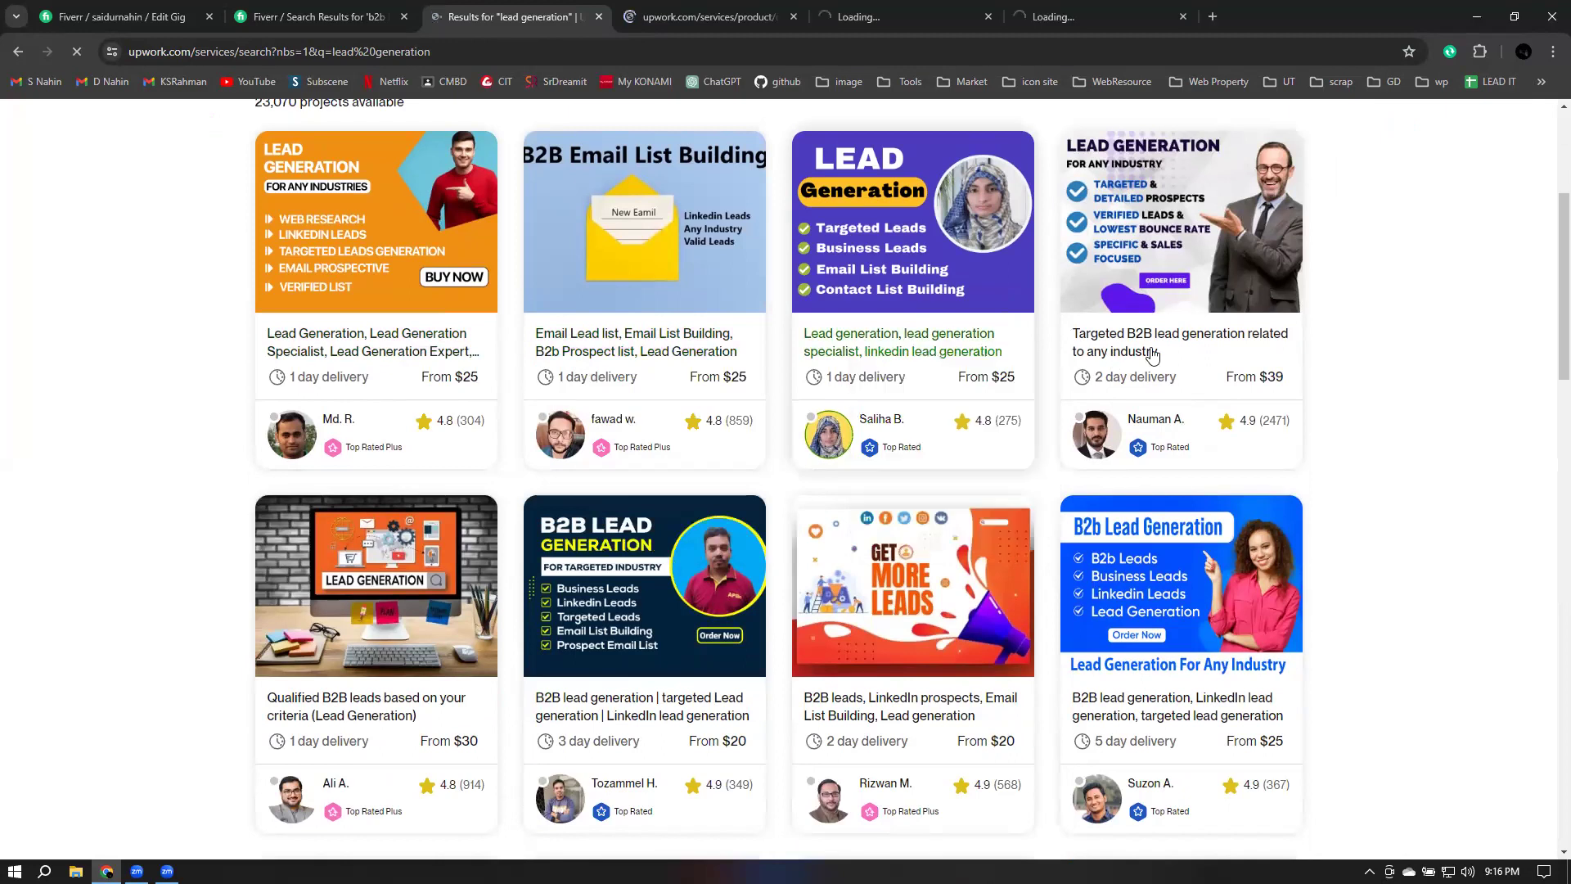
right_click(1149, 352)
left_click(1186, 369)
Step: Open the second, third and fourth listings of the second results row in new tabs
scroll(624, 453, "down", 4)
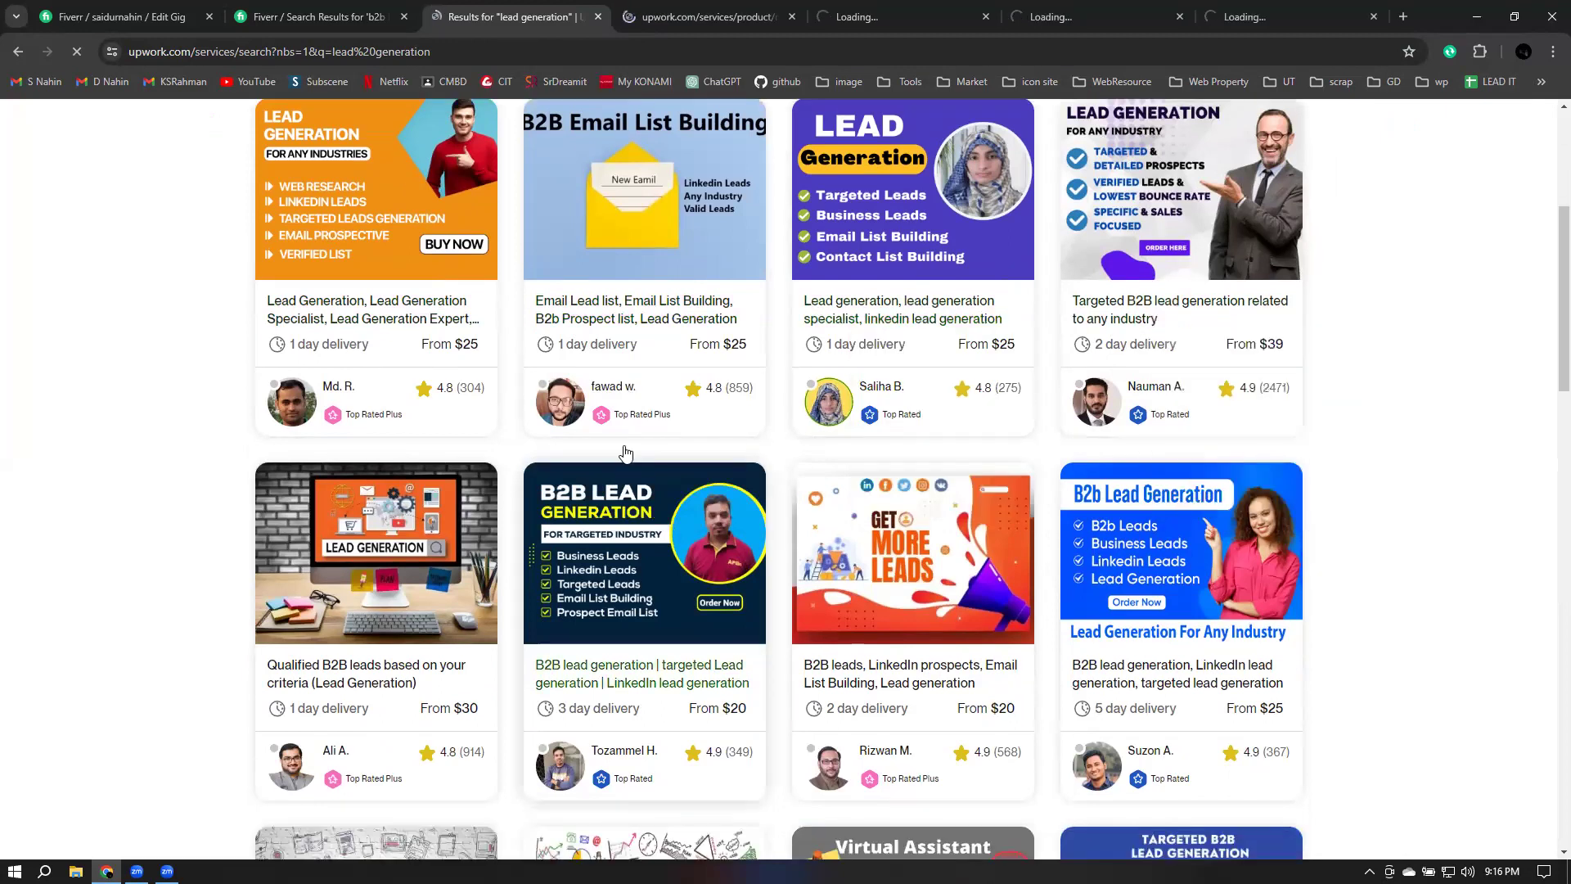
right_click(623, 398)
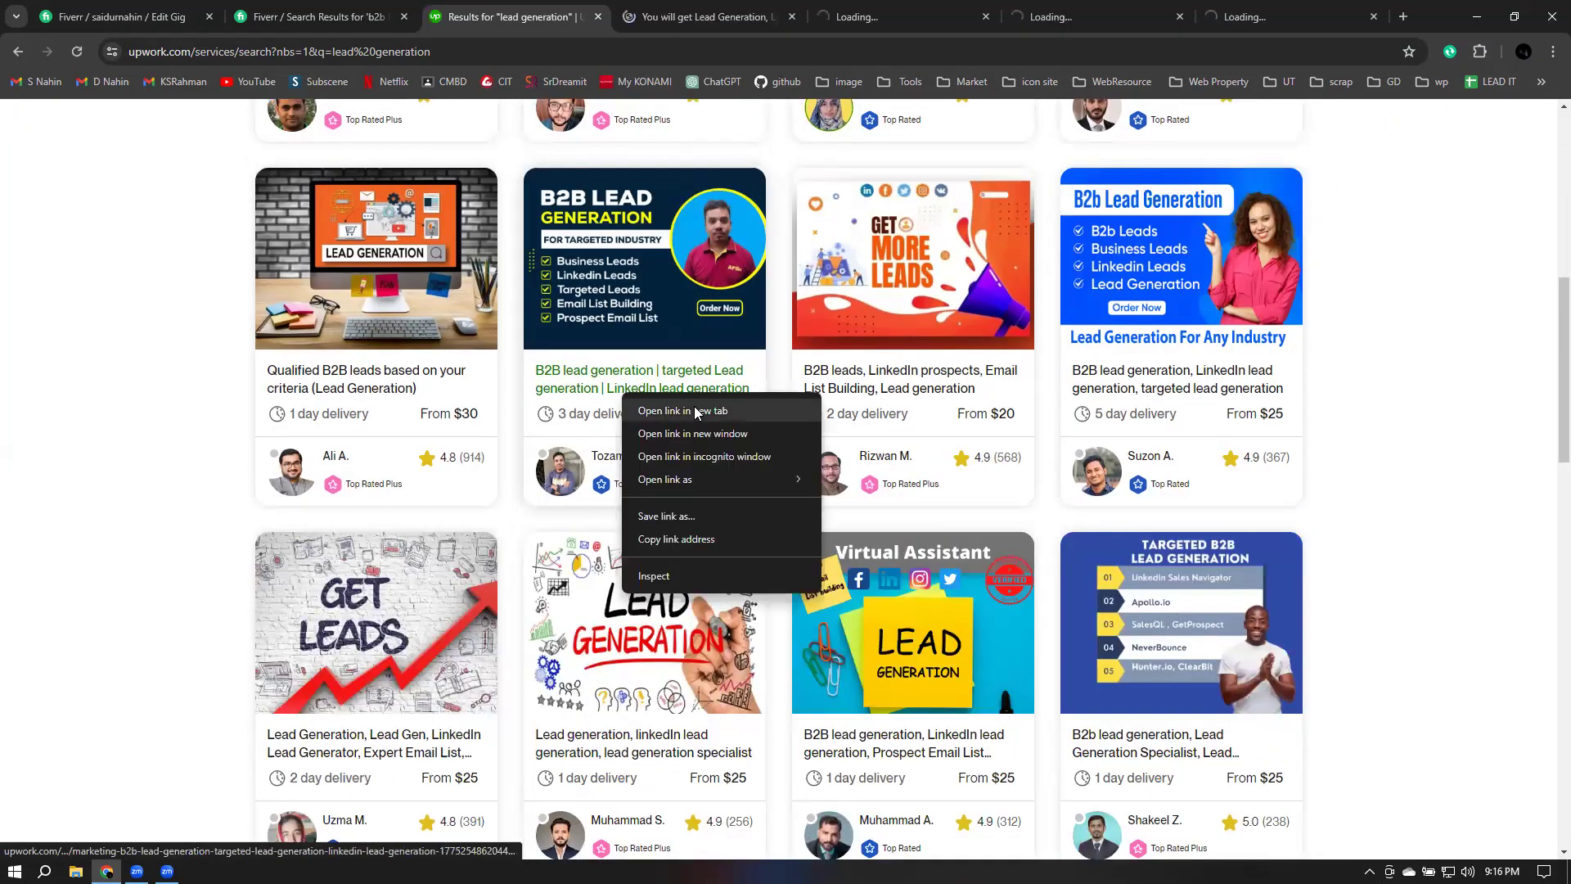
left_click(697, 413)
right_click(847, 385)
left_click(919, 401)
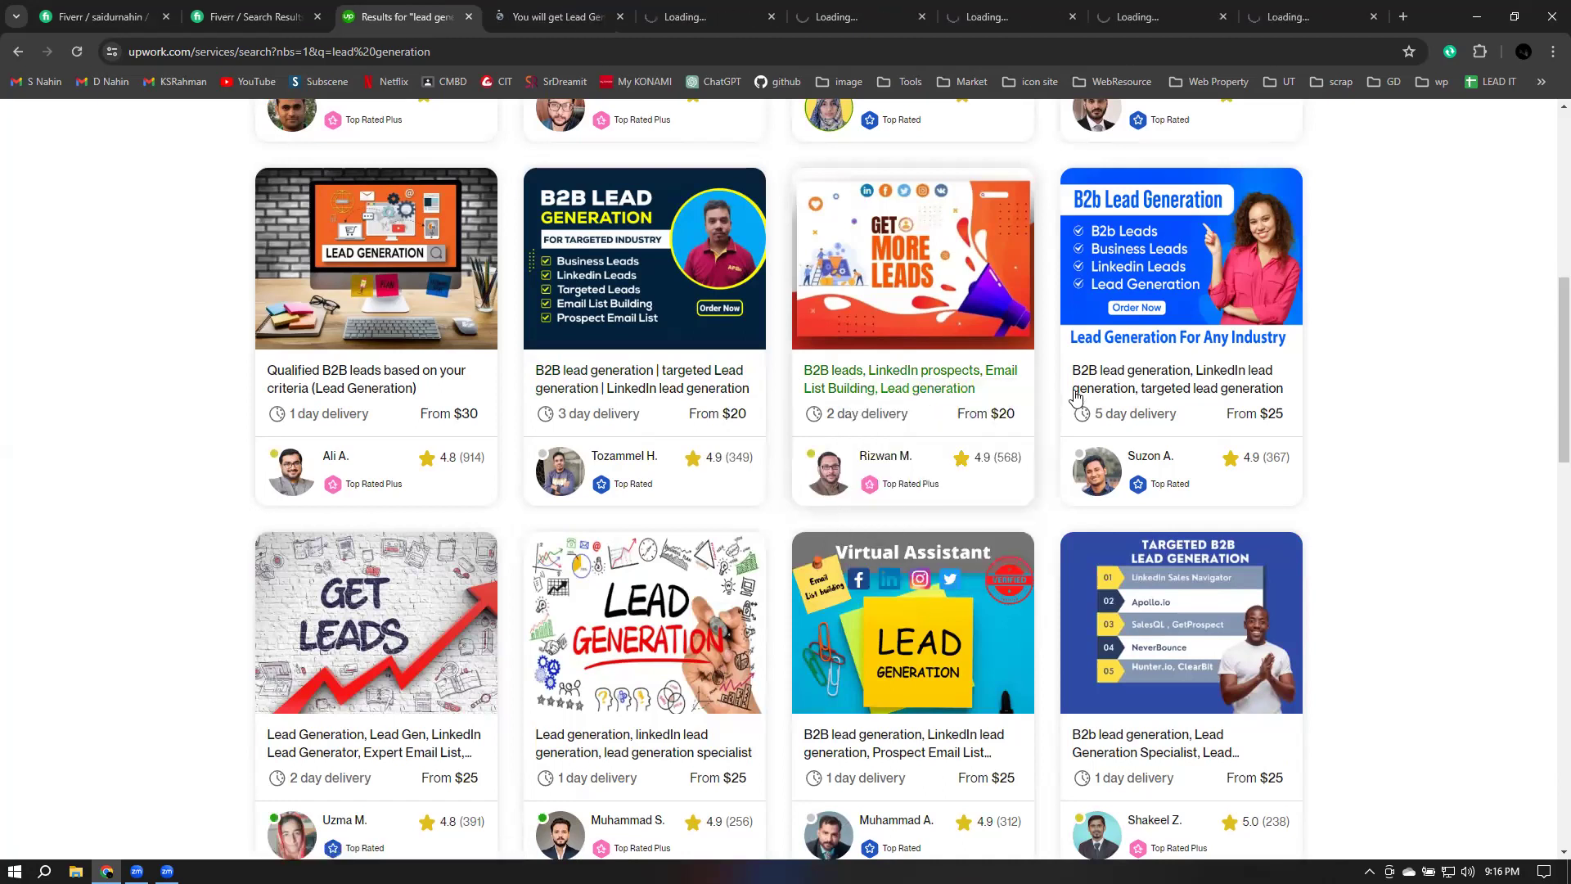
right_click(1090, 384)
left_click(1128, 401)
Step: Open the "Lead generation, linkedIn lead generation" and "B2B lead generation, LinkedIn lead generation, Prospect Email List" listings in new tabs
scroll(690, 502, "down", 3)
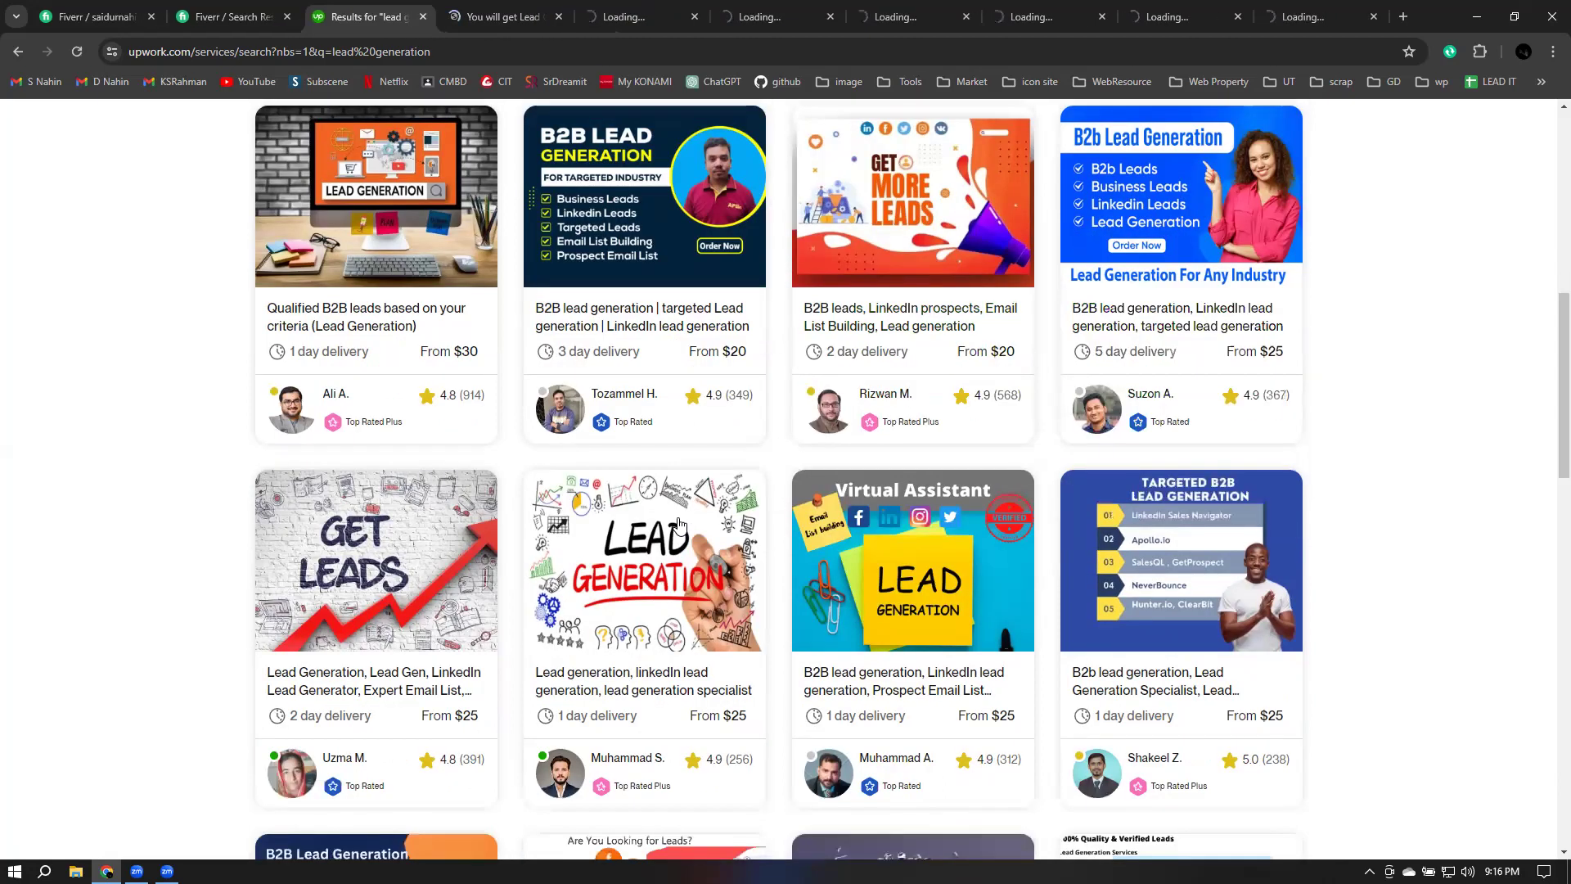
right_click(667, 501)
left_click(763, 519)
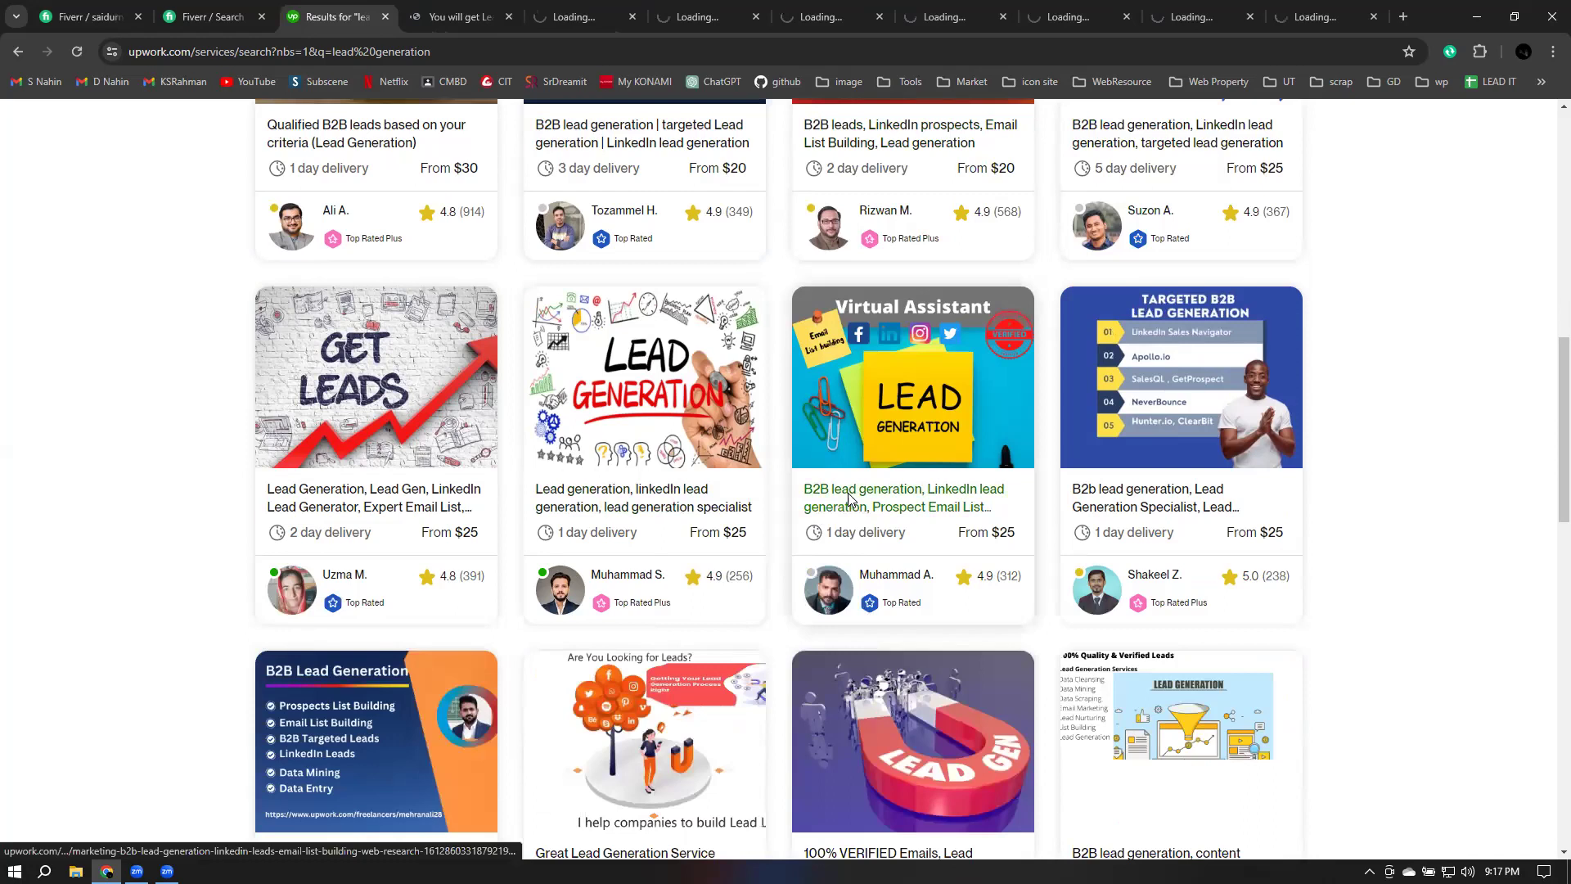
right_click(850, 495)
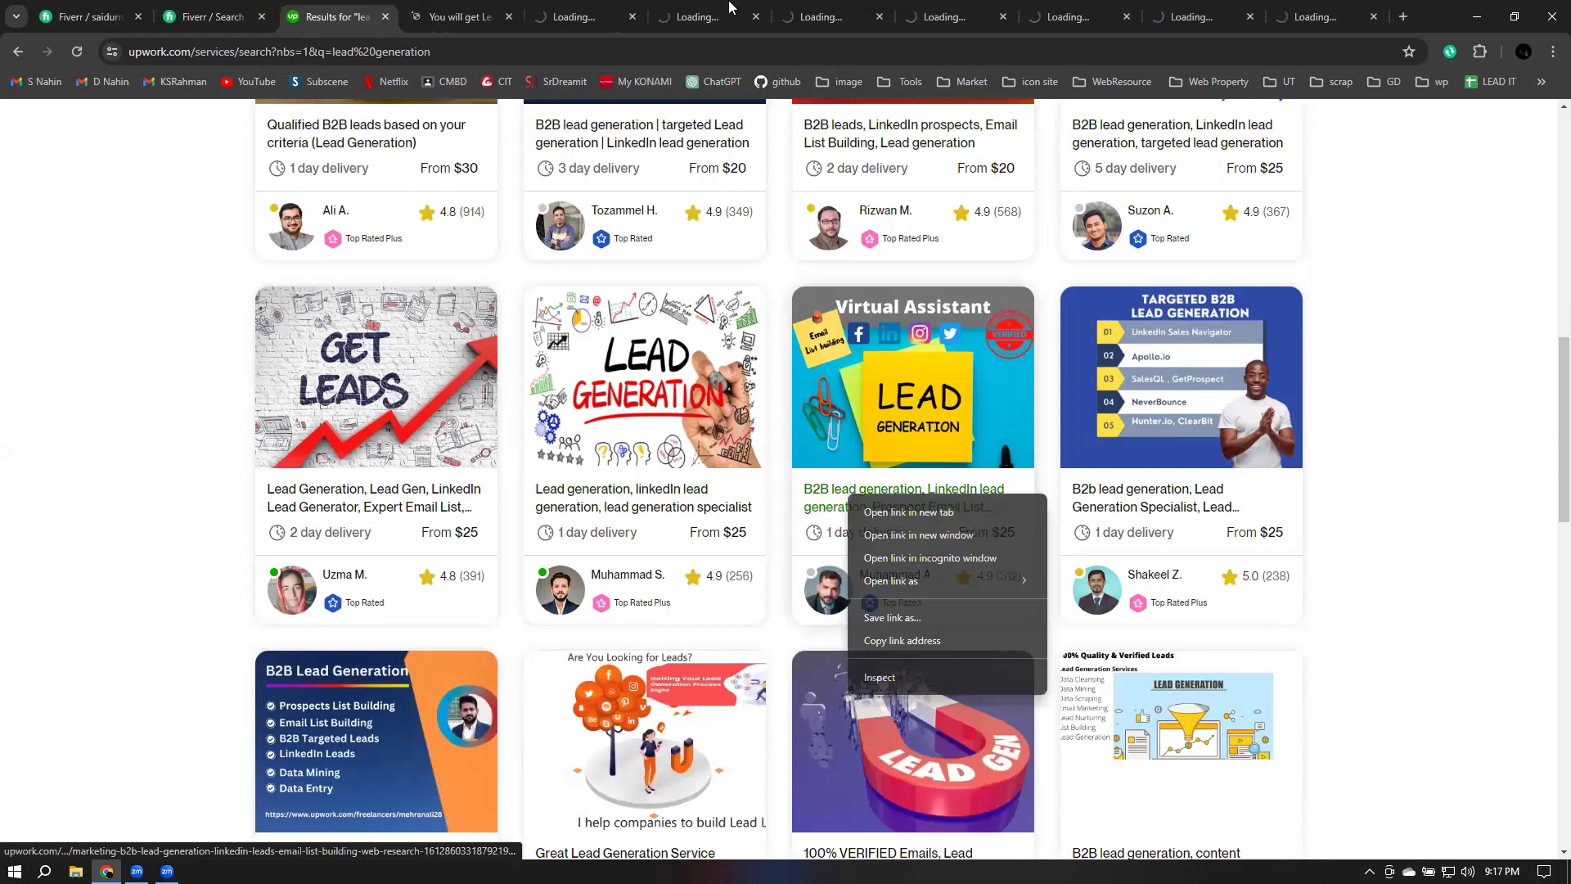
Step: Look through the opened Upwork listing tabs and the Fiverr search results, and return to the Upwork results
left_click(818, 9)
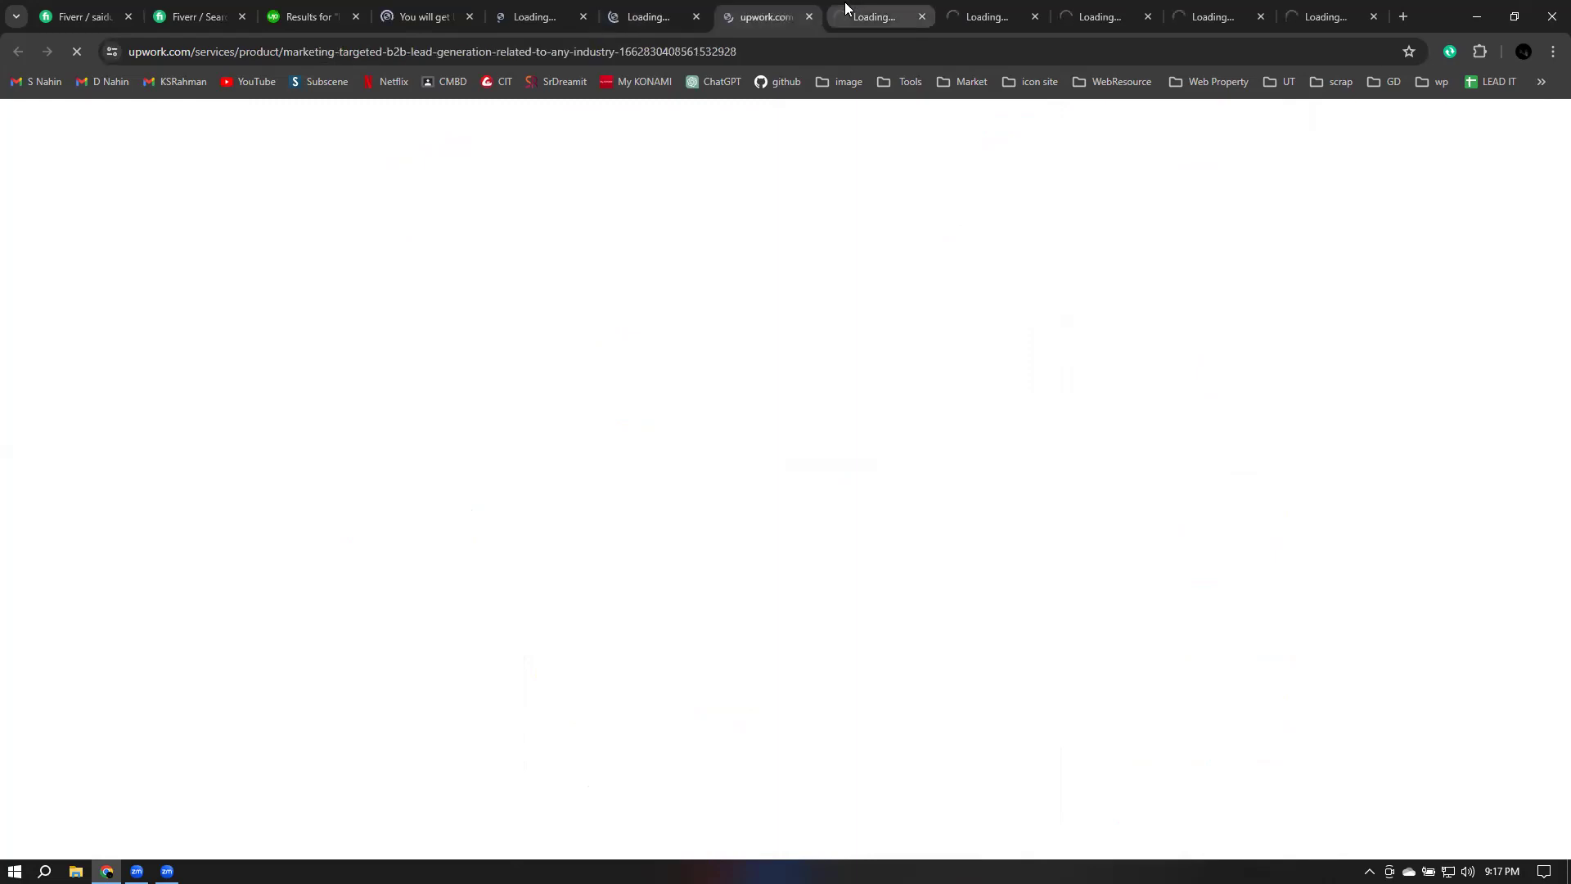
key("ctrl+Tab")
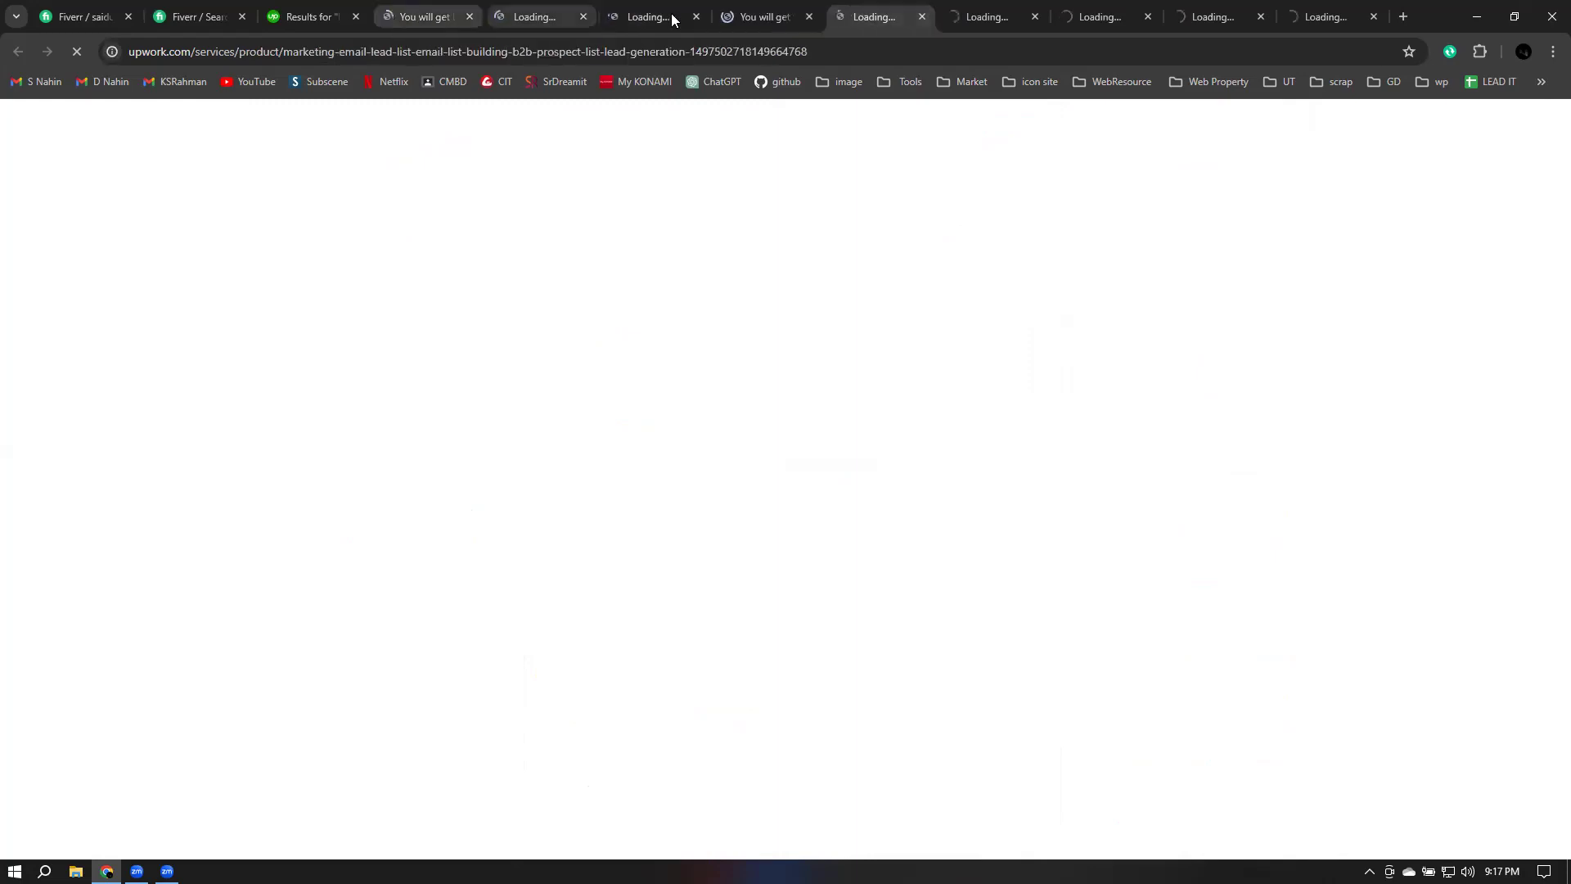
left_click(741, 16)
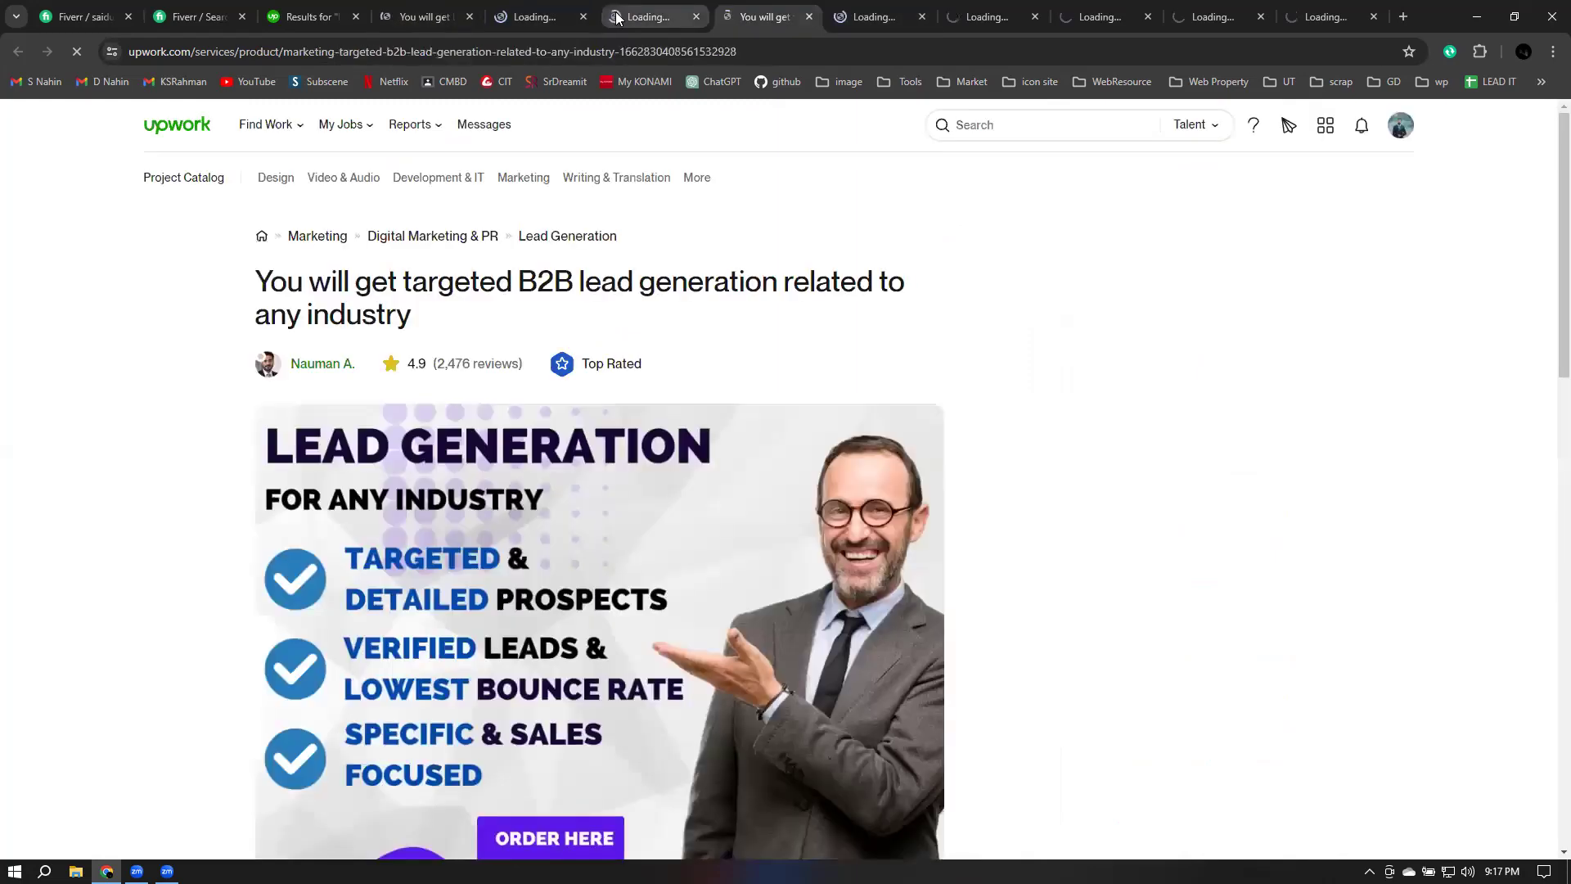
left_click(617, 16)
left_click(507, 15)
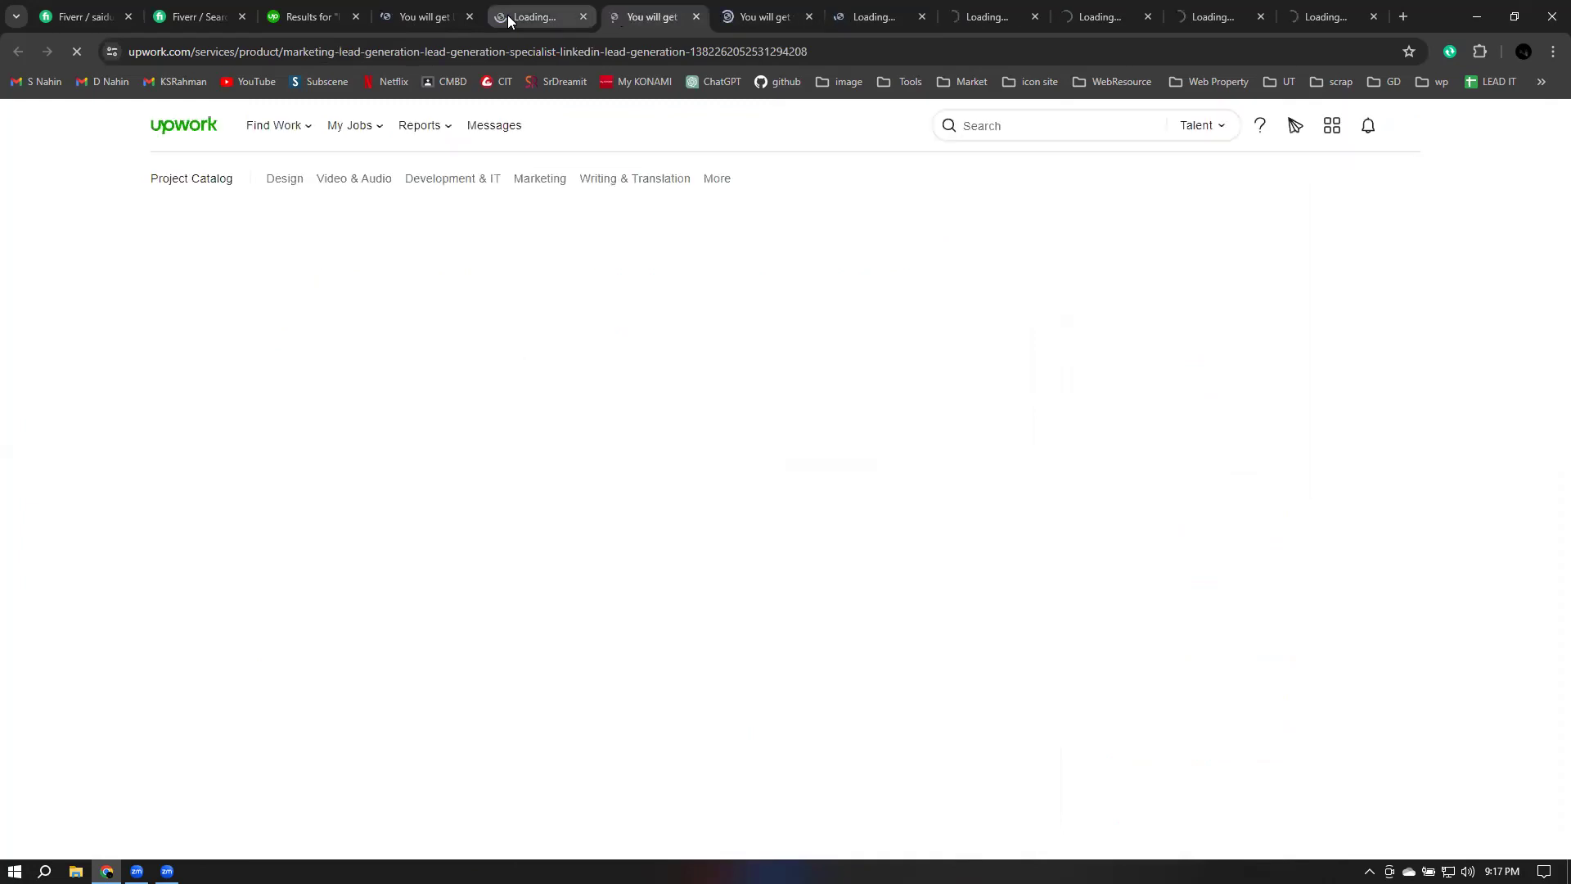
left_click(422, 18)
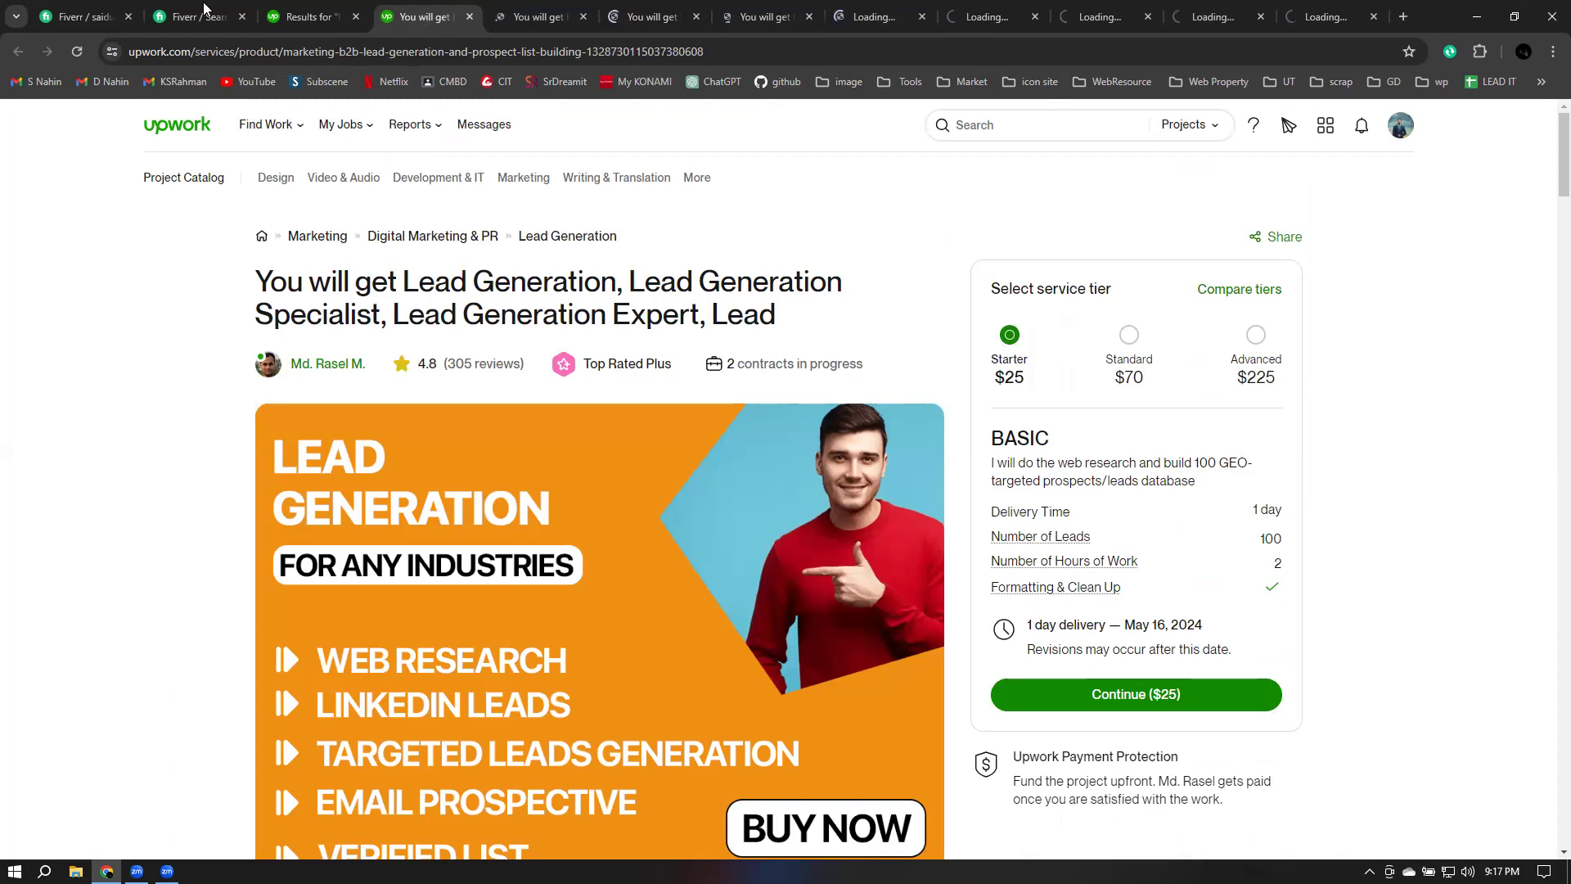
left_click(223, 18)
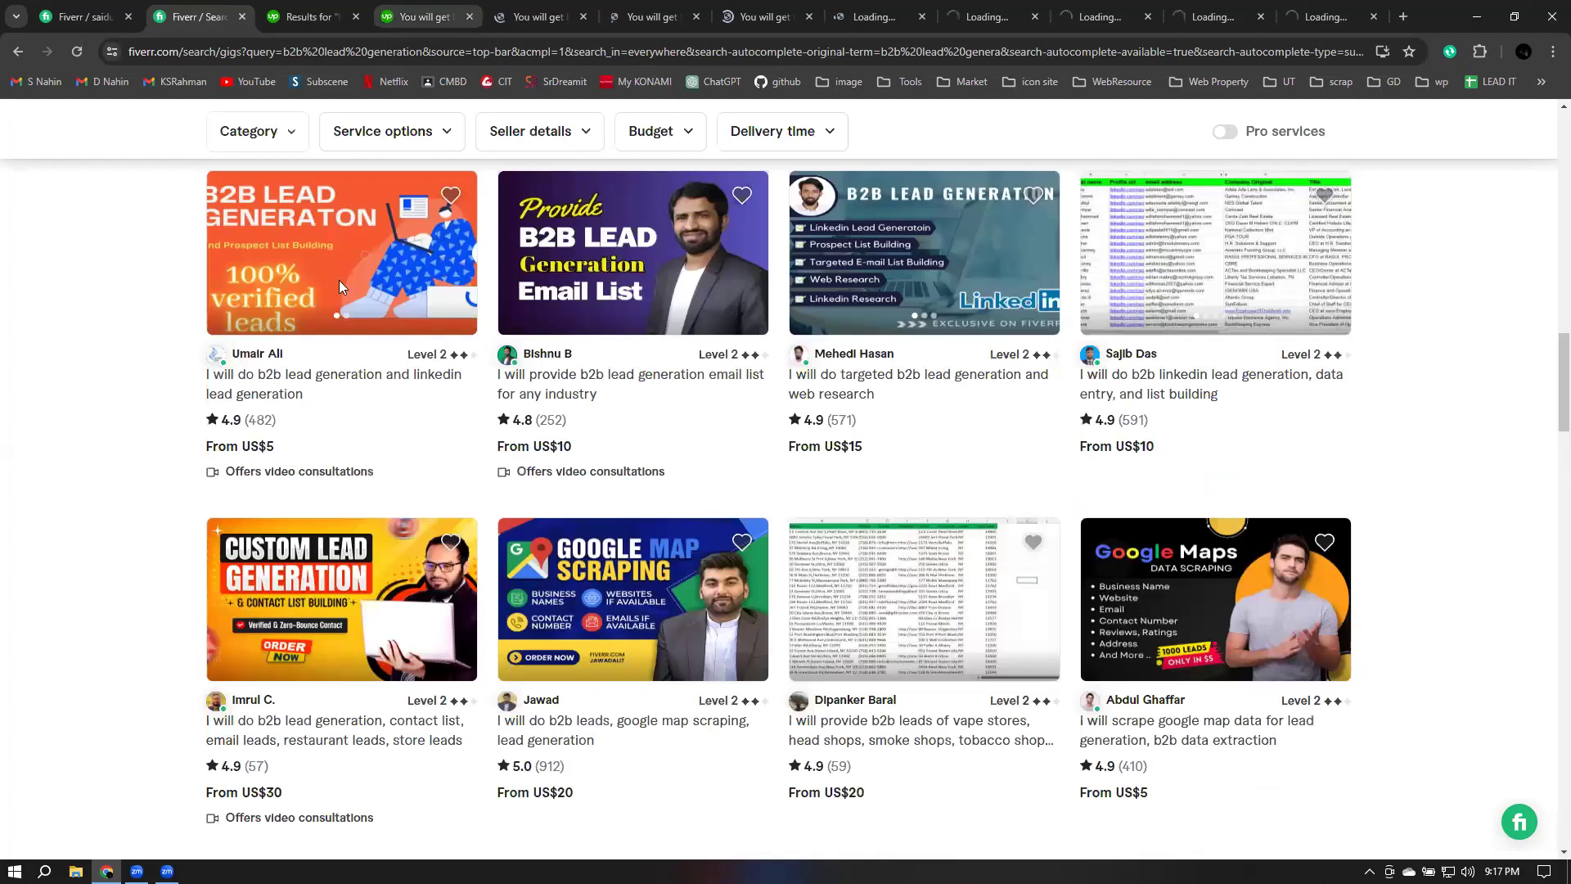
key("ctrl+Tab")
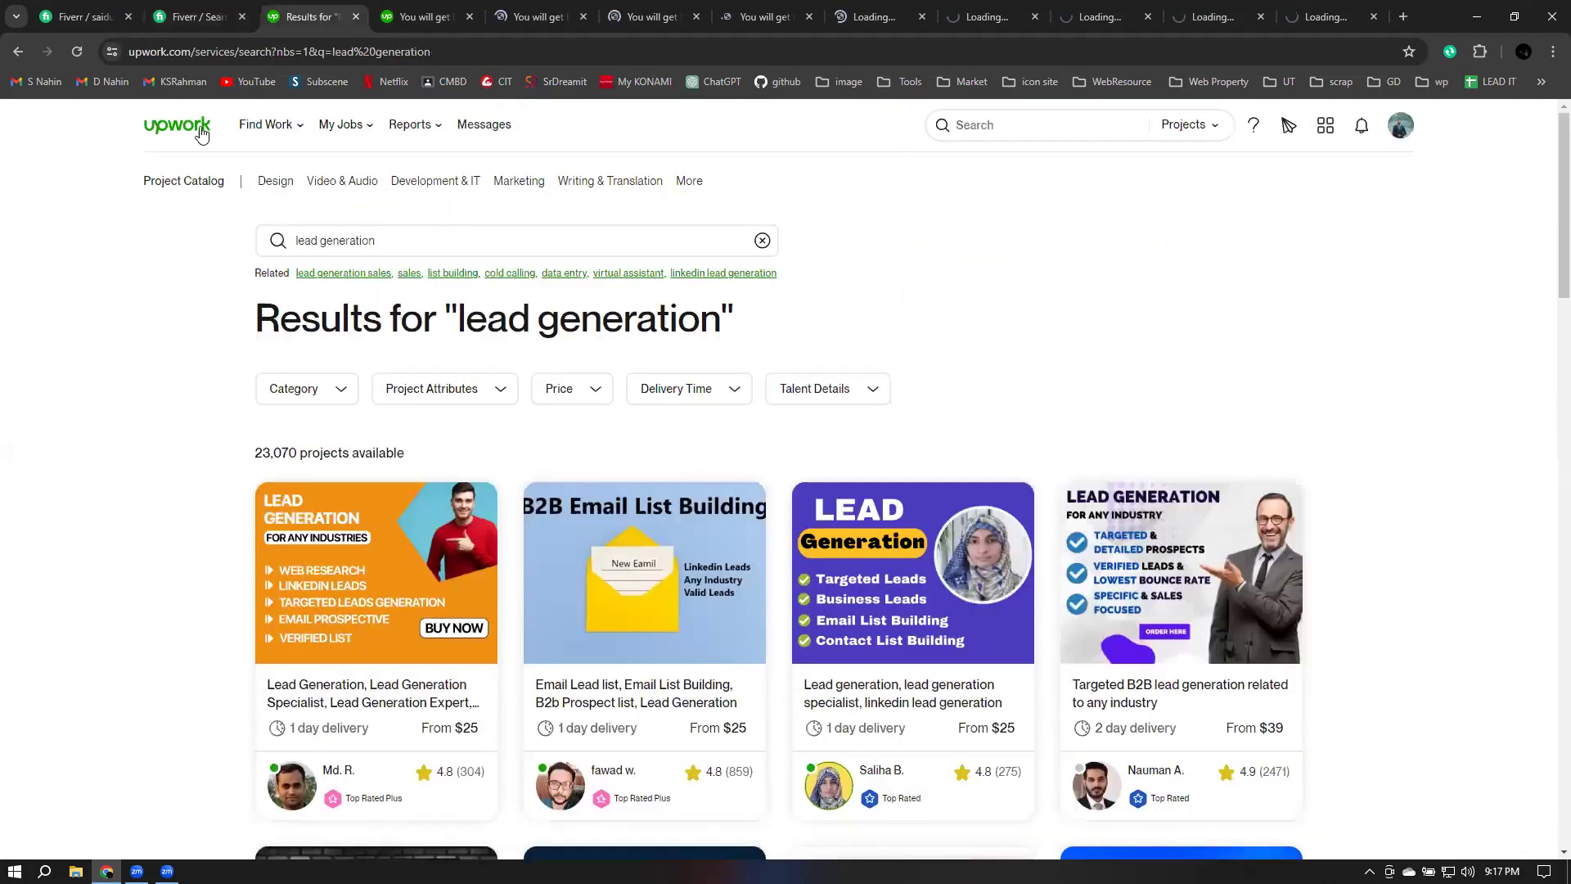
Step: Start a new project from My Project Dashboard and place the cursor in the project overview's title field
left_click(282, 127)
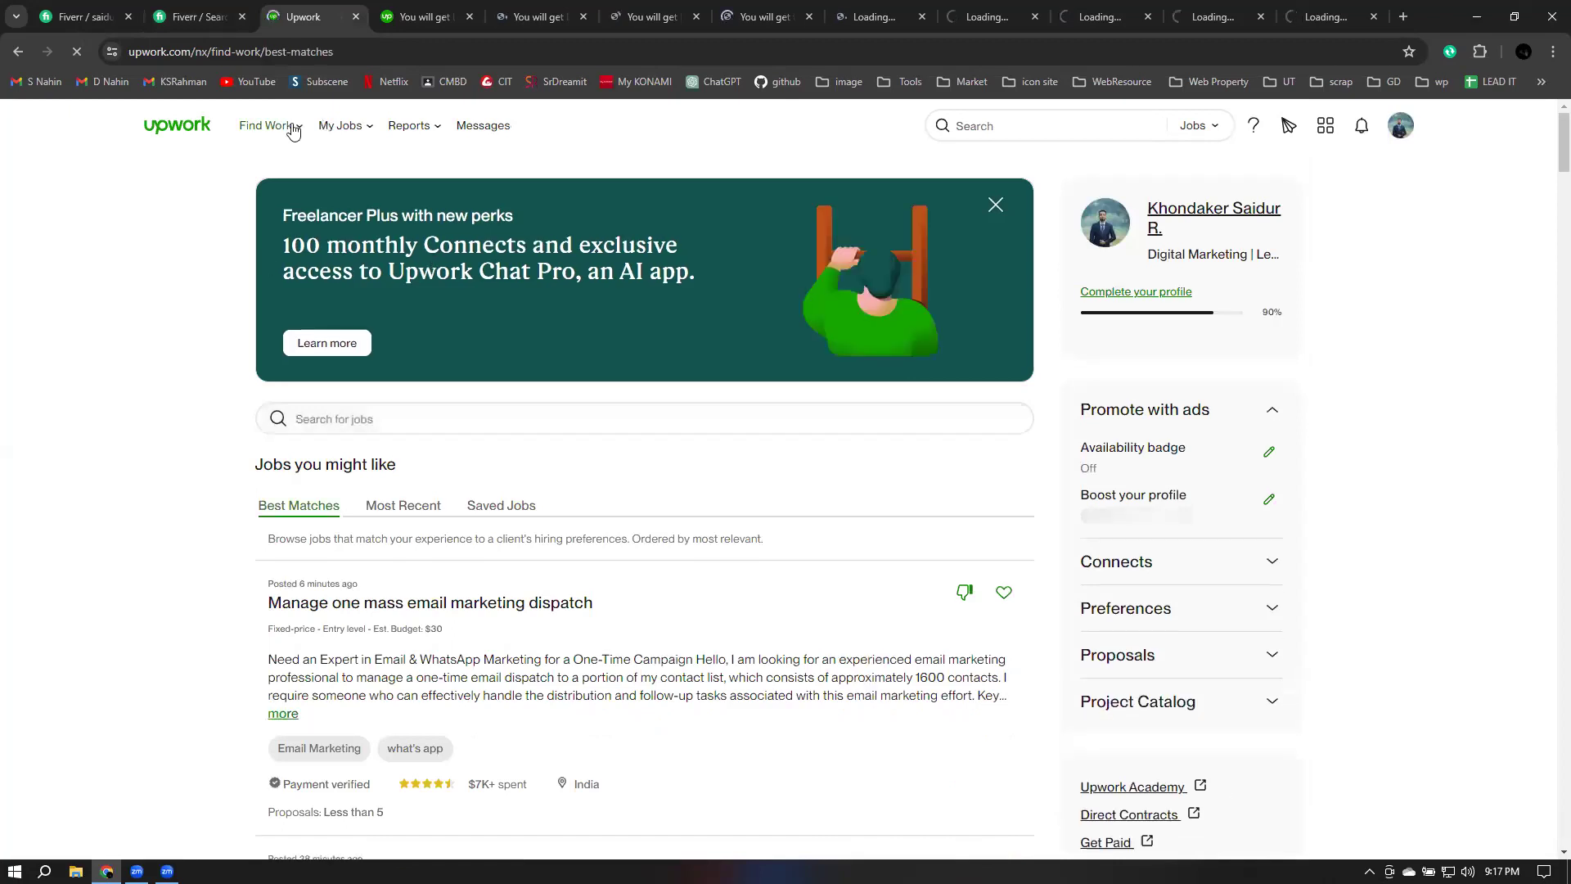
mouse_move(293, 131)
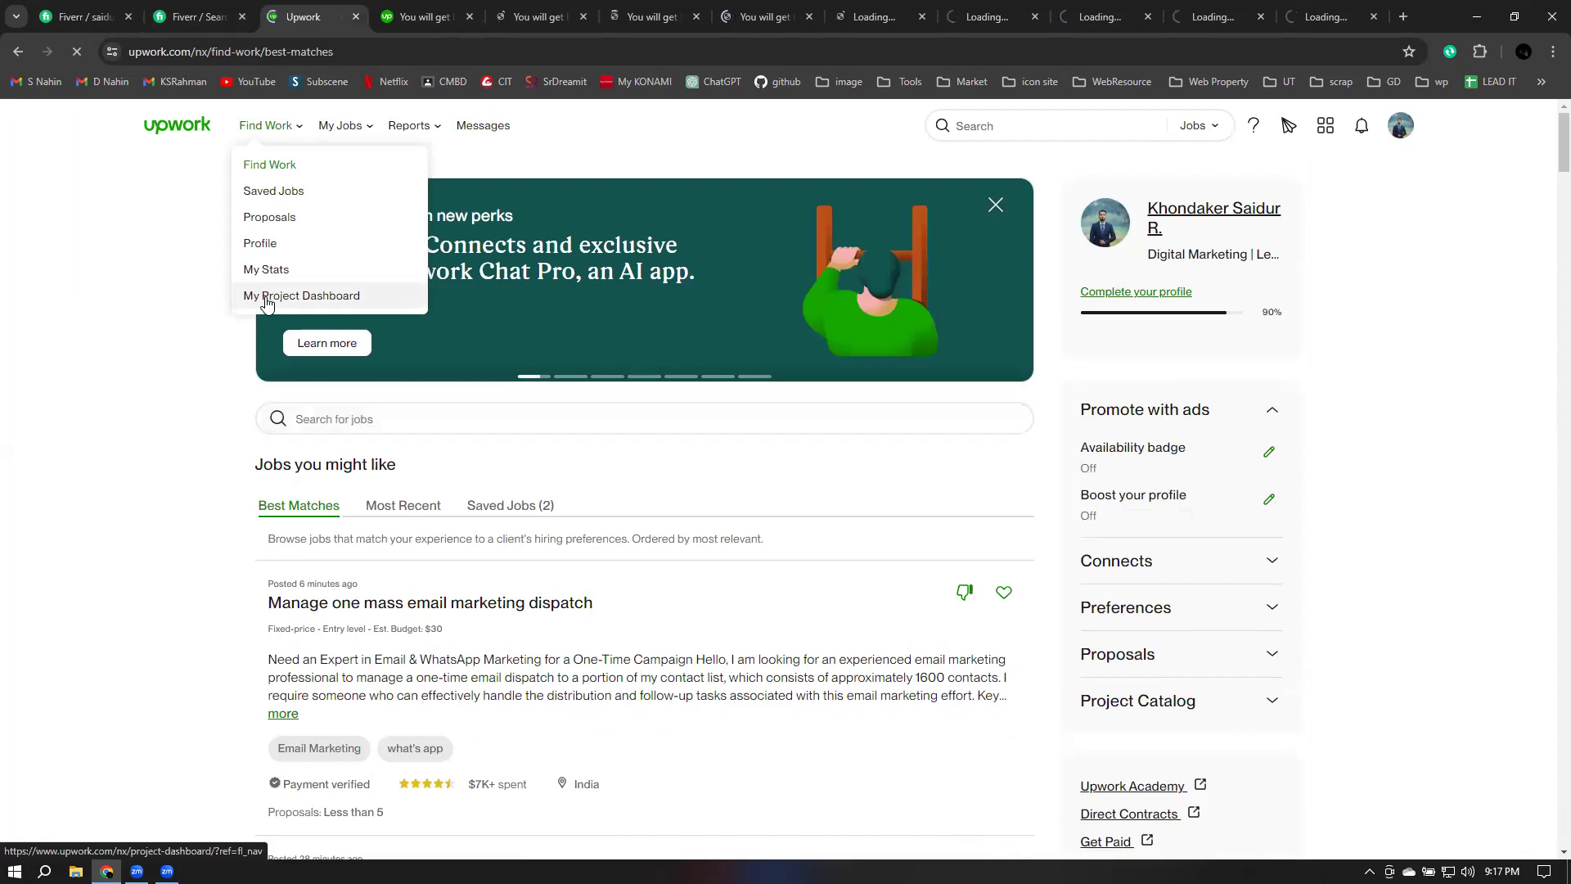
left_click(267, 304)
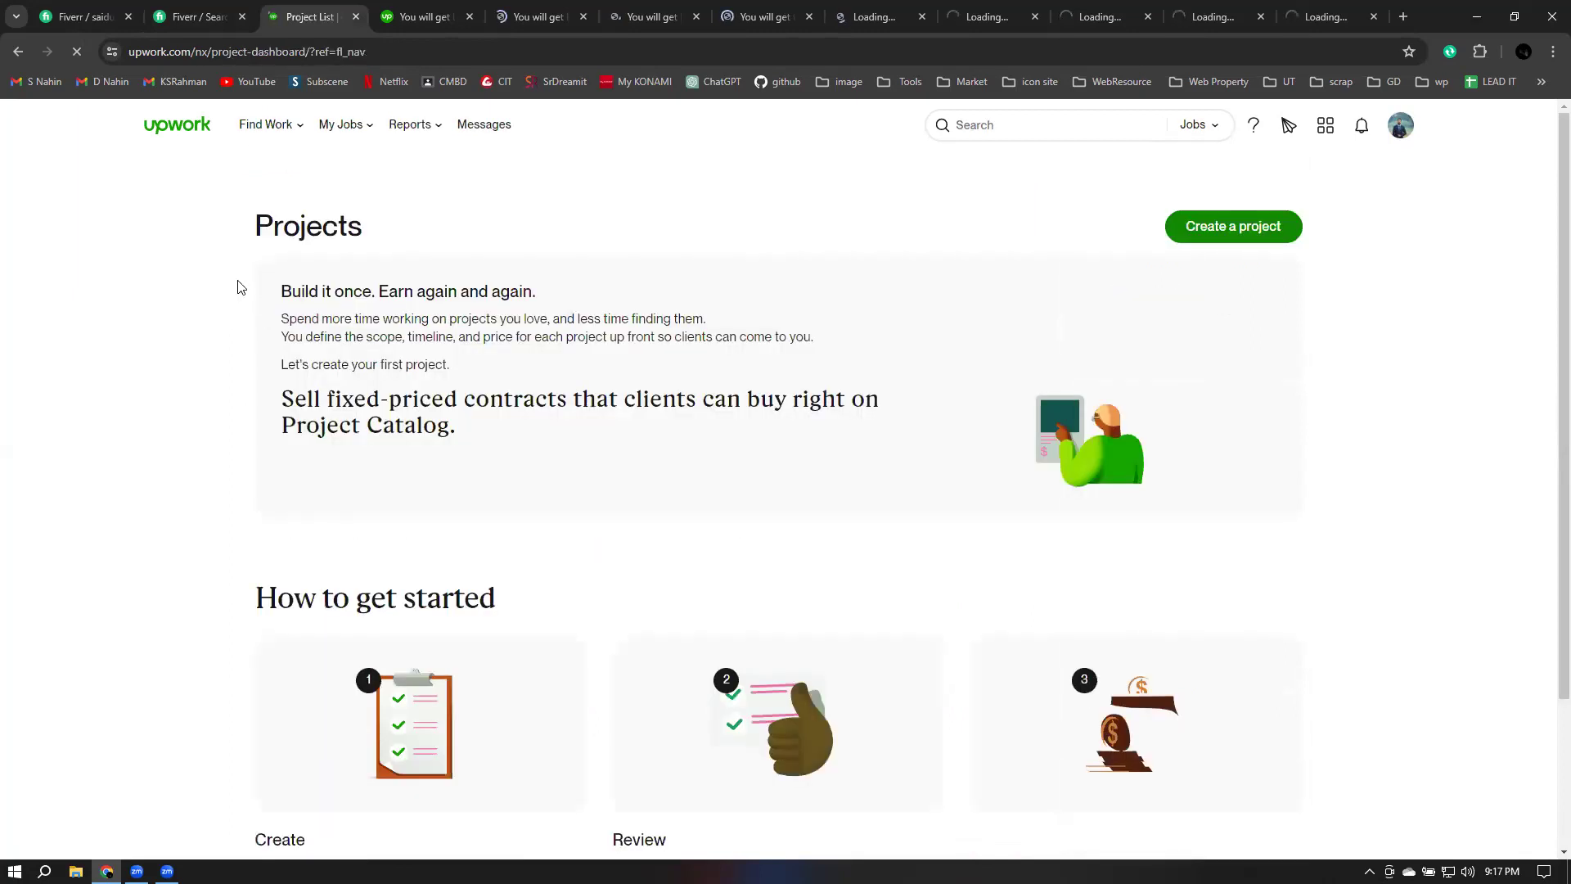
left_click(1245, 233)
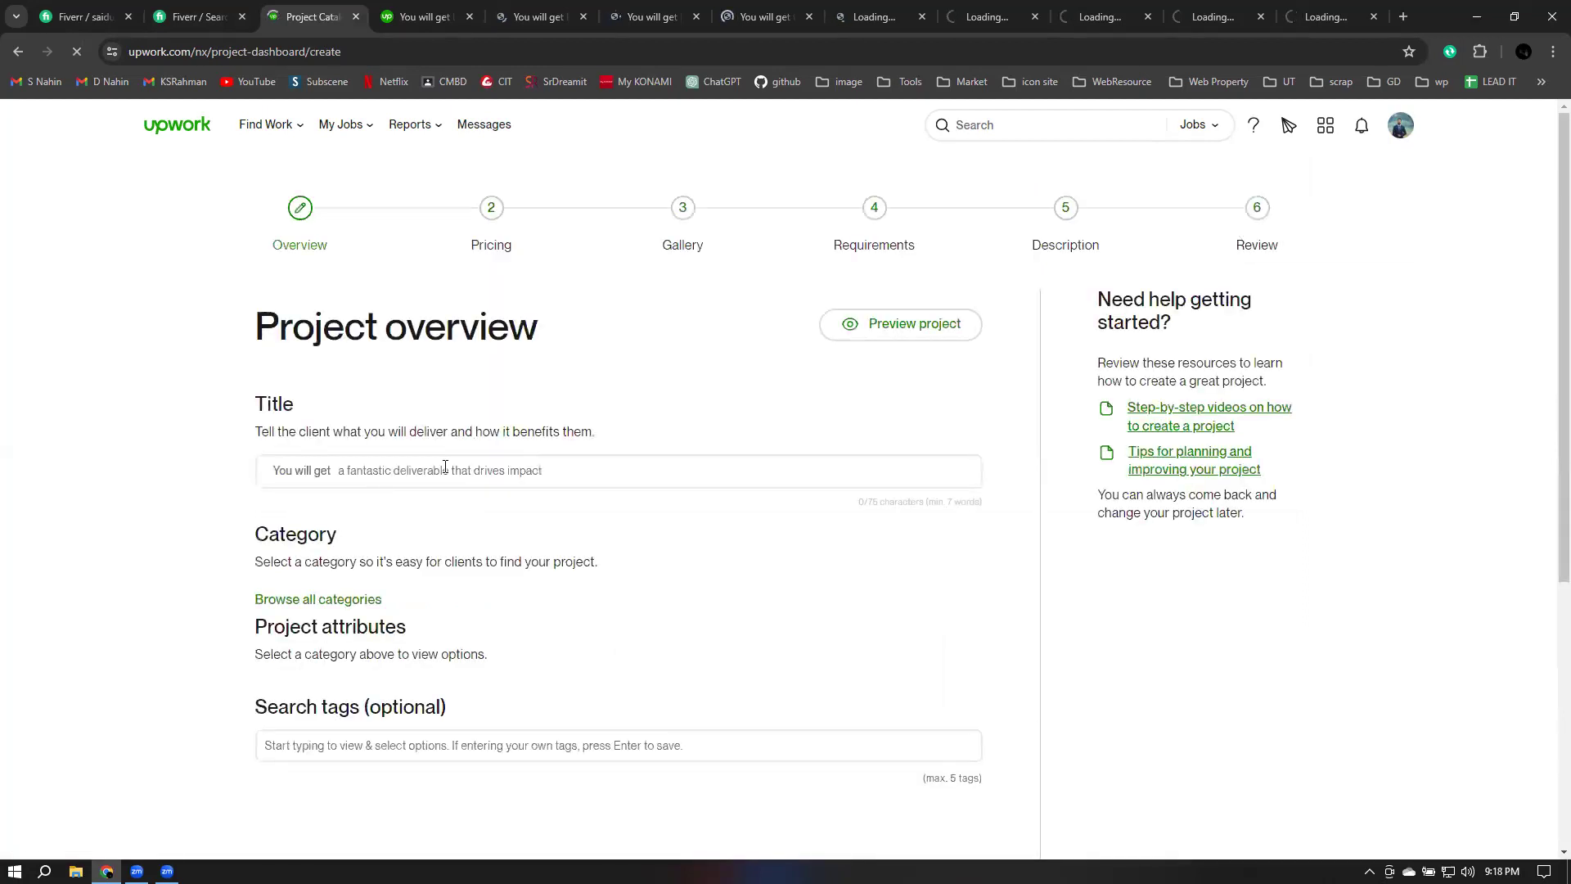
left_click(665, 467)
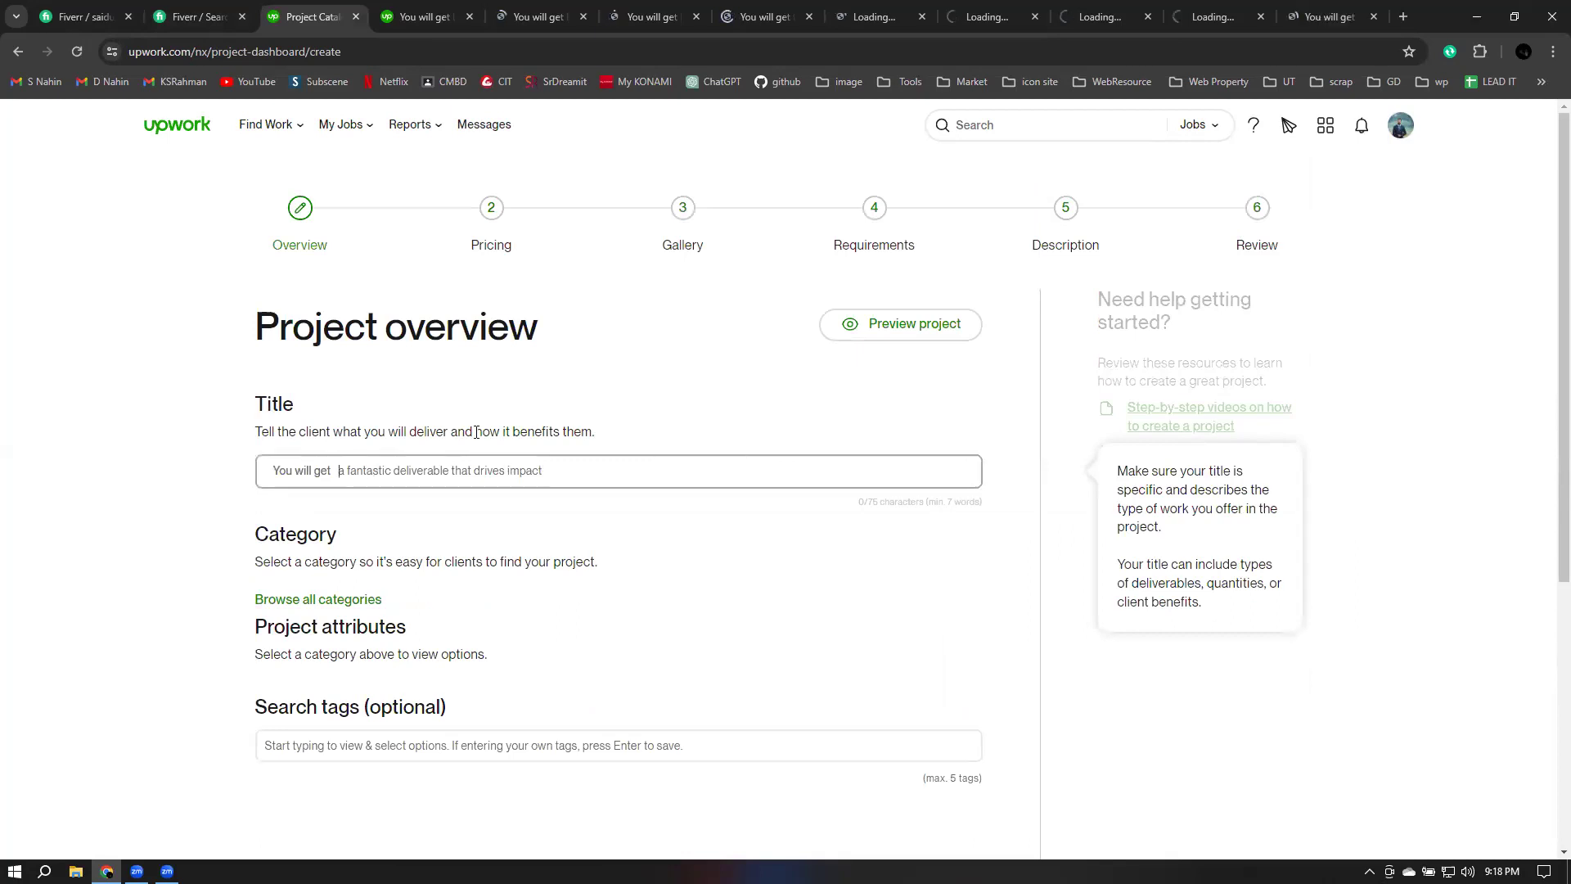
Step: Examine the opening words of the first competitor listing's title and return to the new project's overview form
left_click(432, 18)
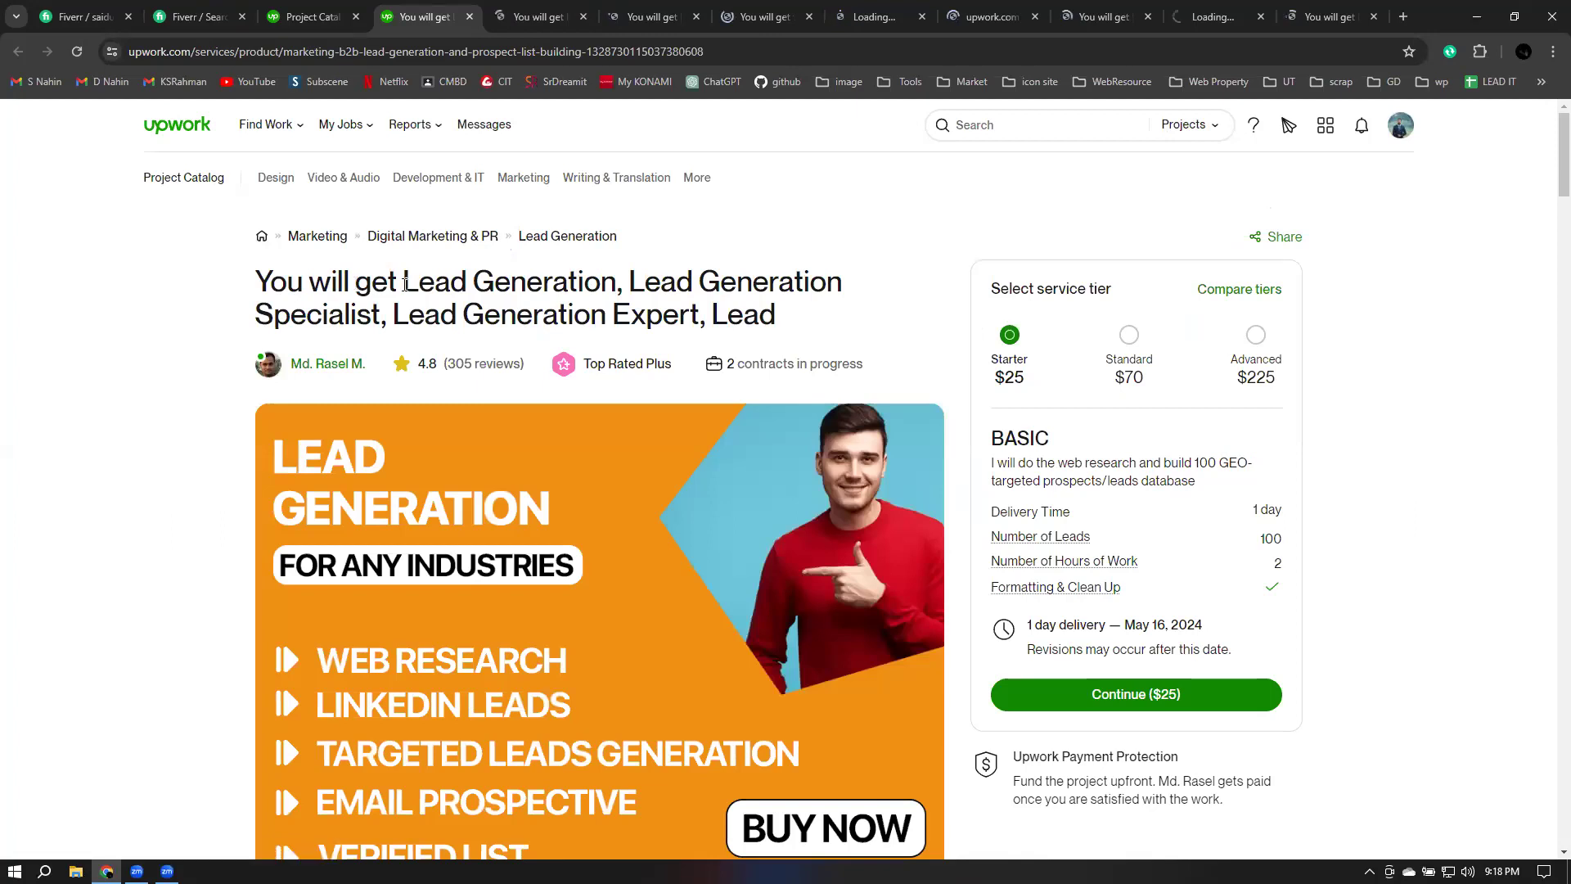
double_click(351, 282)
left_click_drag(255, 276, 255, 277)
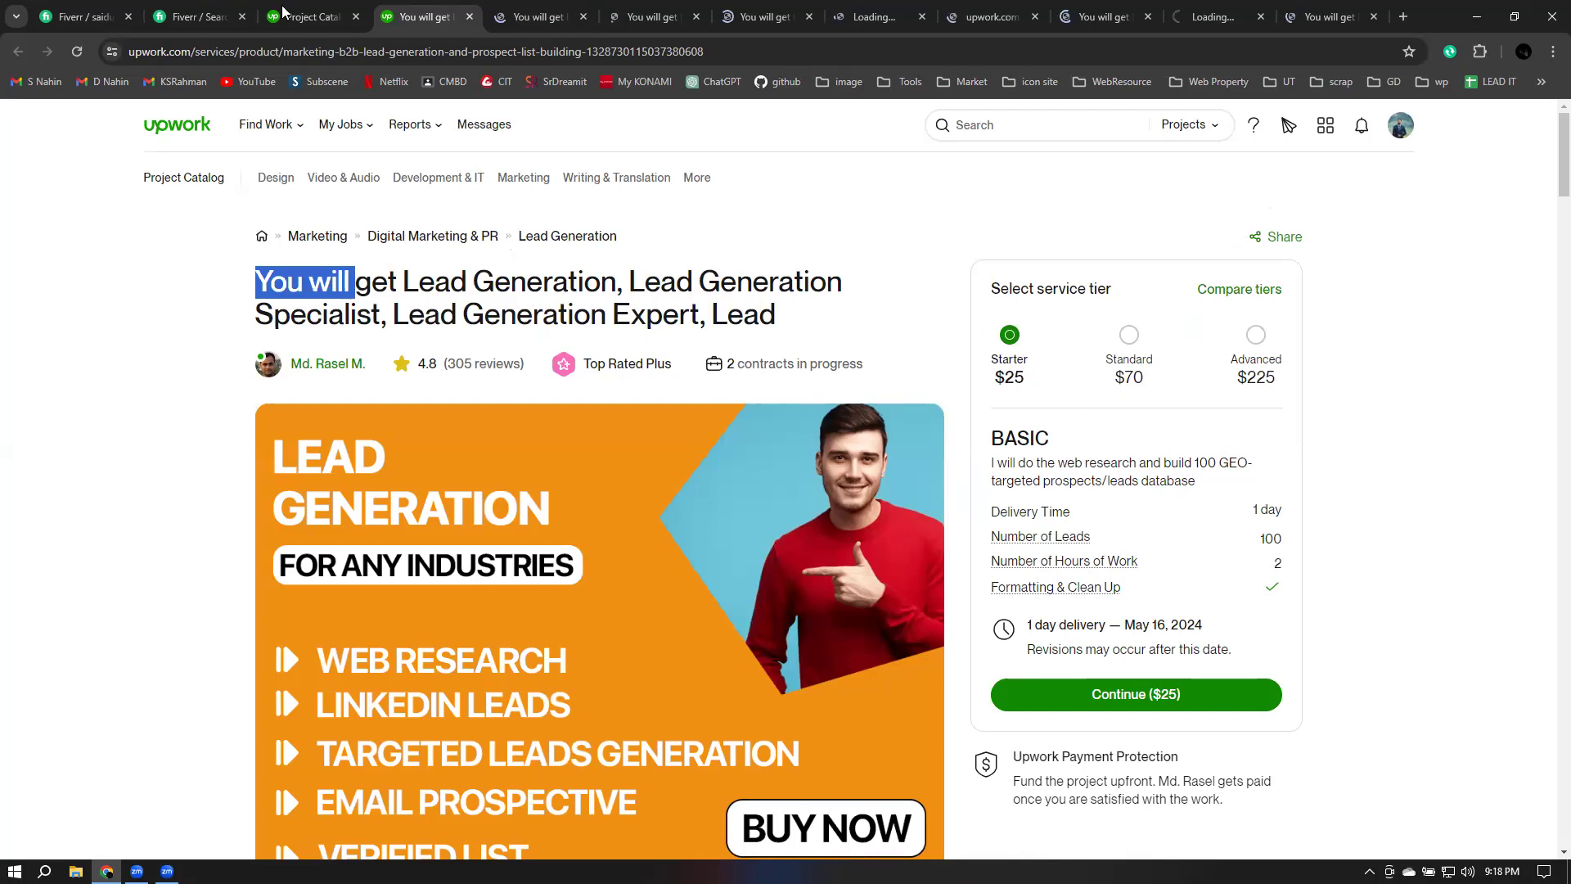
key("ctrl+shift+Tab")
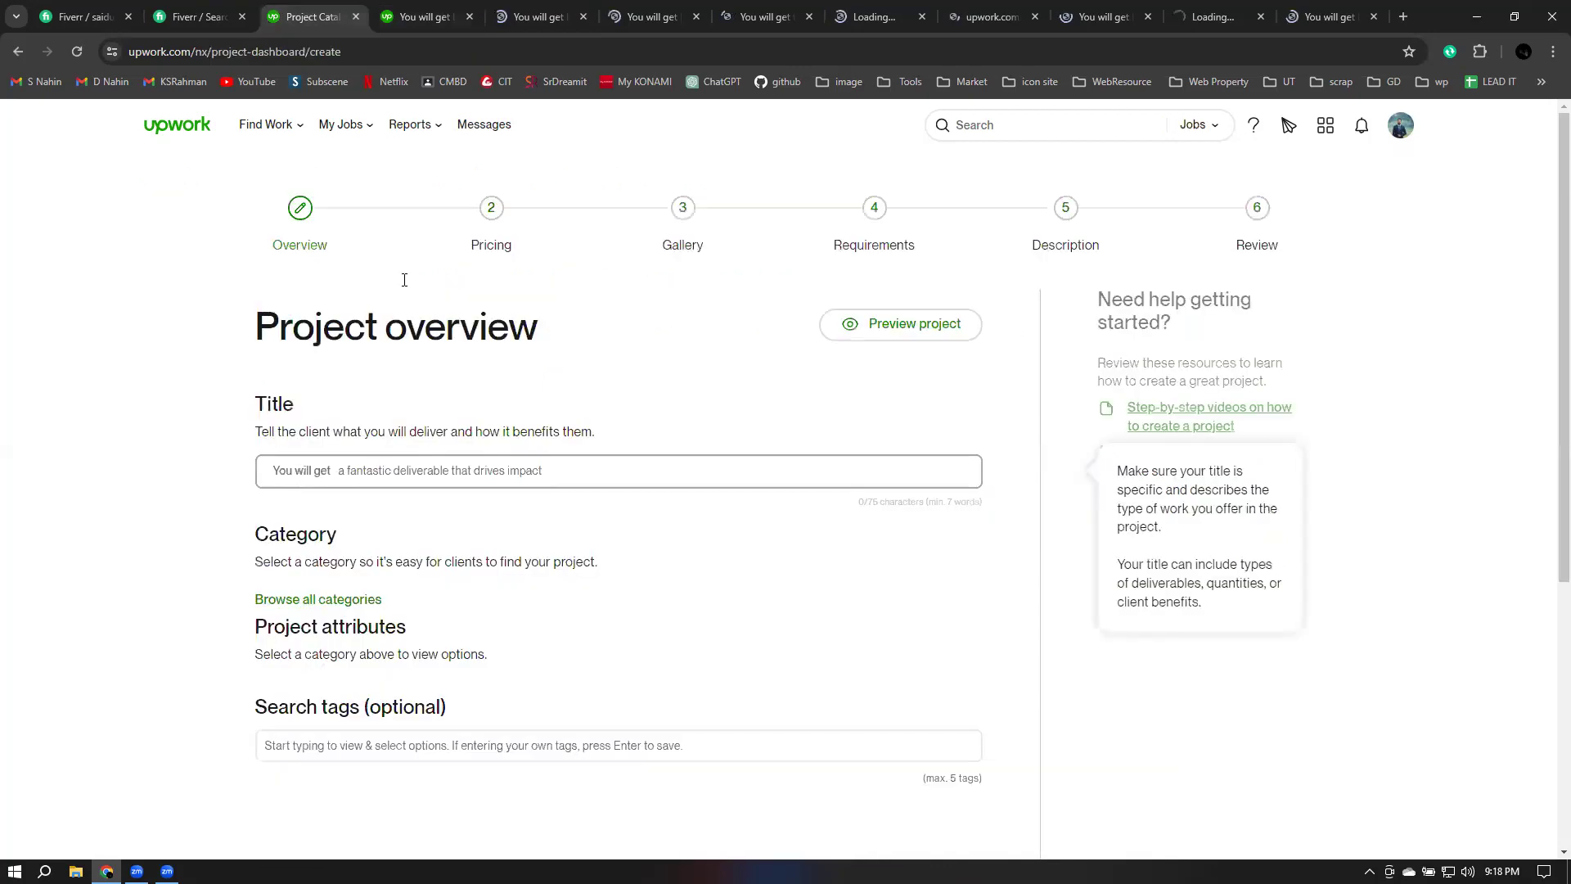
Step: Examine the title wording of the first three opened competitor listings and return to the new project's overview form
key("ctrl+Tab")
left_click(563, 285)
left_click_drag(403, 284, 853, 302)
left_click_drag(365, 318, 384, 317)
left_click_drag(700, 328, 777, 328)
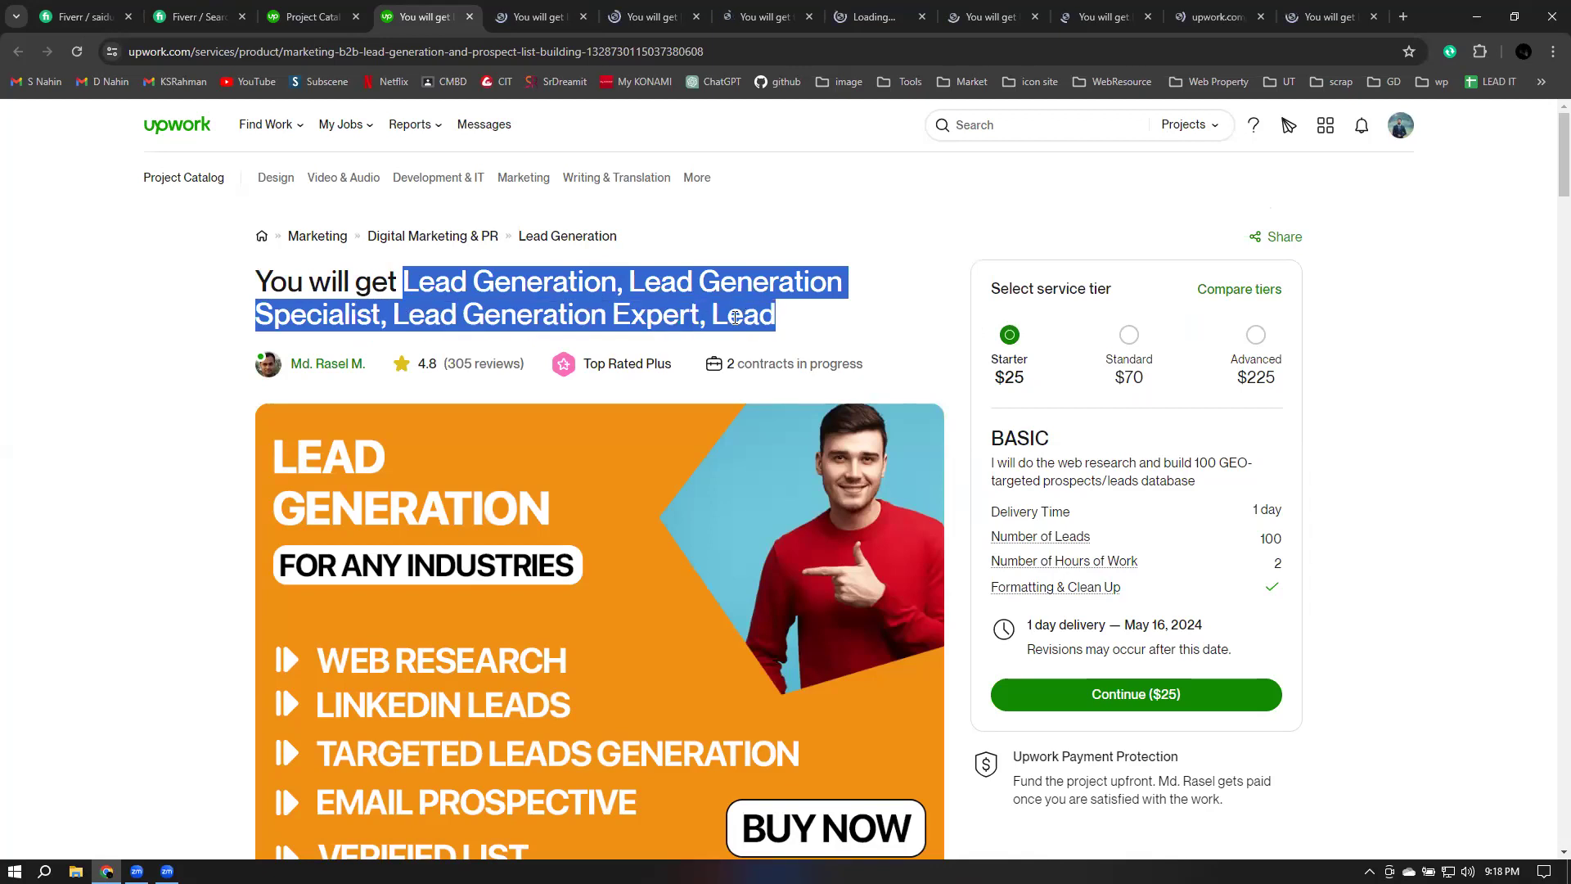
left_click(535, 25)
left_click_drag(399, 271, 672, 278)
left_click_drag(824, 283, 712, 308)
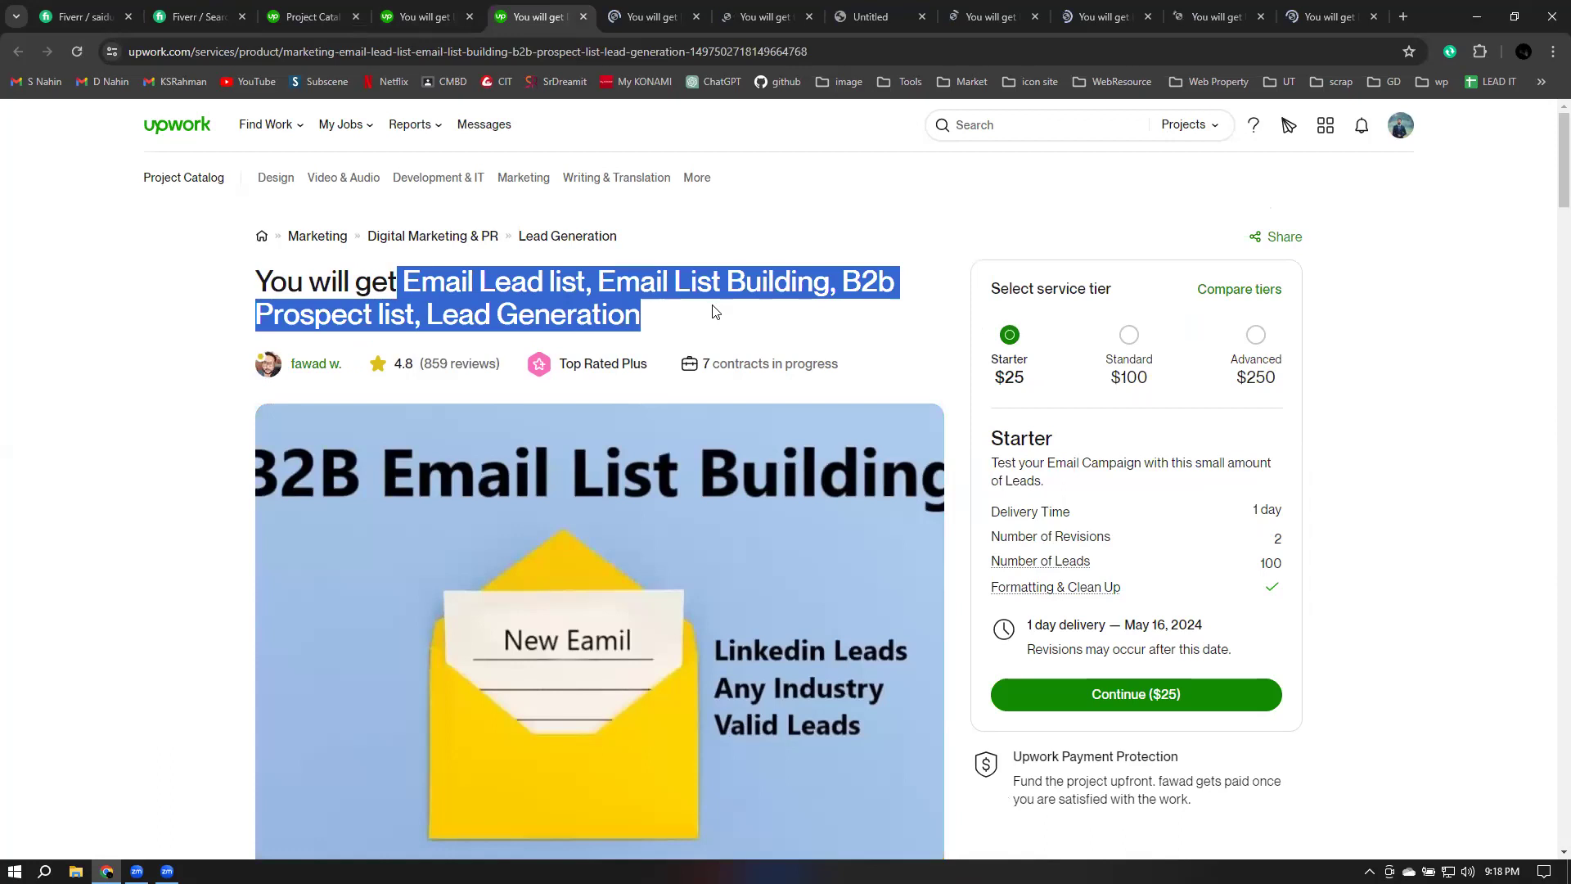
left_click(652, 330)
left_click(655, 18)
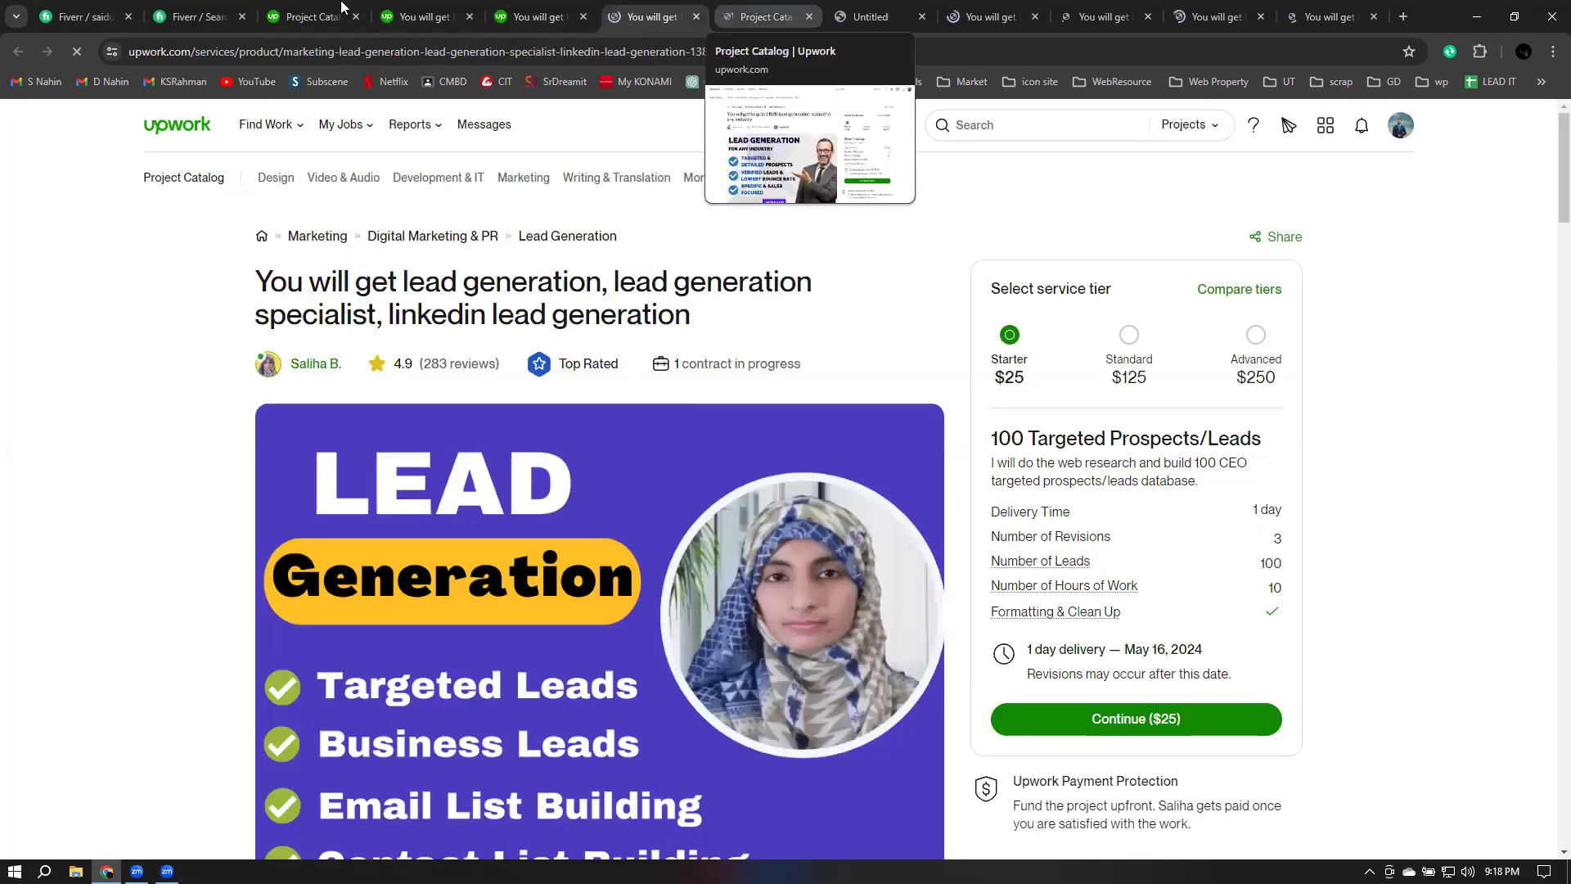
left_click(311, 16)
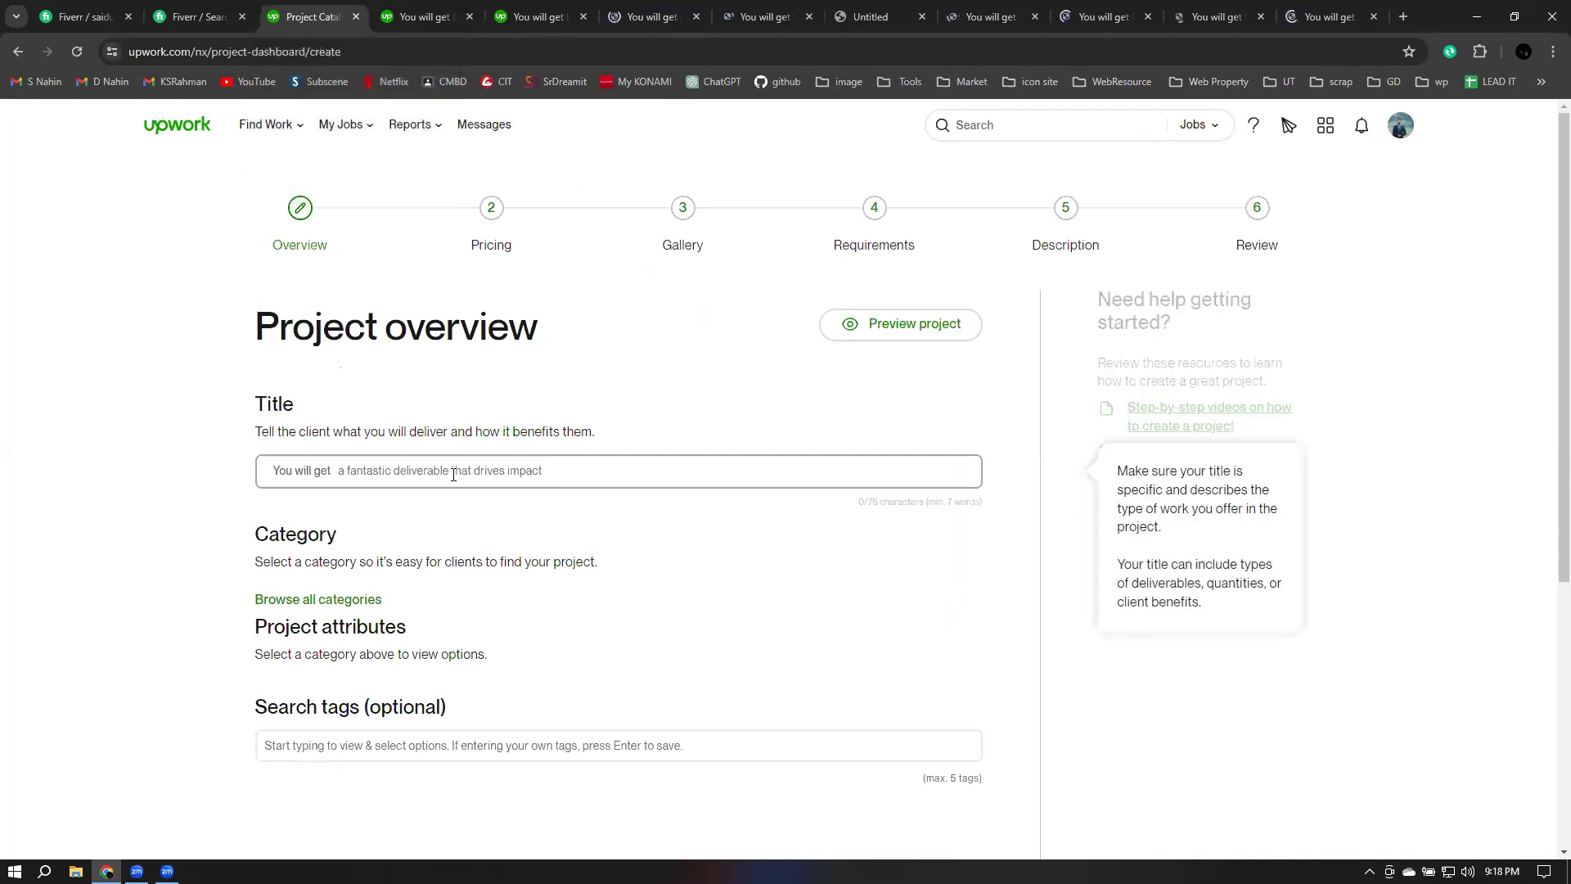
Step: Enter "b2b lead generation | targeted lead generation | prospect email list" as the project title
type("b2b lead generation |")
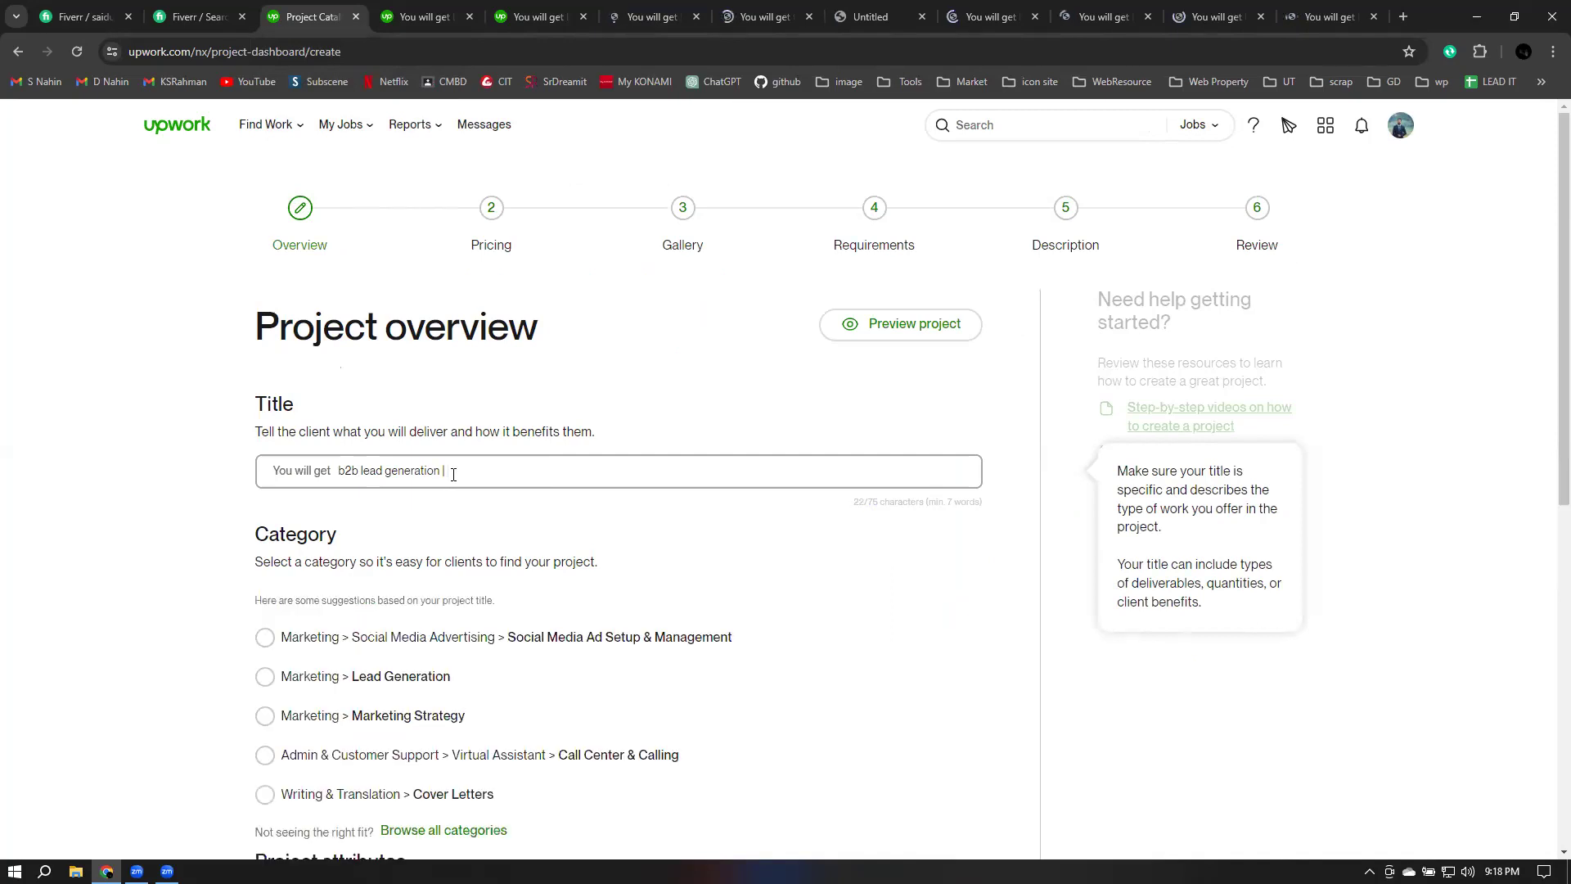
type(" targeted lead generatio")
type("n")
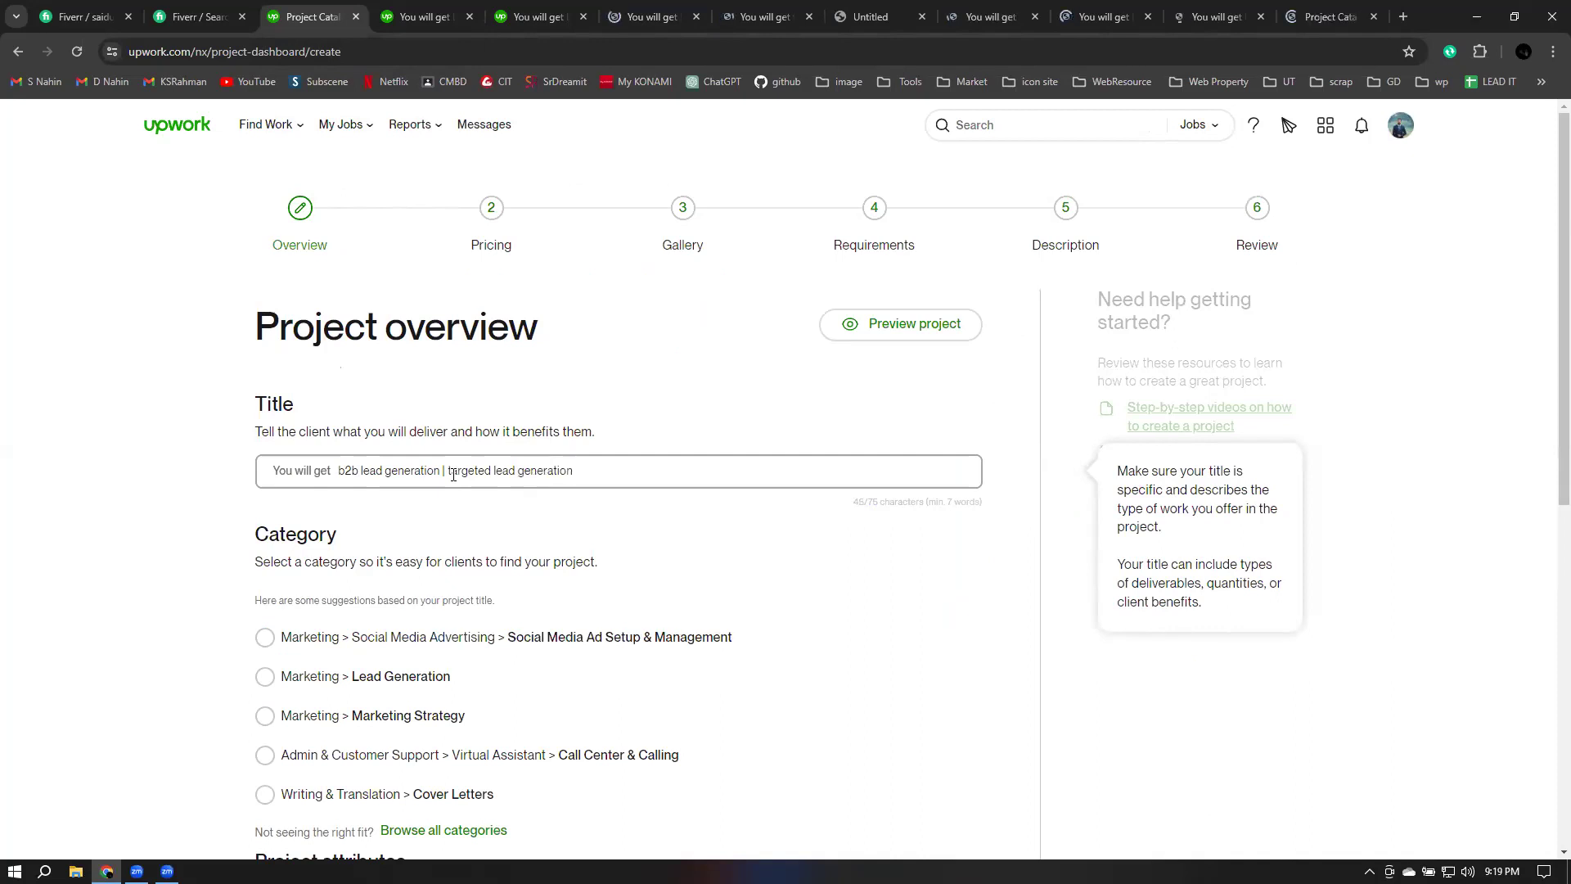
key("BackSpace")
type("| prospect email list")
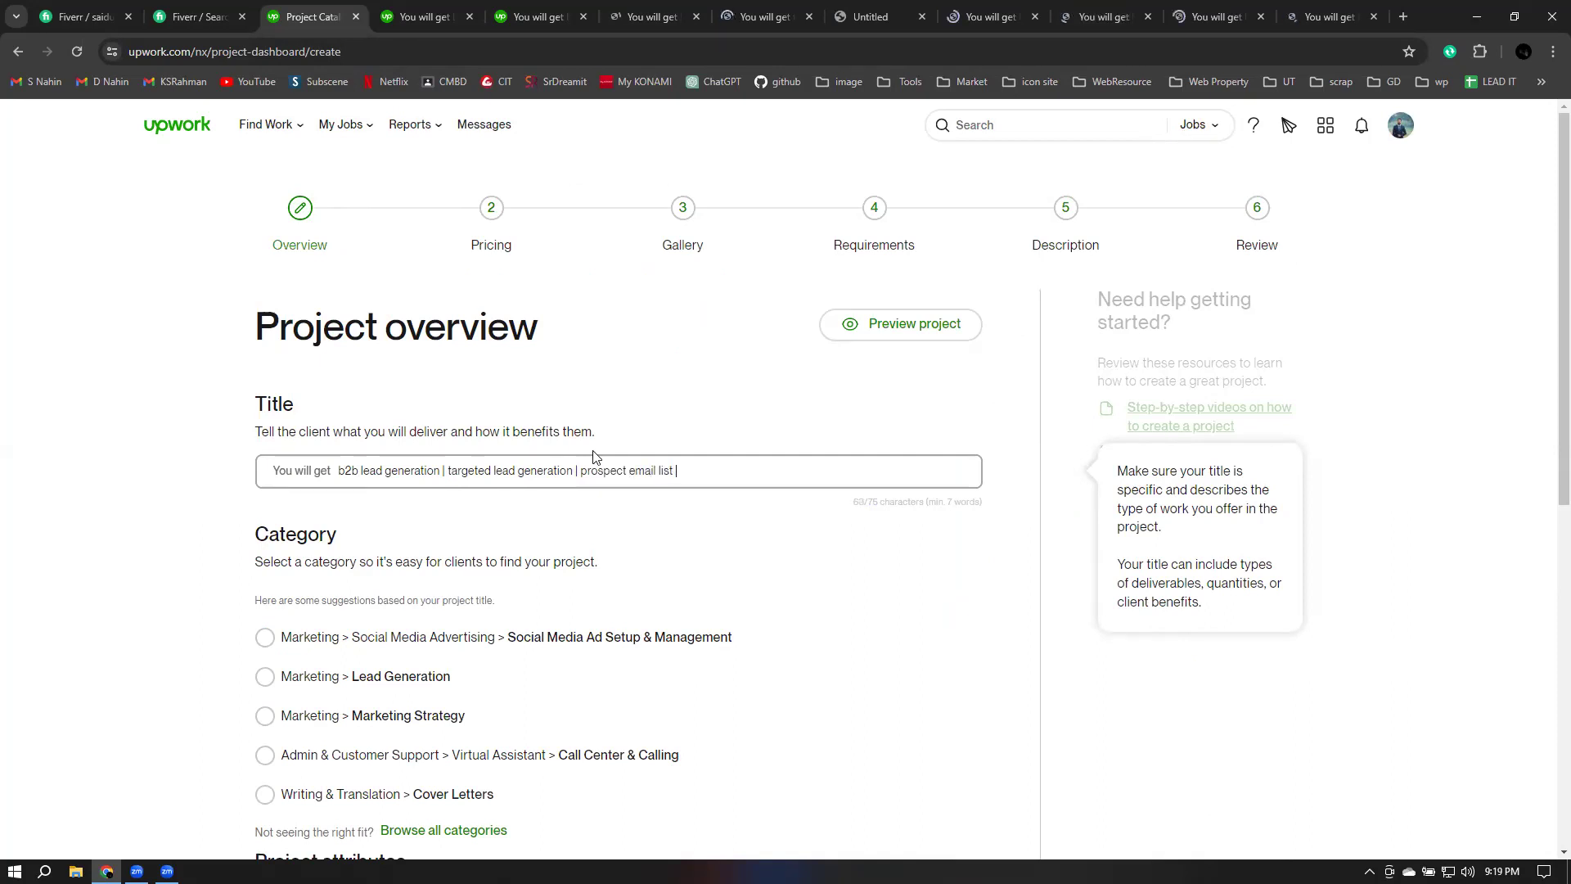
type(" \\")
key("BackSpace")
type("|")
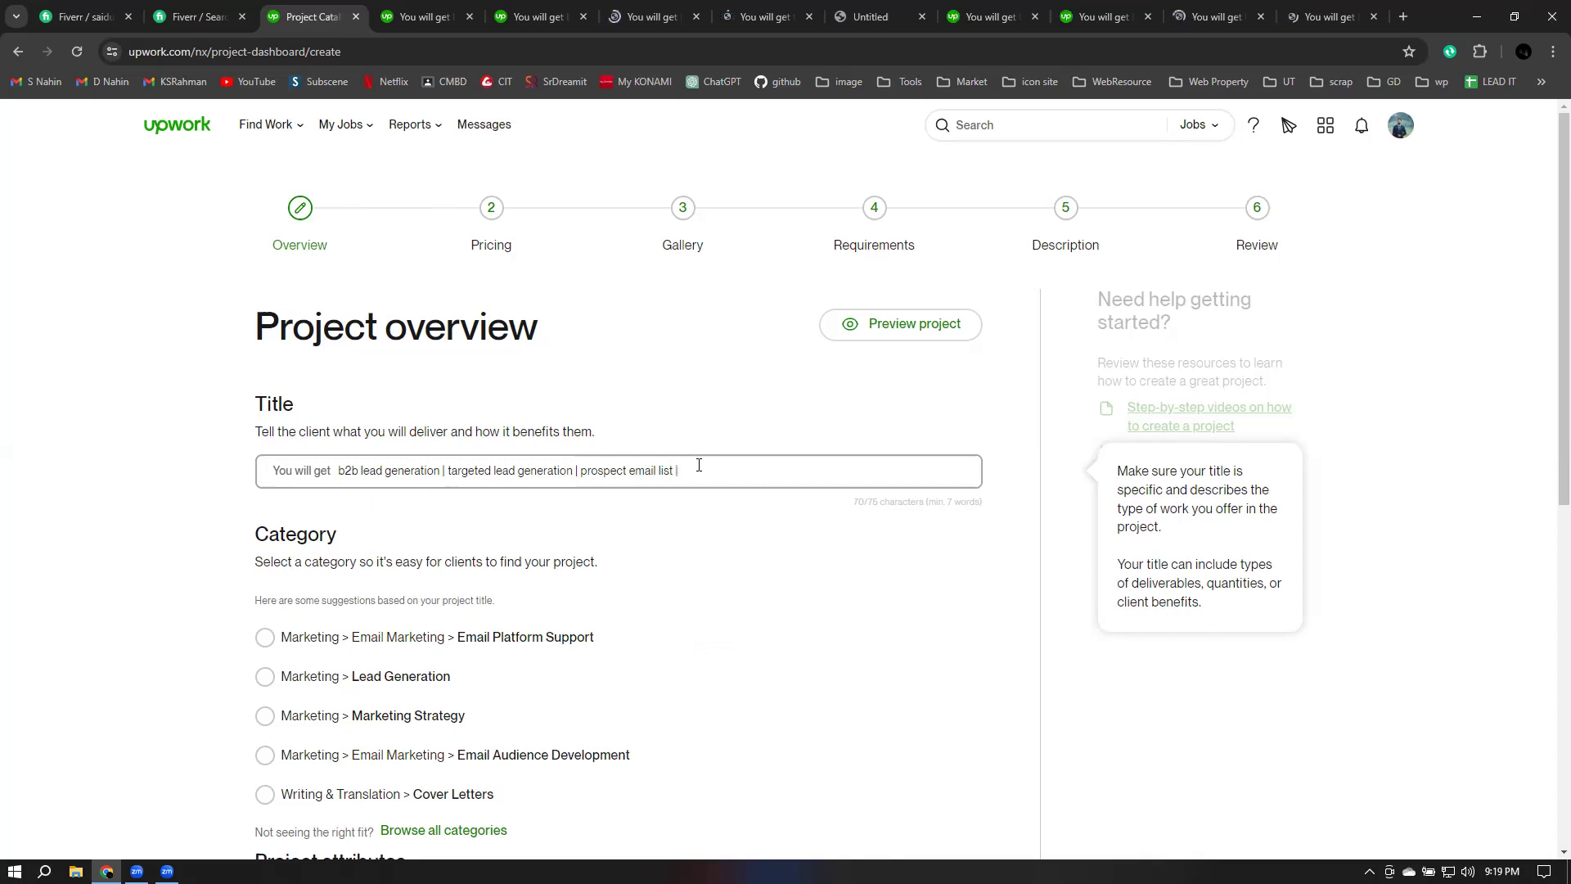
key("BackSpace")
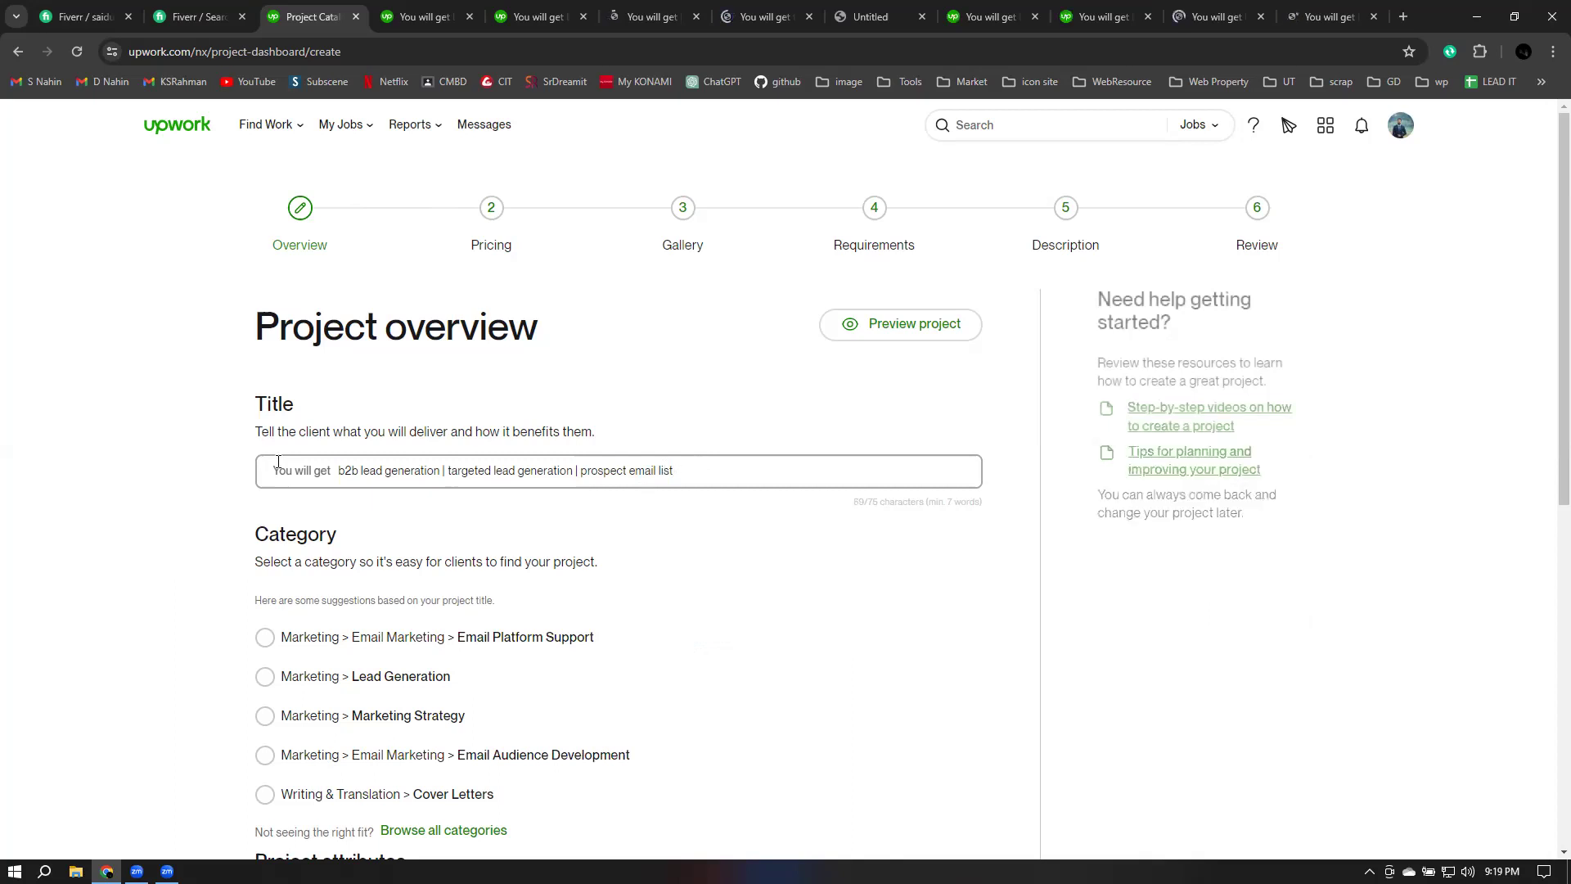
left_click(668, 469)
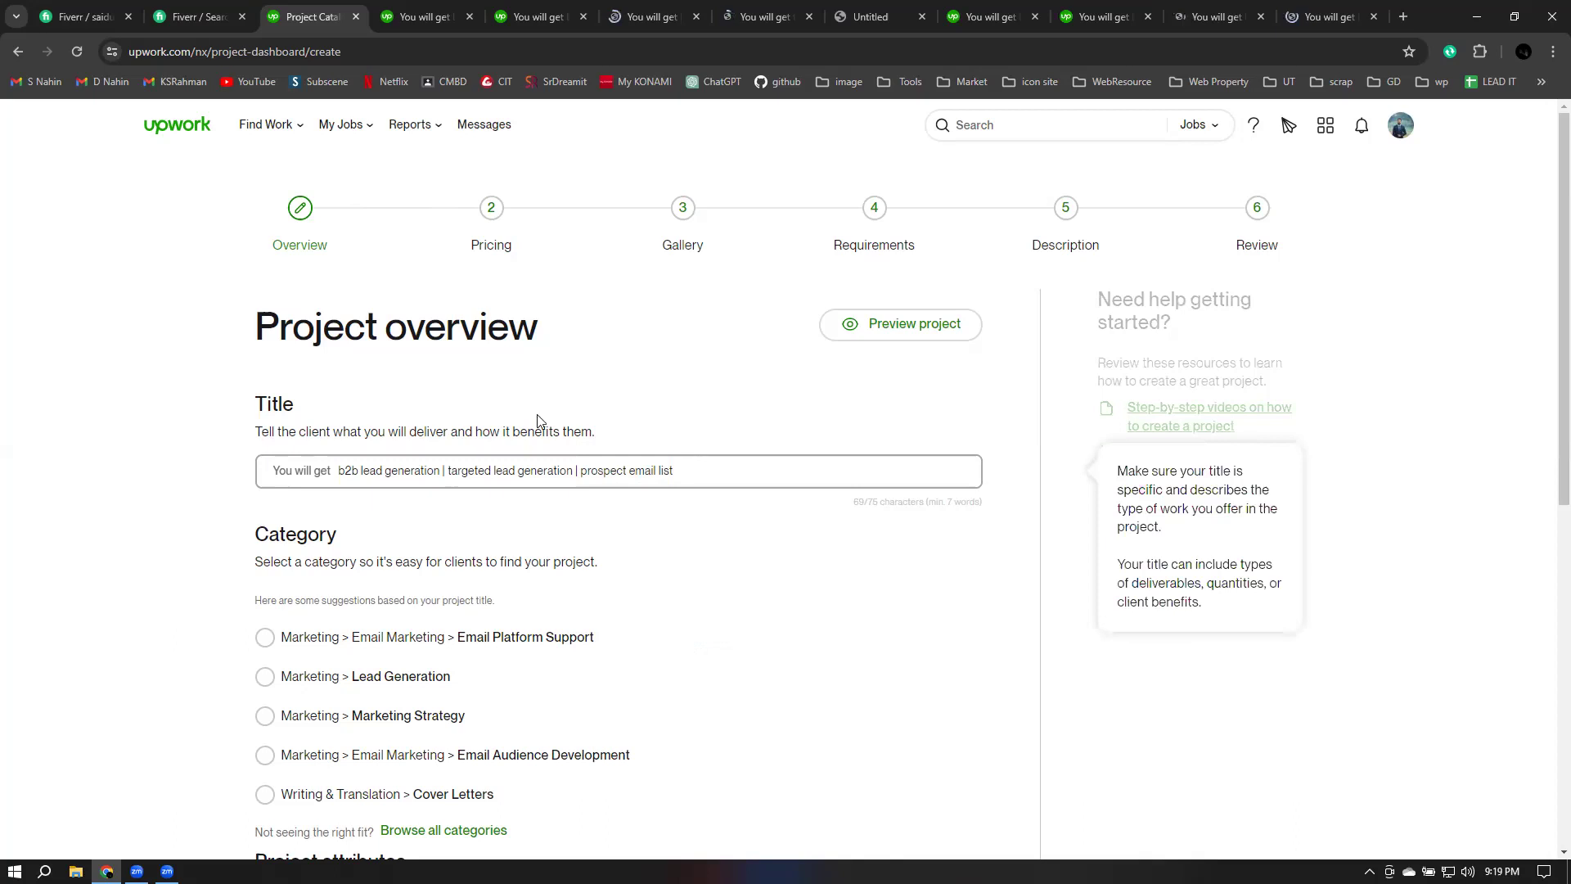
Step: Check the suggested categories against the category paths of the opened competitor listings, reloading the blank one, and return to the project form
scroll(332, 453, "down", 1)
scroll(331, 453, "down", 1)
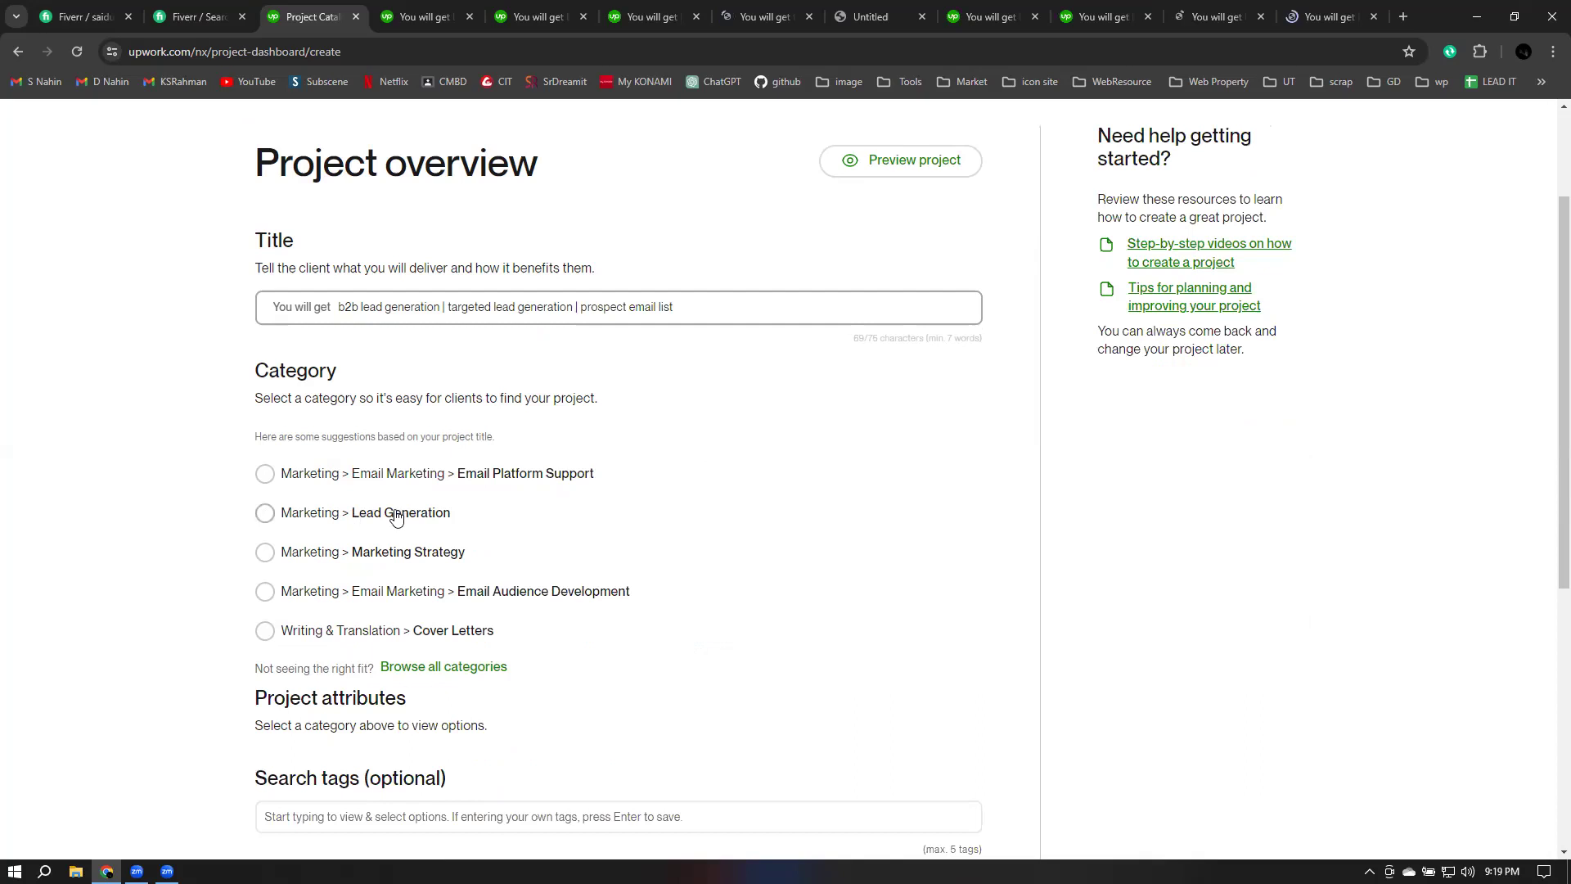
left_click(422, 13)
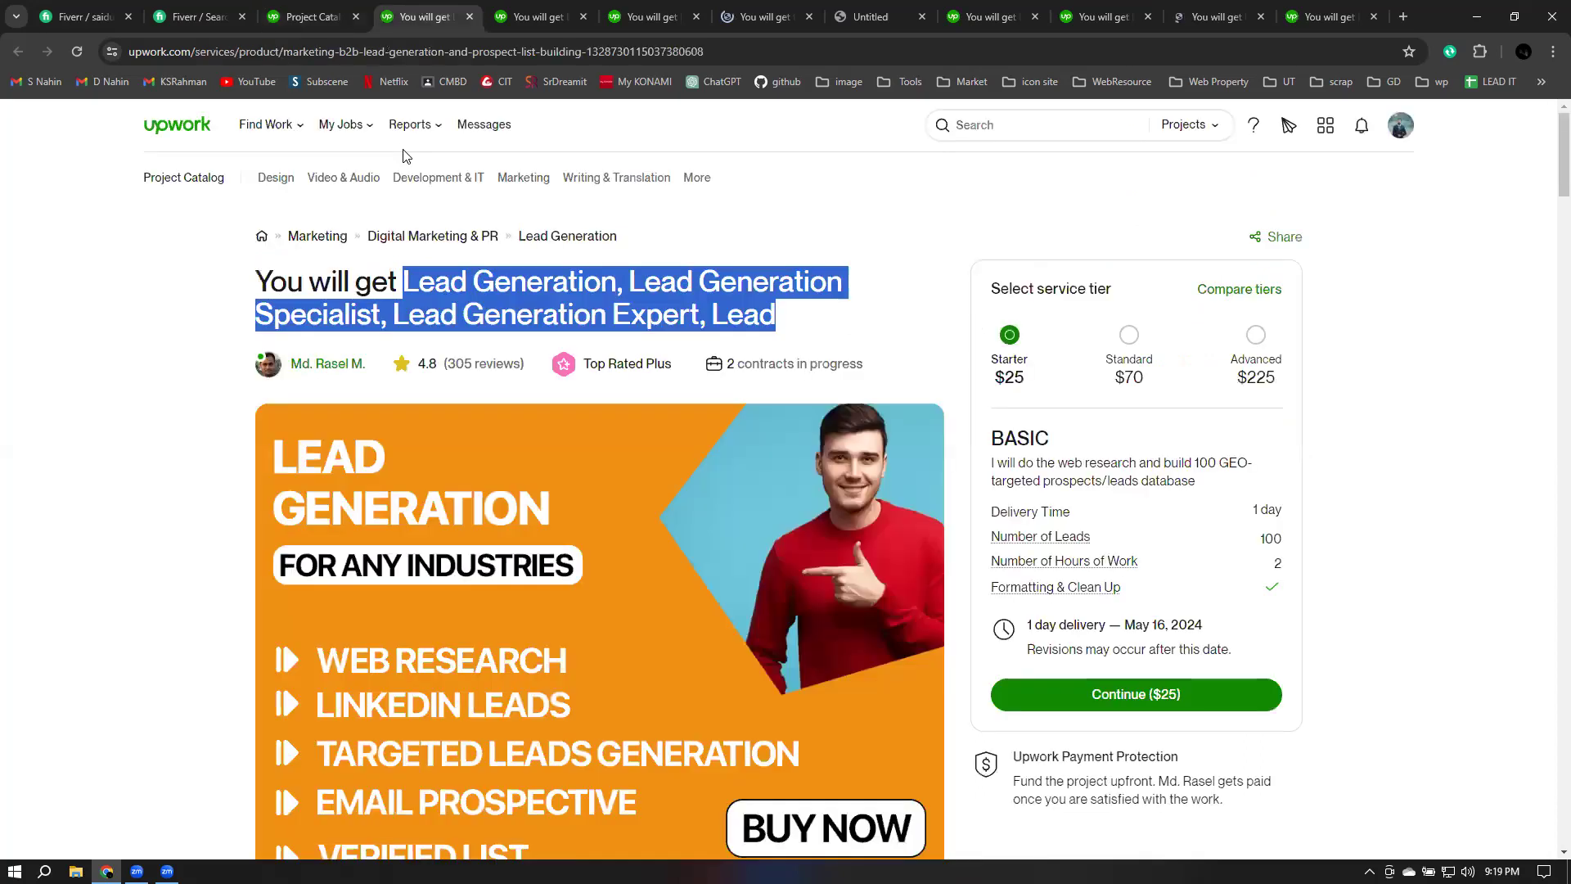
left_click(312, 243)
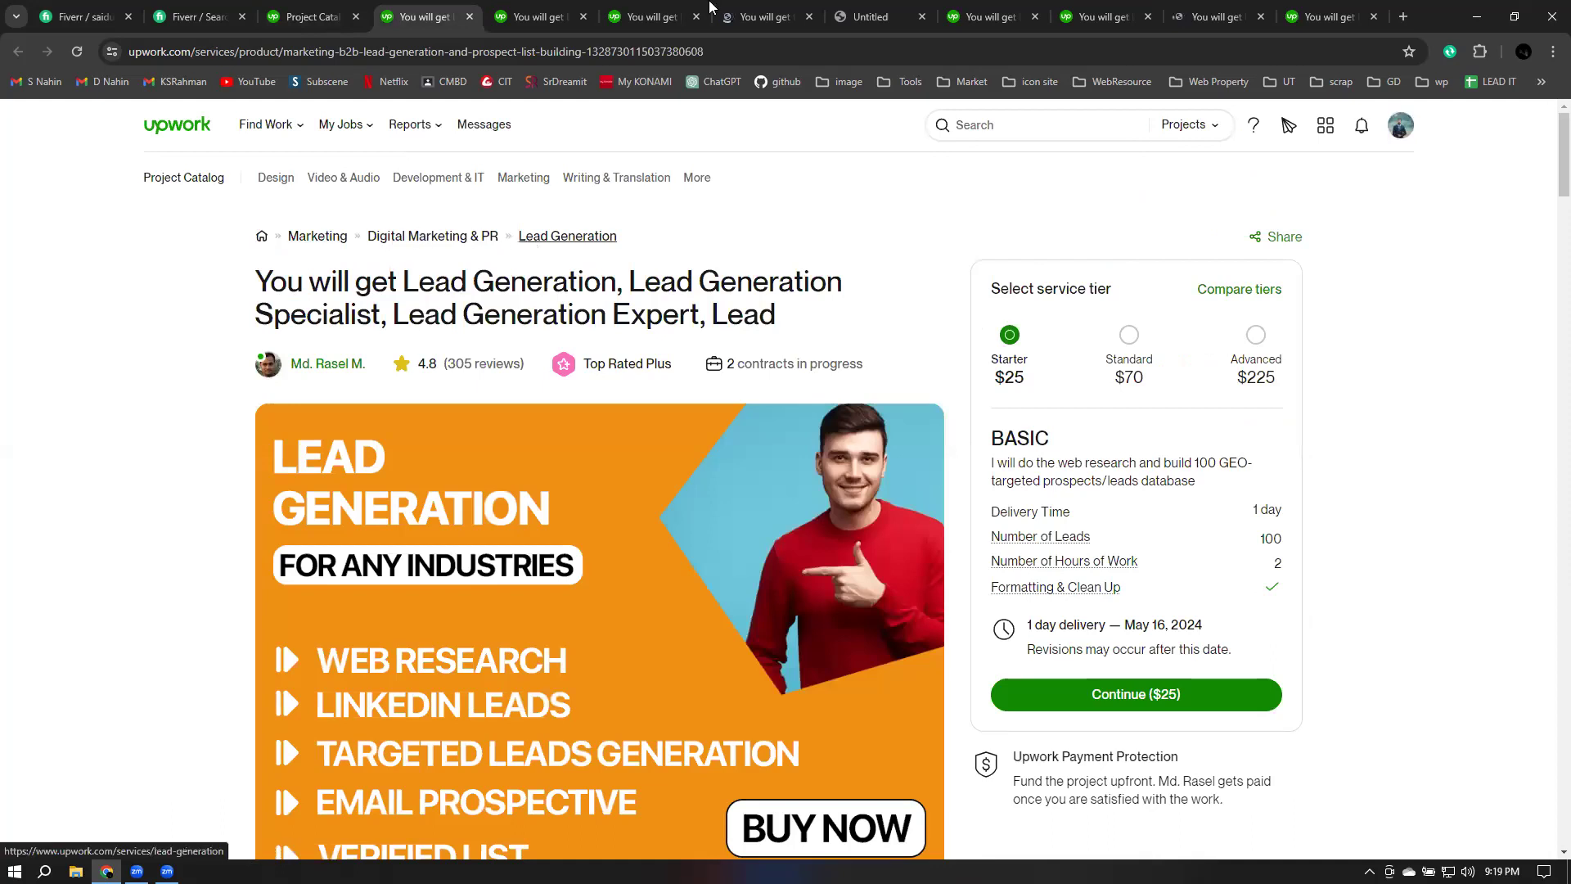
left_click(658, 18)
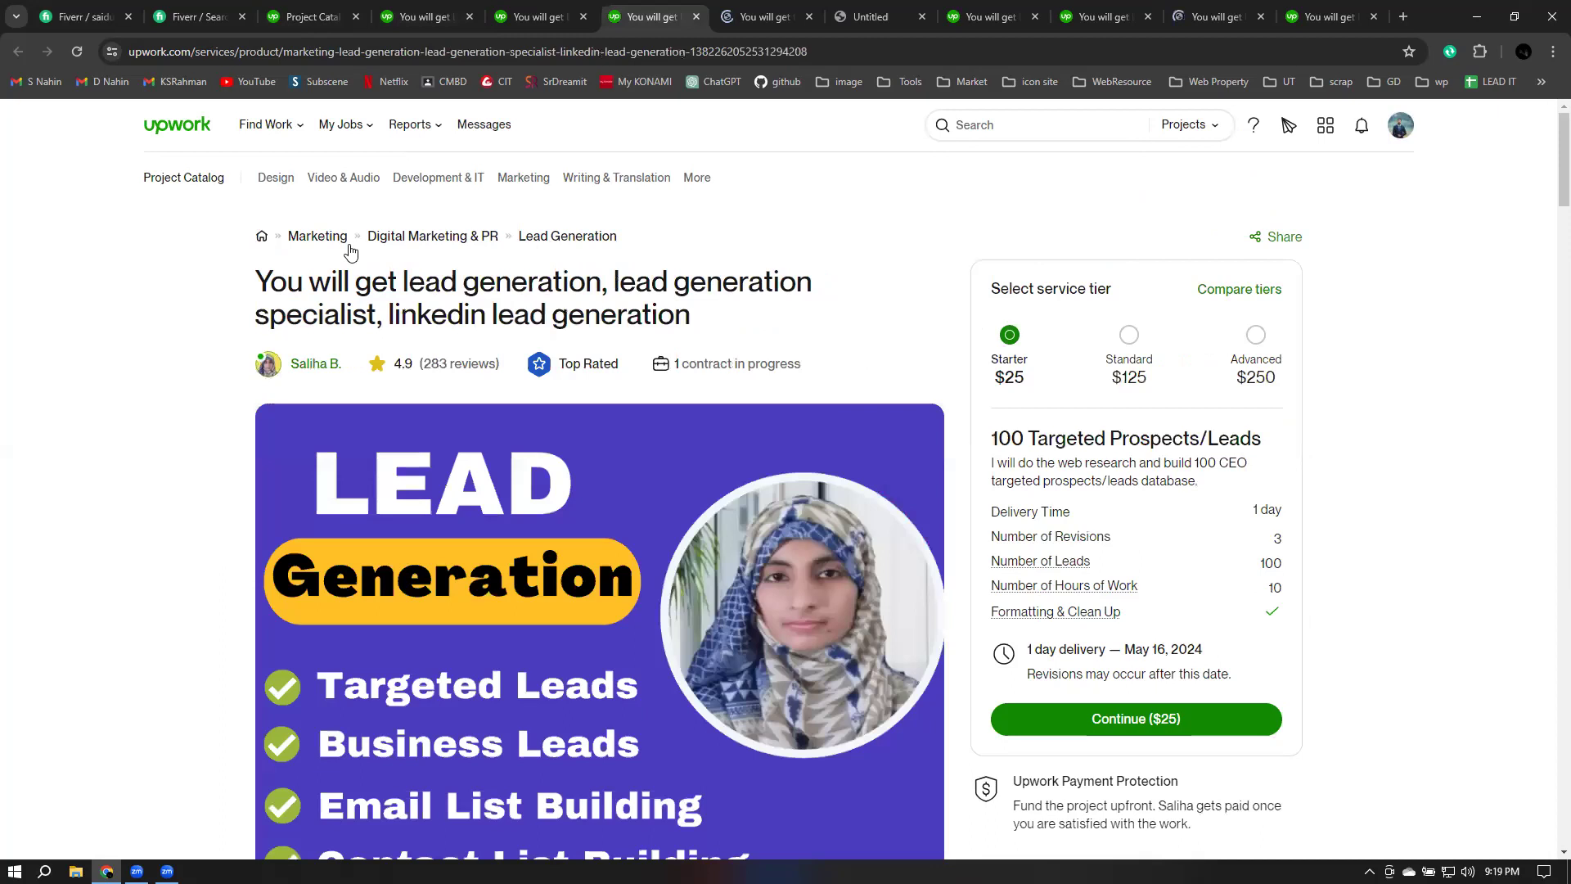
key("ctrl+shift+Tab")
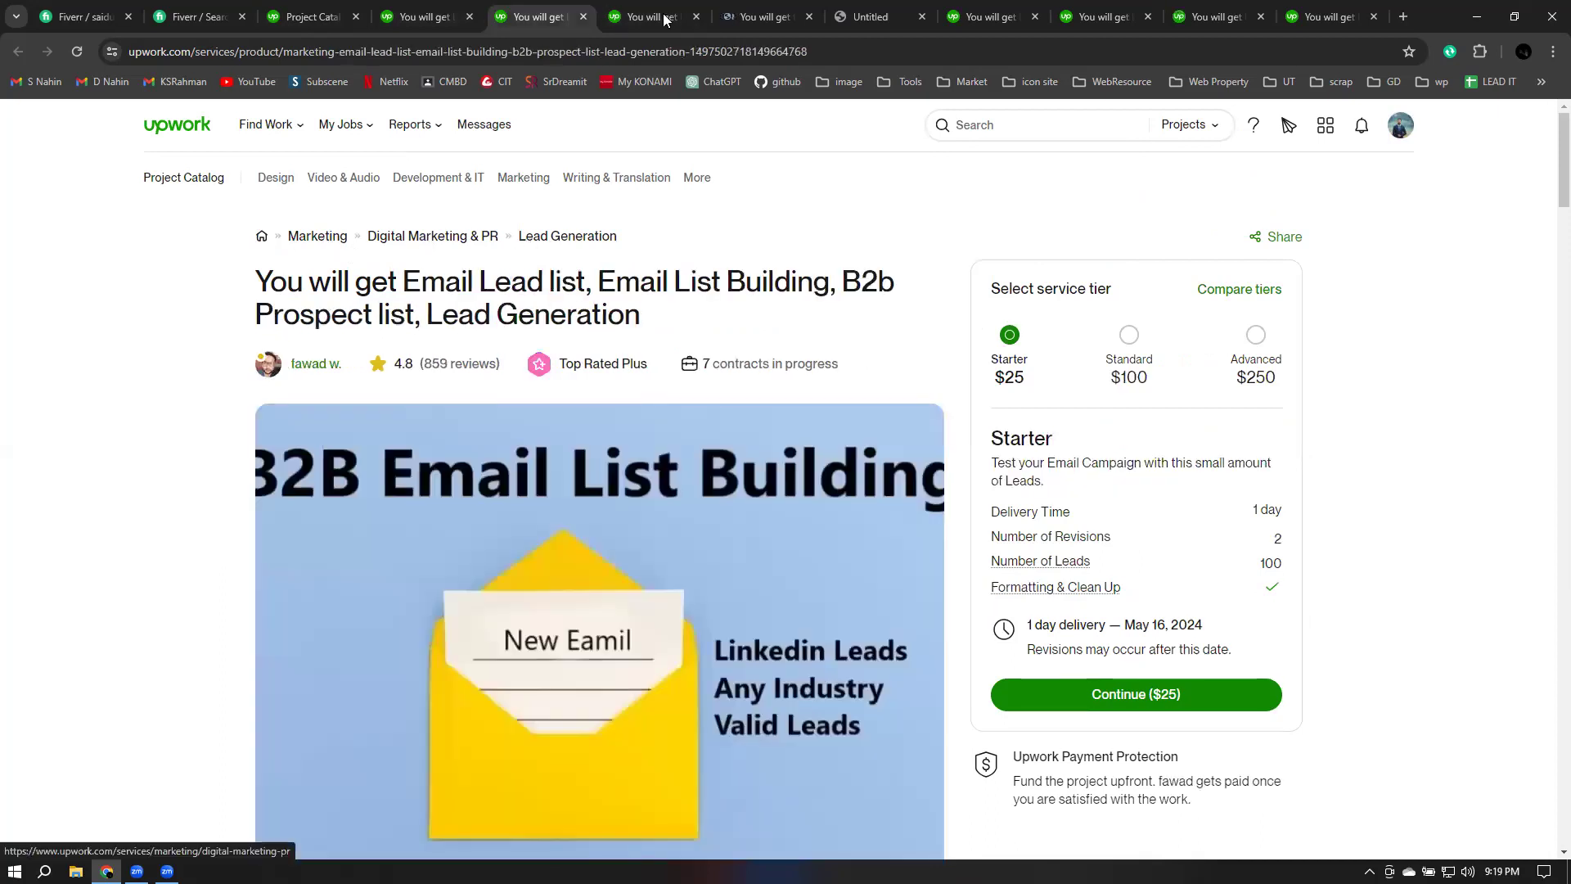
left_click(741, 12)
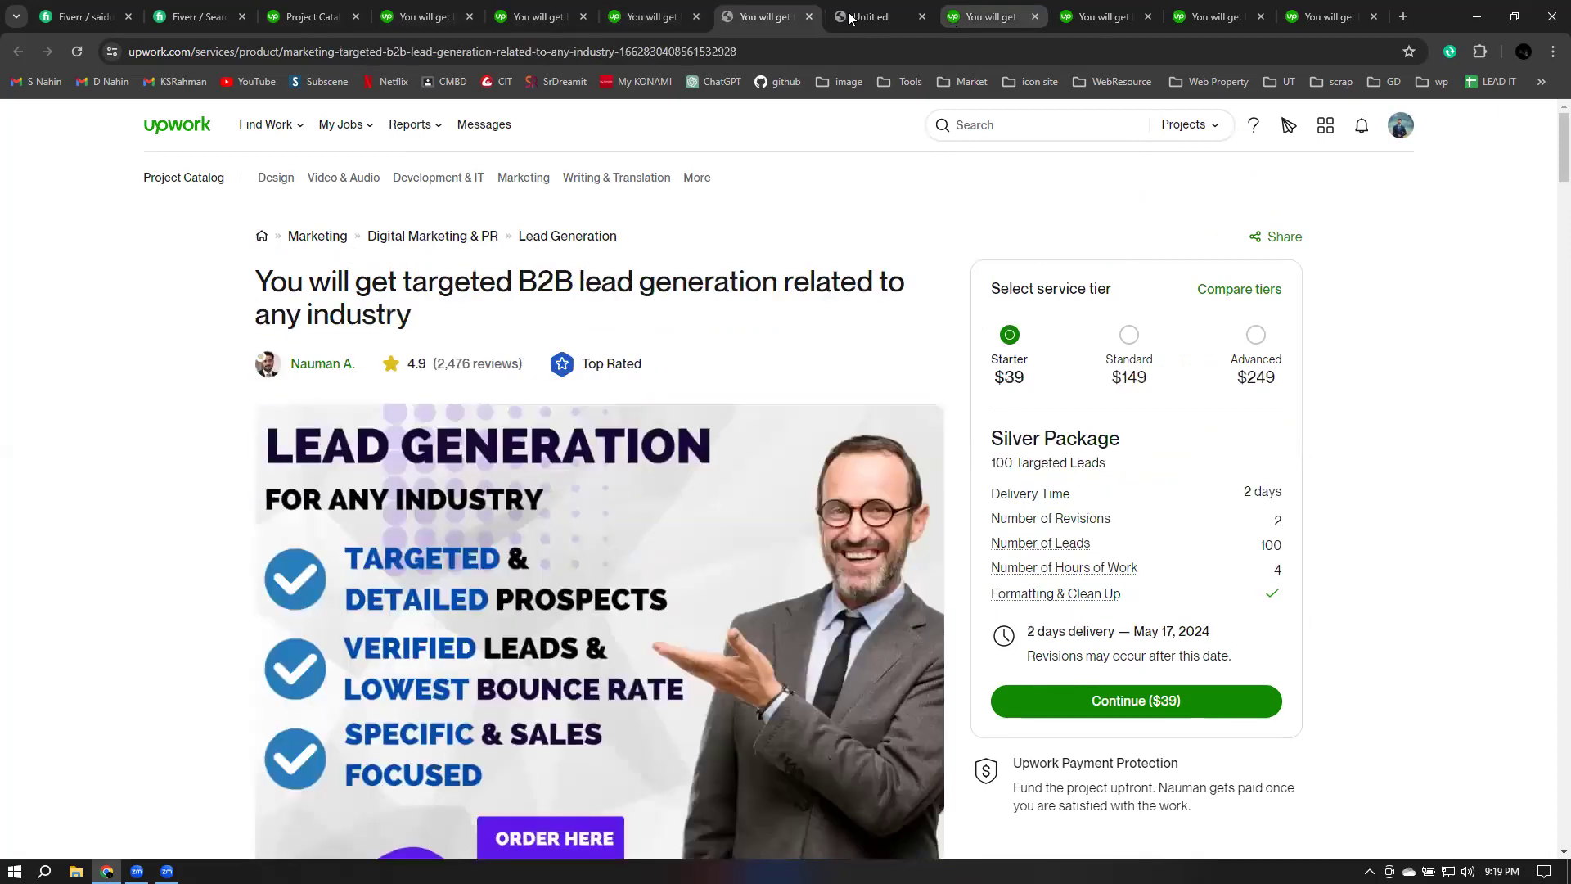
key("ctrl+Tab")
left_click(77, 52)
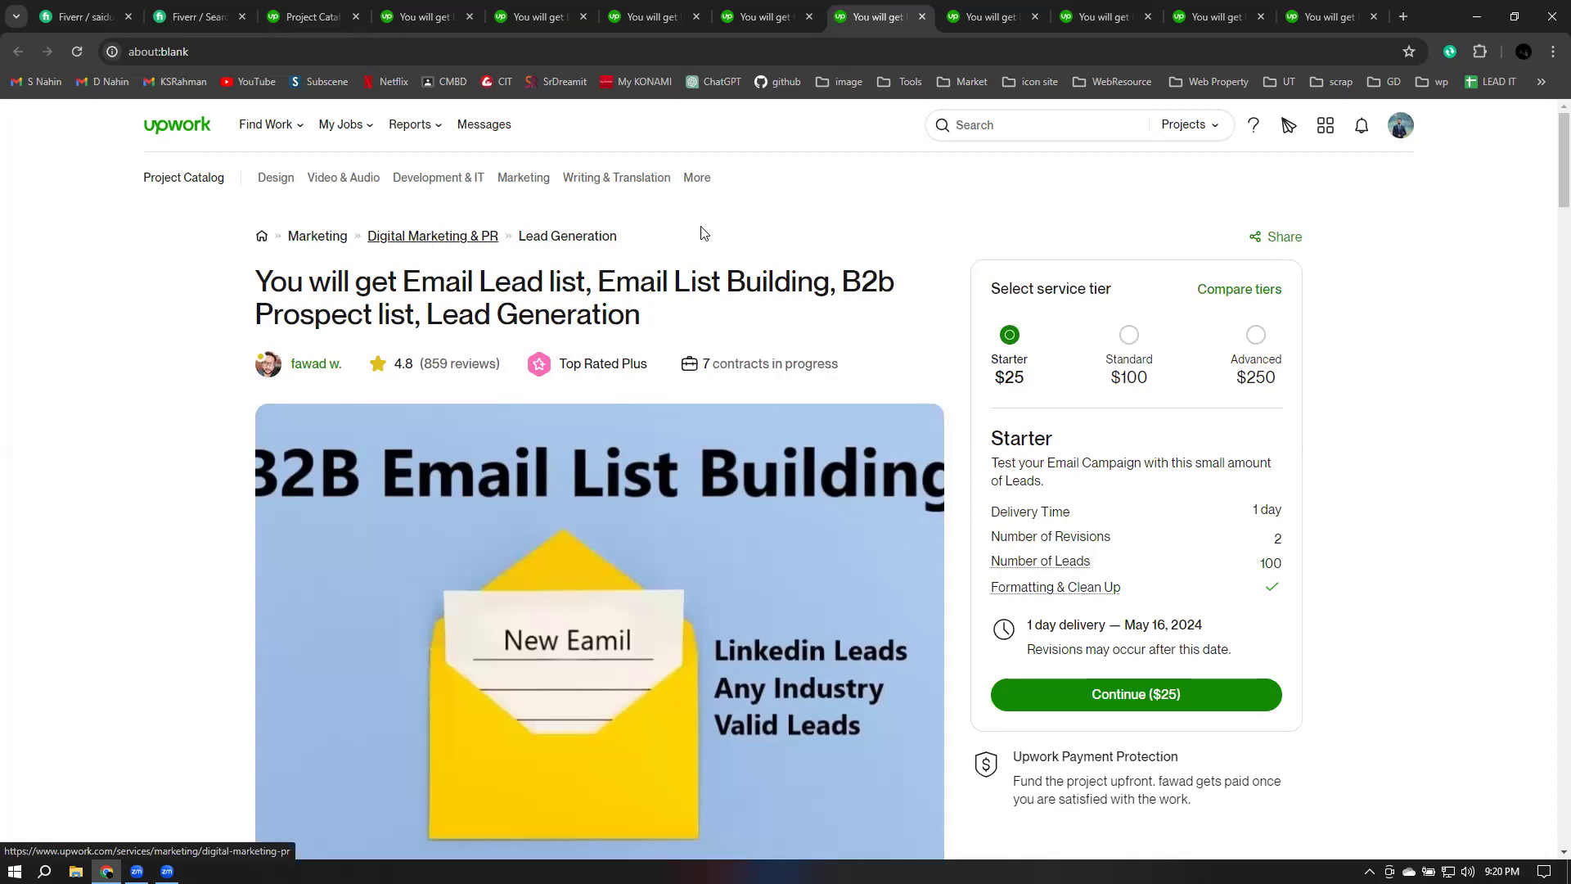
left_click(1077, 17)
left_click(1317, 16)
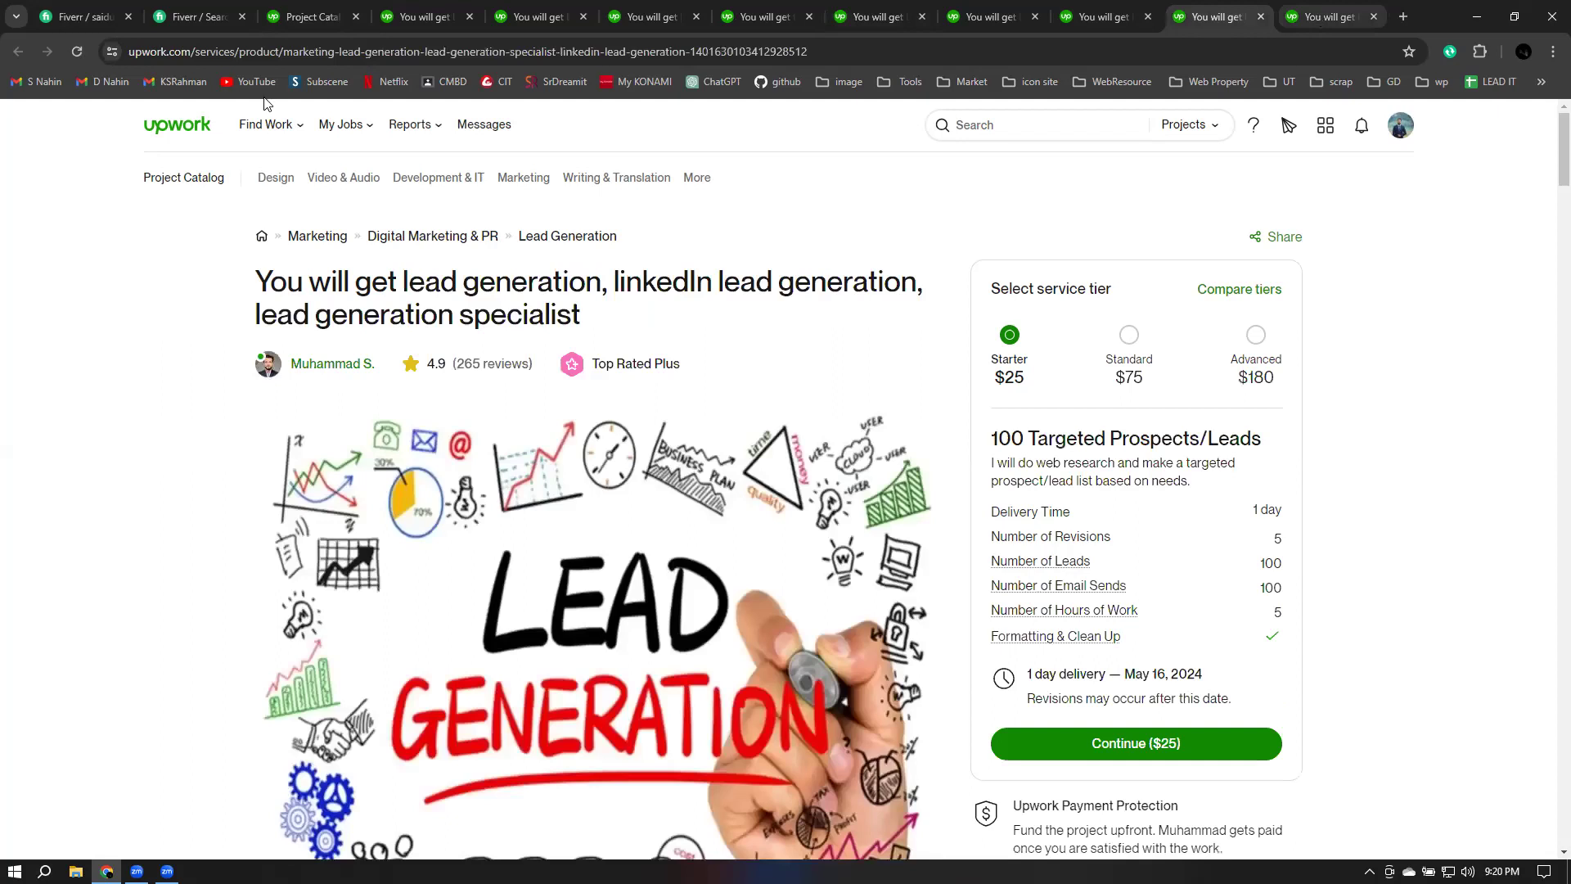
key("ctrl+Tab")
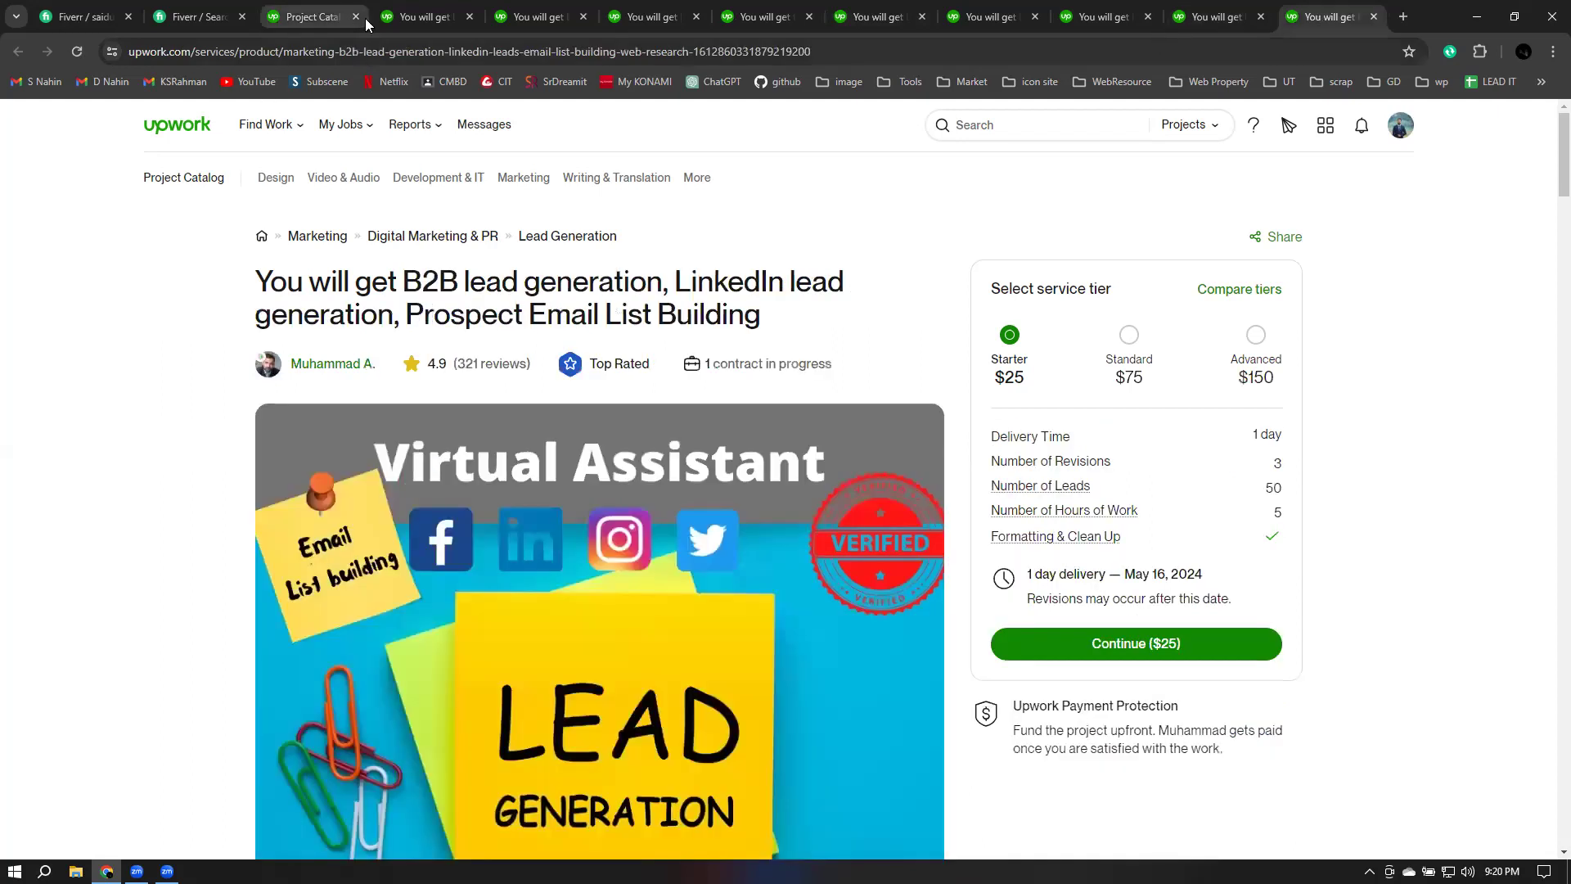
left_click(314, 16)
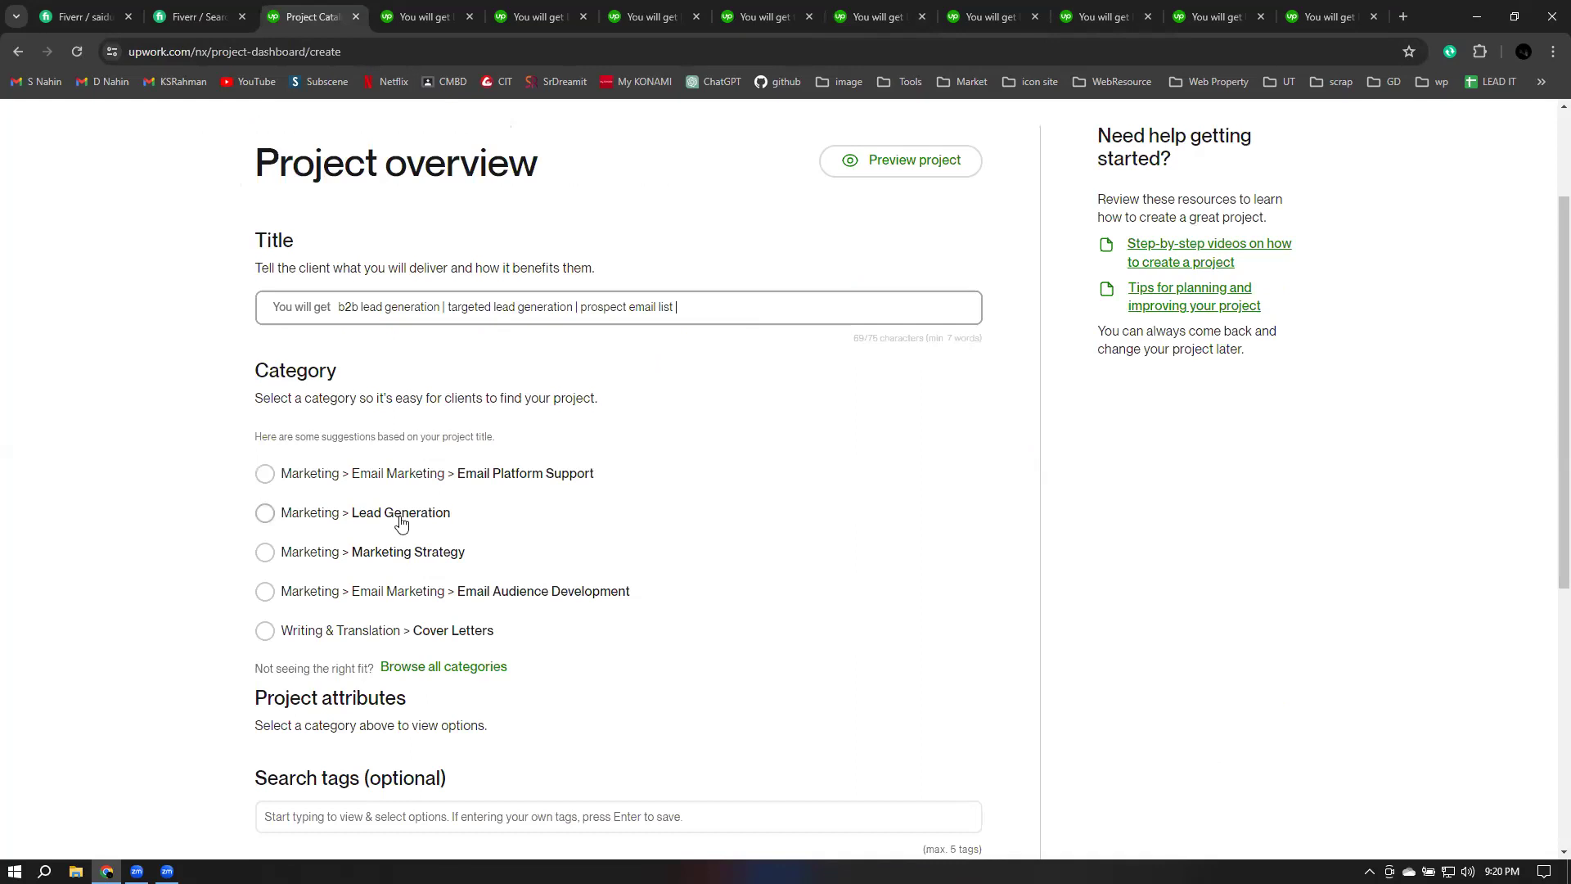
Step: Browse all categories for the project and choose Marketing as the main category
scroll(537, 505, "down", 2)
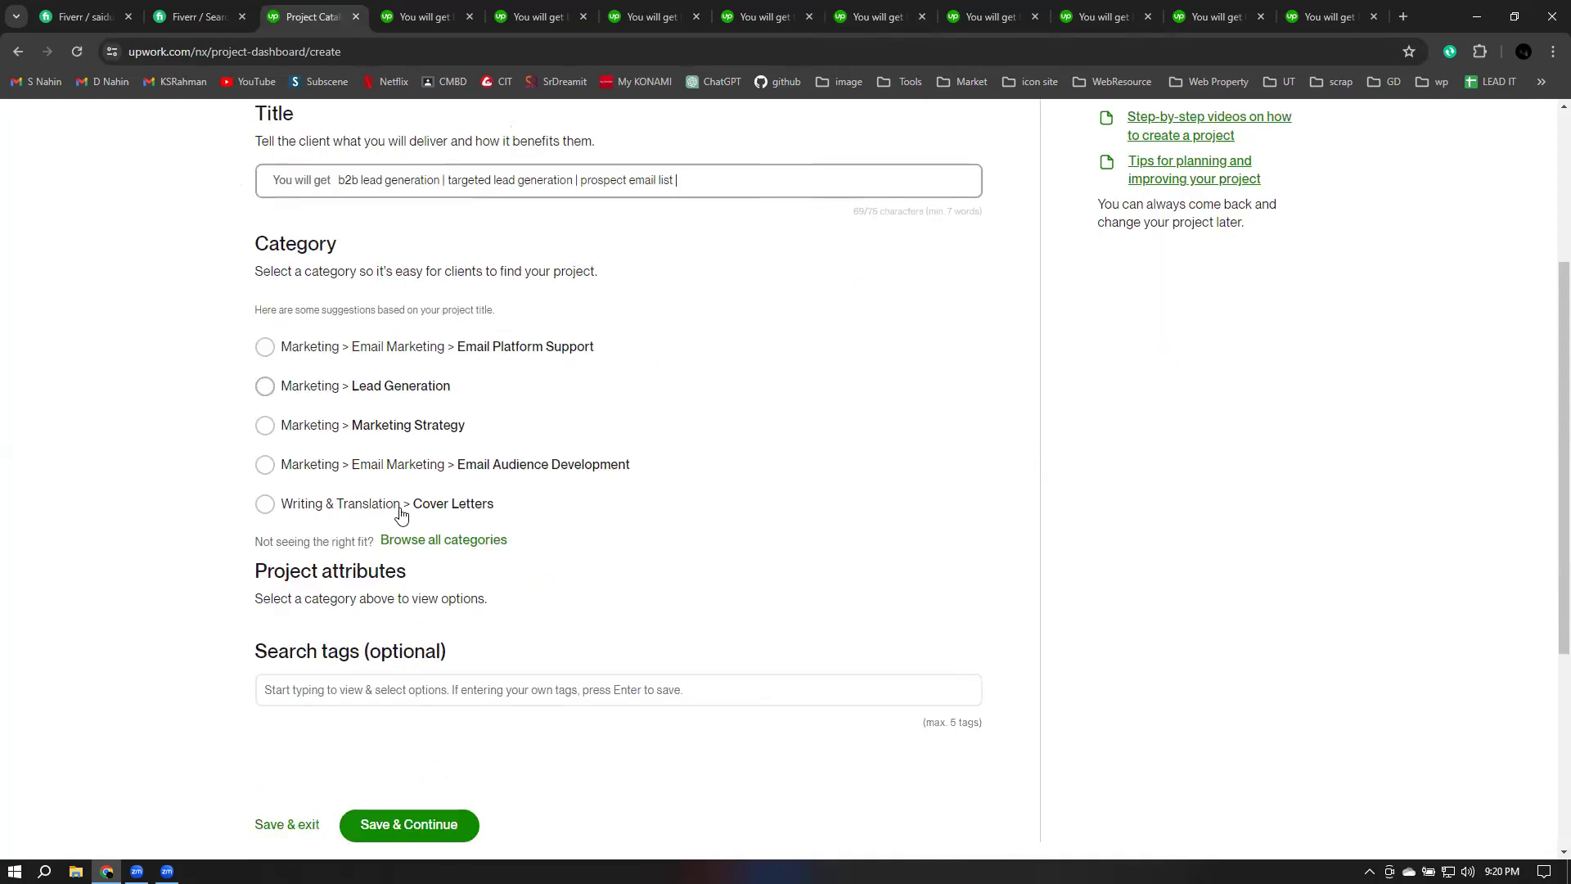
scroll(403, 512, "down", 1)
left_click(442, 505)
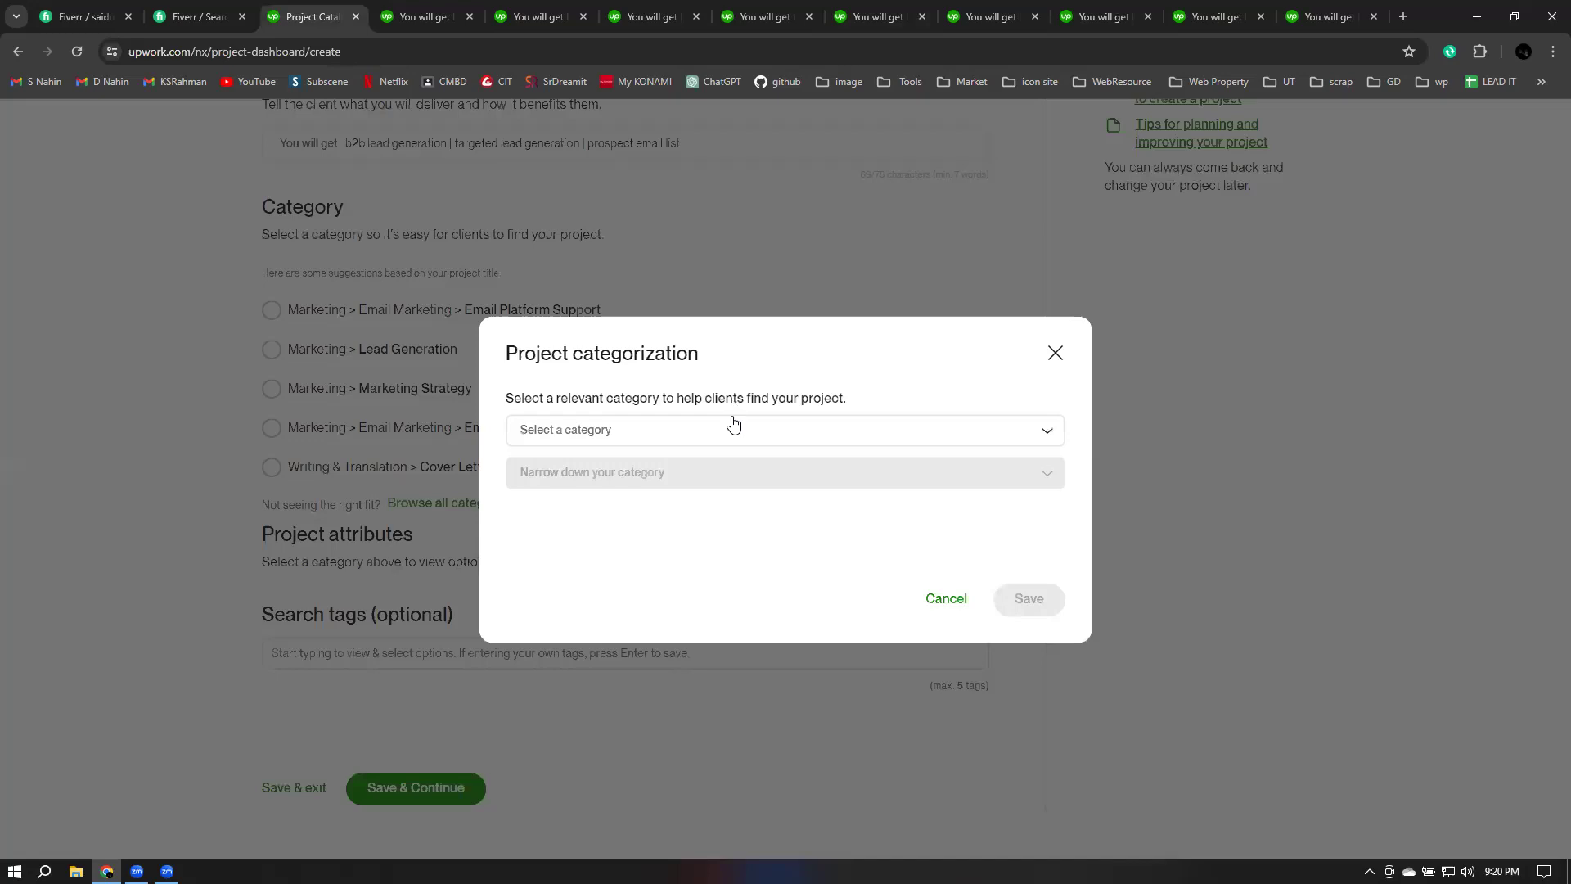
left_click(568, 439)
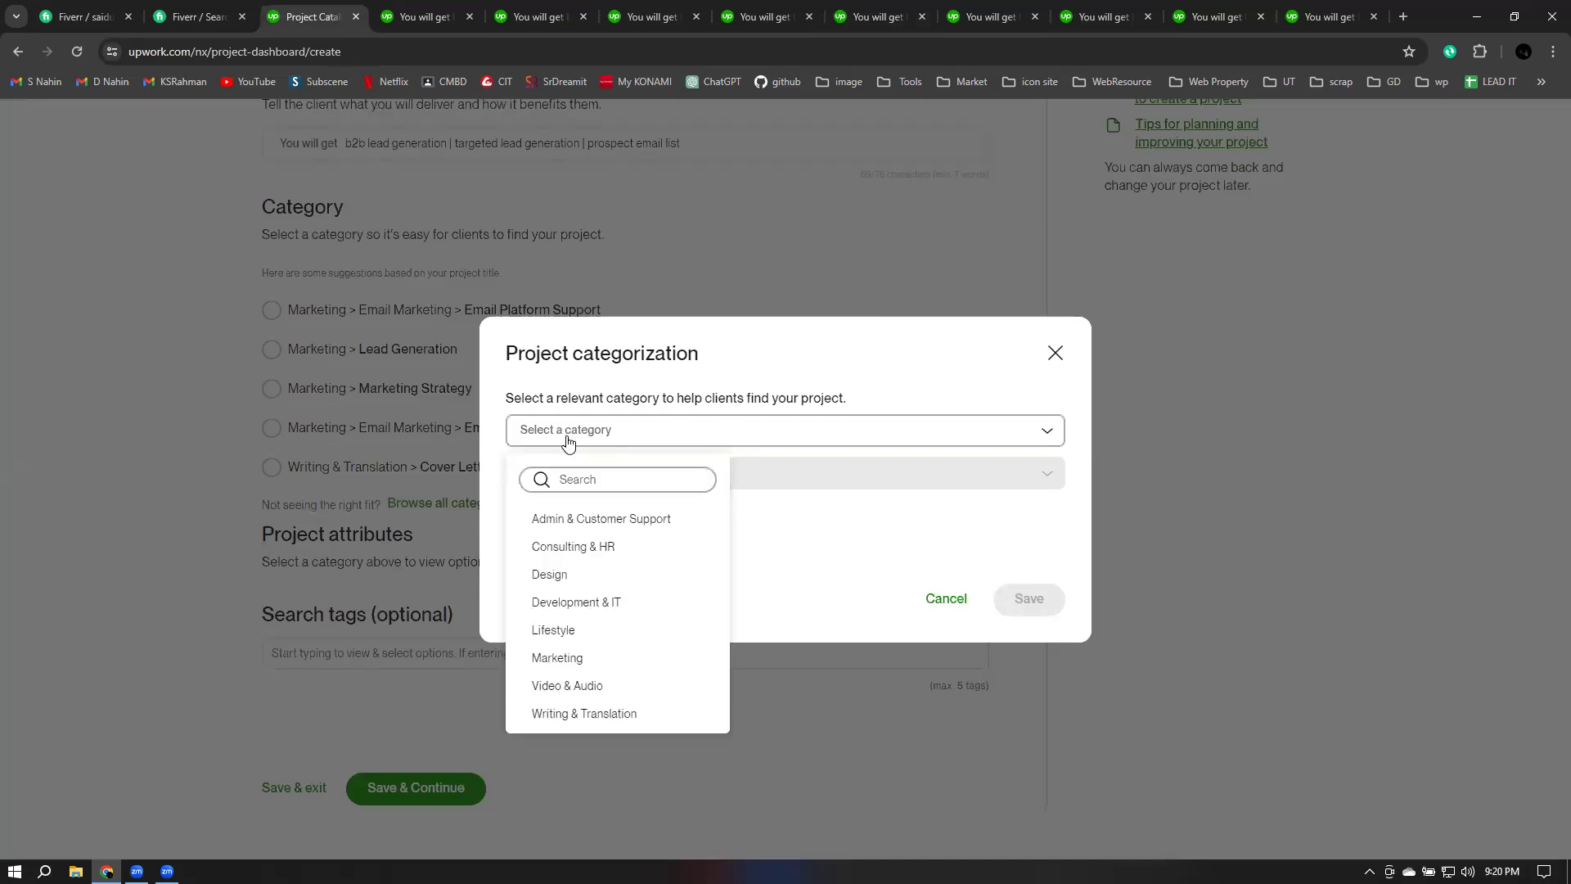
left_click(561, 661)
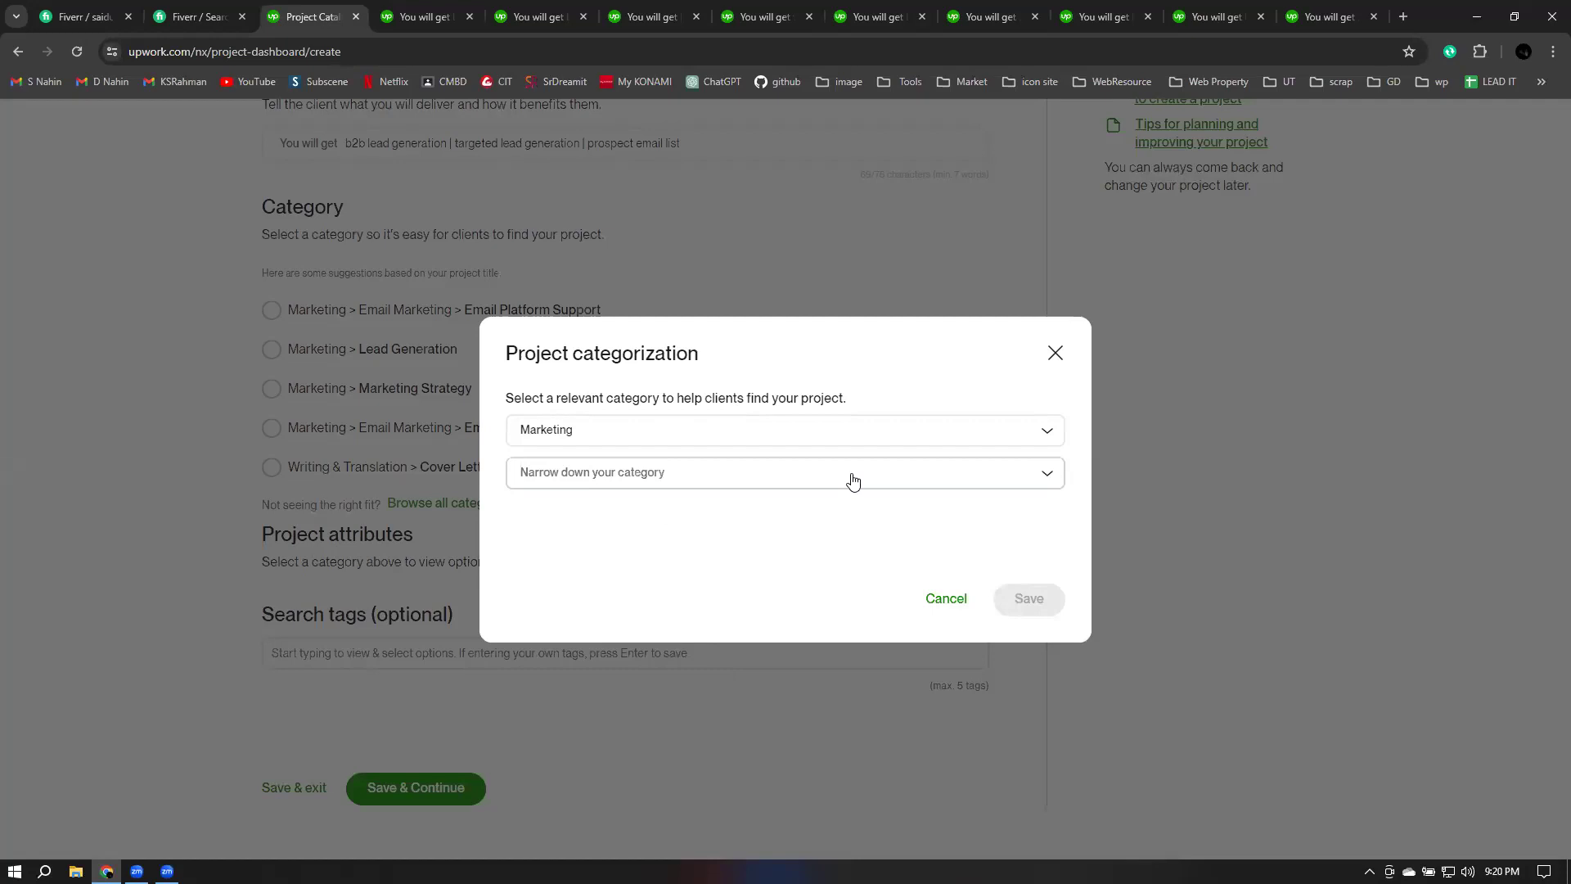
Step: Narrow the Marketing category down to Lead Generation and save the project categorization
left_click(790, 479)
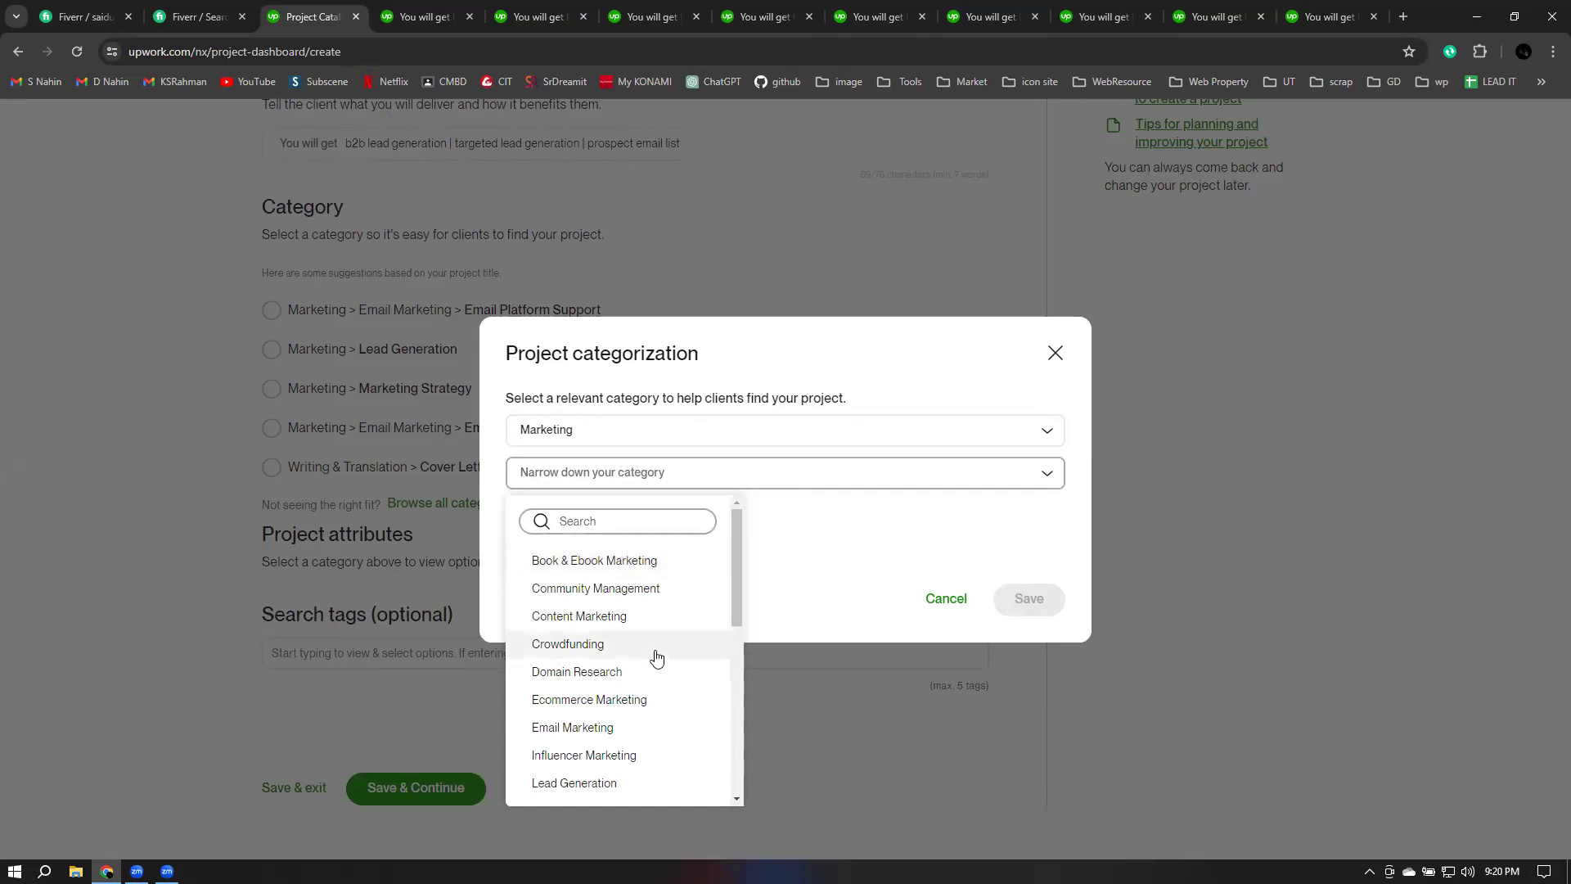
scroll(657, 657, "down", 1)
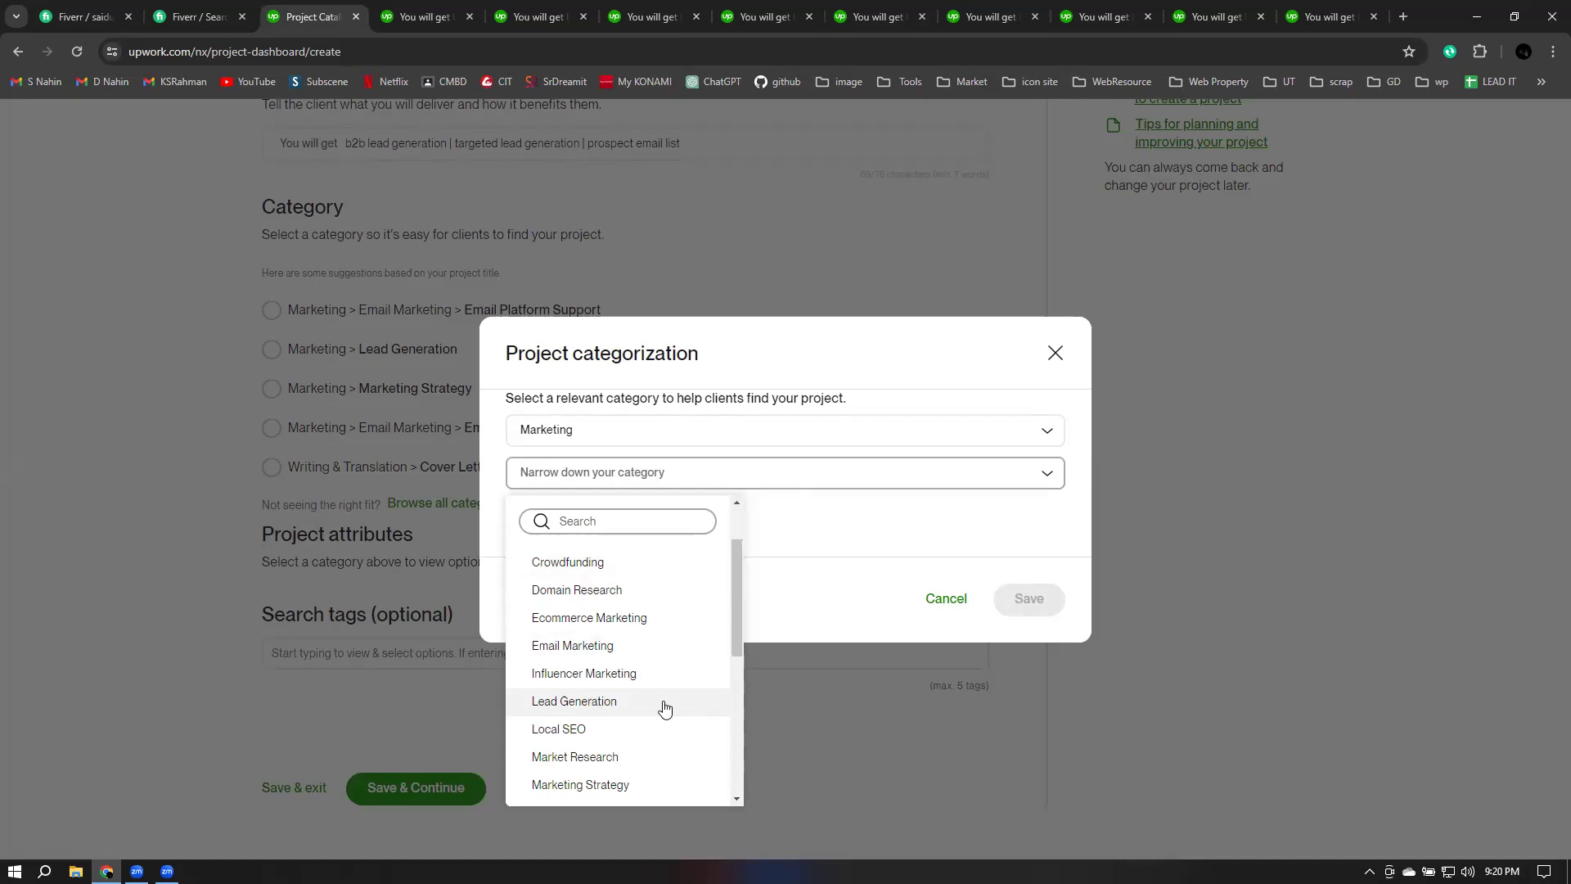
scroll(665, 708, "down", 1)
scroll(665, 709, "down", 4)
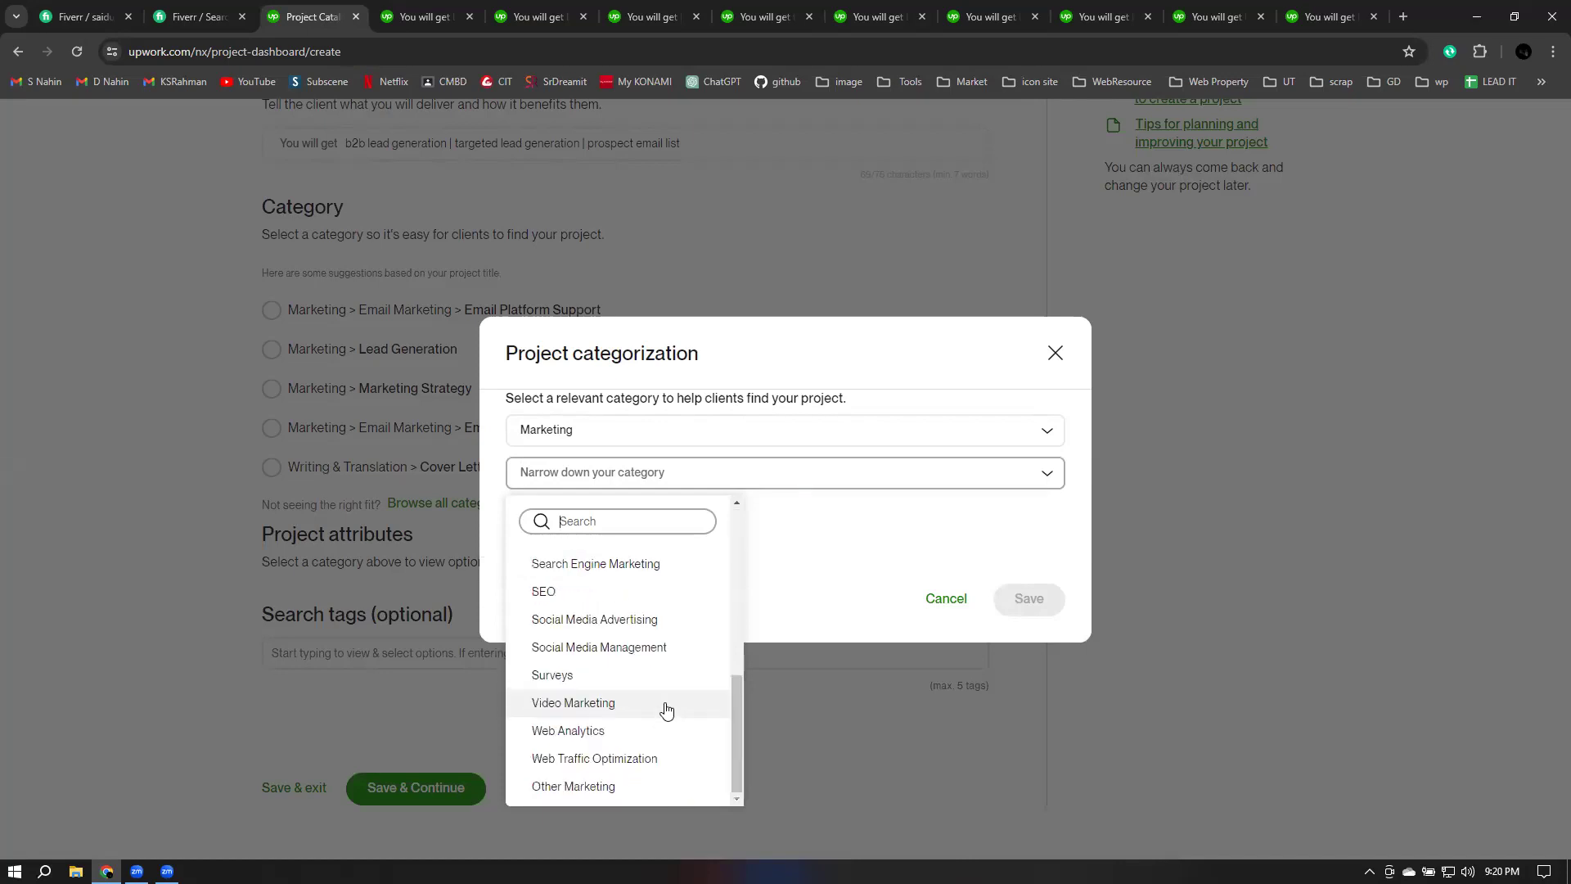
scroll(666, 704, "up", 2)
scroll(659, 652, "up", 1)
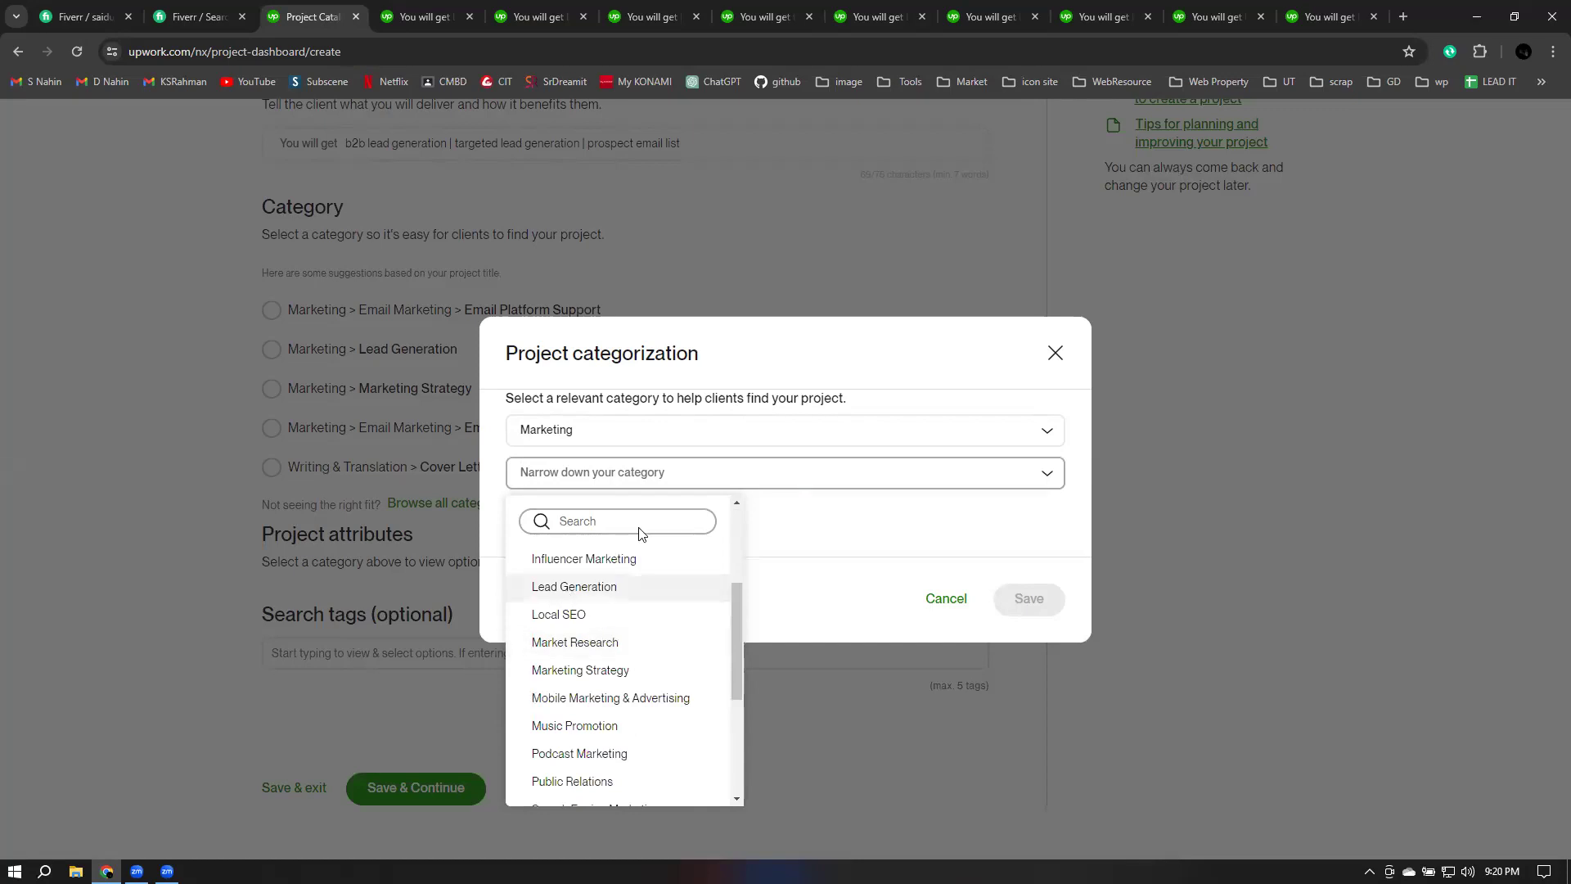
left_click(630, 585)
left_click(1030, 599)
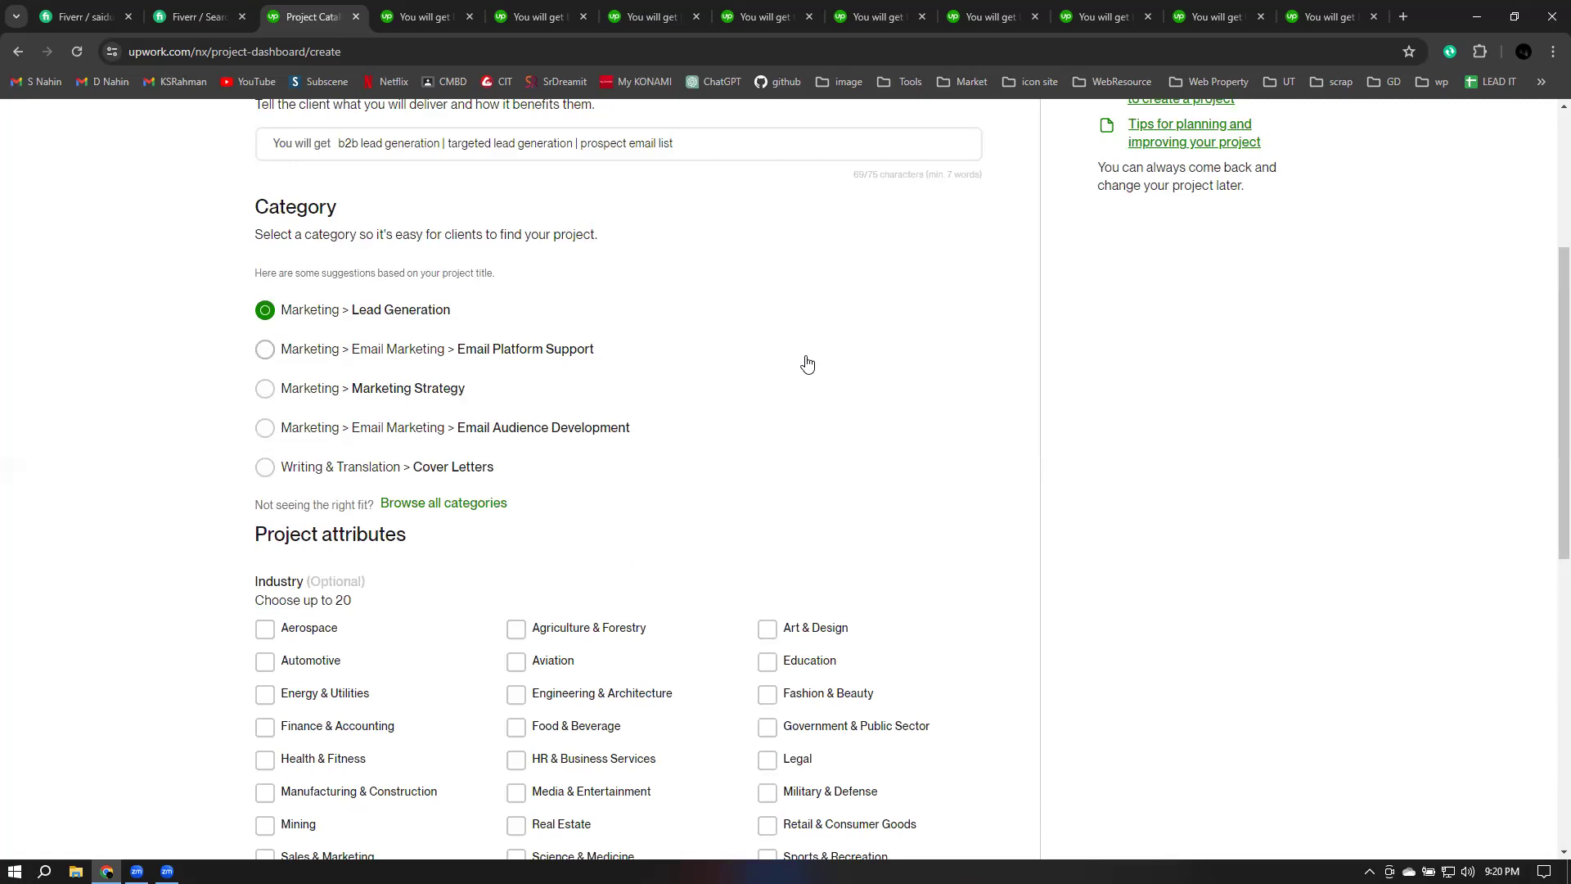
Step: Review the project's optional Industry choices and compare them with the industries covered by the first competitor listing
scroll(810, 360, "down", 2)
scroll(818, 343, "down", 1)
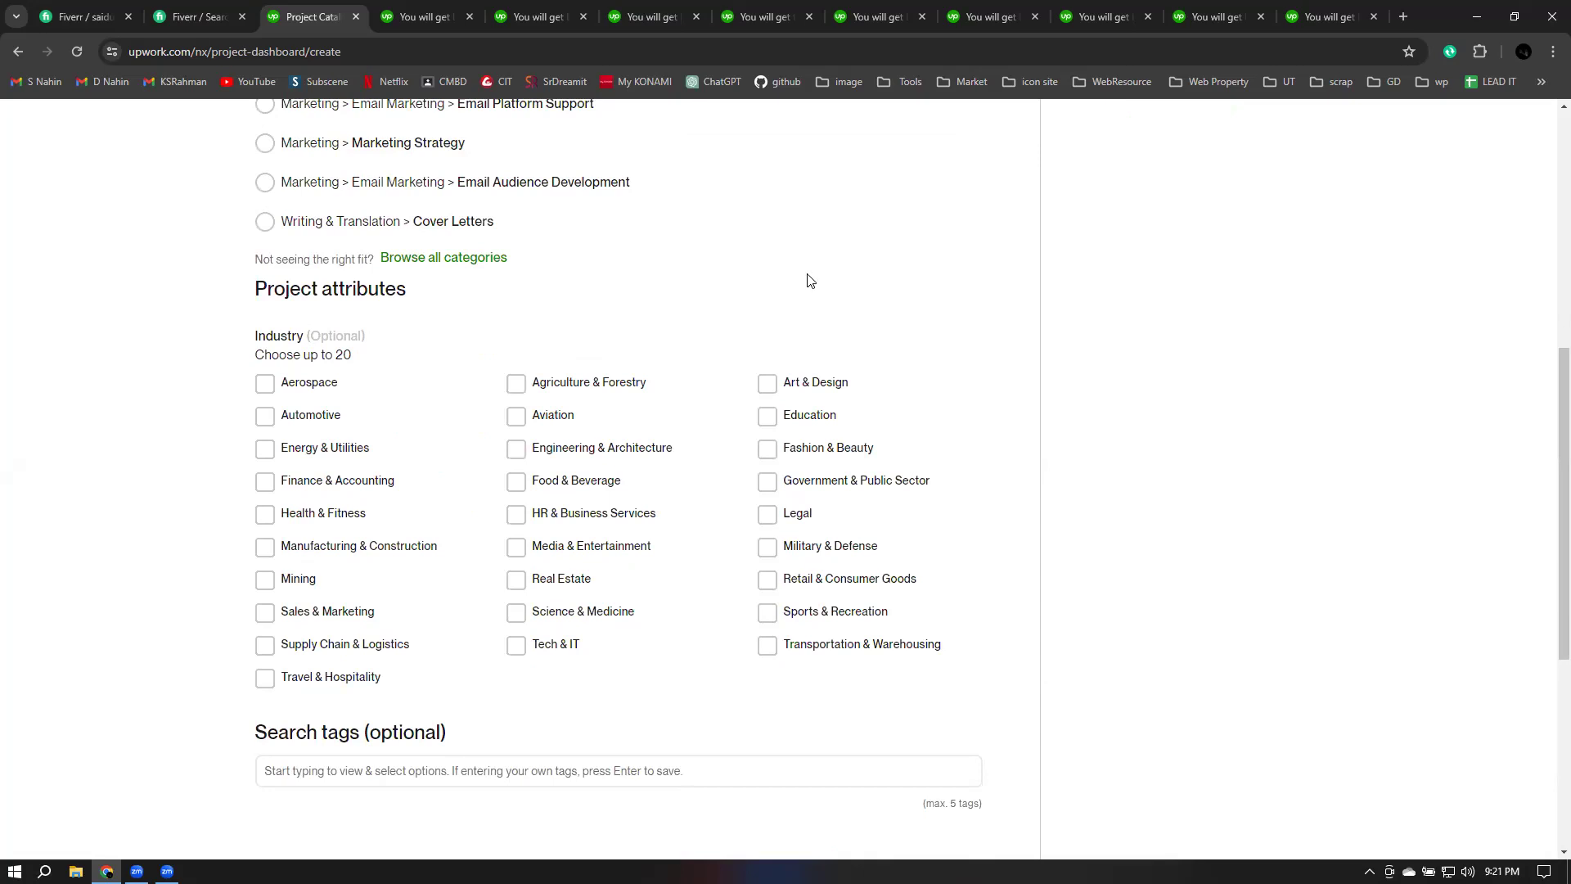
triple_click(386, 372)
left_click(315, 349)
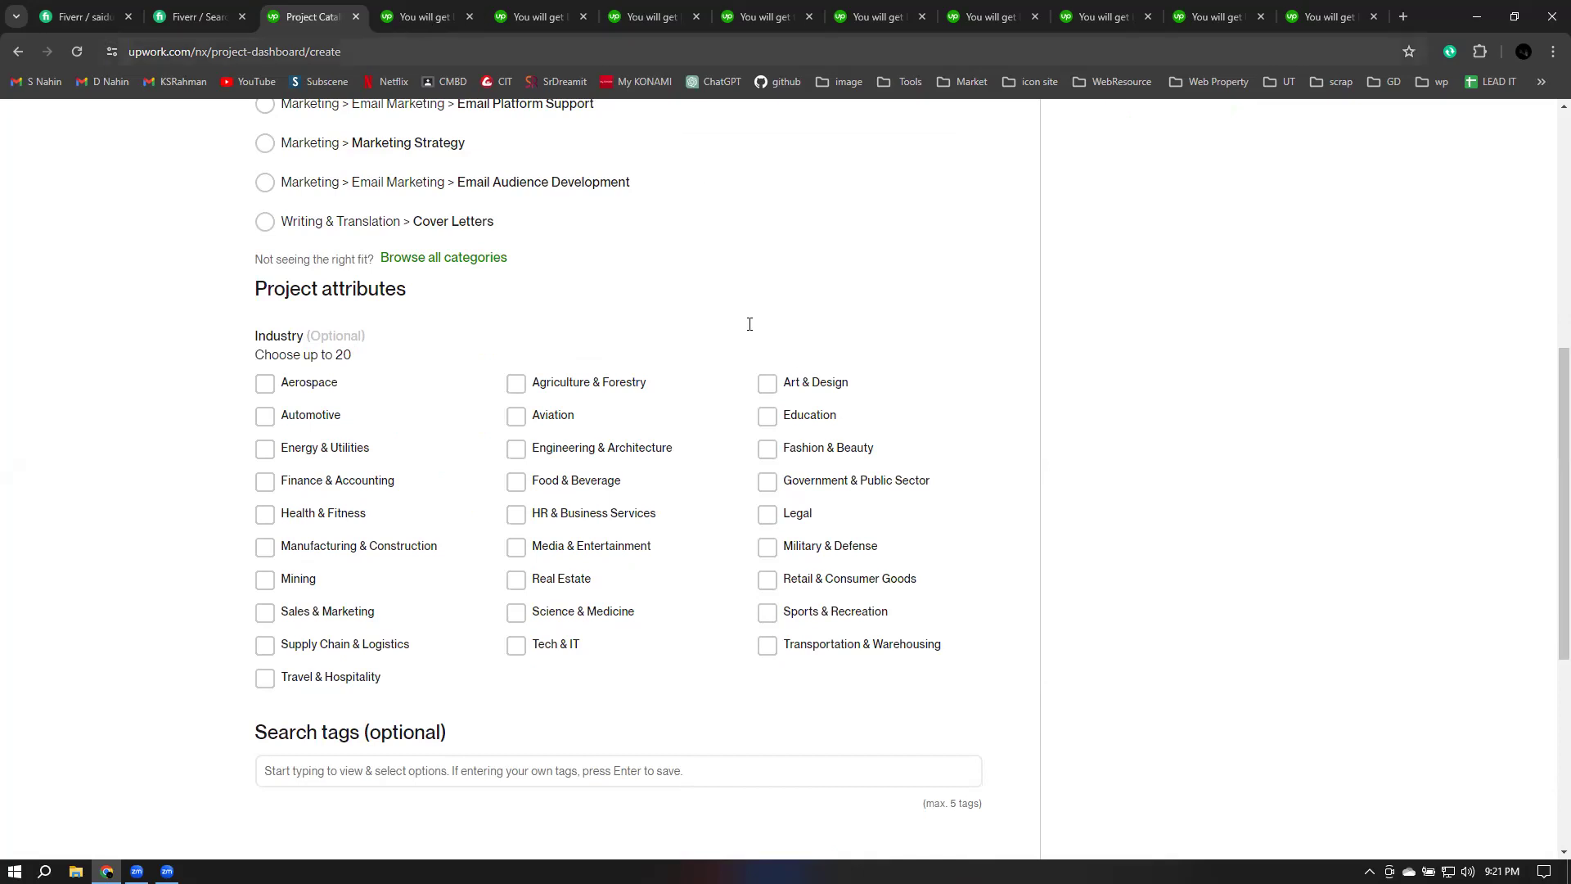
key("ctrl+Tab")
scroll(794, 352, "down", 10)
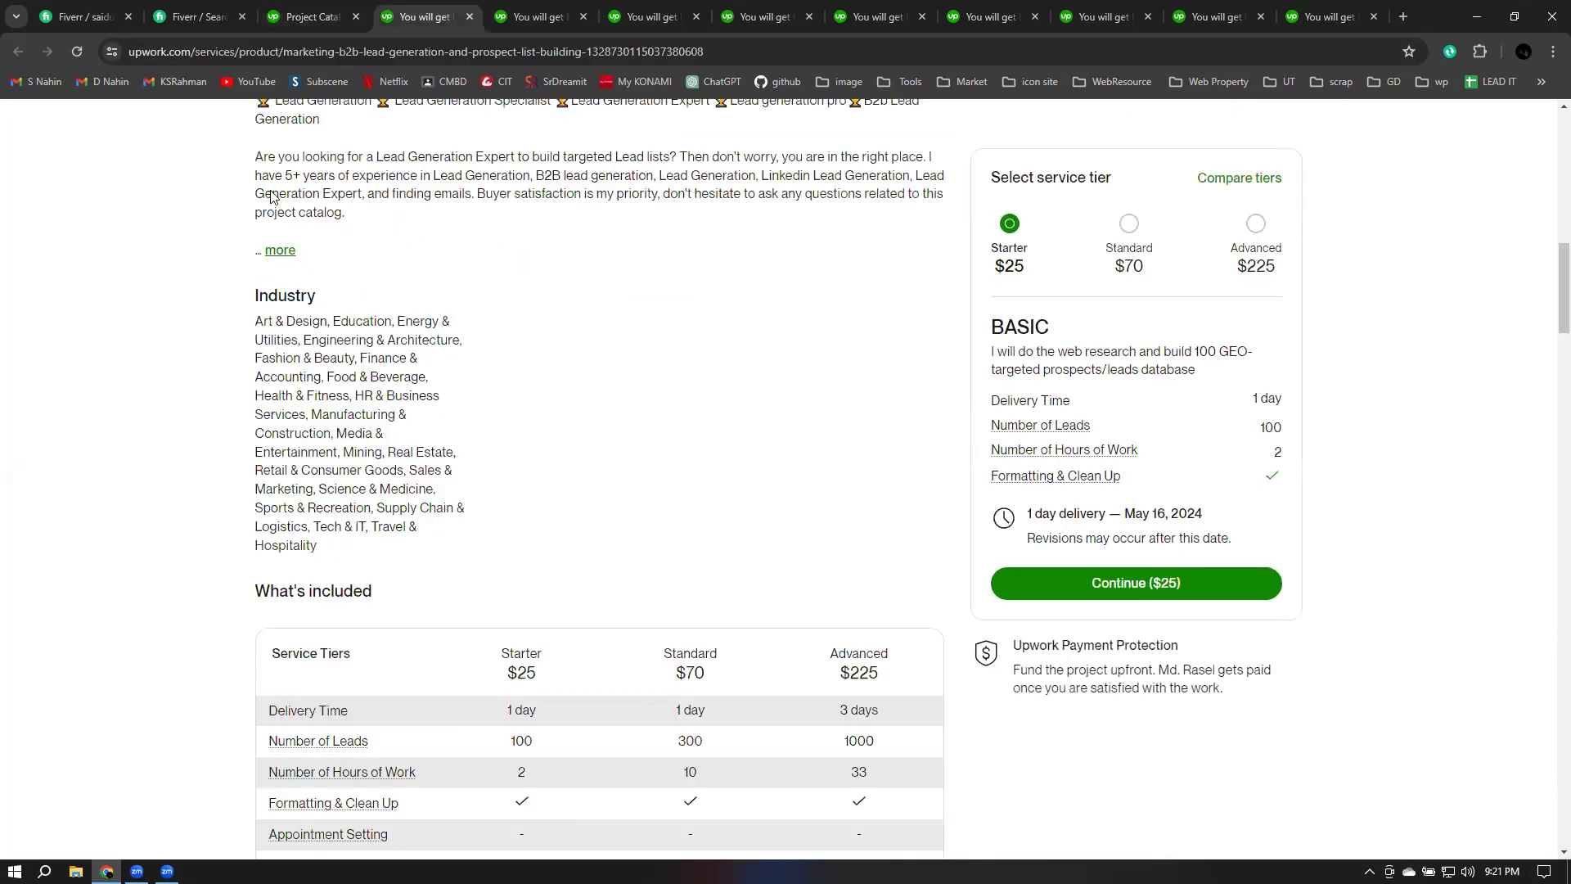
scroll(273, 196, "down", 2)
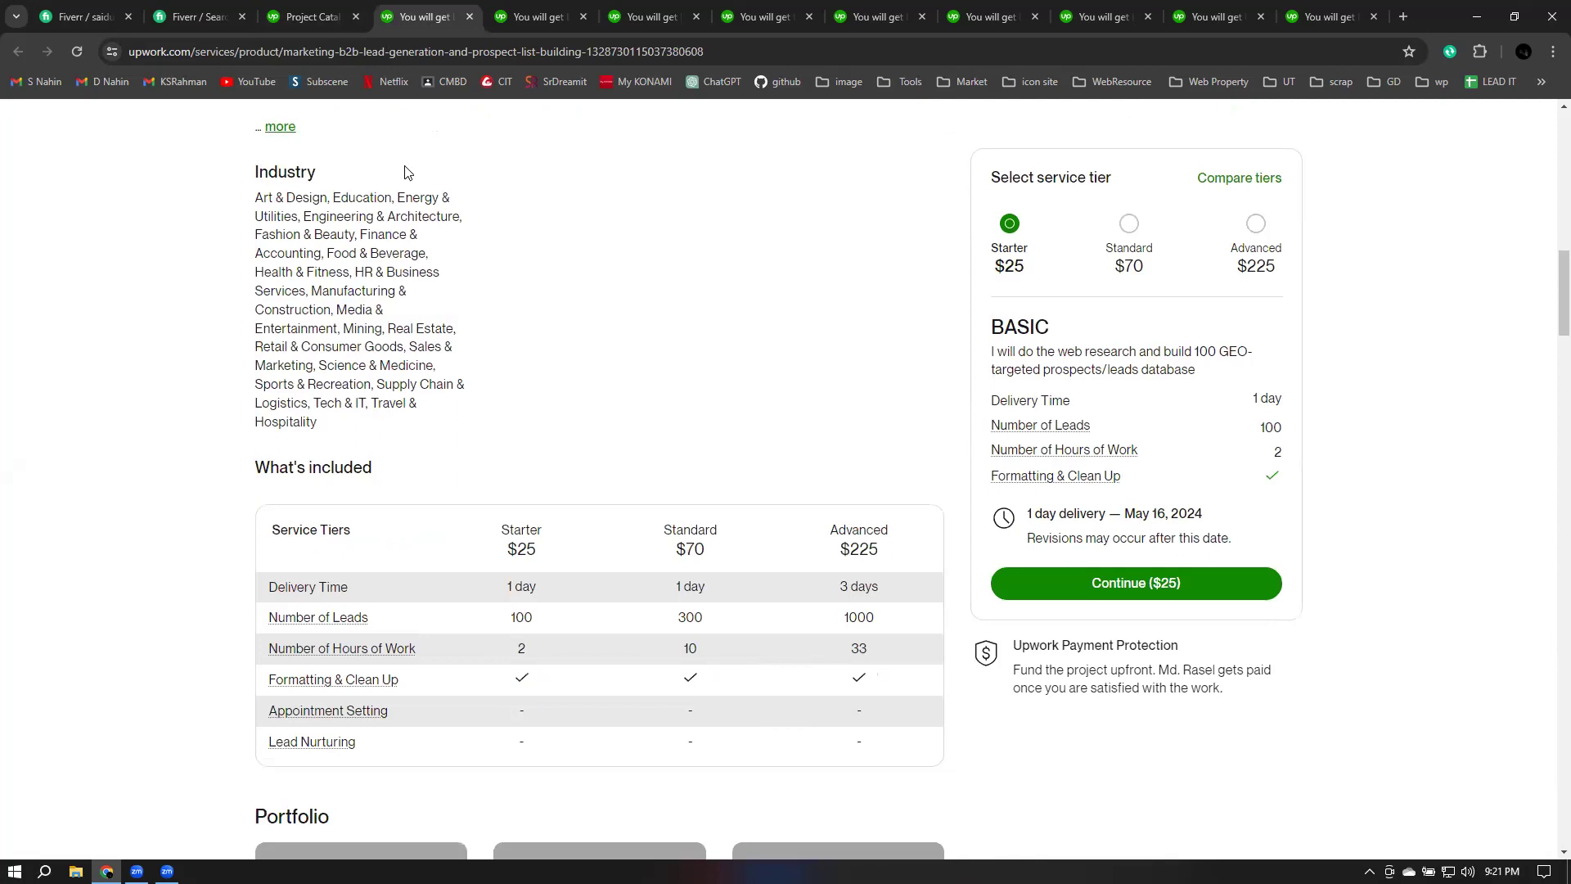
scroll(256, 348, "up", 2)
left_click_drag(252, 365, 368, 589)
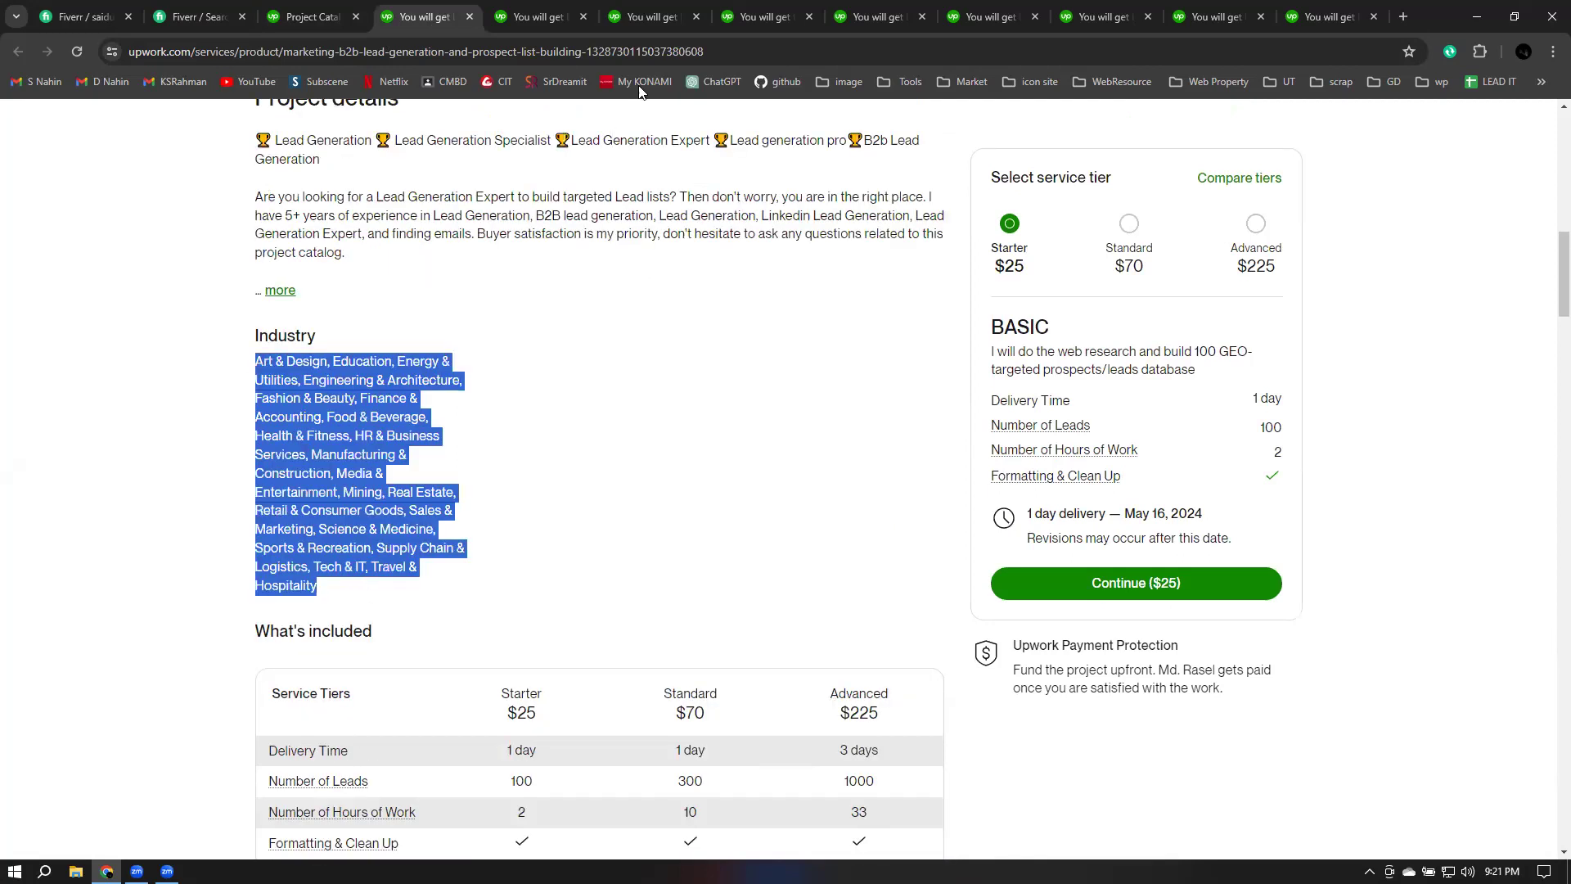
Step: Check which industries the next three opened competitor listings cover
key("ctrl+Tab")
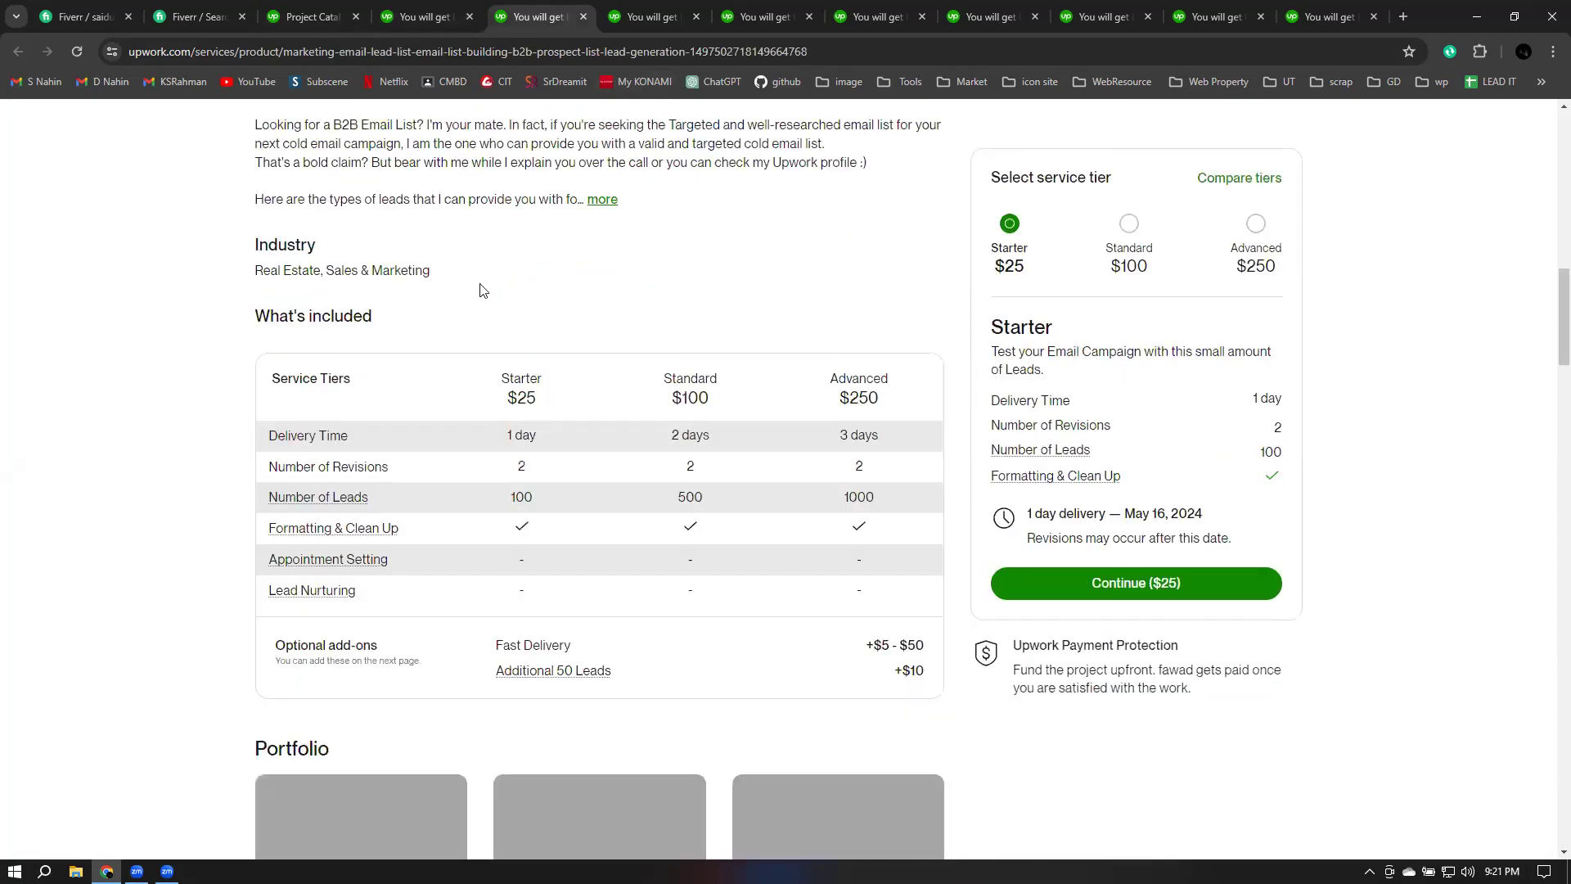
left_click_drag(481, 284, 473, 258)
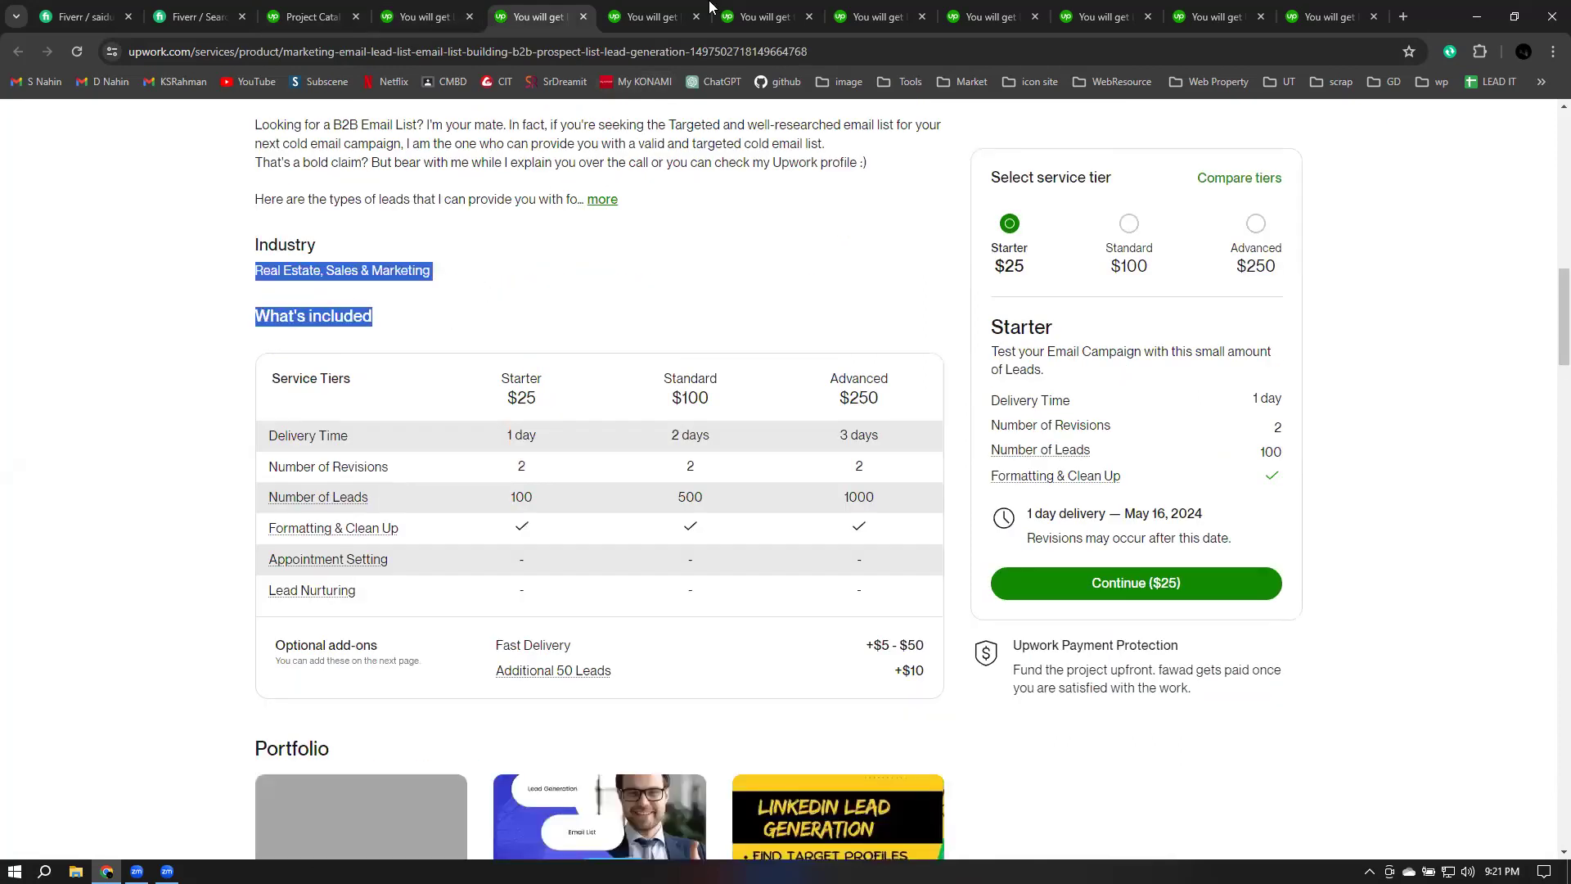
left_click(708, 8)
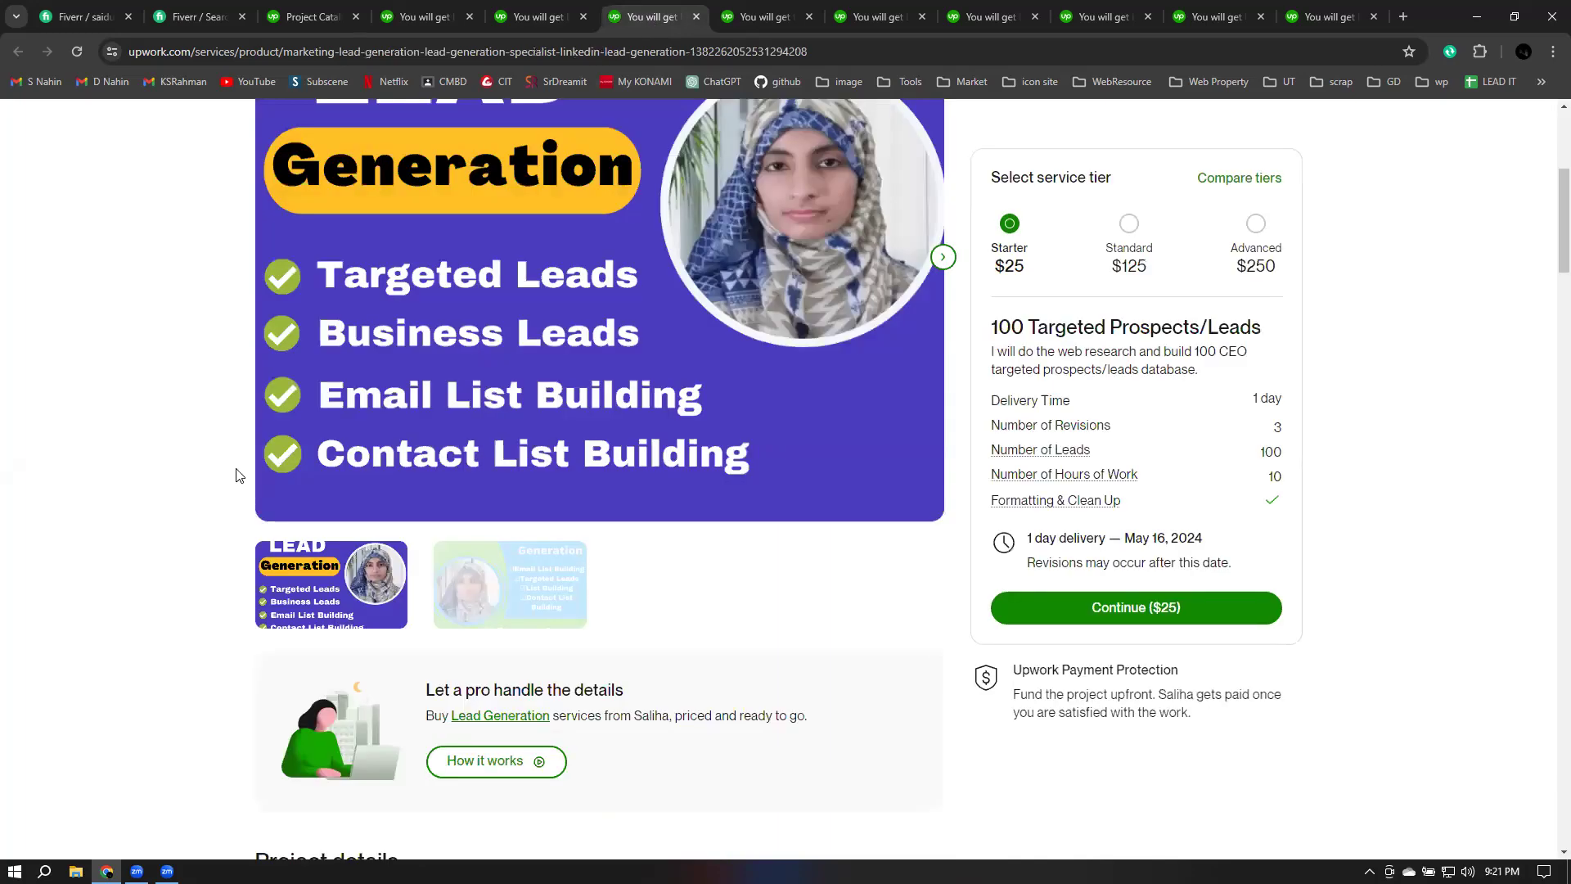
left_click(761, 14)
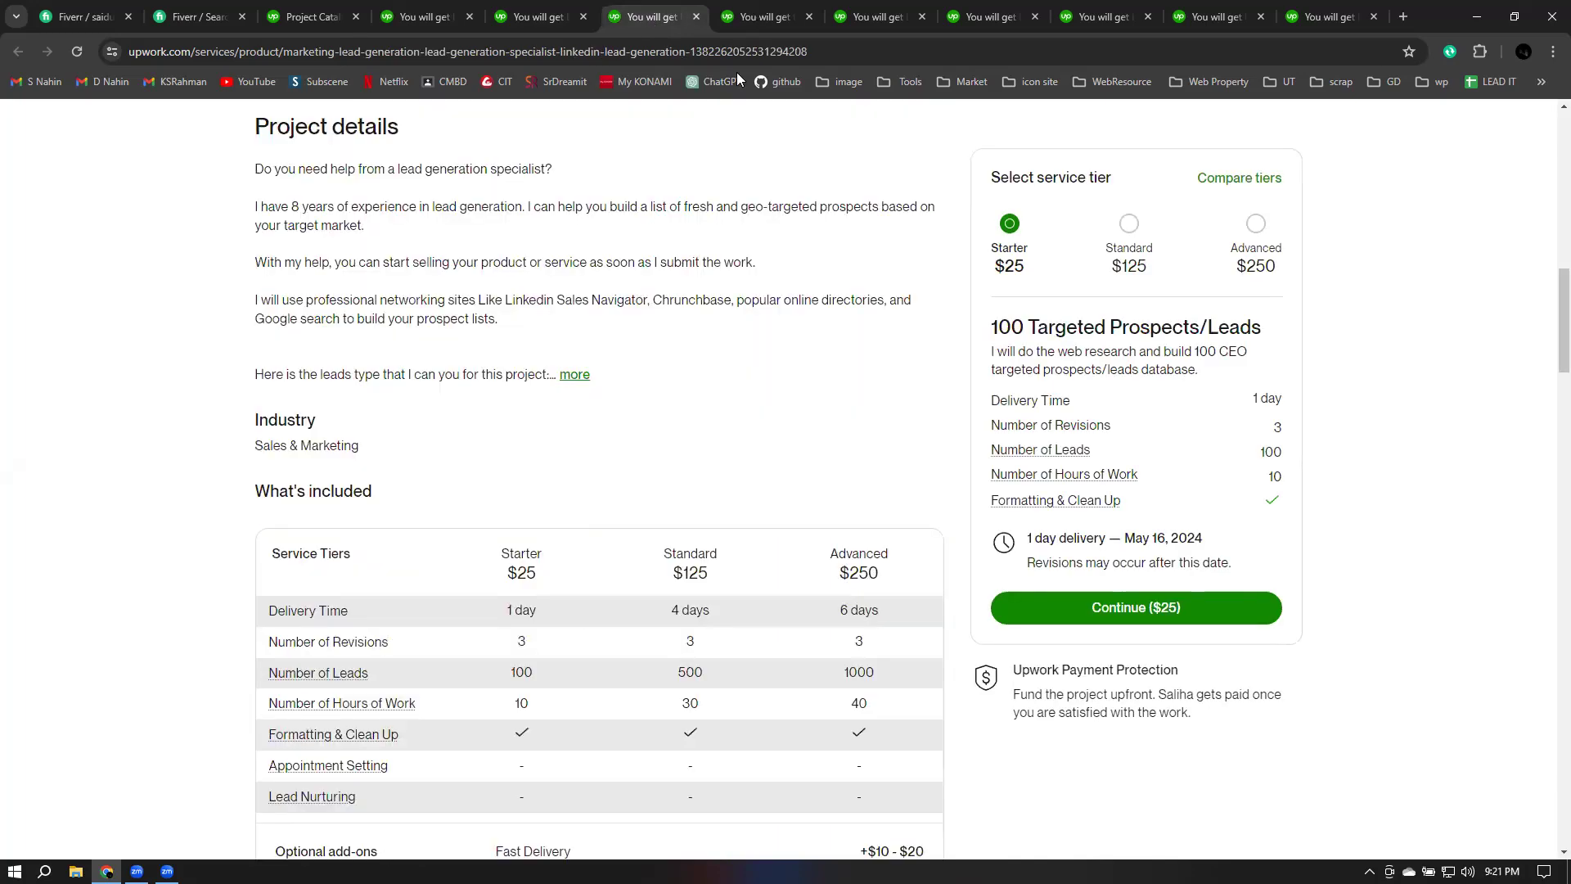
scroll(589, 401, "down", 10)
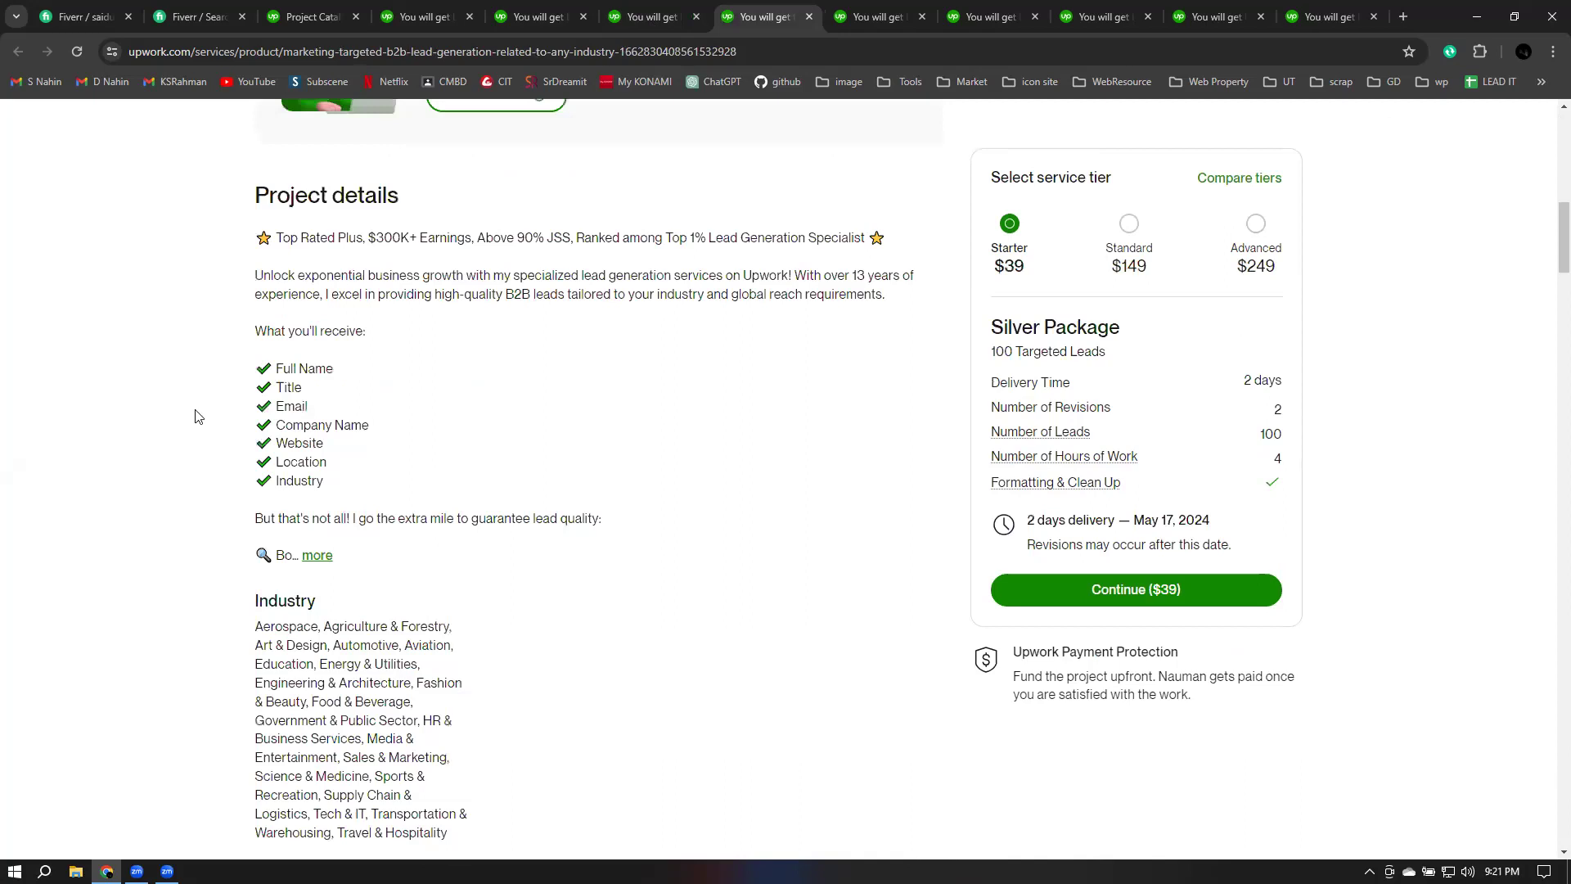
scroll(262, 377, "down", 4)
left_click_drag(256, 367, 467, 603)
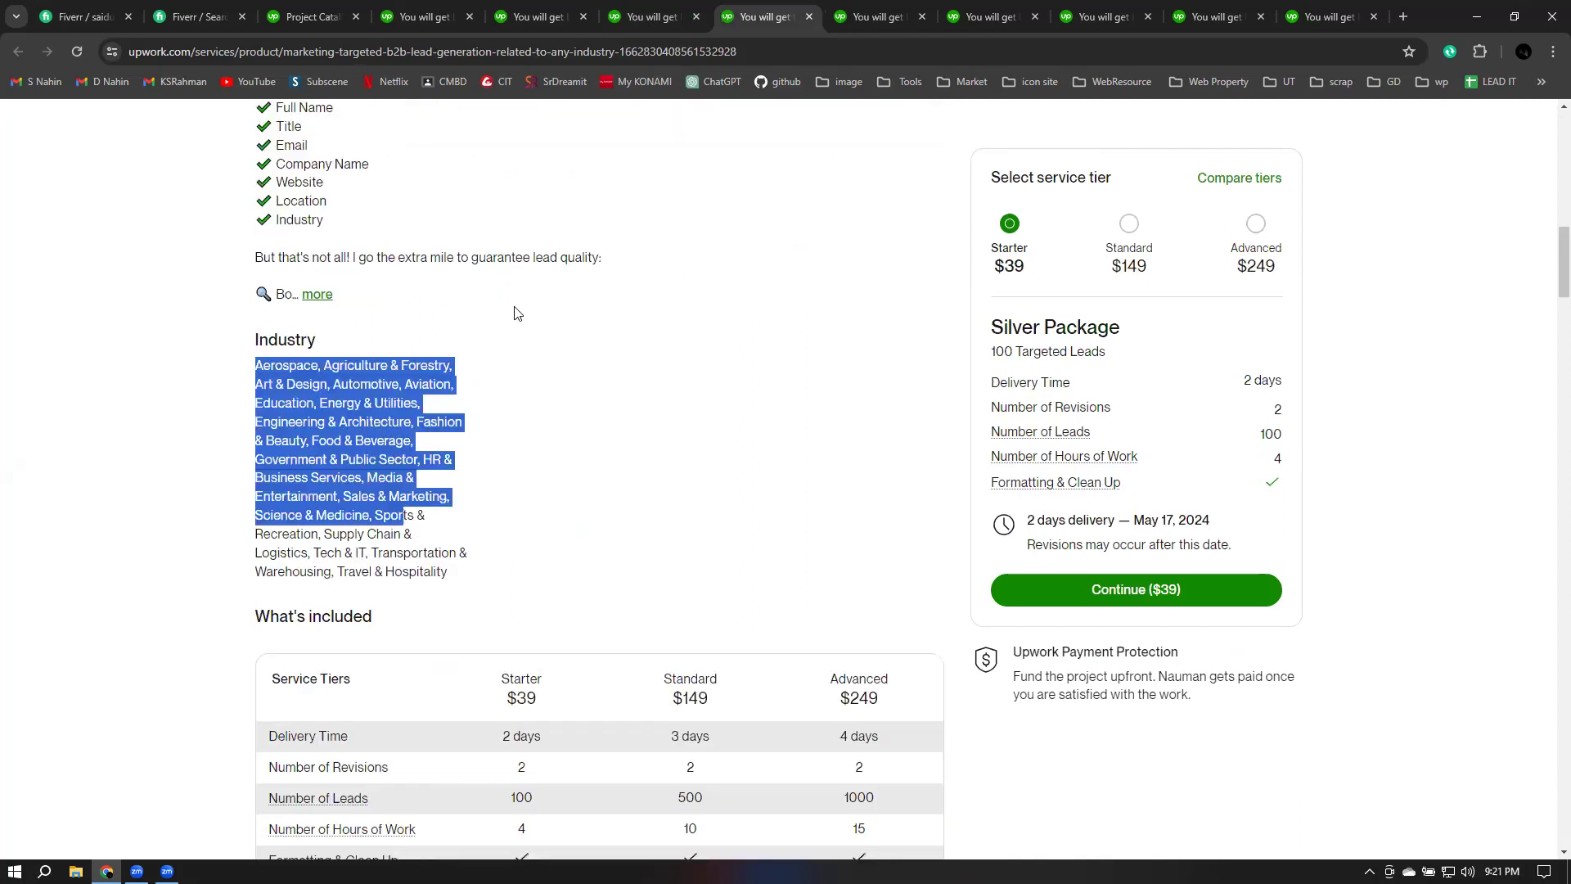
Step: Return to the project form and select the industries Fashion & Beauty, Real Estate, Retail & Consumer Goods, Food & Beverage and Finance & Accounting
left_click(317, 18)
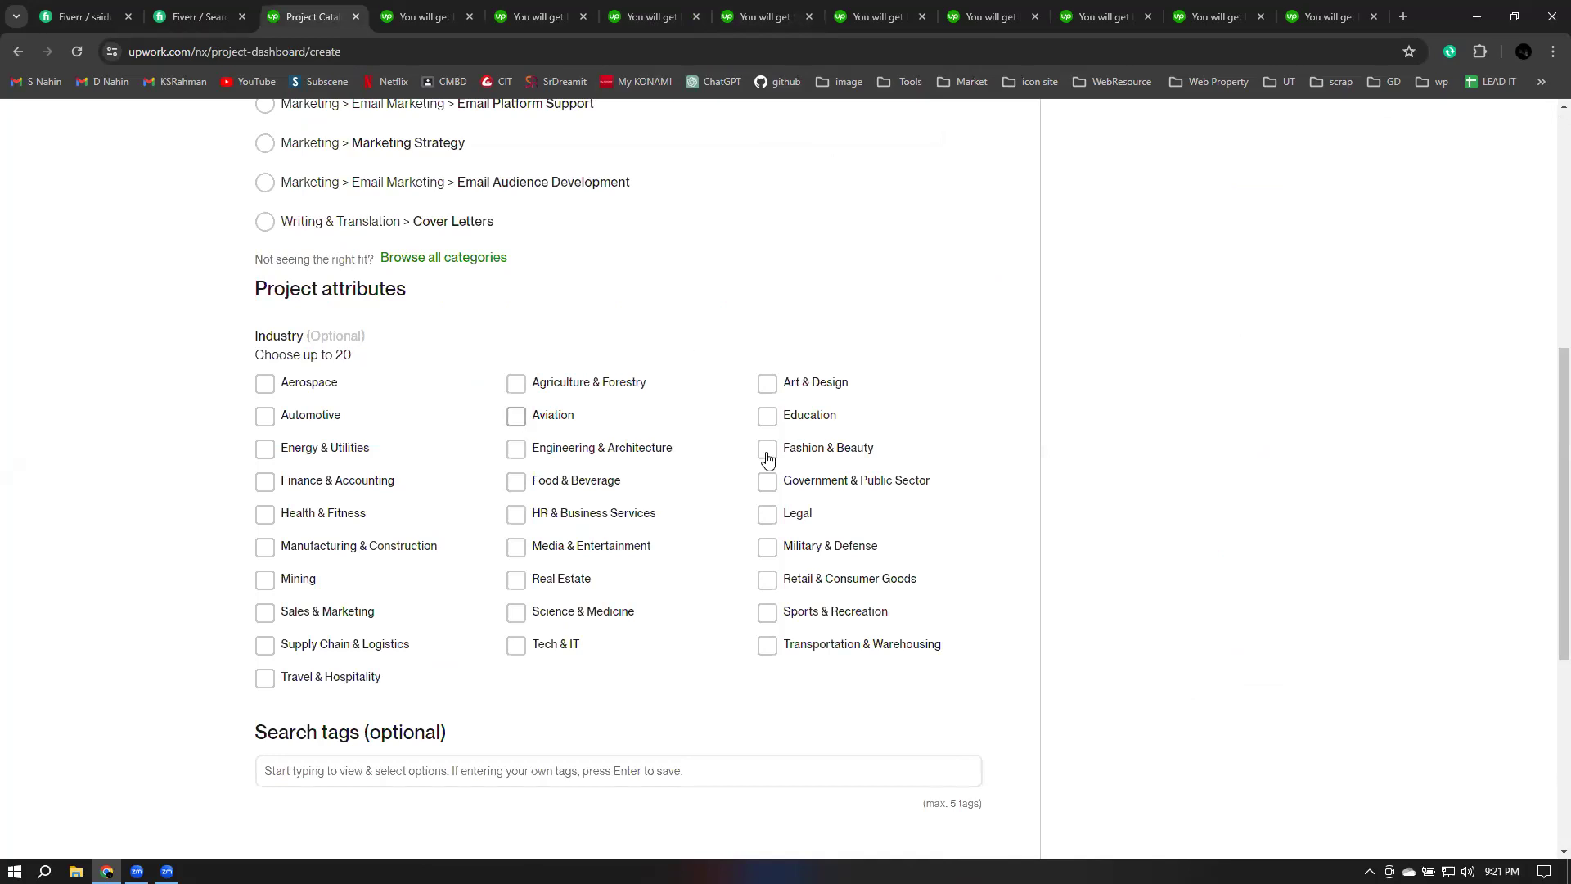
left_click(516, 579)
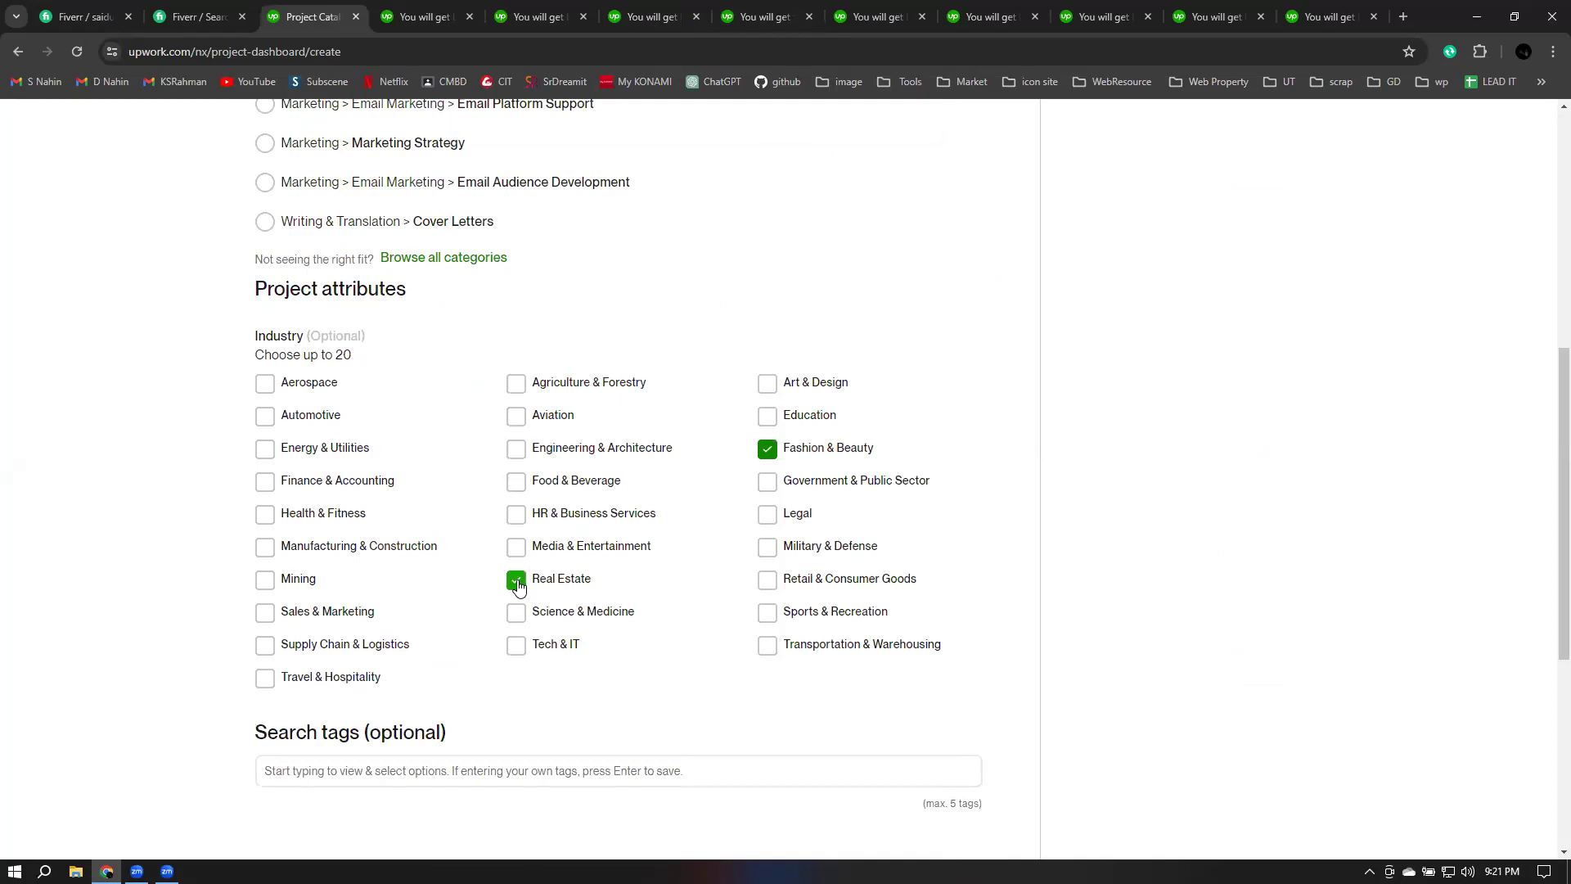
left_click(769, 587)
left_click(517, 483)
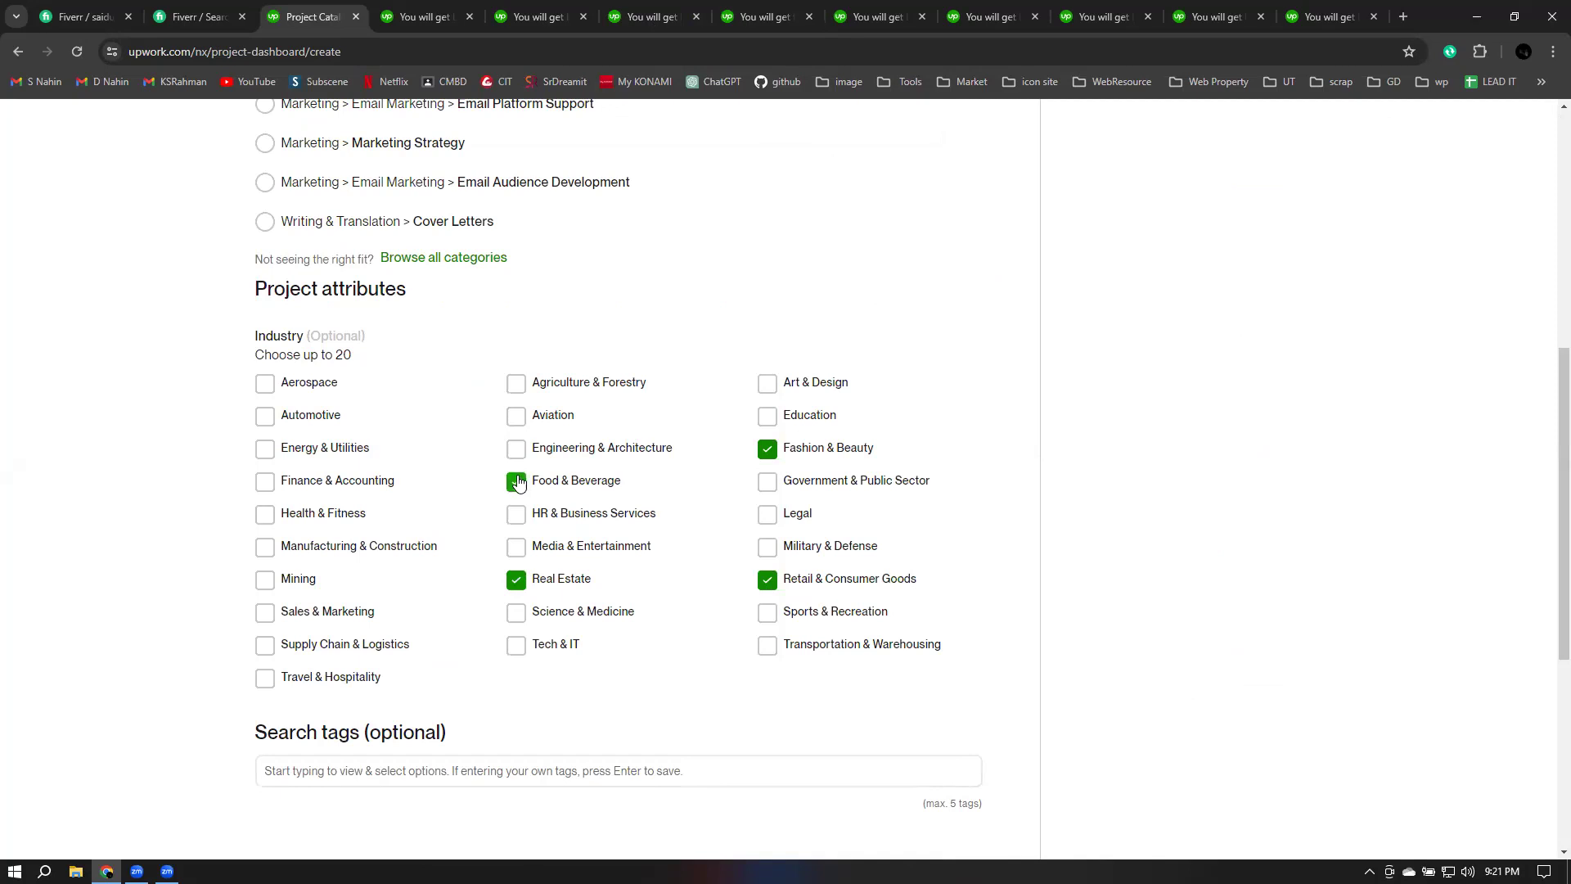
left_click(265, 488)
Step: Locate the project's search tags field and look through the whole first competitor listing for tags to use as reference
scroll(480, 343, "down", 1)
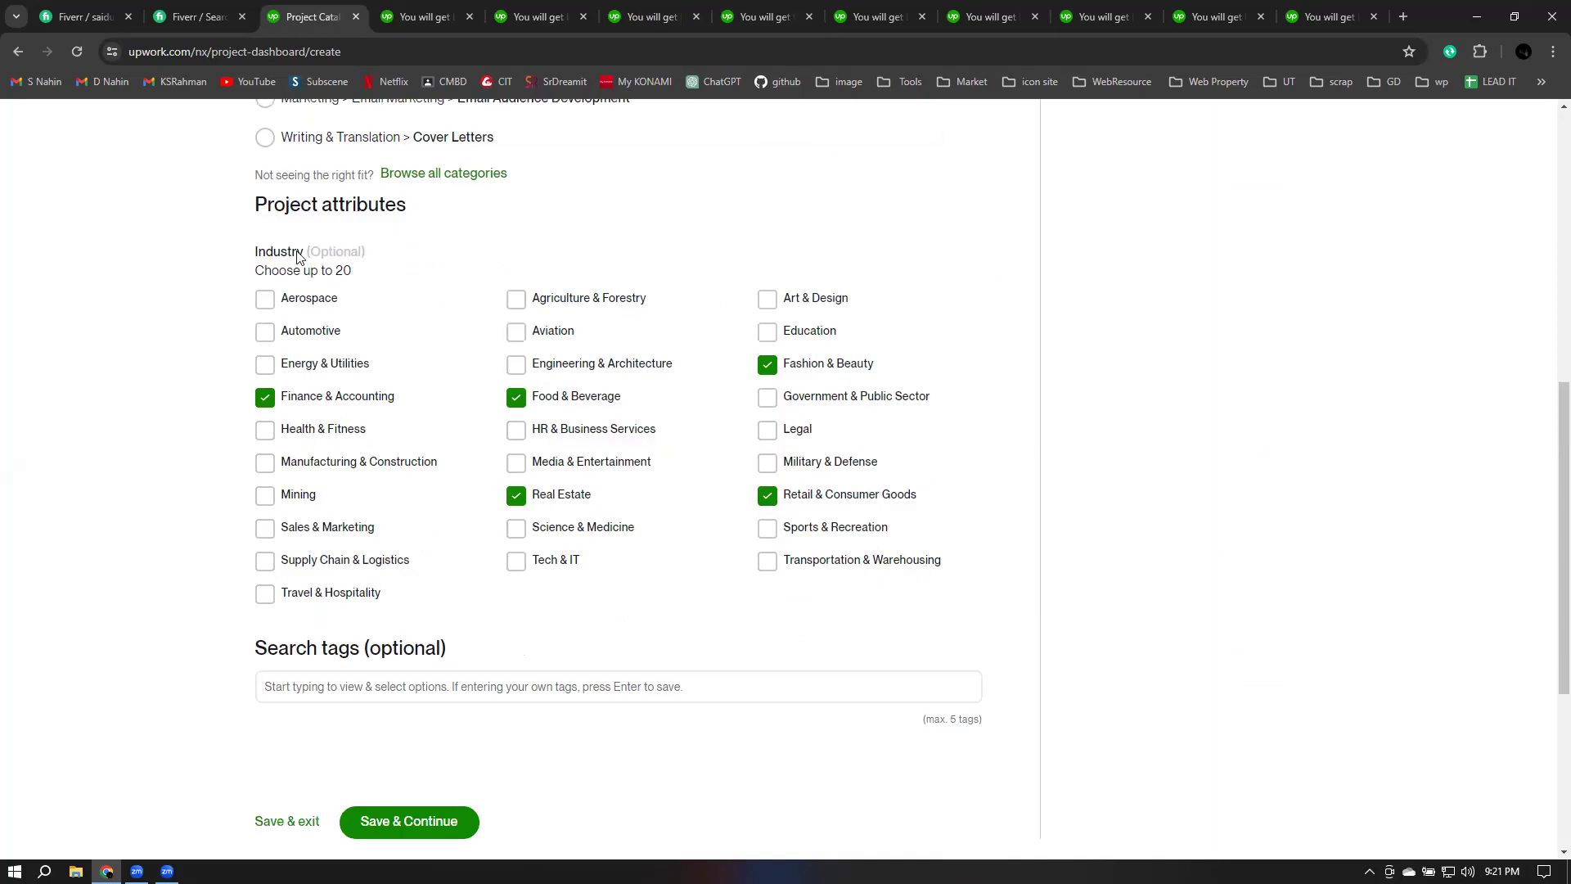
scroll(303, 254, "down", 1)
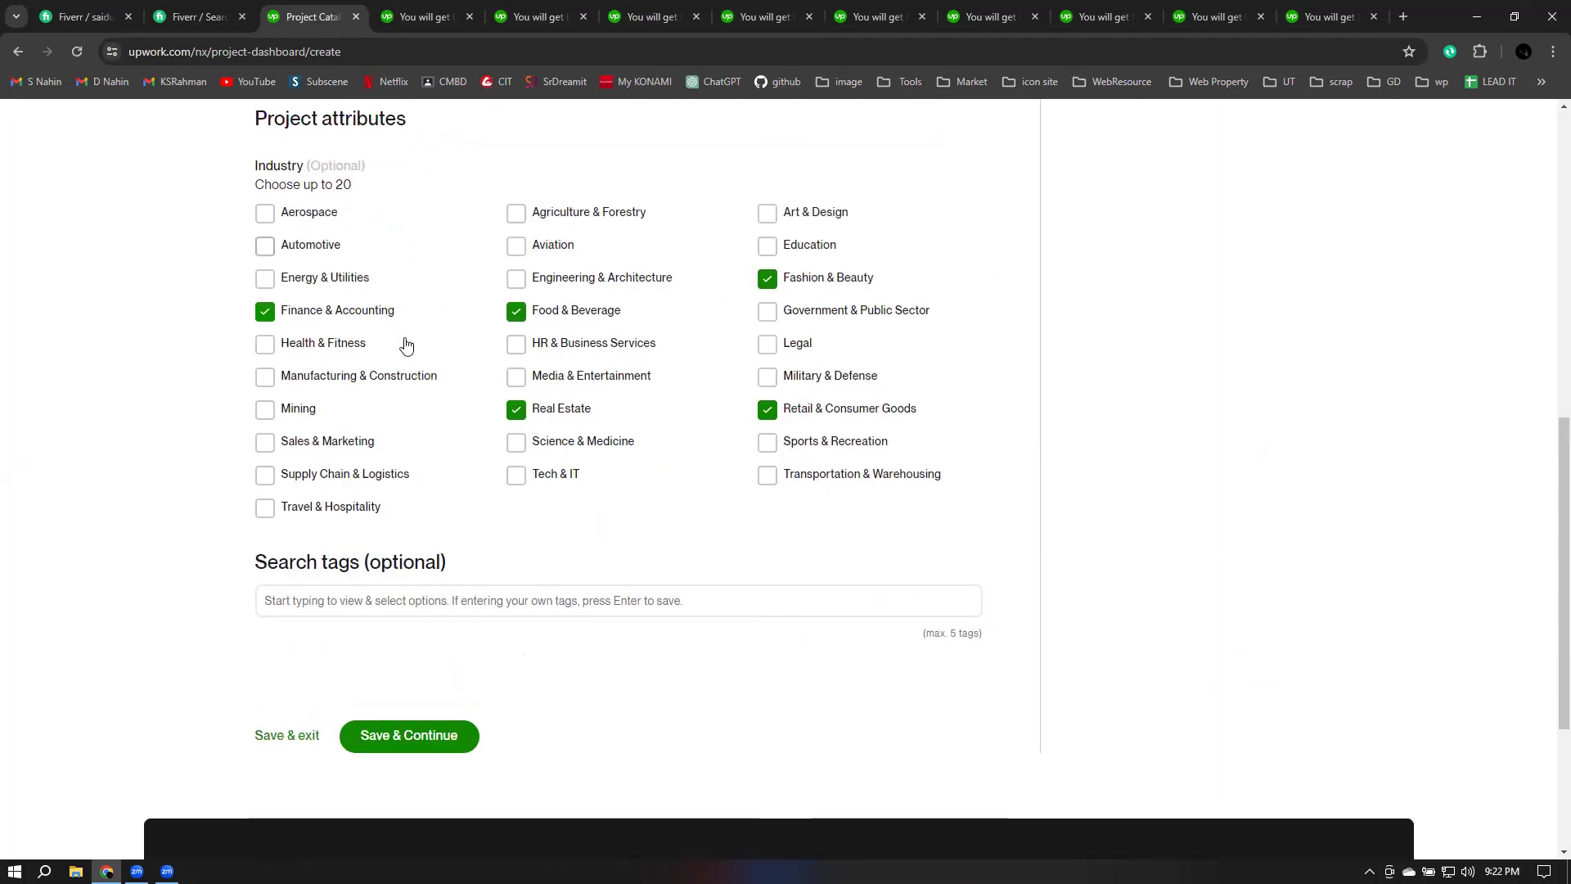
scroll(405, 344, "down", 2)
left_click(357, 444)
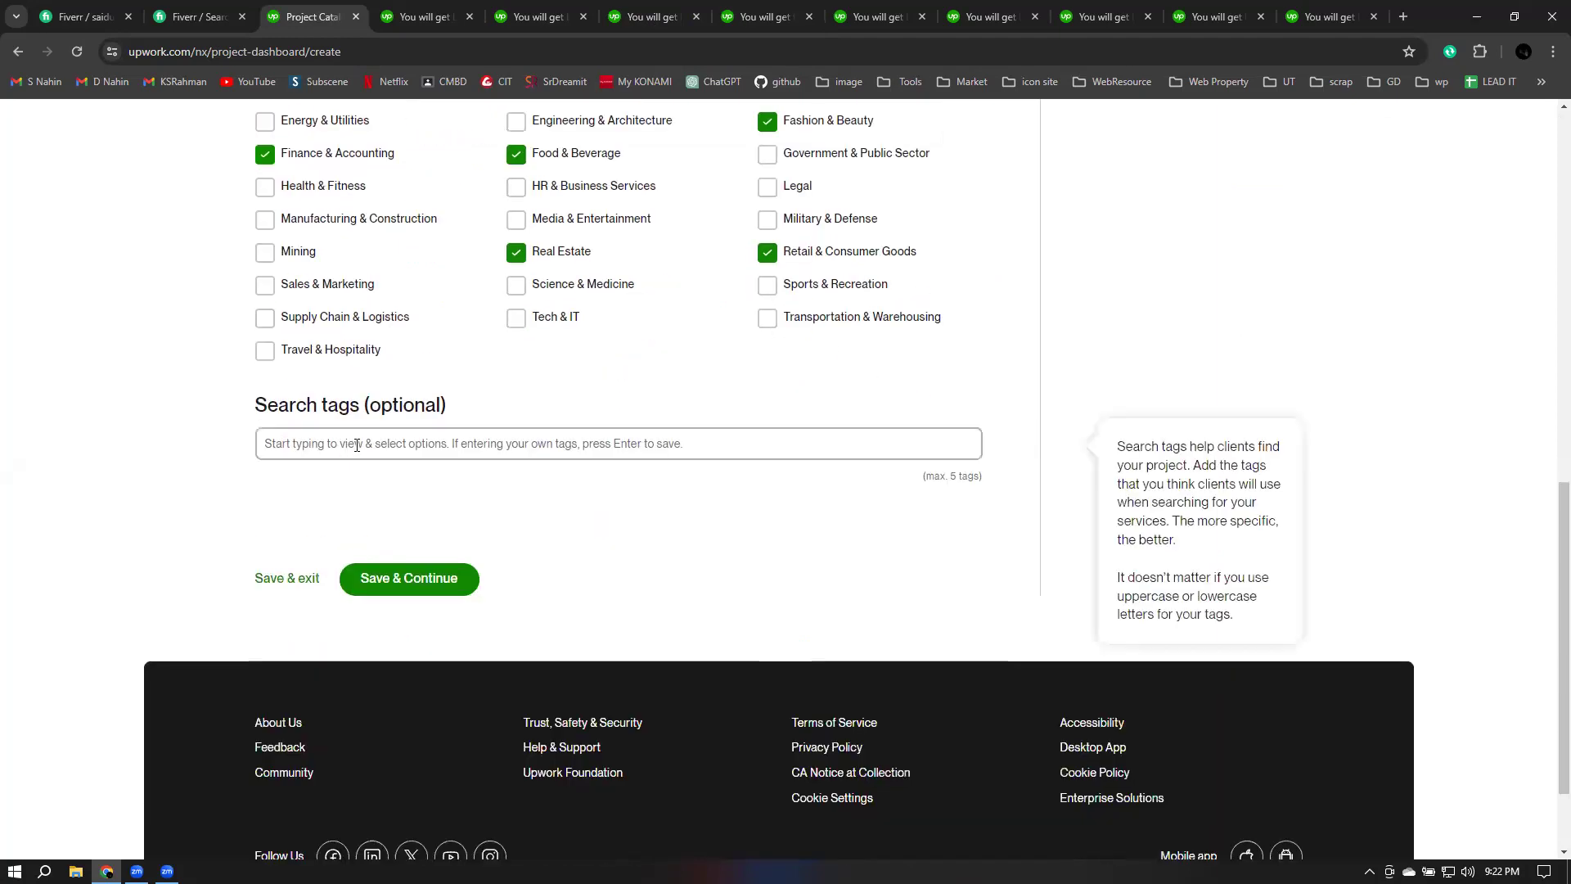
left_click(426, 10)
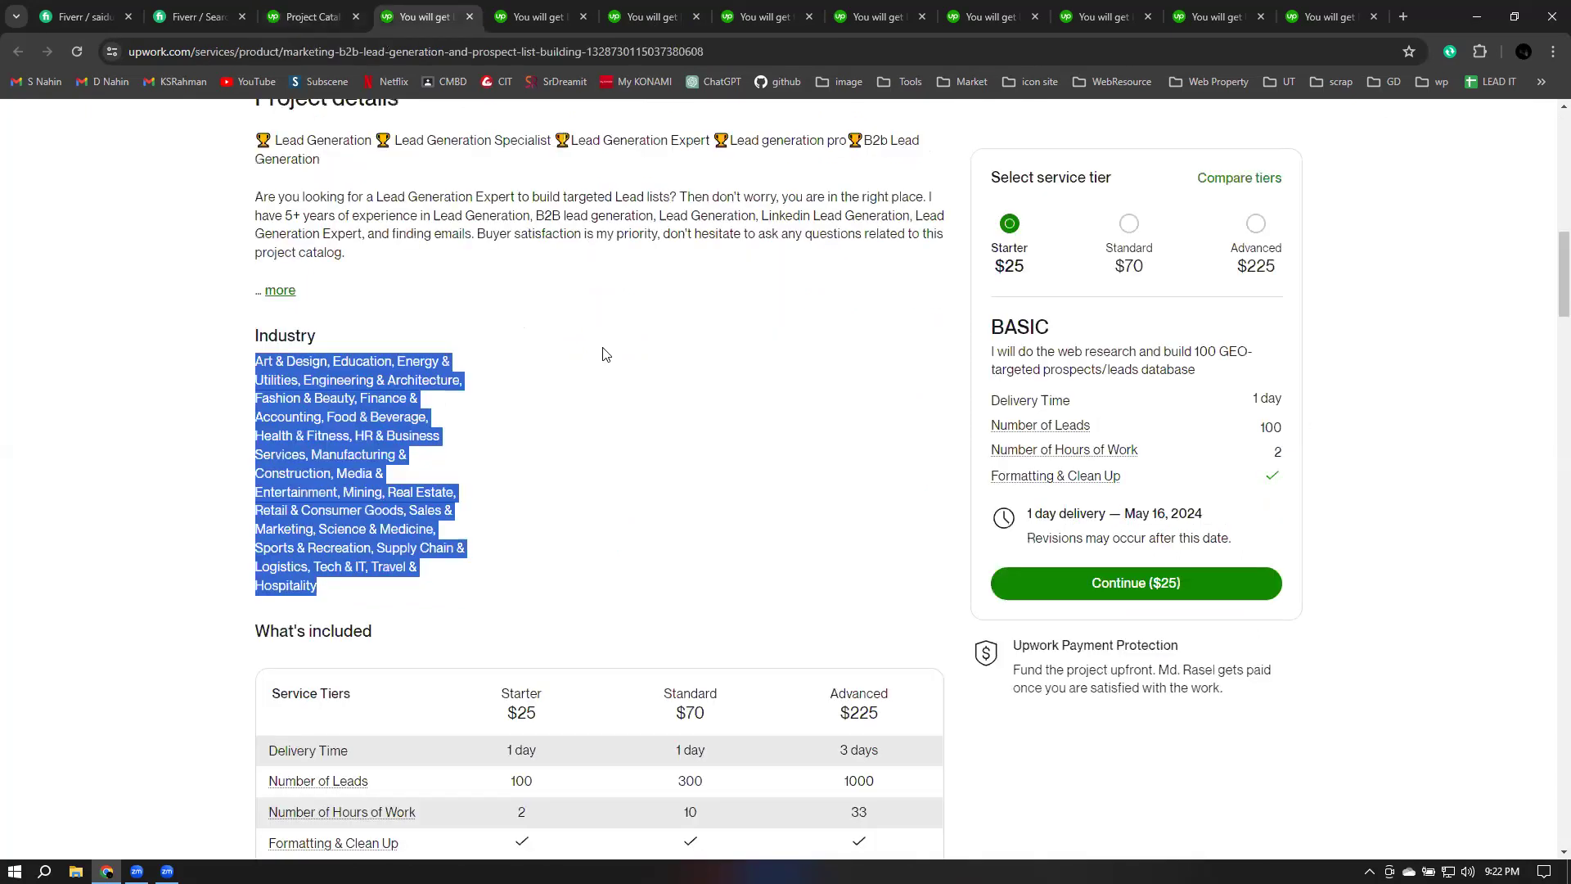
scroll(606, 353, "down", 20)
scroll(603, 347, "up", 8)
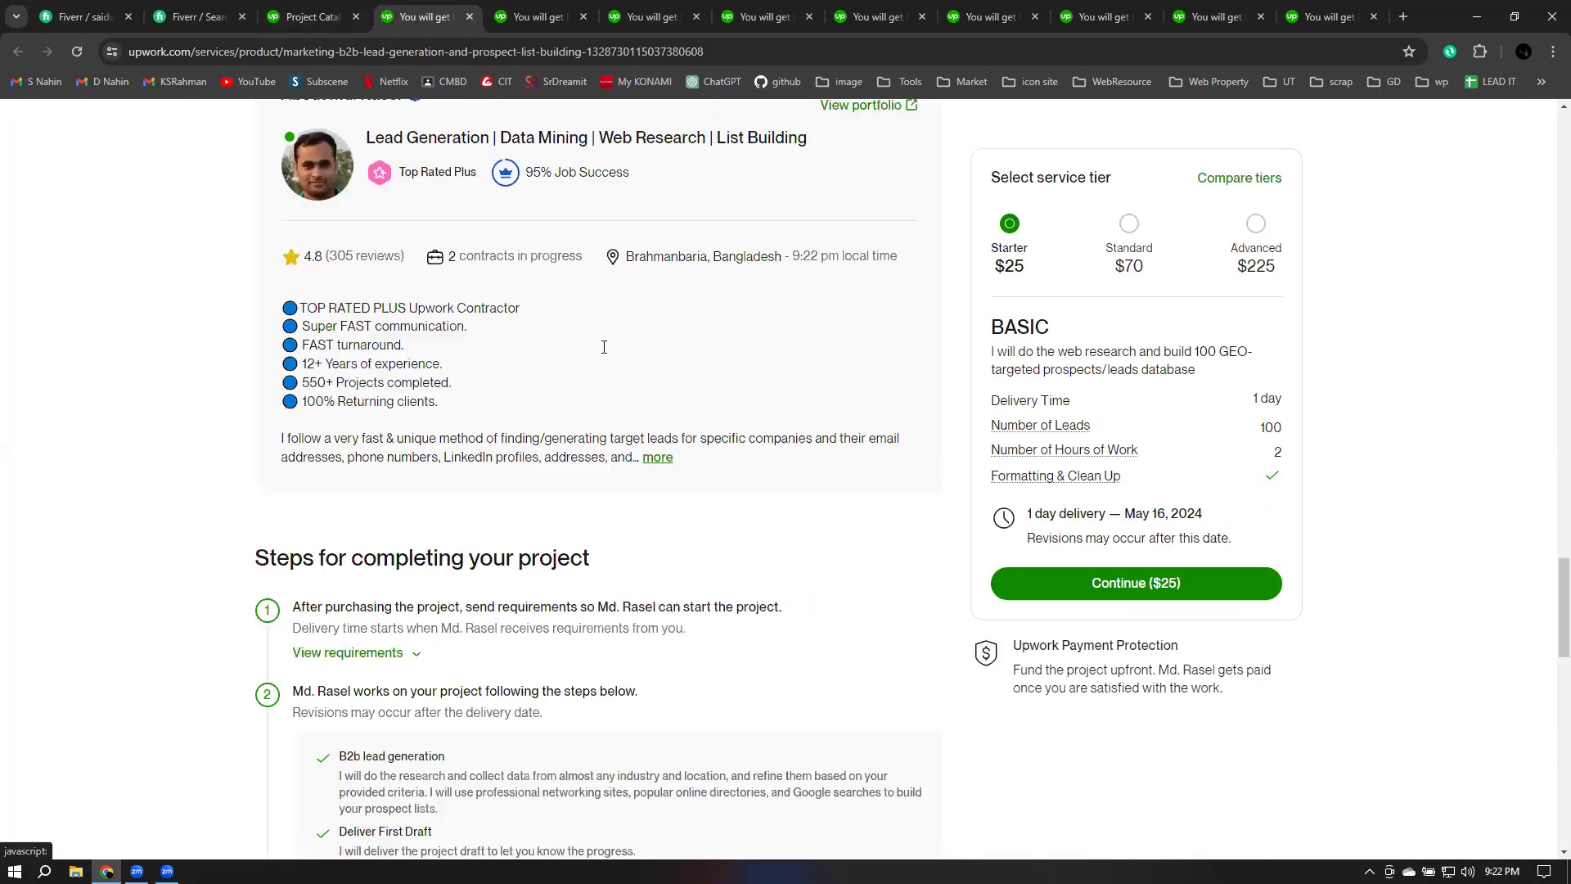
scroll(604, 347, "down", 10)
scroll(603, 345, "down", 4)
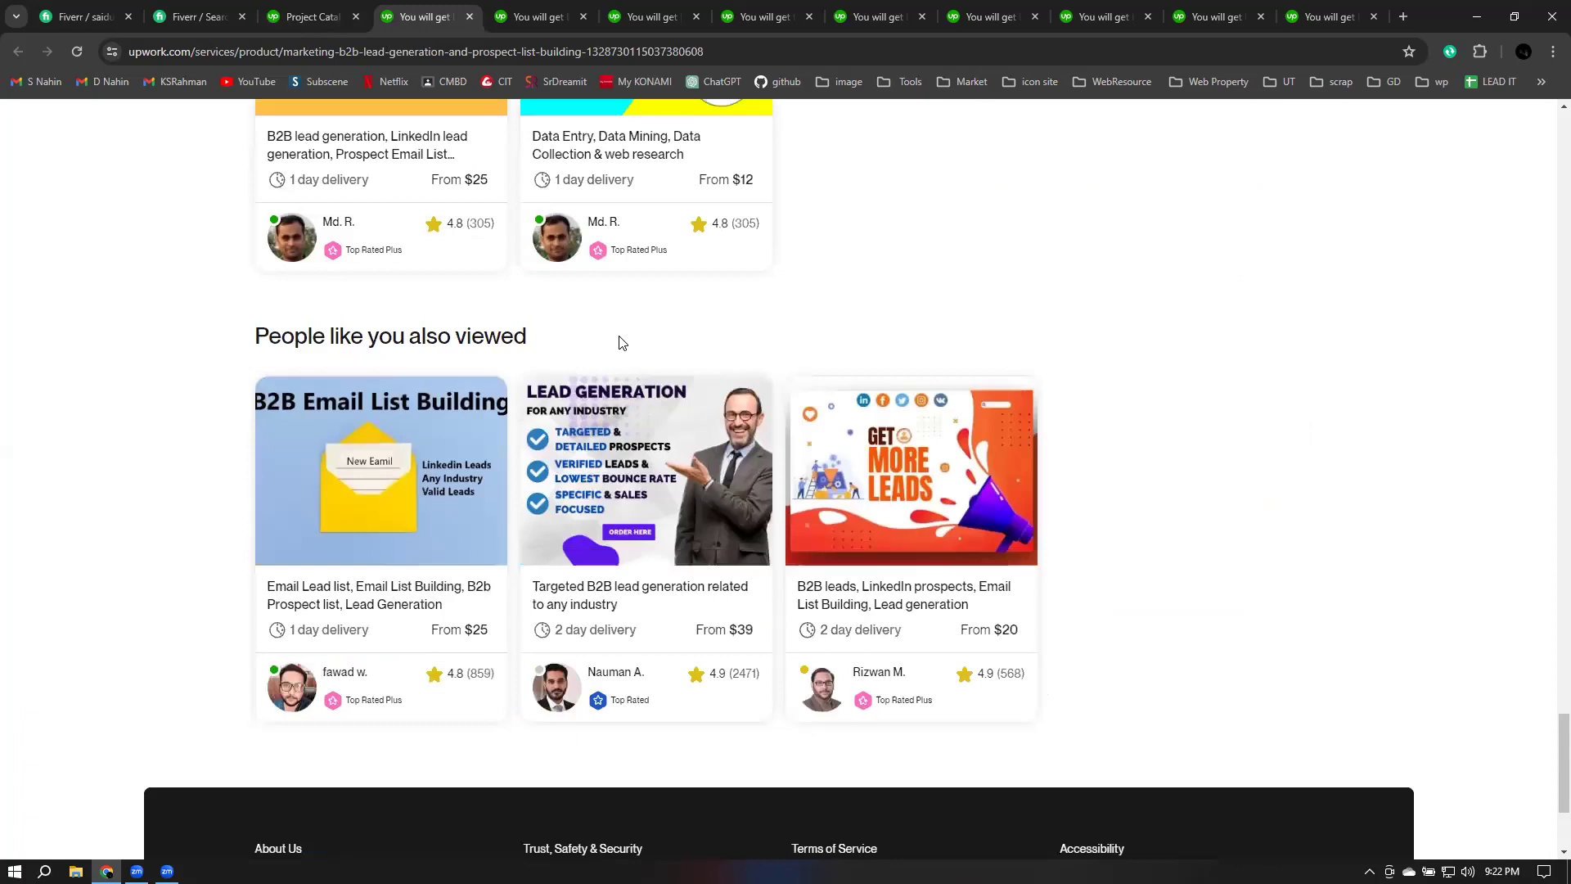
scroll(619, 342, "up", 8)
scroll(620, 338, "up", 8)
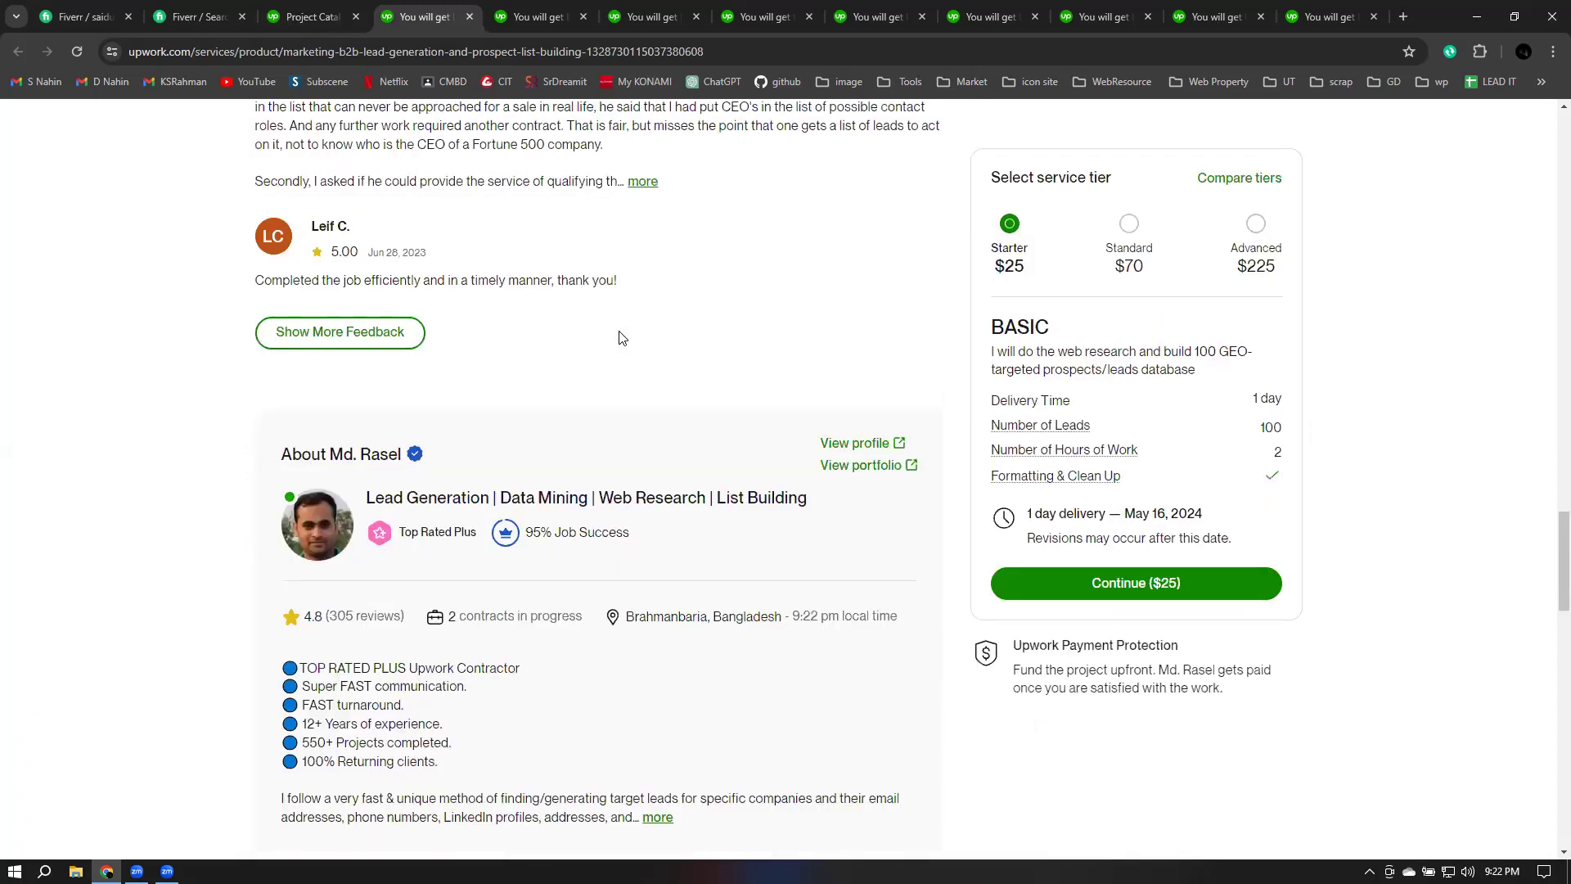
scroll(622, 338, "up", 10)
scroll(622, 338, "up", 6)
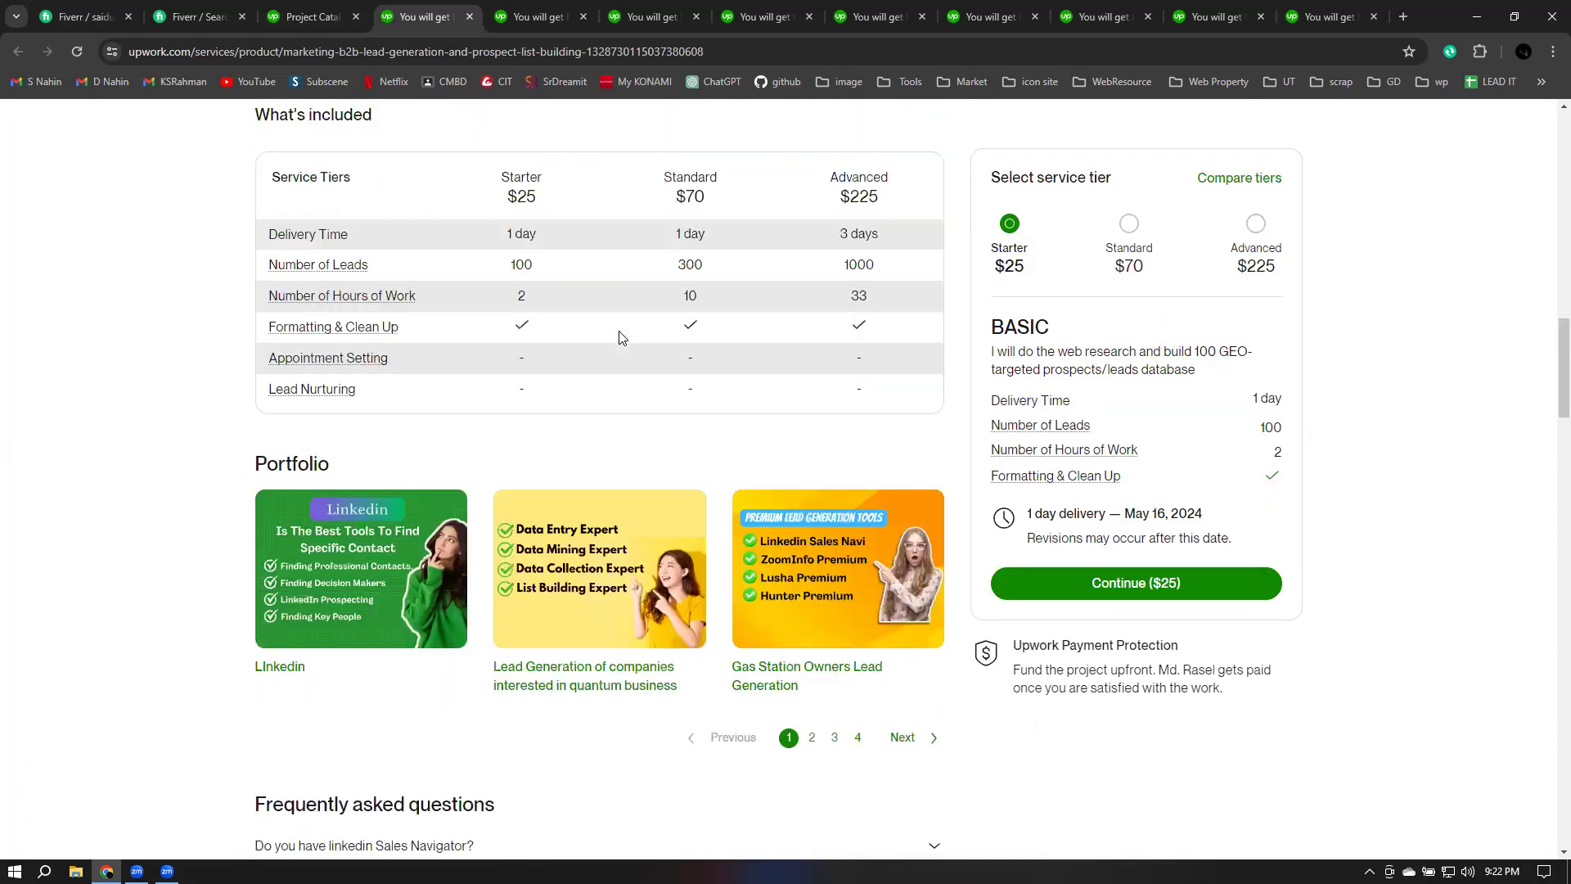
scroll(622, 337, "up", 6)
Step: Look through the second competitor listing down to its related projects for search tags
key("ctrl+Tab")
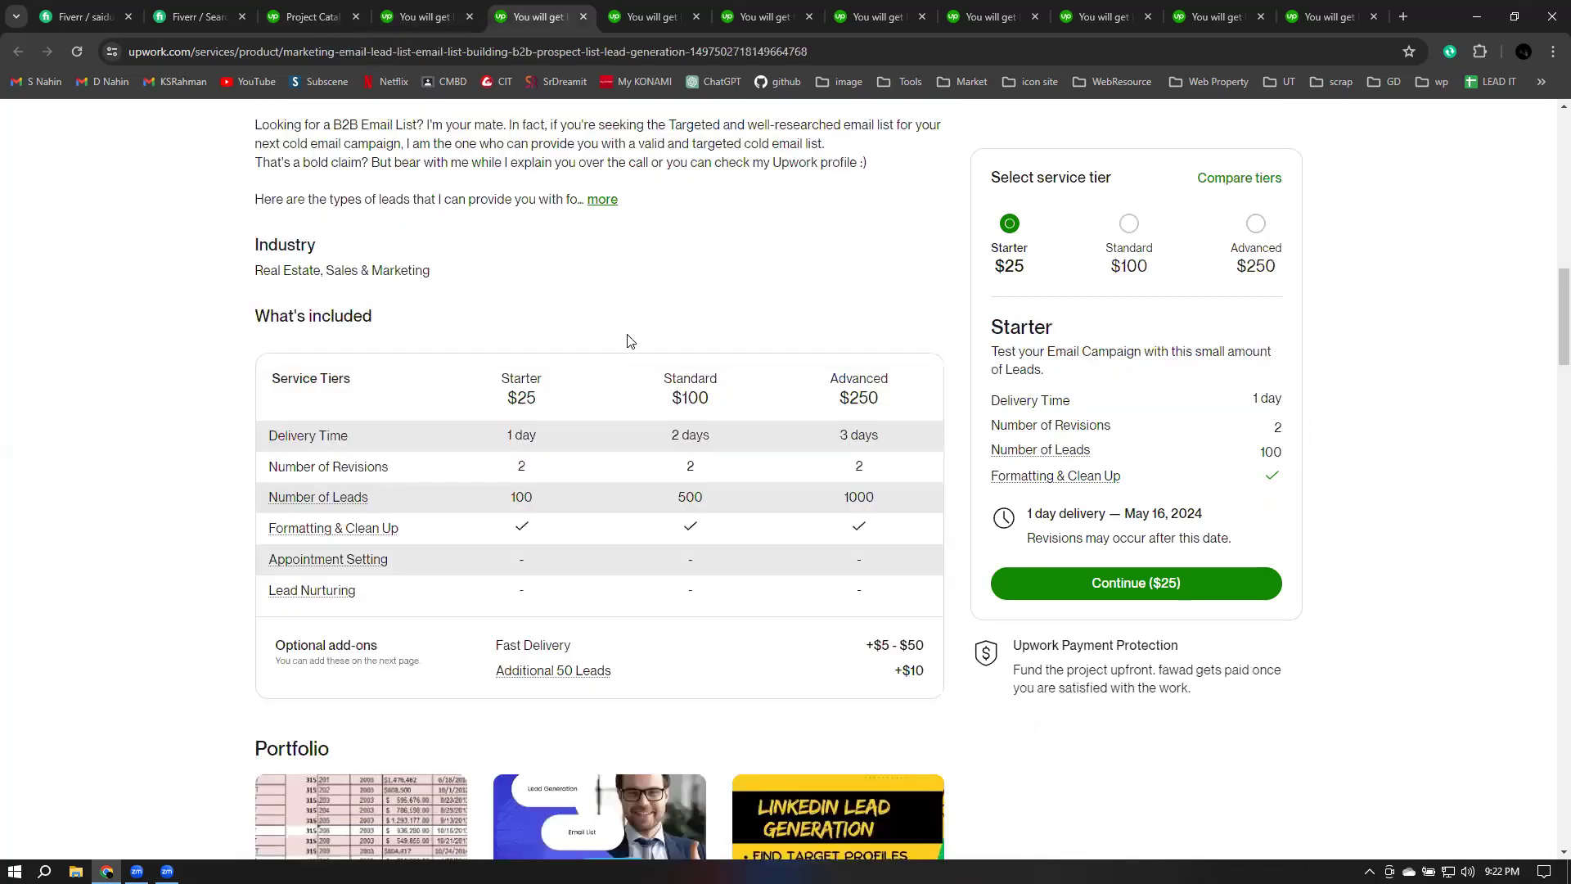
scroll(630, 340, "down", 12)
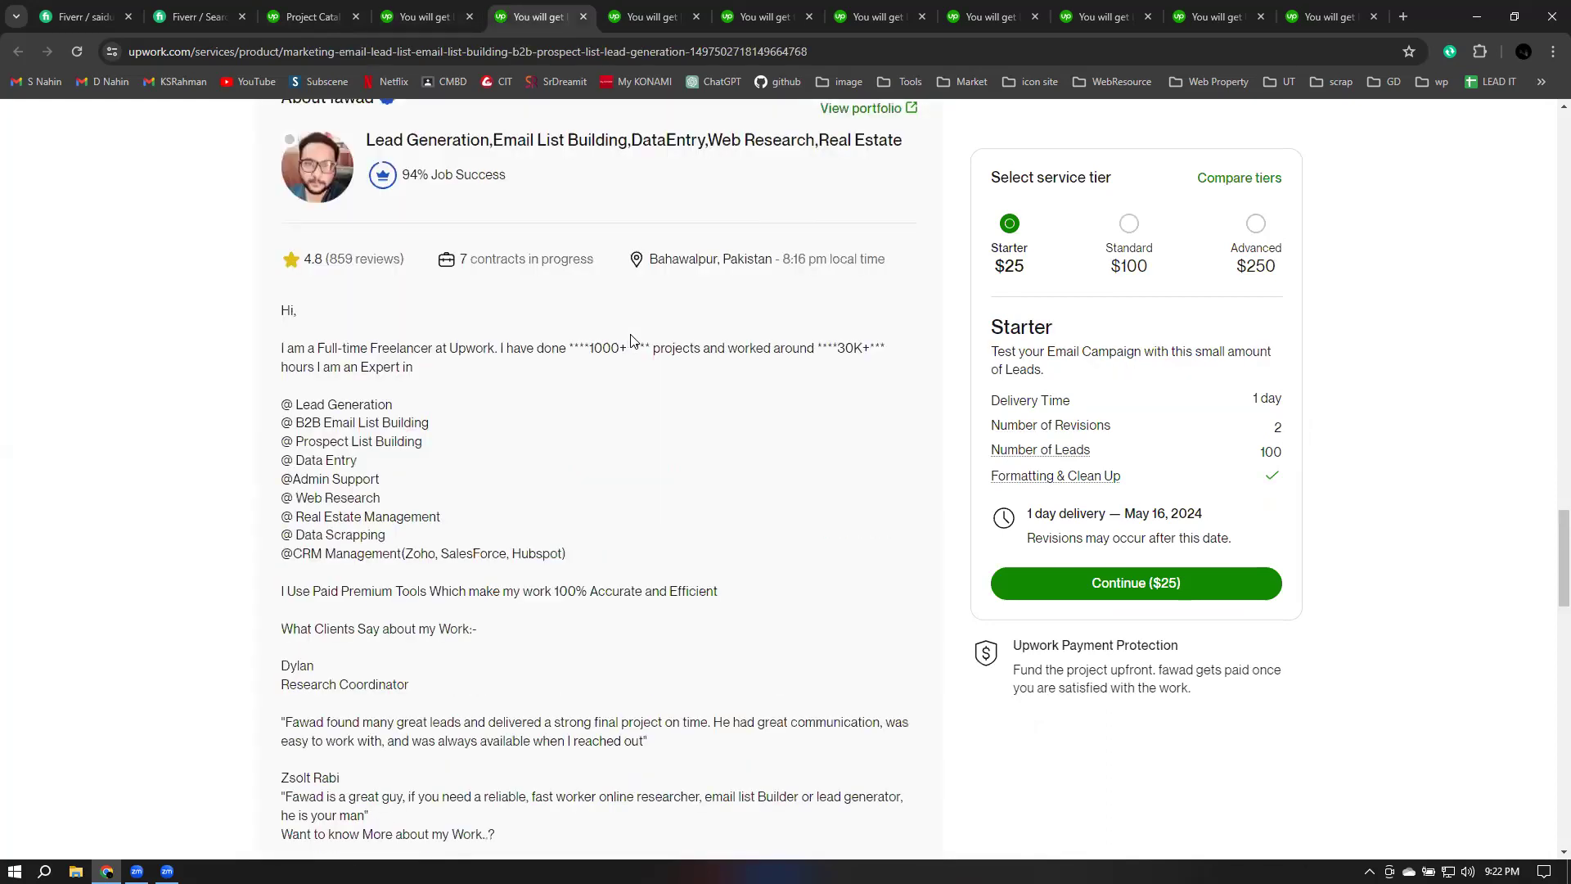
scroll(630, 340, "down", 10)
scroll(631, 341, "down", 5)
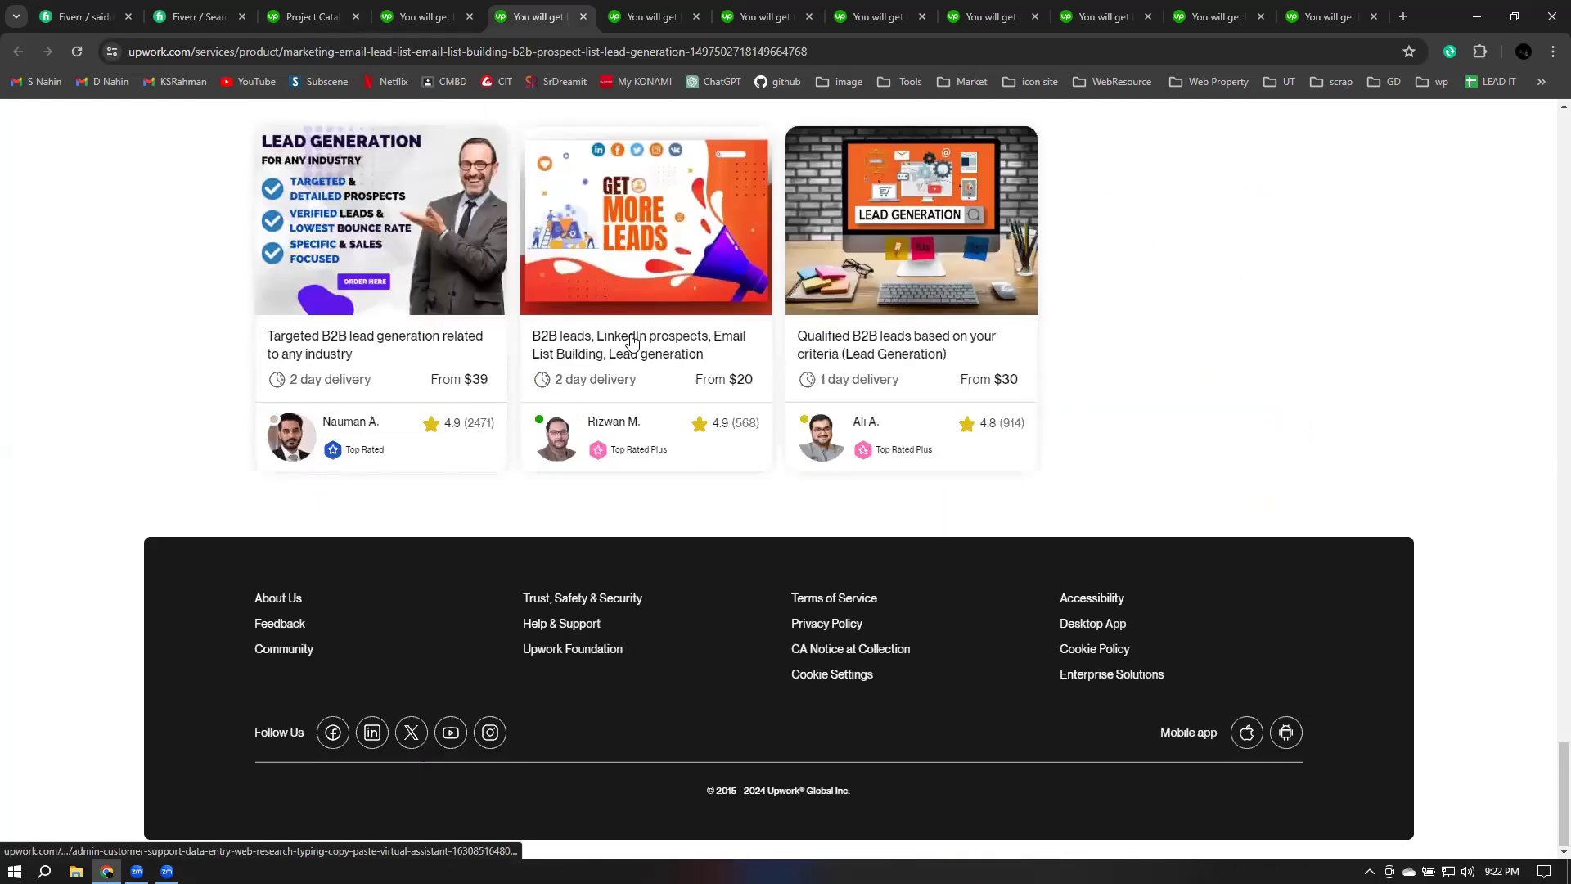
scroll(631, 340, "up", 12)
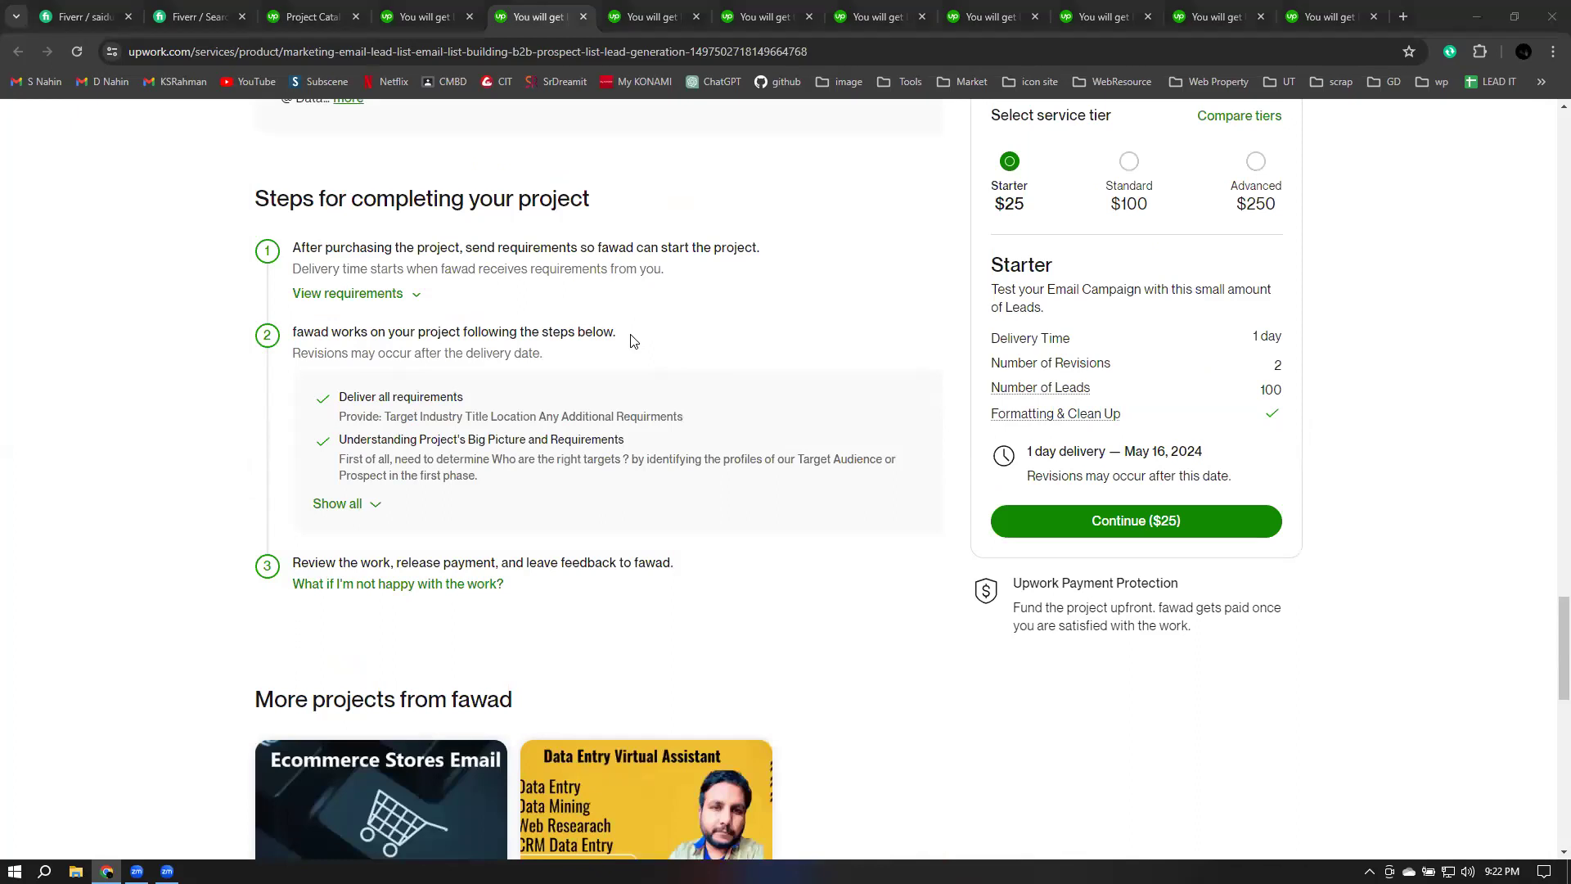
Step: Return to the project form and add the search tags "b2b lead generation" and "linkedin lead generation"
left_click(323, 15)
left_click(472, 448)
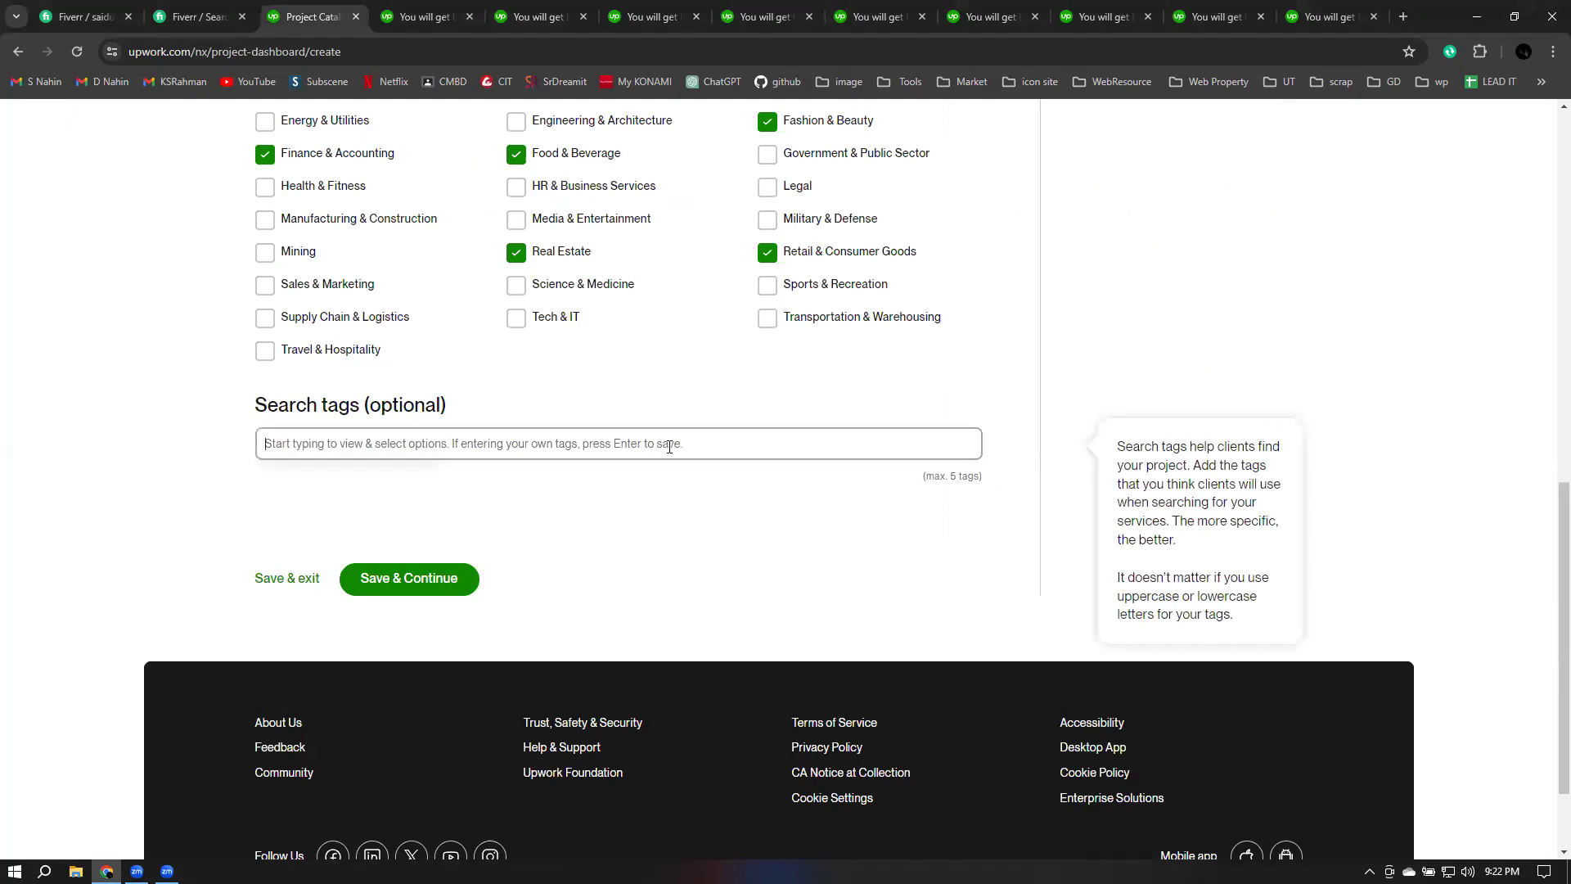
type("b2b")
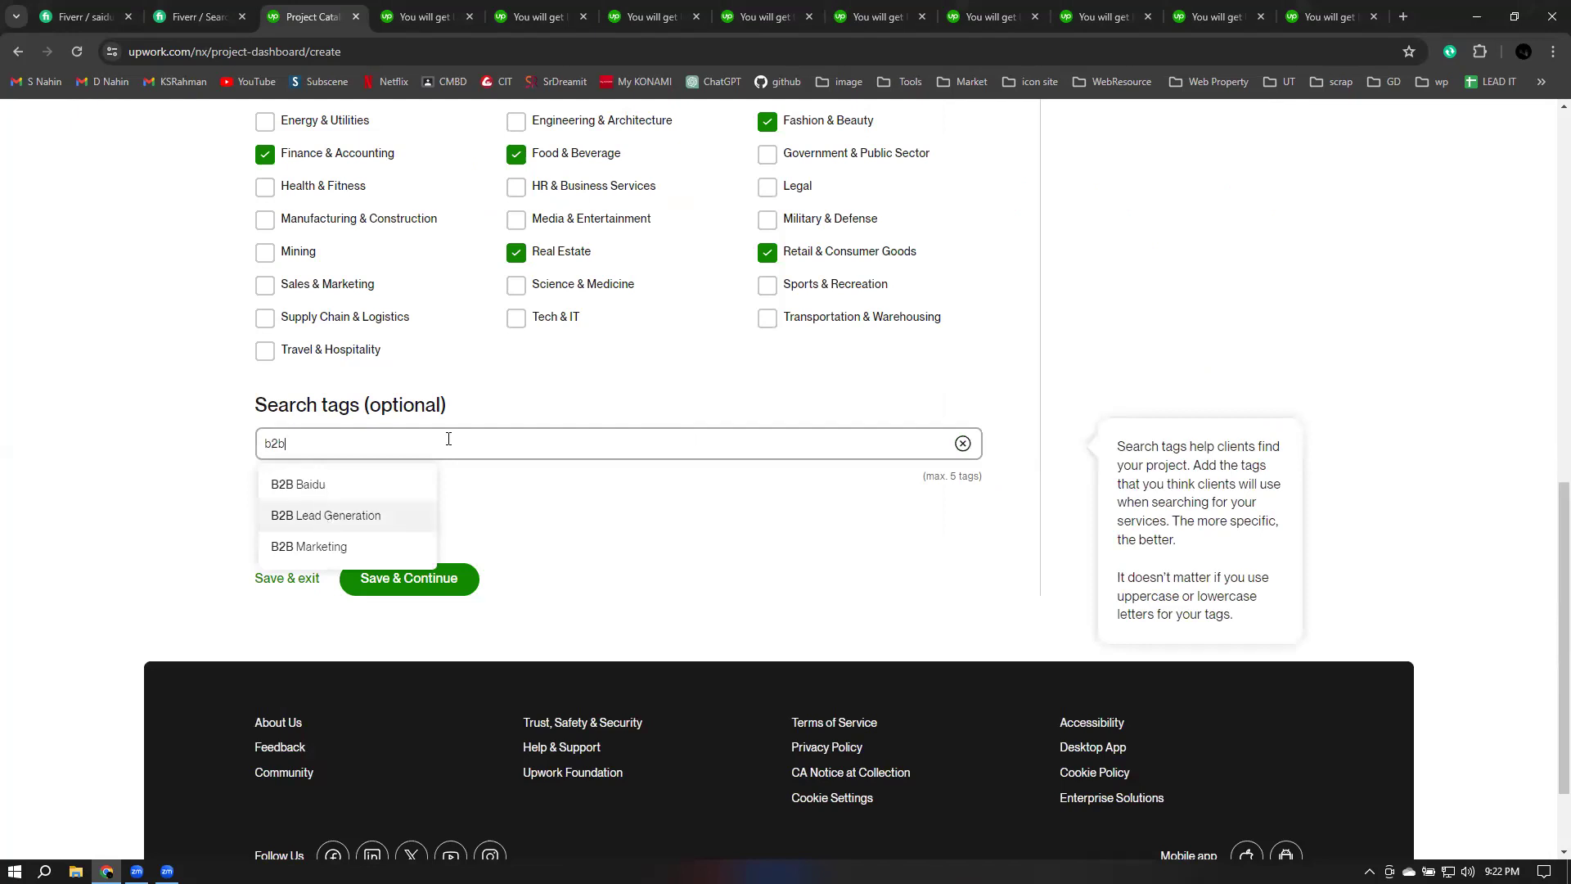
key("Return")
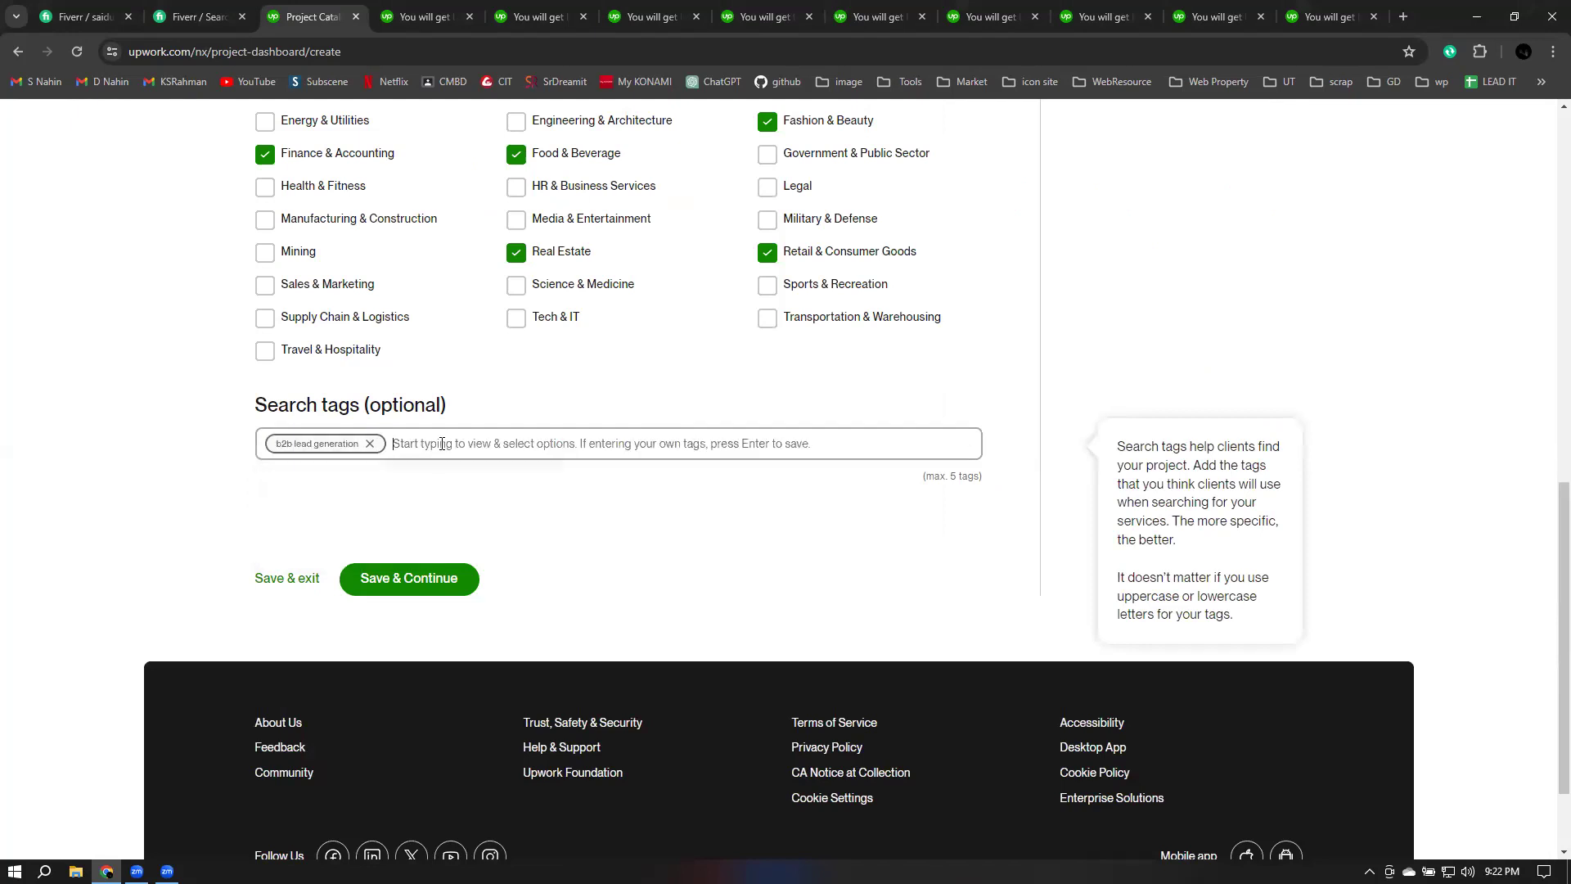
type("linkedin")
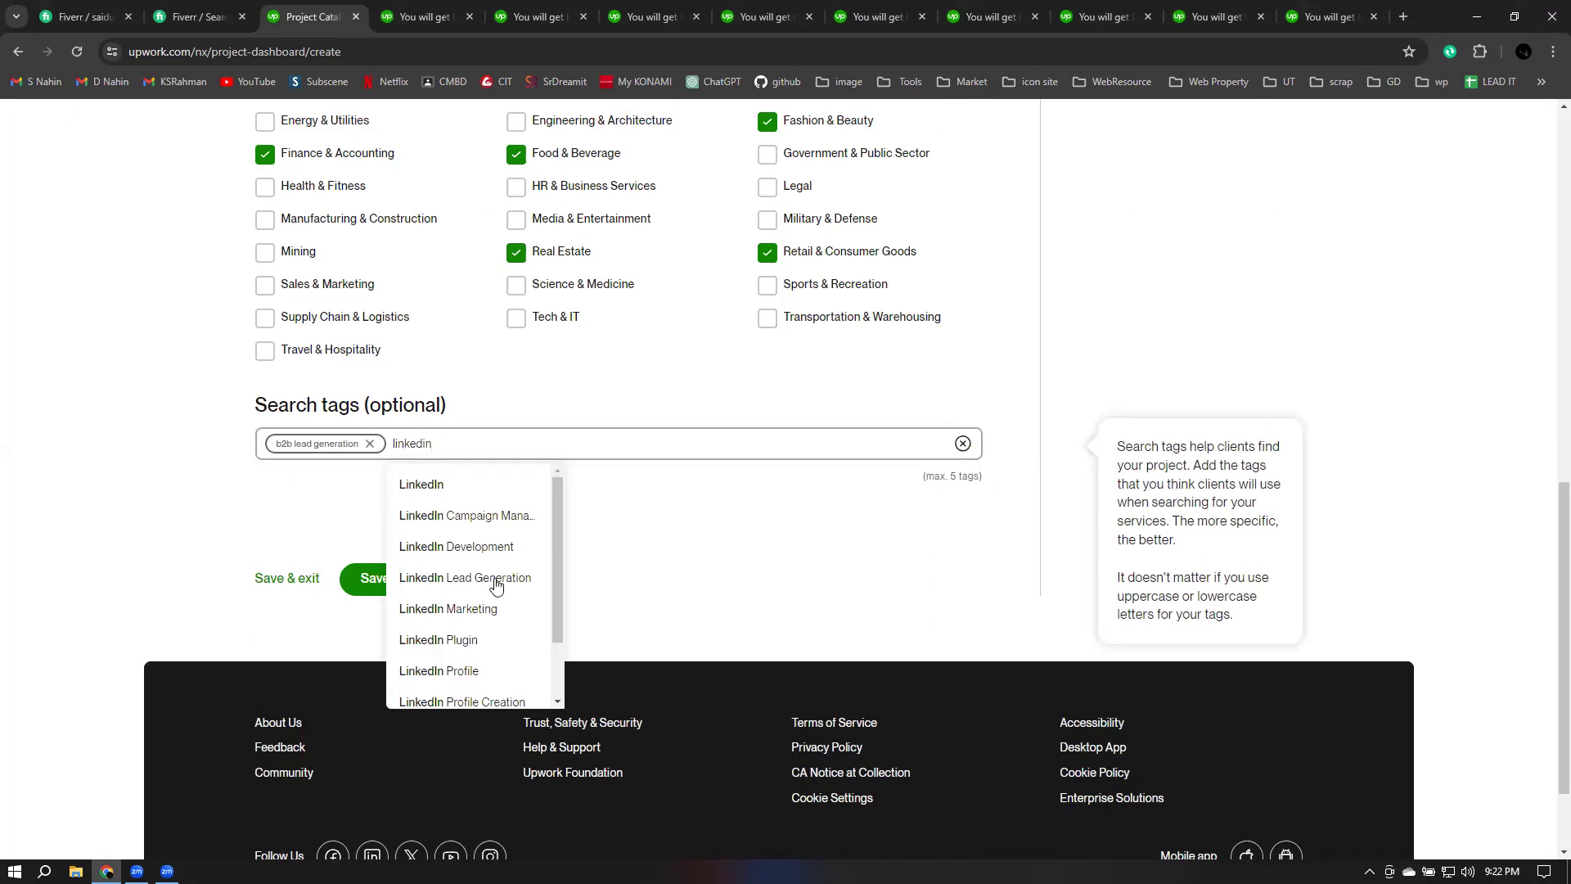
key("Return")
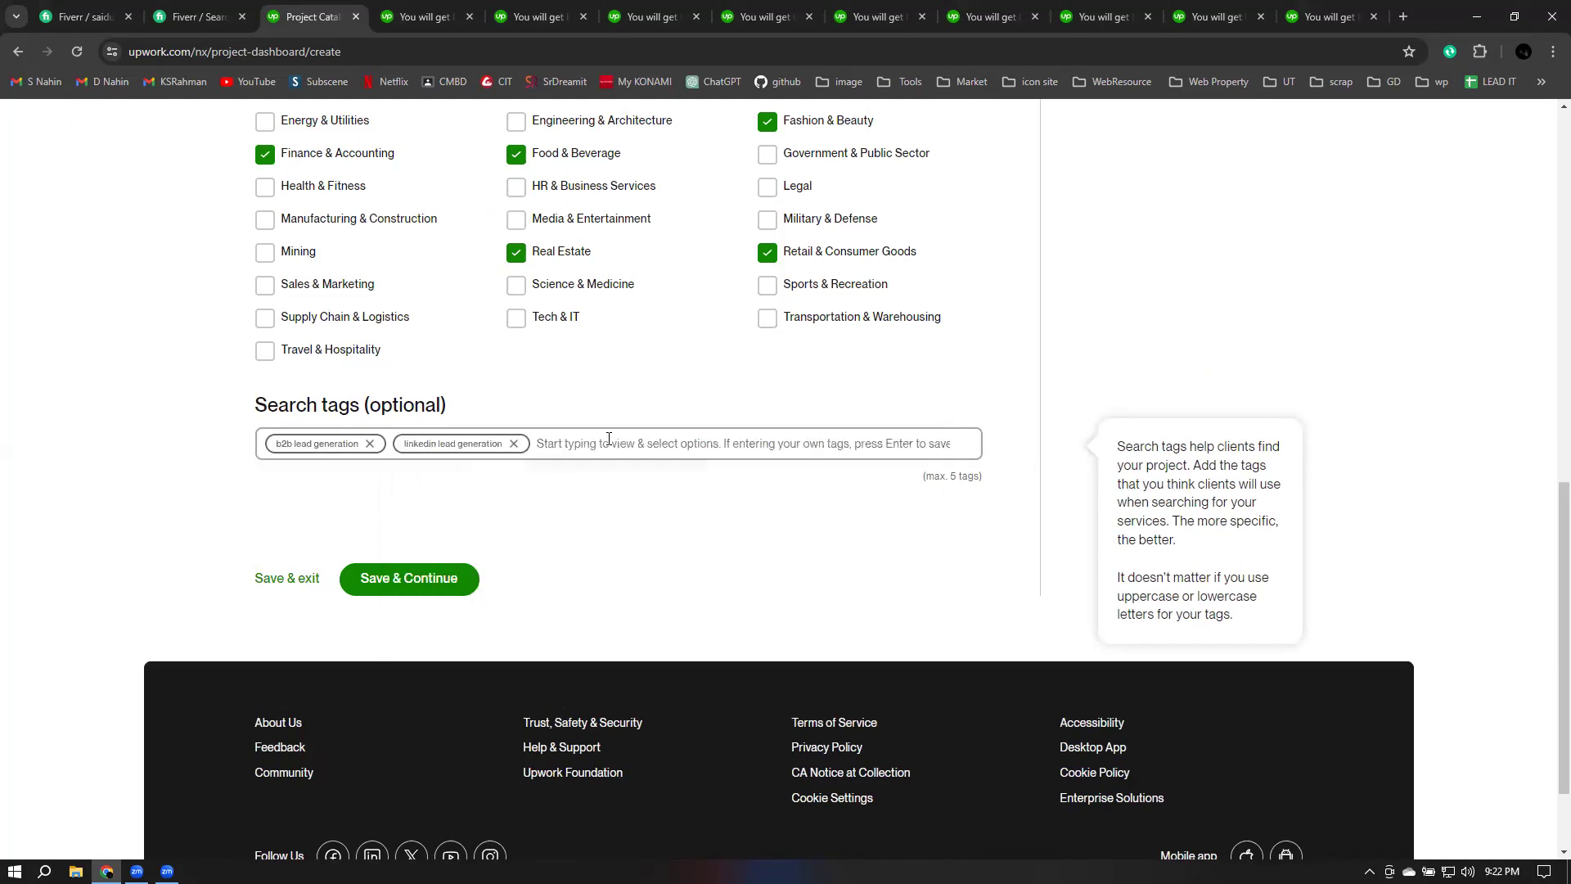
Step: Add the search tag "email list" to the project from the suggested tags
type("emai")
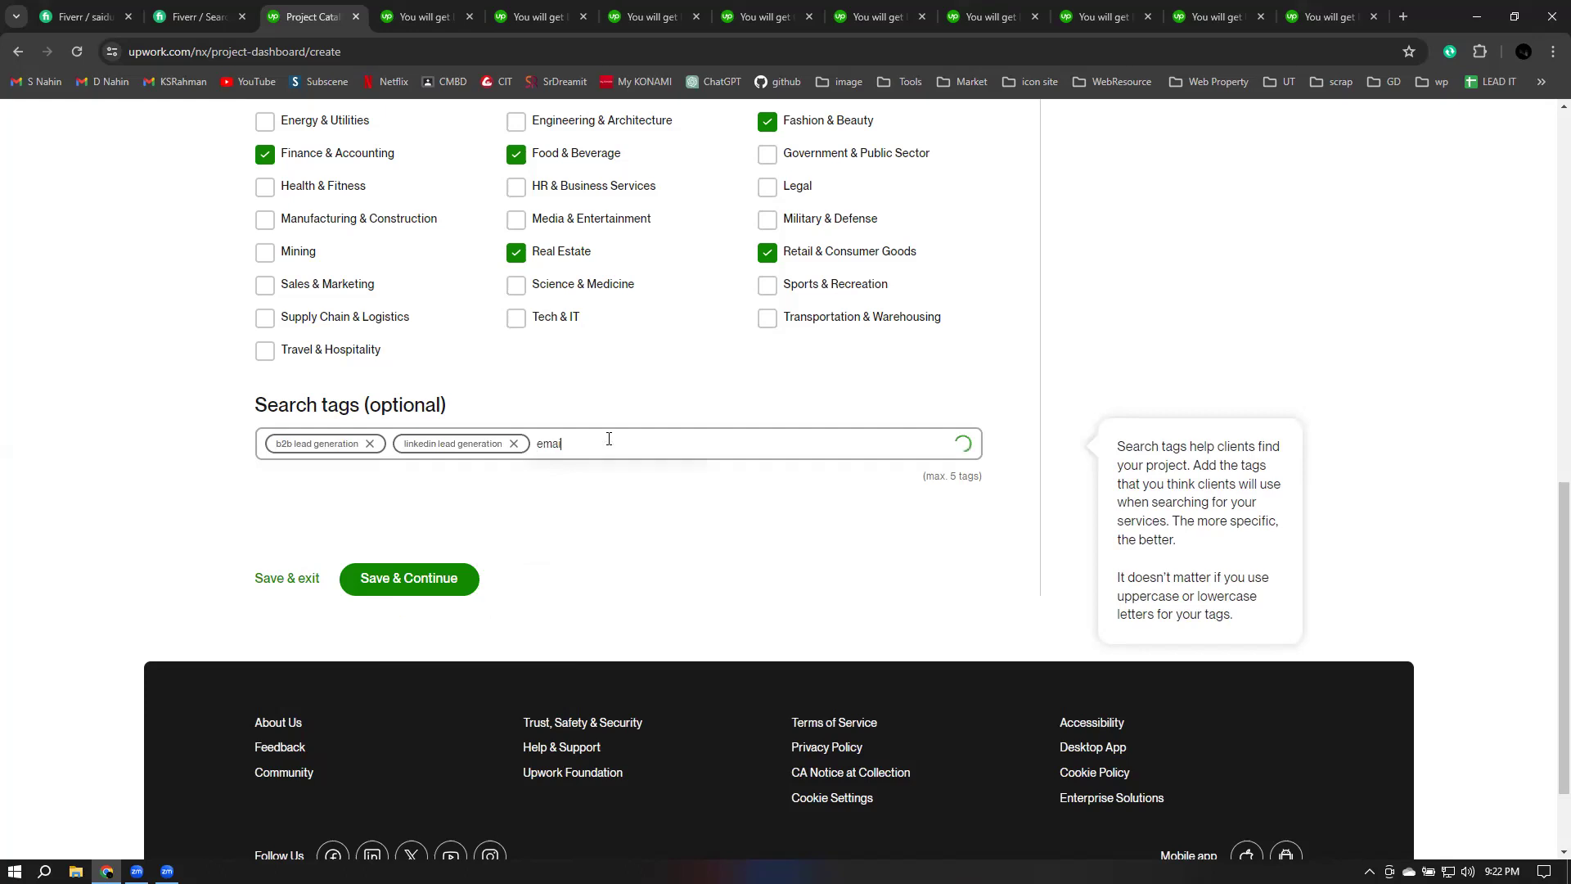
type("l")
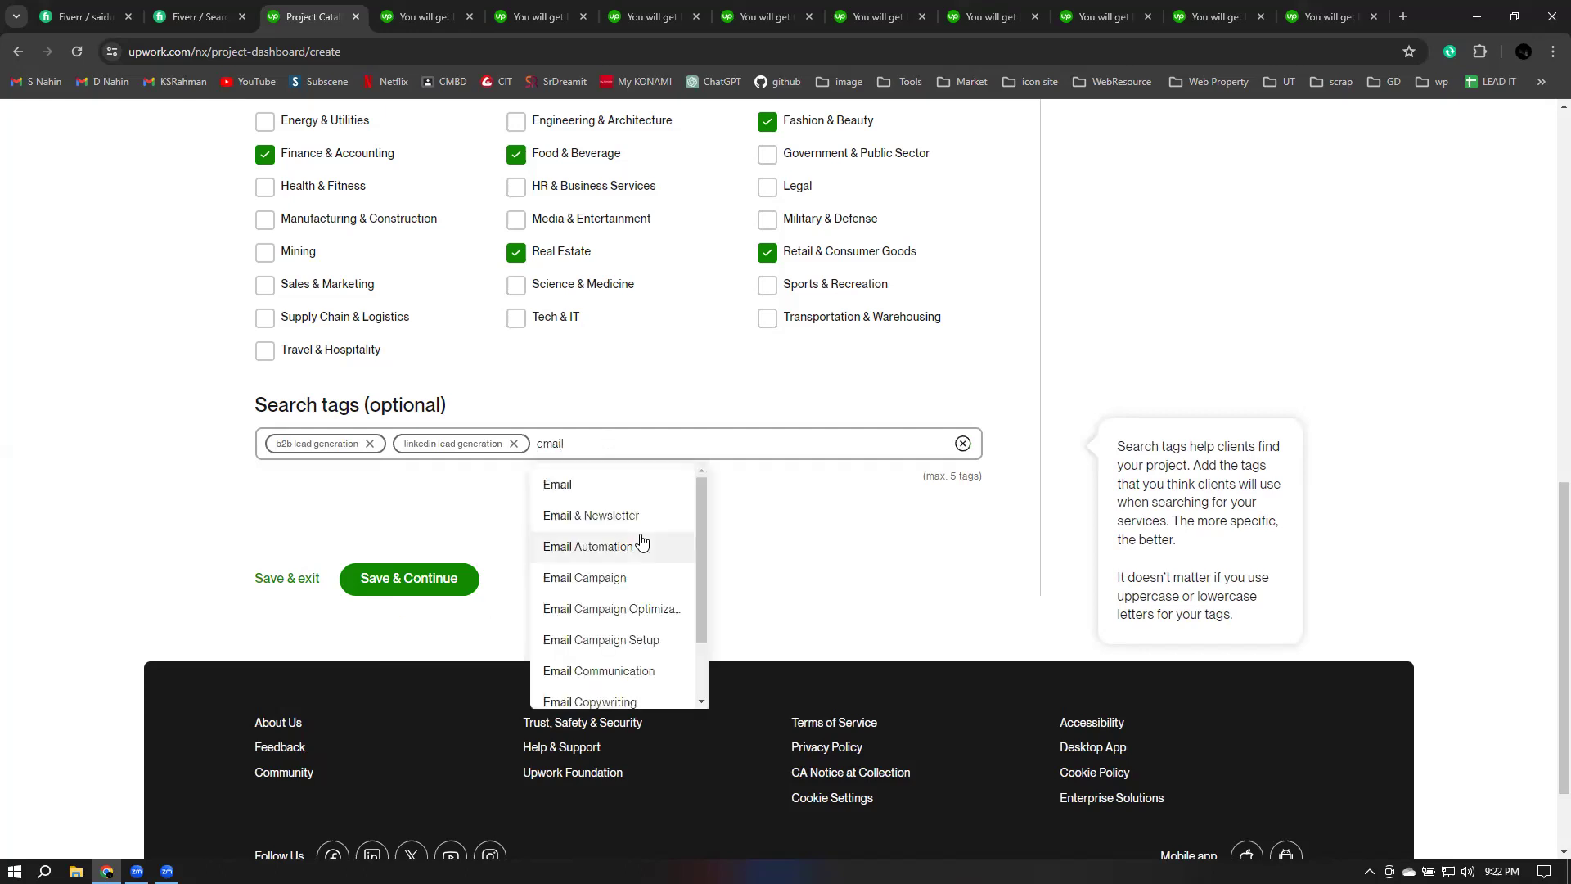
scroll(647, 536, "down", 2)
scroll(652, 530, "up", 2)
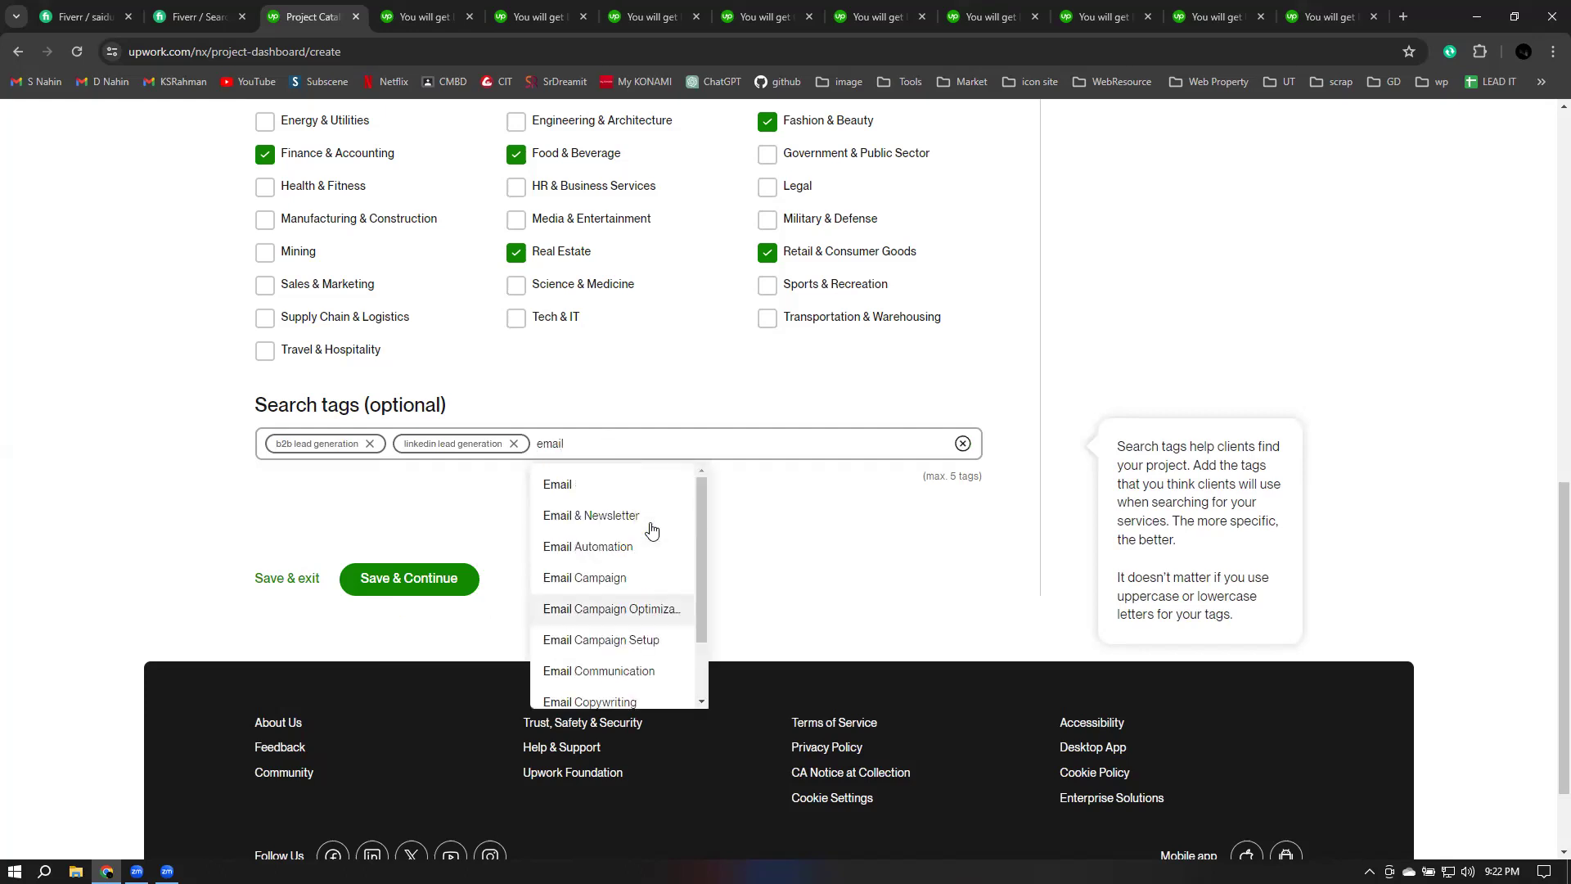
type("li")
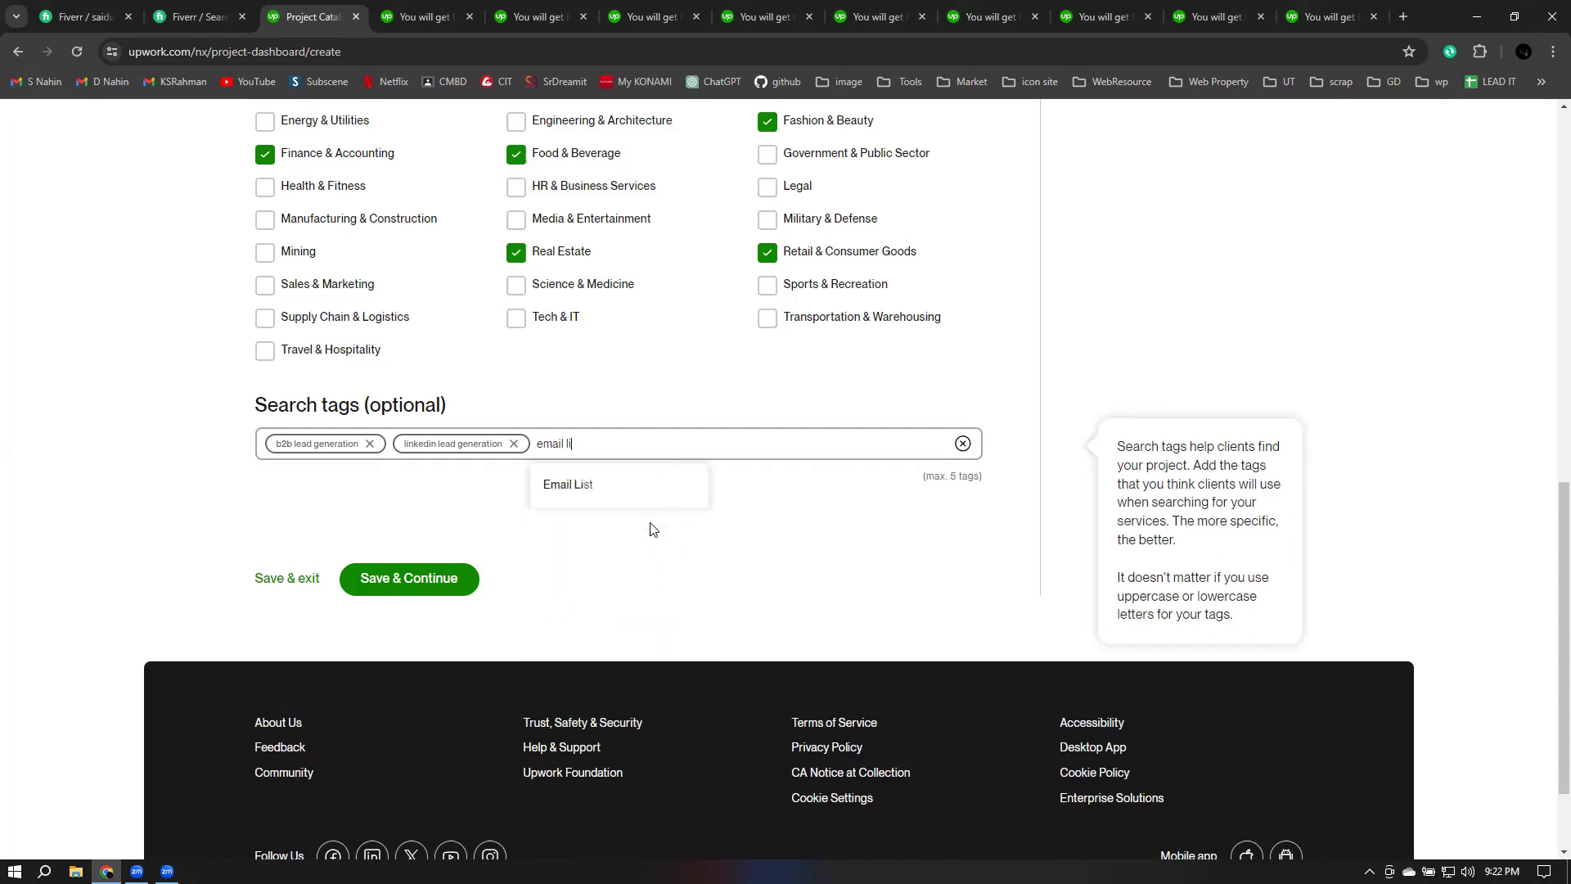
left_click(610, 486)
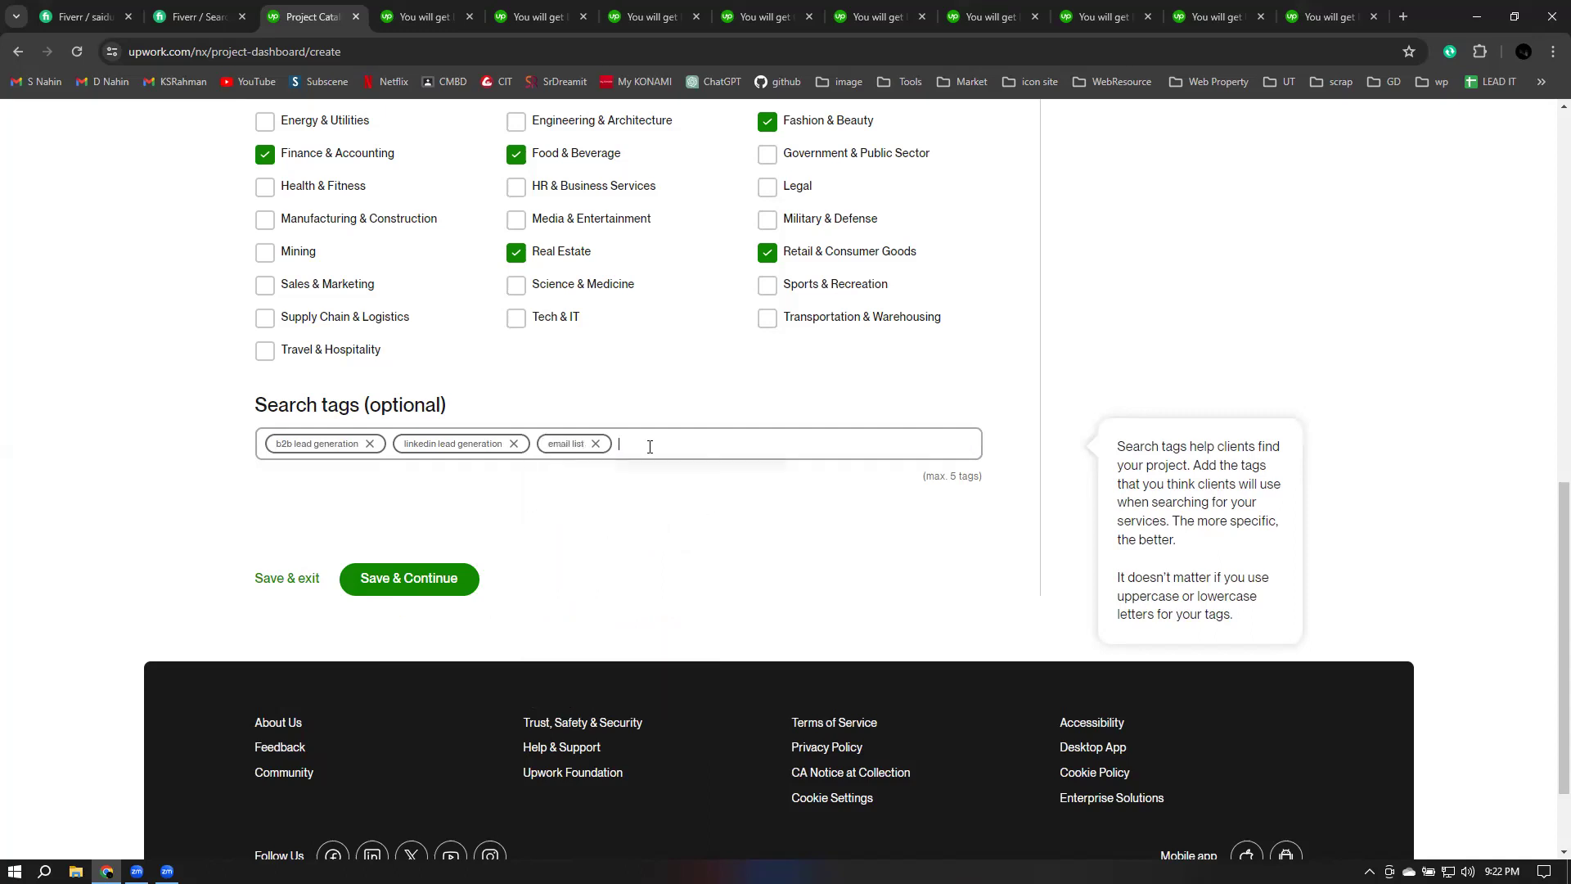
Step: Add the search tags "prospect list" and "business leads" to complete the project's set of tags
type("pros")
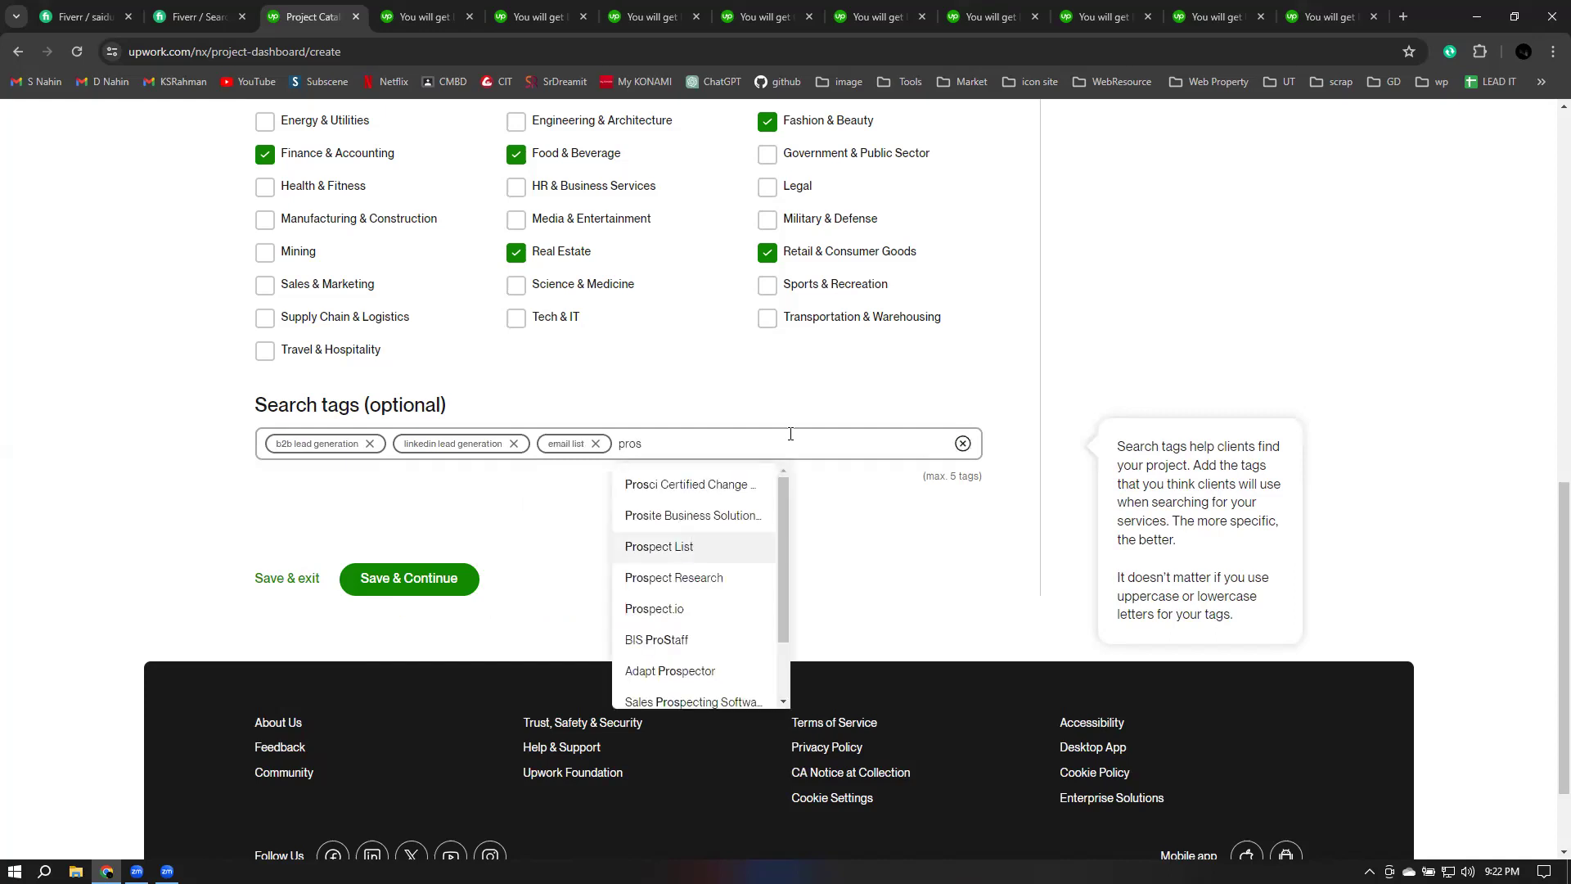
key("Return")
type("busi")
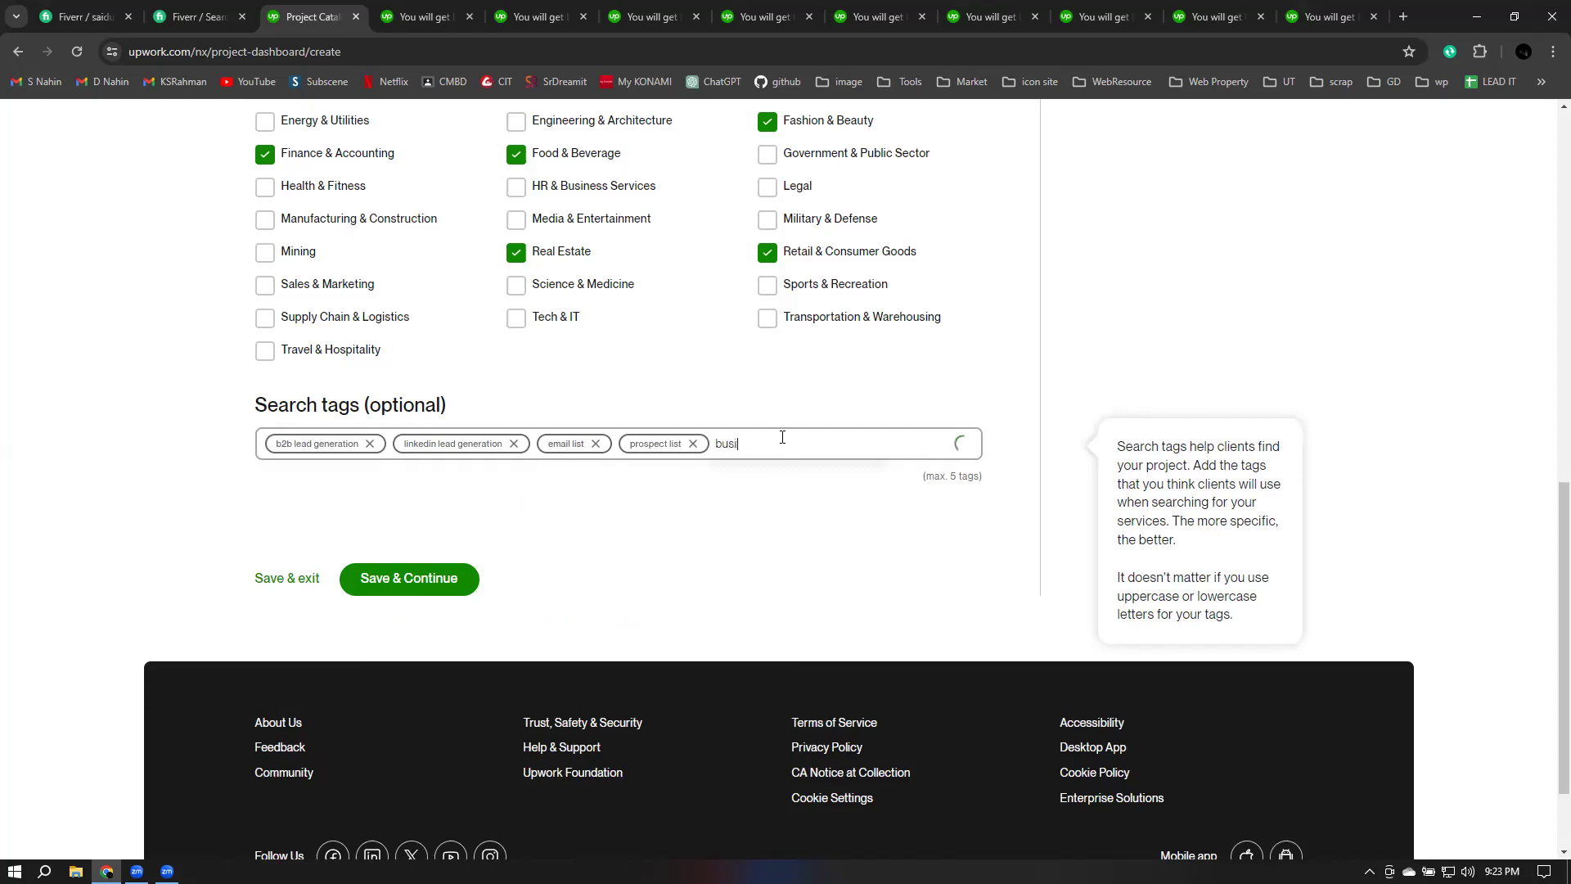
type("nes")
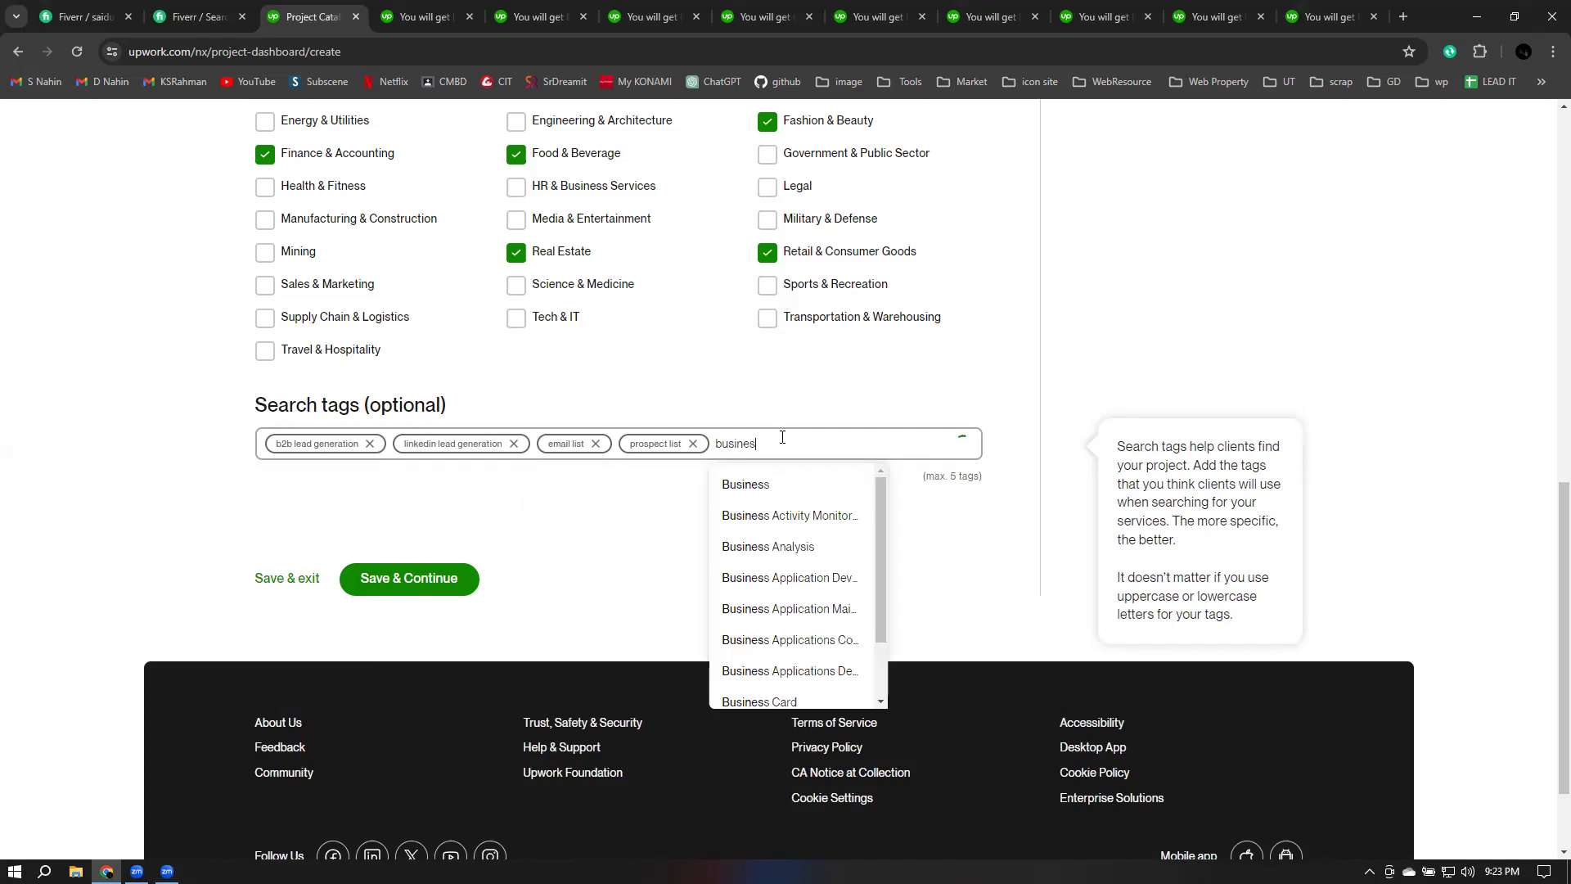
type("s l")
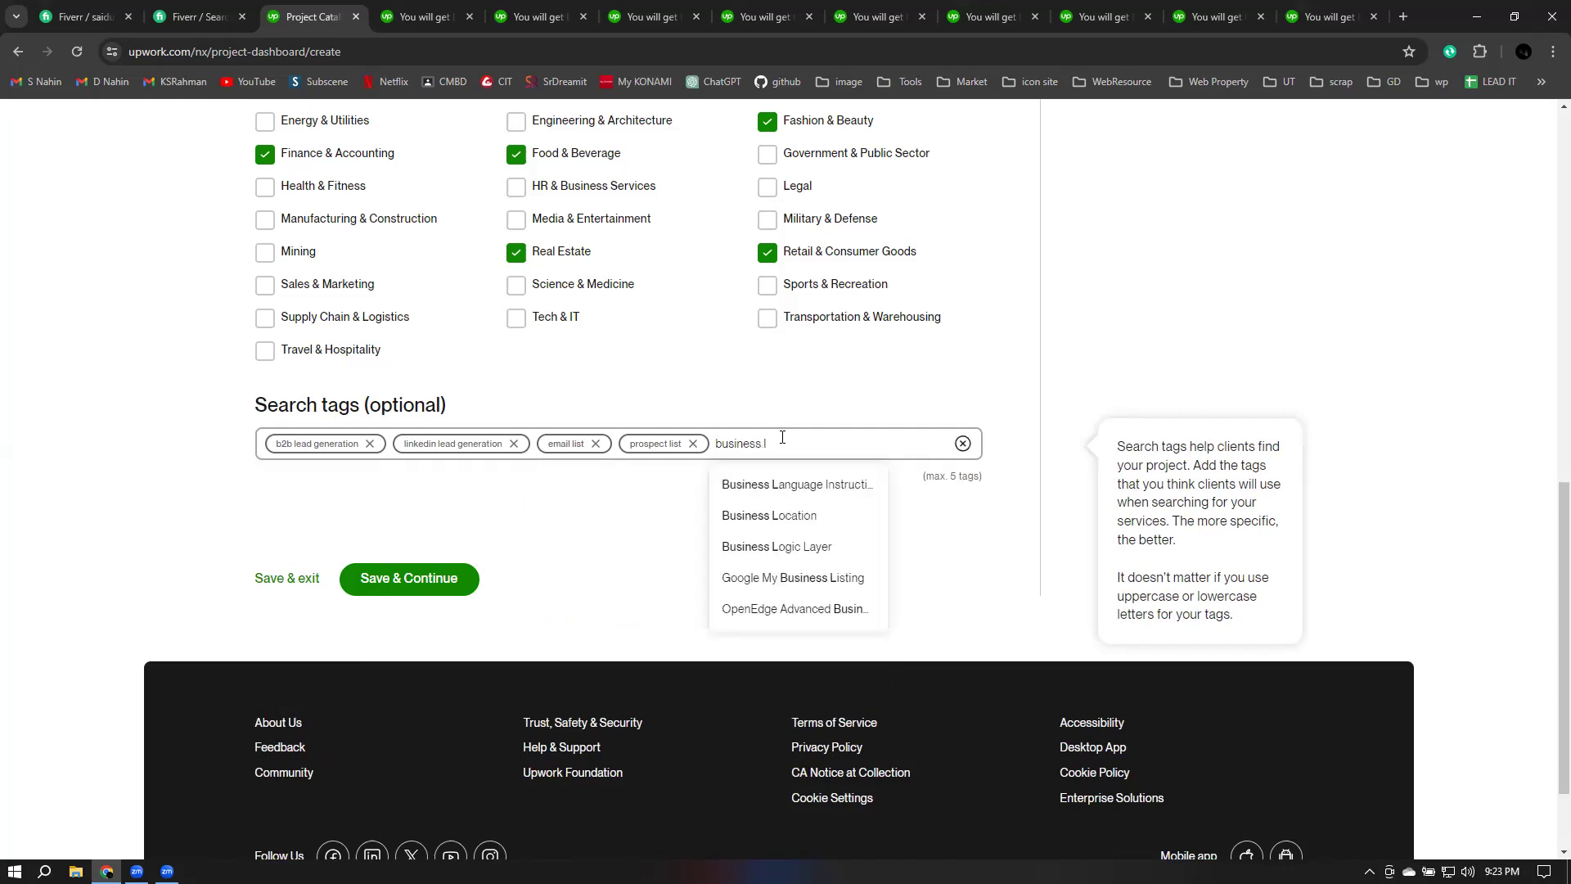
type("eads")
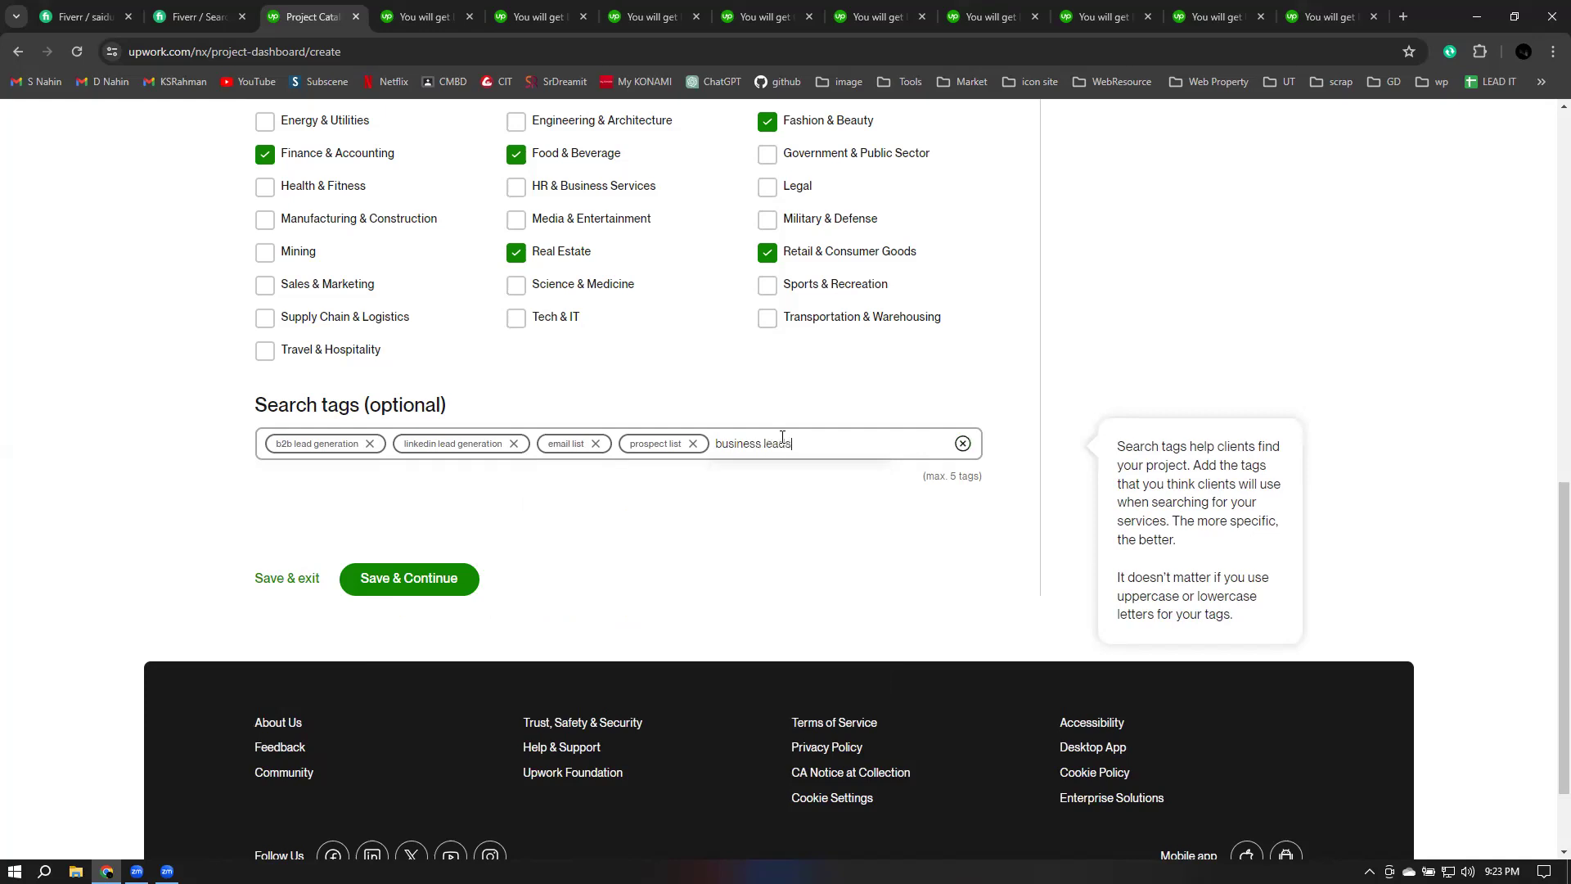
key("Return")
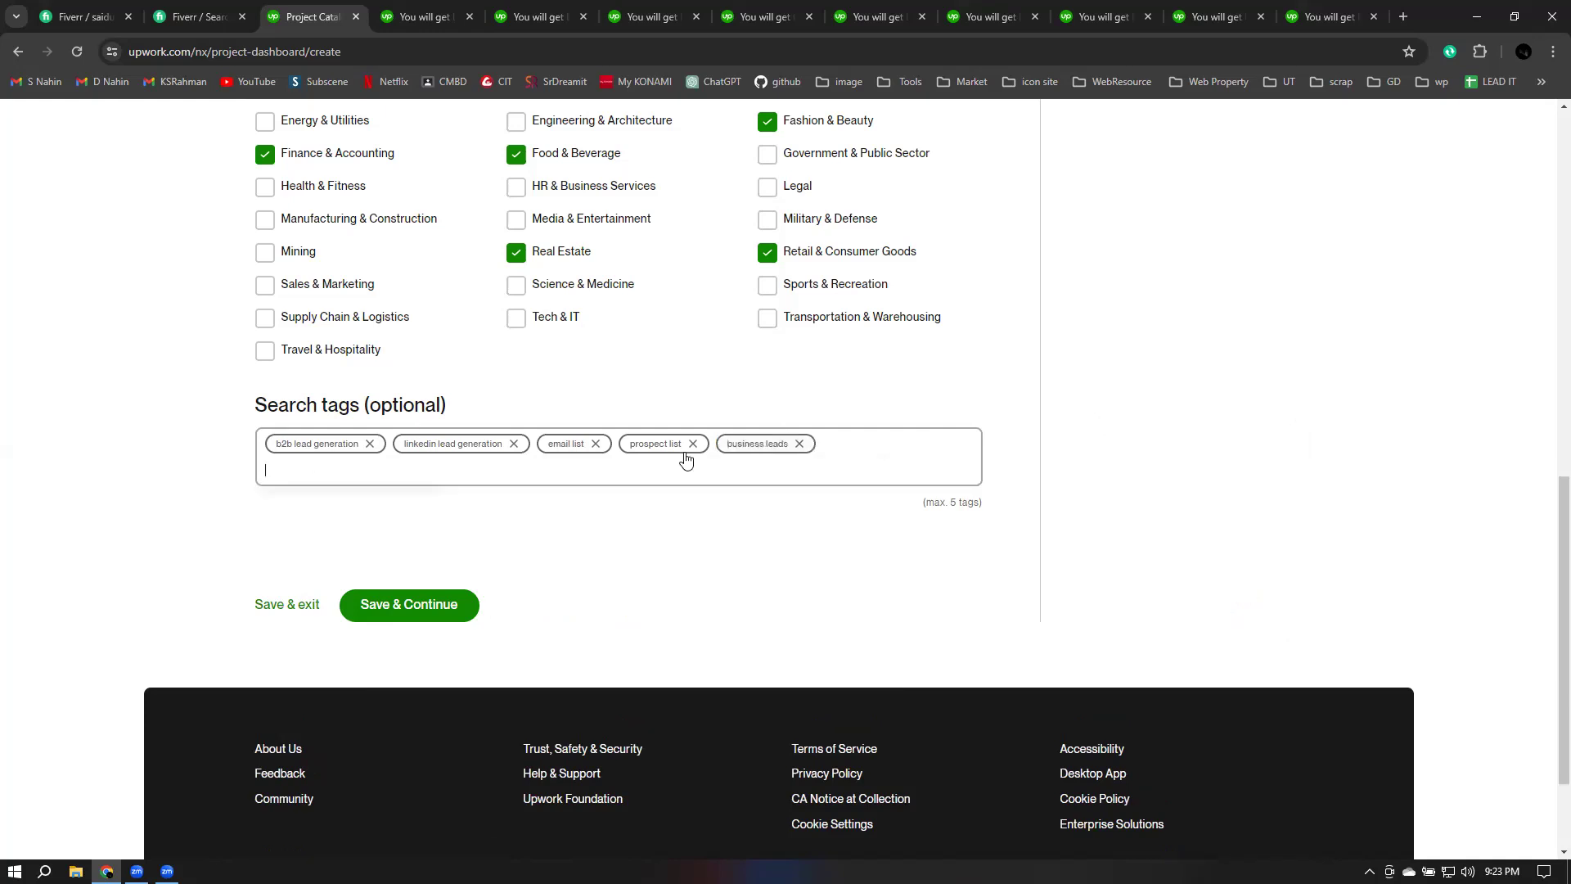
Step: Save the project overview with its search tags and continue to the pricing stage
left_click_drag(982, 509, 769, 515)
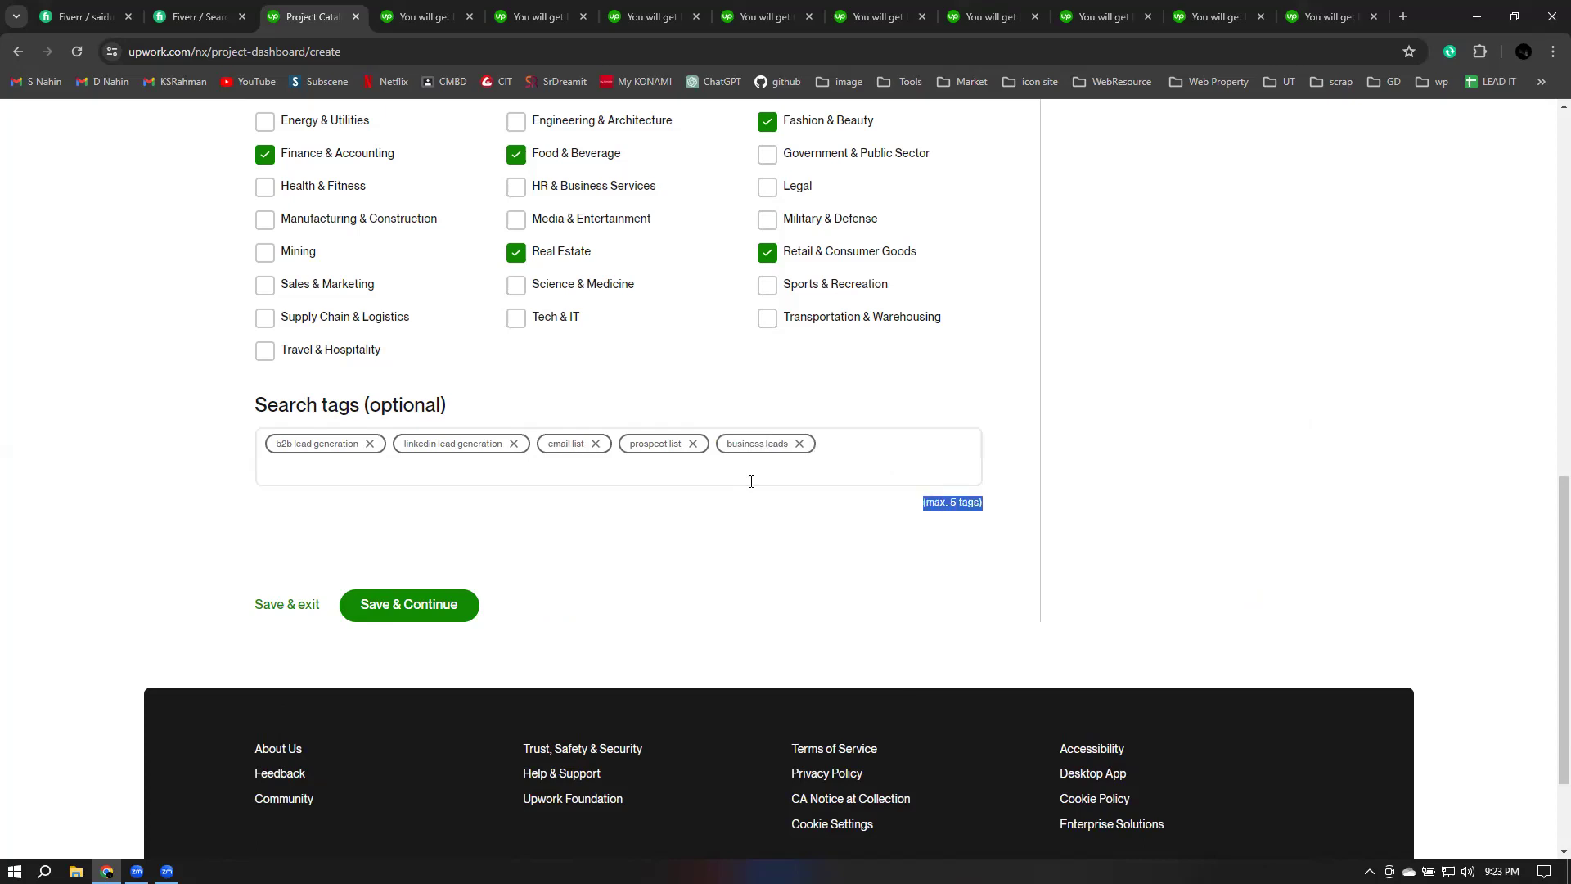
left_click(747, 480)
left_click(404, 604)
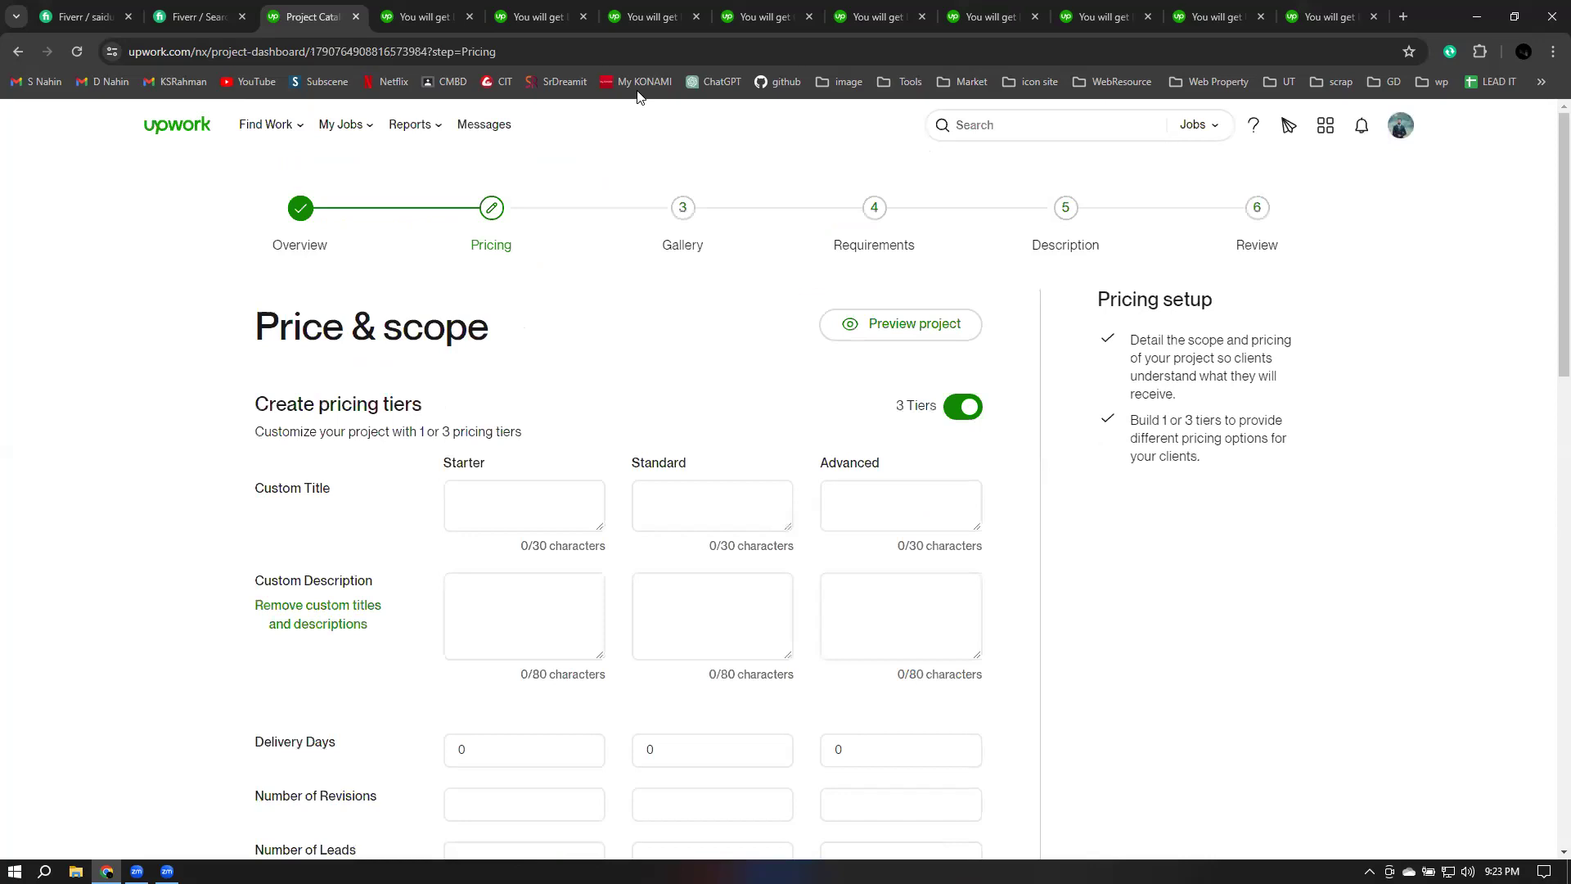
Step: Look at the Starter tier's title and description in the first and second competitor listings as pricing reference
left_click(430, 16)
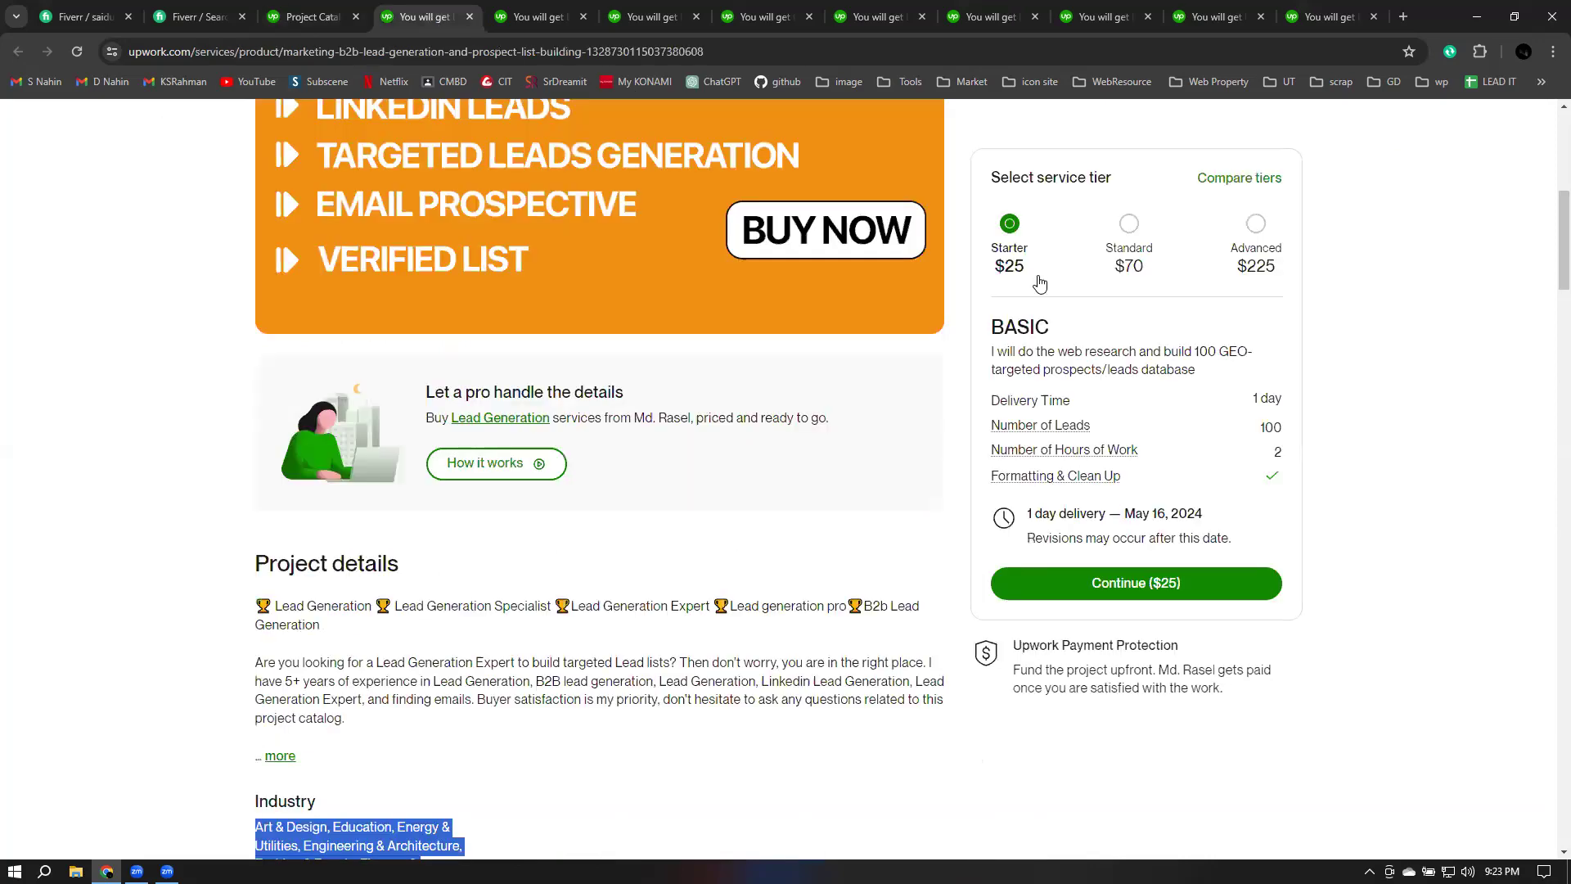
left_click(997, 329)
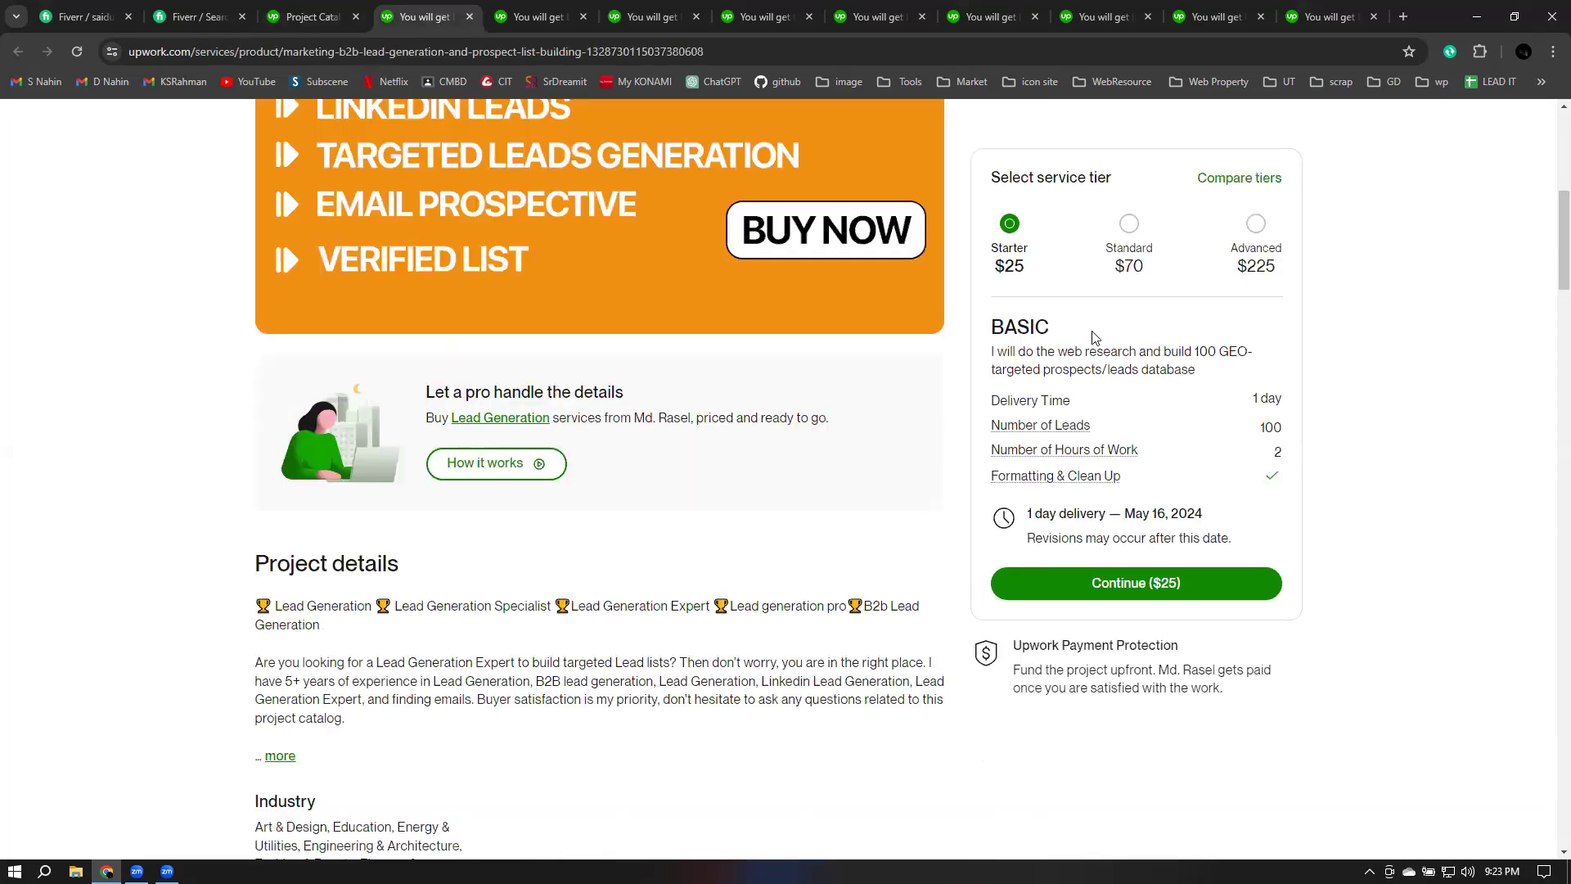
double_click(1000, 330)
left_click_drag(993, 352, 1199, 377)
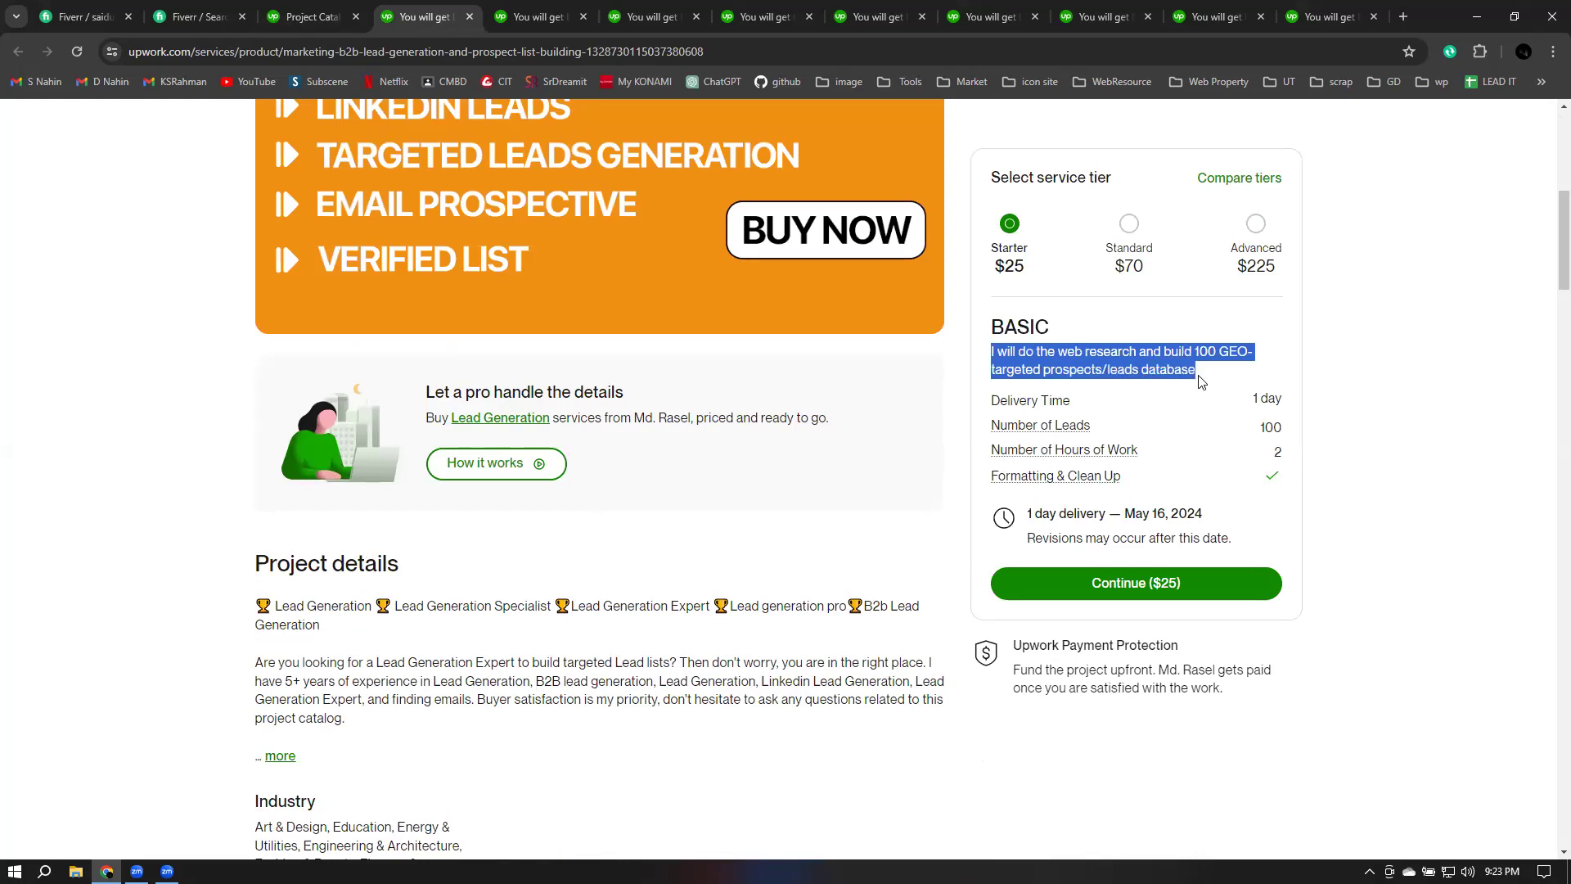
key("ctrl+Tab")
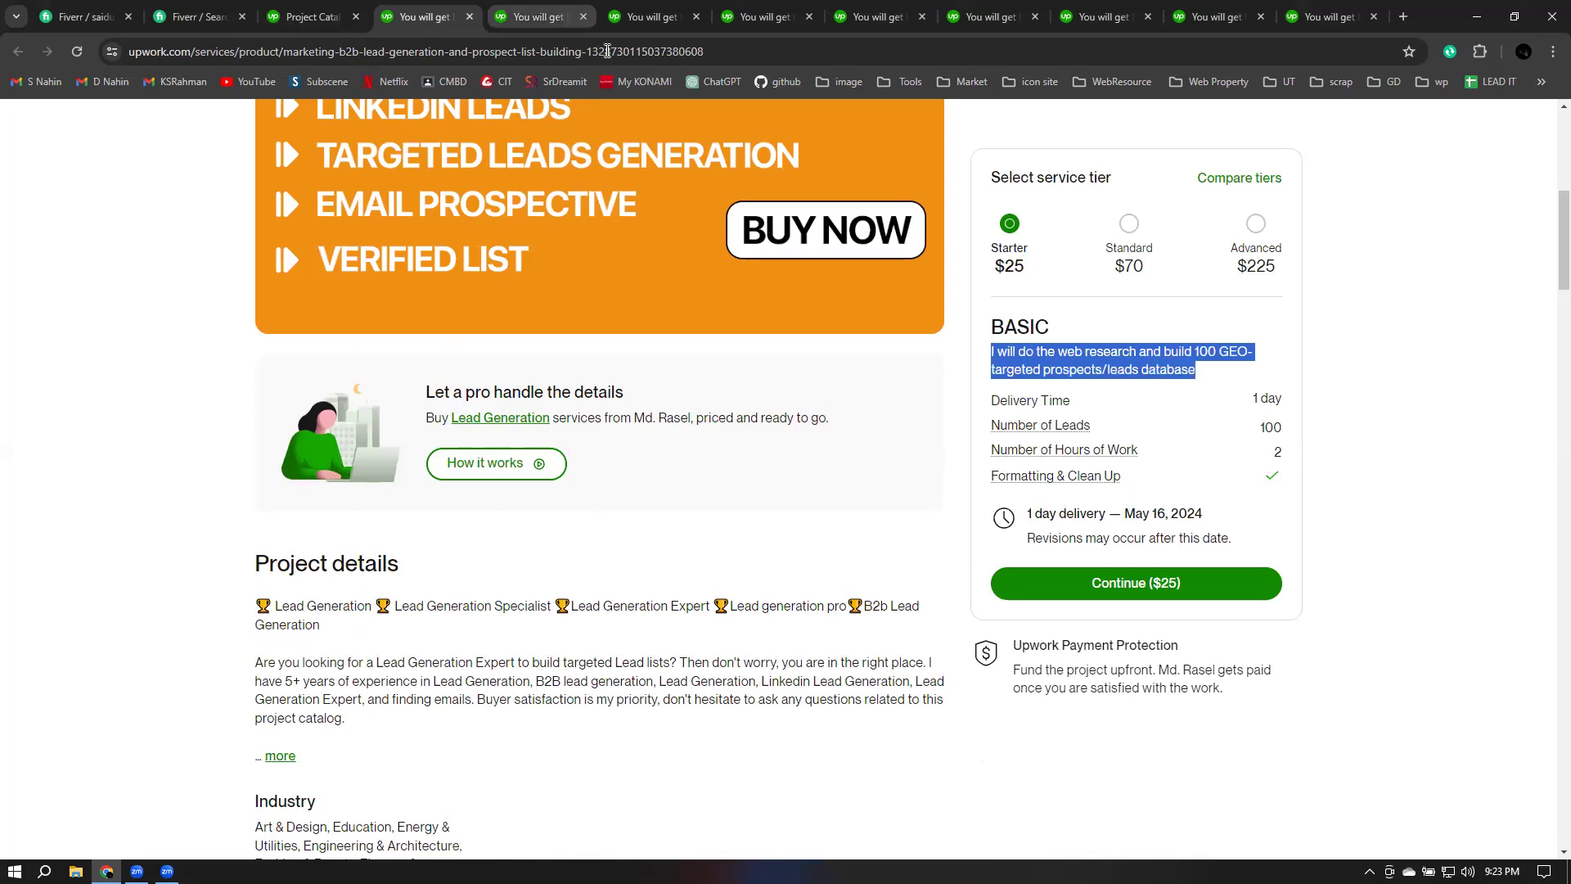
left_click_drag(985, 262, 1056, 303)
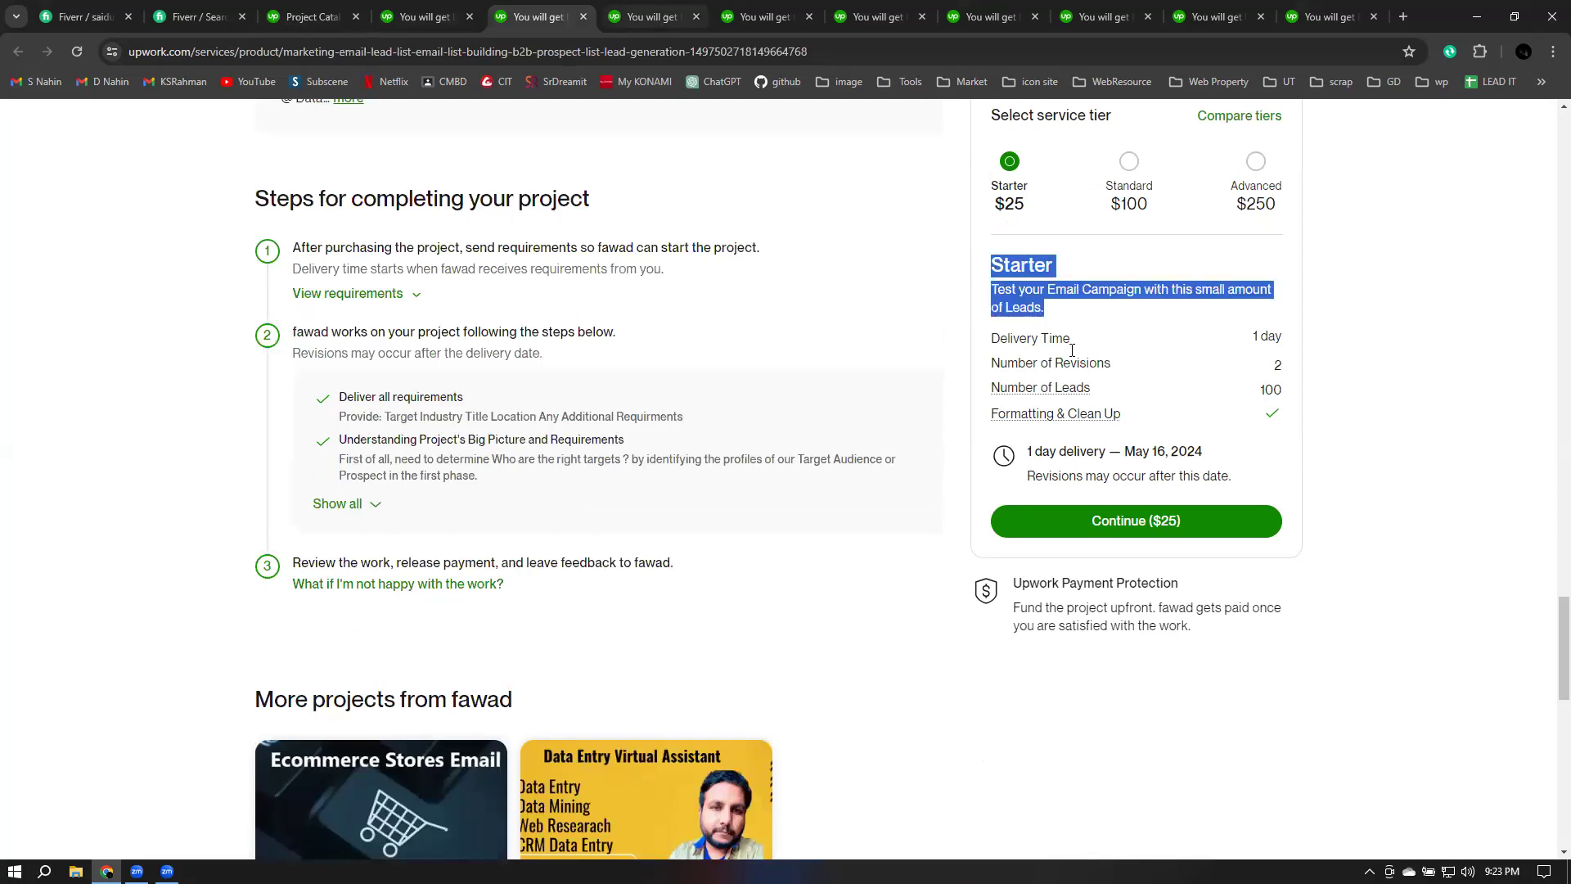
Step: Compare how the third through sixth competitor listings title and describe their Starter tiers
left_click(655, 20)
left_click_drag(988, 327, 1262, 330)
left_click_drag(990, 352, 1198, 370)
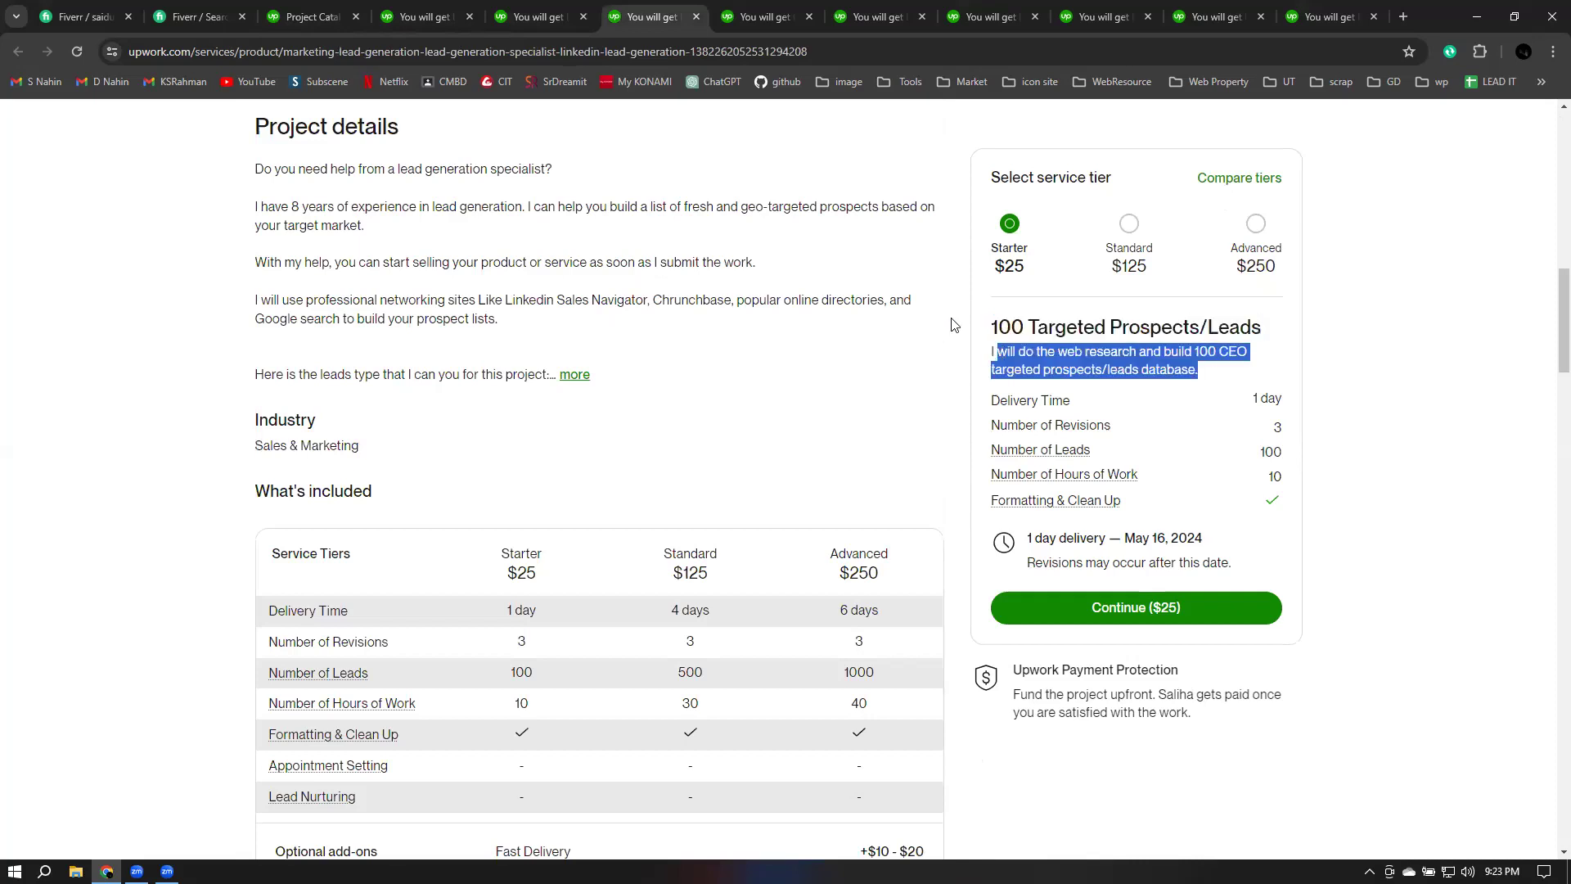
left_click(773, 16)
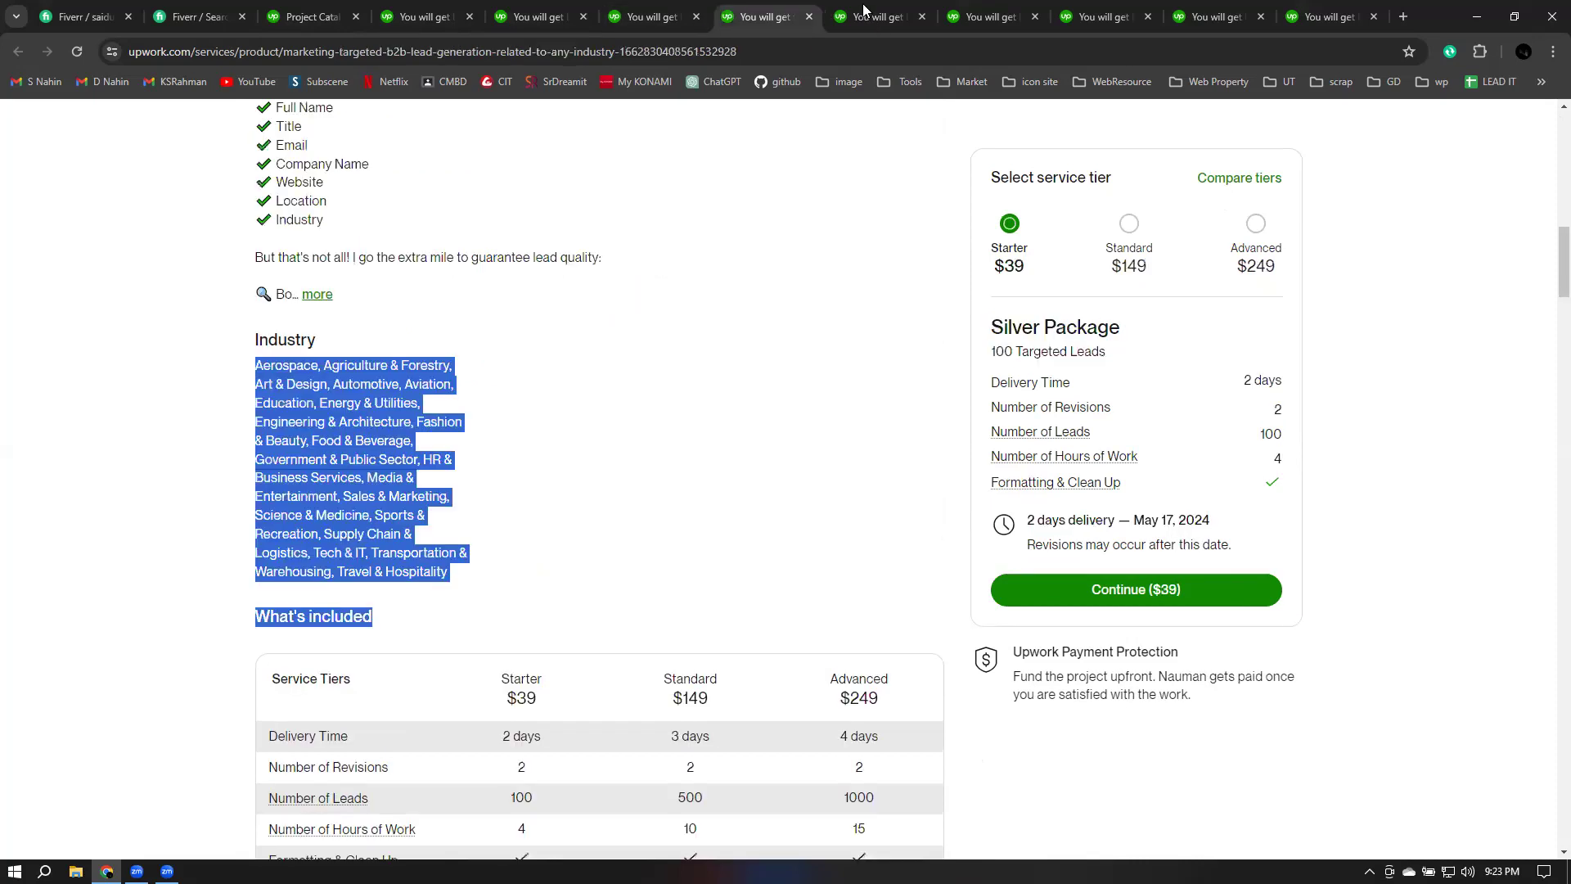
left_click(869, 18)
left_click(995, 10)
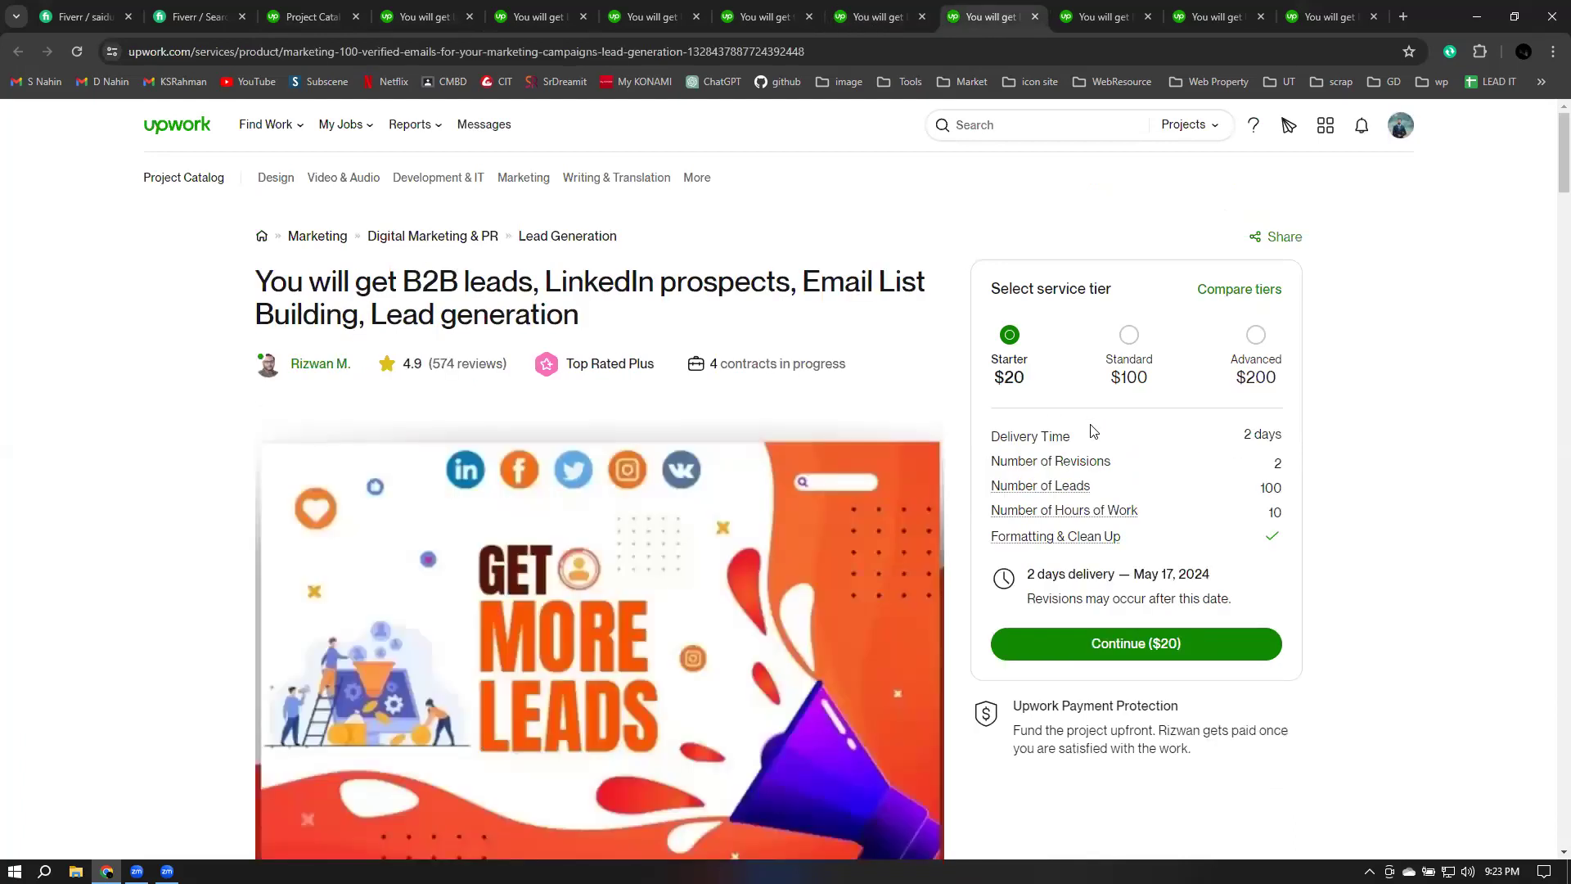
Step: Return to the project's pricing form, remove the custom titles and descriptions from the tiers and add them back
left_click(298, 11)
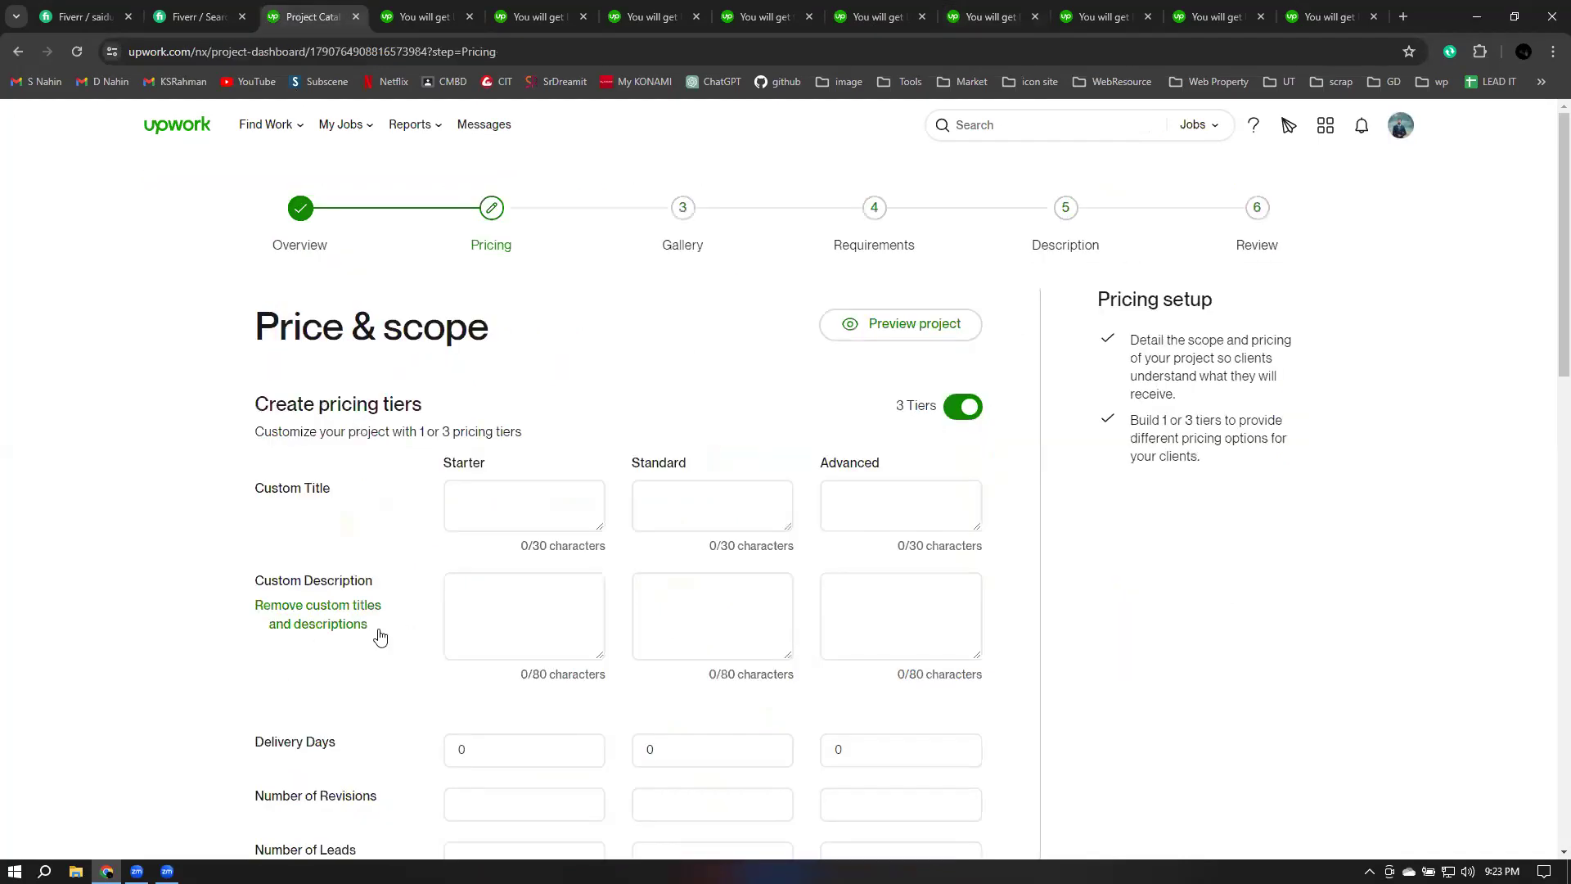
left_click(313, 622)
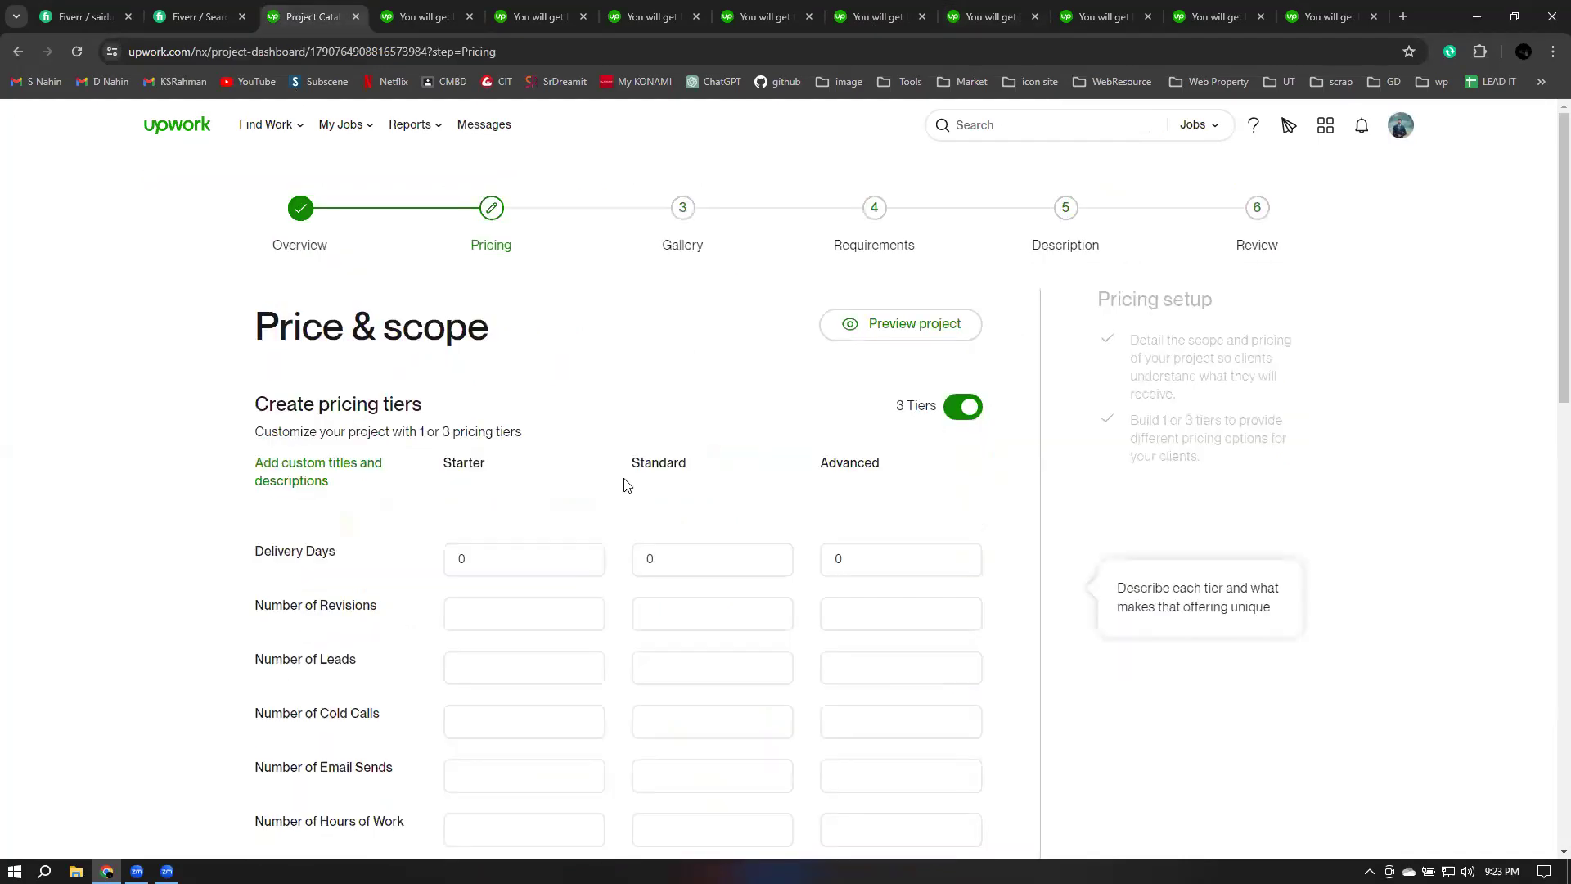
left_click(292, 478)
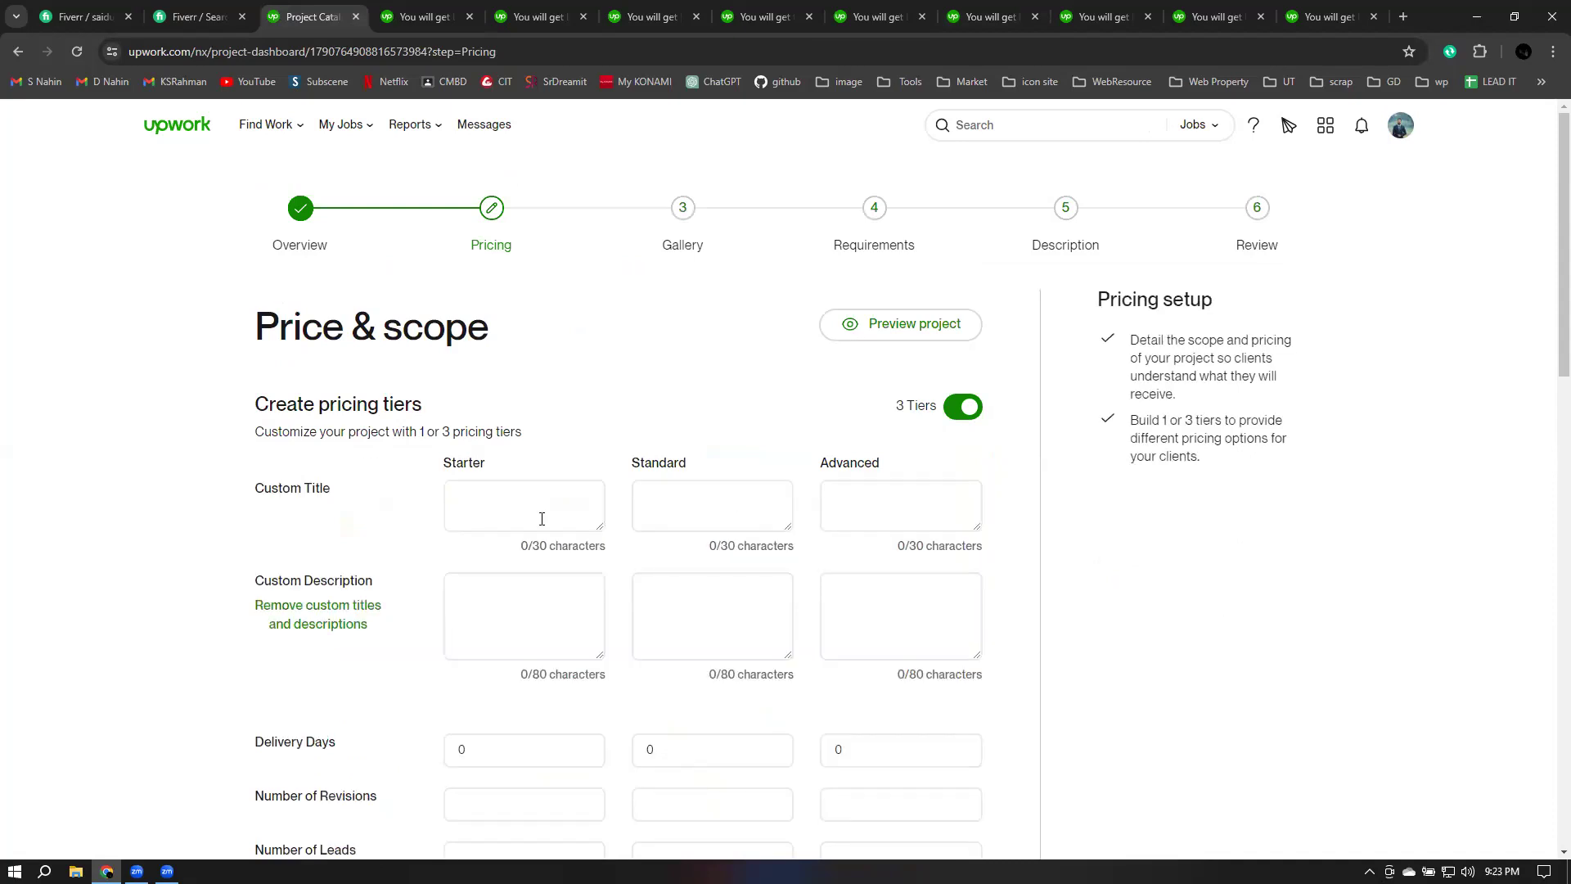
Step: Set the custom tier titles to Silver for Starter, Gold for Standard and Diamond for Advanced
left_click(524, 514)
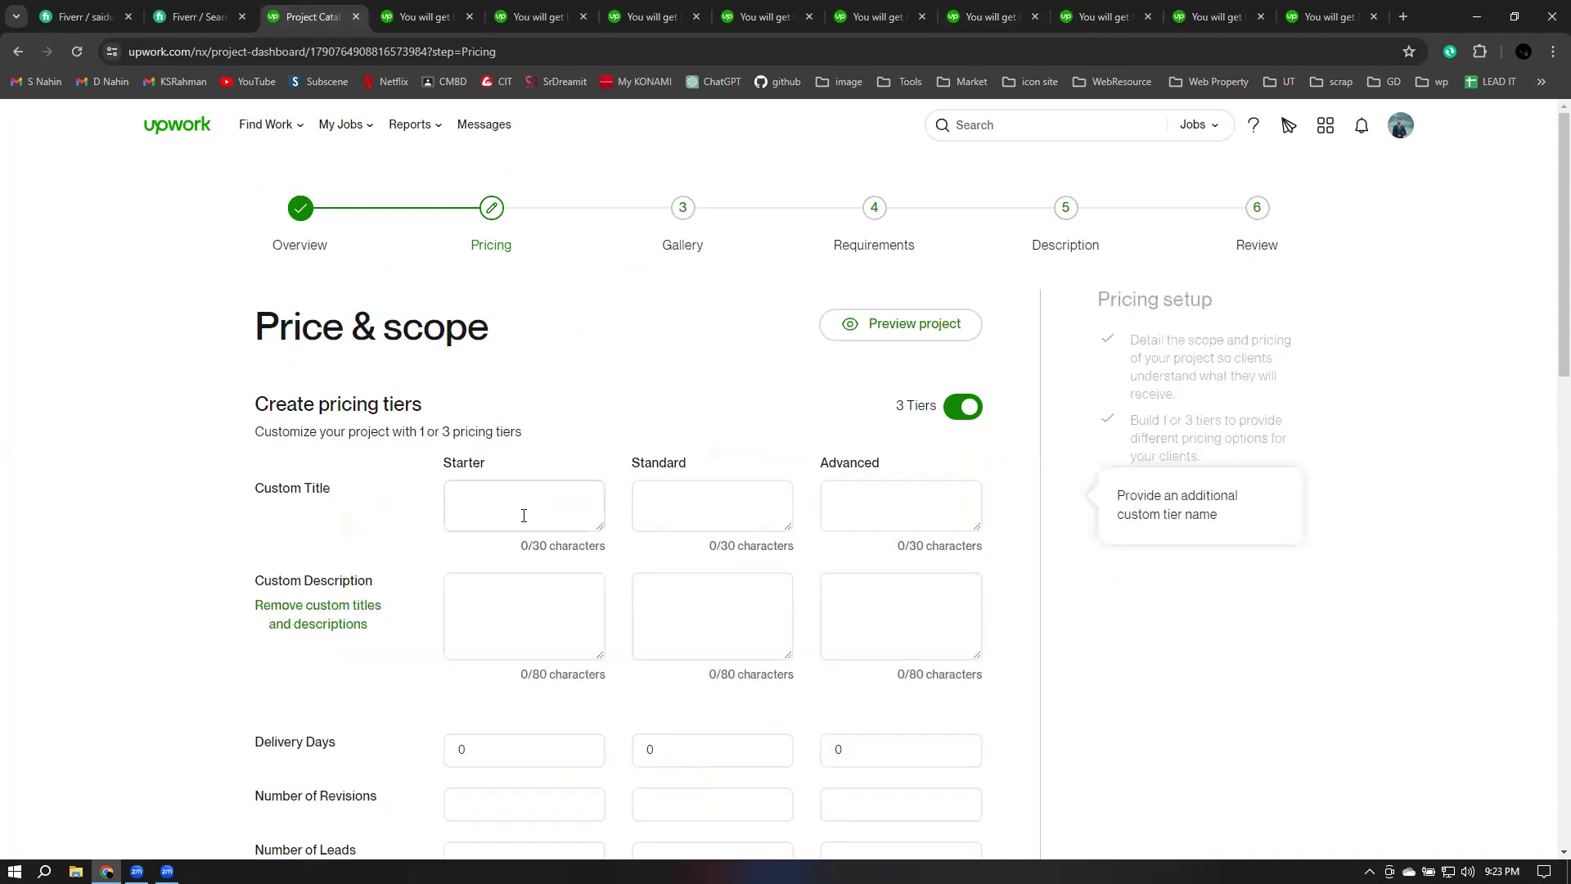
type("Silver")
left_click(663, 503)
type("gold")
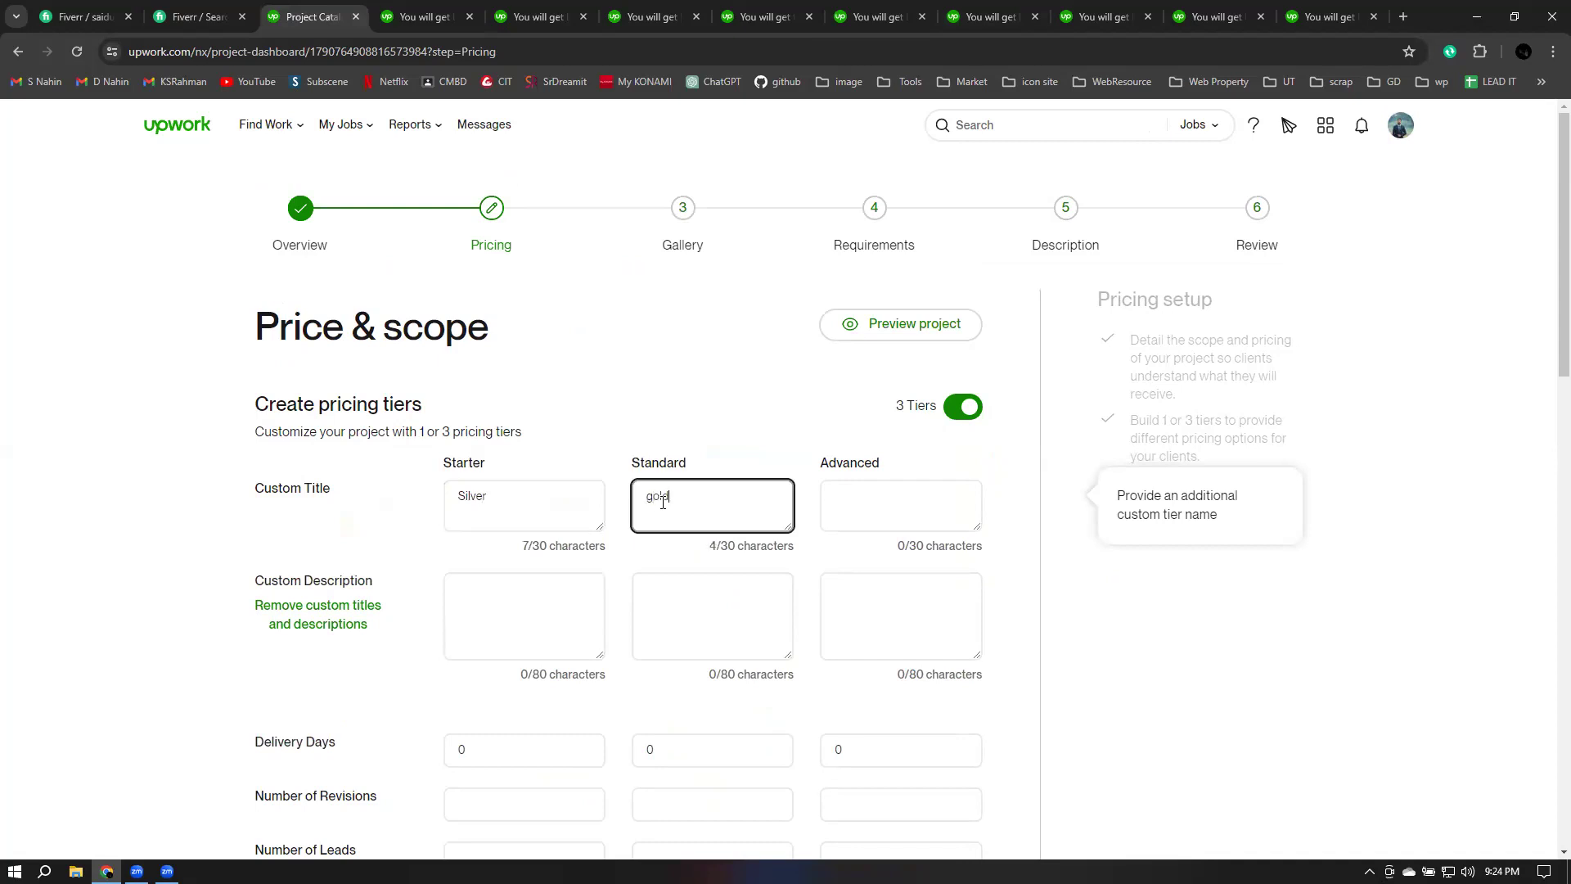
key("ctrl+a")
key("BackSpace")
type("Gold")
key("Tab")
type("Diamond")
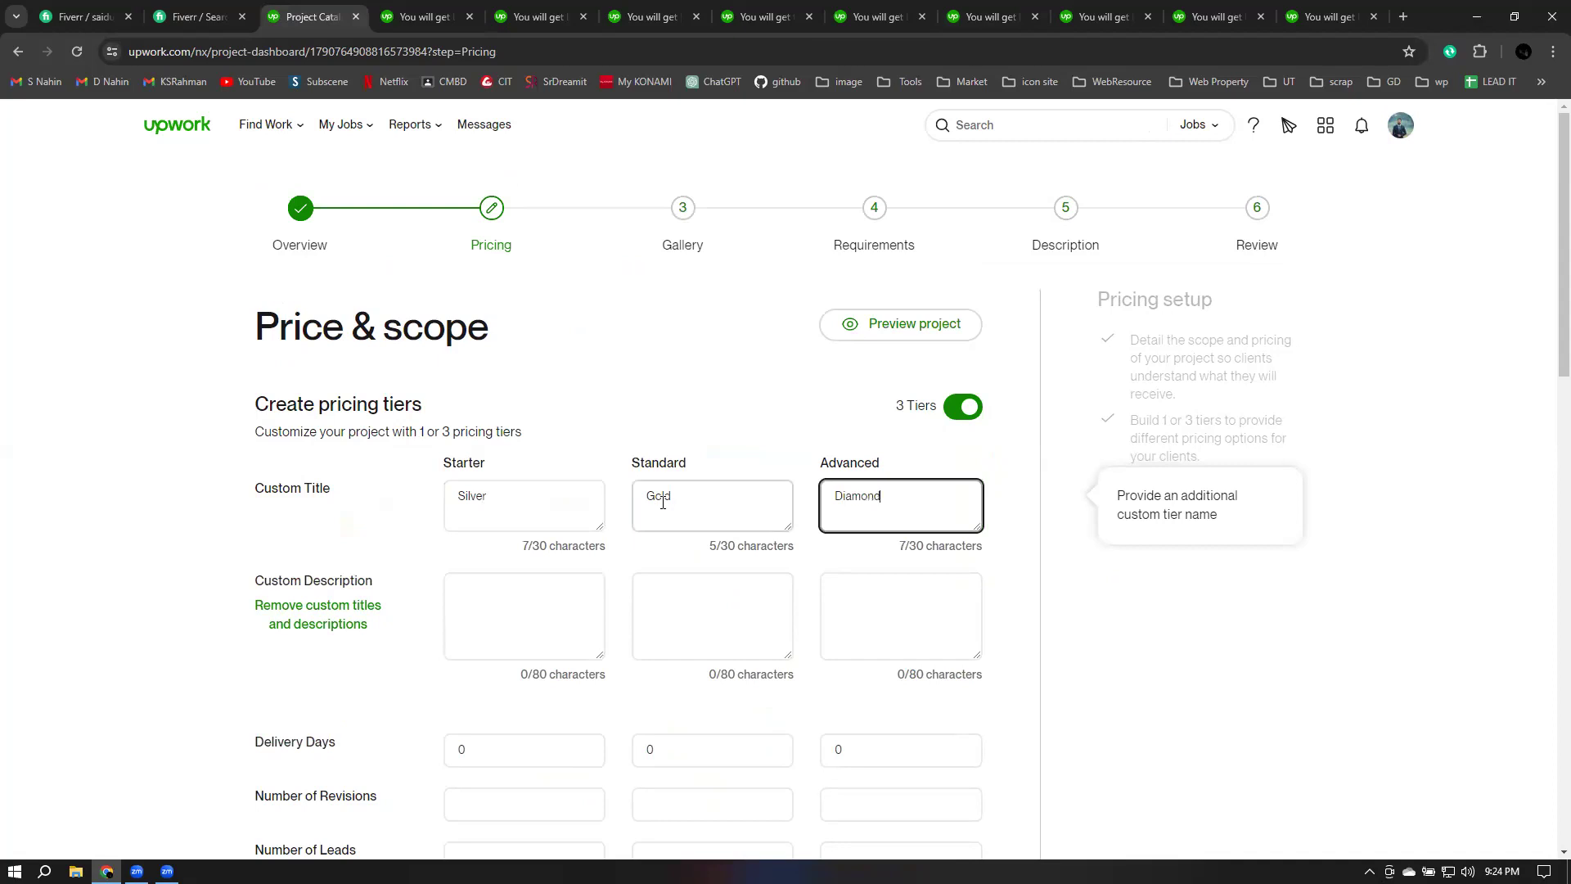
Step: Write the Starter tier's custom description as "You will get 100 targeted leads with Name> Job title> Company Name> Email> Website"
left_click(541, 595)
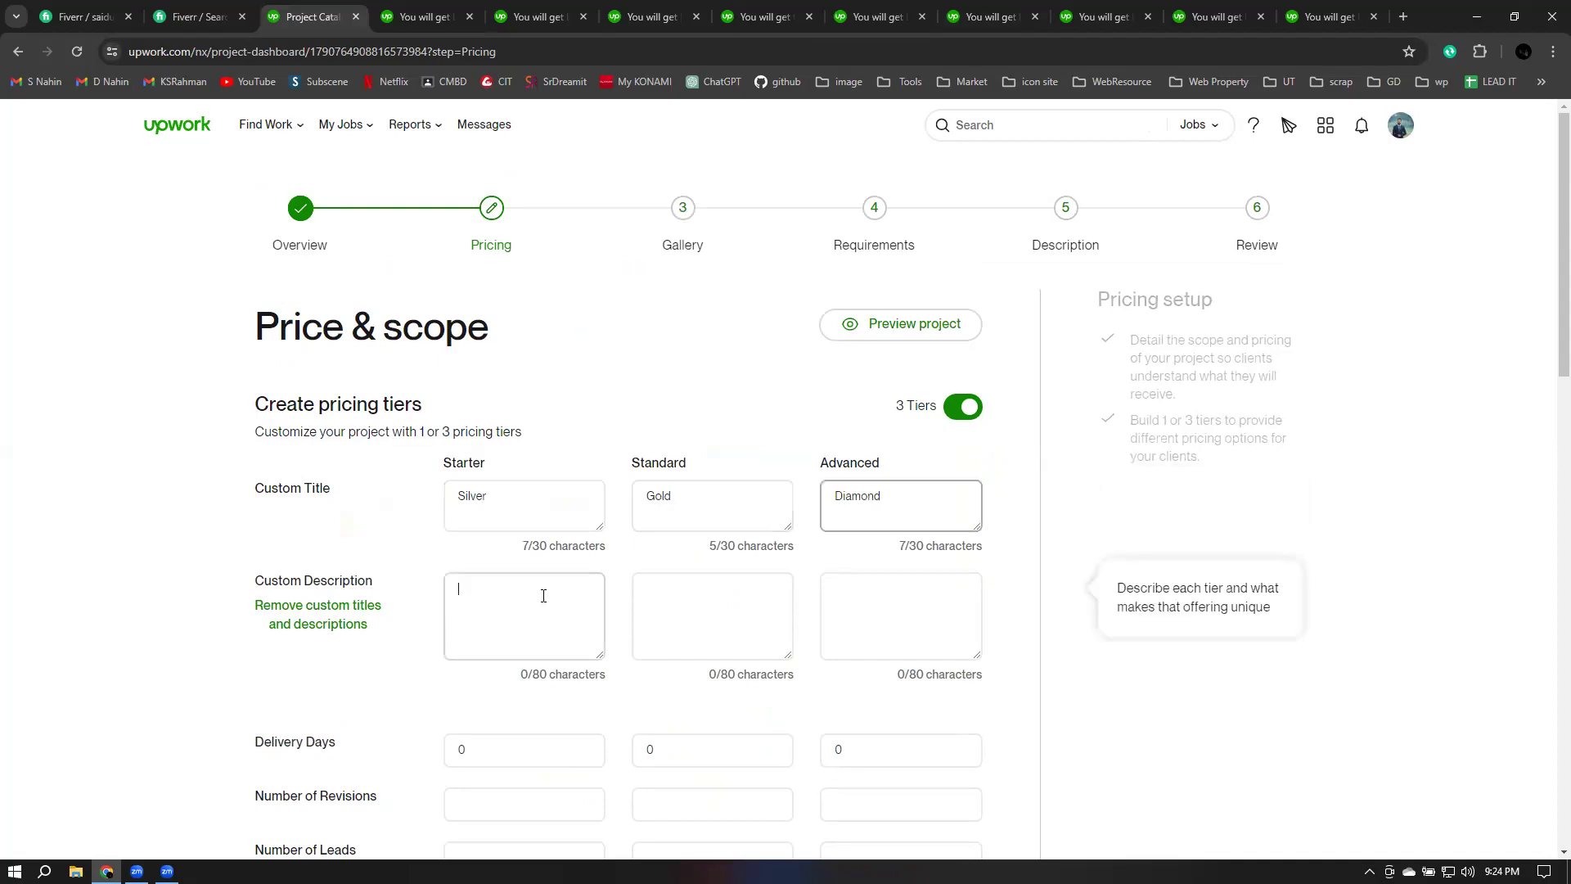
double_click(614, 680)
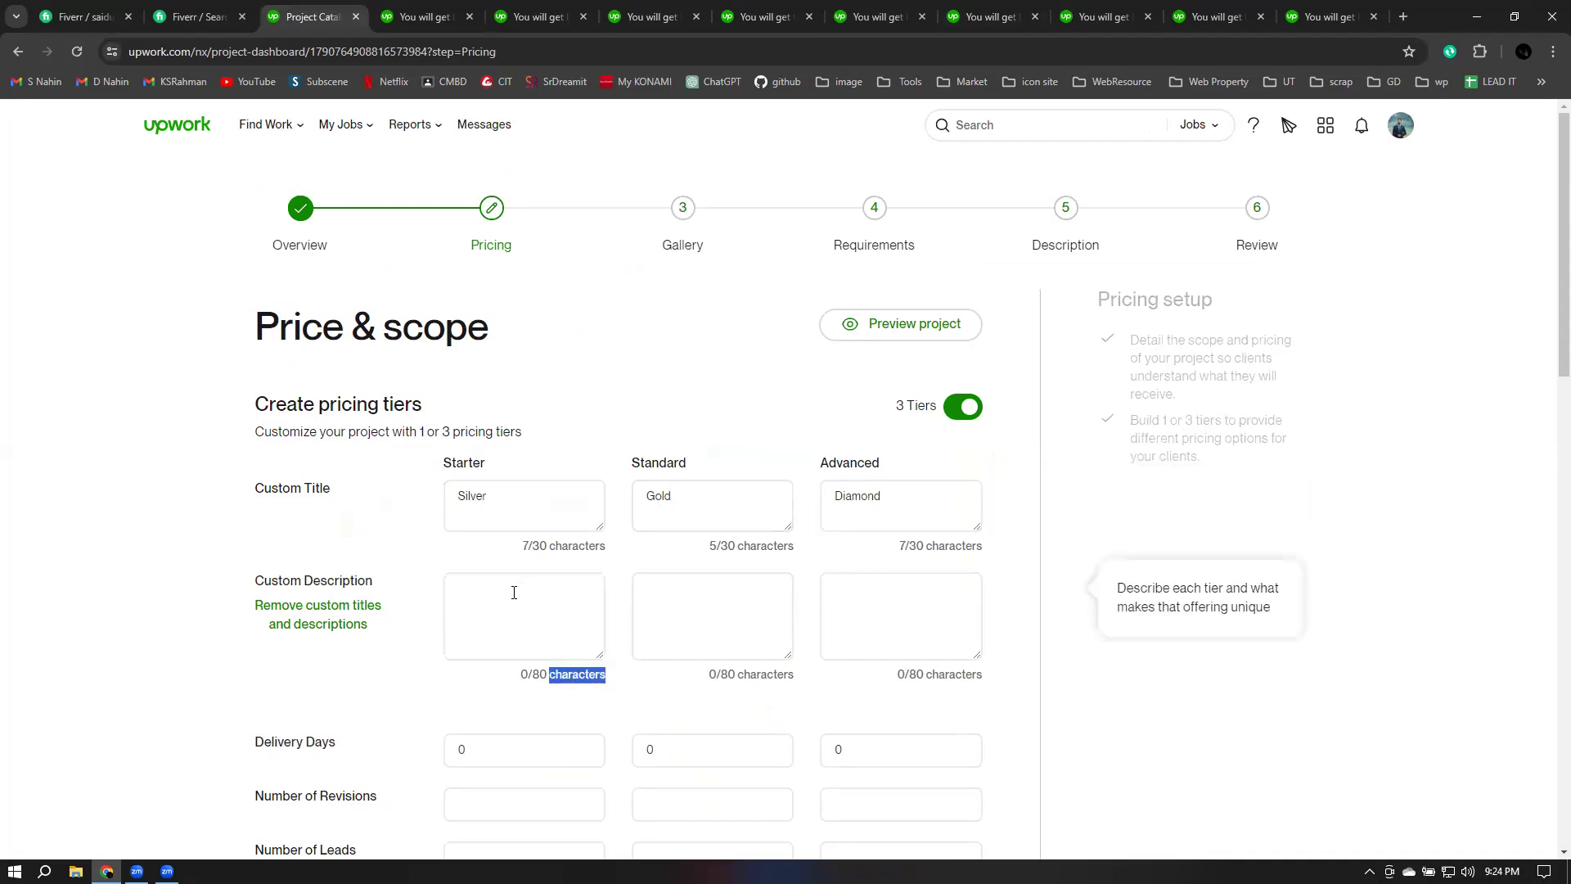
left_click(512, 598)
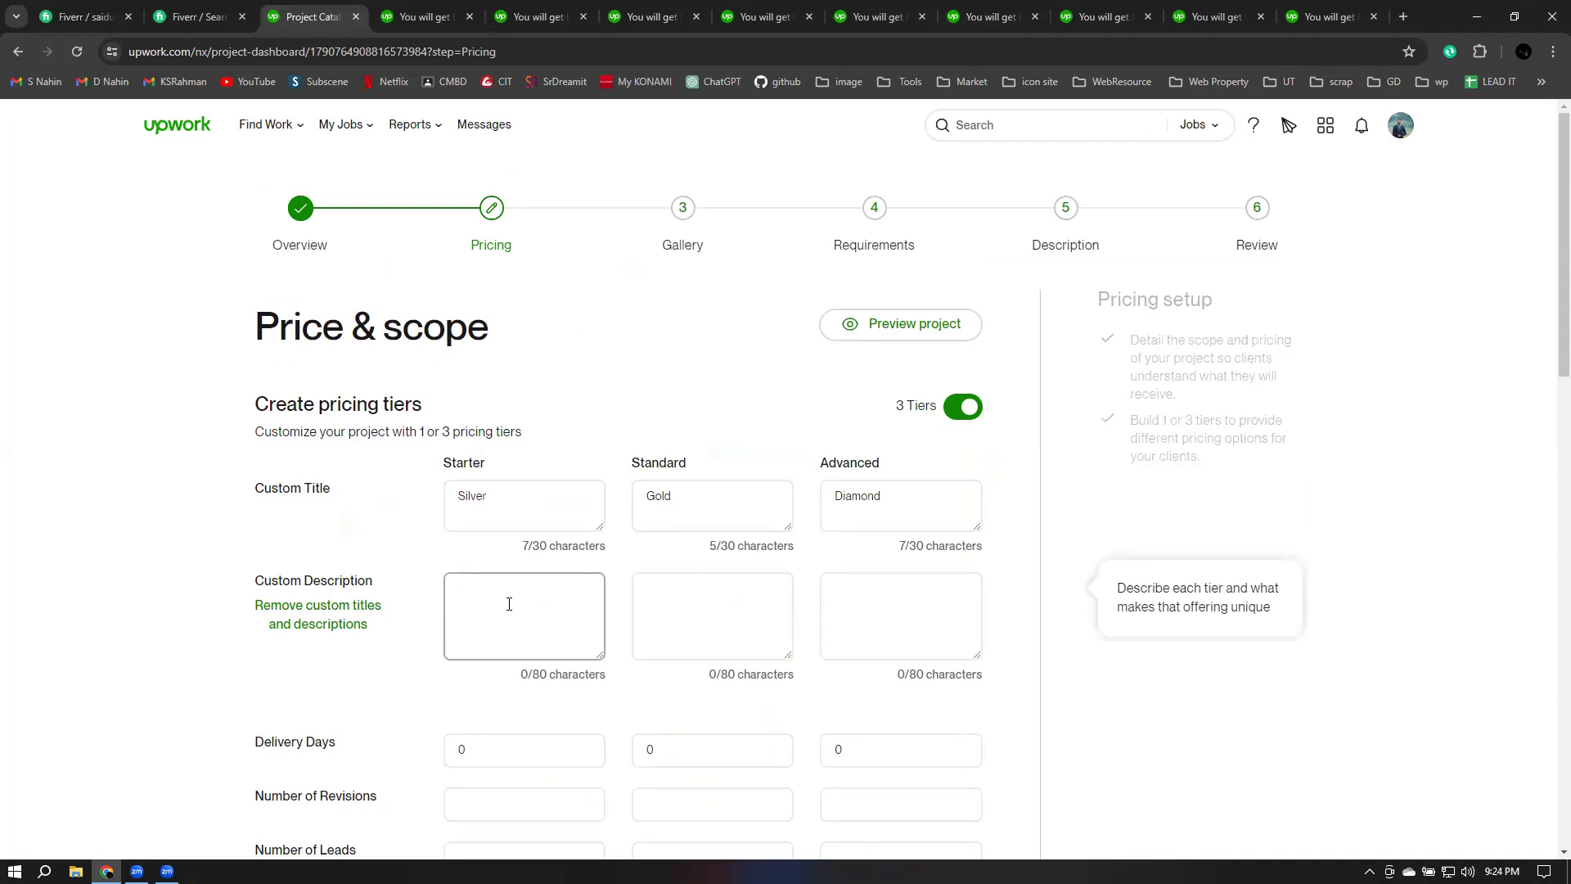
type("You ")
type("will ")
type("ge")
type("t")
type("100 ")
type("target")
type("e")
type("dv")
type("l")
type("eads")
type(" wi")
type("th ")
type("N")
type("ame")
type(" job")
key("BackSpace")
key("BackSpace")
key("BackSpace")
key("BackSpace")
type("> Job title")
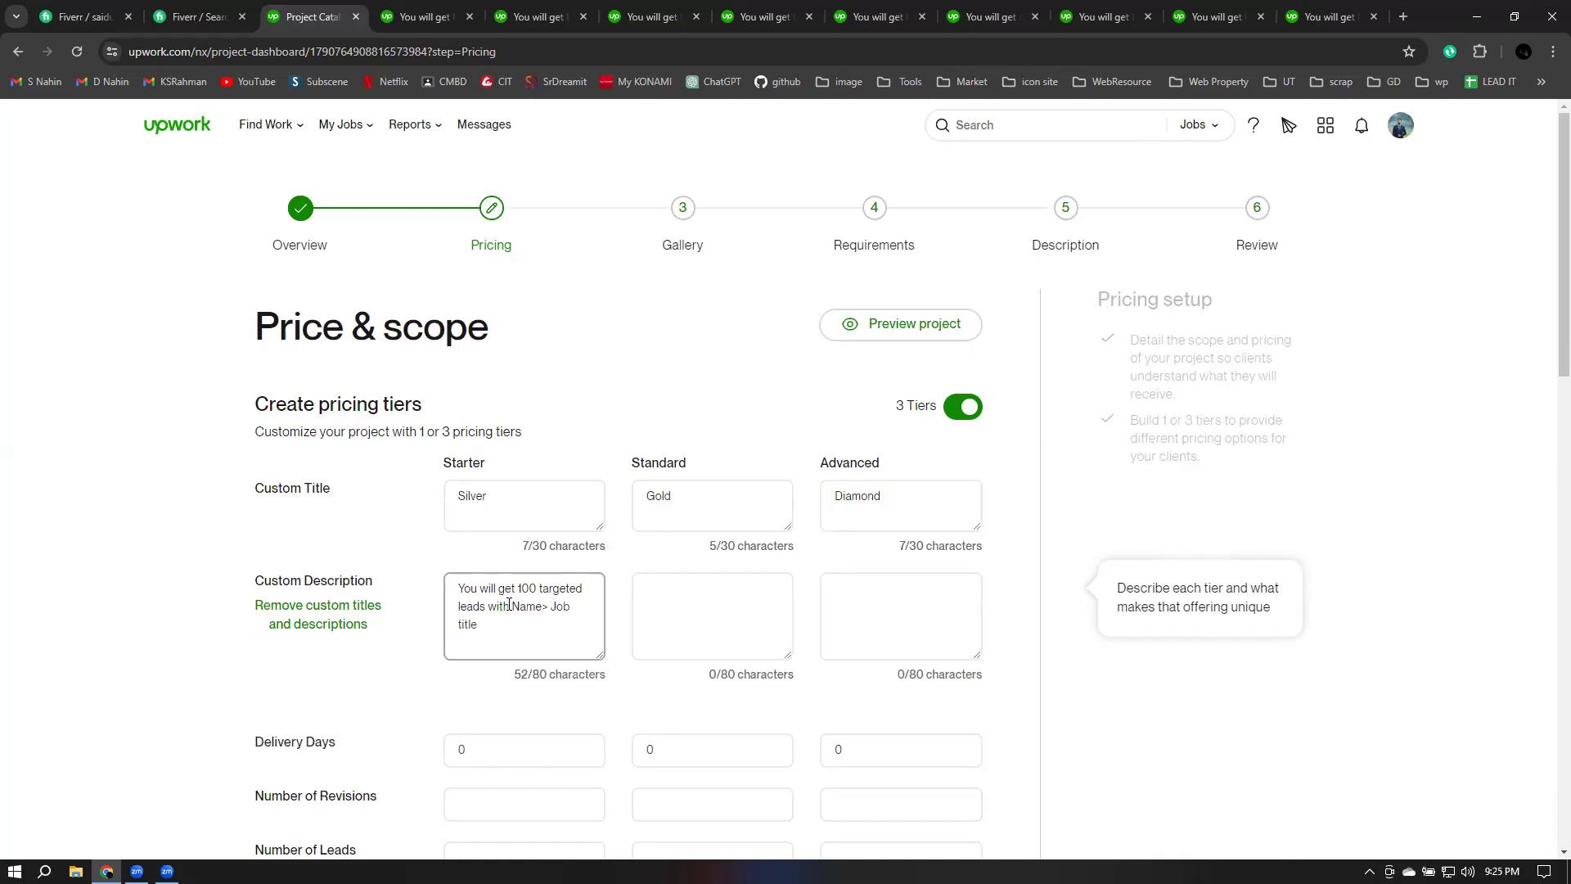
type("> Company Name> Email> Website")
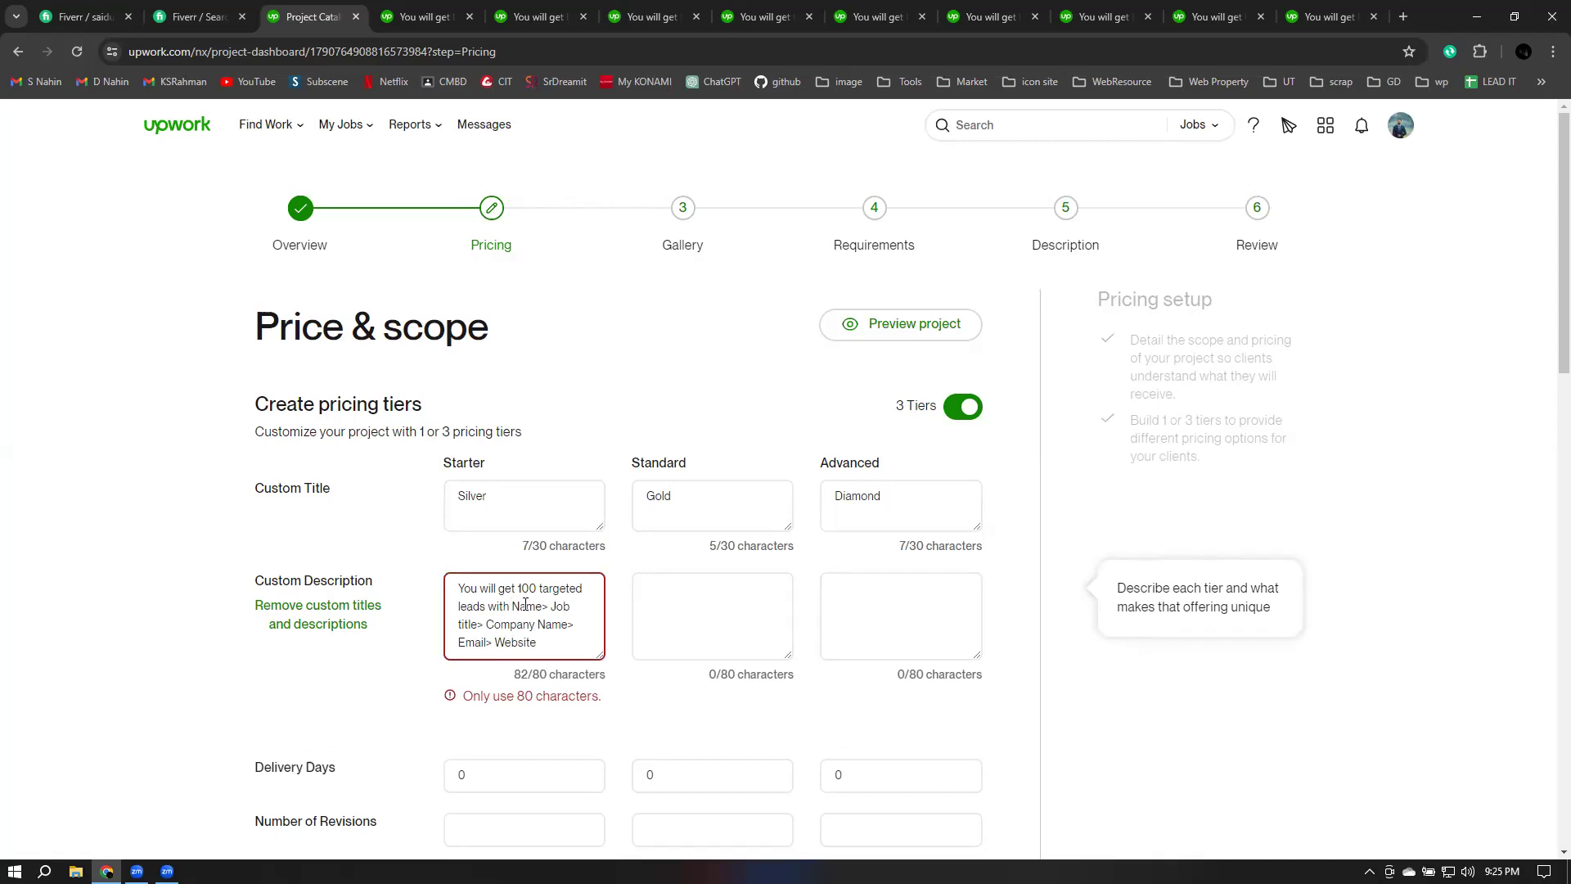
Step: Shorten the Starter description by reducing "Company Name" to "Company" and "Job title" to "Title"
double_click(563, 622)
left_click_drag(566, 622, 567, 623)
key("BackSpace")
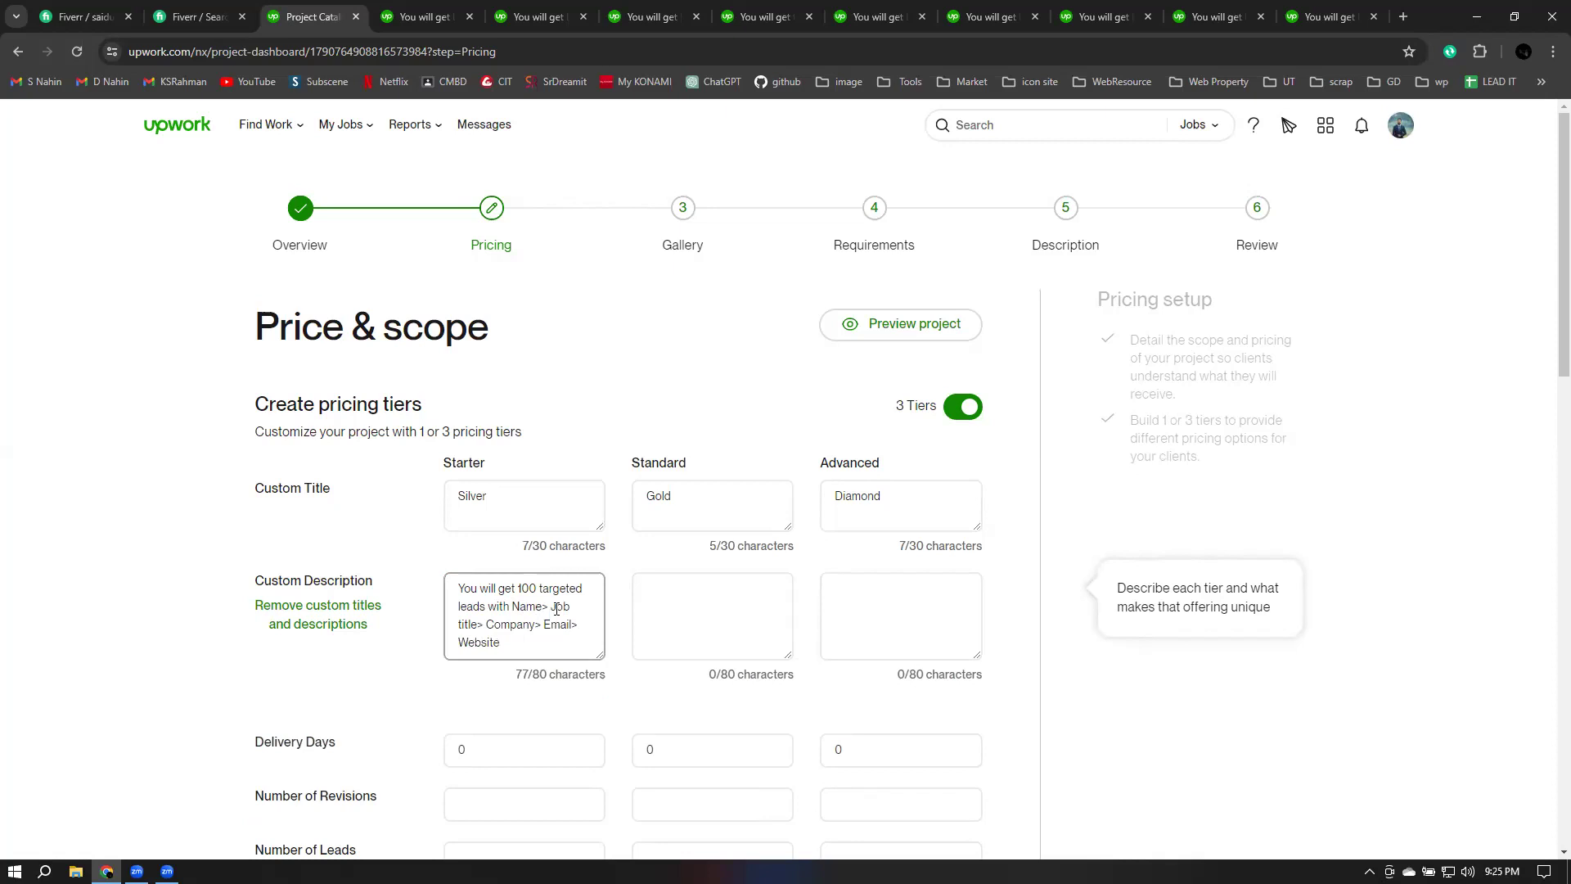
double_click(580, 607)
key("BackSpace")
key("Delete")
type("RT")
key("BackSpace")
key("BackSpace")
type("T")
Step: Try adding "location" after "Website" in the Starter description and replace that ending with "etc"
left_click(519, 640)
type(">")
type("lead")
type("tion")
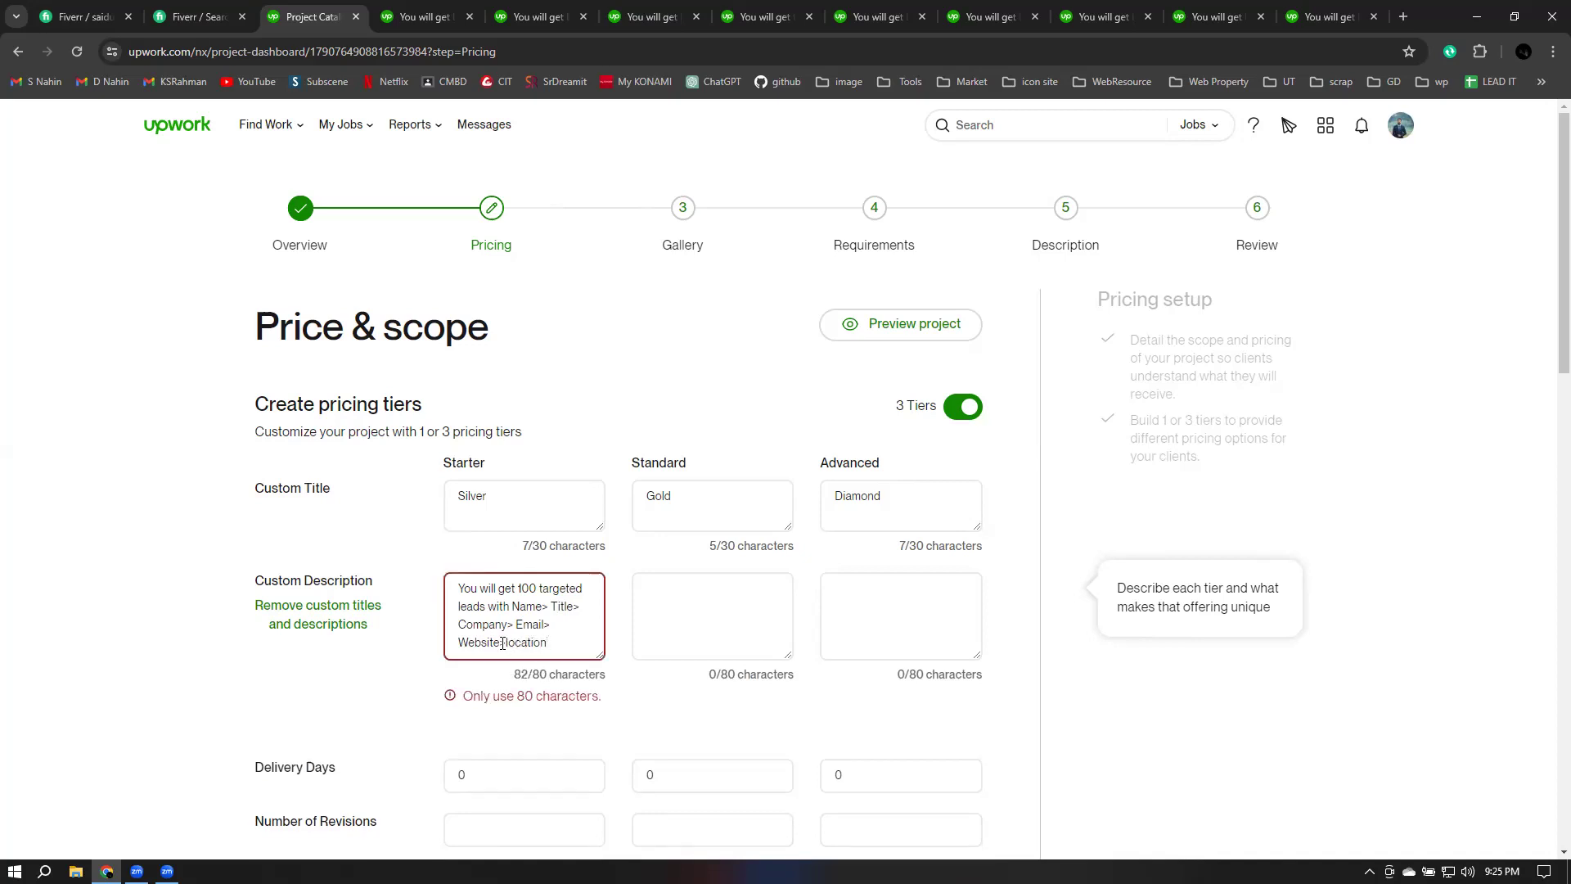
left_click_drag(500, 643, 568, 645)
key("BackSpace")
type("etc")
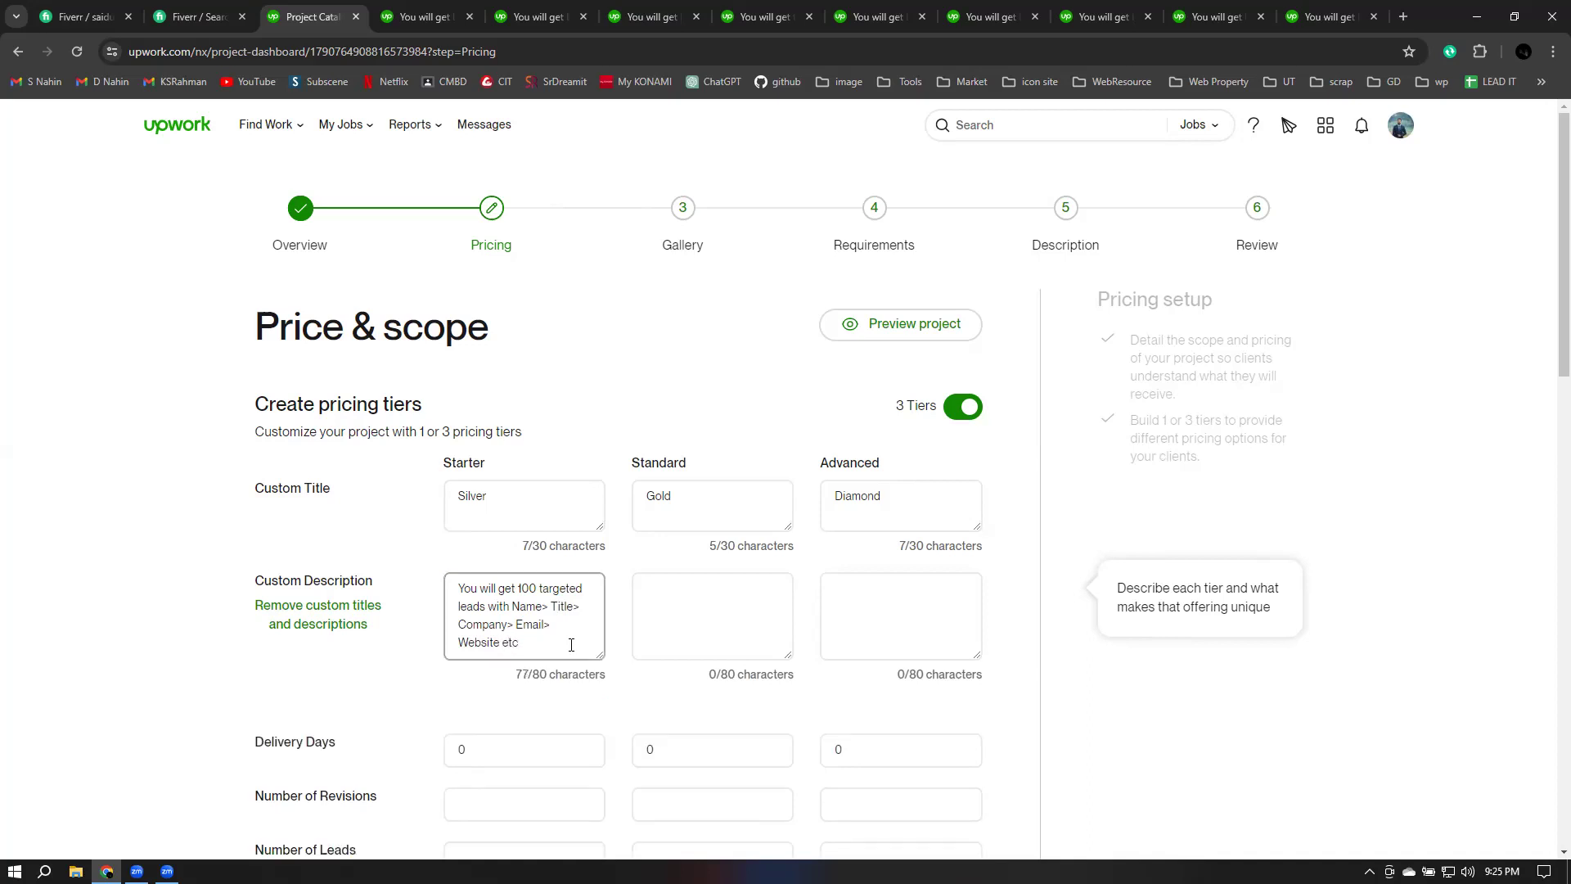
Step: Copy the Starter tier's custom description into the Standard and Advanced tiers' custom descriptions
left_click_drag(518, 641, 457, 587)
key("ctrl+c")
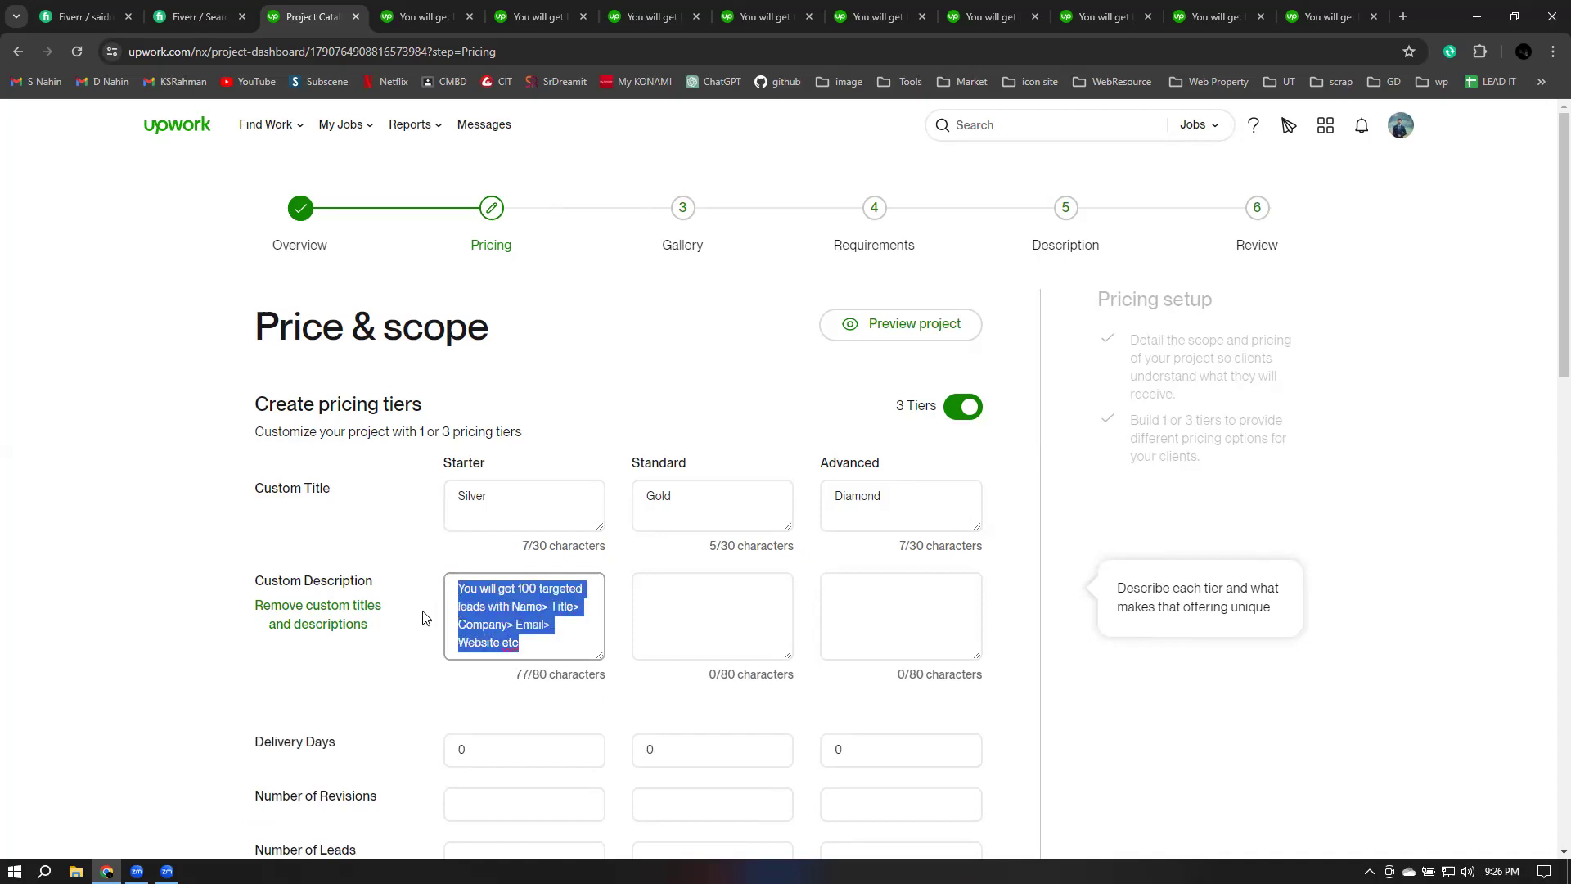
left_click(710, 594)
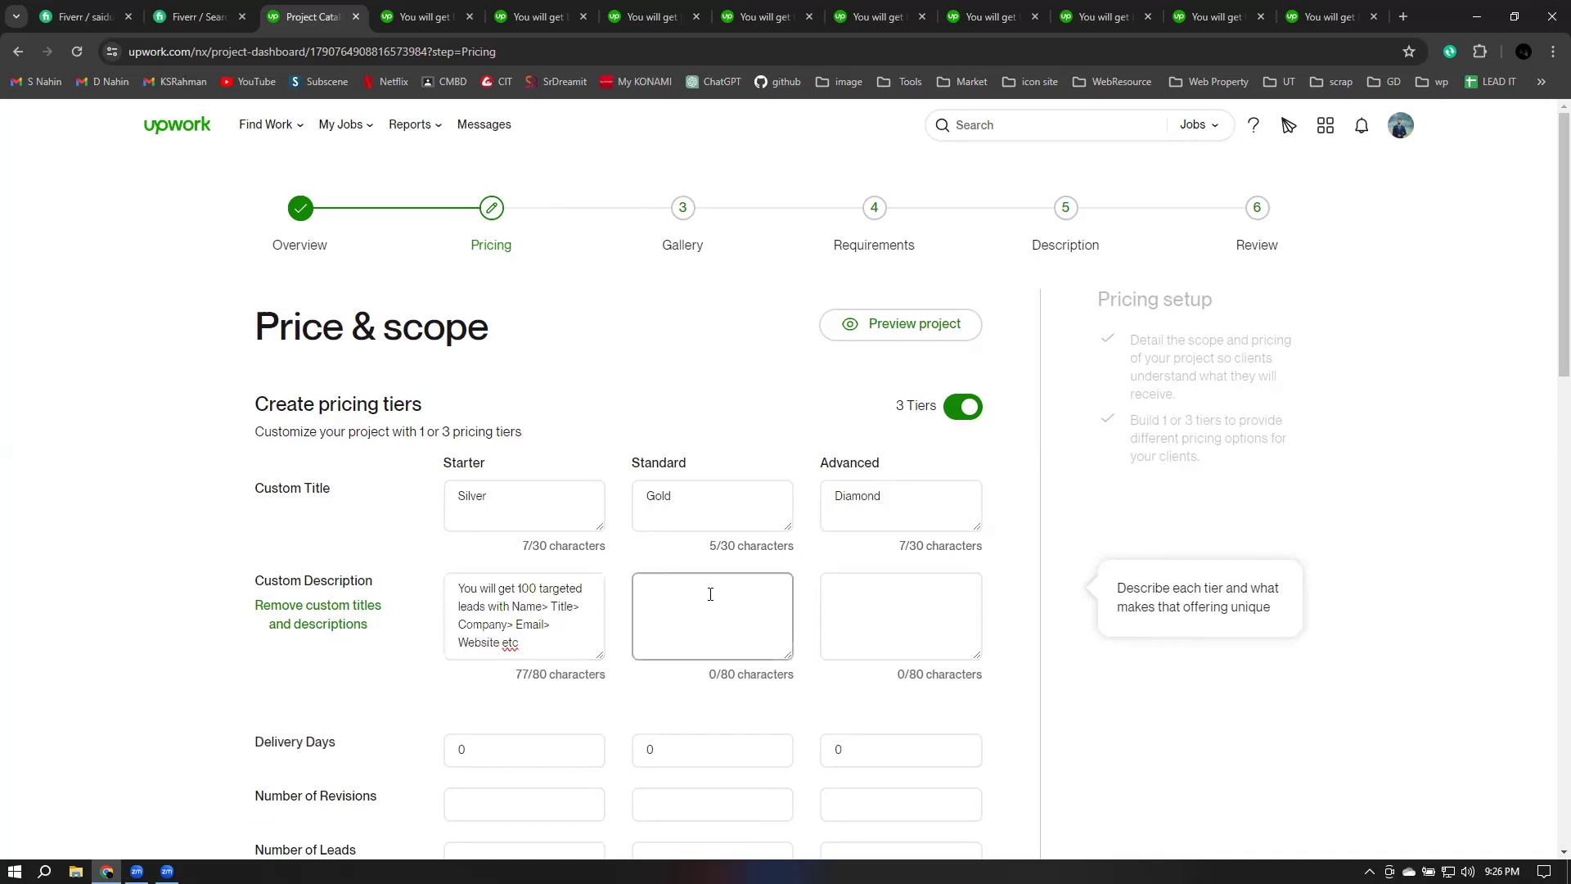
key("ctrl+v")
left_click(843, 609)
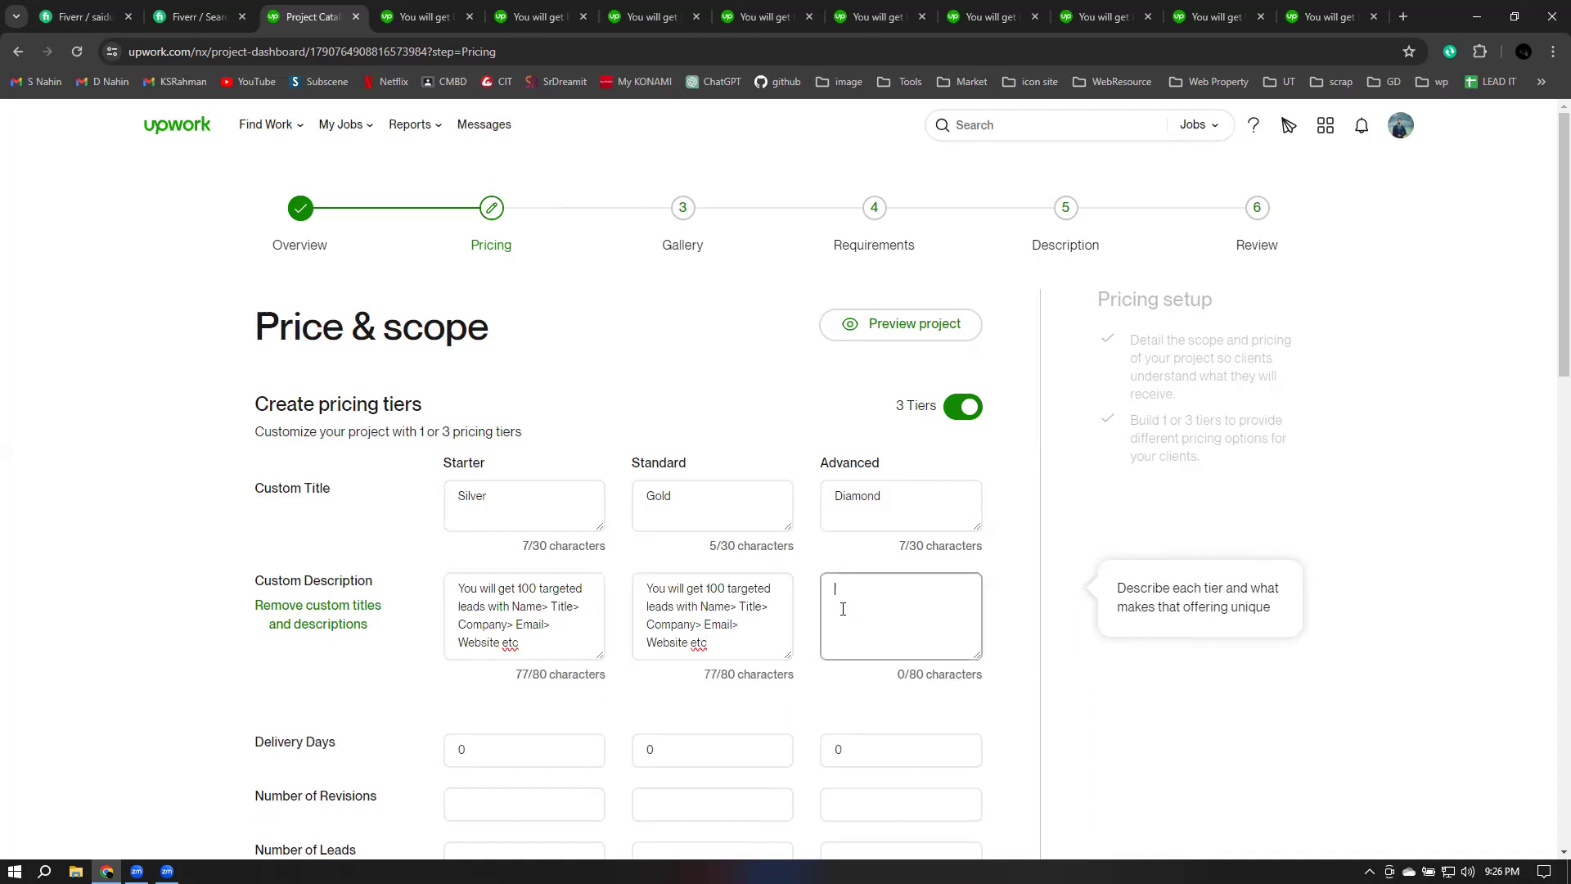
key("ctrl+v")
Step: Change the number of targeted leads in the custom descriptions to 500 for Standard and 1000 for Advanced
key("shift+Tab")
key("BackSpace")
type("5")
left_click(903, 584)
type("0")
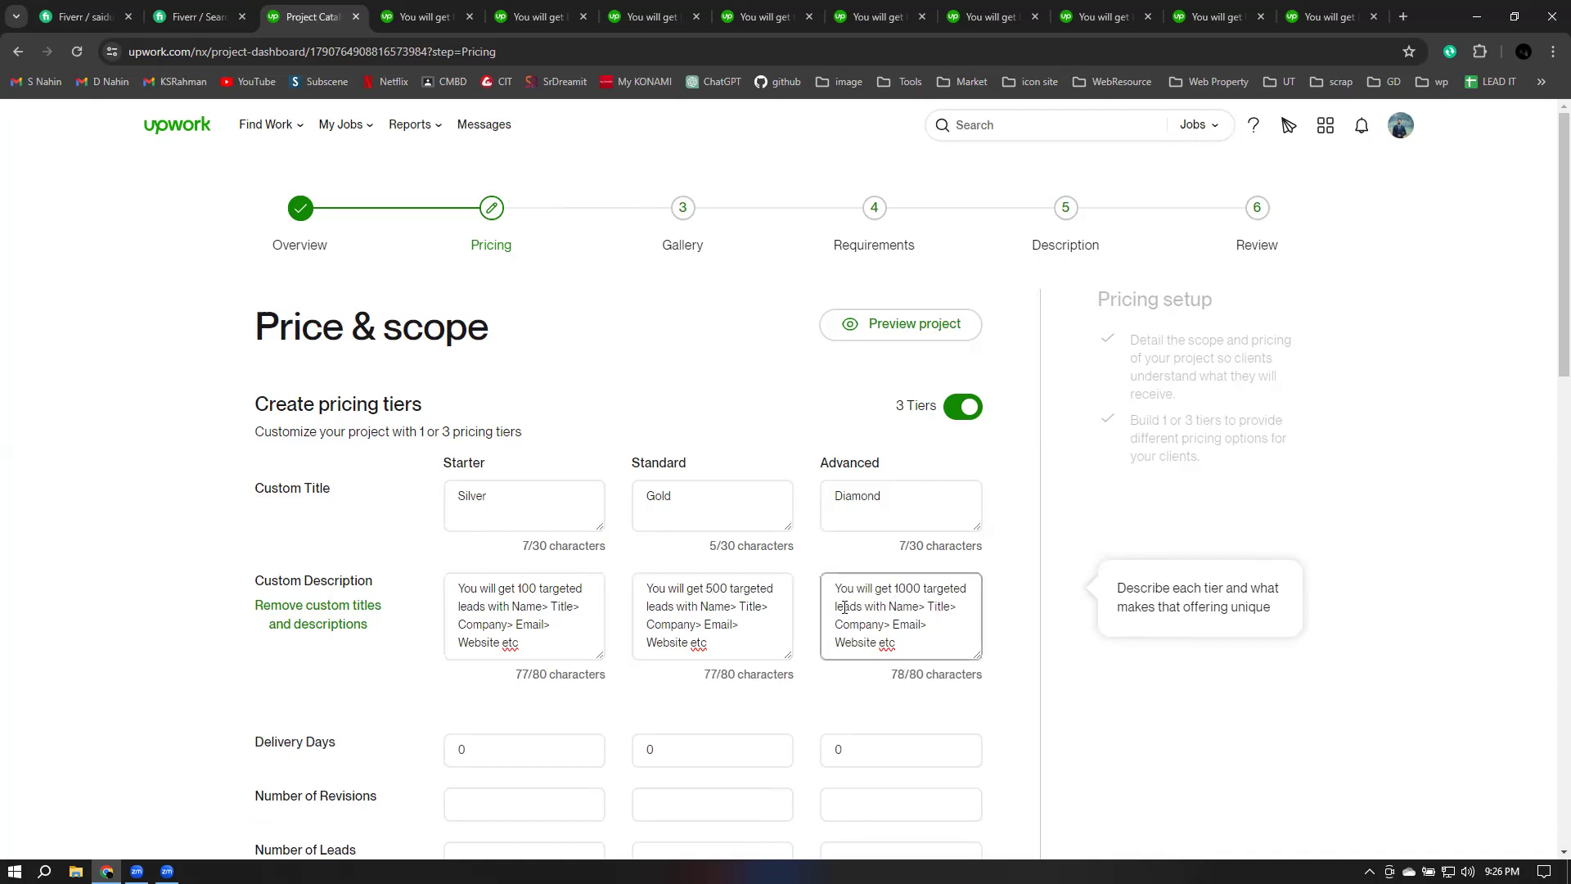
left_click(555, 606)
left_click(699, 598)
left_click(999, 596)
Step: Check the Starter tier's delivery time in the first four open competing listings as reference for the Delivery Days values
scroll(1012, 586, "down", 3)
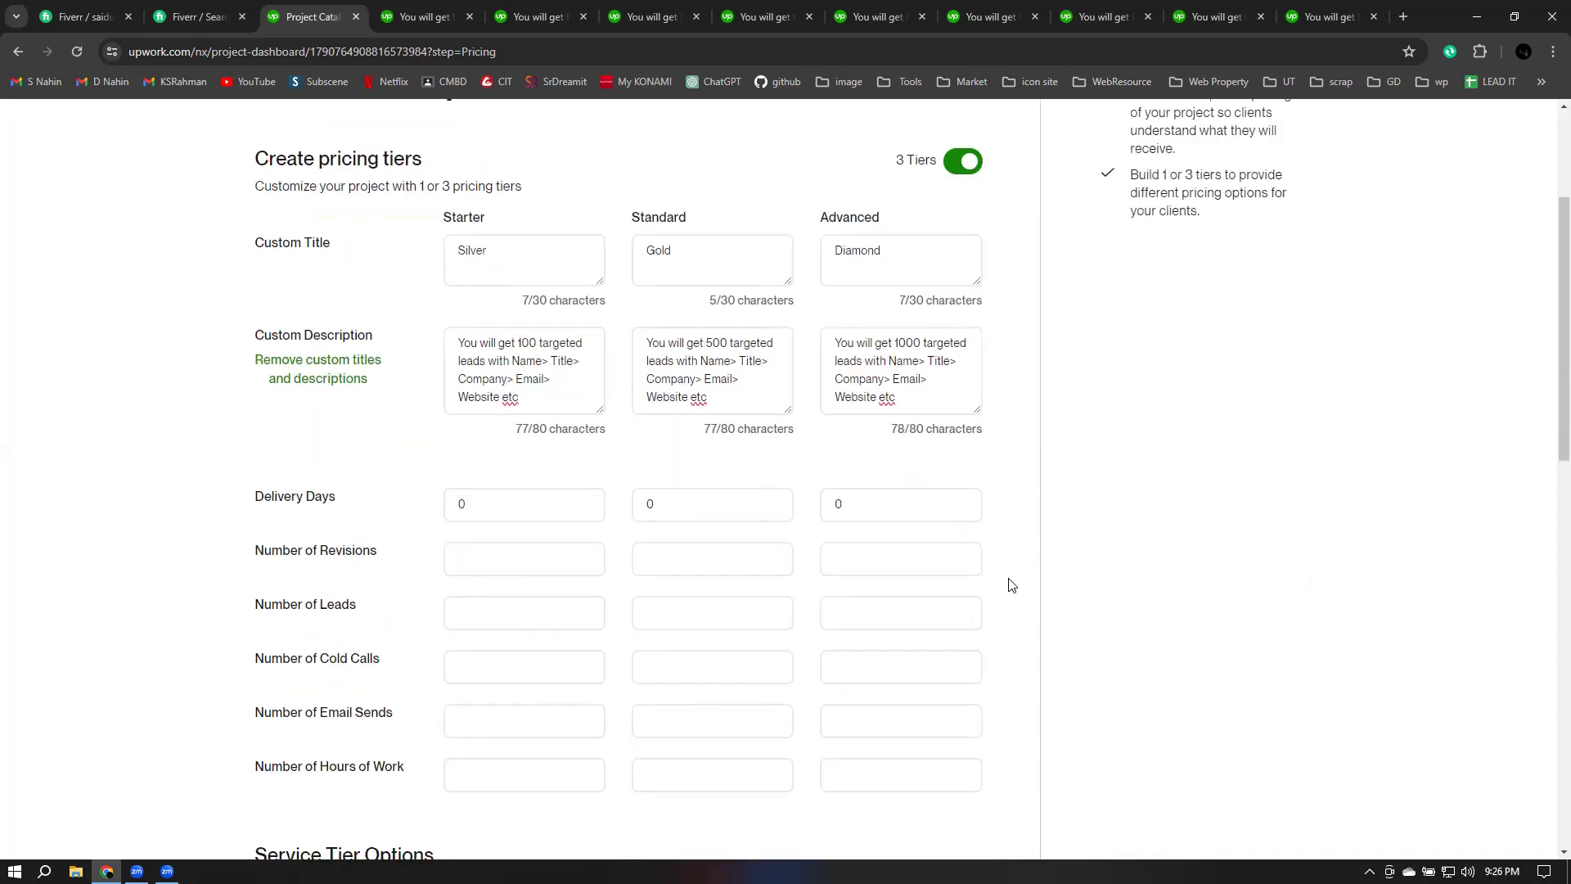
left_click(467, 503)
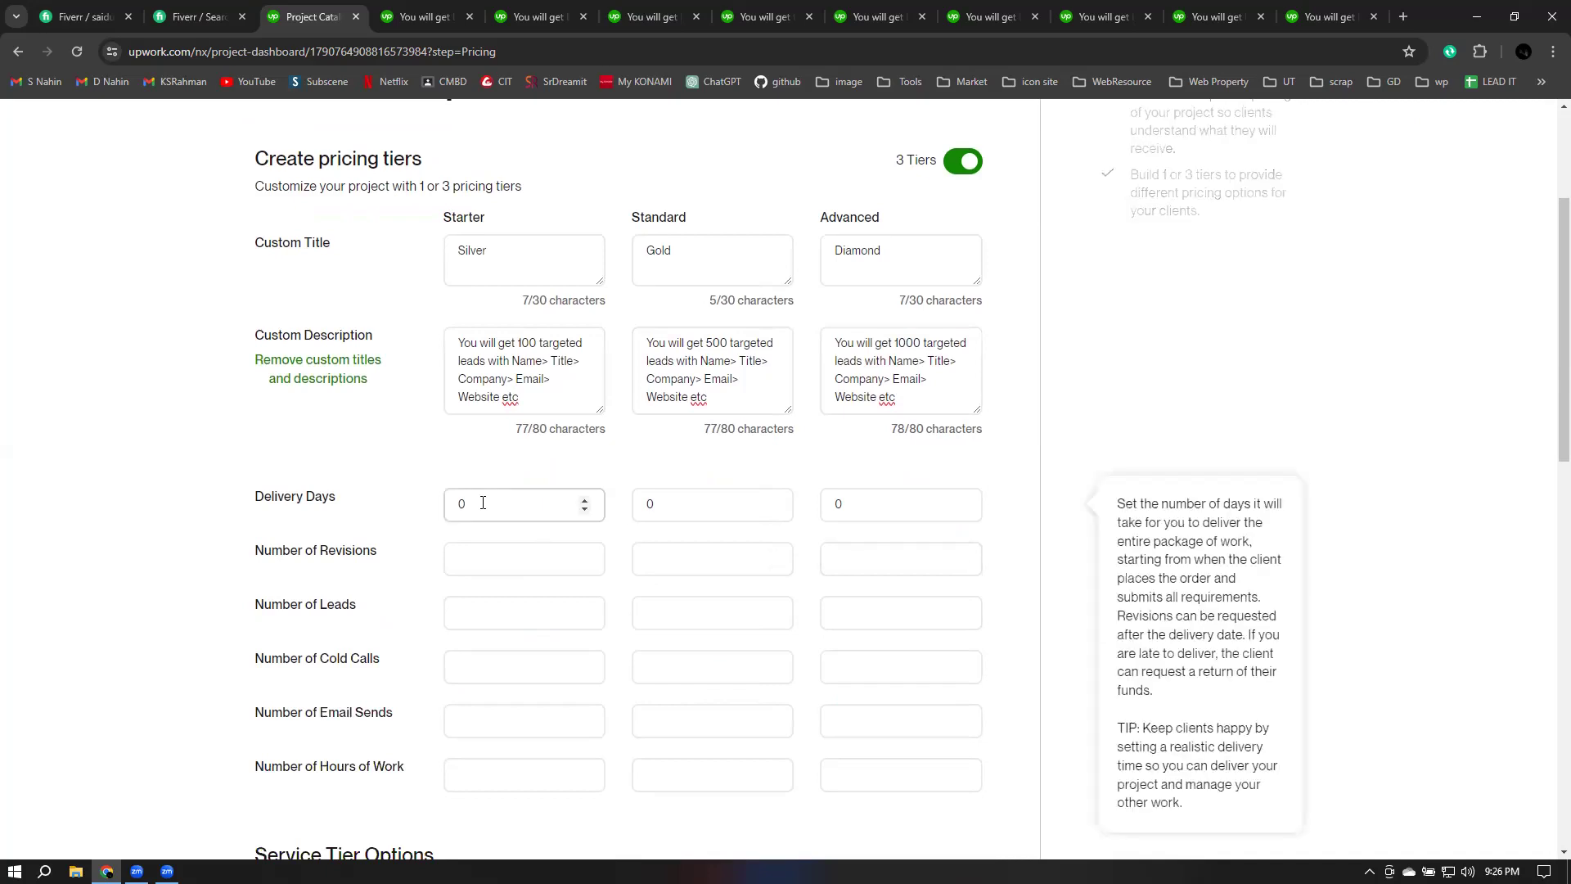
left_click(446, 8)
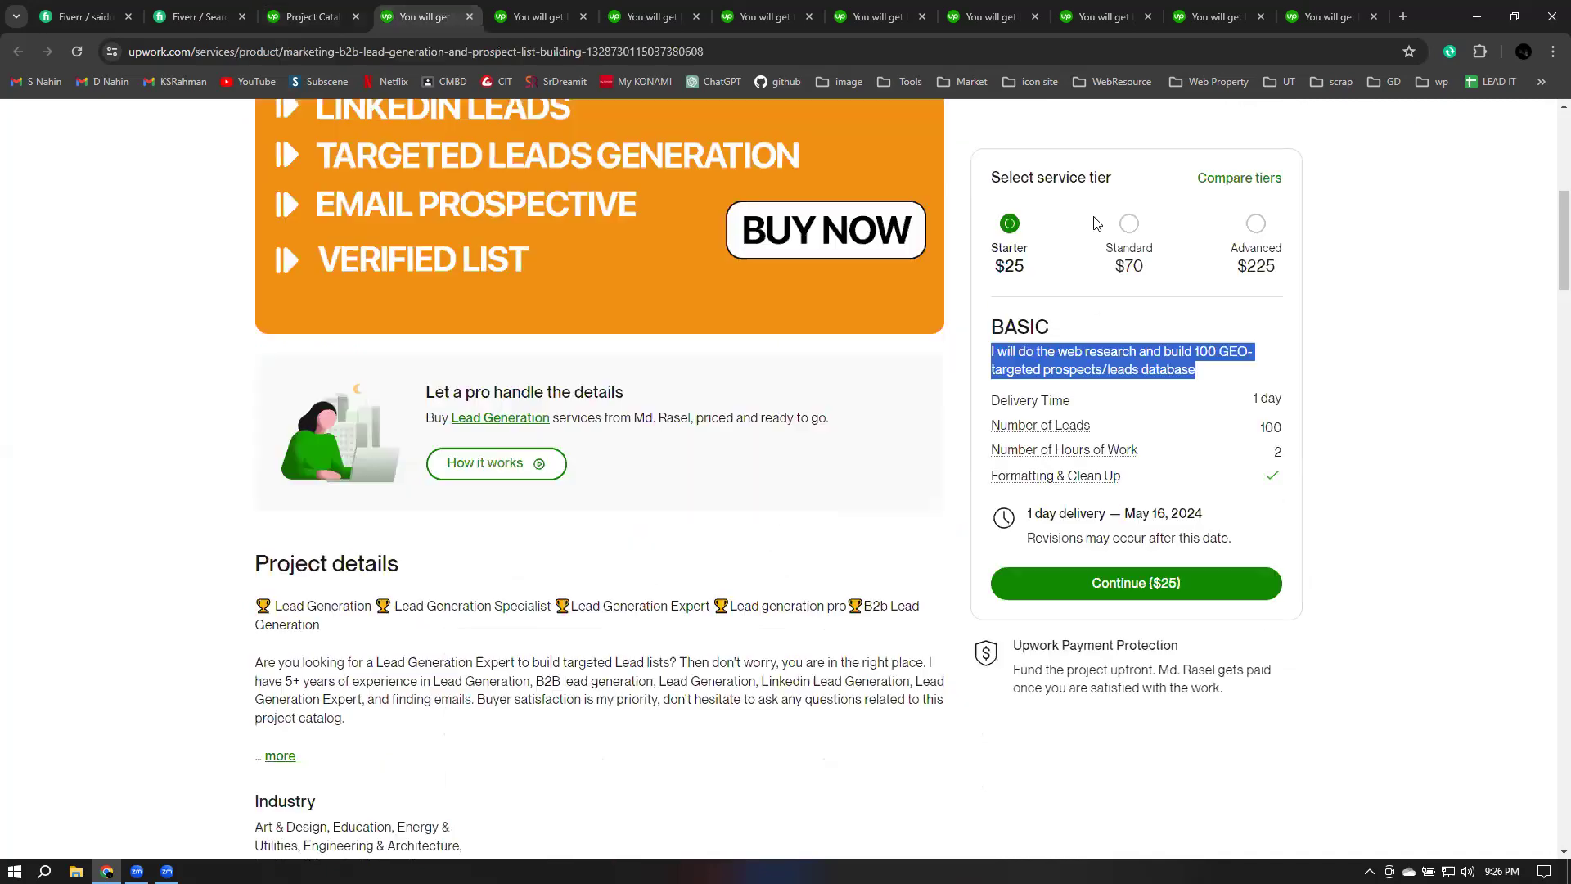
left_click(1066, 389)
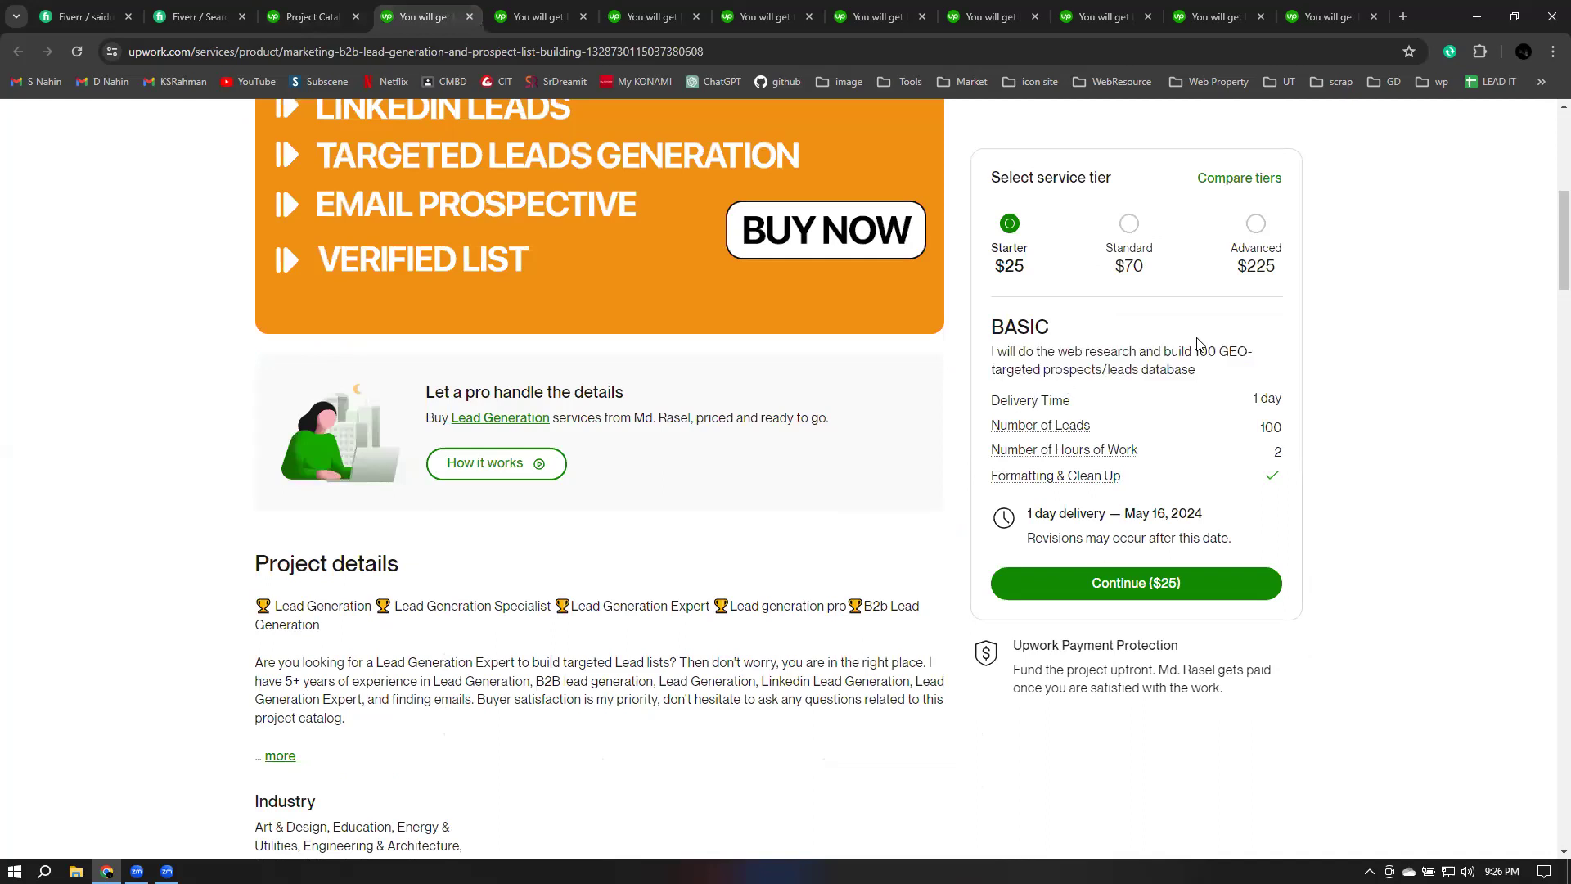
left_click_drag(1195, 351, 1293, 399)
left_click(548, 23)
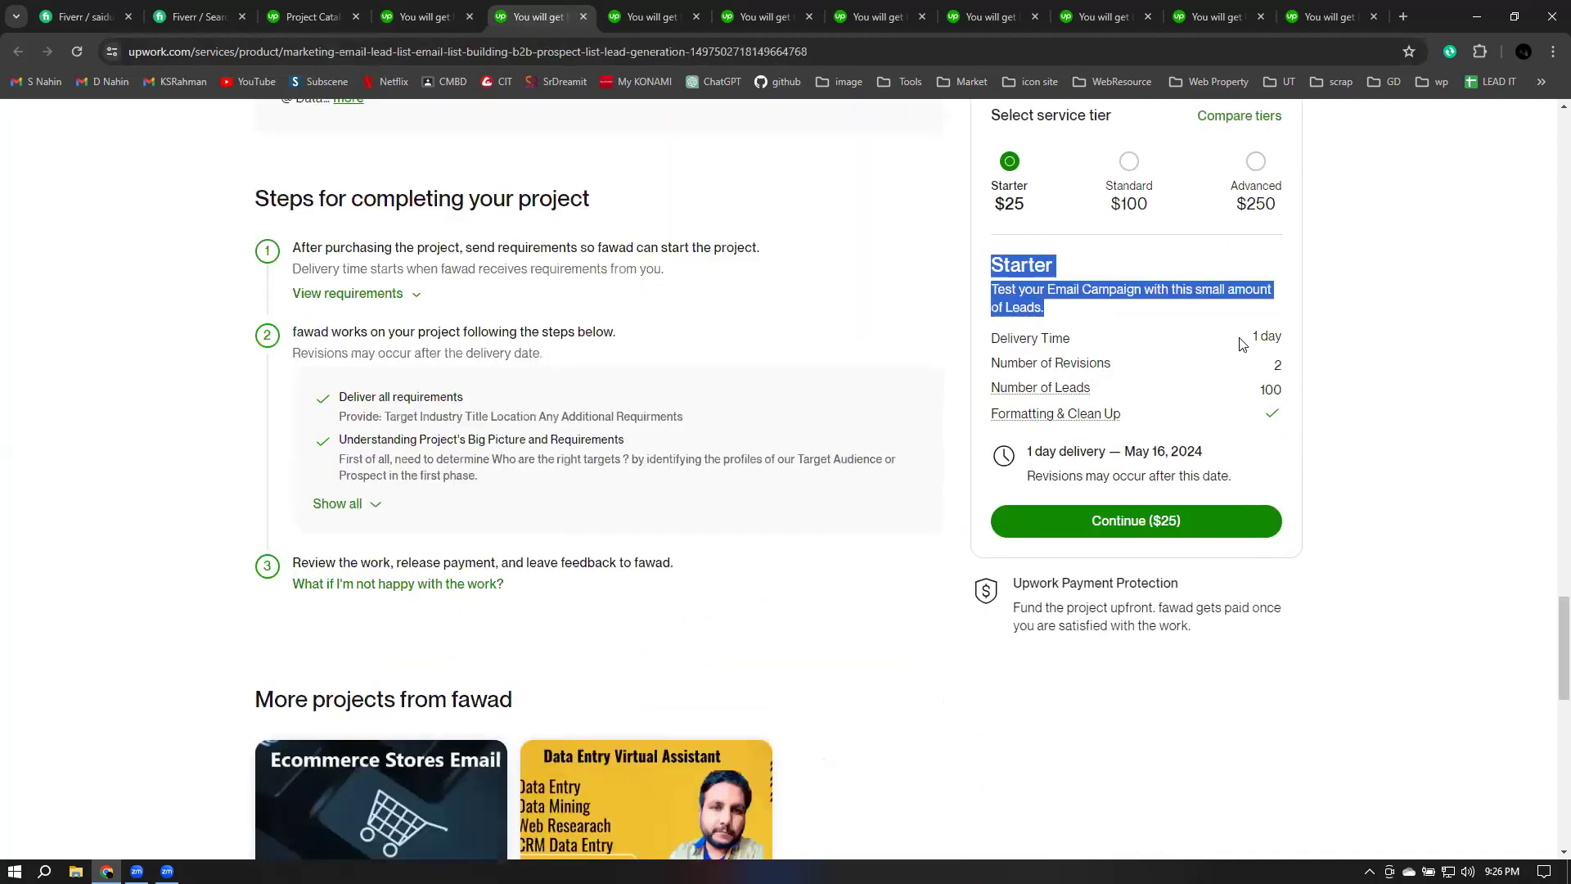
left_click(586, 170)
left_click(630, 16)
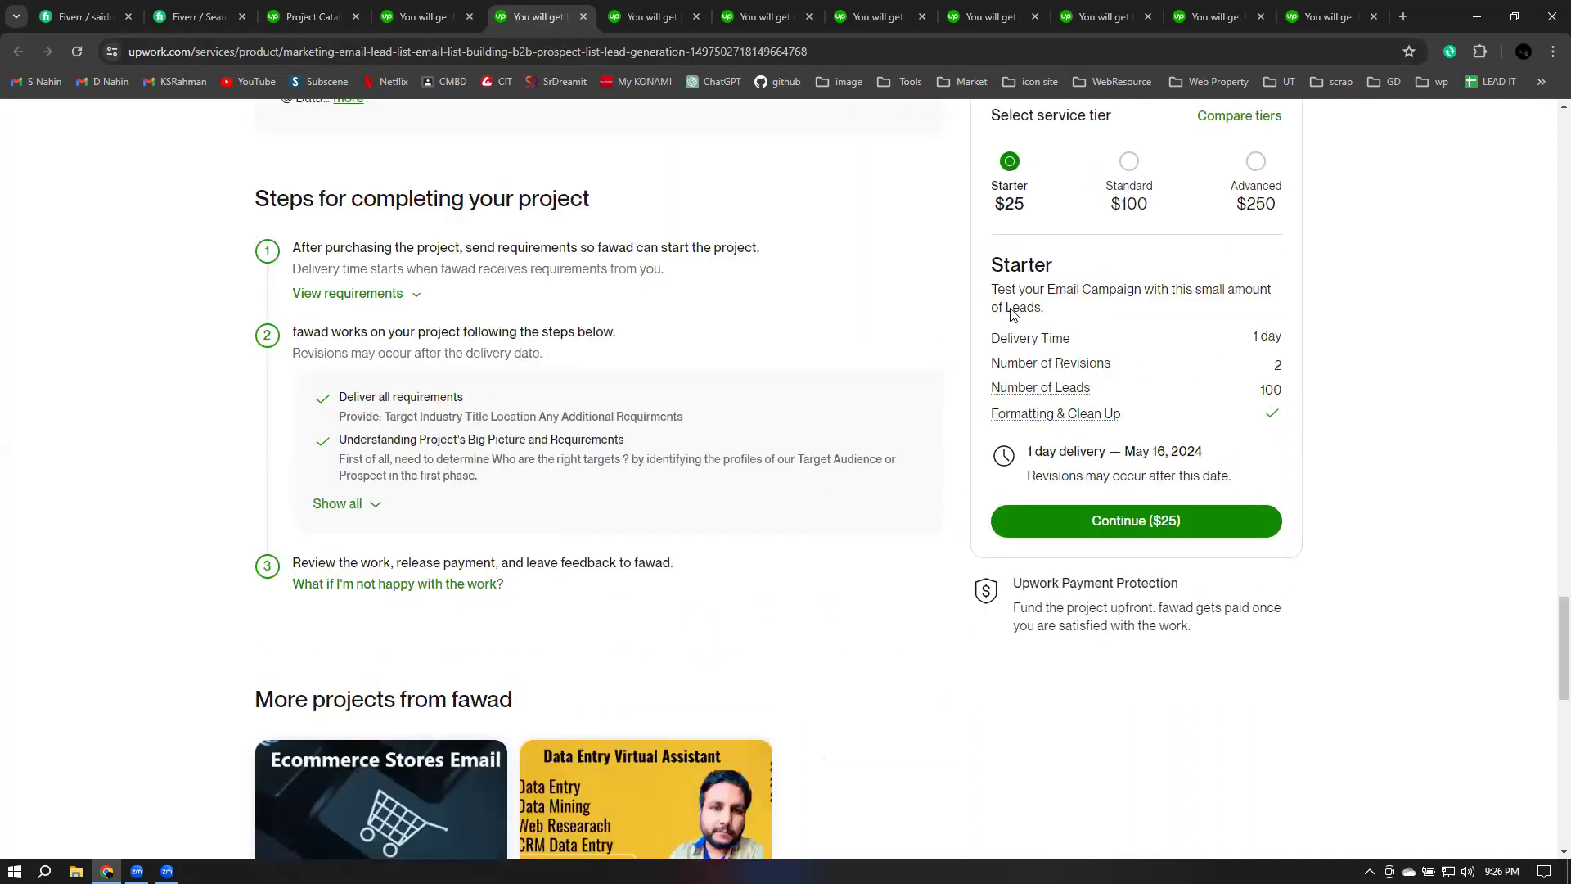
left_click(1079, 373)
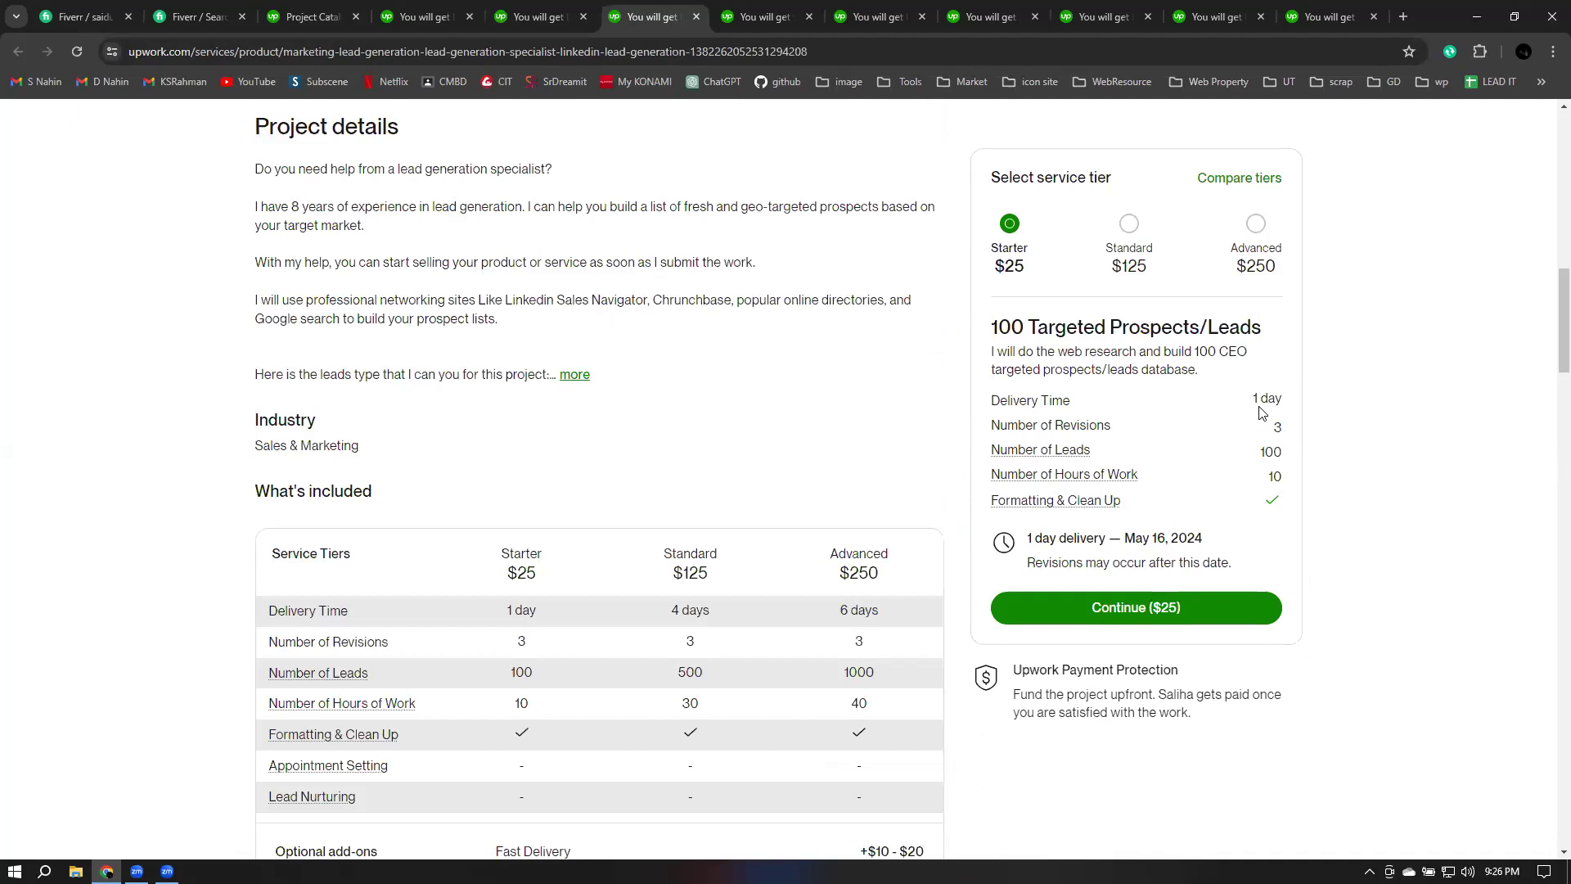
left_click(772, 23)
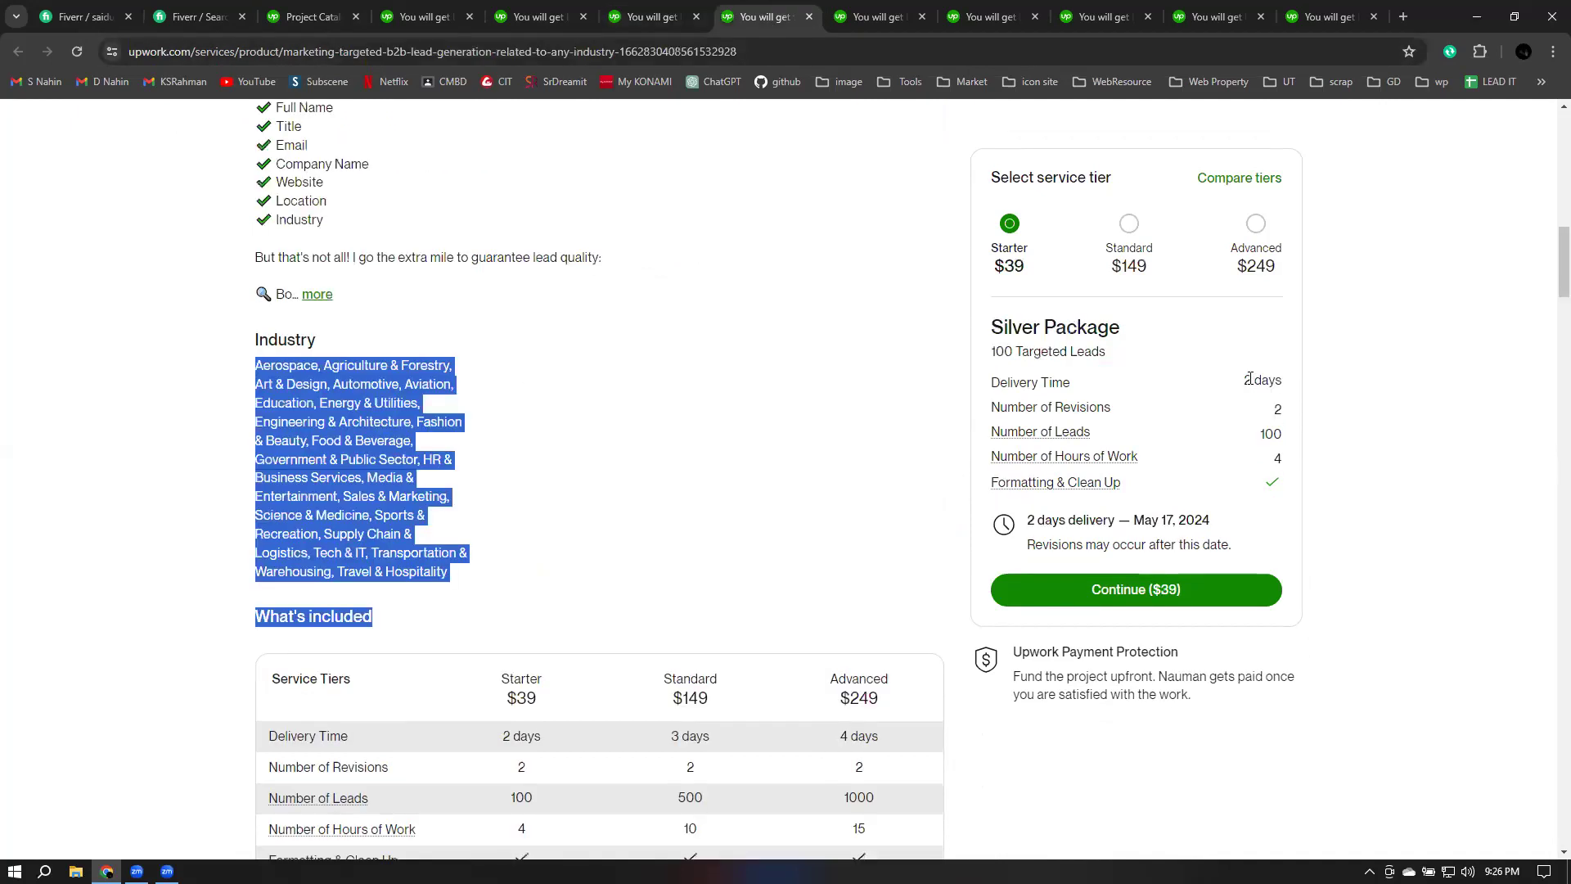
left_click(1247, 381)
left_click_drag(1278, 388, 1061, 371)
left_click(1061, 371)
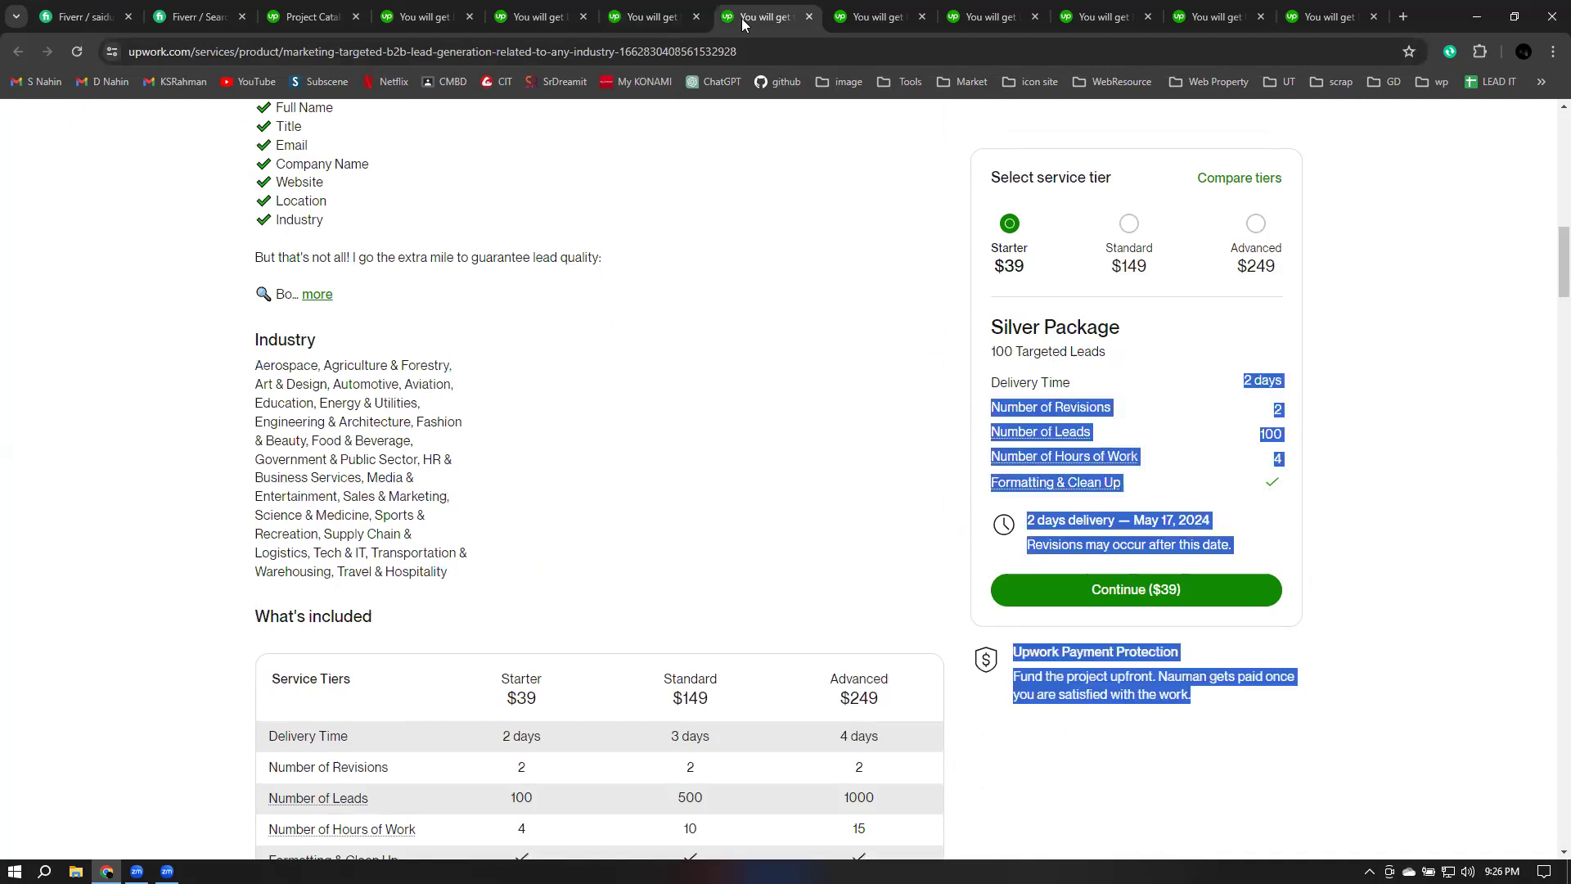
Step: Compare delivery times in the remaining open listings, including the Starter and Standard tiers of the B2B Email List Building listing
key("ctrl+Tab")
left_click_drag(1287, 513, 1252, 510)
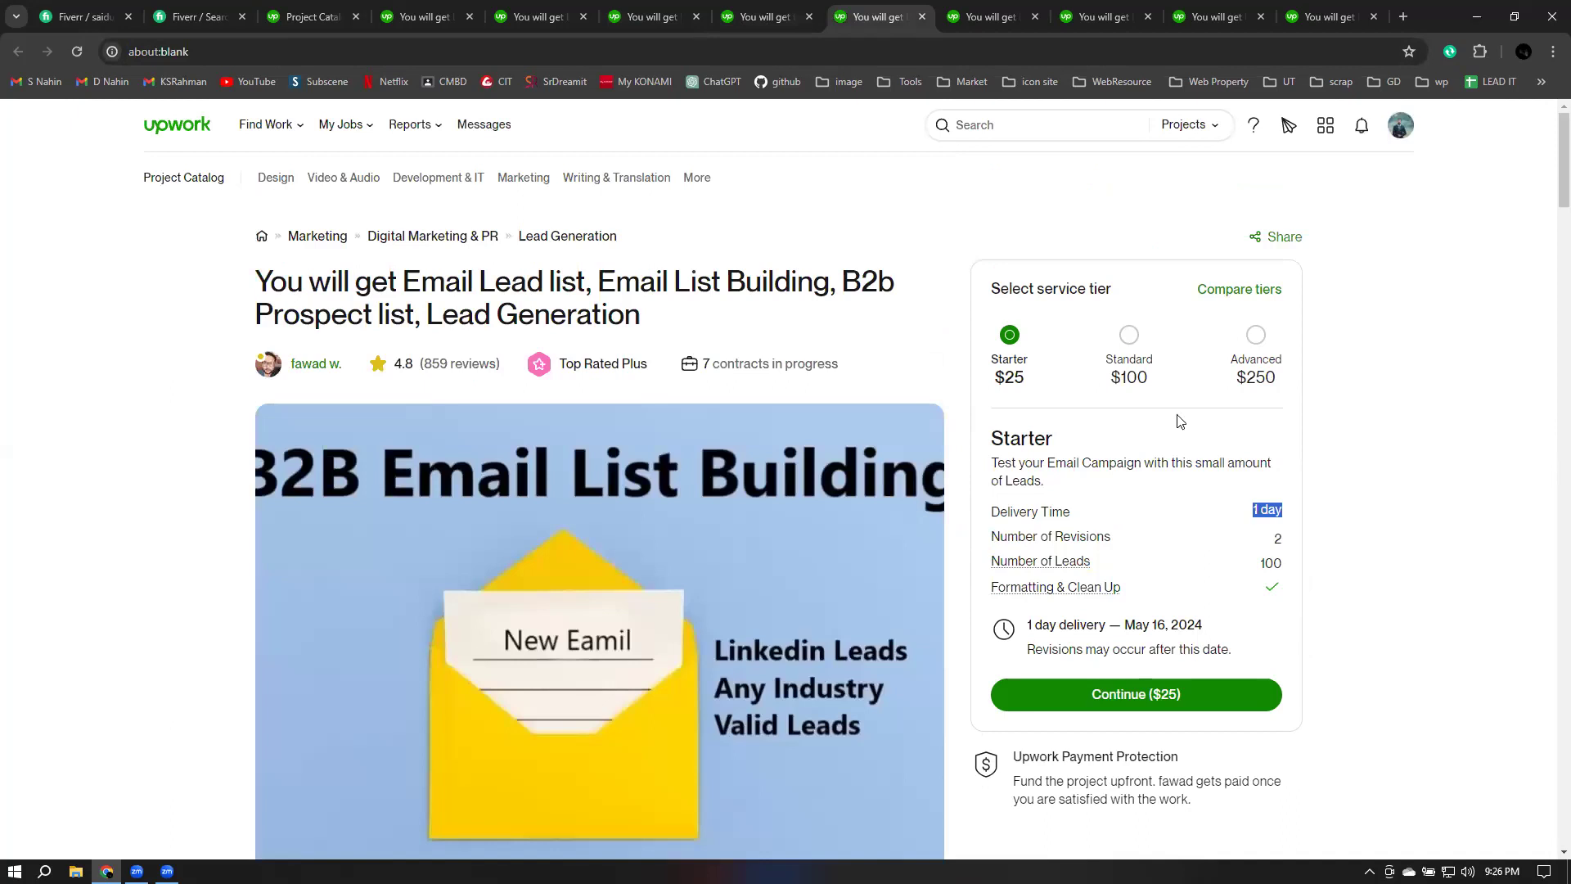
left_click(1128, 345)
left_click(1128, 344)
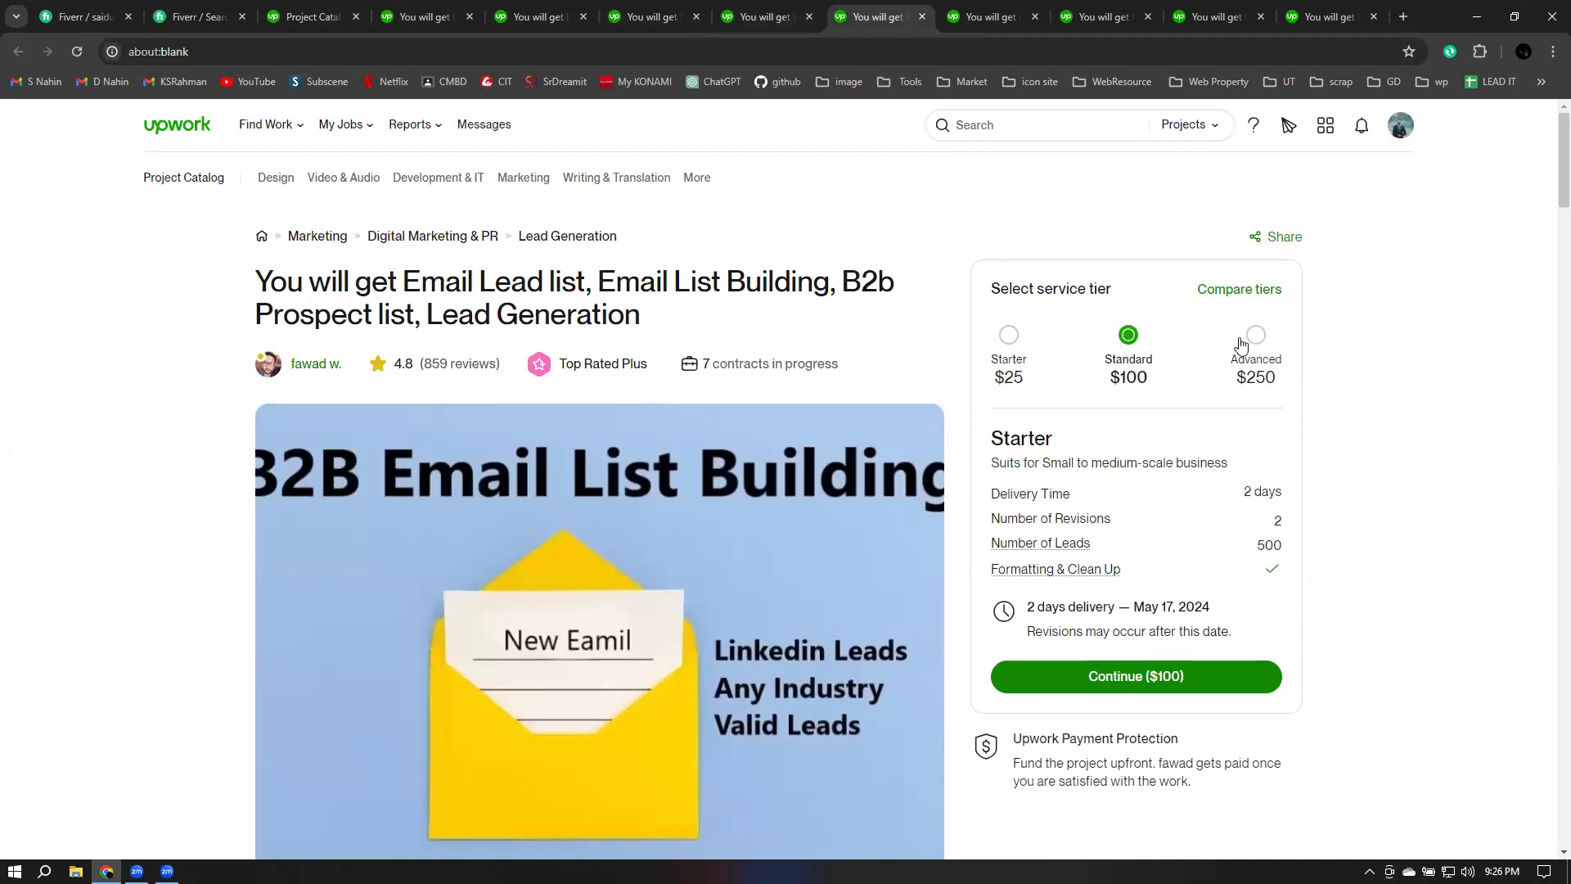
left_click(1008, 335)
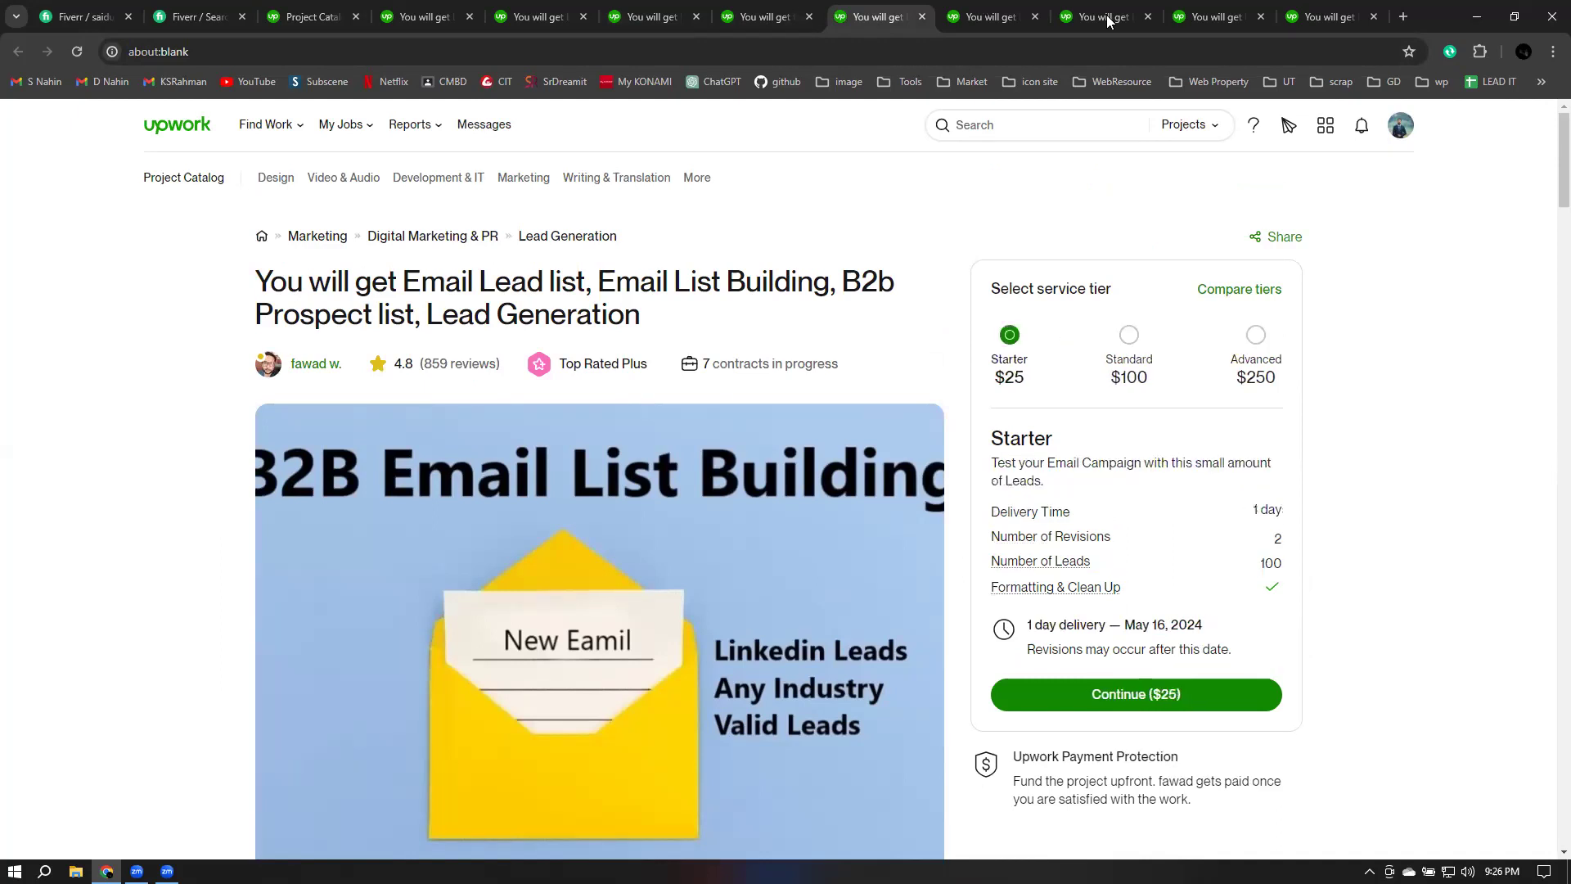
key("ctrl+Tab")
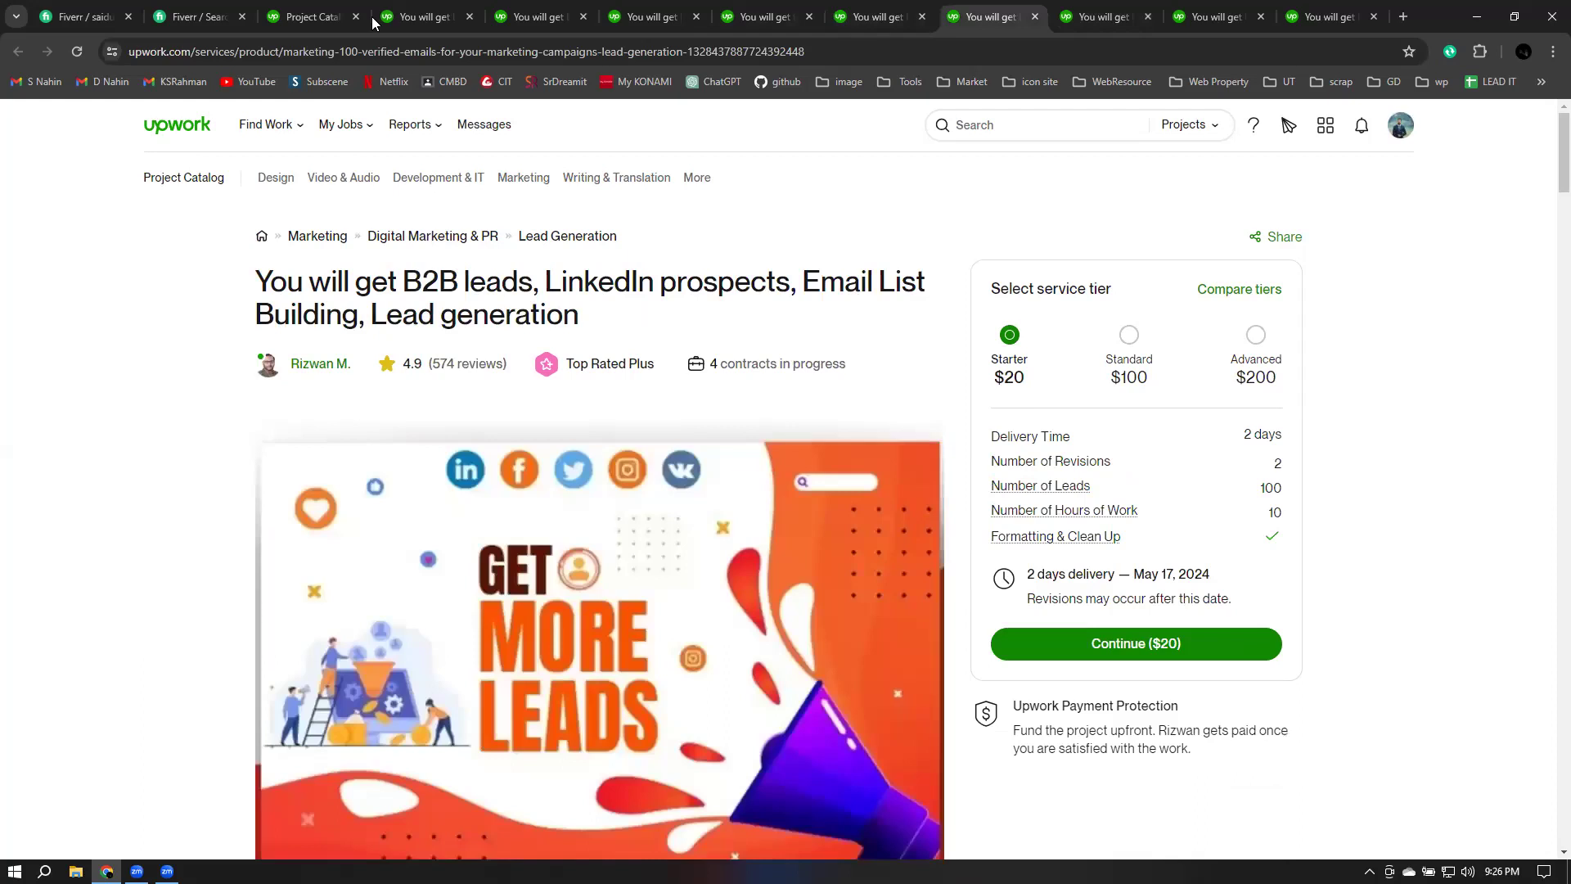
left_click(1350, 18)
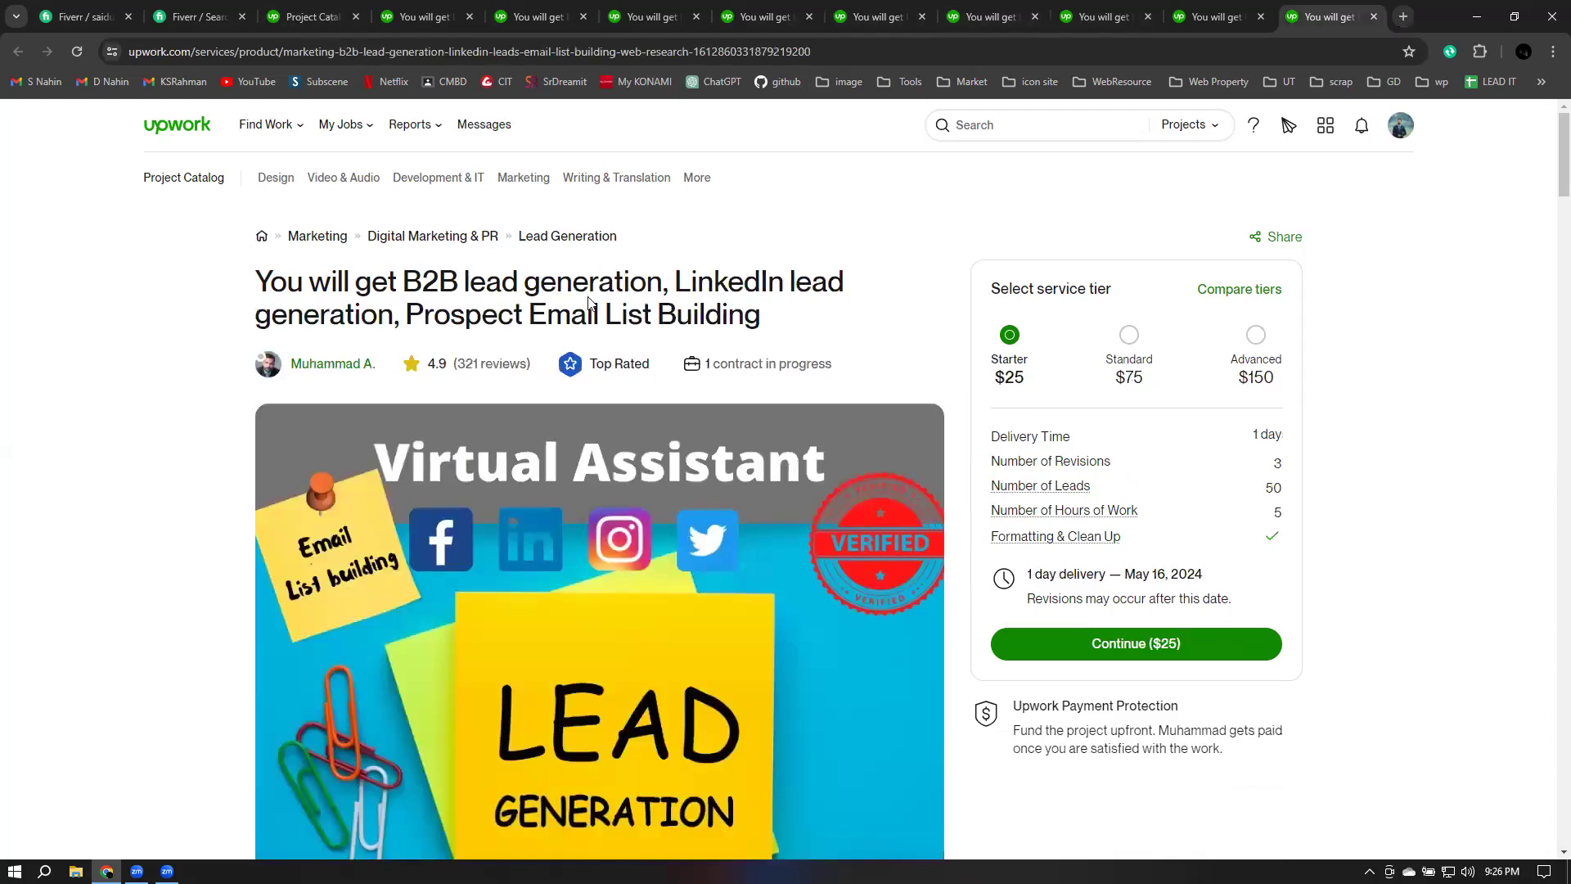
Step: Open Upwork in a new browser tab placed just before the project draft's tab and set the search scope to Projects
key("ctrl+t")
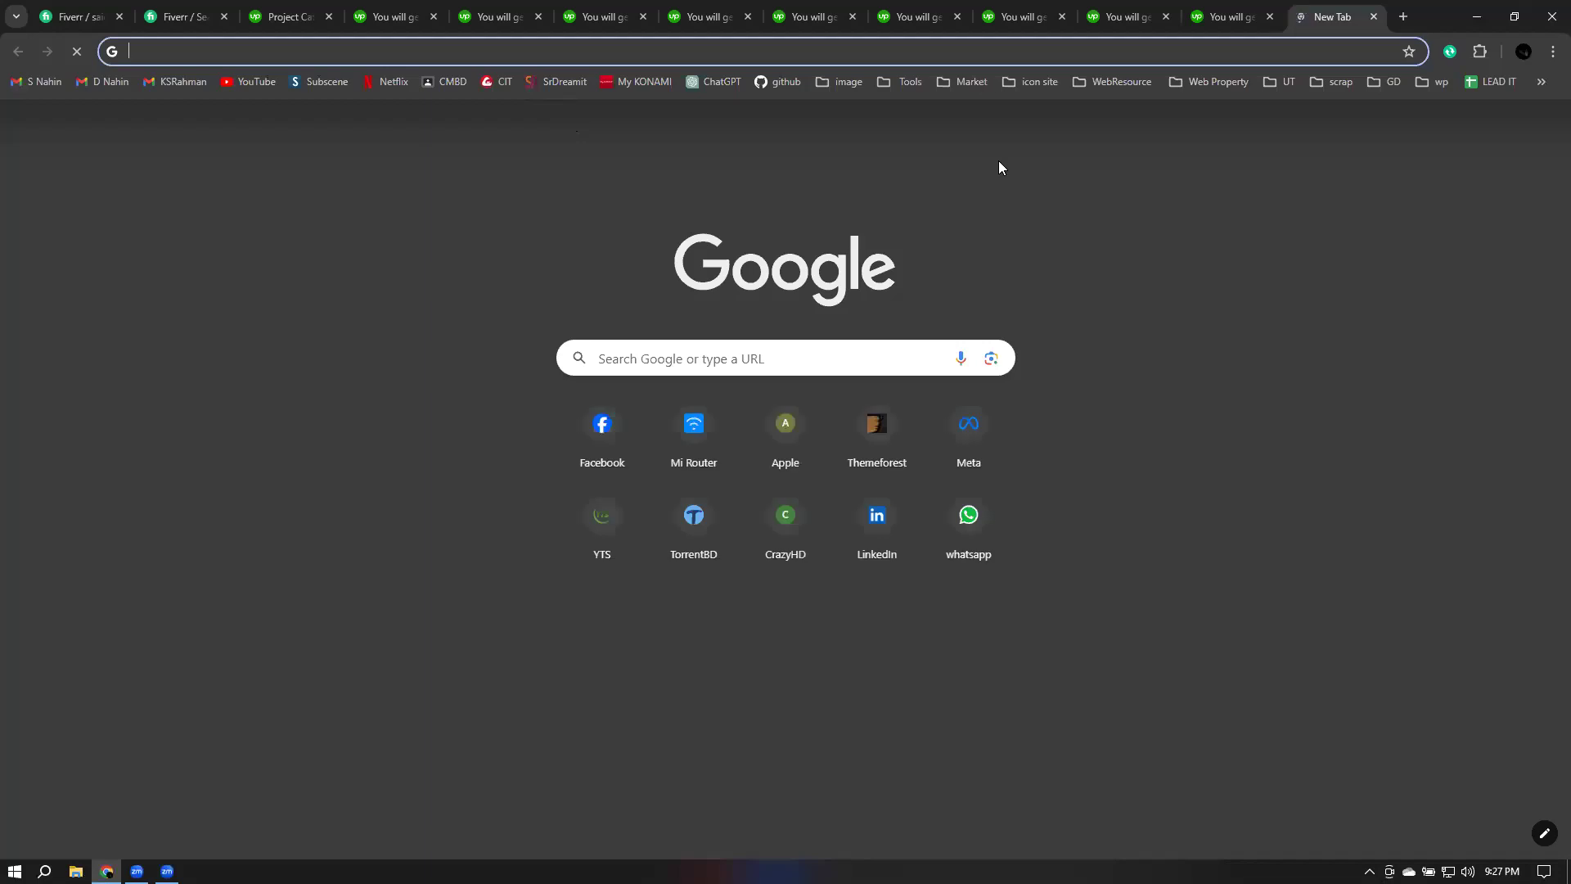
left_click(968, 81)
left_click(994, 135)
left_click_drag(558, 30, 318, 26)
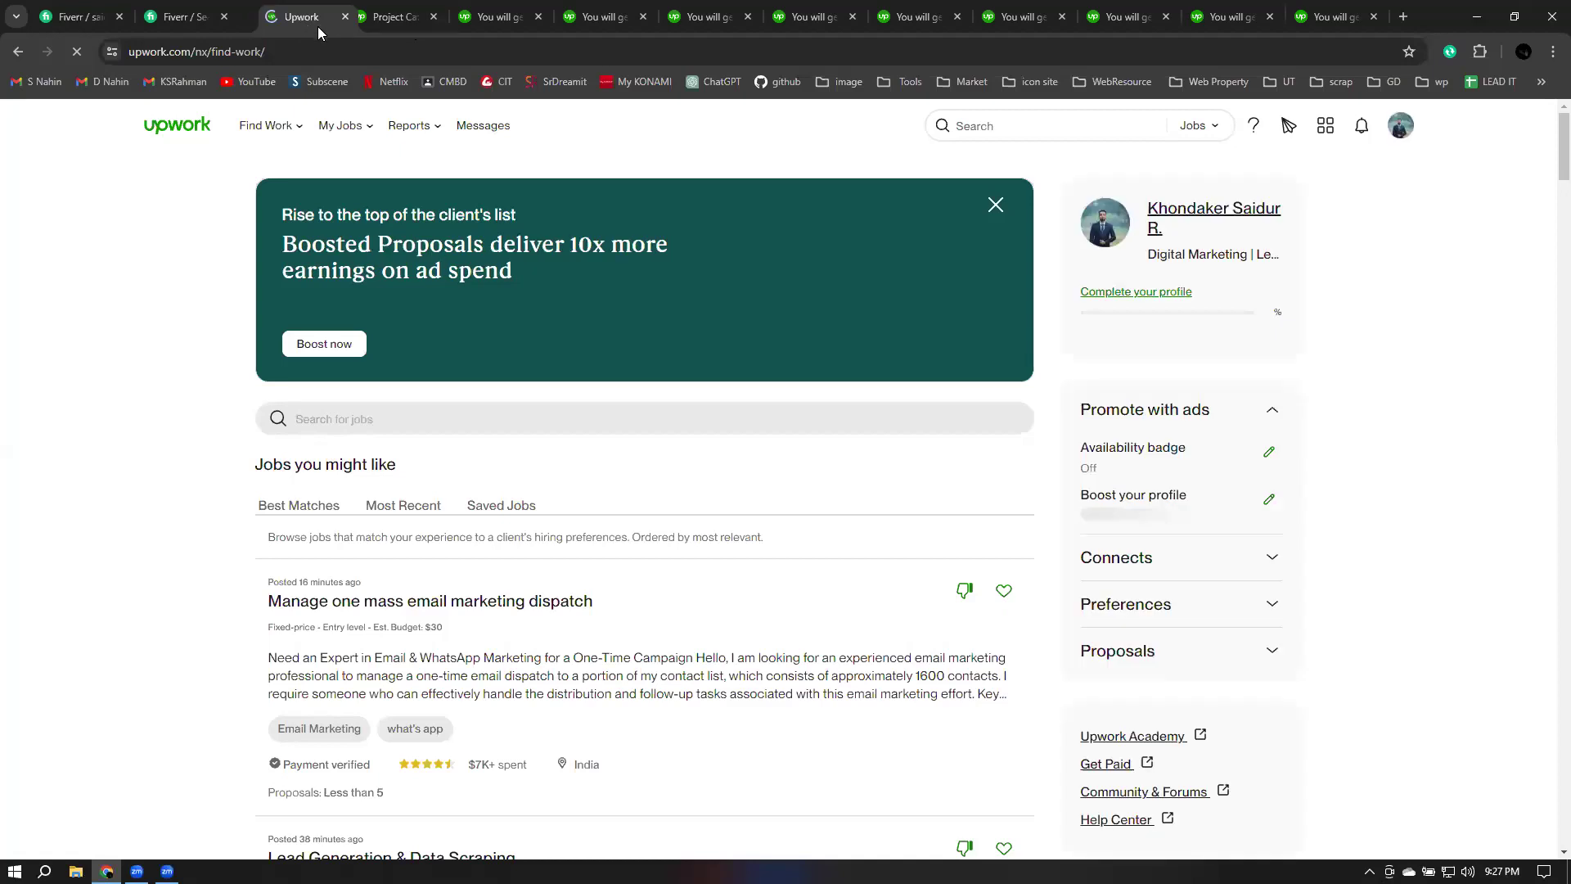
left_click(1201, 126)
left_click(1189, 262)
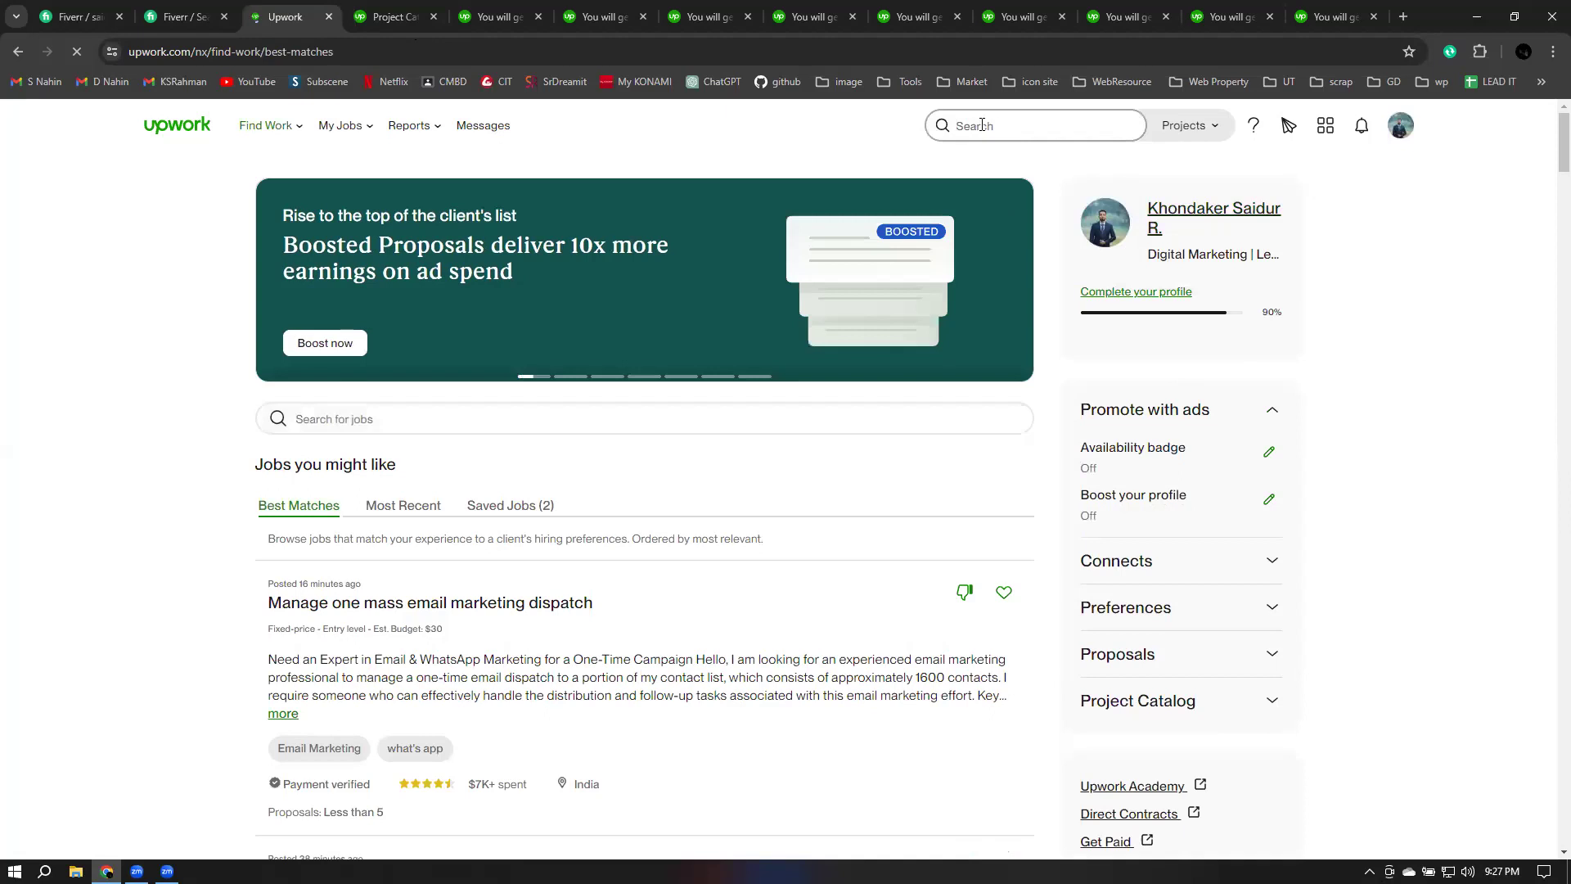
Step: Search the Project Catalog for "lead generation"
type("lead")
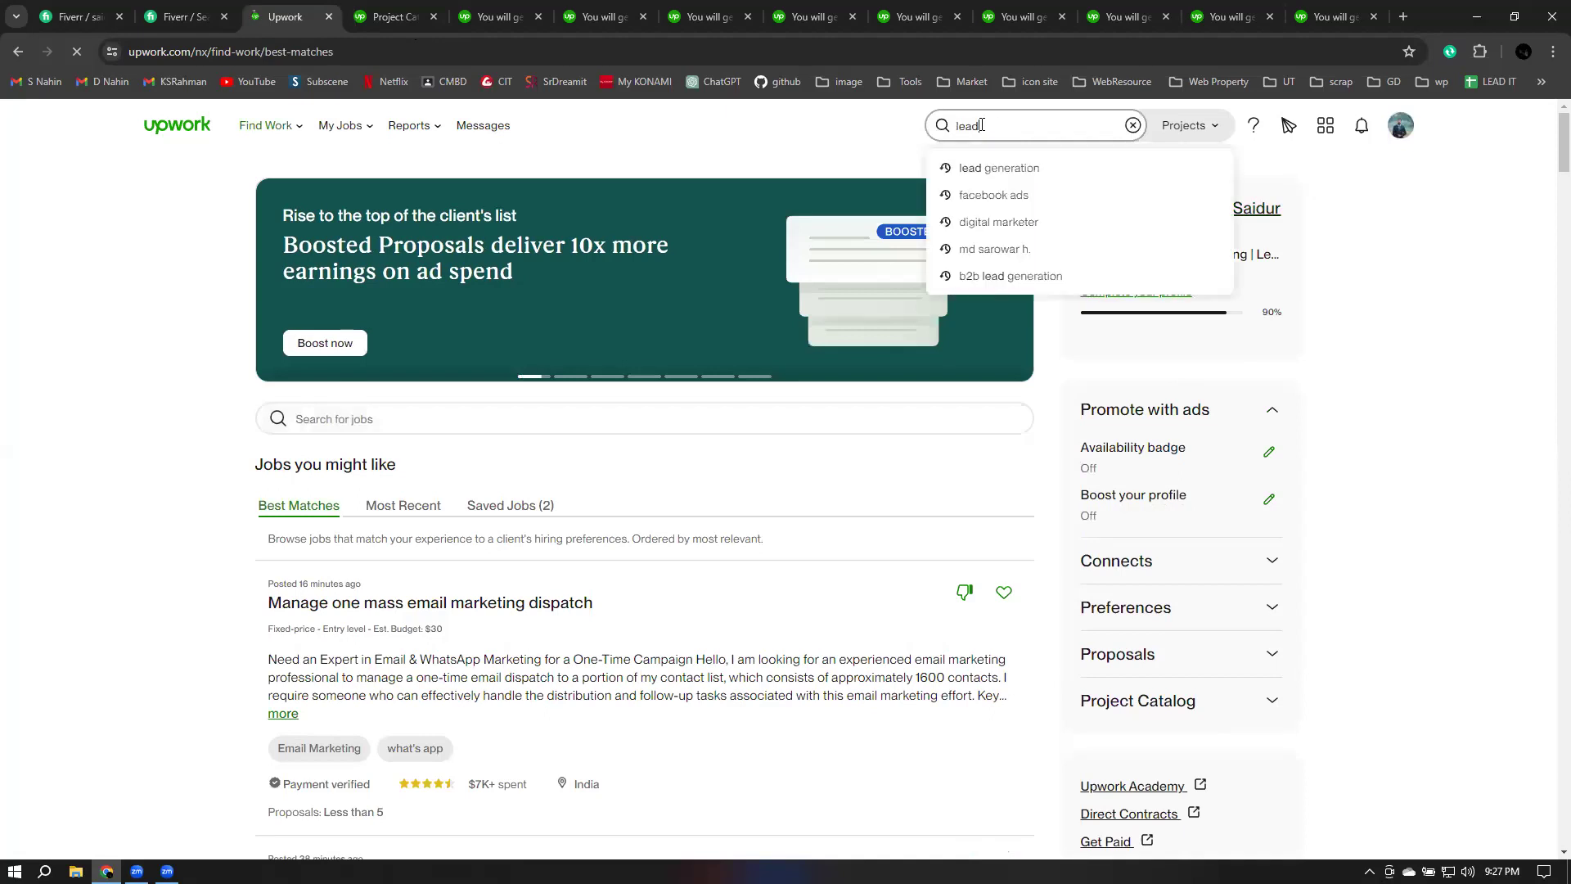
left_click(991, 171)
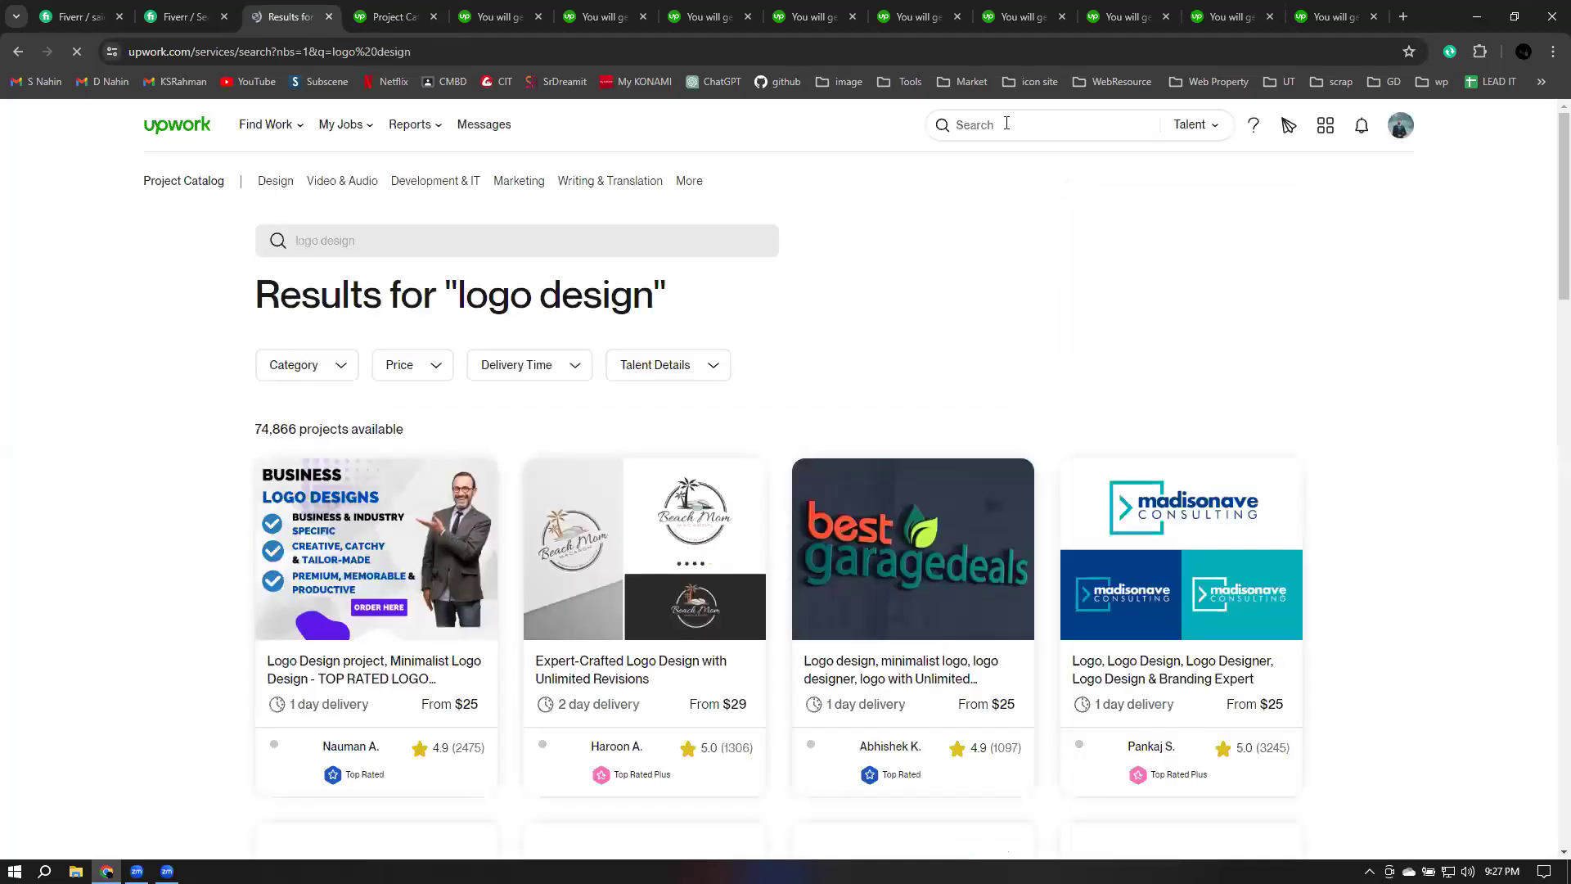
left_click(1006, 124)
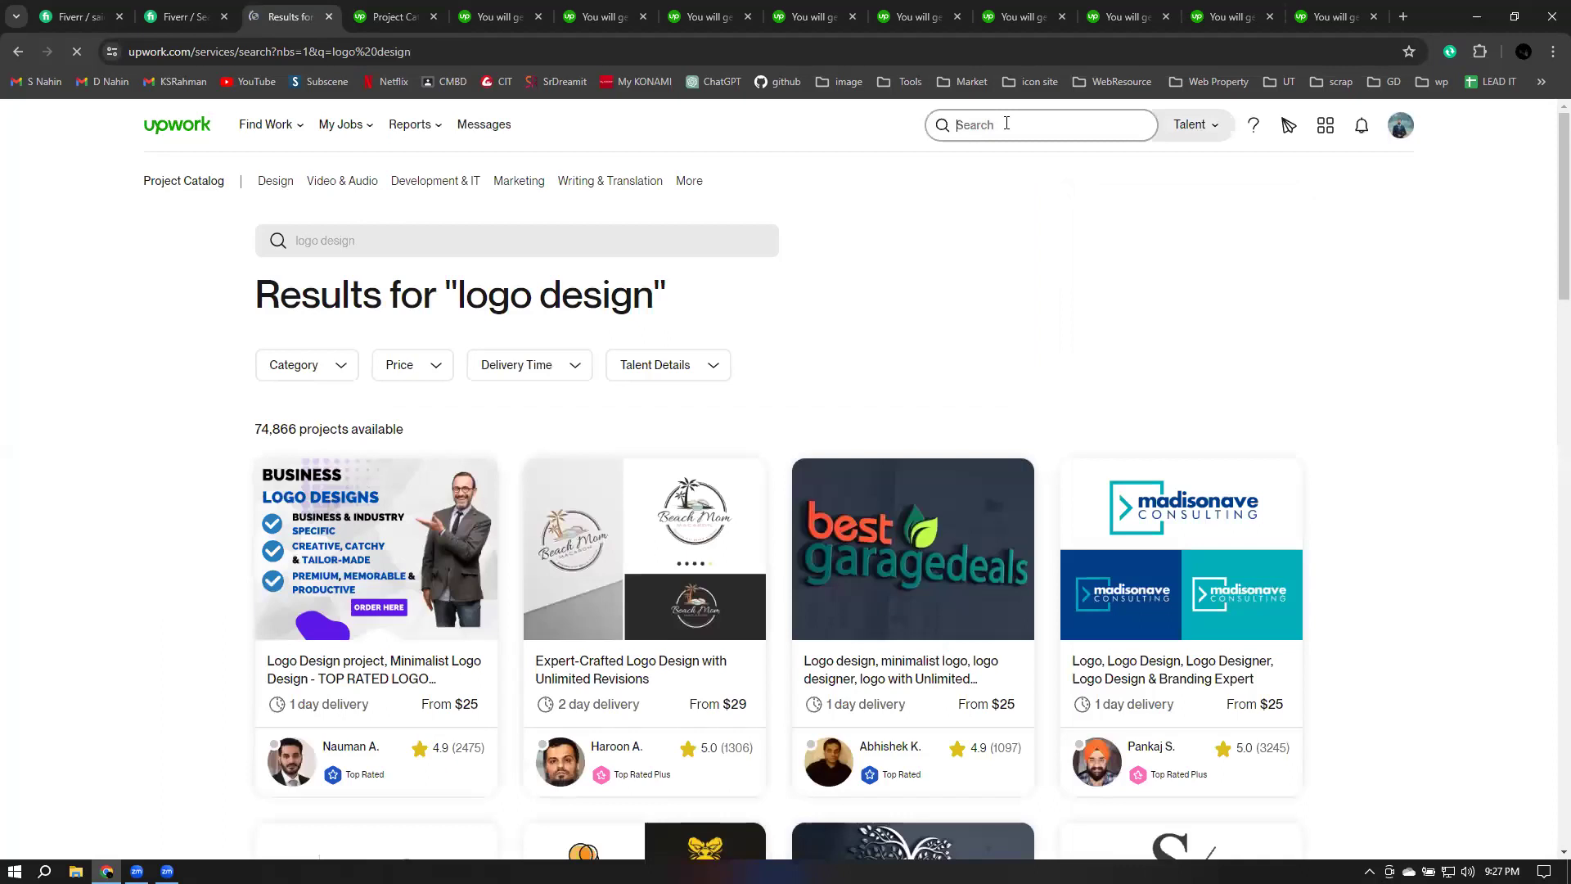
scroll(1045, 238, "down", 8)
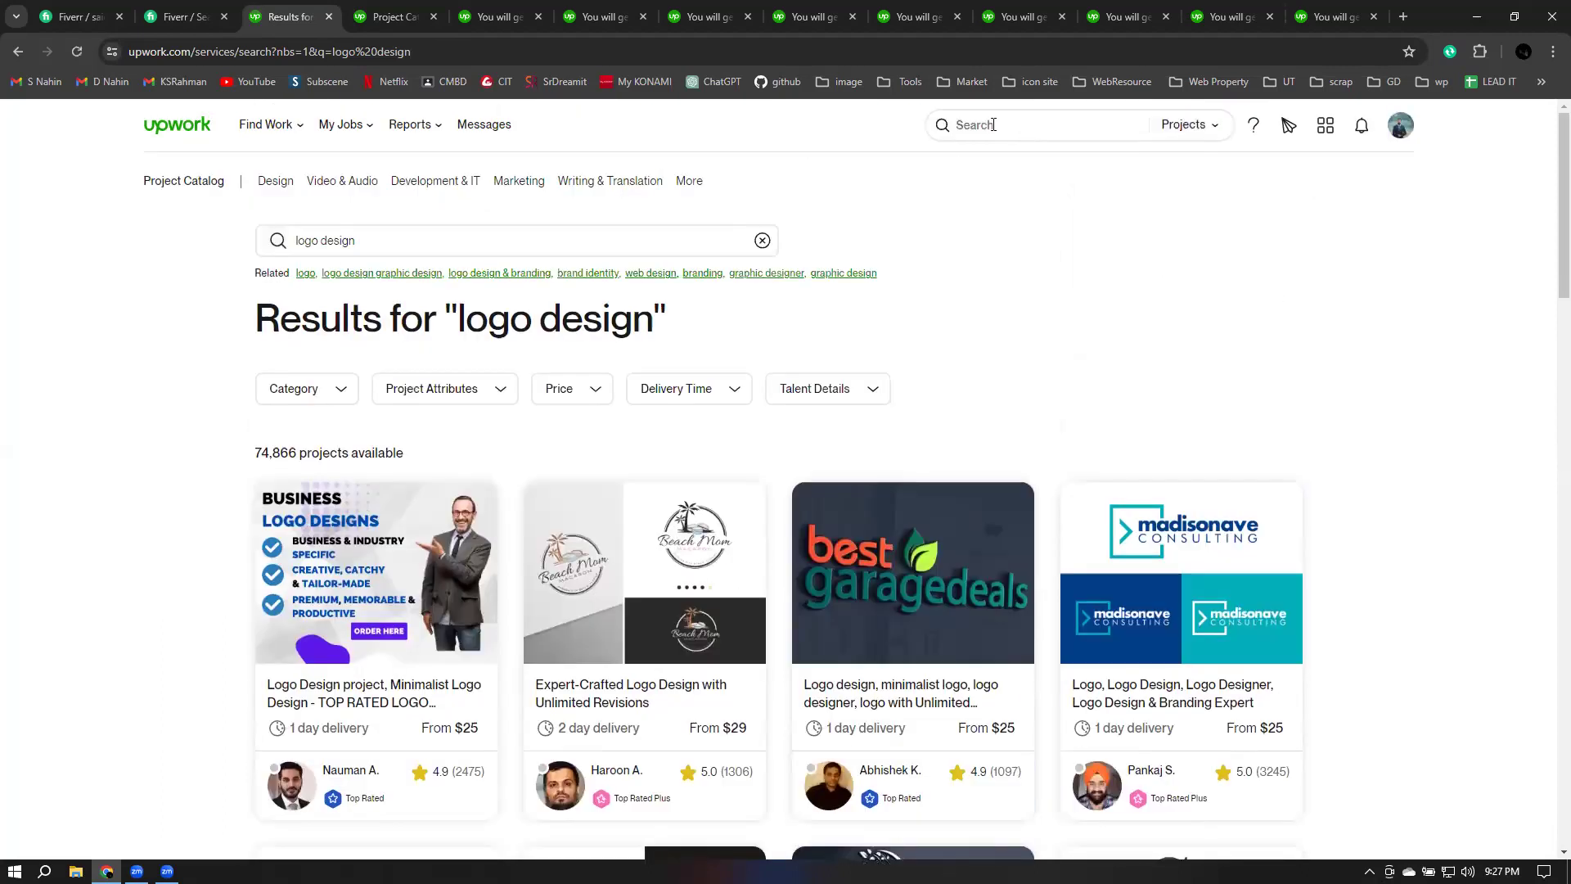
left_click(993, 125)
type("lead generation")
key("Return")
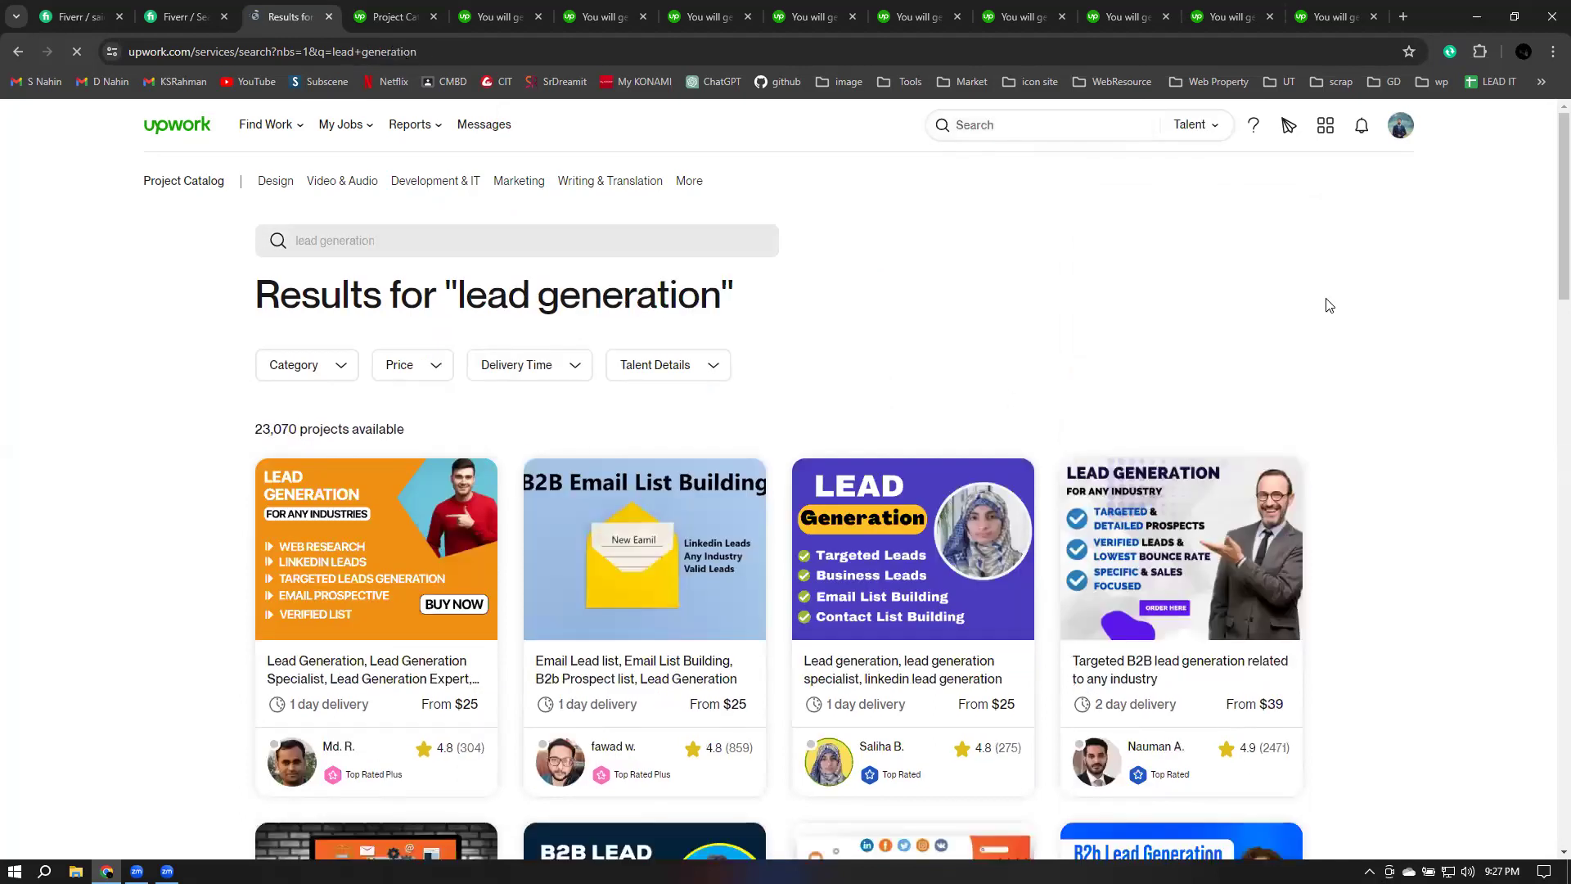
Step: Examine the delivery times and starting prices of the lead generation projects throughout the search results
scroll(1329, 305, "down", 2)
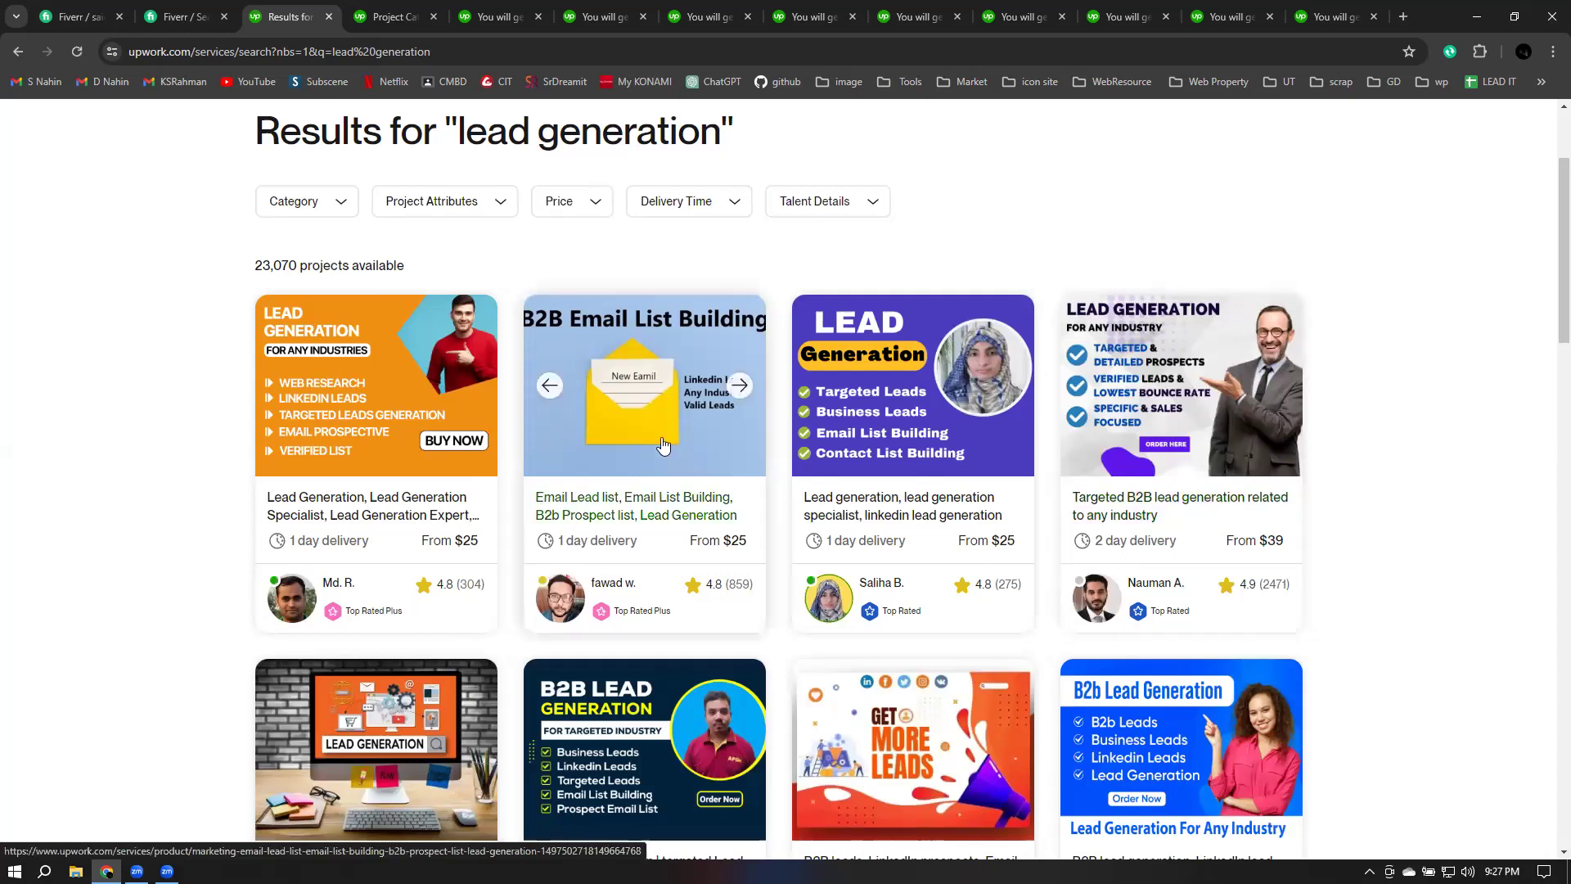
scroll(665, 447, "down", 1)
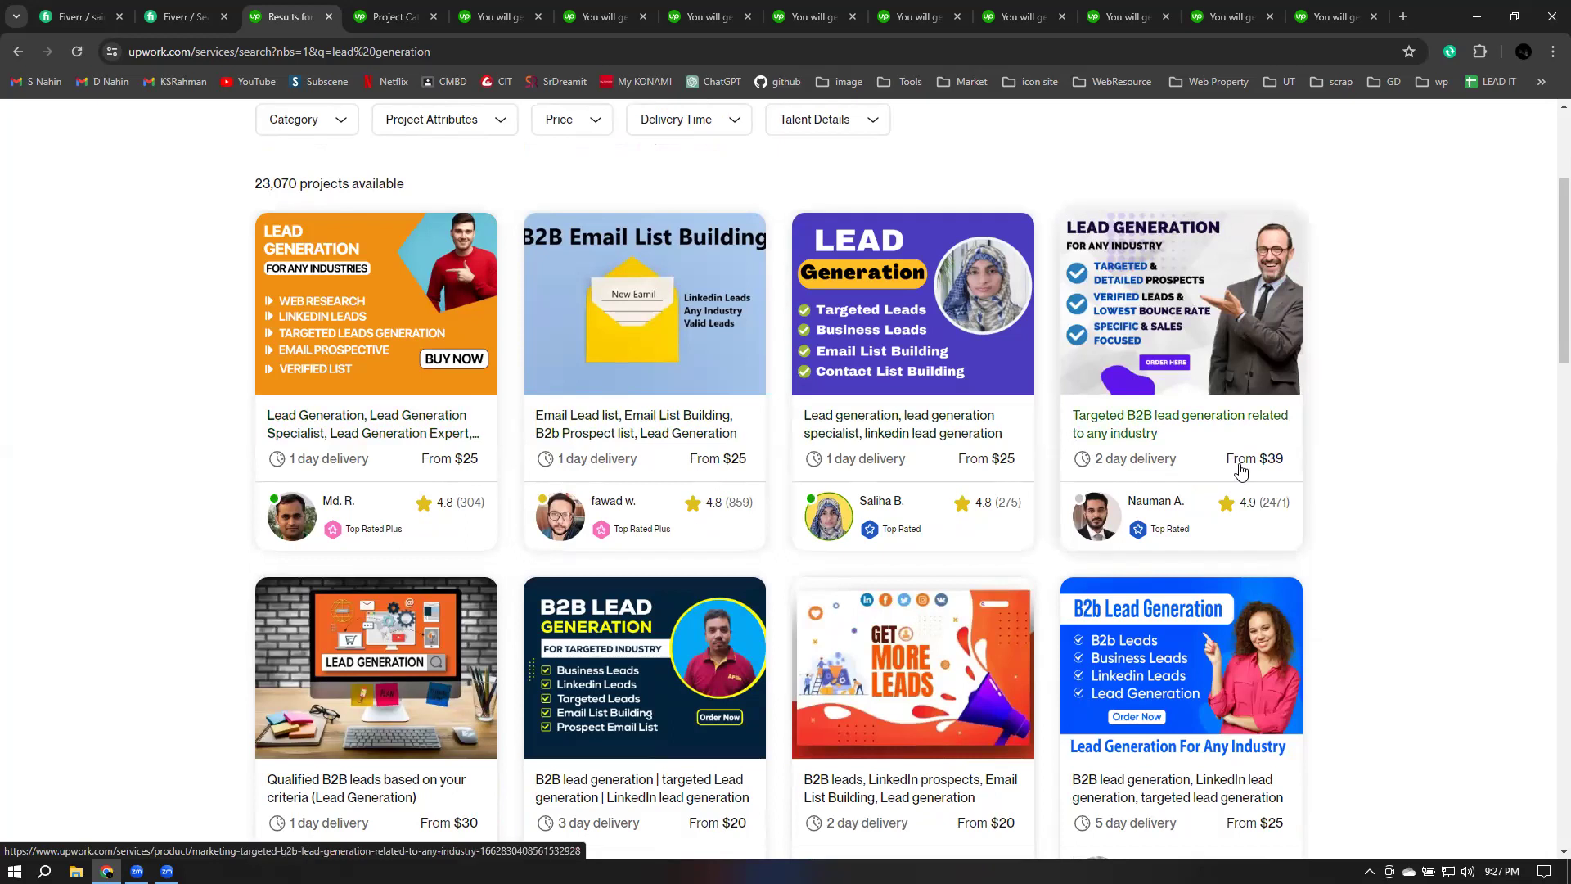
scroll(1241, 472, "down", 1)
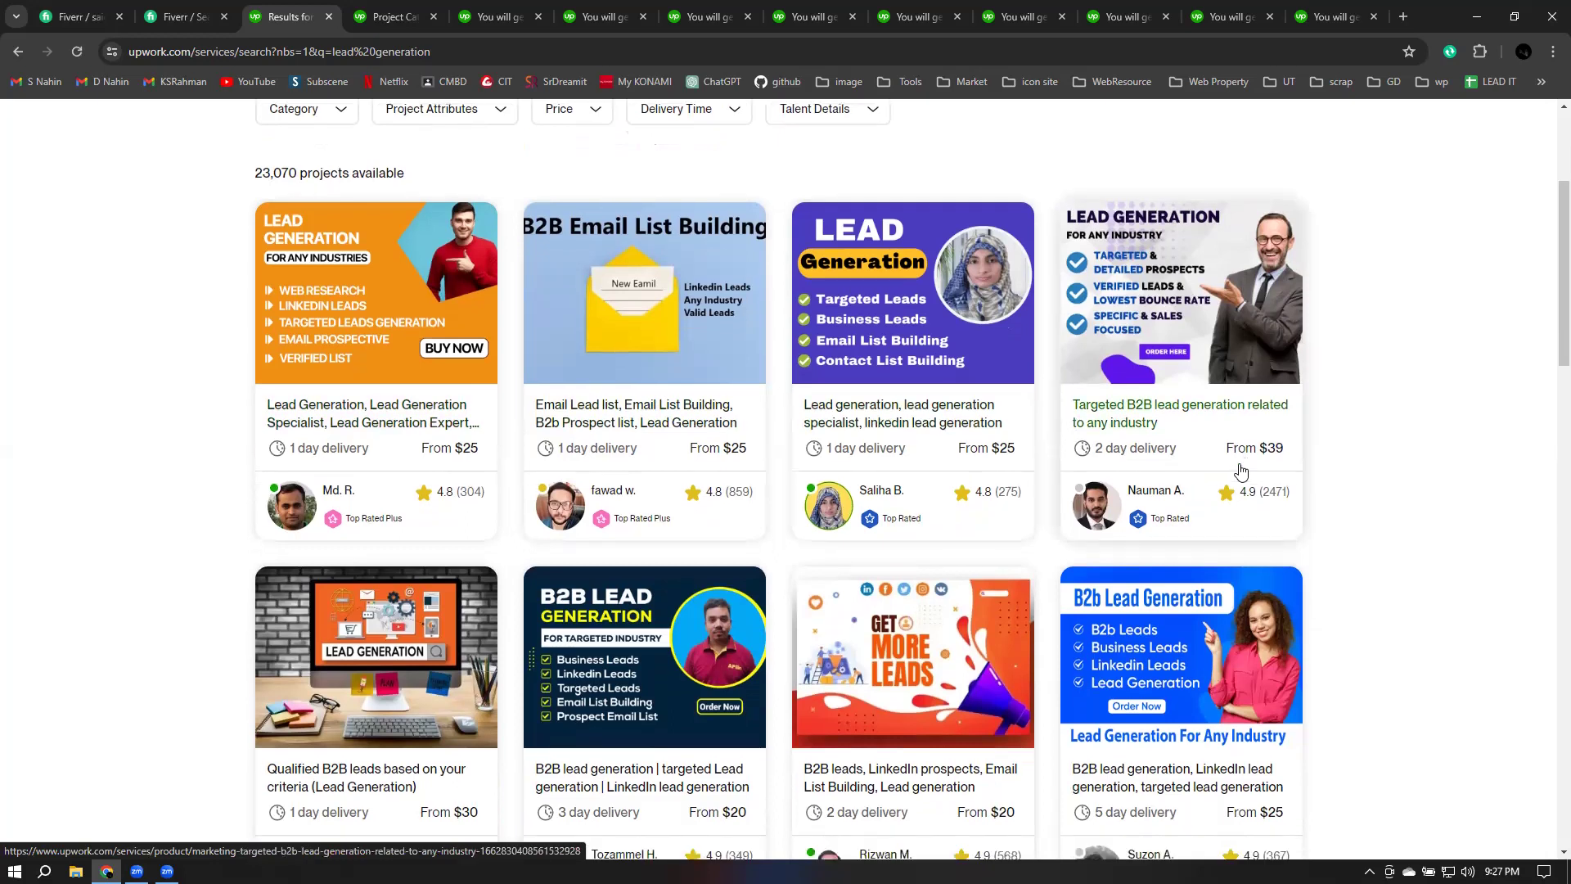
scroll(494, 573, "down", 3)
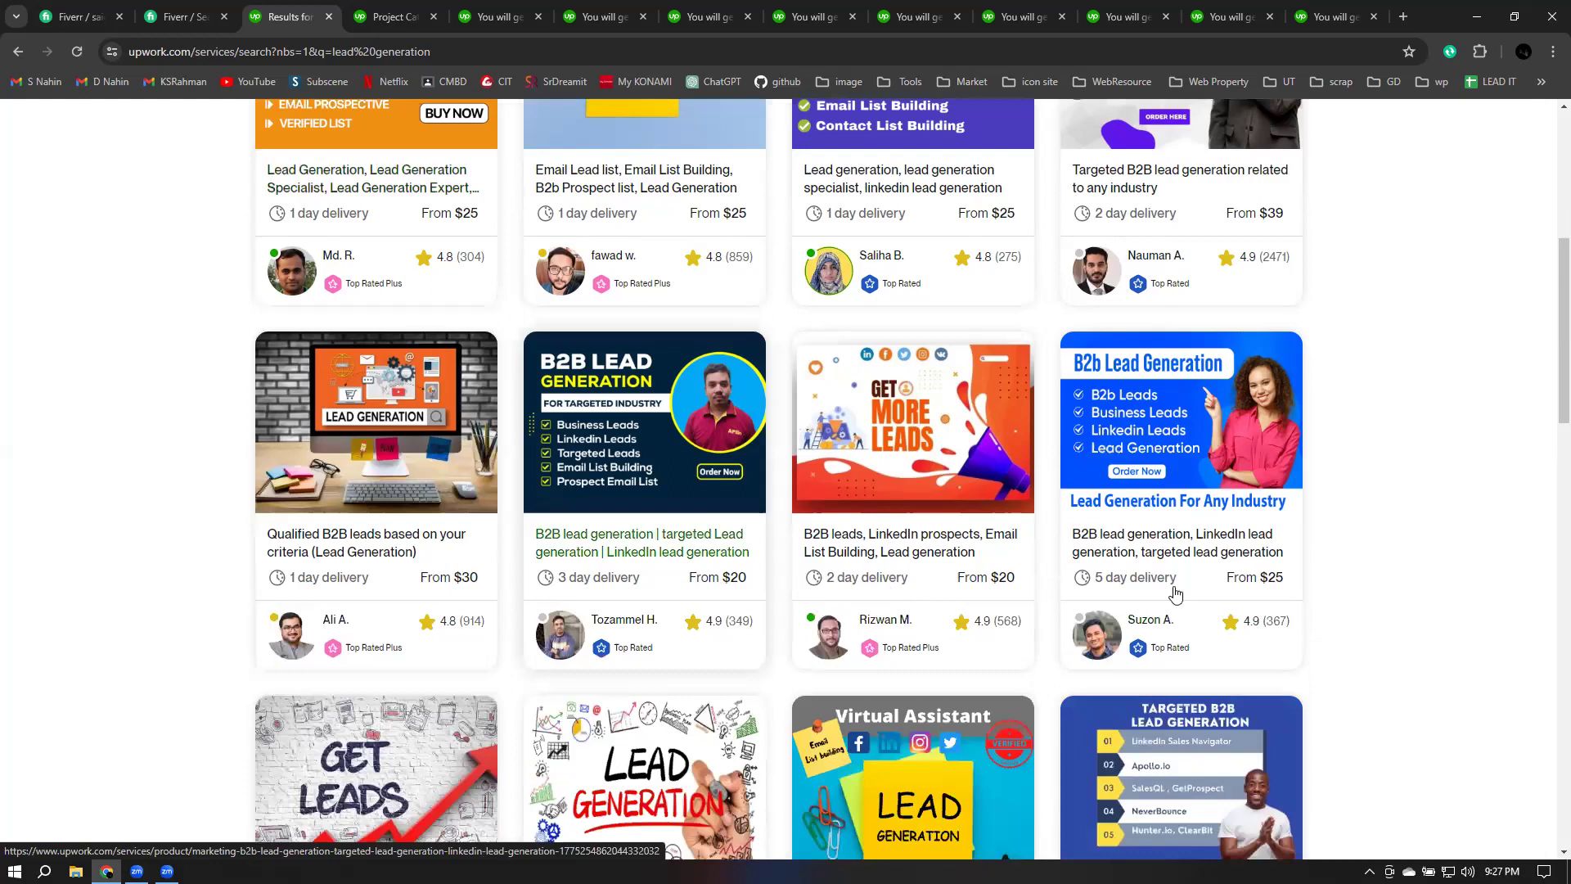
scroll(1193, 593, "down", 5)
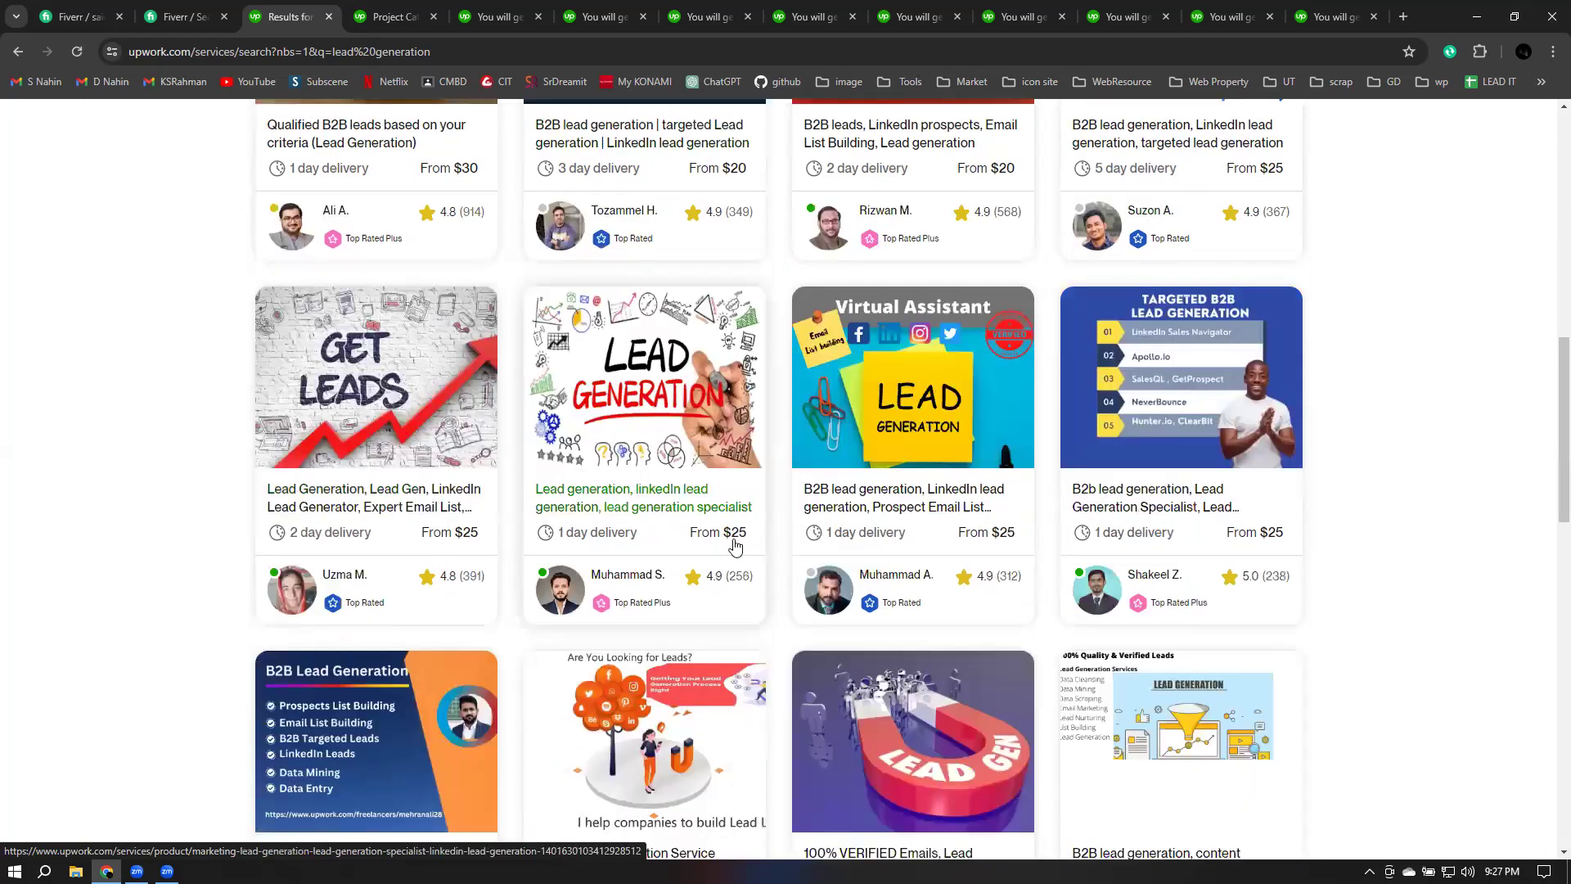
scroll(501, 544, "down", 4)
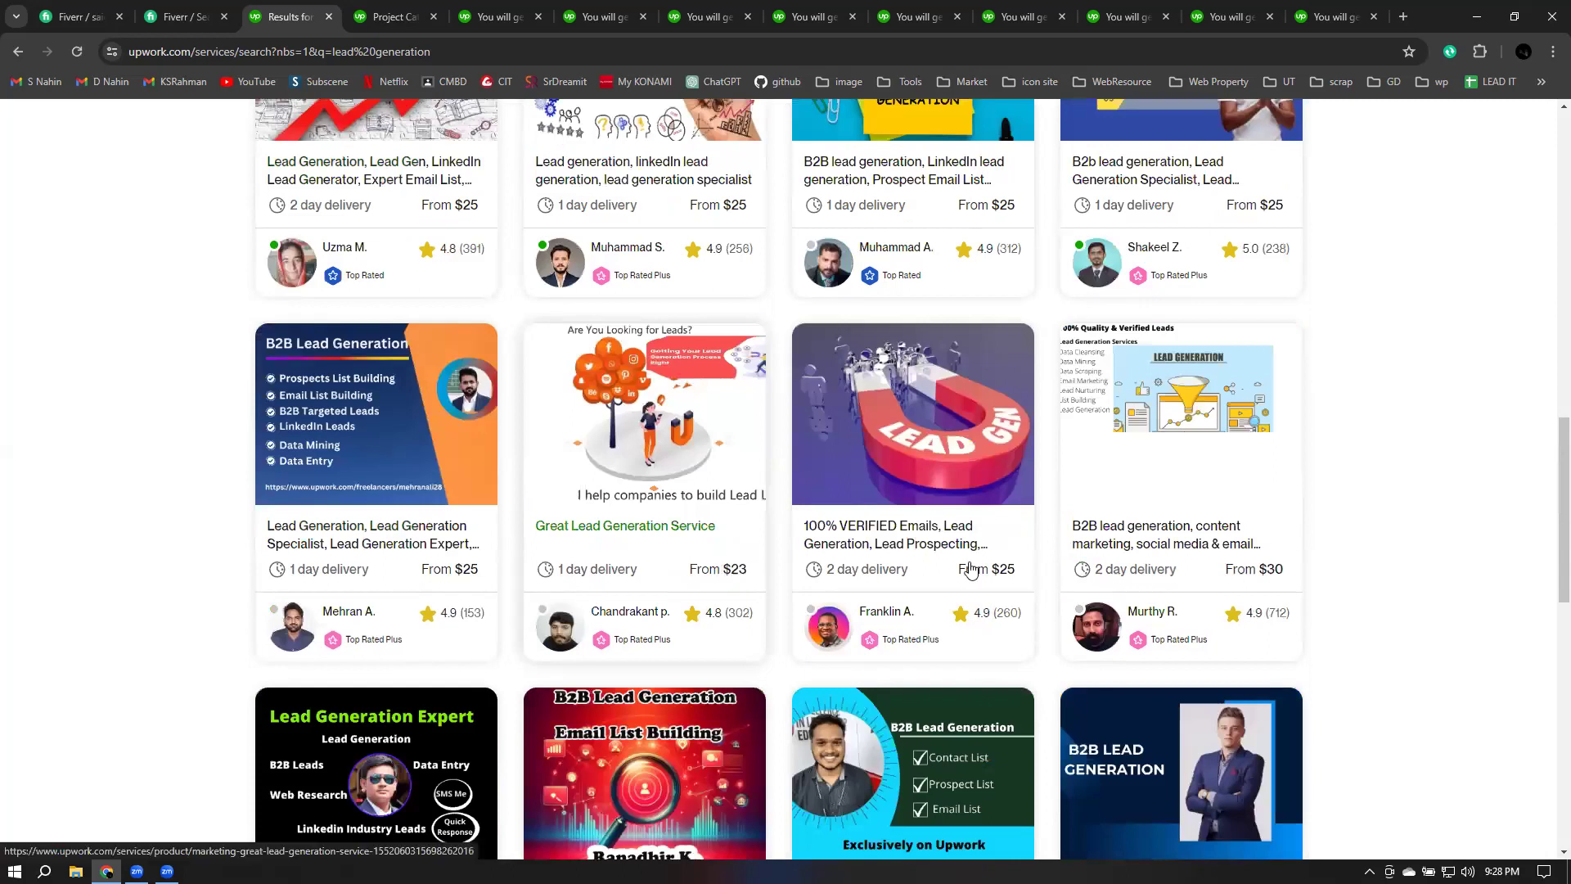
scroll(1023, 515, "down", 3)
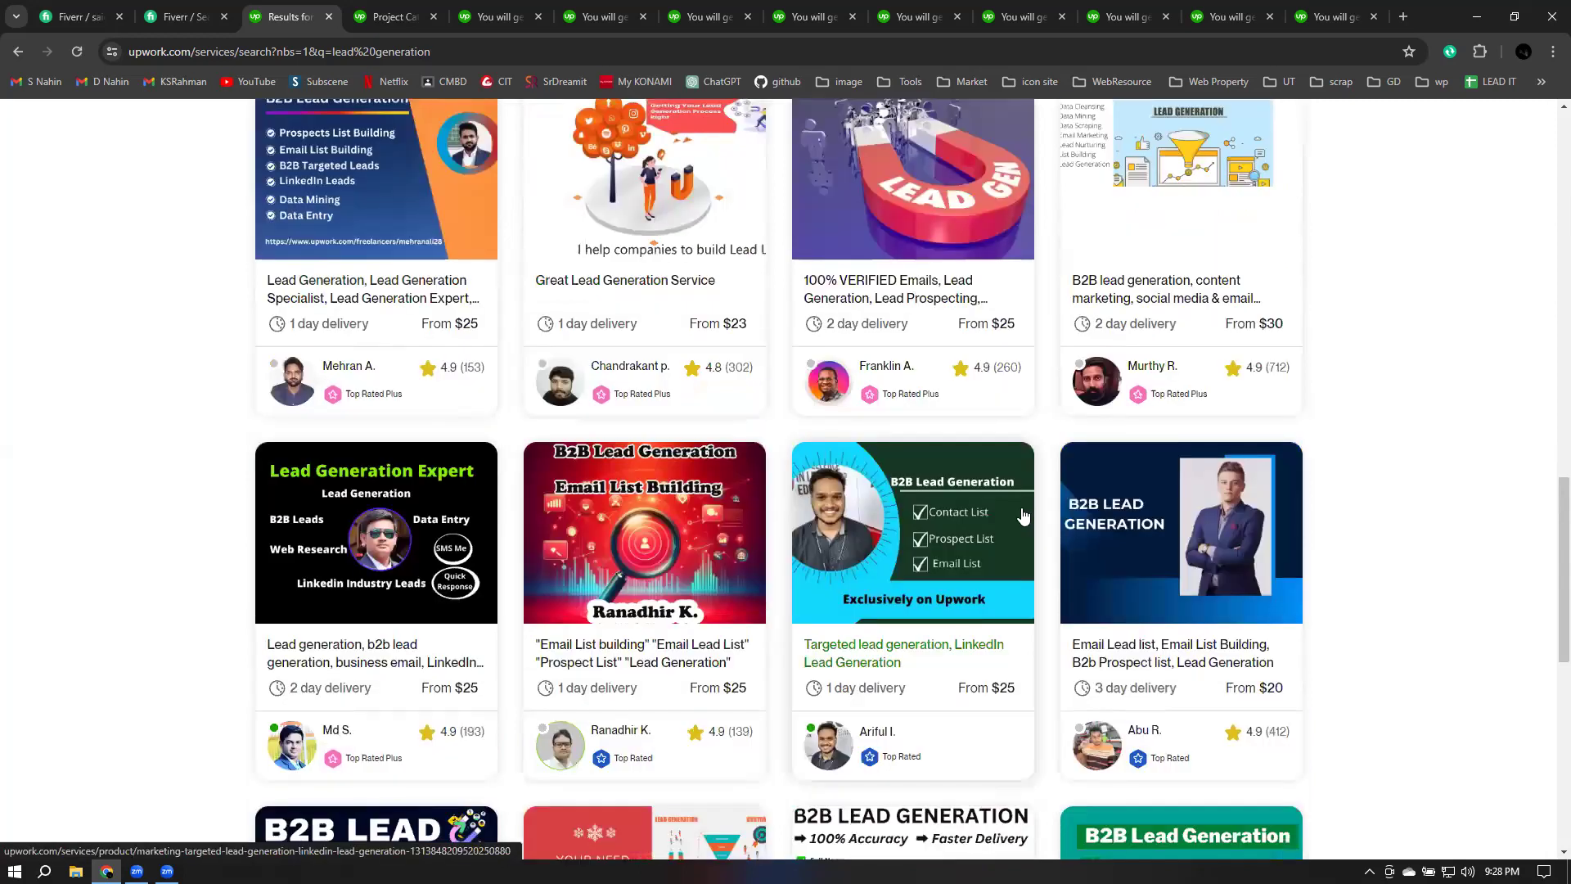
scroll(1023, 515, "down", 2)
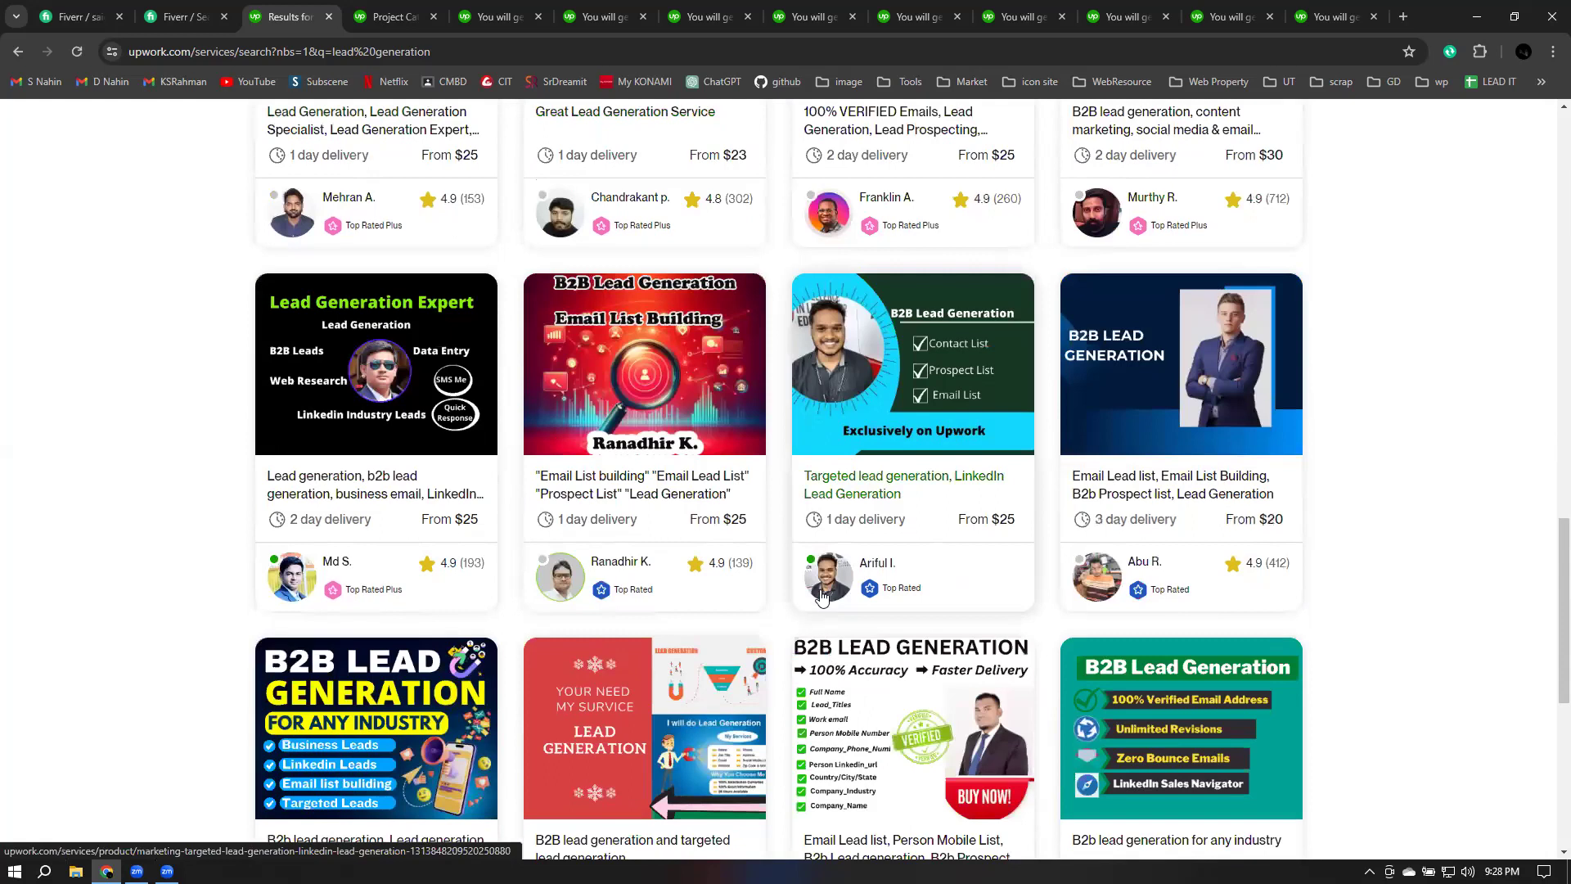
scroll(822, 598, "down", 3)
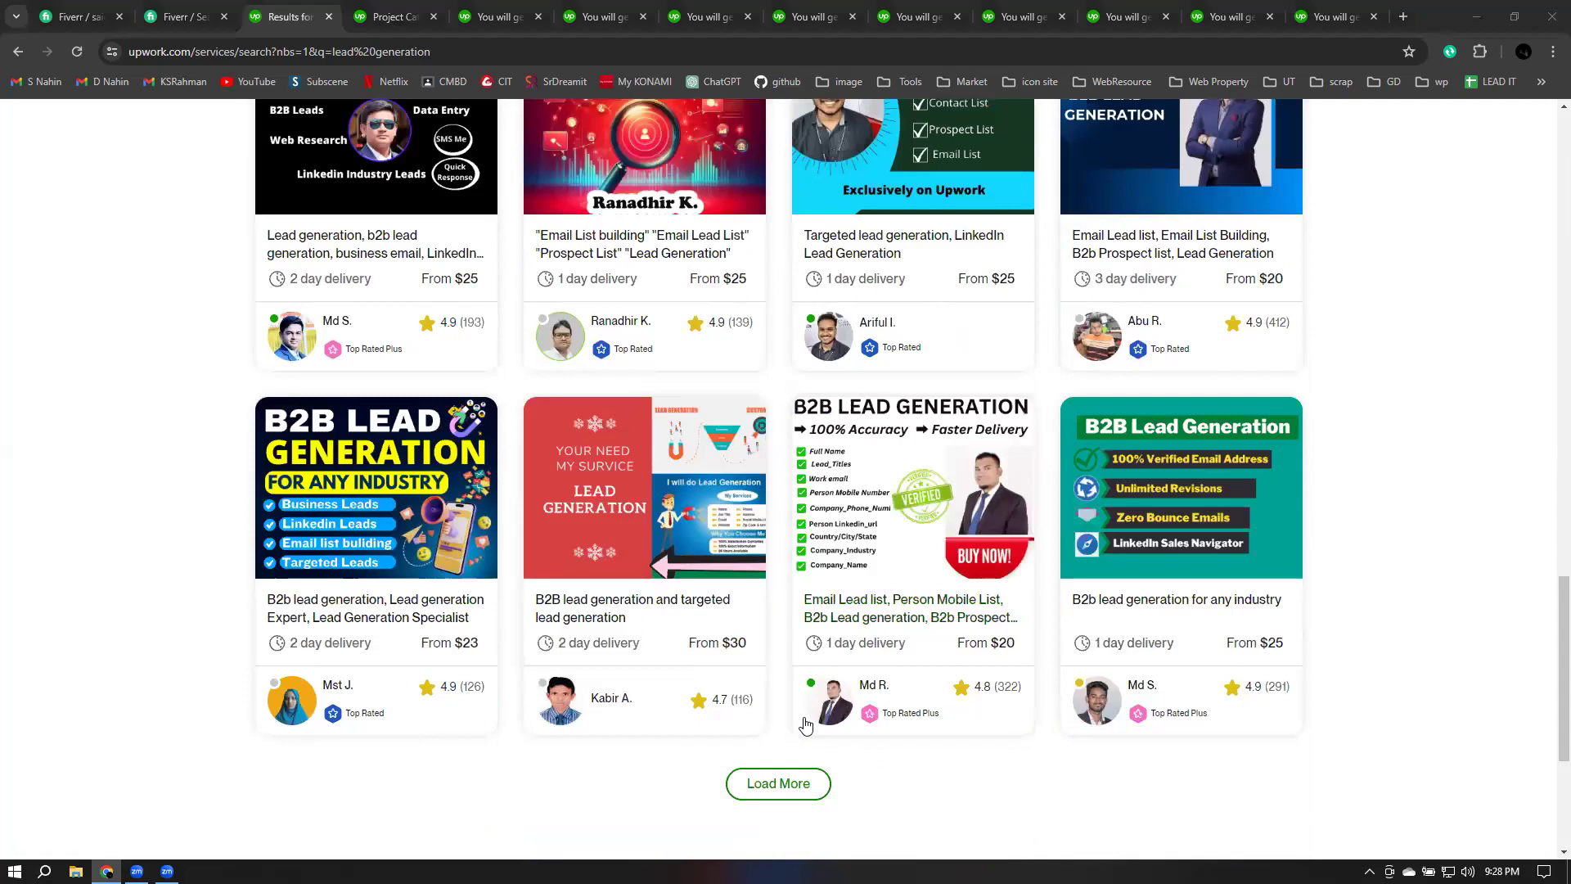
Step: Return to the project draft and set the delivery days to 1 for Starter, 3 for Standard and 5 for Advanced
left_click(1439, 555)
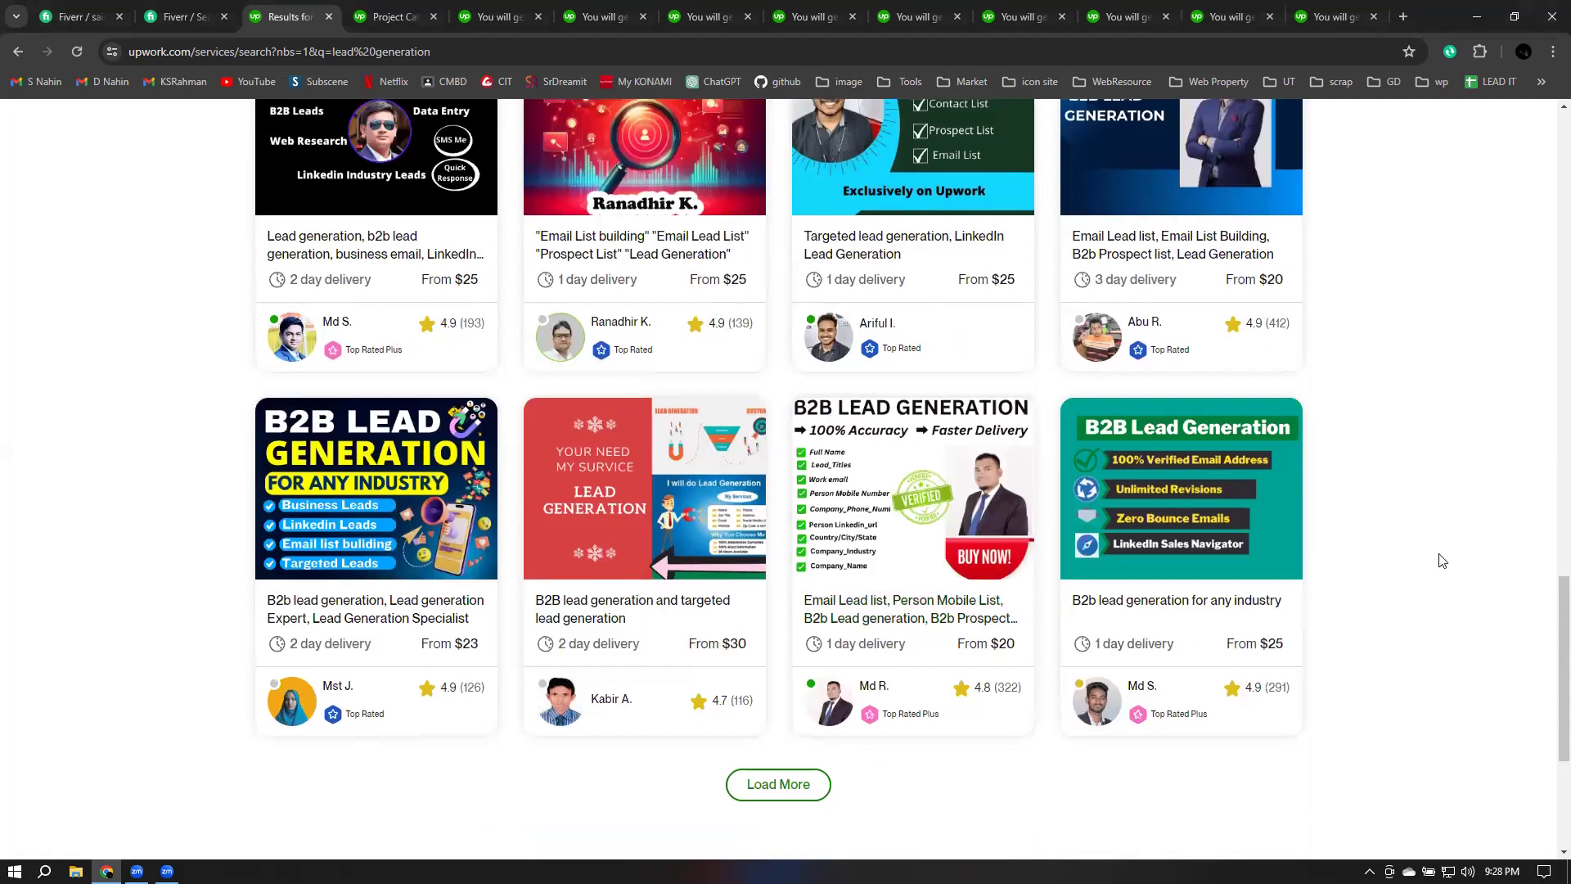
scroll(1441, 561, "up", 15)
scroll(1442, 560, "up", 5)
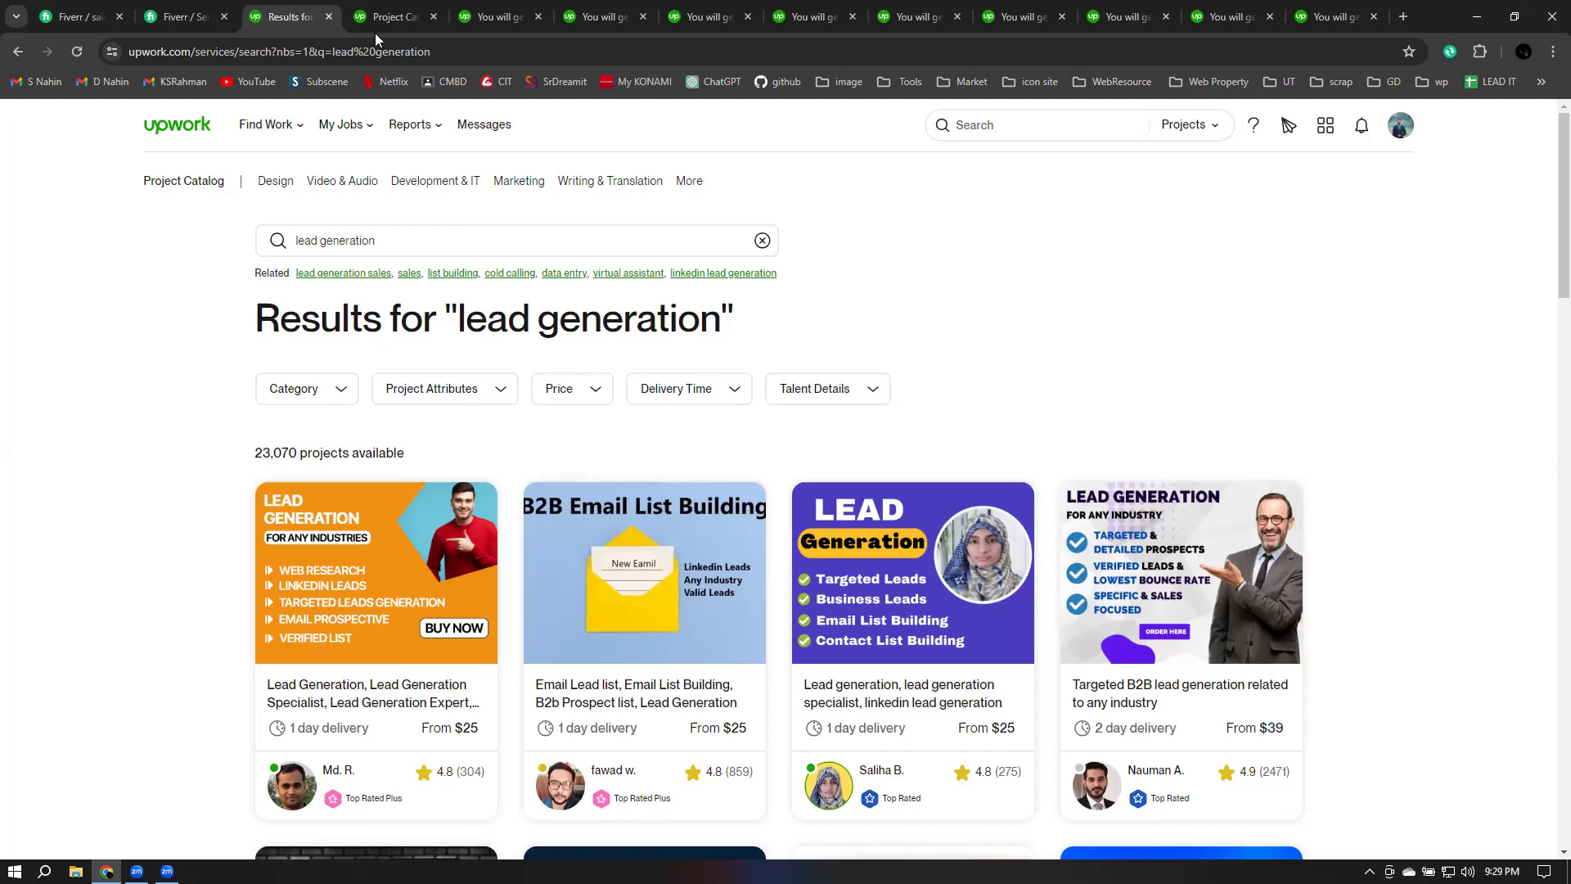
key("ctrl+Tab")
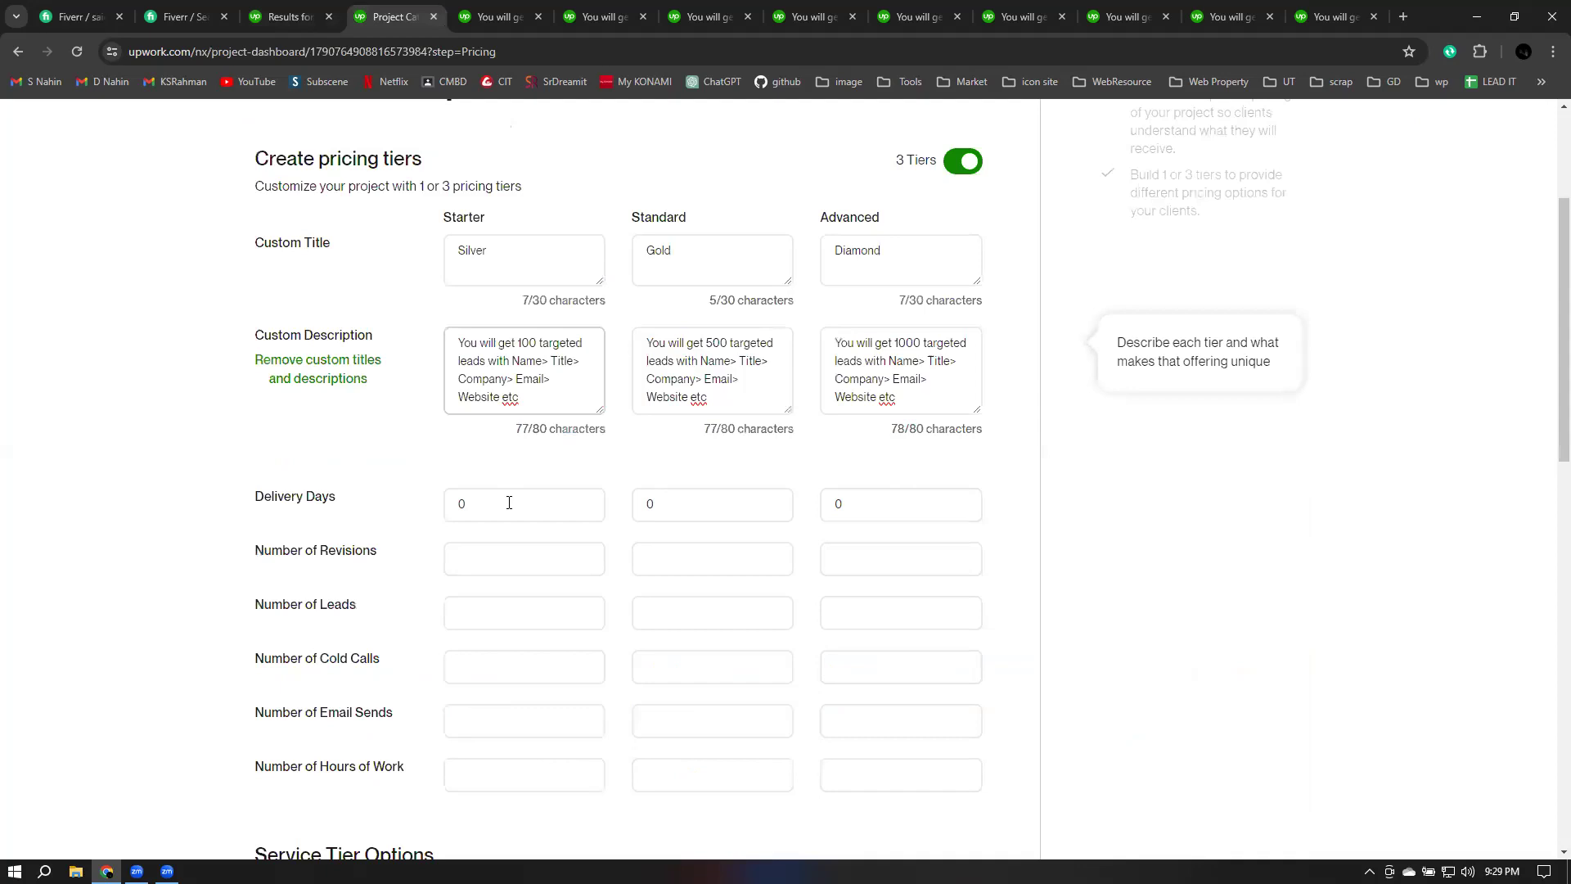
left_click(495, 505)
double_click(495, 506)
type("1")
double_click(722, 510)
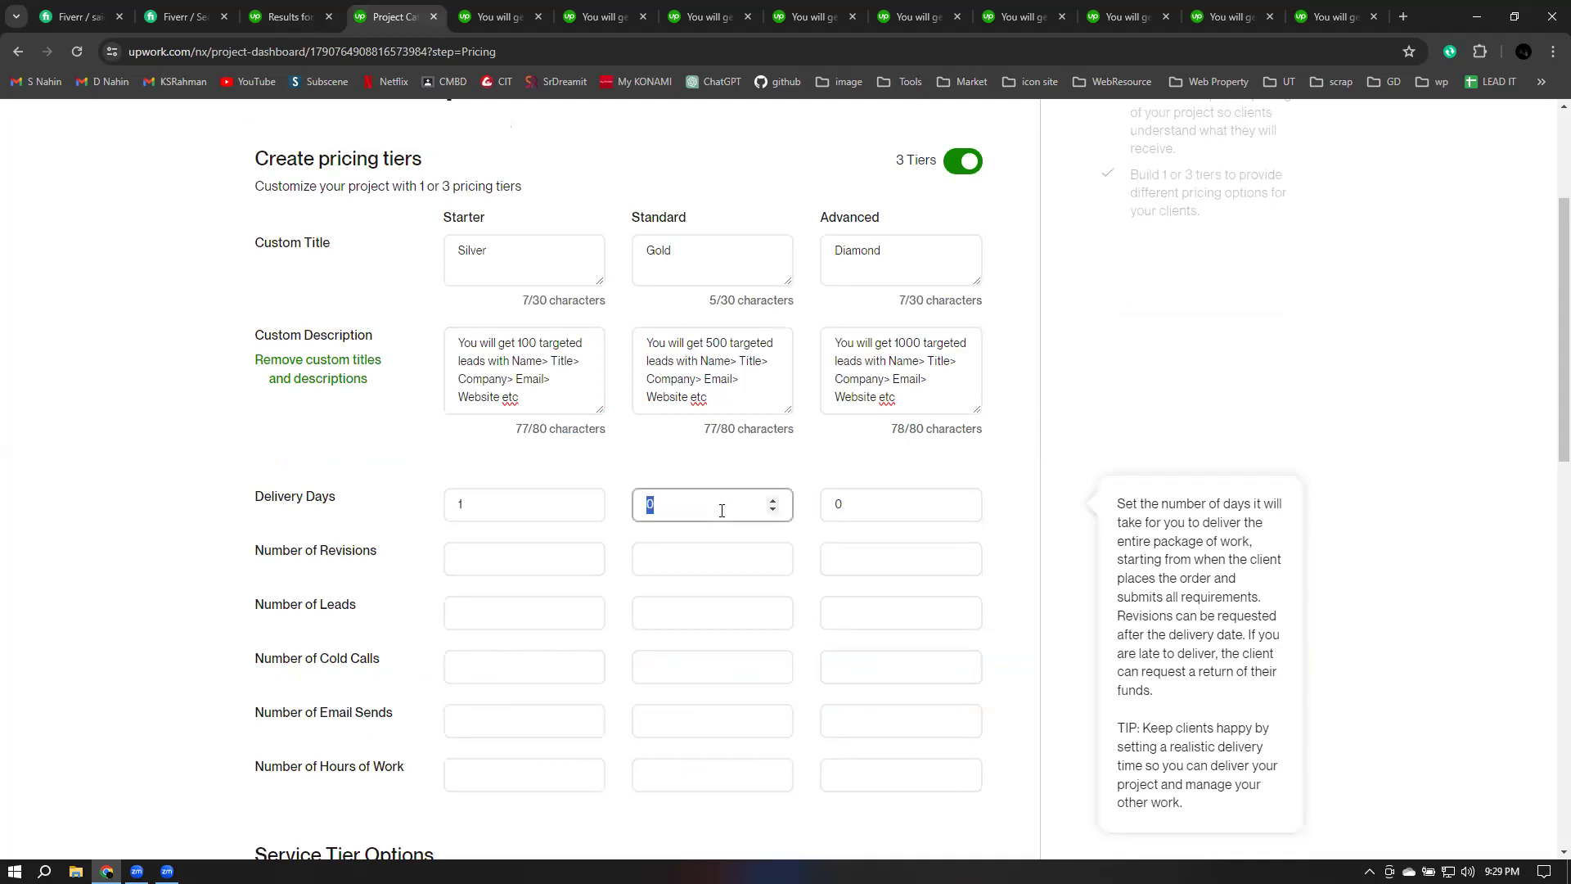
type("3")
double_click(874, 499)
type("5")
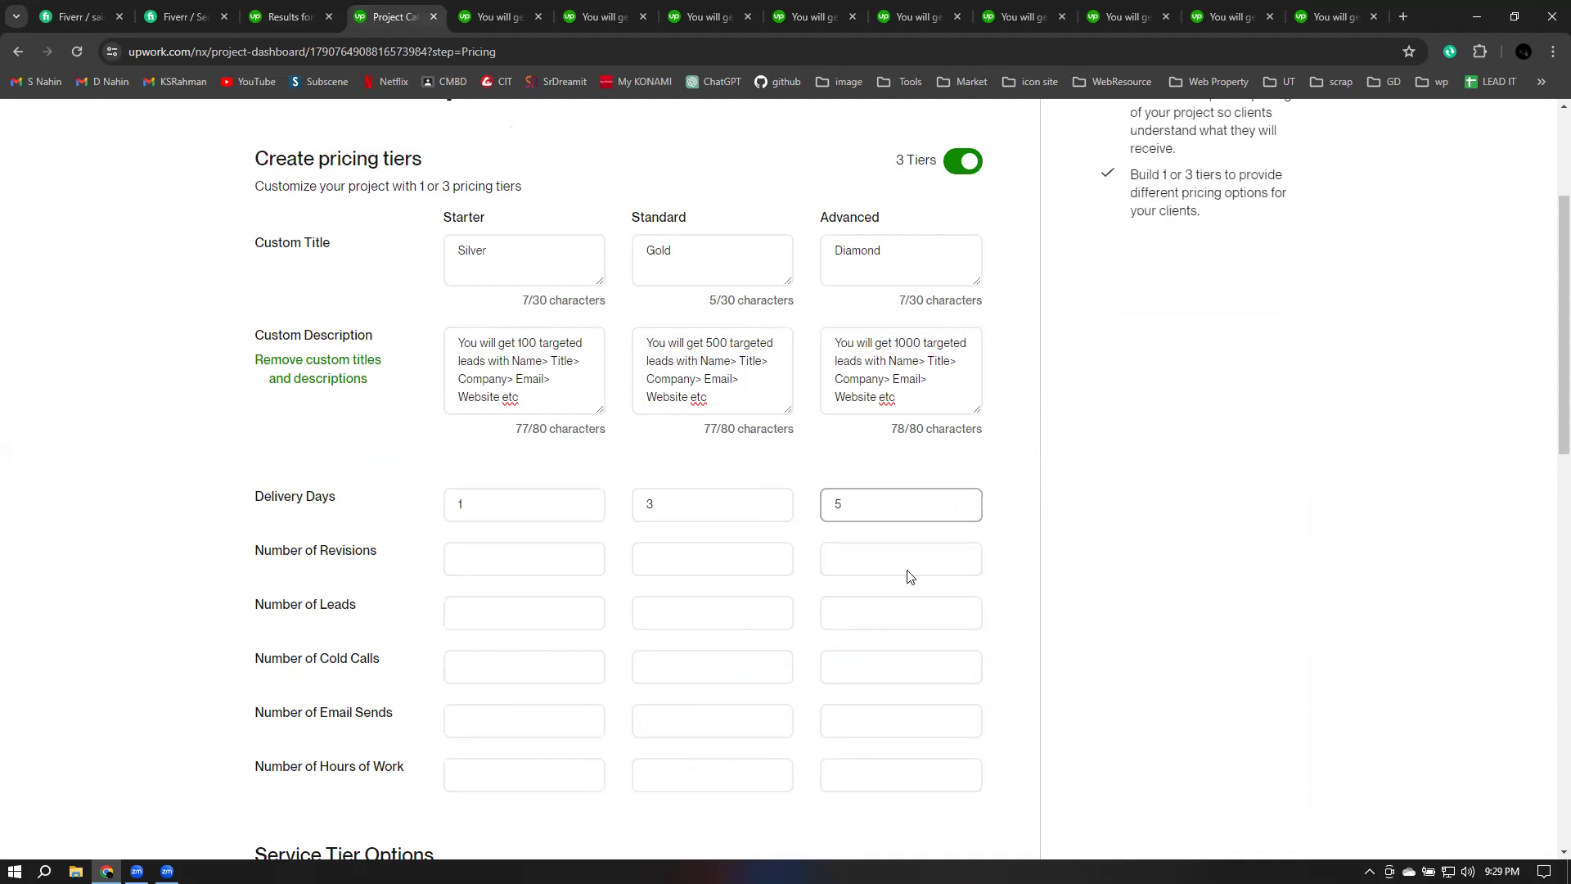
left_click(509, 610)
left_click(532, 555)
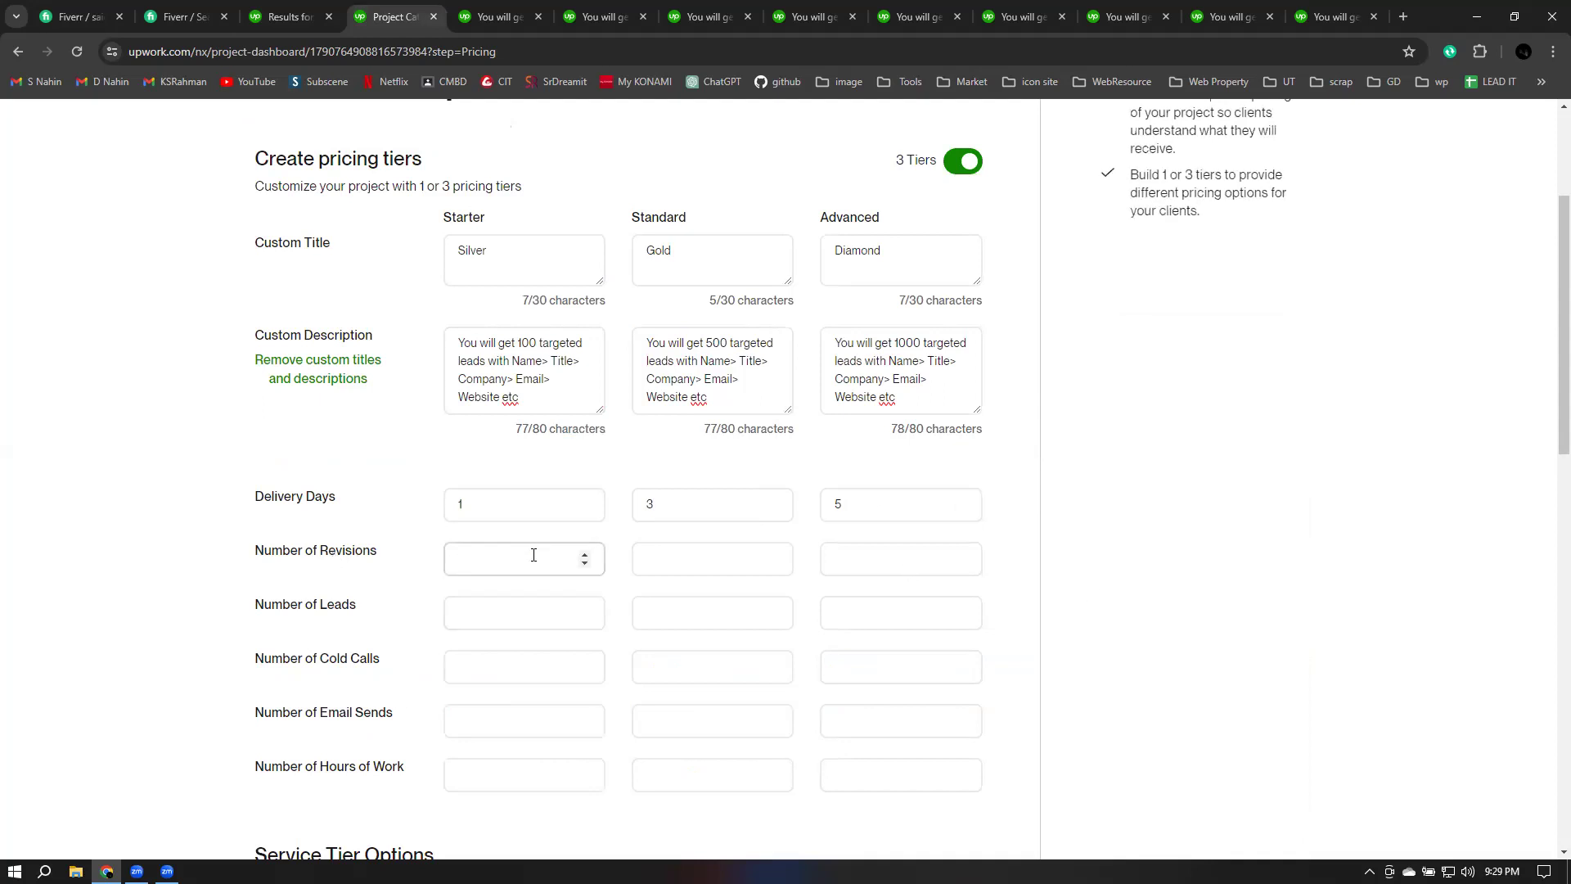
left_click(935, 409)
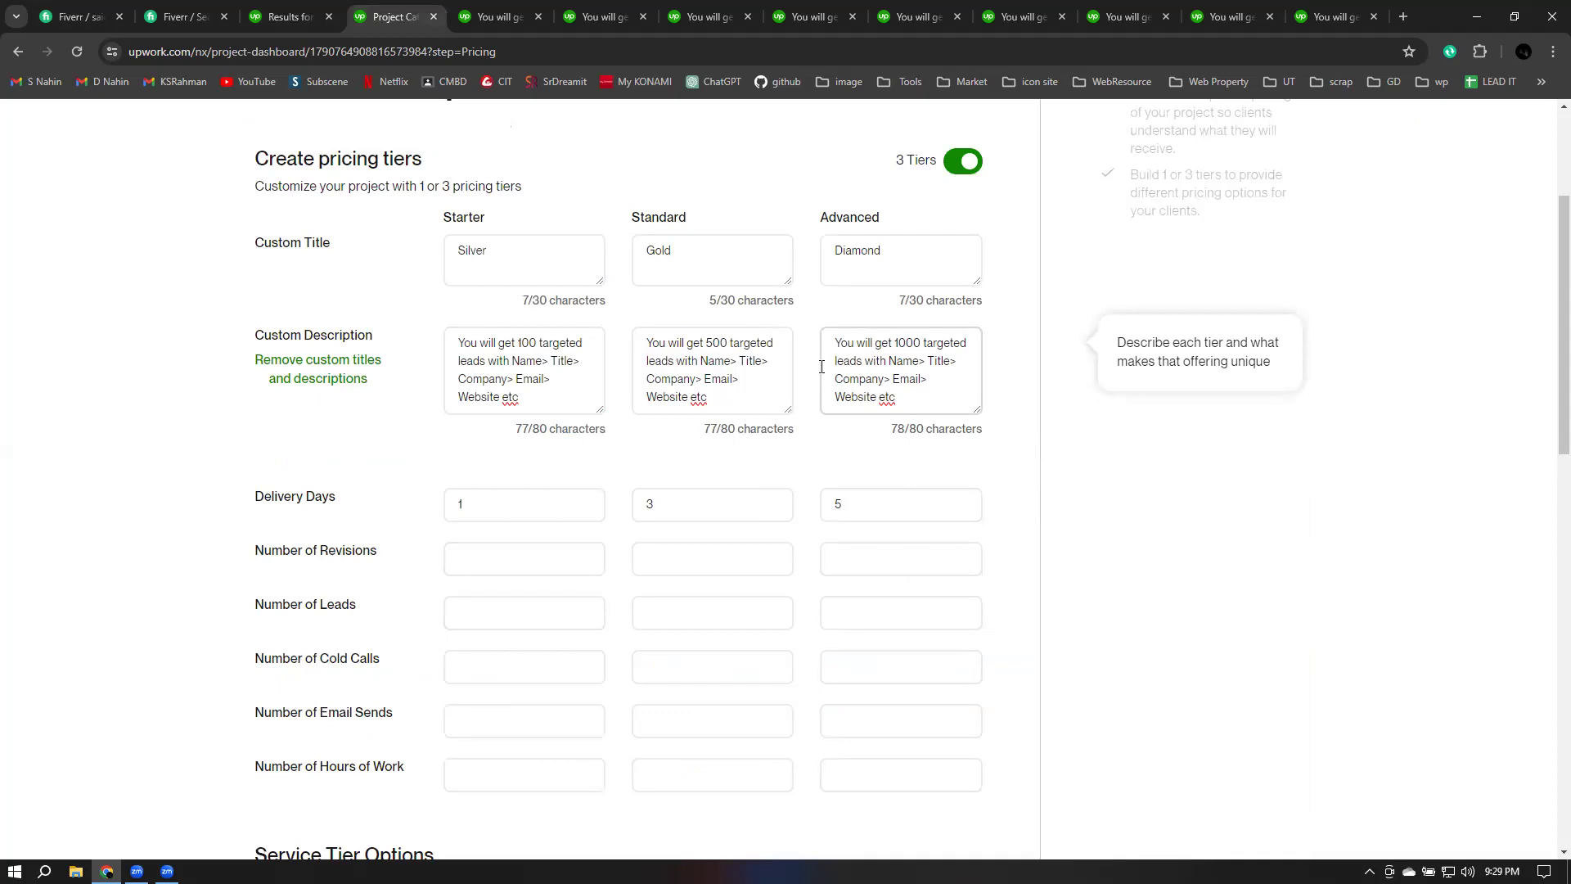
left_click(513, 560)
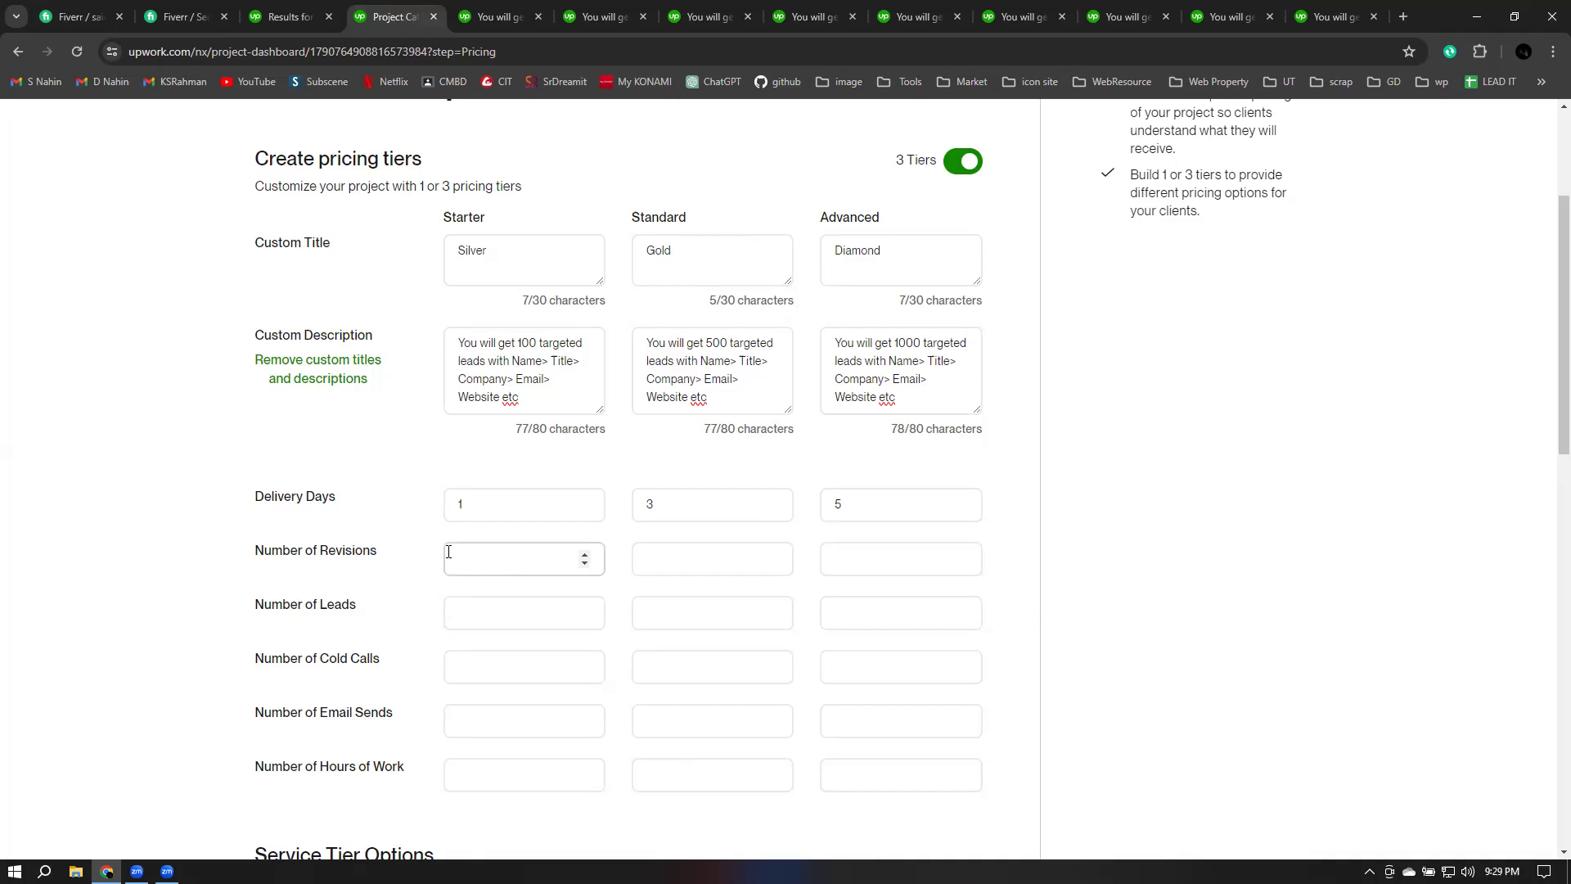
left_click(995, 638)
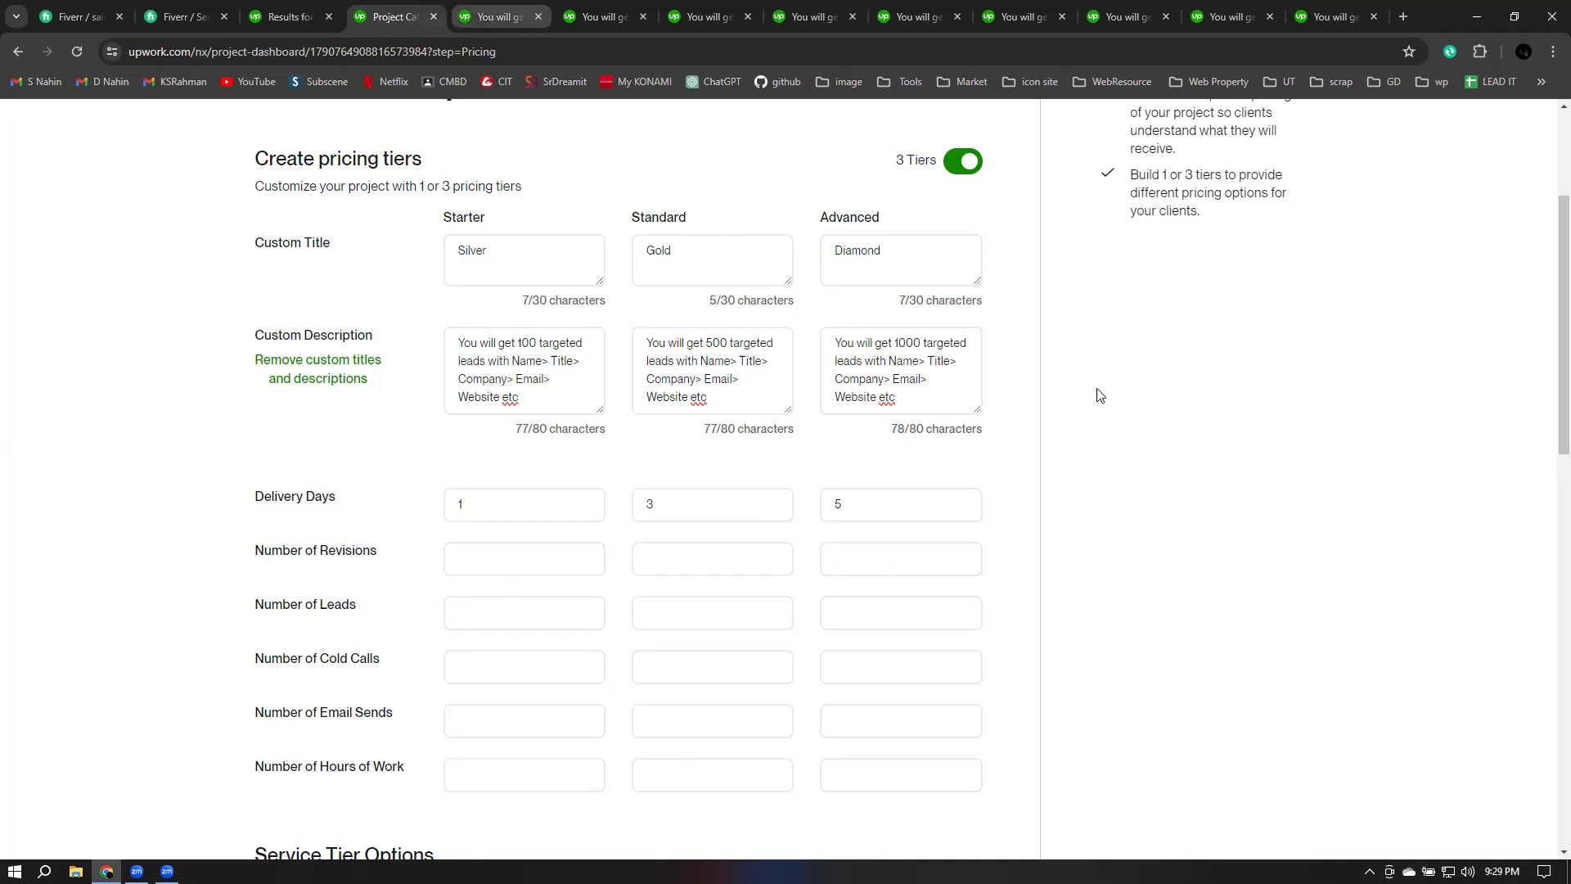
Step: Check the number of revisions in the first two open competing listings, including all three tiers of the second one
key("ctrl+Tab")
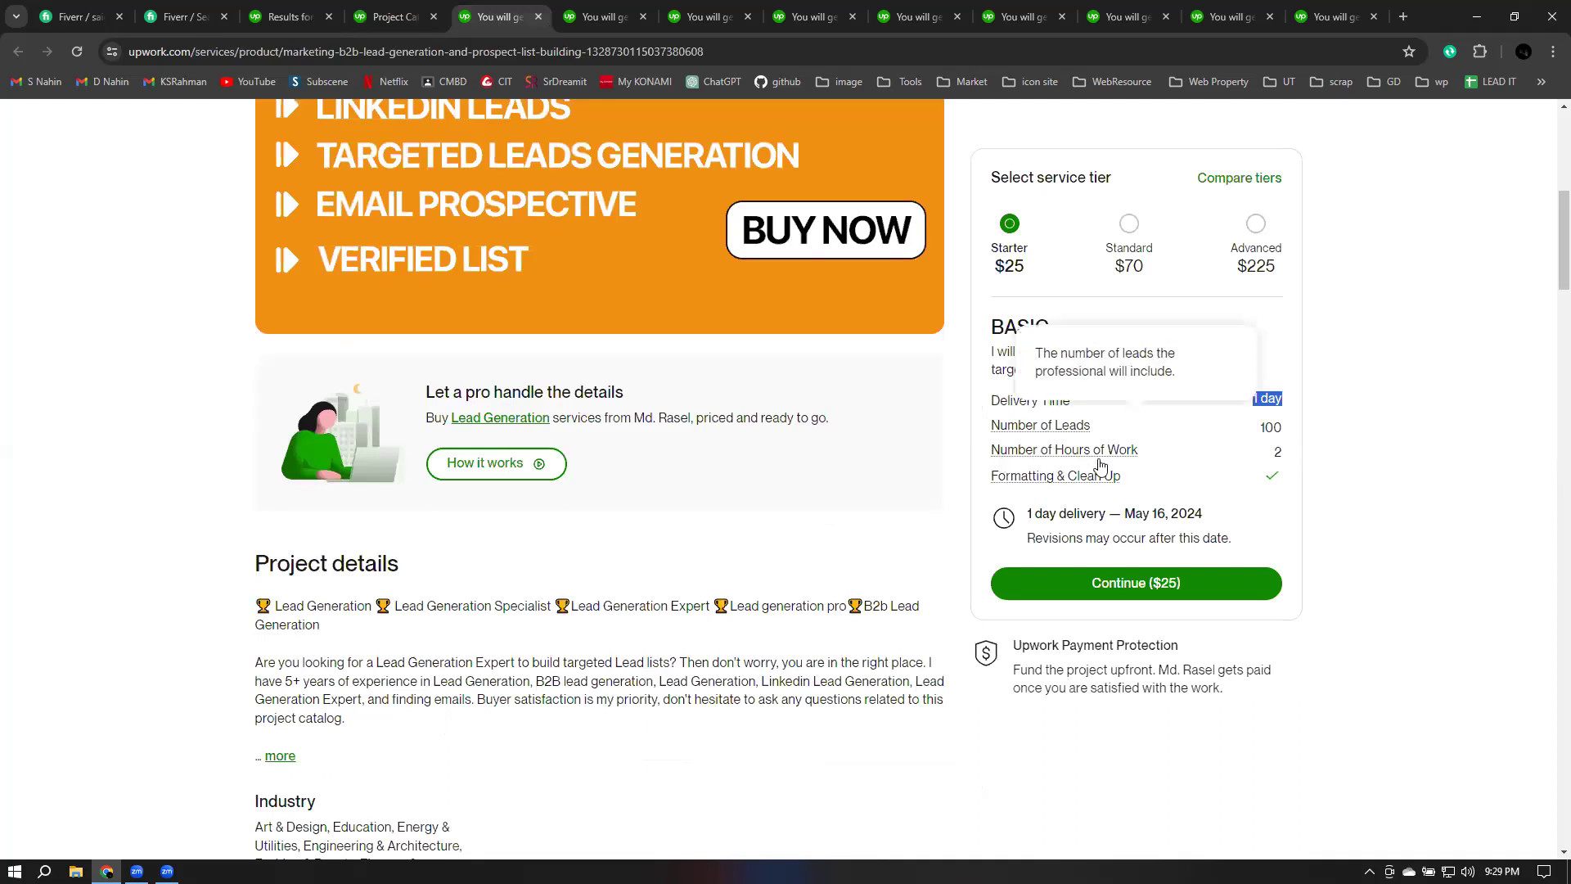
left_click(639, 16)
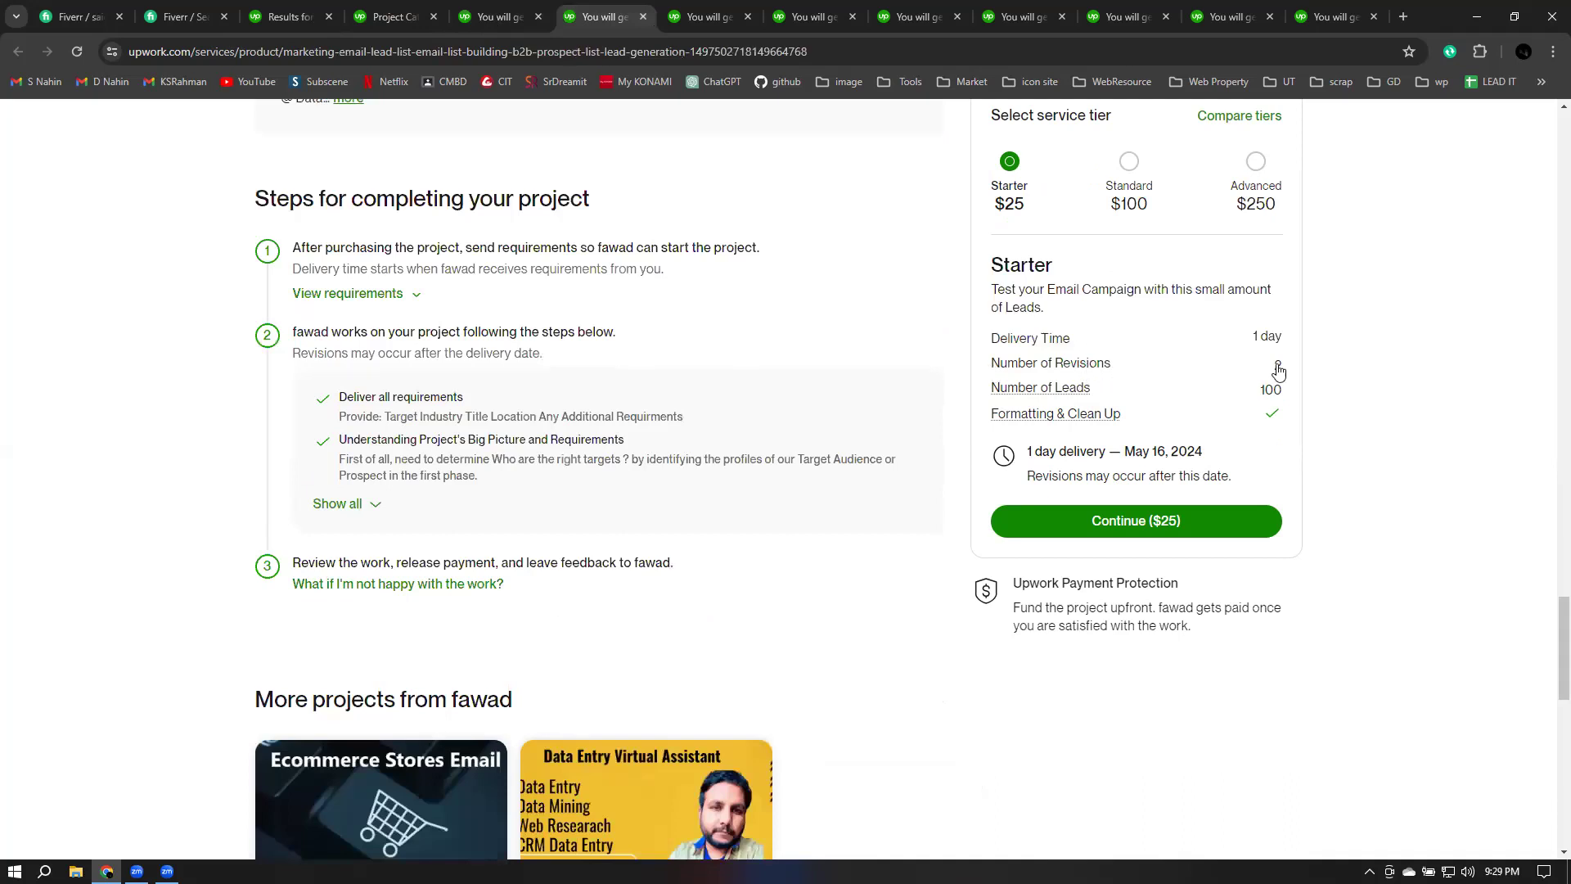
triple_click(1277, 367)
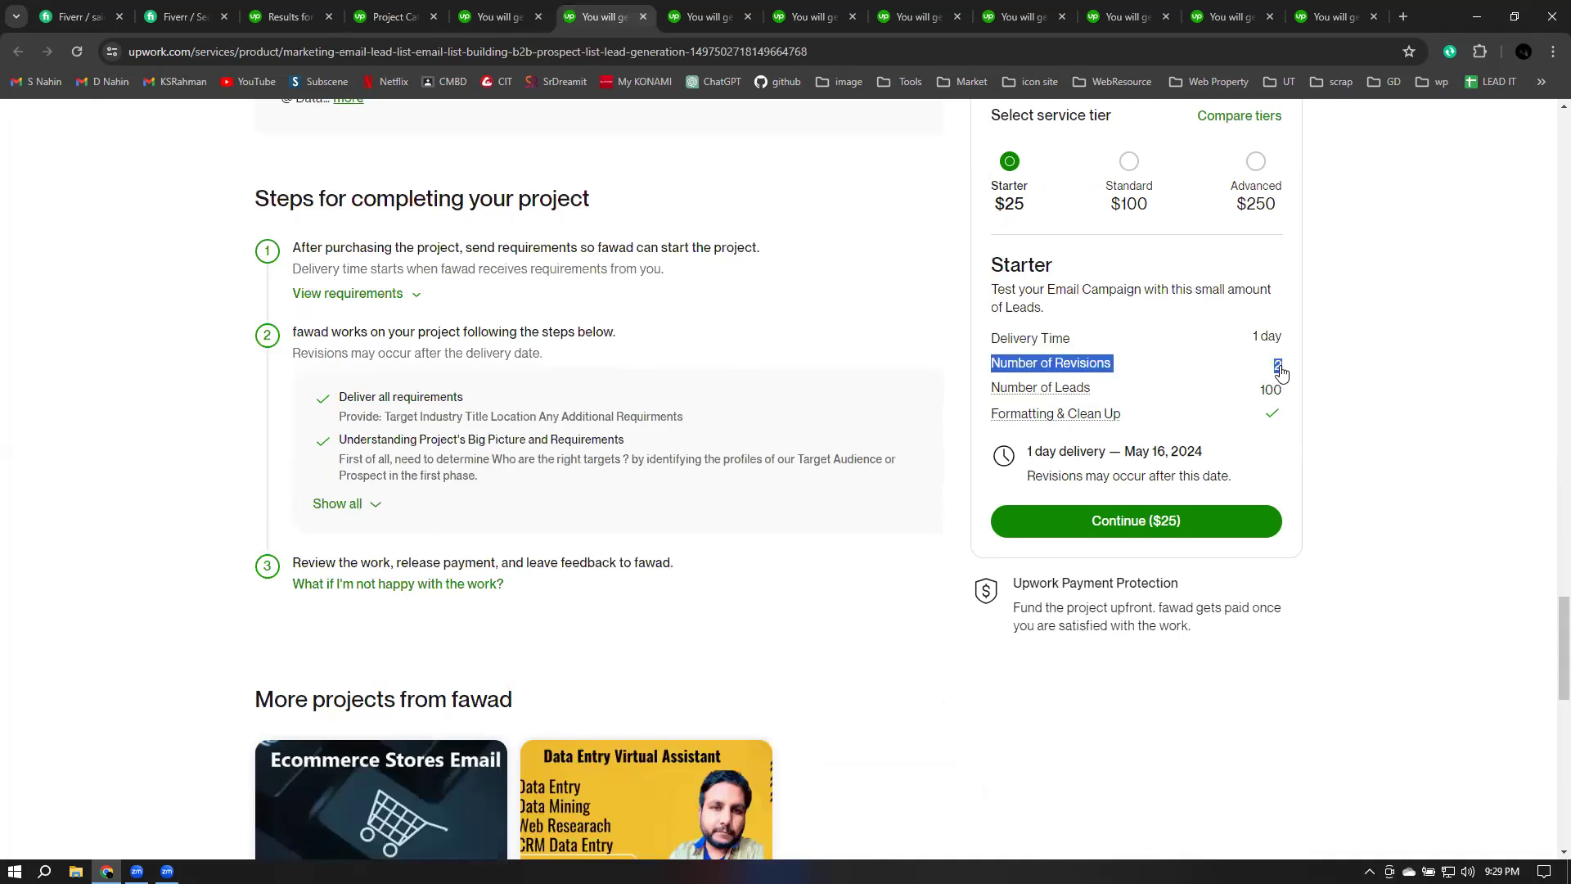
left_click(1139, 206)
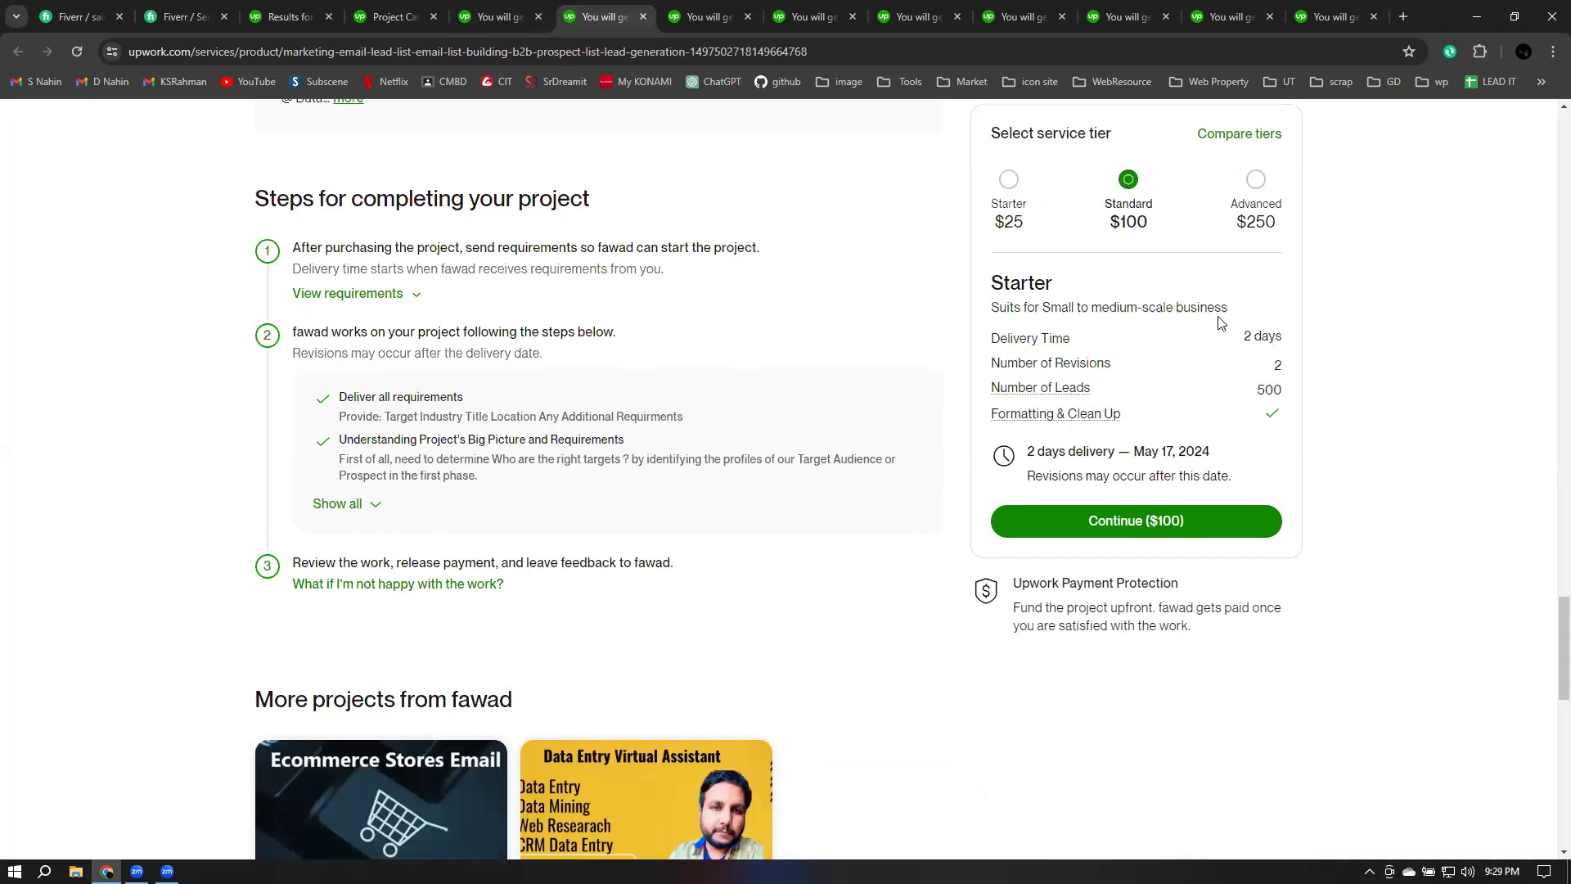
left_click(1255, 181)
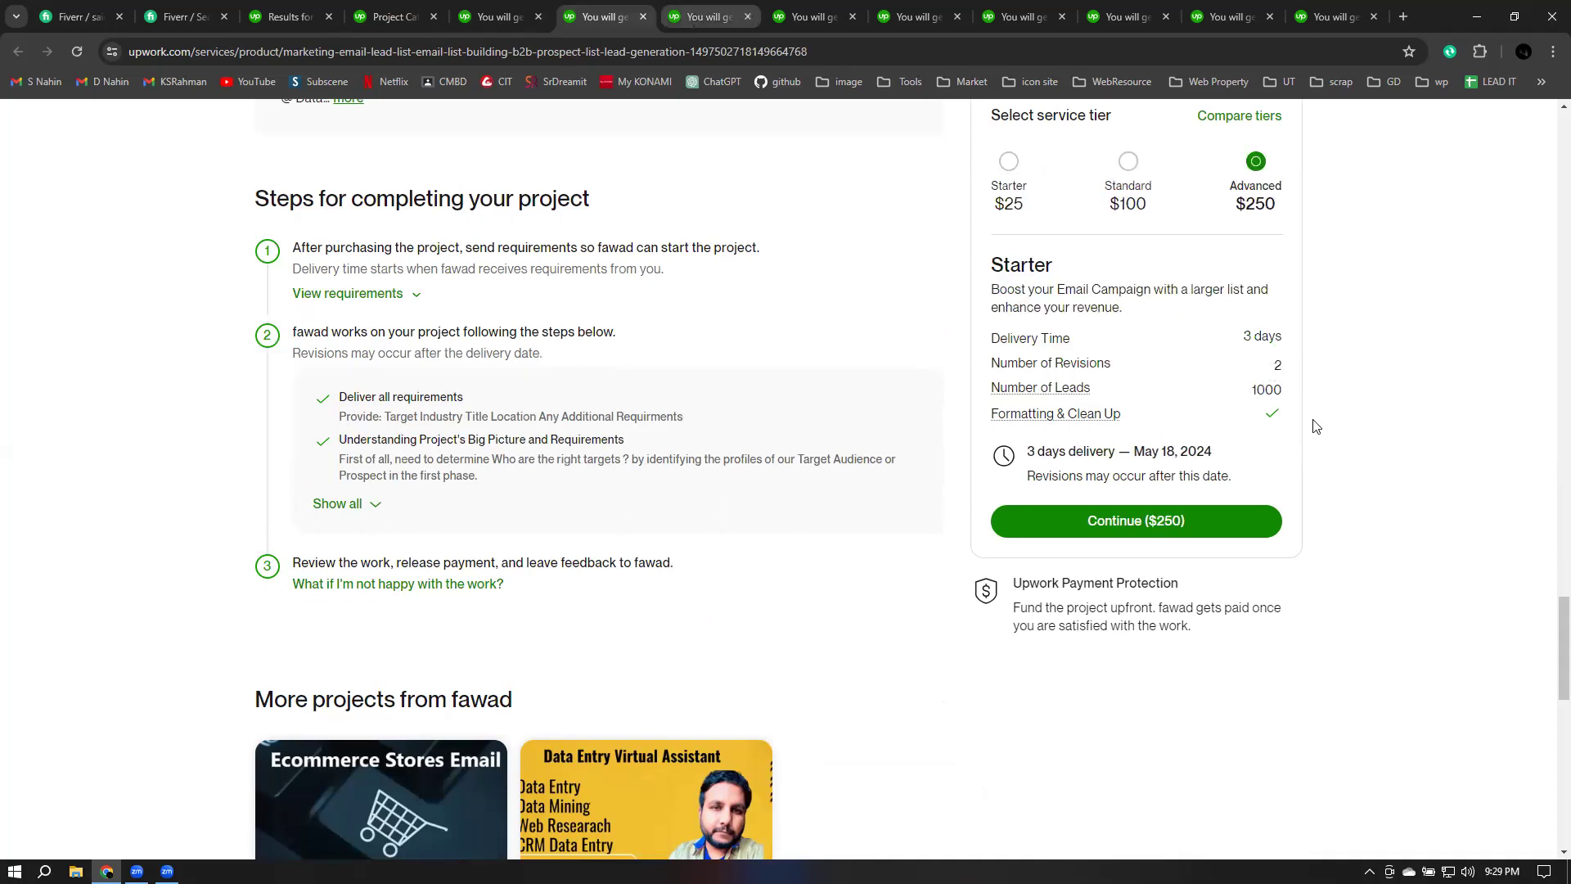
Step: Compare the number of revisions per tier in the lead generation specialist listing and the targeted B2B lead generation listing
key("ctrl+Tab")
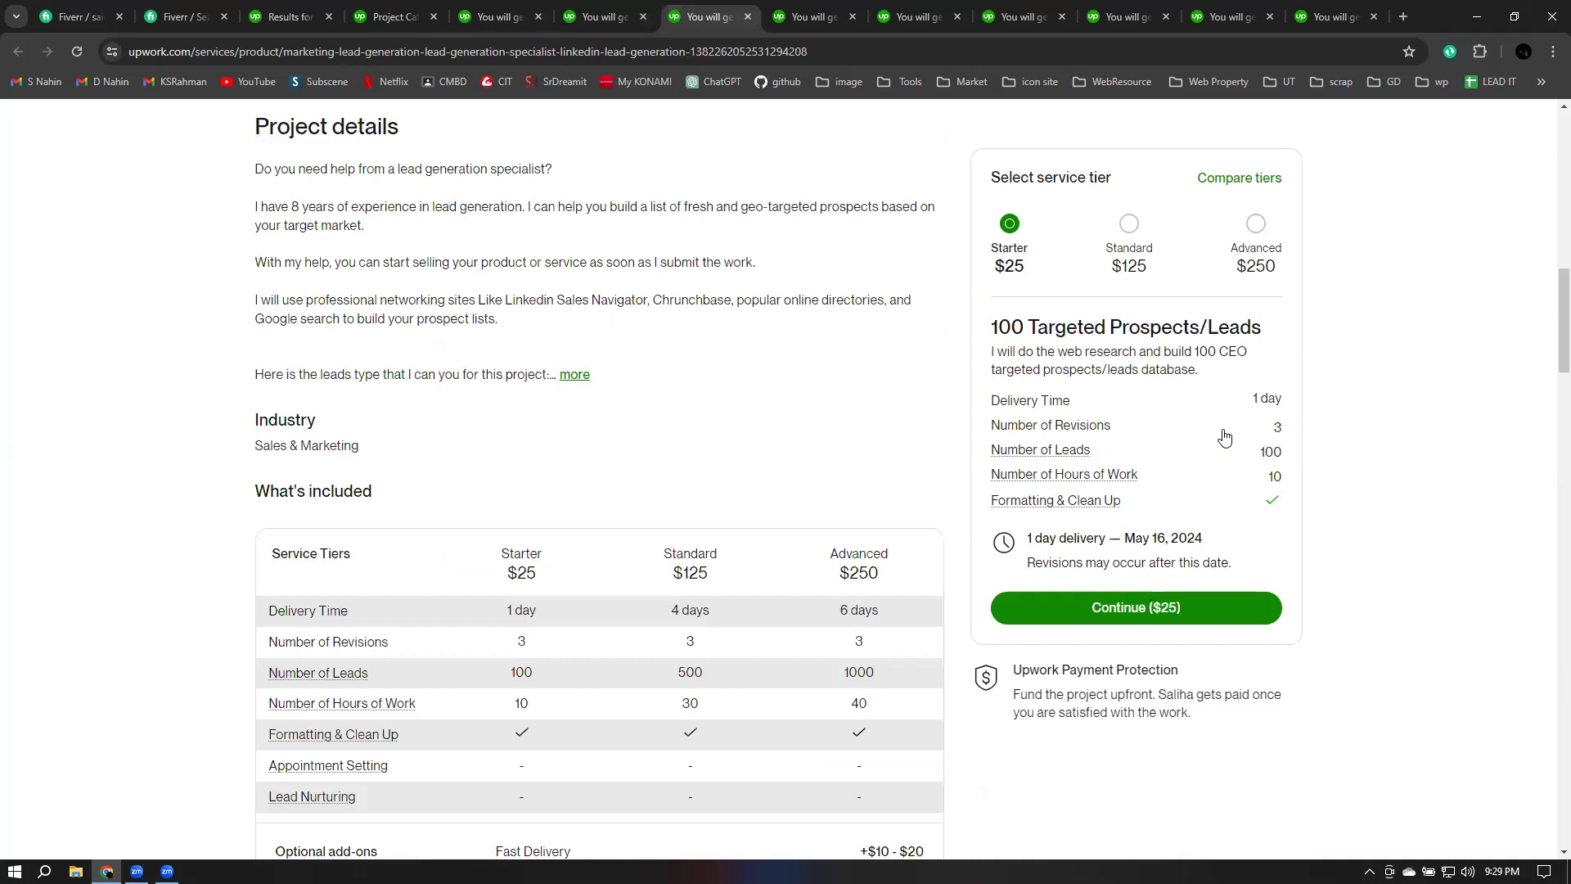
left_click_drag(1294, 433, 1008, 425)
left_click(1127, 234)
left_click(1254, 229)
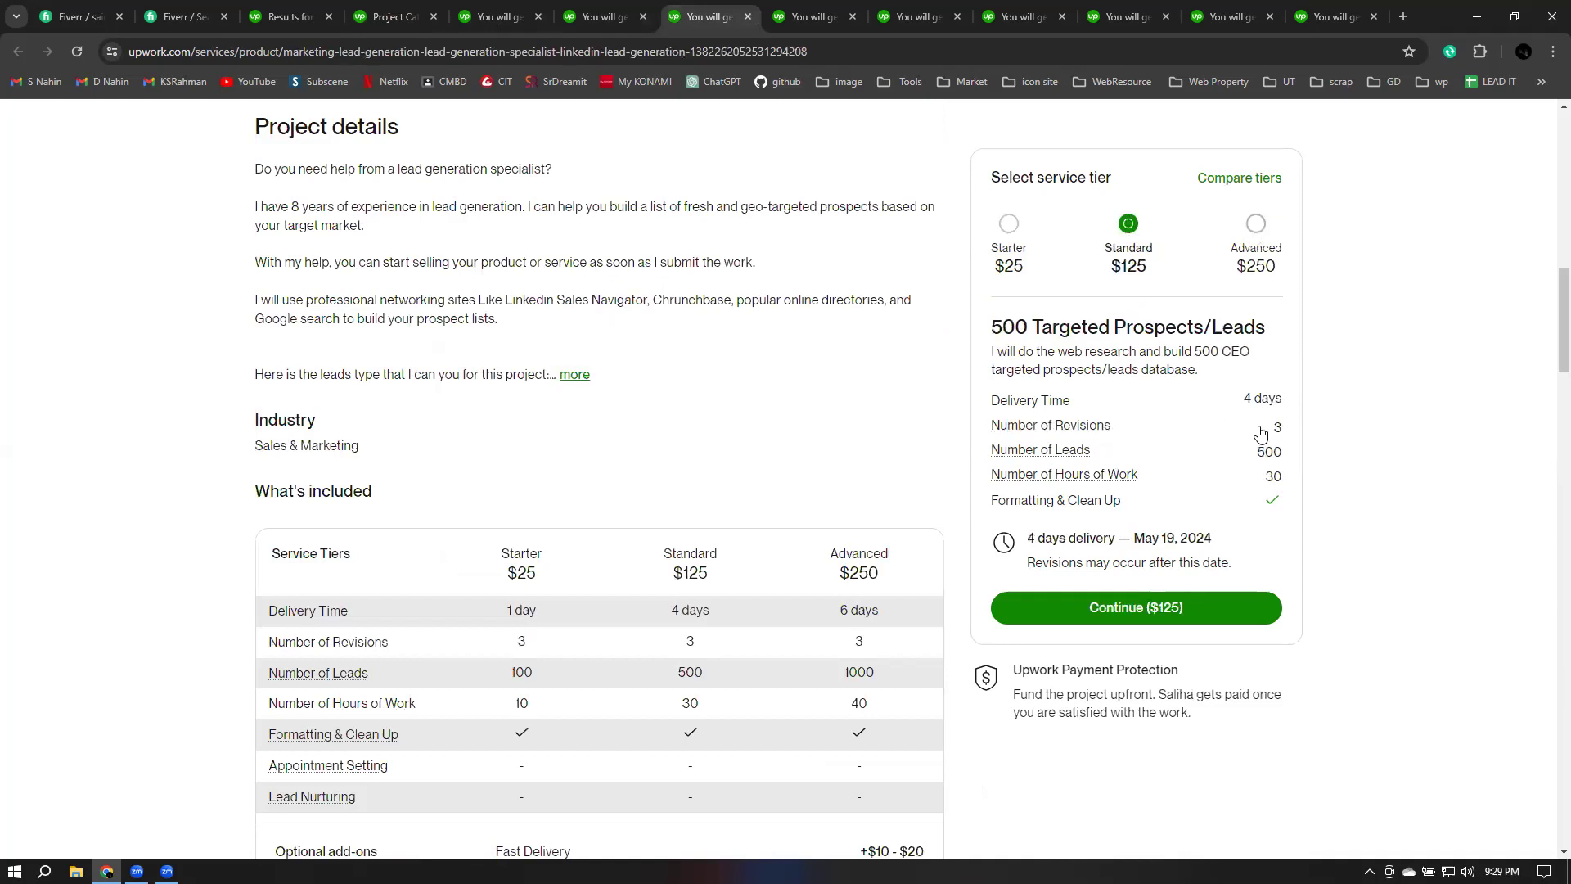
left_click(826, 14)
double_click(1276, 411)
left_click(1255, 226)
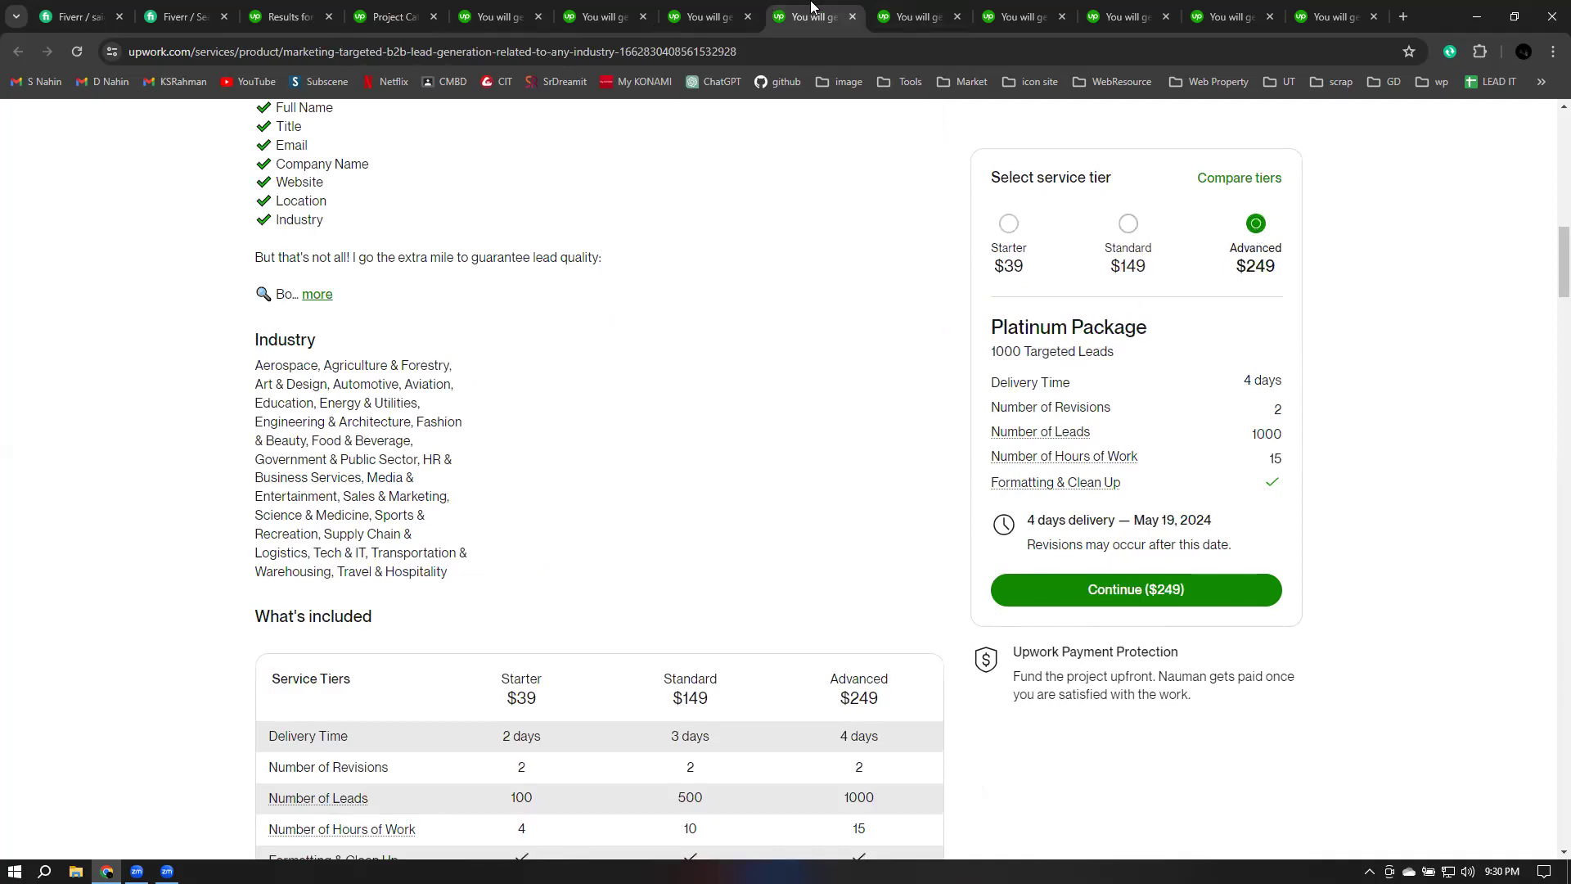
Step: In the project draft, set the number of revisions to 2 for Starter, 2 for Standard and 3 for Advanced
left_click(287, 10)
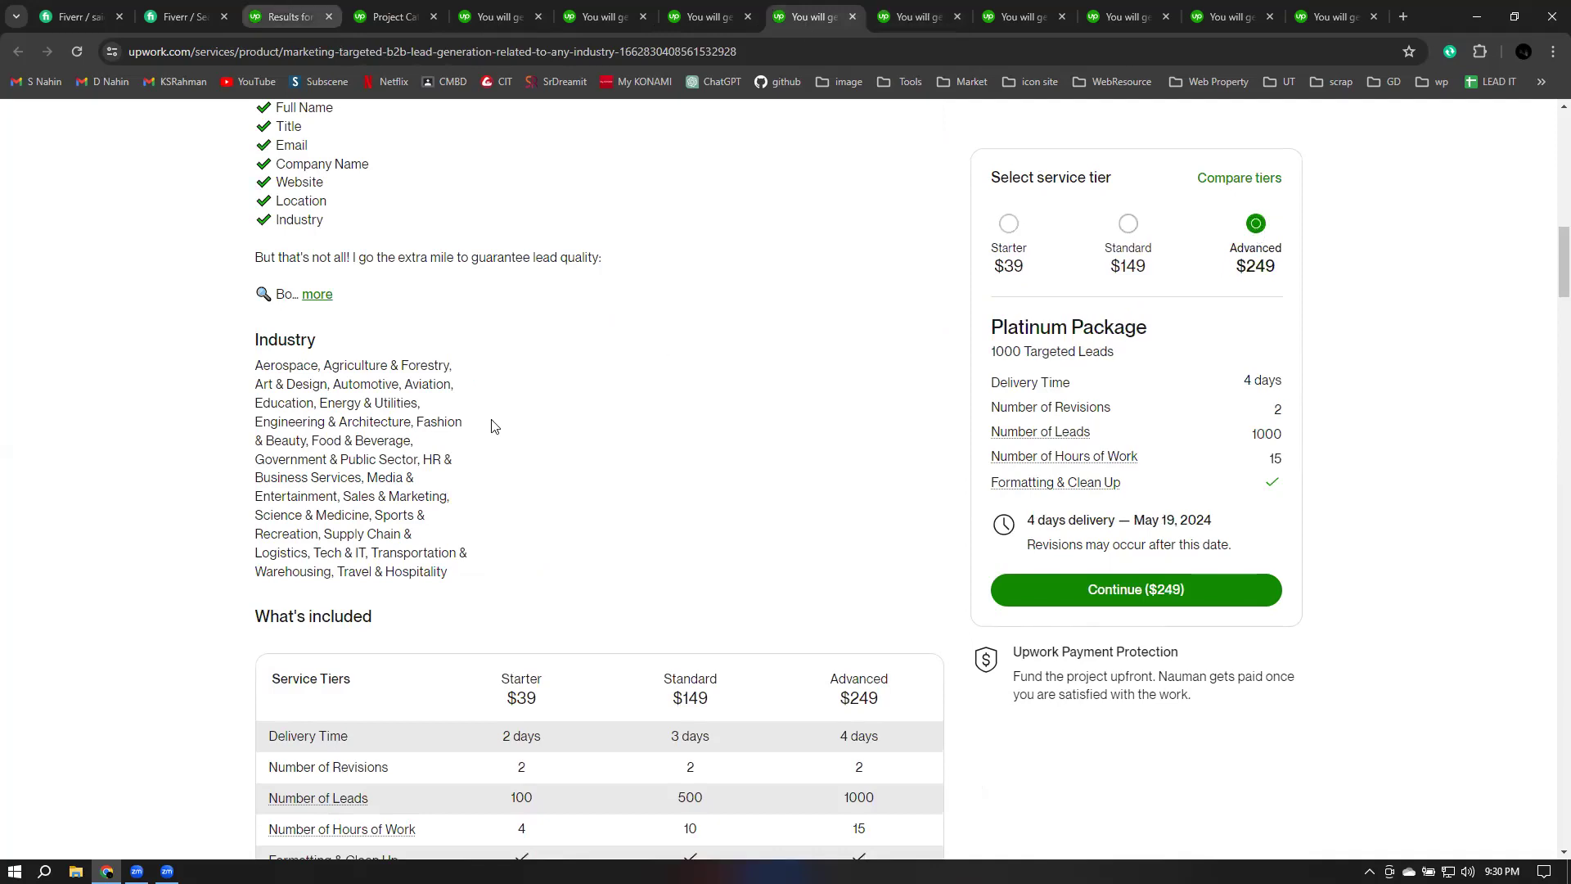
key("ctrl+Tab")
left_click(533, 558)
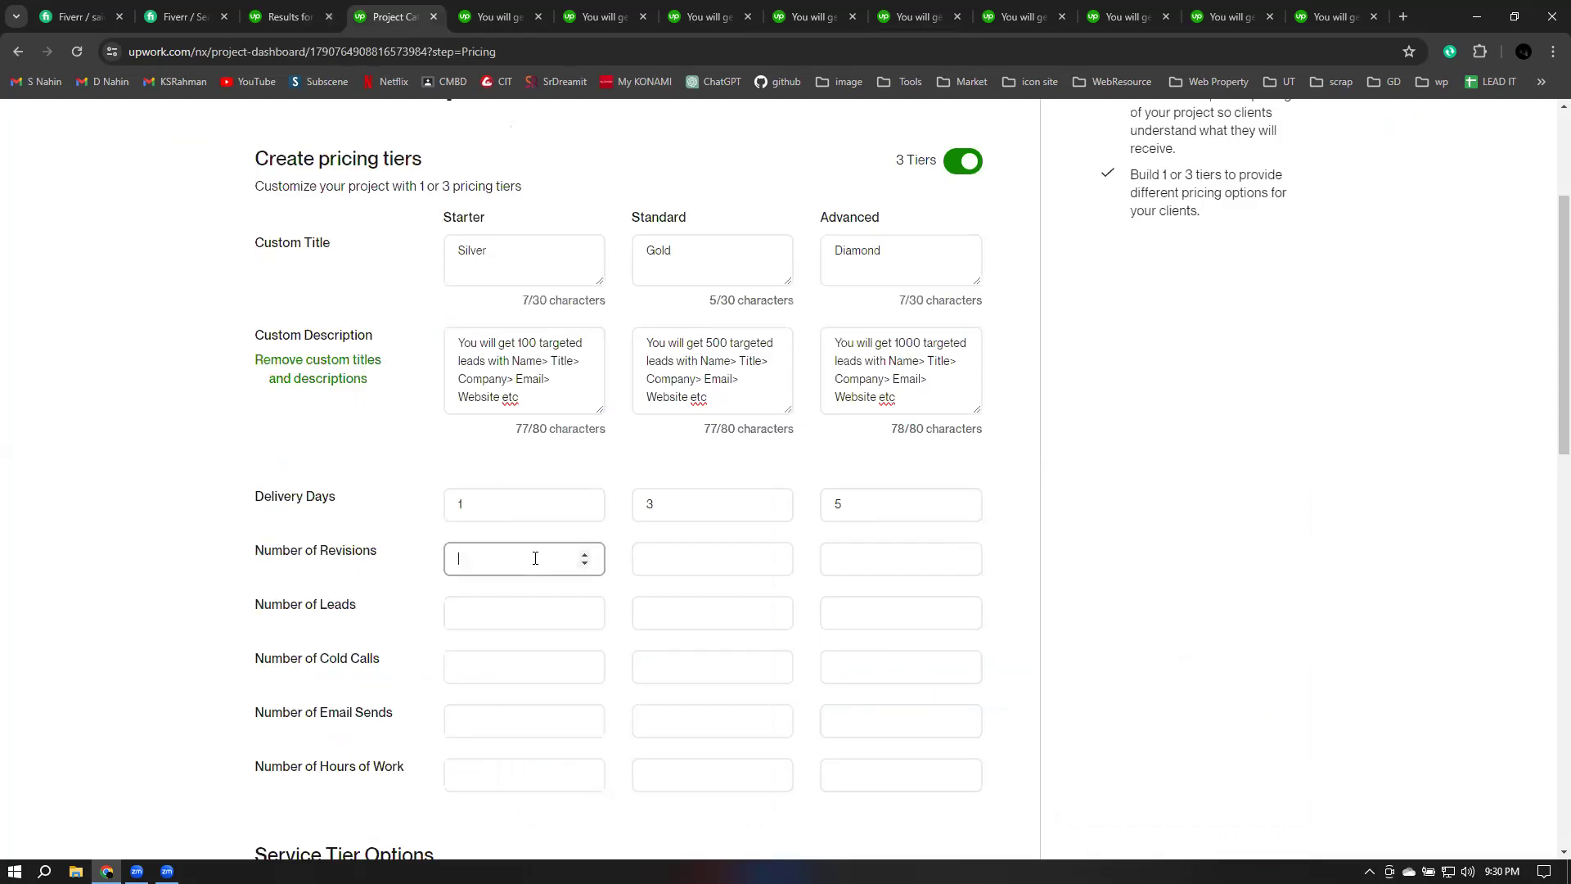
type("2")
left_click(694, 548)
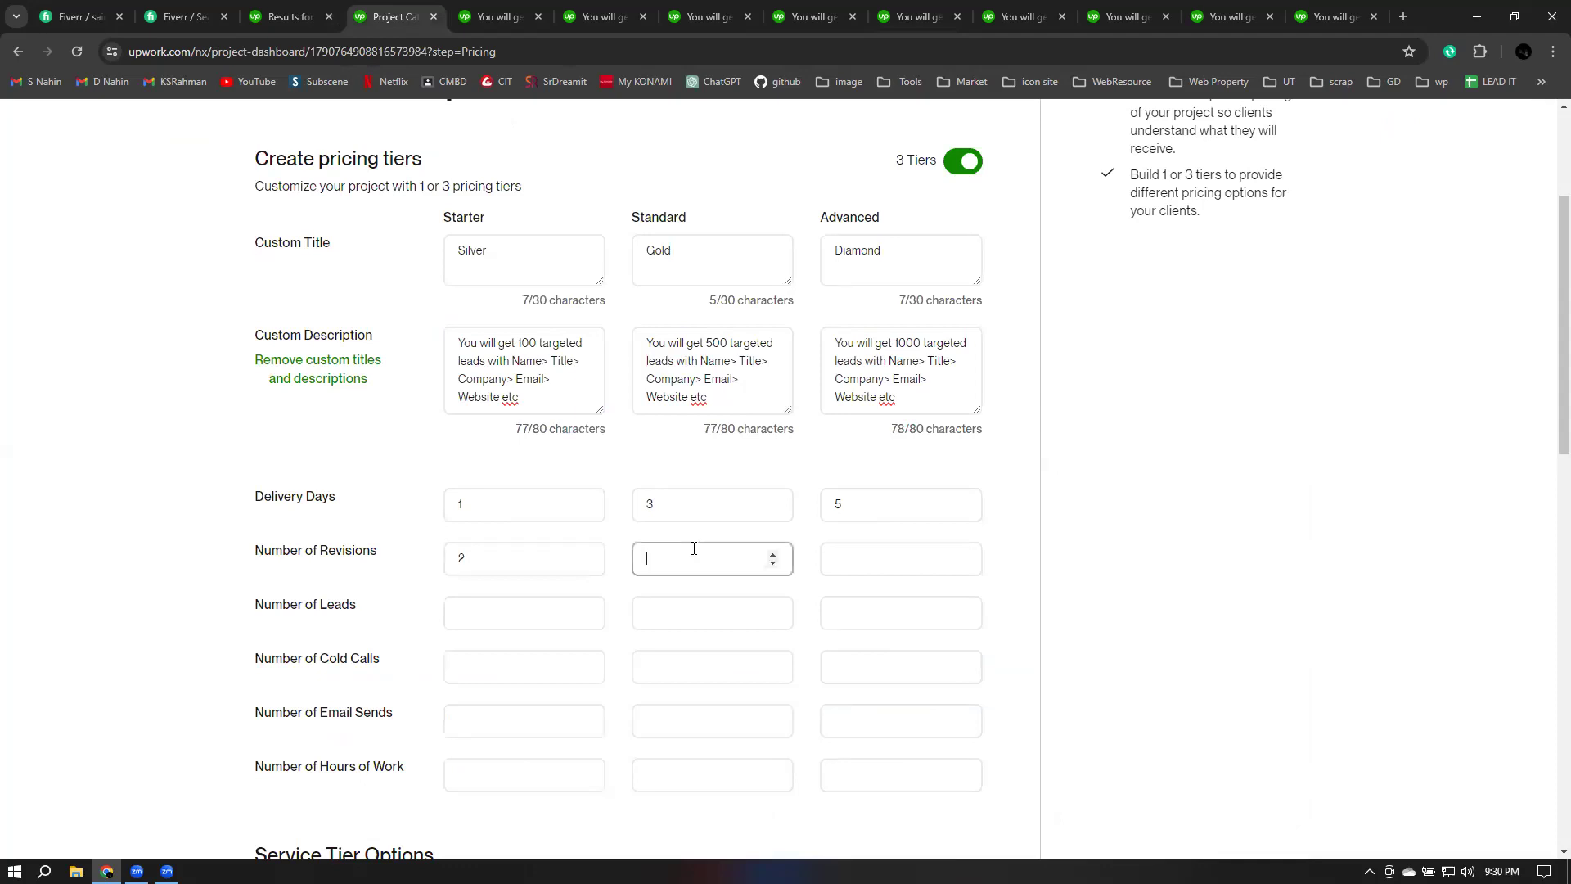
type("2")
left_click(875, 567)
type("3")
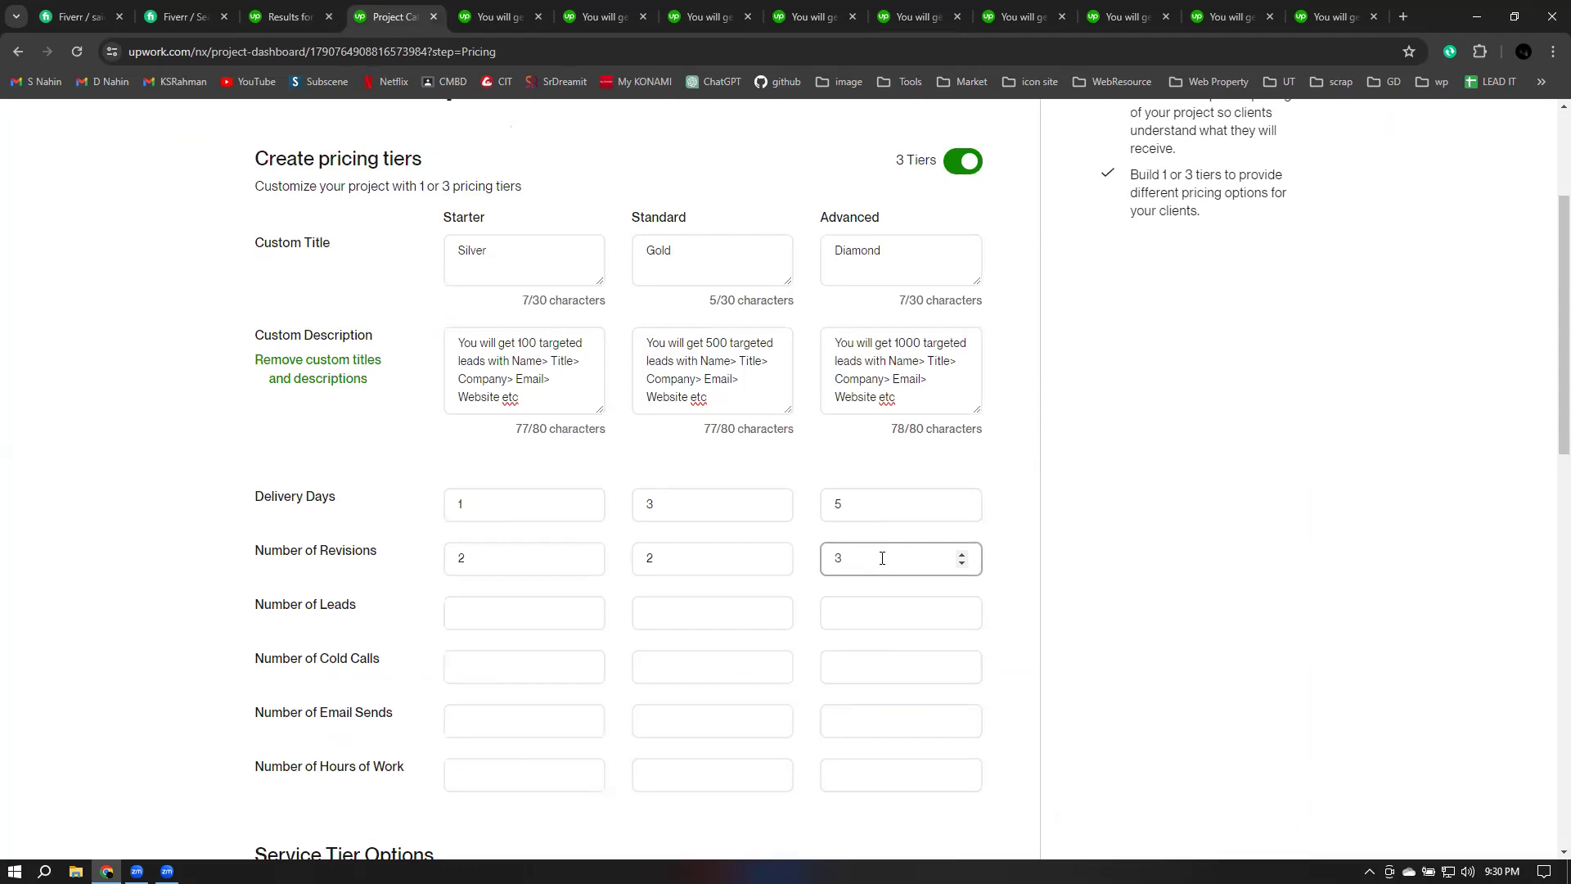
Step: Set the number of leads to 100 for Starter, 500 for Standard and 1000 for Advanced
mouse_move(471, 613)
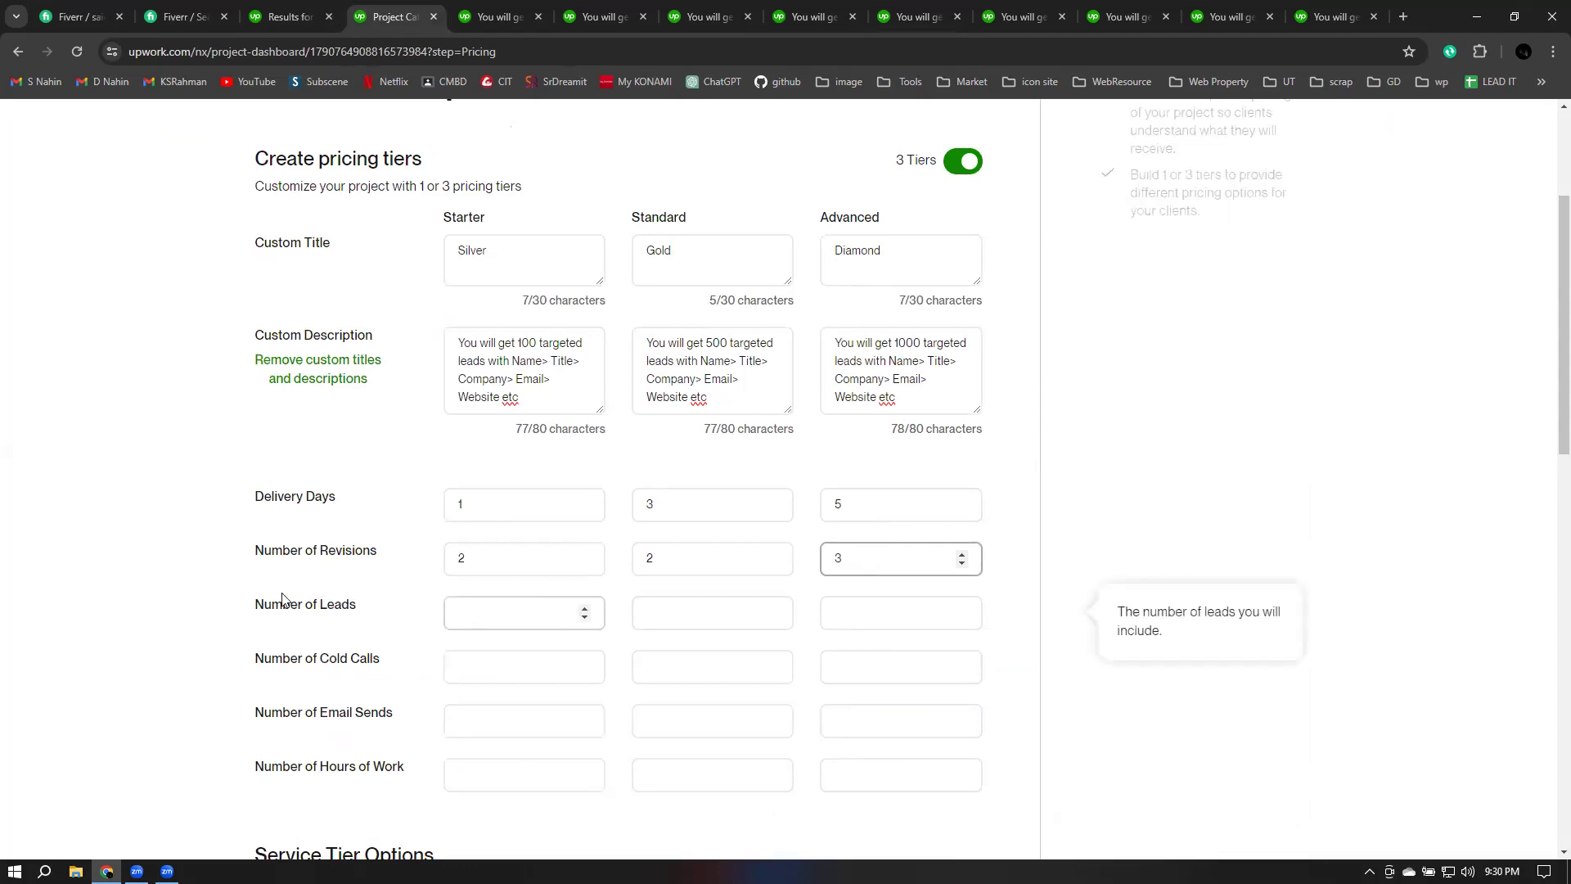
left_click(490, 607)
type("100")
left_click(710, 615)
type("500")
left_click(874, 620)
type("1000")
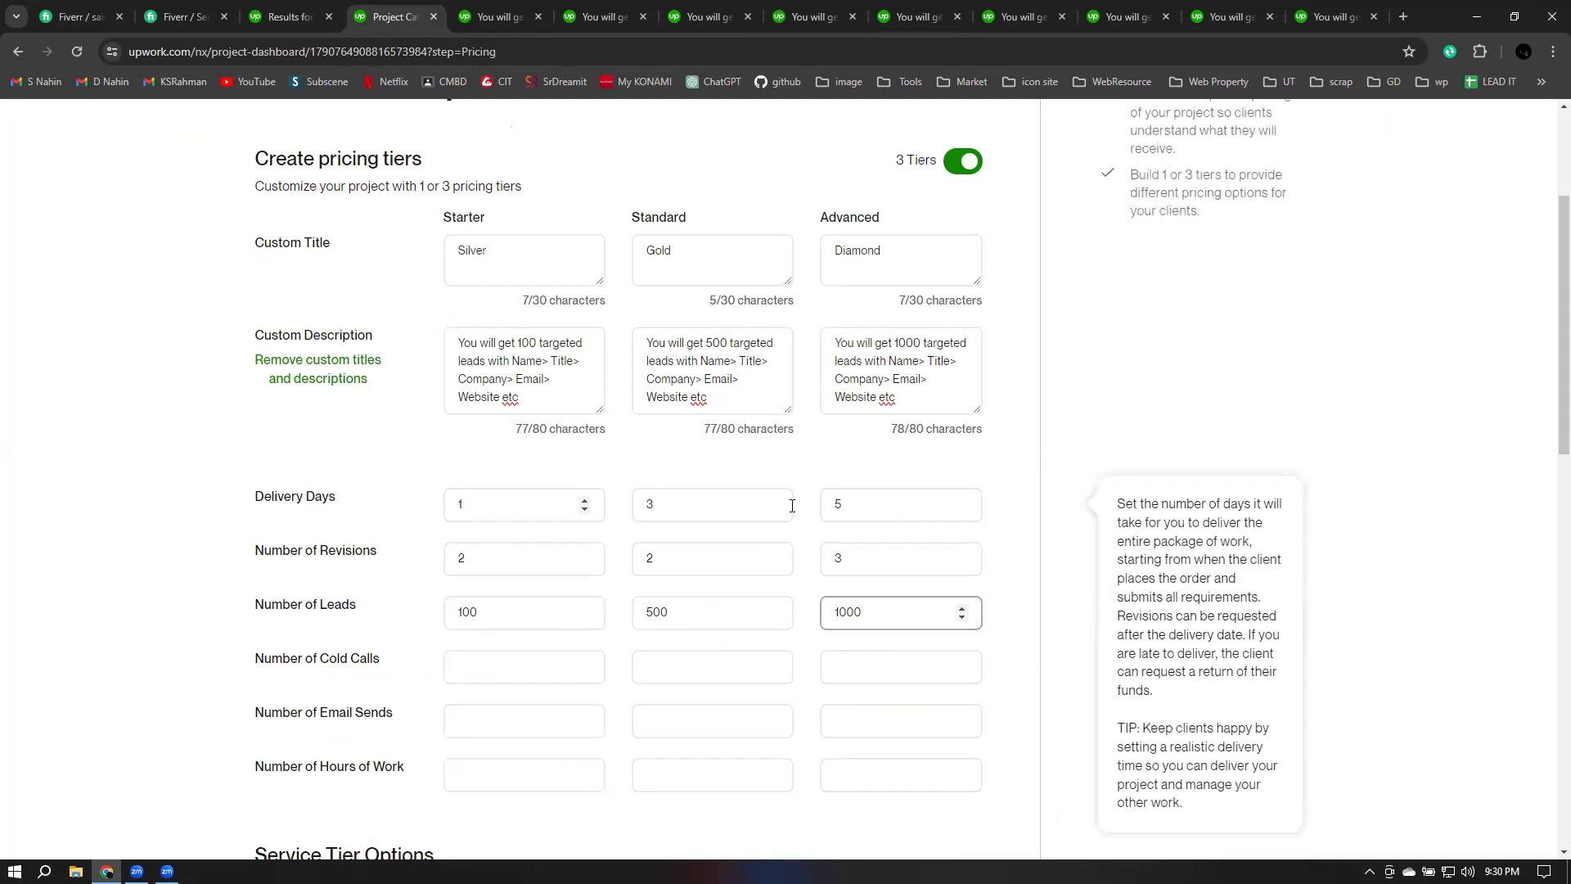
Step: Clear the Advanced tier's number of revisions and re-enter 3
double_click(895, 561)
left_click(910, 564)
double_click(859, 558)
key("BackSpace")
left_click(1008, 581)
left_click(919, 556)
type("3")
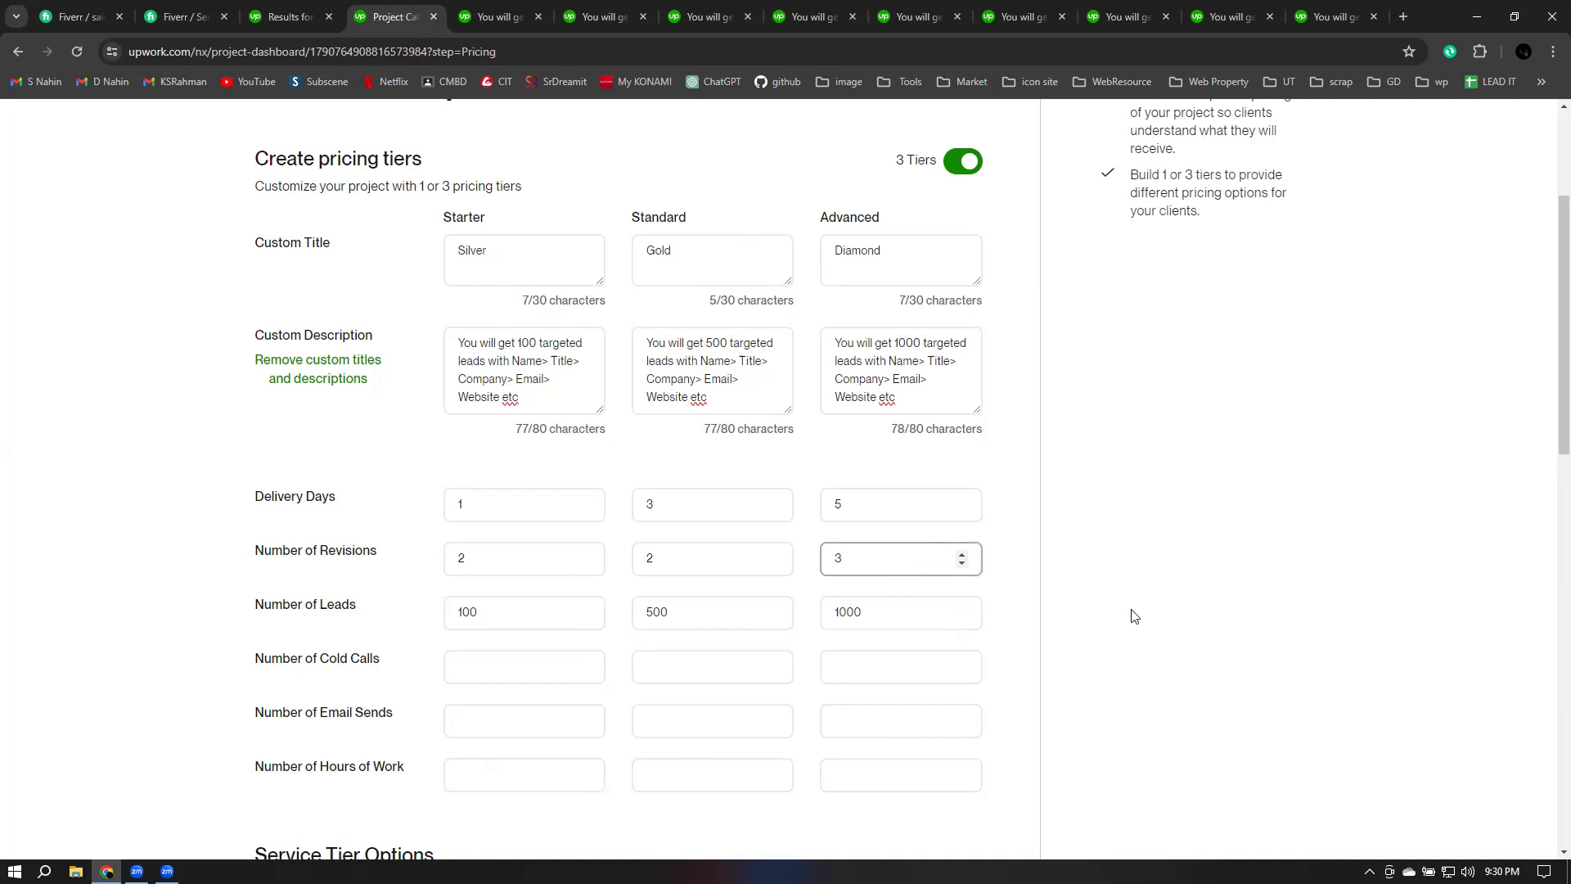
left_click(1006, 646)
left_click(957, 564)
Step: Review the draft's tier fields for the number of cold calls and the number of email sends
scroll(654, 539, "down", 2)
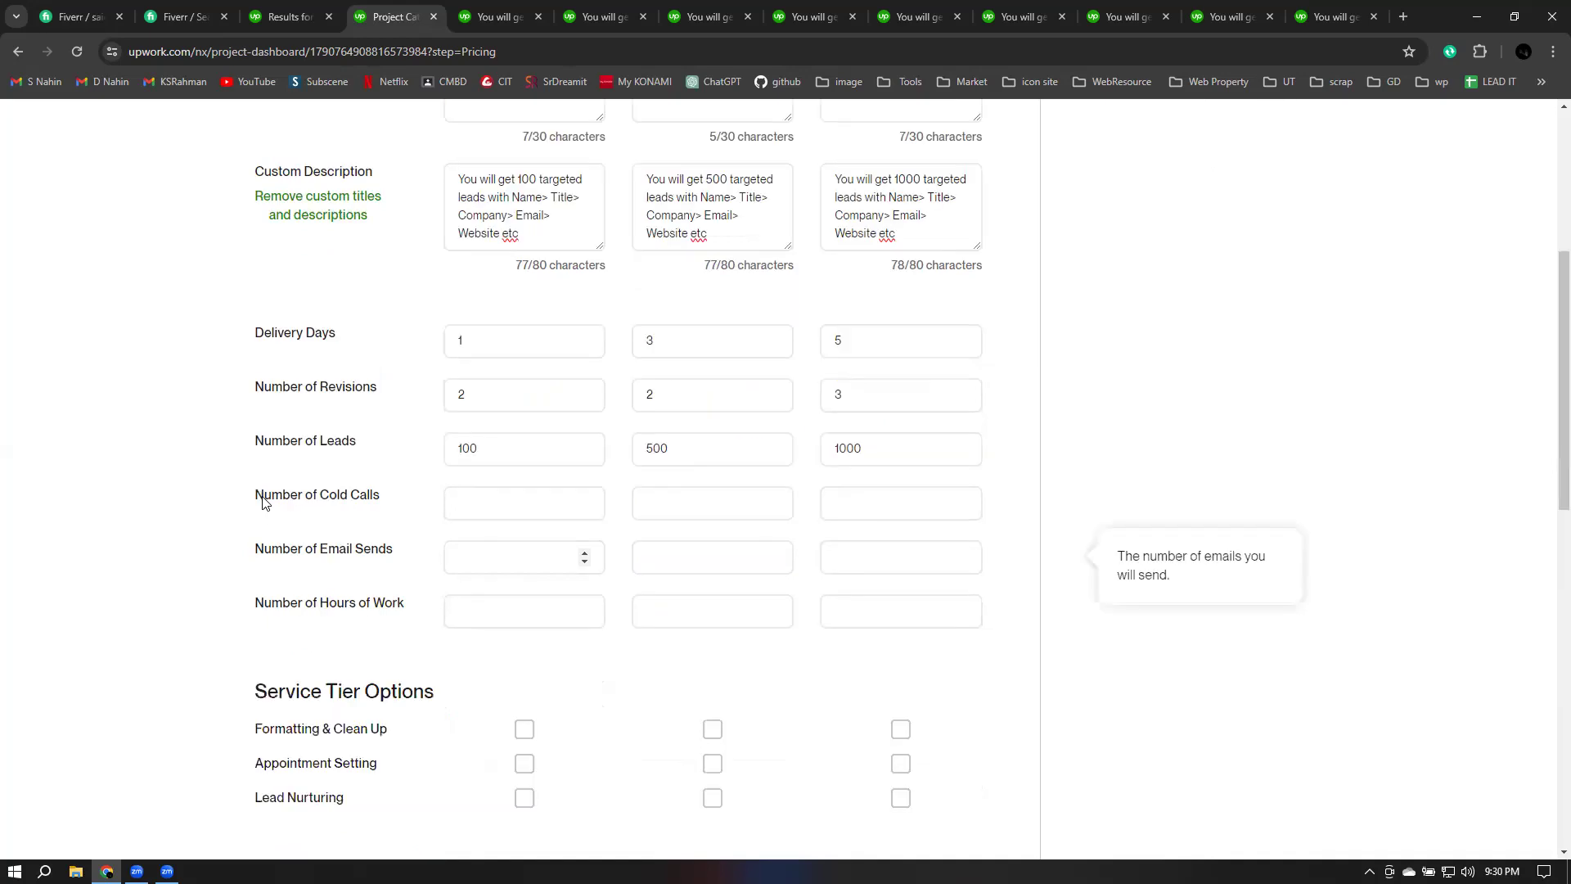
left_click_drag(262, 502, 434, 503)
left_click_drag(284, 550, 395, 553)
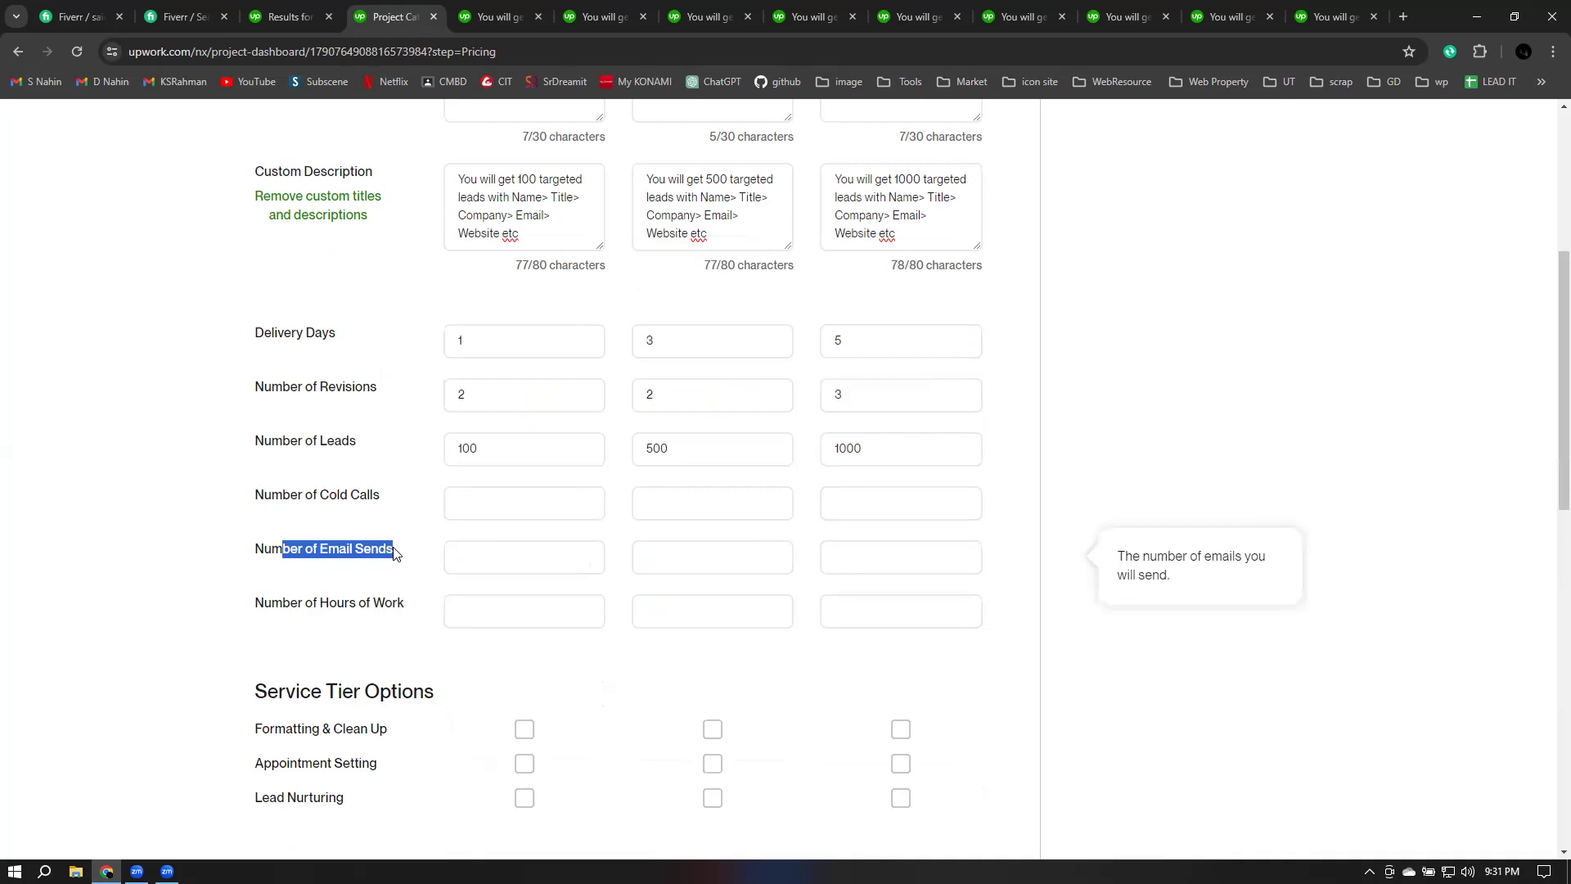
left_click(508, 501)
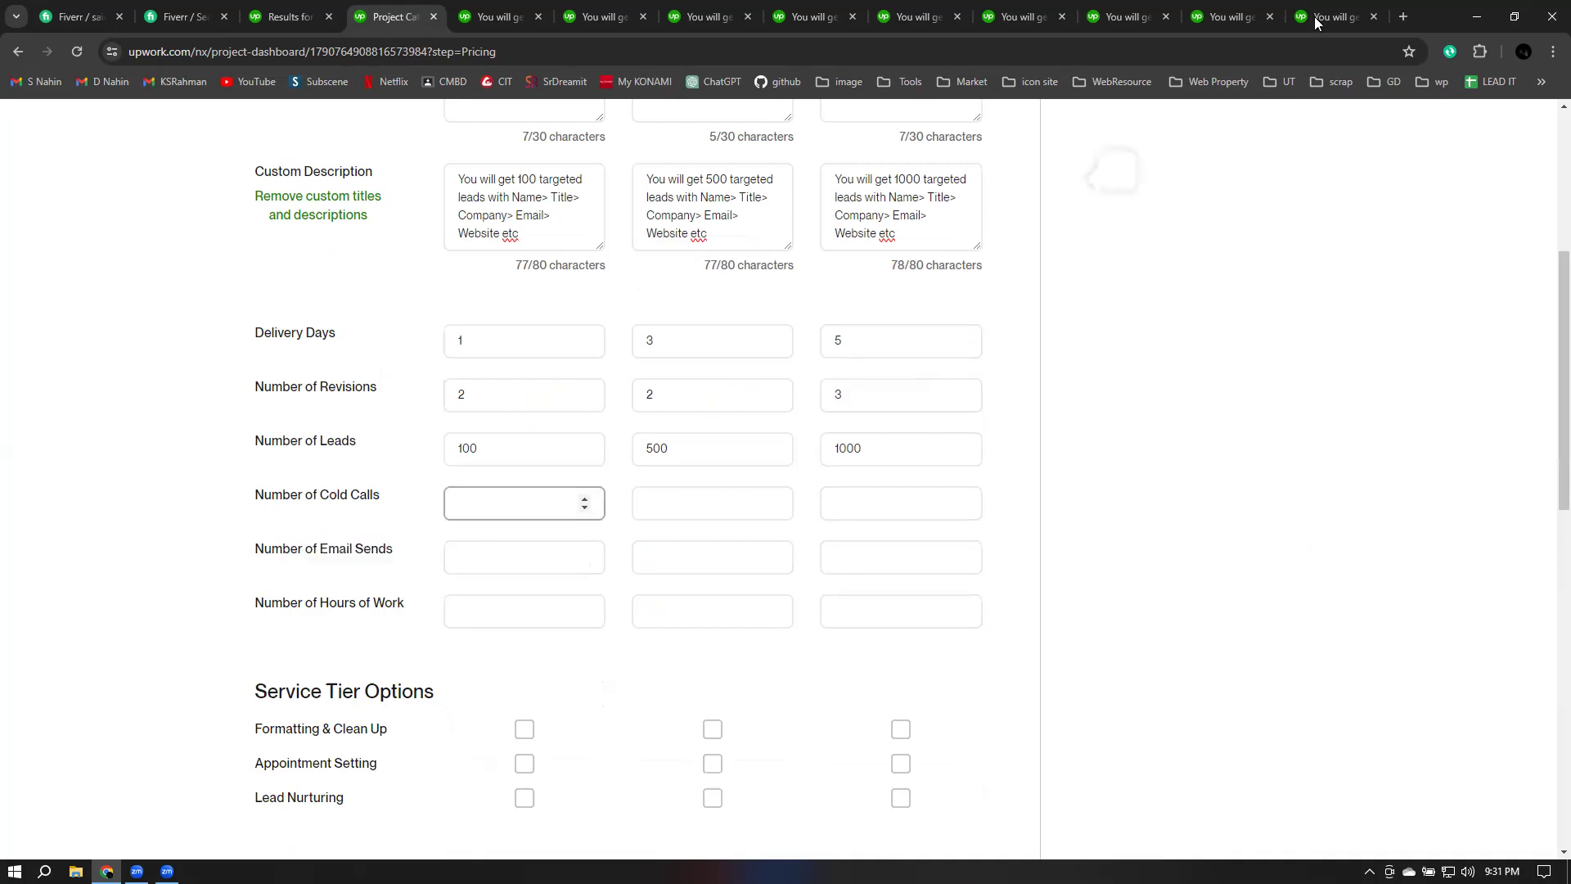
Step: Check the last two open competing listings for email sends, comparing leads and email sends across the tiers of the second-to-last one
left_click(1316, 22)
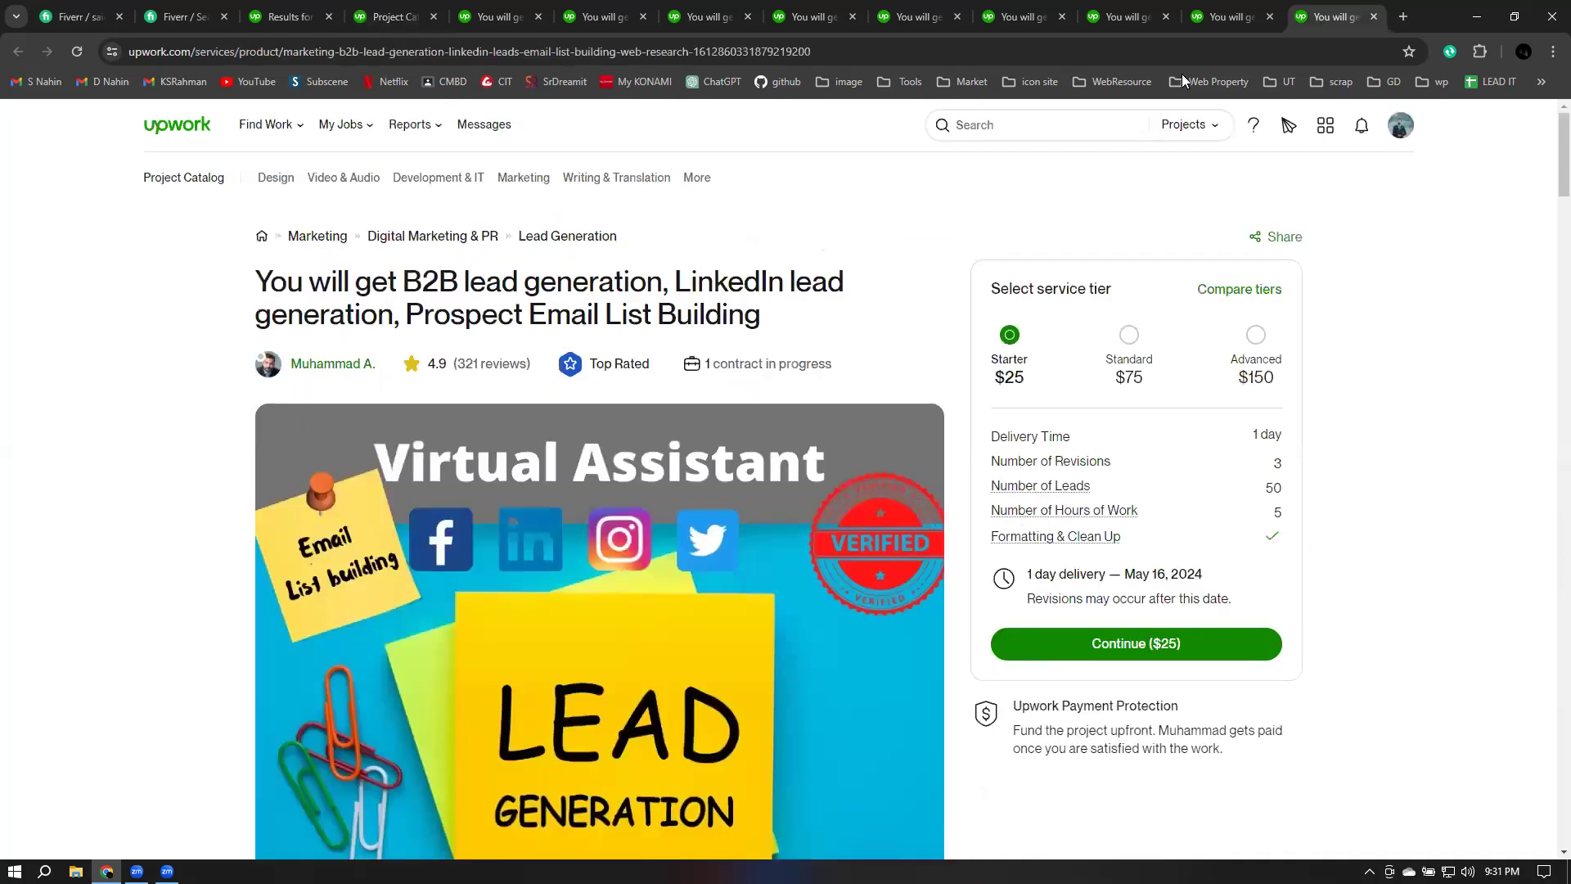
left_click(1227, 16)
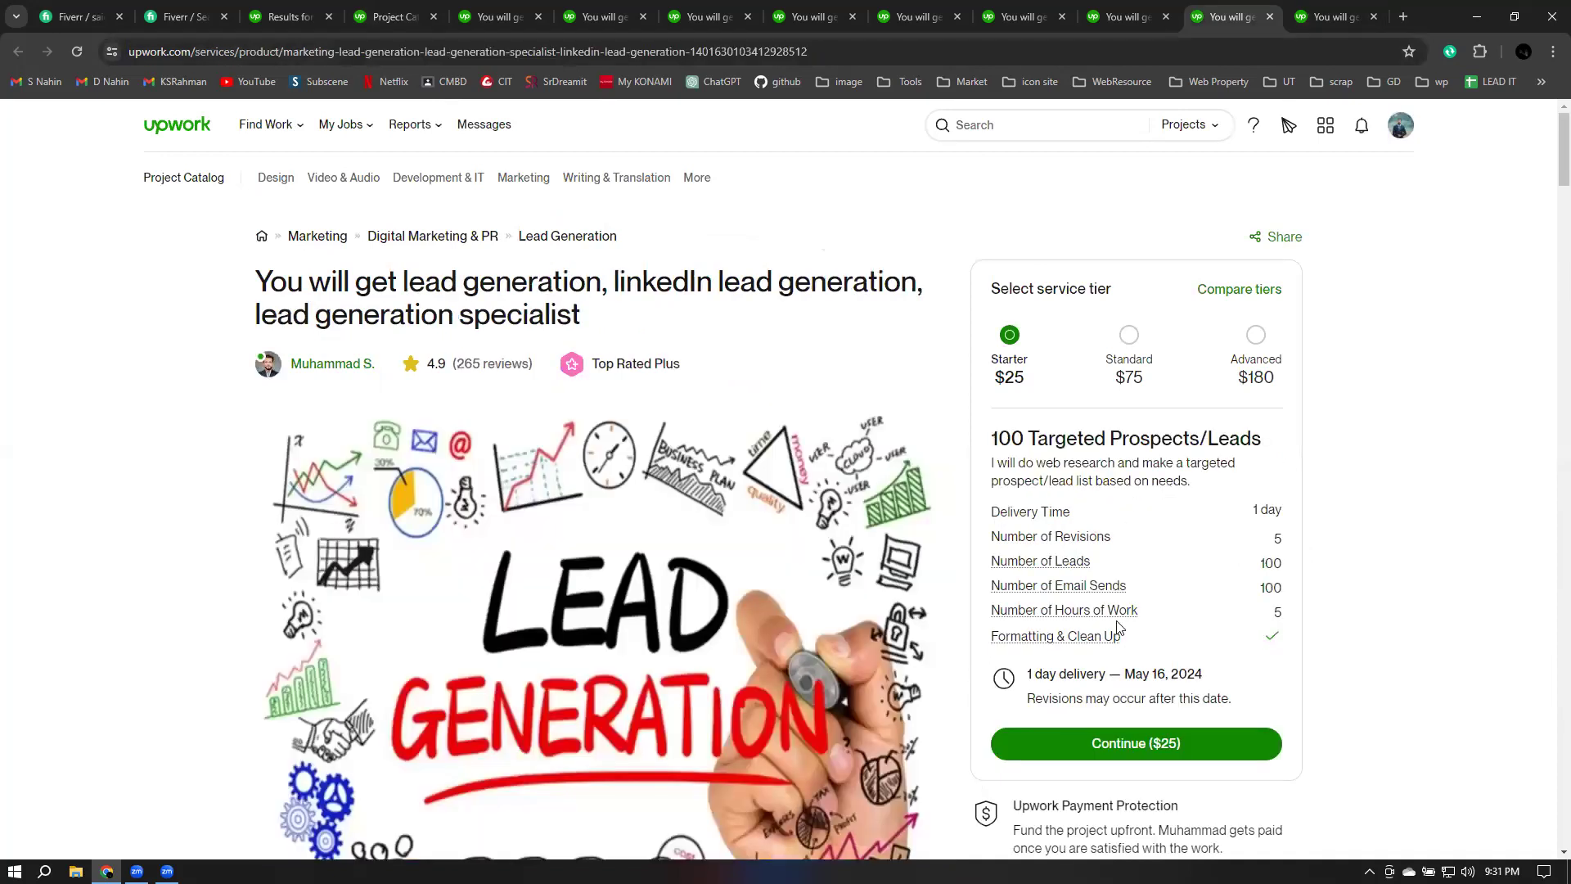
triple_click(1089, 573)
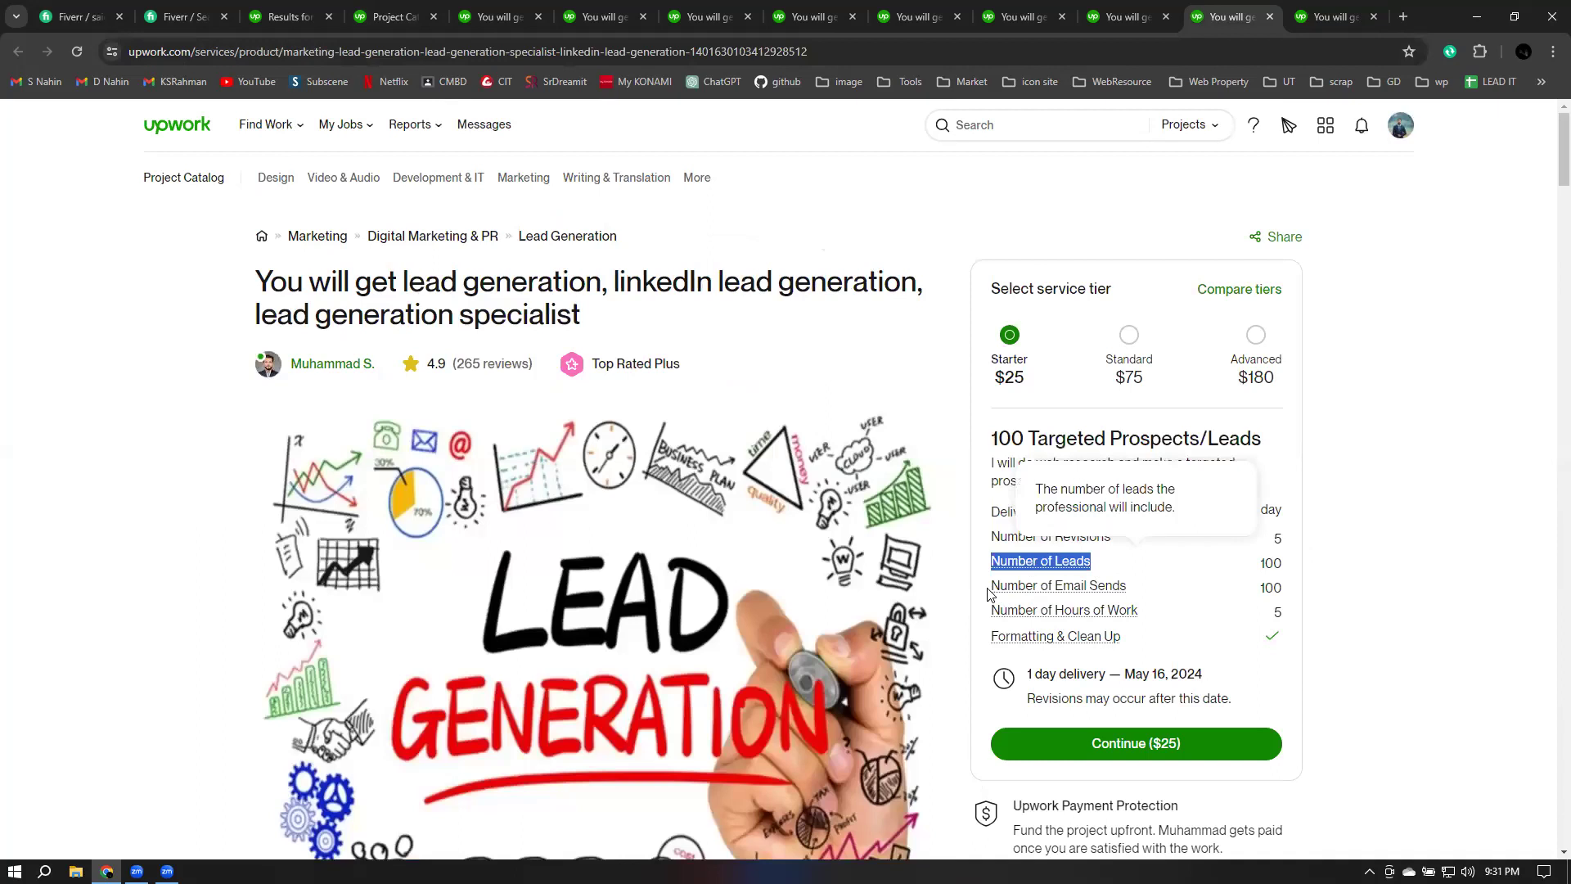
triple_click(1145, 593)
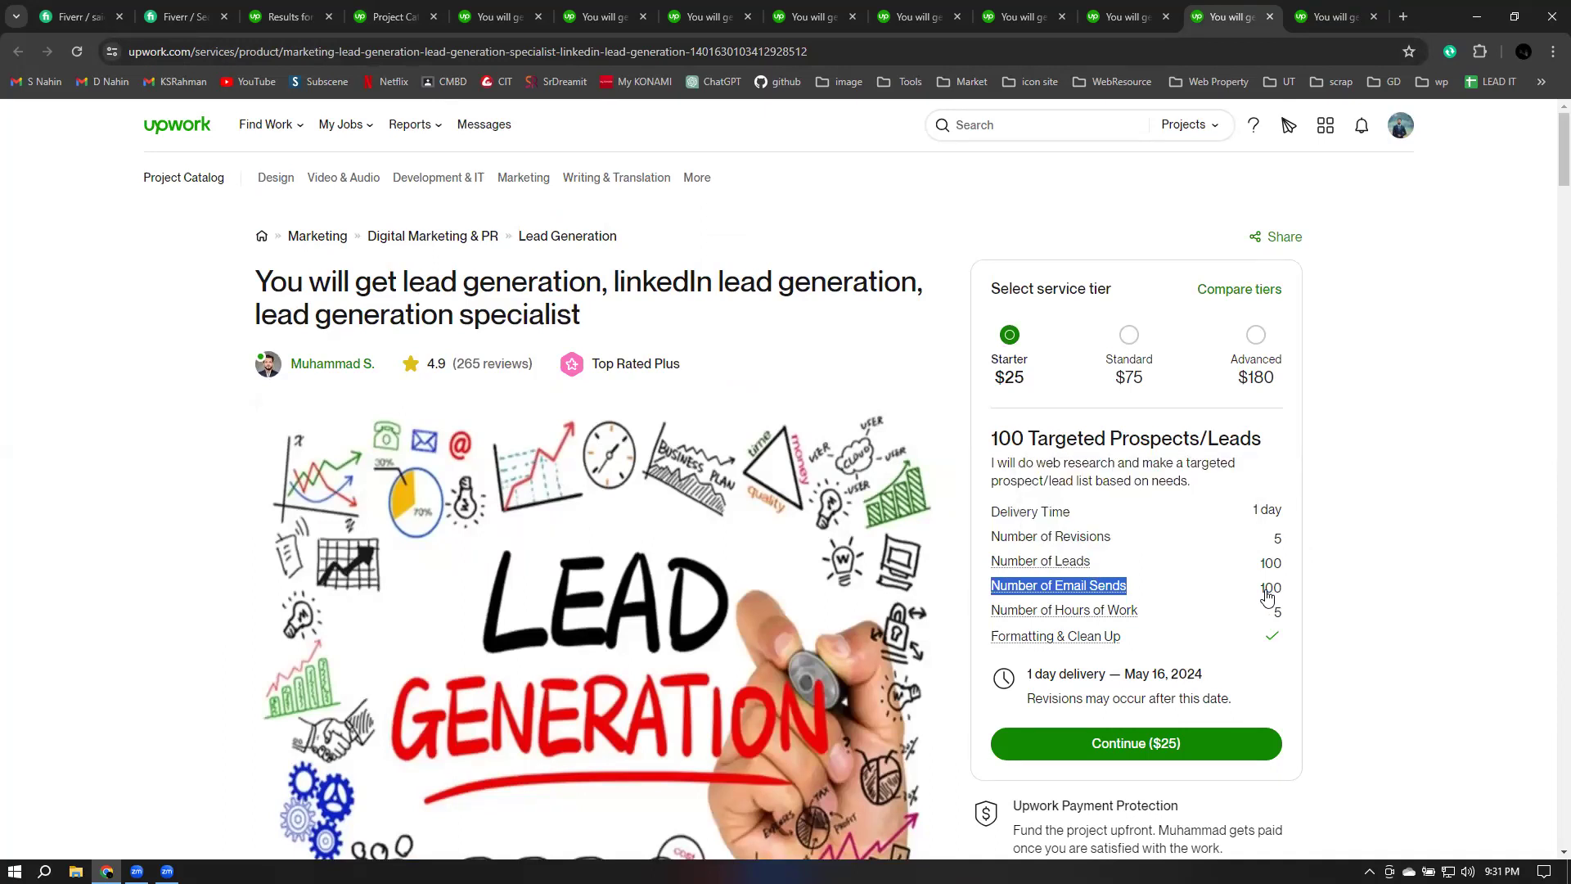
mouse_move(1268, 597)
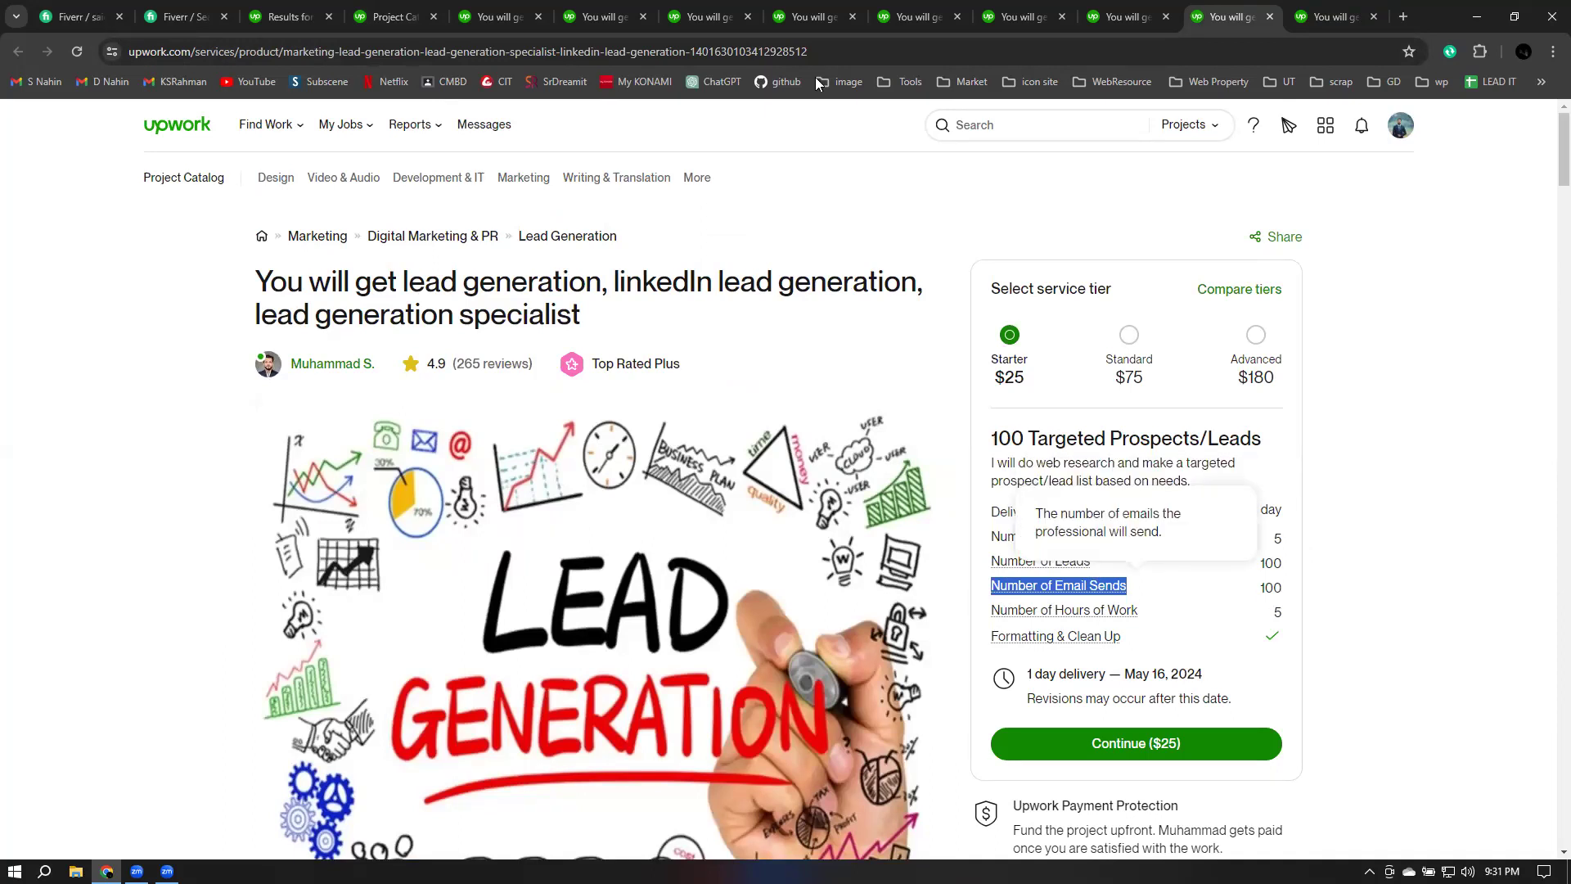
left_click(1256, 336)
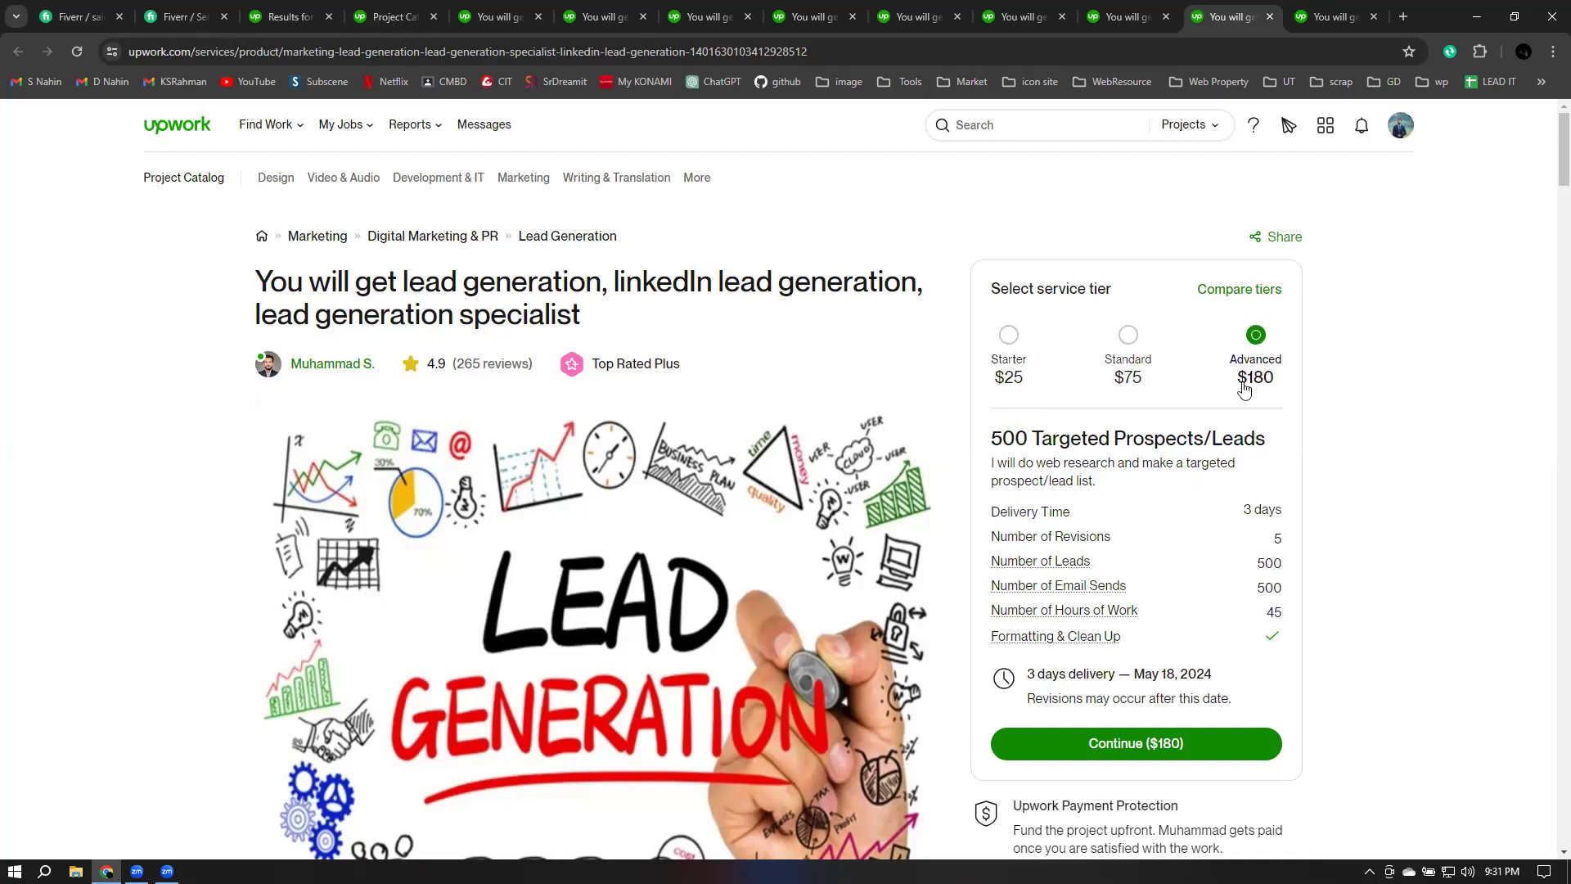
left_click(1129, 336)
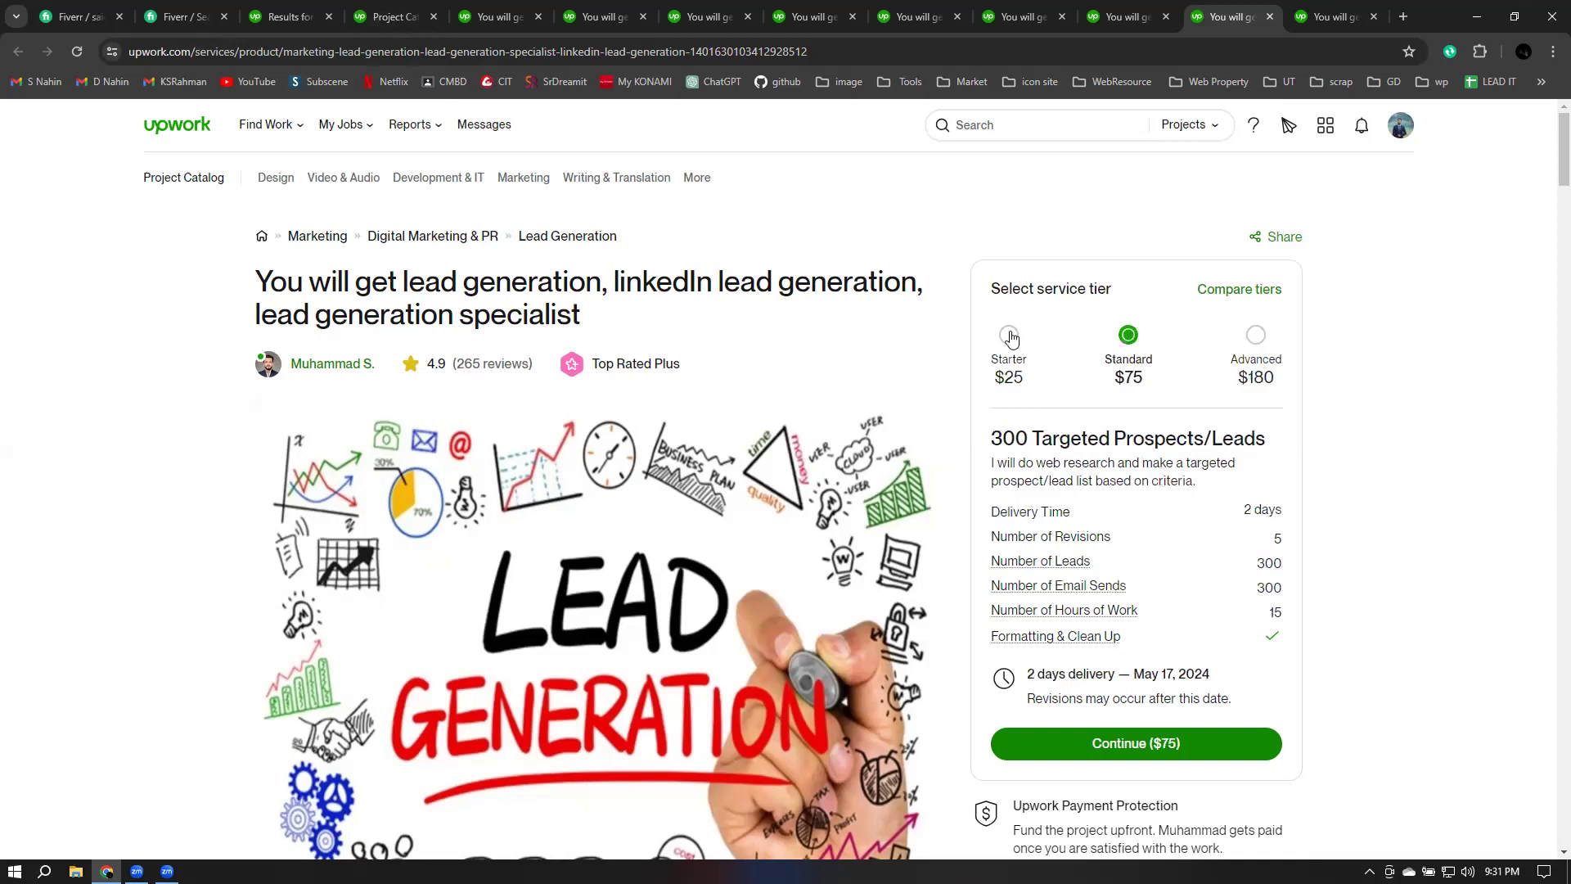
key("Left")
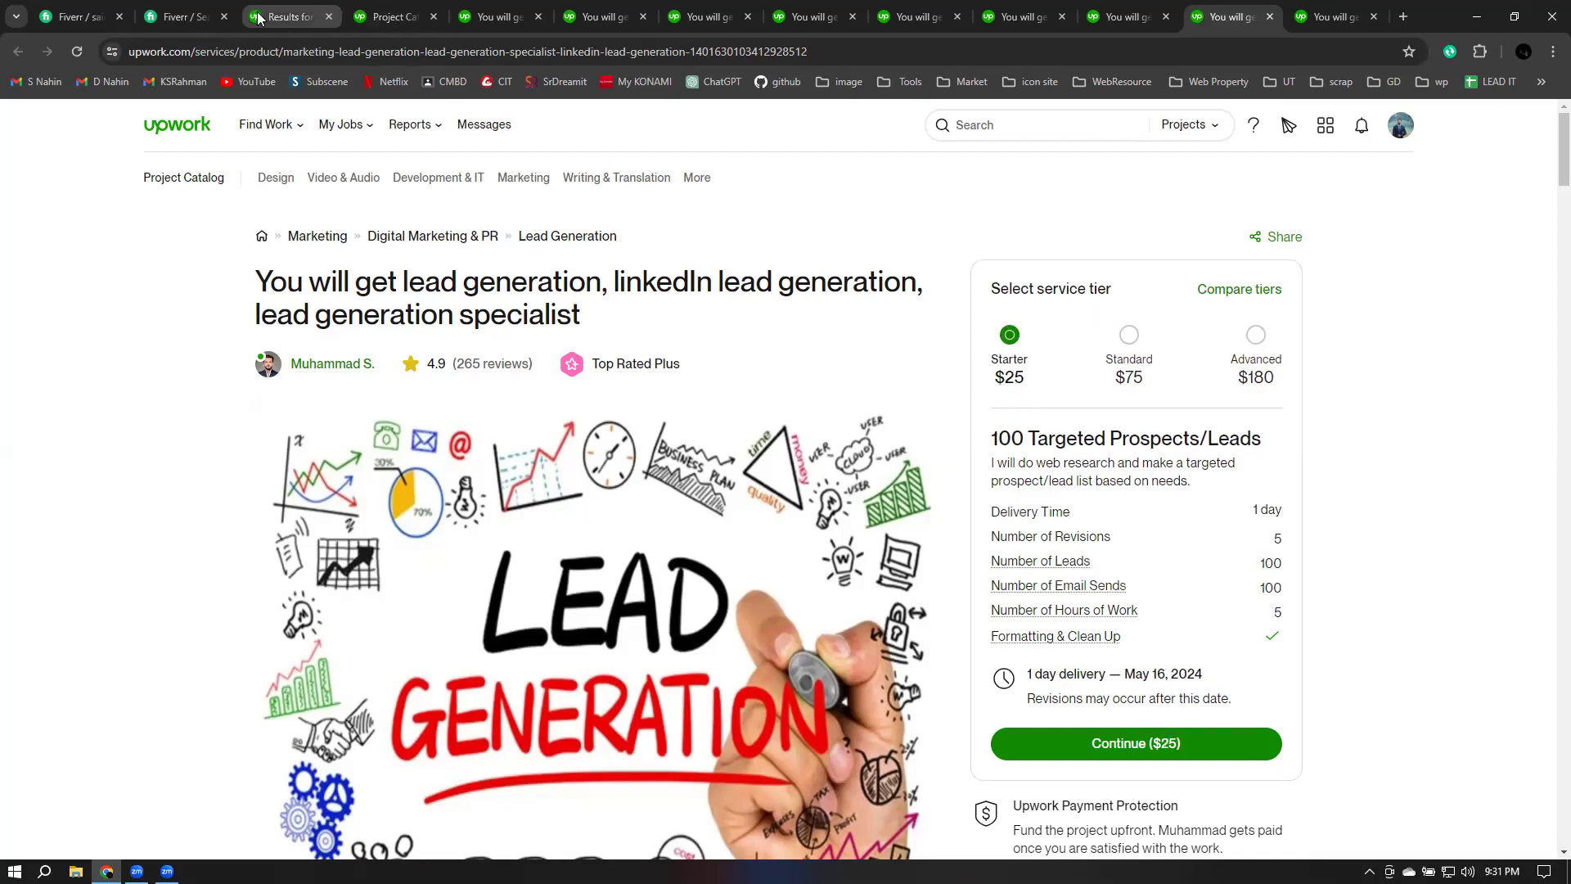
Step: Return to the project draft and examine the tier fields for cold calls, email sends and hours of work
left_click(306, 12)
left_click(379, 11)
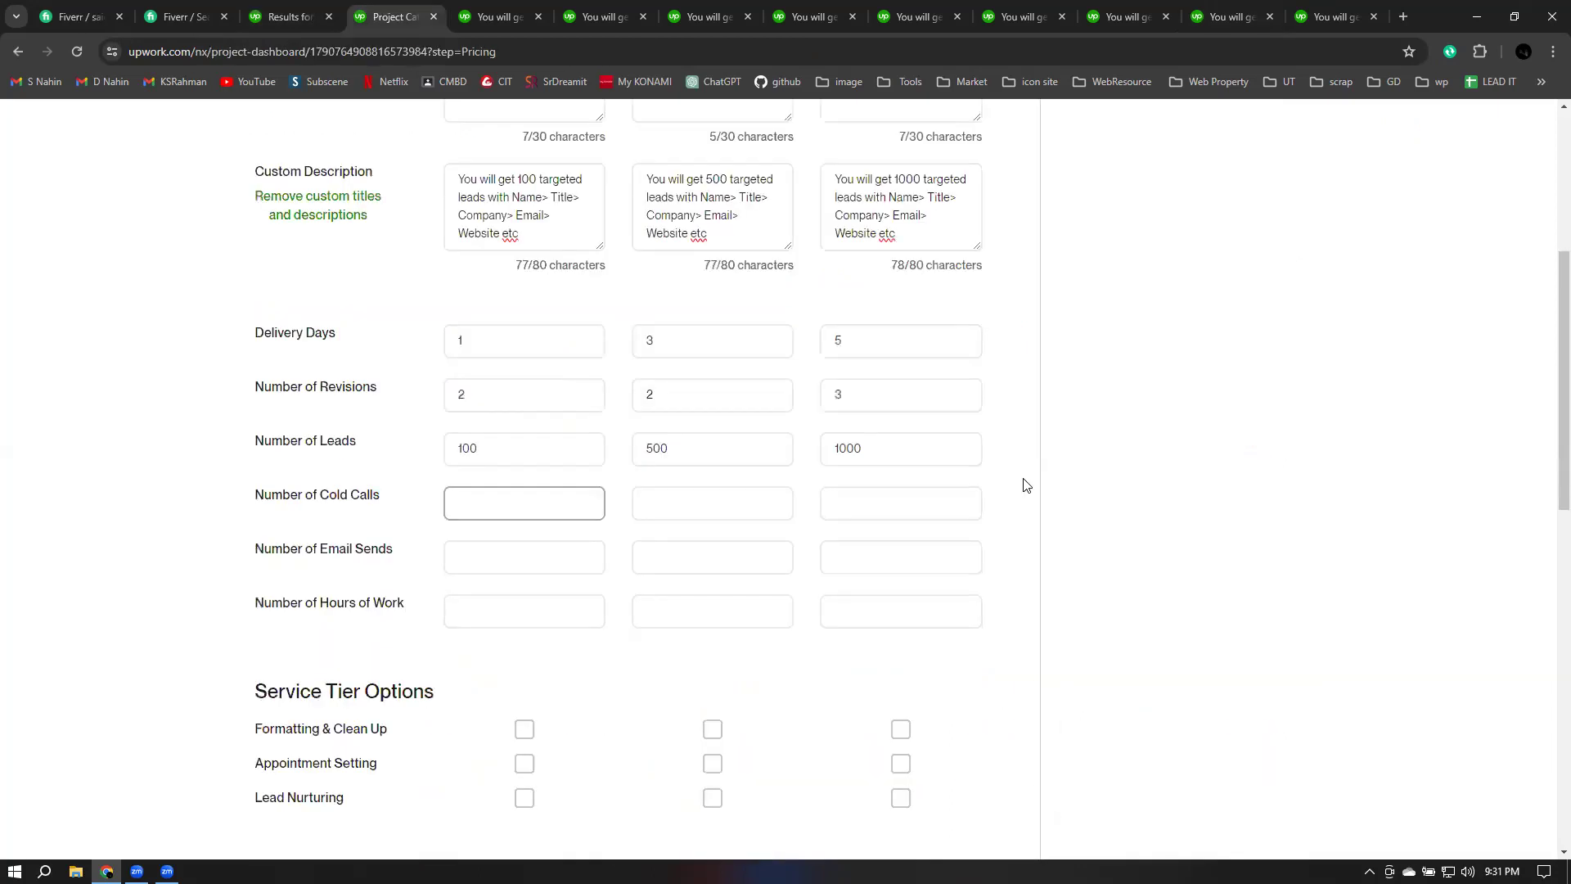
left_click(550, 503)
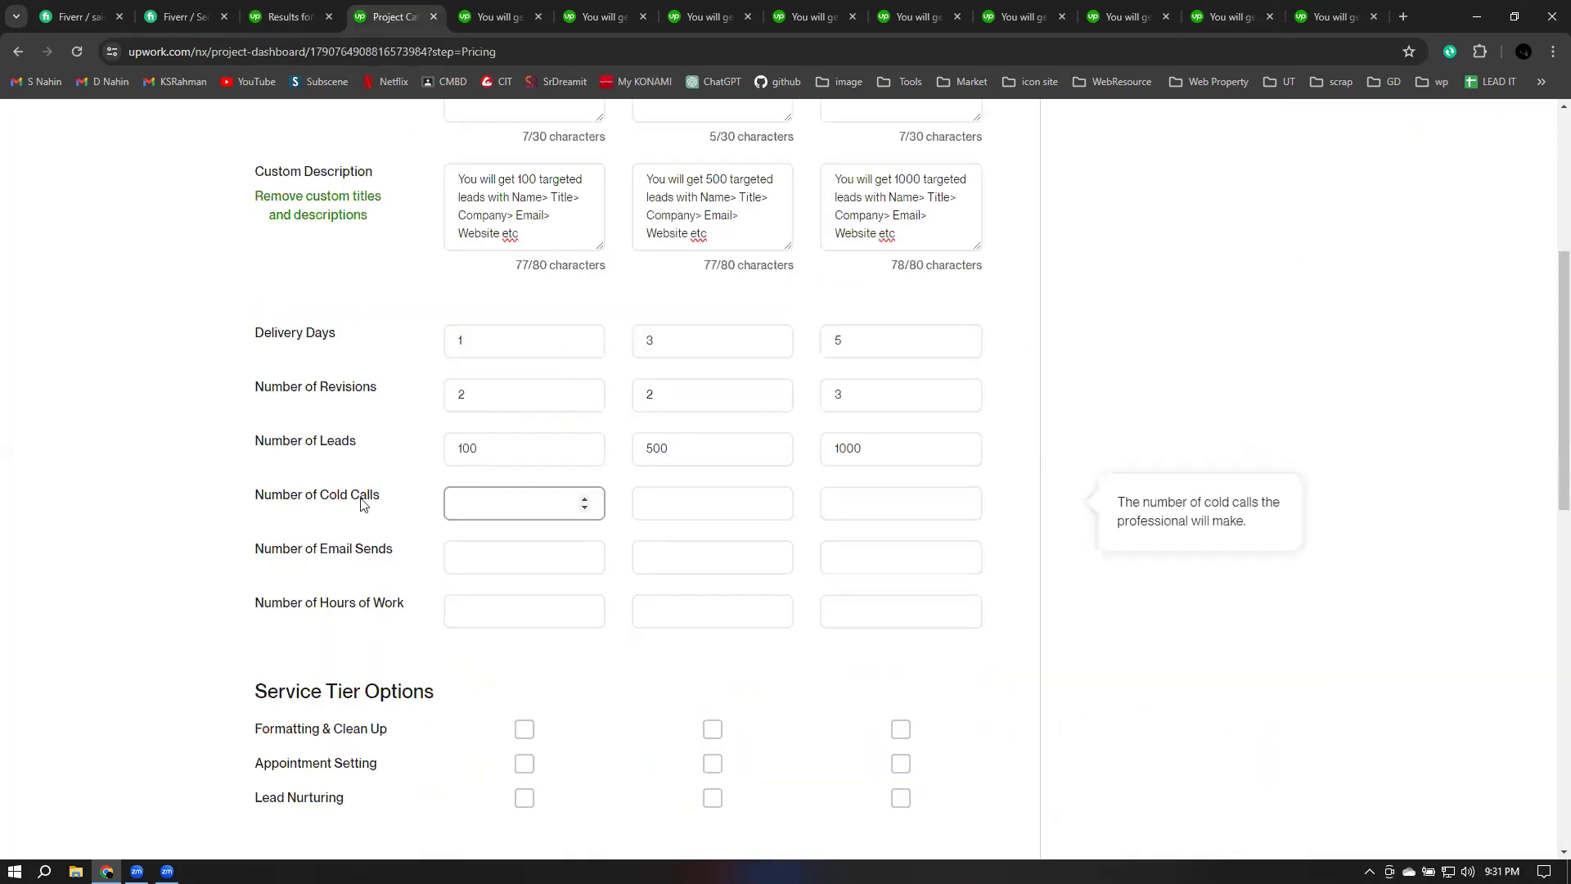
left_click(511, 560)
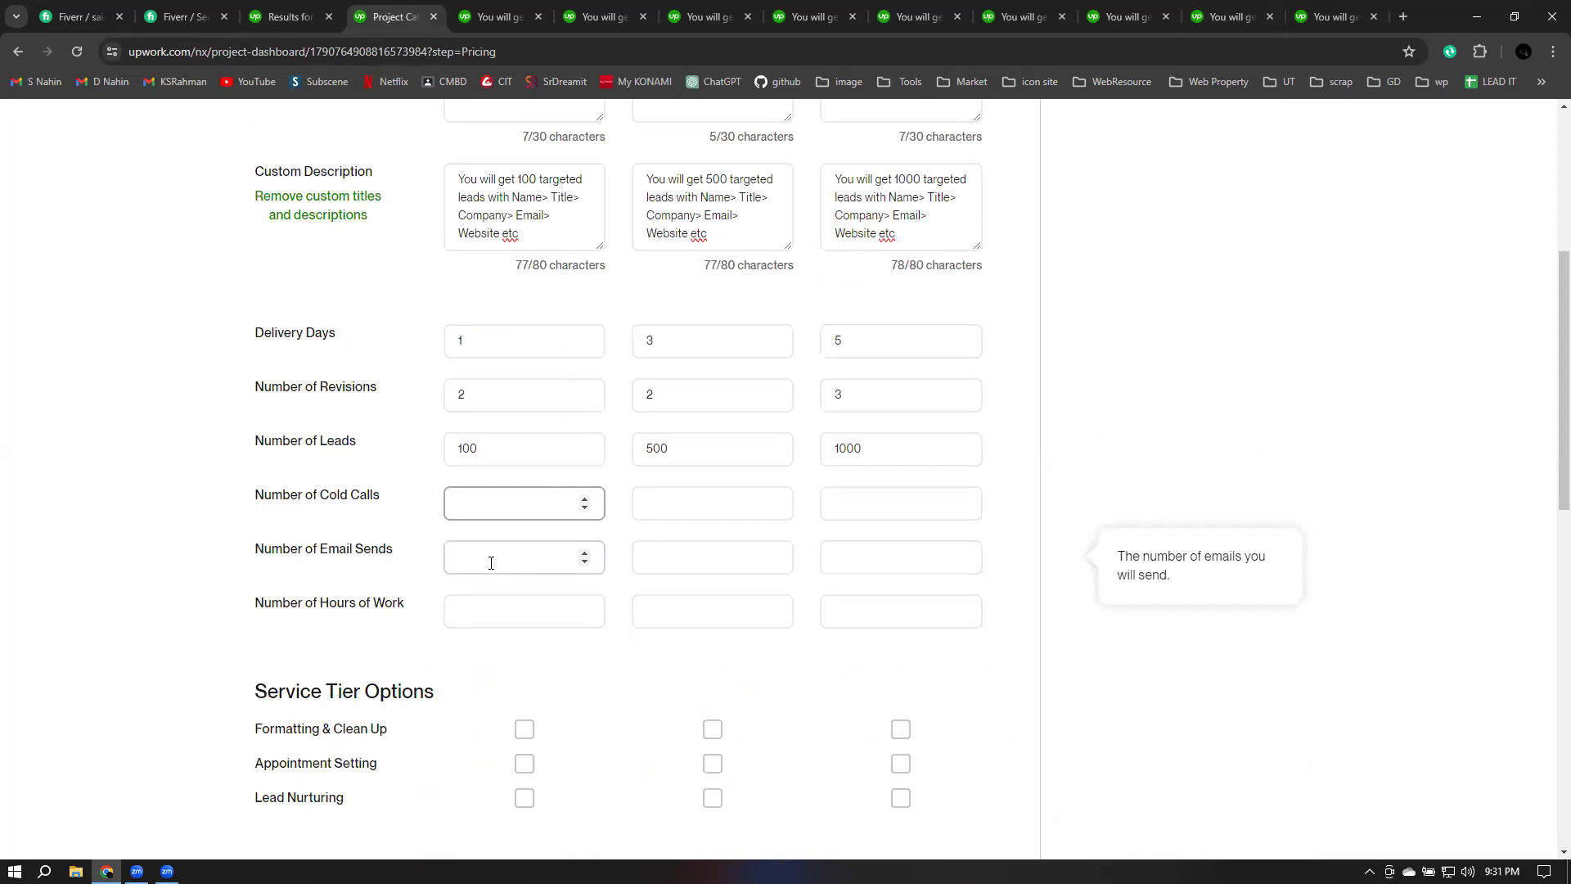
left_click(456, 626)
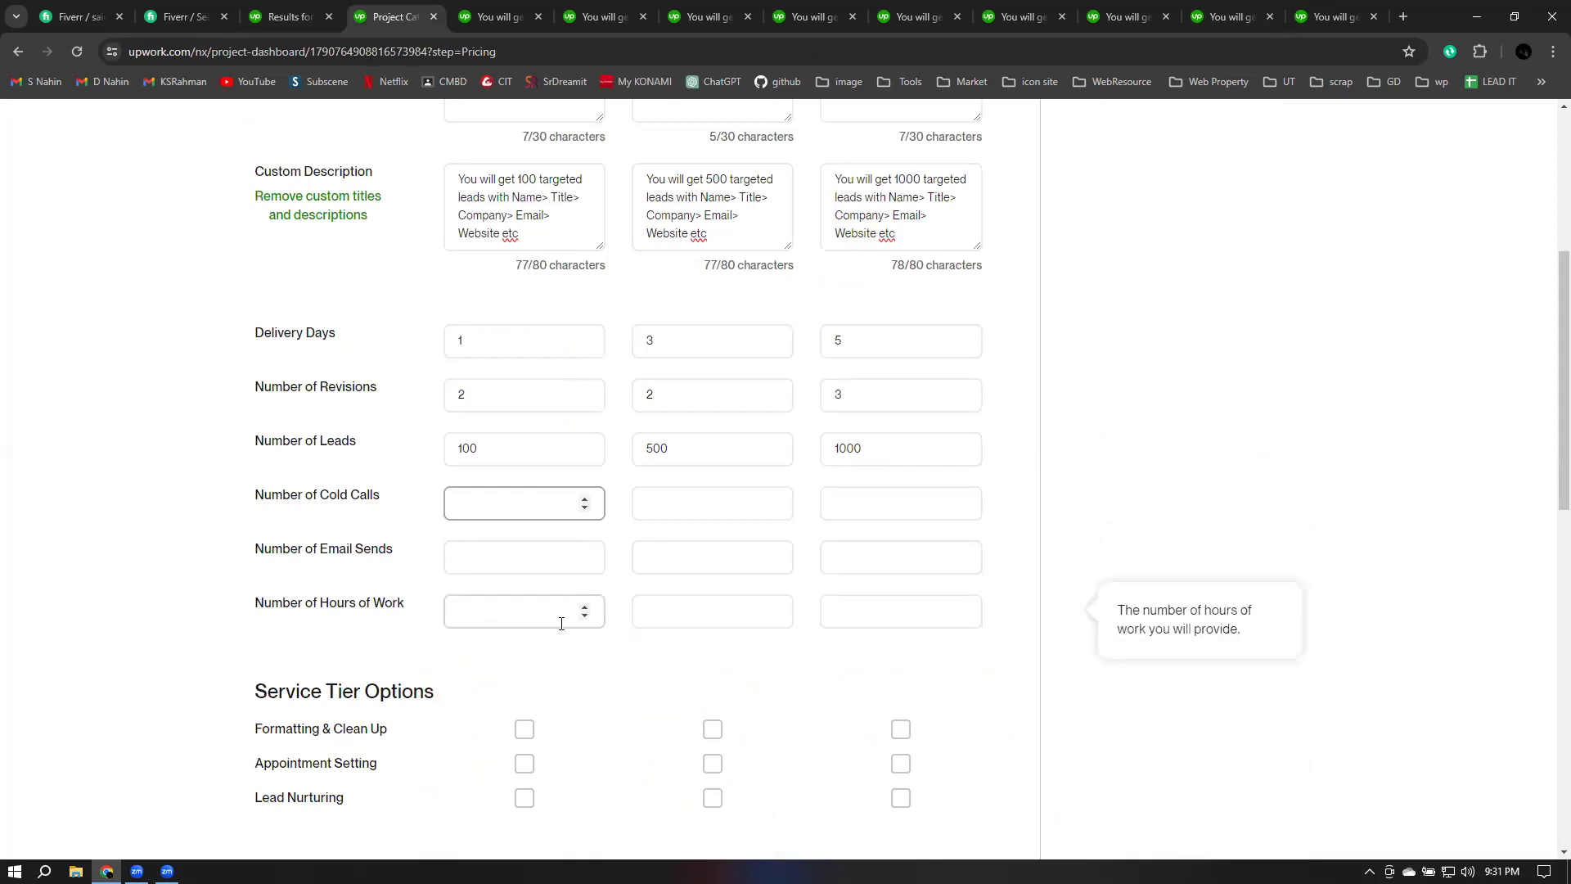
left_click(979, 611)
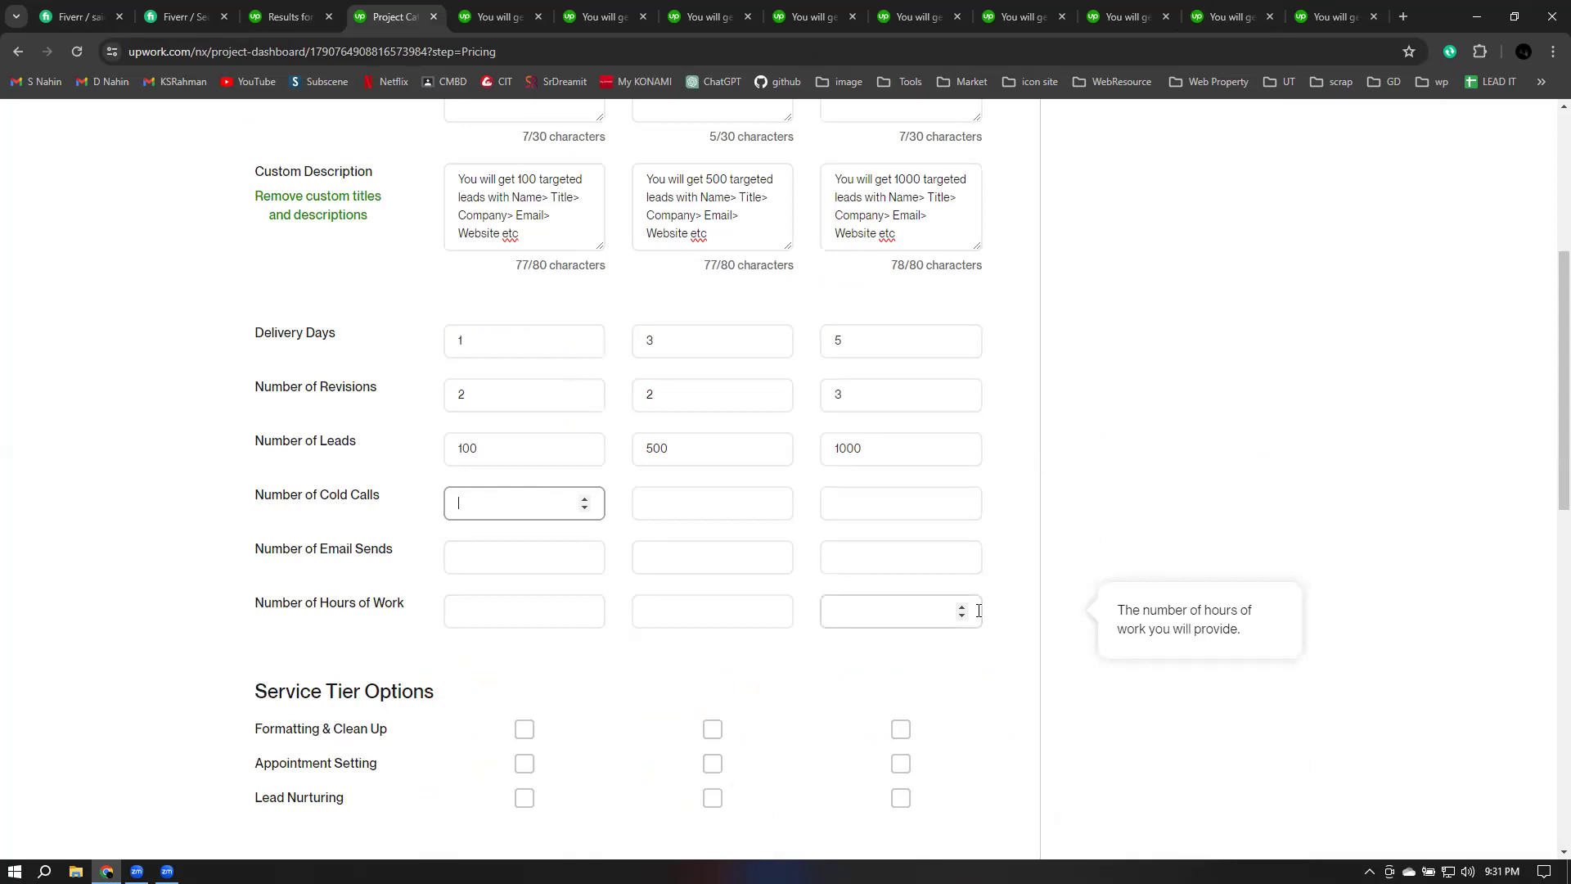
Step: Set the number of hours of work to 4 for Starter, 10 for Standard and 24 for Advanced
left_click(485, 622)
left_click(484, 614)
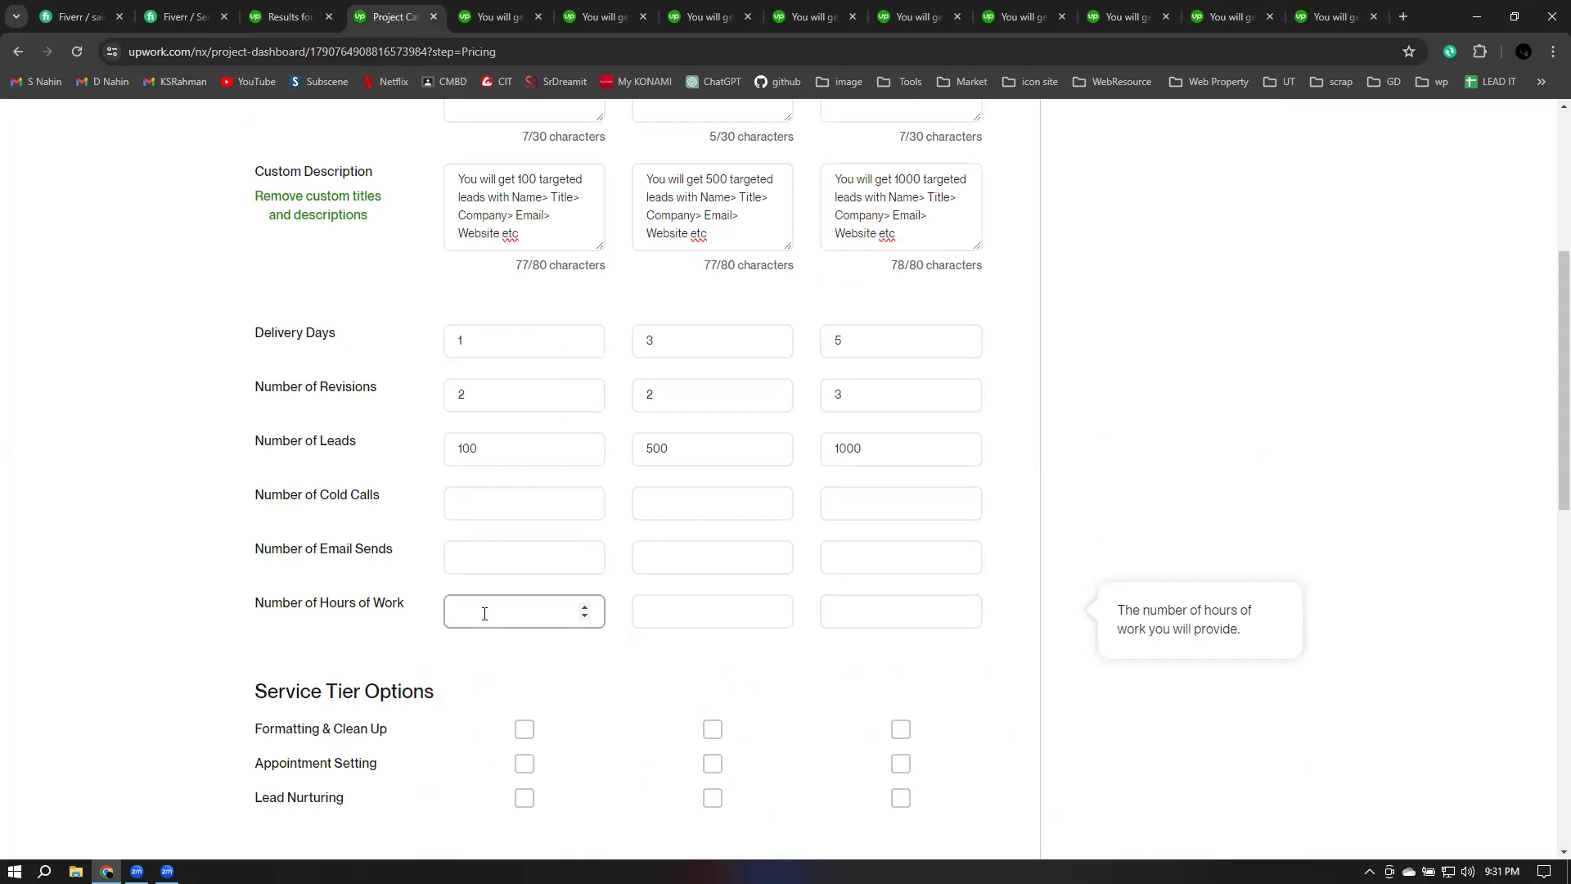
type("3")
key("BackSpace")
type("4")
left_click(701, 616)
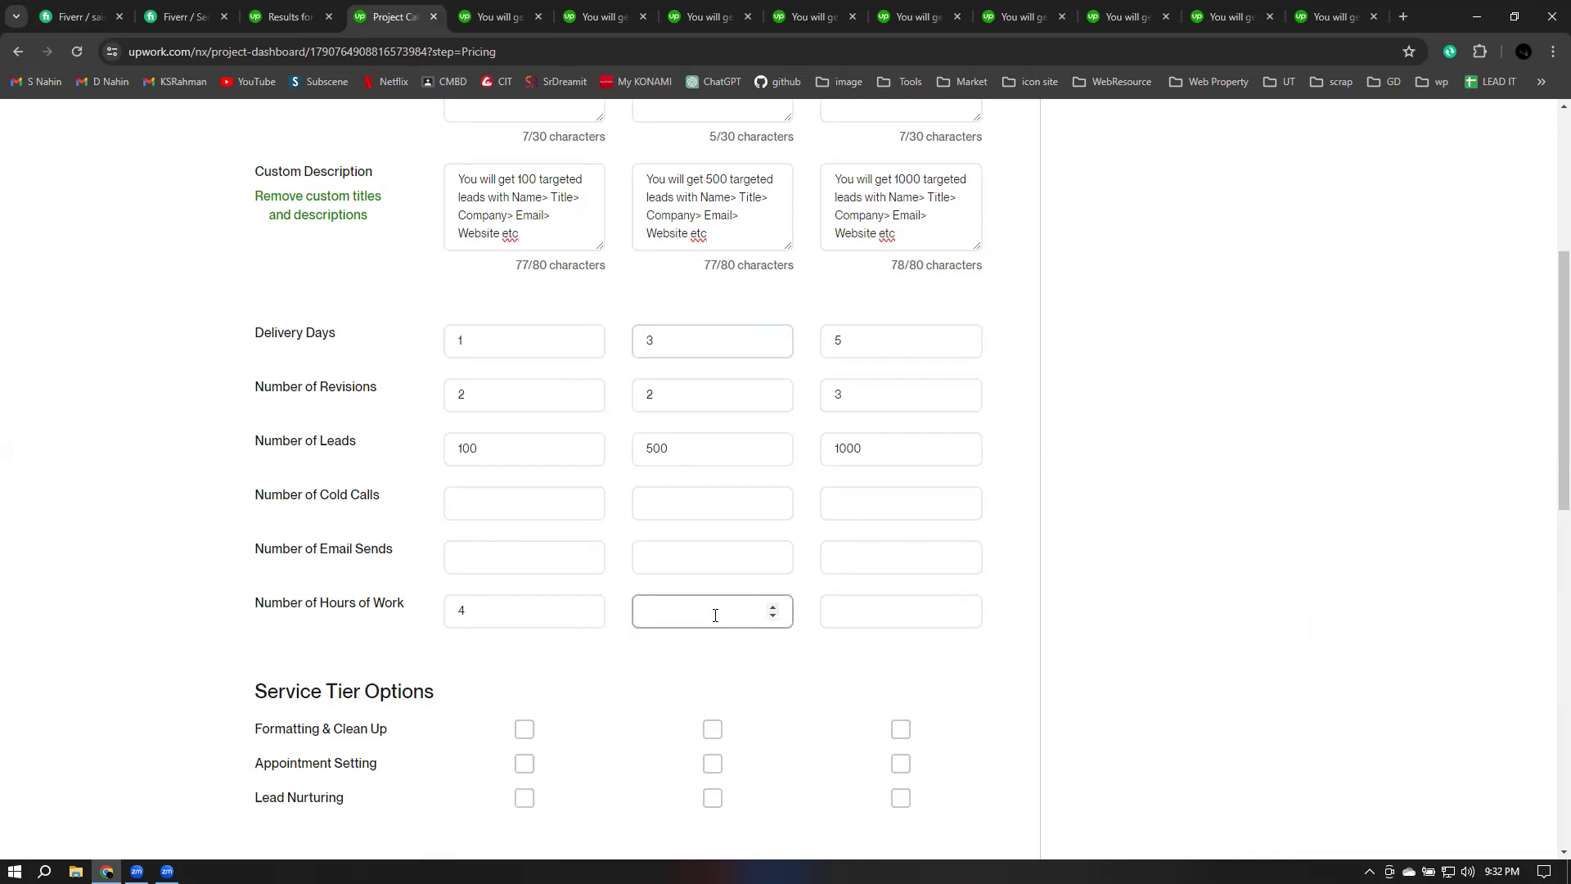
type("8")
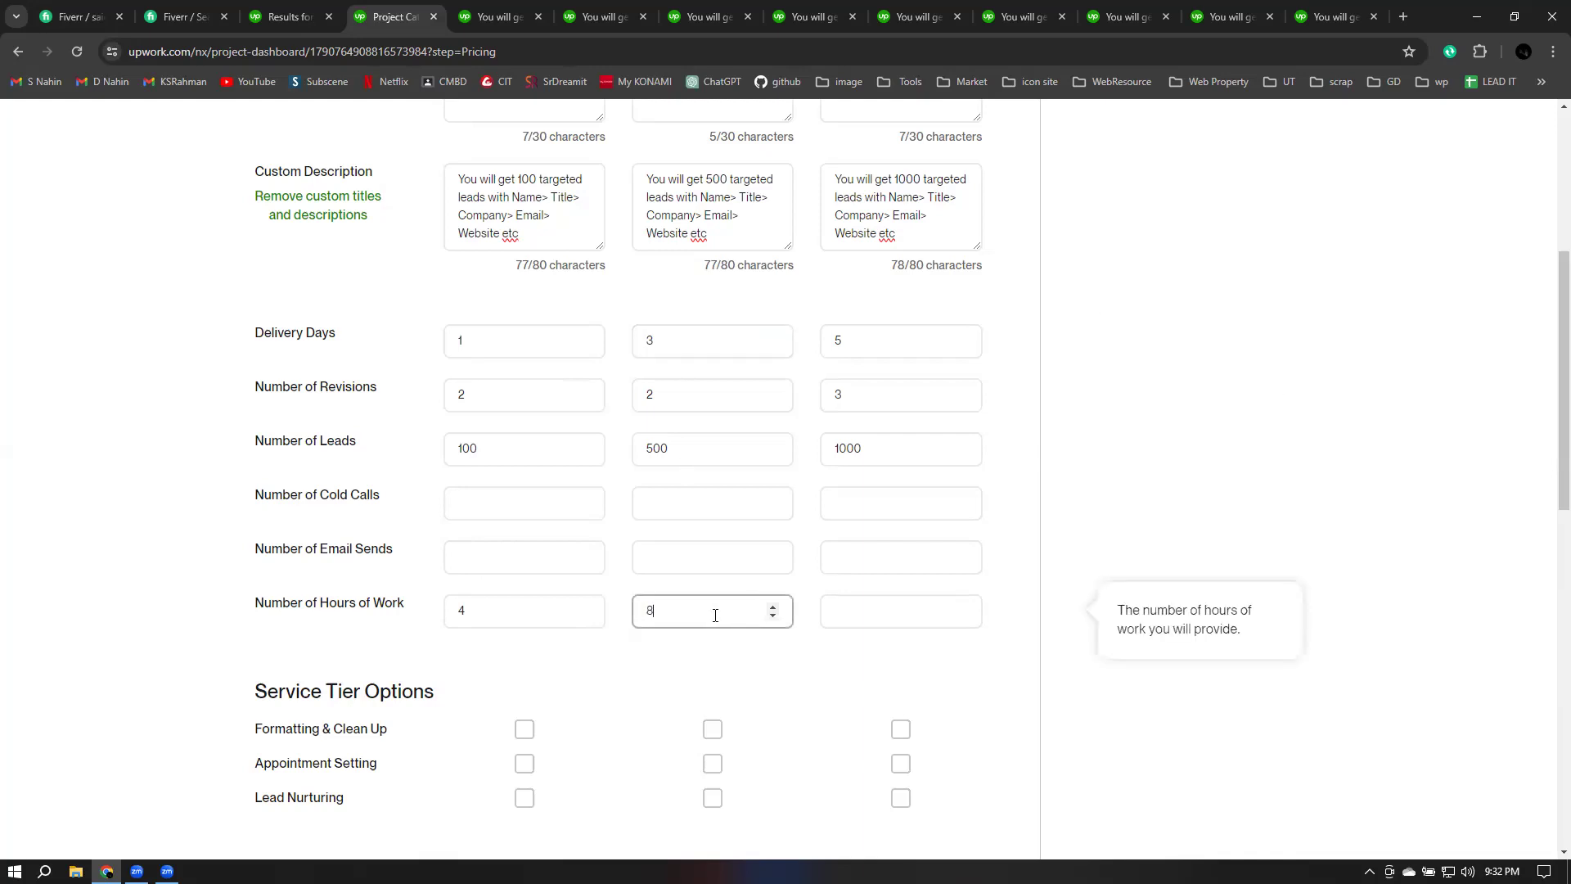
key("BackSpace")
type("10")
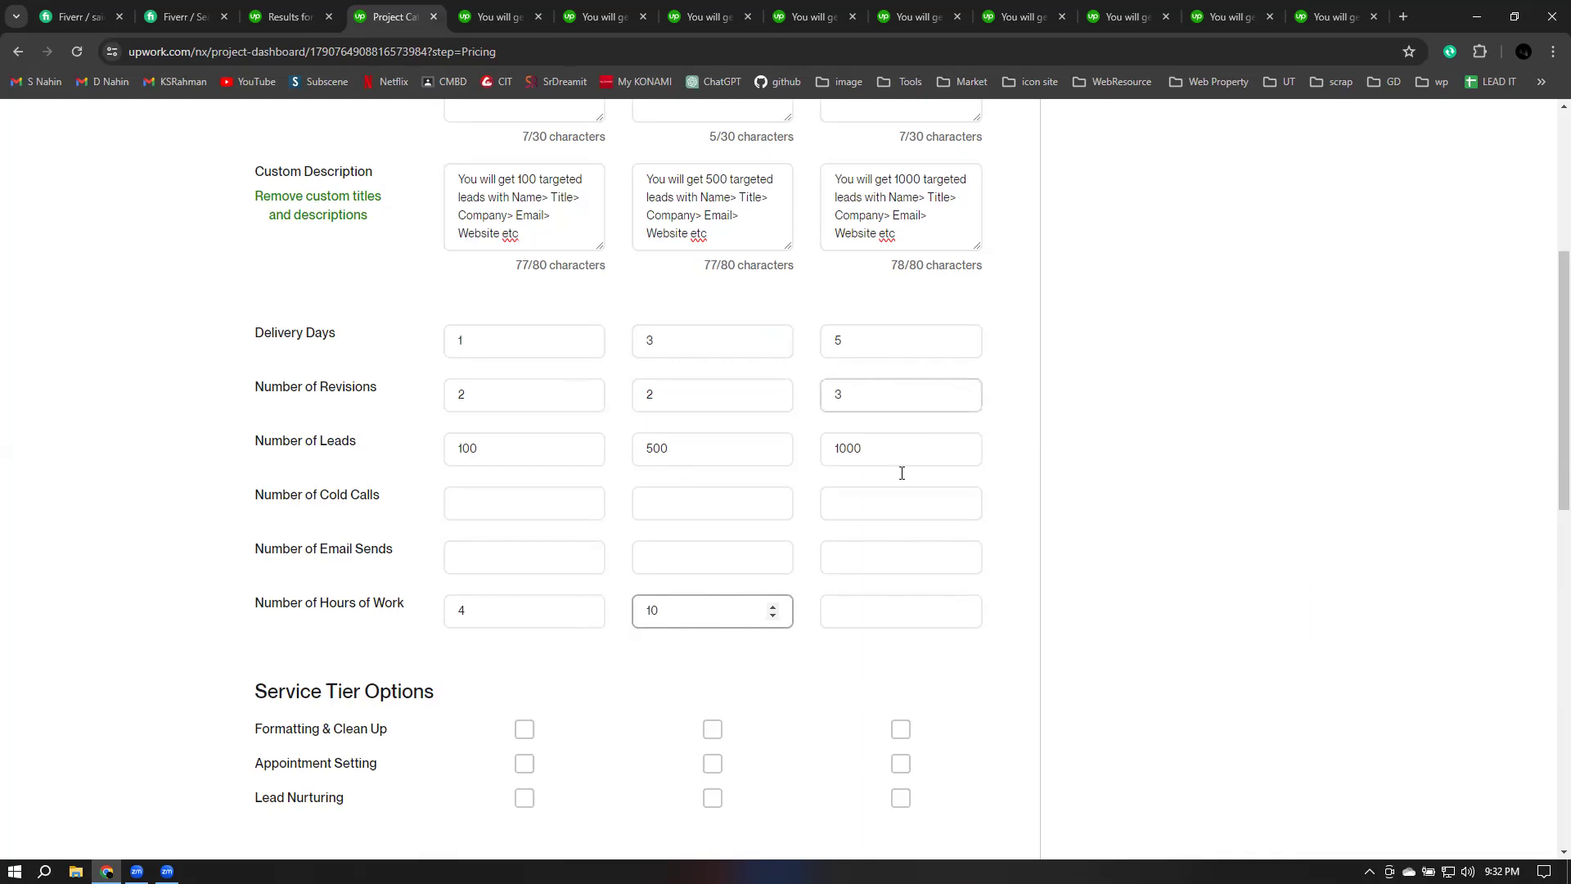
left_click(977, 607)
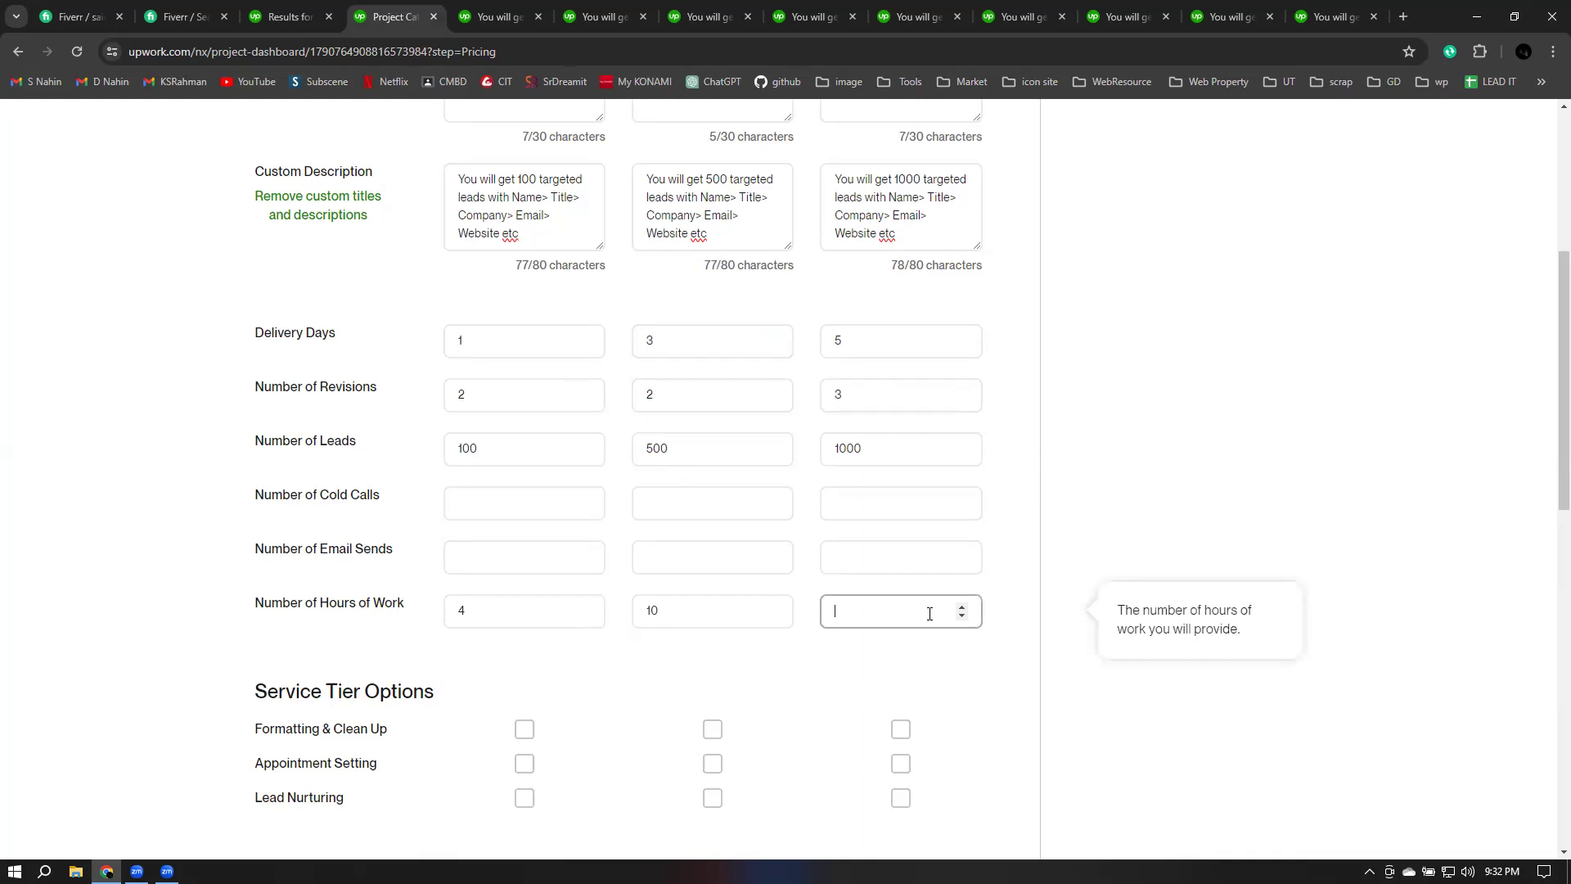
type("24")
left_click(1003, 615)
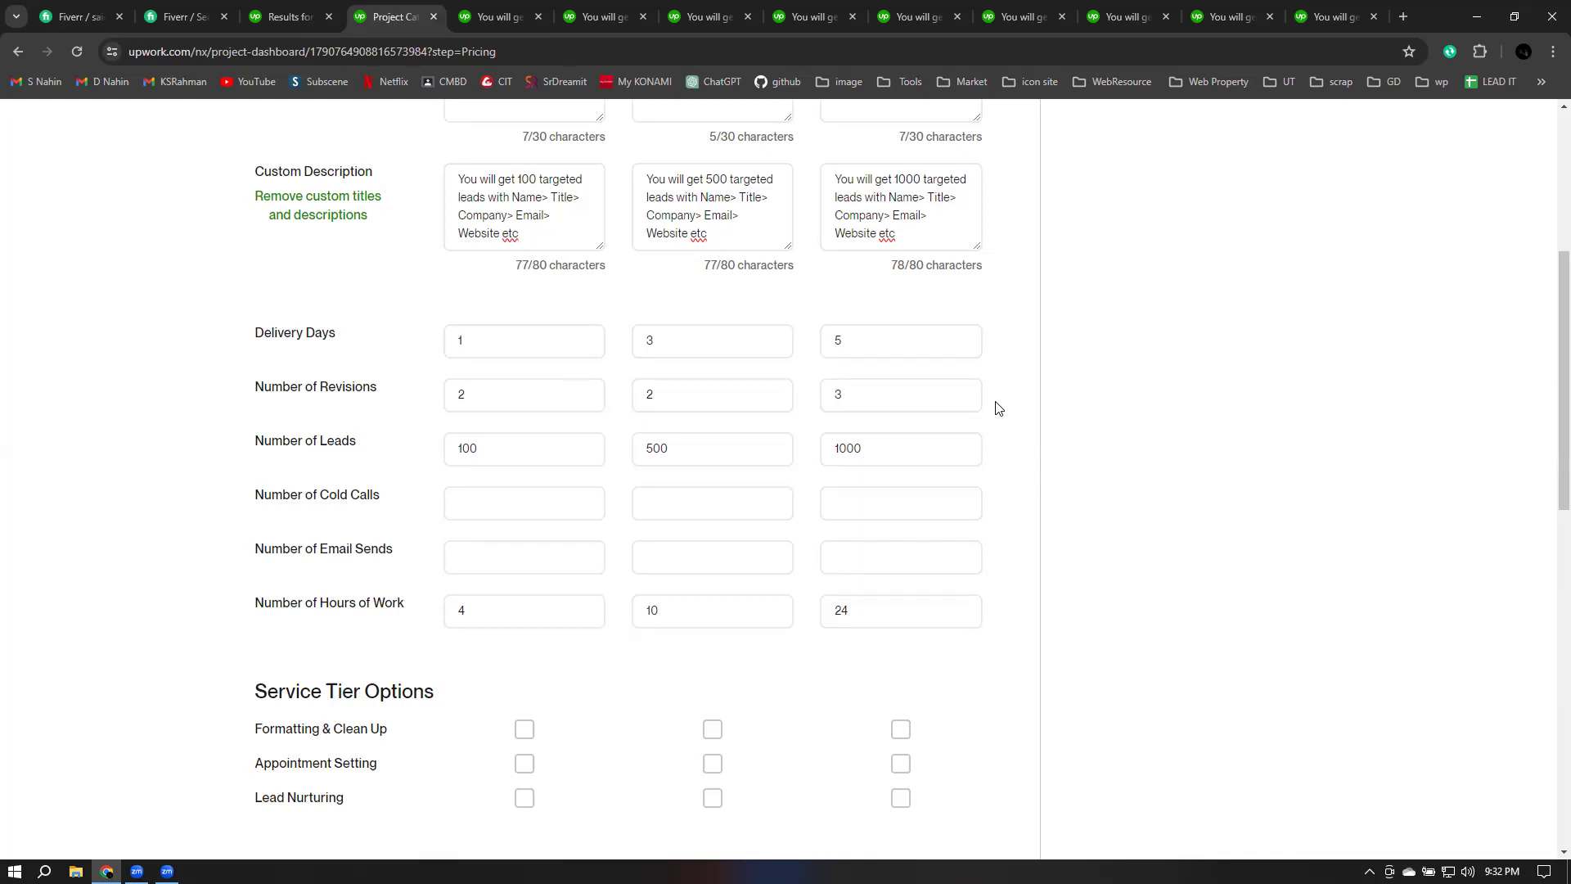
Step: Include Formatting & Clean Up in the Starter, Standard and Advanced service tiers
scroll(998, 408, "down", 3)
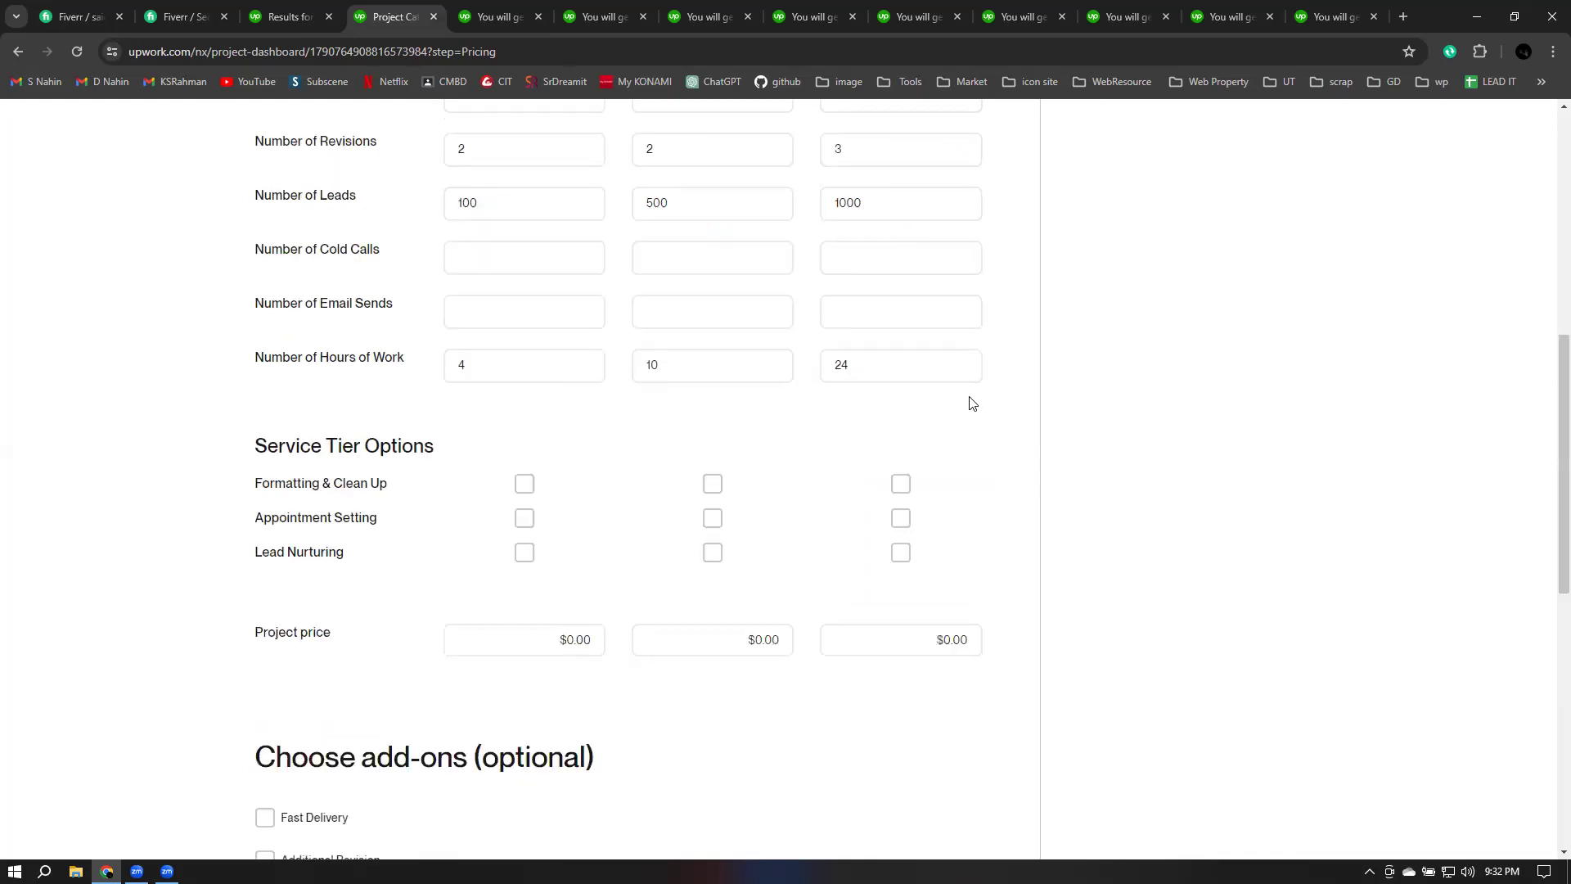
left_click(524, 484)
left_click(711, 483)
left_click(900, 484)
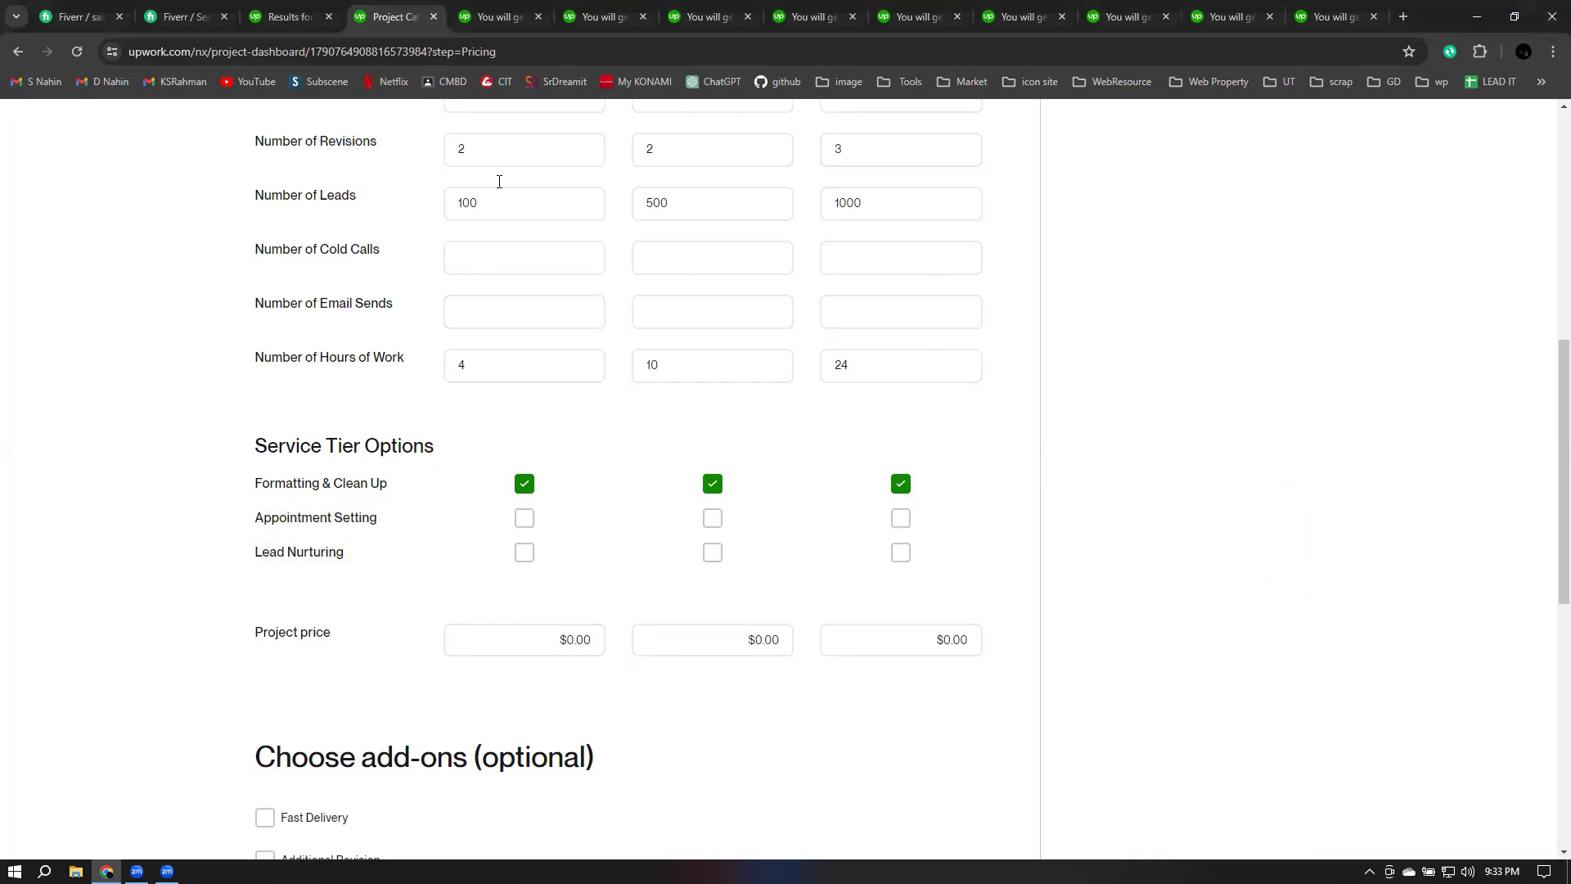
Step: Set the project price to $20 for Starter, $100 for Standard and $190 for Advanced
left_click(511, 638)
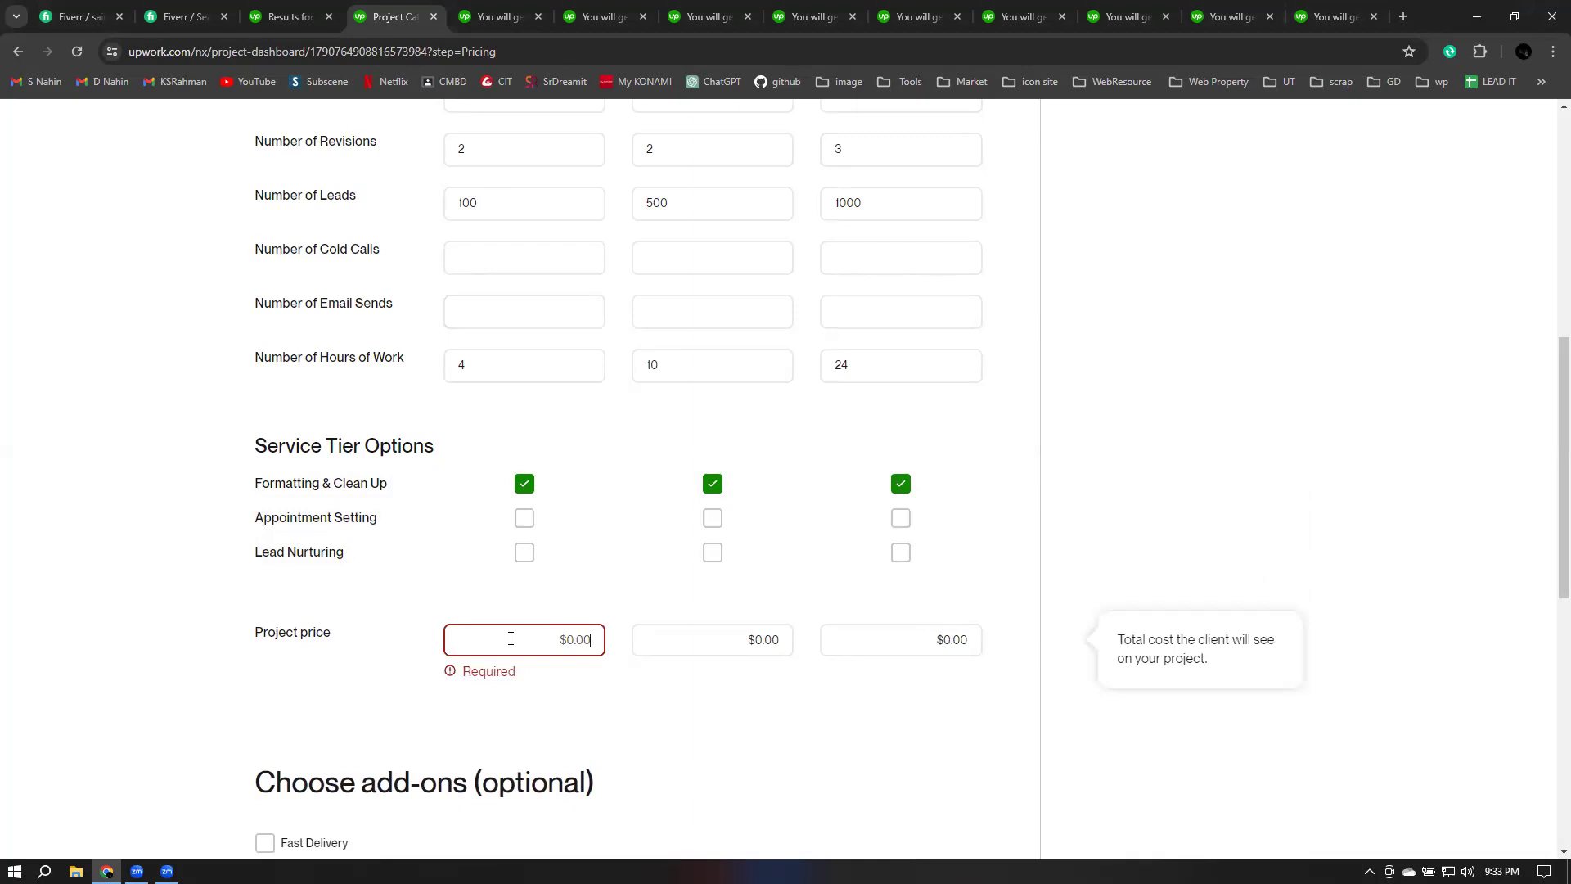
type("2")
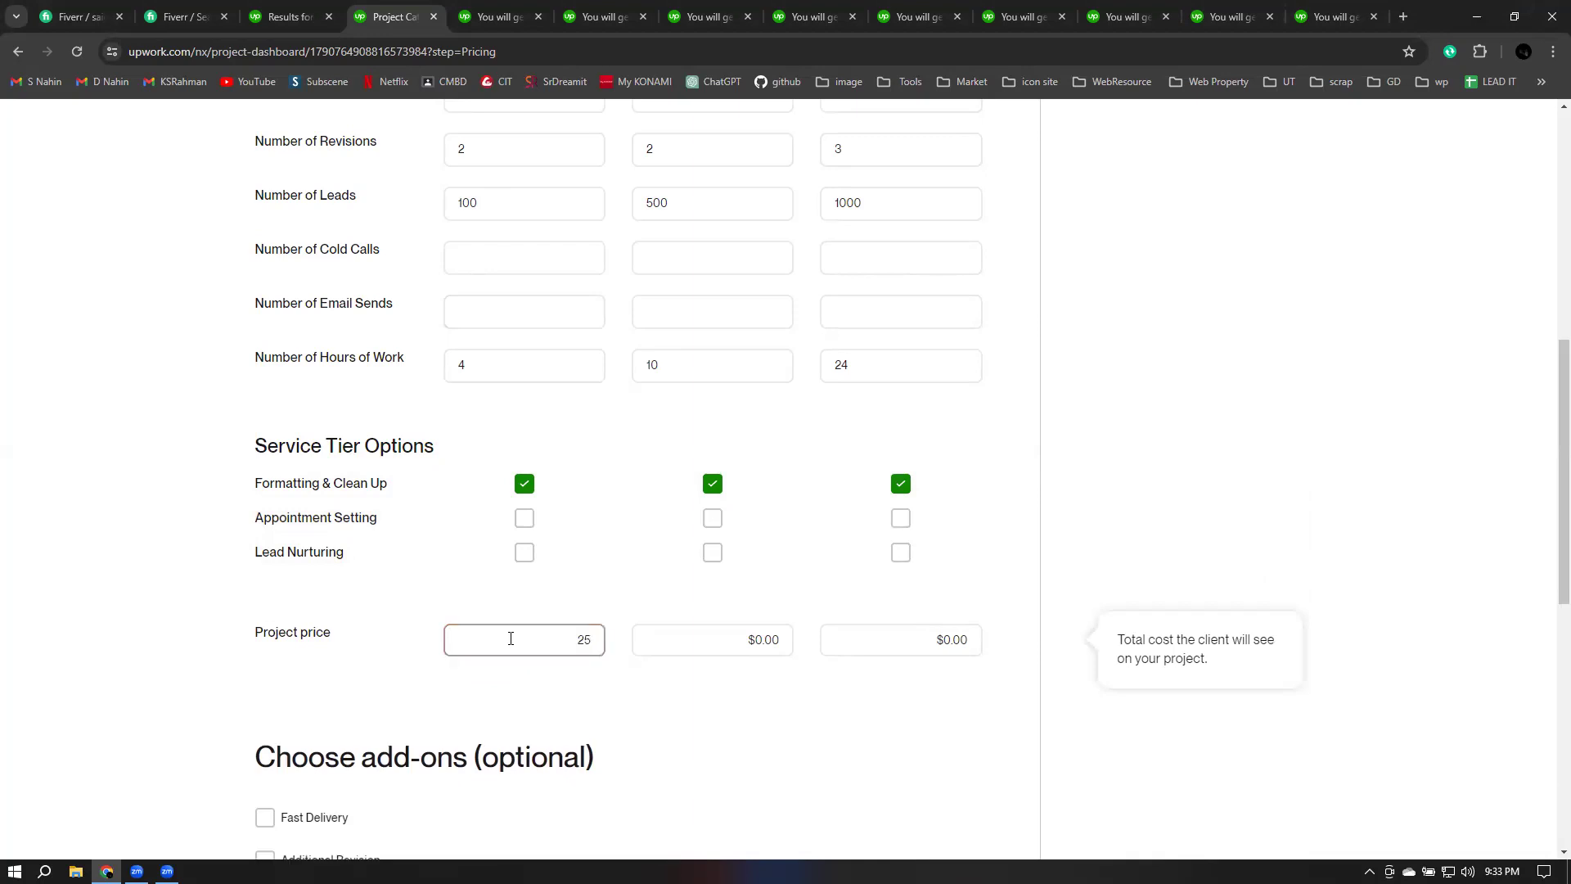
type("0")
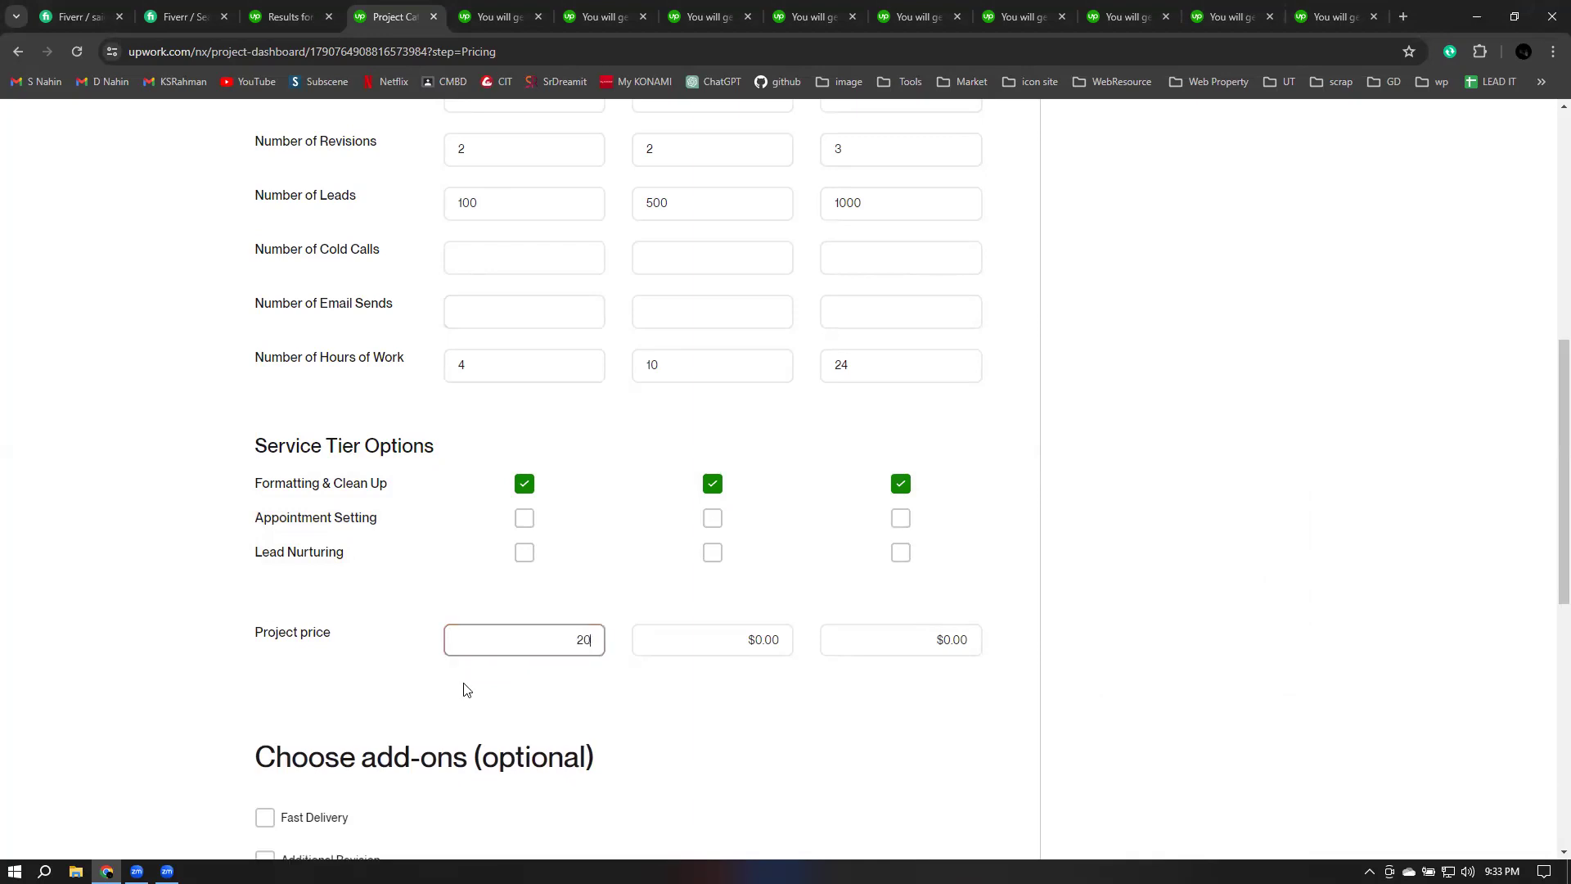
left_click(740, 634)
type("100")
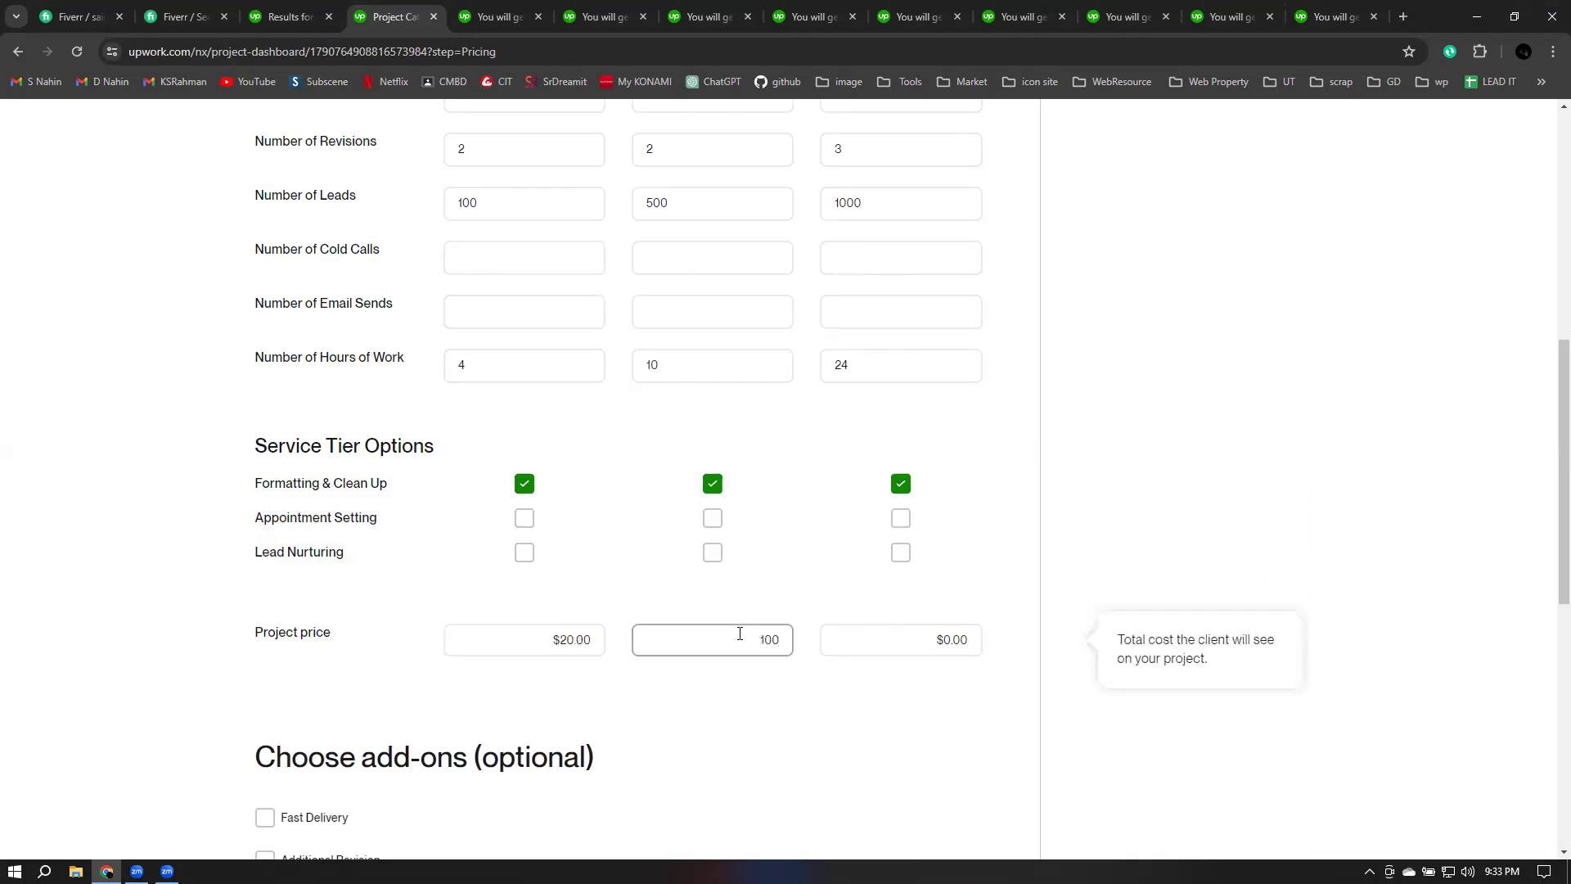
left_click(926, 646)
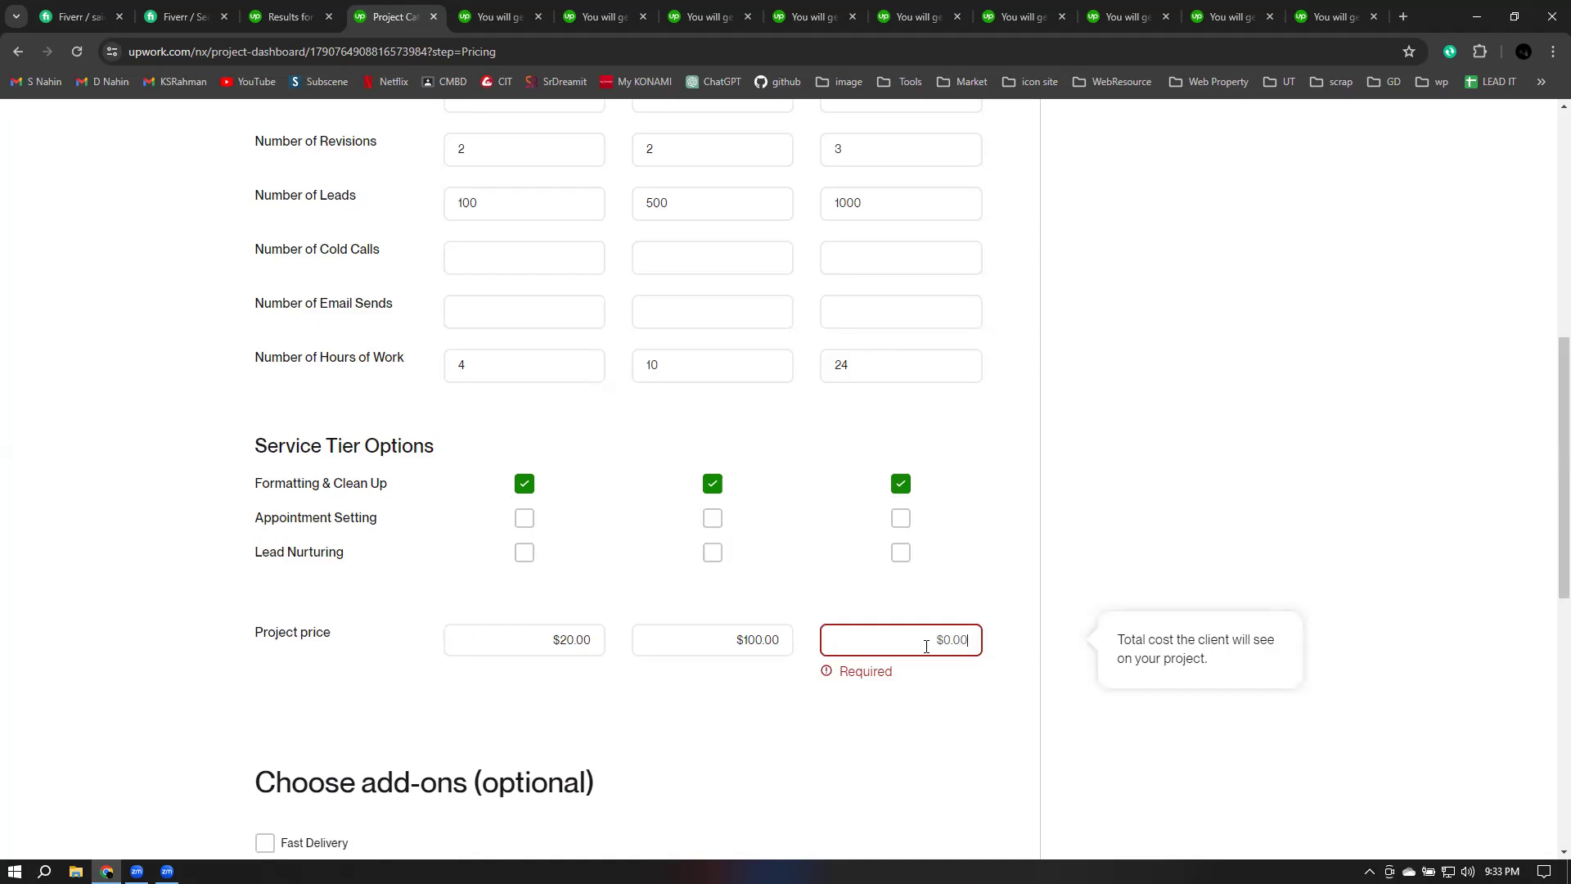
type("200")
key("BackSpace")
key("BackSpace")
key("BackSpace")
type("190")
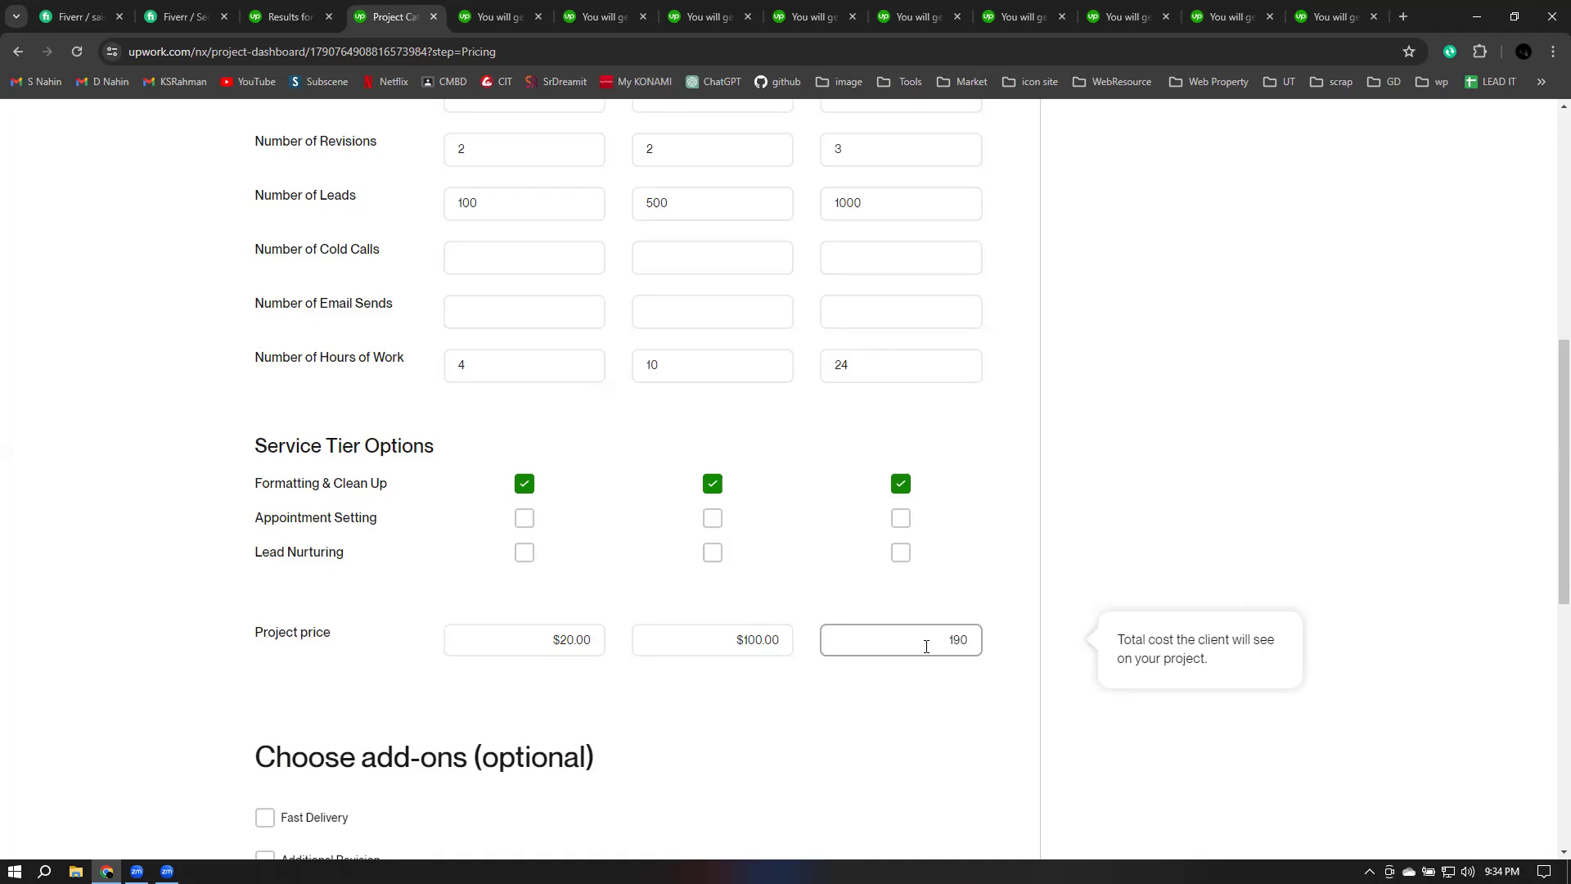
left_click(969, 565)
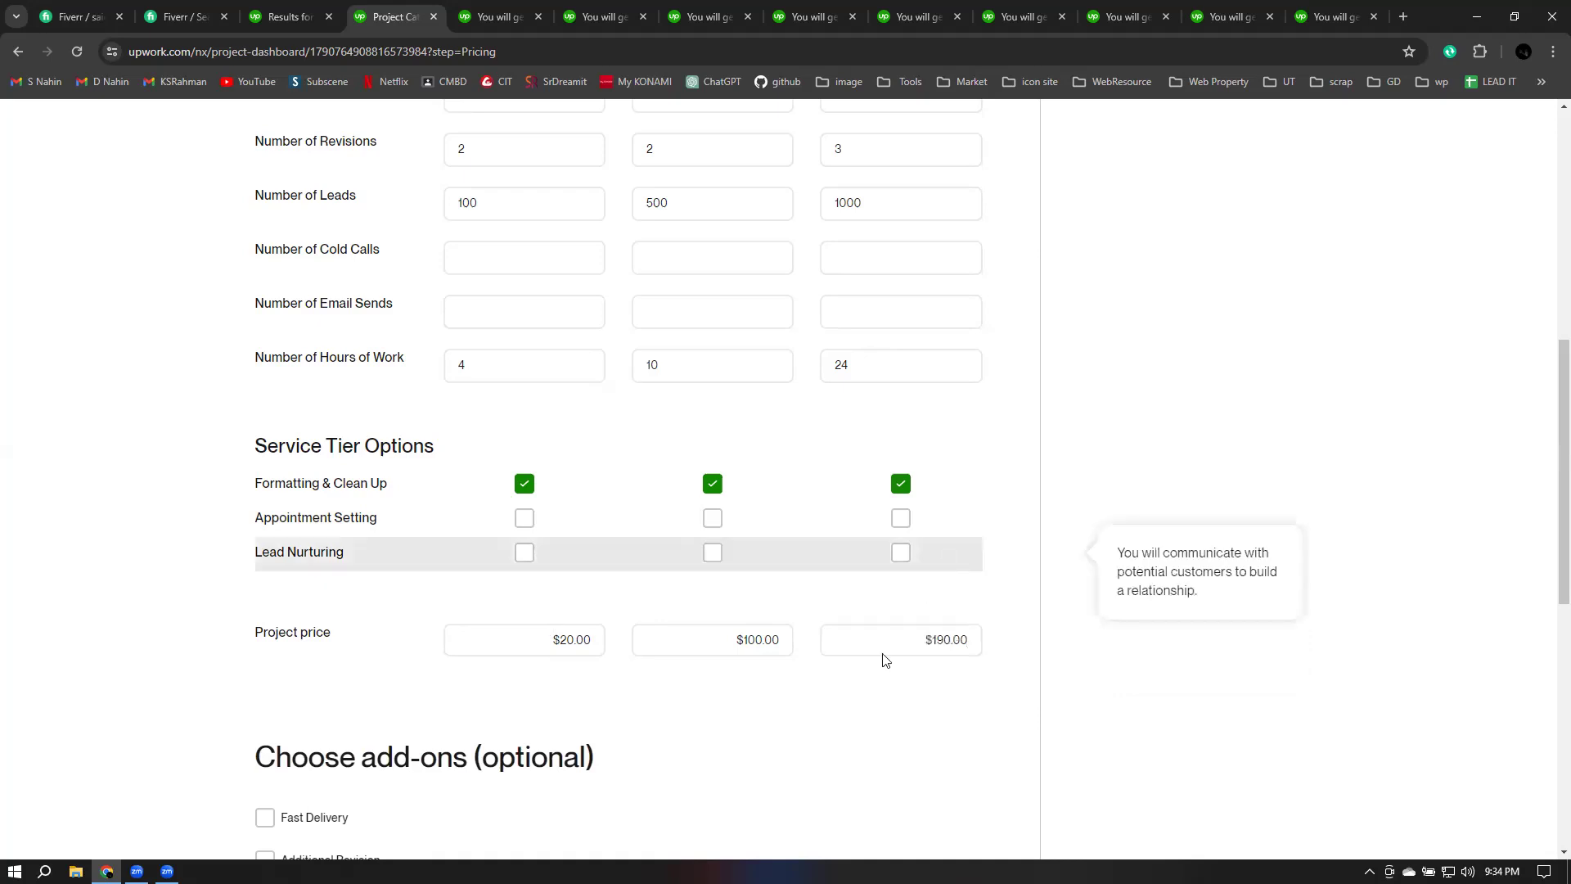
Step: Enable the Fast Delivery add-on for the project
scroll(992, 670, "down", 1)
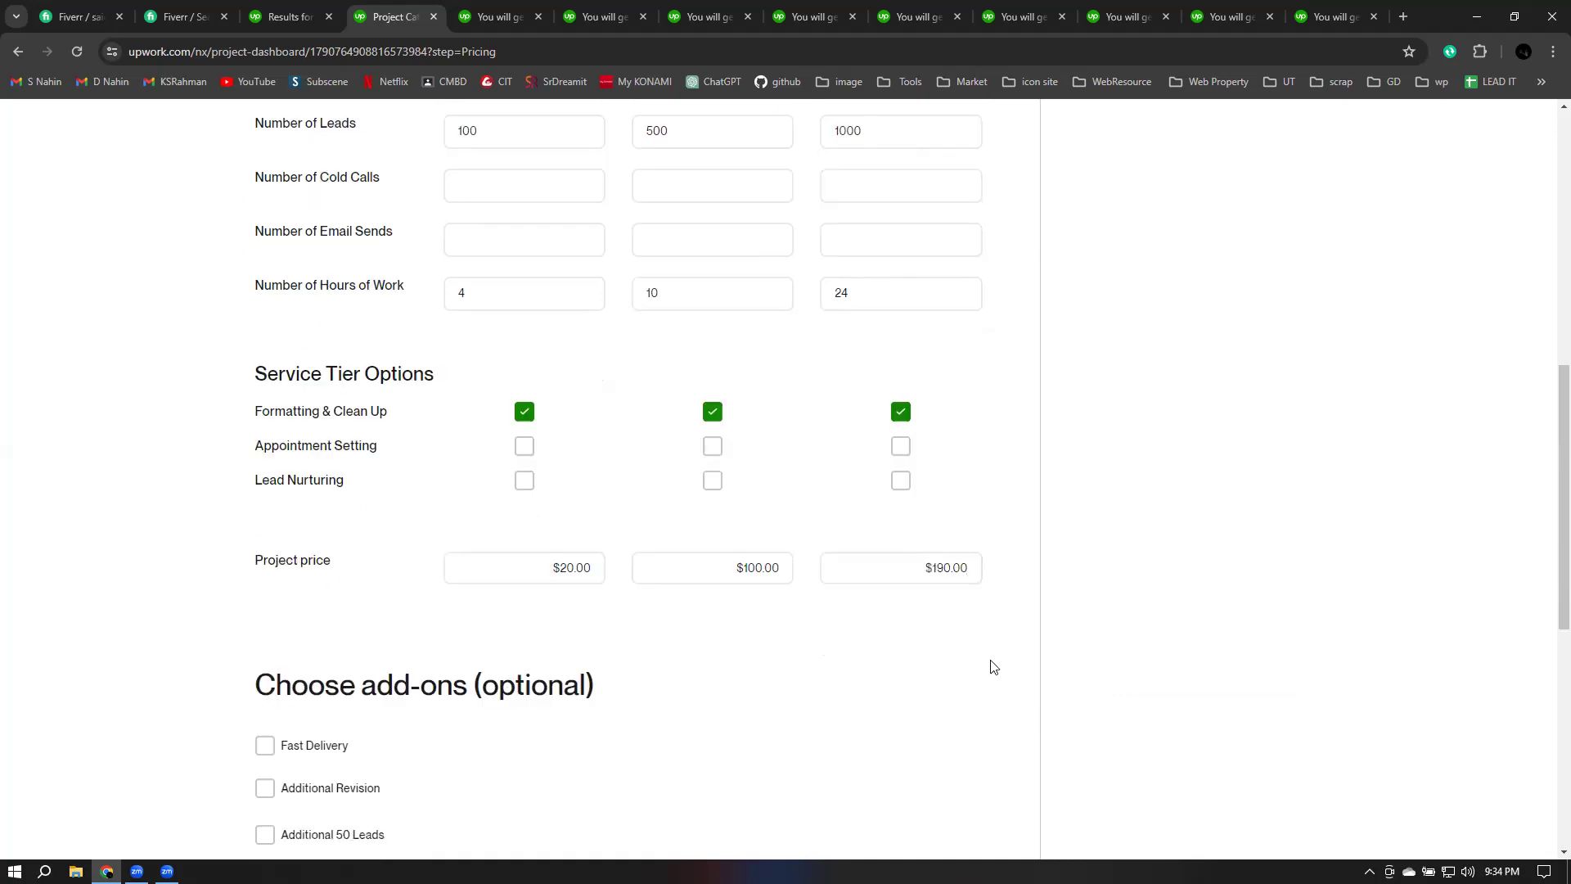
scroll(993, 670, "down", 3)
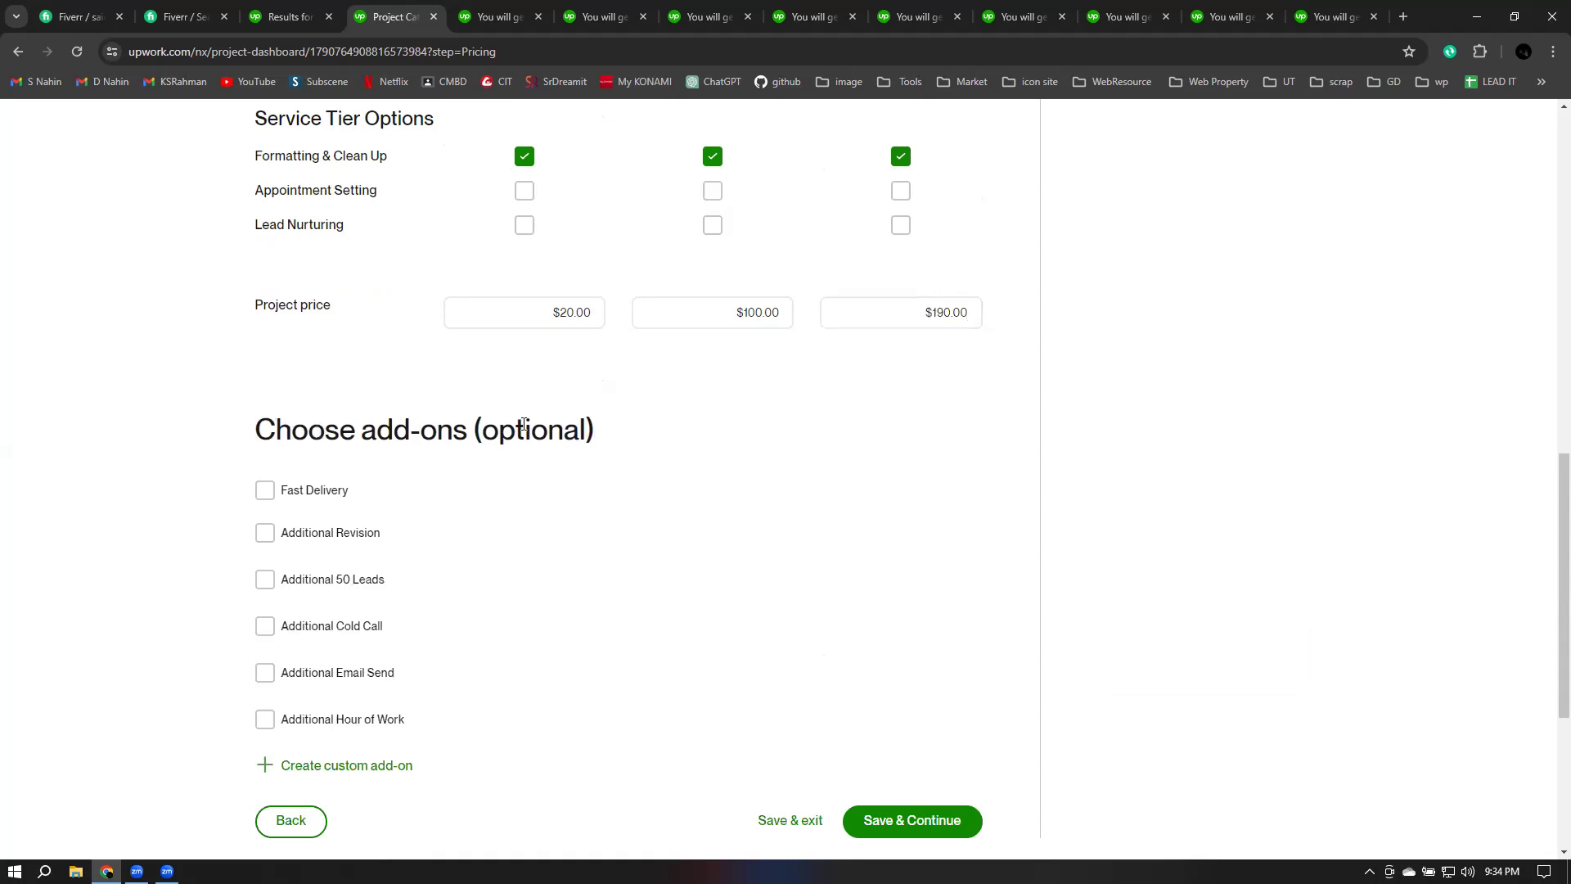
left_click(267, 492)
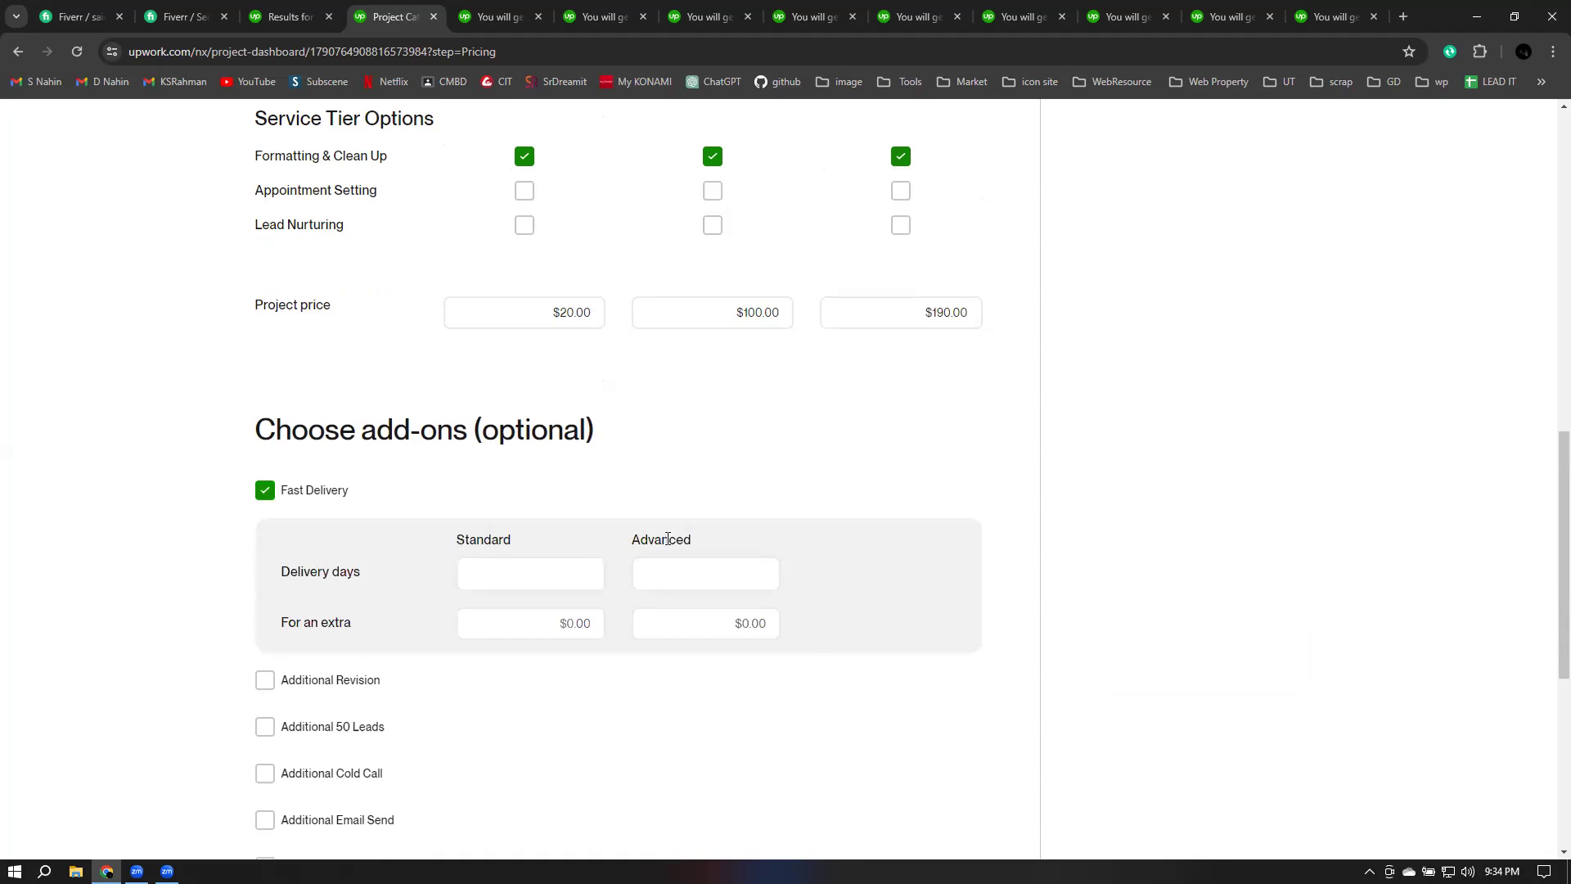
Step: Review the pricing tiers' names and delivery days against the Standard and Advanced columns of the Fast Delivery add-on
scroll(565, 344, "up", 6)
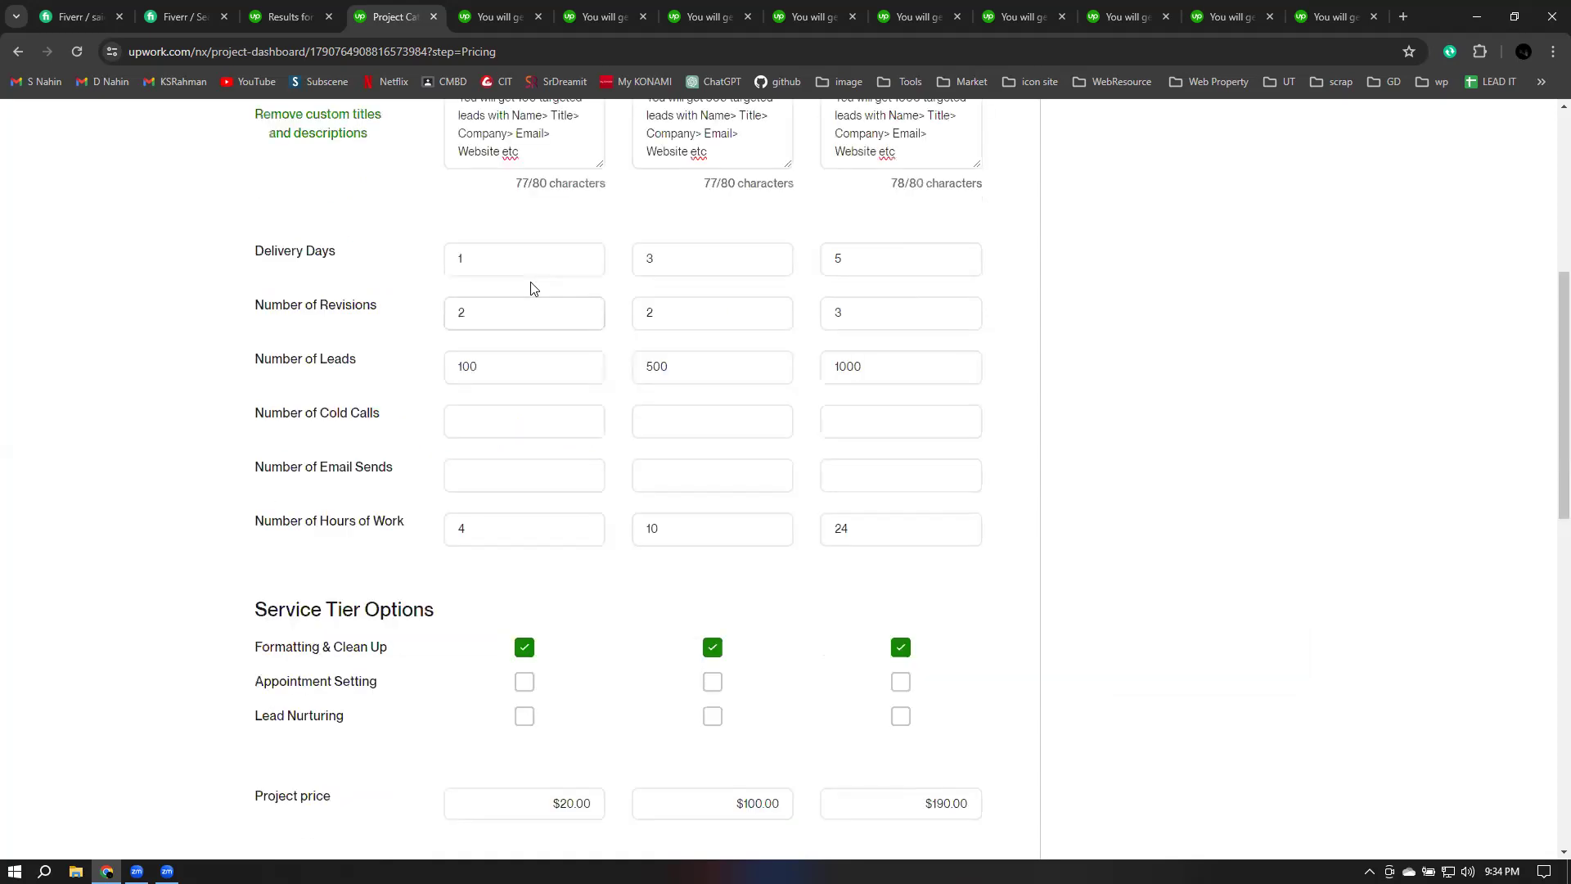
left_click(473, 269)
scroll(543, 626, "down", 3)
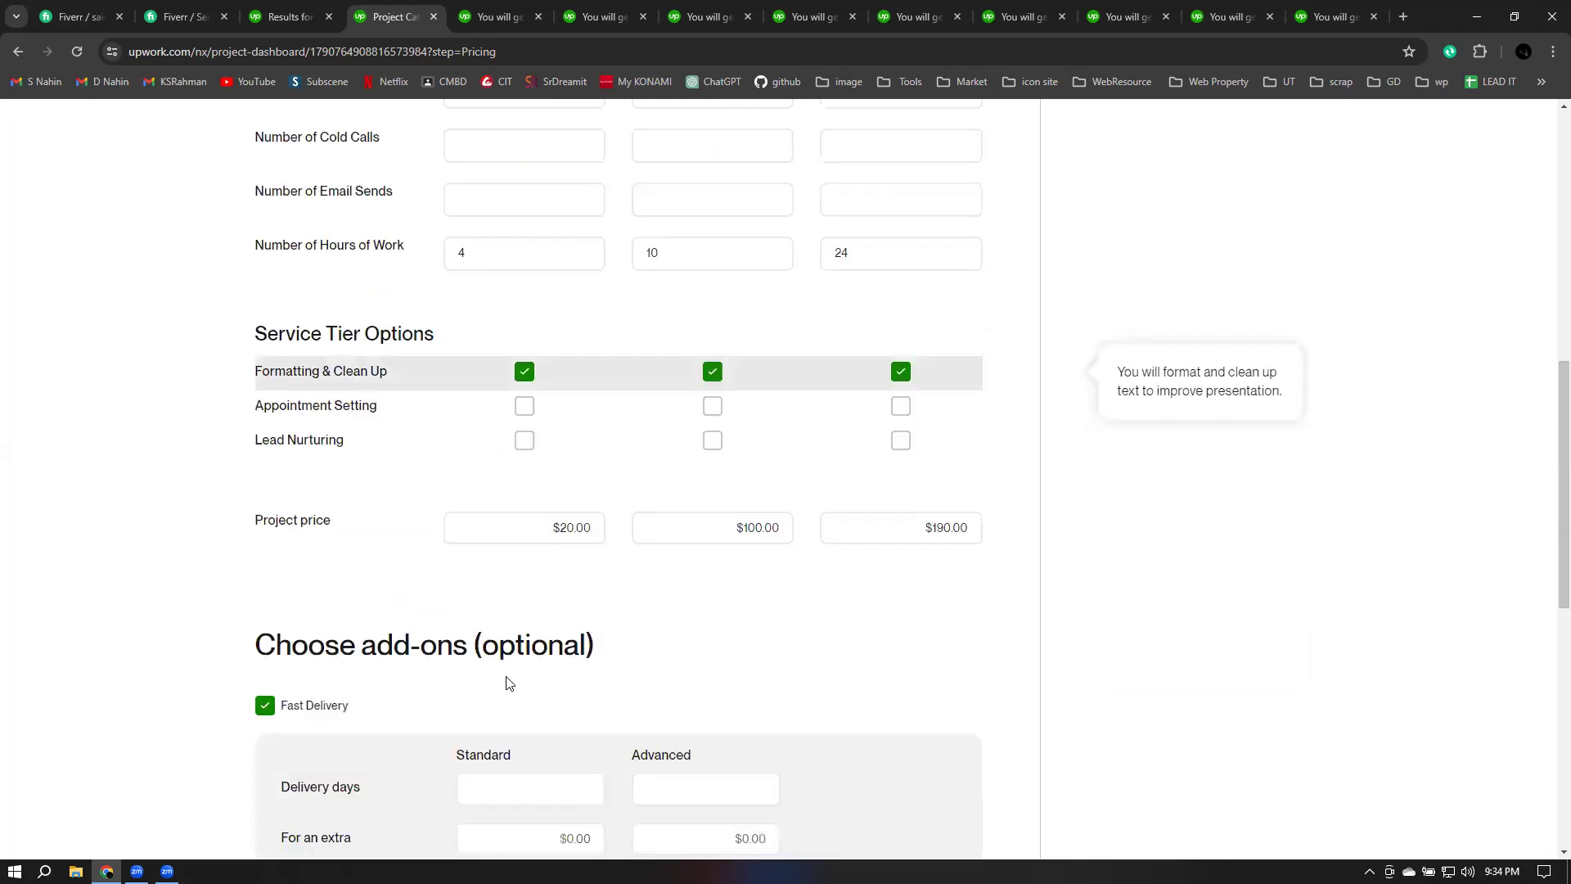
scroll(490, 646, "down", 2)
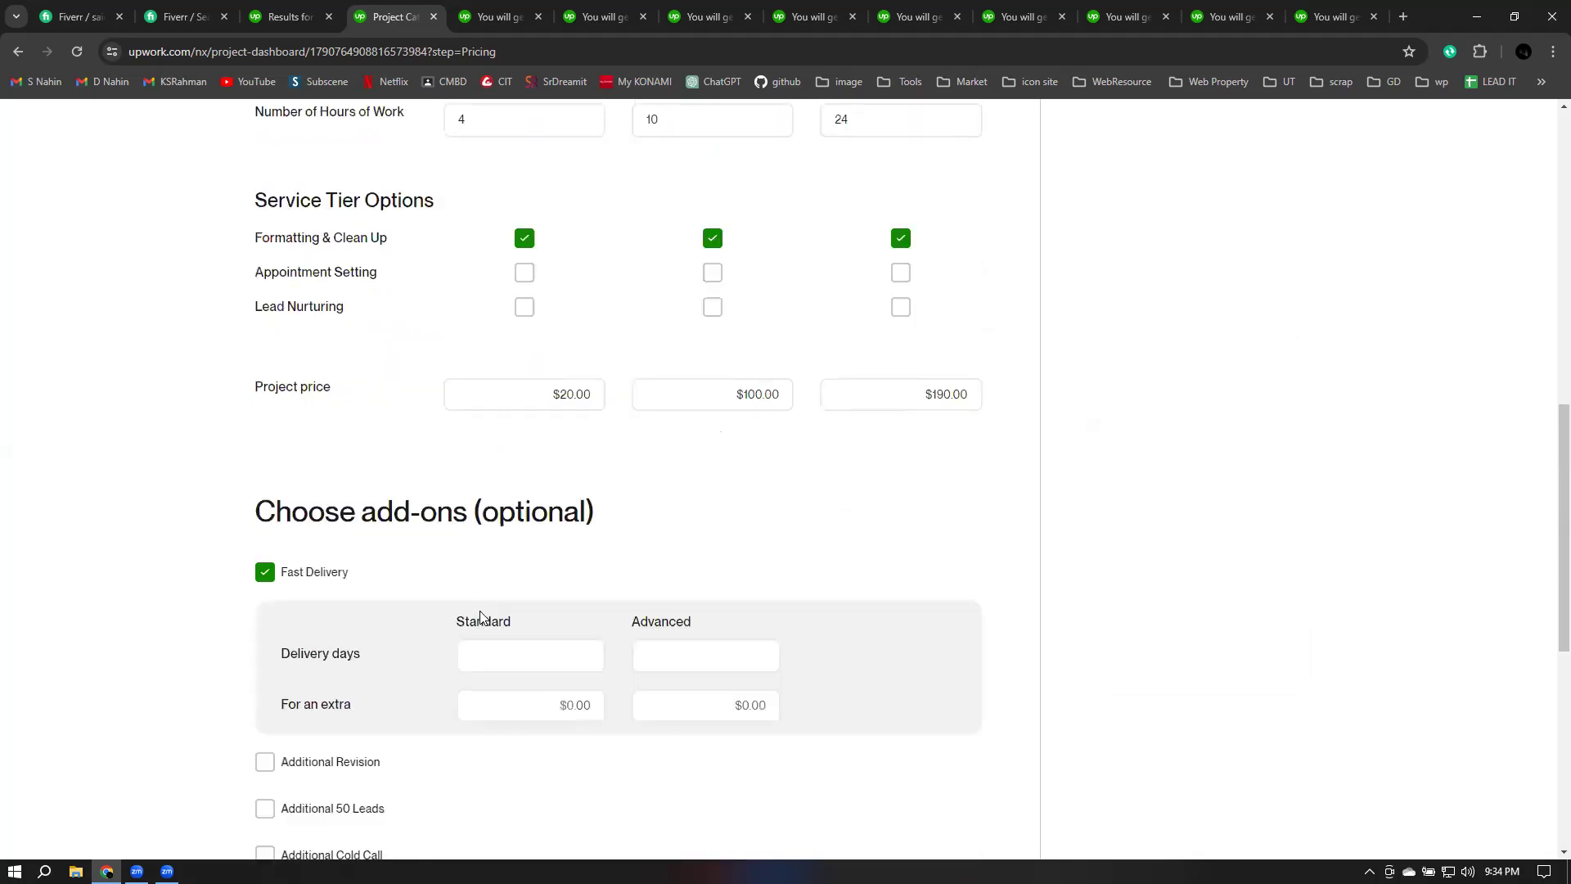
left_click(586, 669)
left_click(628, 648)
double_click(694, 622)
scroll(900, 565, "up", 7)
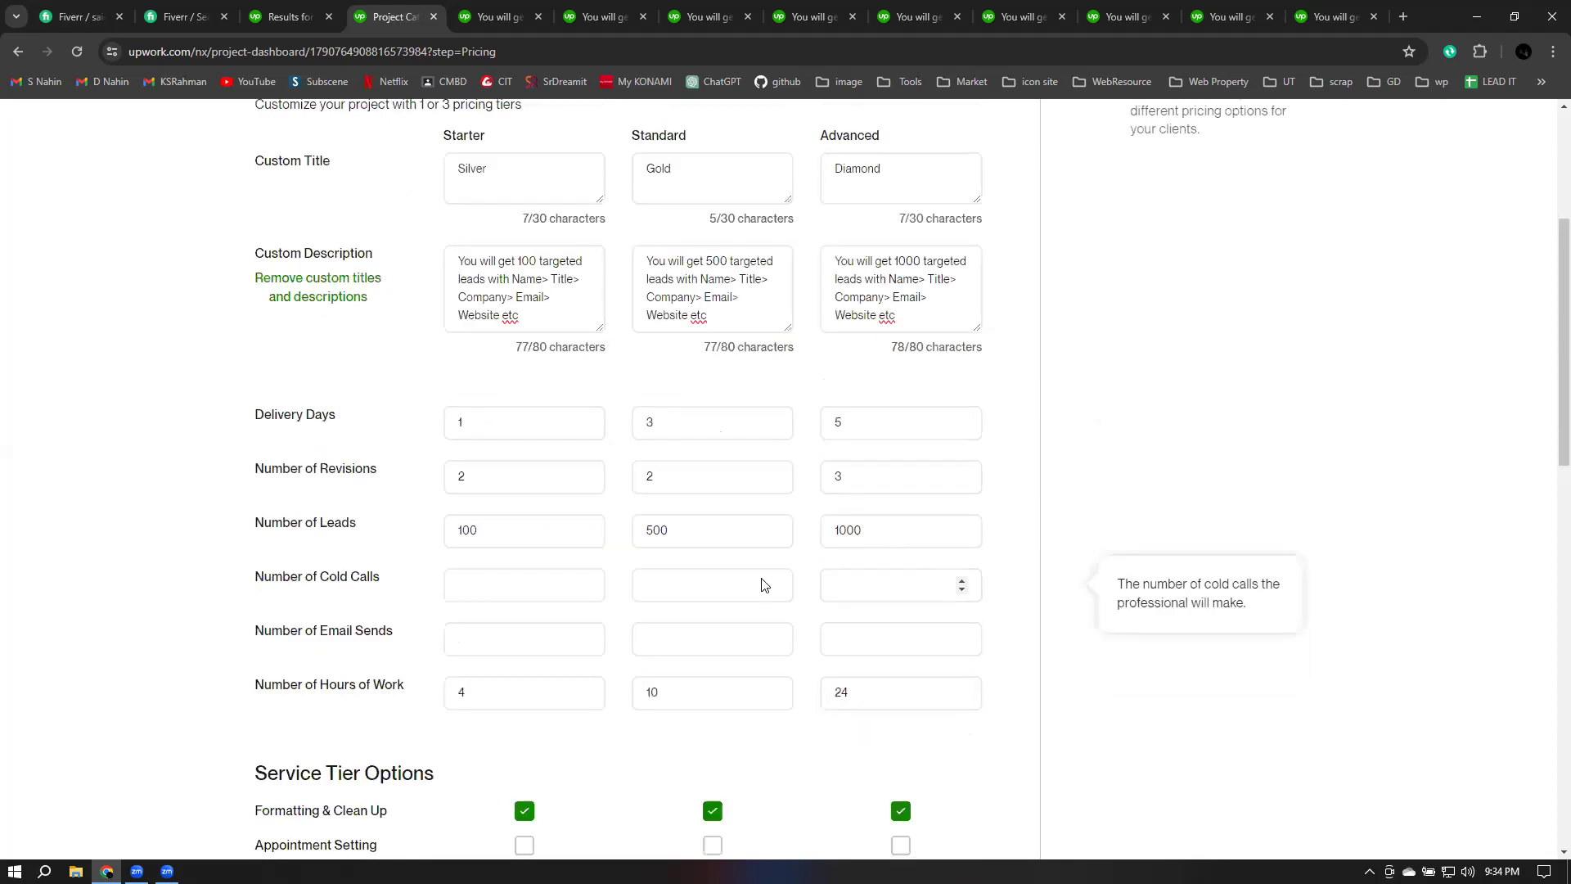
scroll(736, 540, "up", 4)
left_click(903, 505)
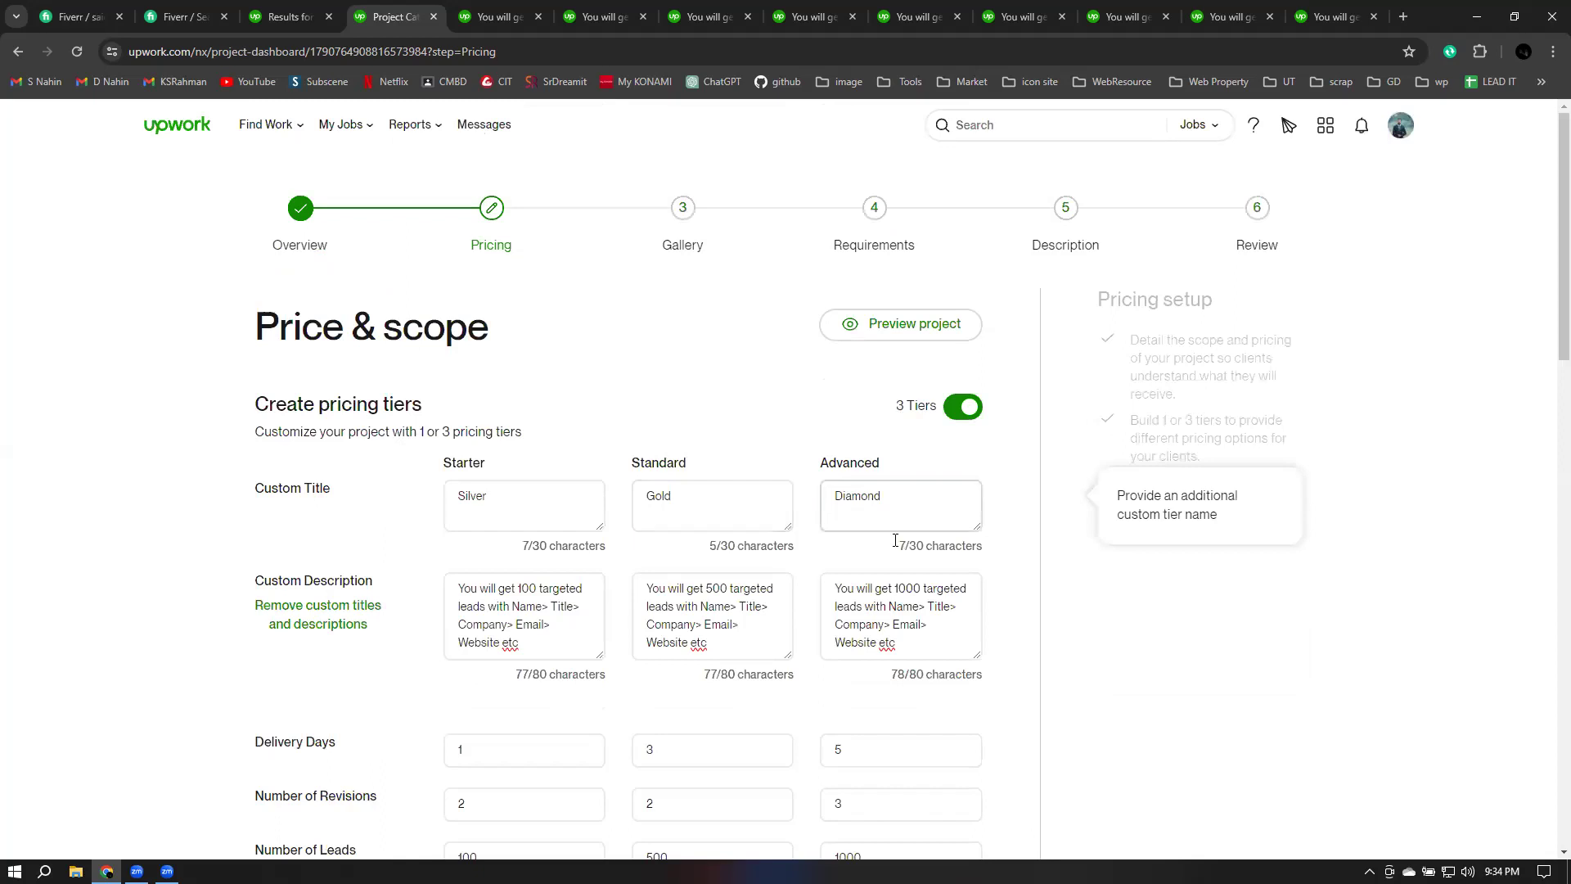
scroll(902, 544, "down", 8)
scroll(638, 642, "down", 3)
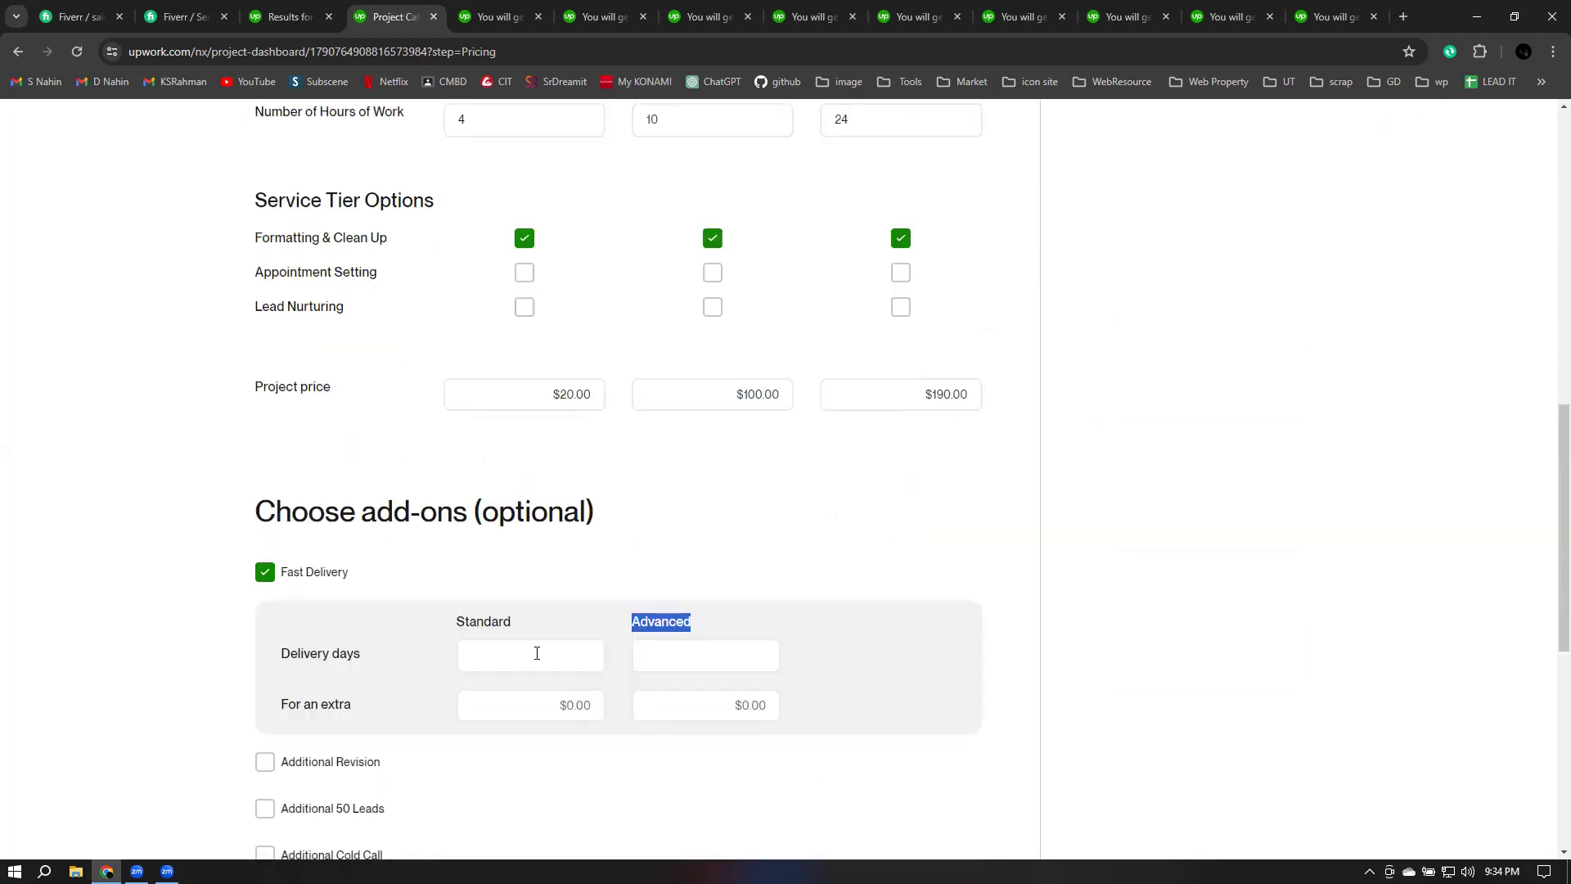
Step: Set Fast Delivery to 2 days for an extra $20 on Standard and 3 days for an extra $60 on Advanced
left_click(537, 653)
type("2")
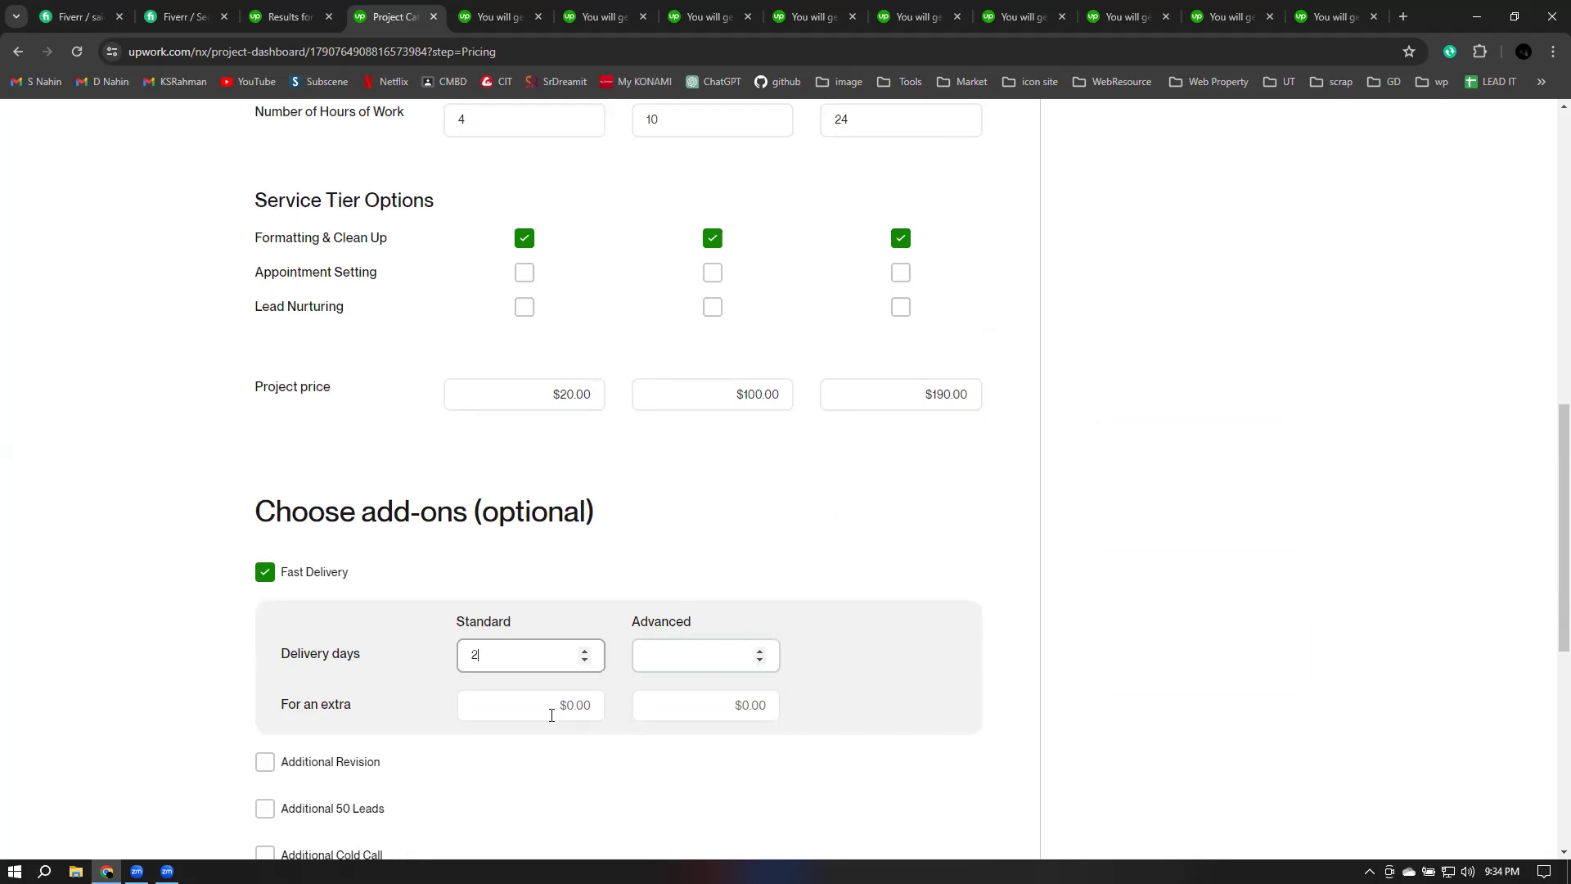
left_click(565, 706)
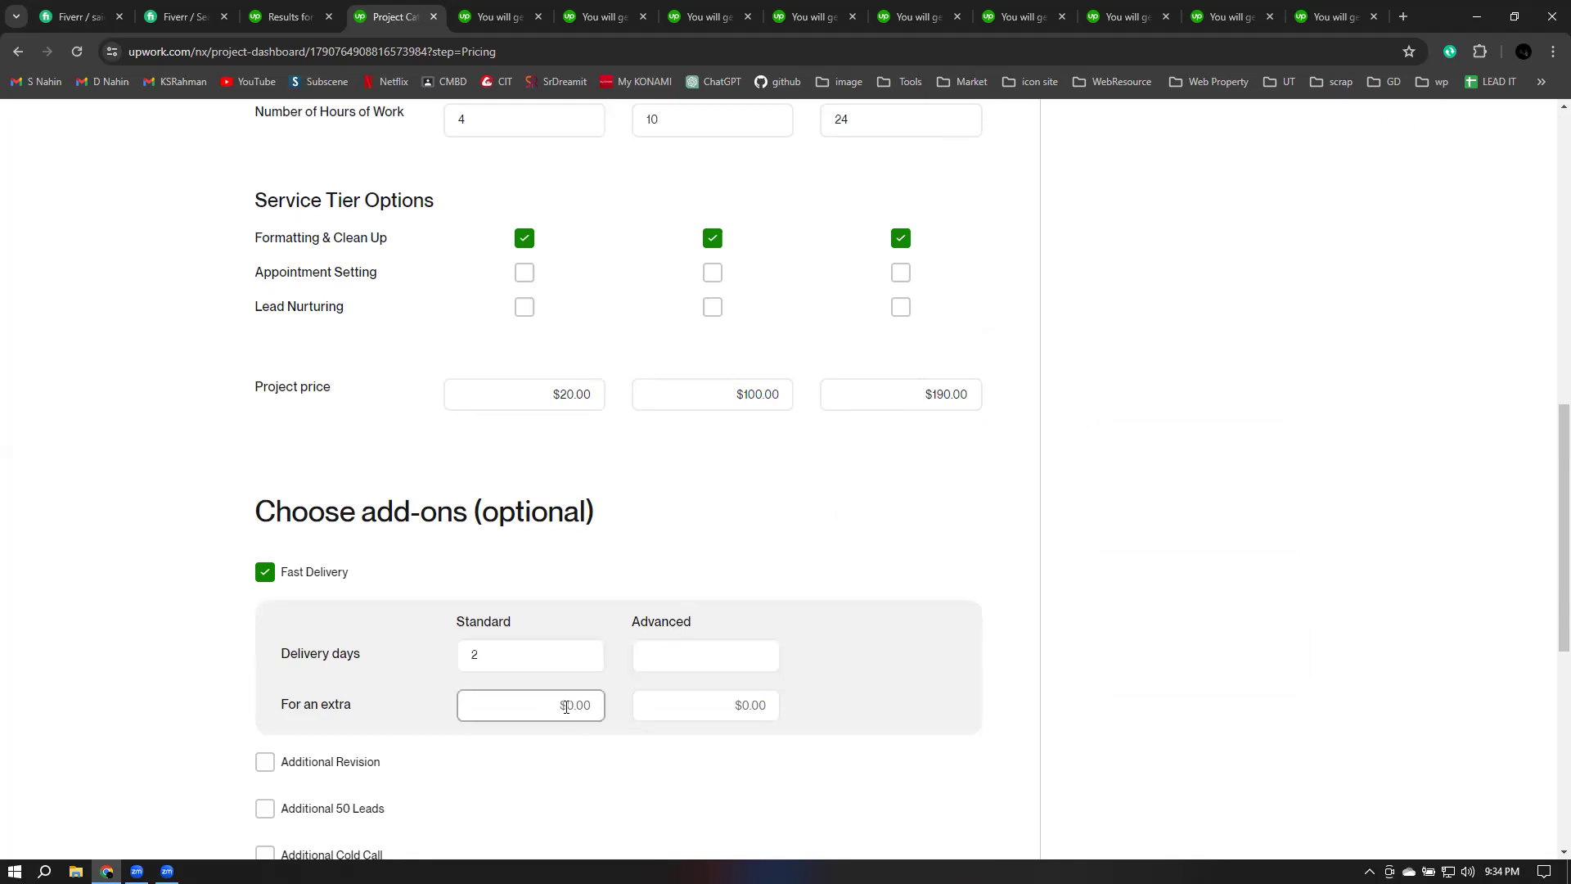
type("20")
left_click(683, 657)
type("3")
left_click(723, 705)
type("50")
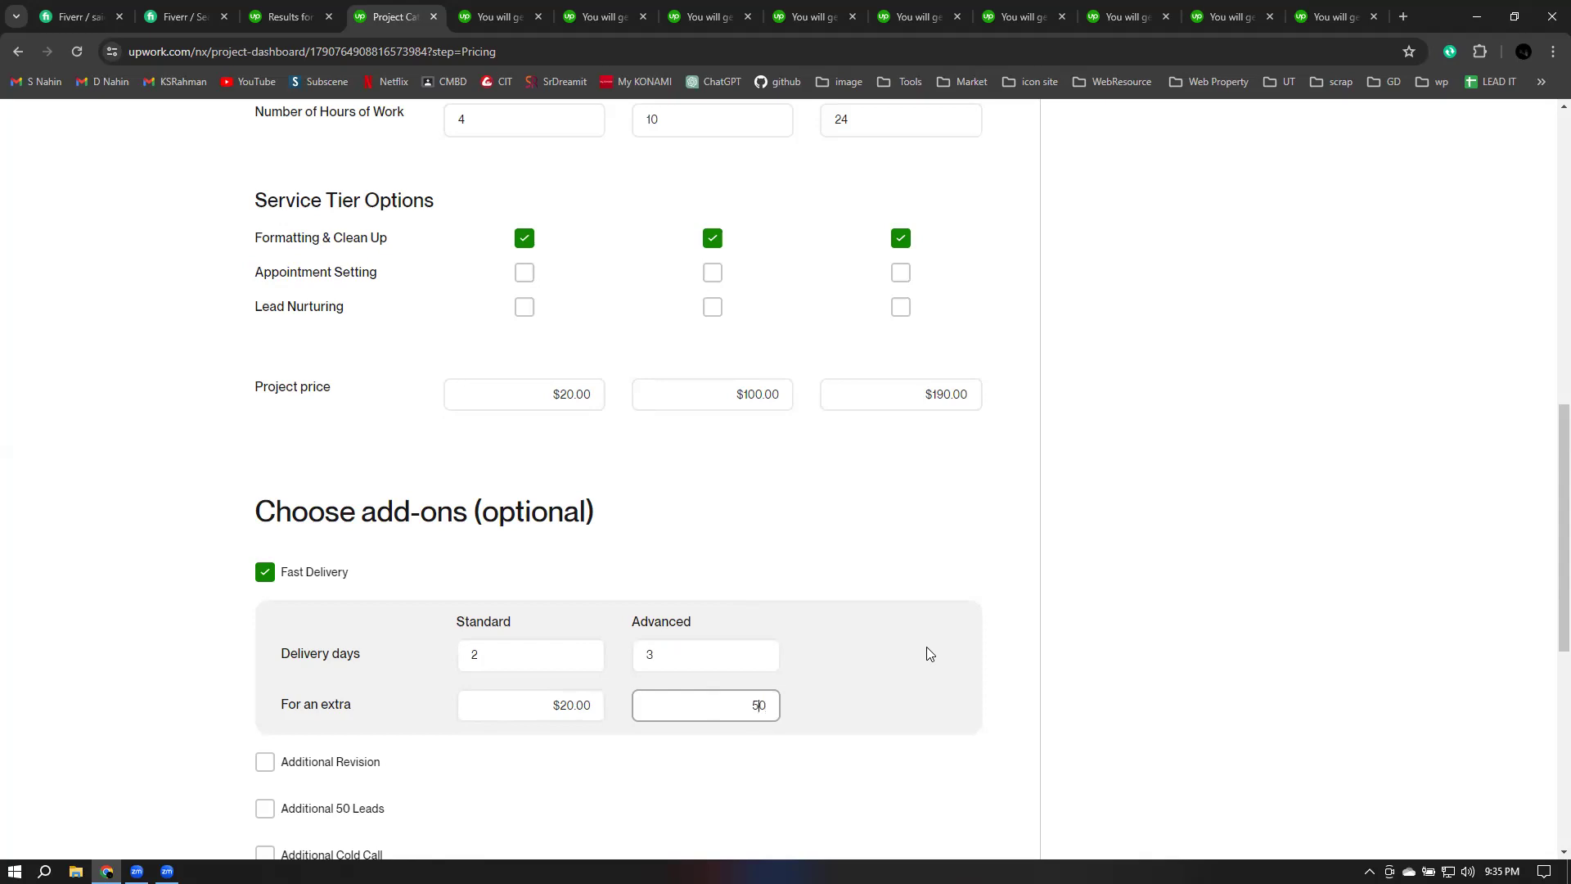
key("BackSpace")
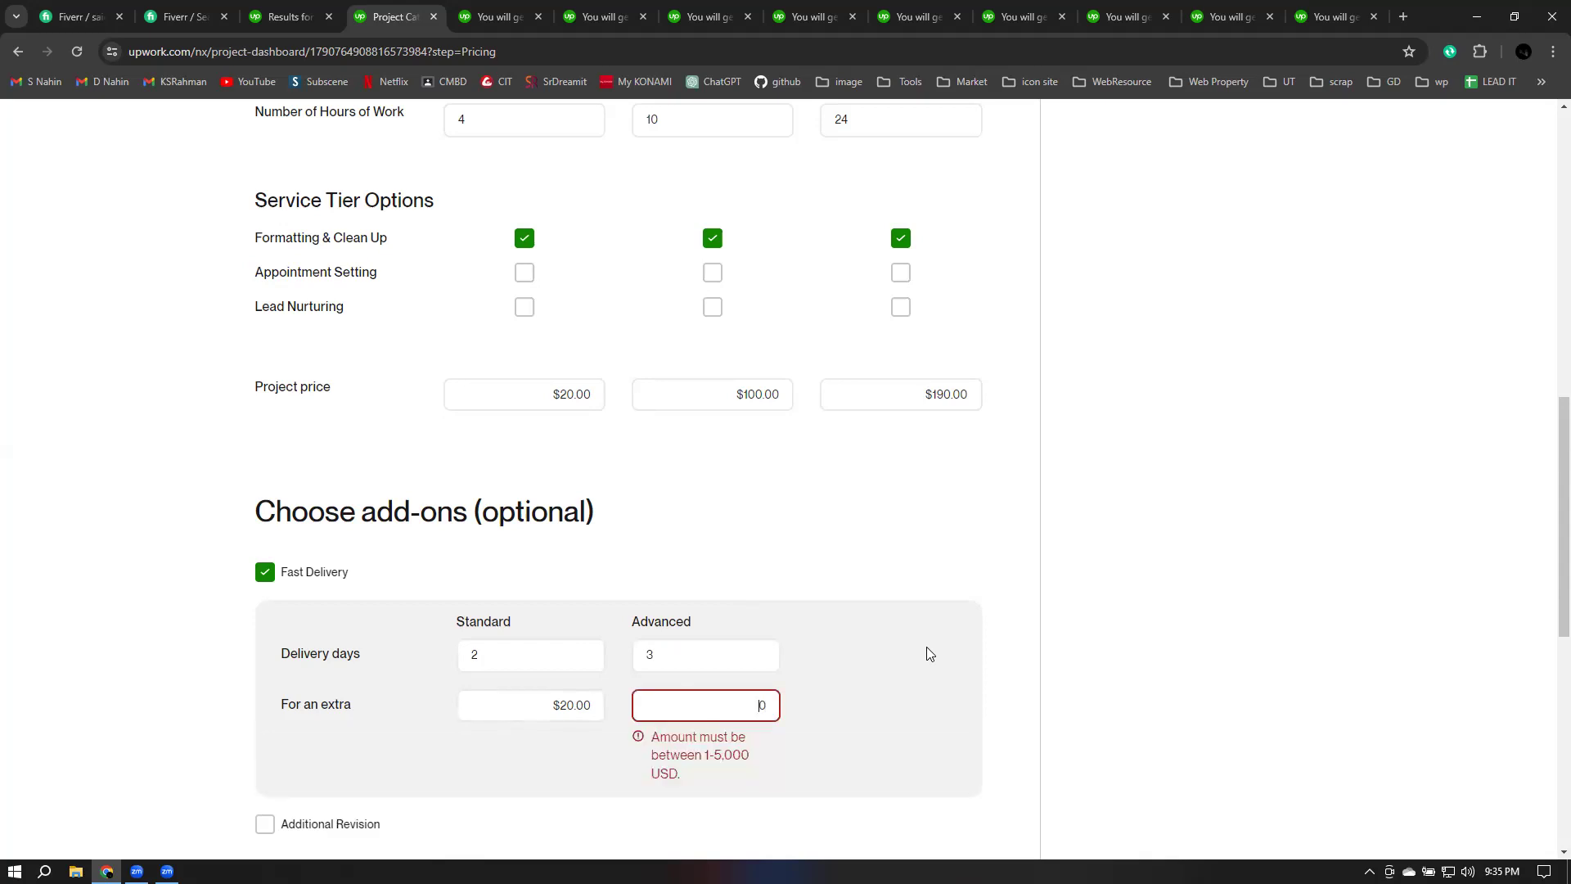
type("60.00")
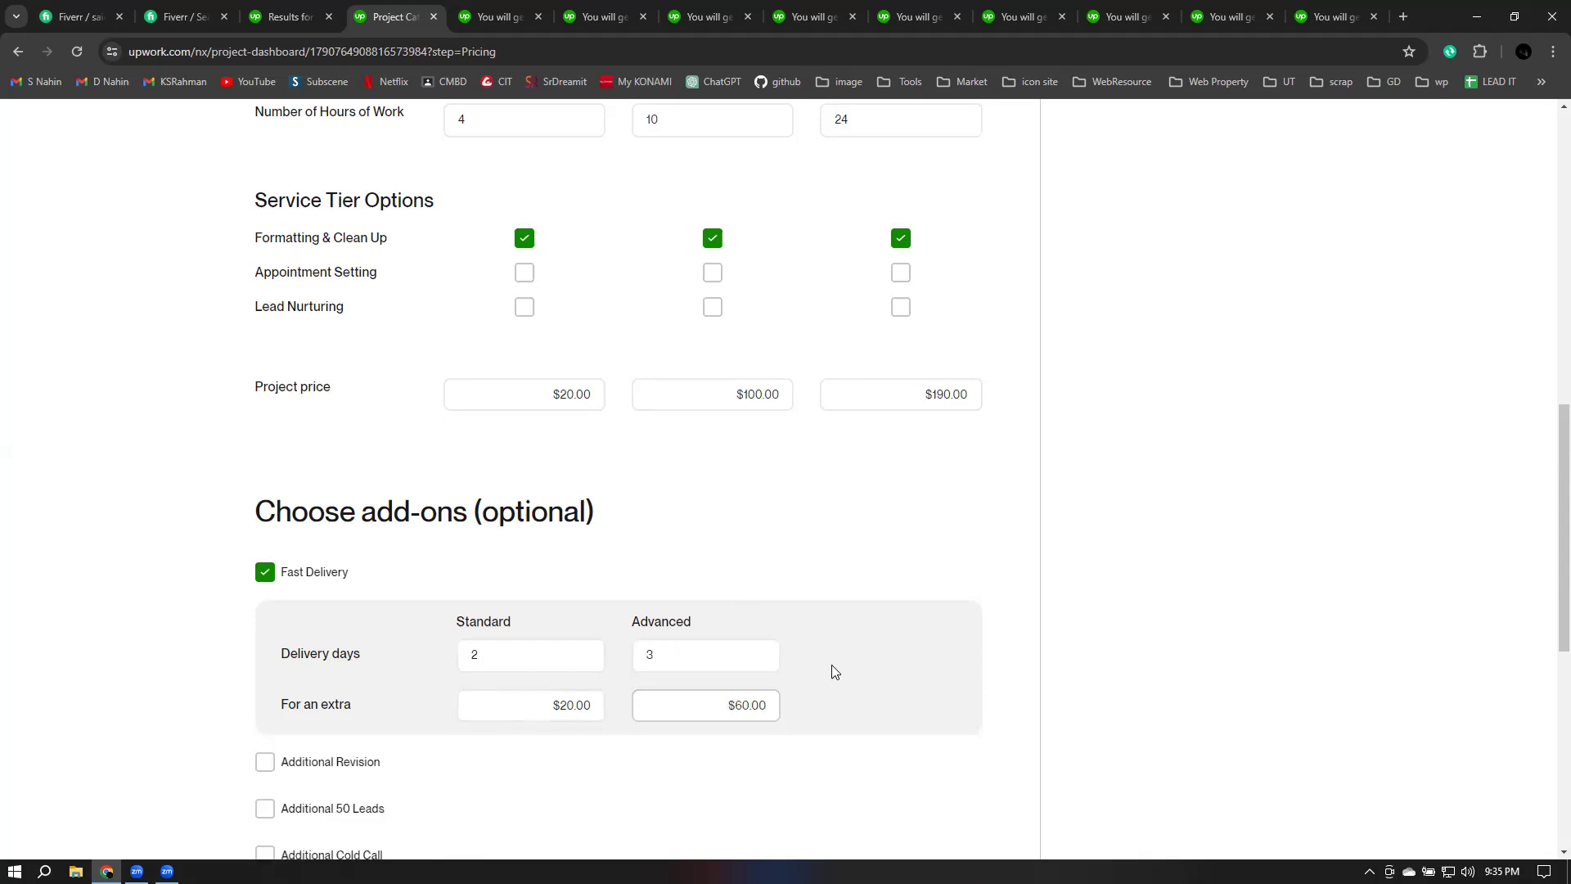
left_click(833, 672)
scroll(303, 643, "down", 2)
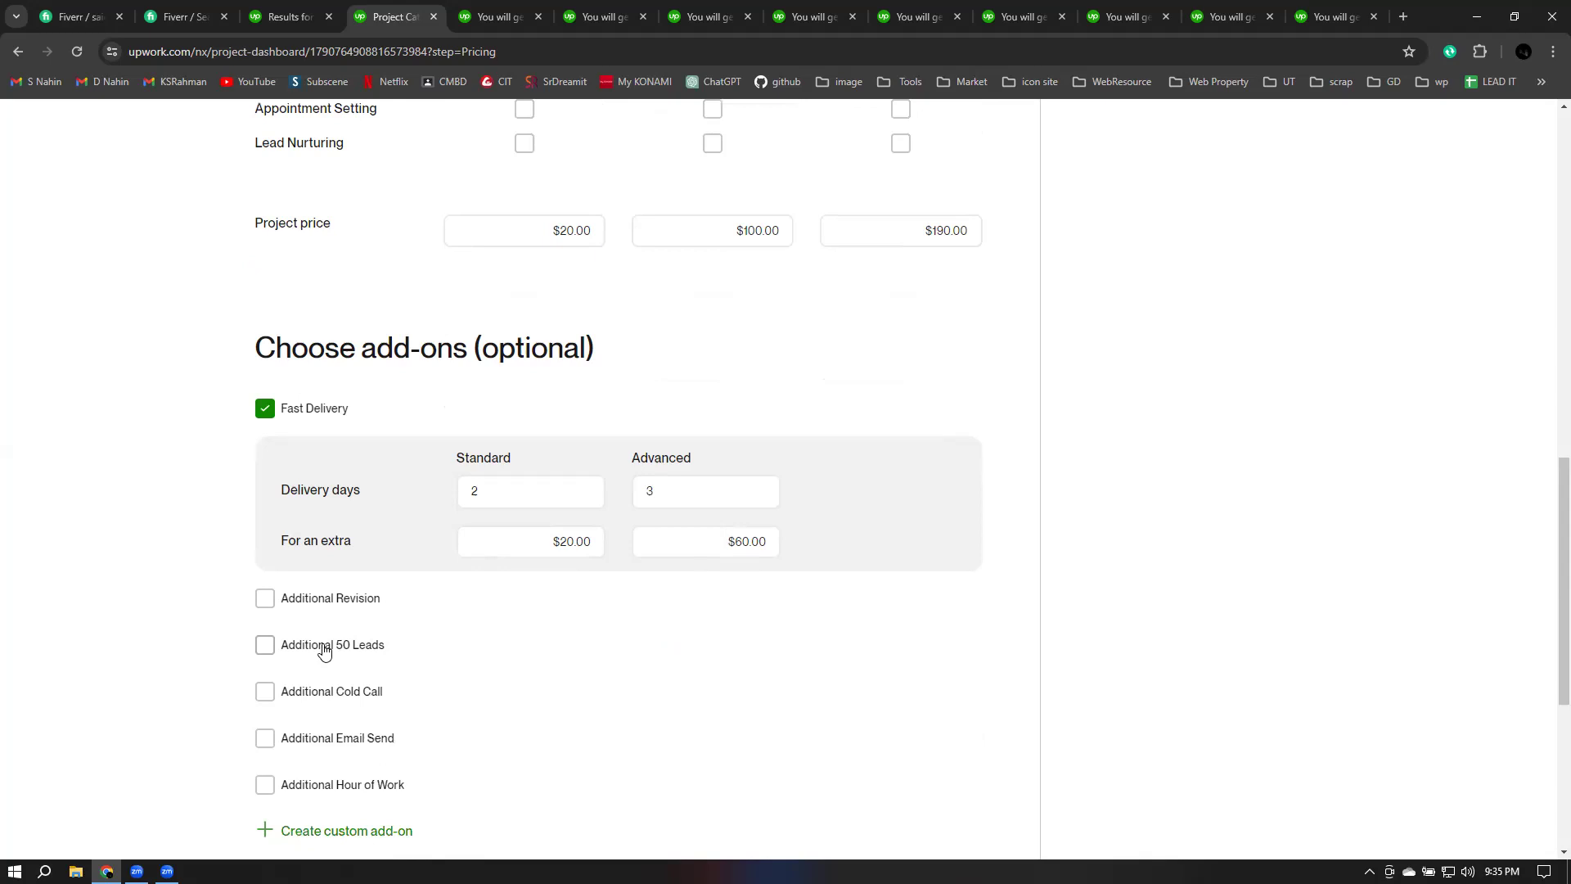
Step: Review the custom titles, descriptions, delivery days, revisions, leads and hours of work across the Starter, Standard and Advanced tiers
scroll(880, 652, "up", 5)
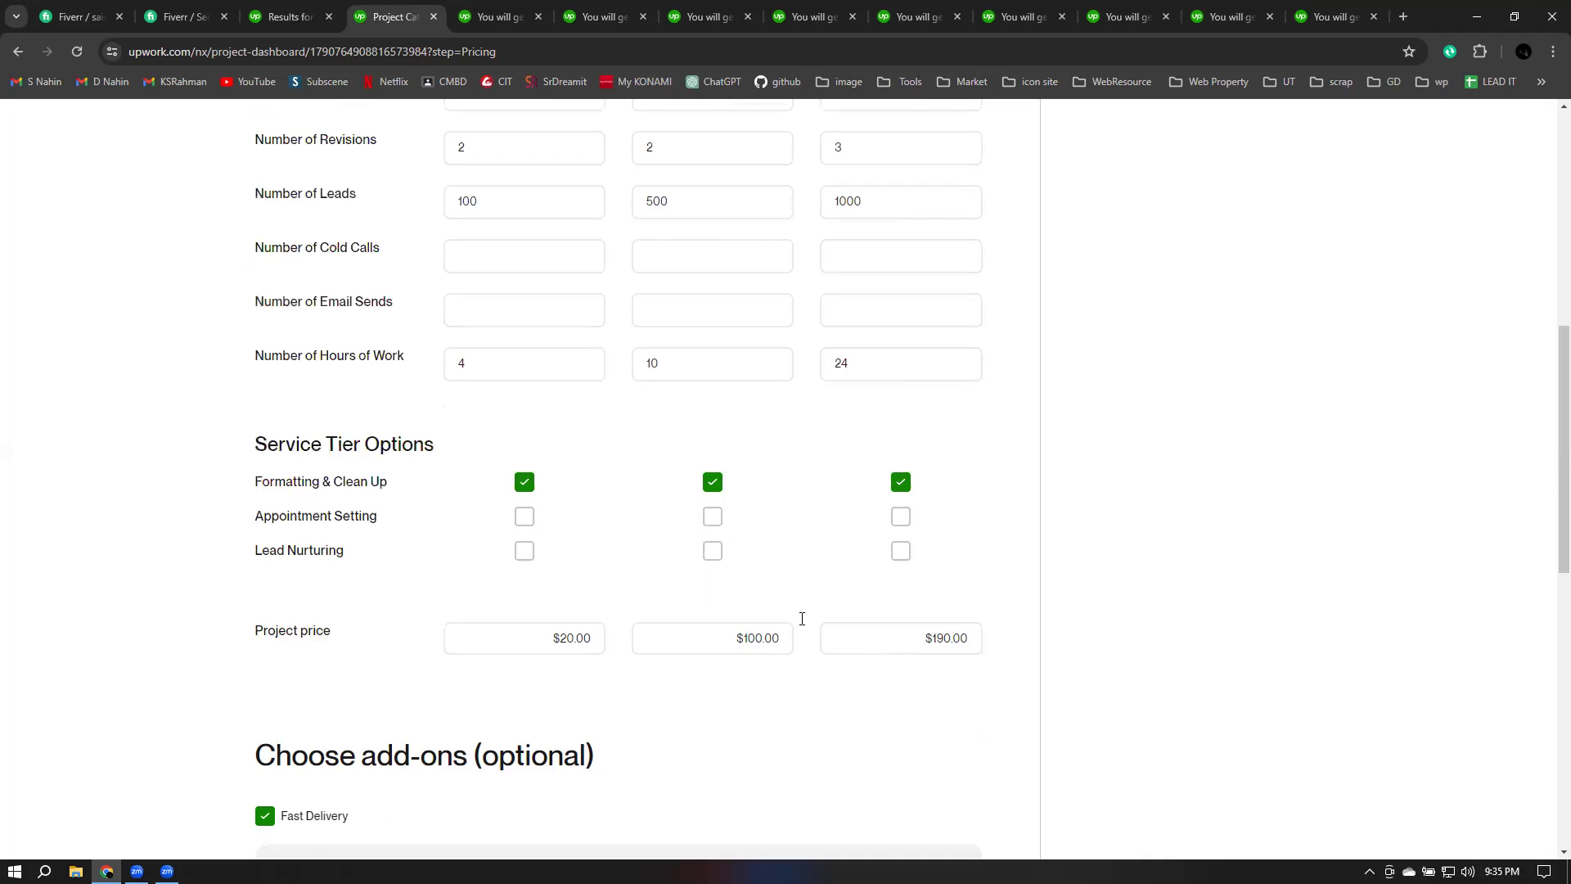
scroll(802, 620, "up", 6)
left_click(884, 348)
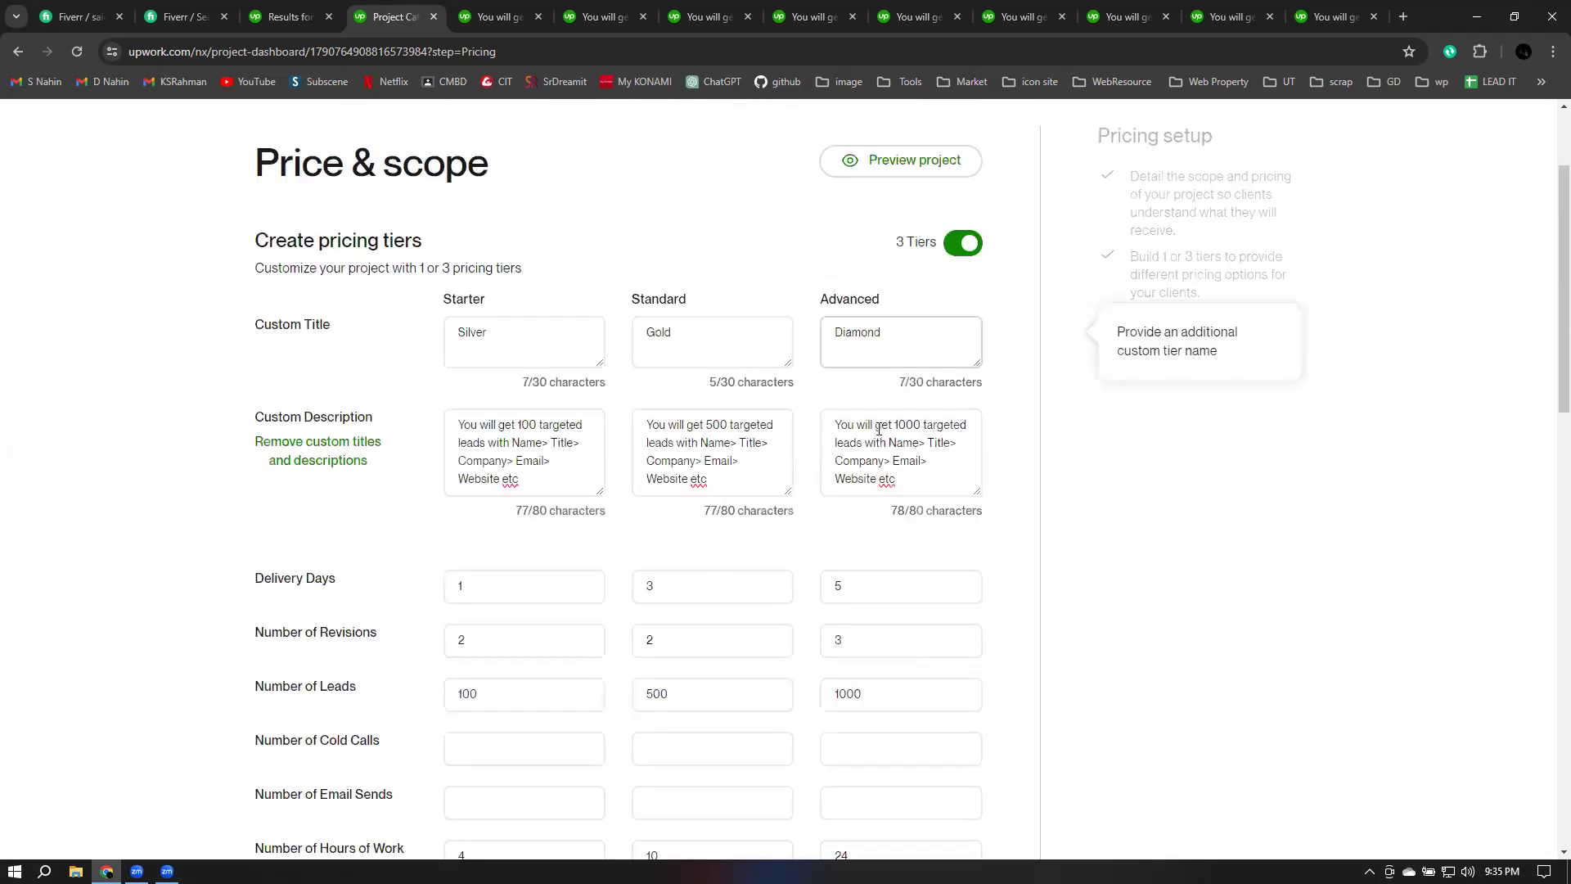
left_click(880, 429)
left_click(731, 436)
left_click(533, 458)
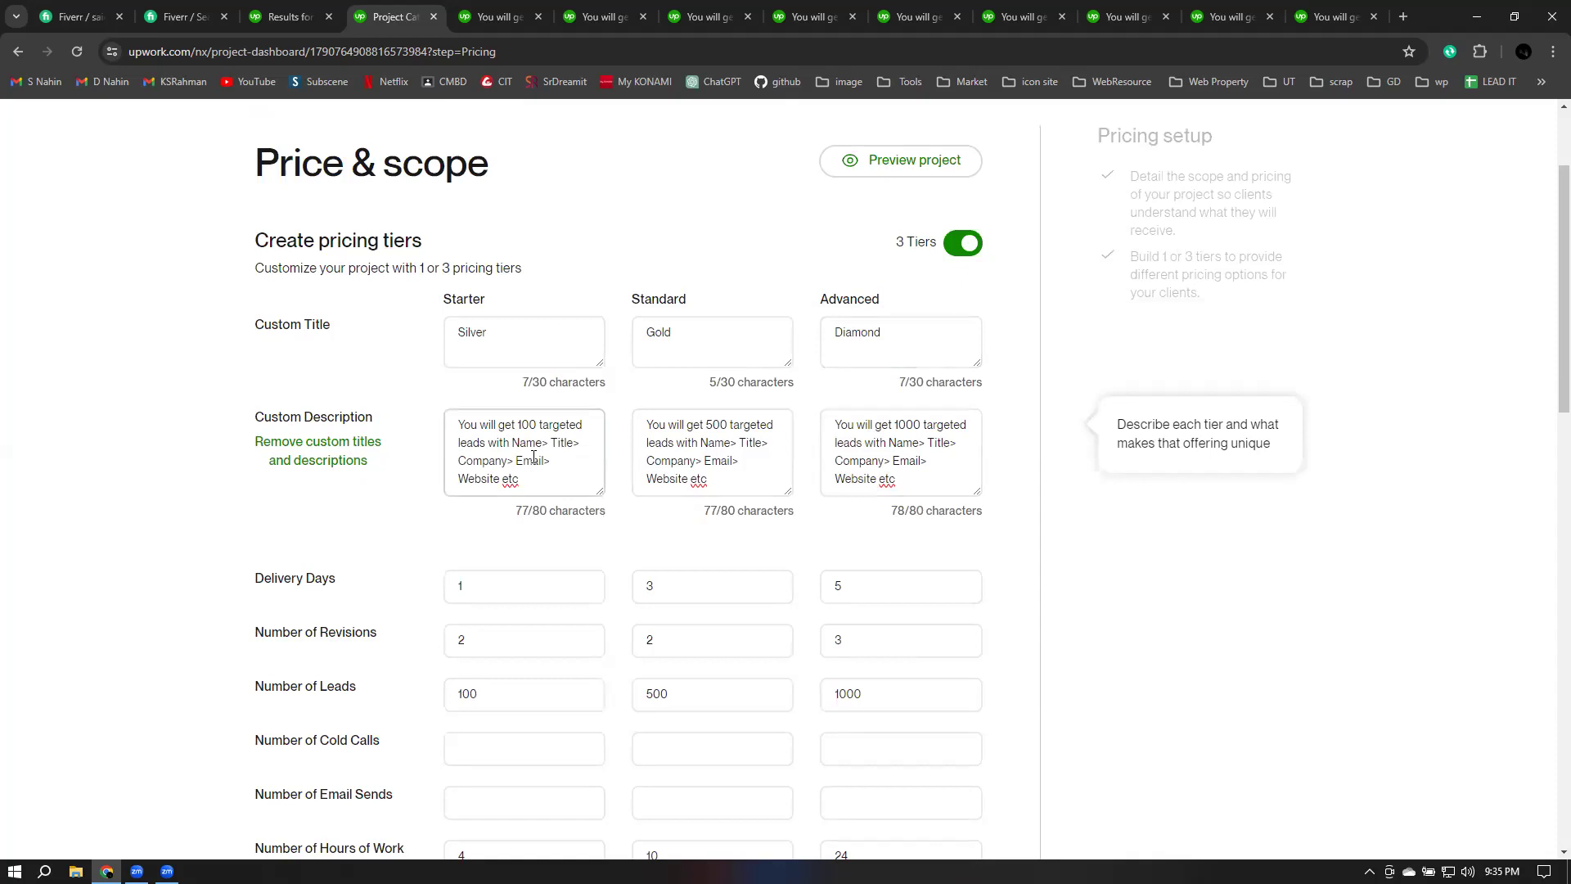
left_click(628, 425)
left_click(836, 446)
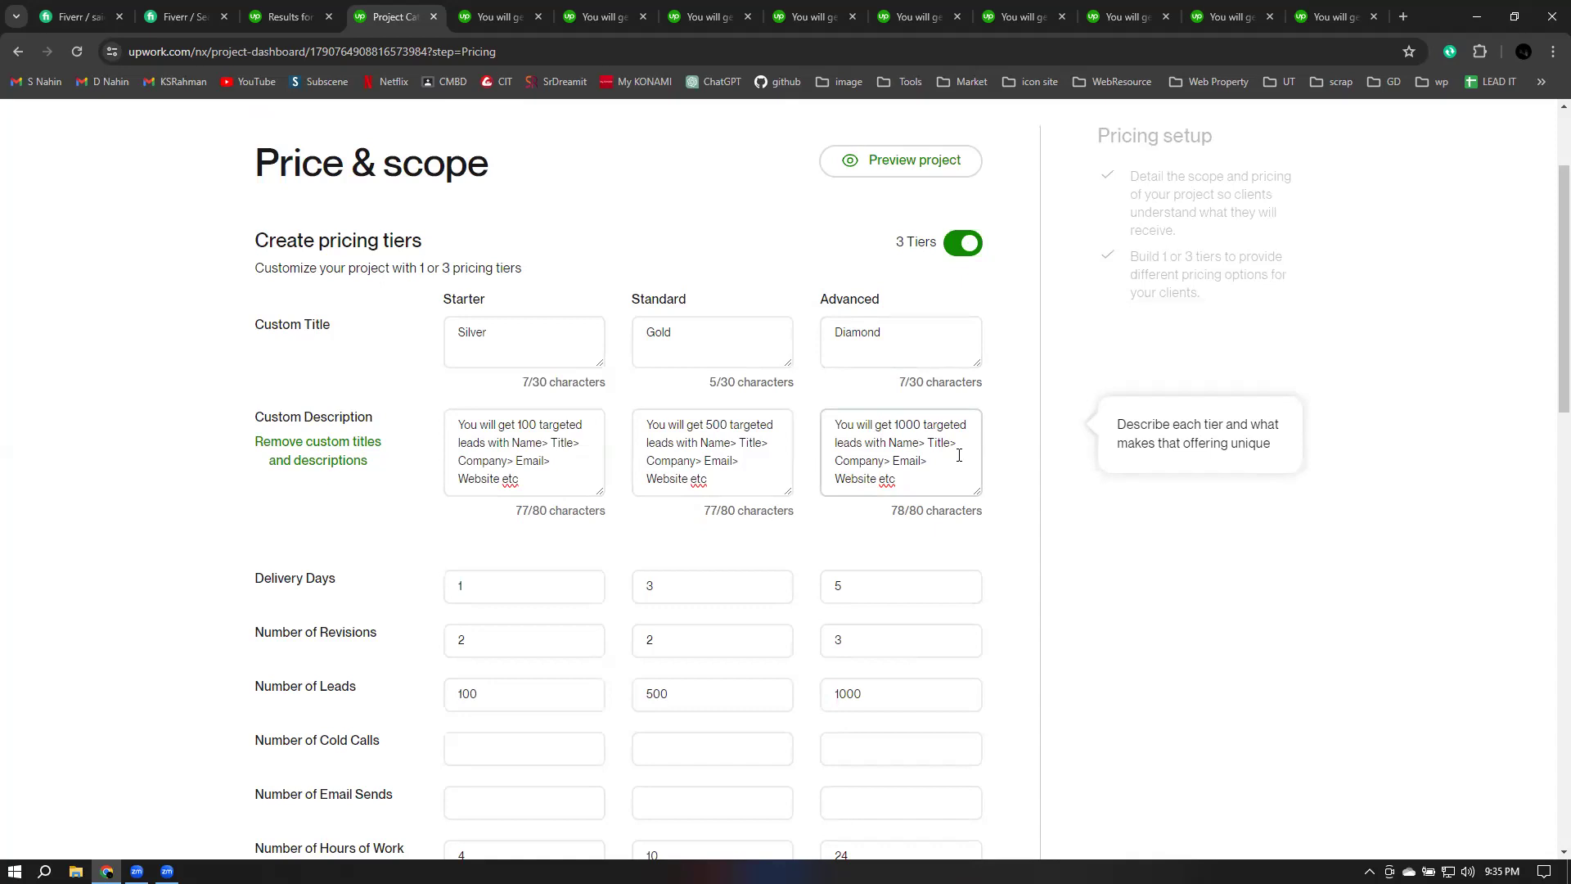
left_click(599, 782)
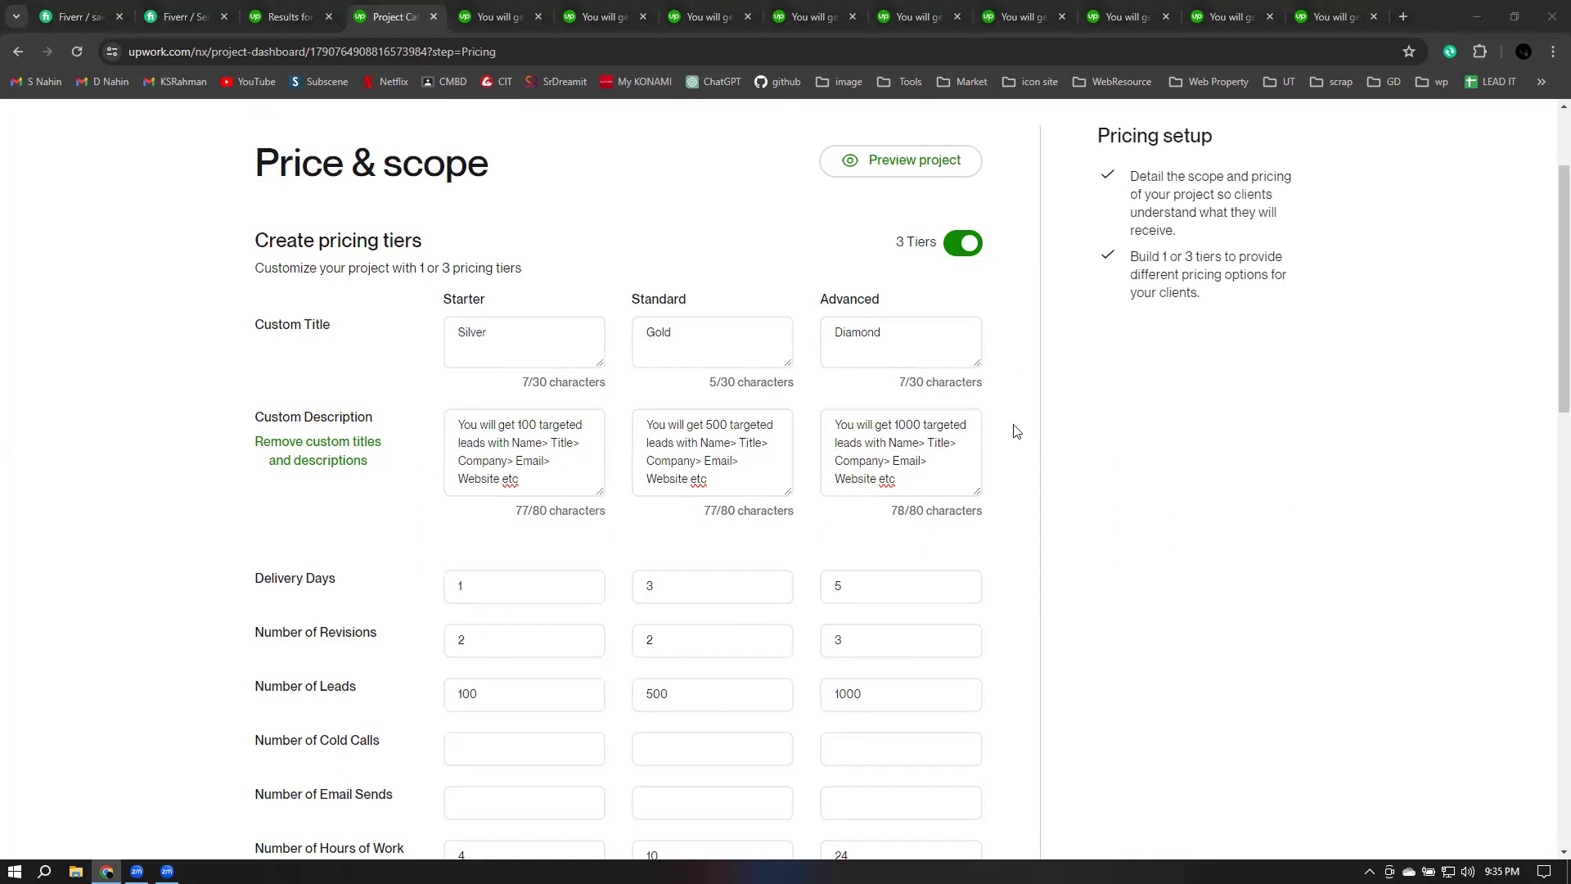
scroll(998, 517, "down", 2)
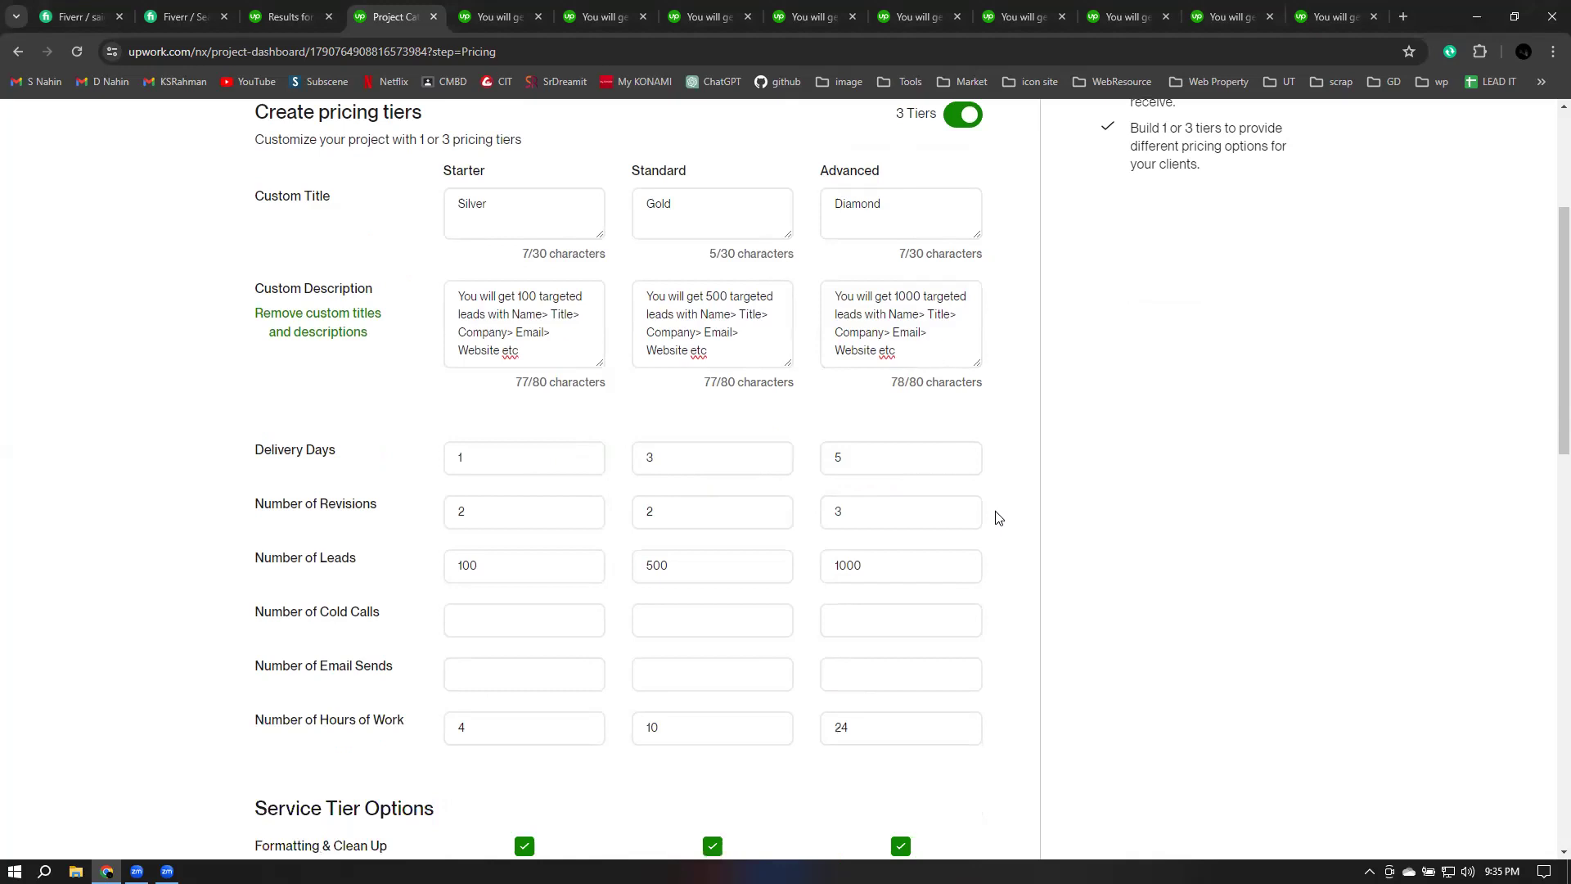
scroll(998, 517, "down", 3)
scroll(998, 517, "up", 2)
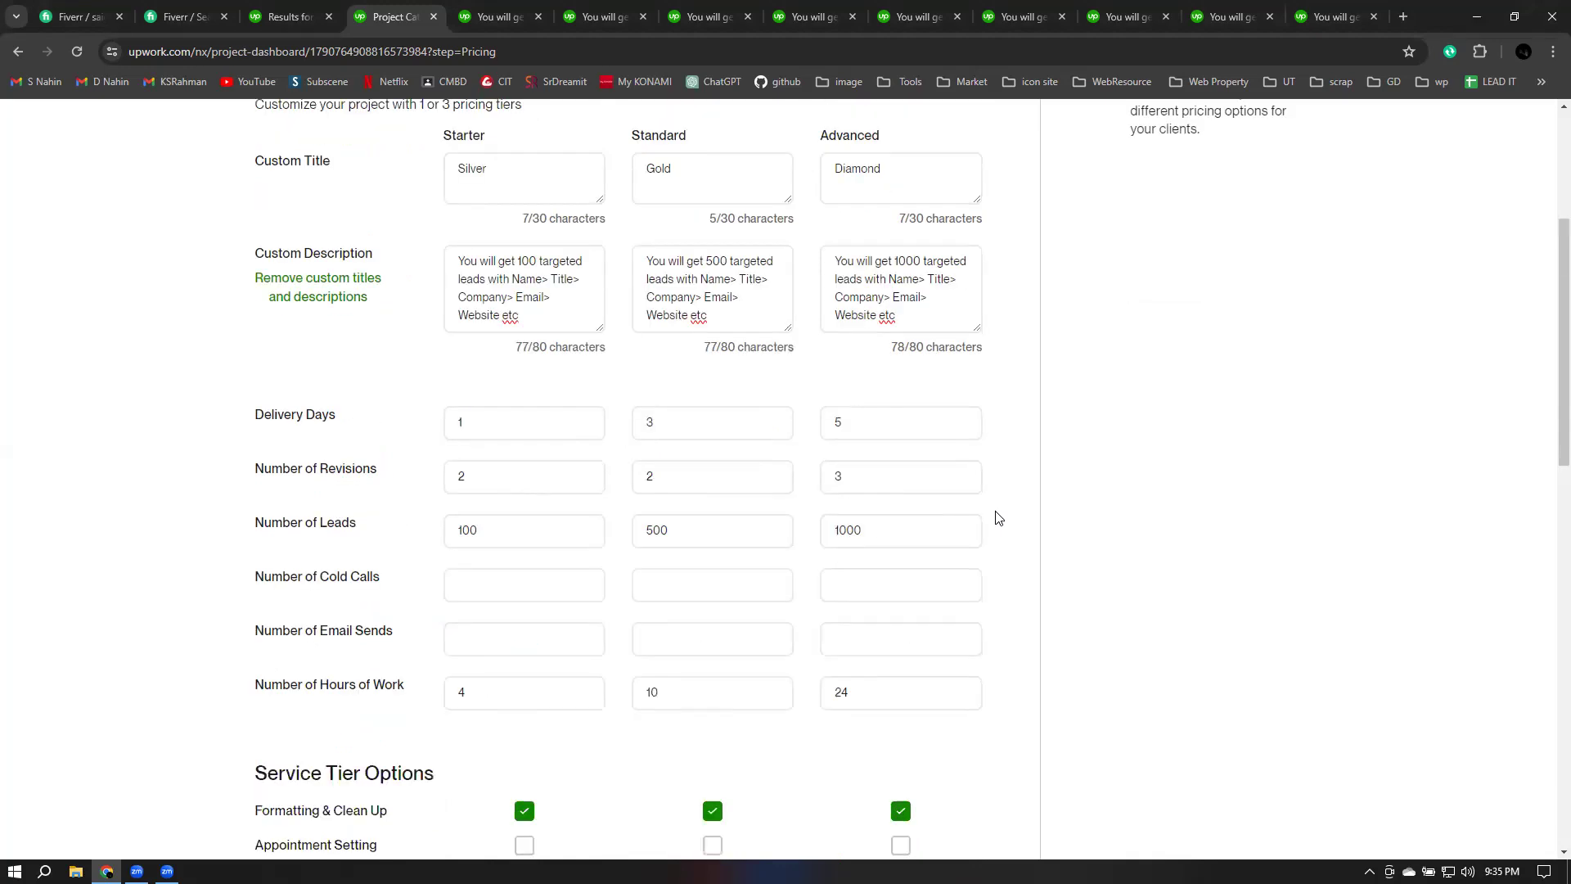
Step: Save the project's price, scope and add-on settings, continue to the Gallery stage and look over its image and video upload requirements
scroll(998, 517, "down", 6)
scroll(998, 517, "down", 5)
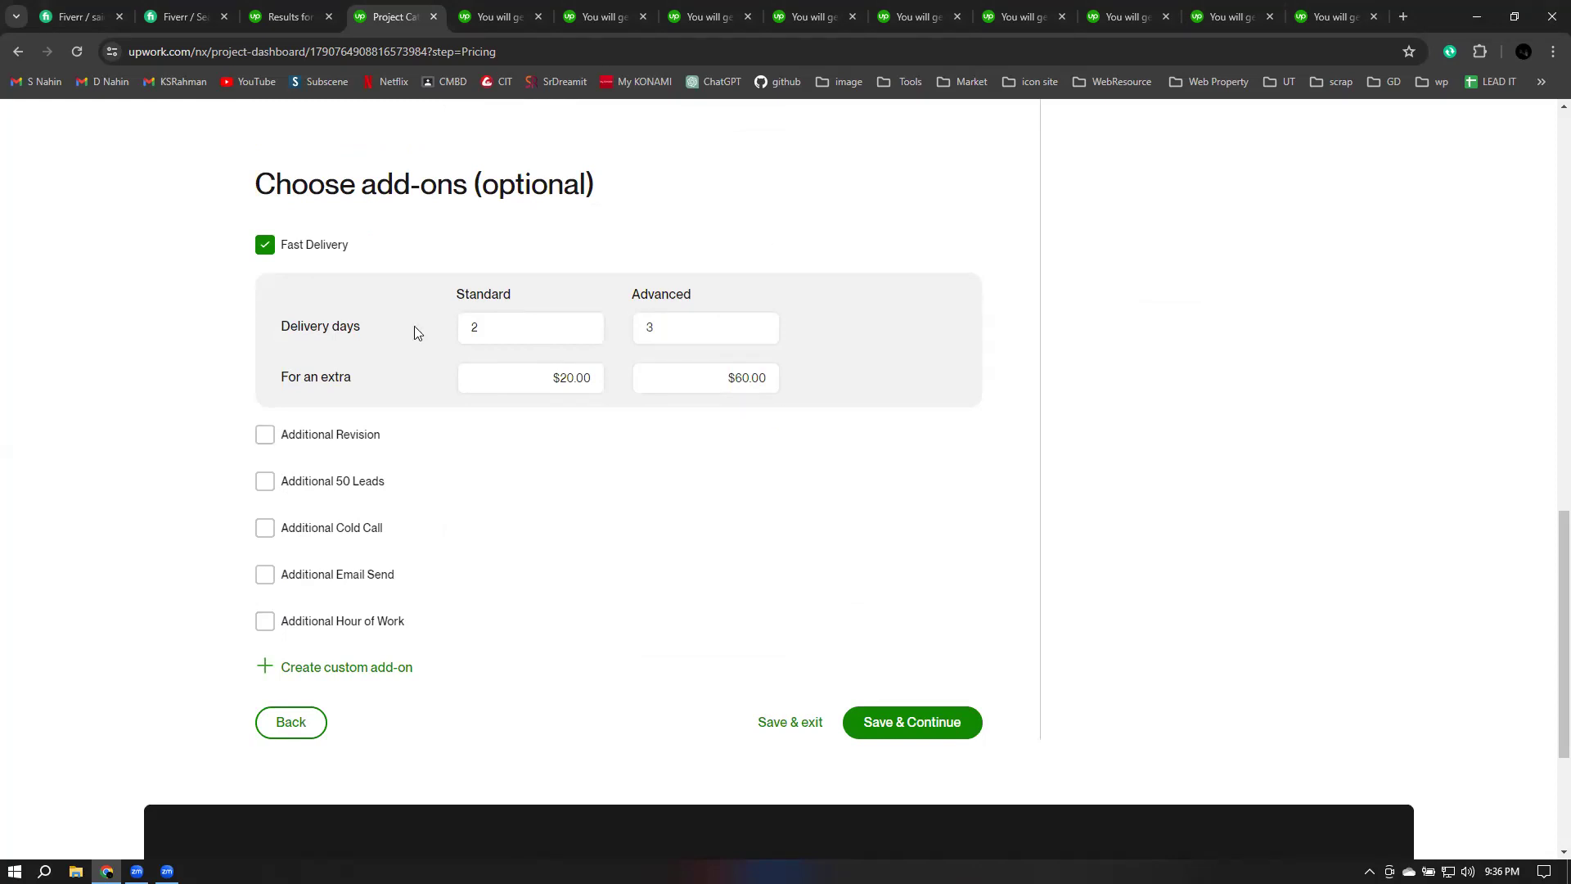
left_click(737, 331)
left_click(904, 737)
left_click(904, 728)
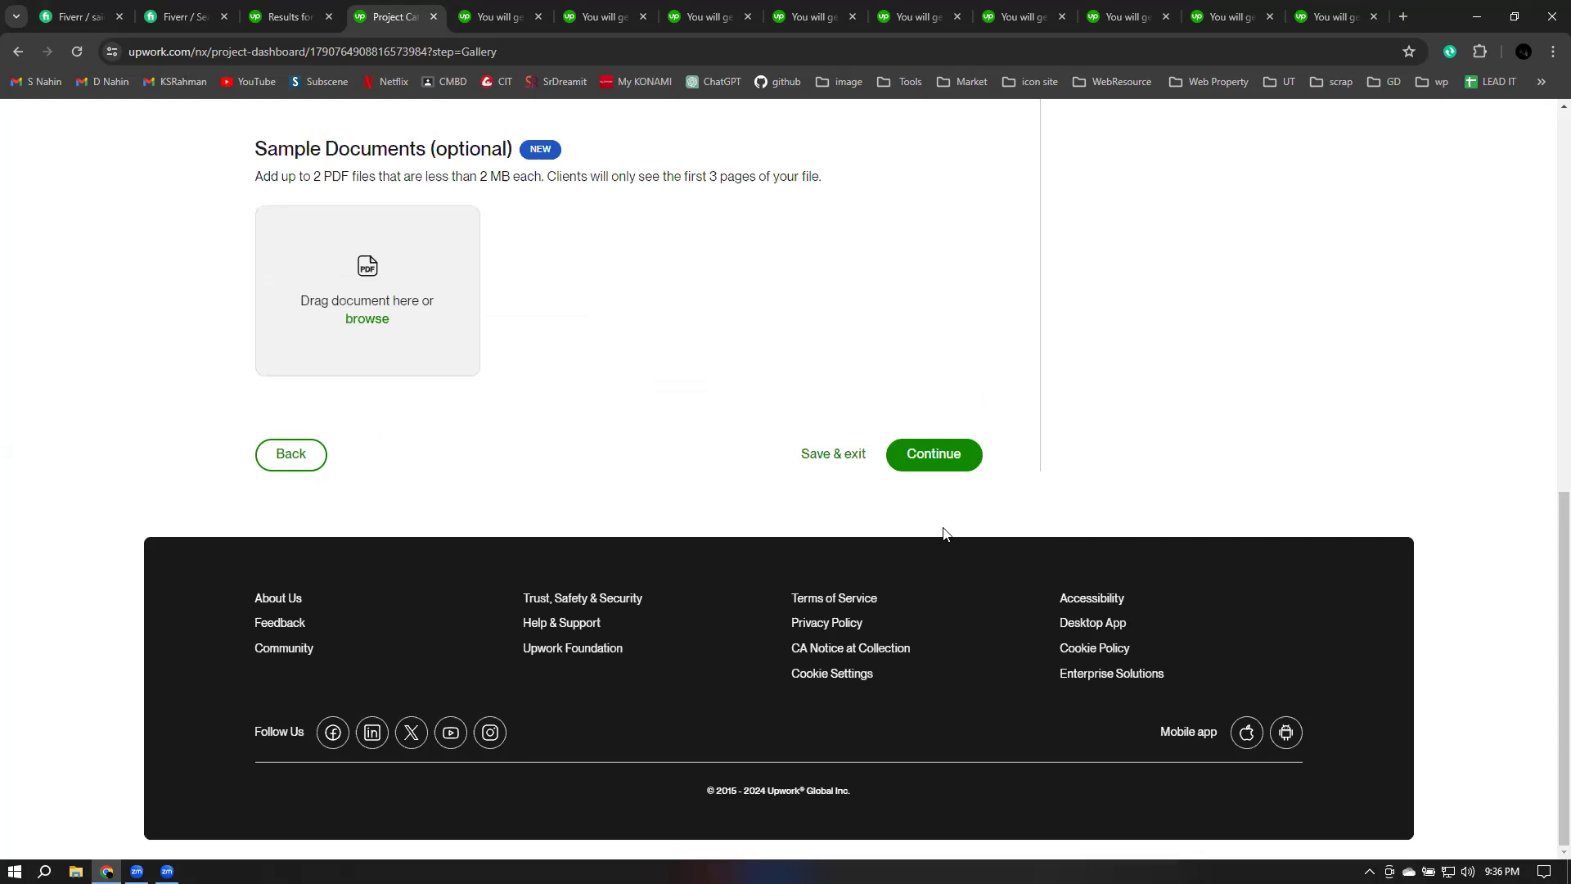
scroll(681, 416, "up", 7)
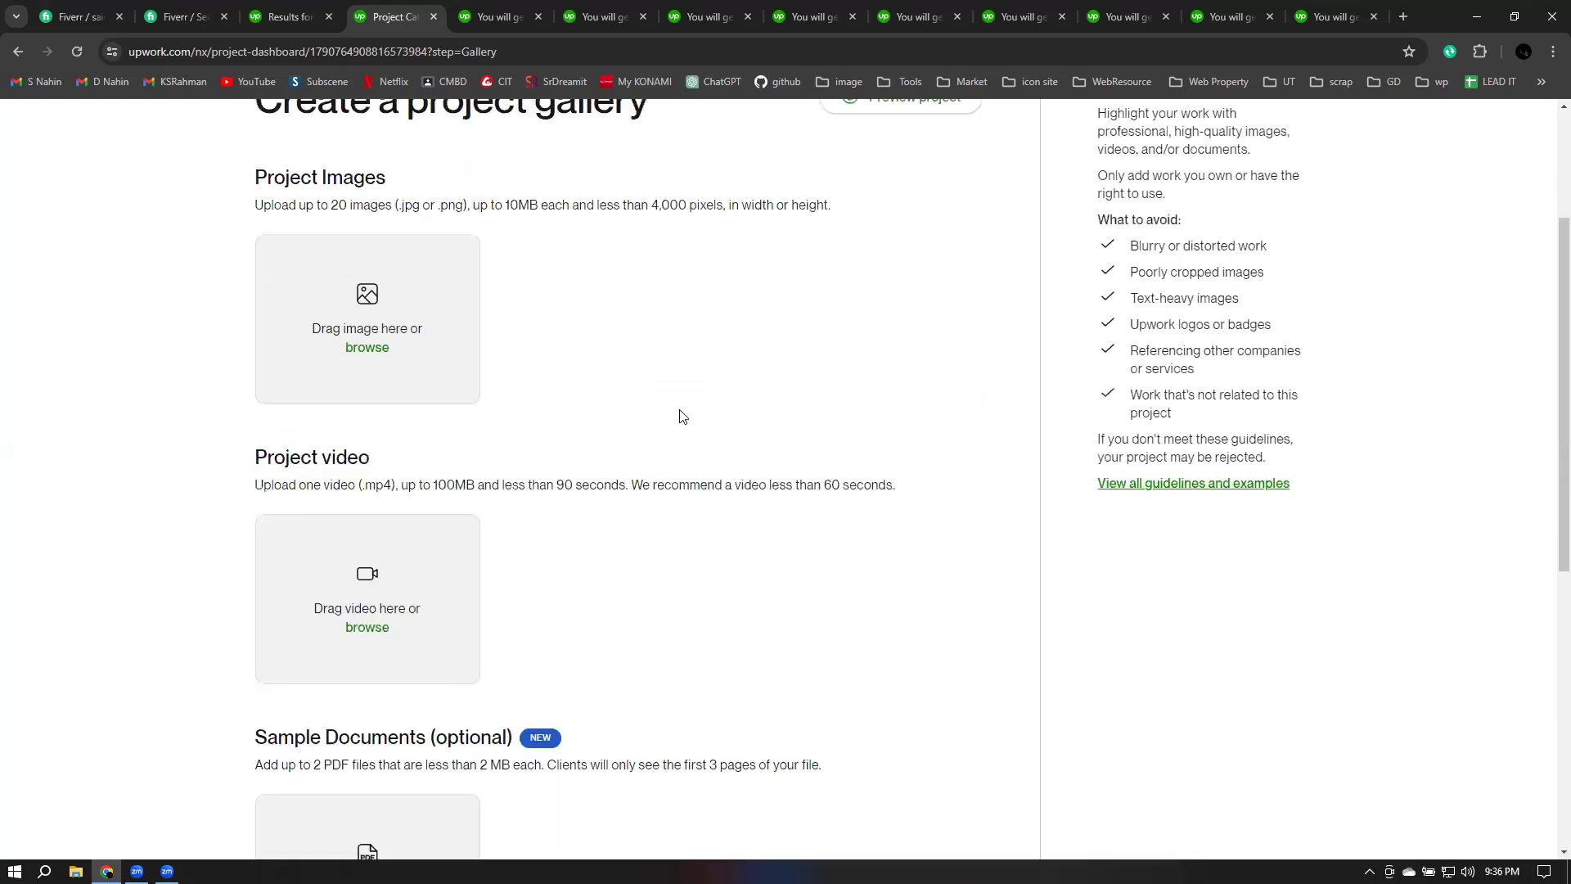
scroll(682, 416, "up", 3)
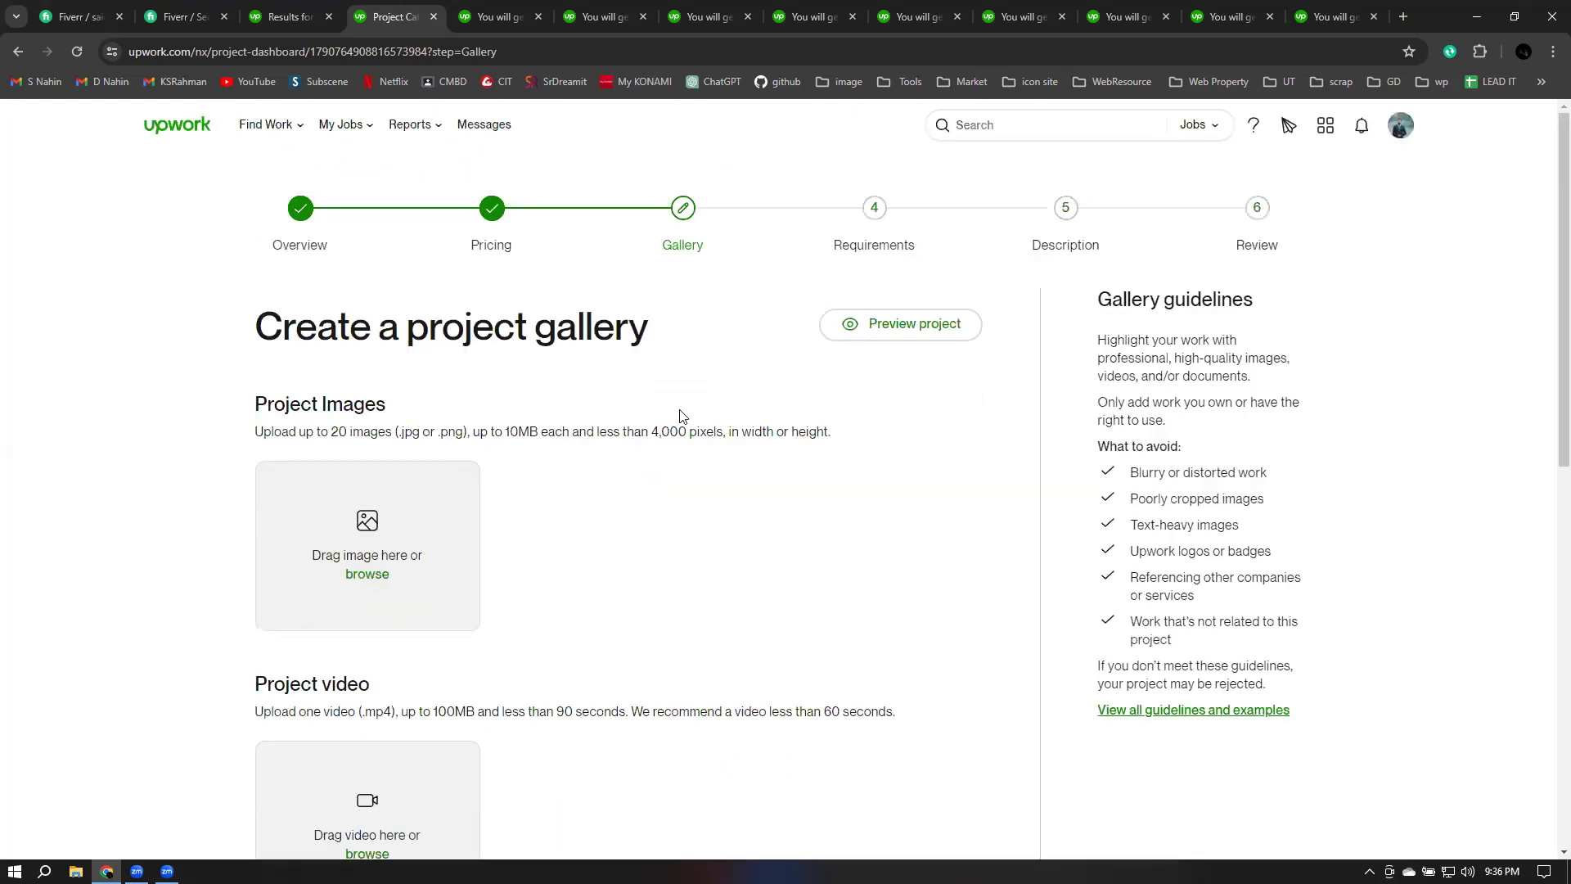
scroll(682, 416, "down", 2)
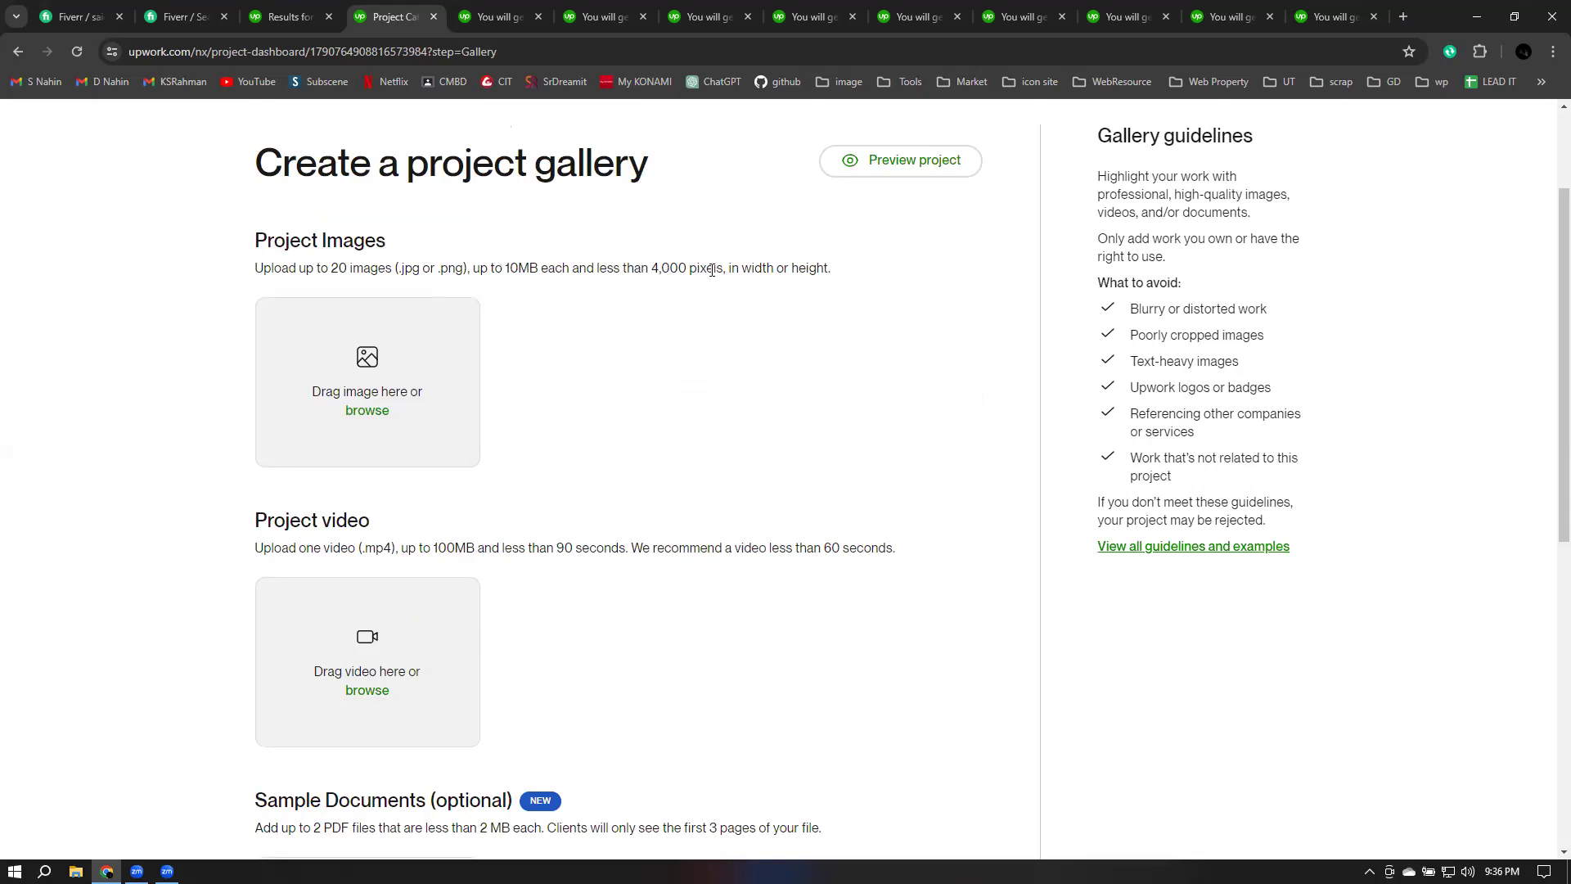
Step: Open the full gallery guidelines and examples and read the basic requirements for image format, aspect ratio and pixel size
left_click(367, 416)
left_click(1160, 547)
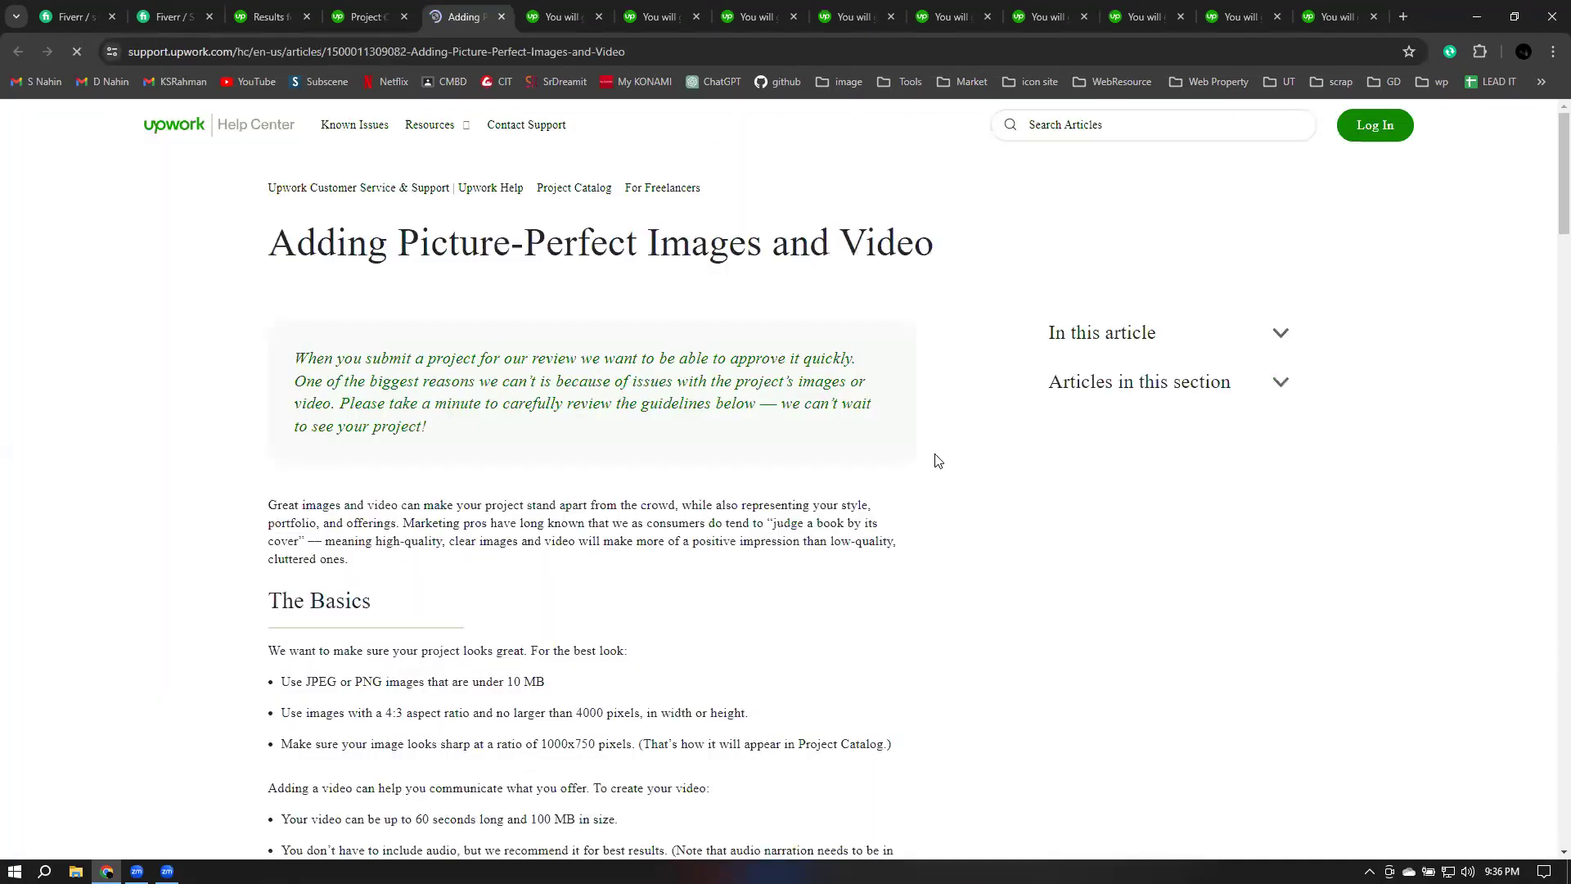
scroll(937, 460, "down", 2)
double_click(578, 580)
left_click(563, 582)
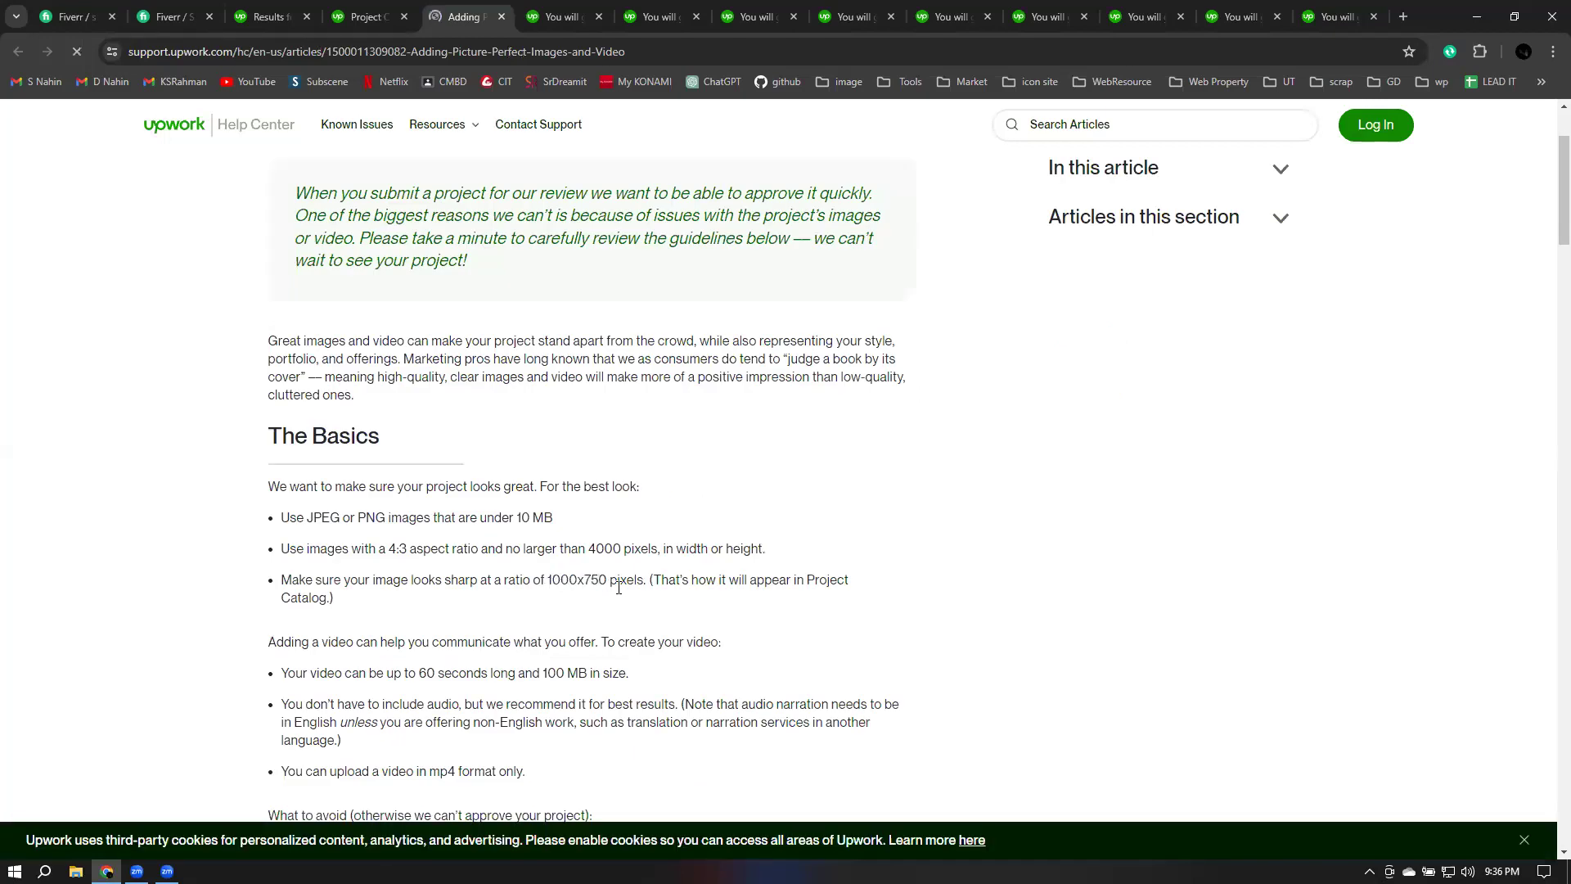
left_click_drag(546, 582, 610, 586)
left_click_drag(517, 517, 575, 522)
left_click_drag(410, 550, 389, 549)
left_click(570, 579)
double_click(593, 581)
left_click_drag(604, 585, 607, 586)
scroll(608, 585, "down", 3)
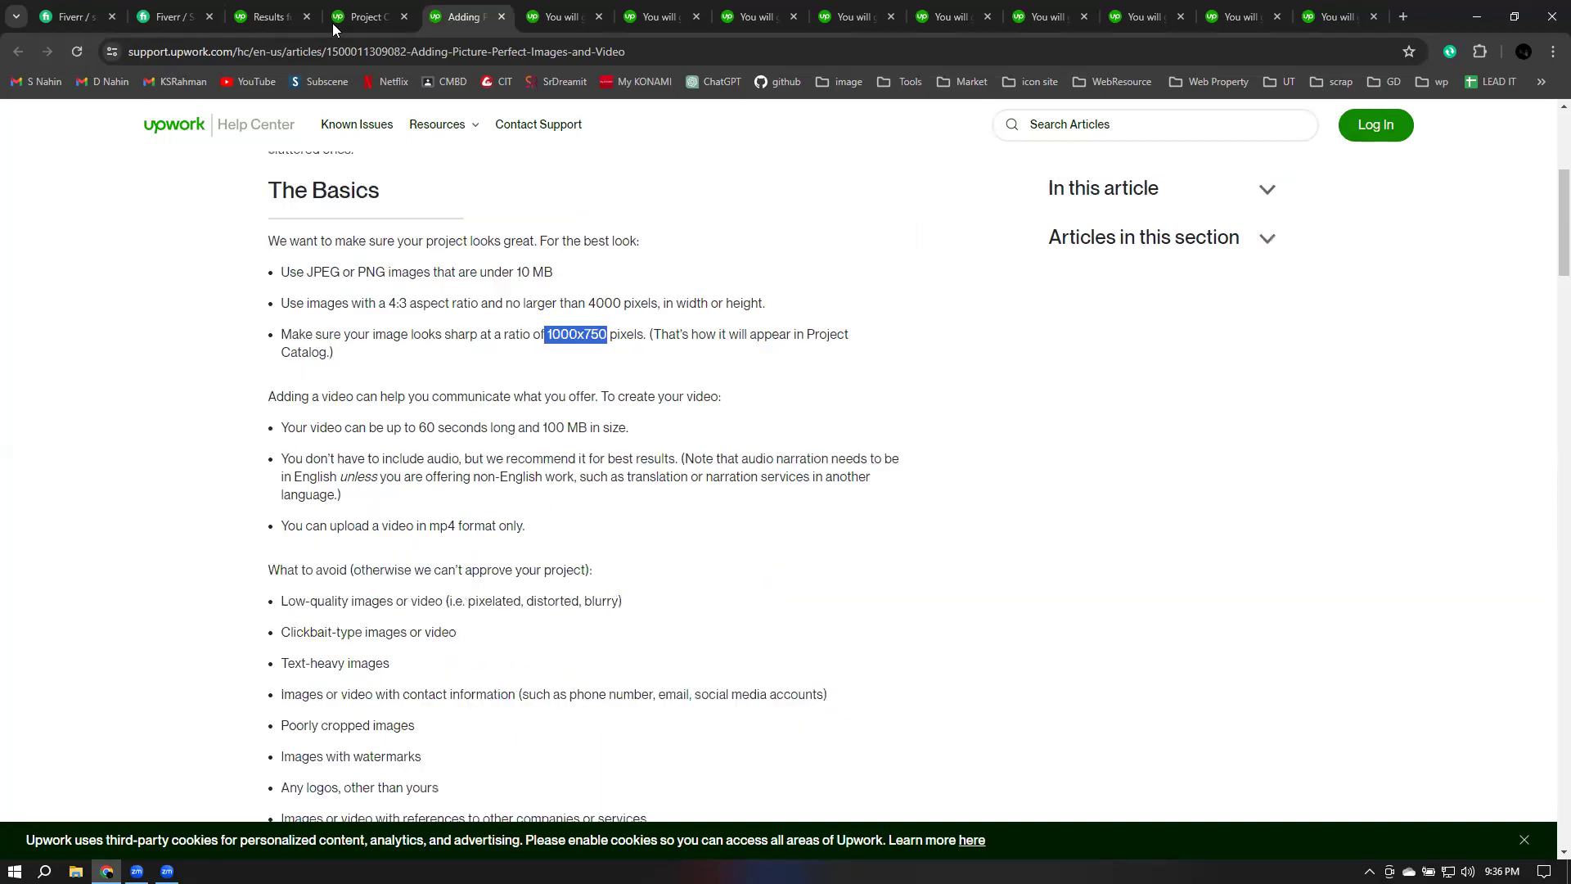
Step: Return to the project gallery page and review the upload limits for the project video and sample documents
left_click(364, 13)
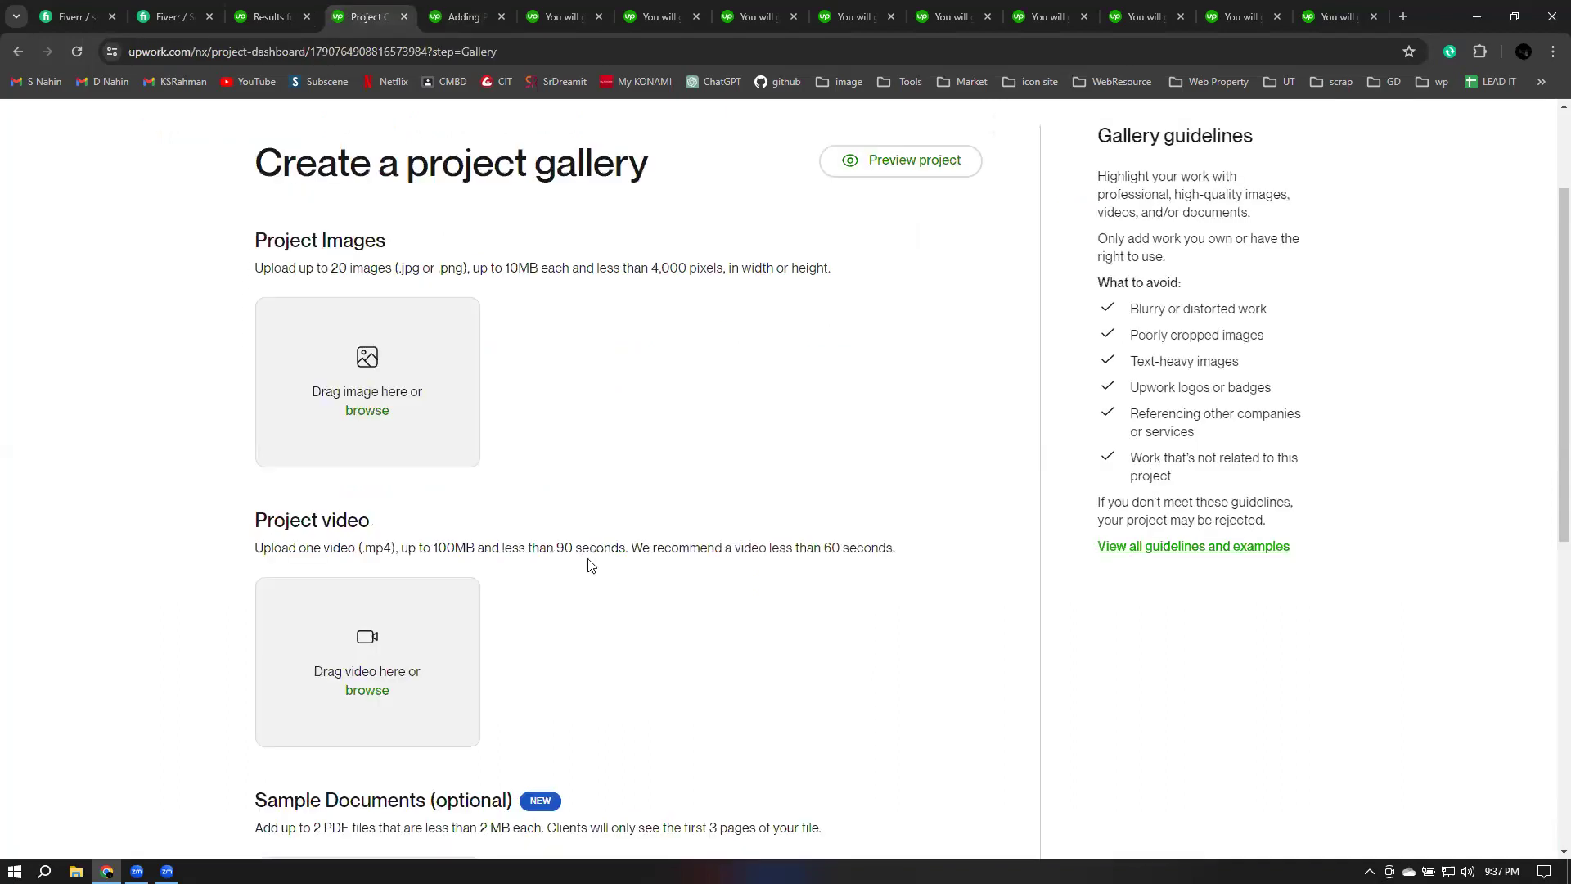
left_click_drag(557, 547, 583, 547)
left_click_drag(479, 547, 408, 547)
scroll(784, 542, "down", 1)
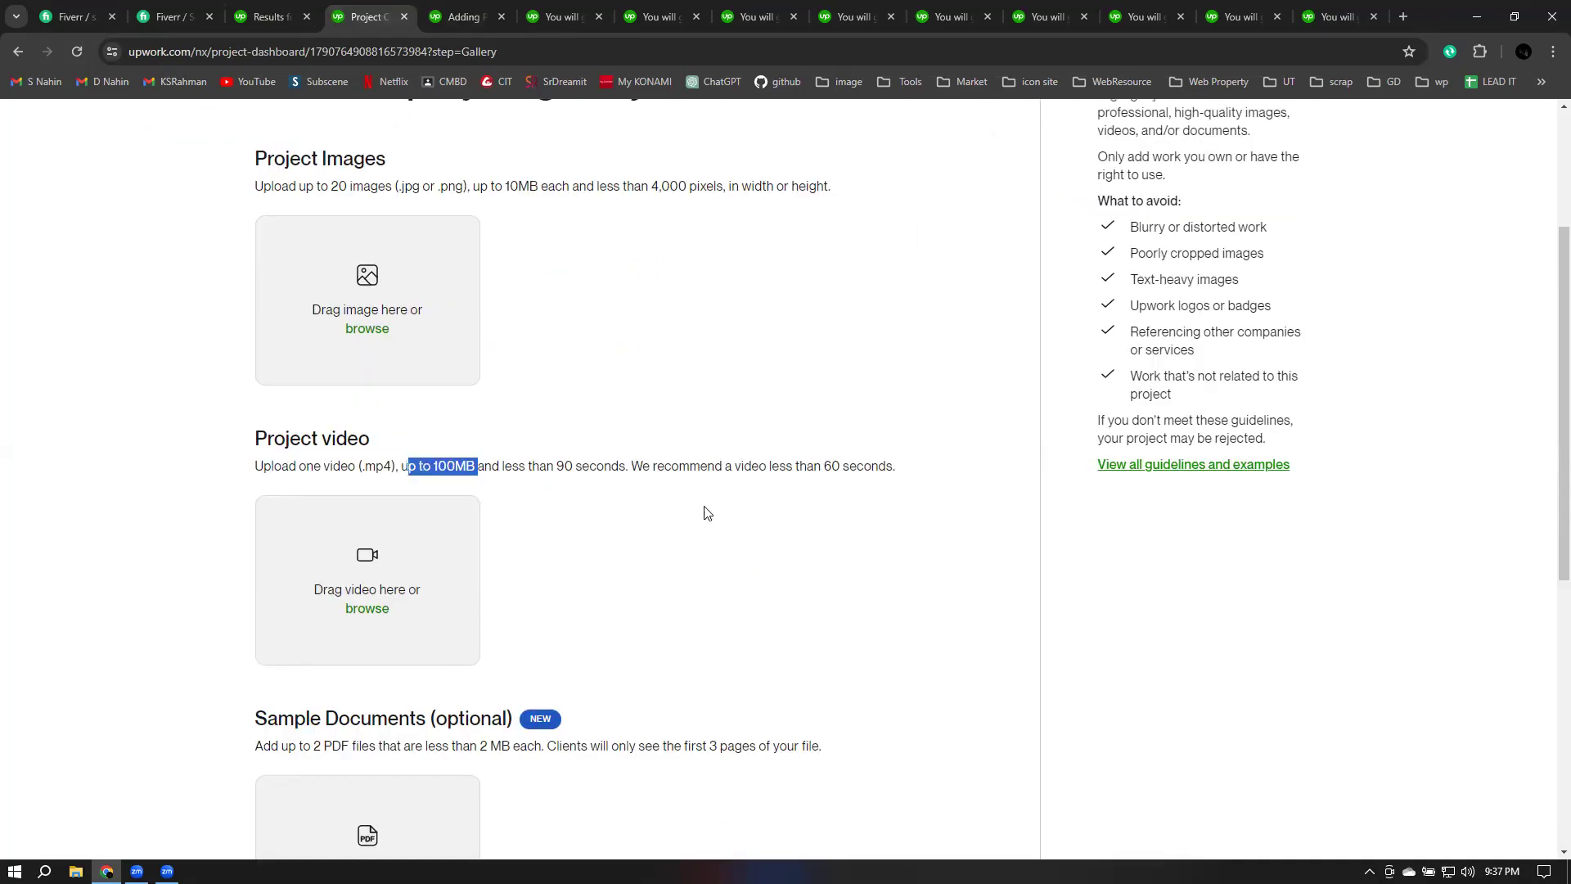
scroll(704, 513, "down", 1)
scroll(666, 548, "down", 2)
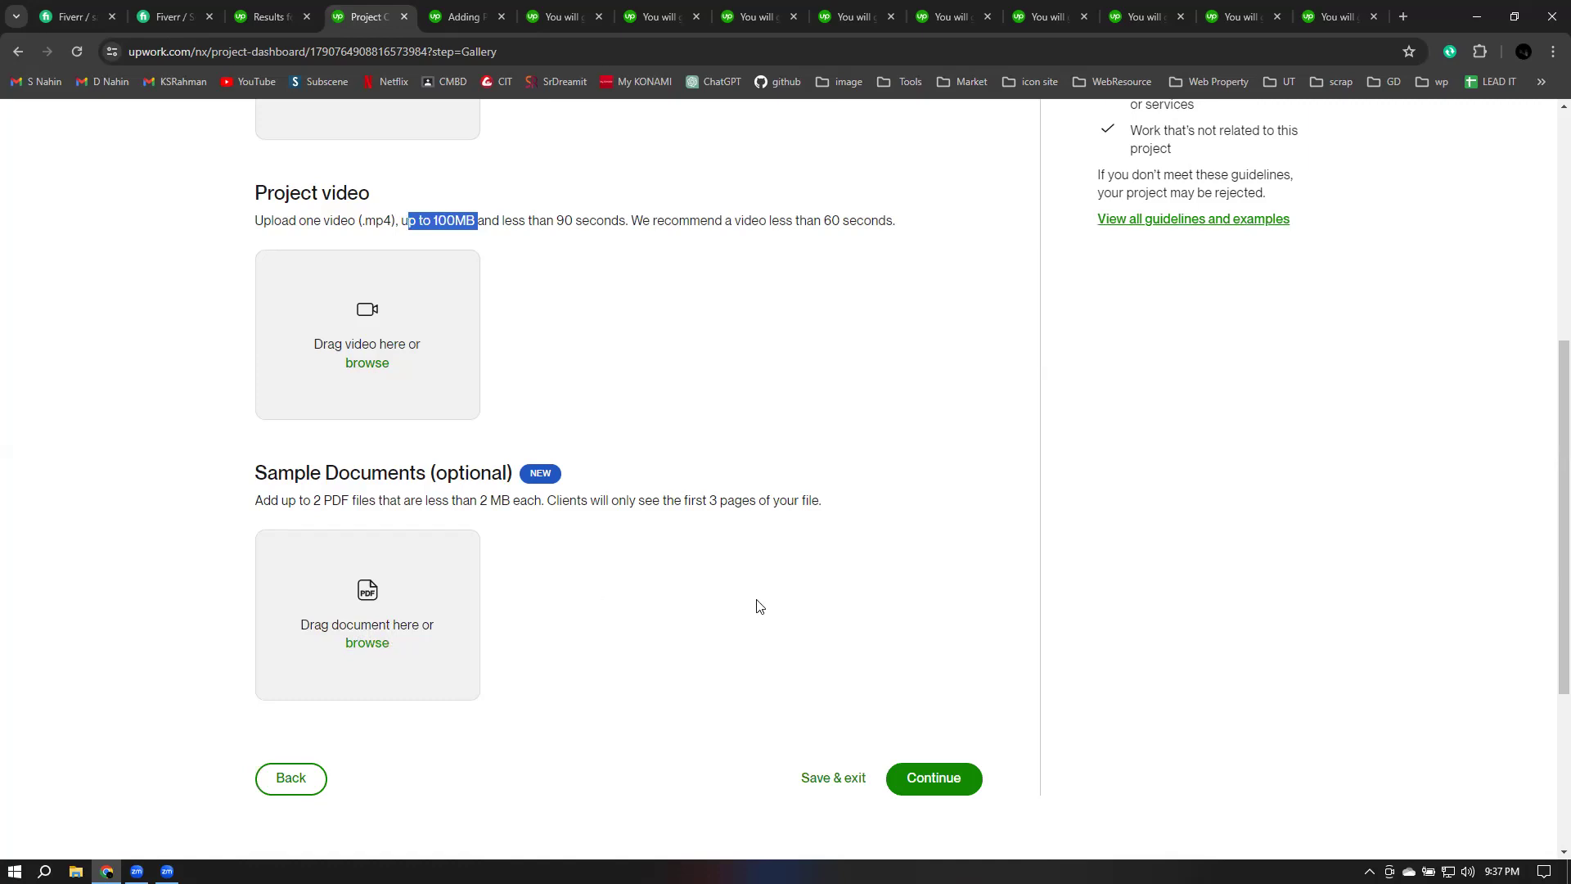
scroll(759, 606, "up", 5)
left_click(725, 515)
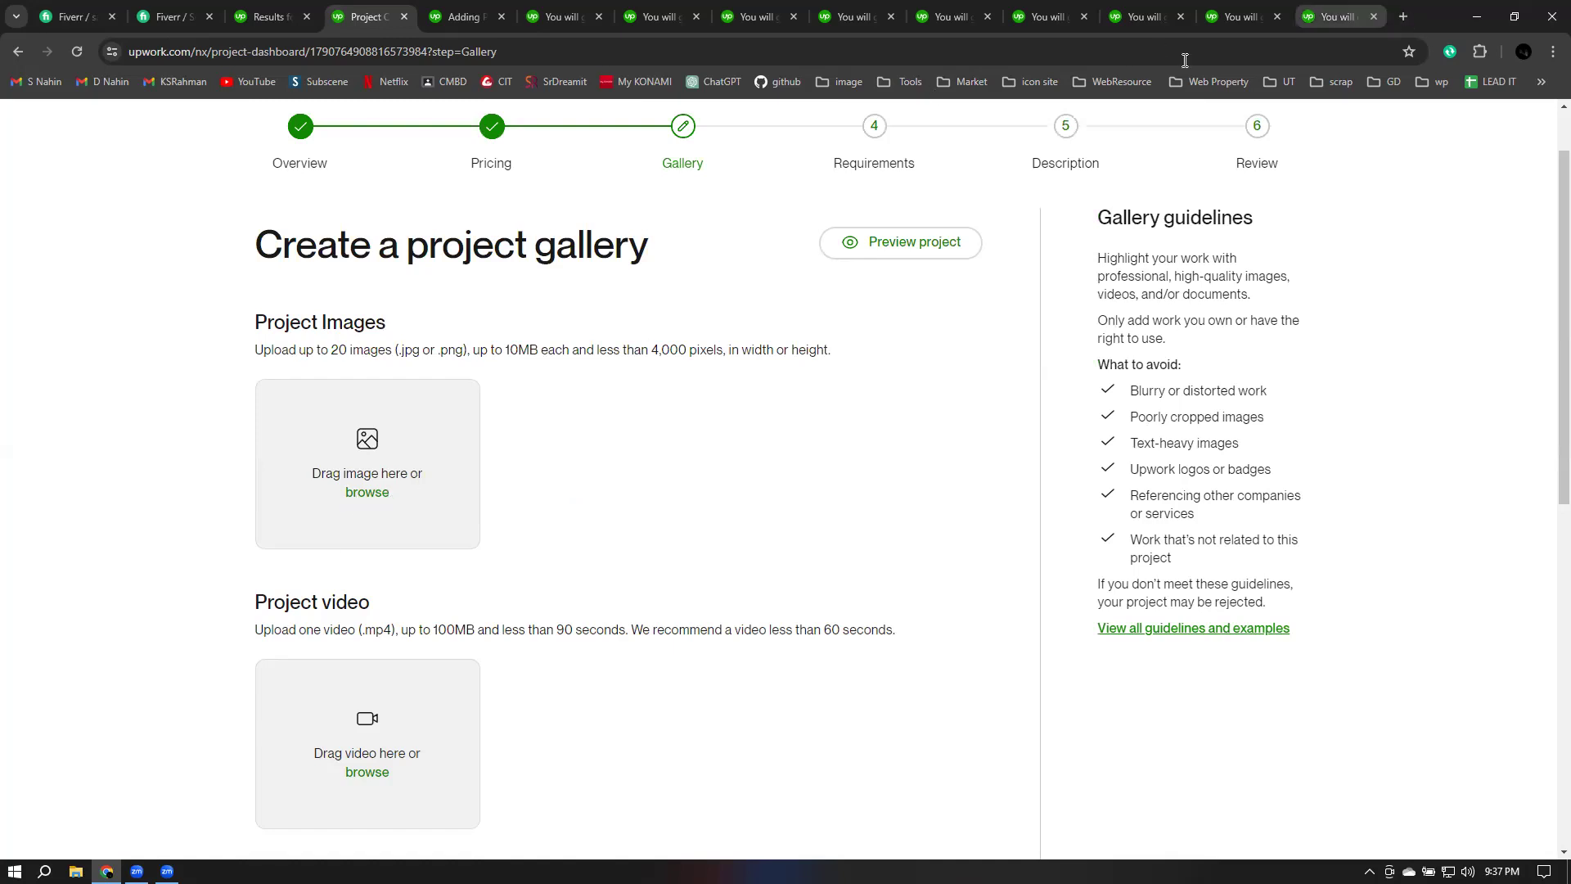
Step: Open Canva in a new browser tab from the saved Tools bookmarks
key("ctrl+t")
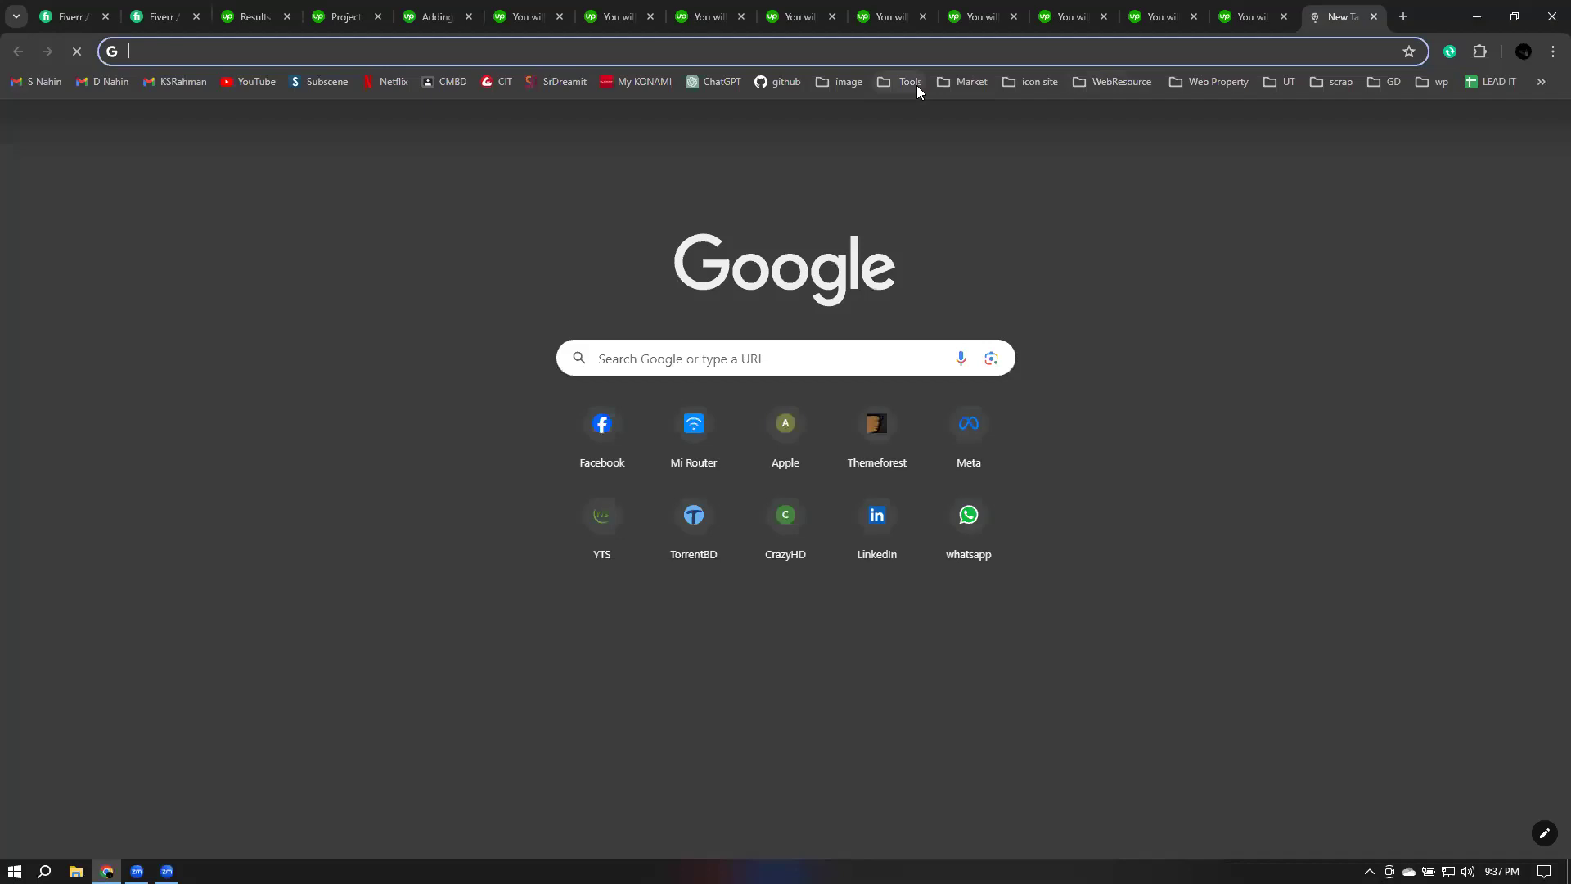
left_click(916, 85)
left_click(916, 139)
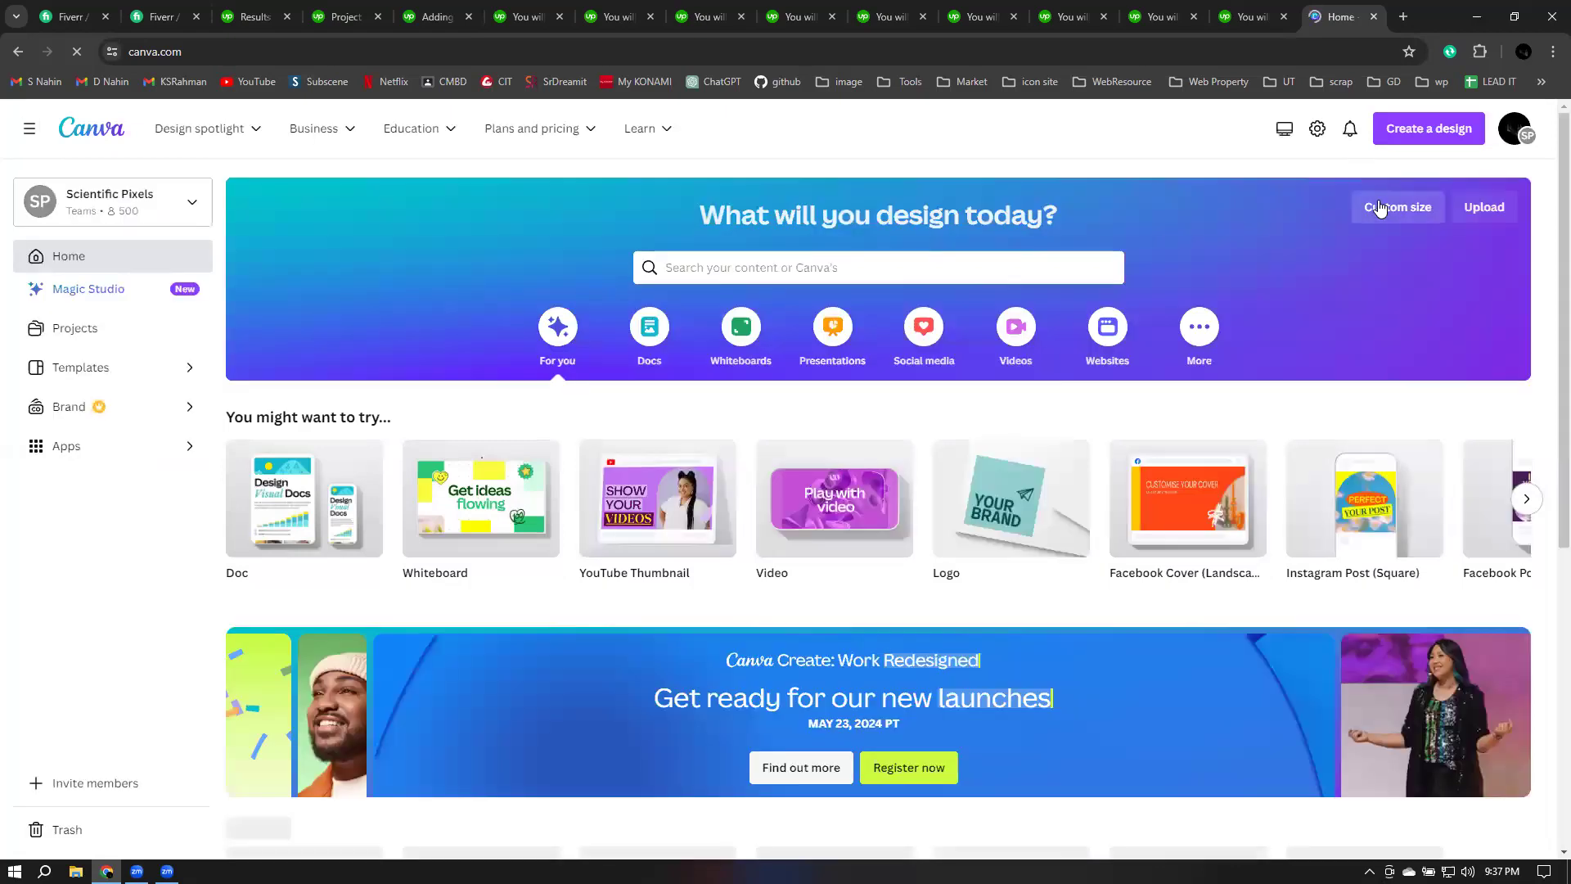
Step: Create a new custom-size design 1000 px wide and 750 px high
left_click(1379, 208)
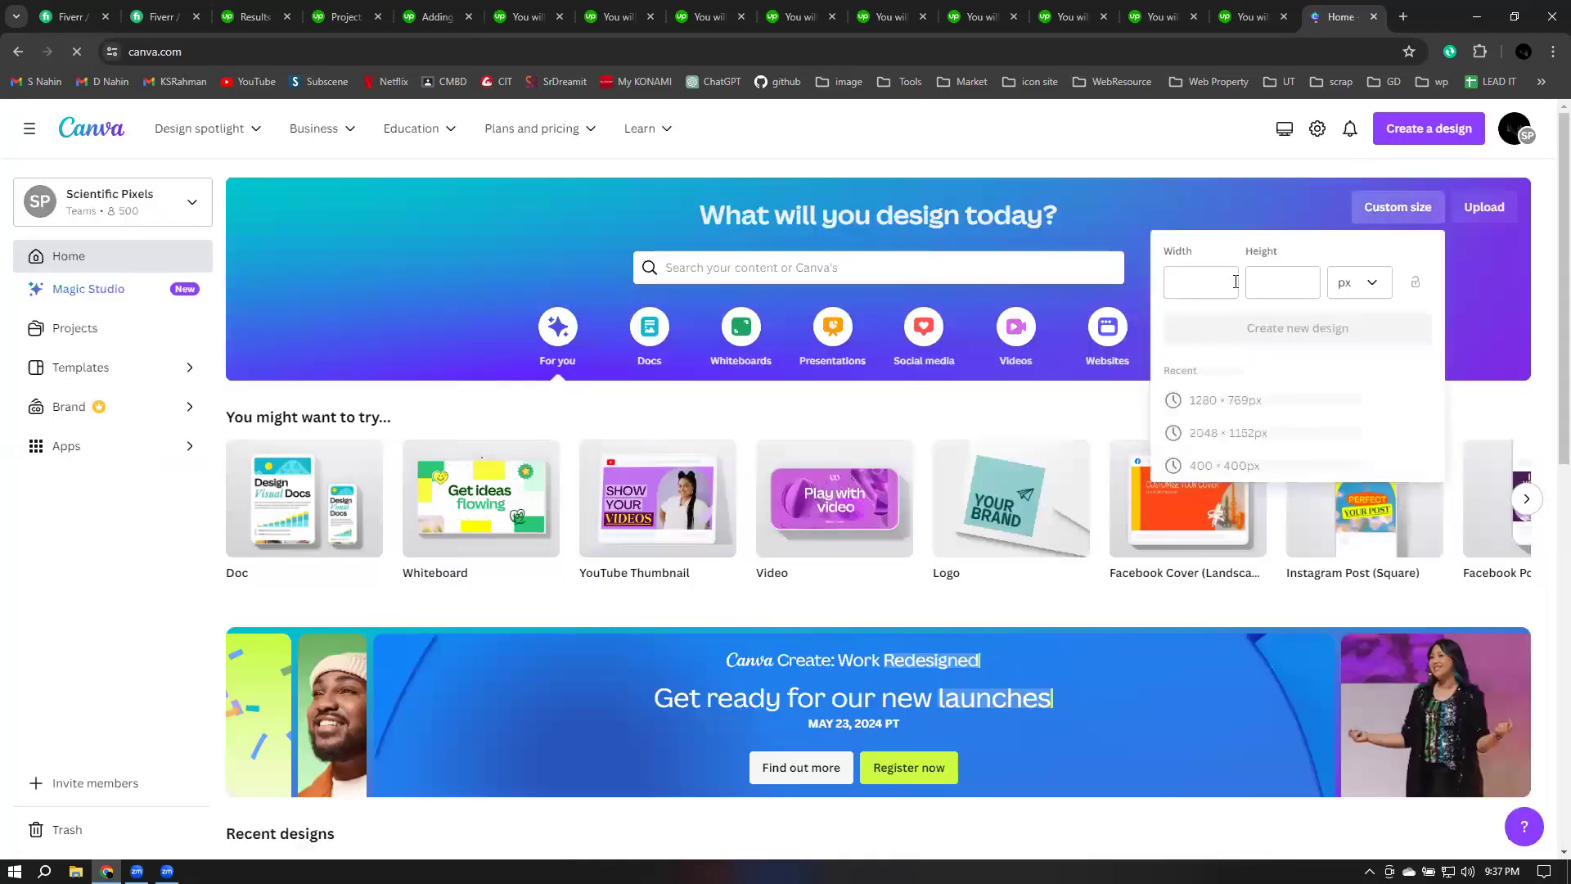
left_click(1201, 281)
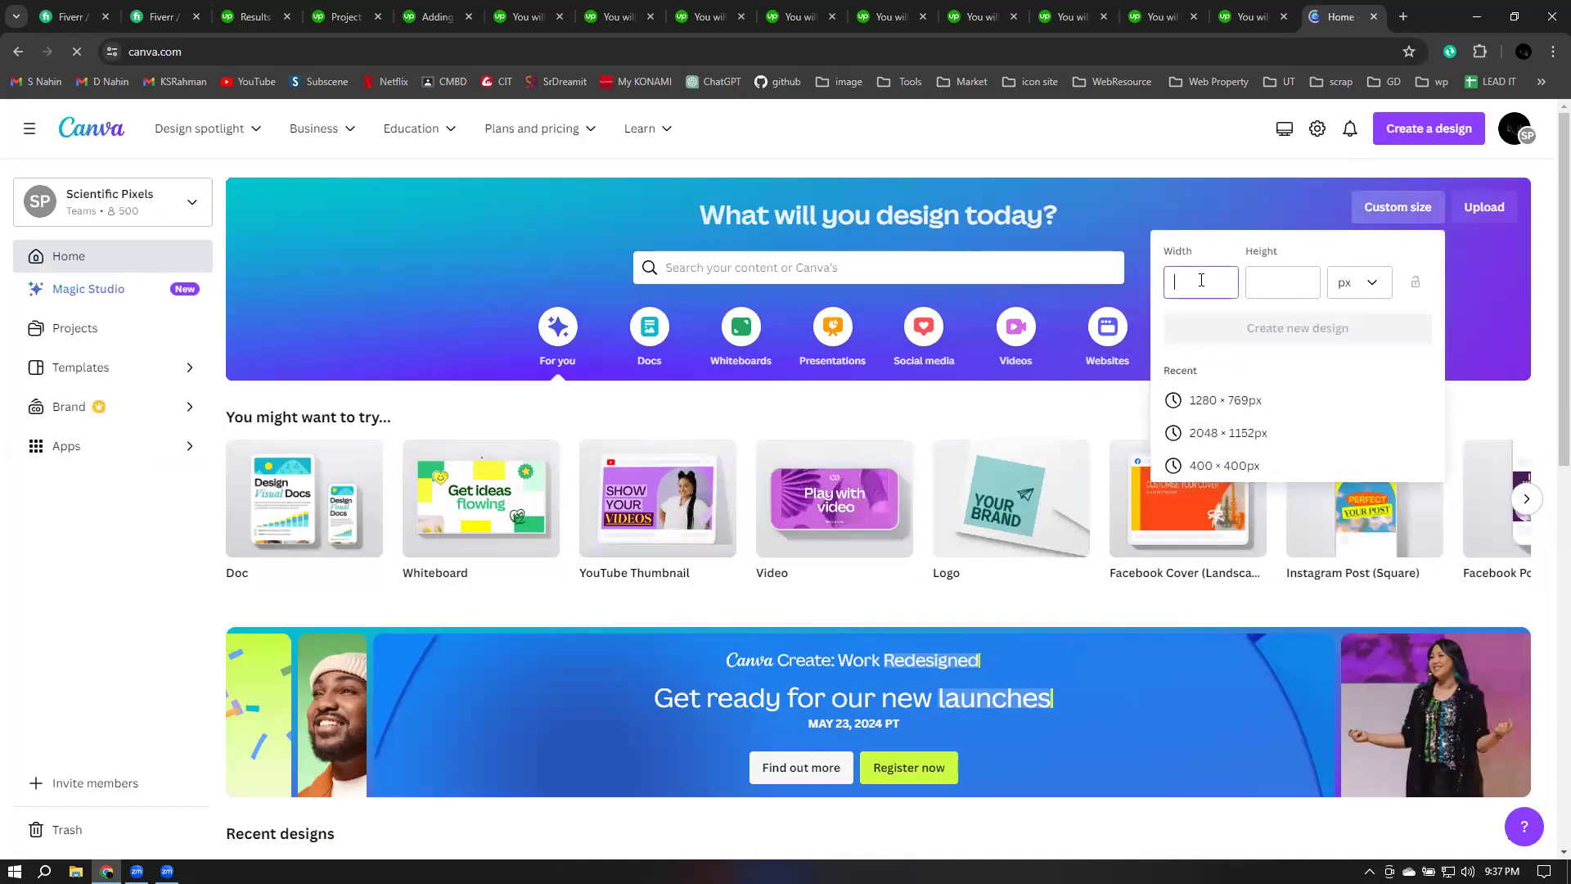
type("1000")
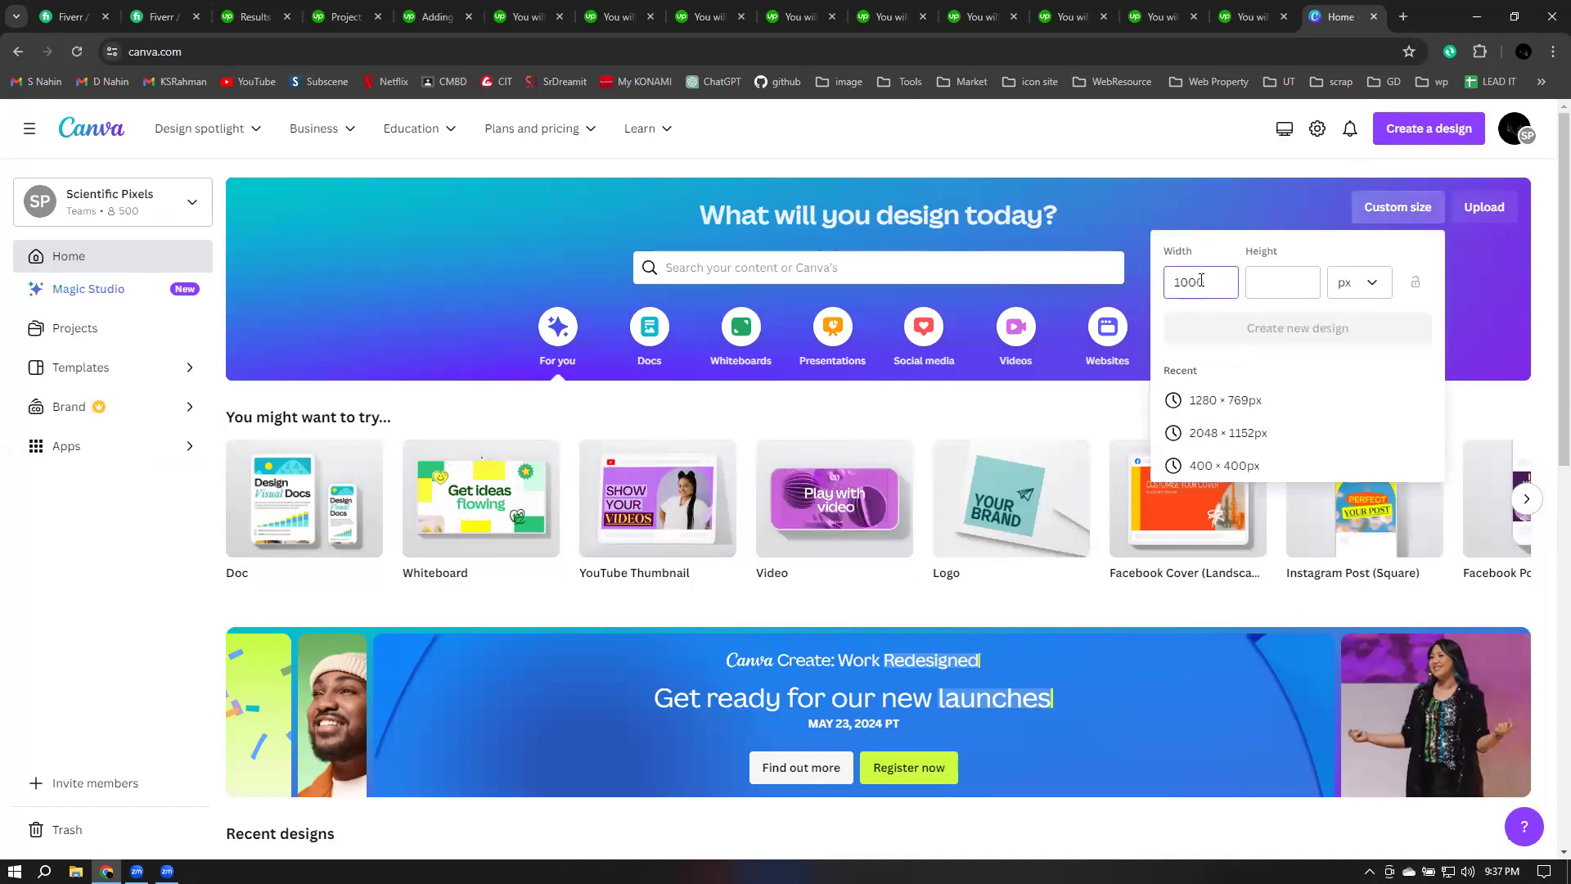
key("Tab")
type("750")
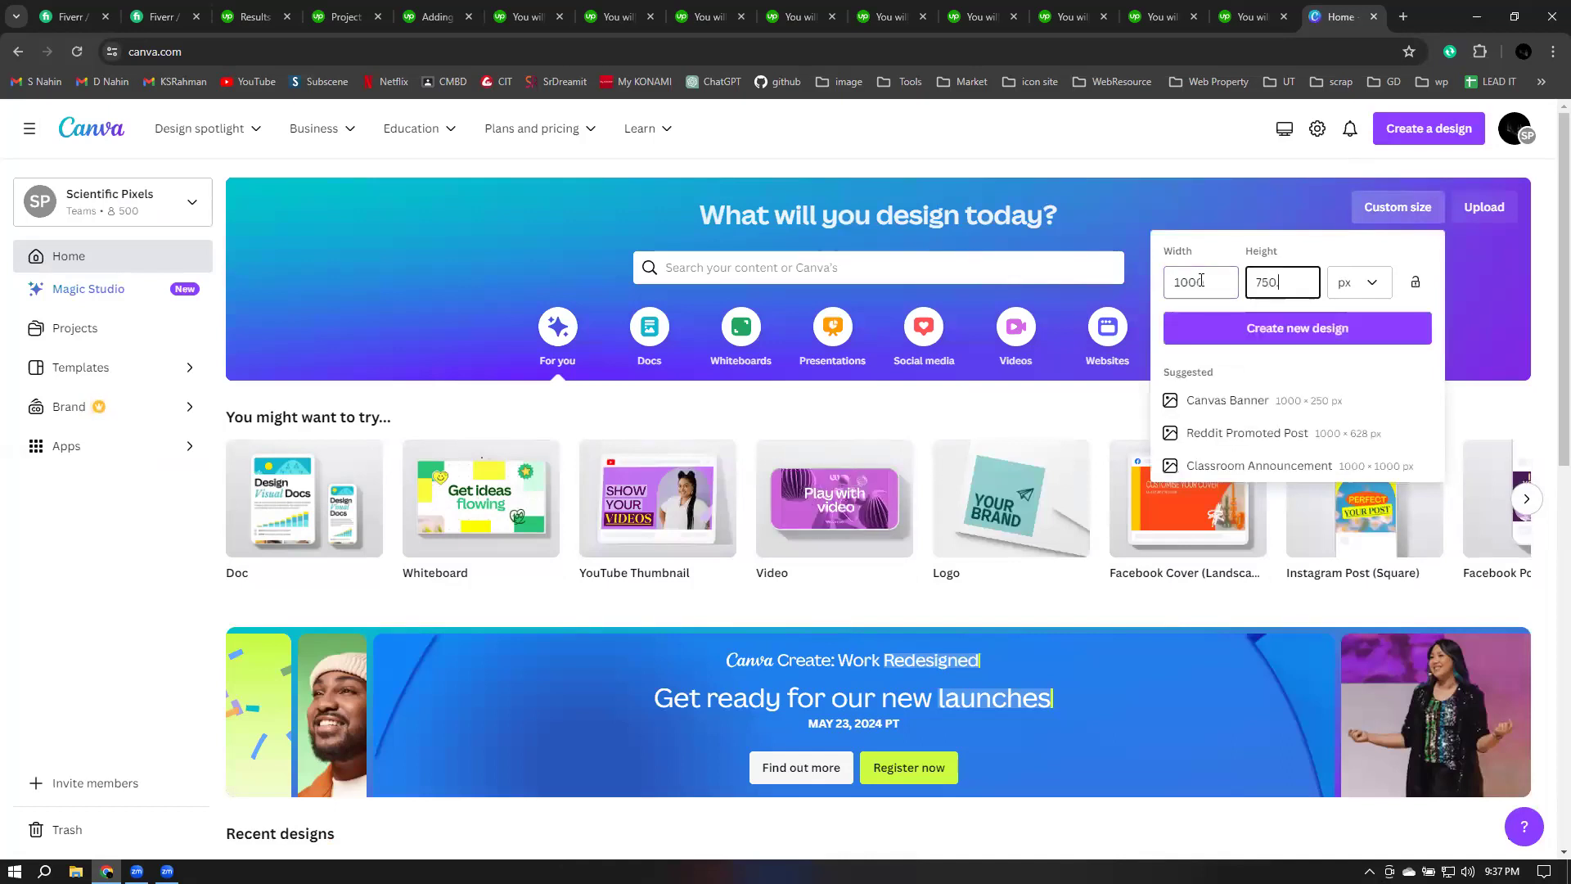
key("Return")
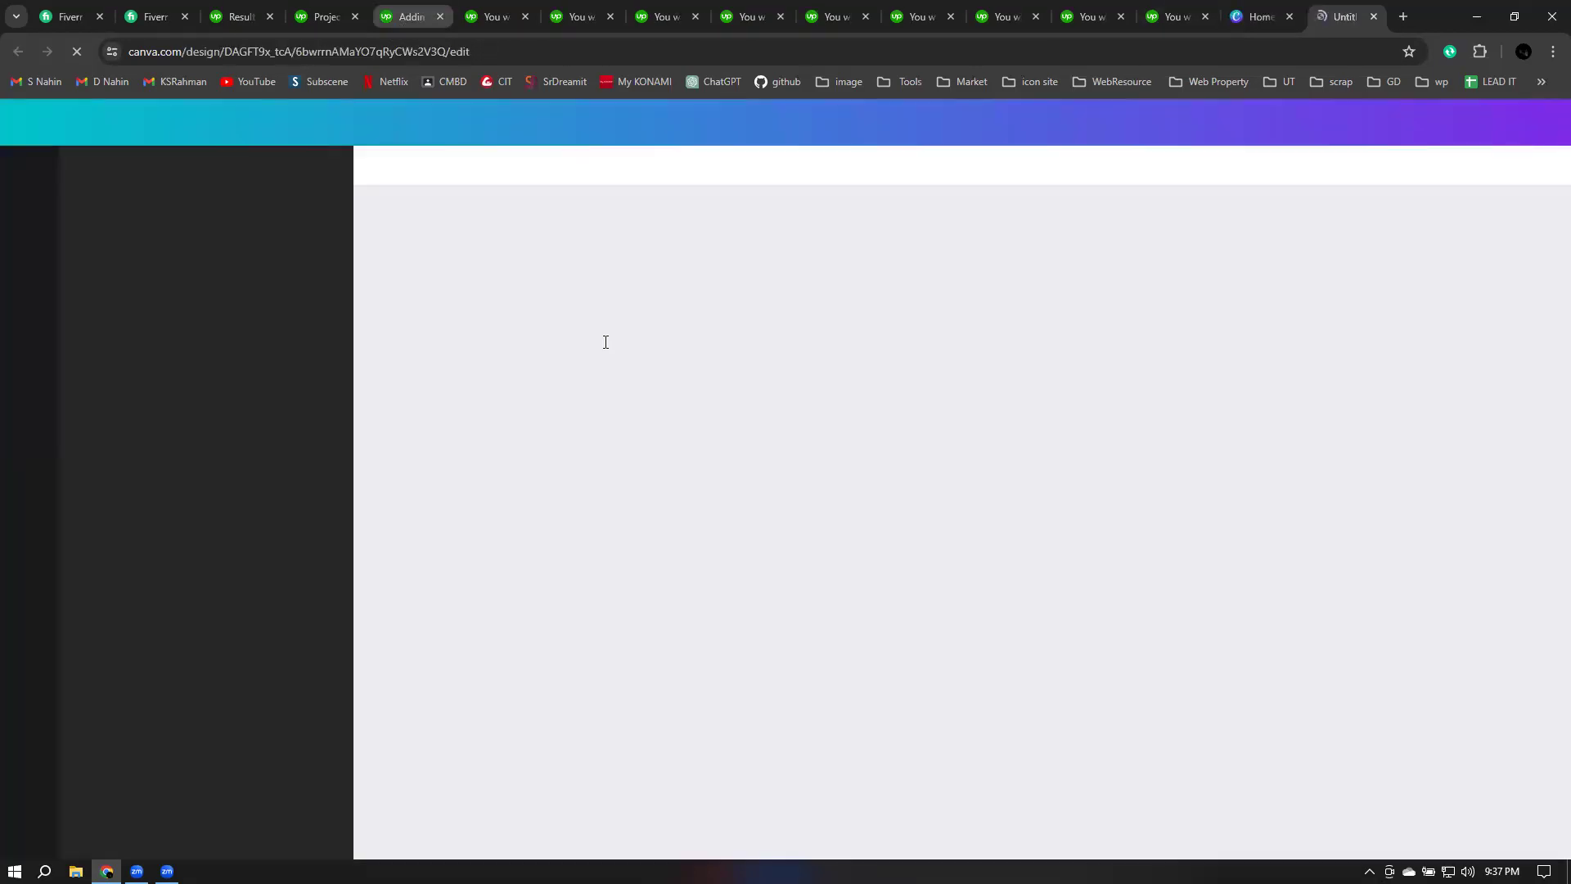
Step: Recheck the recommended image size in the Upwork guidelines article, look at the new design, and return to the project gallery page
left_click(411, 16)
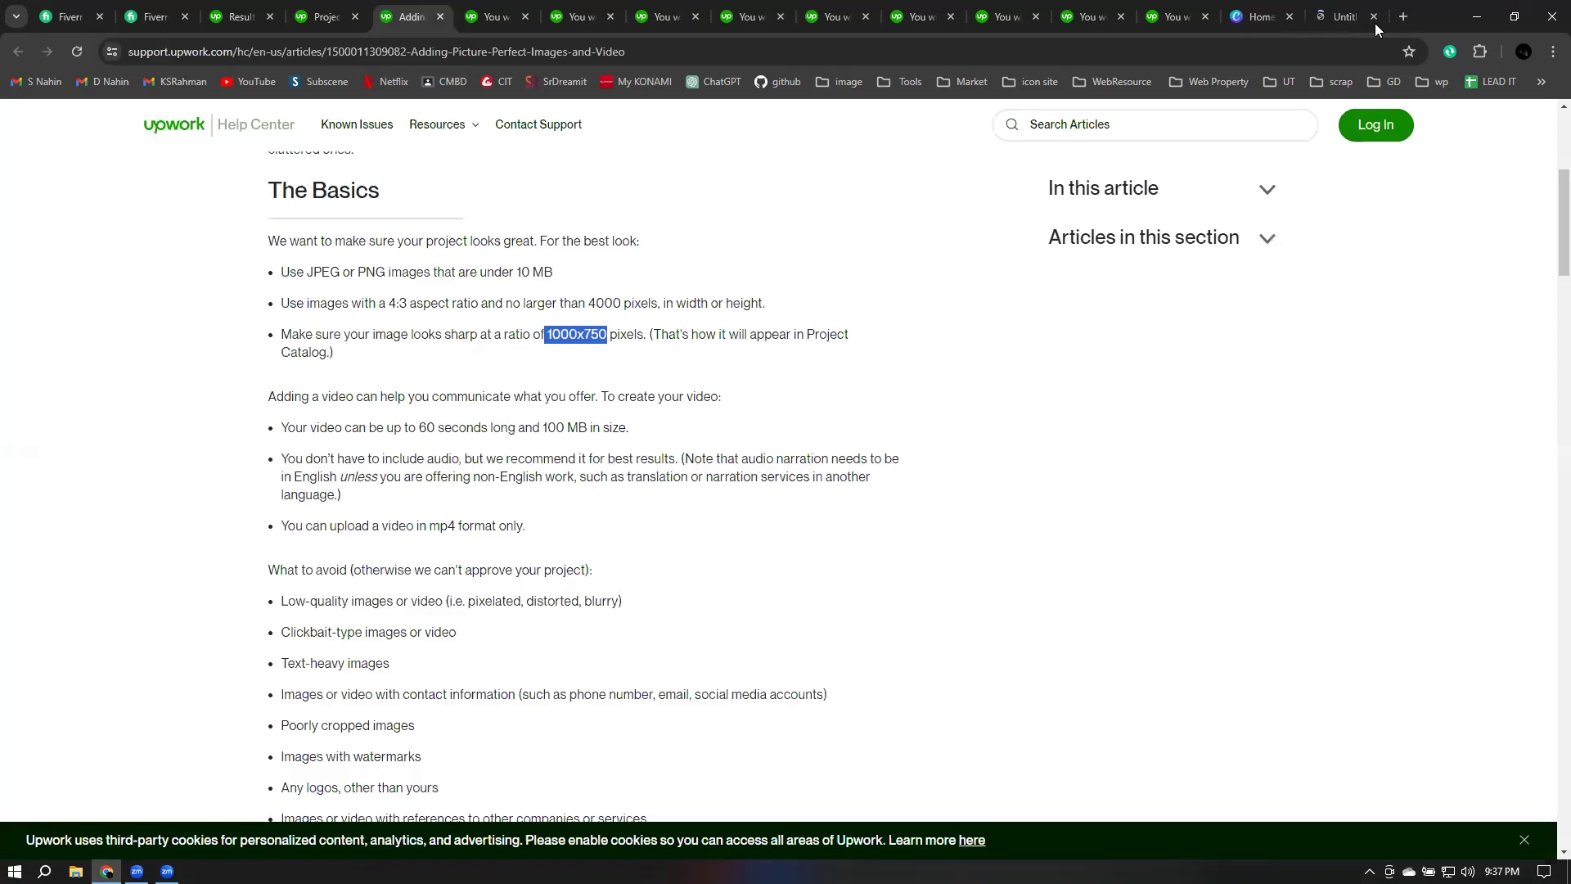
left_click(1375, 23)
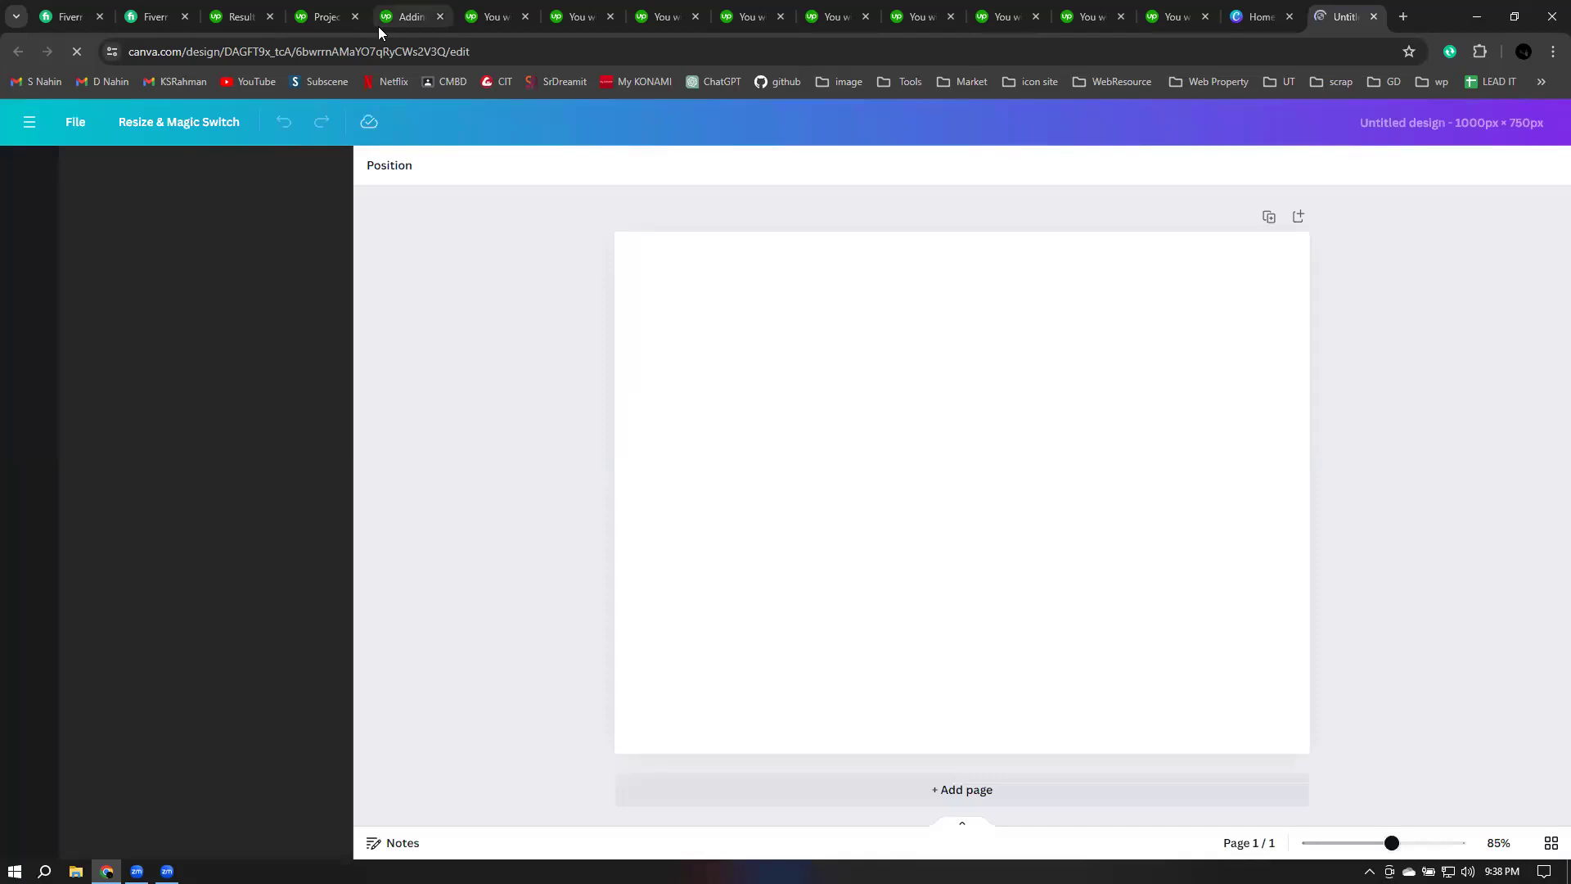
left_click(321, 18)
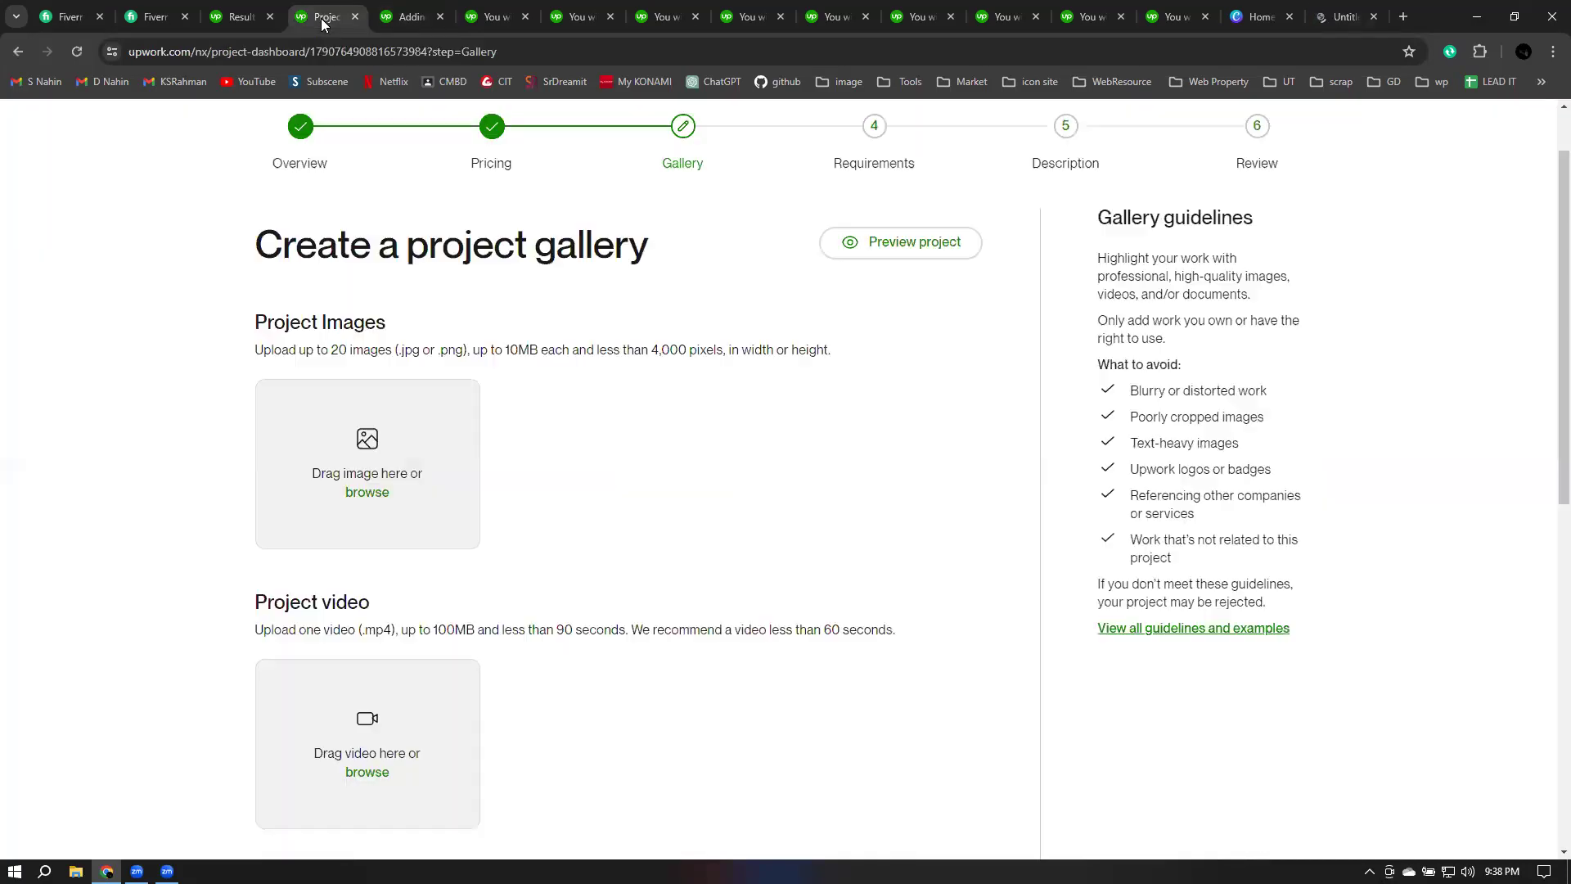
Step: Examine the cover images of competing projects in the "lead generation" search results for design ideas
left_click(239, 16)
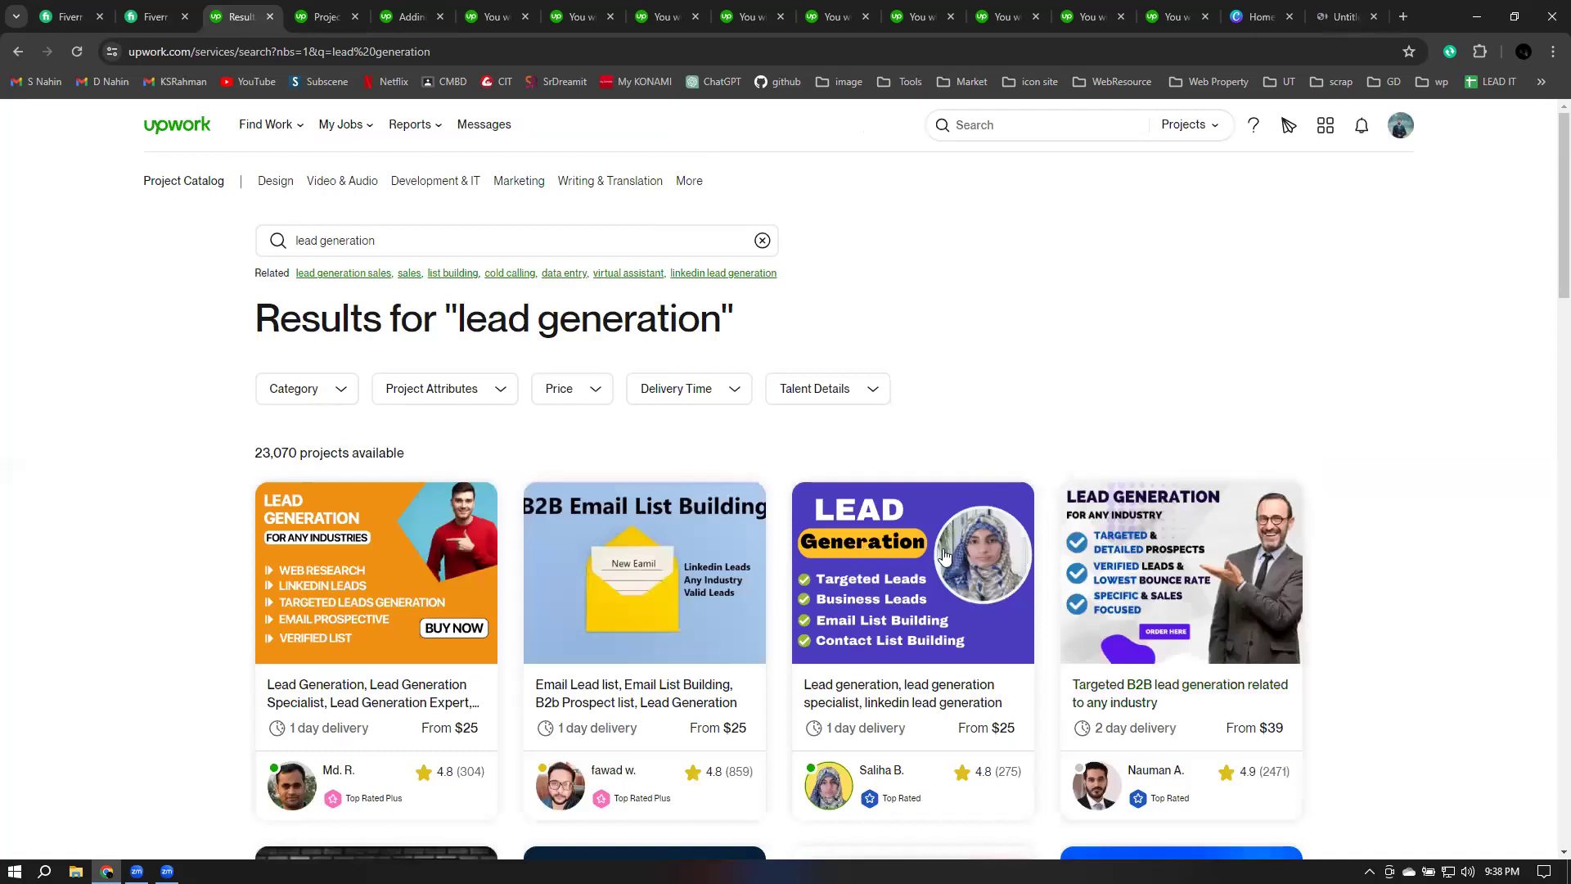
scroll(1062, 568, "down", 3)
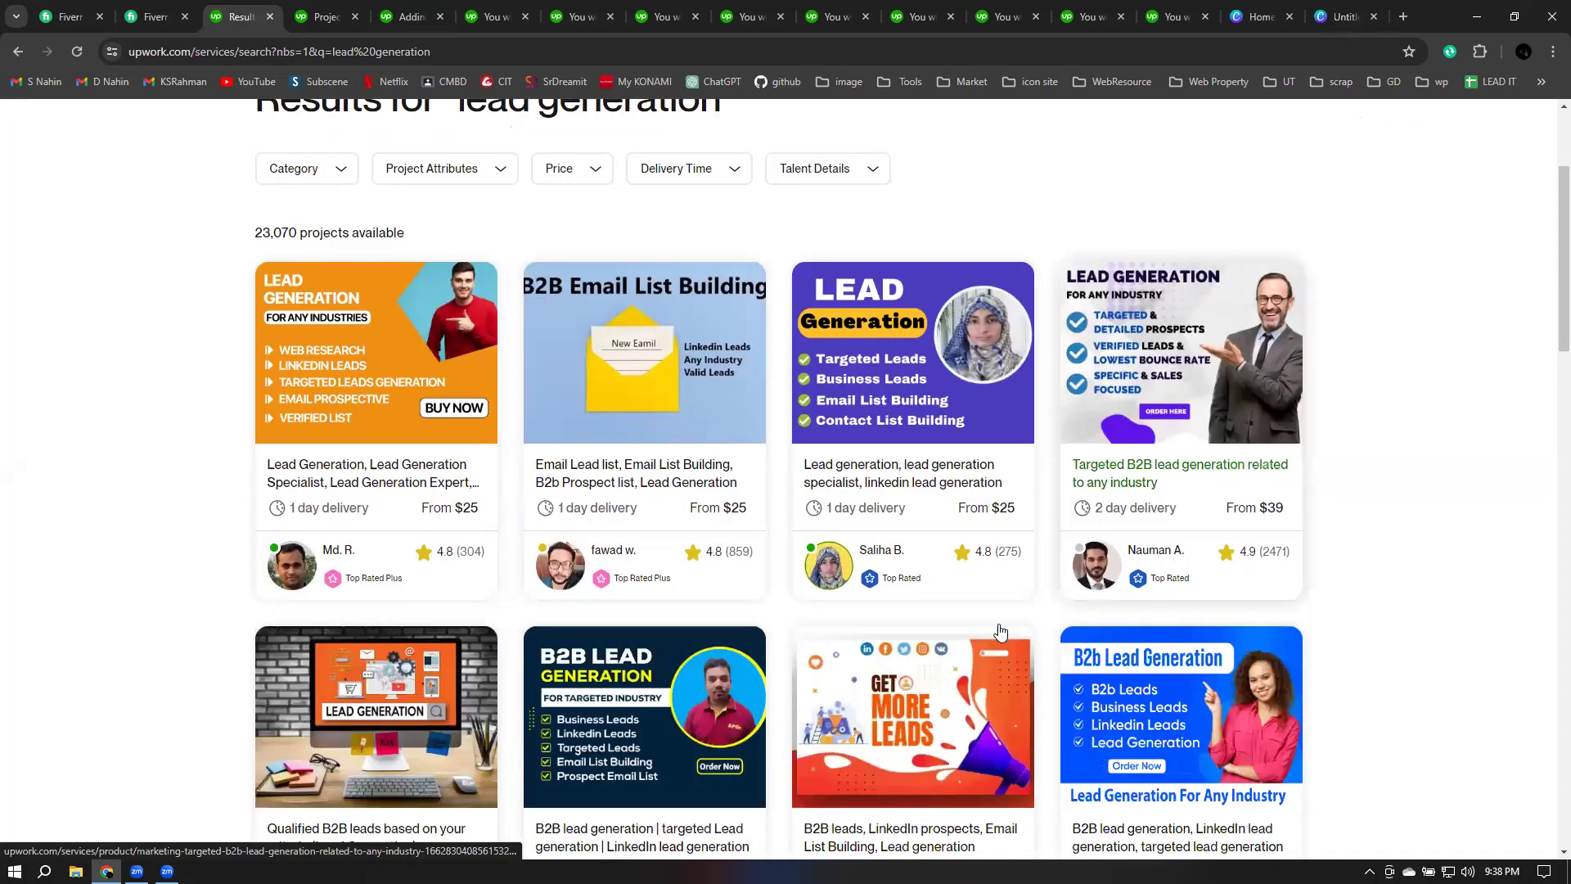
scroll(1000, 633, "down", 1)
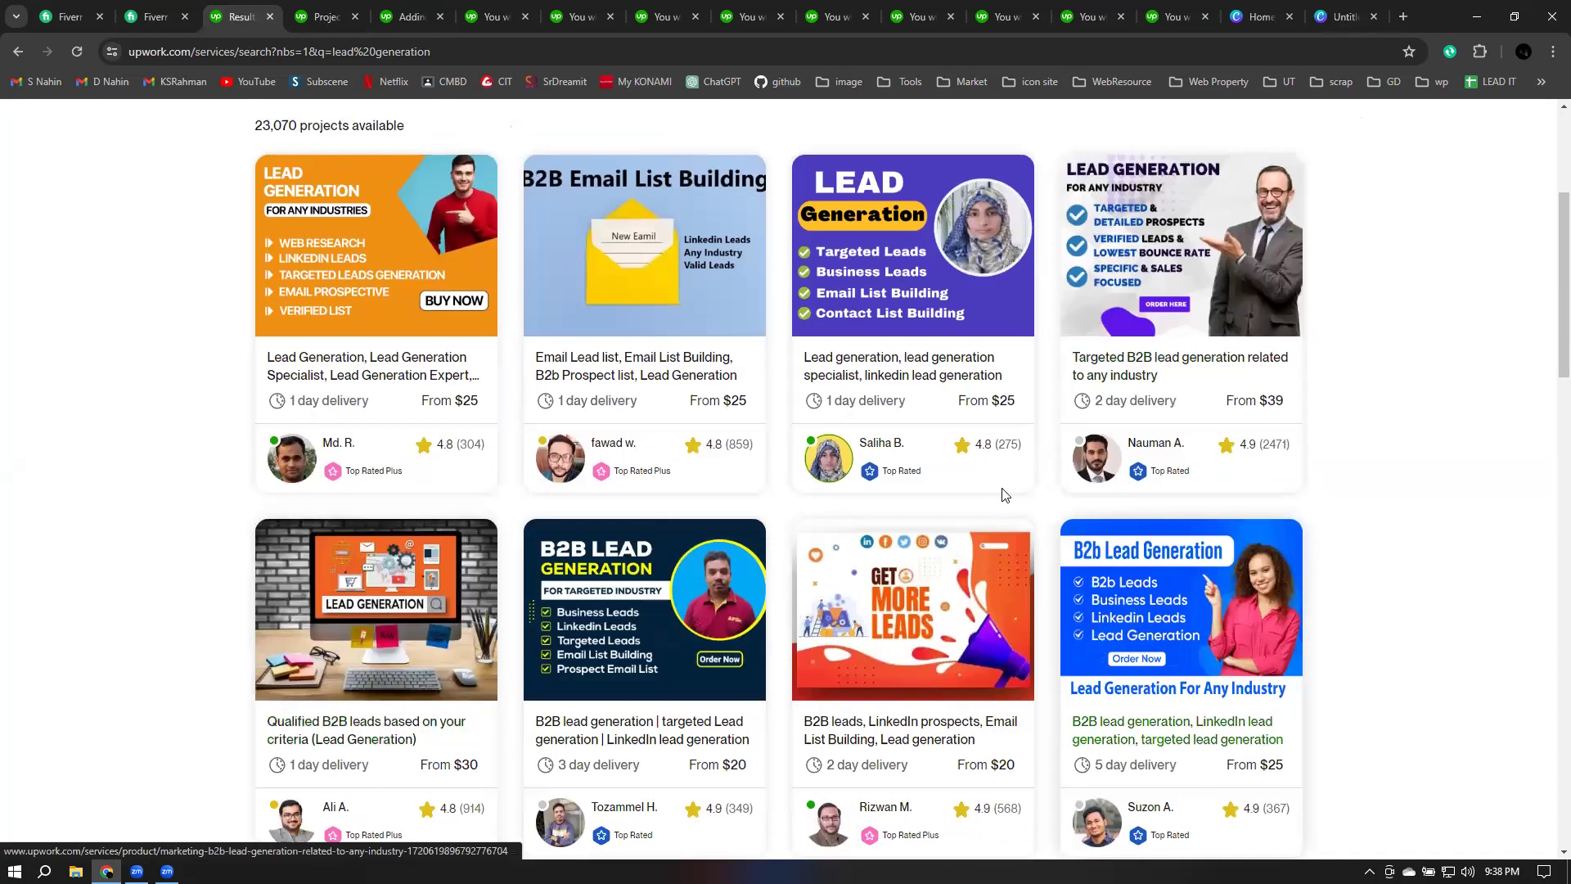
scroll(1007, 495, "down", 2)
scroll(1088, 588, "down", 3)
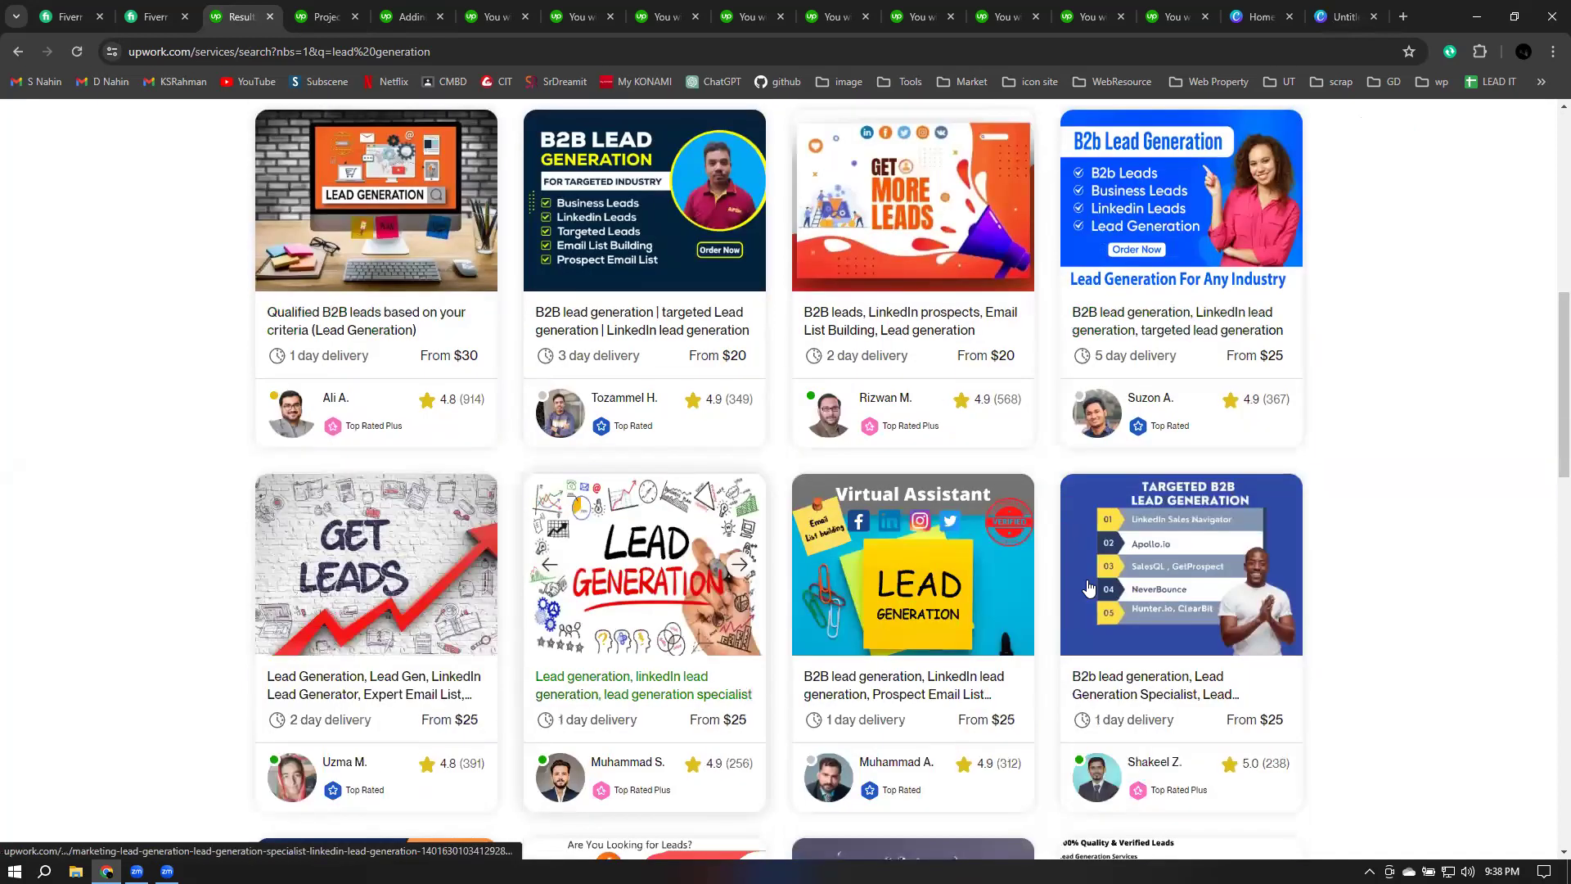
scroll(1088, 588, "down", 3)
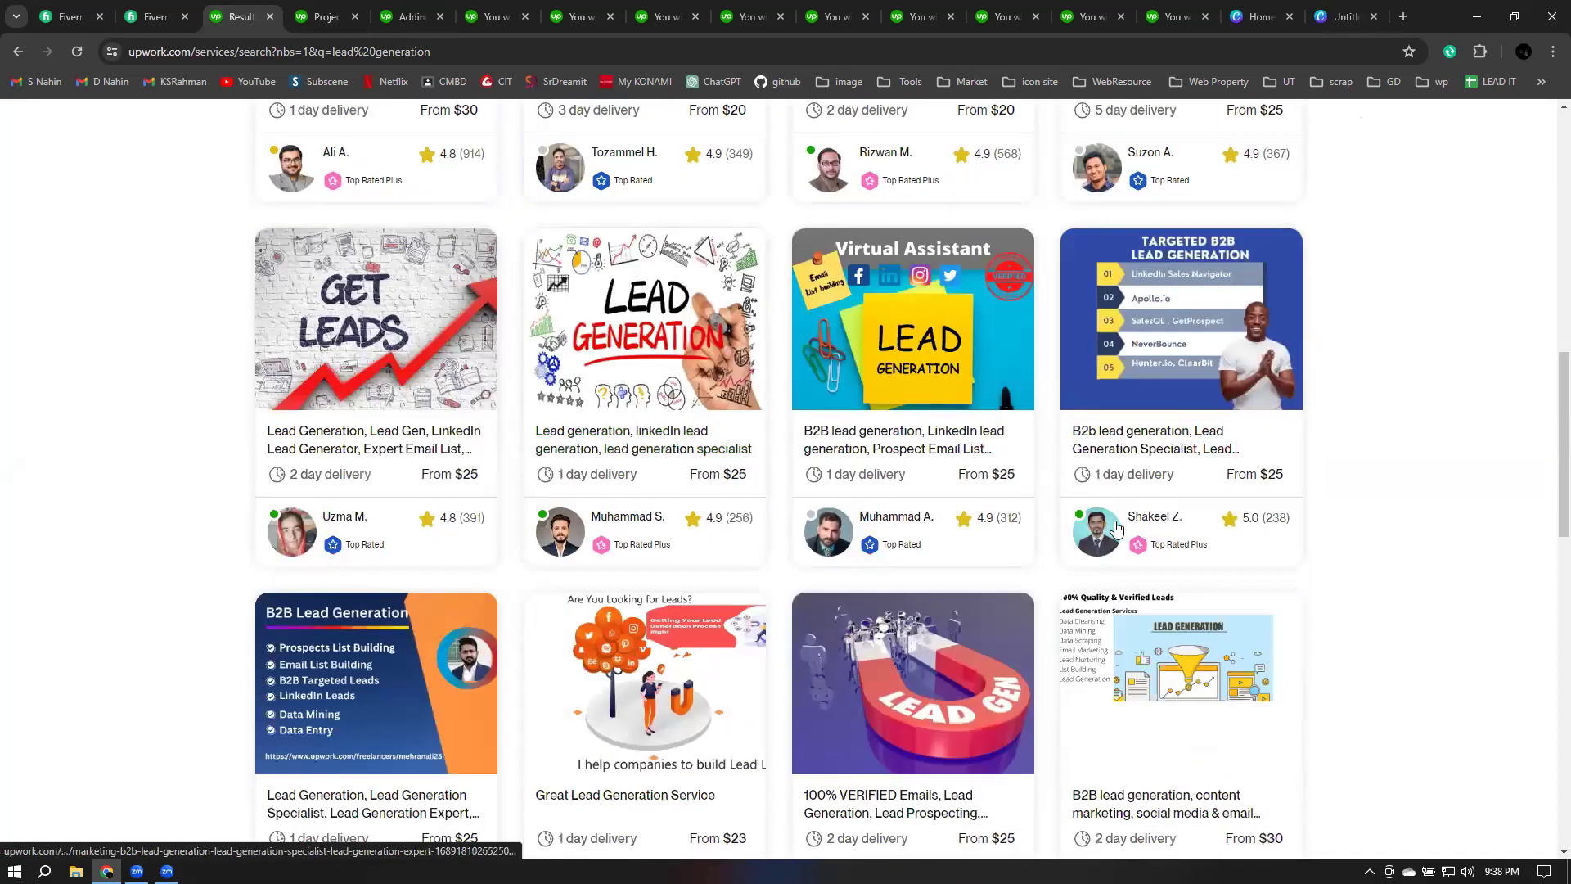
scroll(445, 484, "down", 6)
scroll(1174, 488, "down", 1)
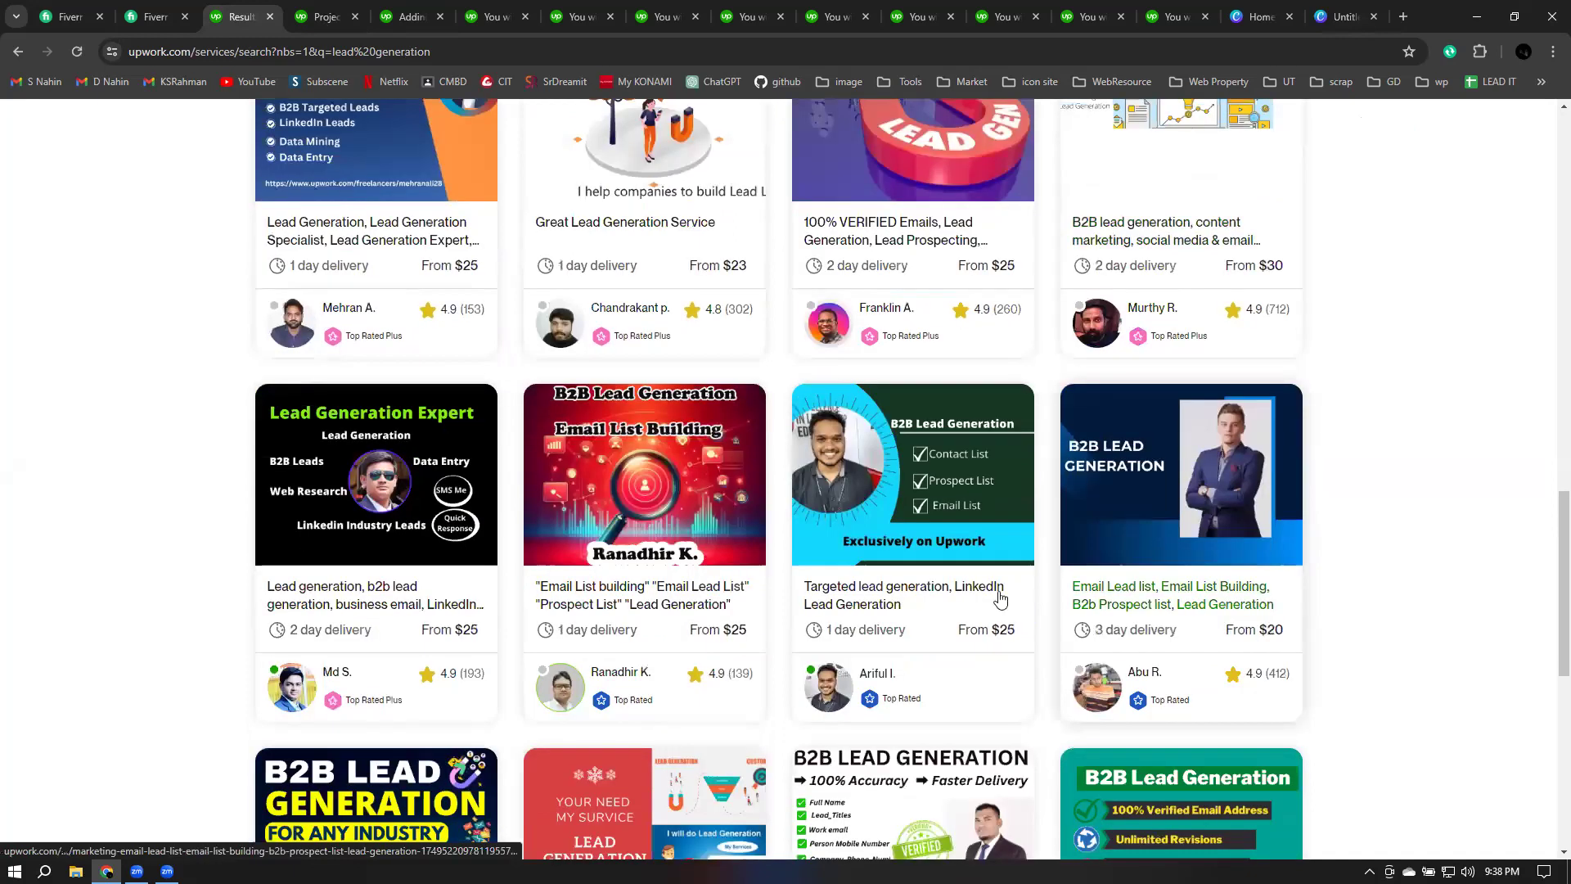
scroll(1033, 600, "down", 3)
scroll(1034, 599, "down", 2)
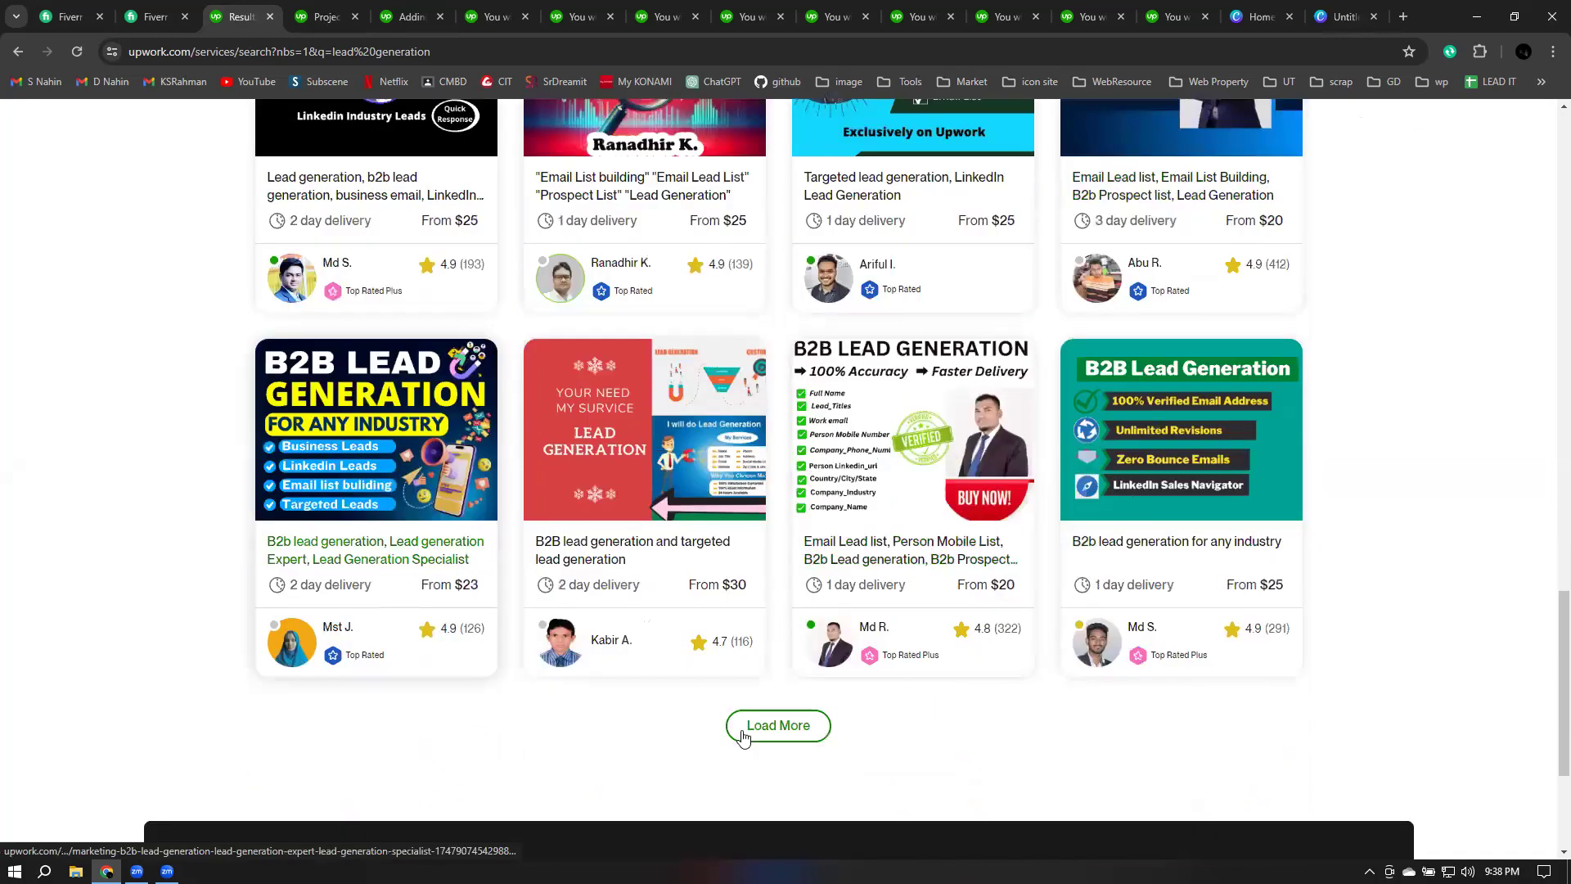
Step: Load more "lead generation" projects and compare their cover image styles
left_click(763, 733)
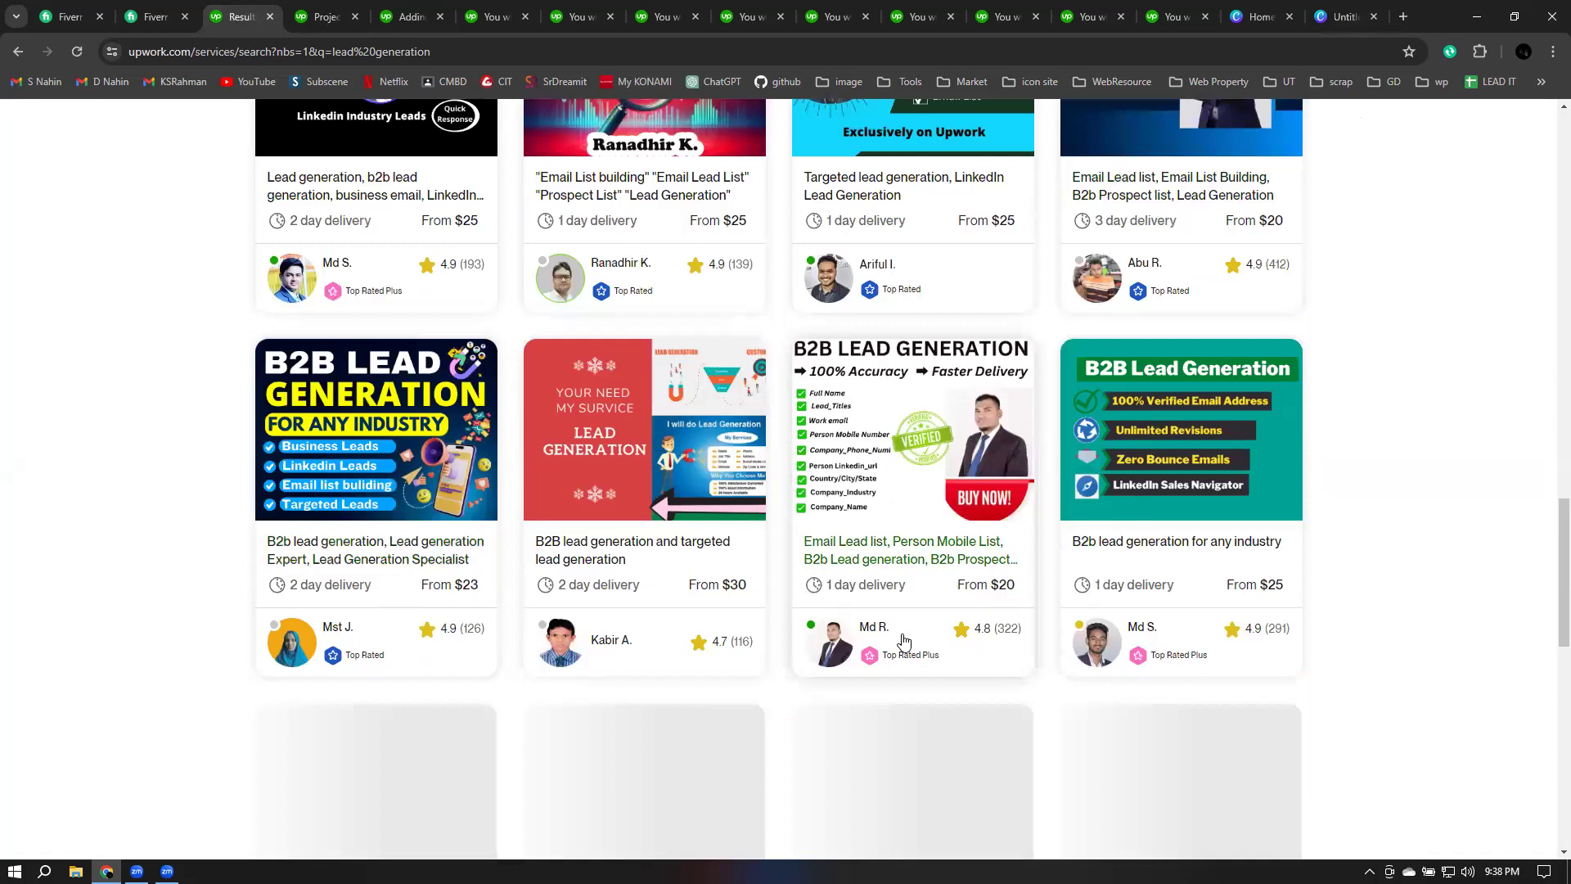
scroll(525, 554, "down", 4)
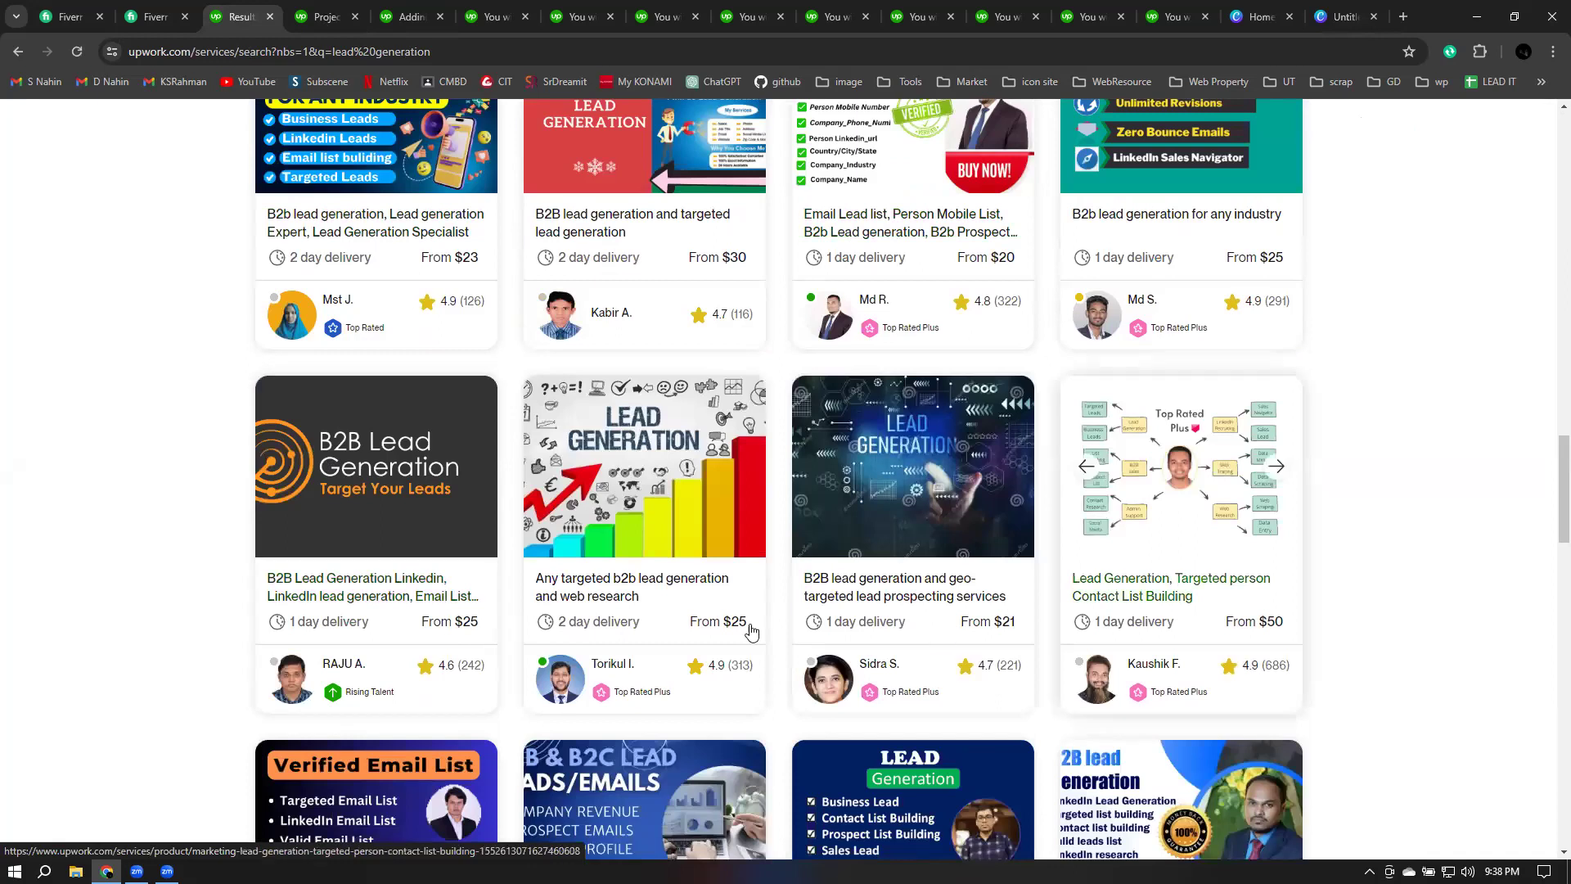
scroll(855, 638, "down", 9)
scroll(855, 639, "down", 3)
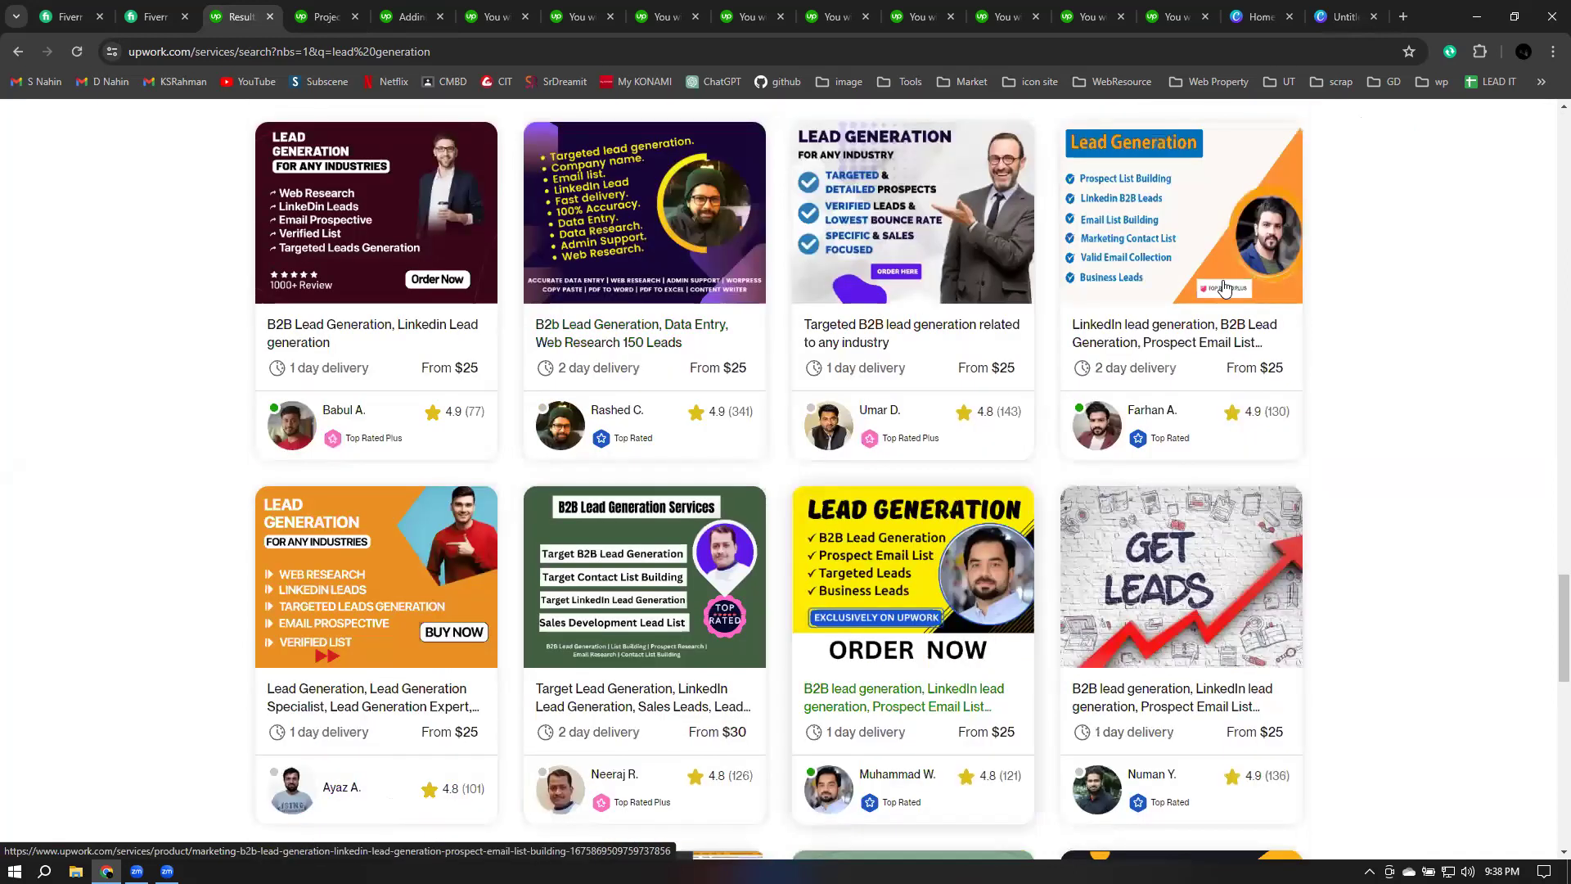
Step: Switch to the blank Canva design and look through the suggested templates for a suitable project cover layout
left_click(1342, 13)
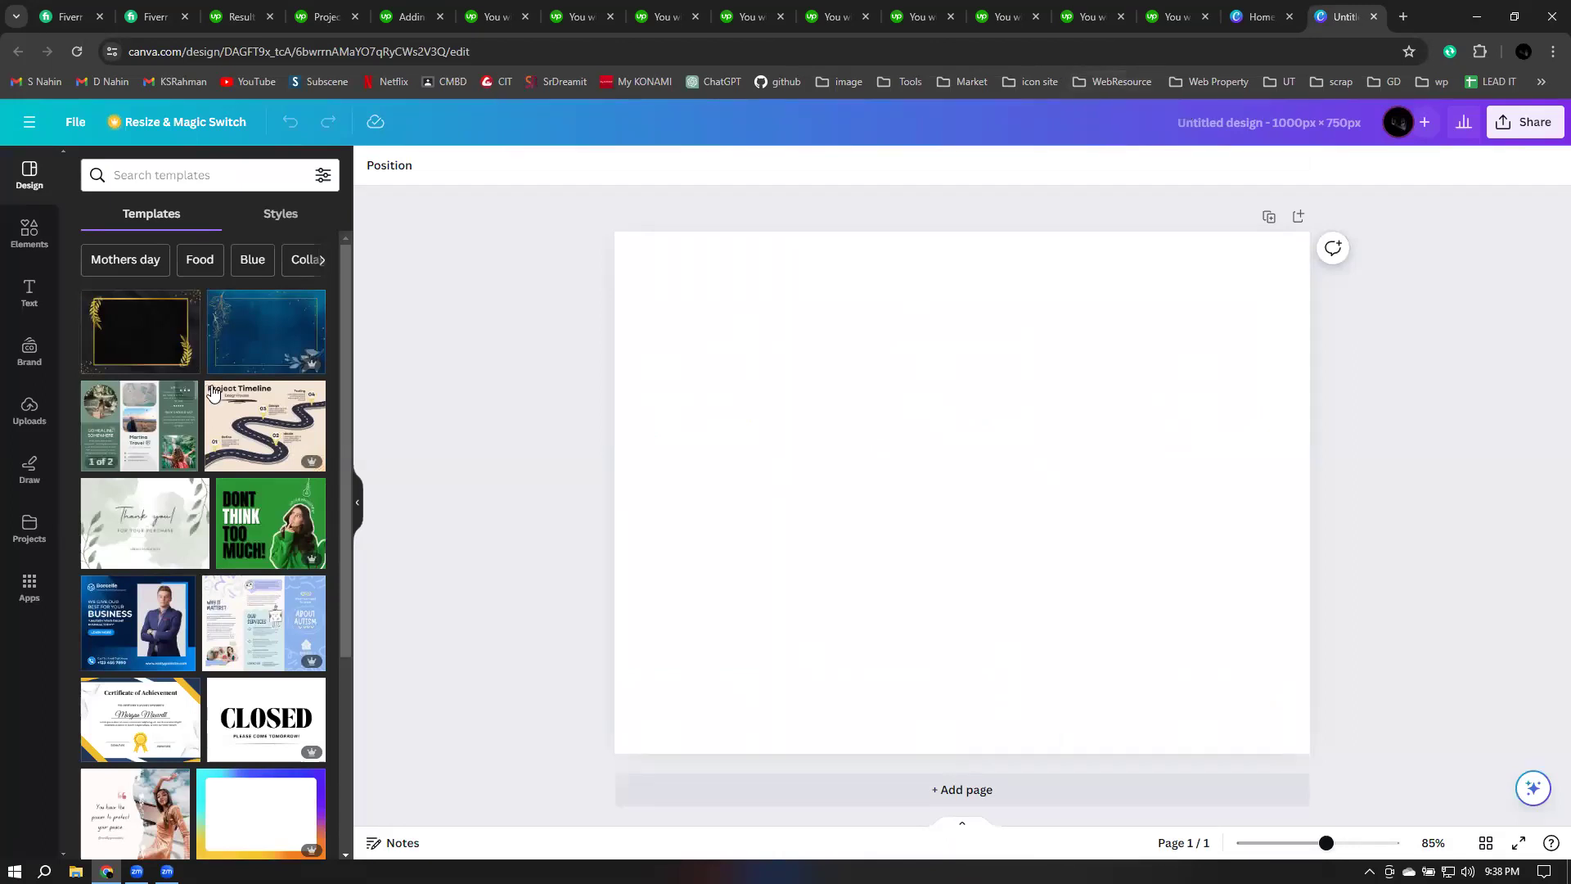
scroll(220, 394, "down", 3)
scroll(278, 491, "down", 3)
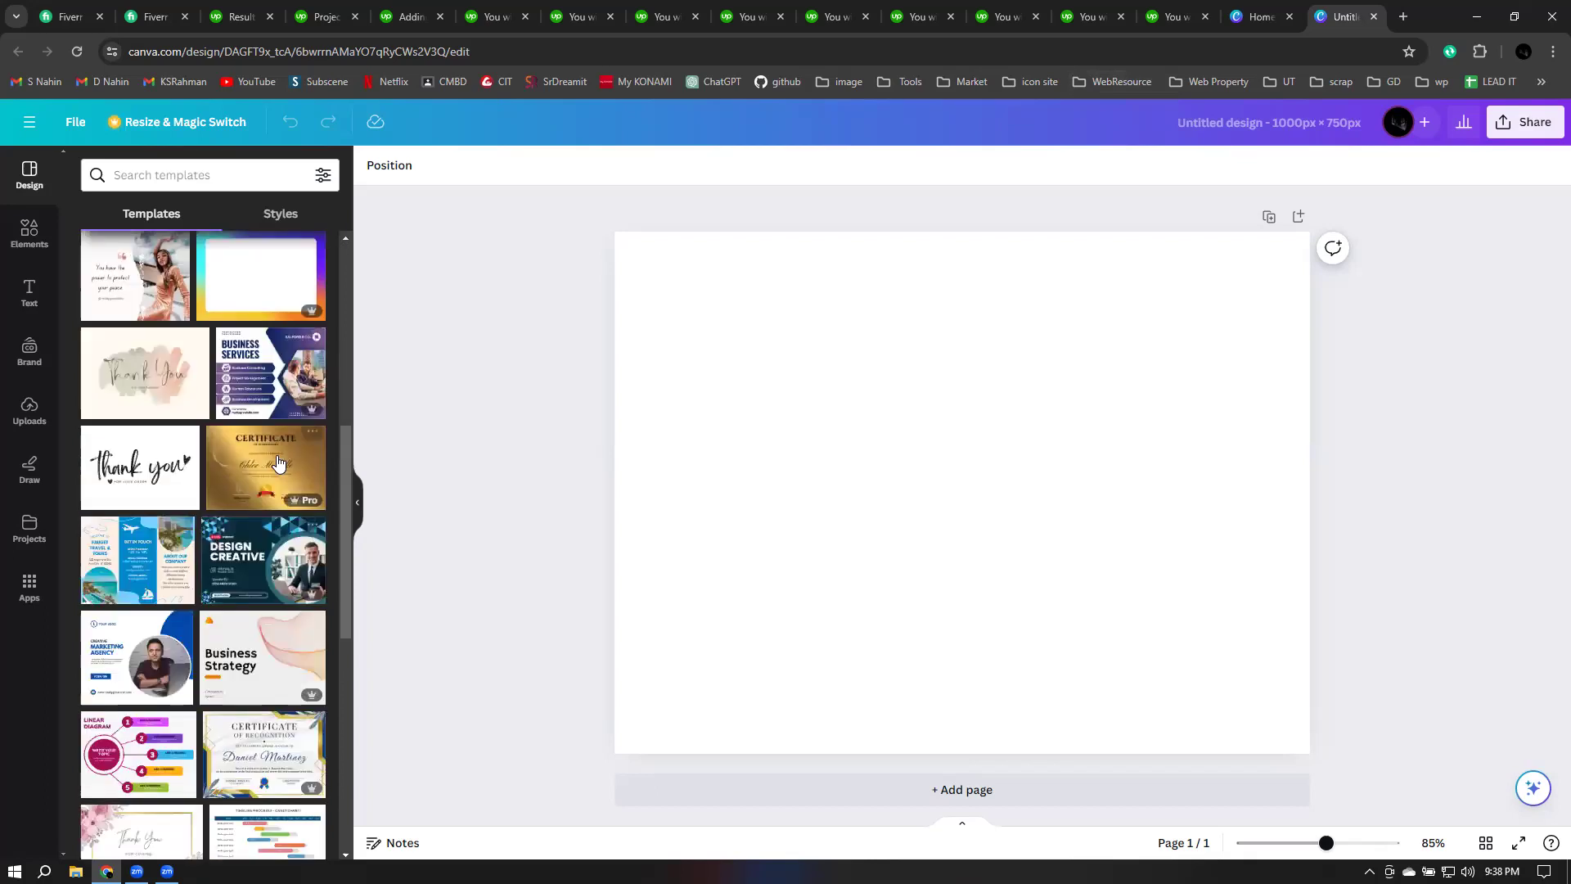
scroll(278, 463, "down", 2)
mouse_move(278, 463)
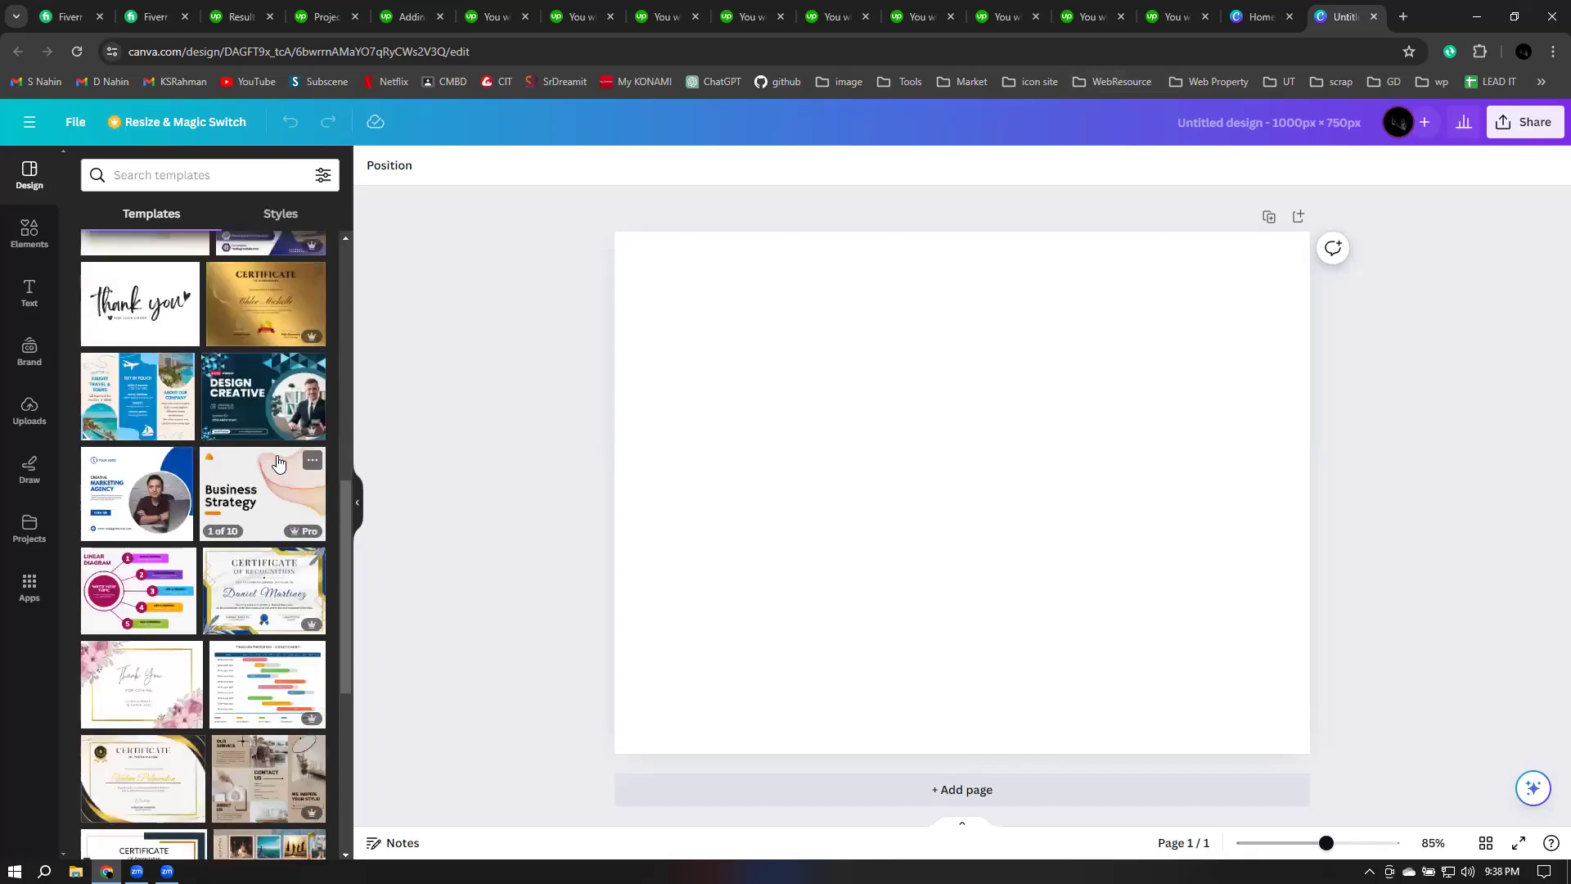
scroll(278, 463, "down", 1)
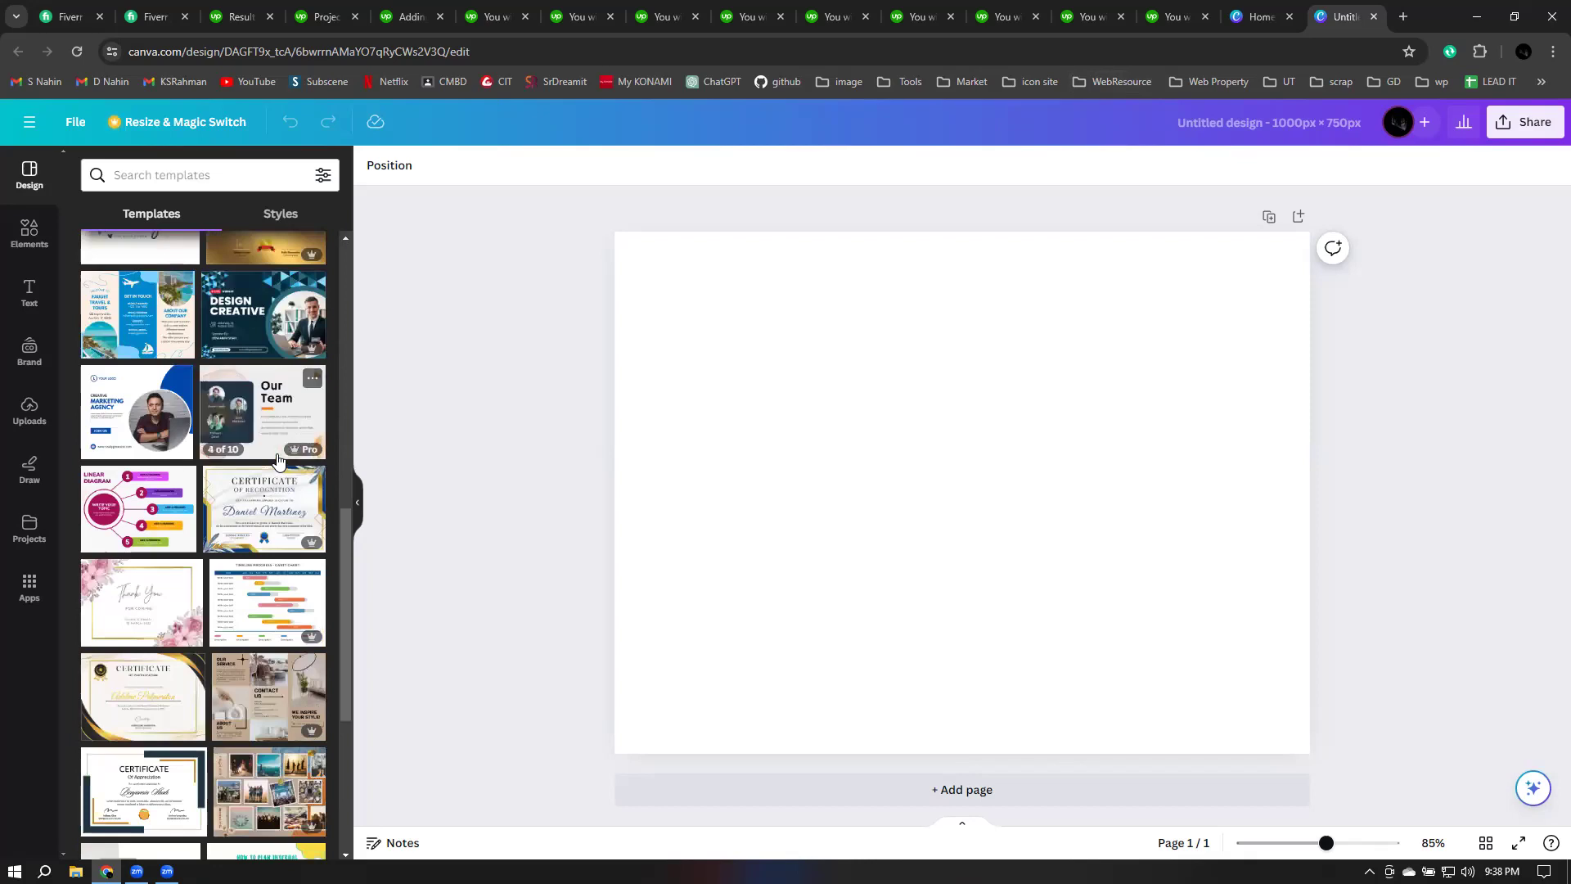
scroll(278, 460, "down", 4)
scroll(278, 460, "down", 3)
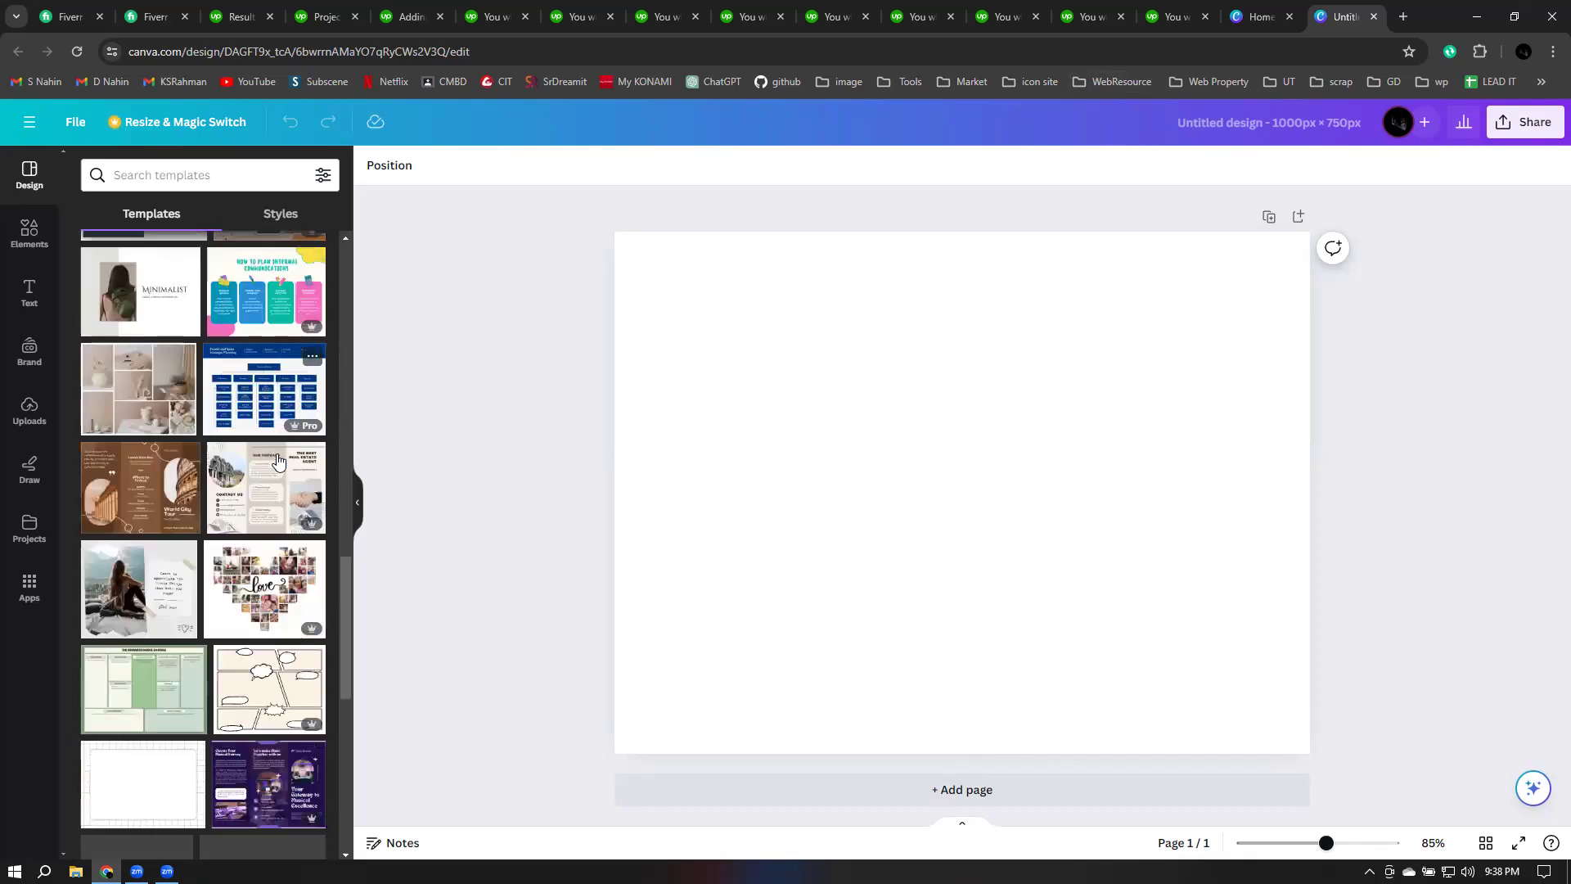
scroll(279, 461, "down", 4)
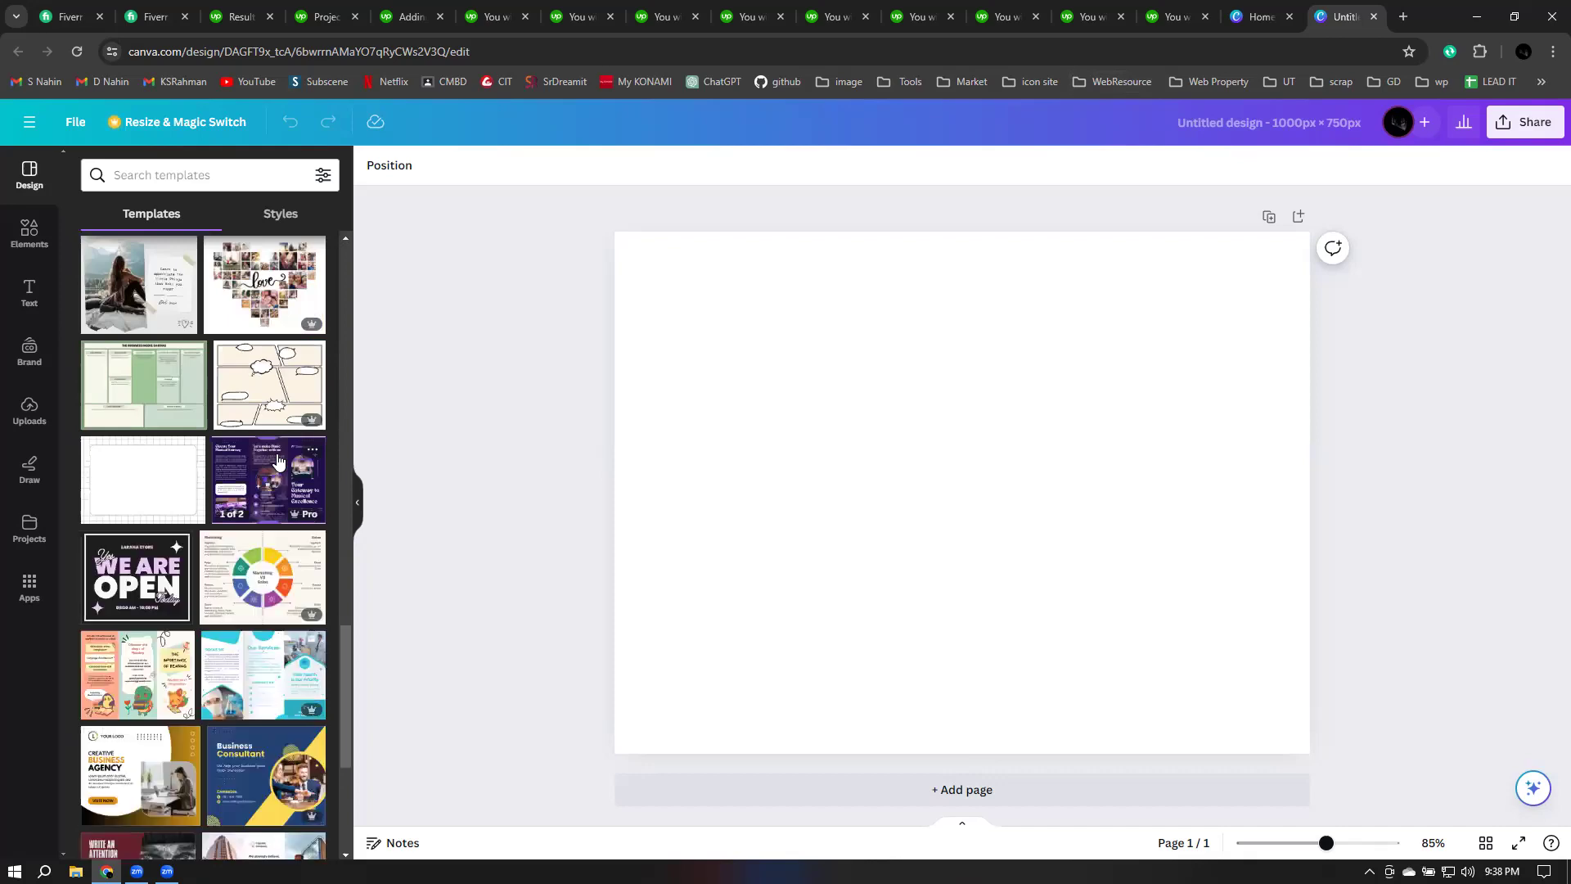
scroll(278, 460, "down", 3)
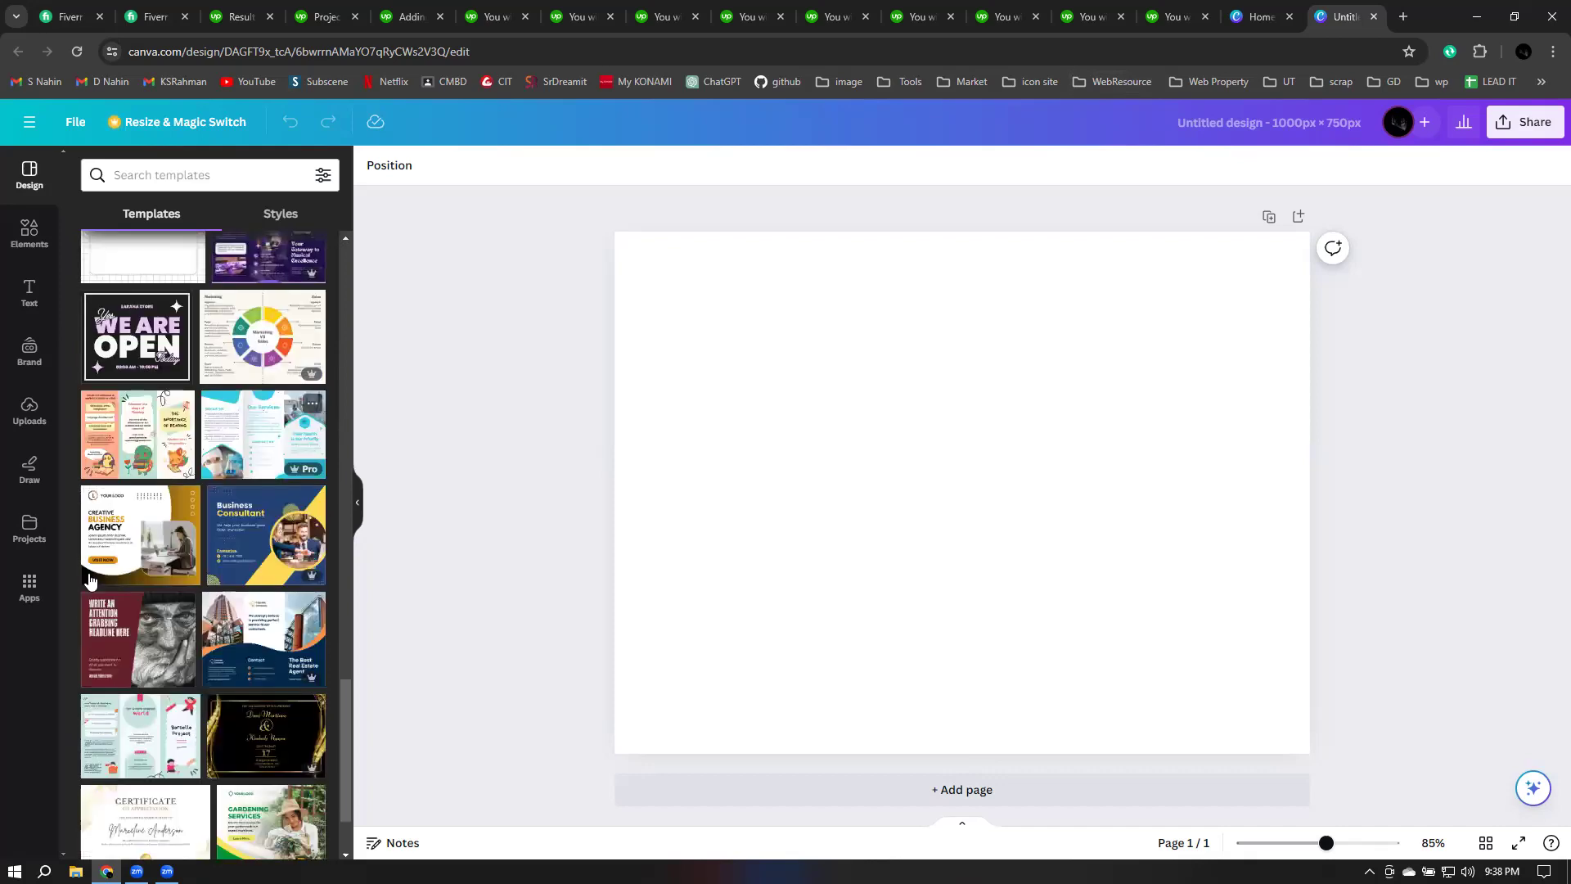
scroll(148, 544, "up", 7)
scroll(148, 544, "up", 3)
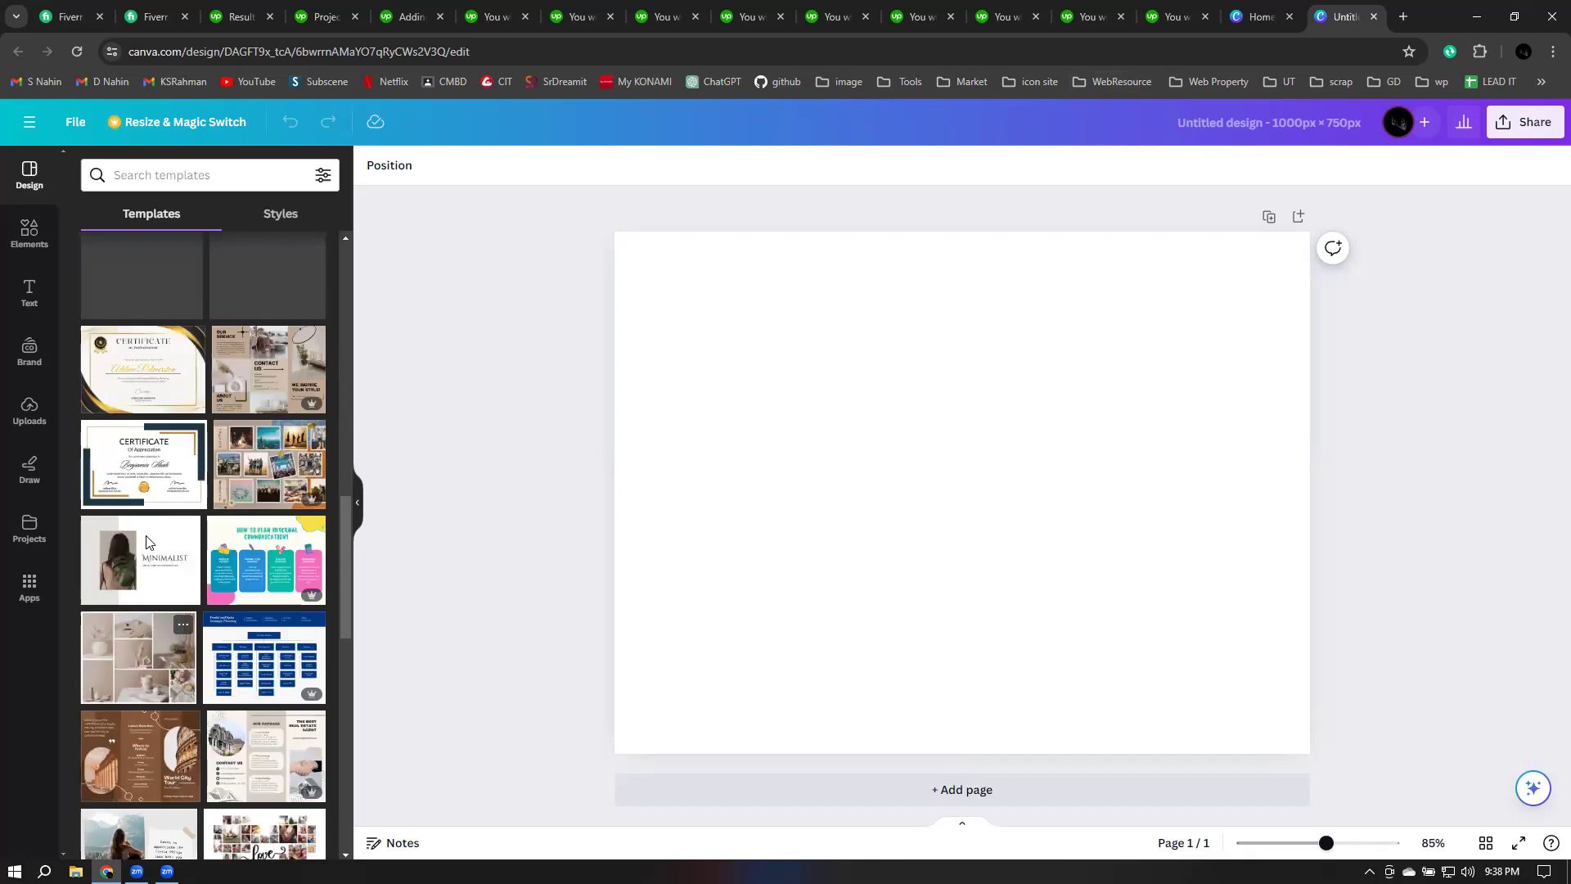
Step: Apply the "Colorful Minimalist Linear Steps Circular Diagram" template to the design and set its title's font size to 30
scroll(145, 544, "up", 3)
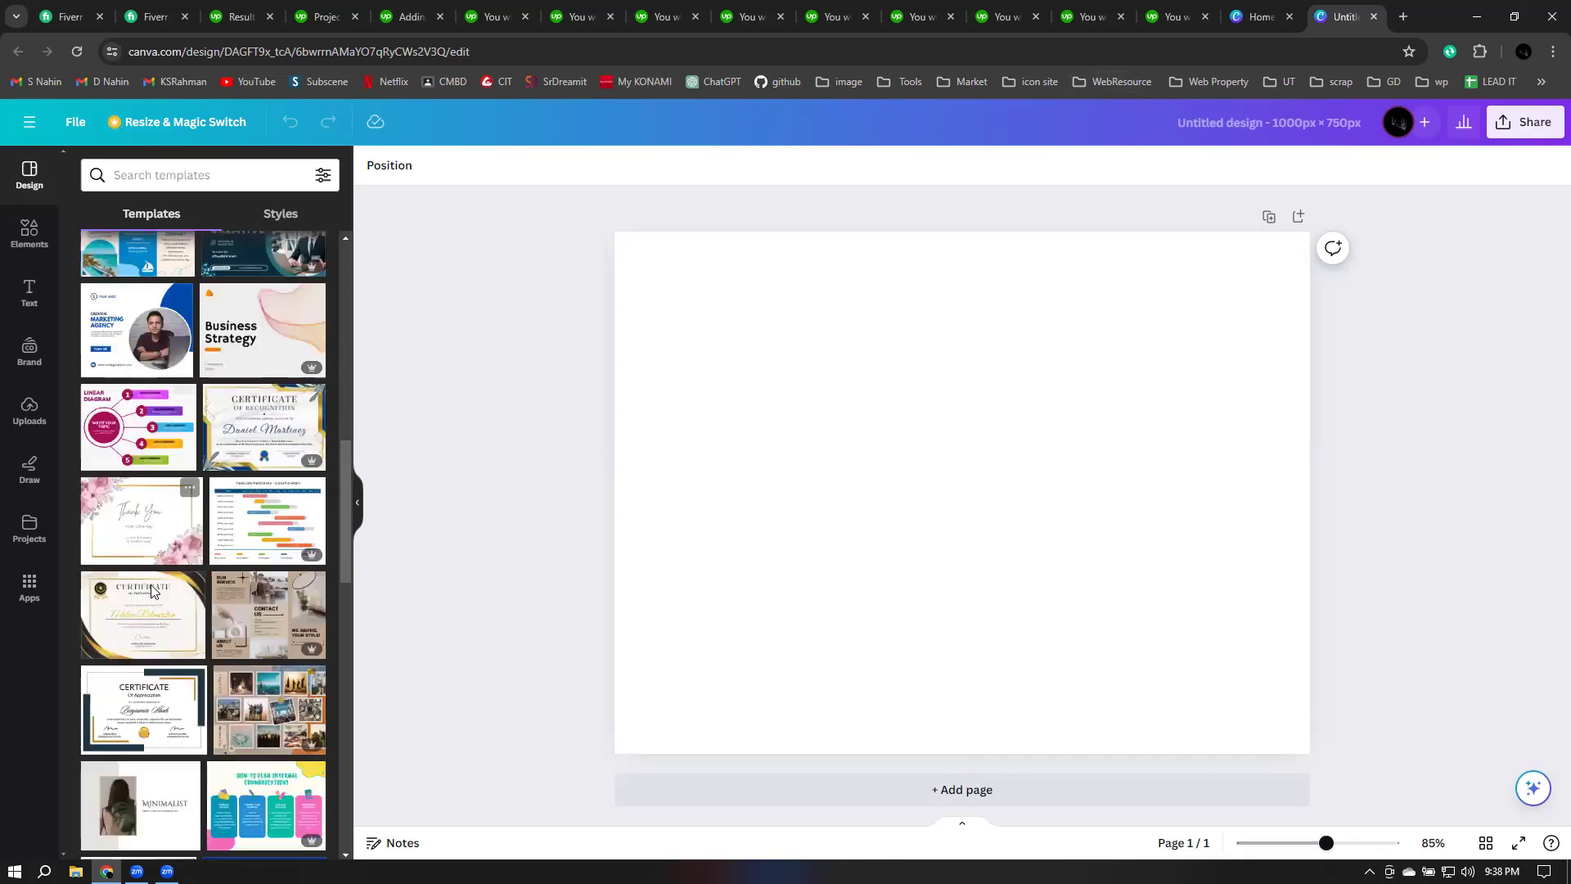
left_click(138, 441)
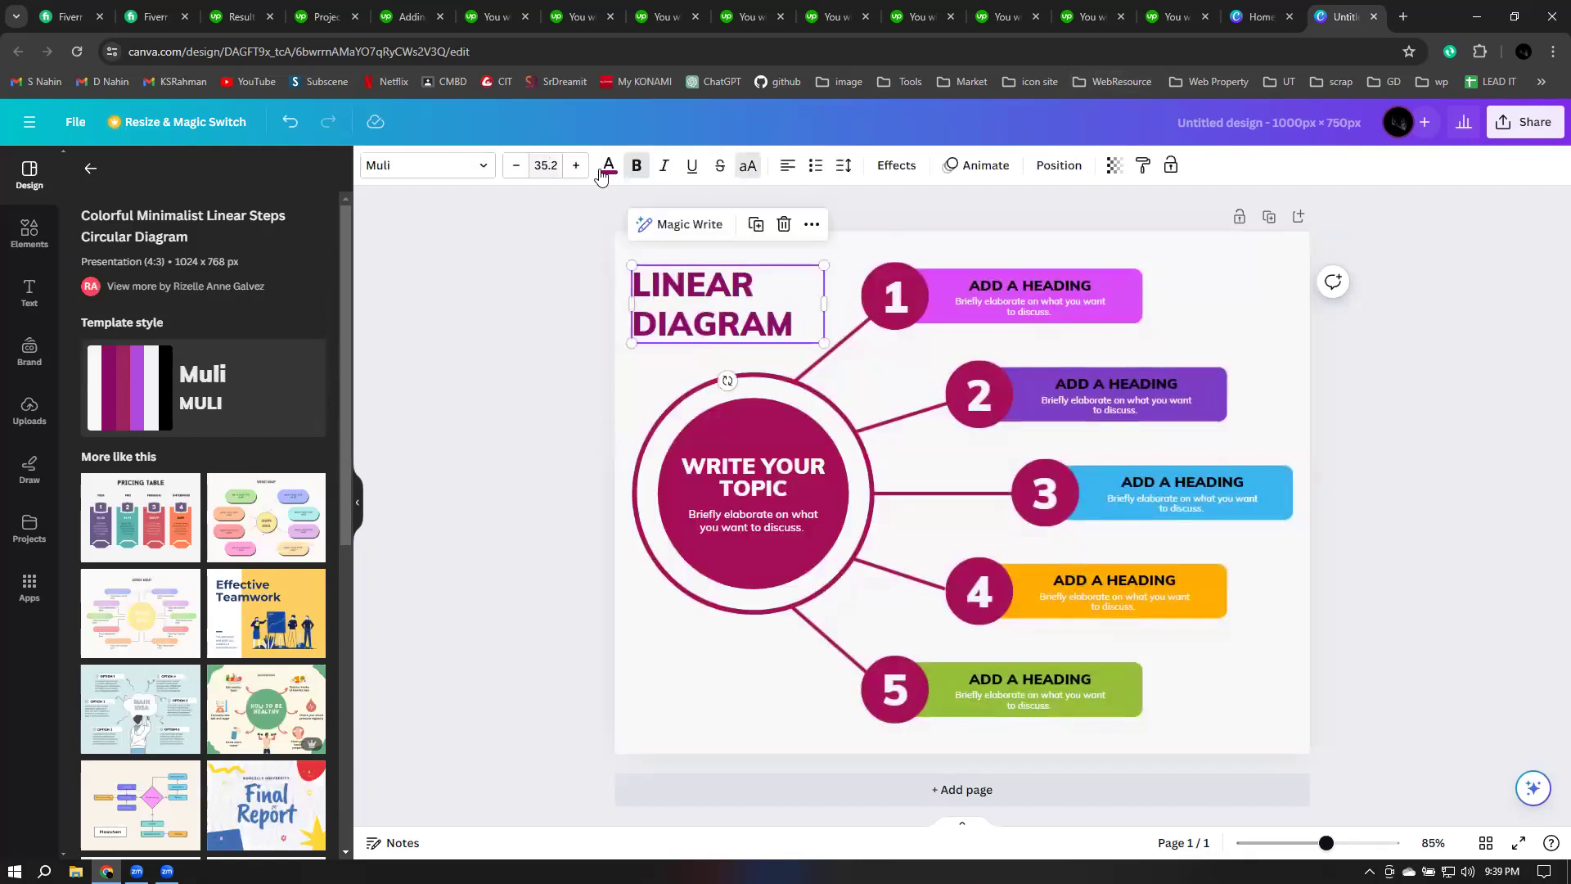
left_click(545, 165)
type("30")
key("Return")
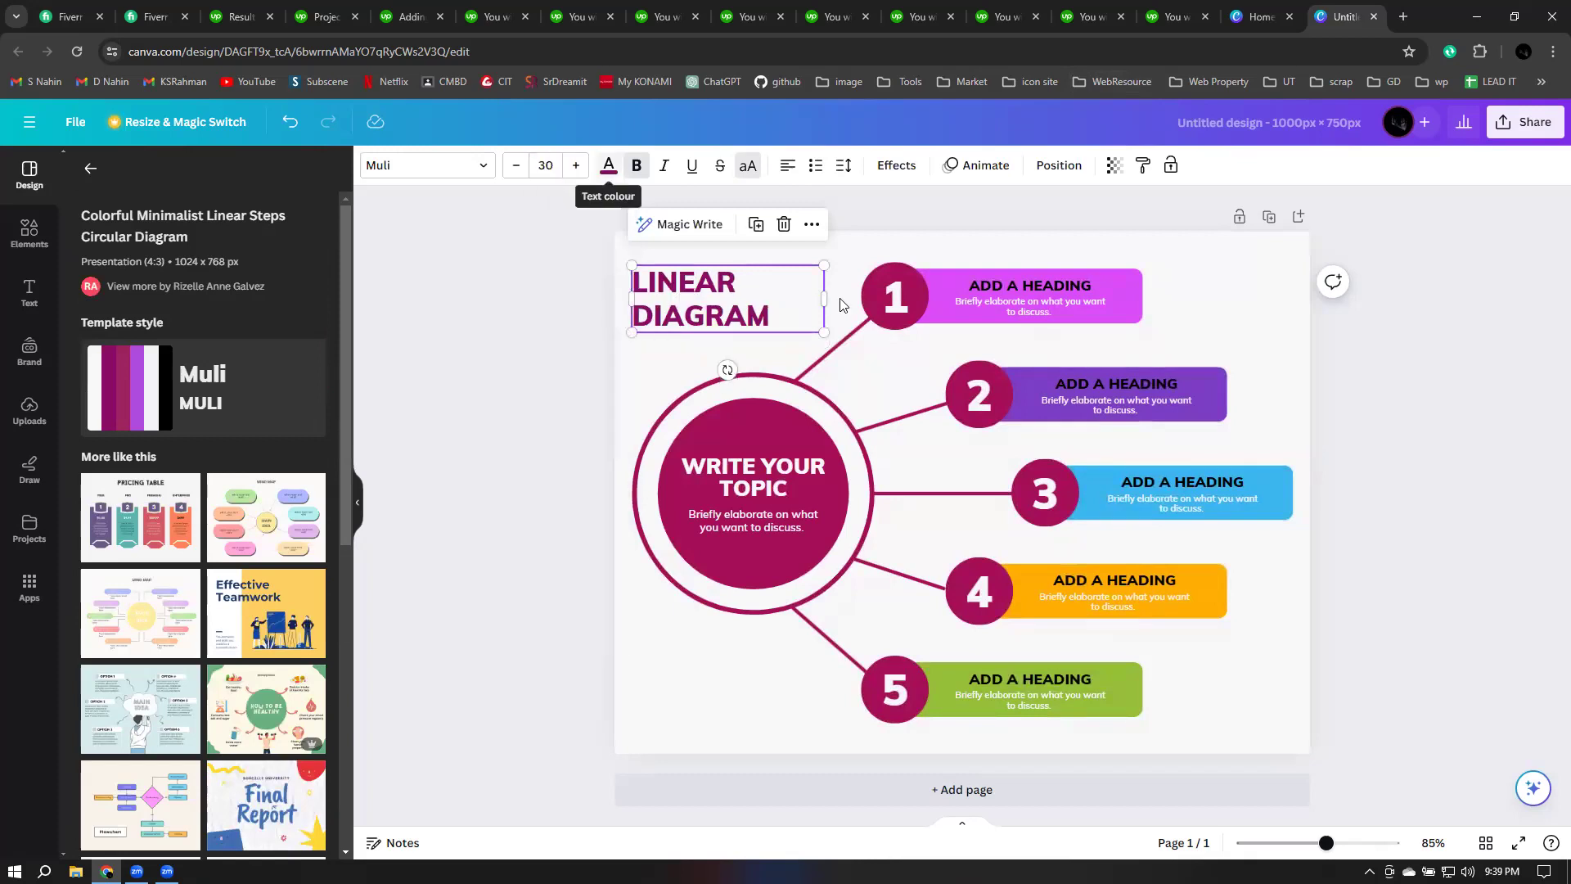
Step: Change the diagram title to "LEAD GENERATION" and select the heading of item 1
double_click(795, 300)
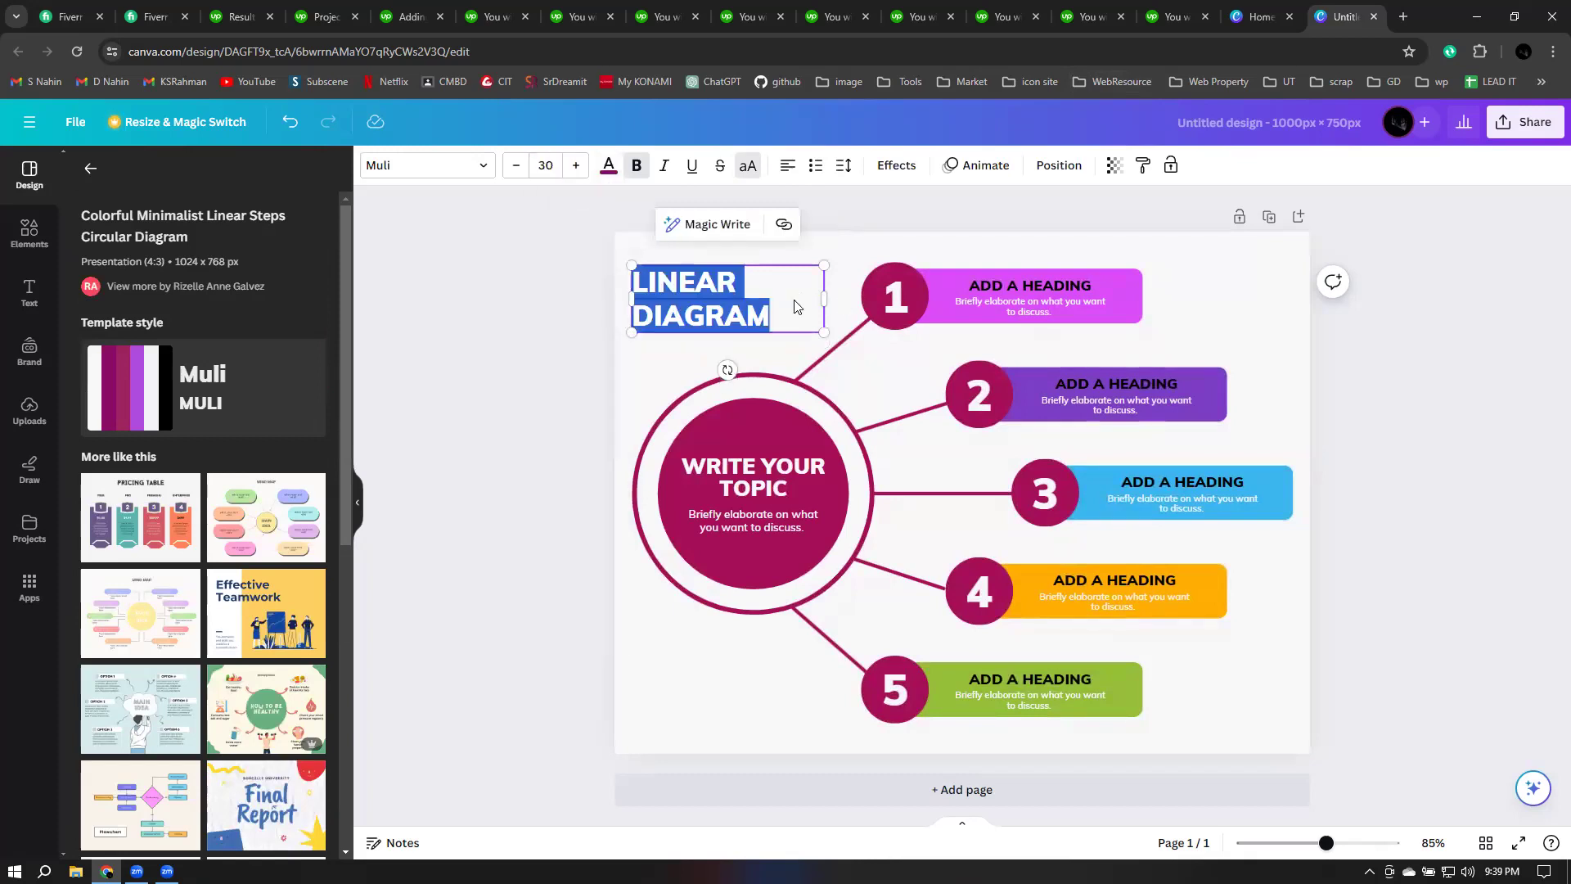
type("LEAD")
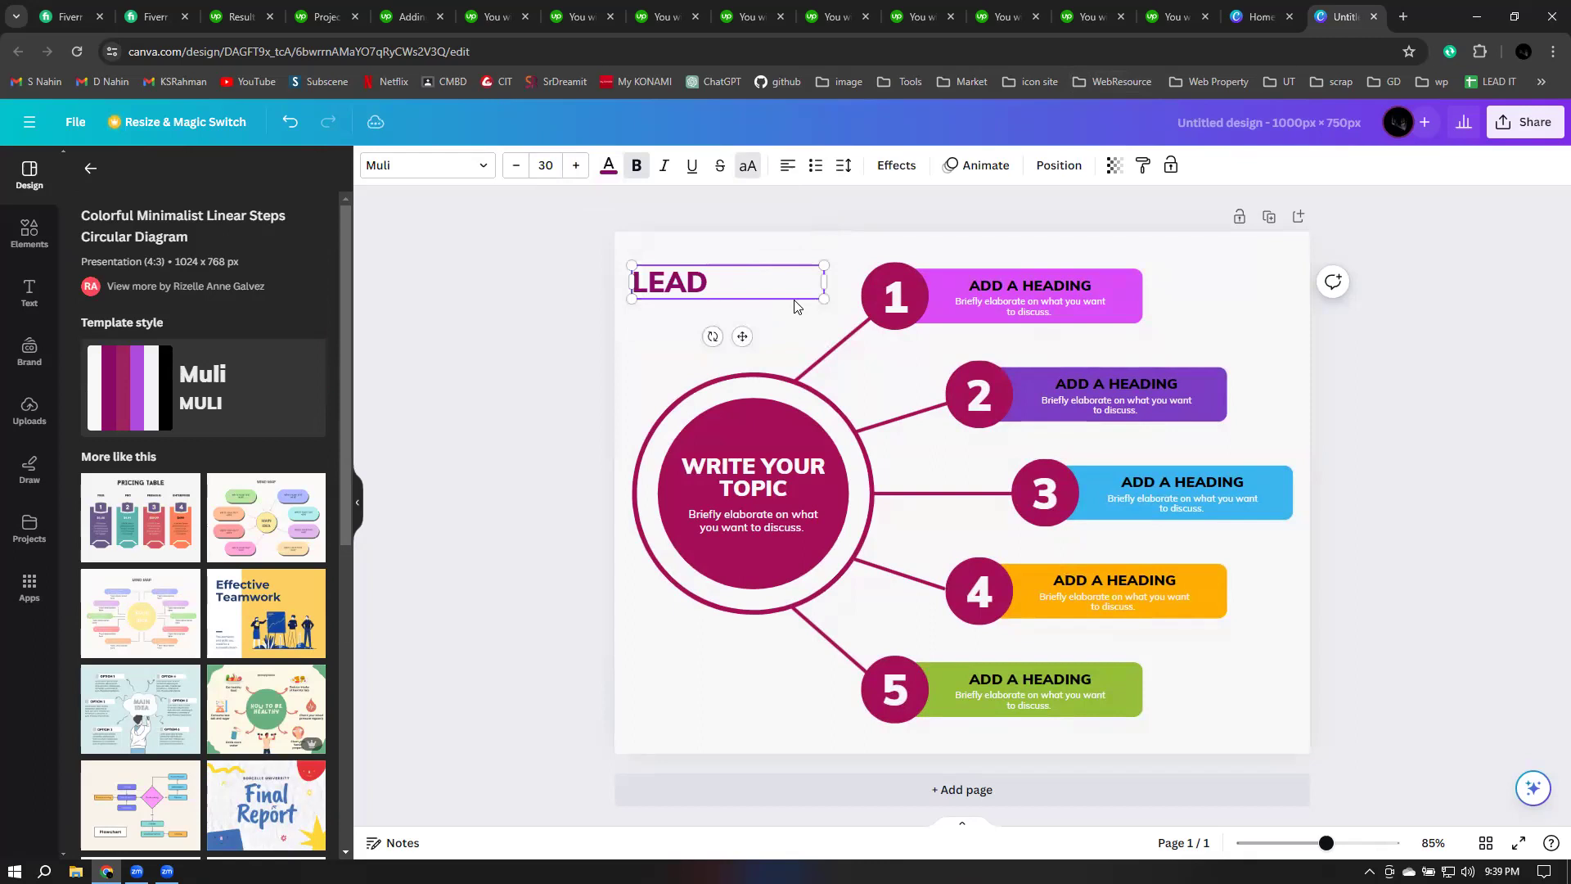
type(" GENERAT")
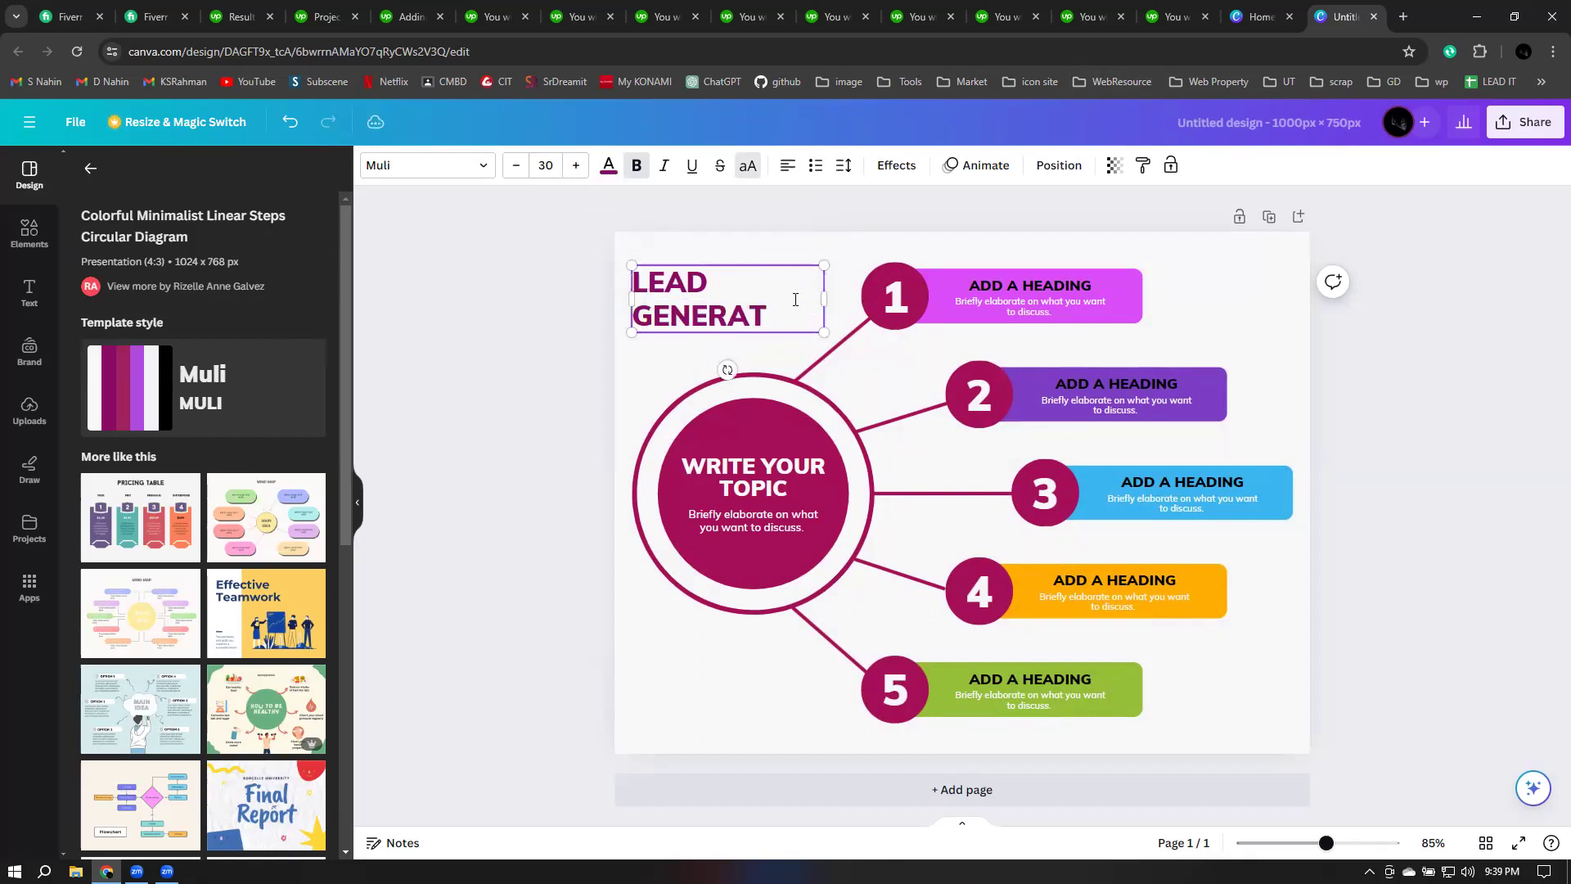
type("ION")
left_click(1140, 334)
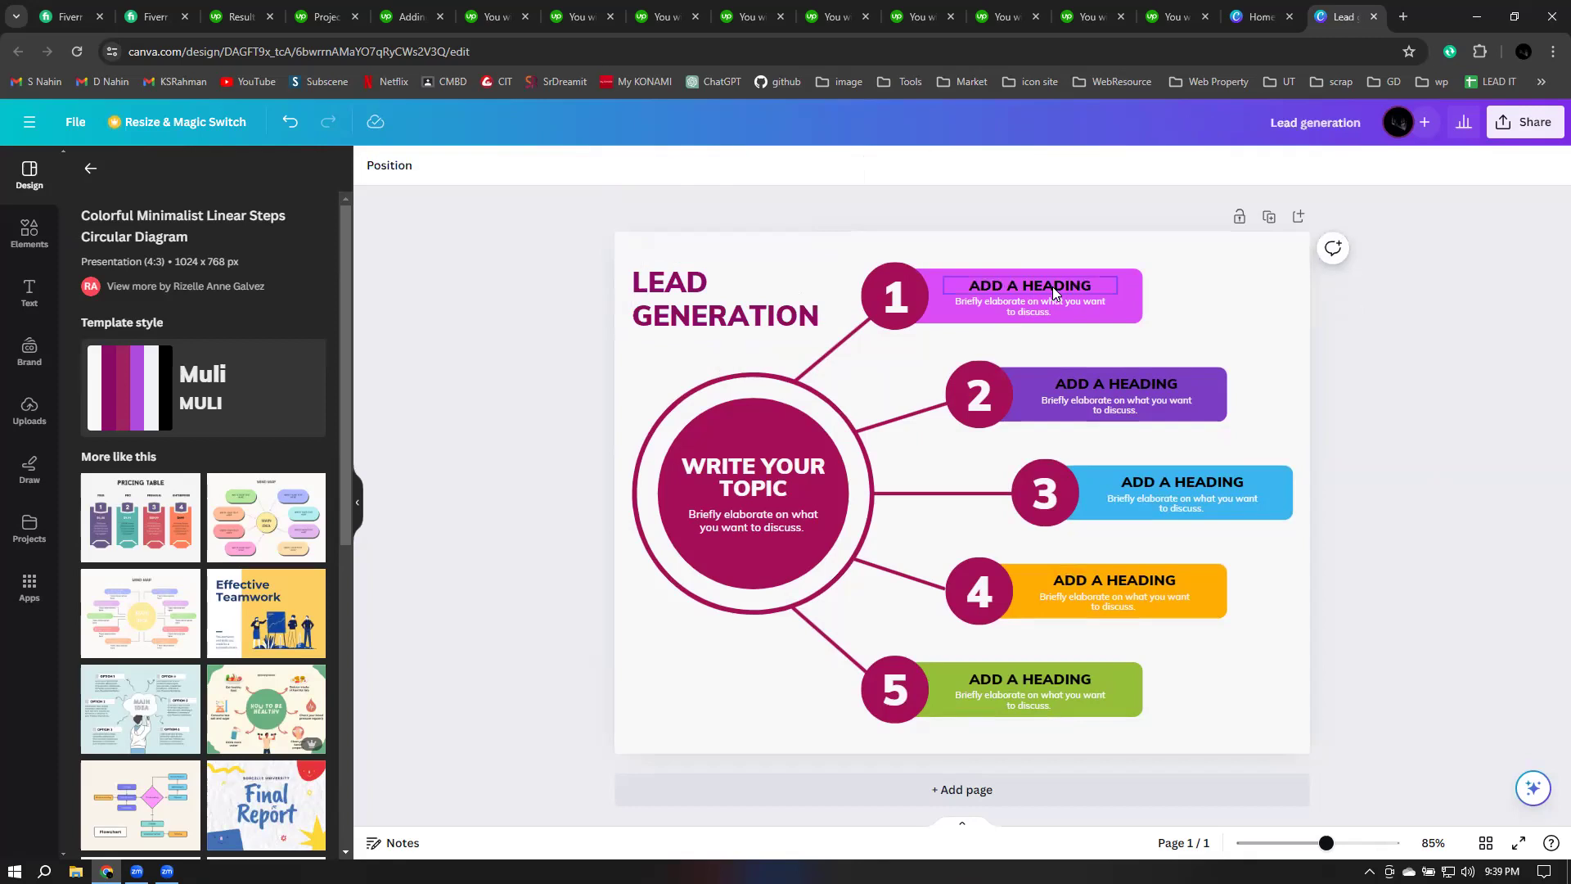
left_click(1104, 300)
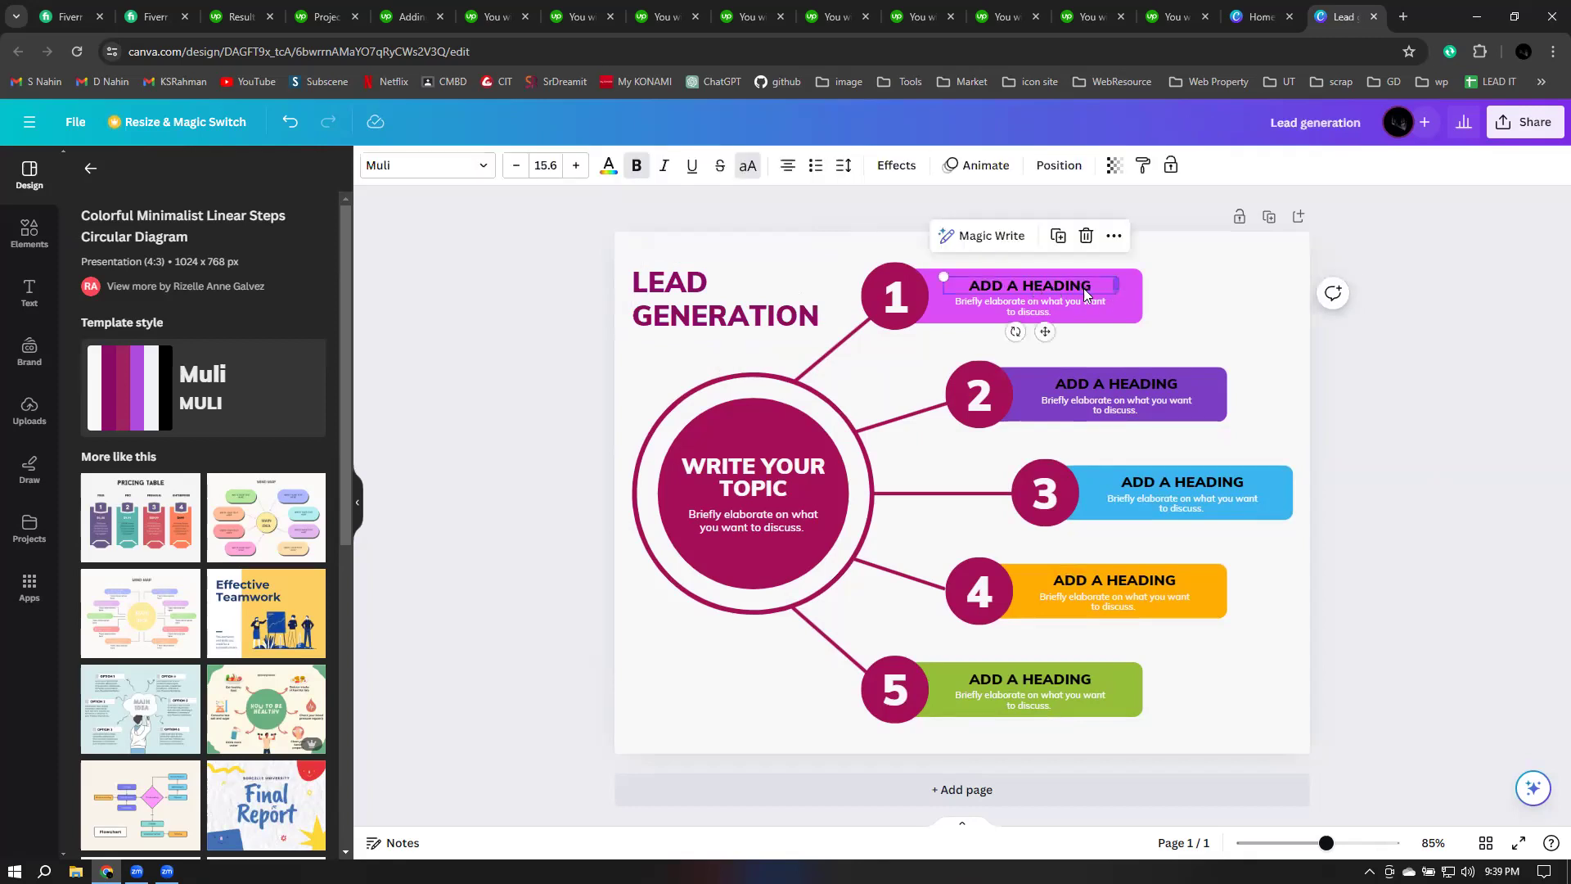
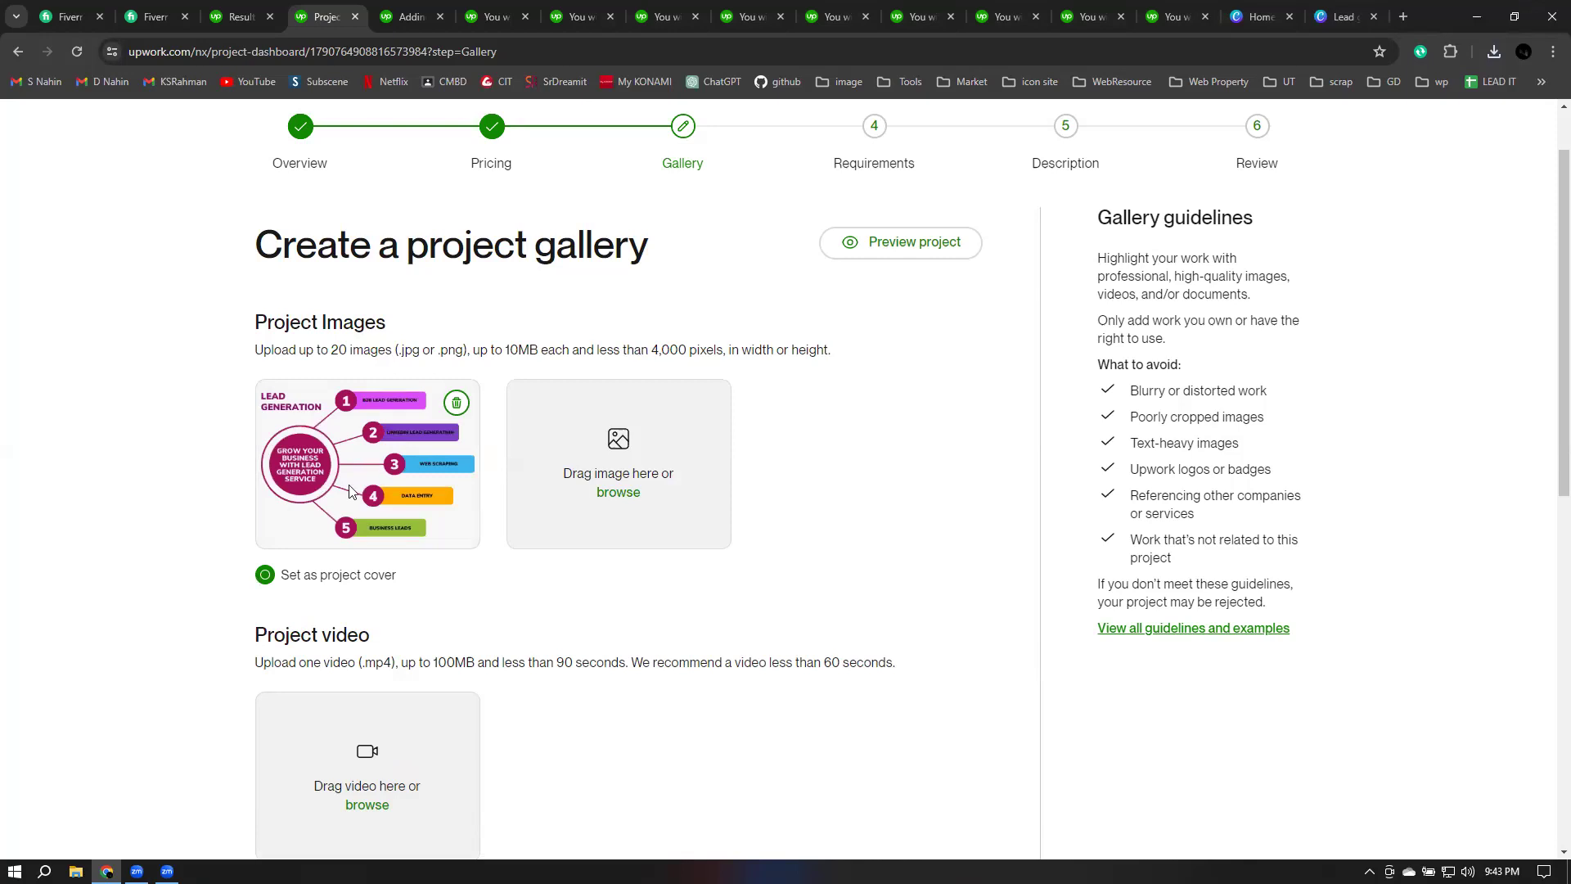
Step: Check the sample document requirements in the Upwork project gallery and open Google Sheets in a new browser tab
scroll(974, 485, "down", 5)
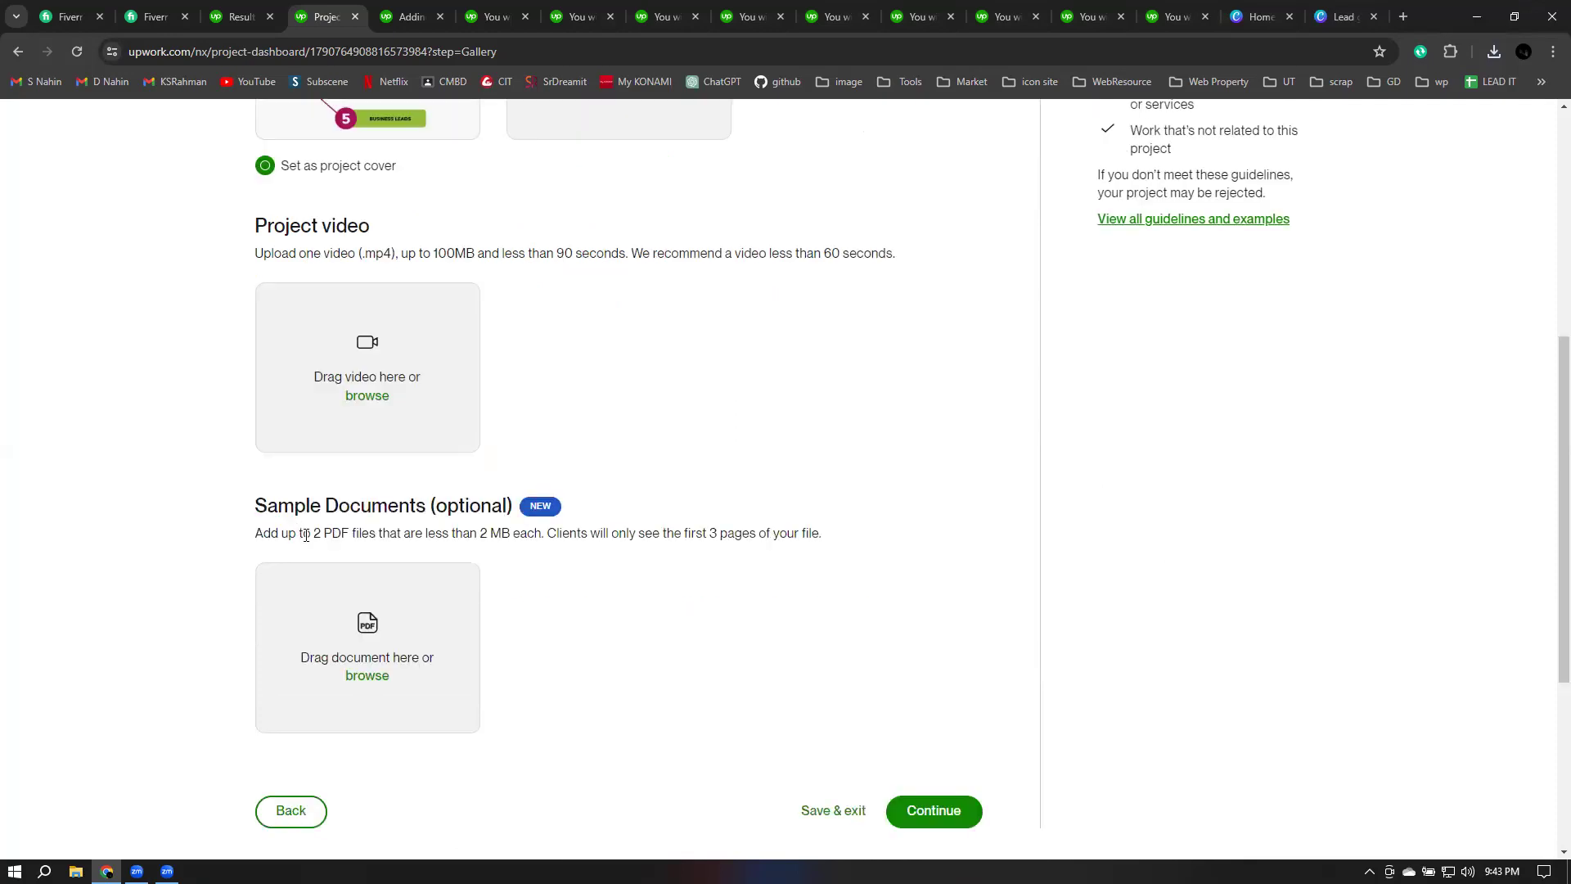
left_click_drag(314, 533, 401, 535)
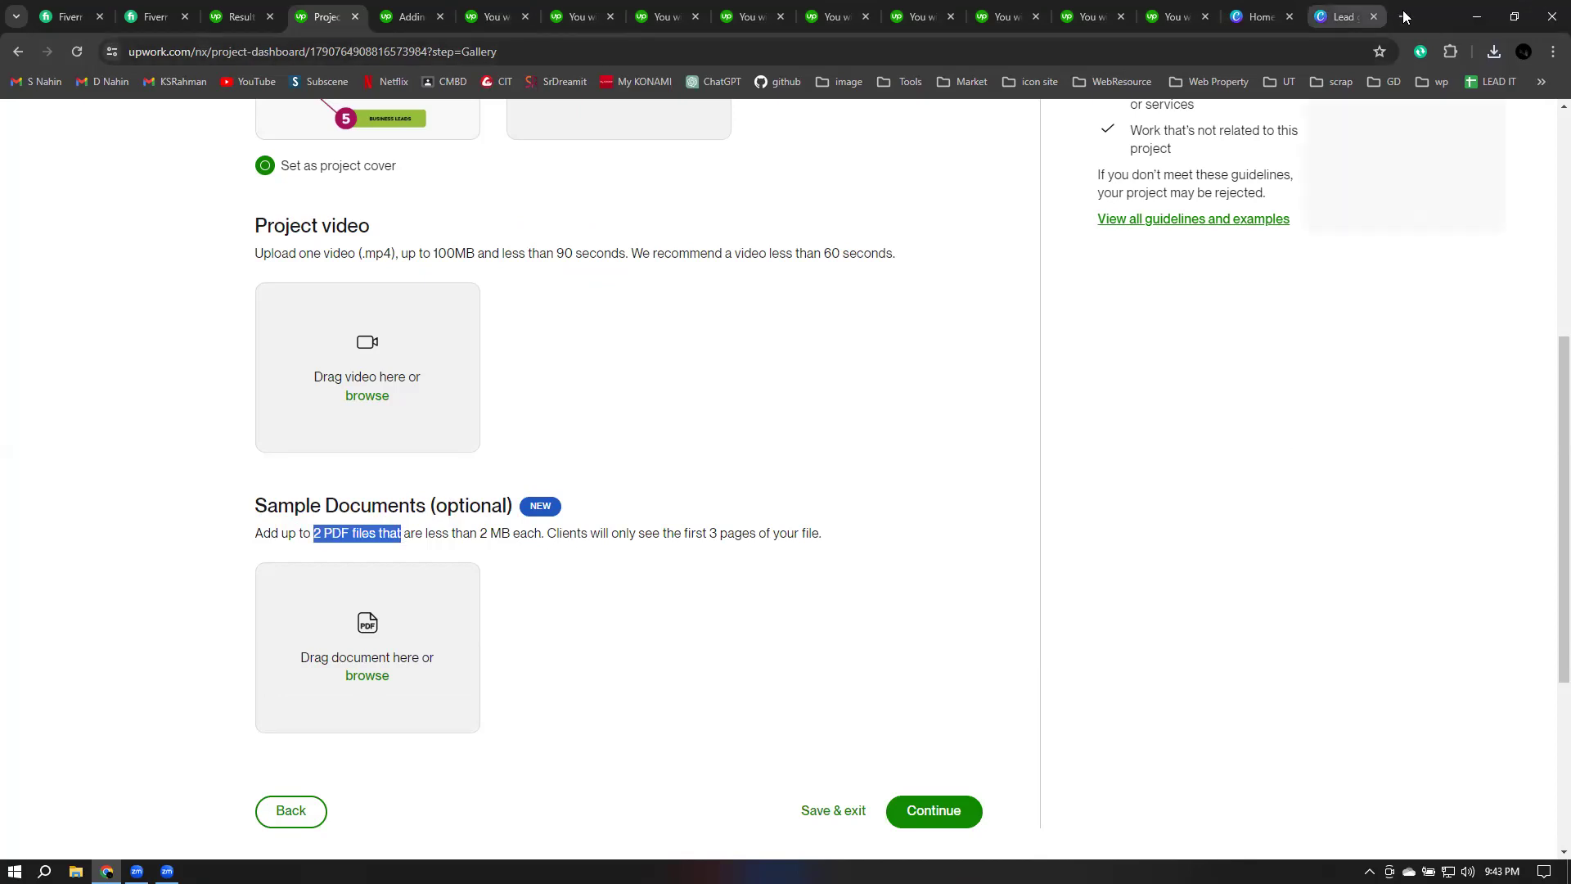
key("ctrl+t")
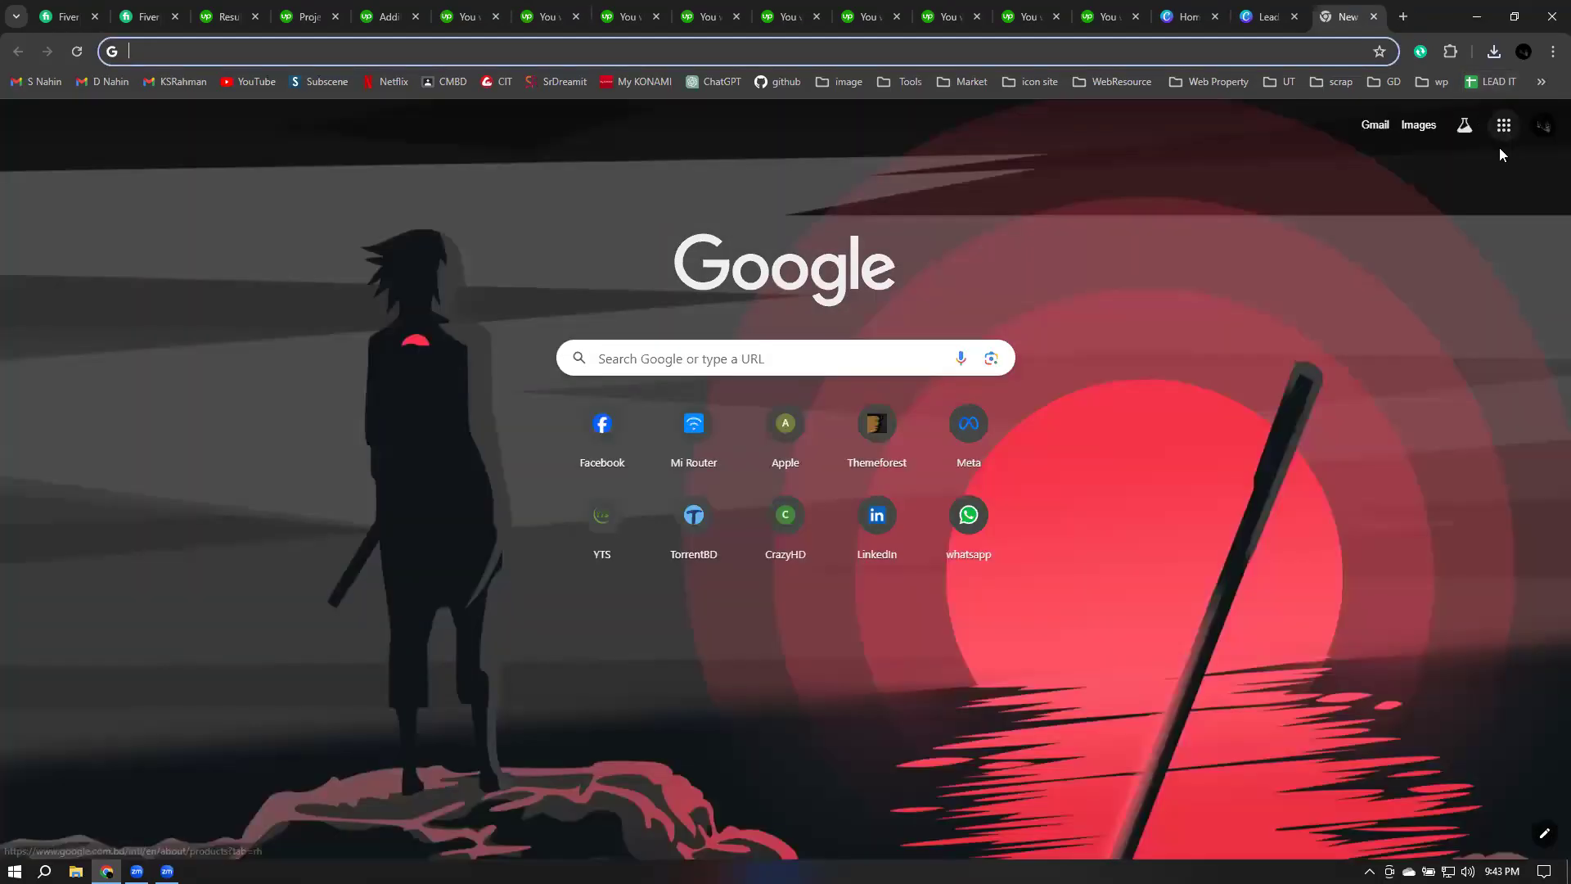
left_click(1503, 128)
scroll(1469, 382, "up", 2)
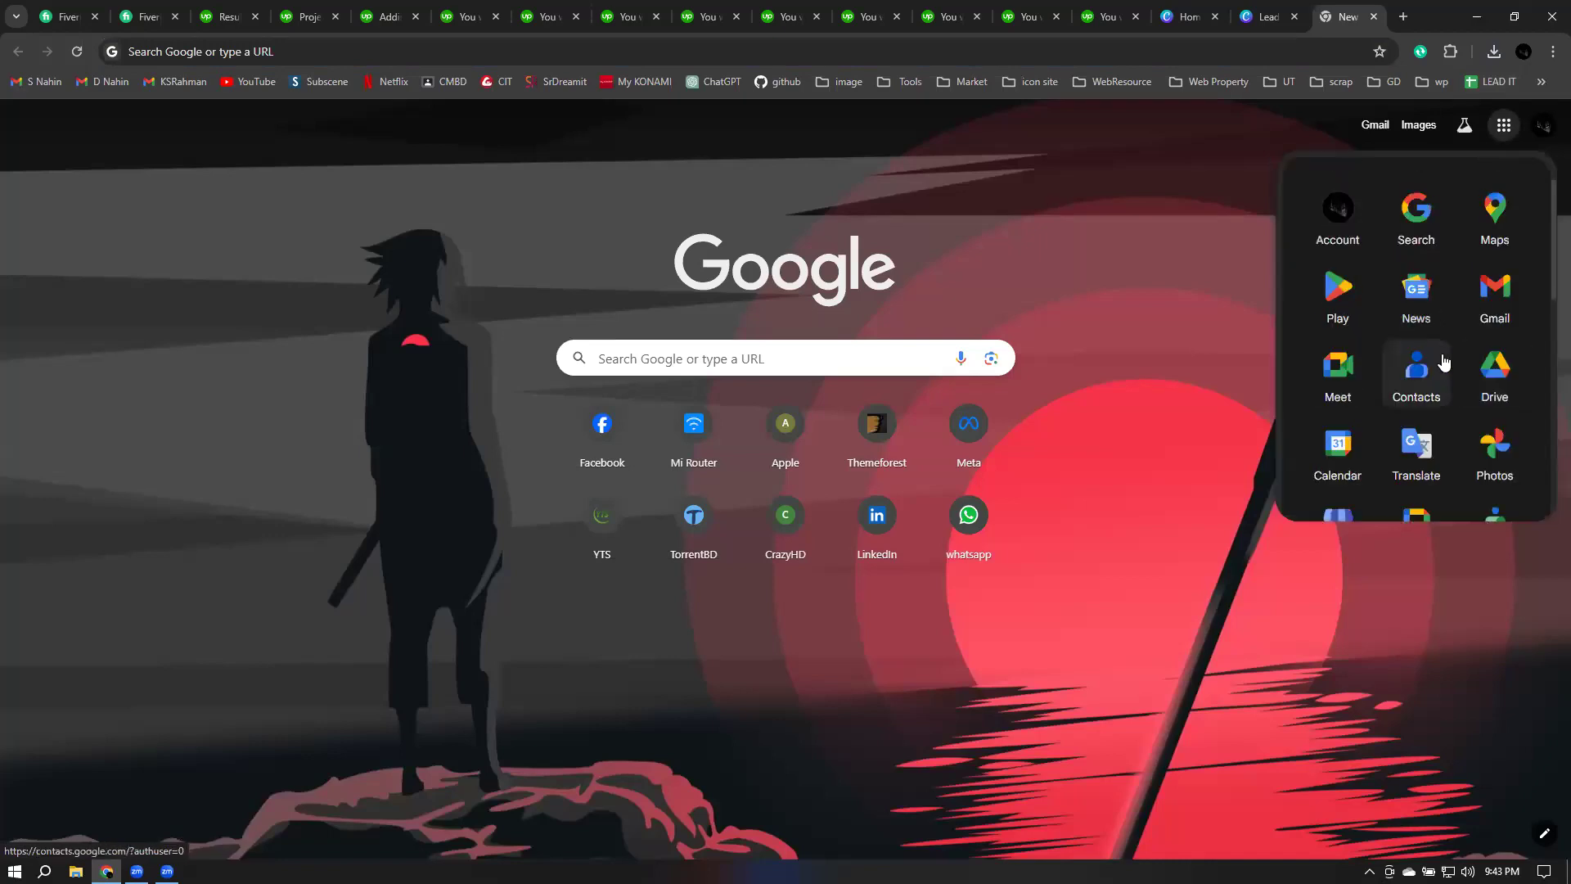
scroll(1442, 360, "down", 5)
left_click(1421, 325)
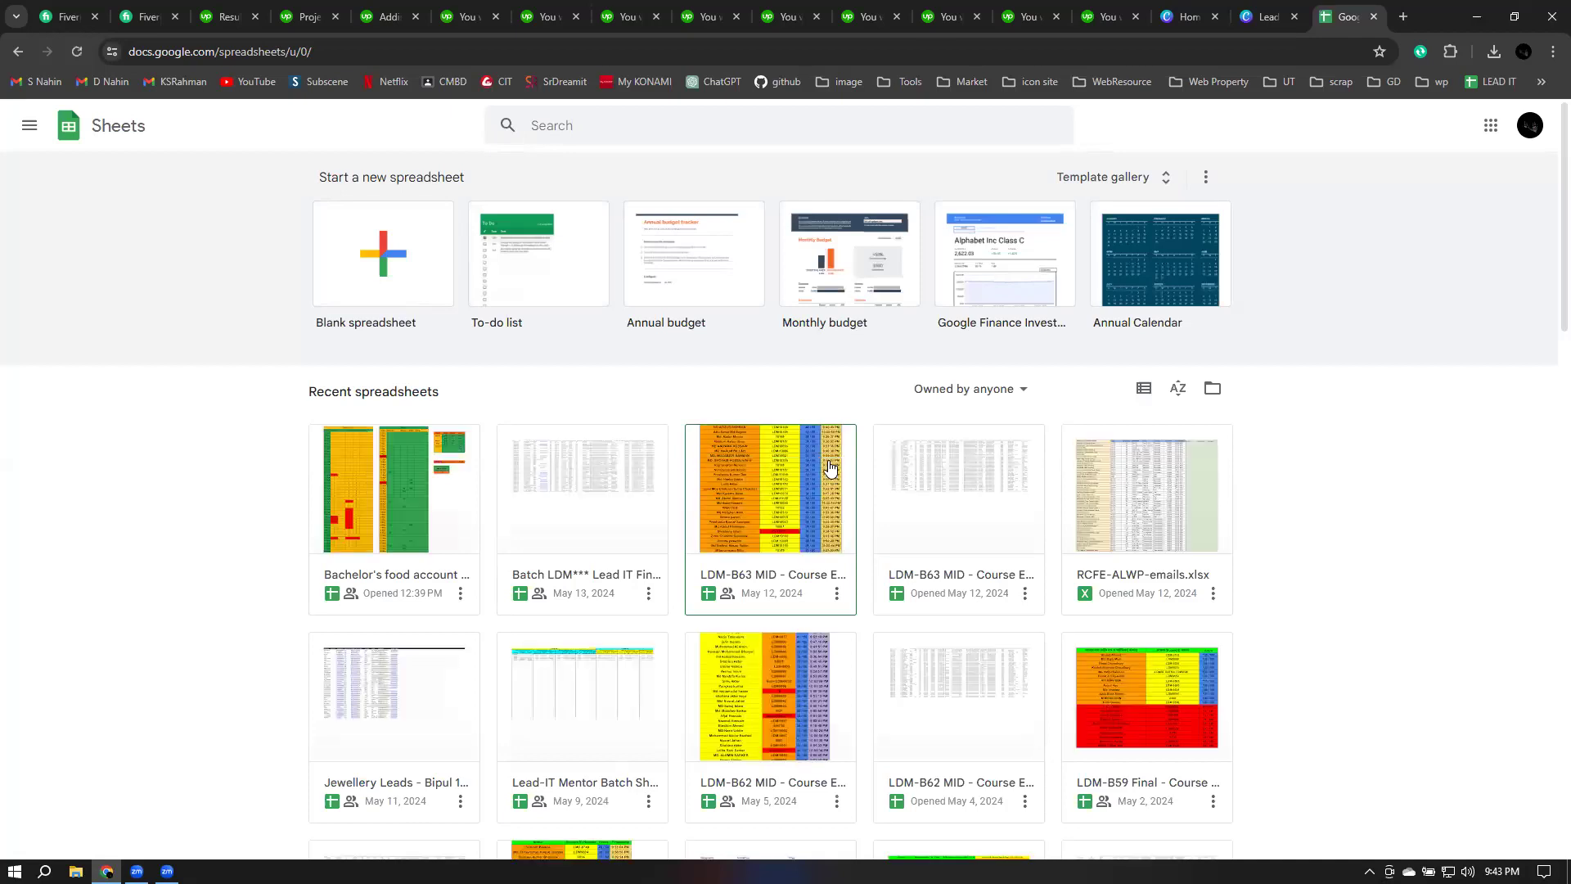
Step: Look through the recent spreadsheets for a suitable lead sample and open "Trucking mid companies in Maryland"
scroll(830, 467, "down", 5)
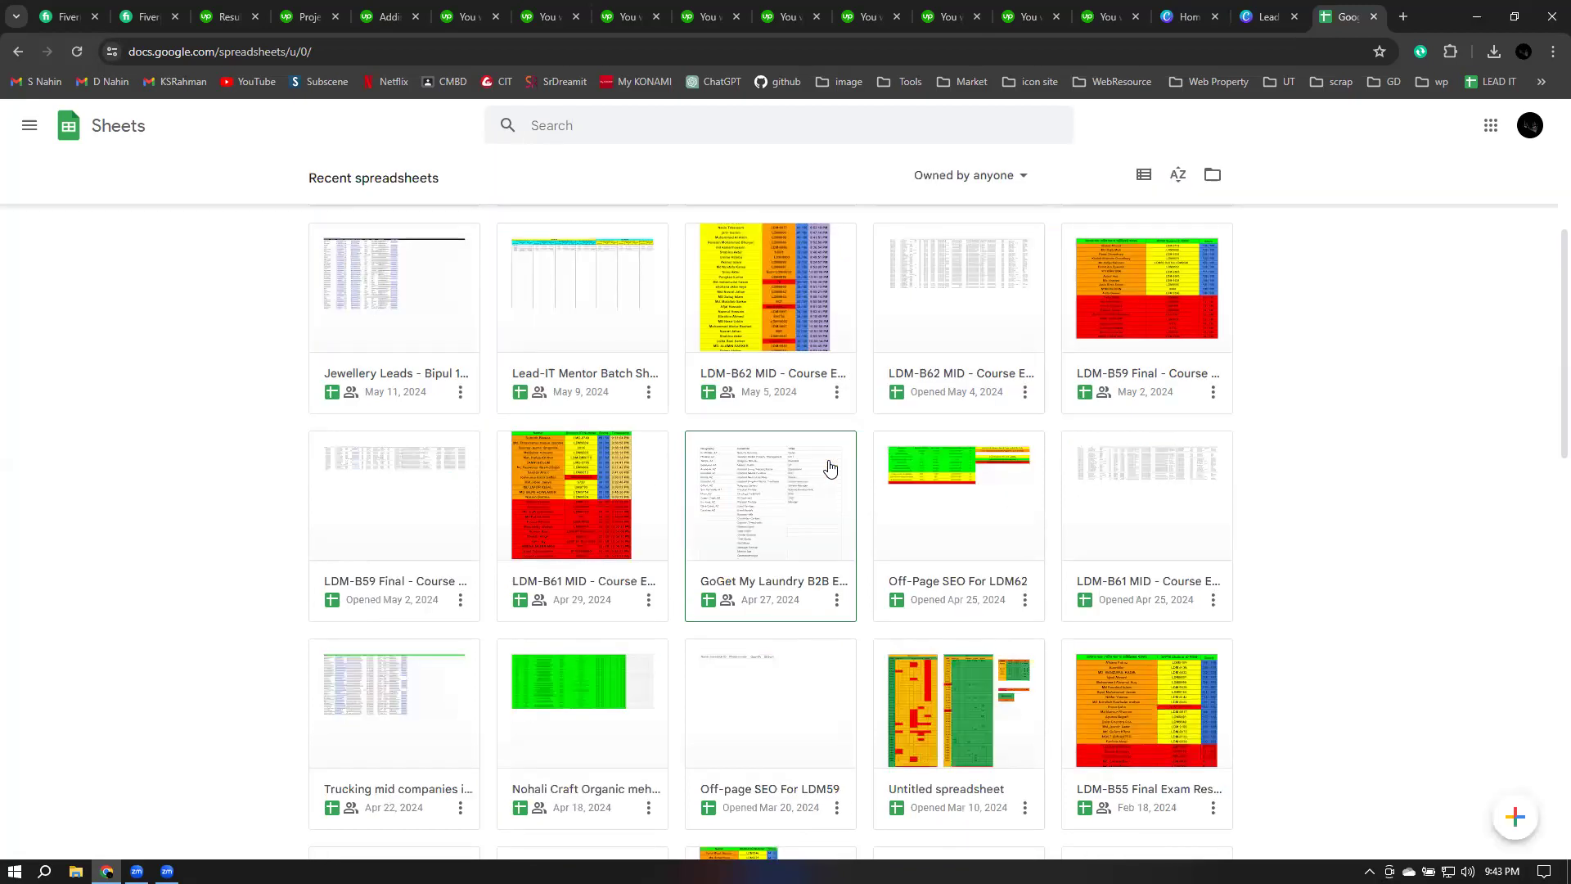
scroll(829, 466, "down", 2)
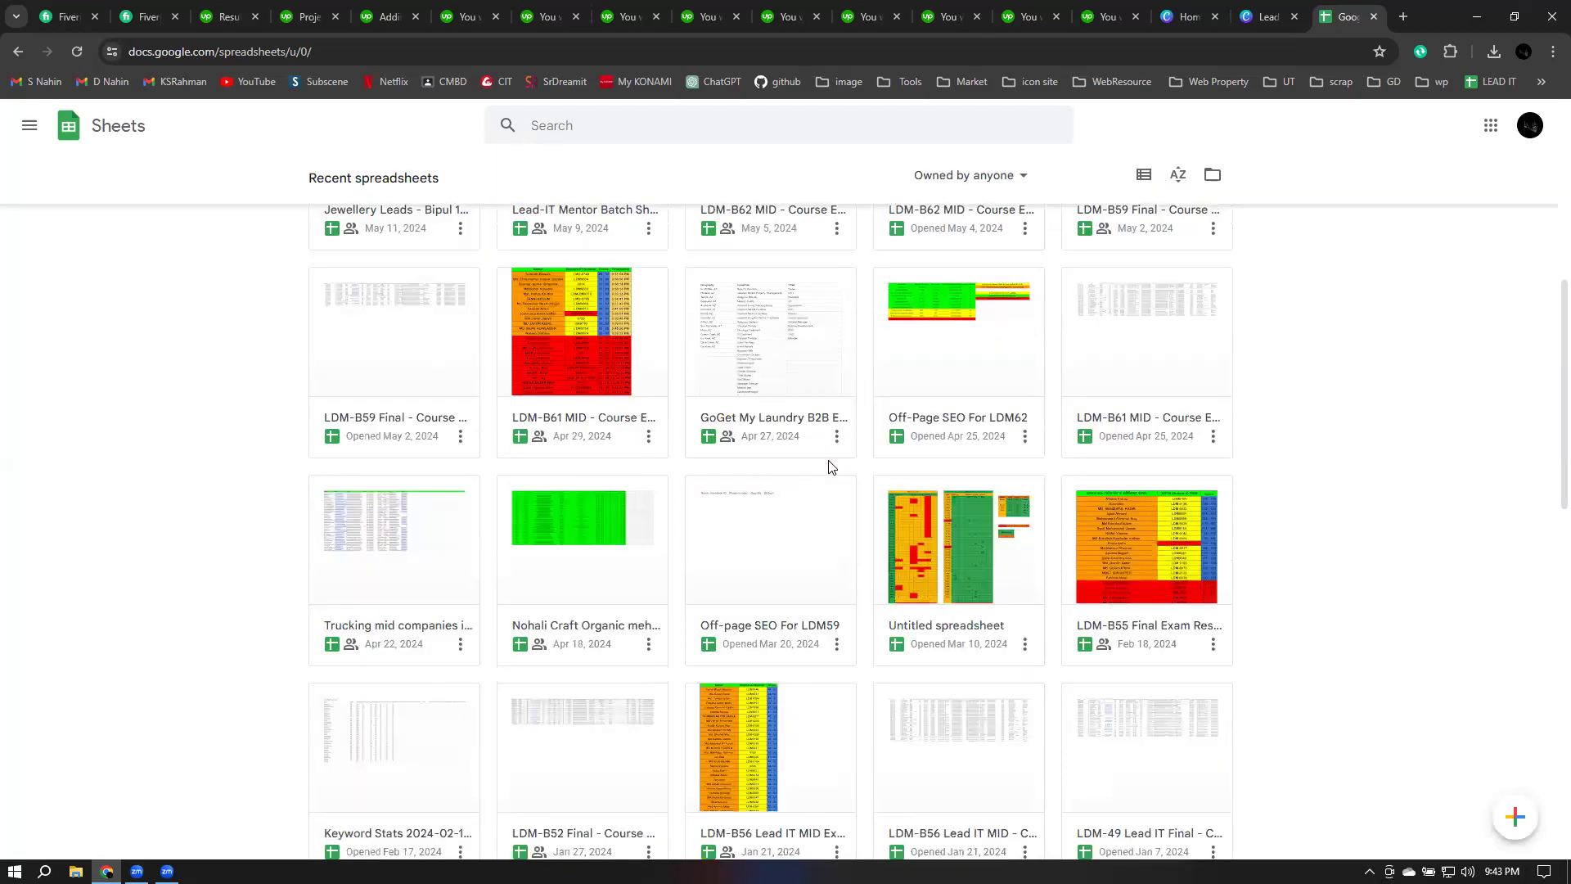
scroll(829, 466, "down", 5)
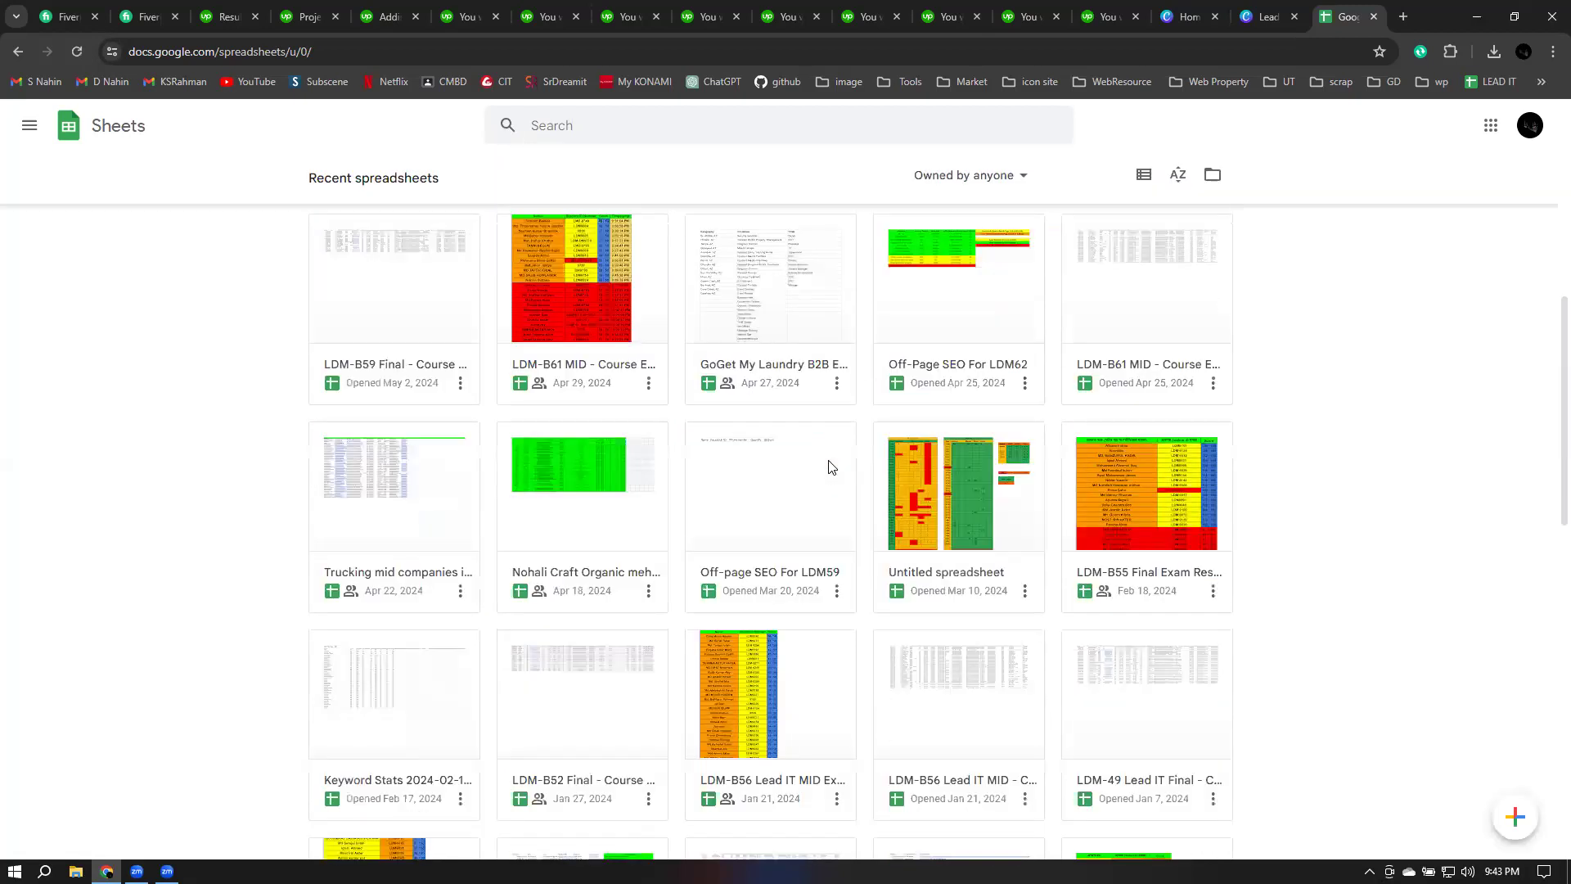
scroll(829, 466, "down", 5)
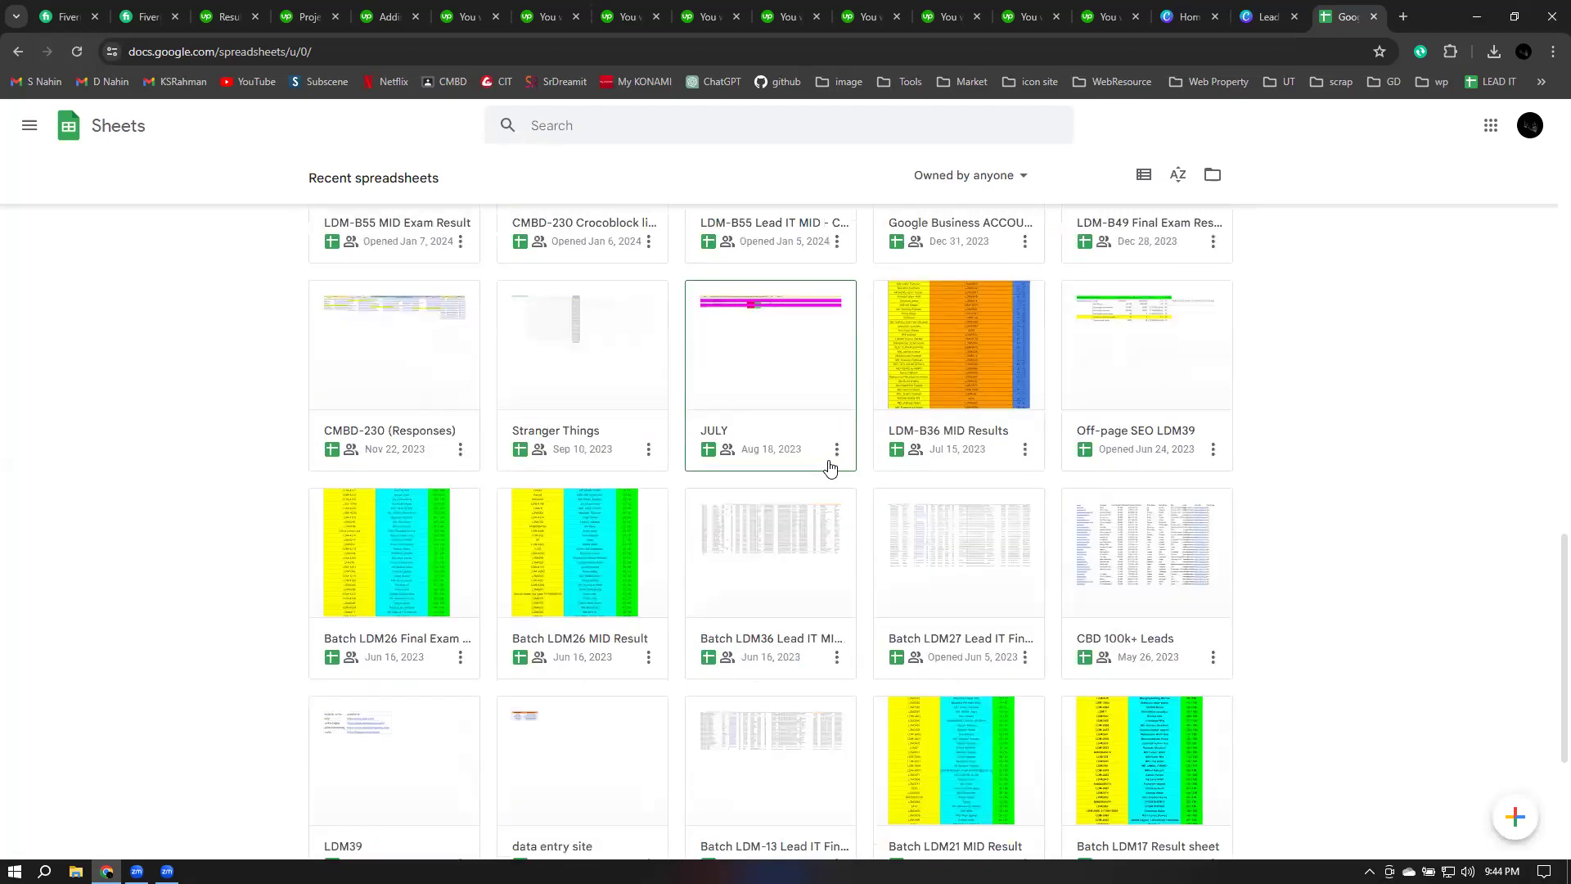
scroll(830, 466, "down", 3)
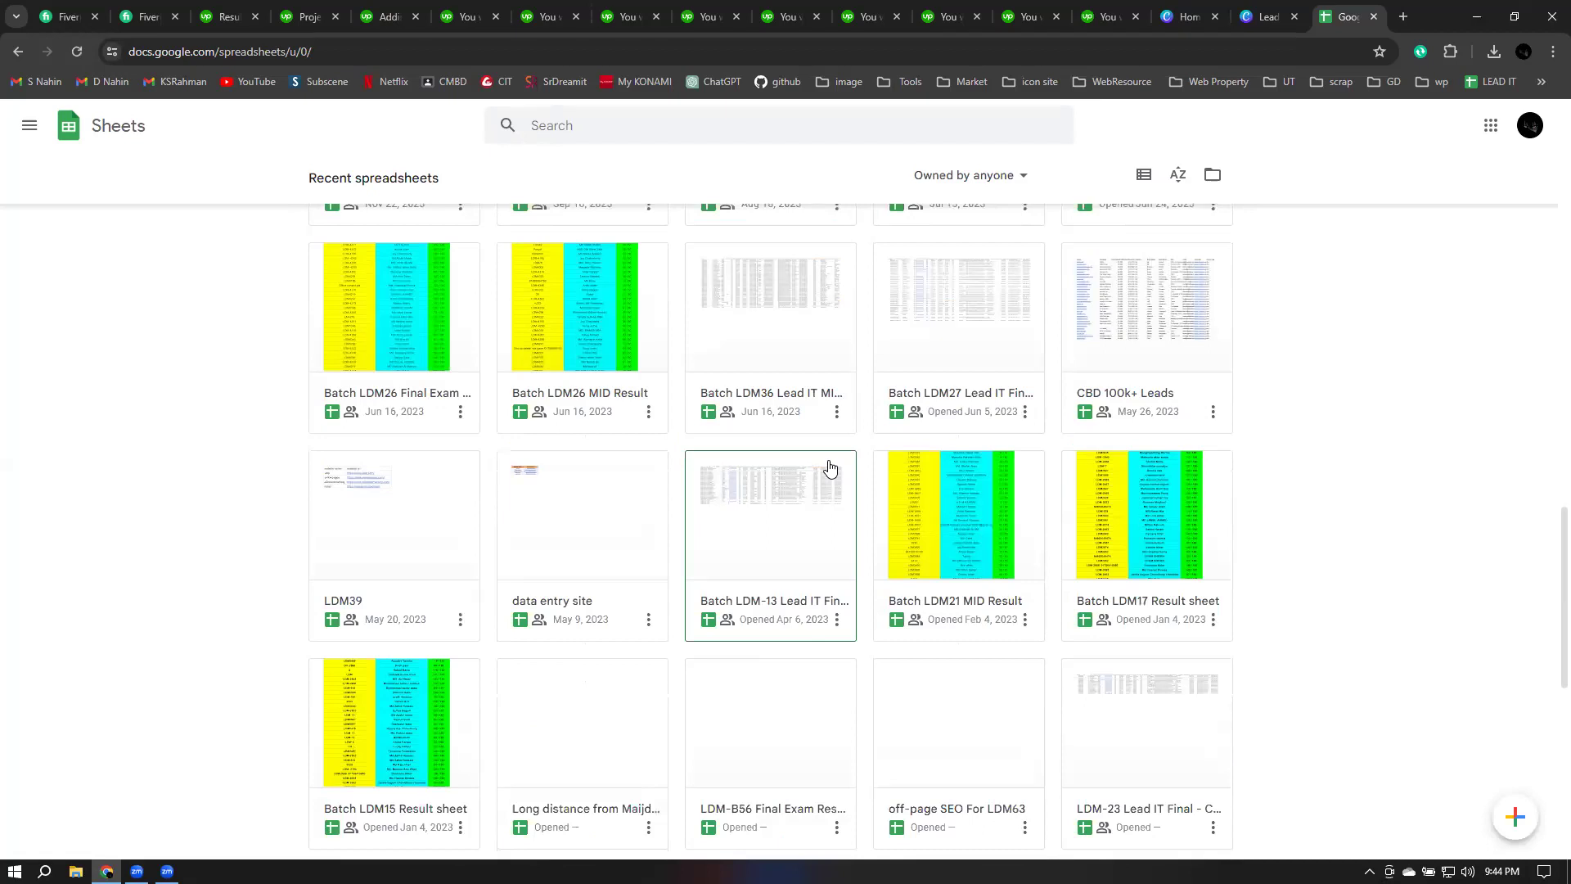
scroll(830, 467, "down", 3)
scroll(830, 467, "down", 5)
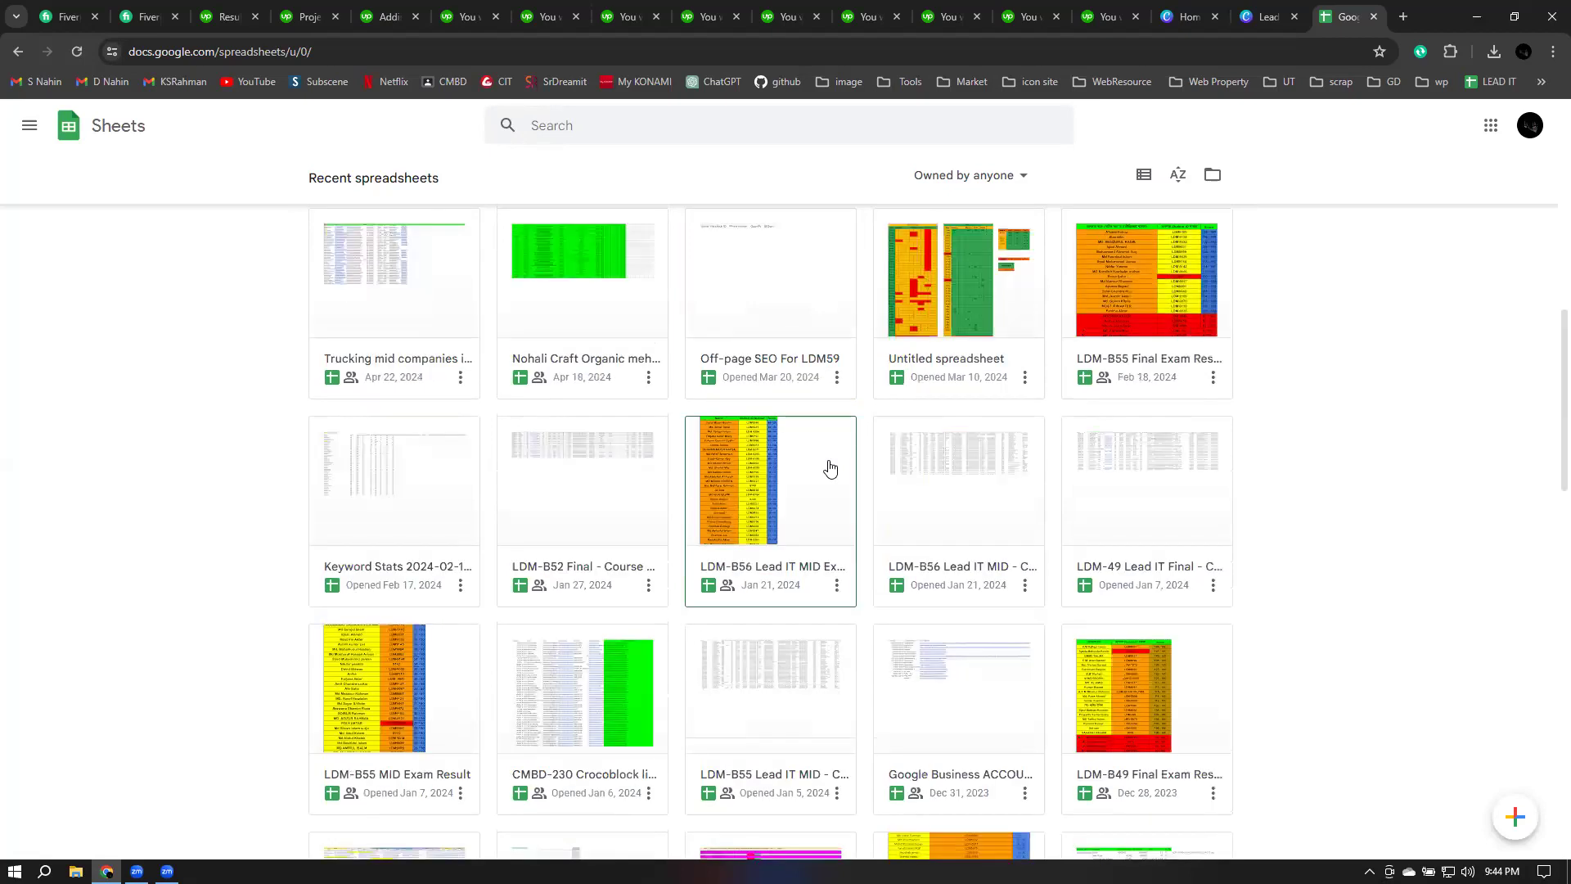
scroll(830, 467, "up", 5)
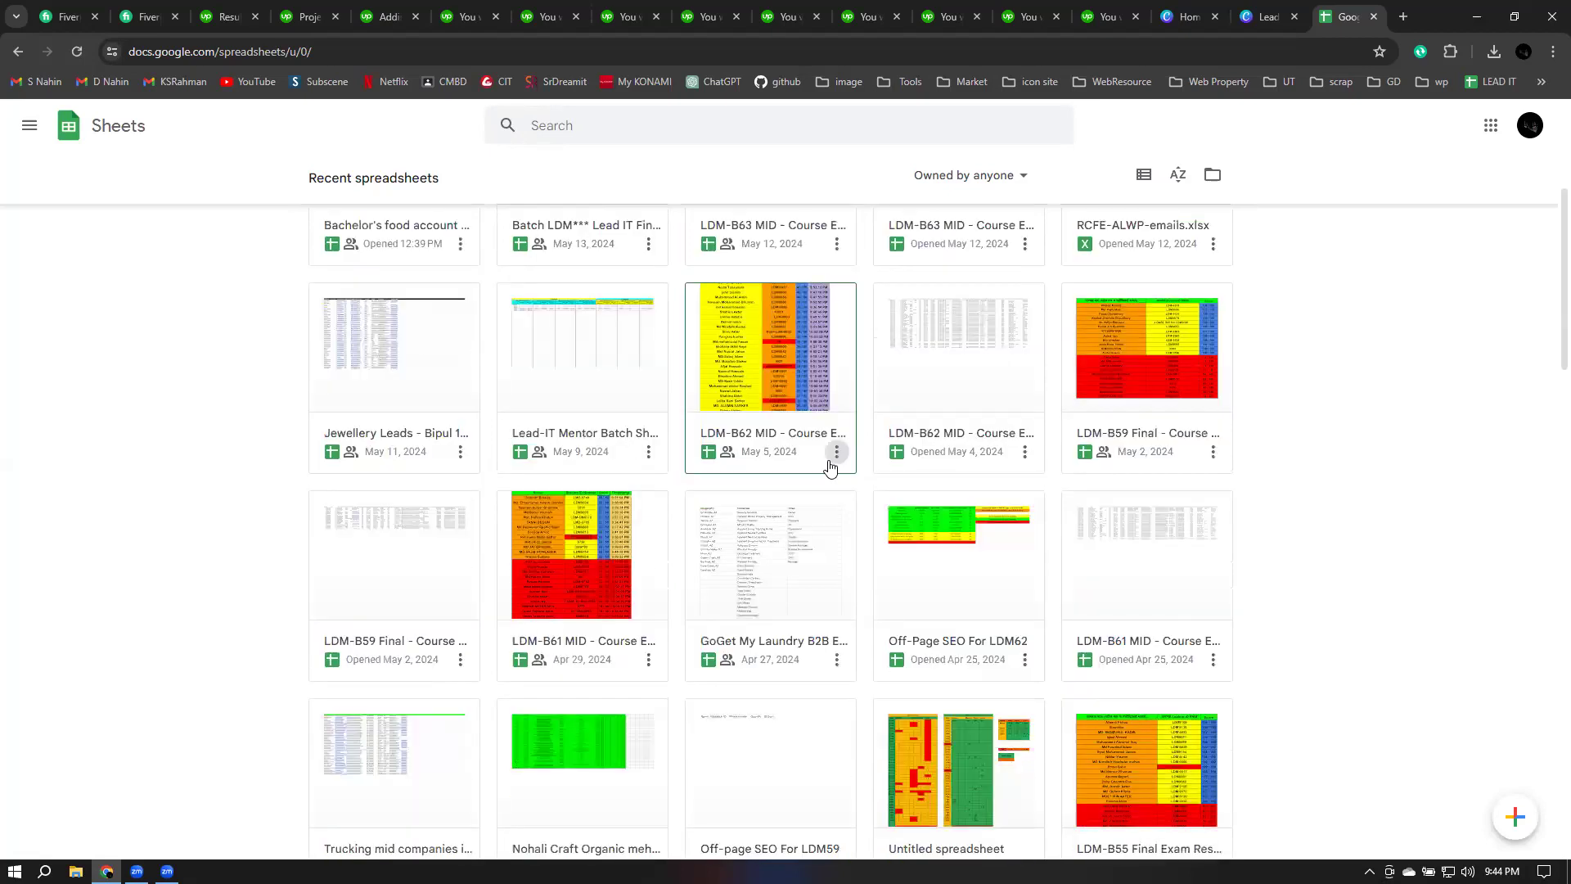
scroll(830, 467, "down", 3)
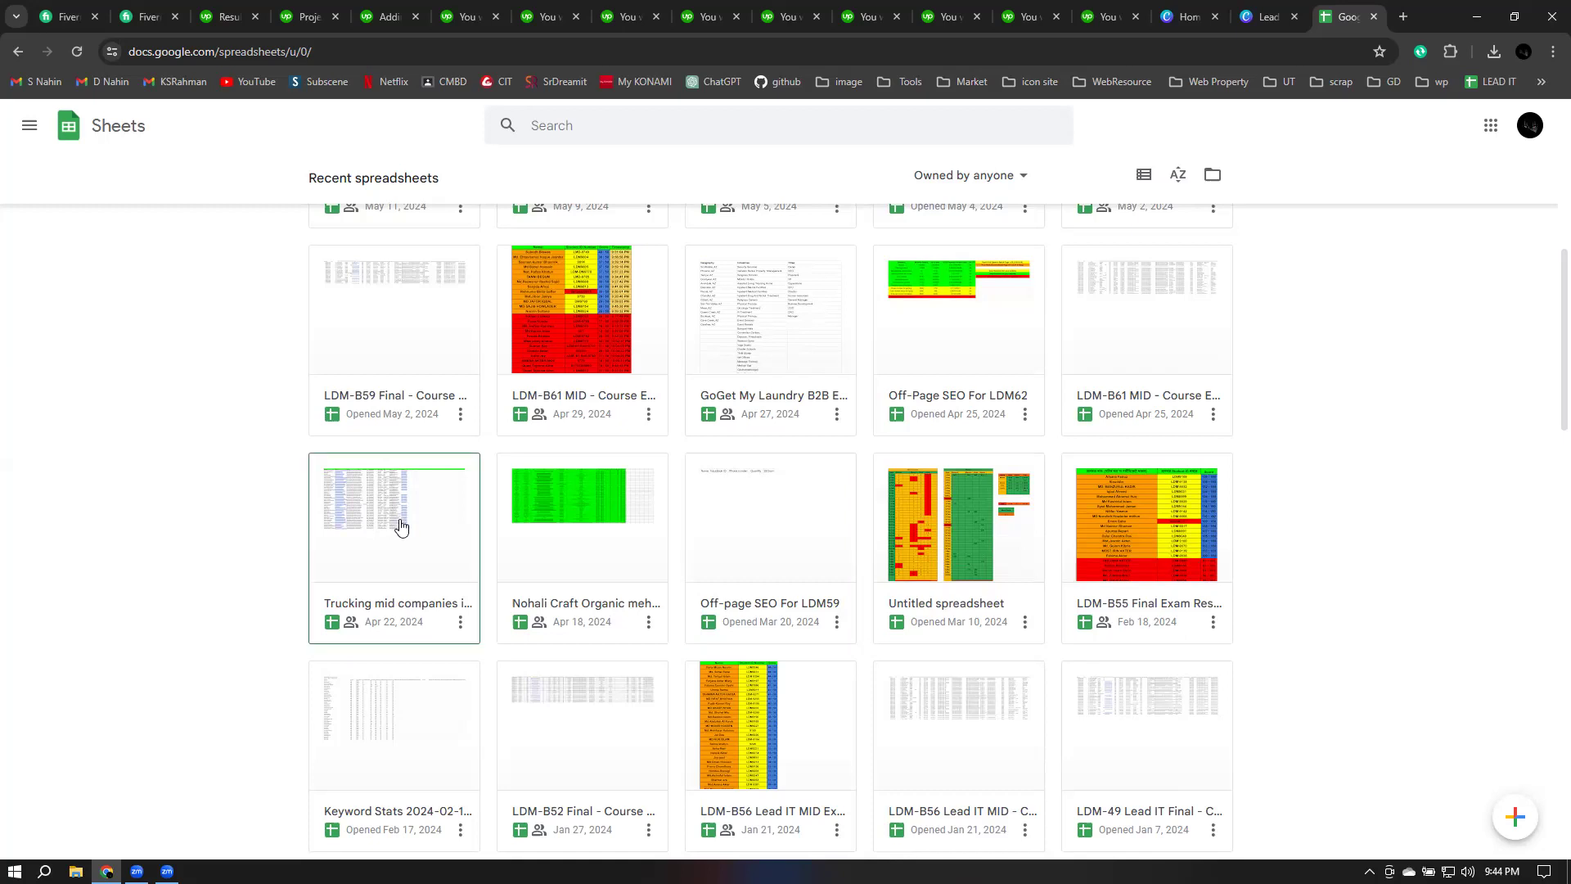
left_click(373, 590)
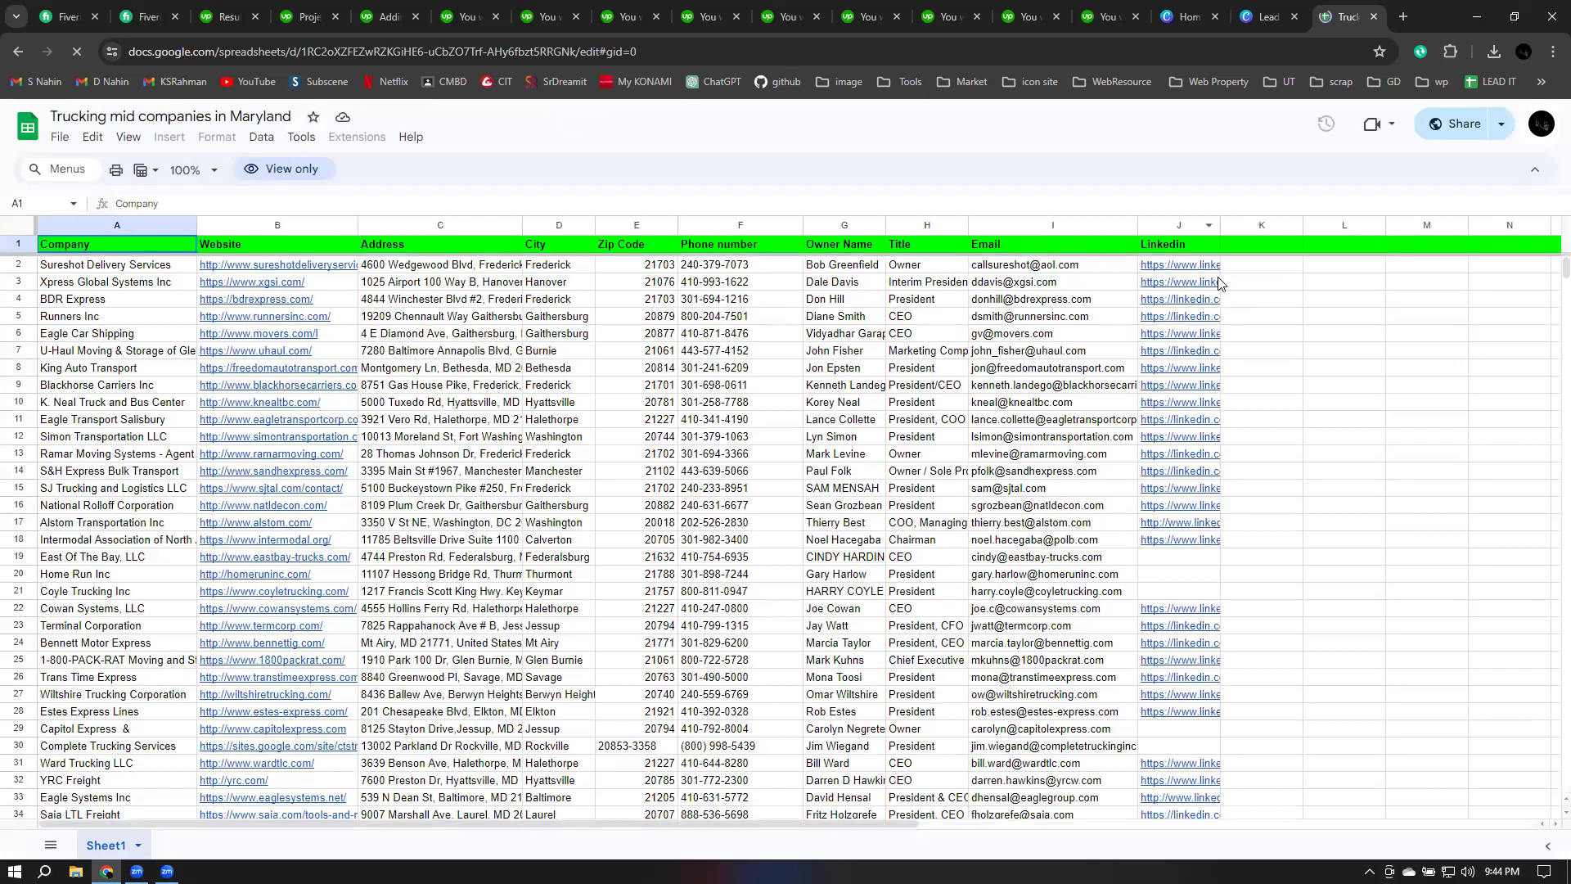
Step: Try to widen the Website column of the trucking companies sheet
left_click(354, 226)
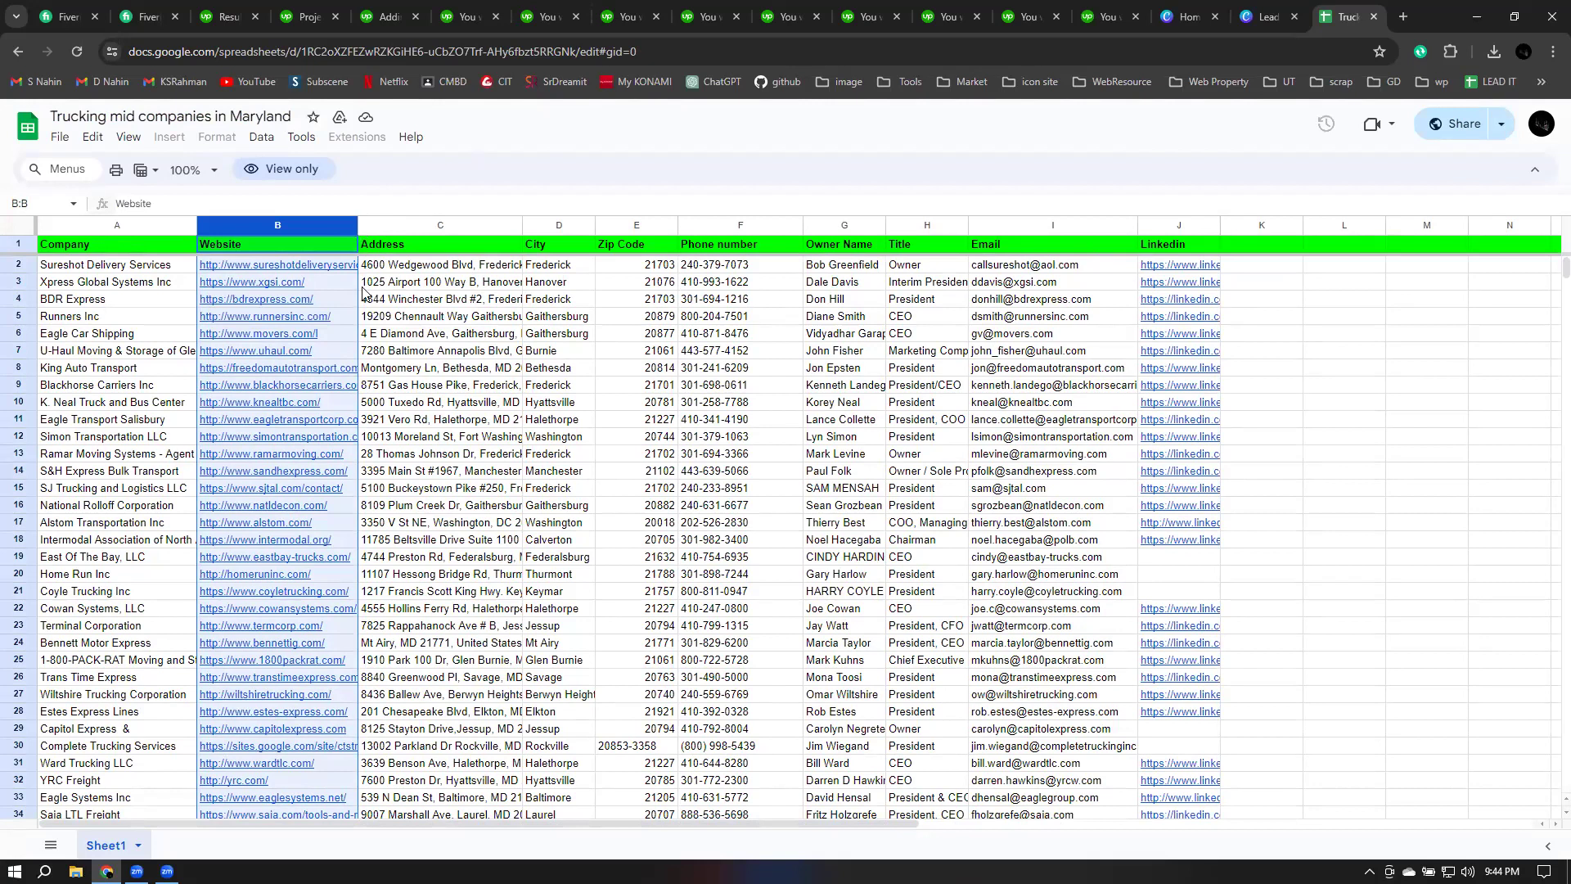
left_click(351, 336)
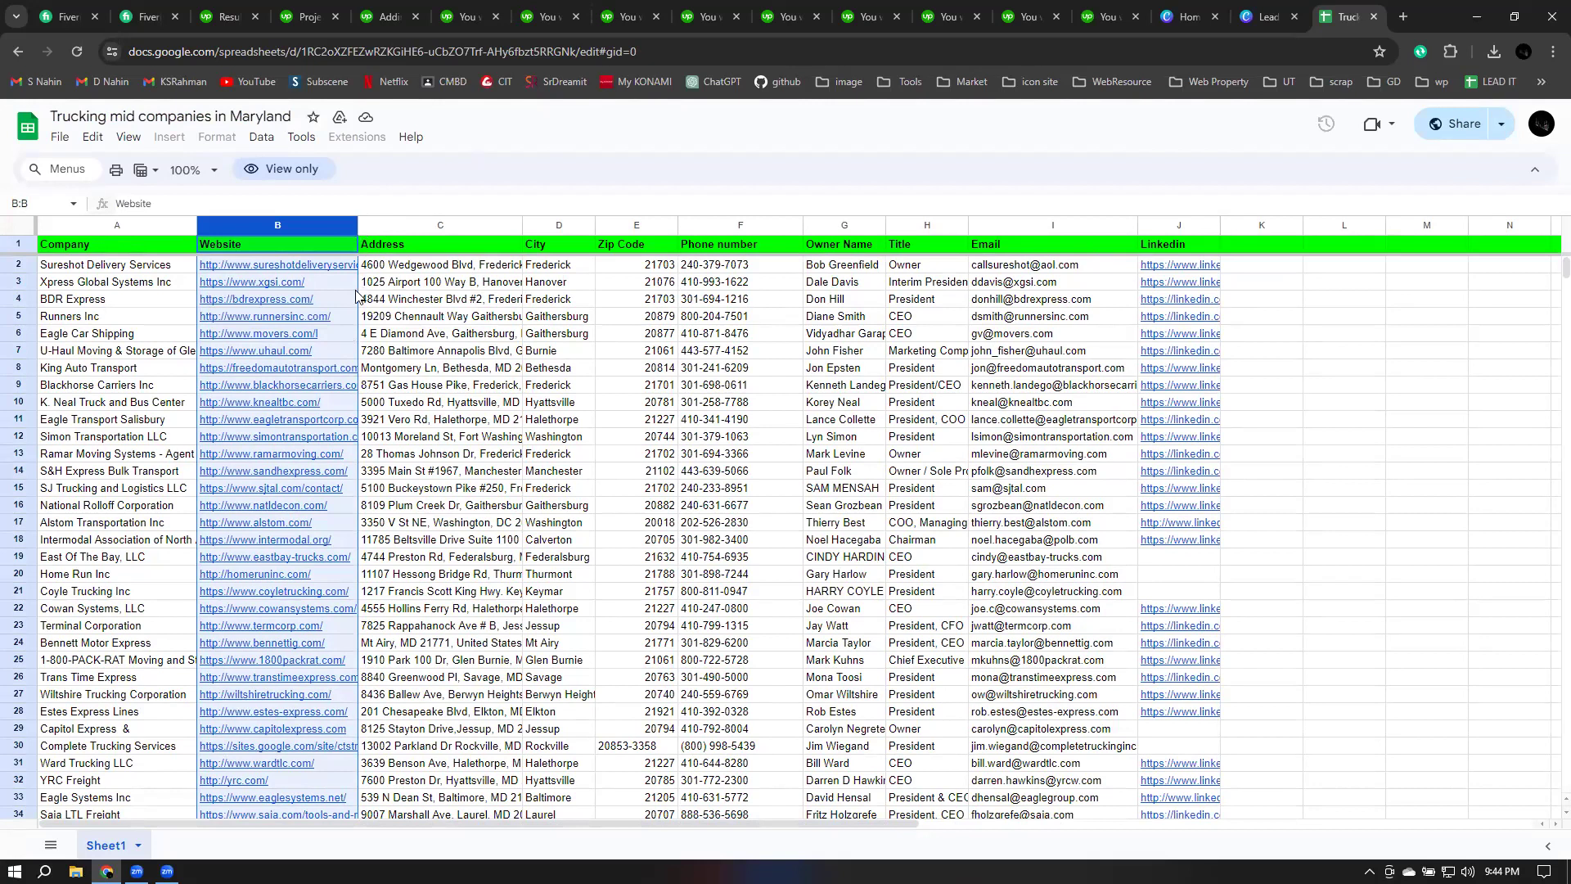
left_click(360, 232)
left_click(355, 232)
Step: Export the current sheet as a PDF in portrait orientation
mouse_move(106, 339)
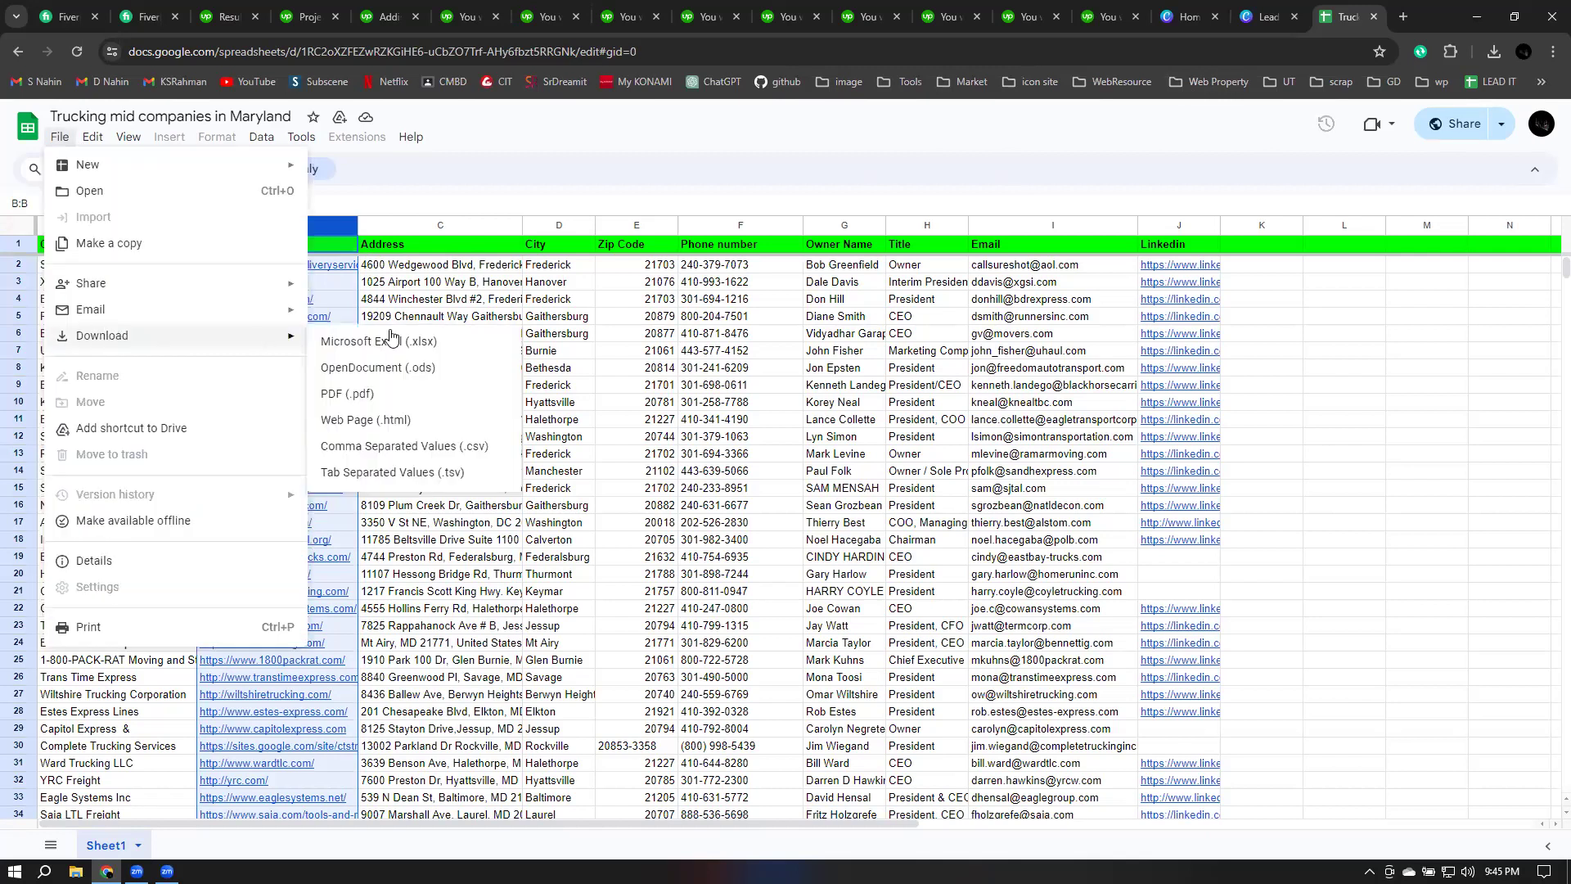
left_click(347, 393)
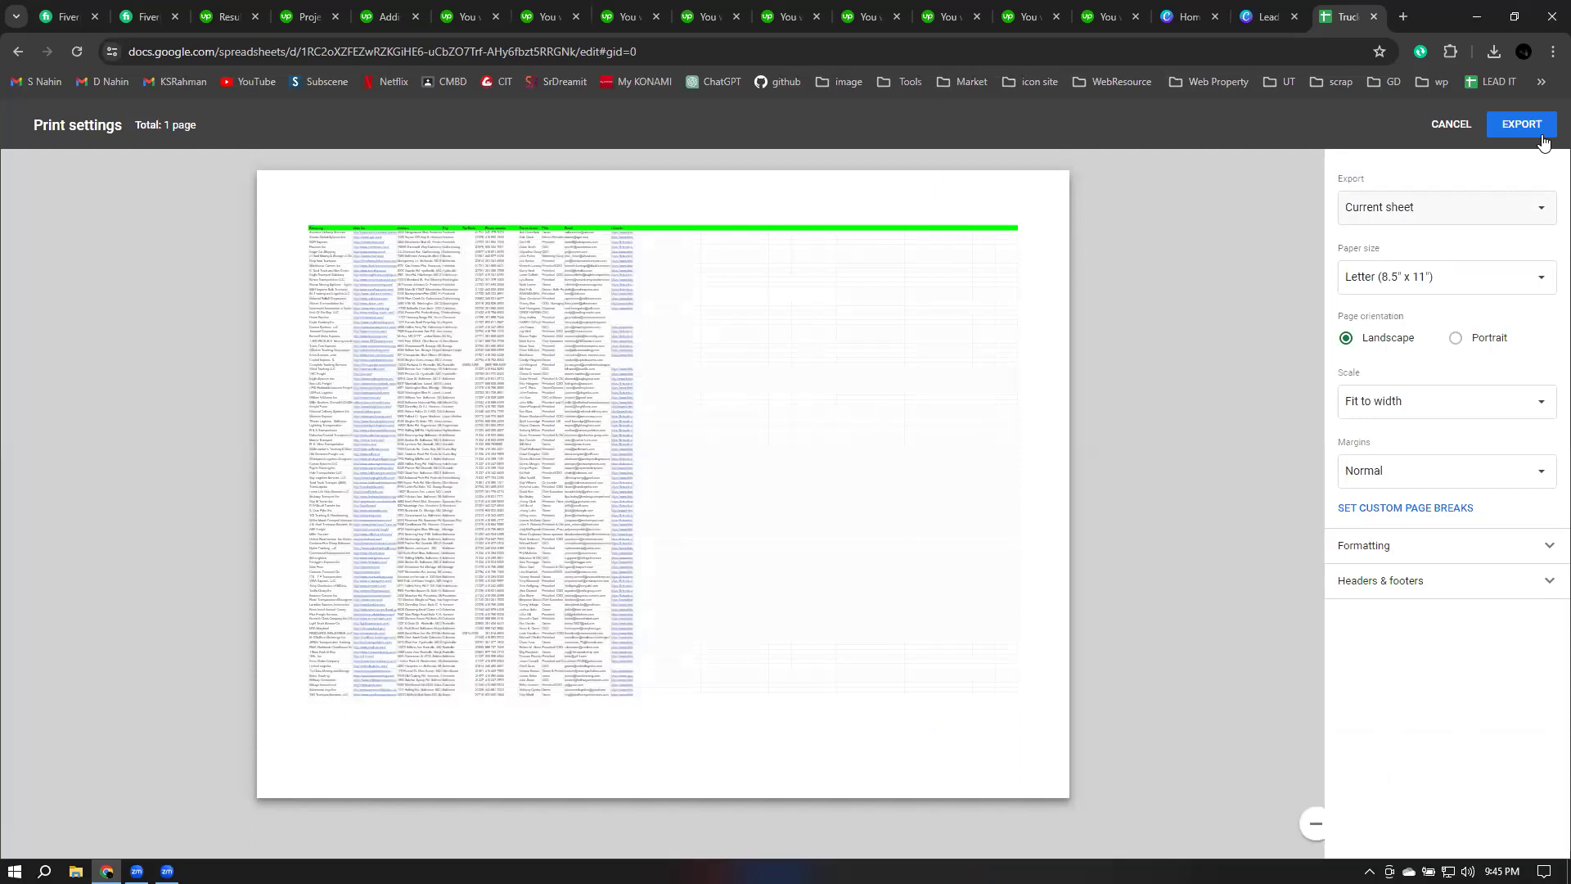
left_click(1456, 339)
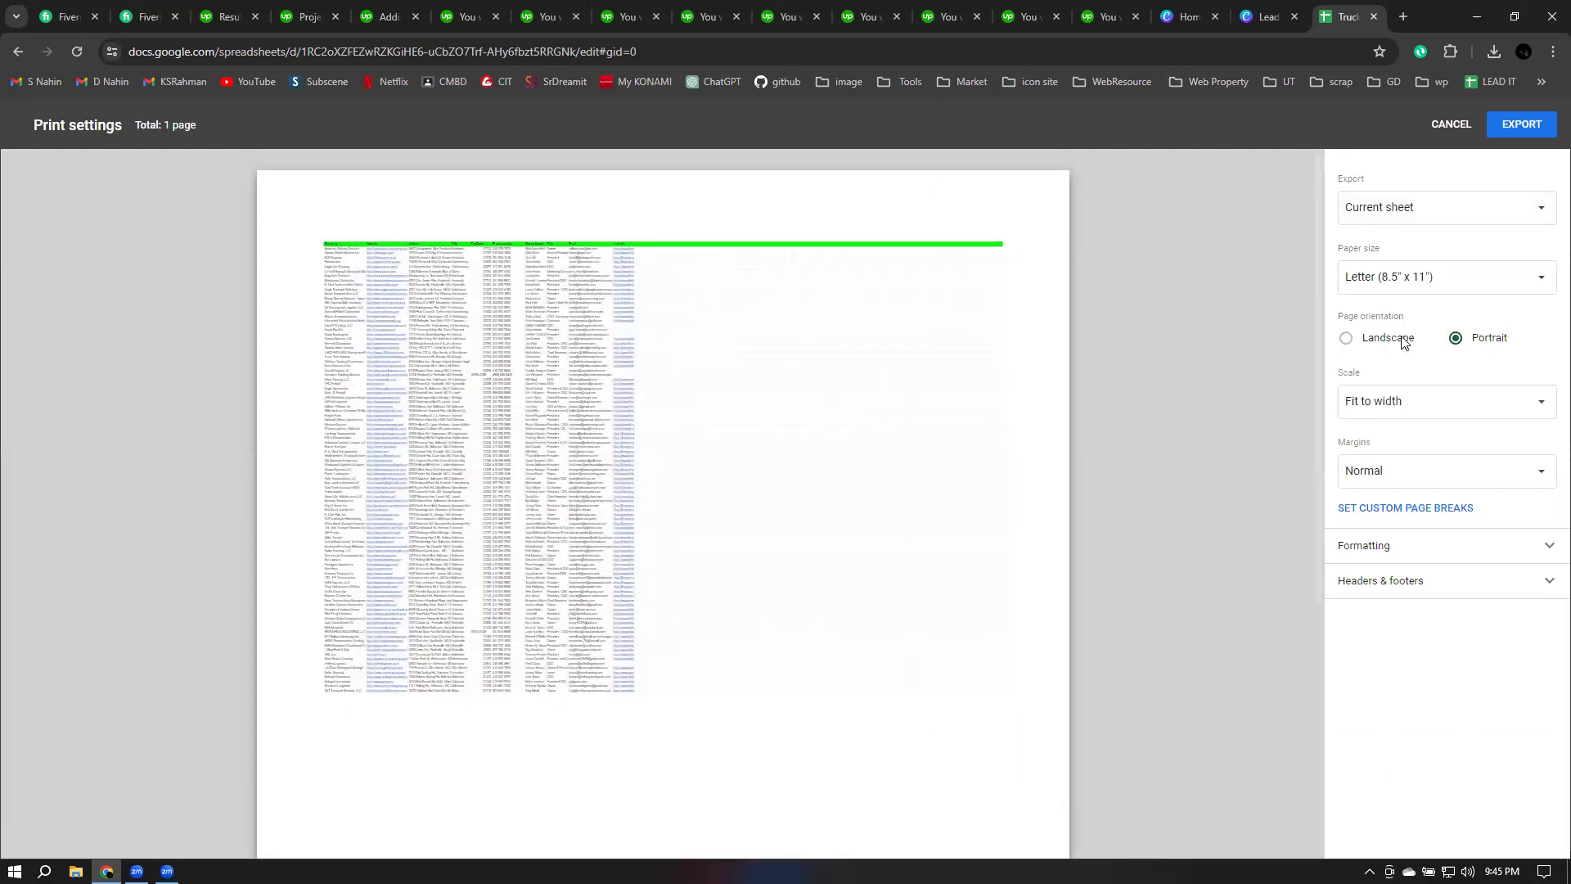
left_click(1347, 338)
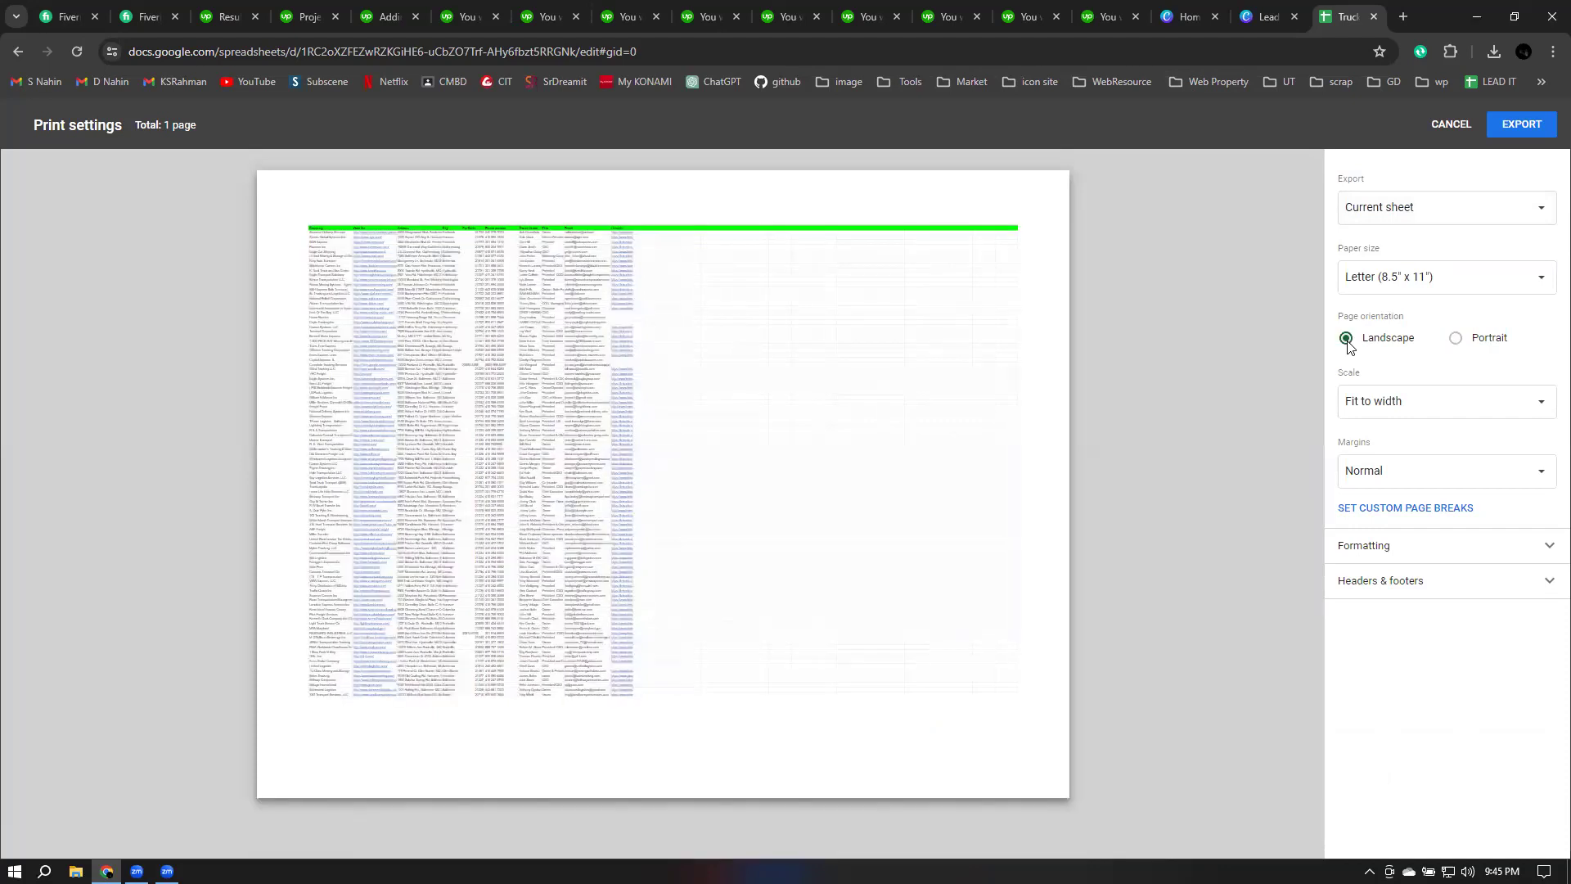
left_click(1458, 339)
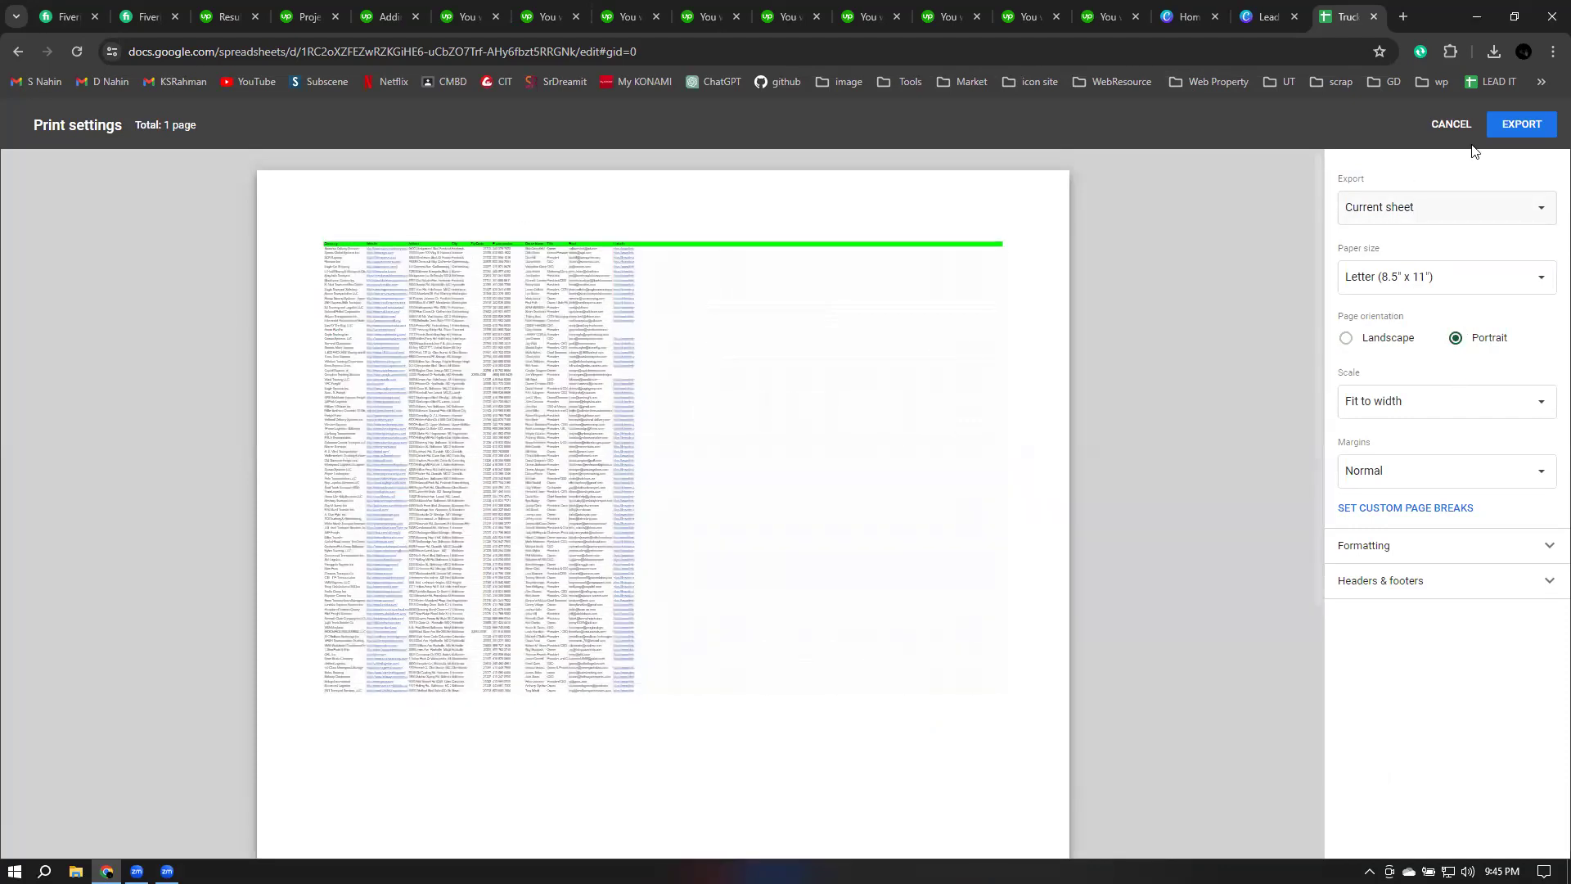
left_click(1505, 124)
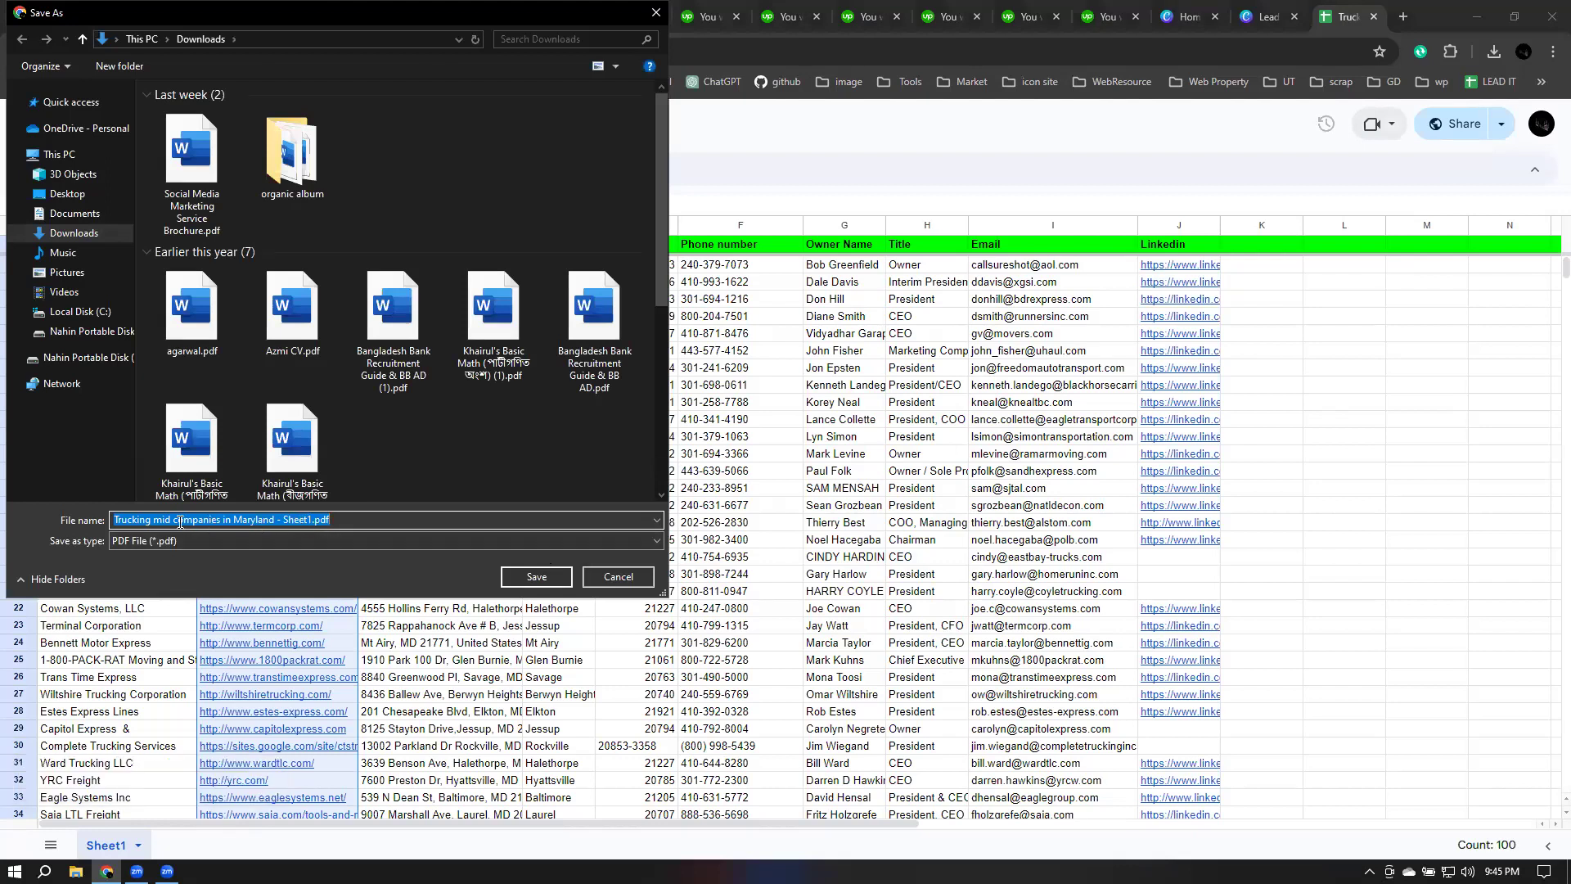
Step: Save the exported PDF in the Downloads folder as "Trucking mid.pdf"
left_click_drag(426, 524, 172, 522)
key("BackSpace")
left_click(533, 576)
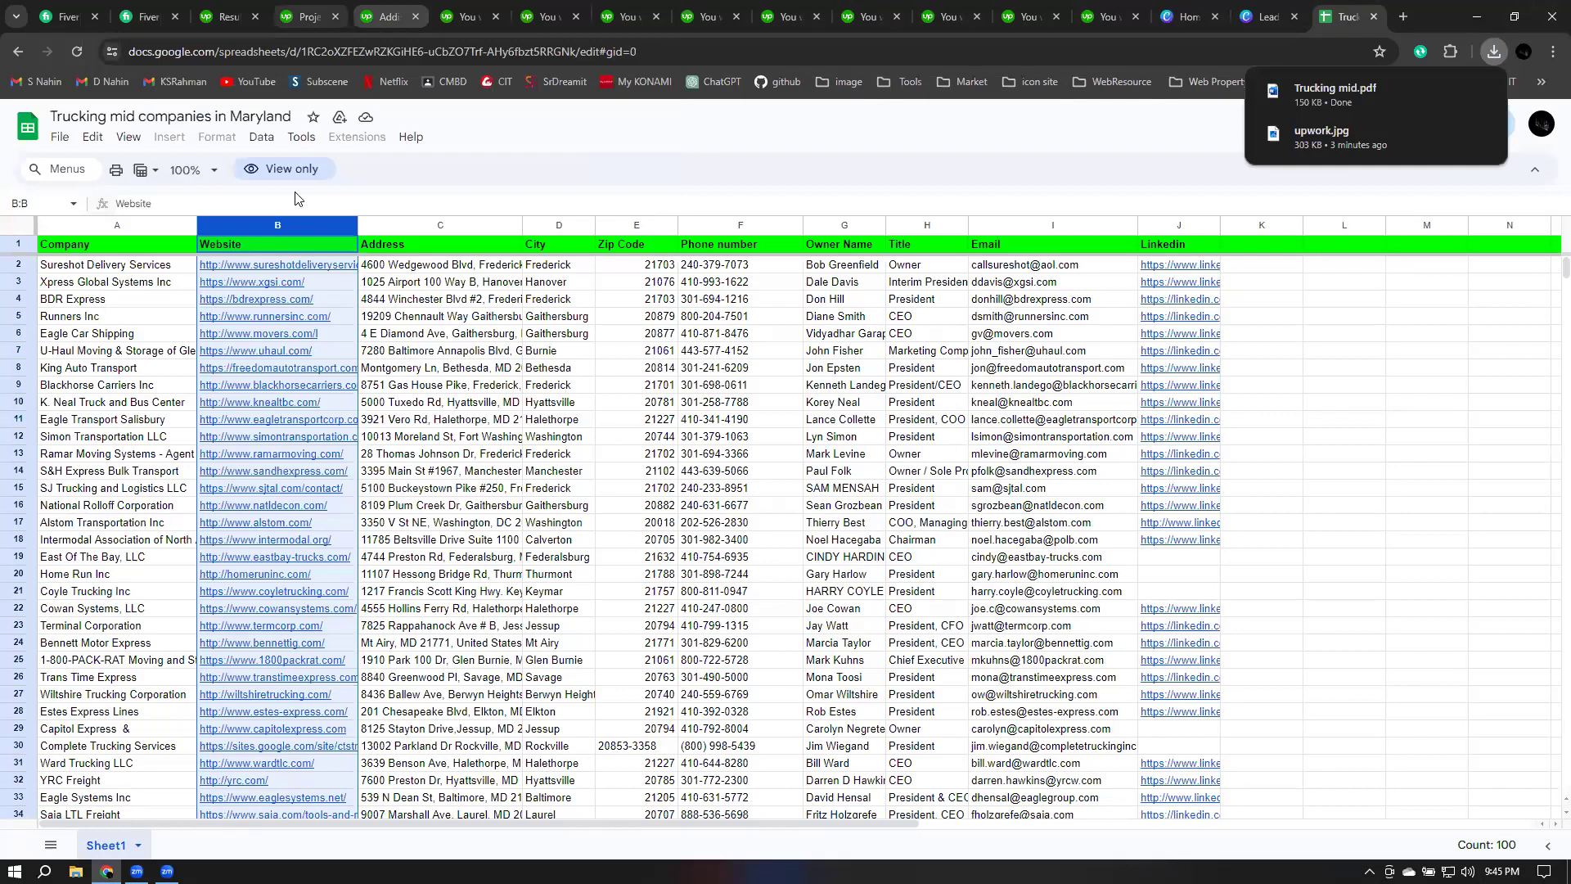
Step: Return to the Upwork project gallery and upload "Trucking mid.pdf" as a sample document
left_click(305, 16)
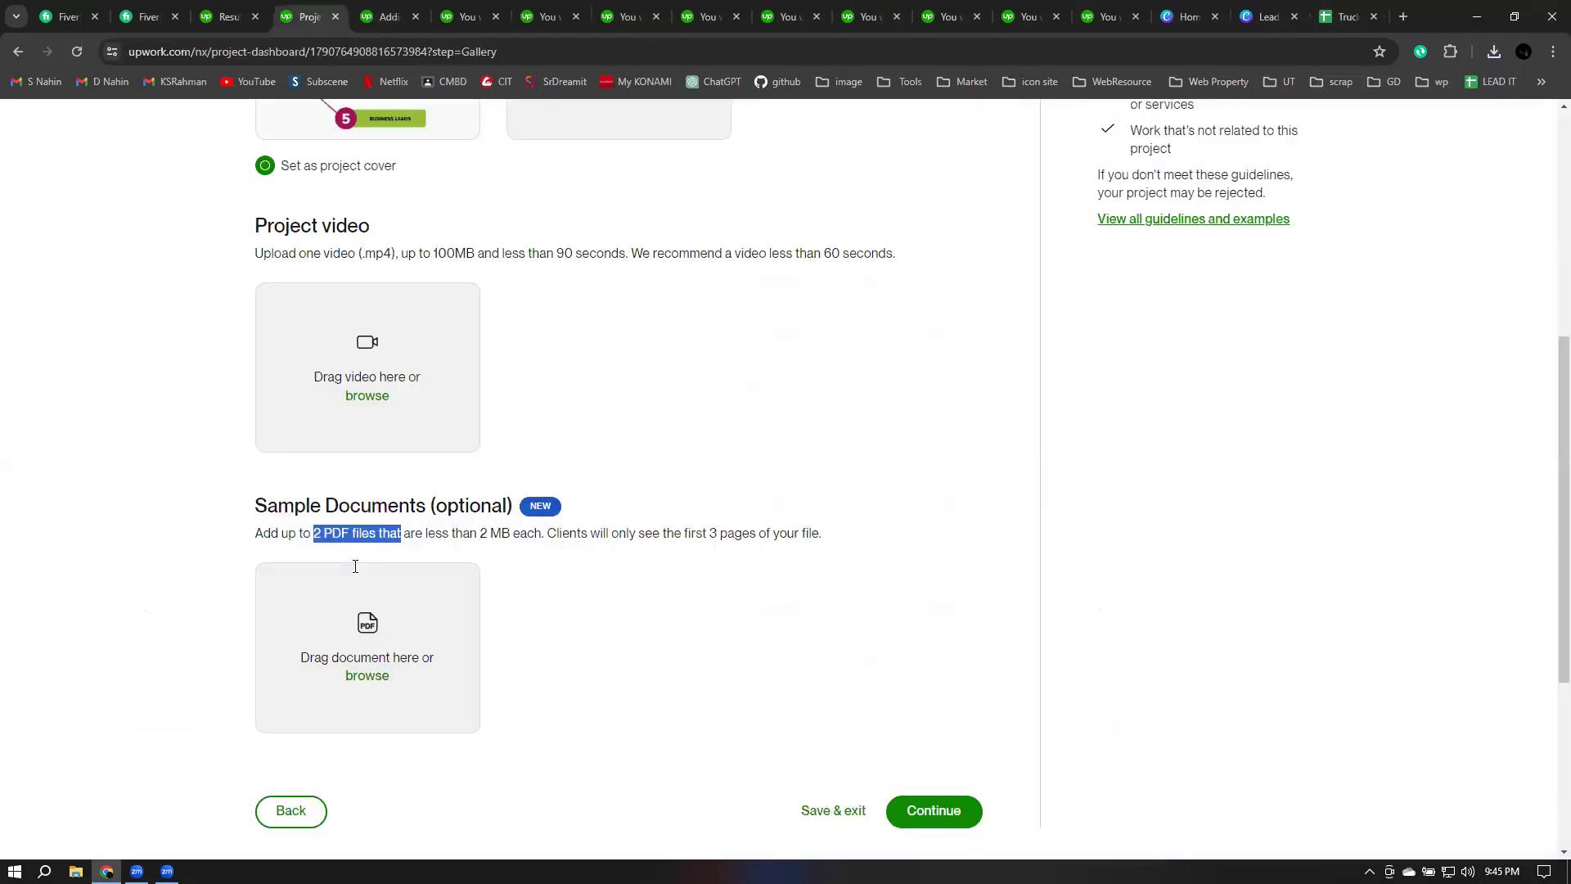
left_click(376, 675)
left_click(221, 170)
left_click(536, 576)
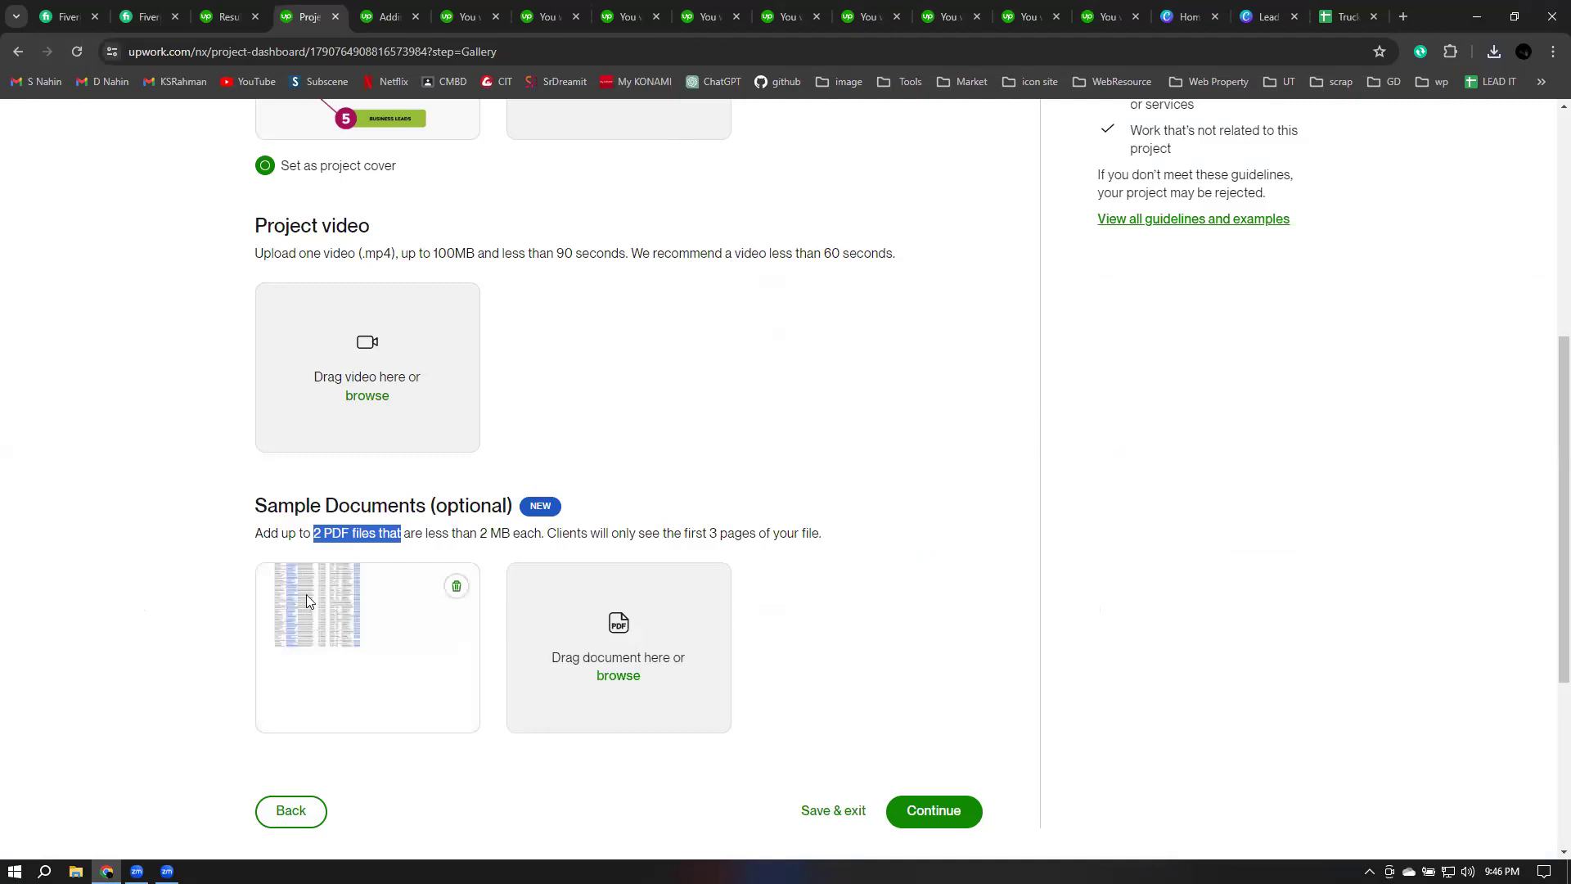
Step: Remove the uploaded sample PDF from the project's Sample Documents and confirm the removal
left_click(456, 587)
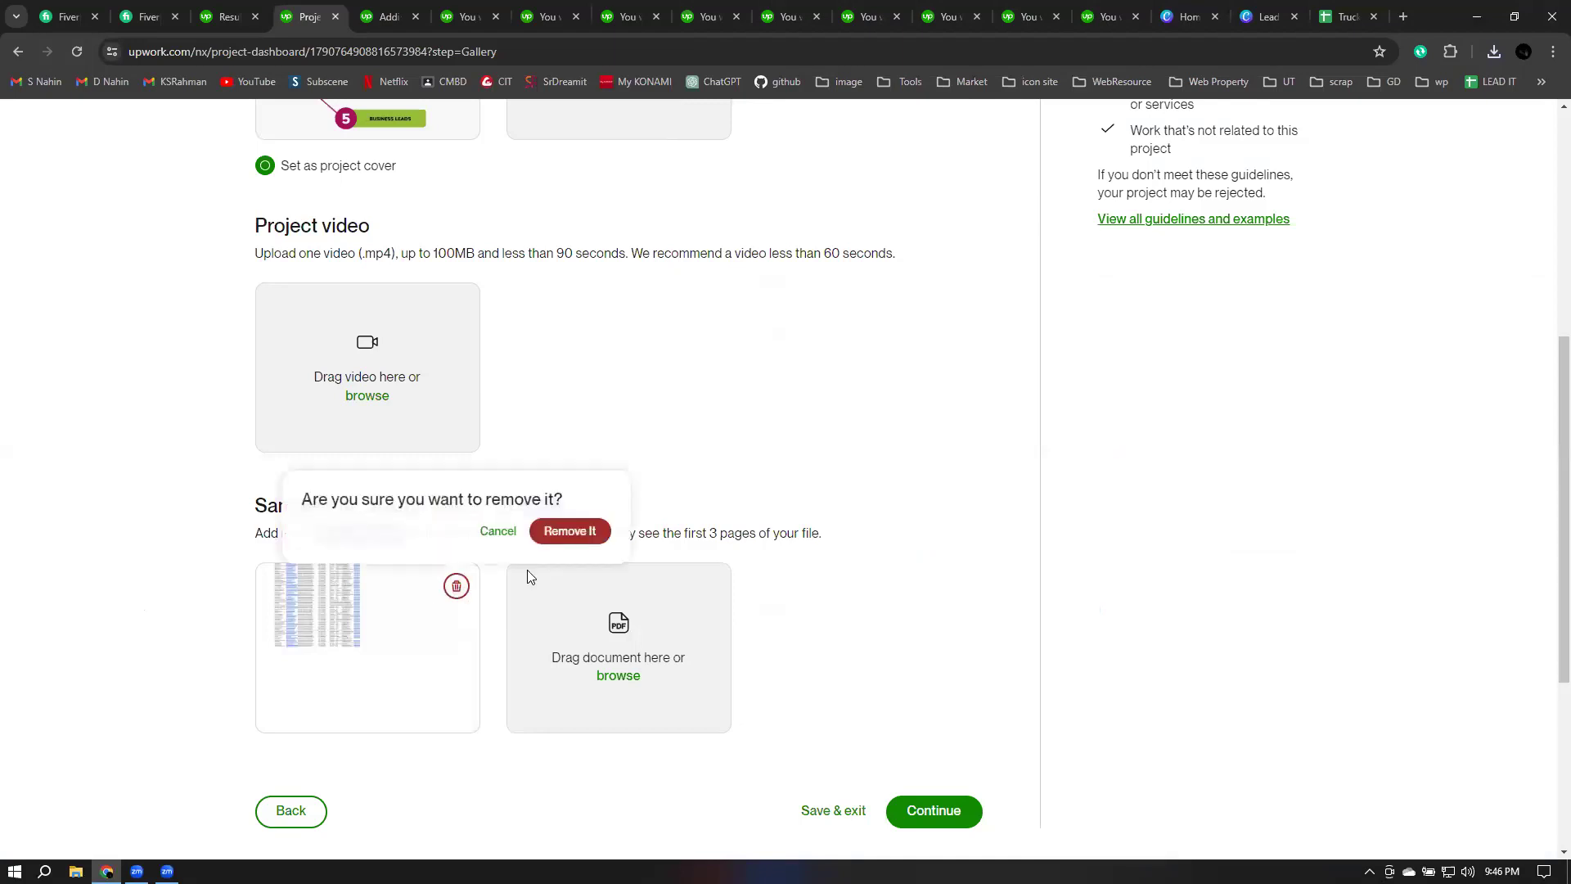
left_click(601, 534)
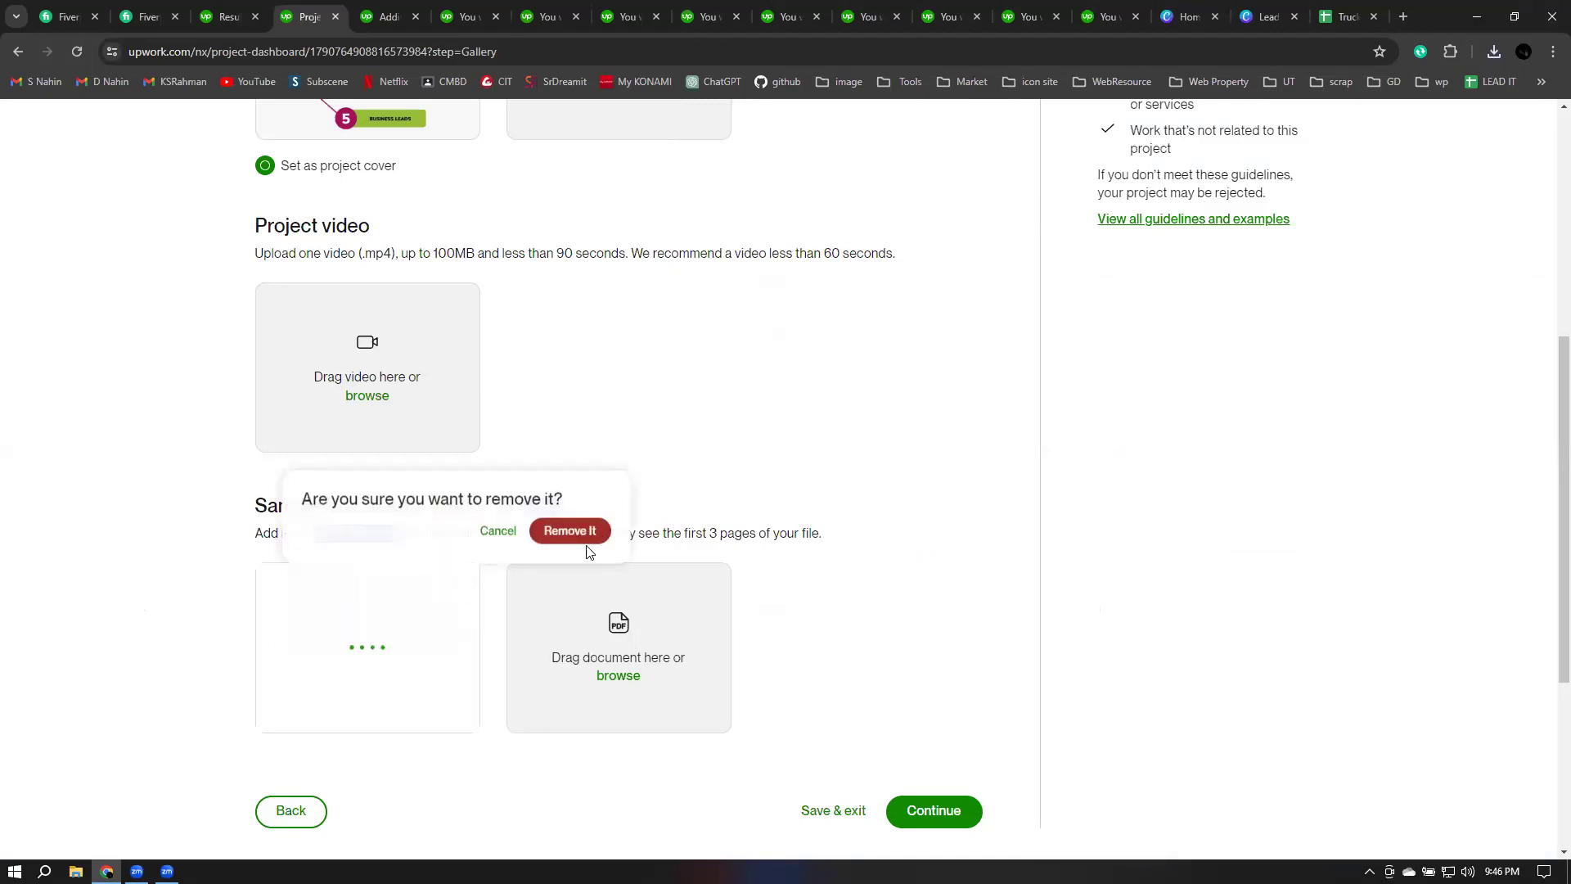
Step: Switch to Google Sheets, return to the recent spreadsheets list and open "RCFE-ALWP-emails.xlsx"
left_click(1332, 18)
key("alt+Left")
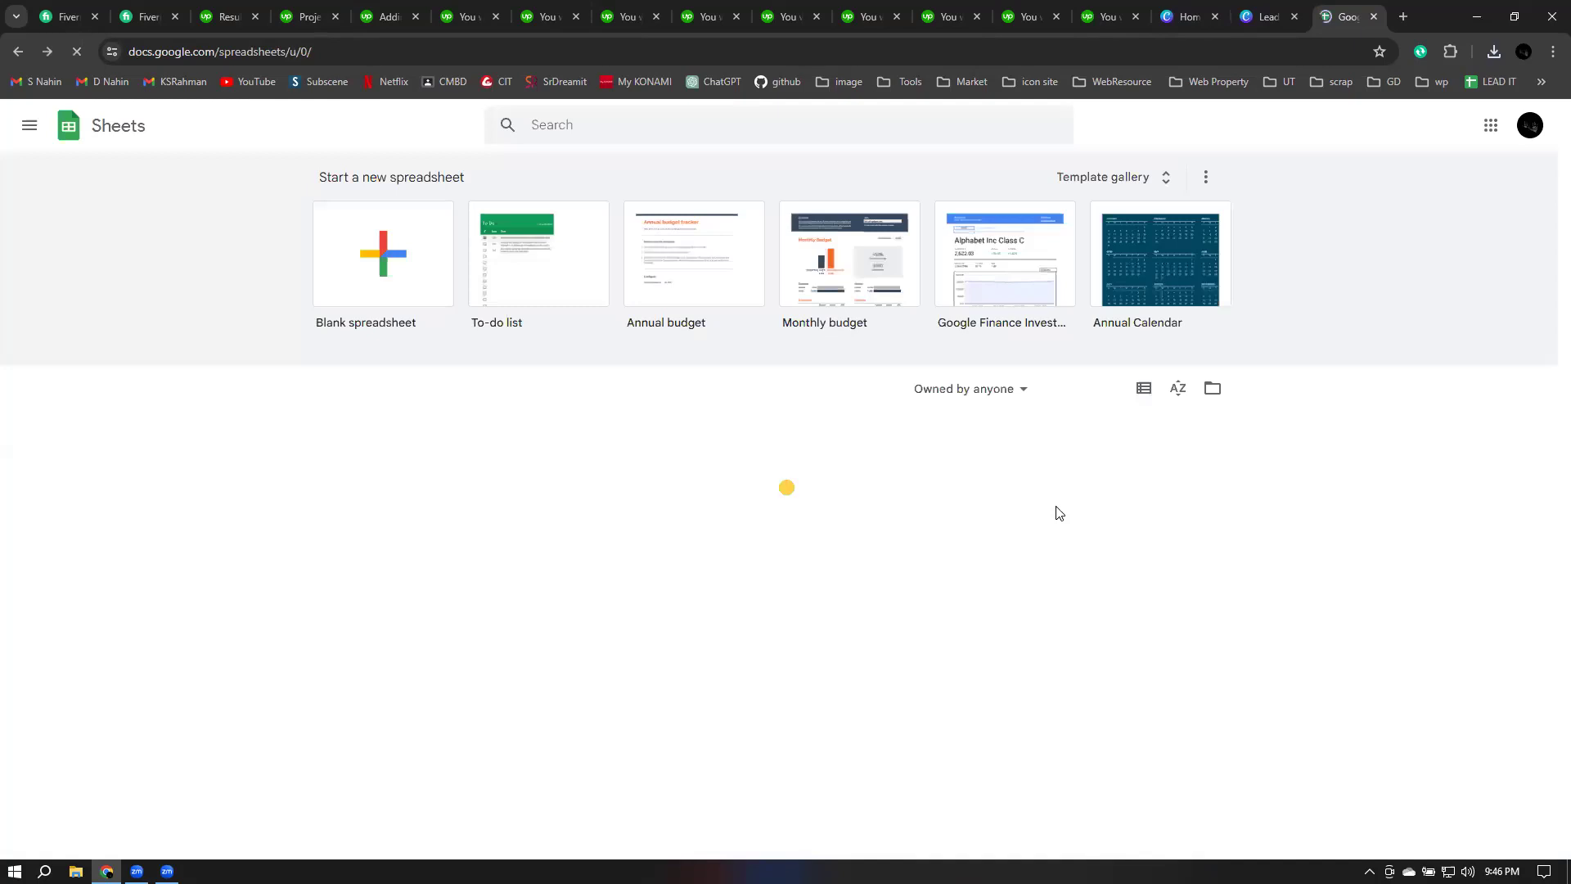
scroll(1059, 513, "down", 5)
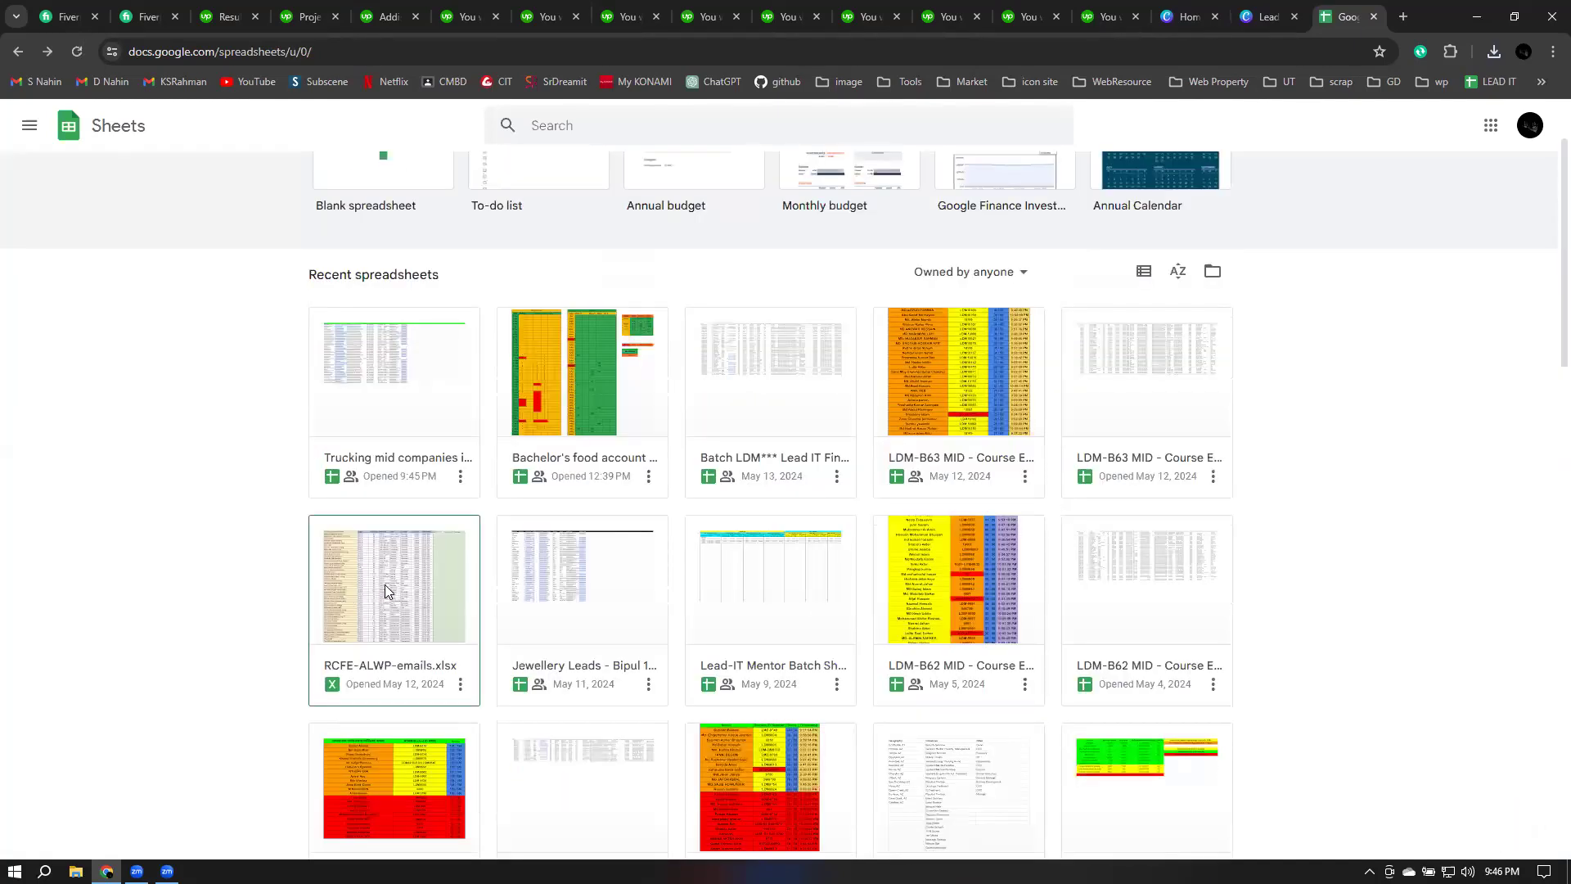
left_click(793, 487)
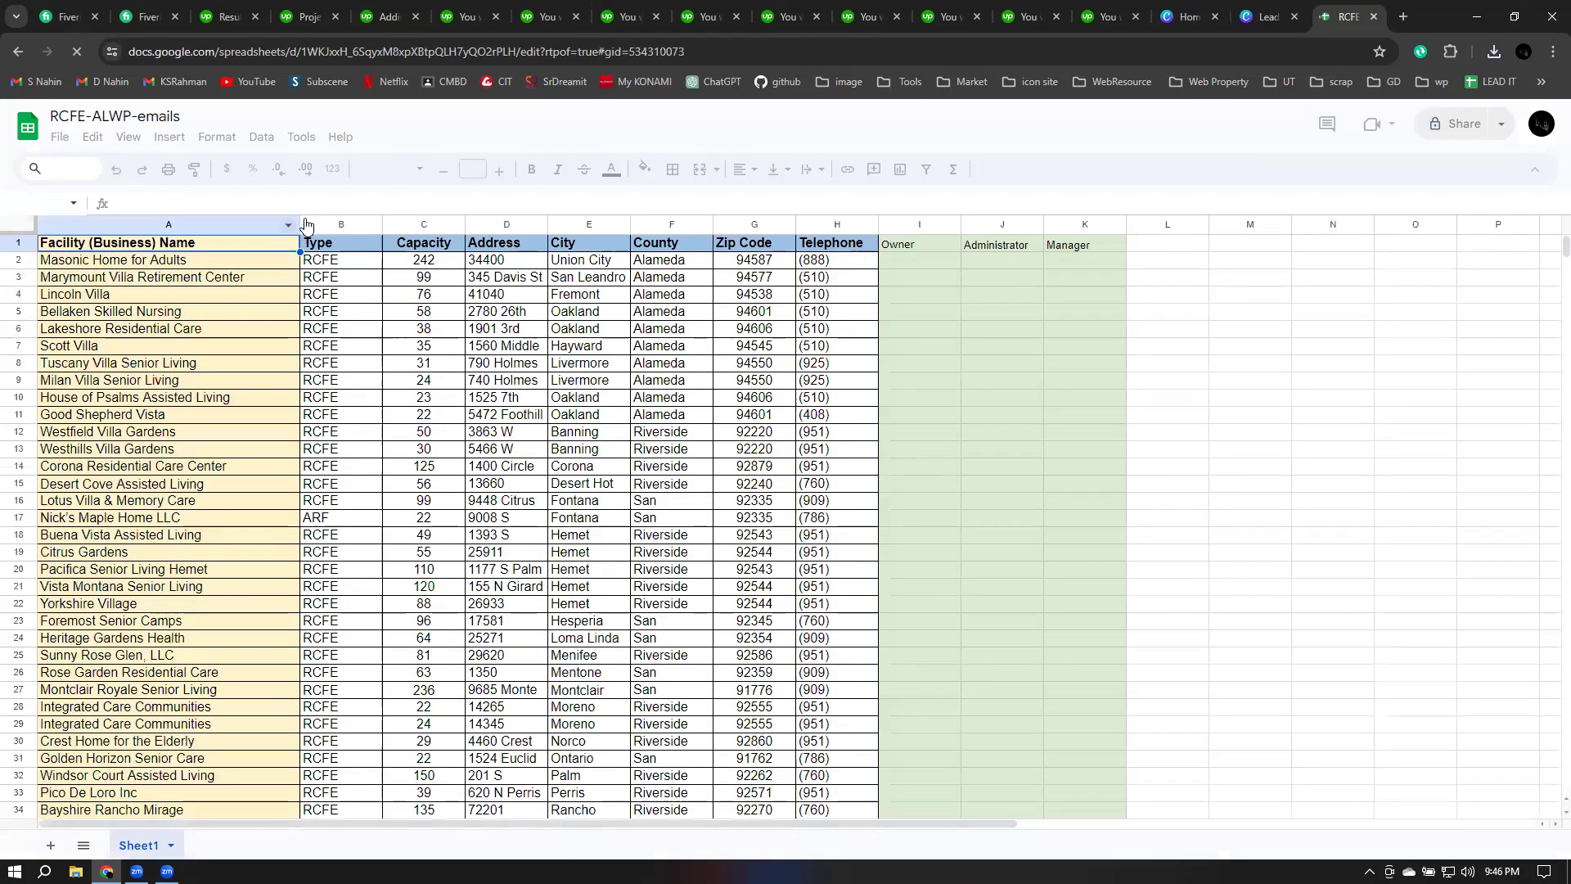
Step: Go back to the recent spreadsheets, look for another possible sample and open "Stranger Things"
left_click(20, 53)
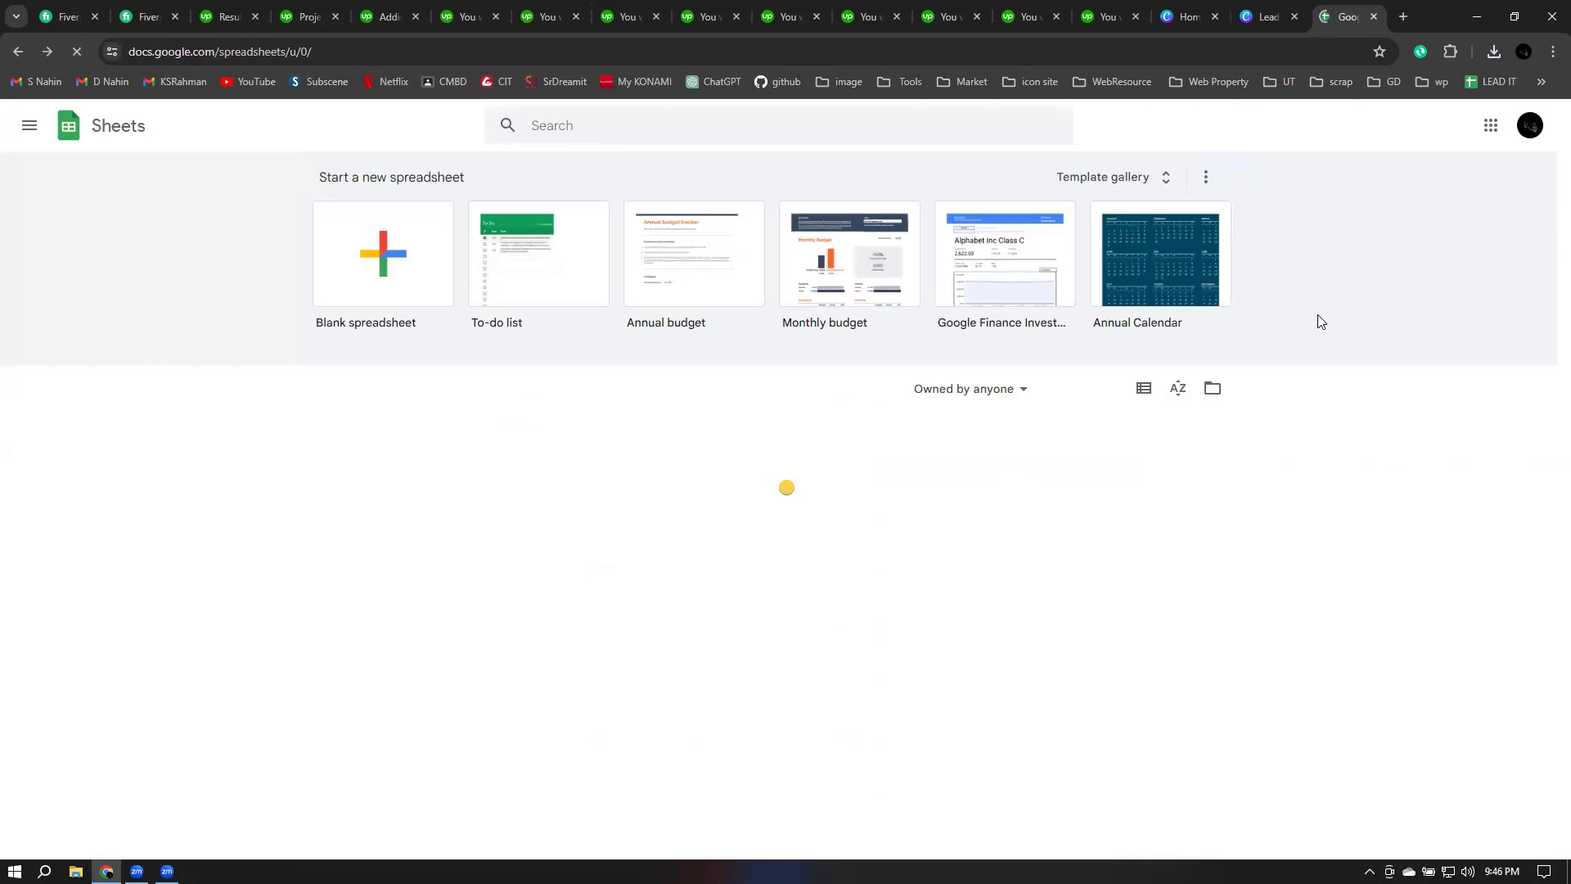
scroll(1291, 364, "down", 2)
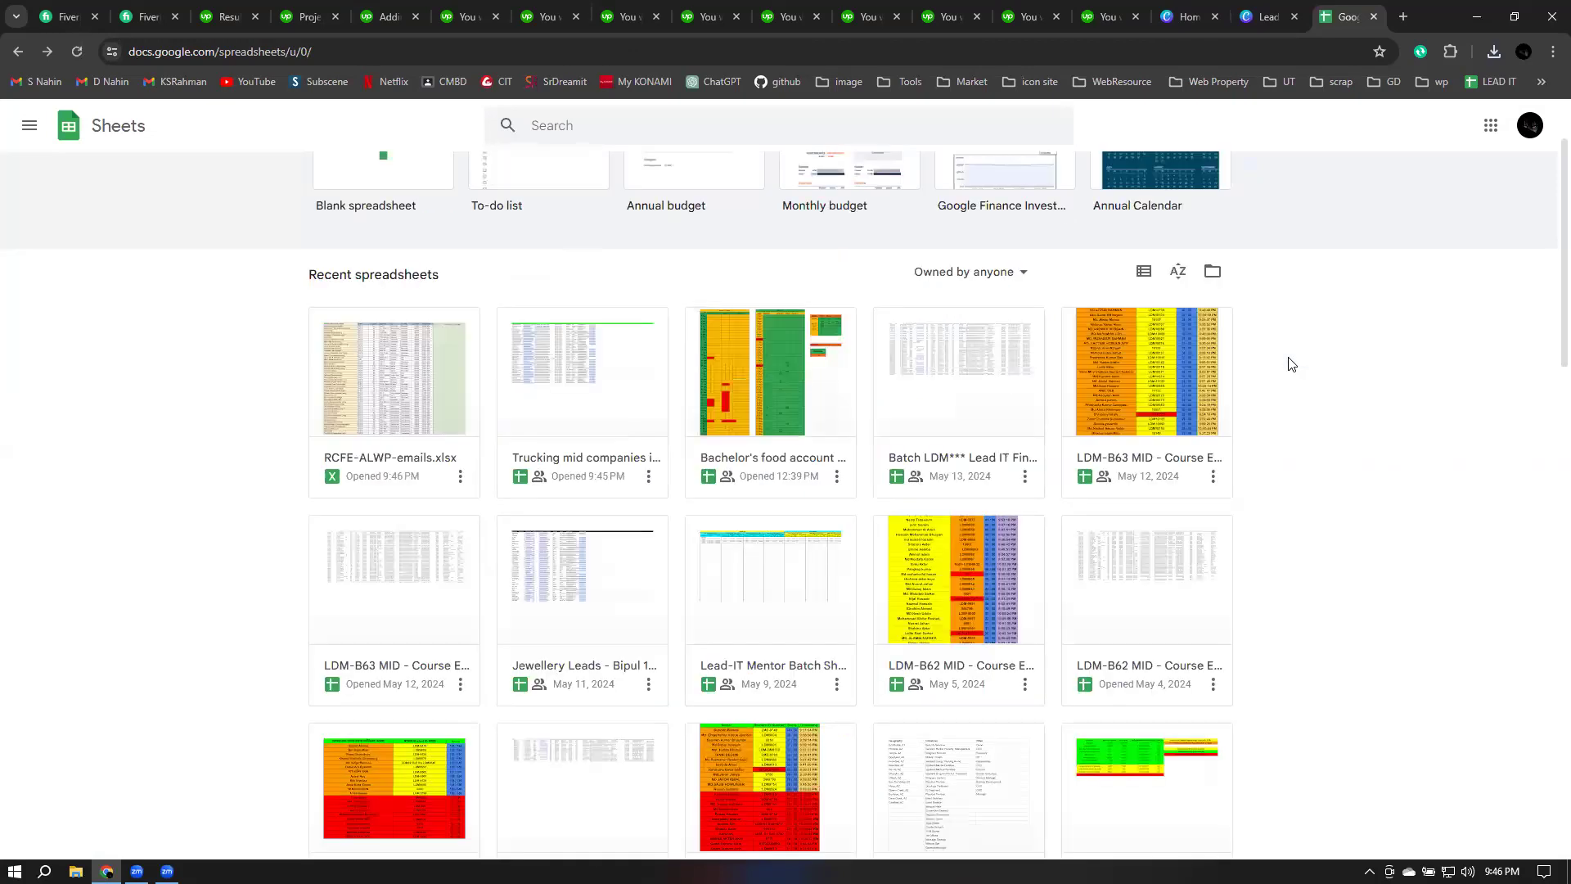
scroll(1291, 364, "down", 1)
scroll(1291, 364, "down", 2)
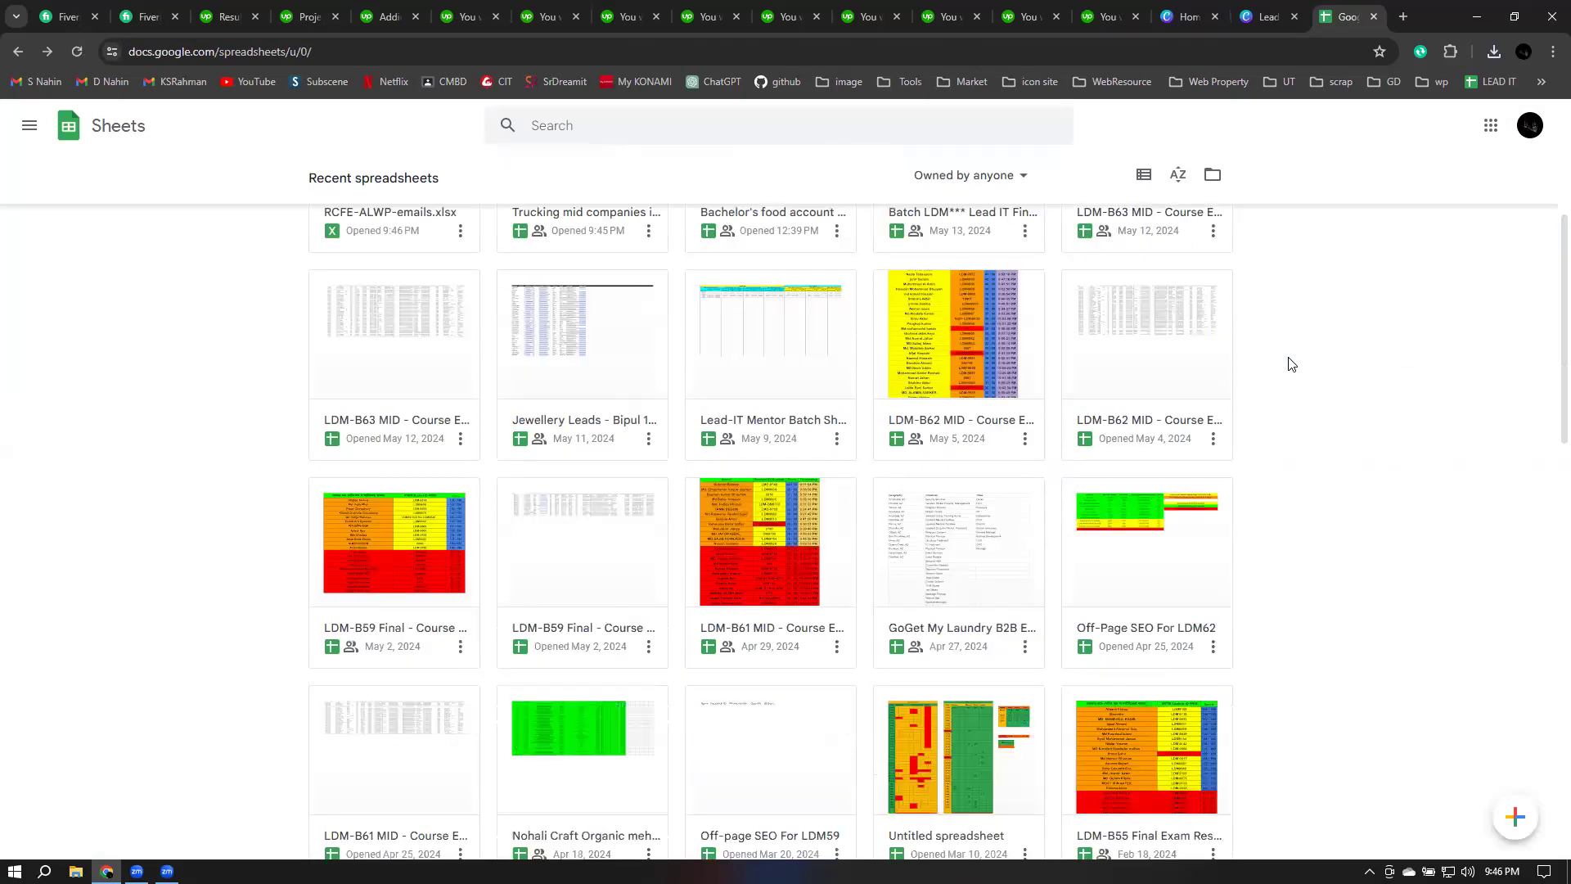
scroll(1291, 364, "down", 4)
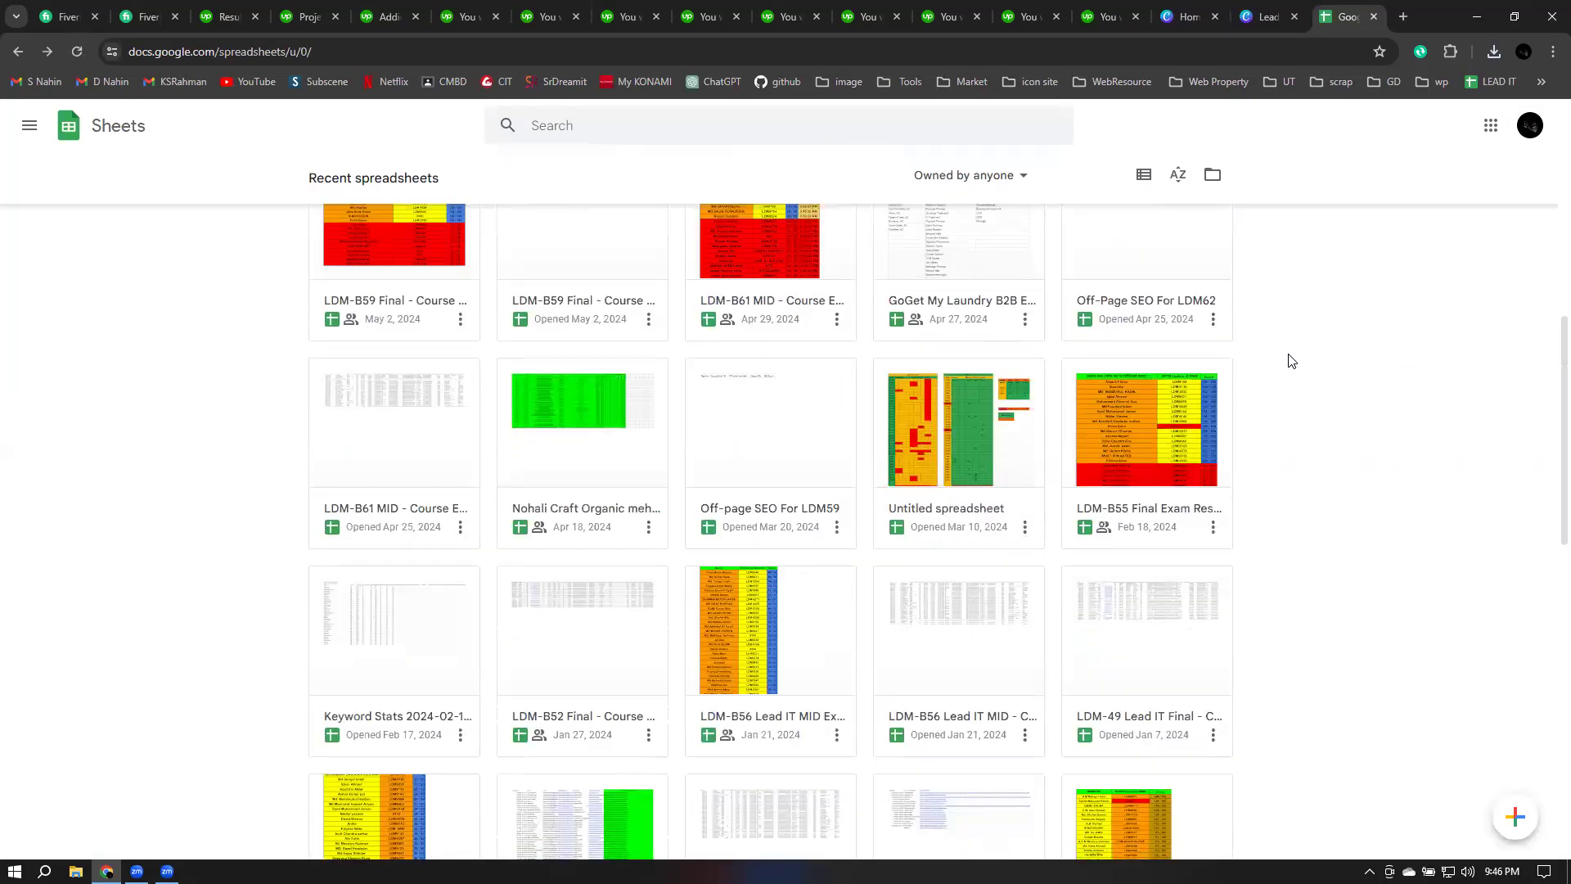
scroll(1291, 360, "down", 3)
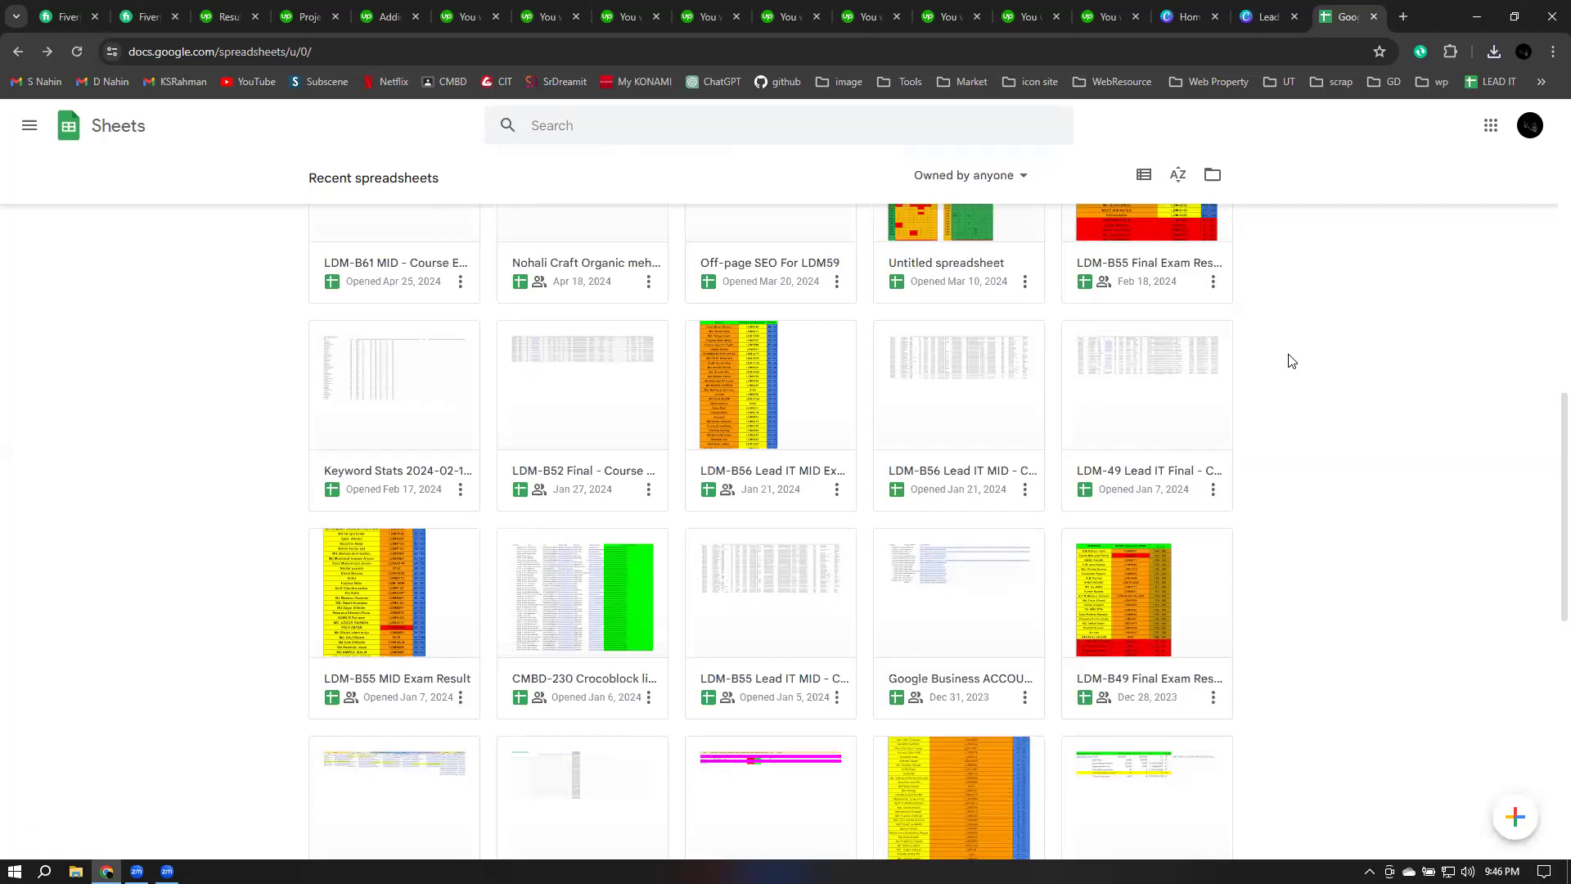
scroll(1291, 361, "down", 2)
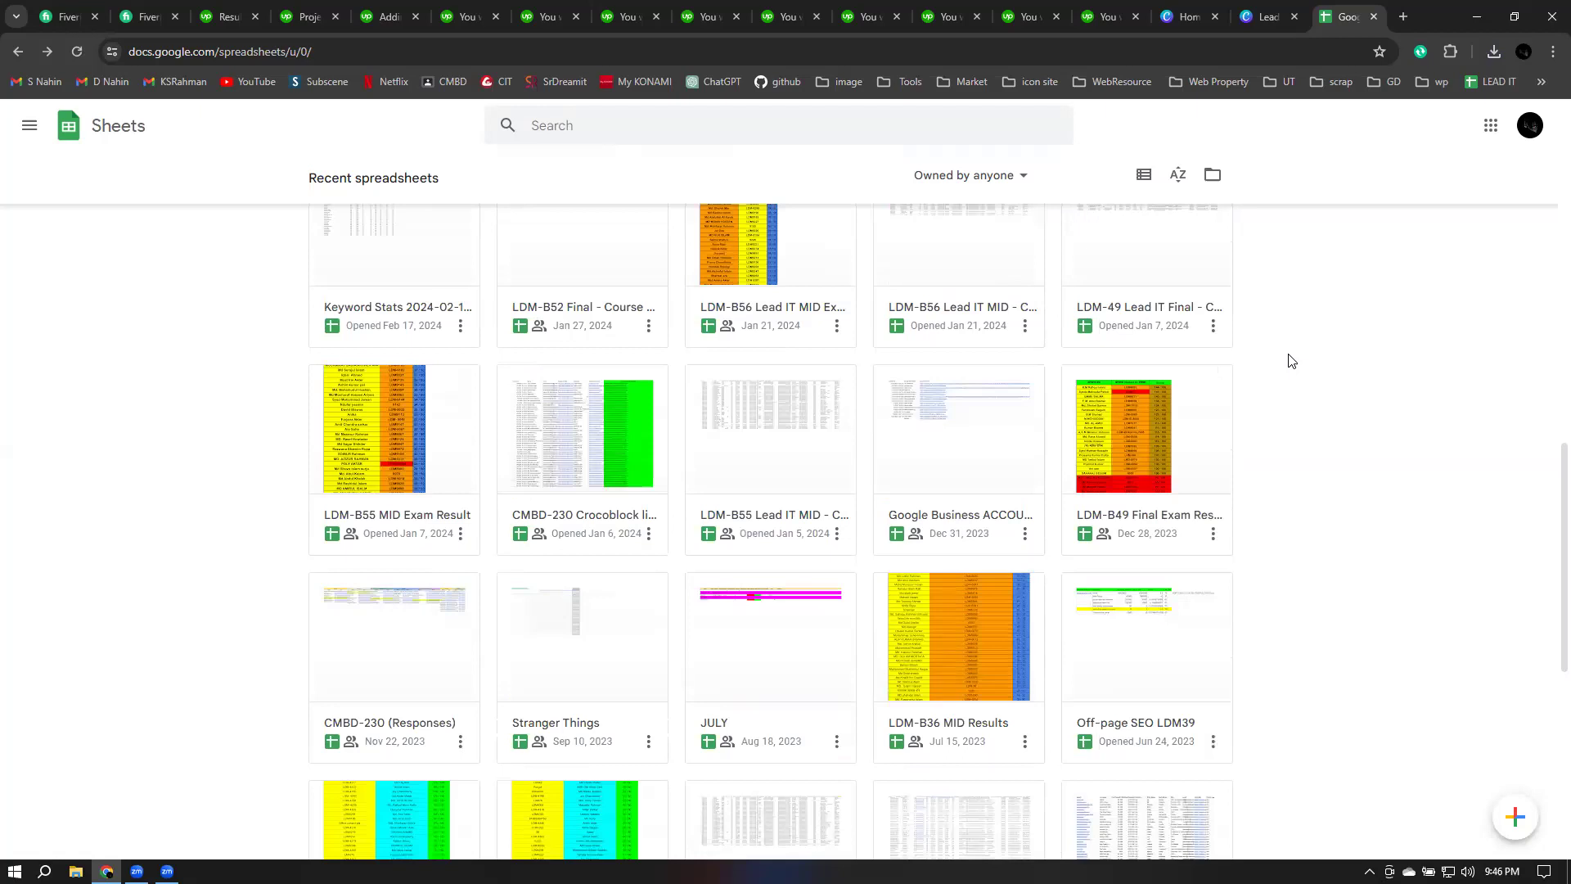
scroll(1291, 361, "down", 1)
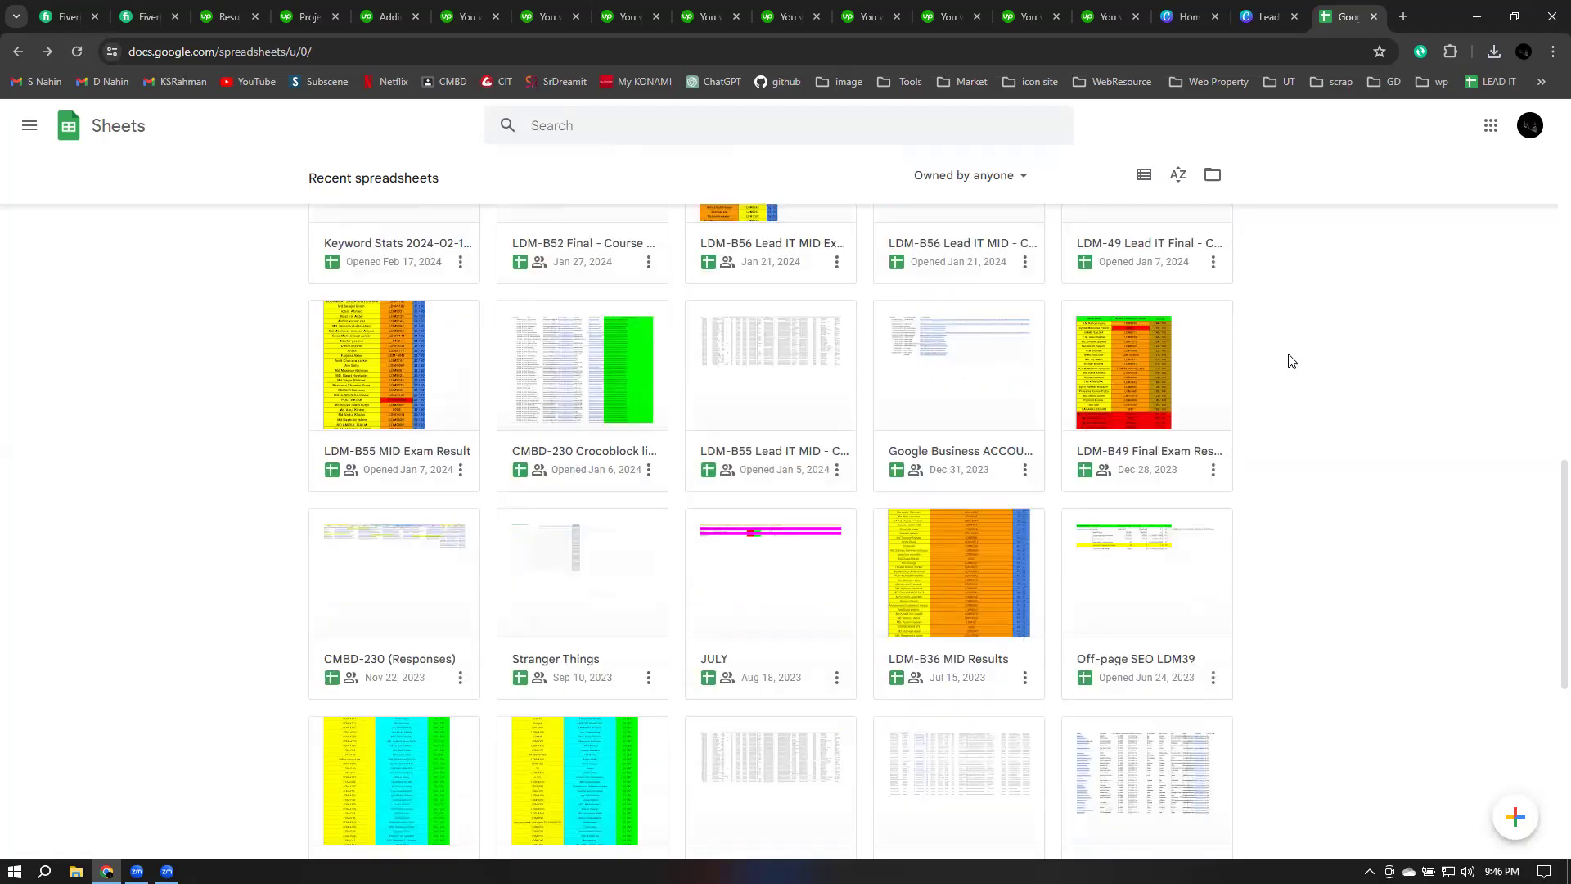
scroll(536, 553, "down", 1)
left_click(556, 566)
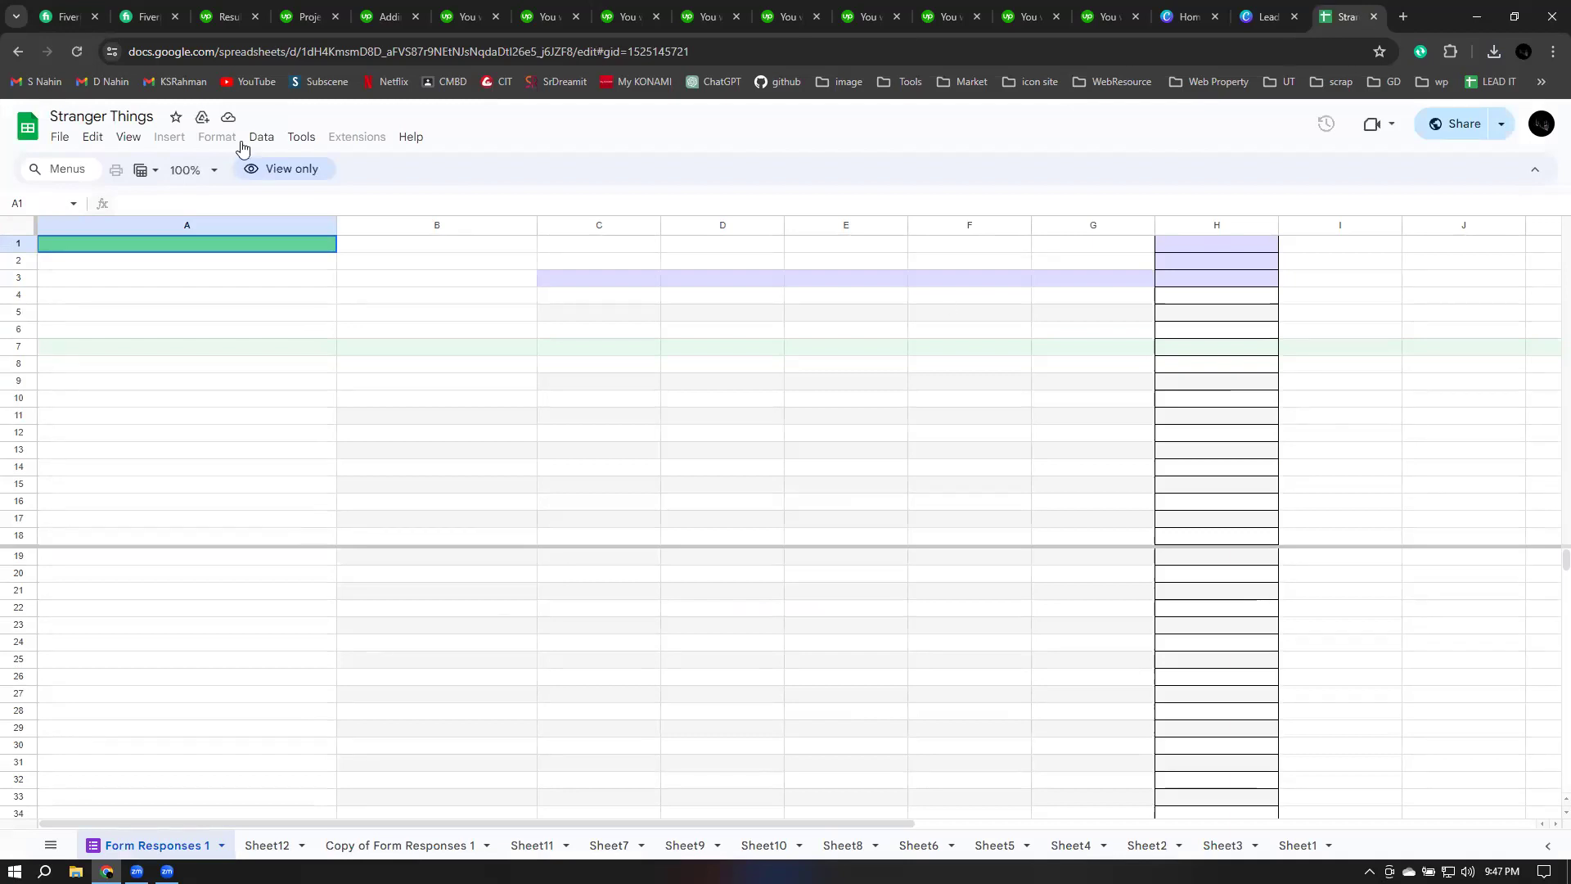
Step: Return to the recent spreadsheets and look through the whole list for a suitable lead generation sample
left_click(16, 52)
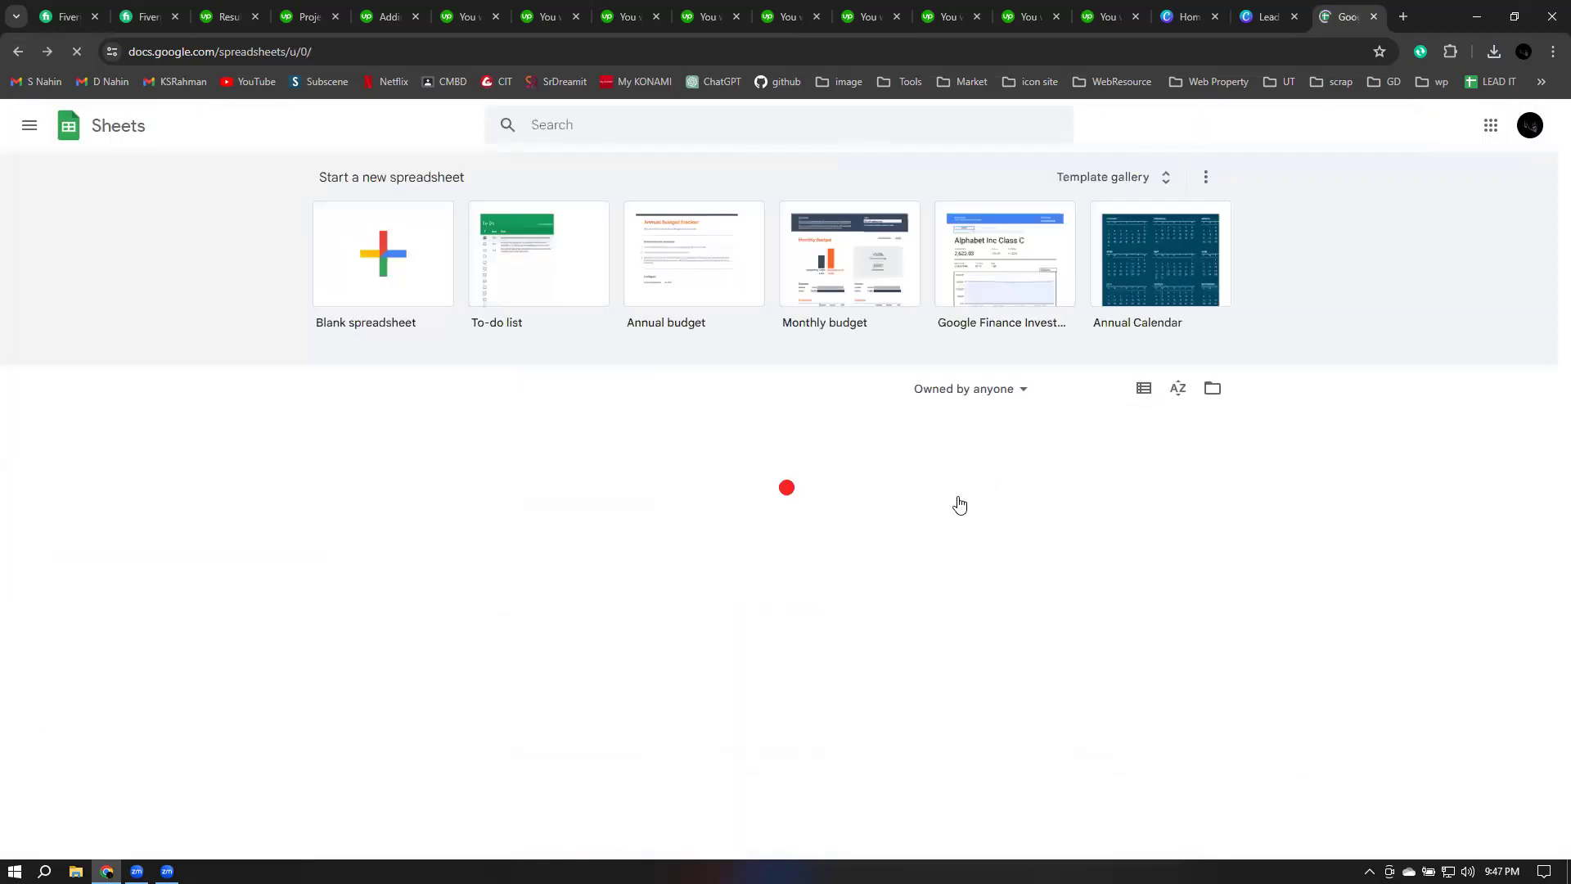
scroll(1018, 587, "down", 2)
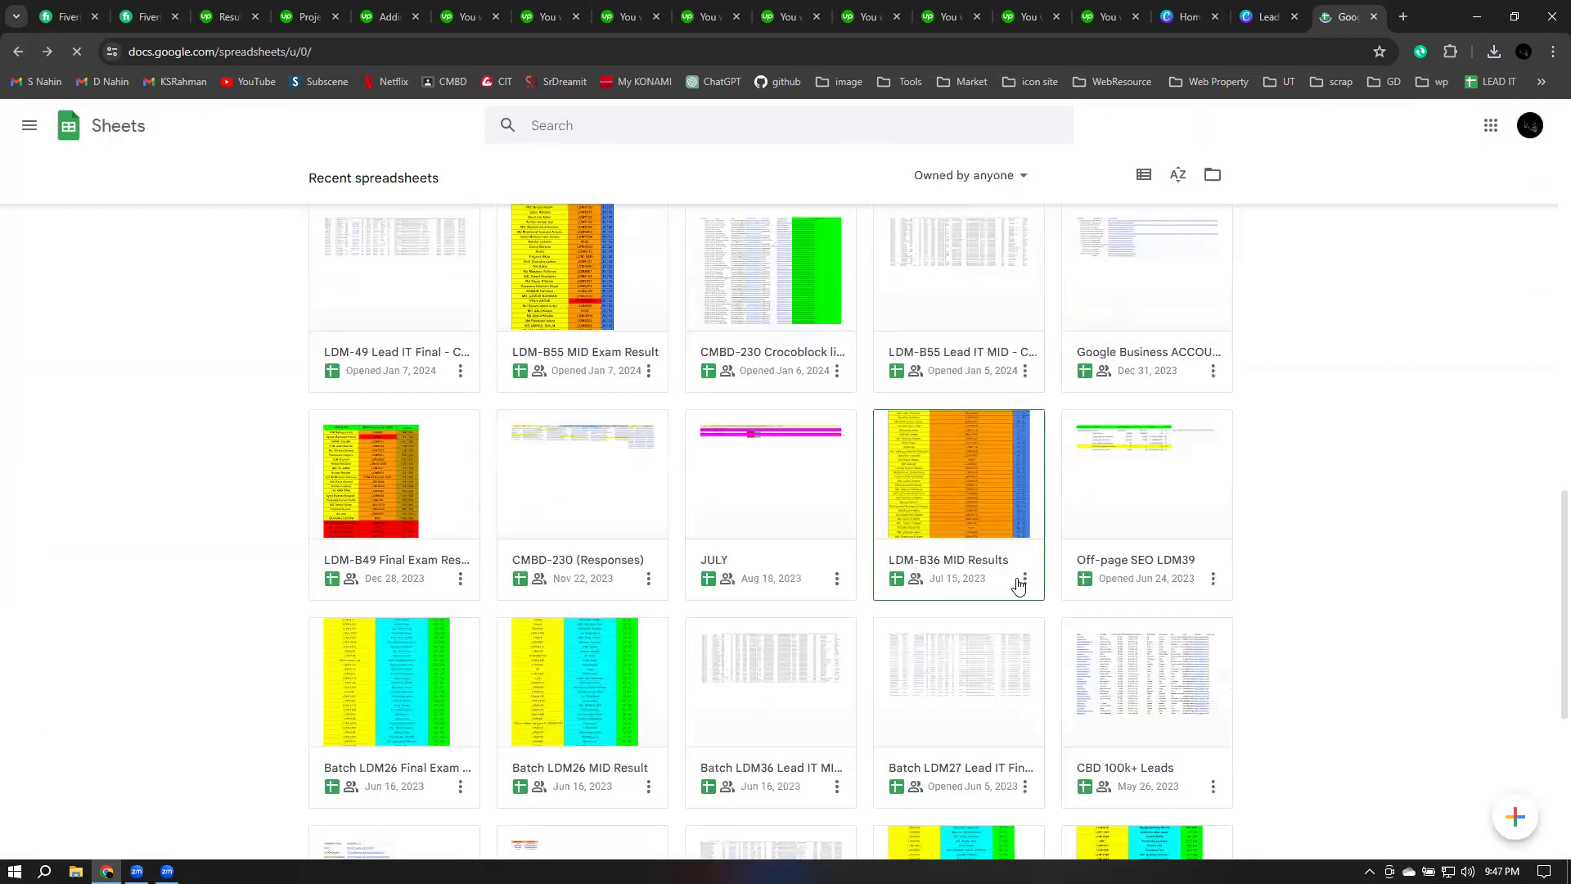
scroll(1019, 587, "down", 5)
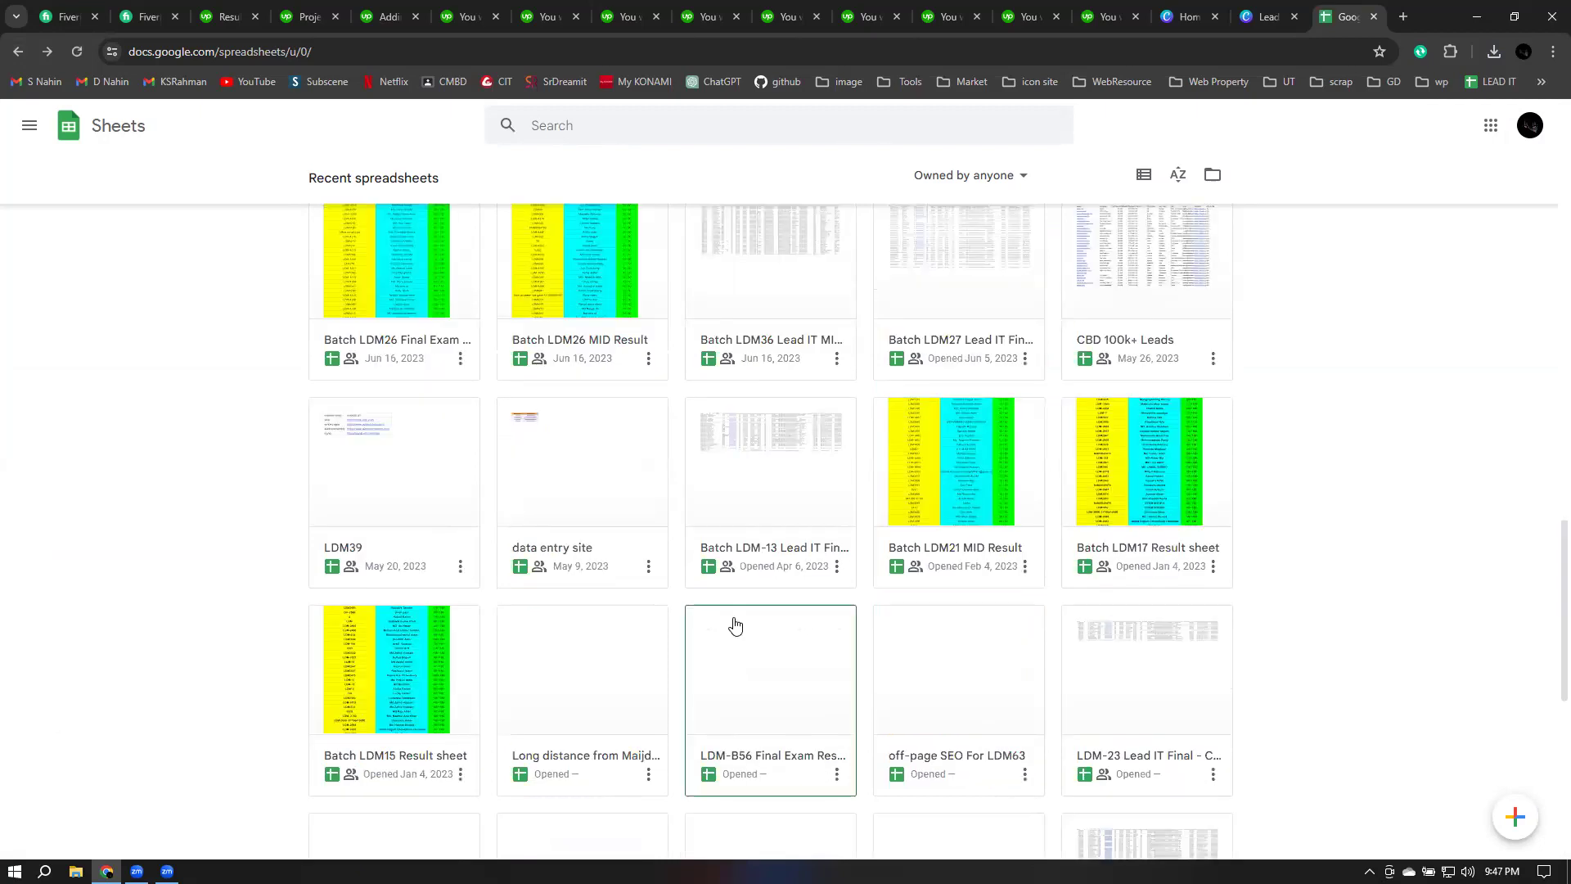
scroll(734, 626, "down", 3)
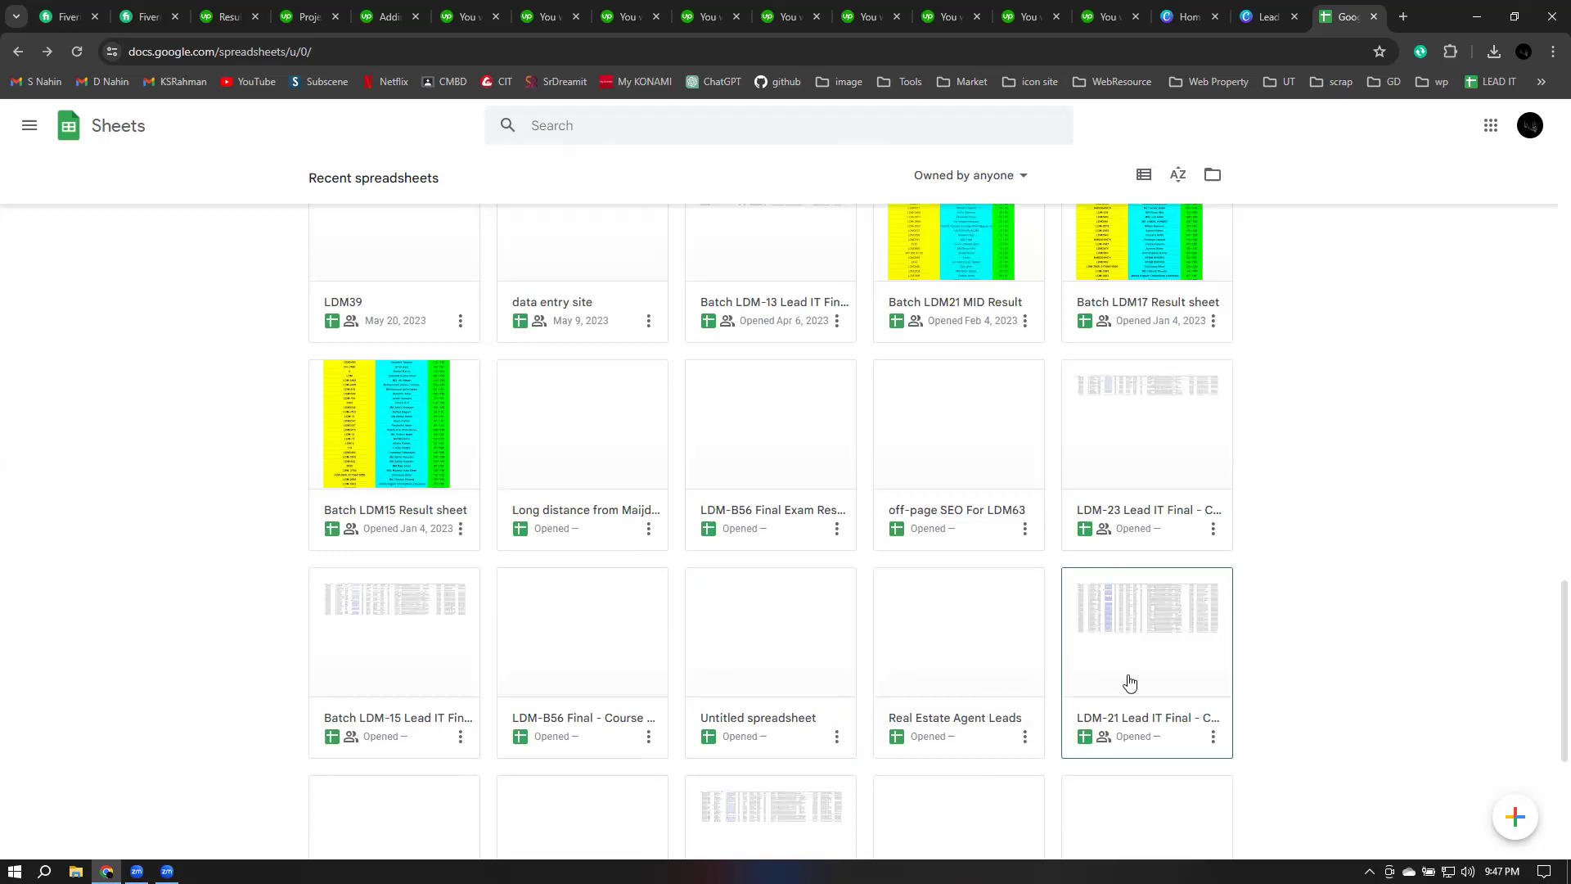
scroll(1129, 589, "down", 4)
scroll(1131, 682, "down", 1)
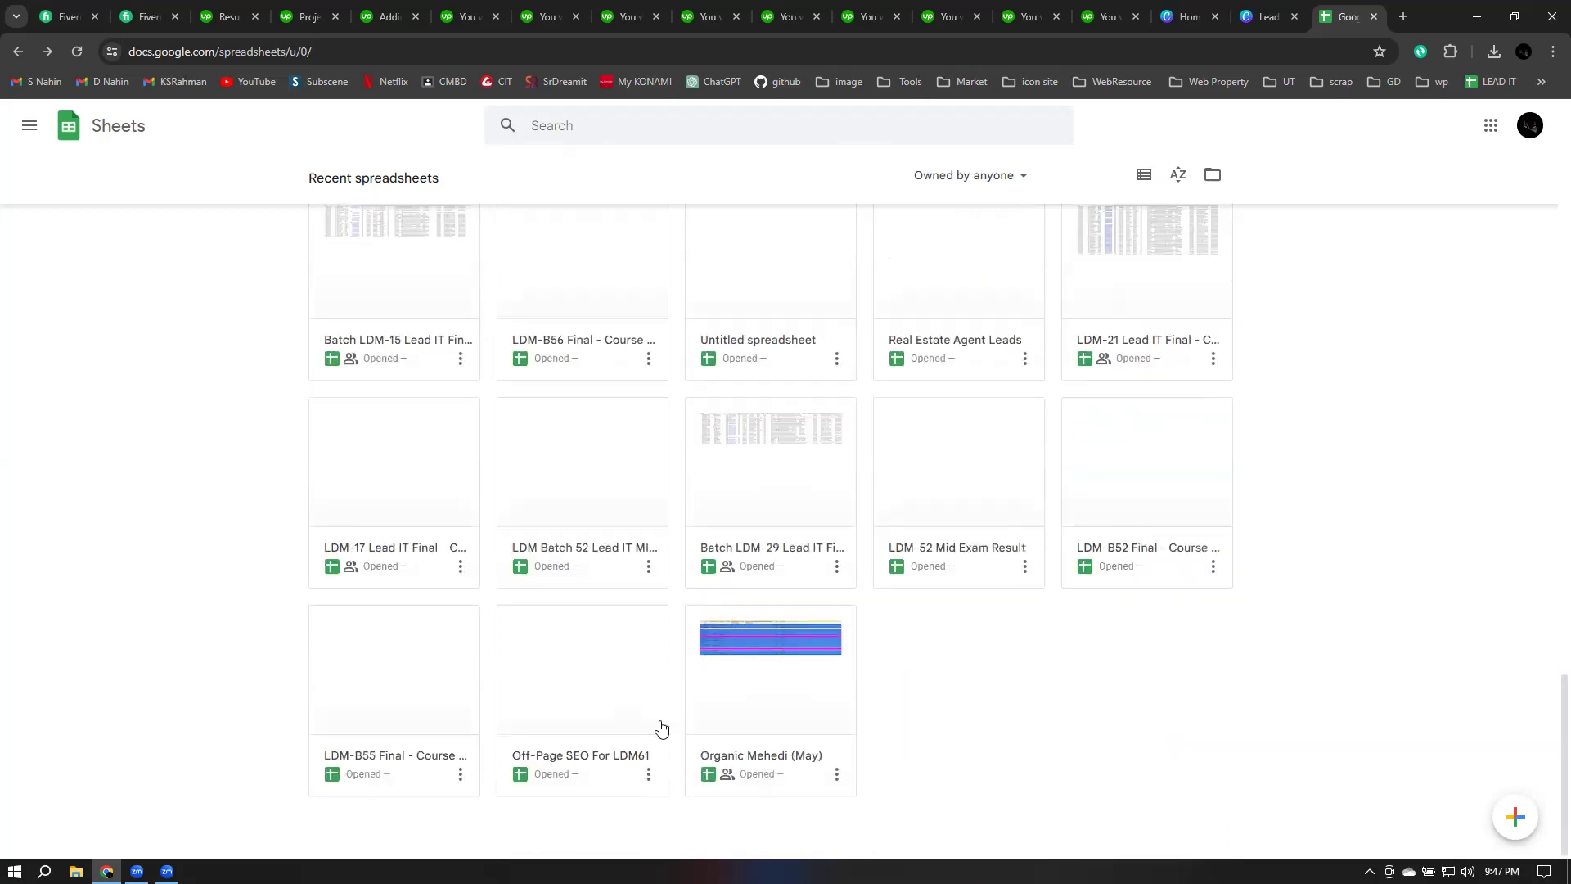
scroll(753, 726, "up", 1)
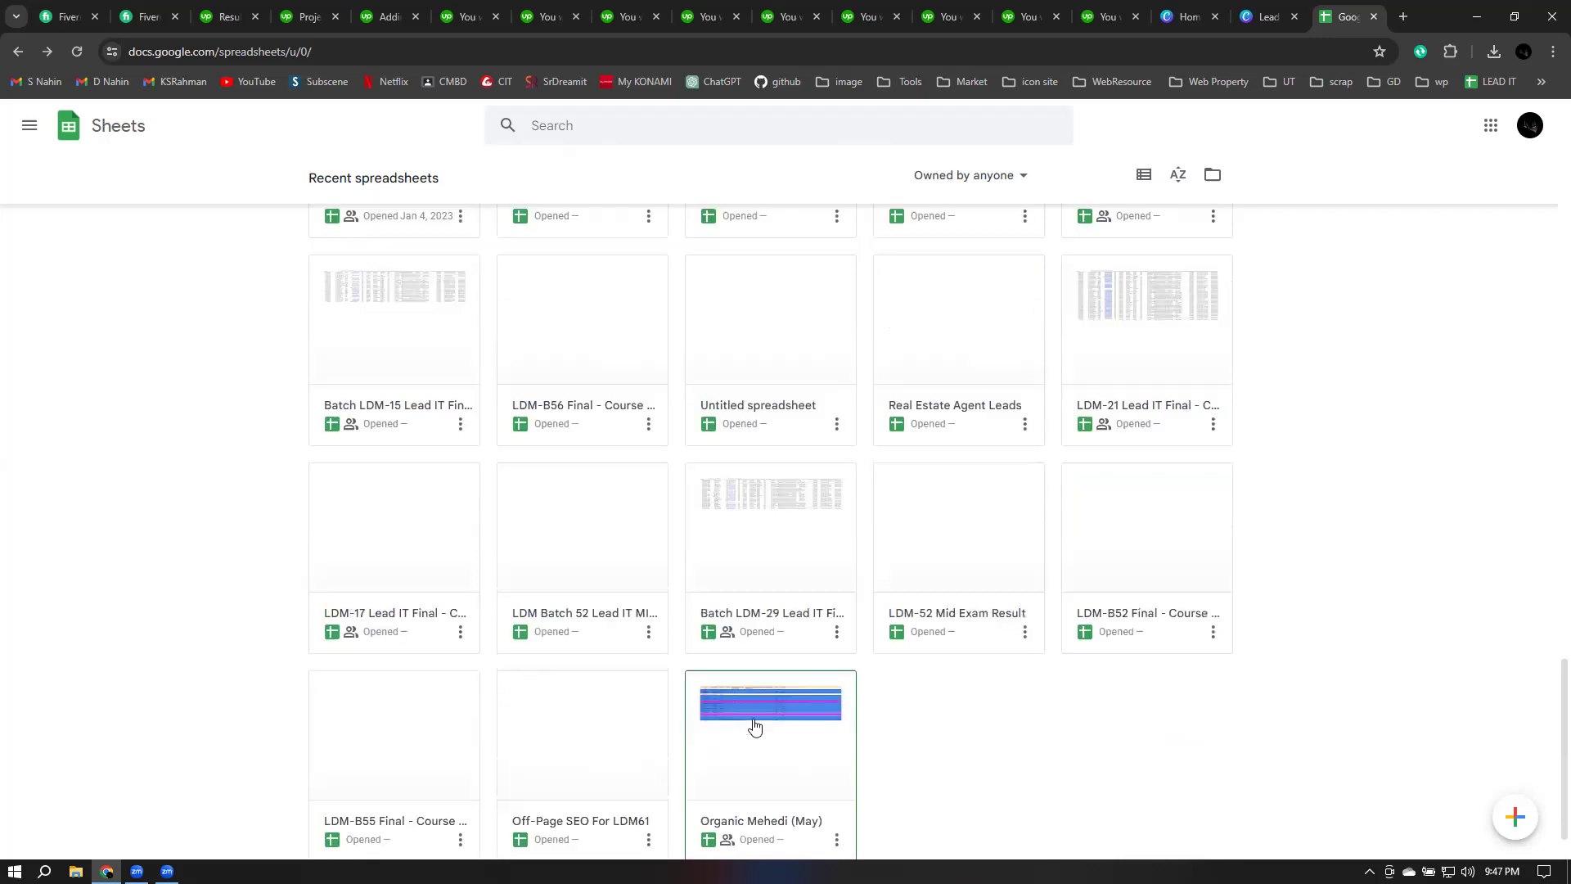
scroll(754, 725, "up", 2)
scroll(755, 725, "up", 5)
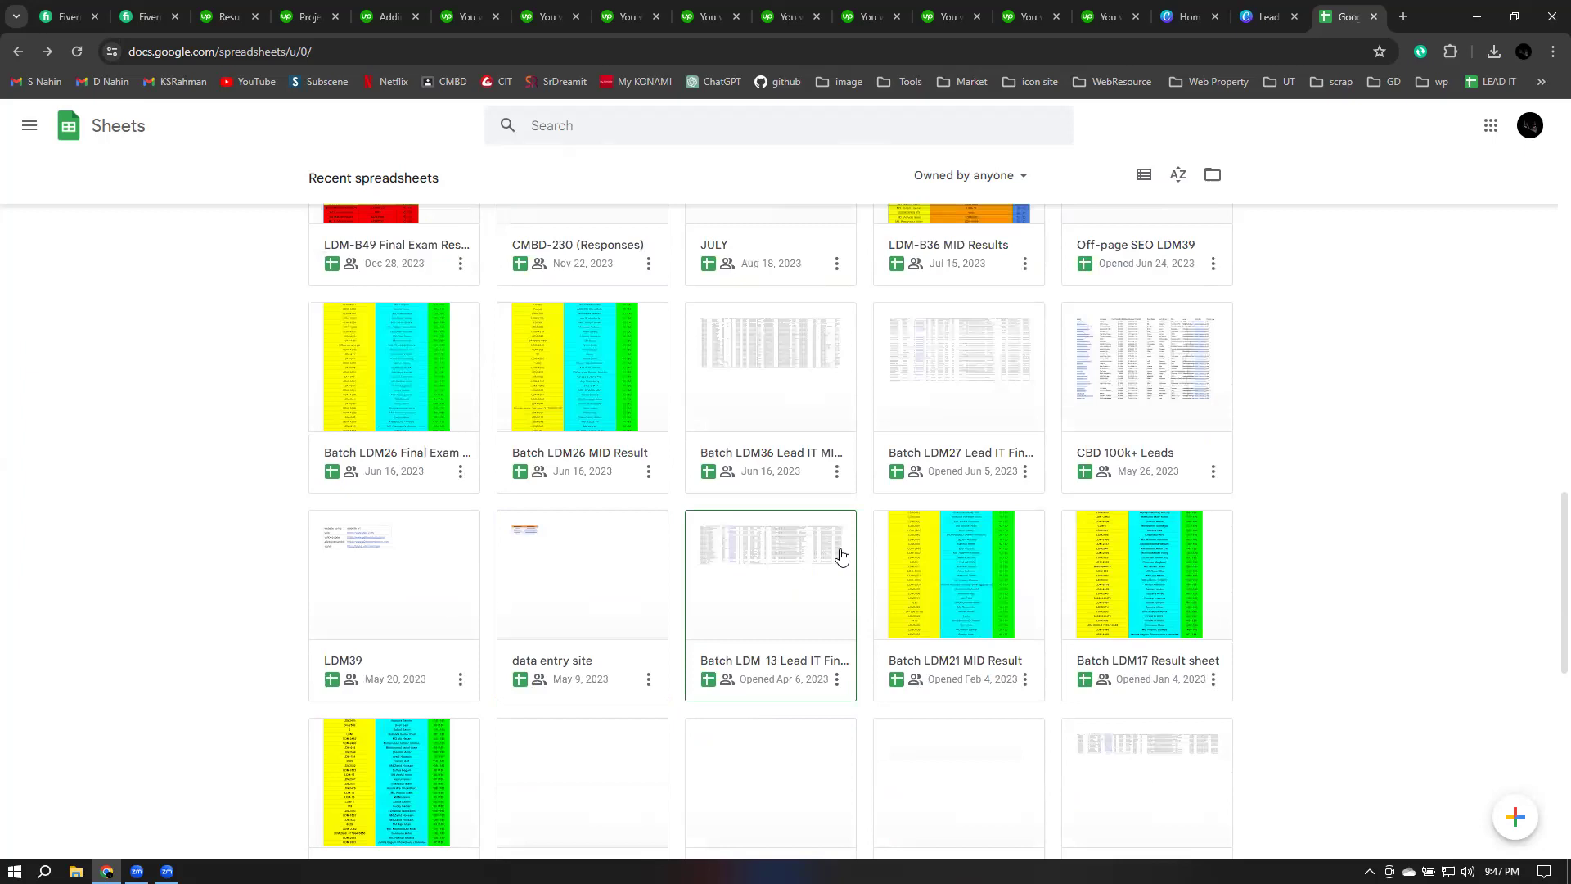
scroll(818, 554, "up", 3)
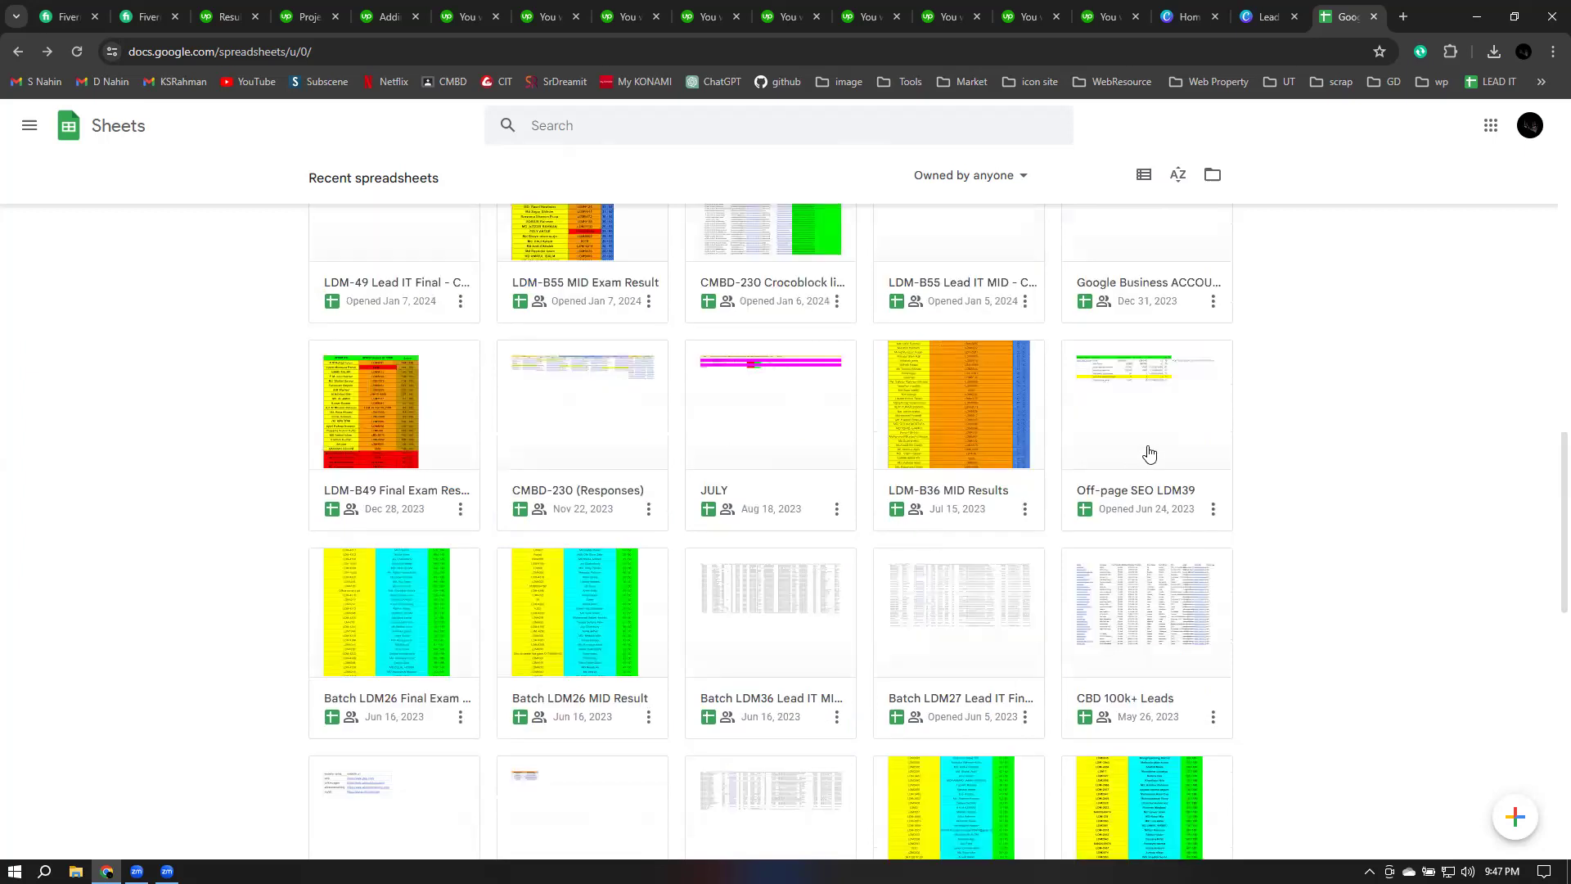
scroll(760, 445, "up", 2)
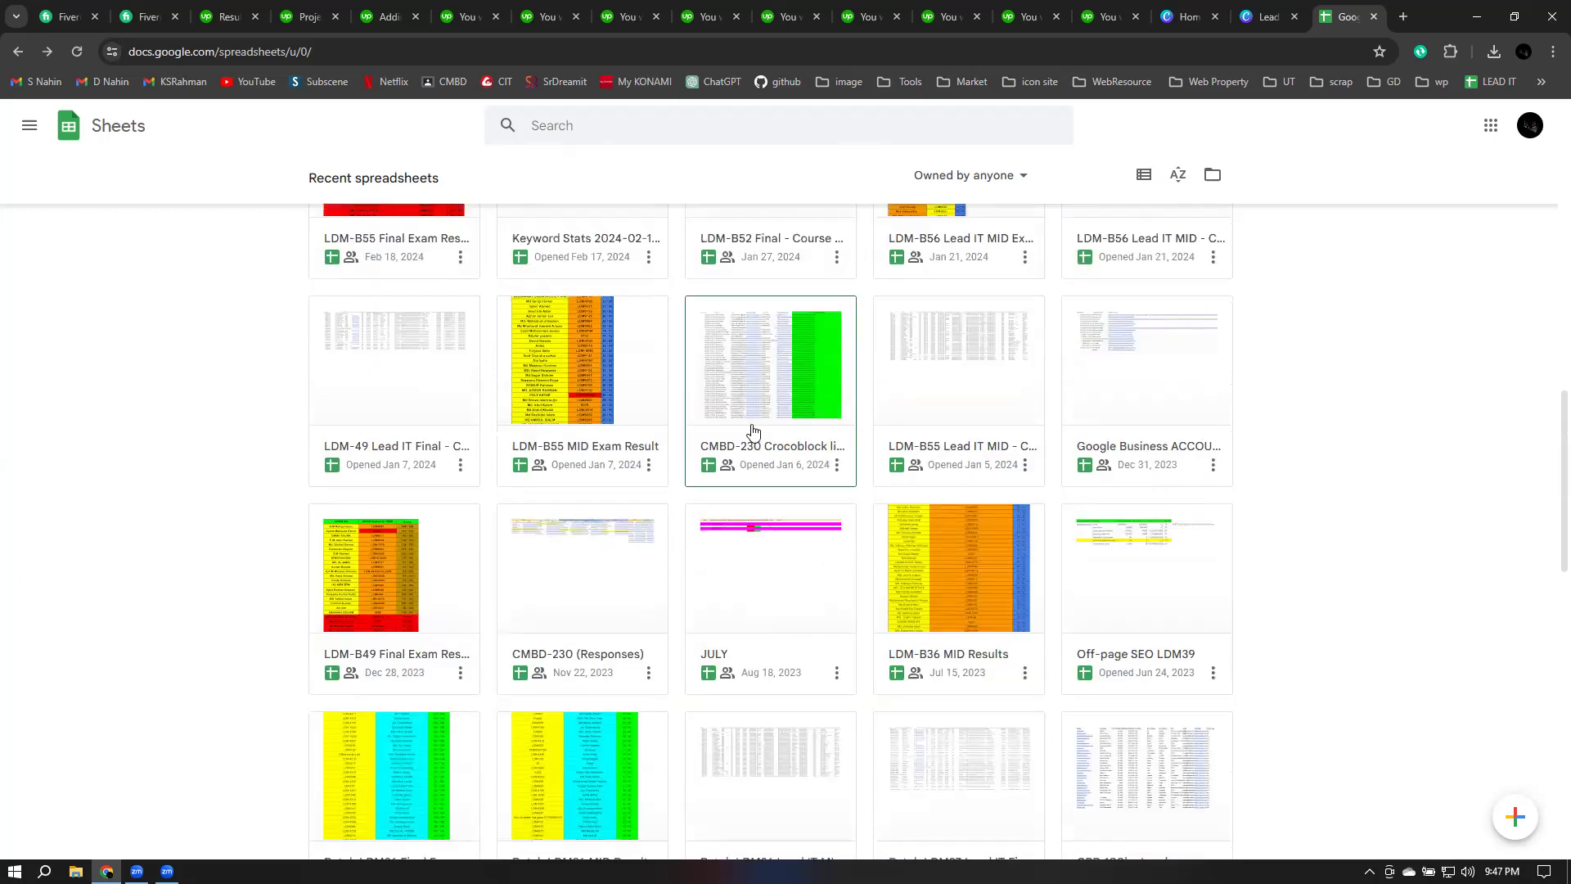
scroll(762, 430, "up", 1)
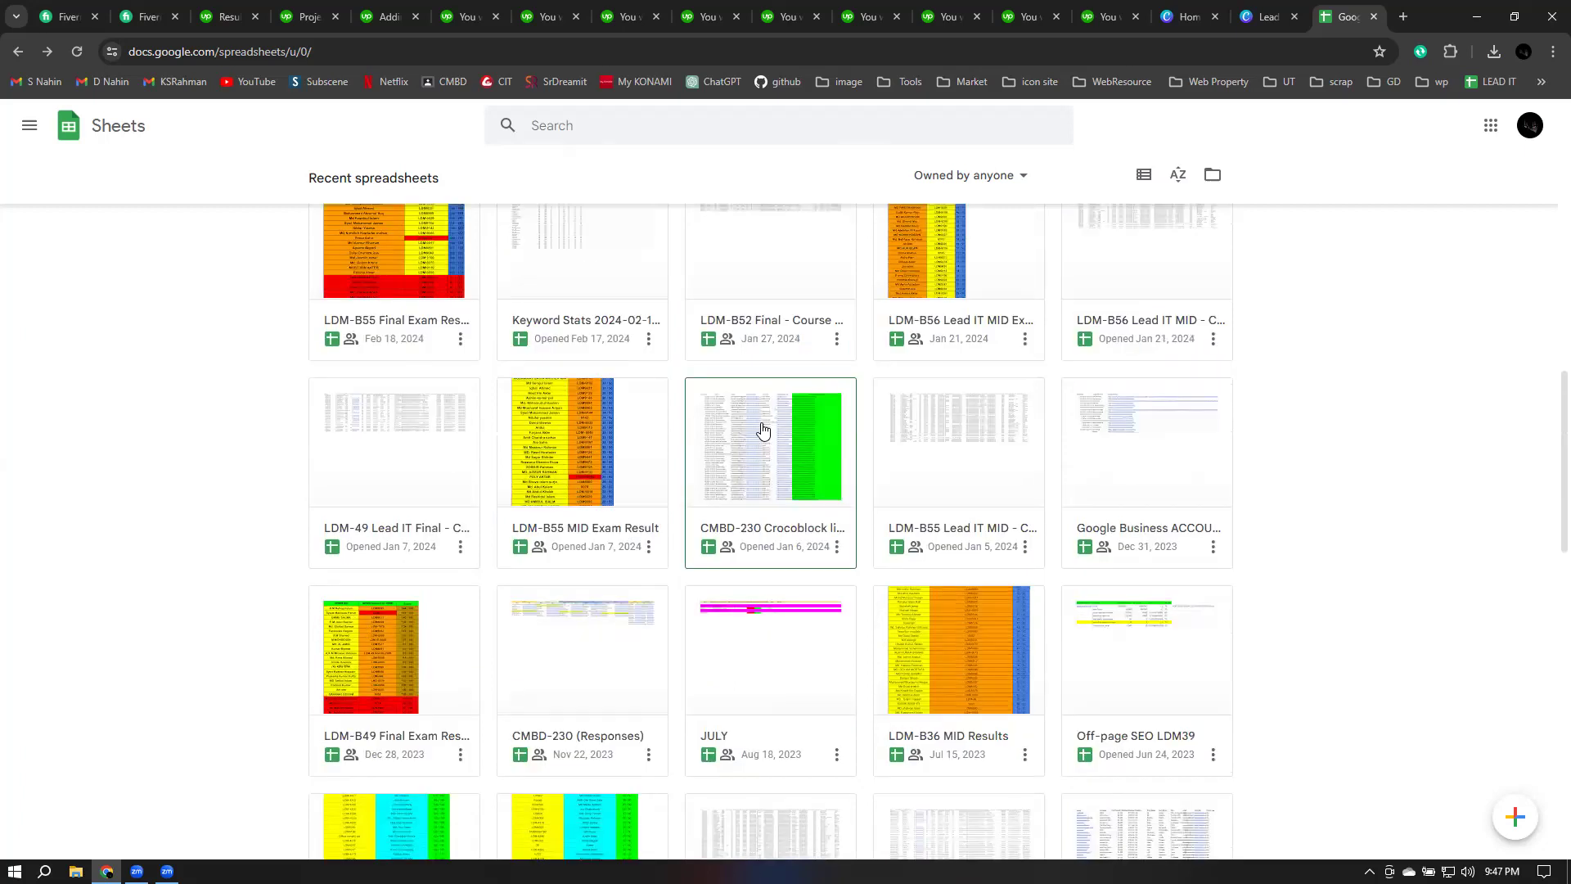
scroll(762, 430, "up", 2)
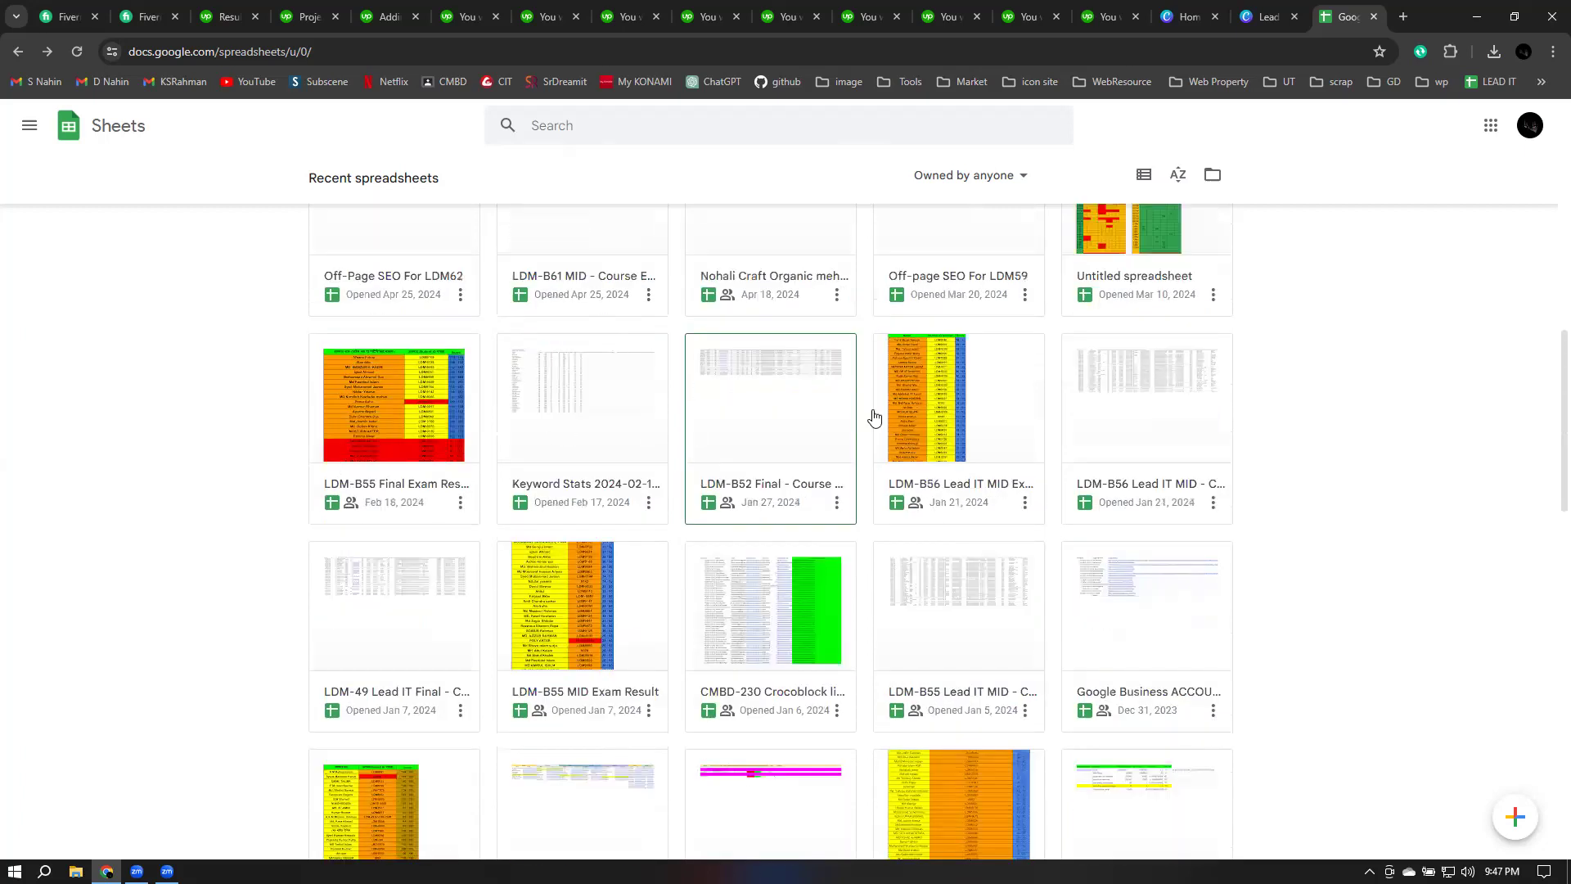
scroll(874, 417, "up", 1)
scroll(578, 438, "up", 1)
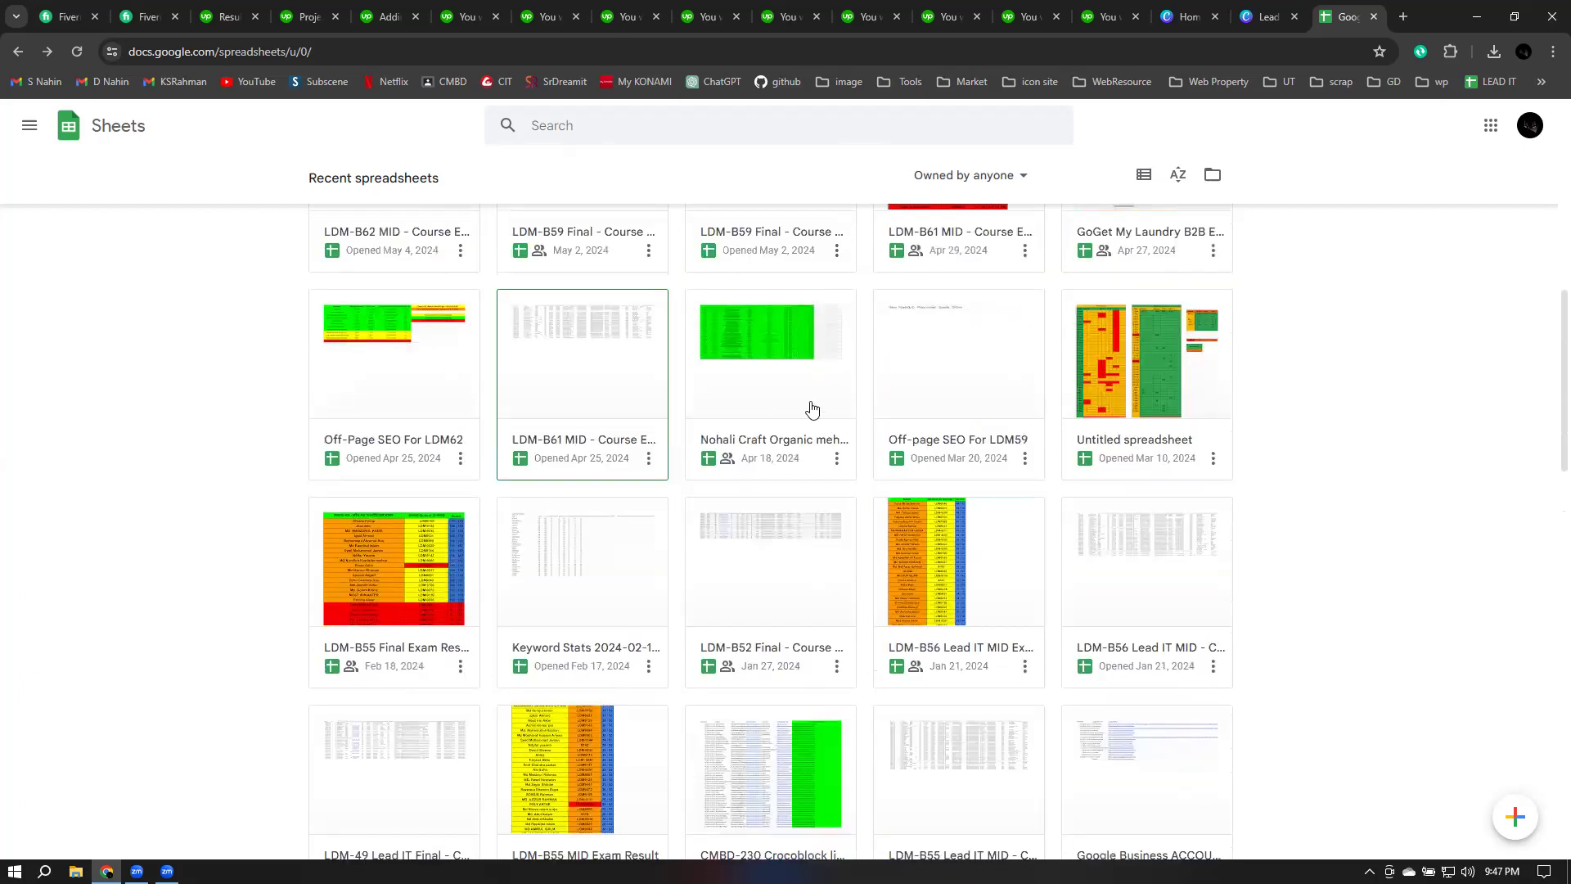
scroll(876, 396, "up", 4)
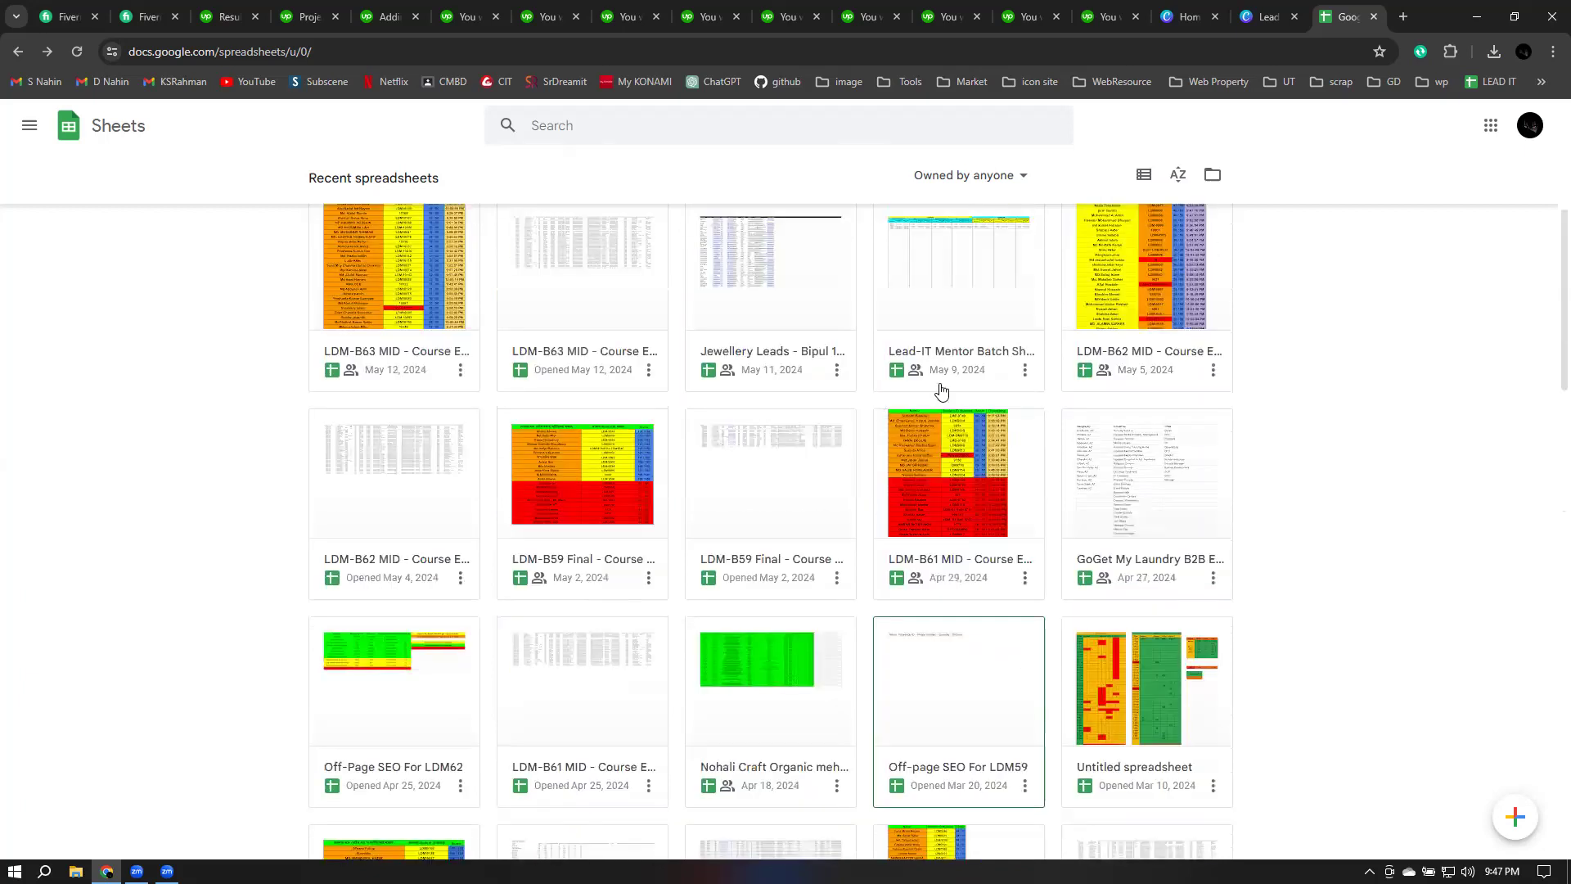
scroll(964, 385, "up", 1)
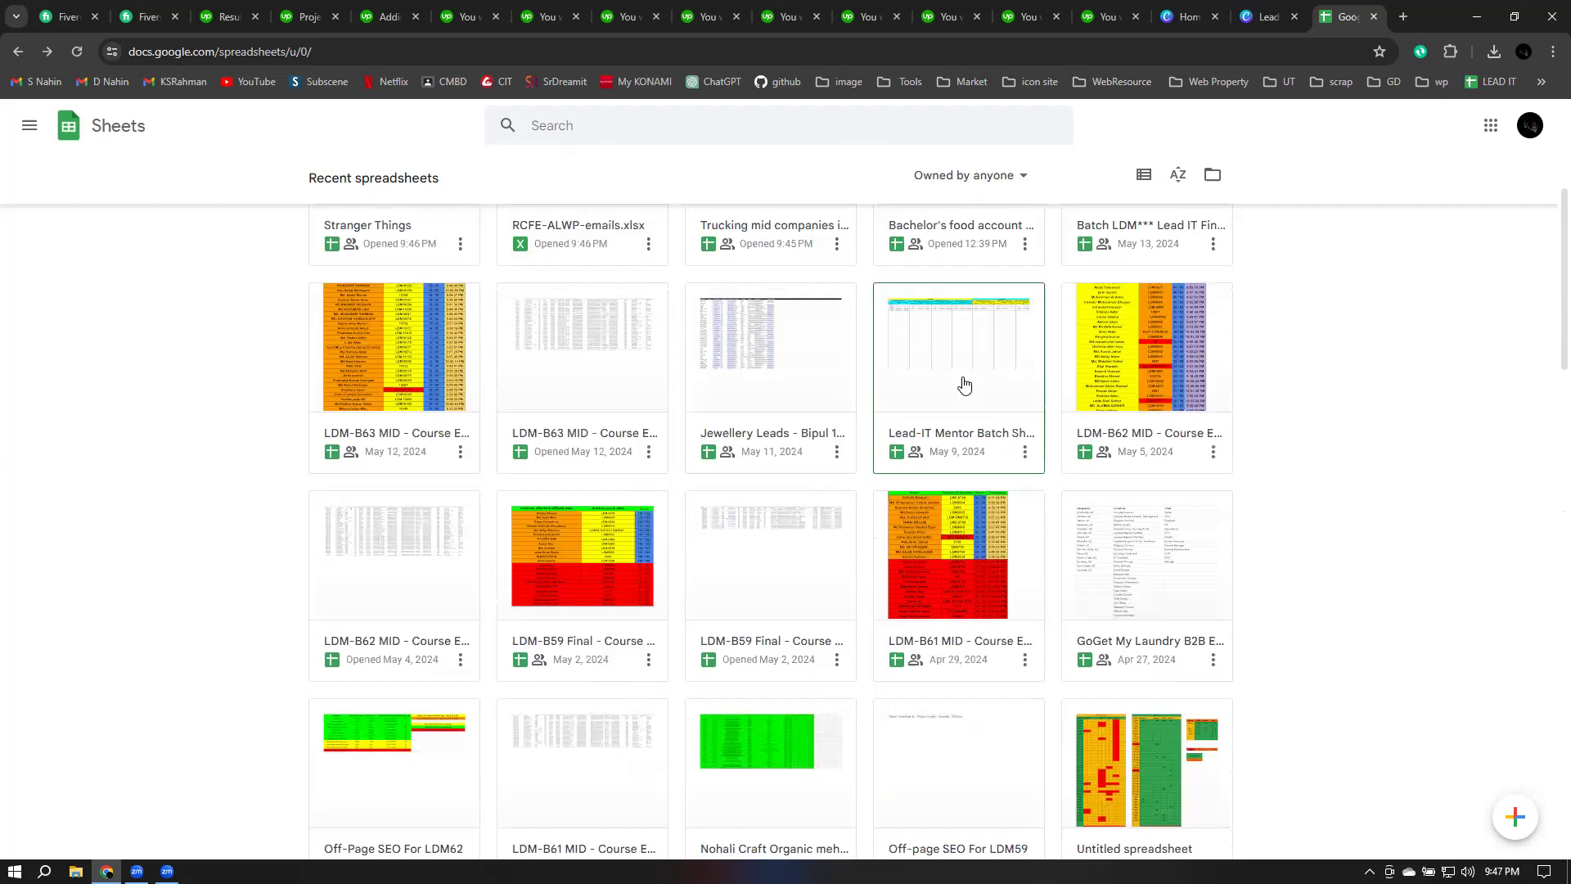
scroll(964, 384, "up", 1)
scroll(964, 383, "up", 3)
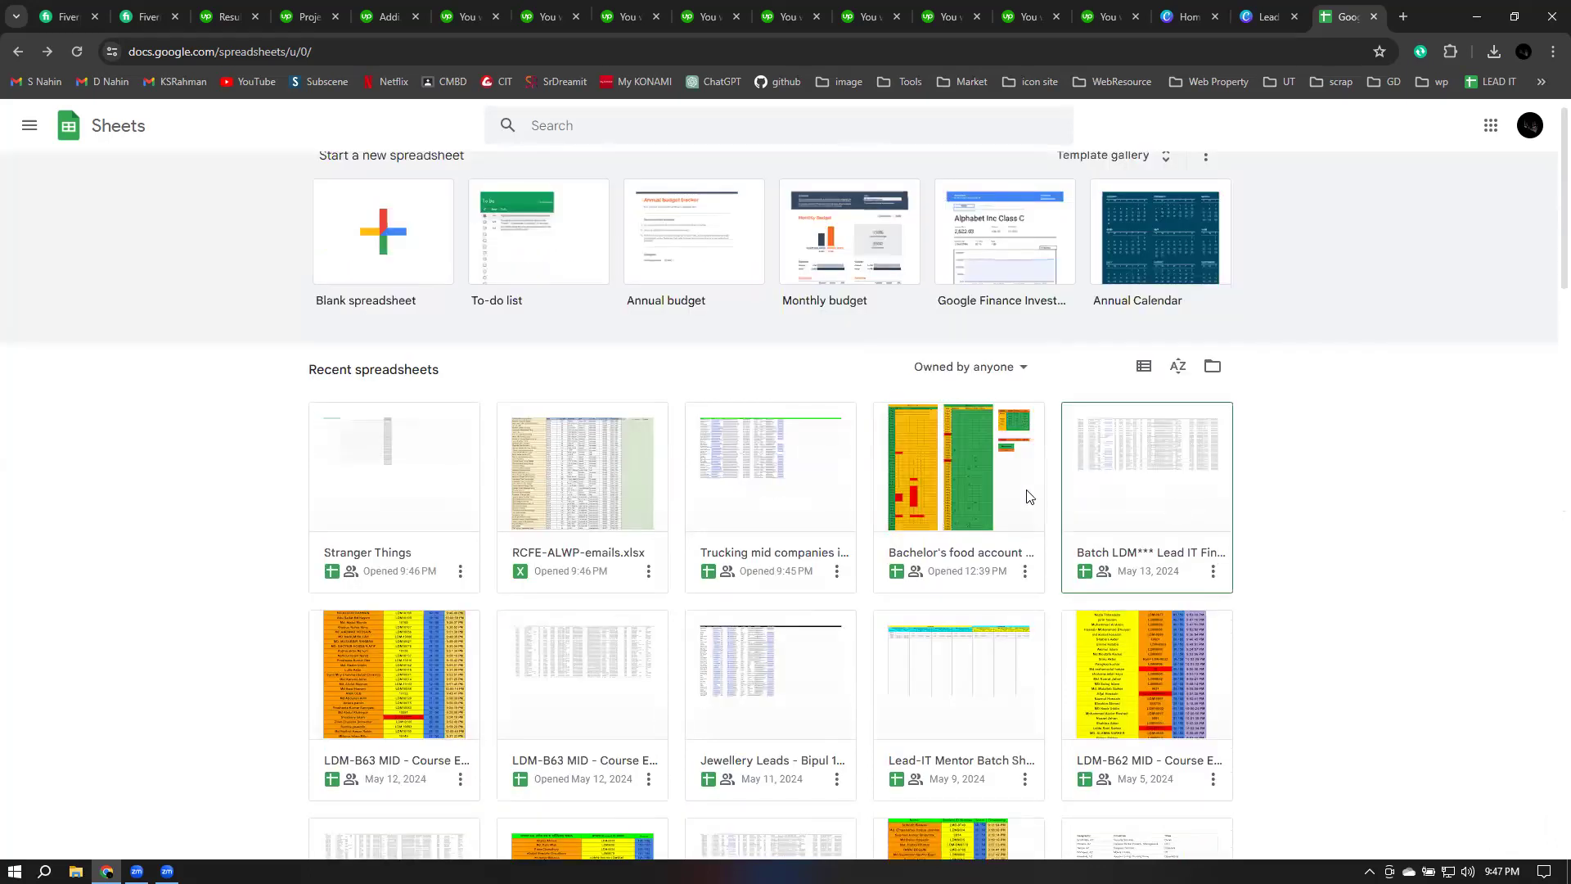
scroll(1116, 549, "down", 3)
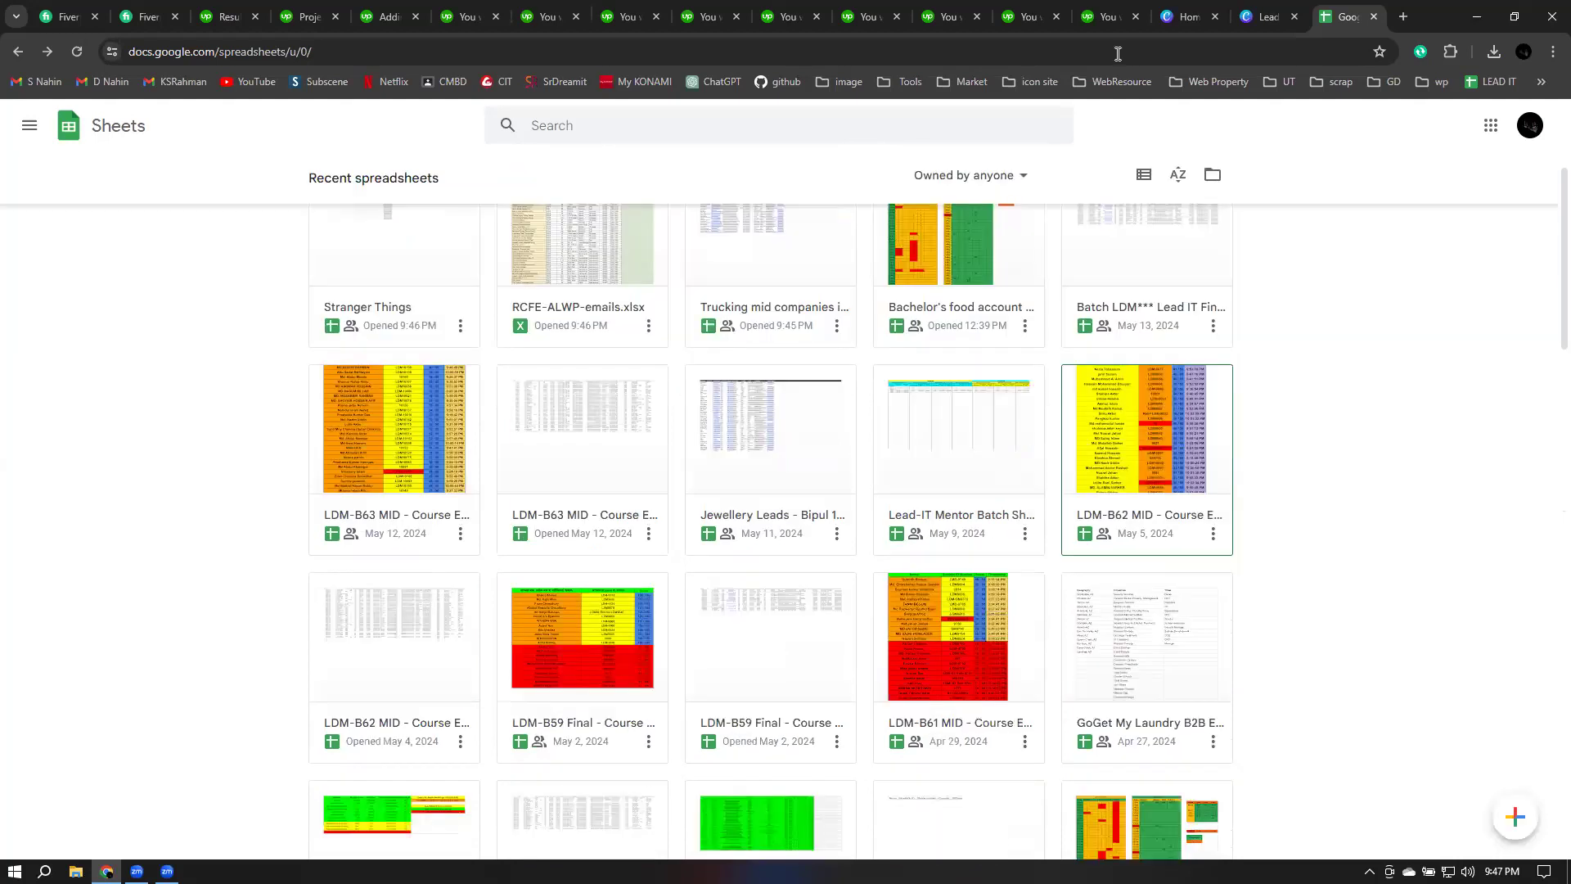
scroll(1097, 350, "up", 3)
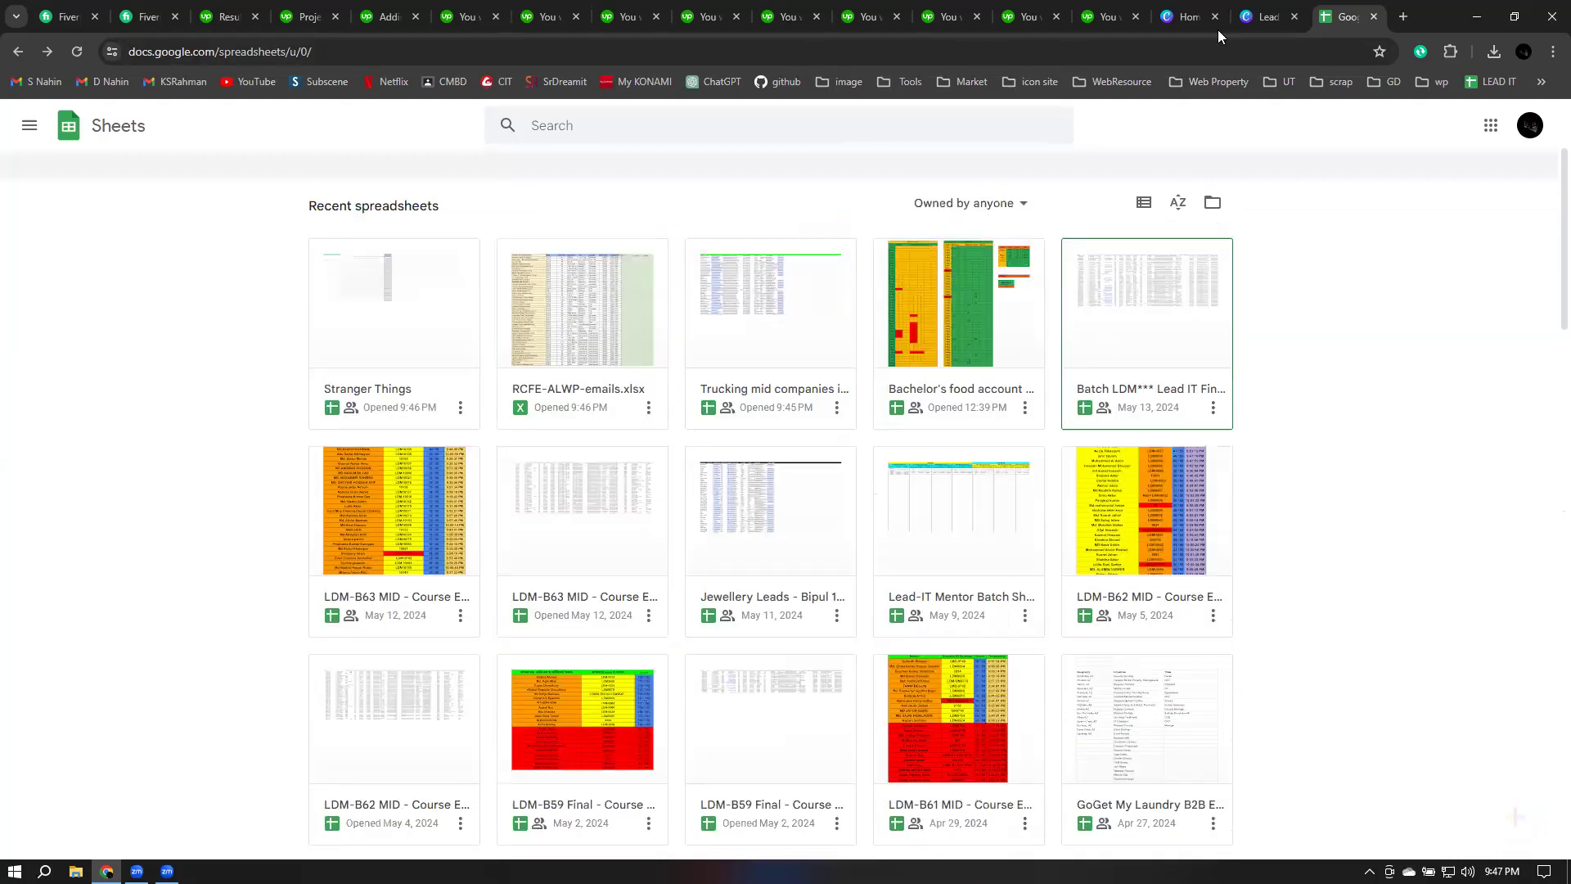
Step: Close Google Sheets and the Canva lead generation design, then return to the Upwork project gallery and review its upload sections
left_click(1375, 17)
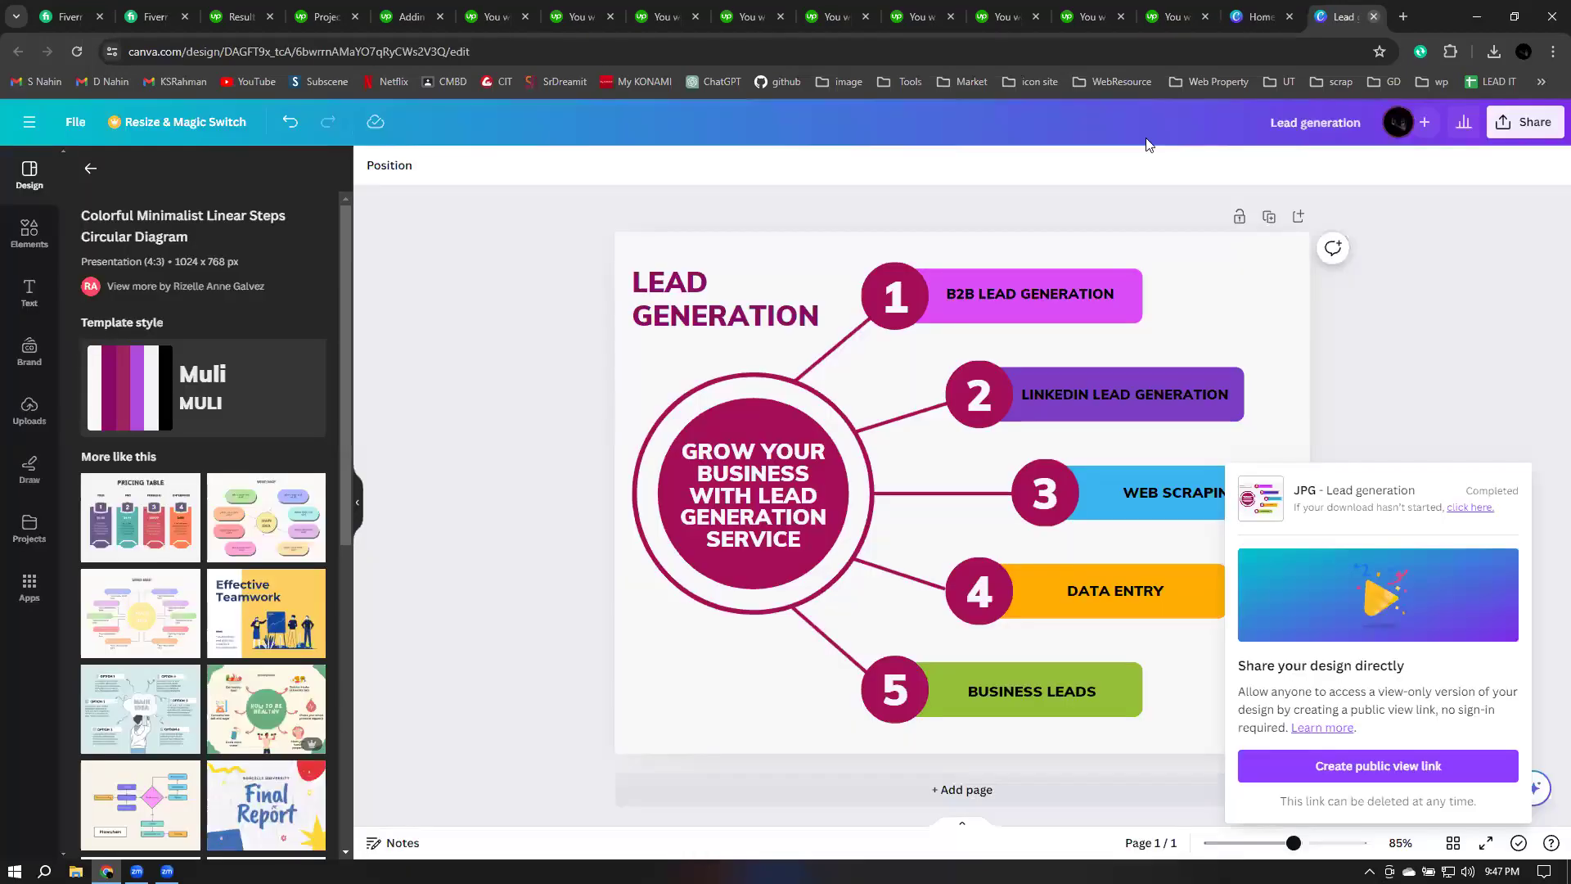
key("ctrl+w")
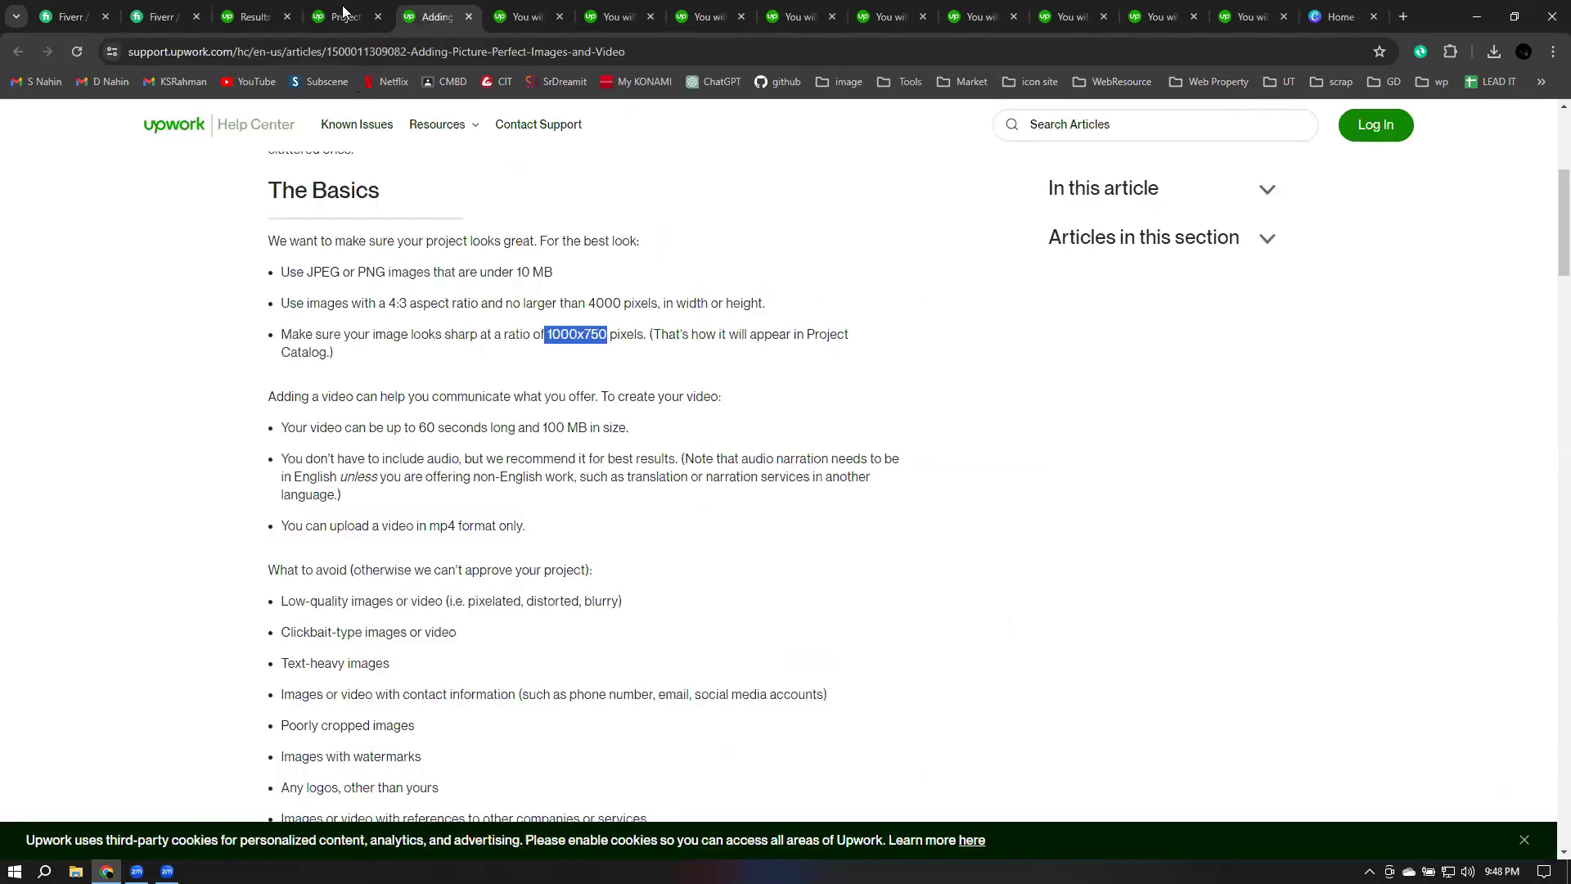
left_click(343, 12)
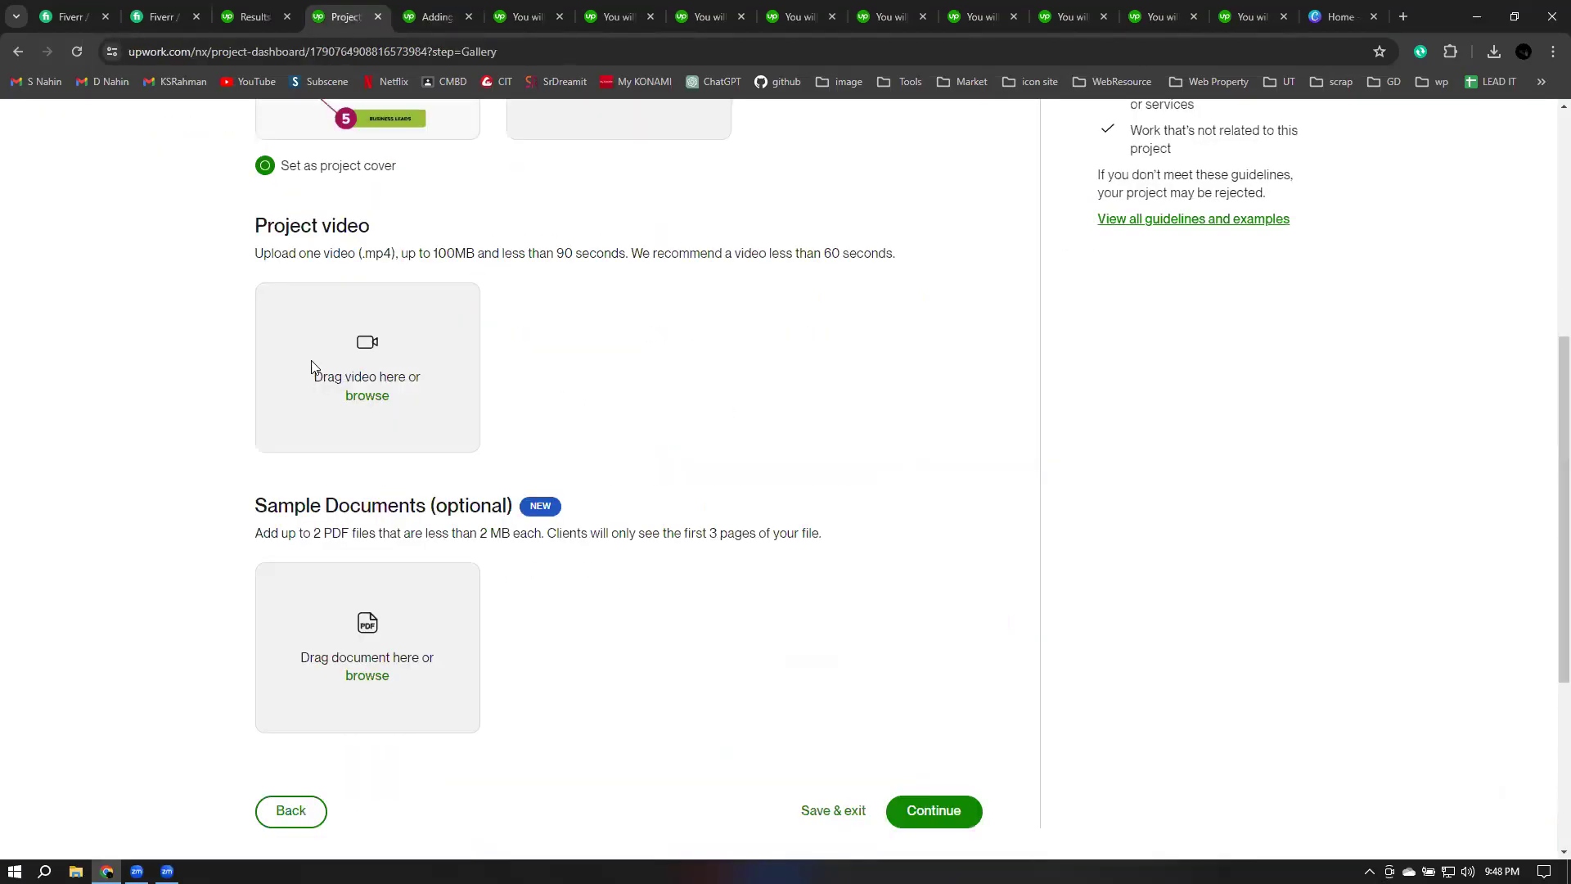
scroll(312, 366, "up", 4)
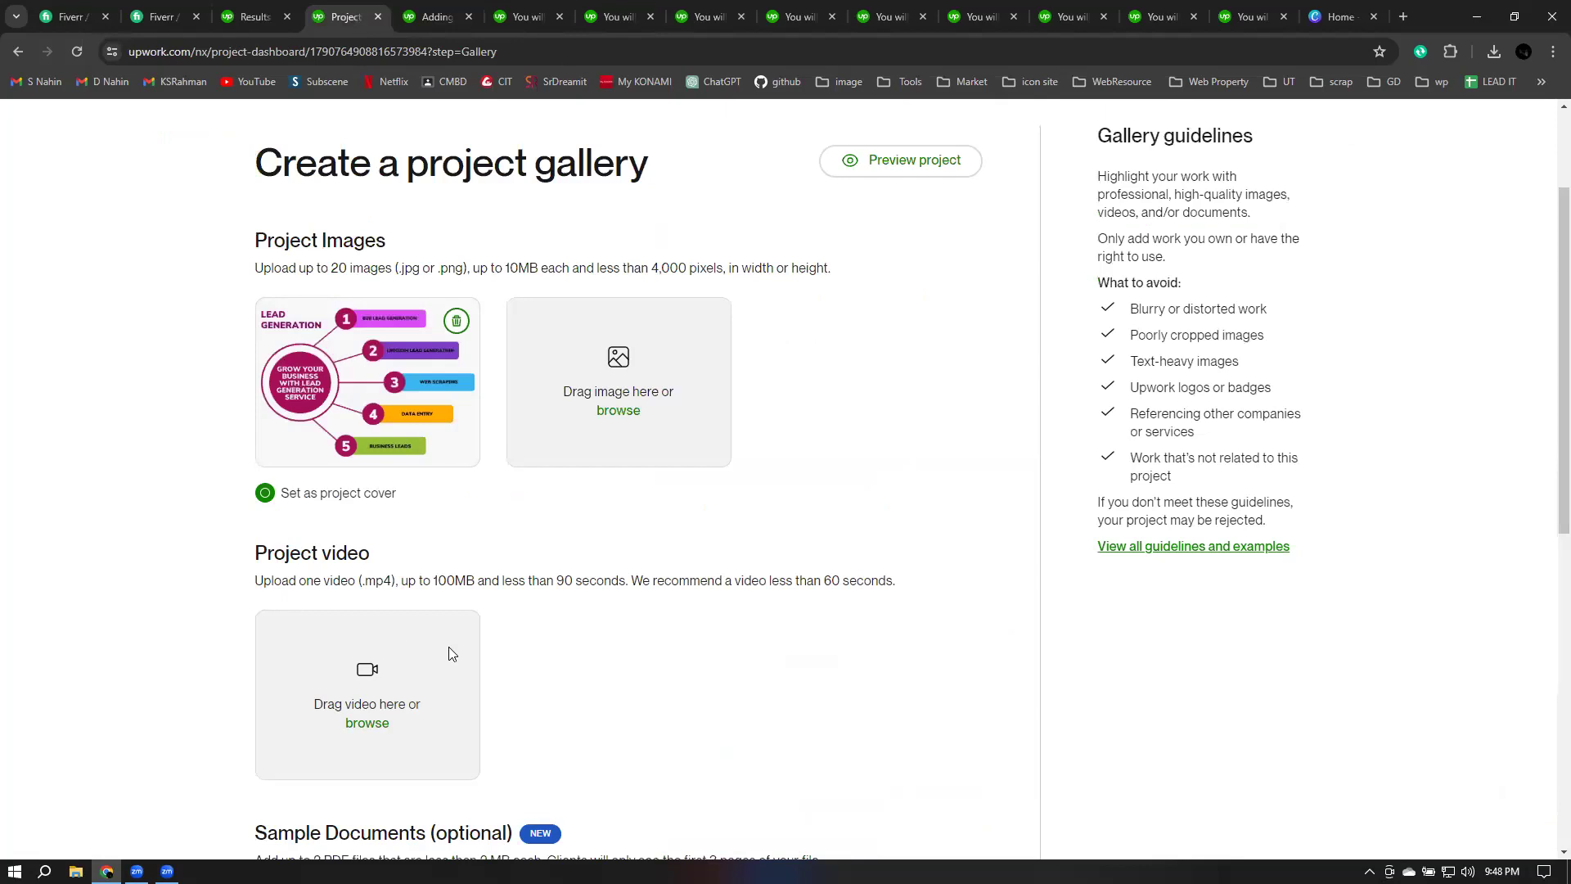
scroll(432, 602, "down", 3)
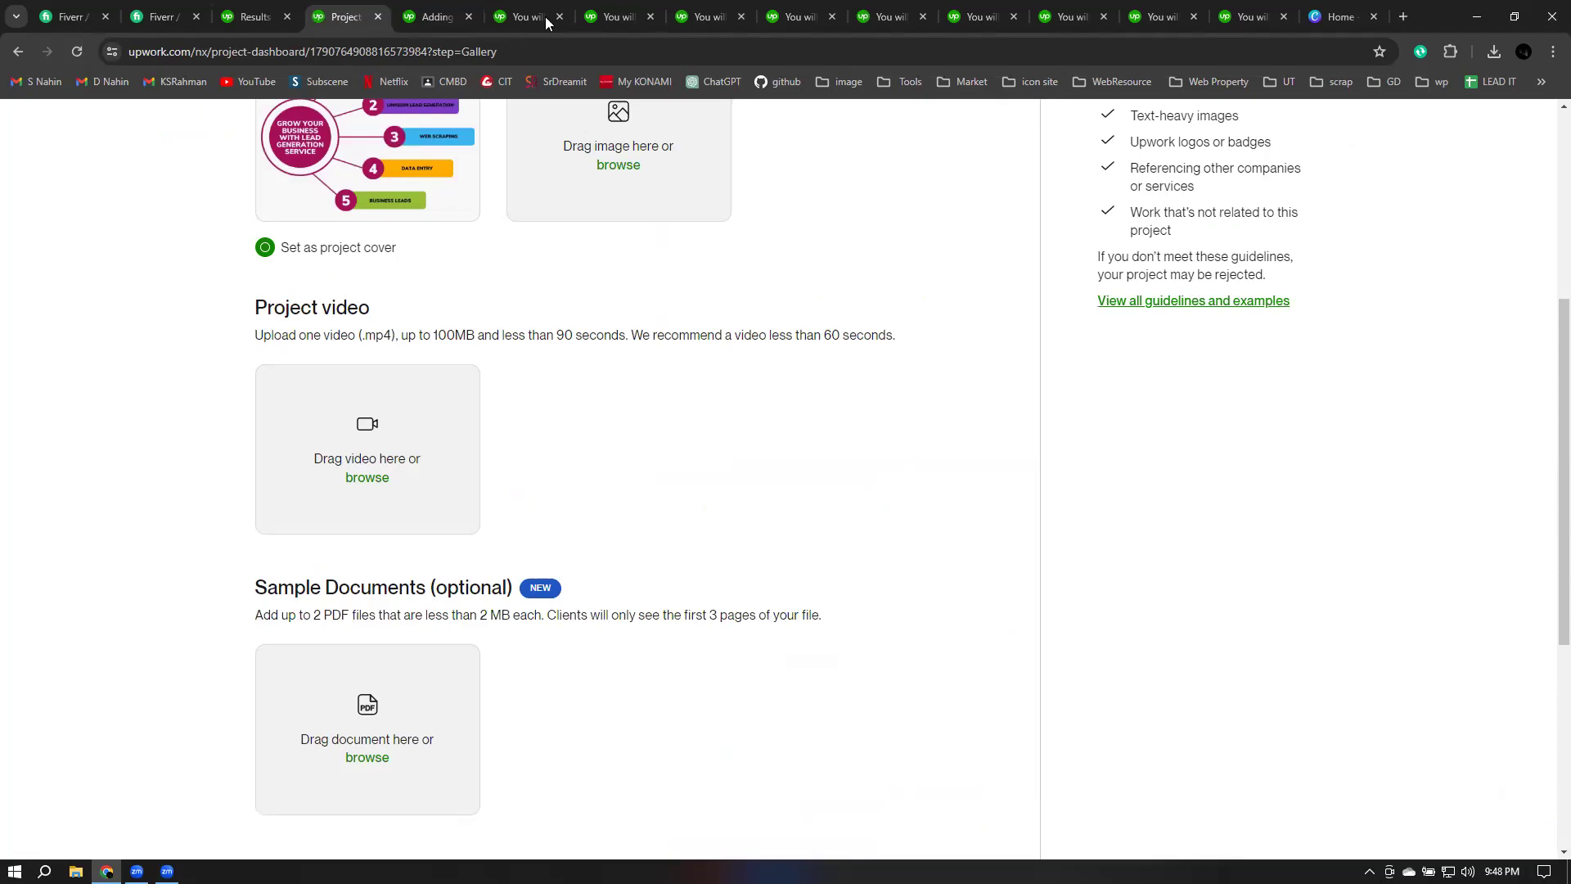
Step: Look through the competing lead generation project pages and open the "Real Estate" portfolio sample of the email lead list project
left_click(516, 18)
scroll(650, 401, "up", 5)
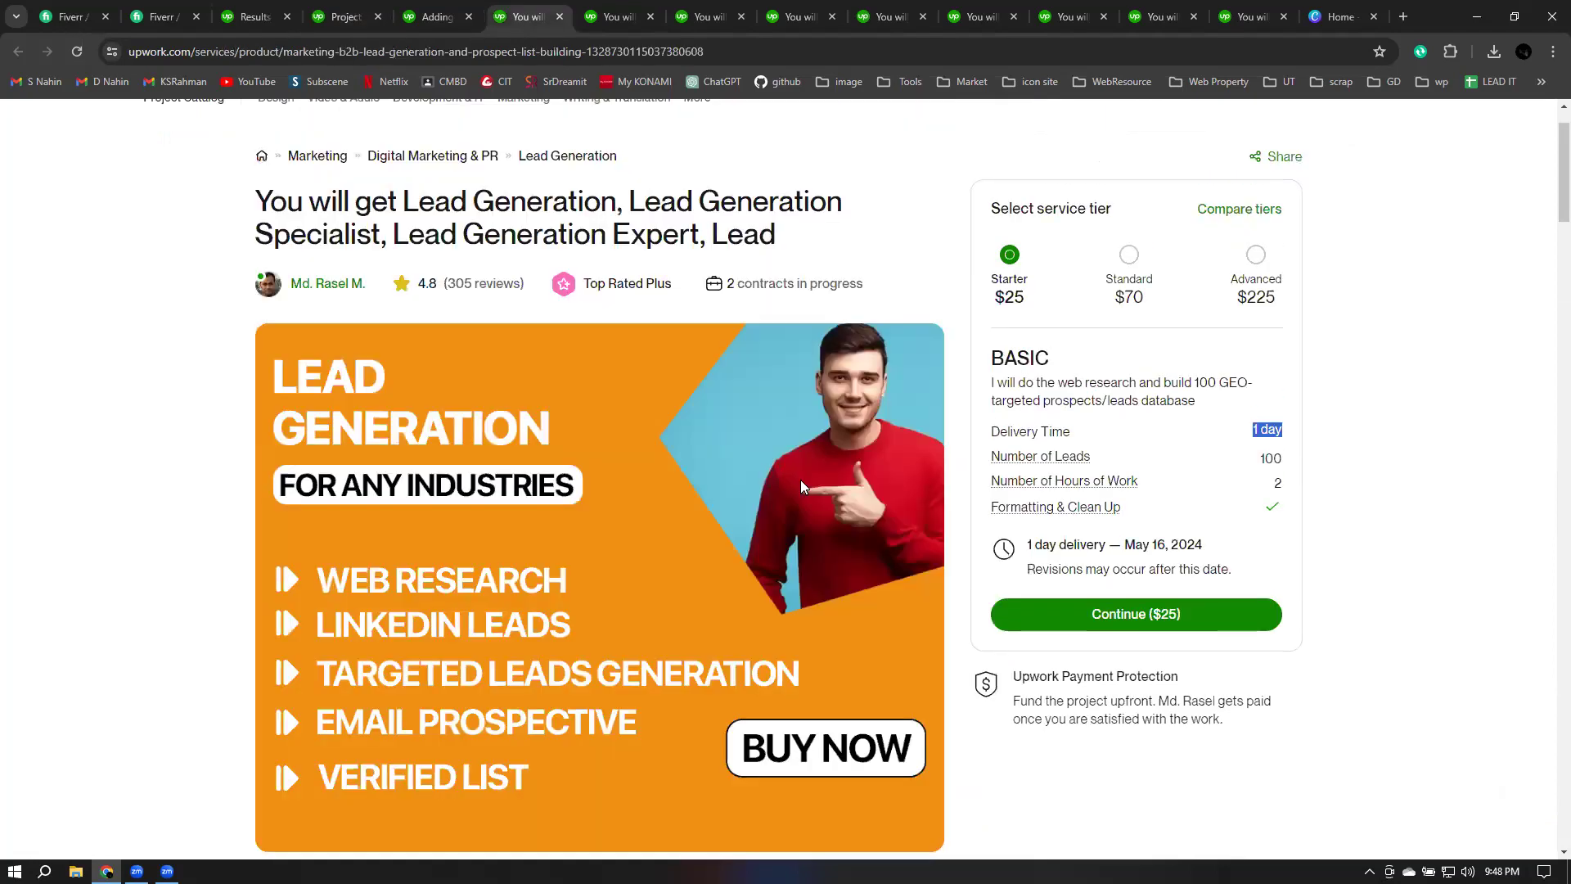
scroll(800, 479, "down", 2)
key("ctrl+Tab")
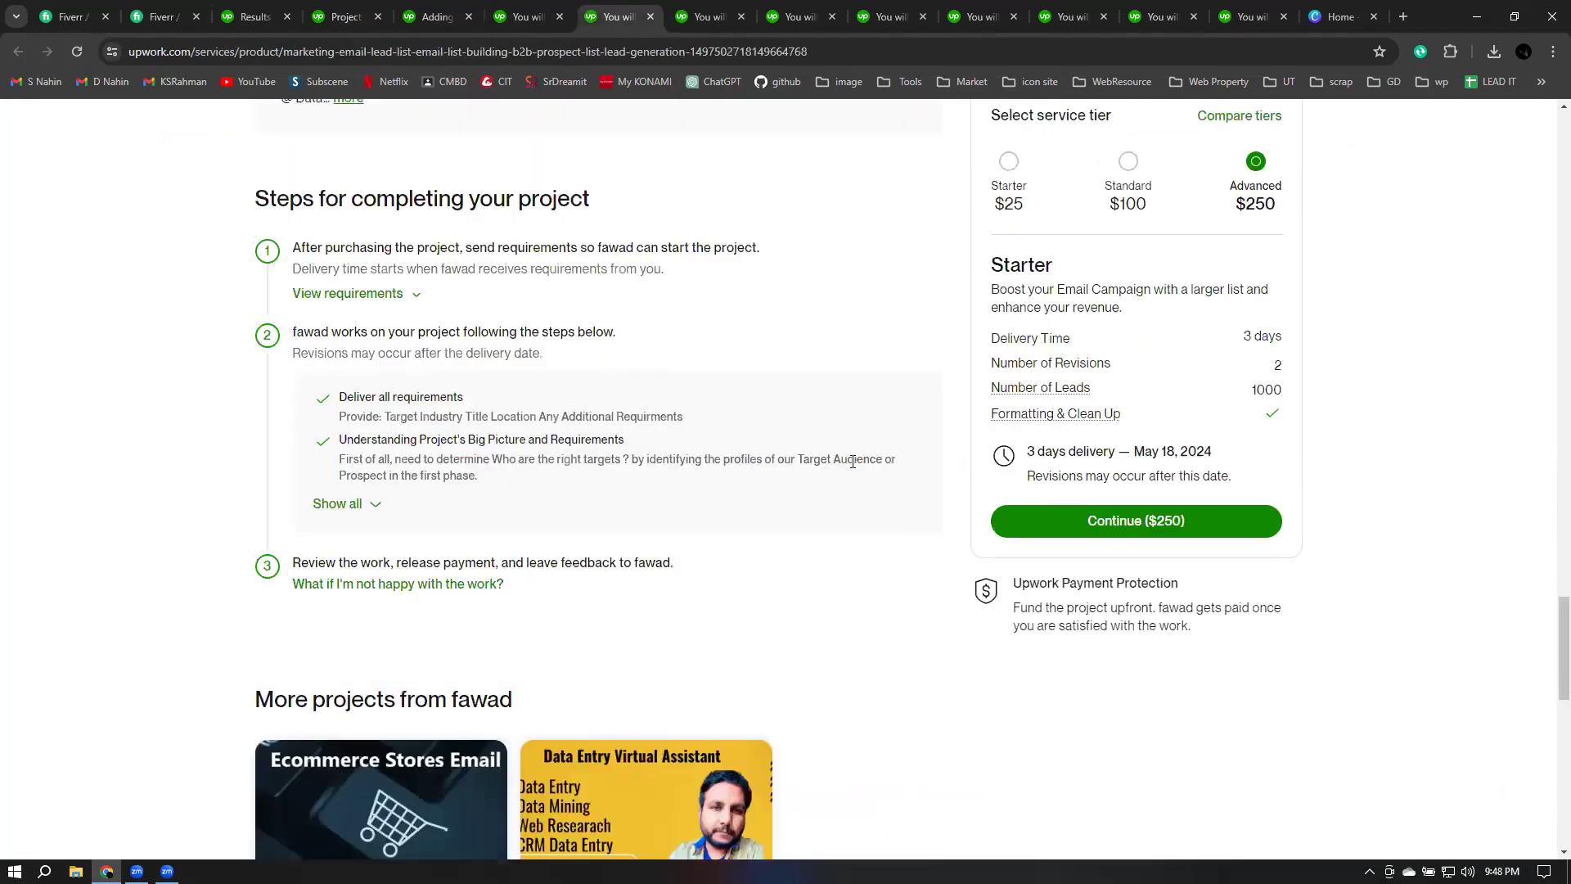
scroll(708, 470, "down", 5)
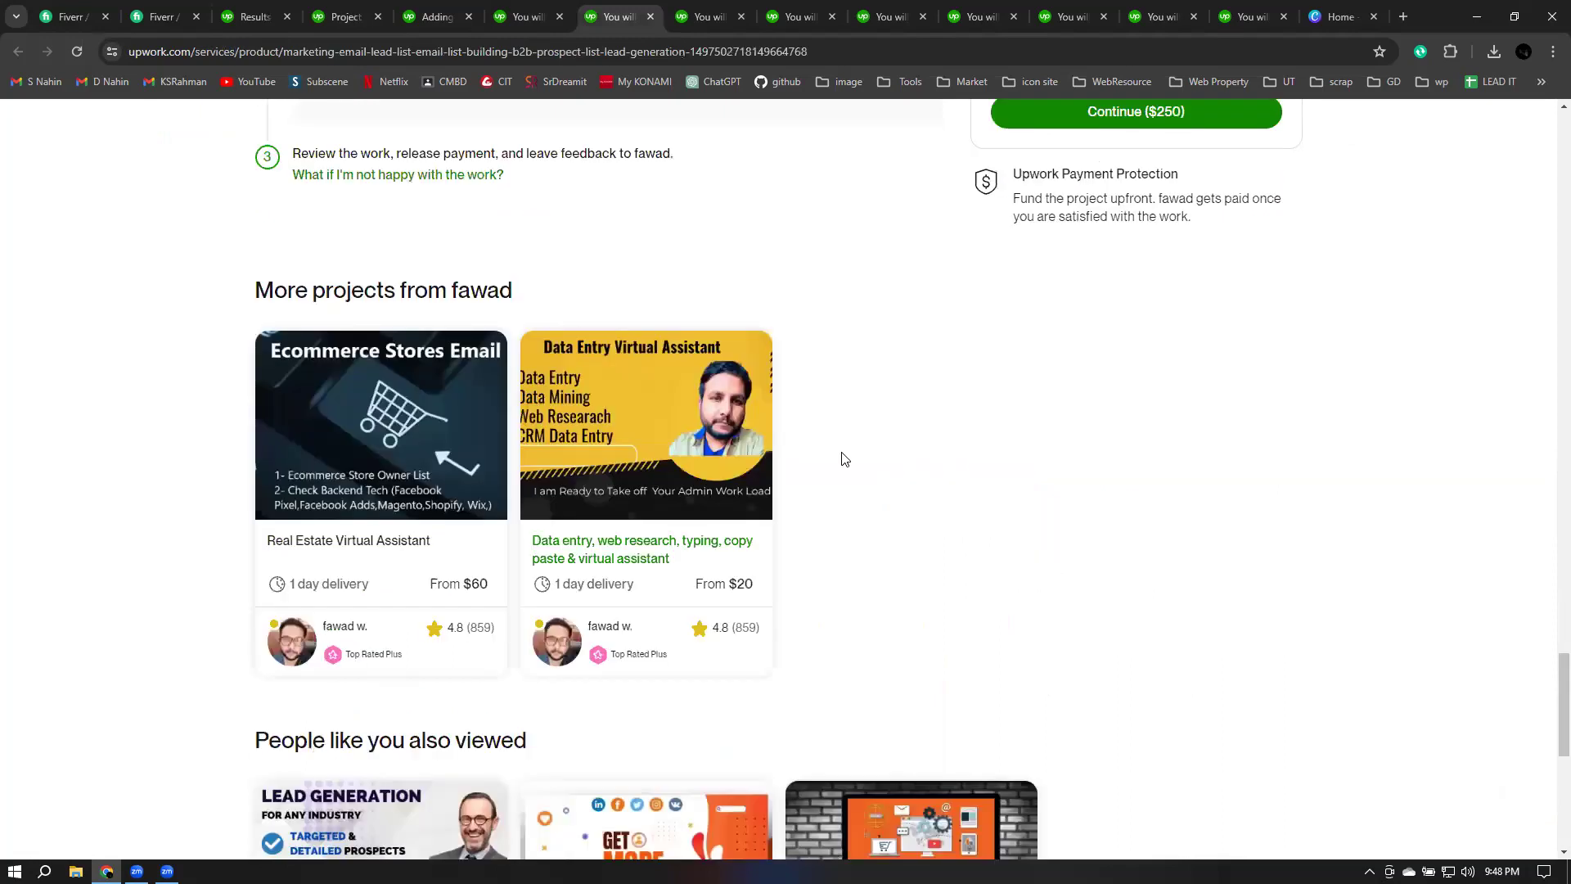
scroll(845, 458, "up", 5)
scroll(397, 491, "down", 12)
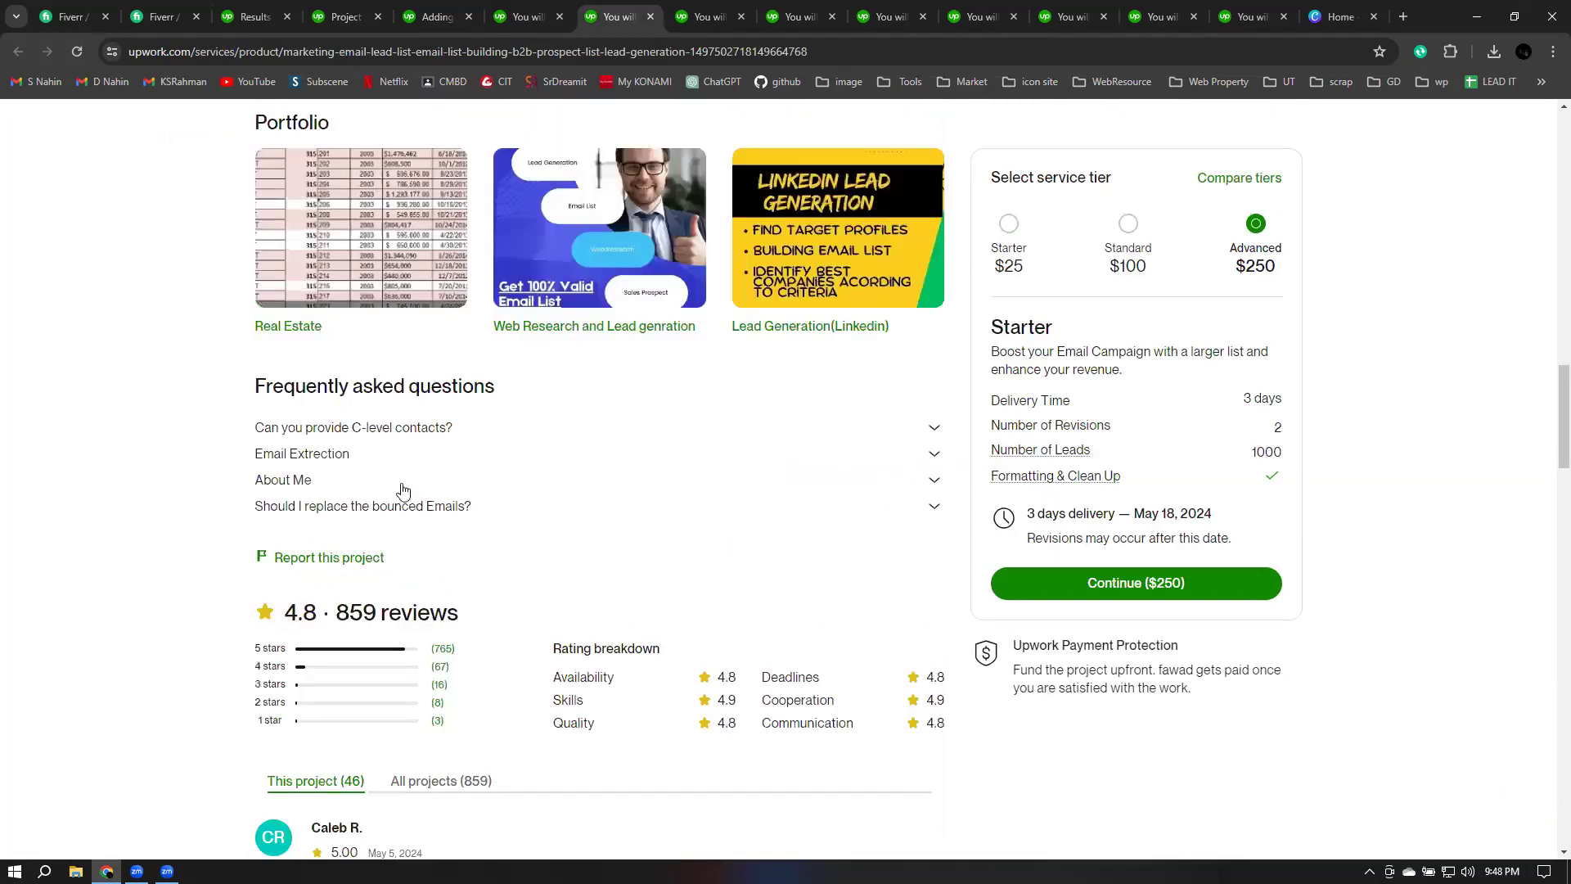
scroll(358, 477, "up", 3)
left_click(355, 475)
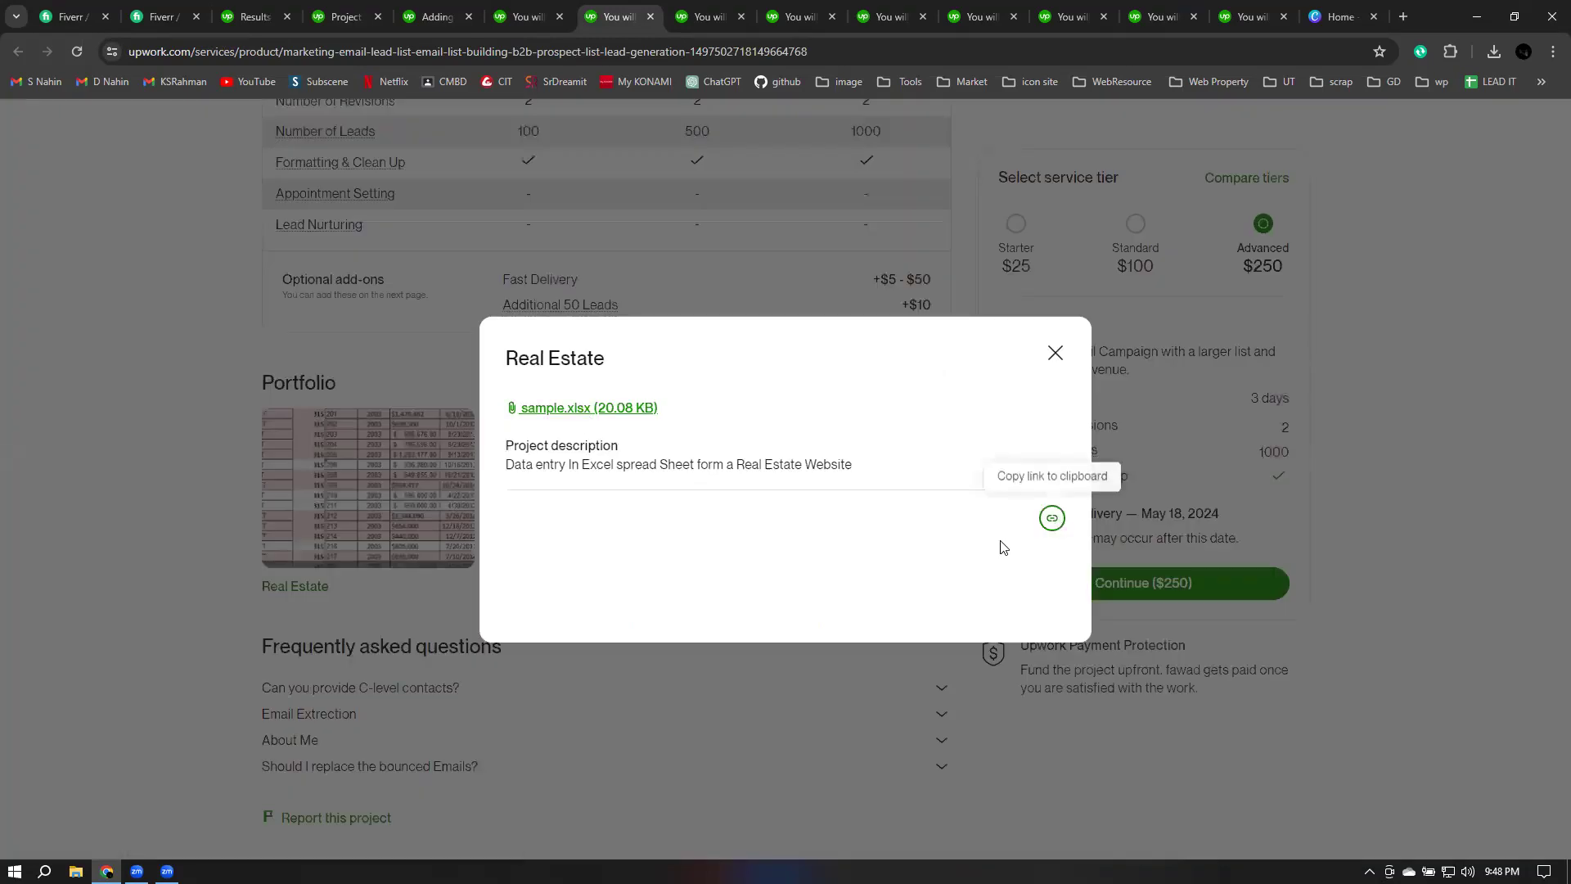
Step: Open the copied link of the Real Estate portfolio item in a new browser tab, view the item and close it
left_click(1404, 18)
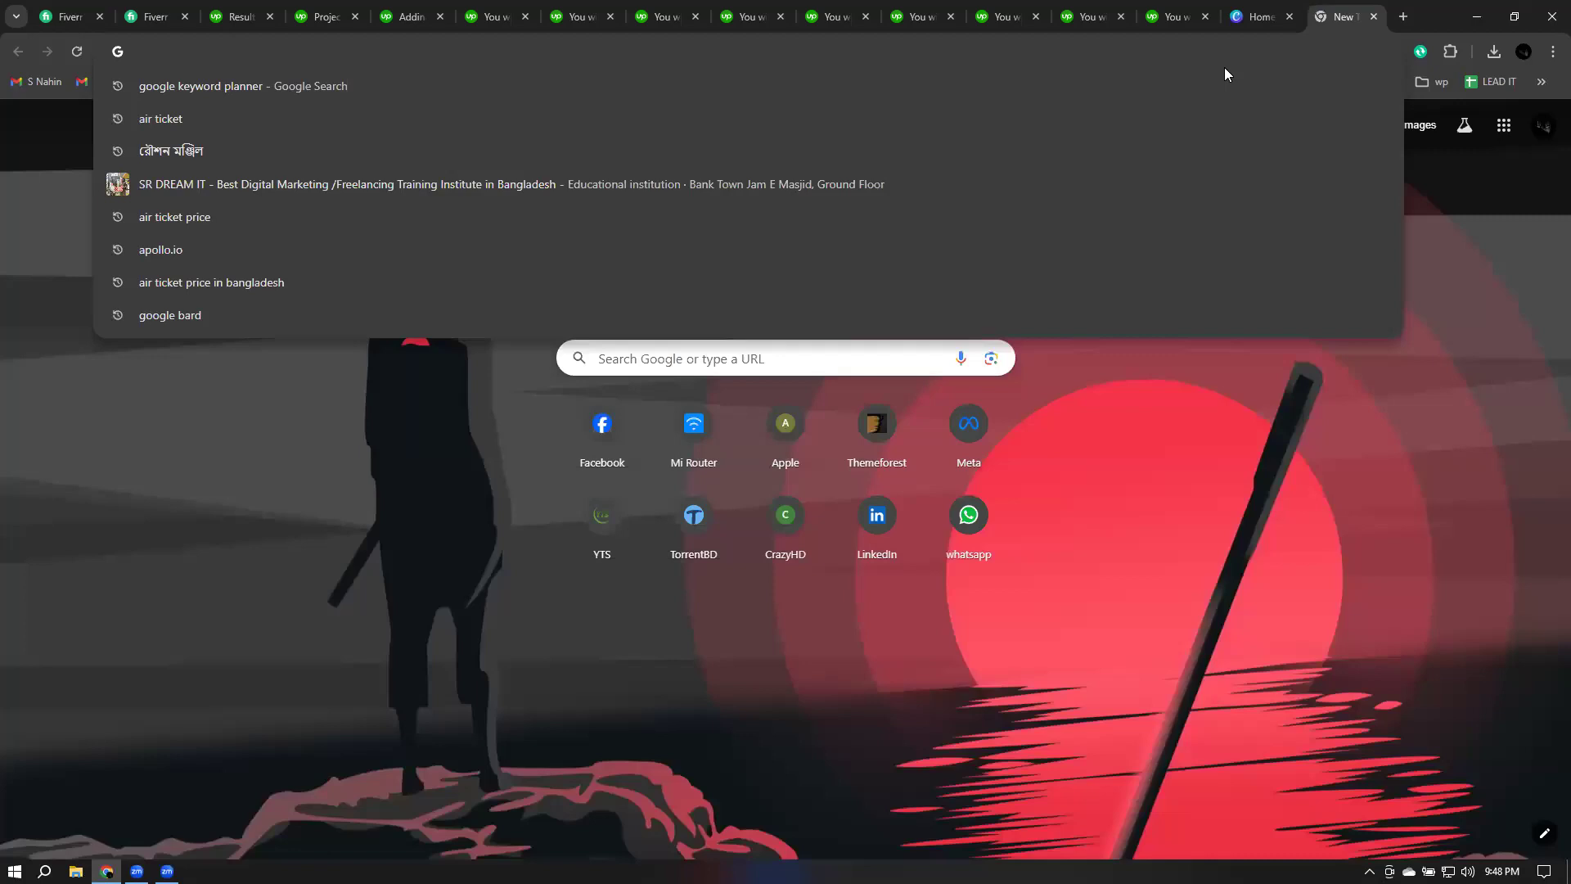
key("ctrl+v")
key("Return")
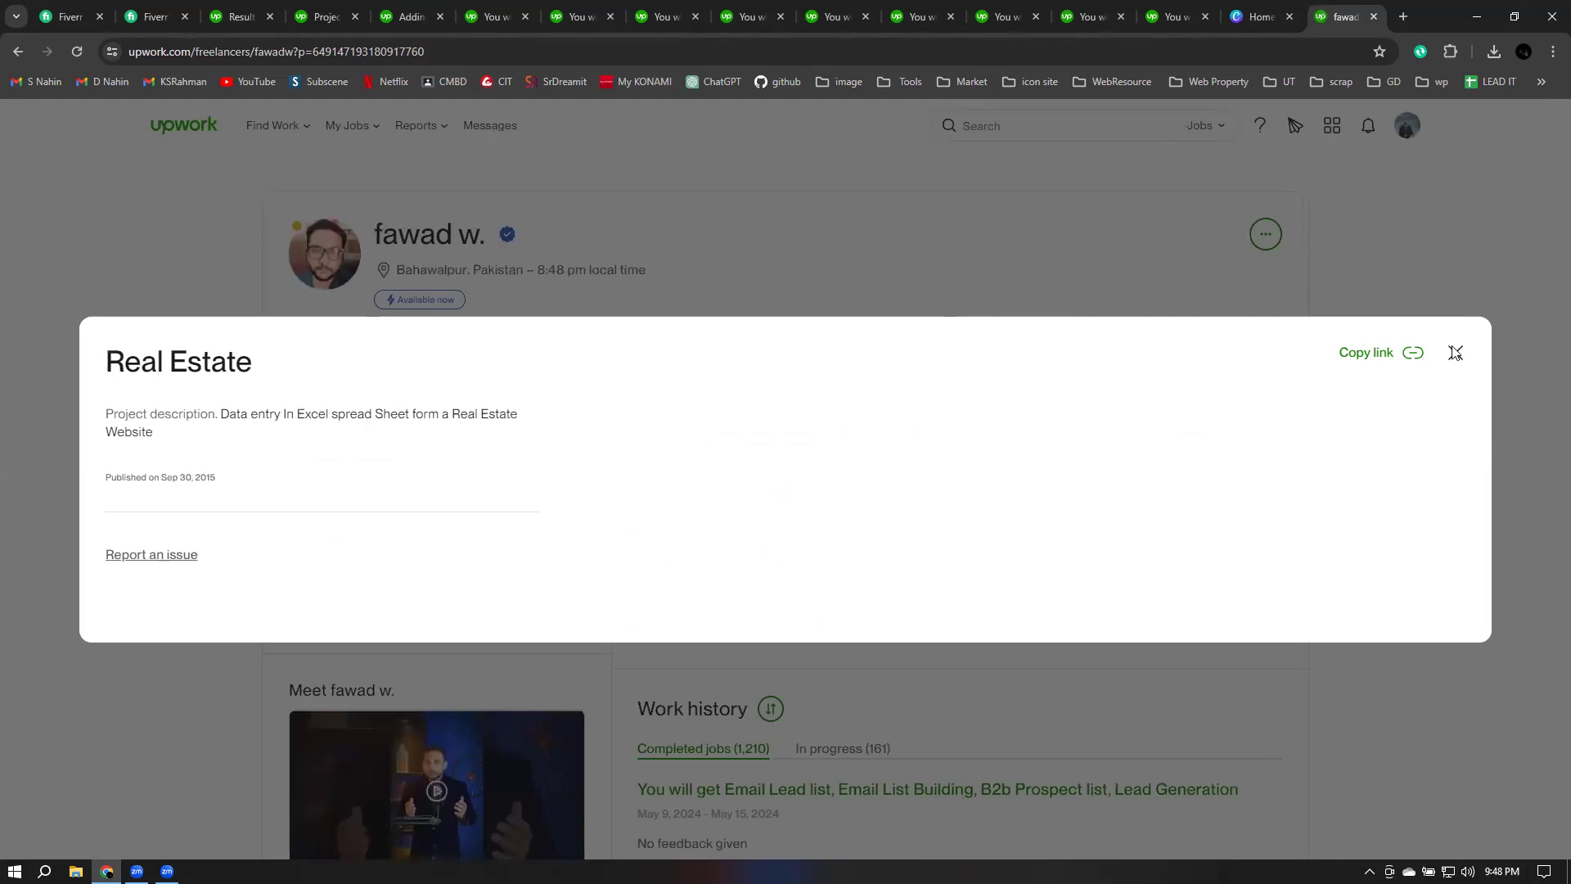
key("Escape")
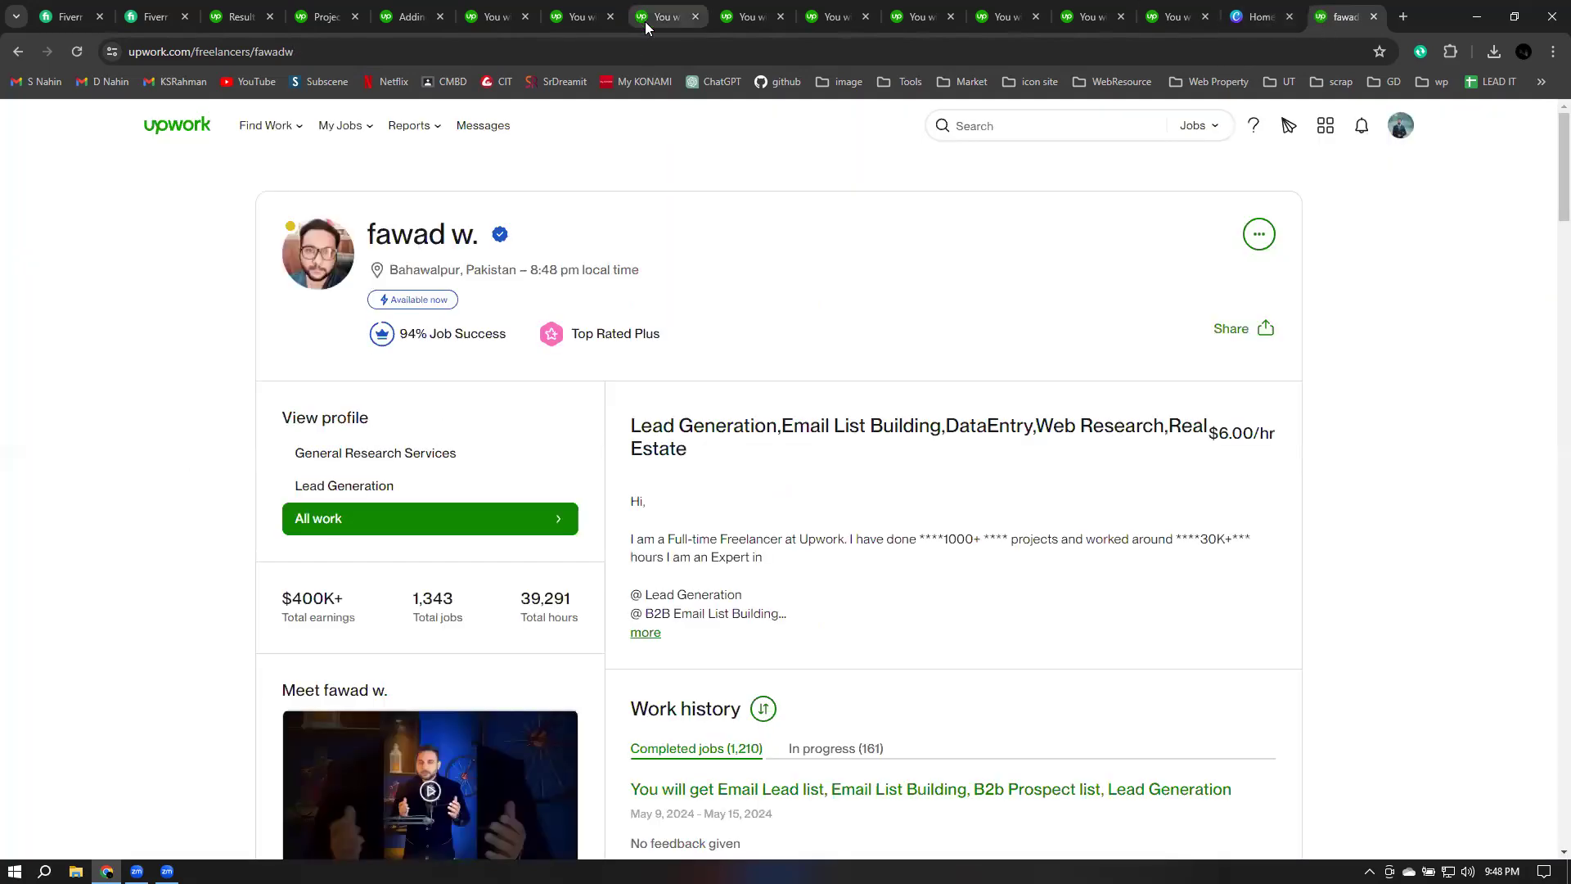
Step: Return to the email lead list project, download the Real Estate attachment "sample.xlsx" to Downloads and open it in Excel
left_click(579, 17)
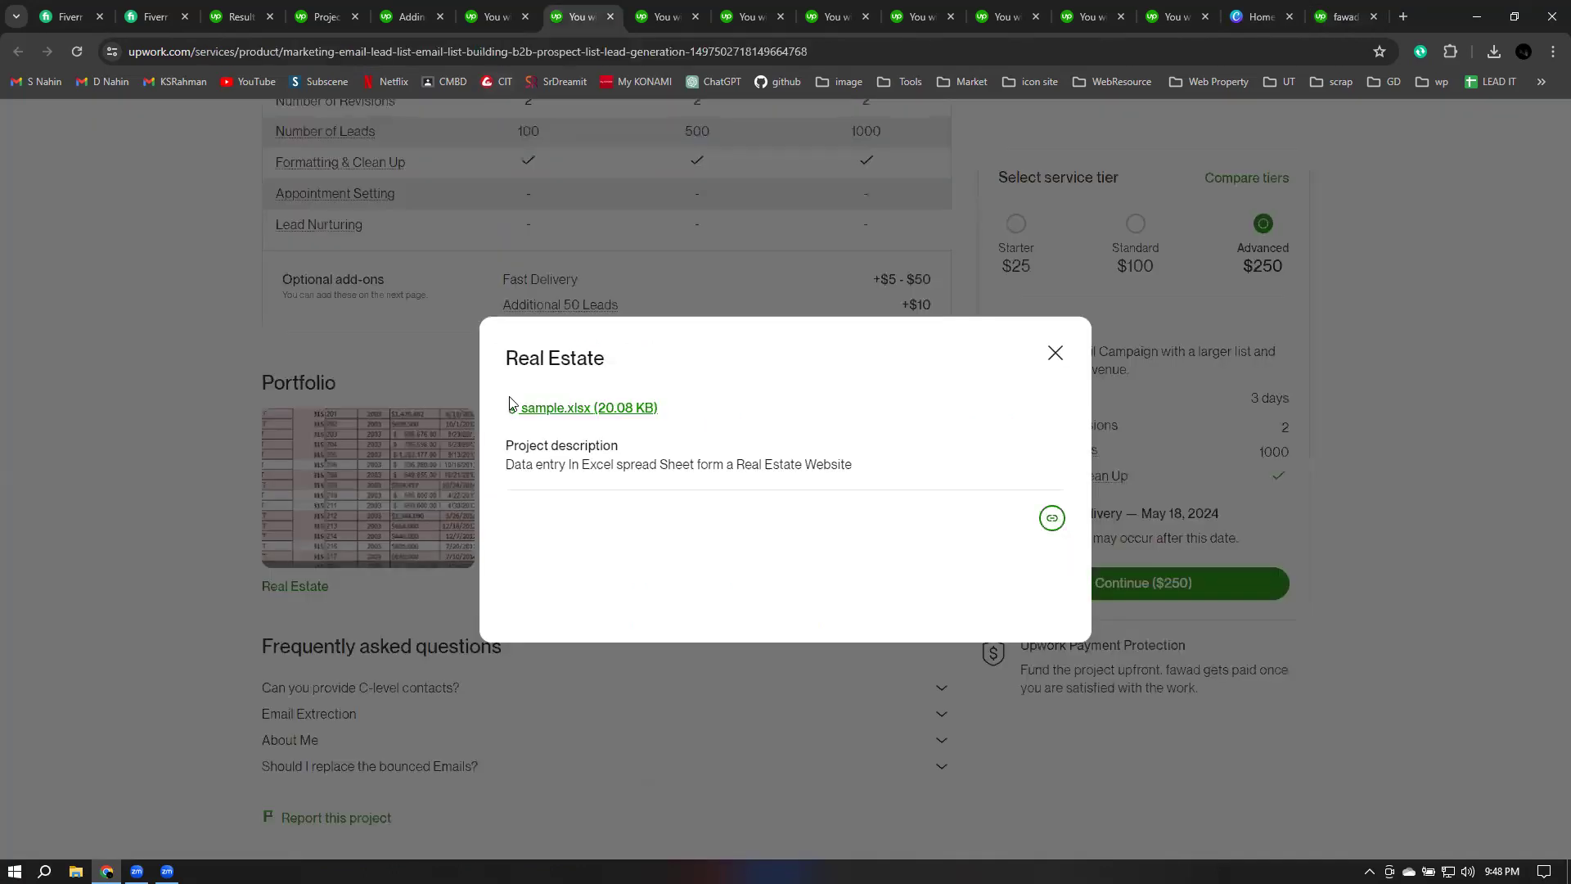
left_click(568, 417)
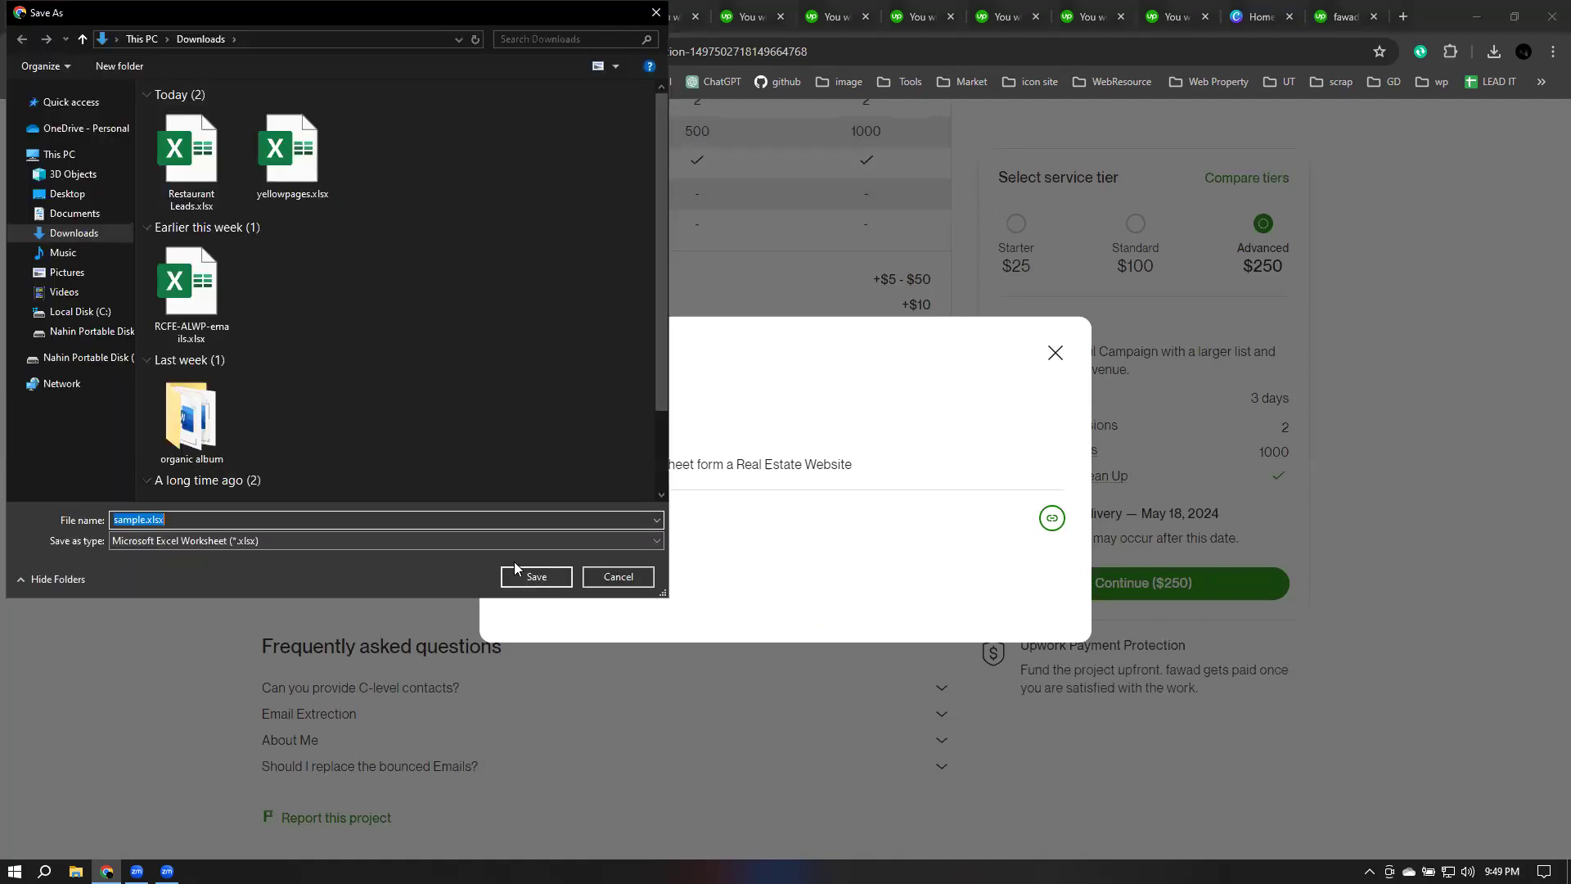
left_click(517, 570)
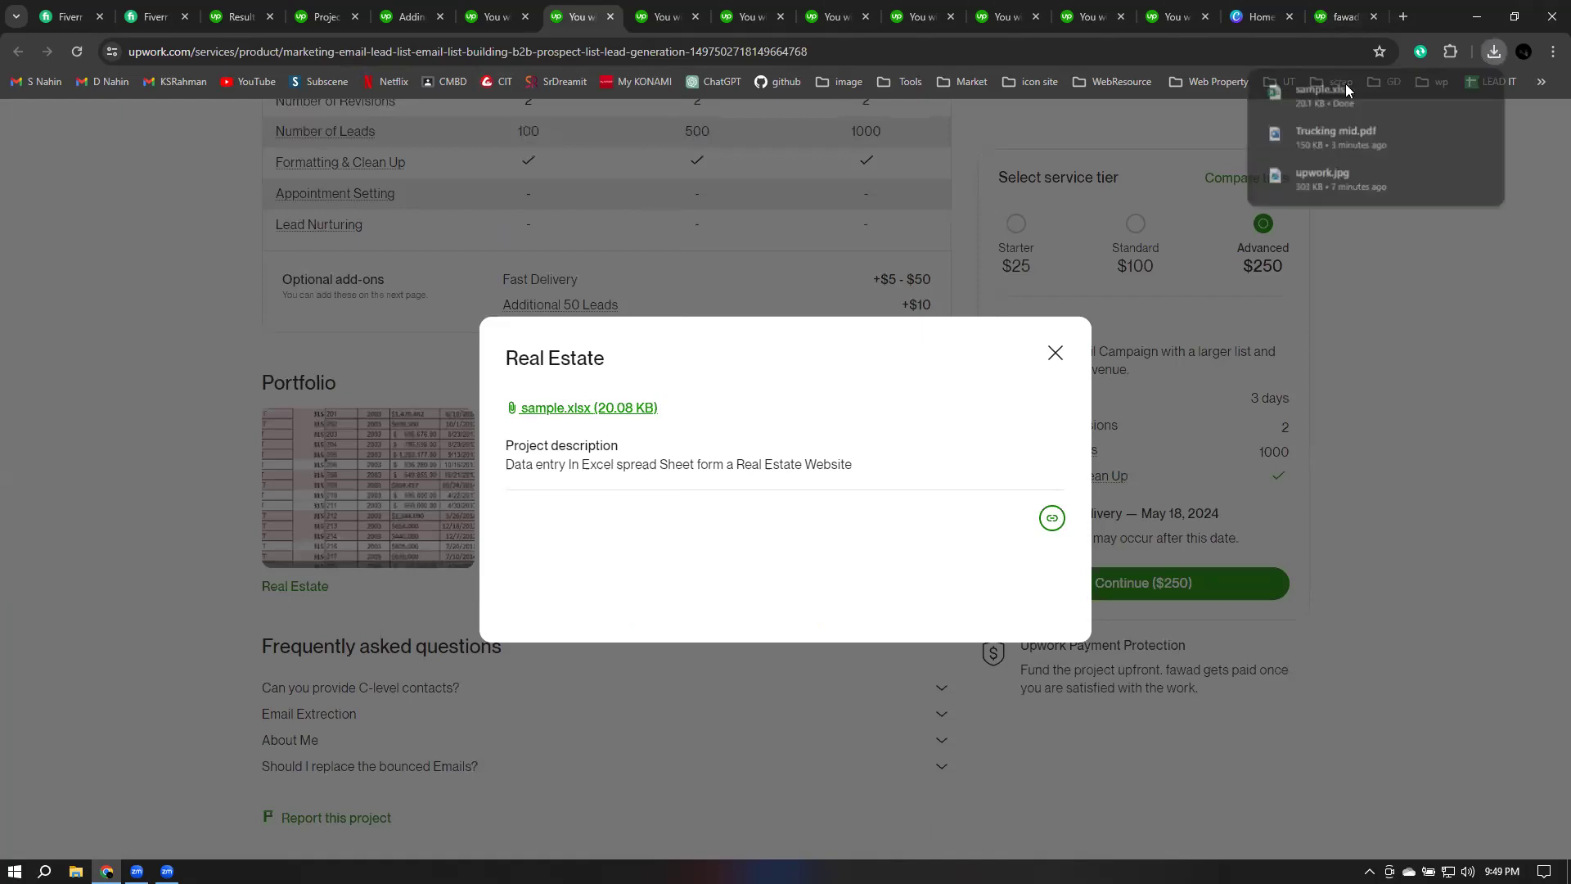
left_click(1333, 87)
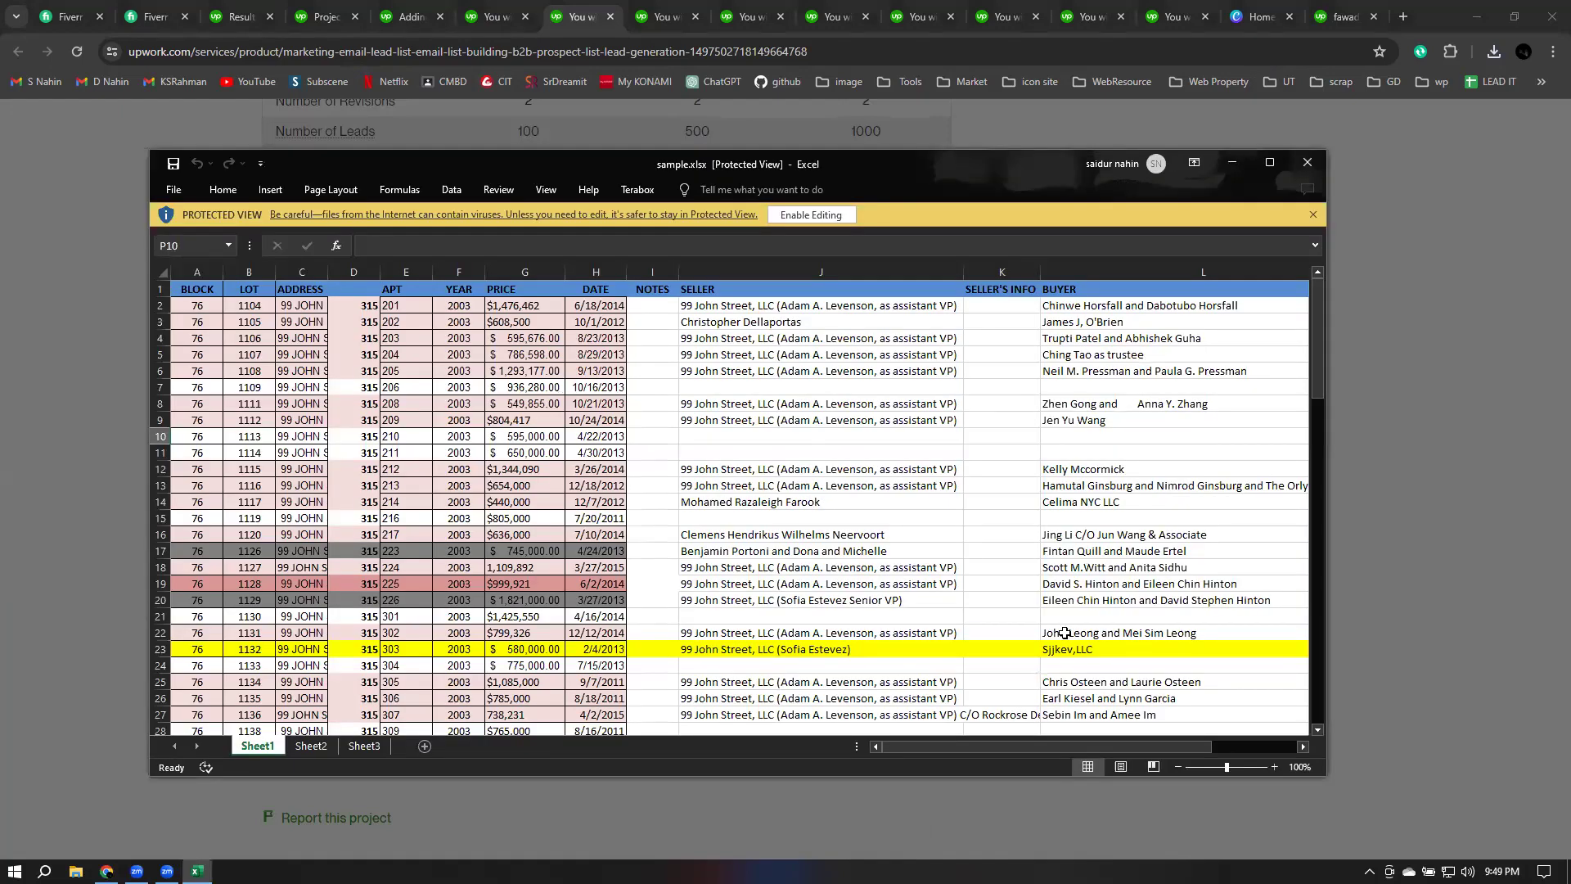
Step: Look through the rows and columns of "sample.xlsx", and close the workbook and the Real Estate portfolio item
scroll(1065, 633, "down", 5)
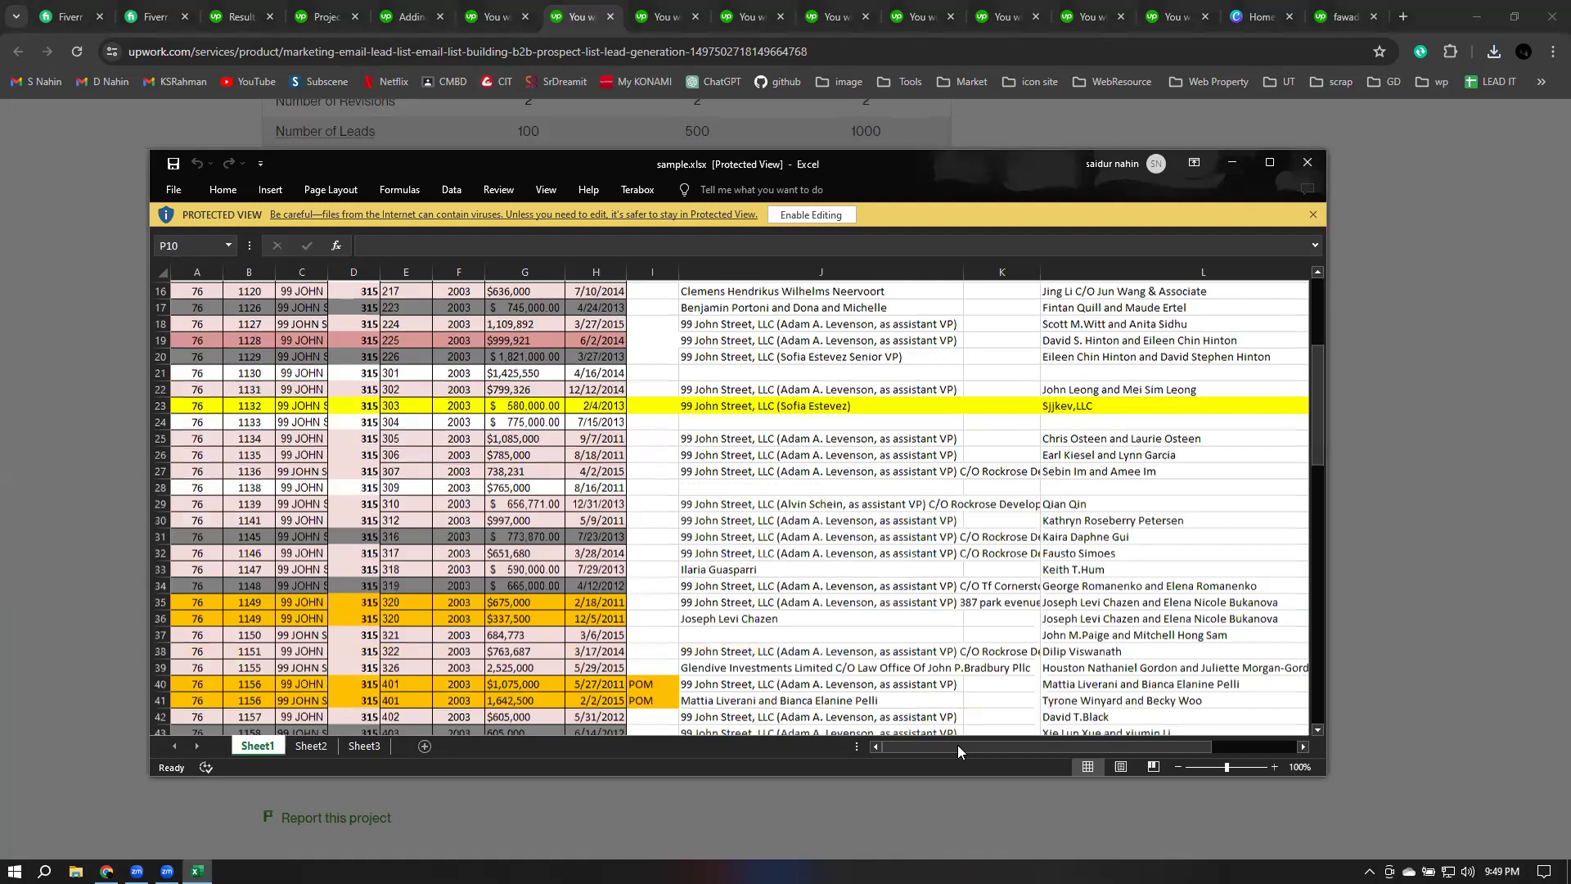
scroll(957, 744, "up", 5)
left_click_drag(1112, 742, 1020, 751)
left_click_drag(922, 760, 888, 754)
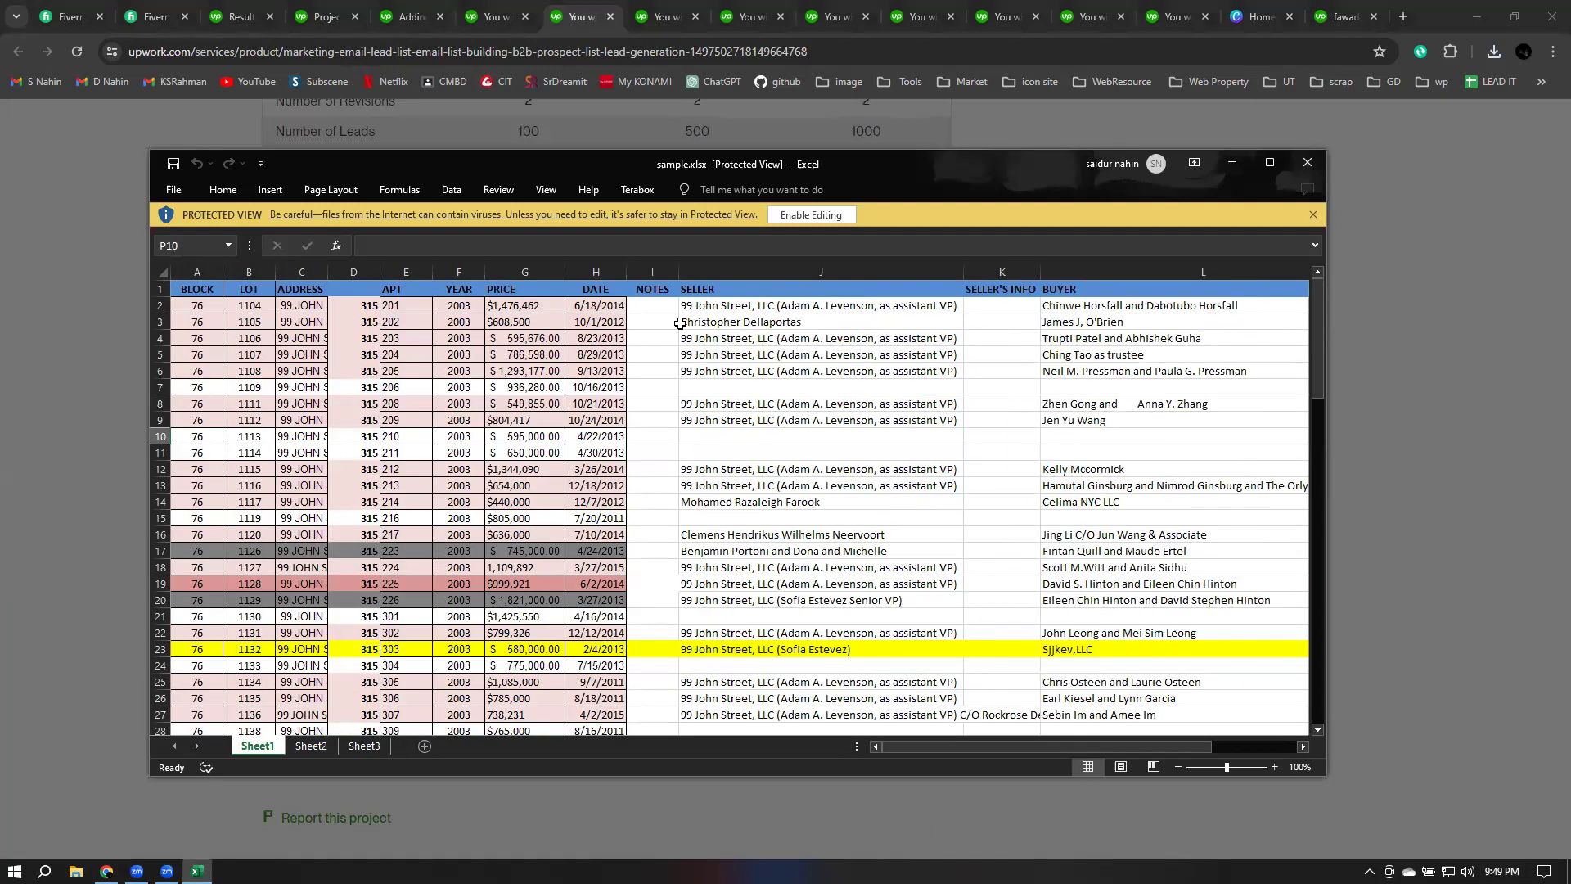
left_click(1306, 162)
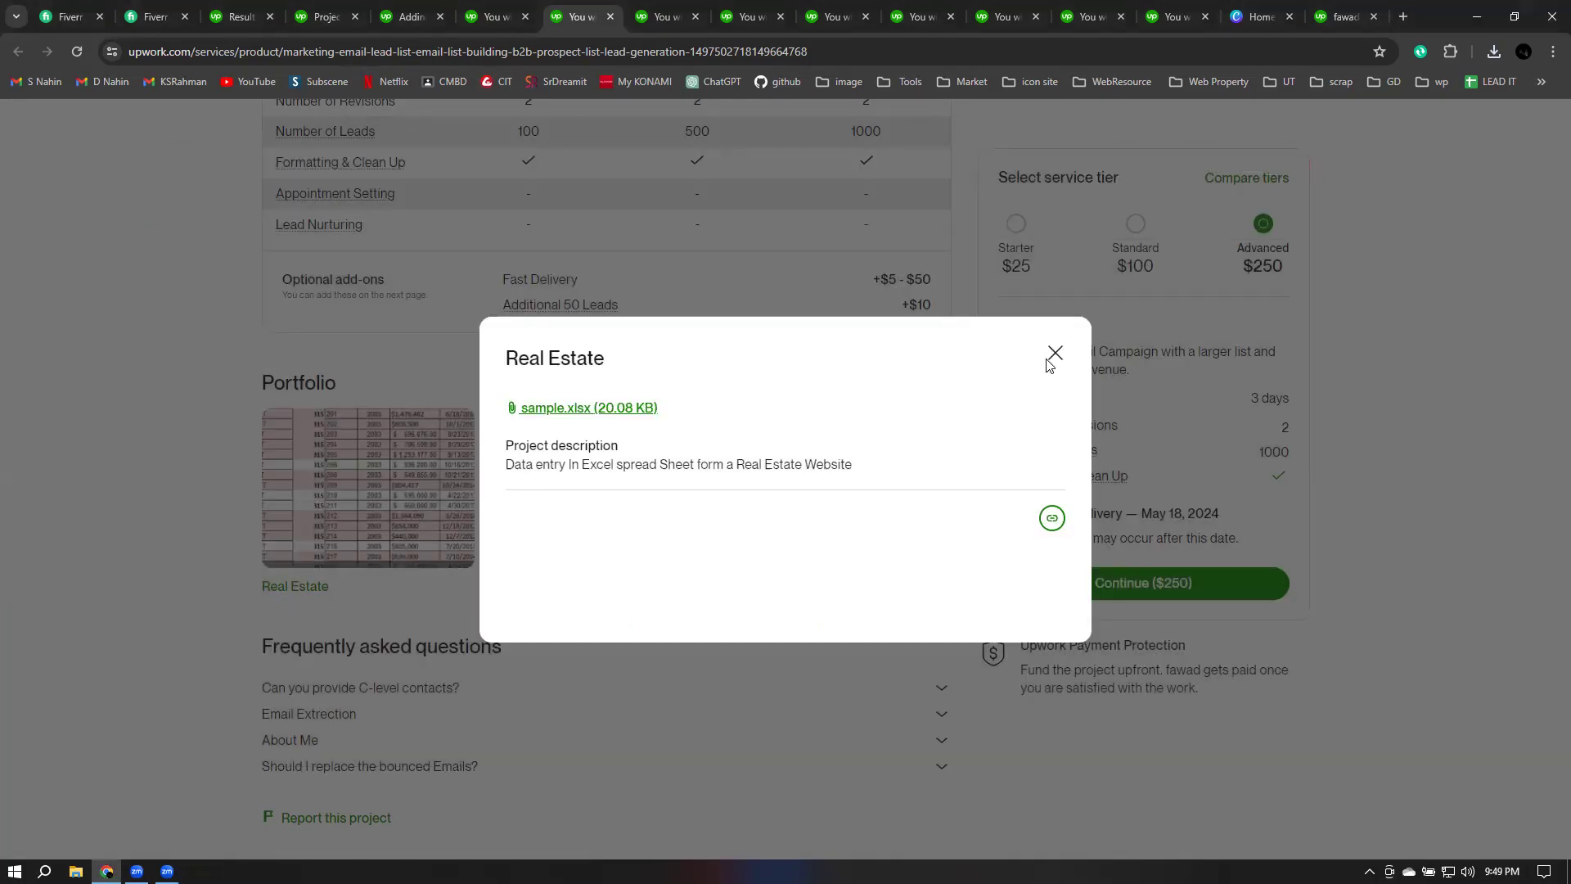
key("Escape")
Step: Examine the gallery of the email lead list project, moving from the cover image to the project video
scroll(834, 377, "up", 10)
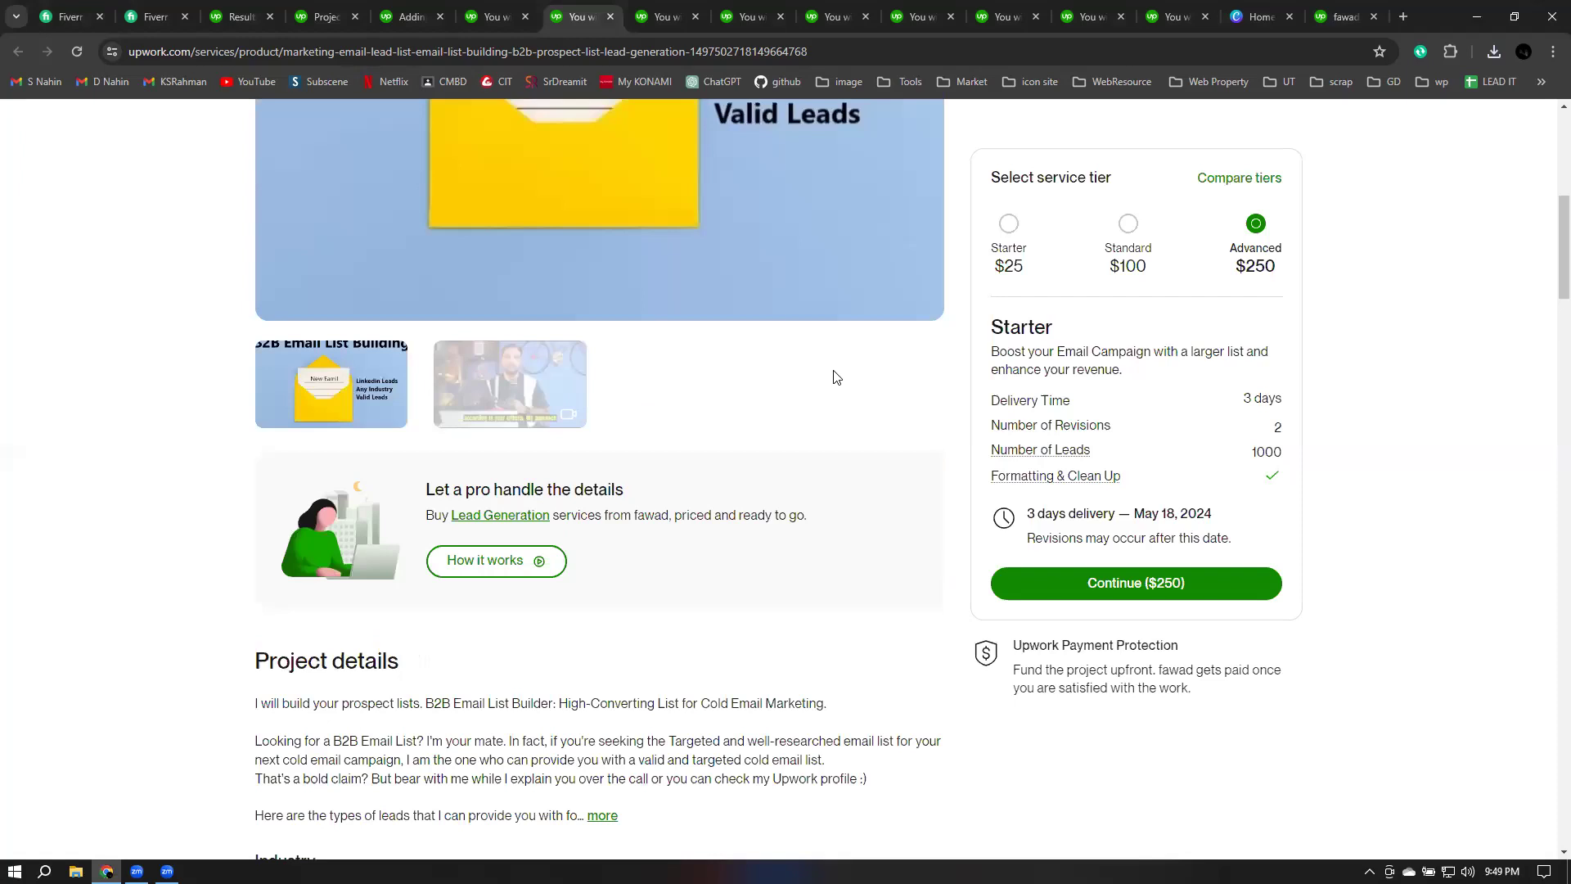
scroll(834, 376, "up", 3)
scroll(939, 278, "down", 2)
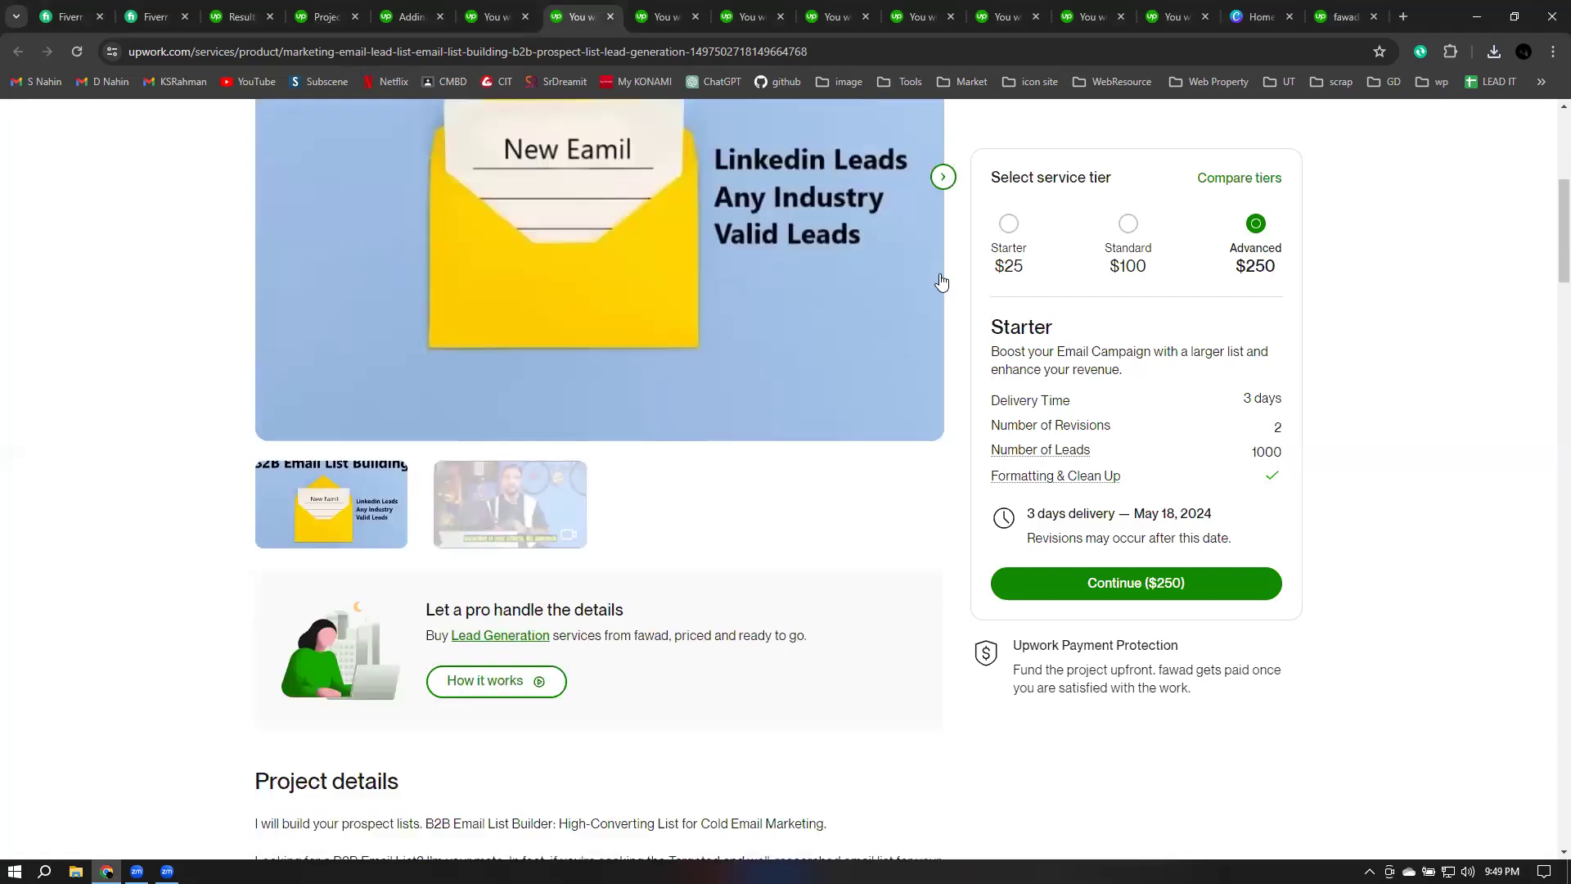
scroll(888, 416, "up", 4)
left_click(939, 501)
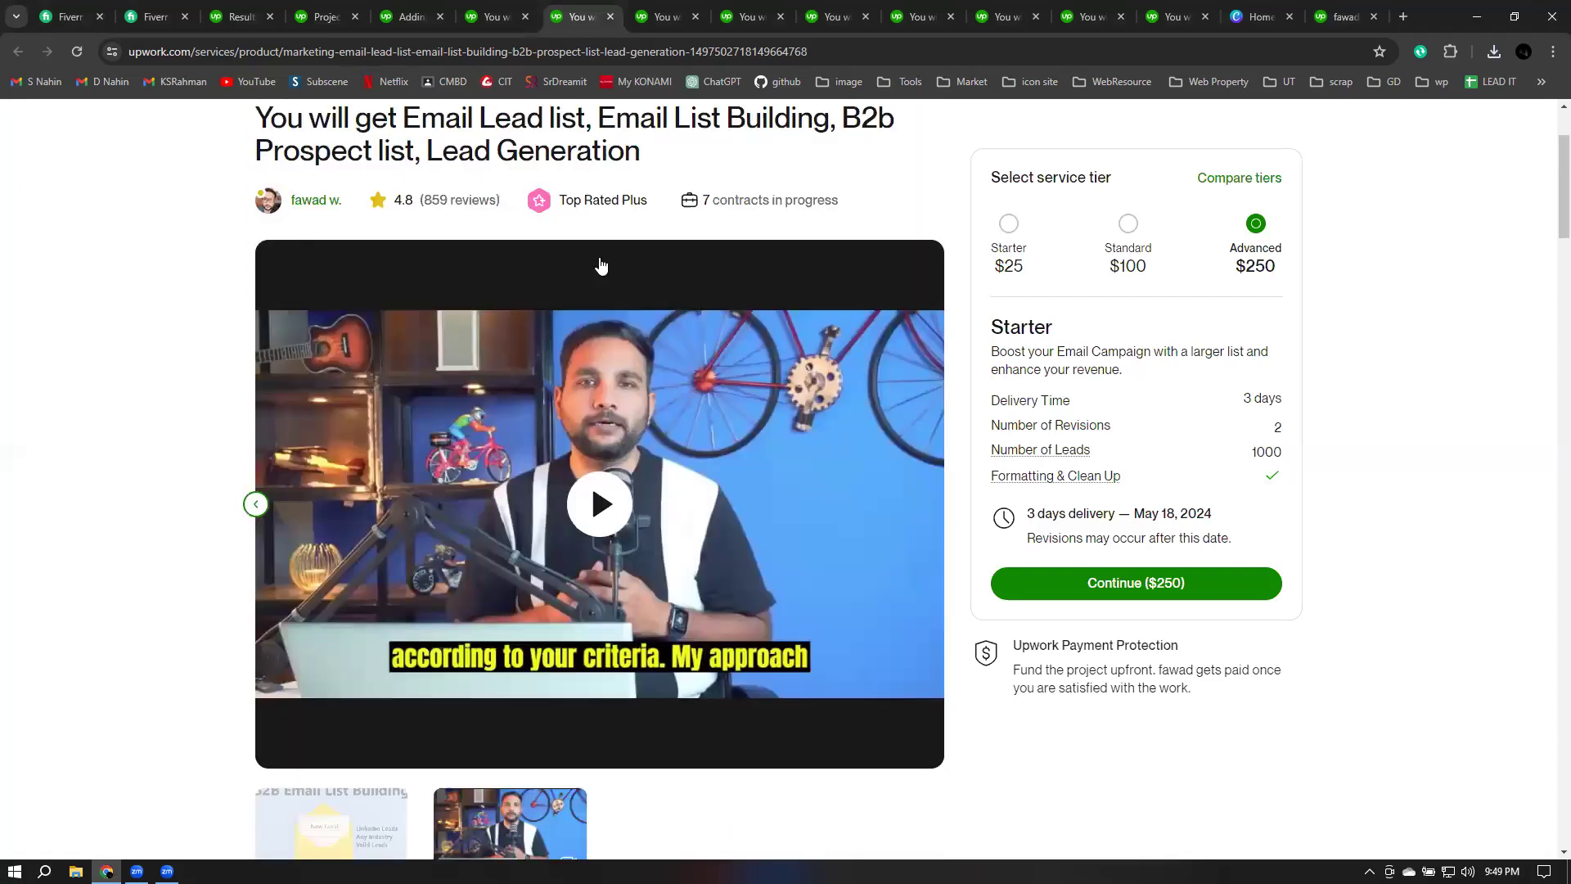
Step: Examine the gallery images of the next two competing lead generation projects, including the first one's second image
left_click(666, 16)
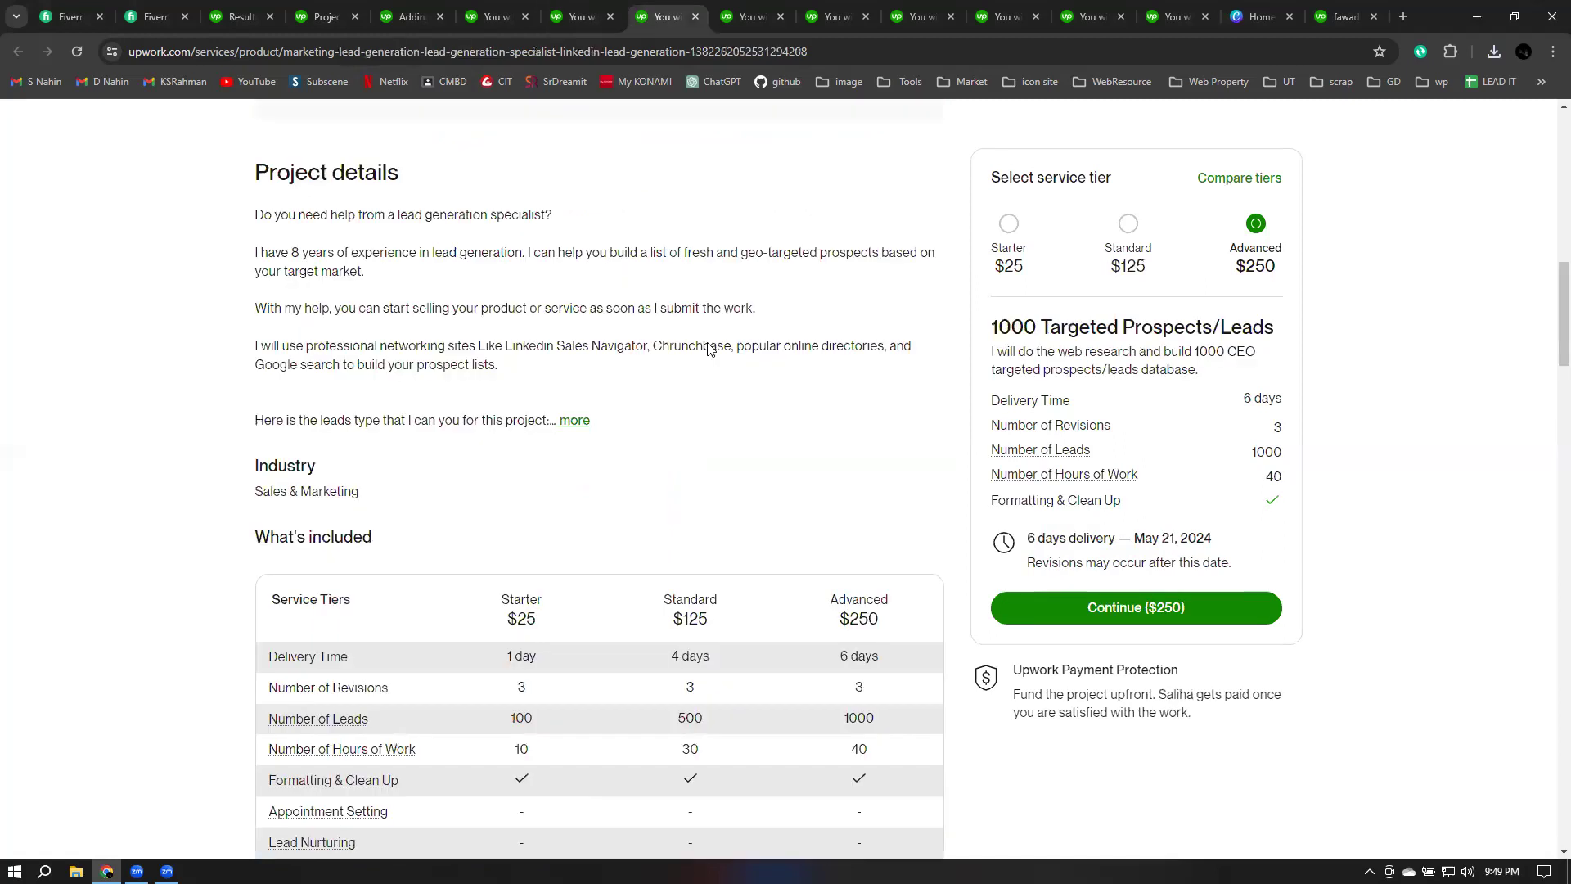
scroll(863, 352, "up", 10)
scroll(937, 257, "down", 2)
left_click(939, 258)
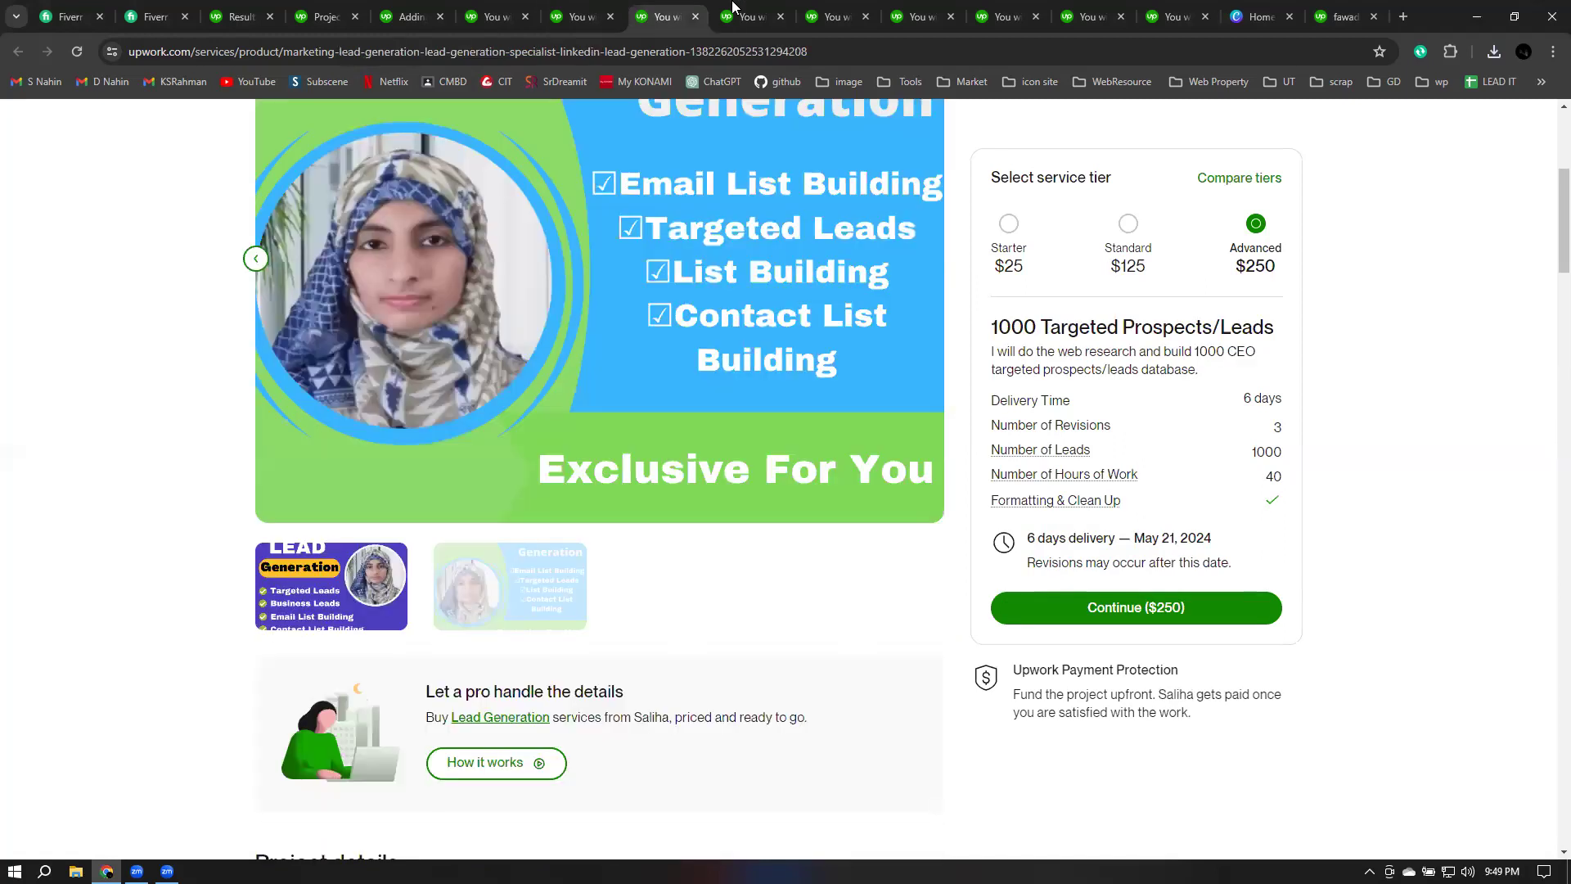
left_click(733, 8)
scroll(830, 319, "up", 10)
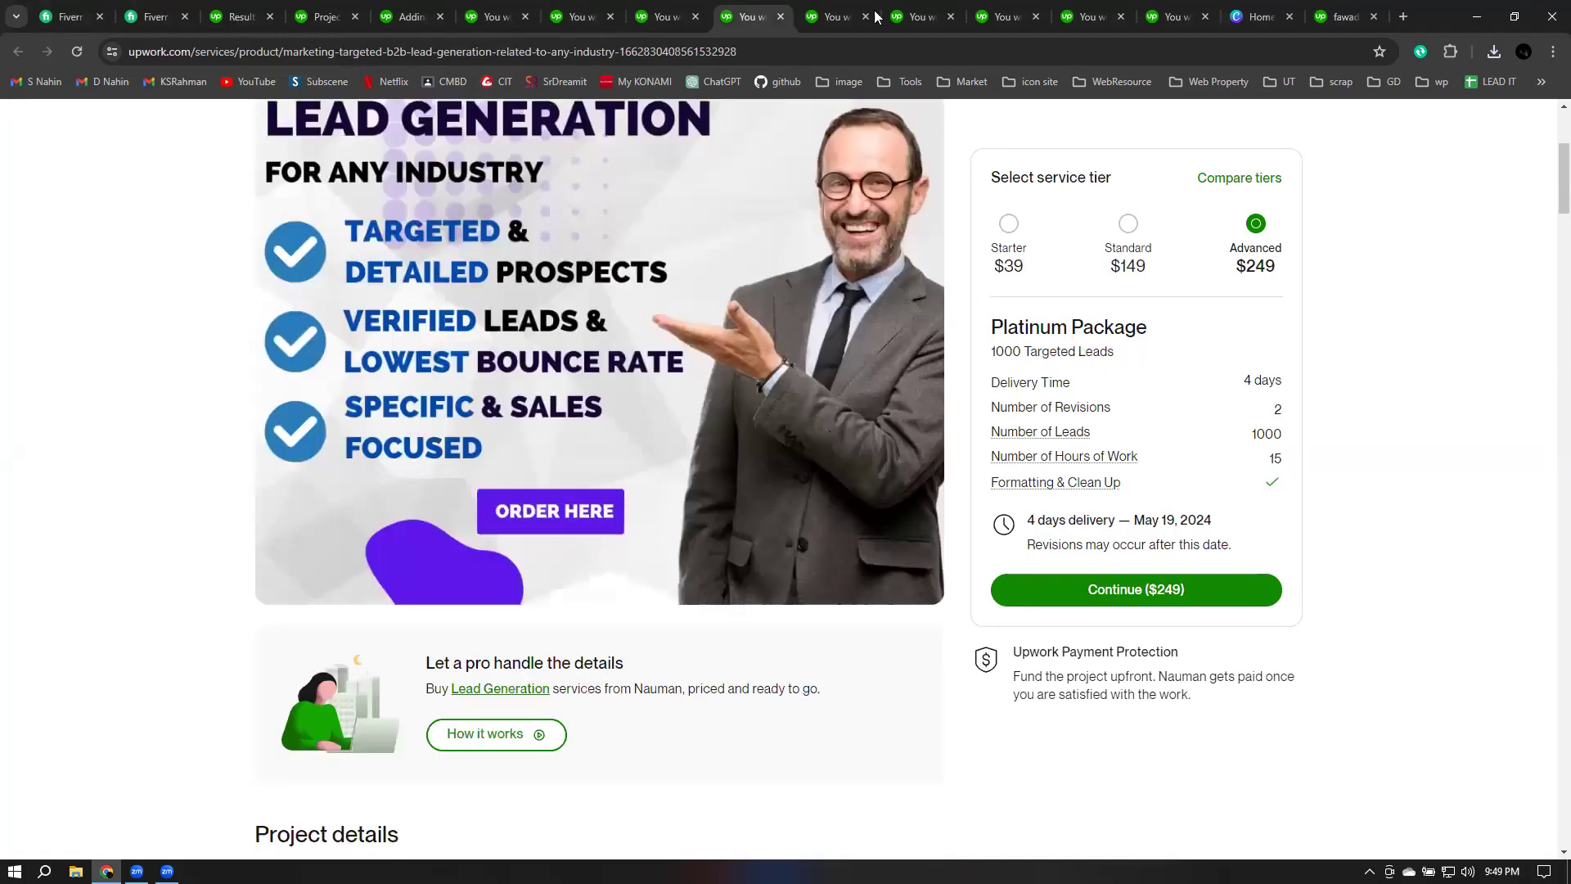
Step: Compare the gallery images of the remaining open competing projects, including the second image of the "Virtual Assistant" lead generation listing
left_click(836, 16)
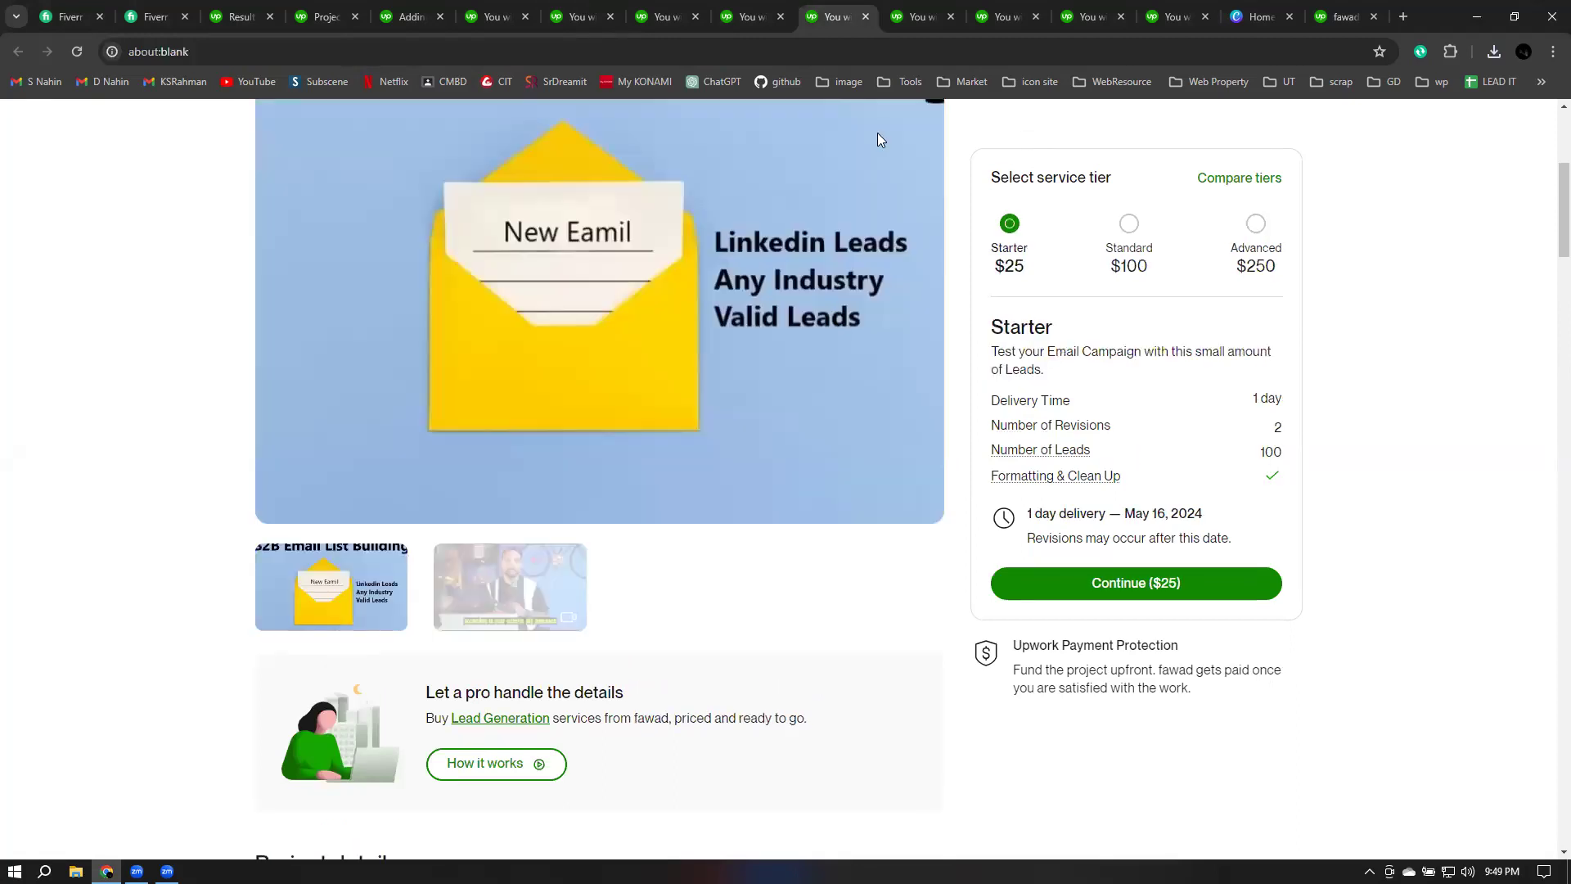
scroll(877, 132, "down", 1)
key("ctrl+Tab")
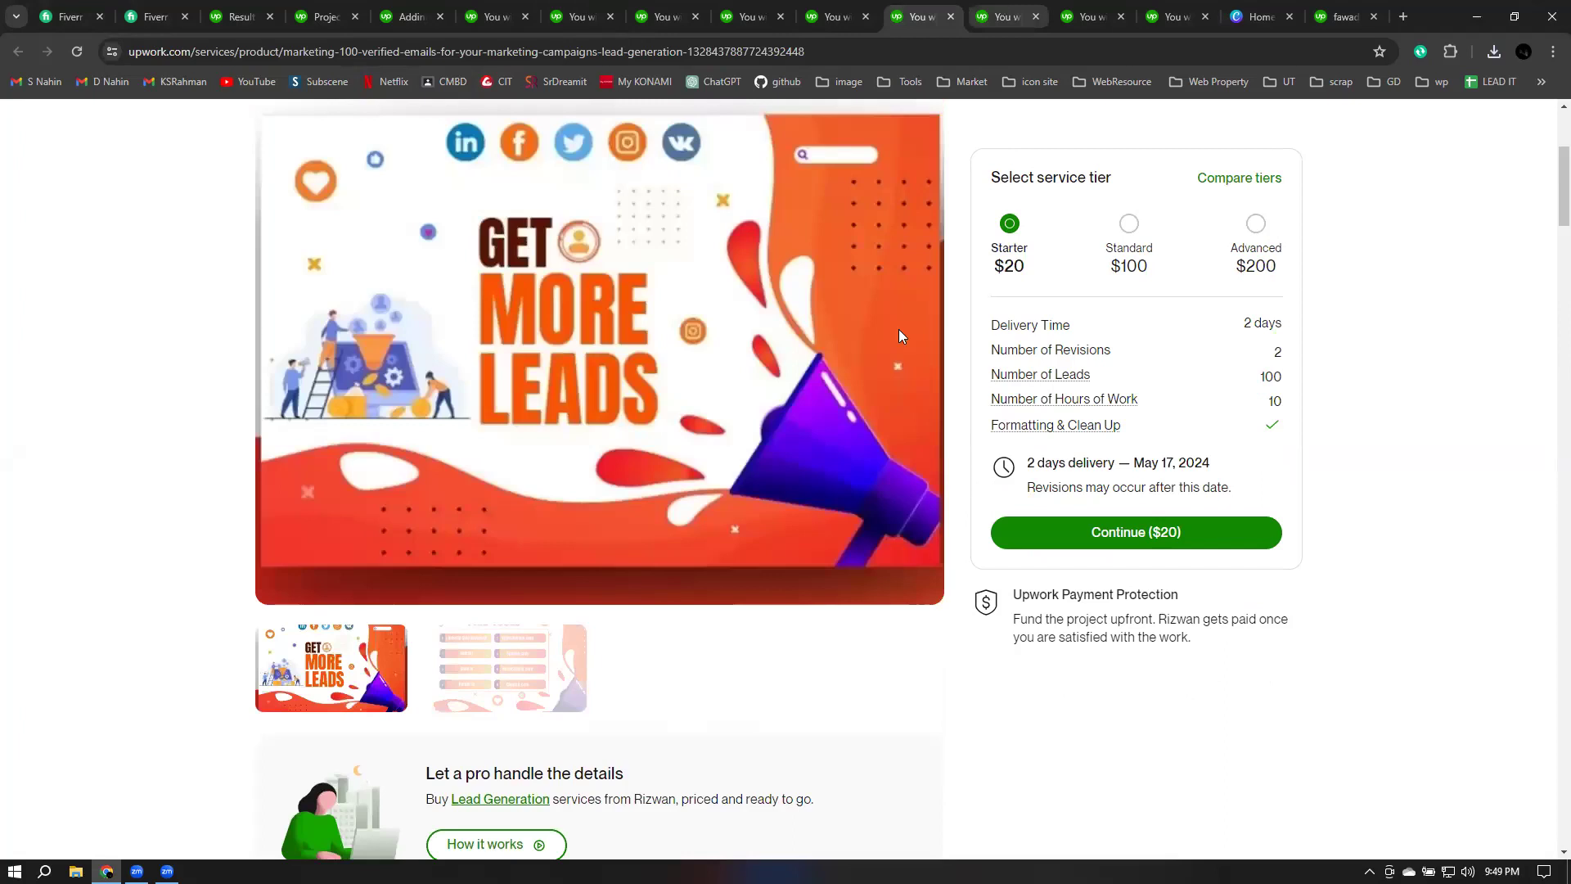
left_click(1006, 16)
scroll(899, 329, "down", 1)
left_click(1089, 6)
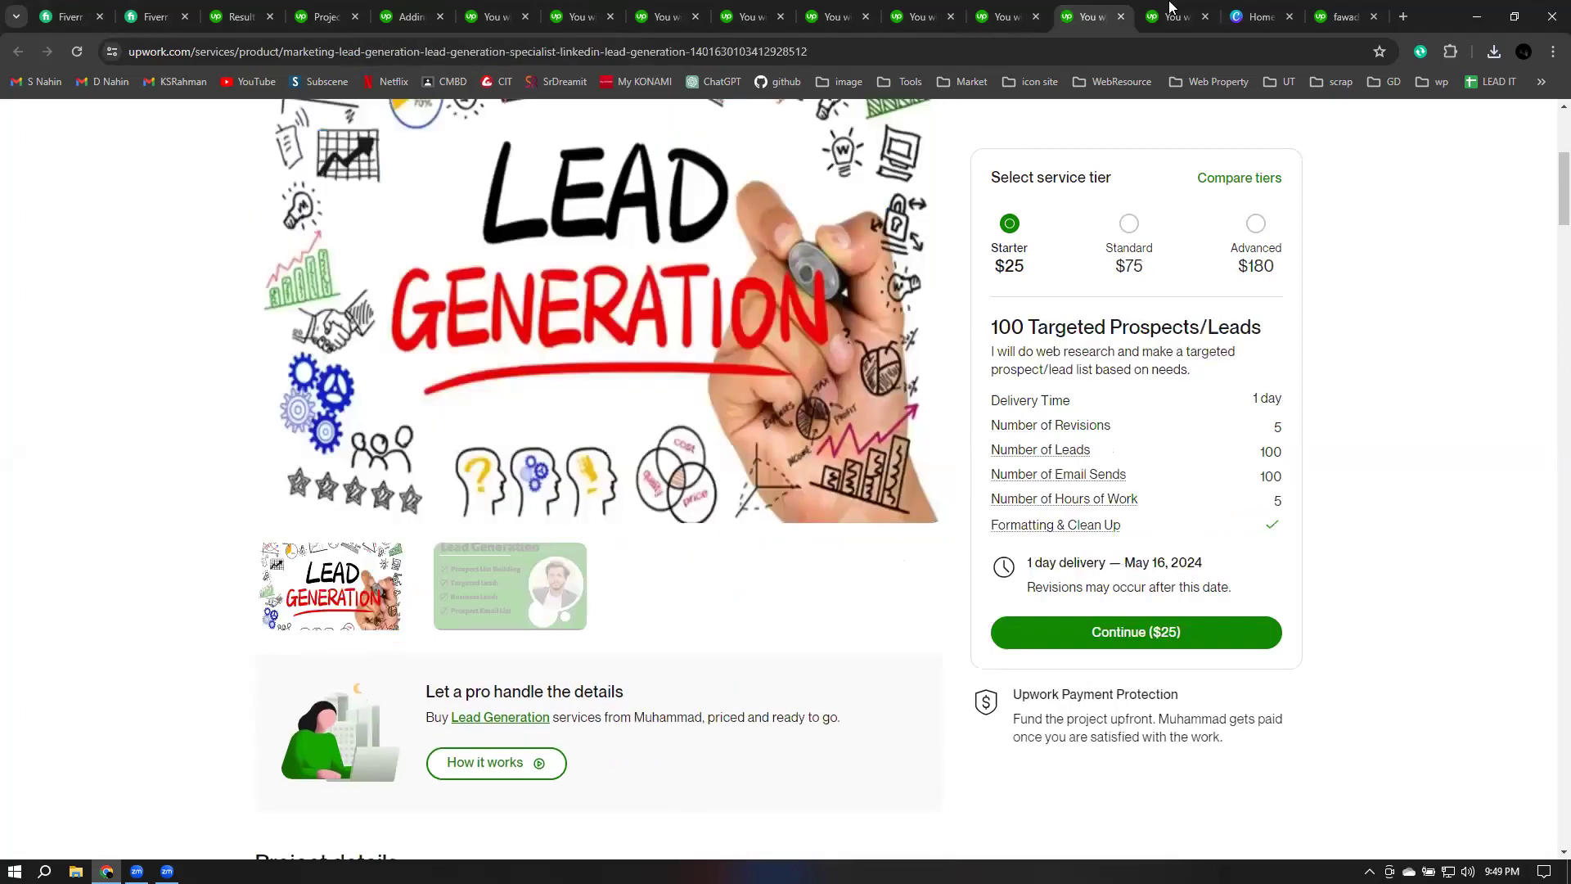
left_click(1171, 11)
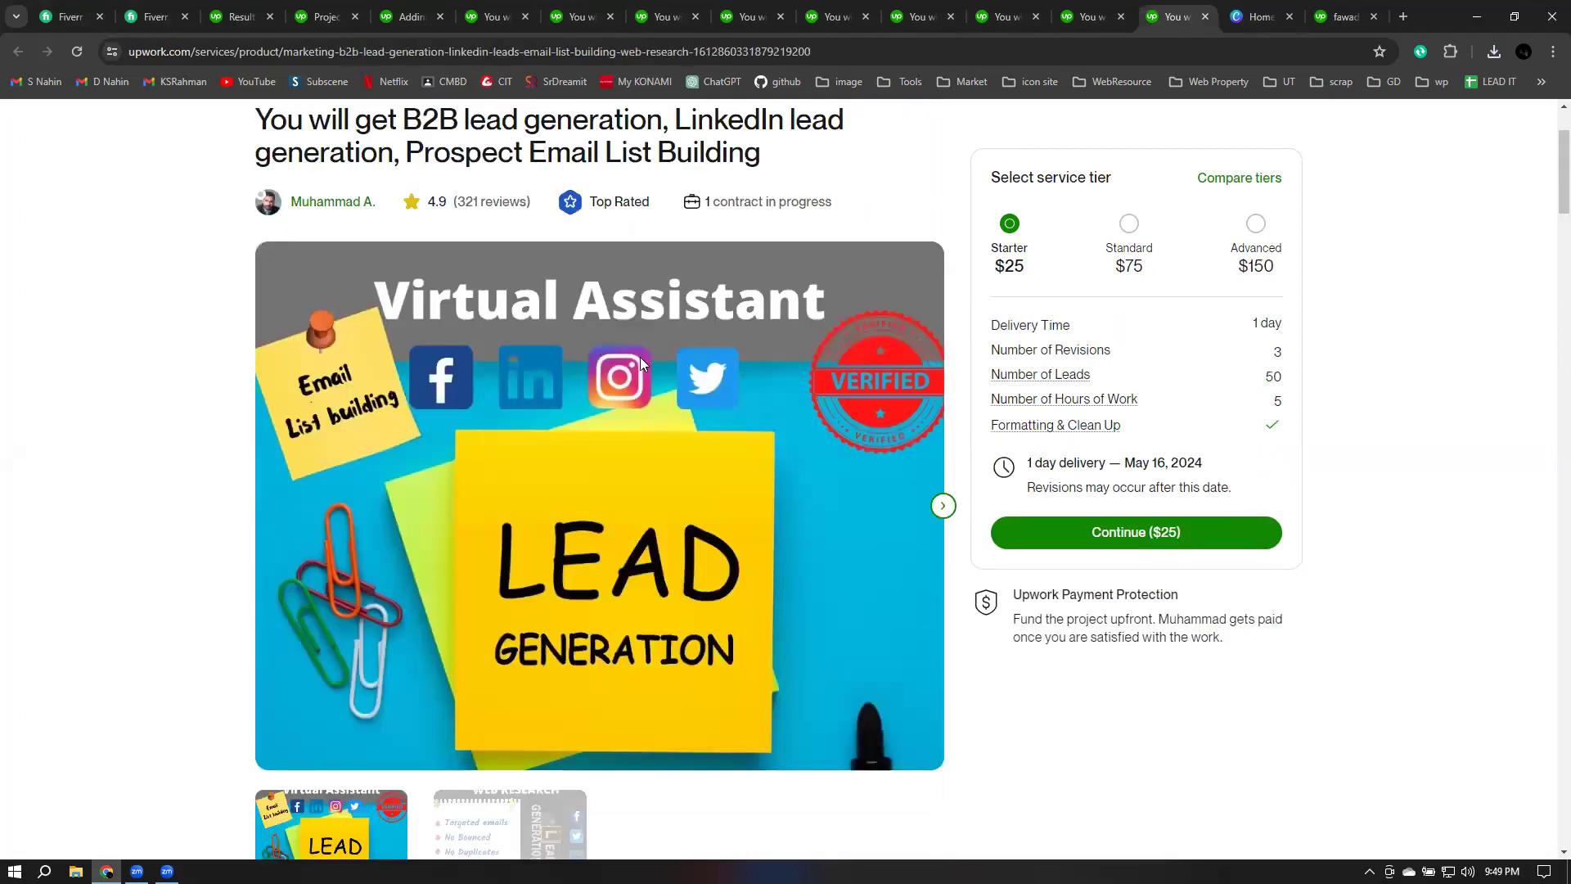
scroll(640, 357, "down", 3)
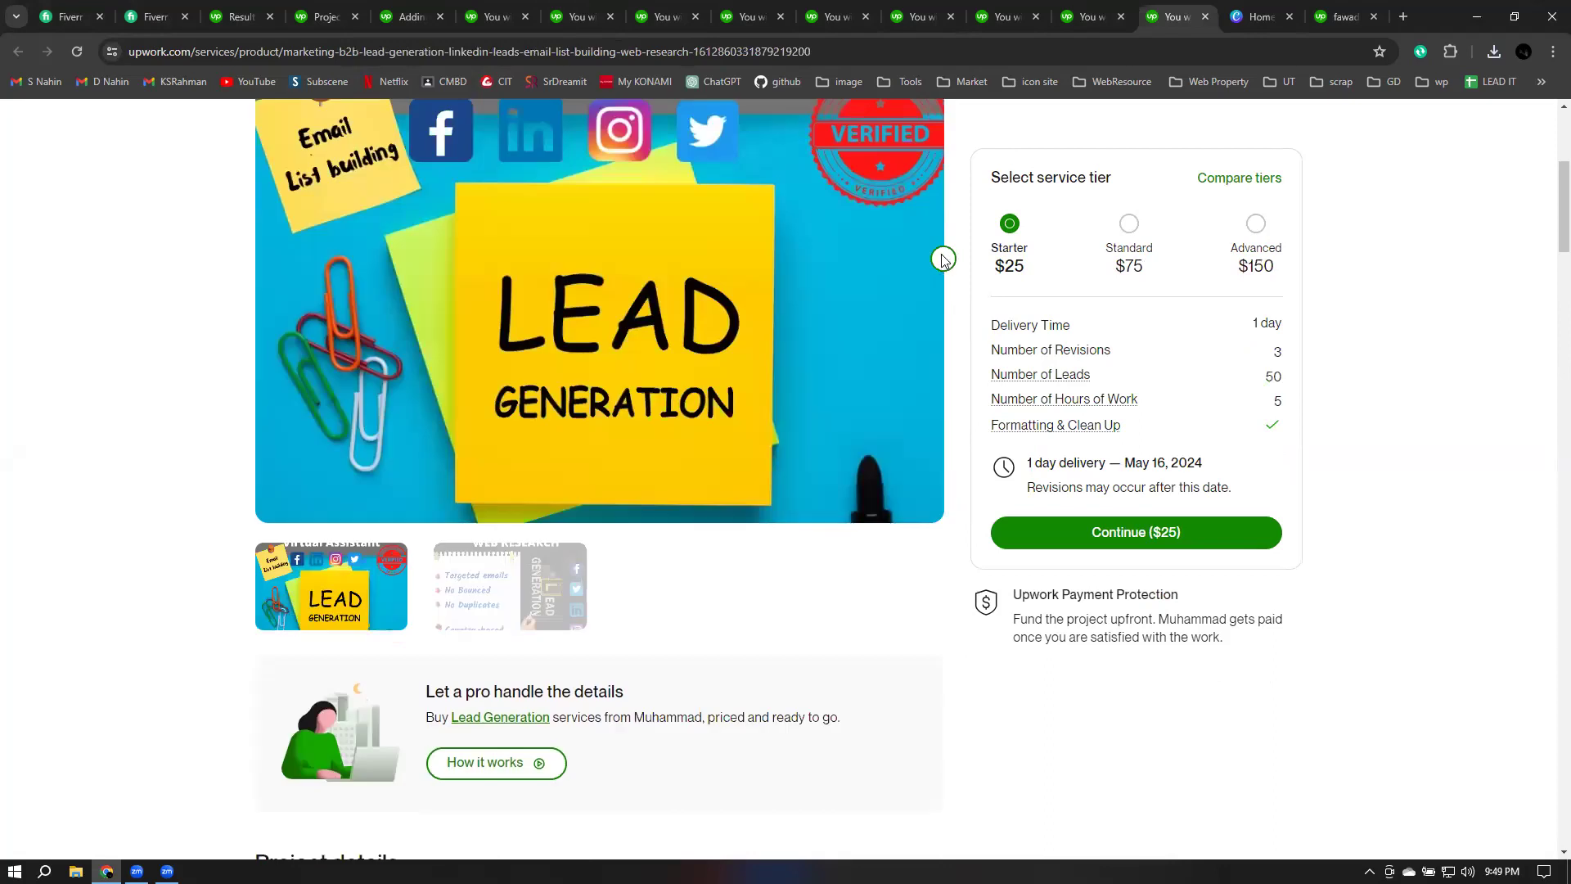
left_click(942, 259)
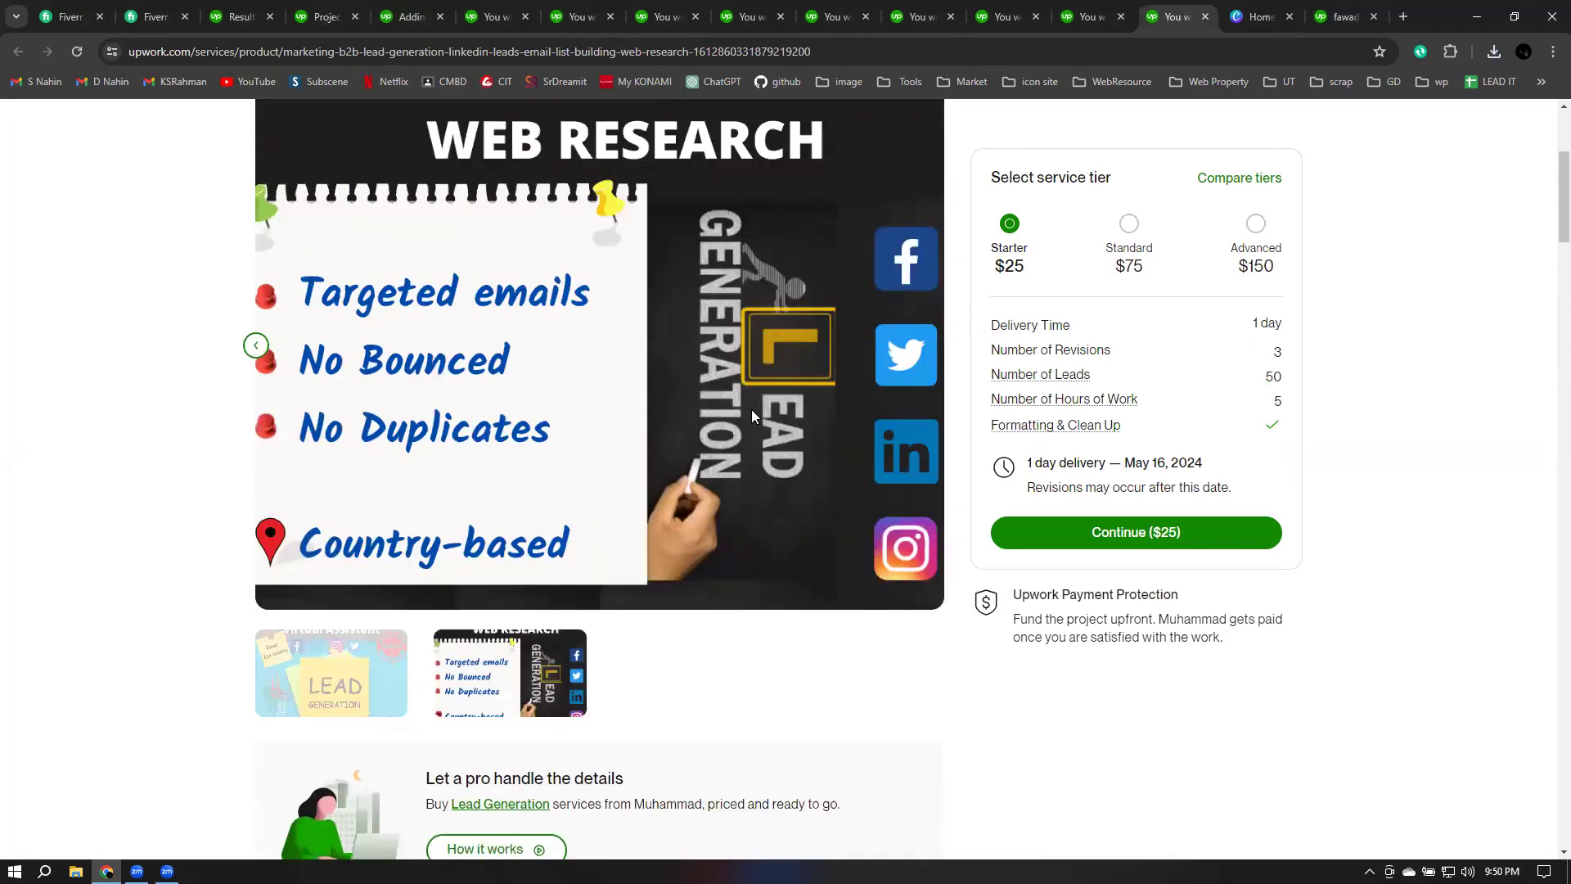
scroll(761, 401, "up", 1)
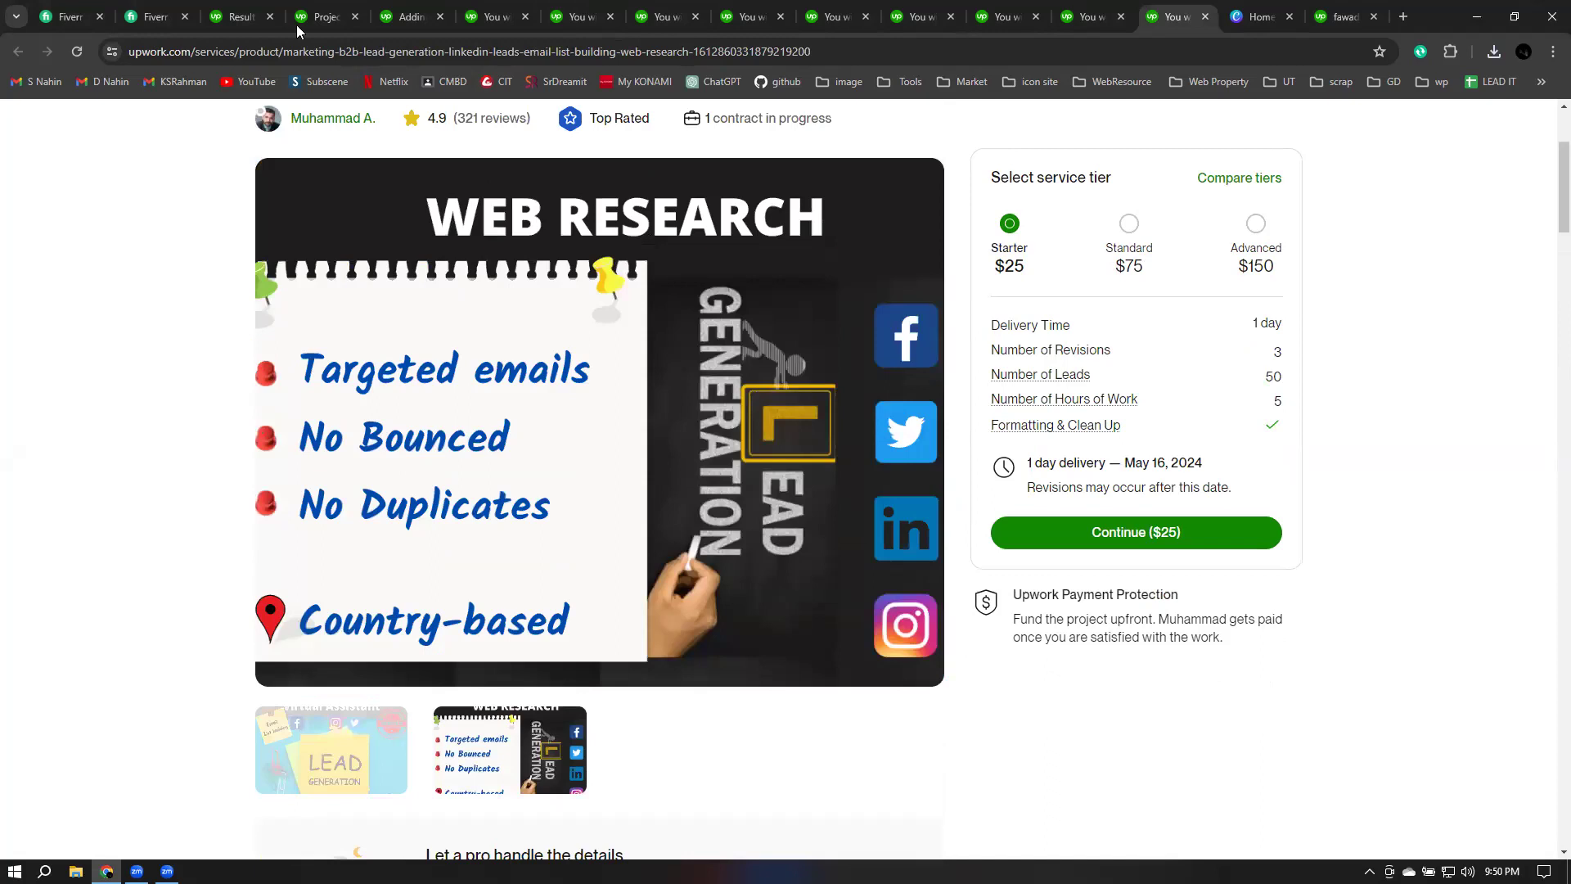
Step: Return to the project gallery by way of the lead generation search results, and save the gallery to continue to the client requirements
left_click(238, 20)
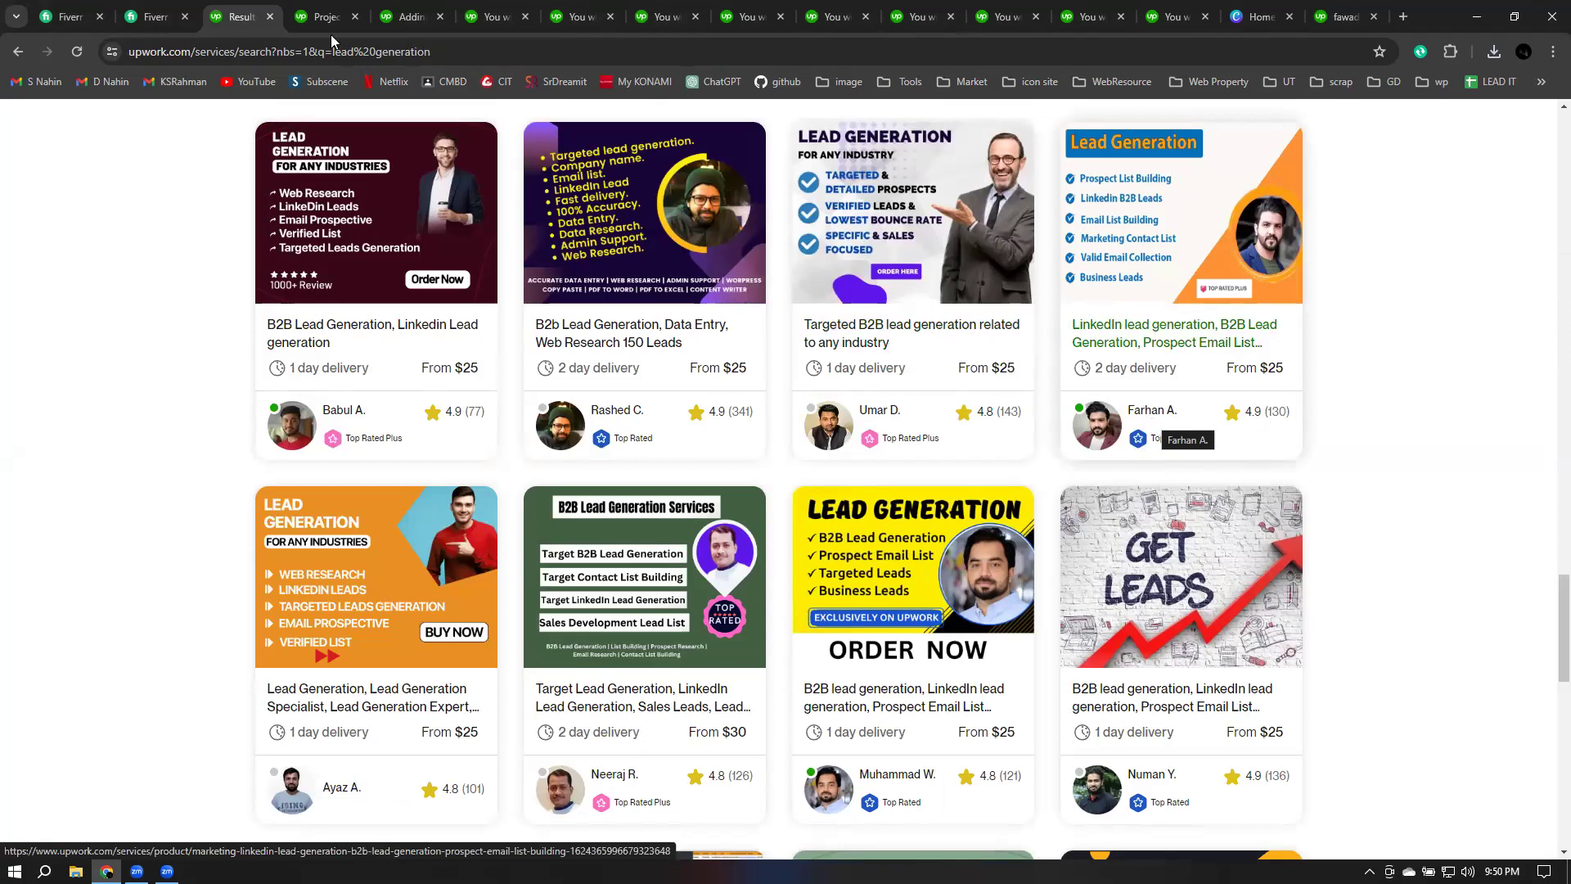
key("ctrl+Tab")
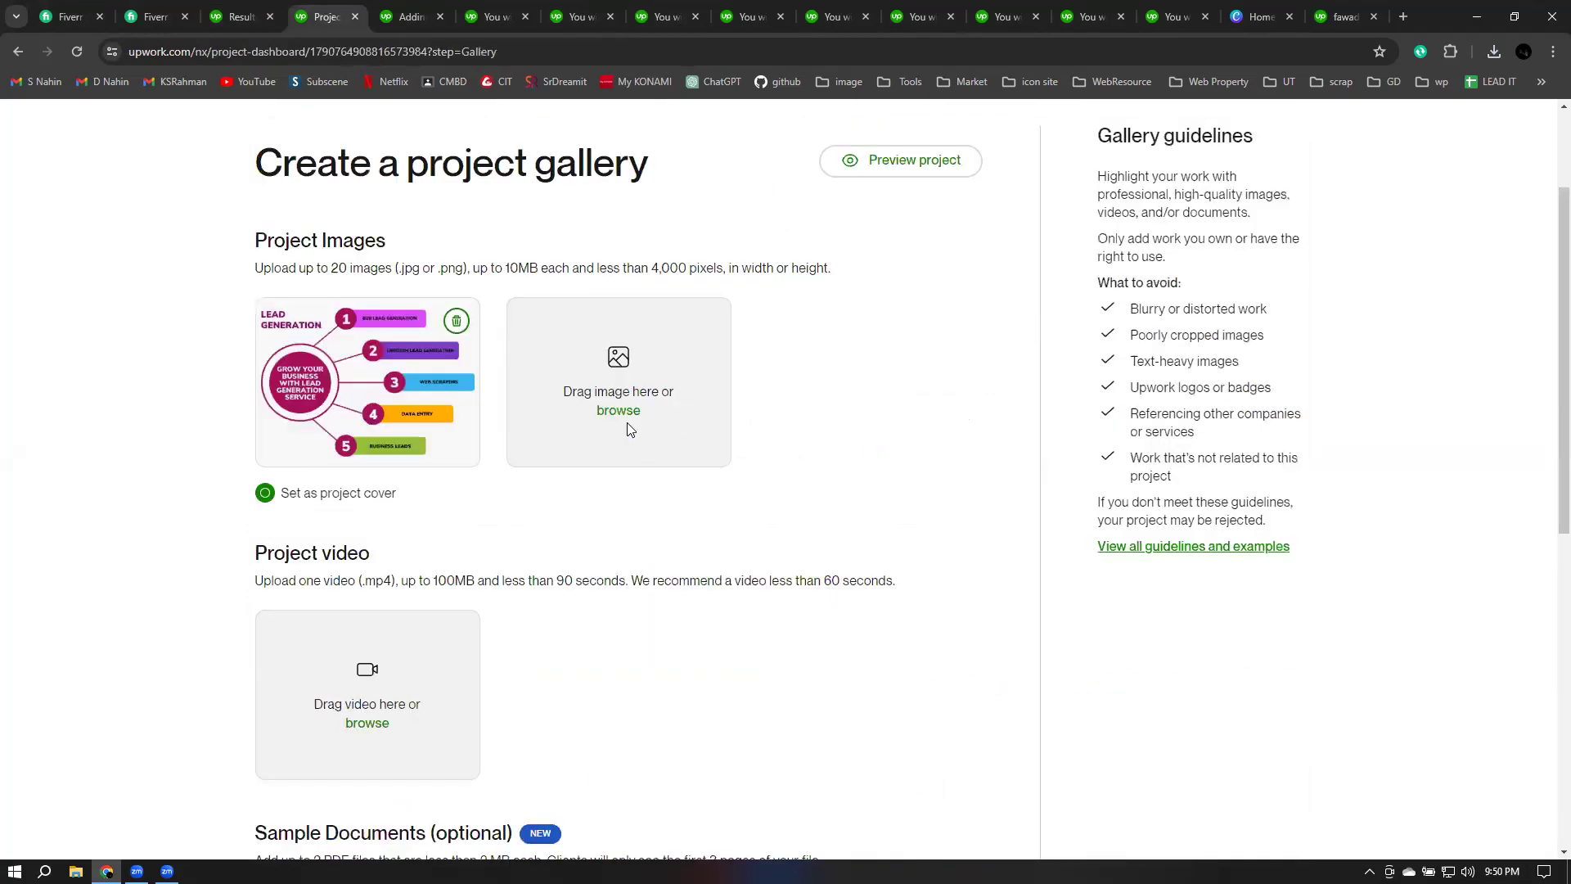
scroll(798, 409, "down", 3)
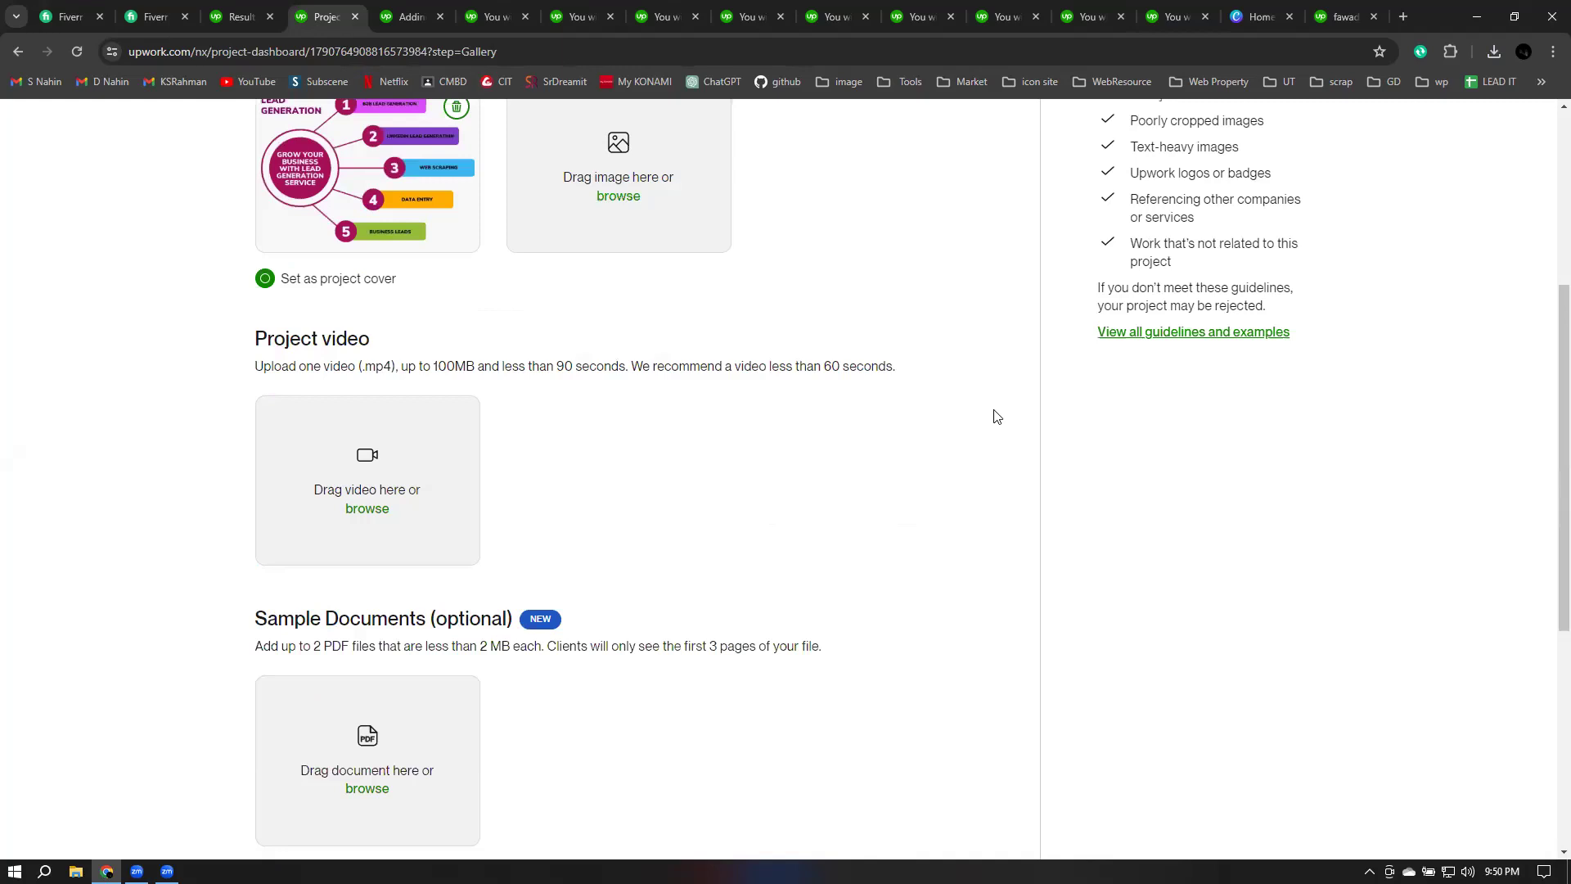
scroll(993, 414, "down", 3)
scroll(950, 337, "down", 2)
left_click(941, 565)
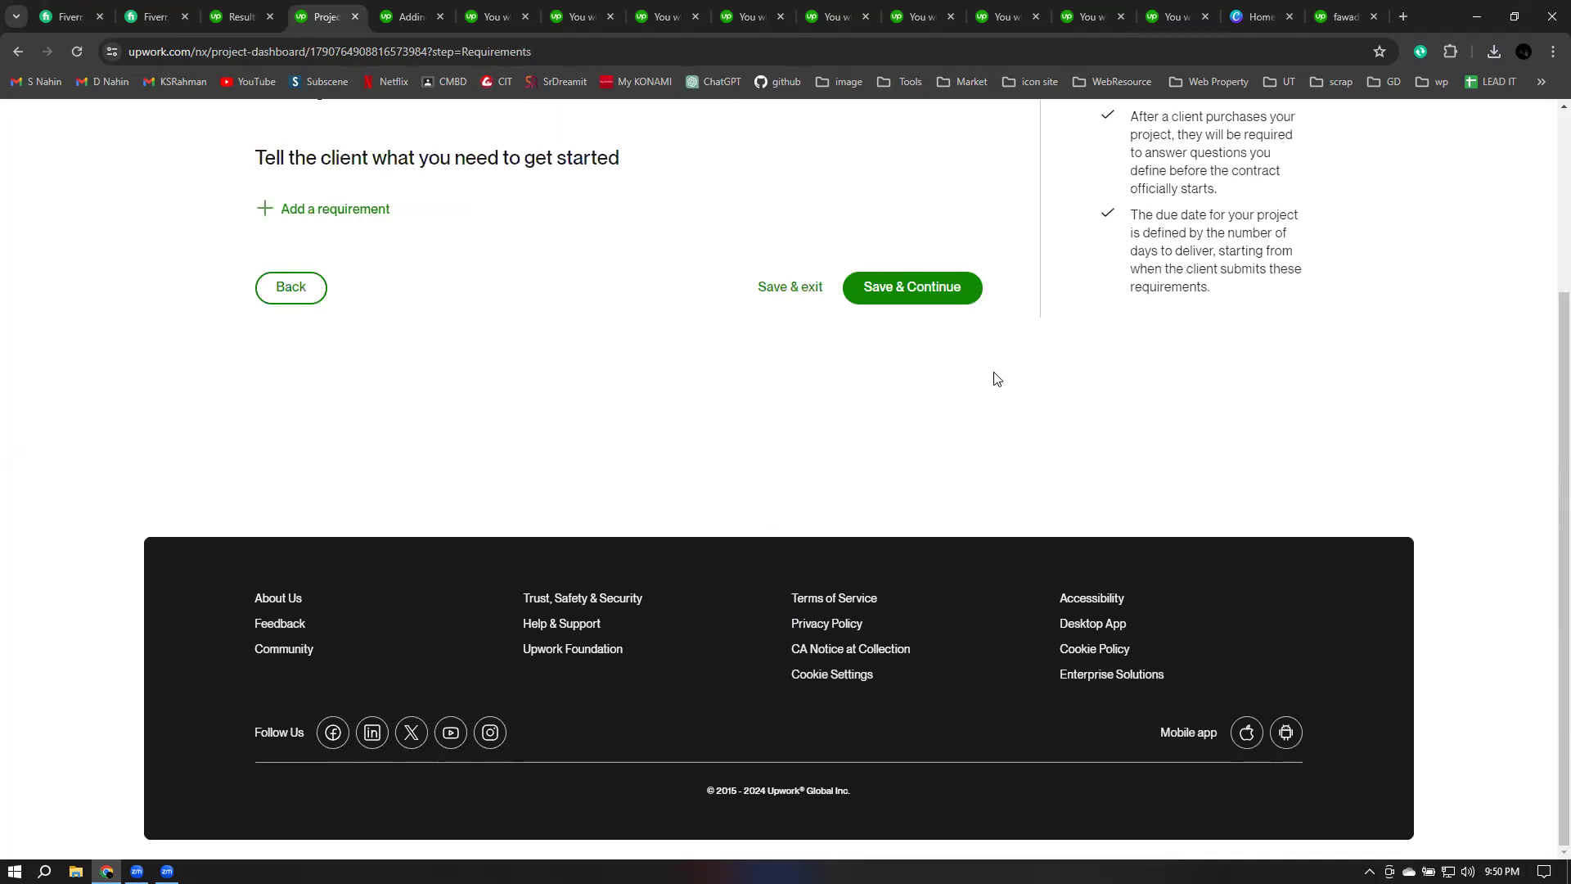
Step: Add the free-text client requirement "Please, provide me your project details." and save to continue to the project description
scroll(997, 378, "up", 3)
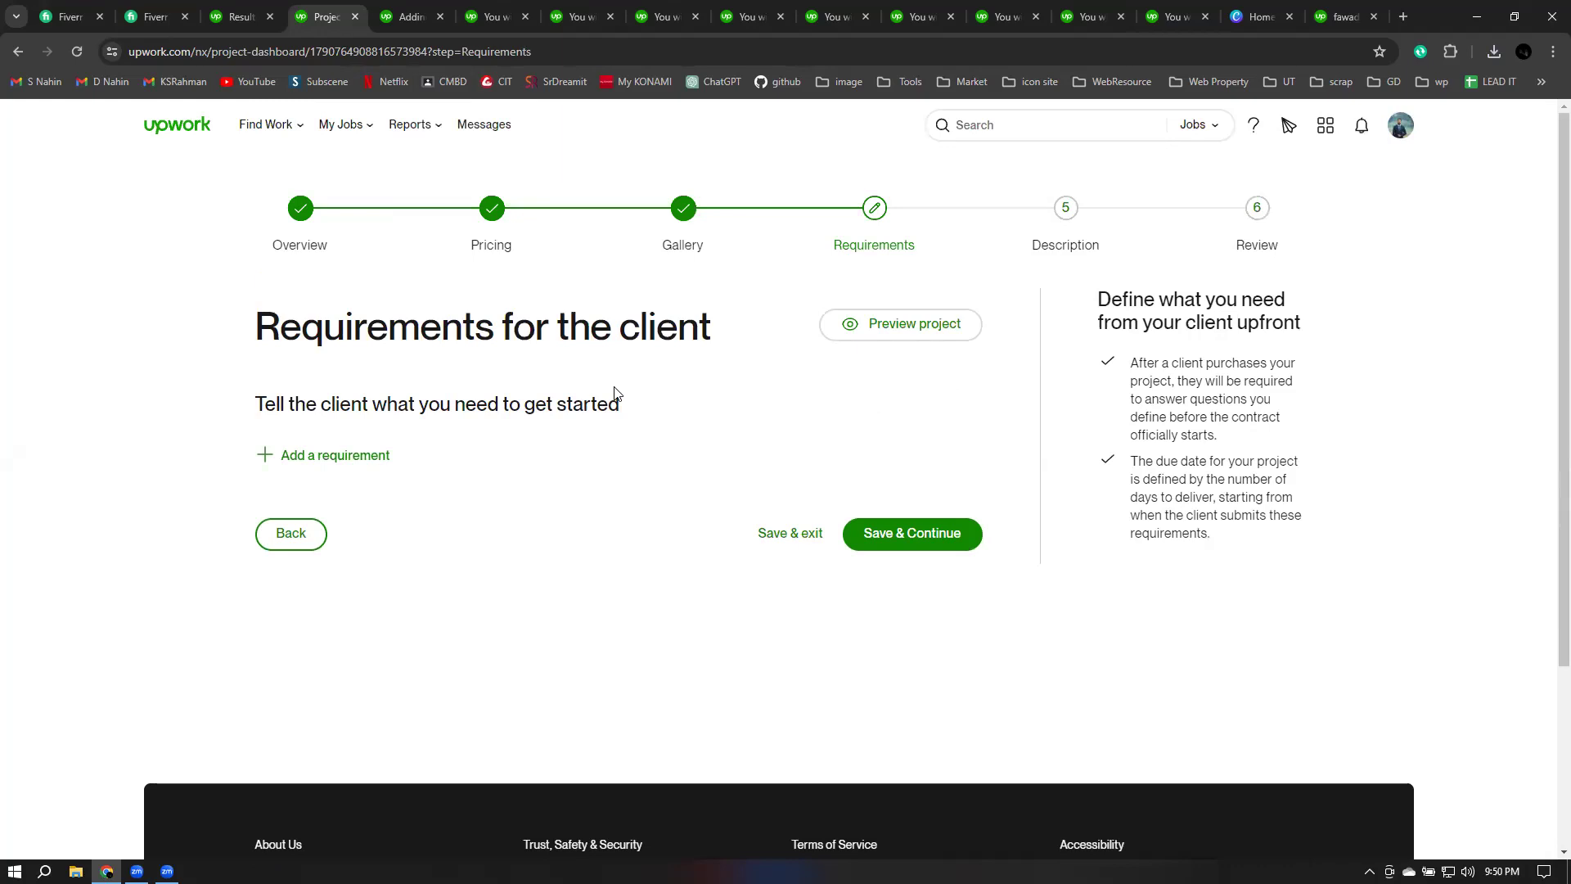
left_click(336, 457)
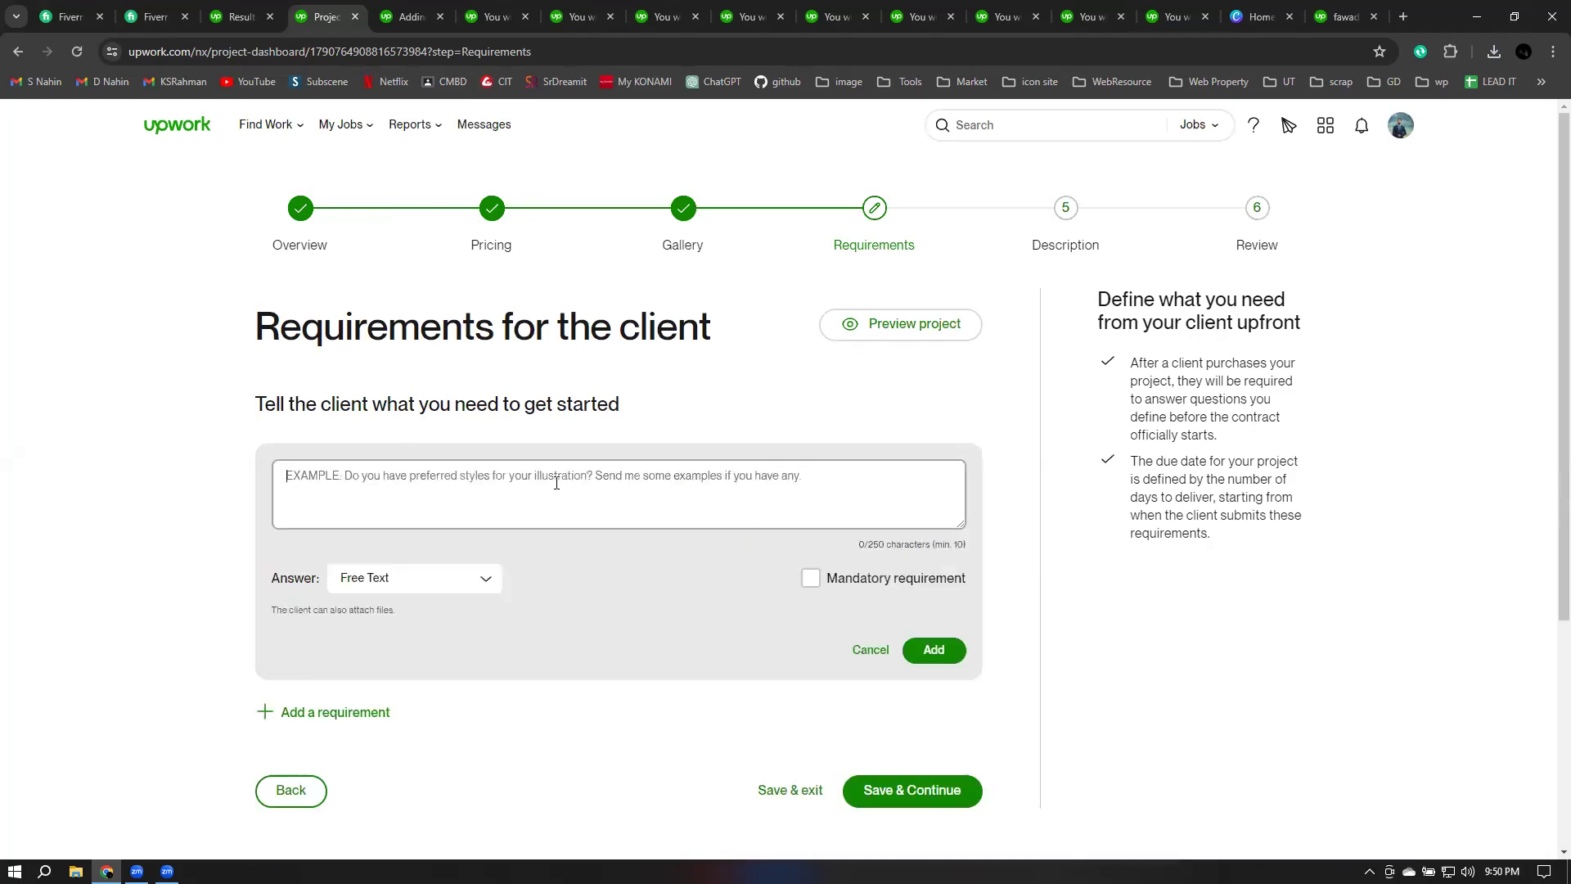
type("Please")
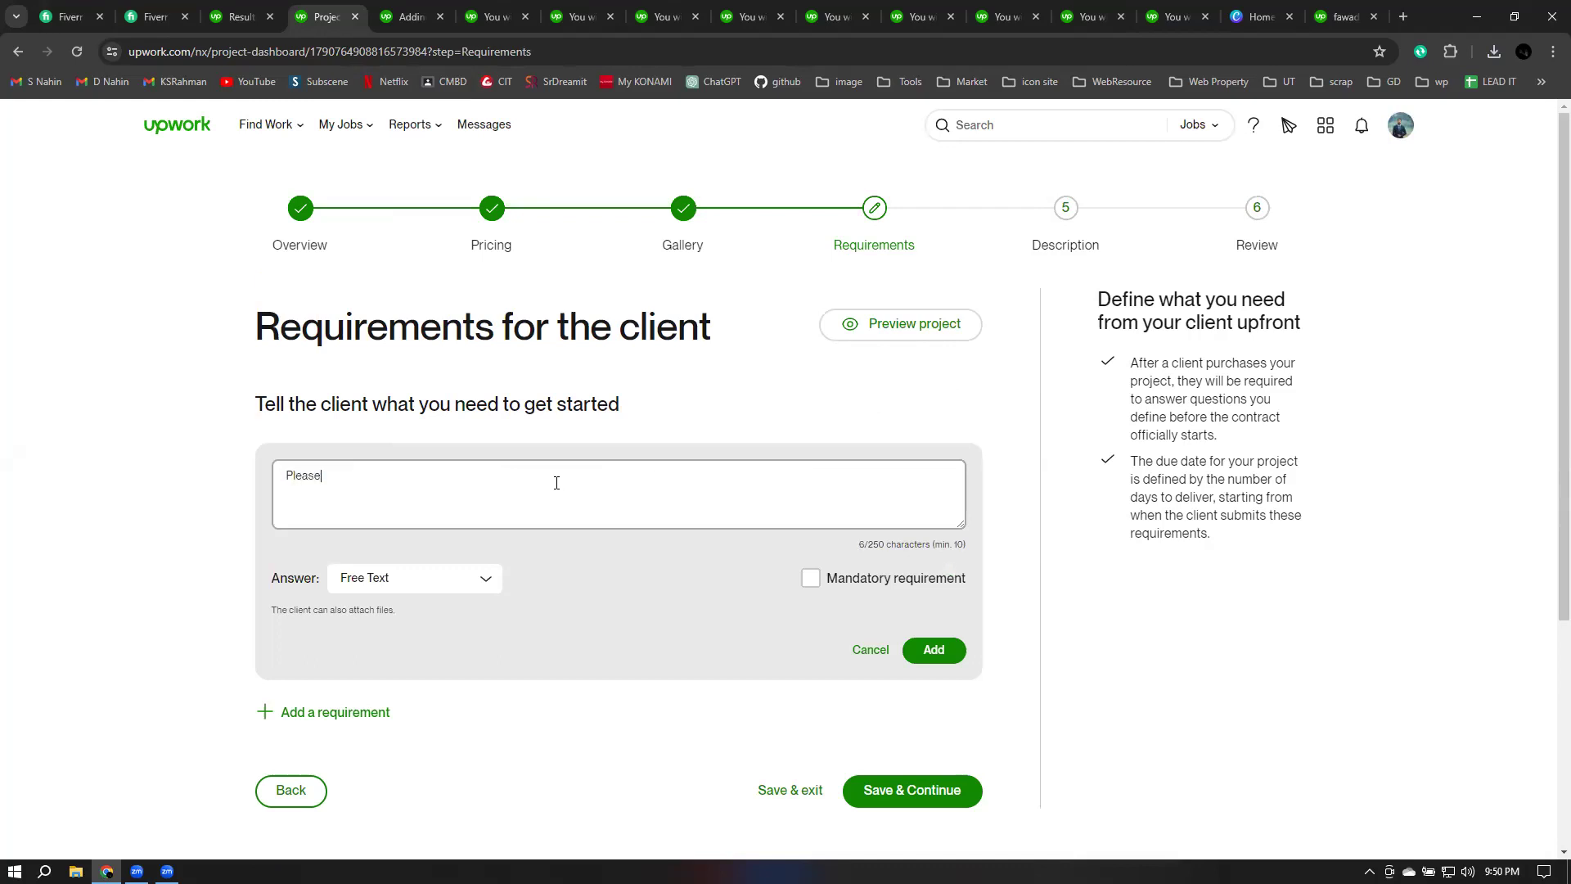
type(", provide me your project details.")
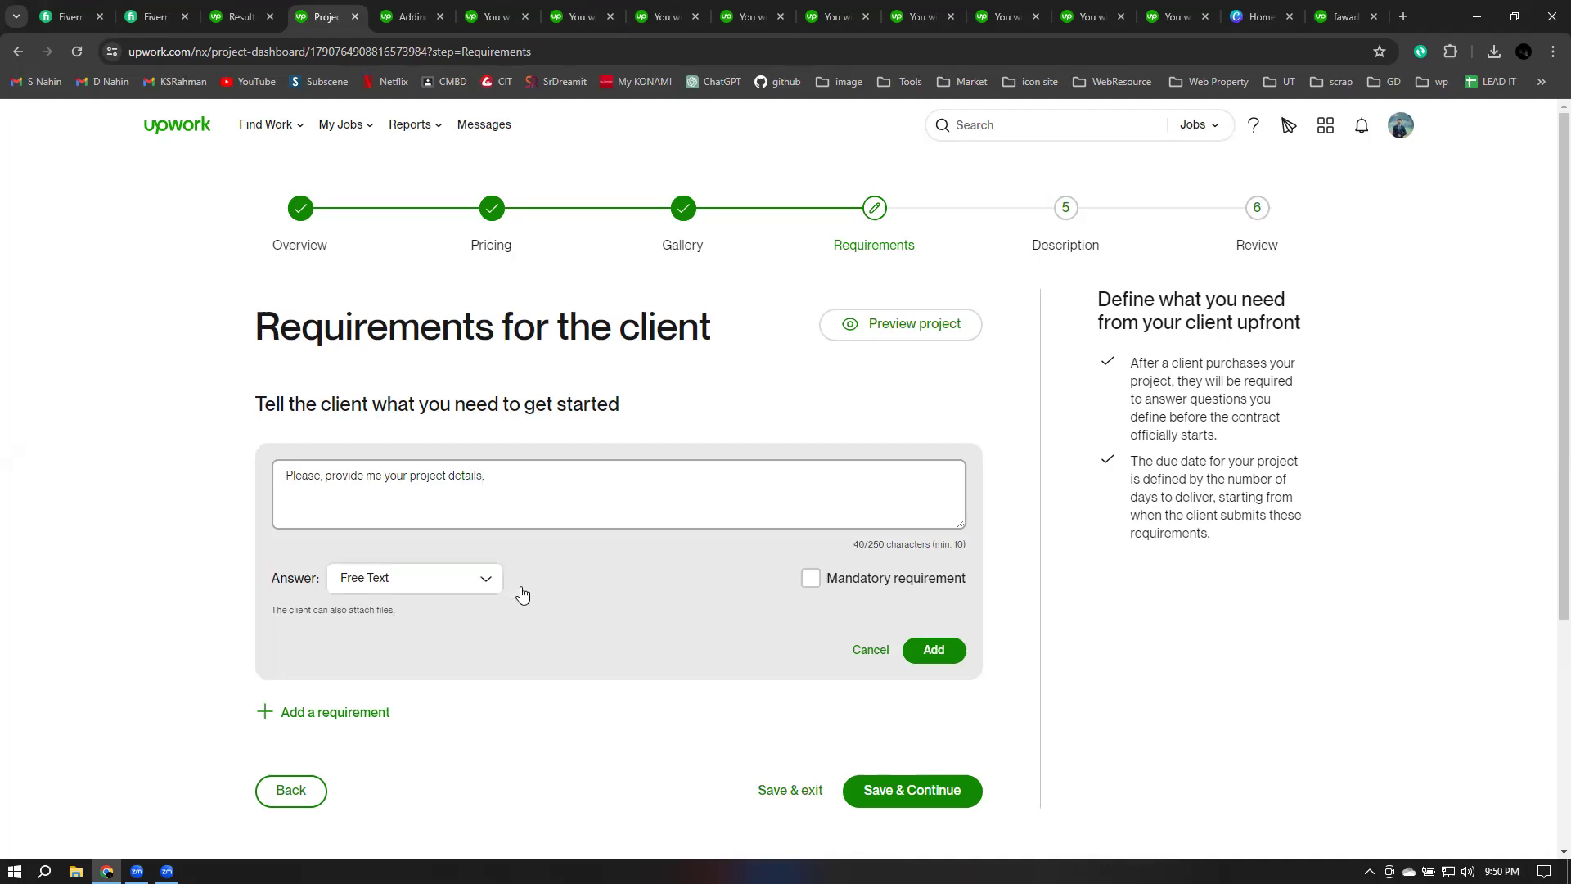
left_click(931, 650)
left_click(896, 585)
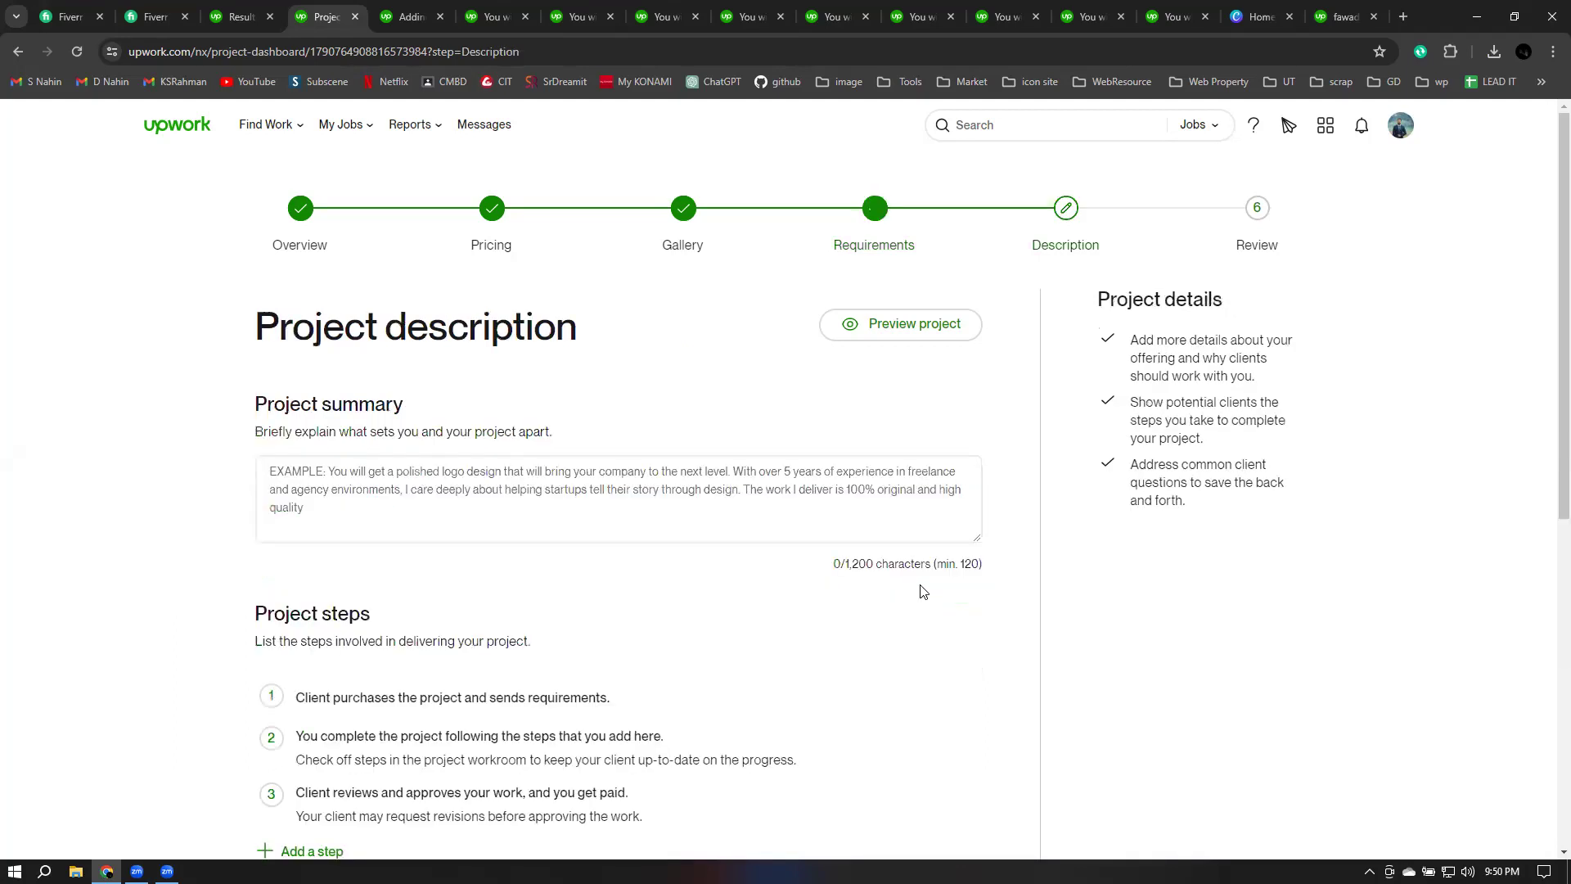
Step: Leave the empty project summary and open the full project details of the B2B lead generation and prospect list building project
left_click(368, 503)
left_click(355, 495)
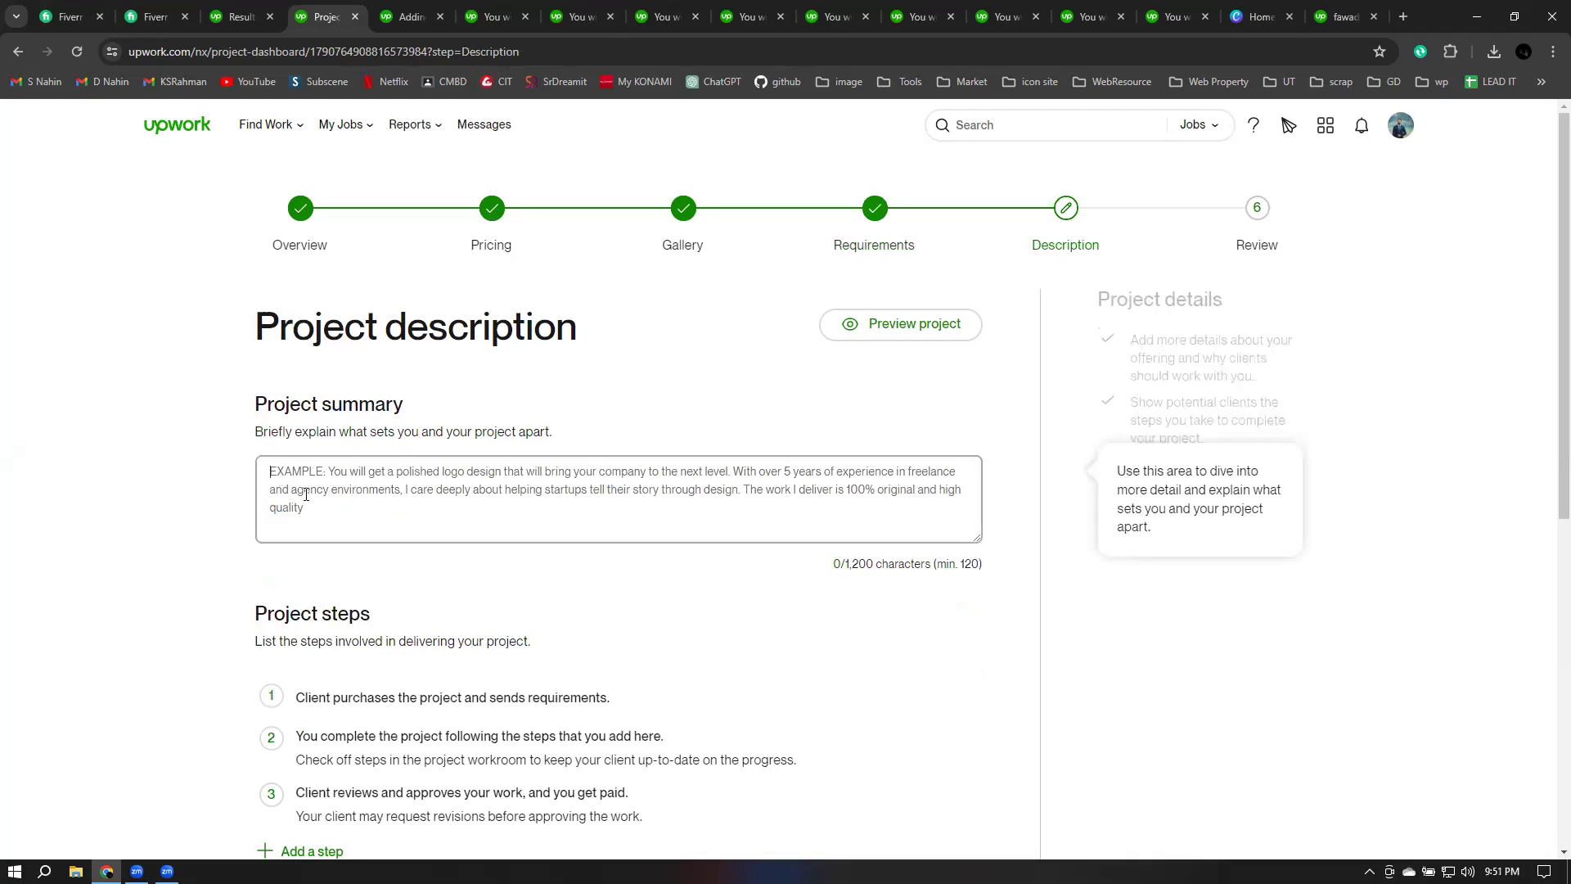
left_click(415, 18)
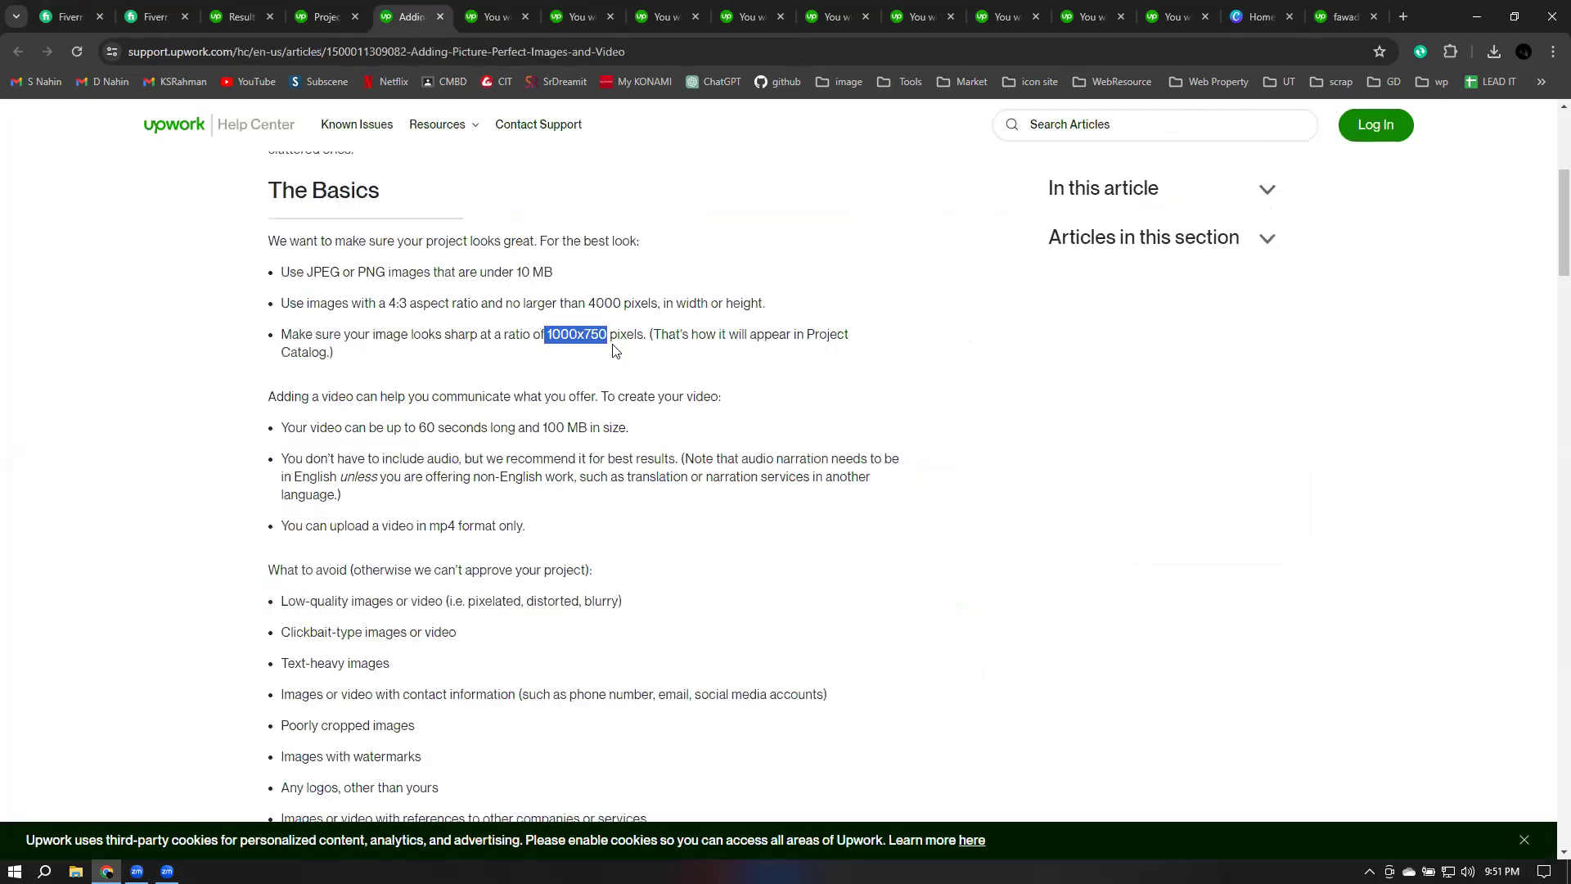
scroll(616, 350, "up", 1)
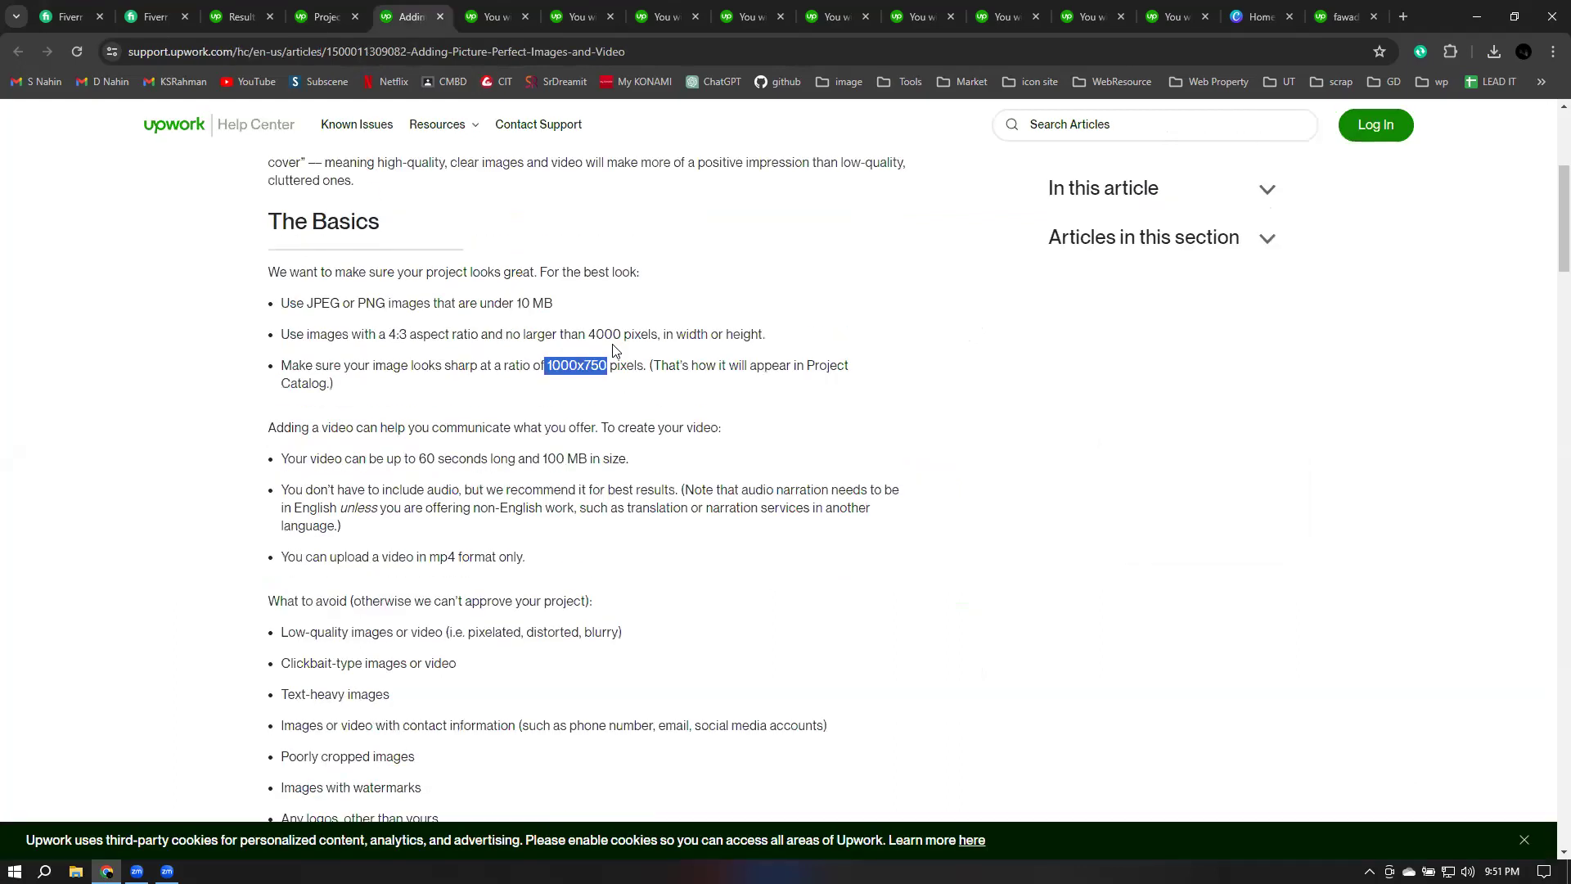
key("ctrl+Tab")
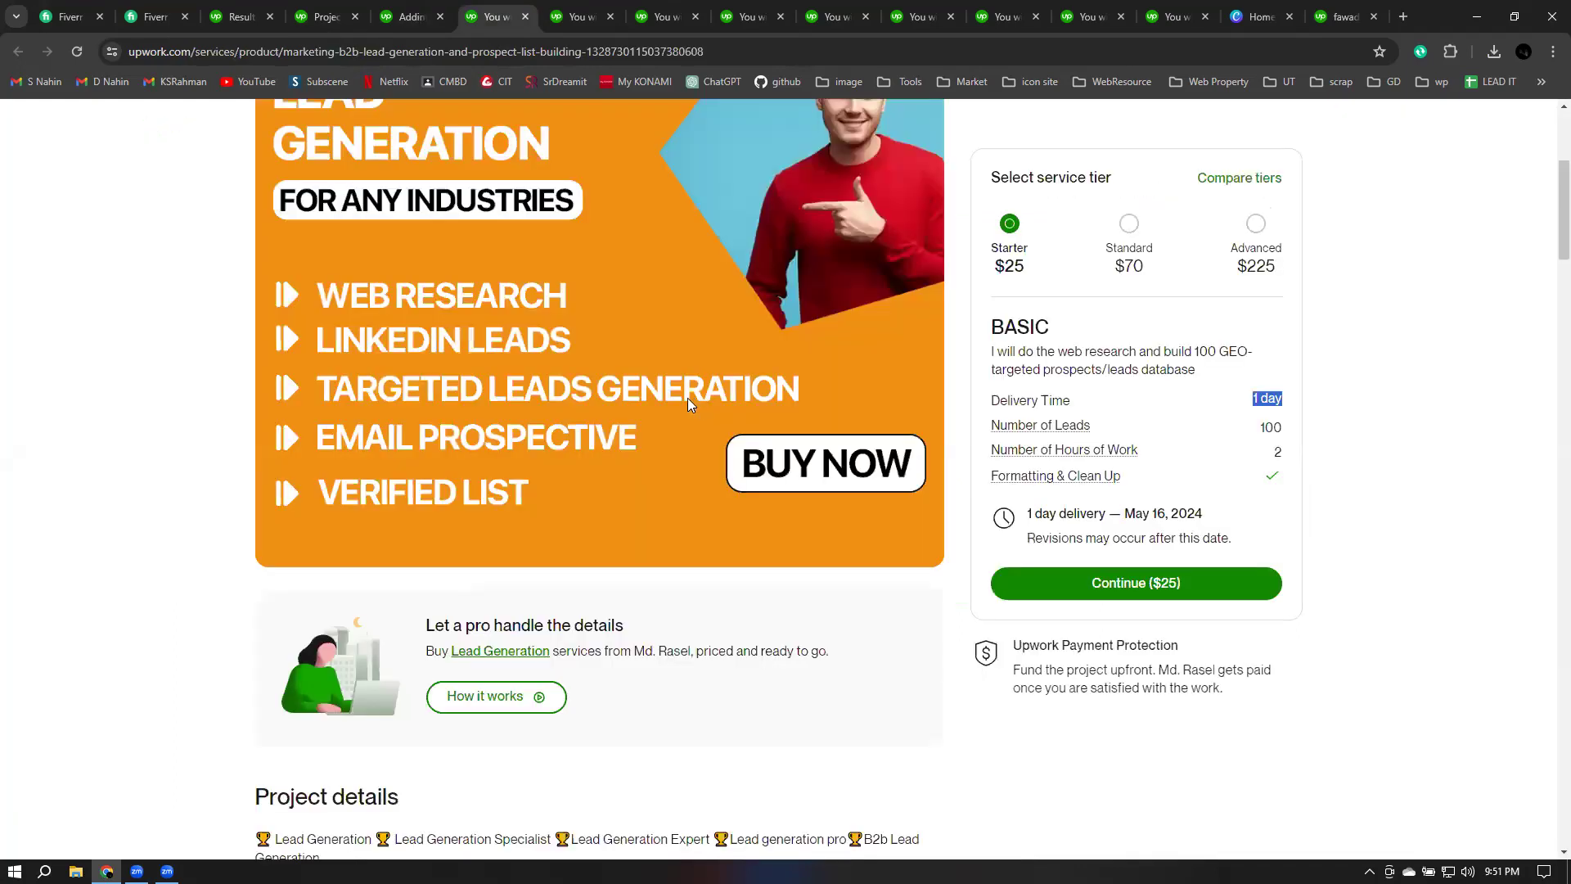
scroll(687, 397, "down", 5)
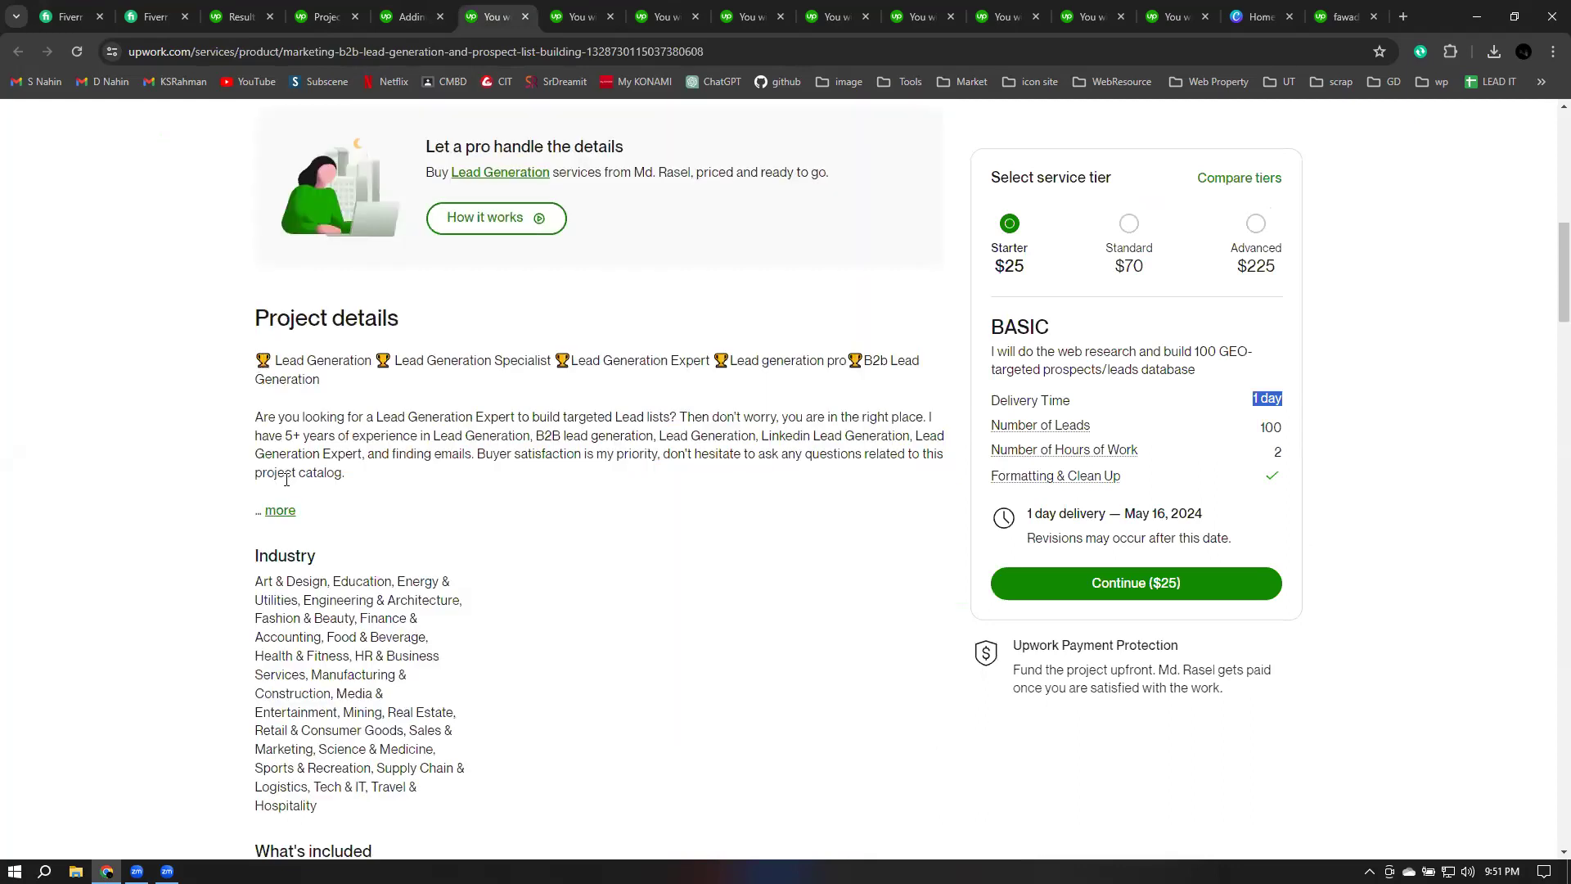
left_click(276, 511)
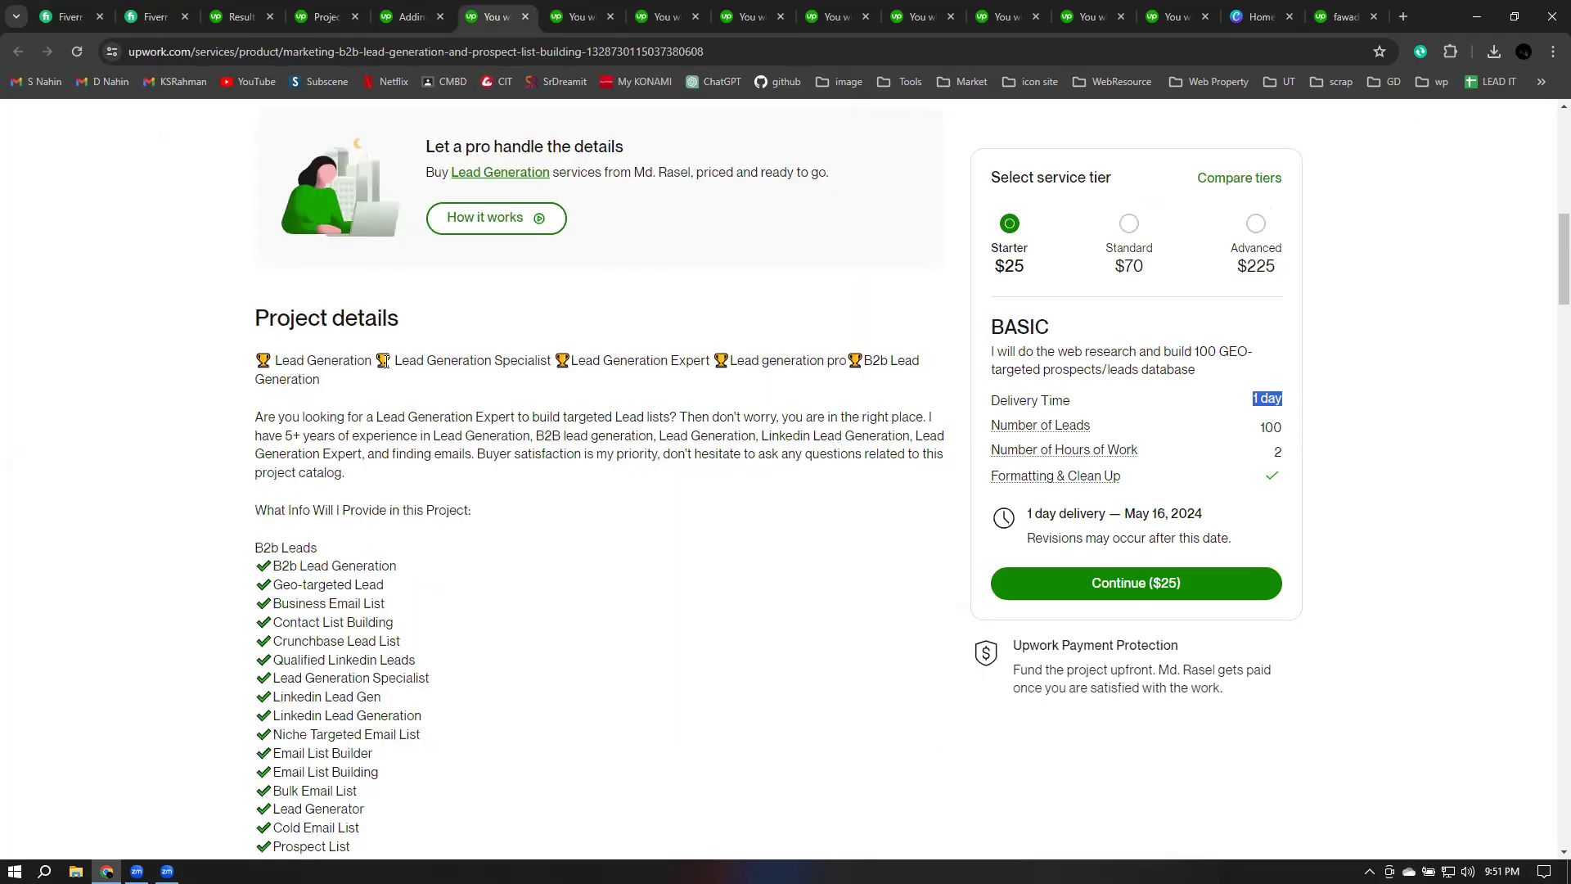
Step: Examine that project's description: the opening keyword line, the introduction and the checklist of lead types provided
left_click_drag(274, 361, 838, 377)
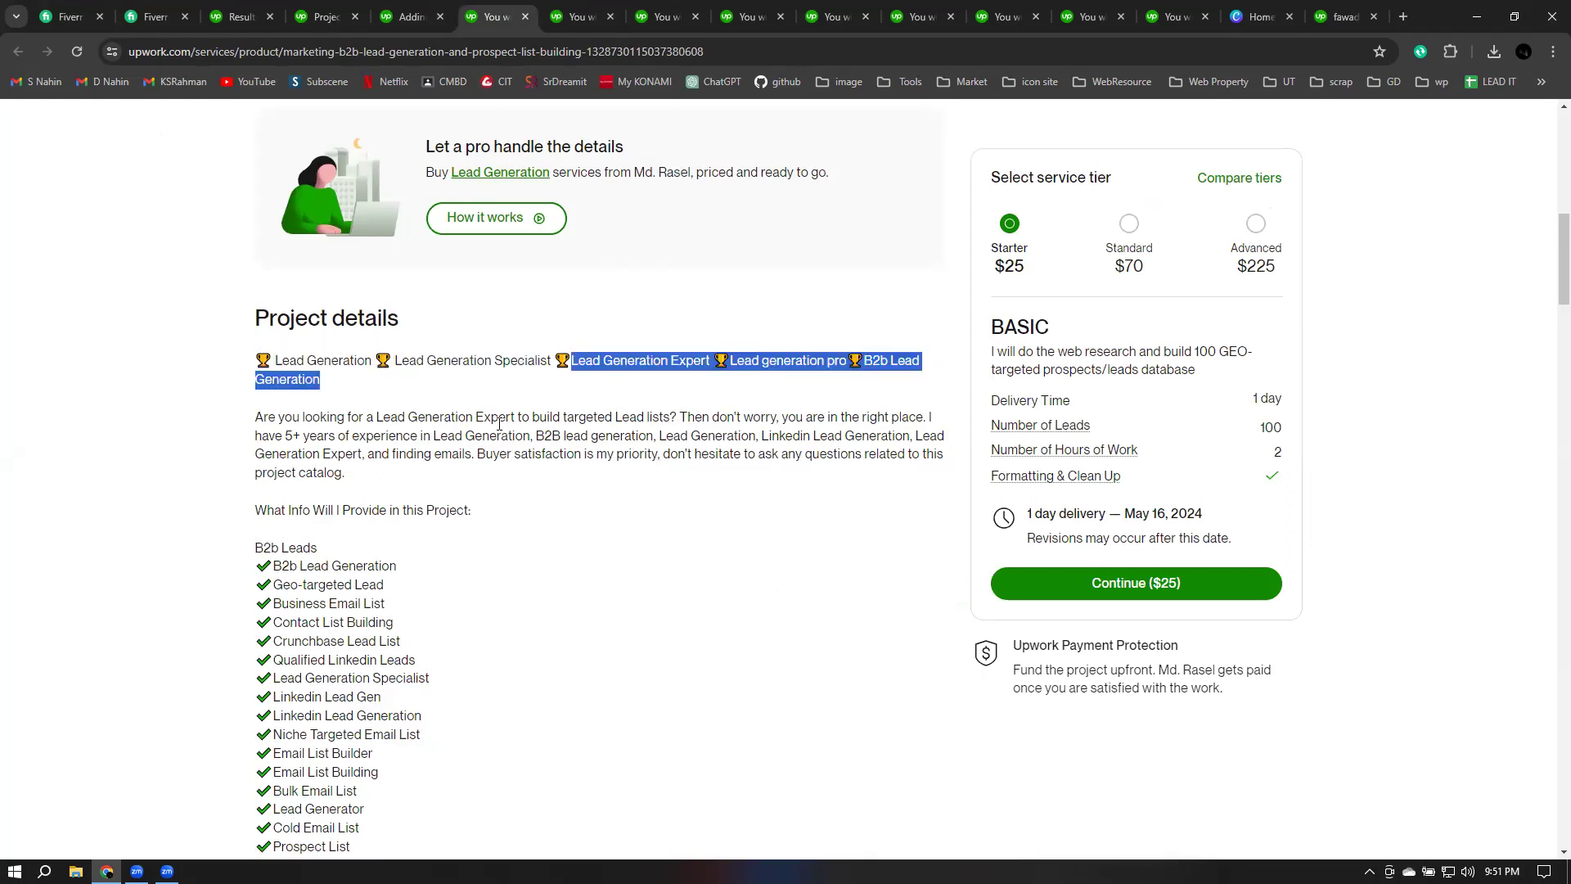
scroll(499, 424, "down", 1)
left_click_drag(262, 335, 347, 355)
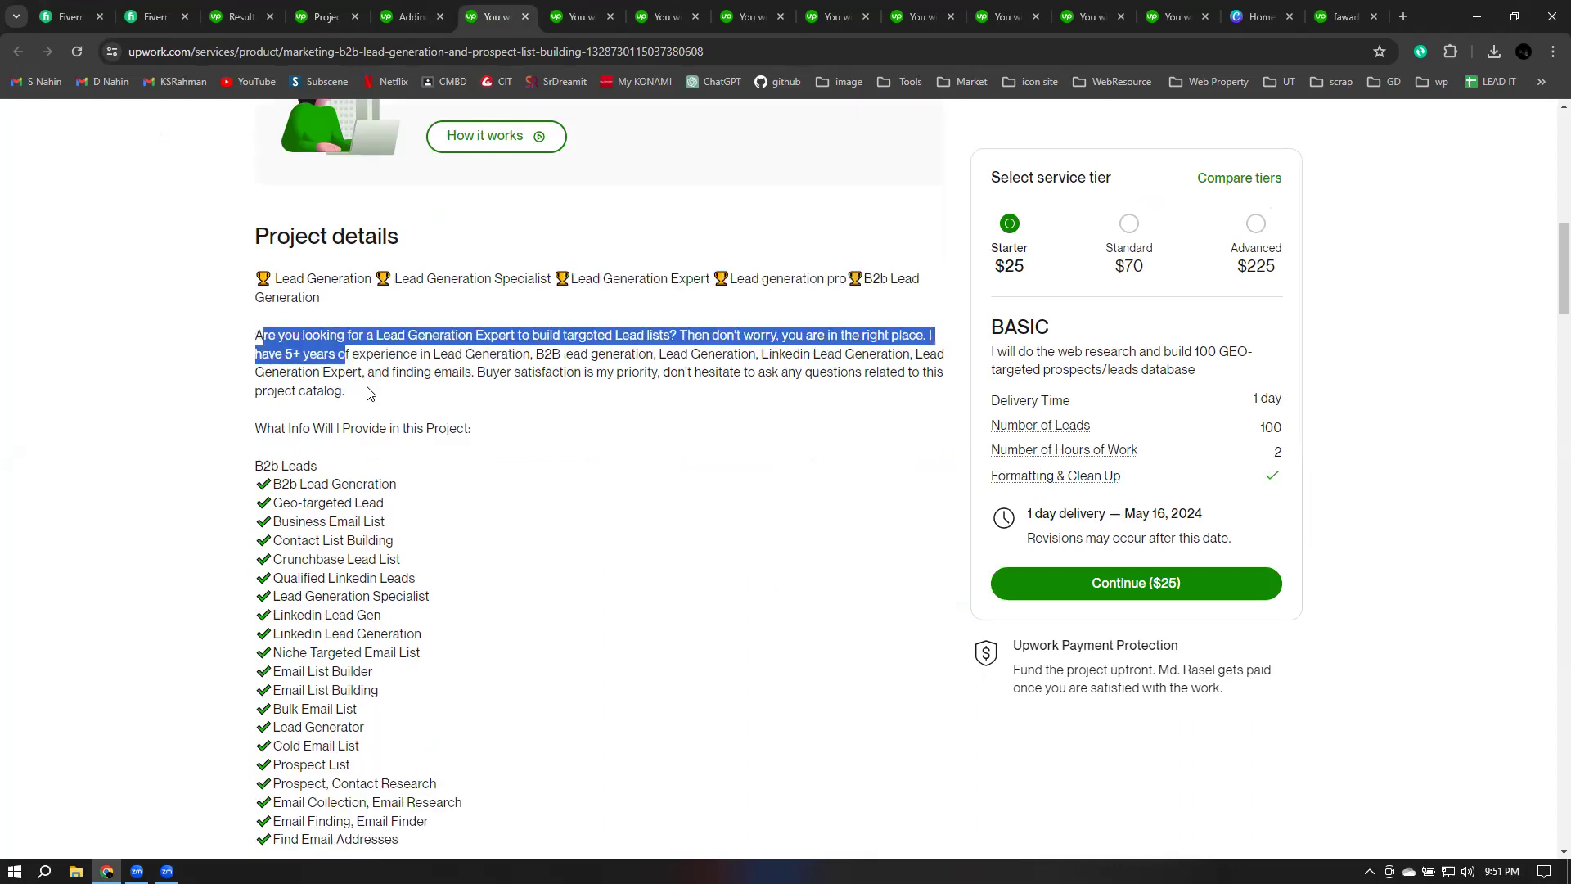
left_click(518, 504)
left_click_drag(274, 483, 431, 599)
scroll(417, 533, "down", 3)
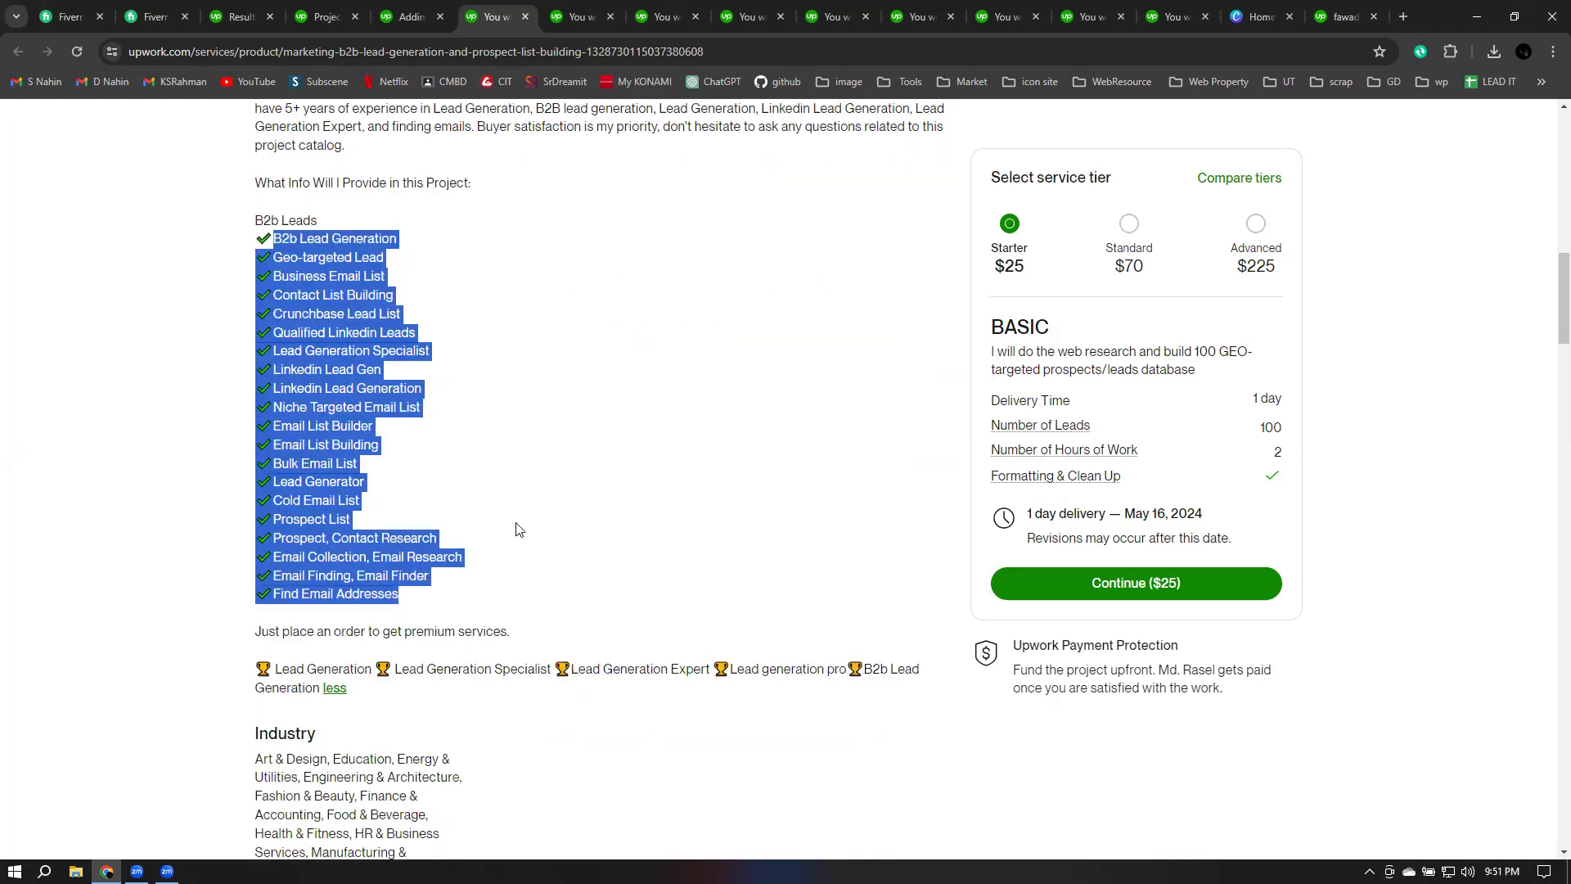
left_click(421, 252)
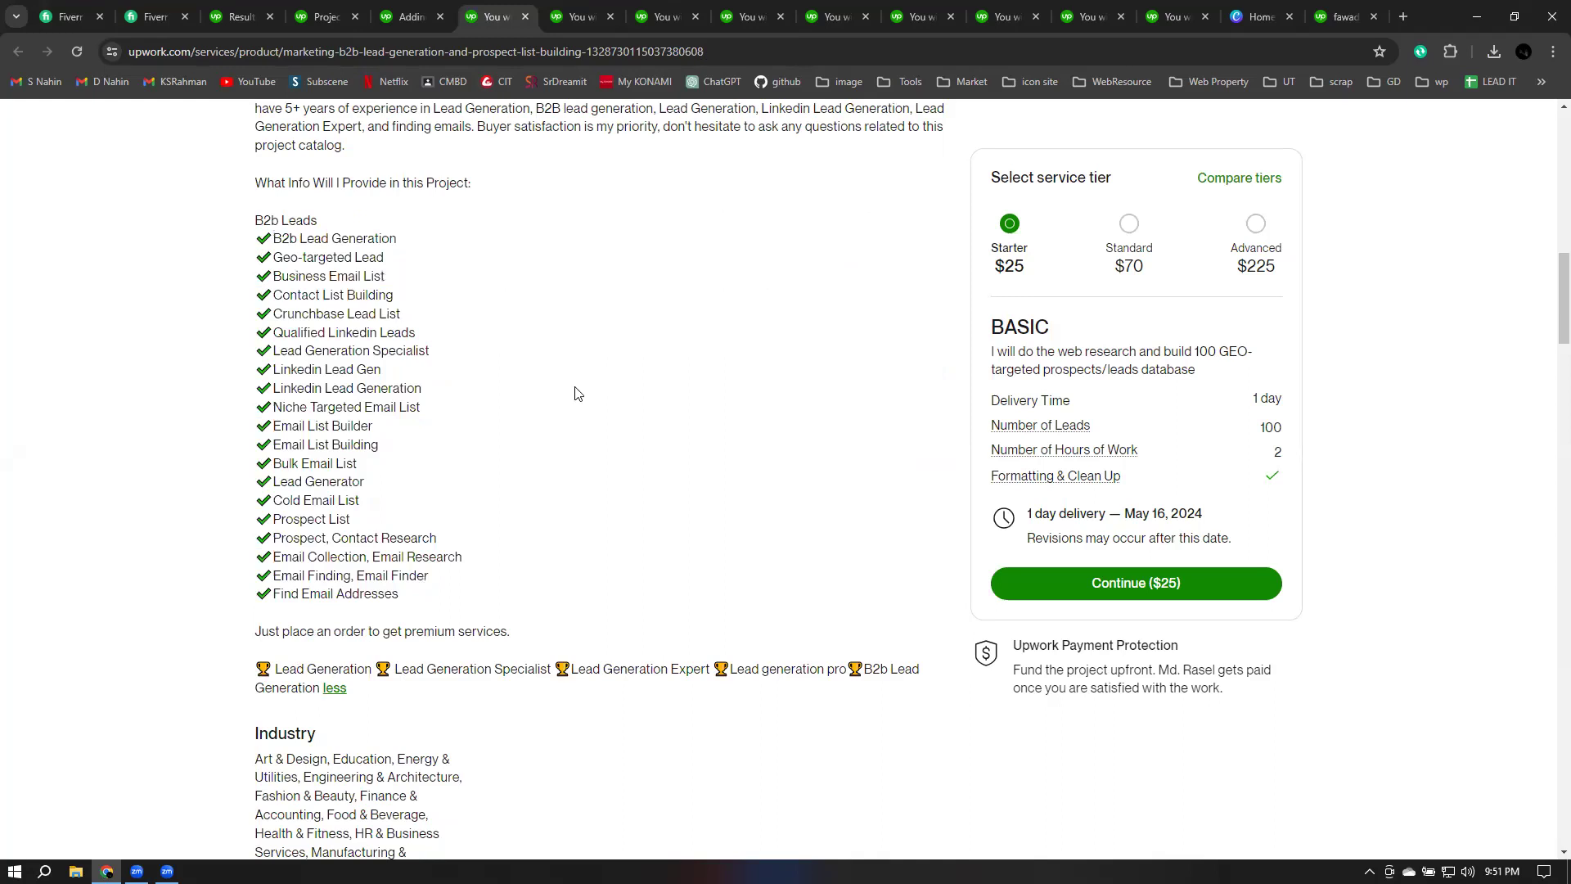
scroll(538, 361, "down", 1)
scroll(543, 360, "up", 2)
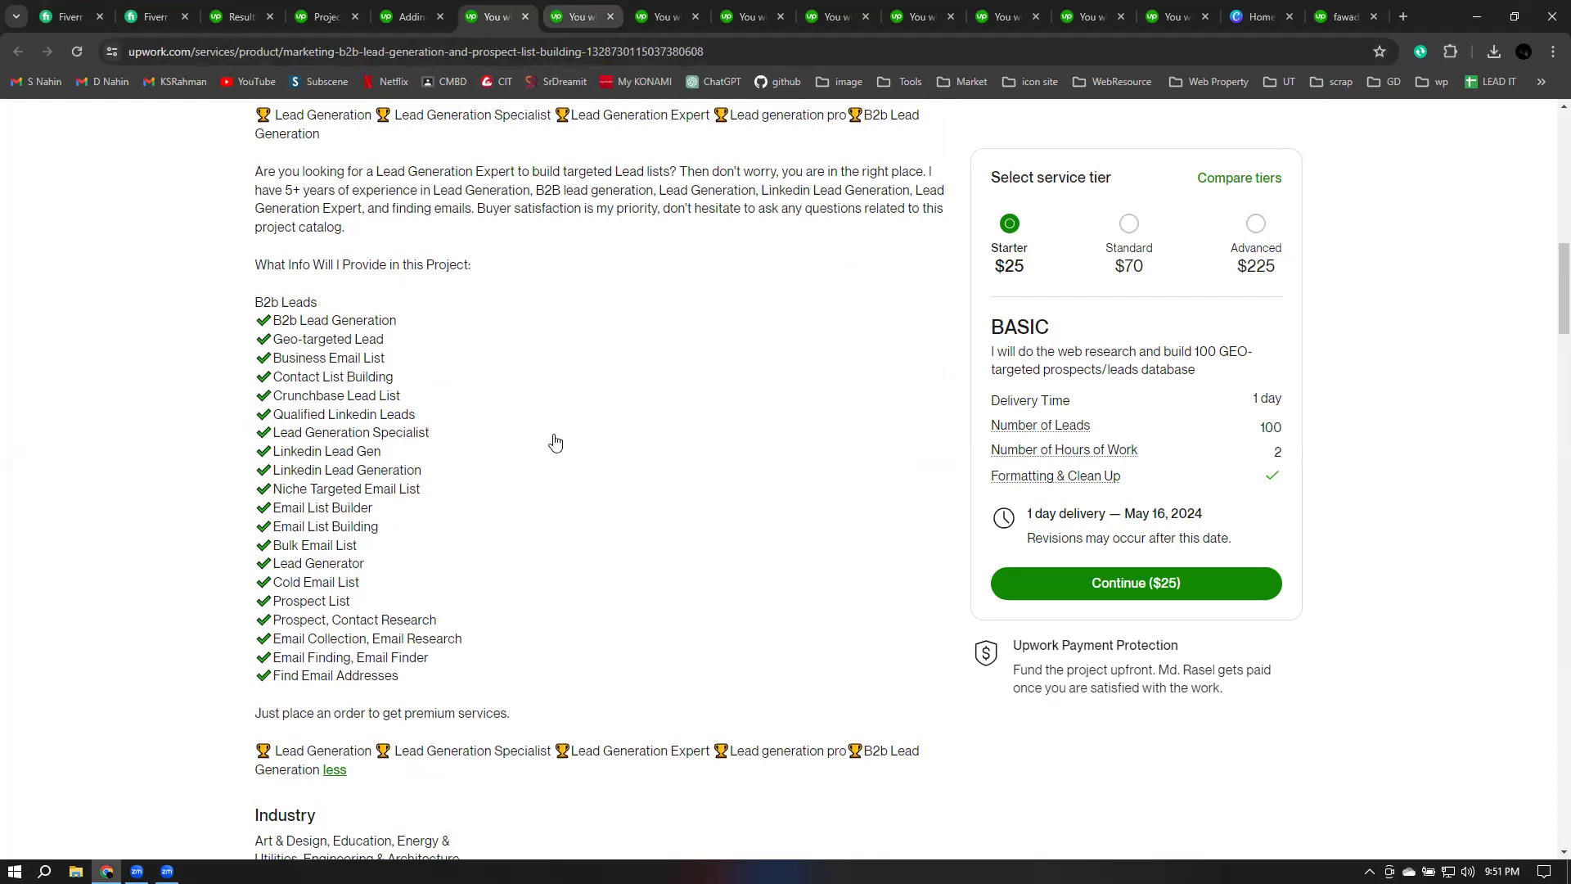
Step: Expand the project details of the email lead list project and examine its lead types and delivery format
key("ctrl+Tab")
scroll(603, 539, "down", 3)
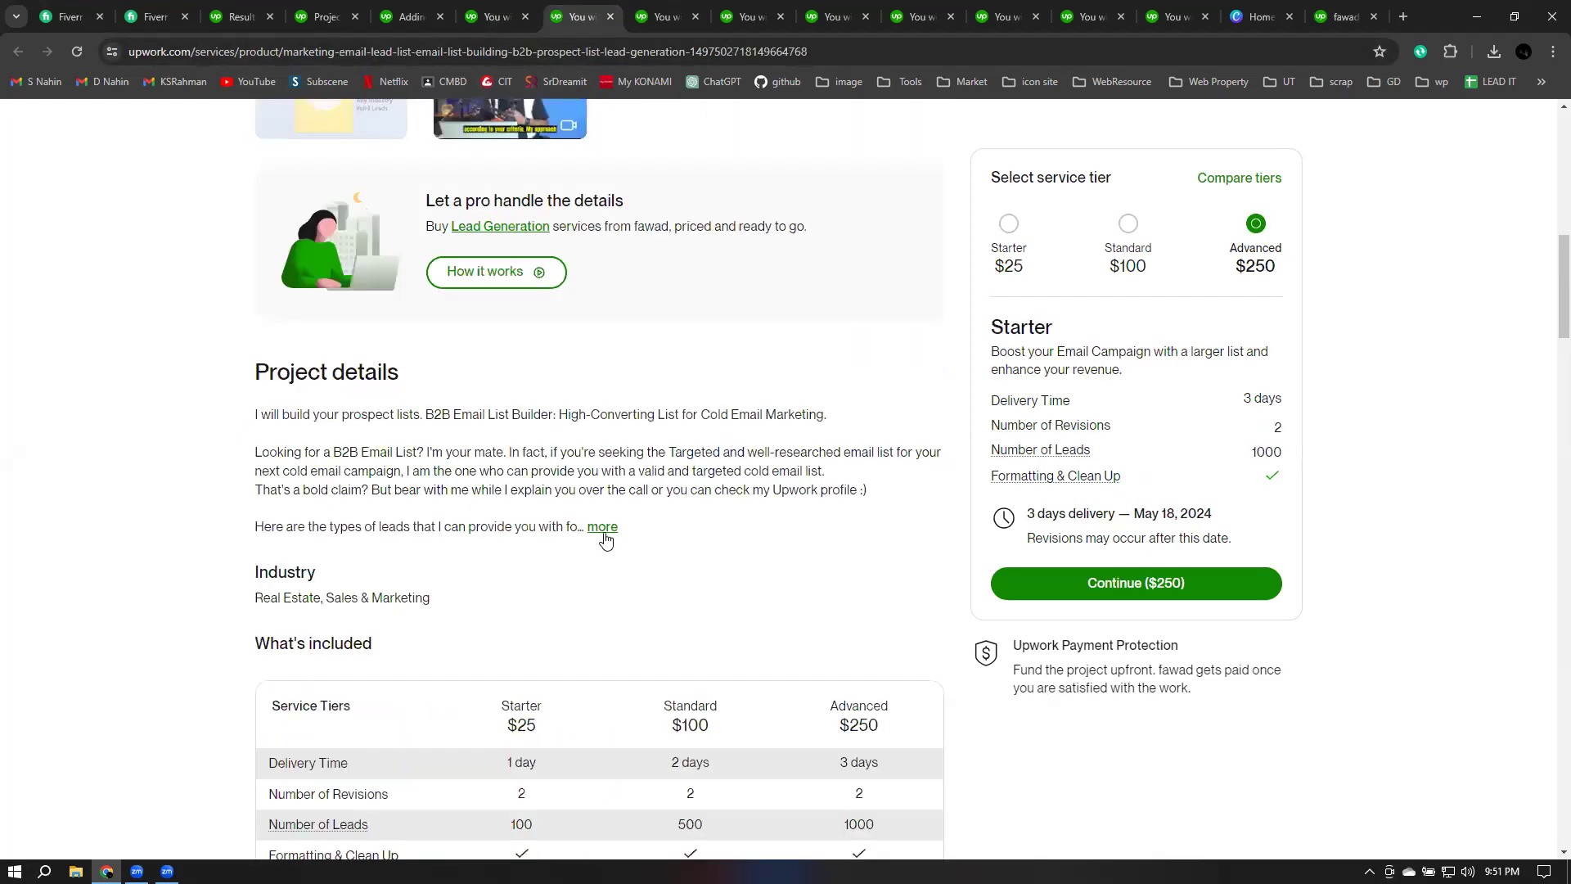
left_click(605, 530)
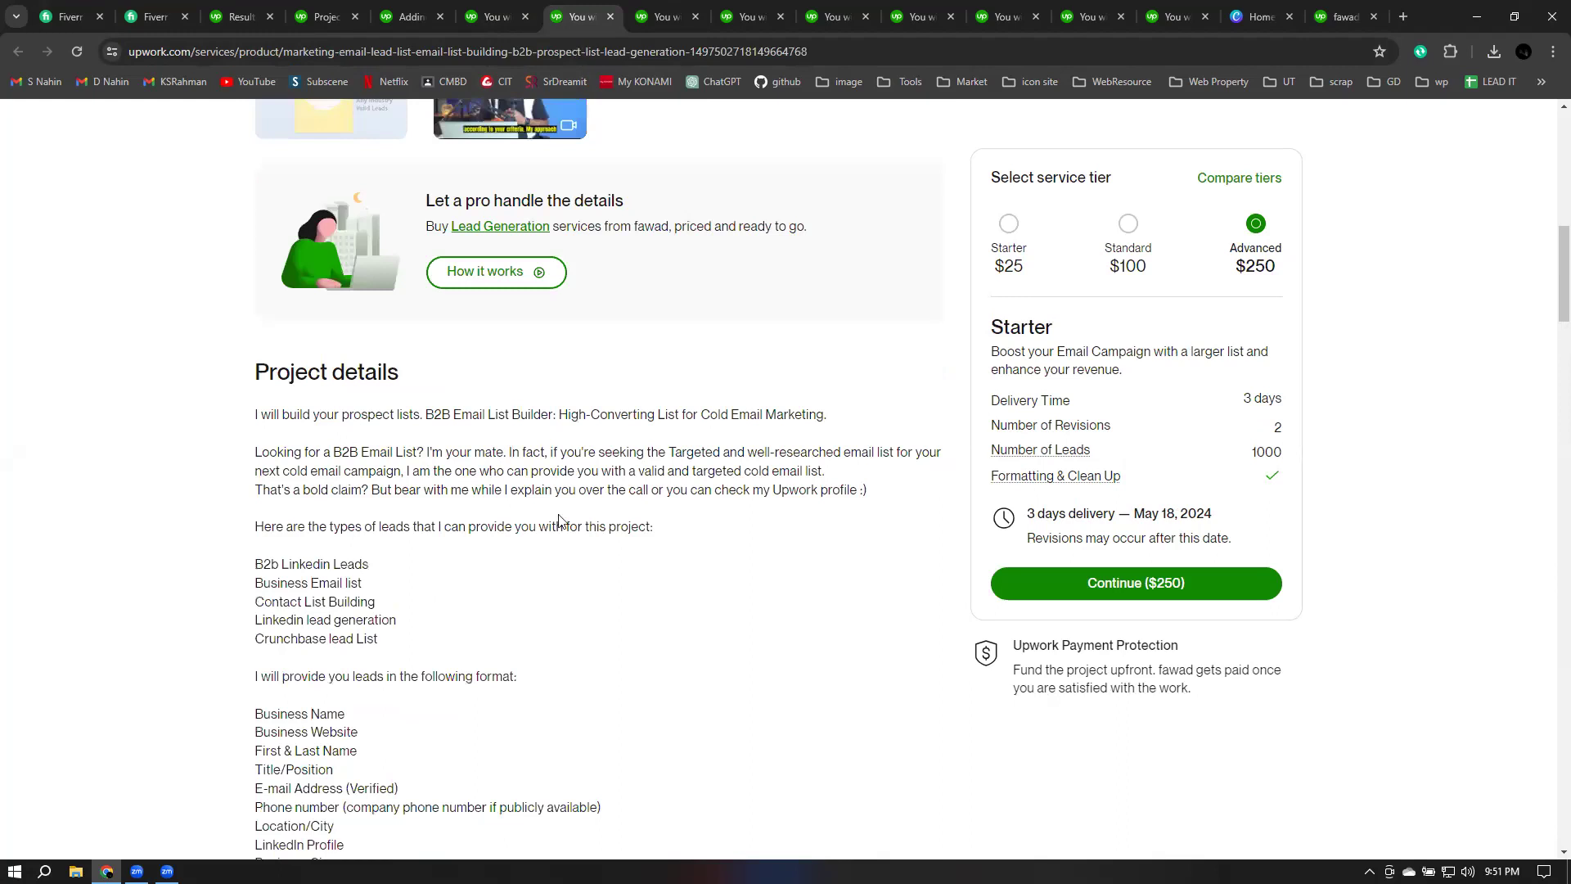
scroll(589, 529, "down", 3)
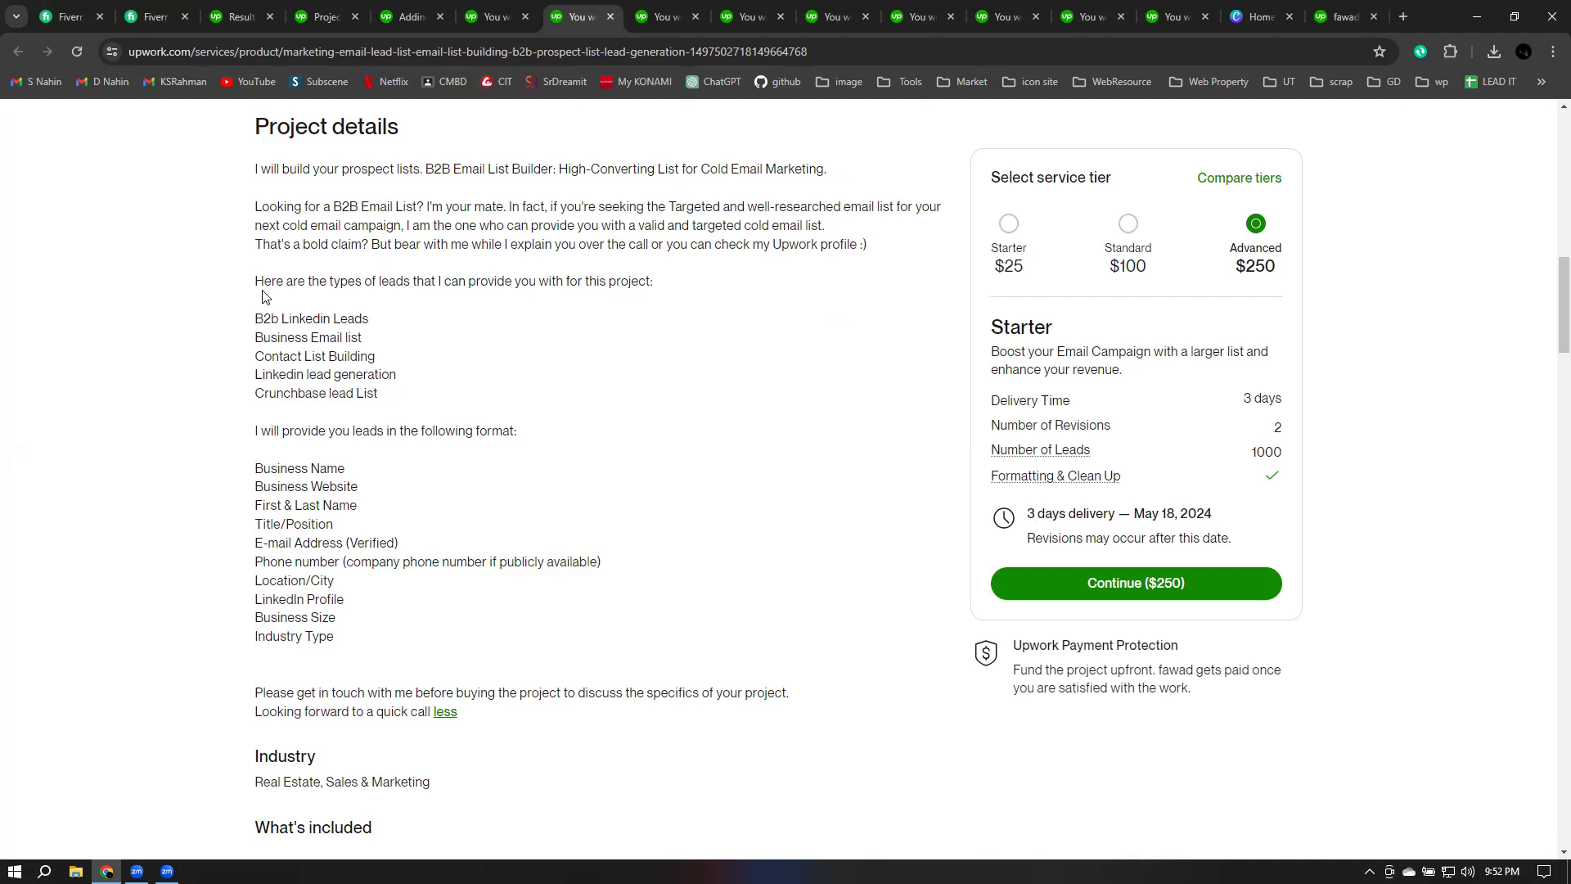
left_click_drag(254, 278, 337, 643)
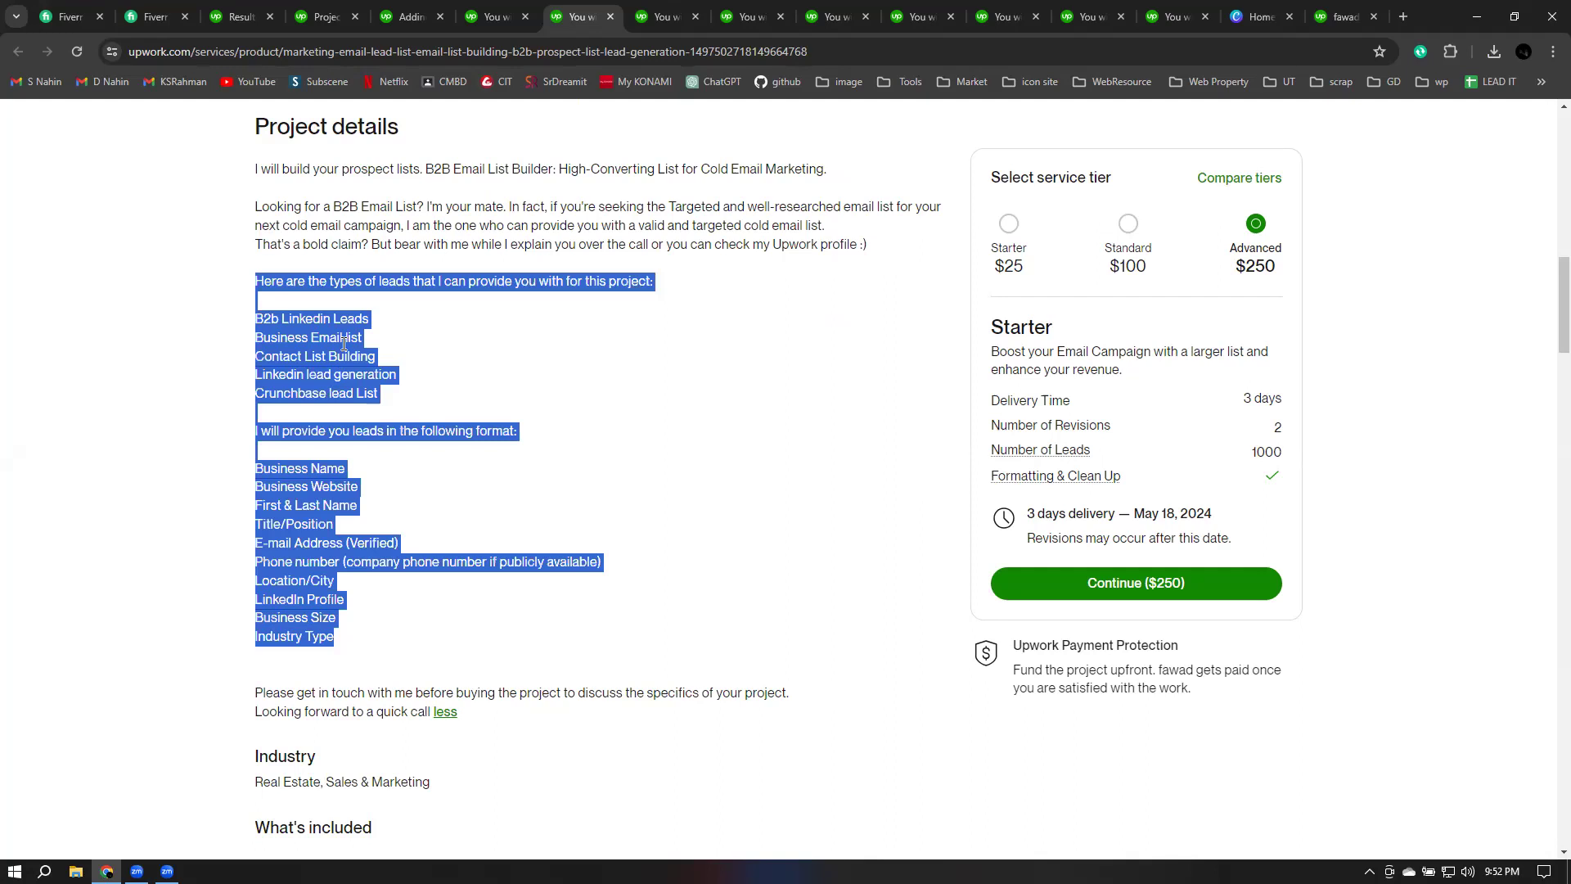
left_click(531, 376)
Step: Expand the lead generation specialist project's details and examine its introduction, lead types and Excel/CSV lead format
left_click(647, 20)
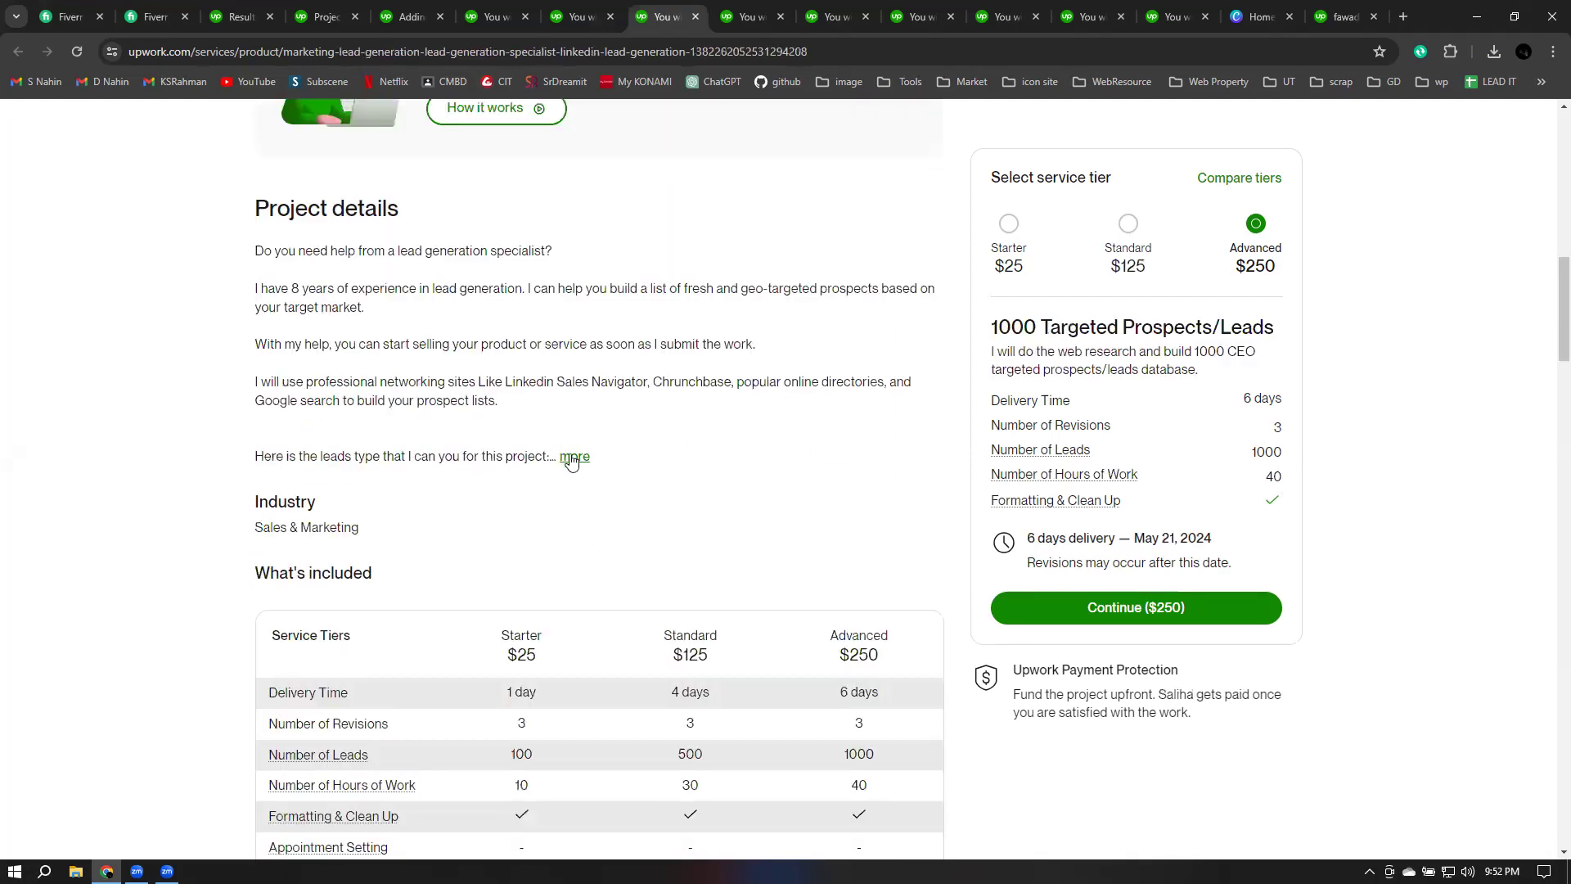
left_click(571, 458)
scroll(252, 251, "down", 3)
left_click_drag(252, 251, 378, 505)
scroll(308, 486, "down", 2)
left_click_drag(273, 476, 373, 645)
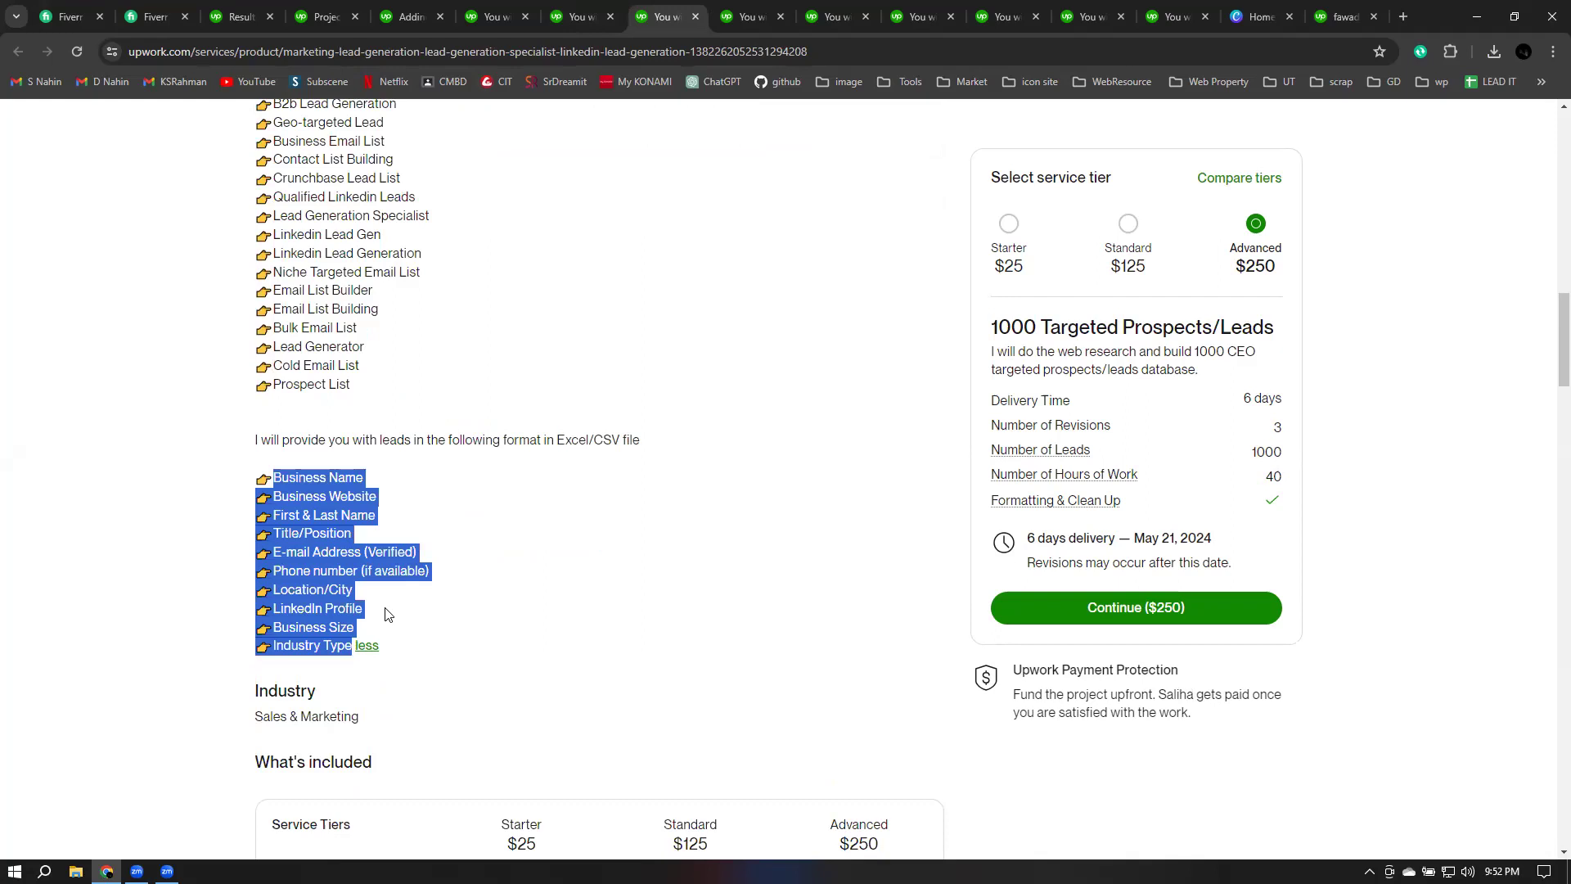
left_click(505, 424)
left_click_drag(267, 475, 376, 620)
scroll(259, 482, "up", 4)
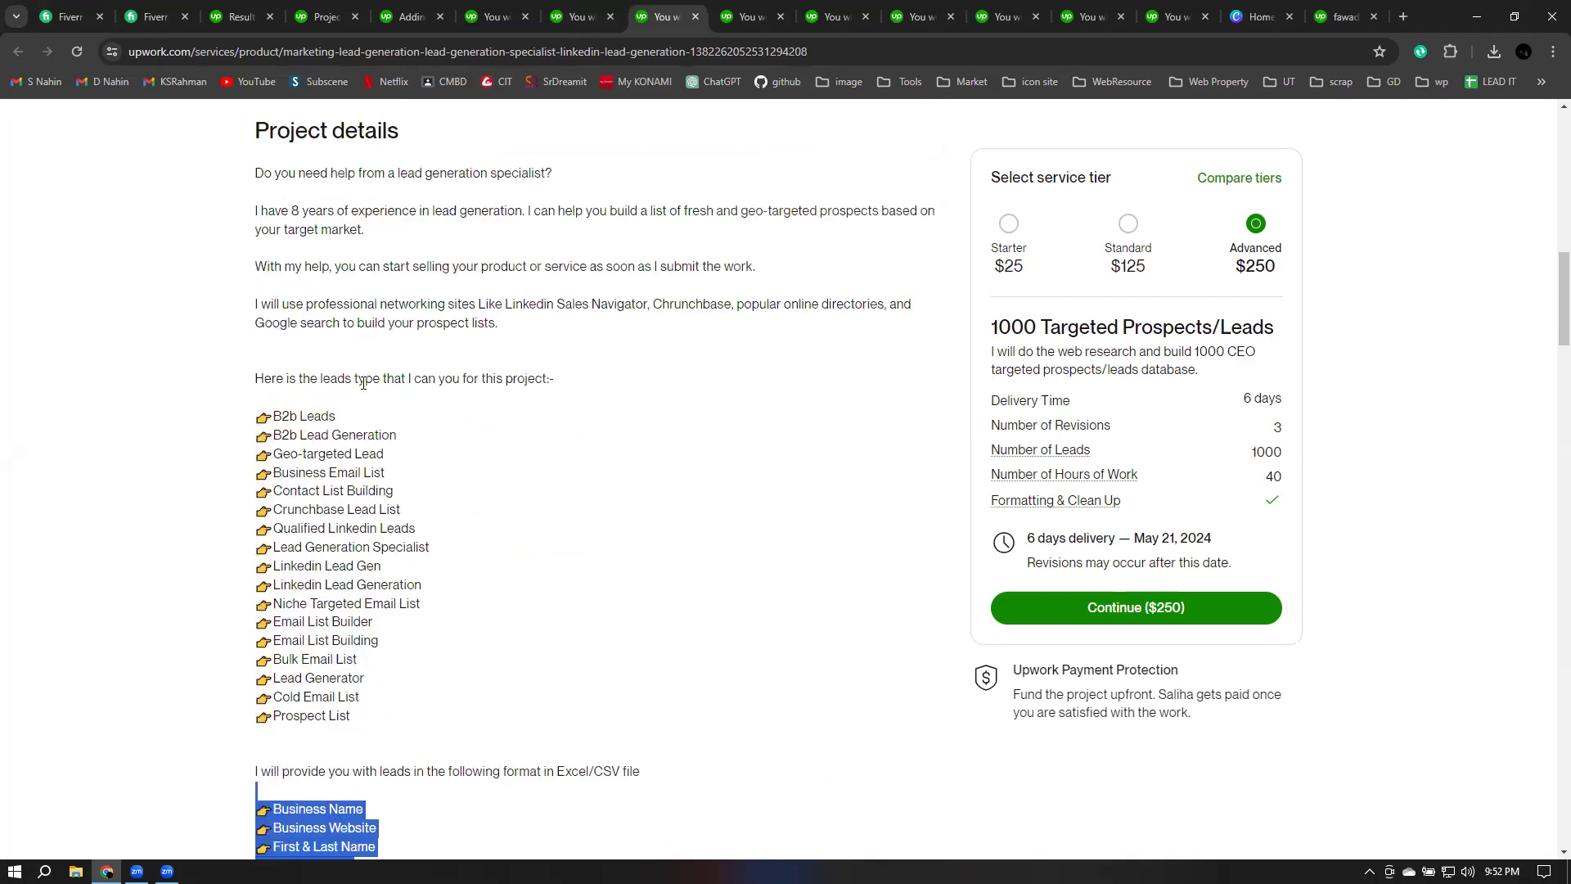
scroll(259, 483, "up", 1)
Step: Expand the project details of the targeted B2B lead generation project for any industry and read its lead quality guarantees
left_click(757, 12)
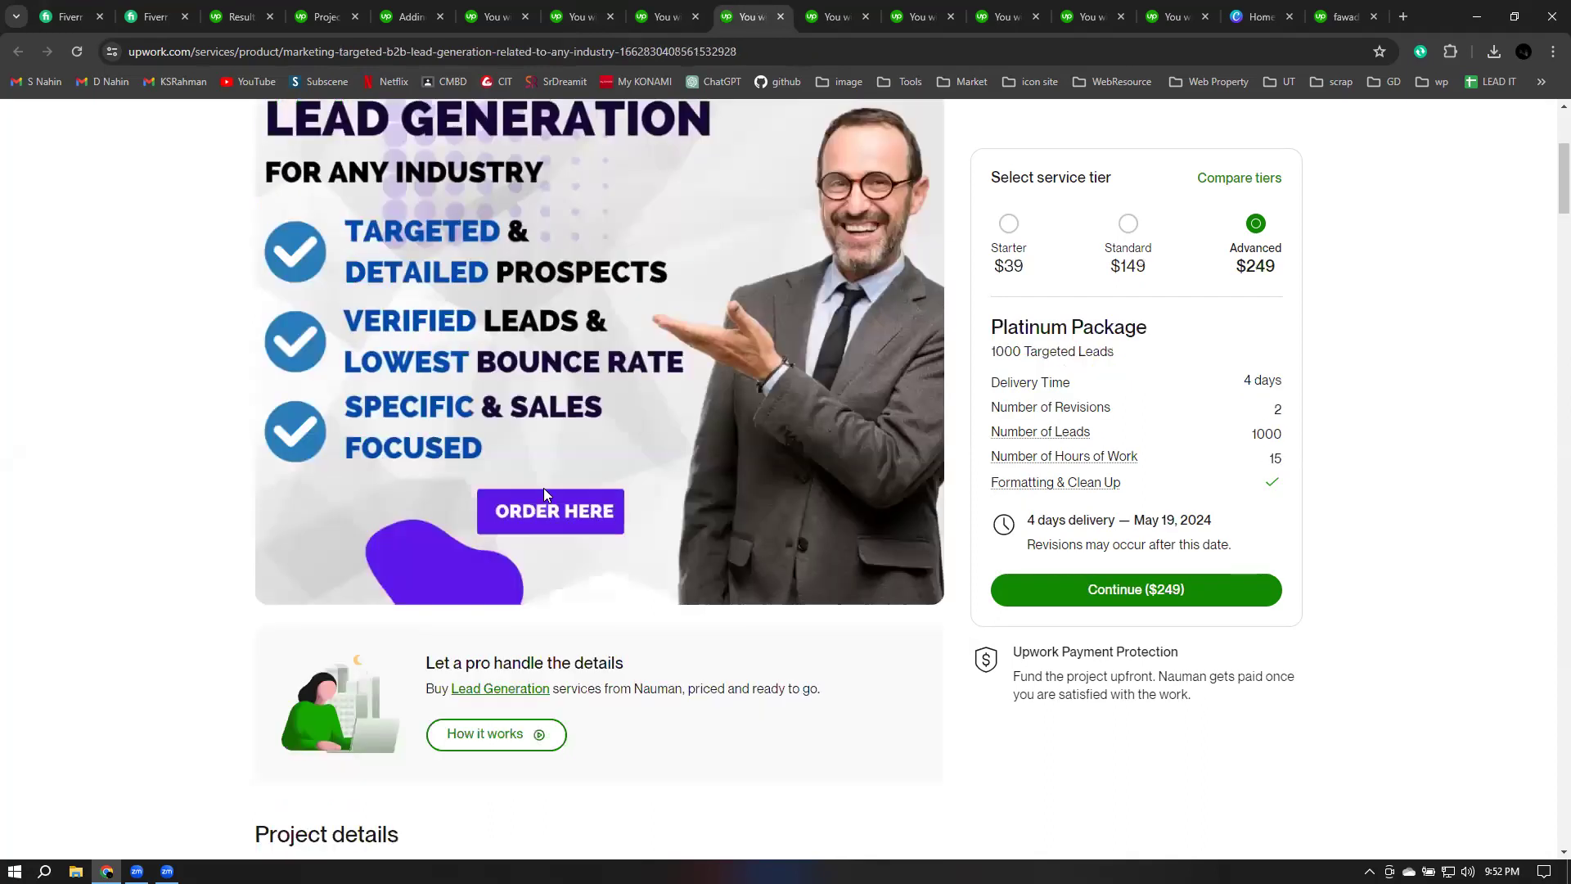
scroll(543, 487, "down", 8)
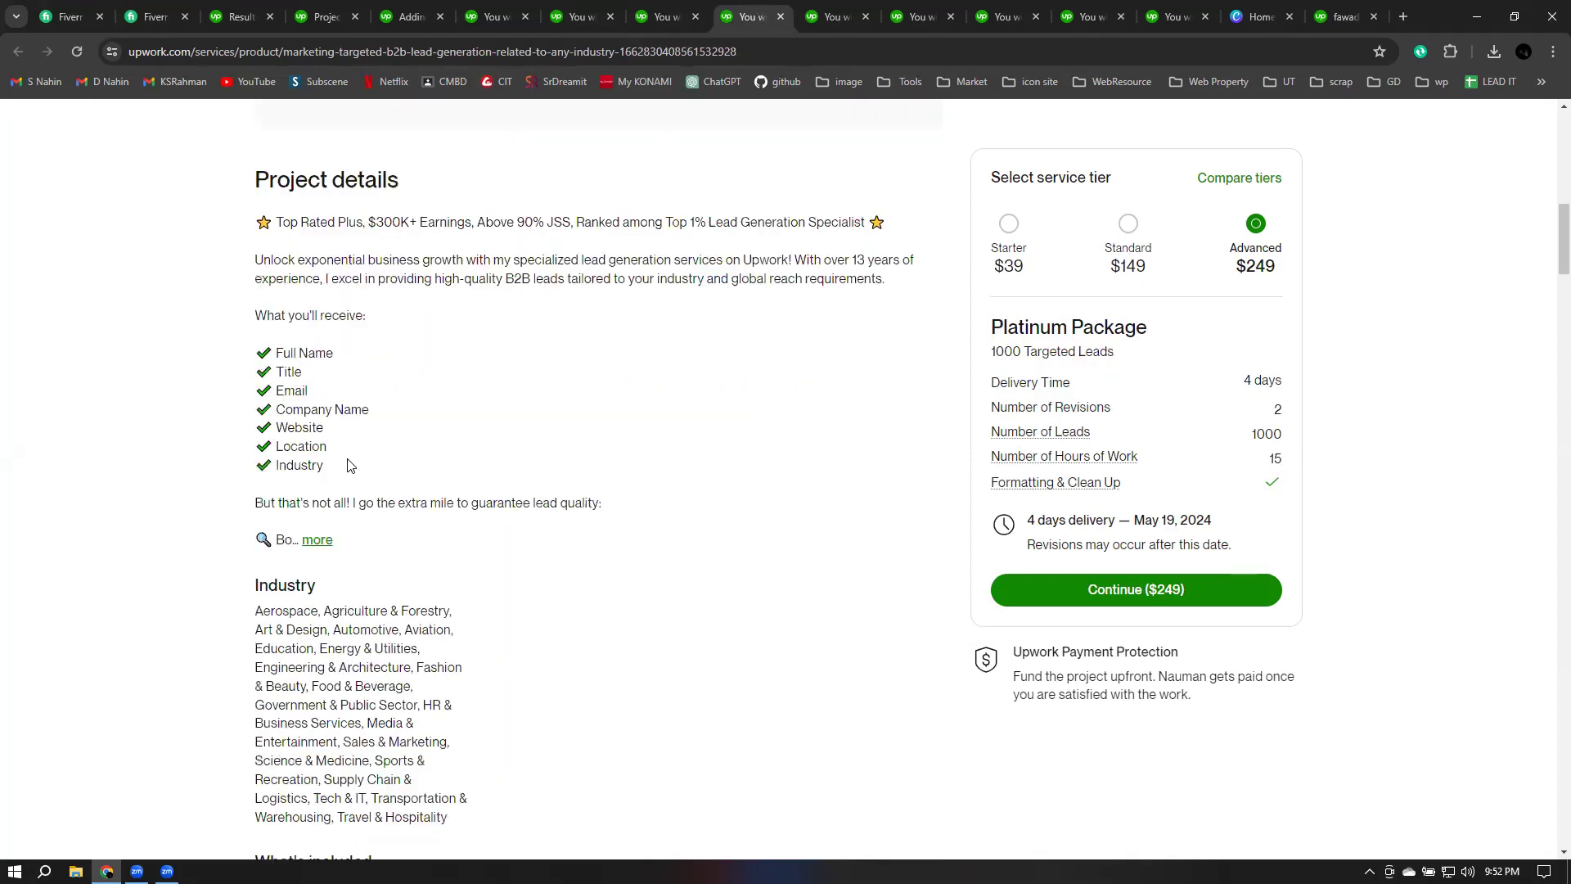
scroll(327, 461, "down", 1)
left_click(319, 460)
scroll(519, 415, "down", 2)
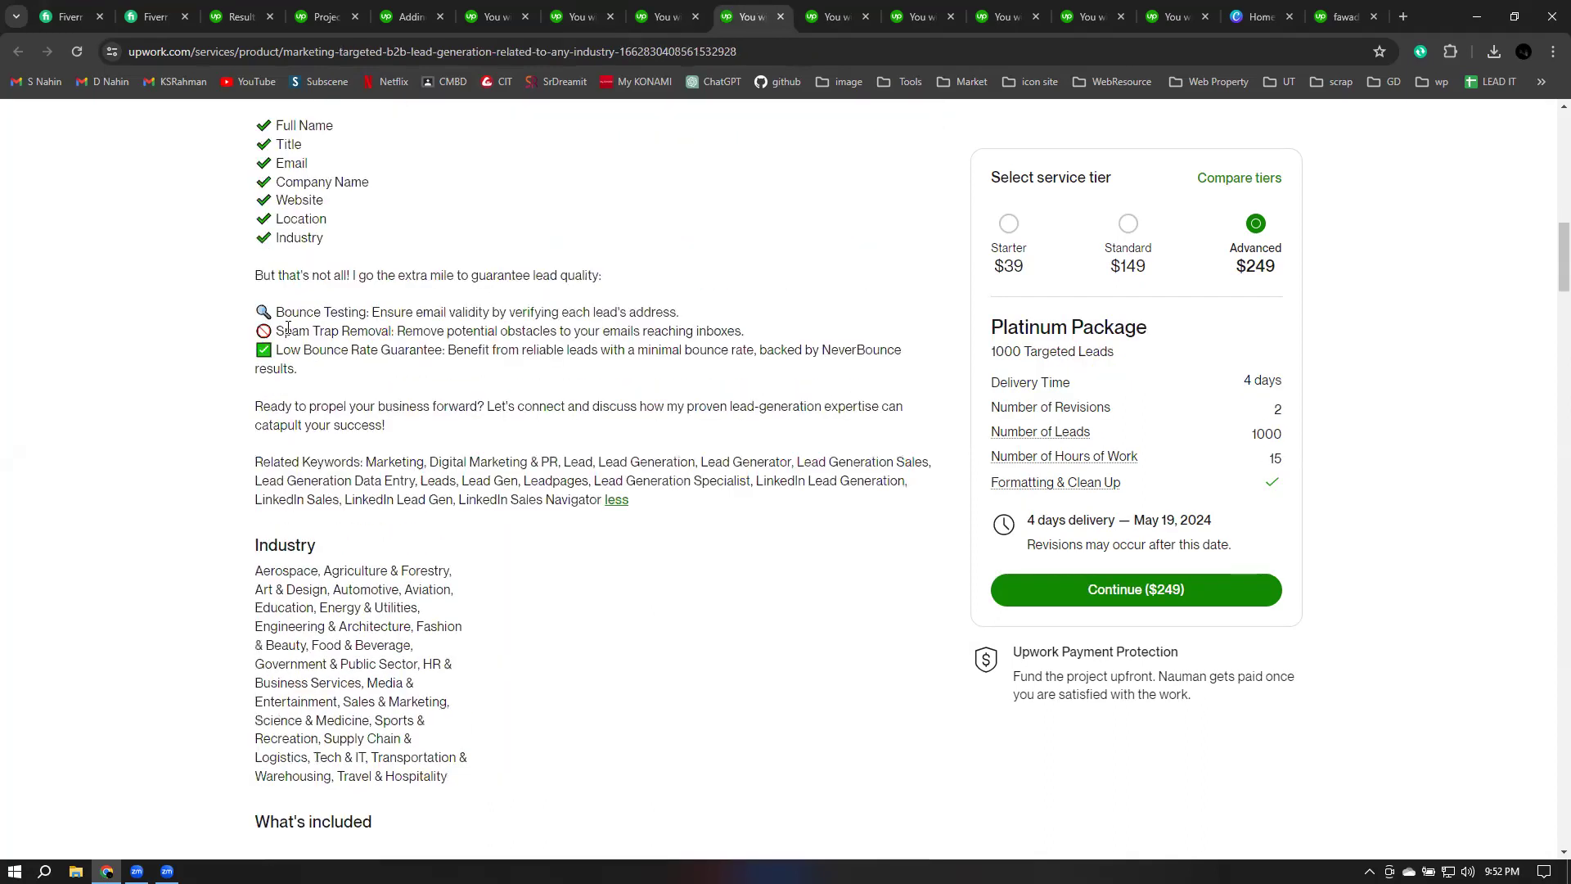
scroll(327, 328, "down", 1)
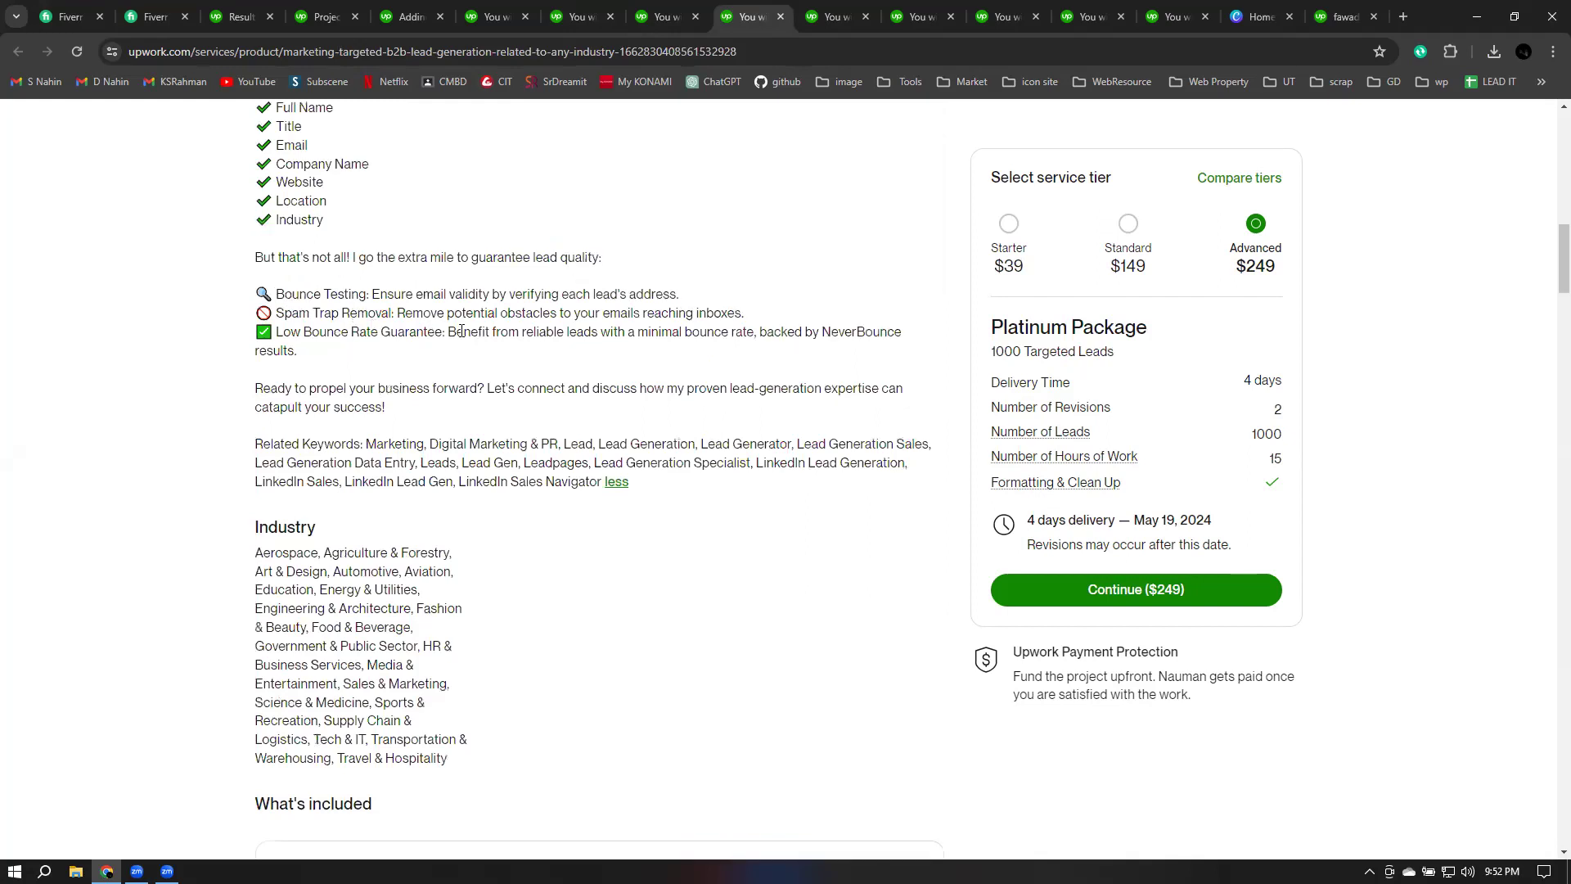
Step: Examine the low bounce rate guarantee and the related keywords, including "LinkedIn Sales Navigator", in the any-industry project's description
left_click_drag(449, 333, 535, 368)
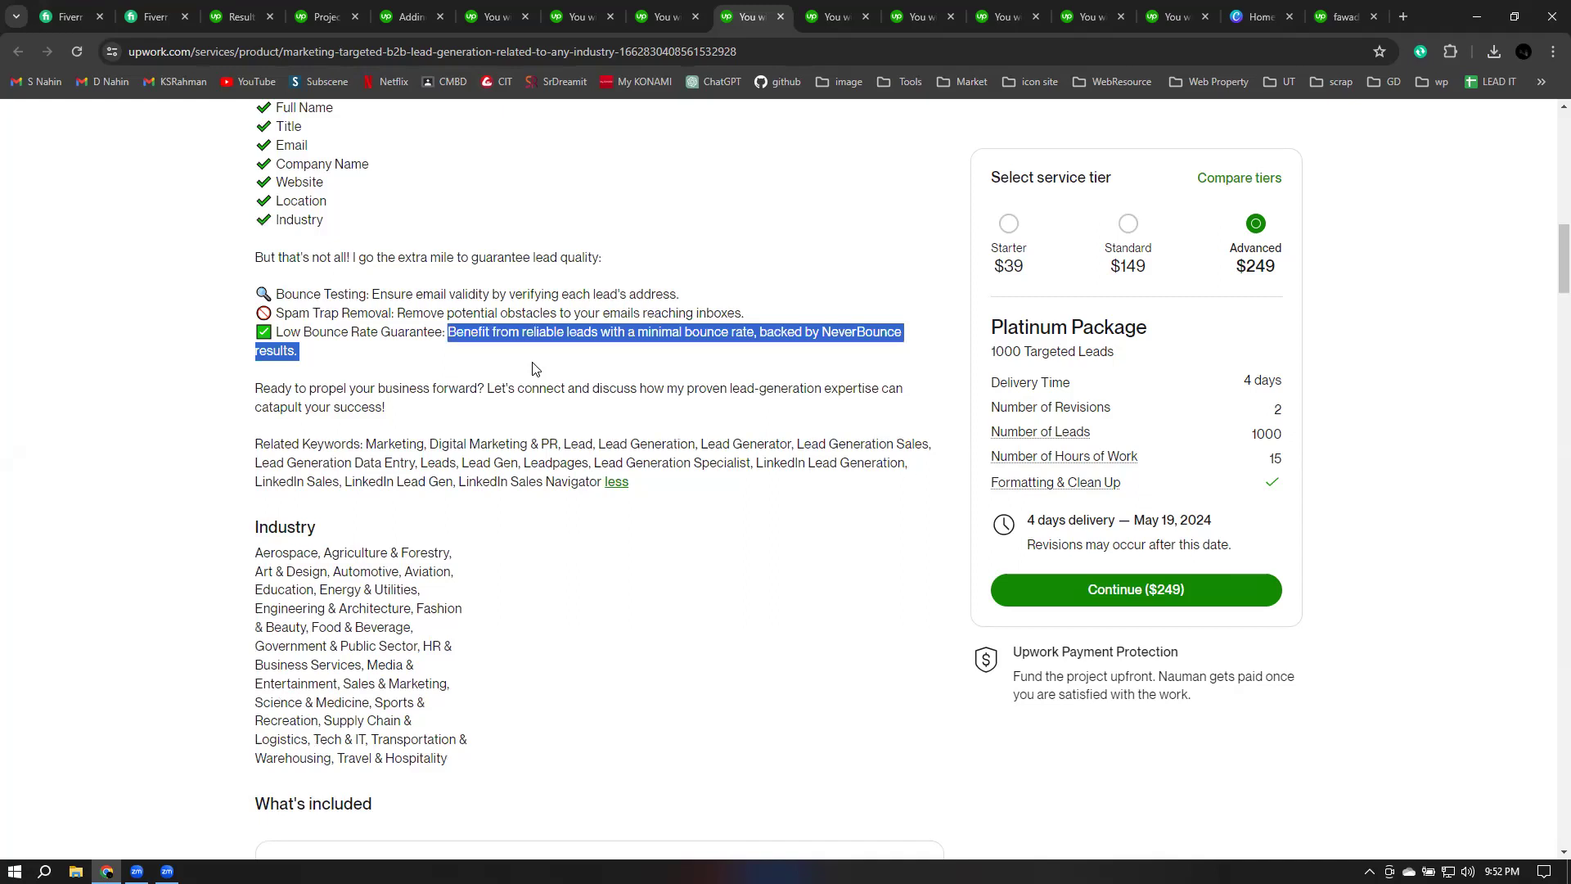
left_click_drag(256, 444, 622, 467)
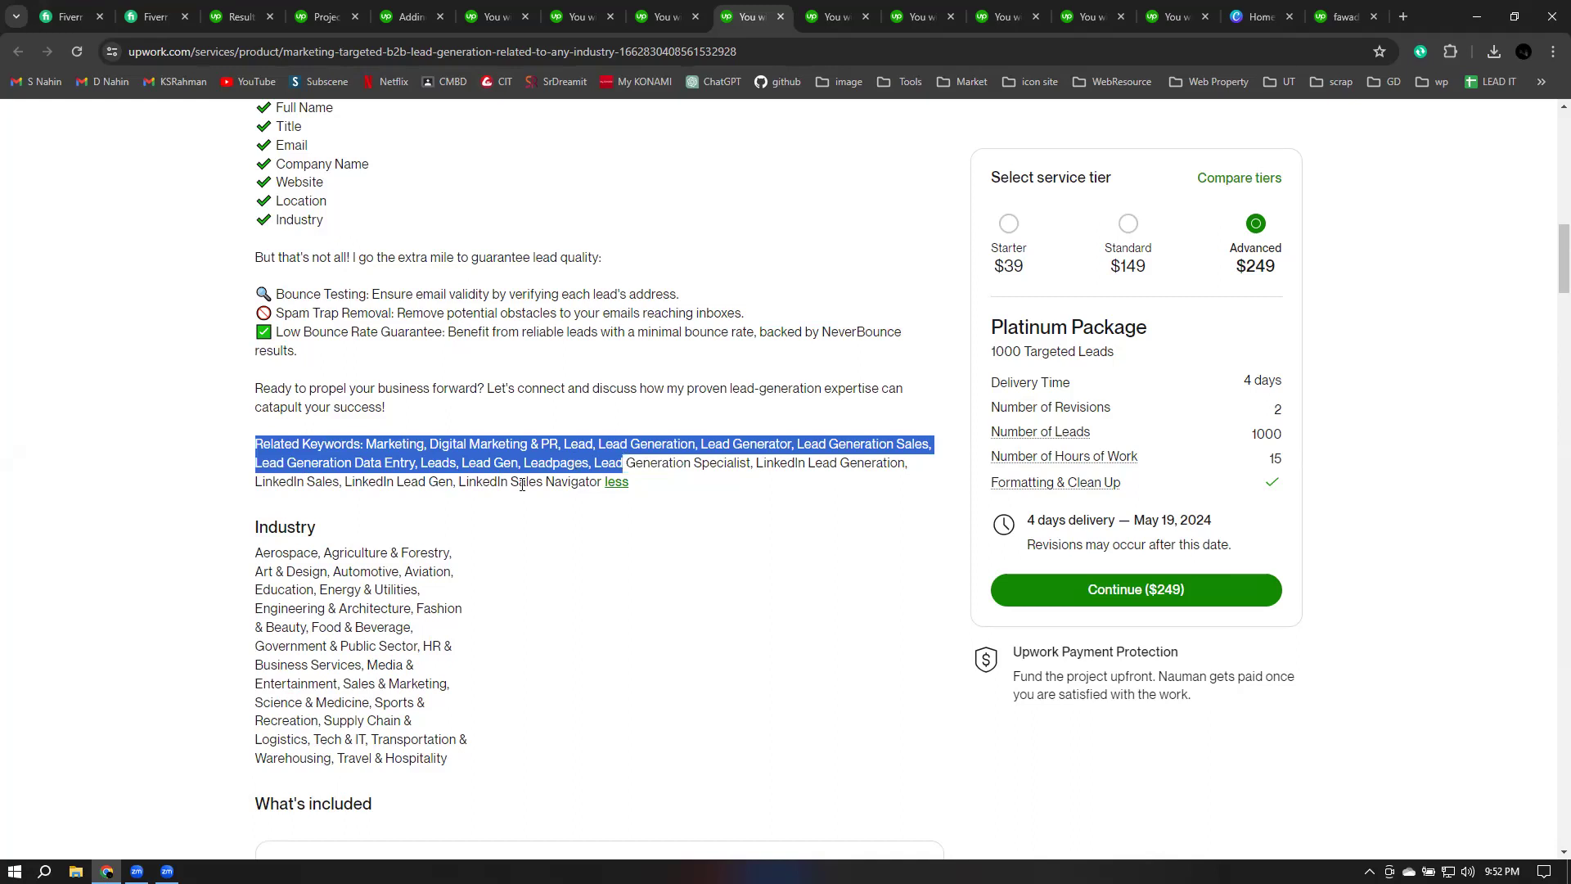
left_click(421, 459)
left_click_drag(348, 483, 598, 478)
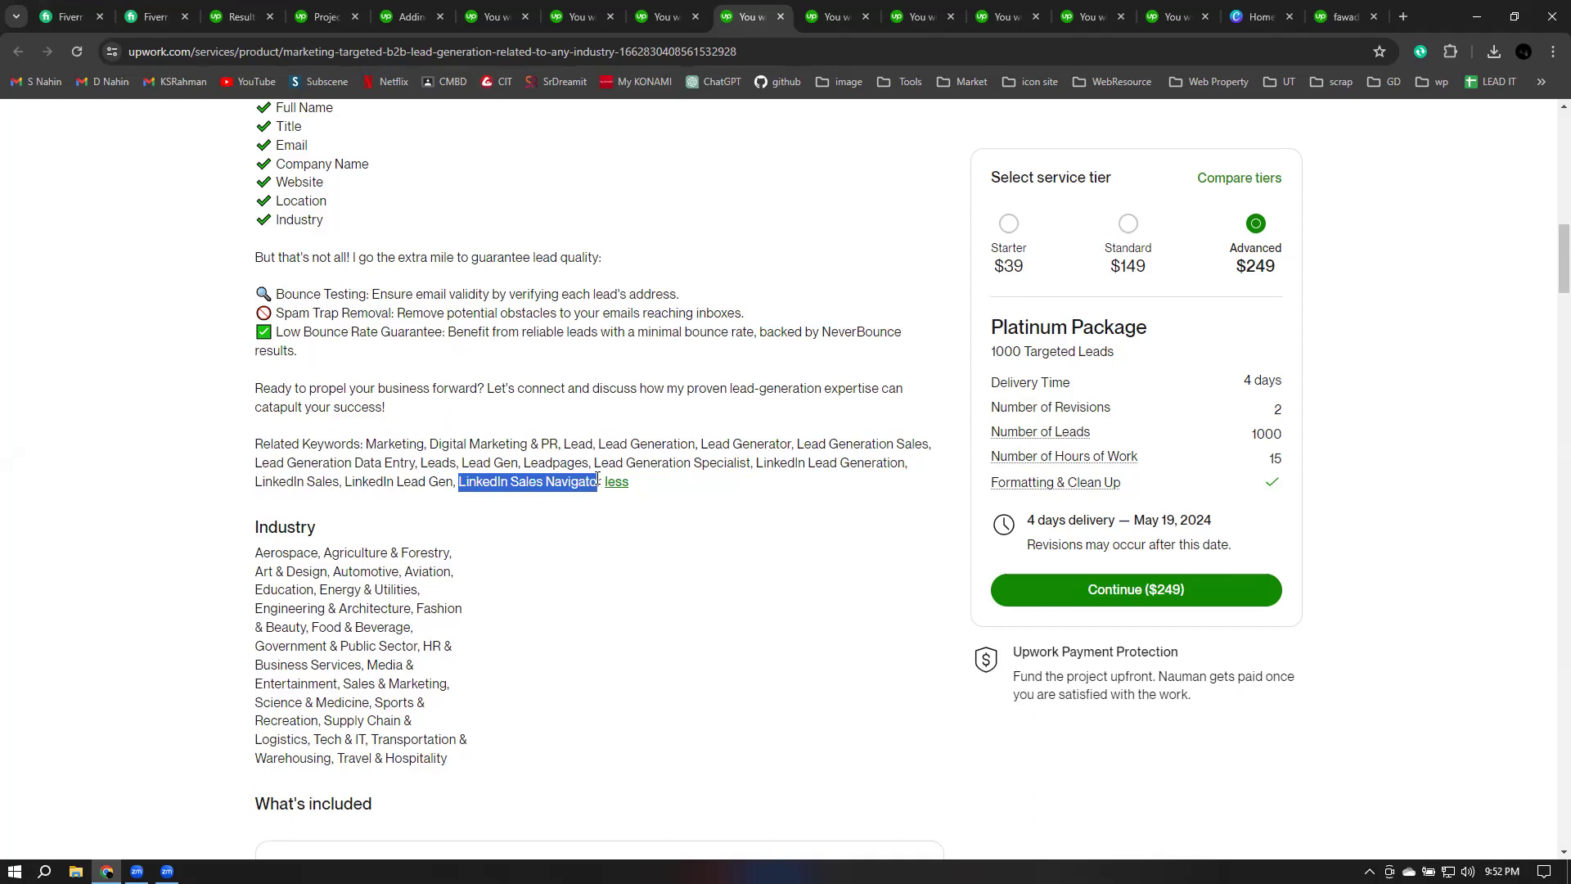
left_click(598, 480)
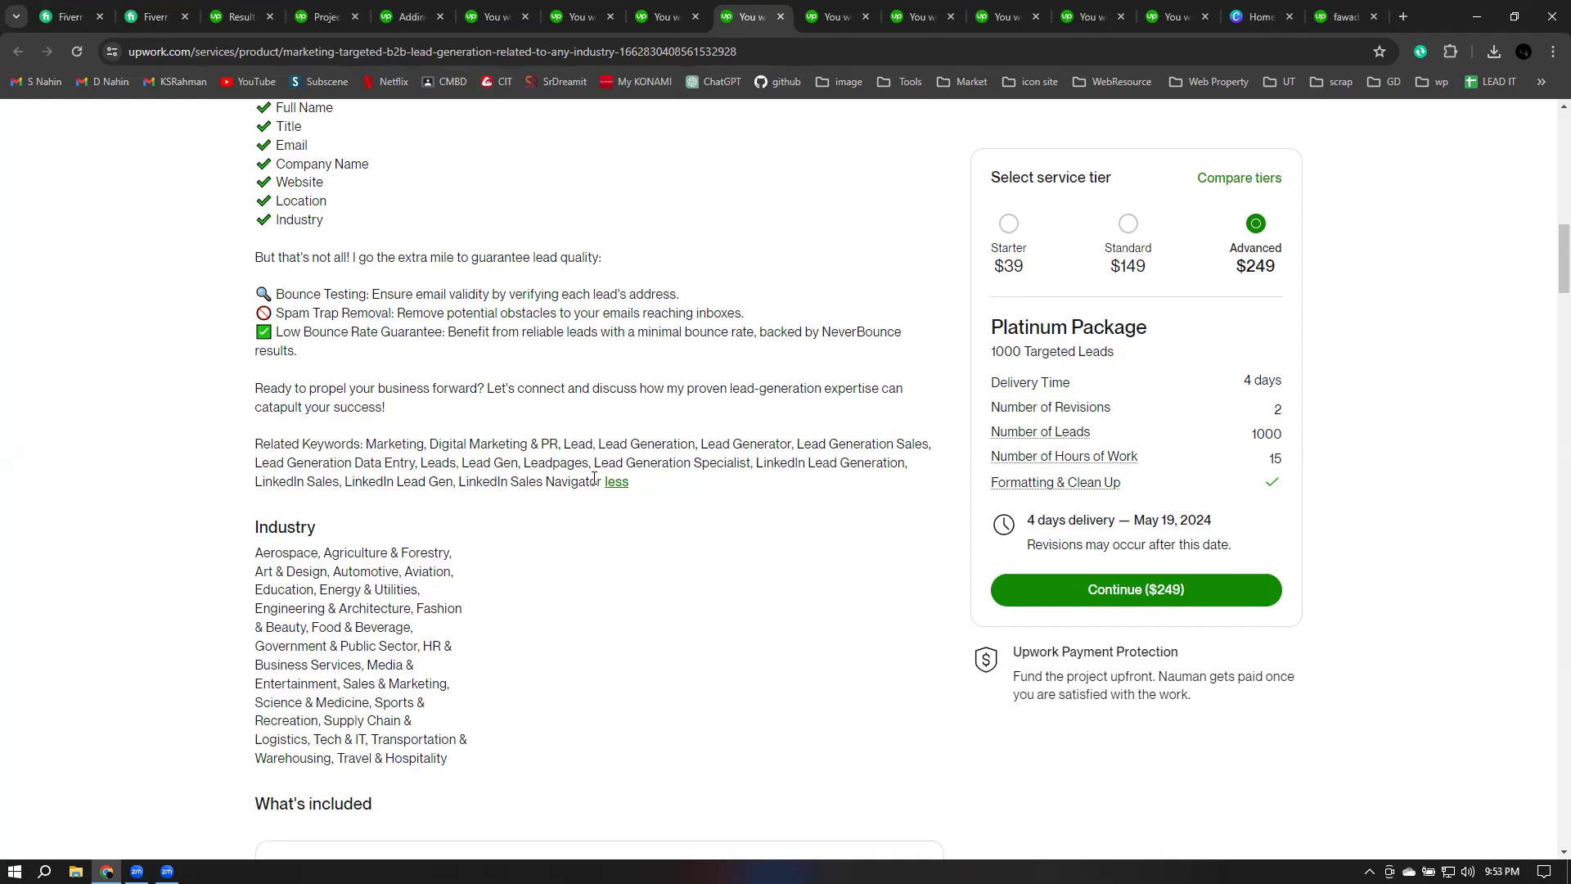
scroll(378, 439, "up", 4)
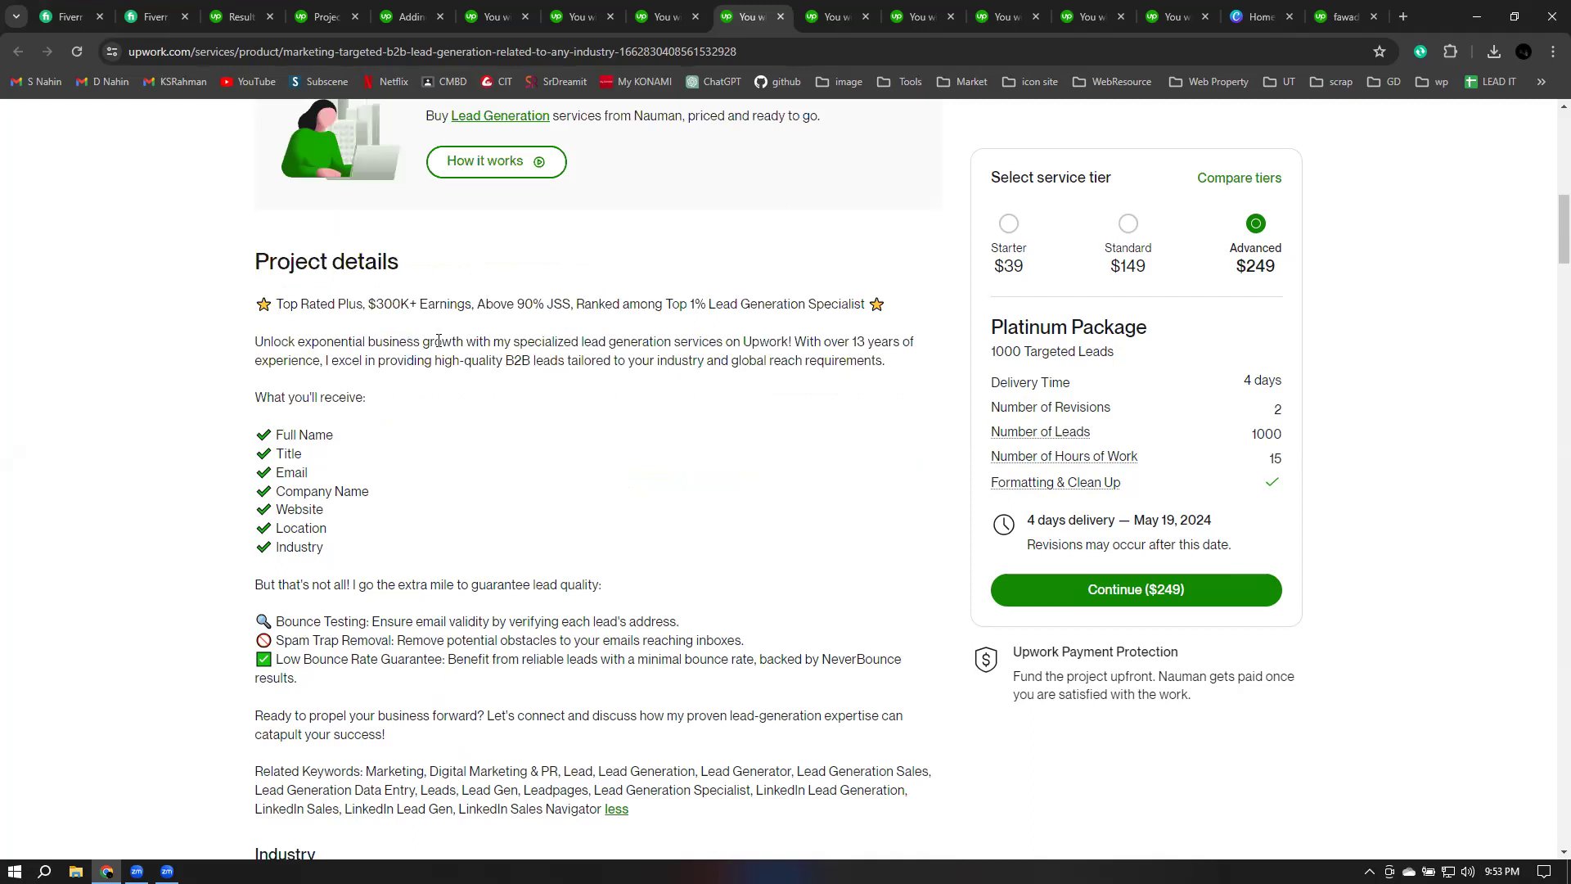
Step: Close the neighbouring competing project and expand the project details of the 100 verified emails lead generation project
left_click(863, 18)
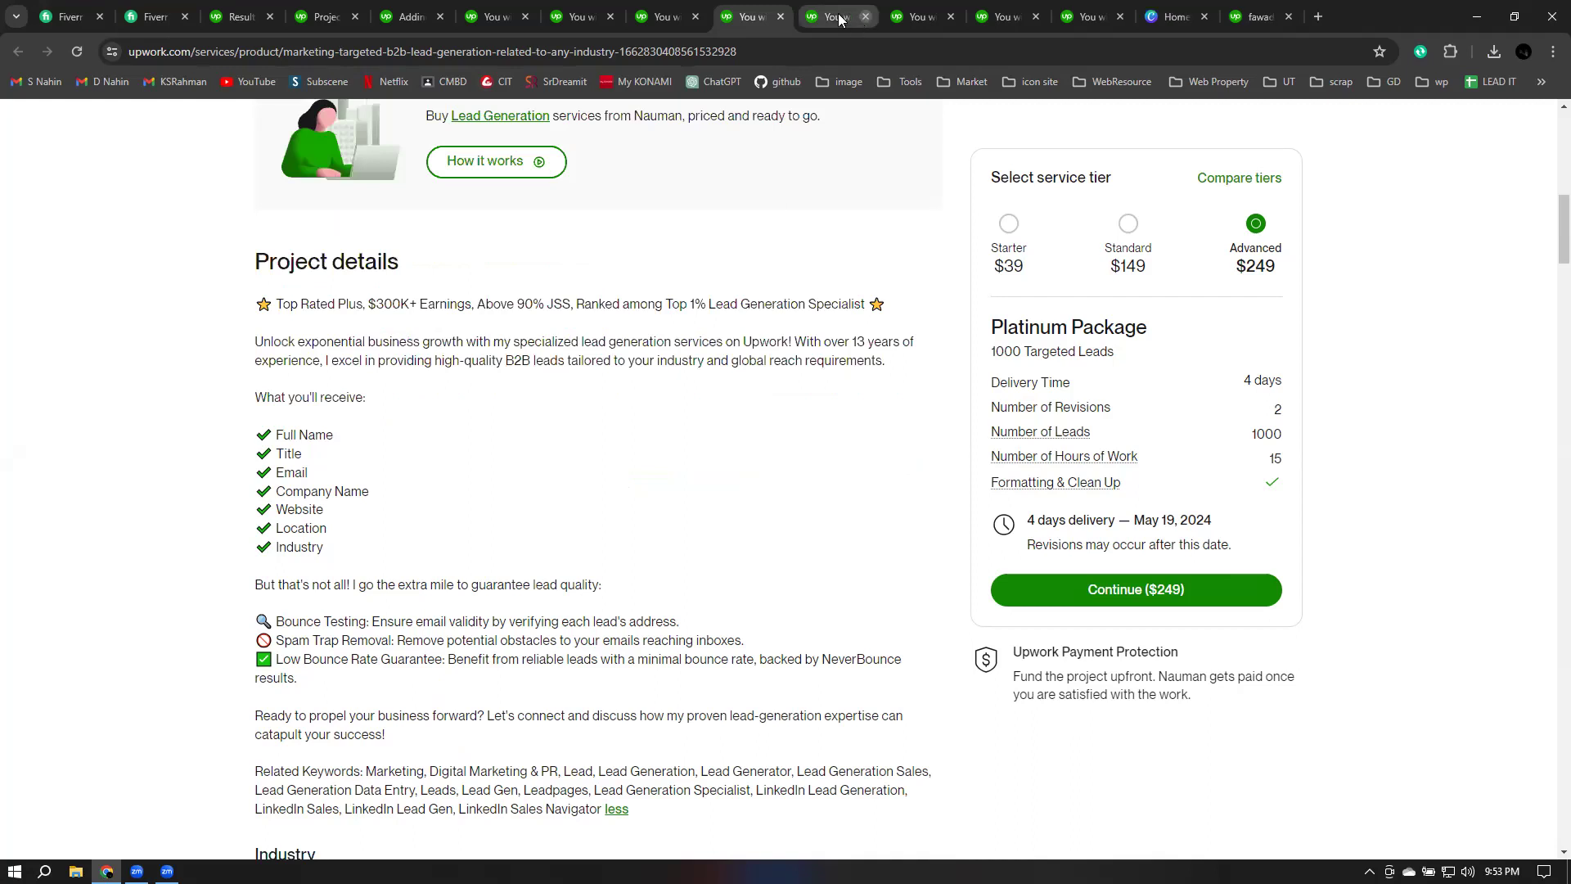
left_click(854, 17)
scroll(630, 541, "down", 6)
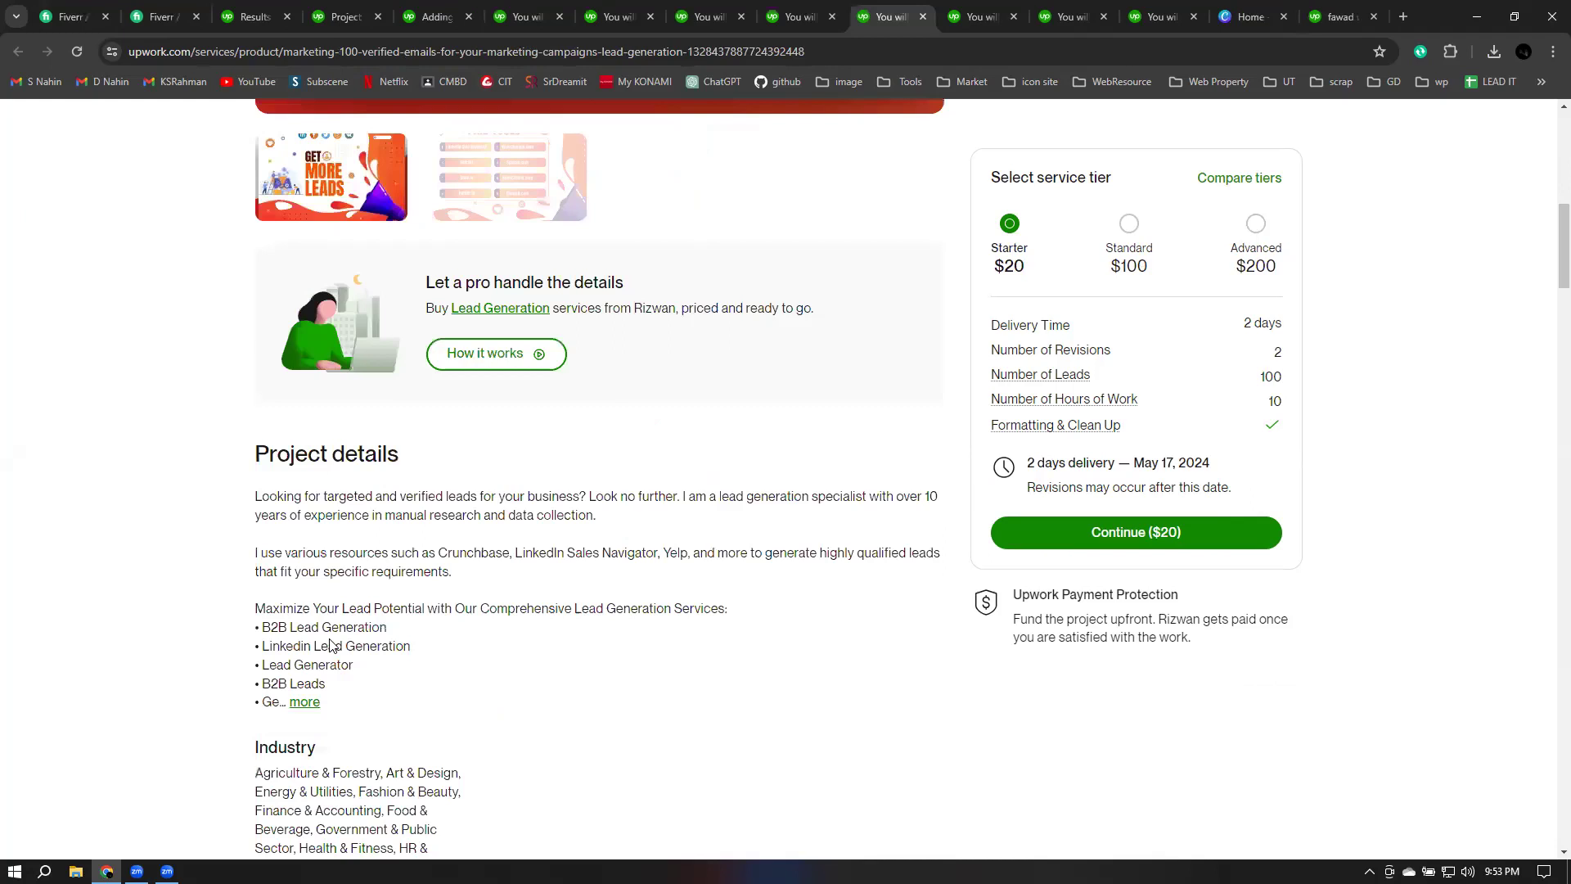
left_click(304, 701)
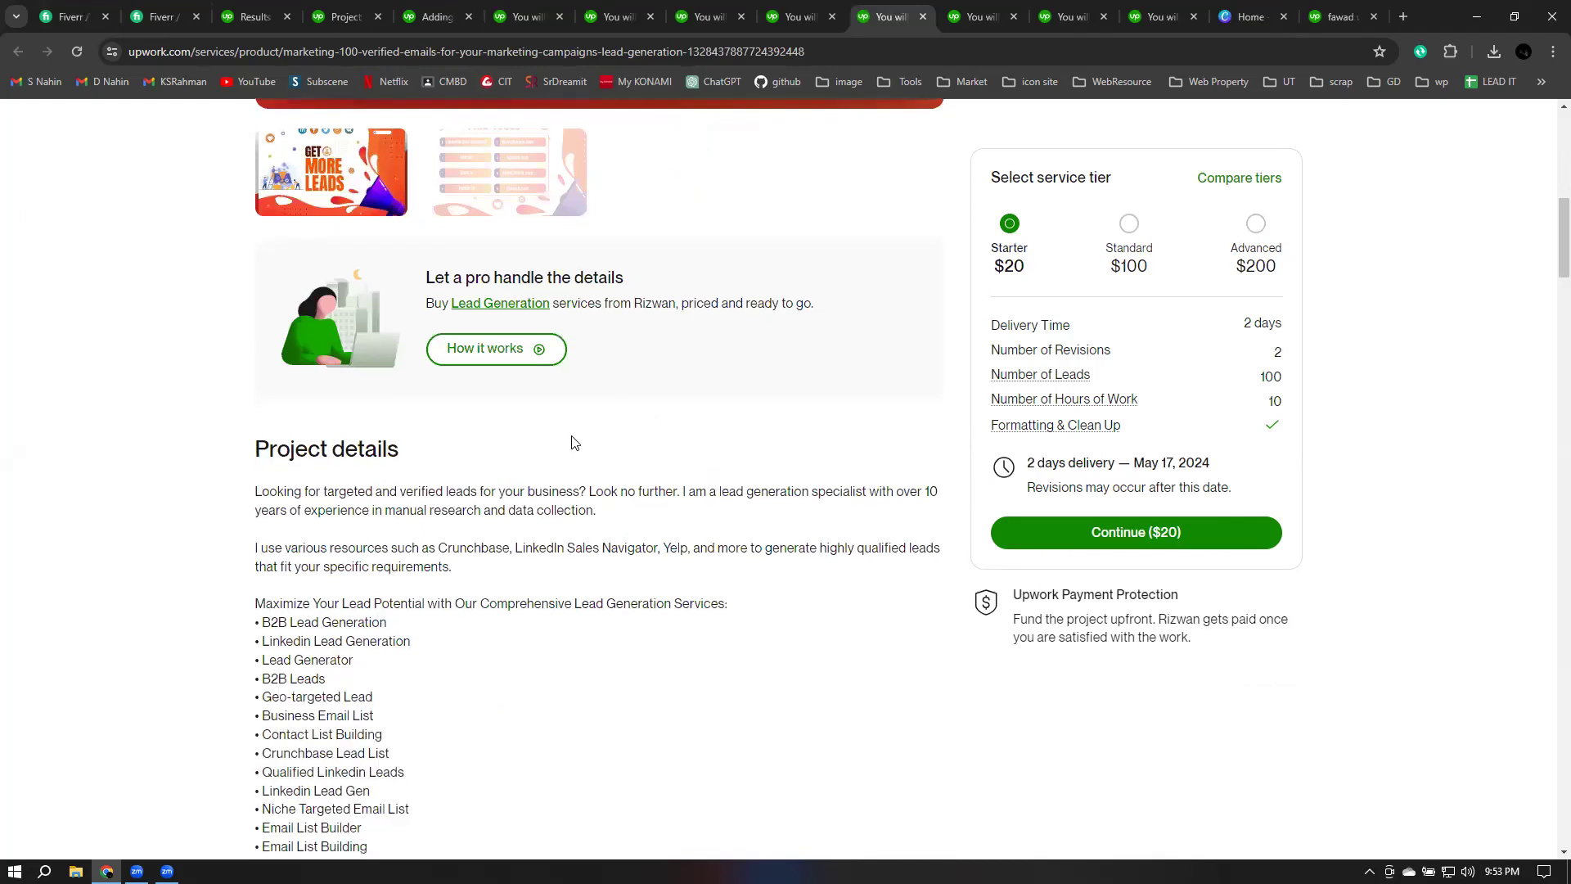
Step: Copy the entire project details text of the 100 verified emails project, from its introduction through the sample work sentence
scroll(575, 442, "down", 5)
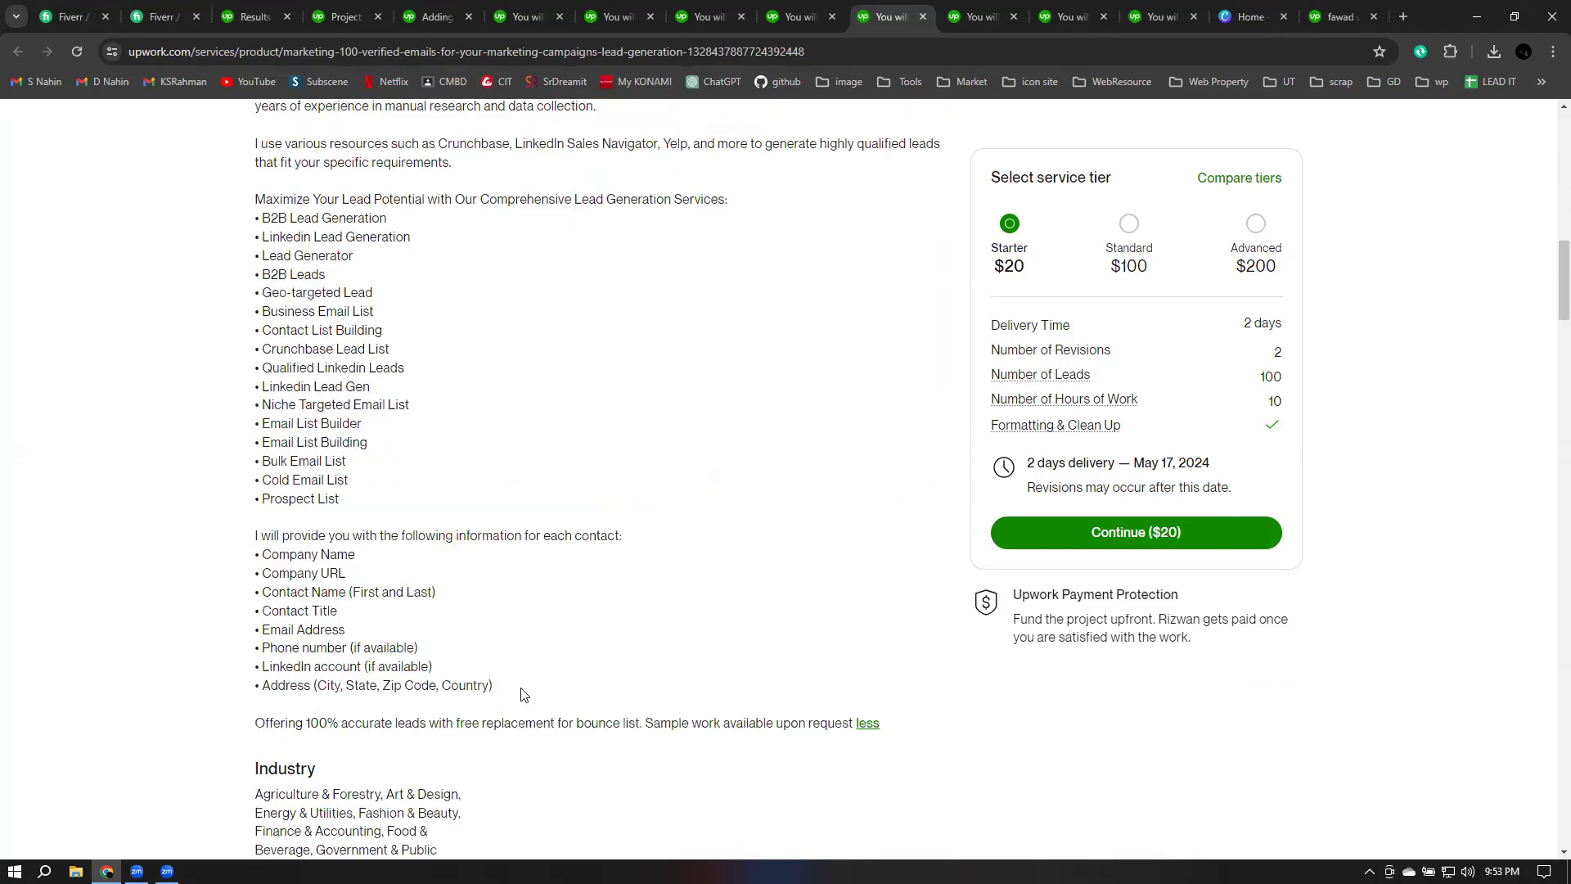
left_click_drag(853, 730, 259, 260)
scroll(259, 260, "up", 2)
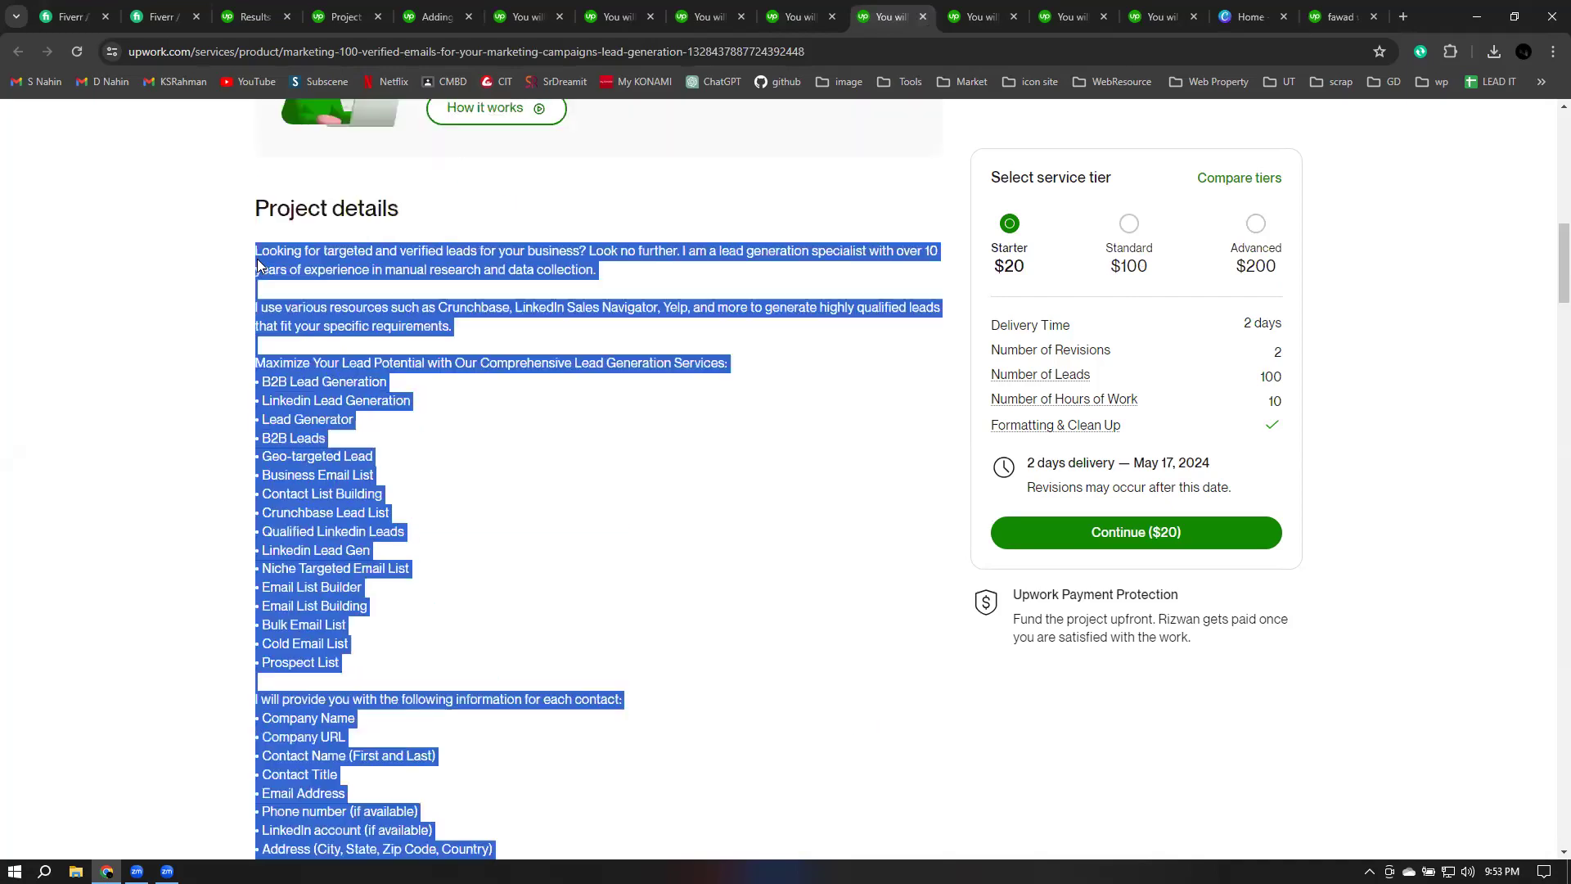
right_click(320, 267)
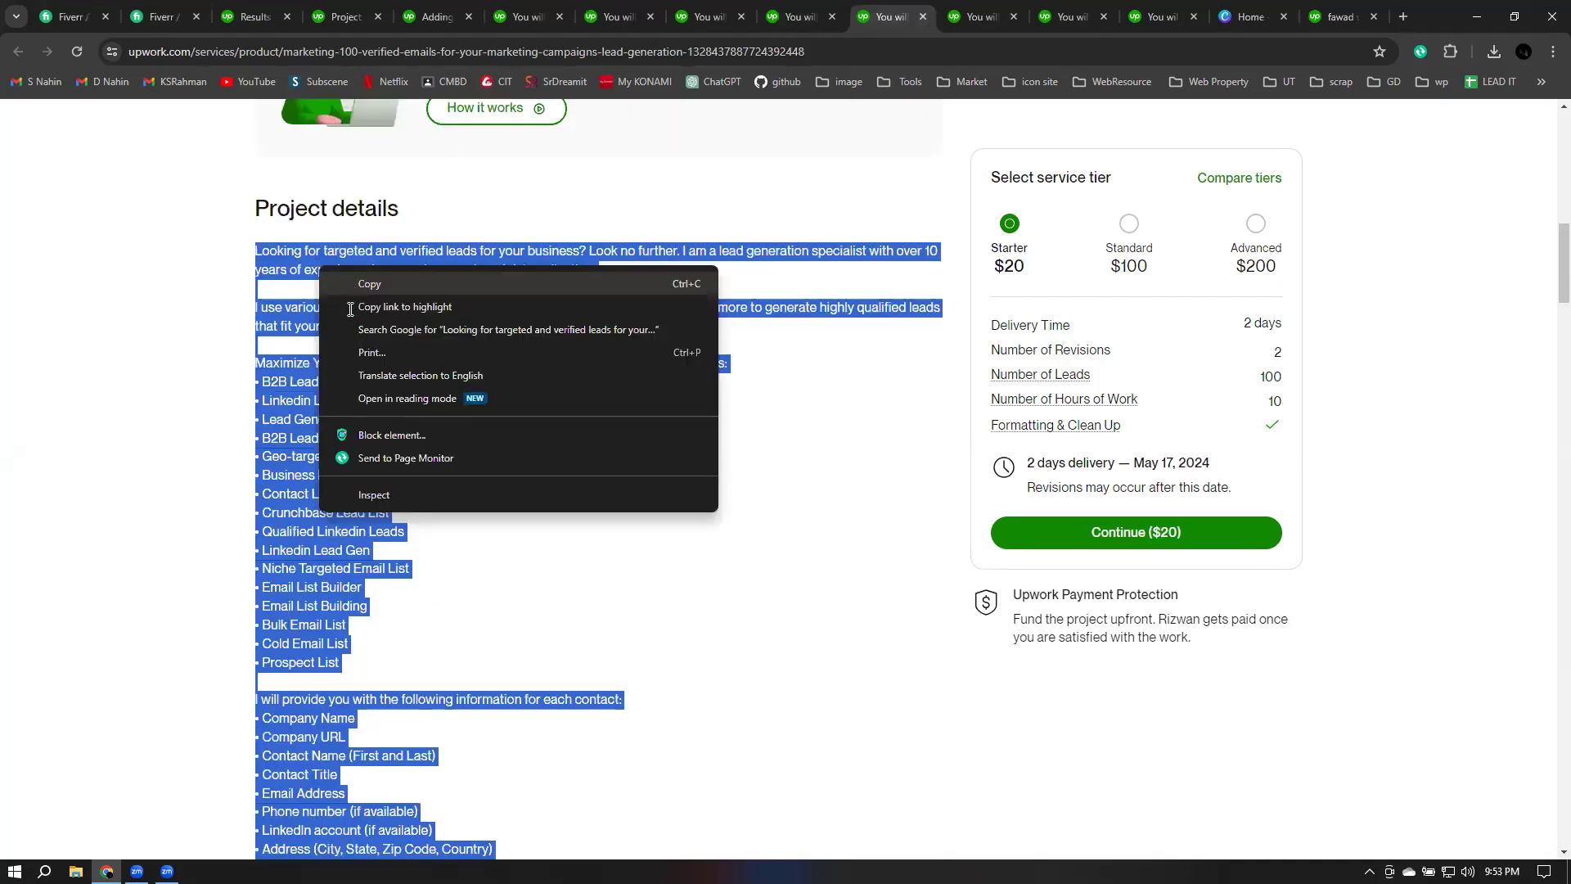
left_click(369, 283)
Step: Fill the project summary of the own project with the copied description and end it with a full stop
left_click(340, 17)
left_click(332, 490)
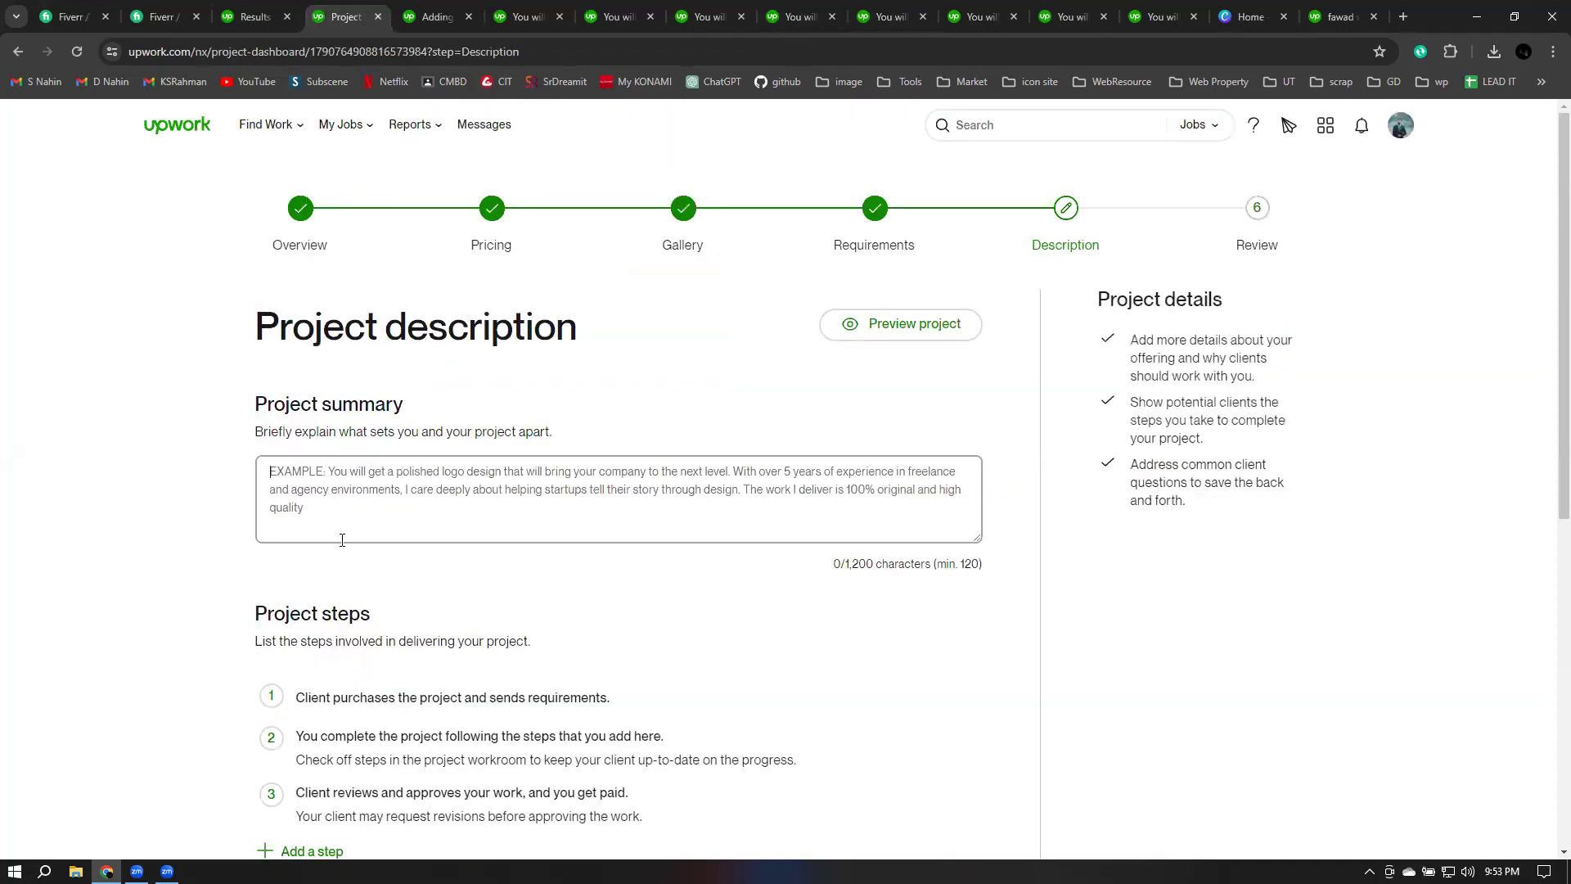
key("ctrl+v")
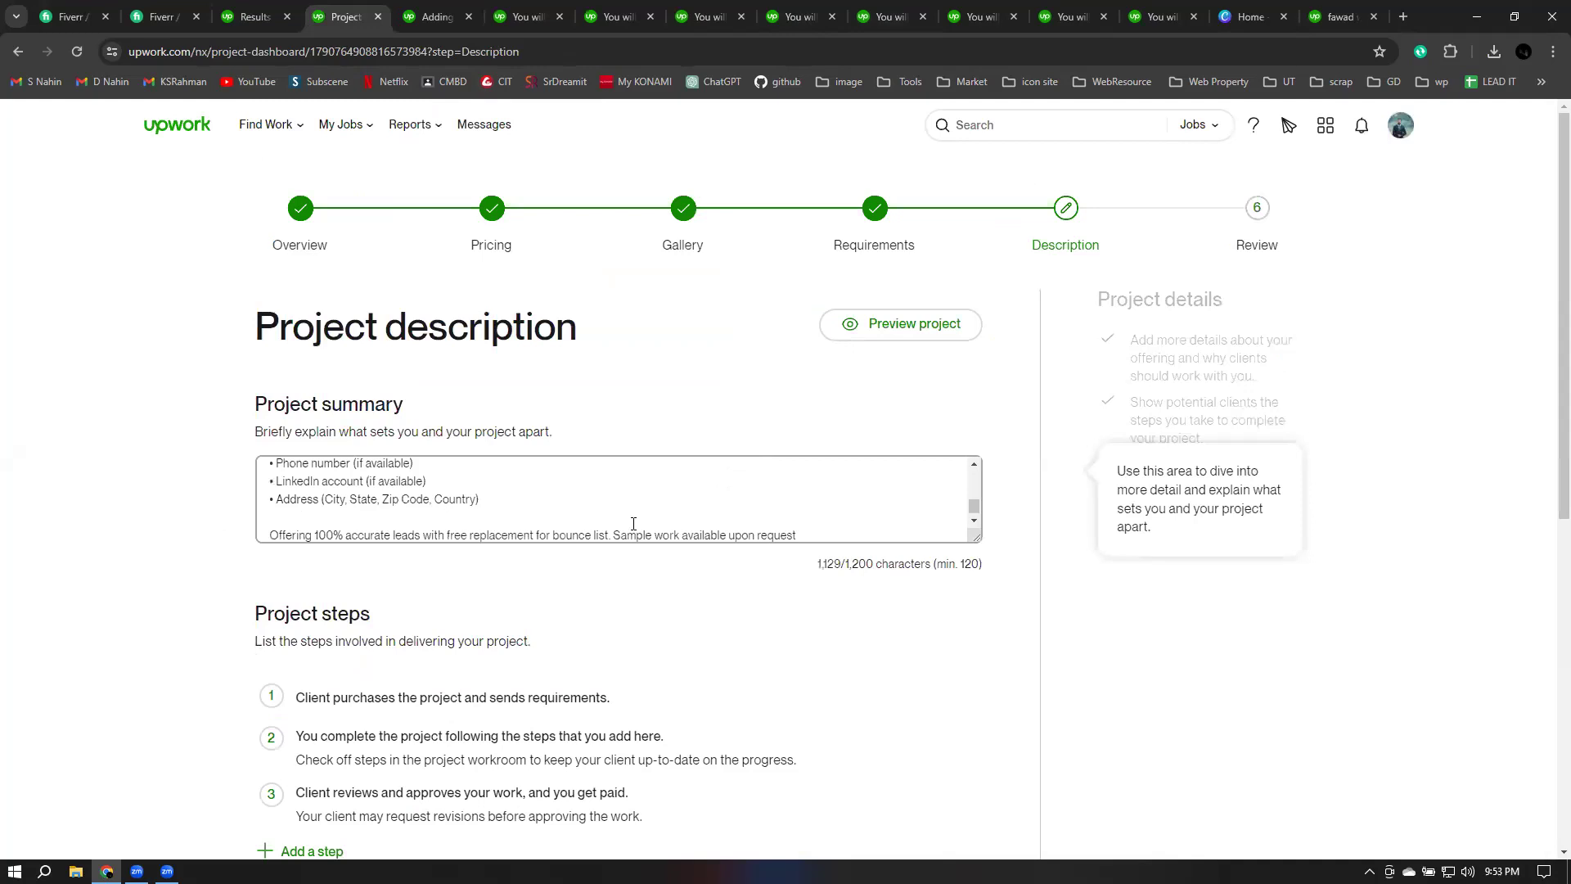
left_click(838, 589)
type(".")
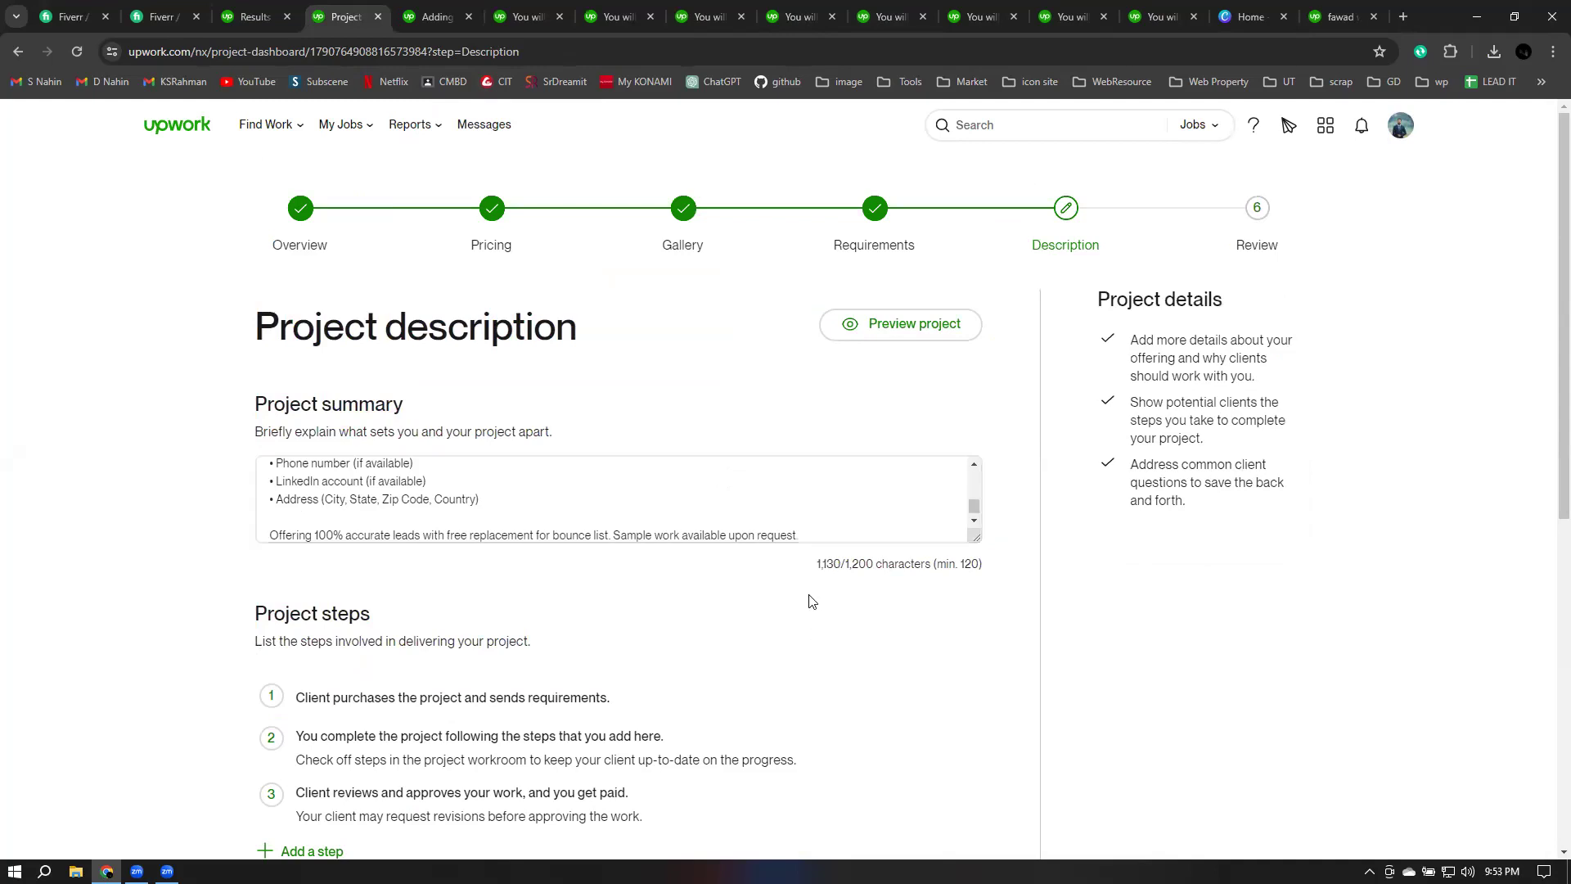
Step: Start a new project step, then view the completion steps and client requirements of the competing B2B lead generation and prospect list building project
scroll(812, 602, "down", 4)
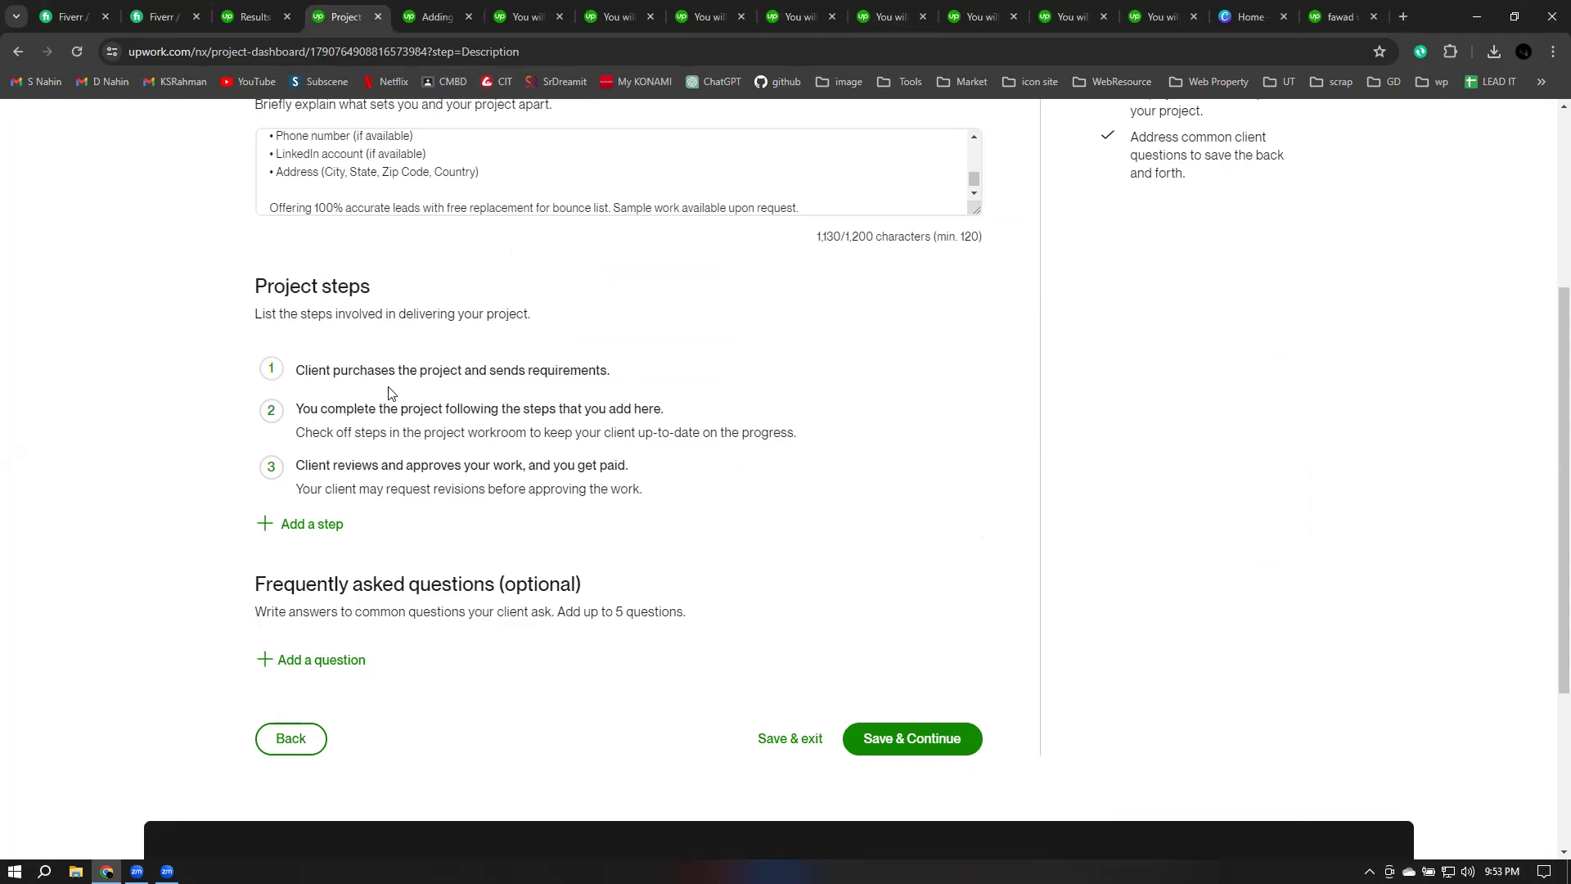
left_click(324, 524)
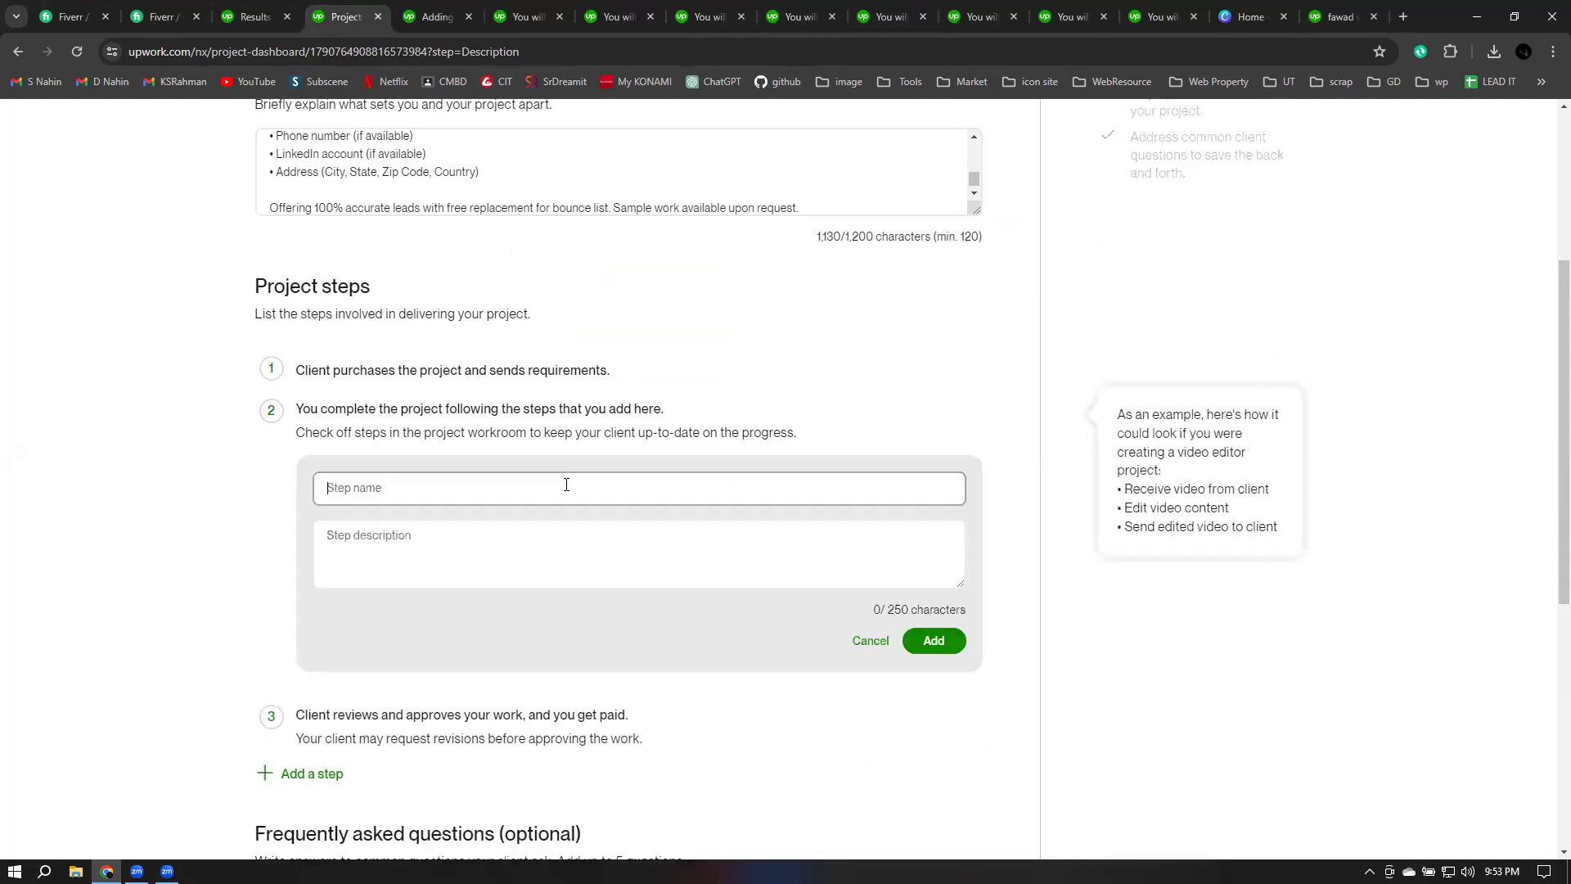
left_click(539, 11)
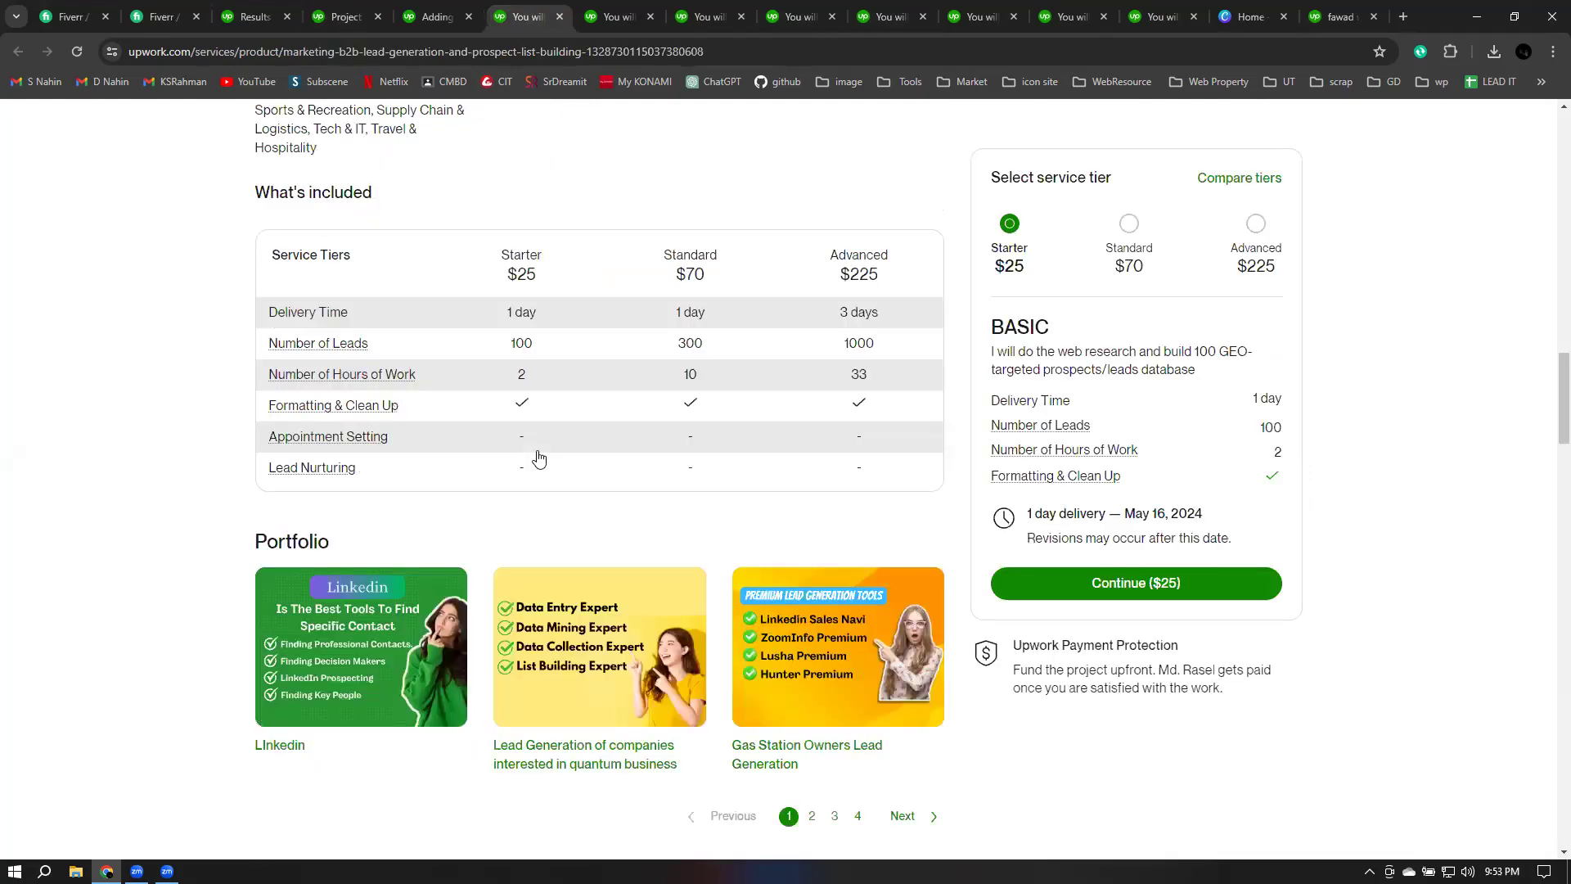
scroll(539, 459, "down", 10)
scroll(539, 457, "down", 12)
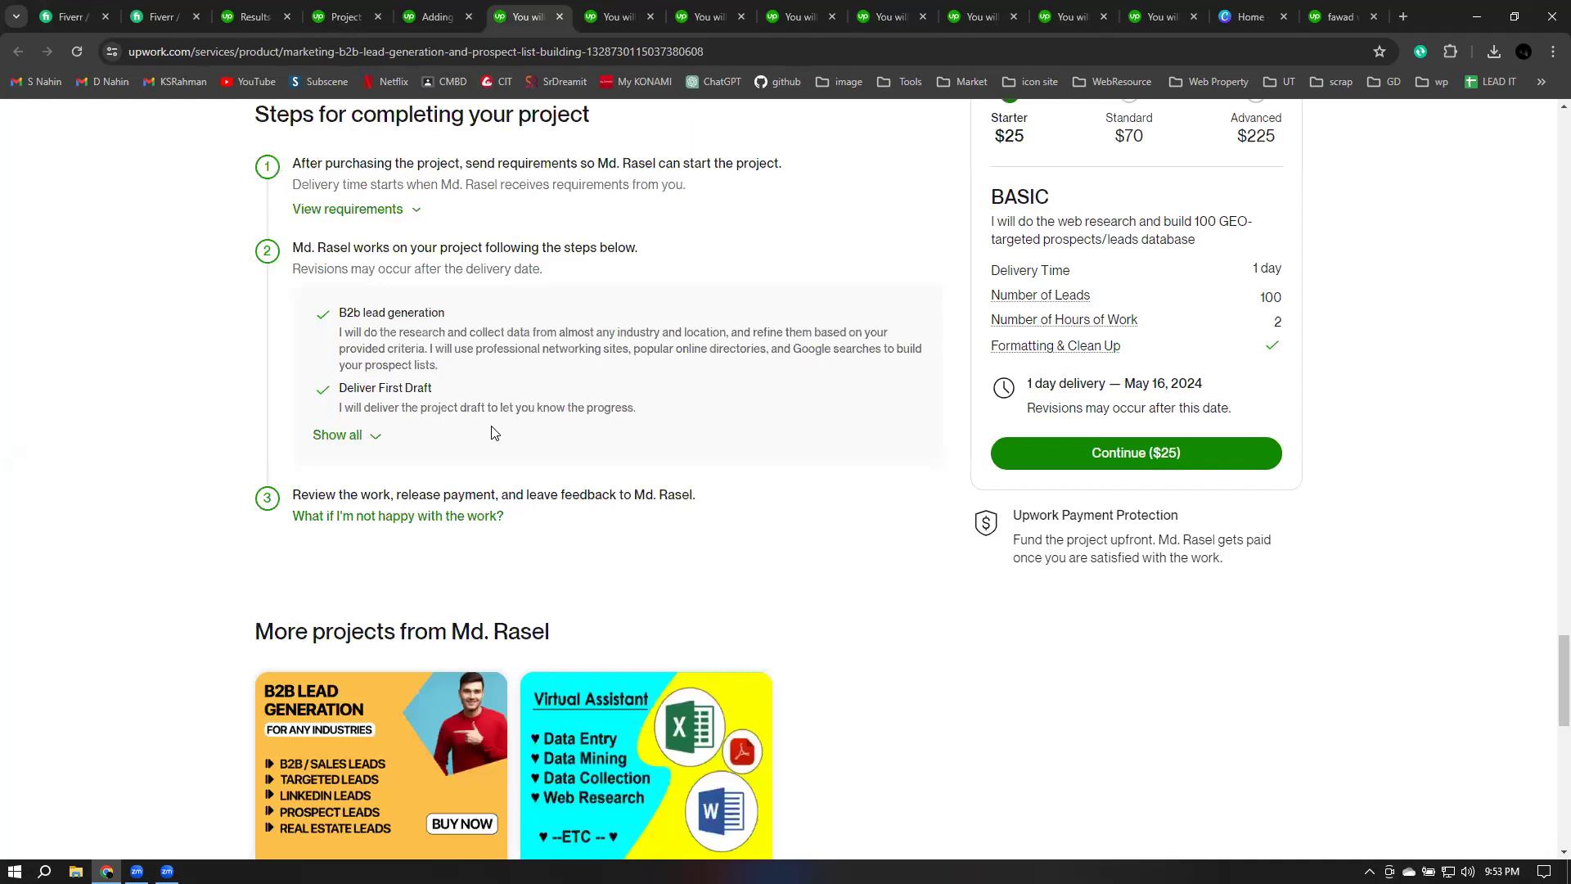
left_click(360, 209)
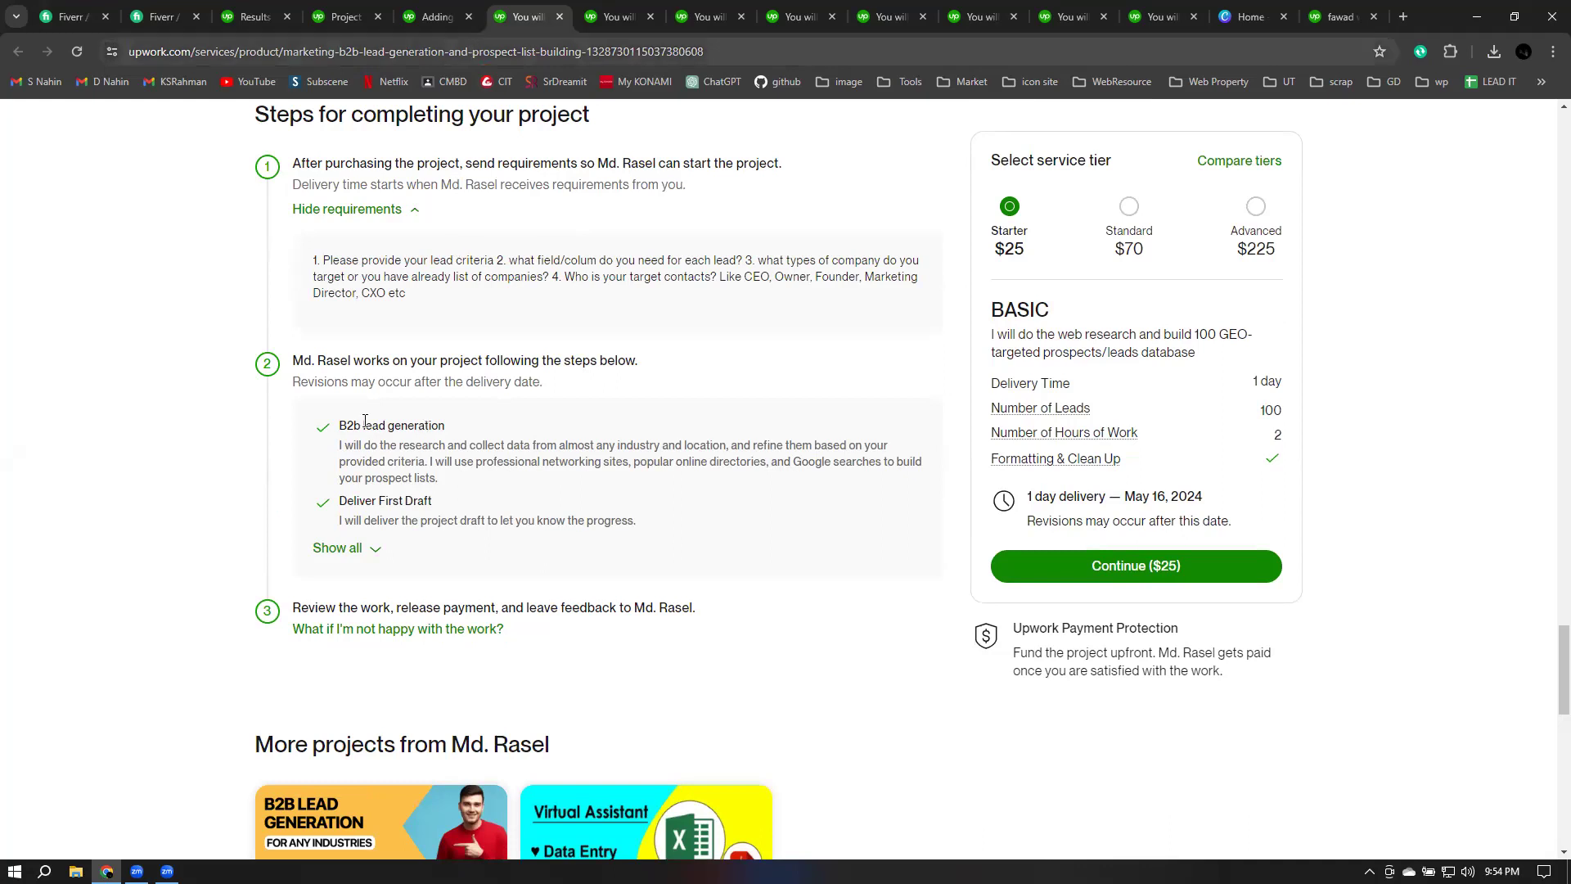
Step: Name the new project step "B2b lead generation", copied from the competitor's steps, and close the image guidelines help article
left_click_drag(339, 425, 452, 426)
key("ctrl+c")
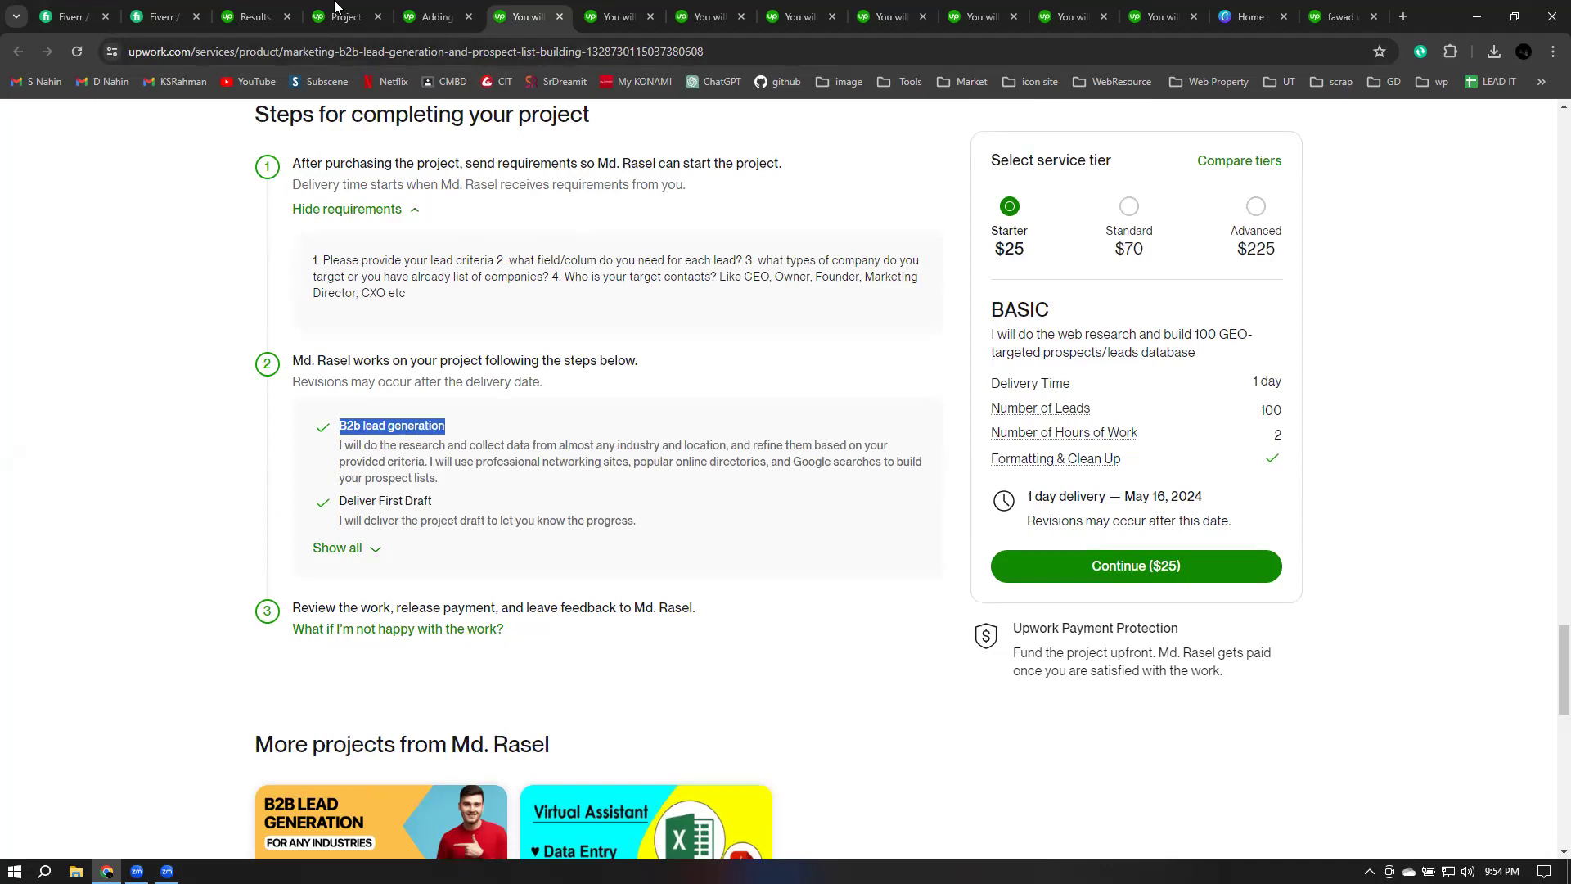
left_click(425, 15)
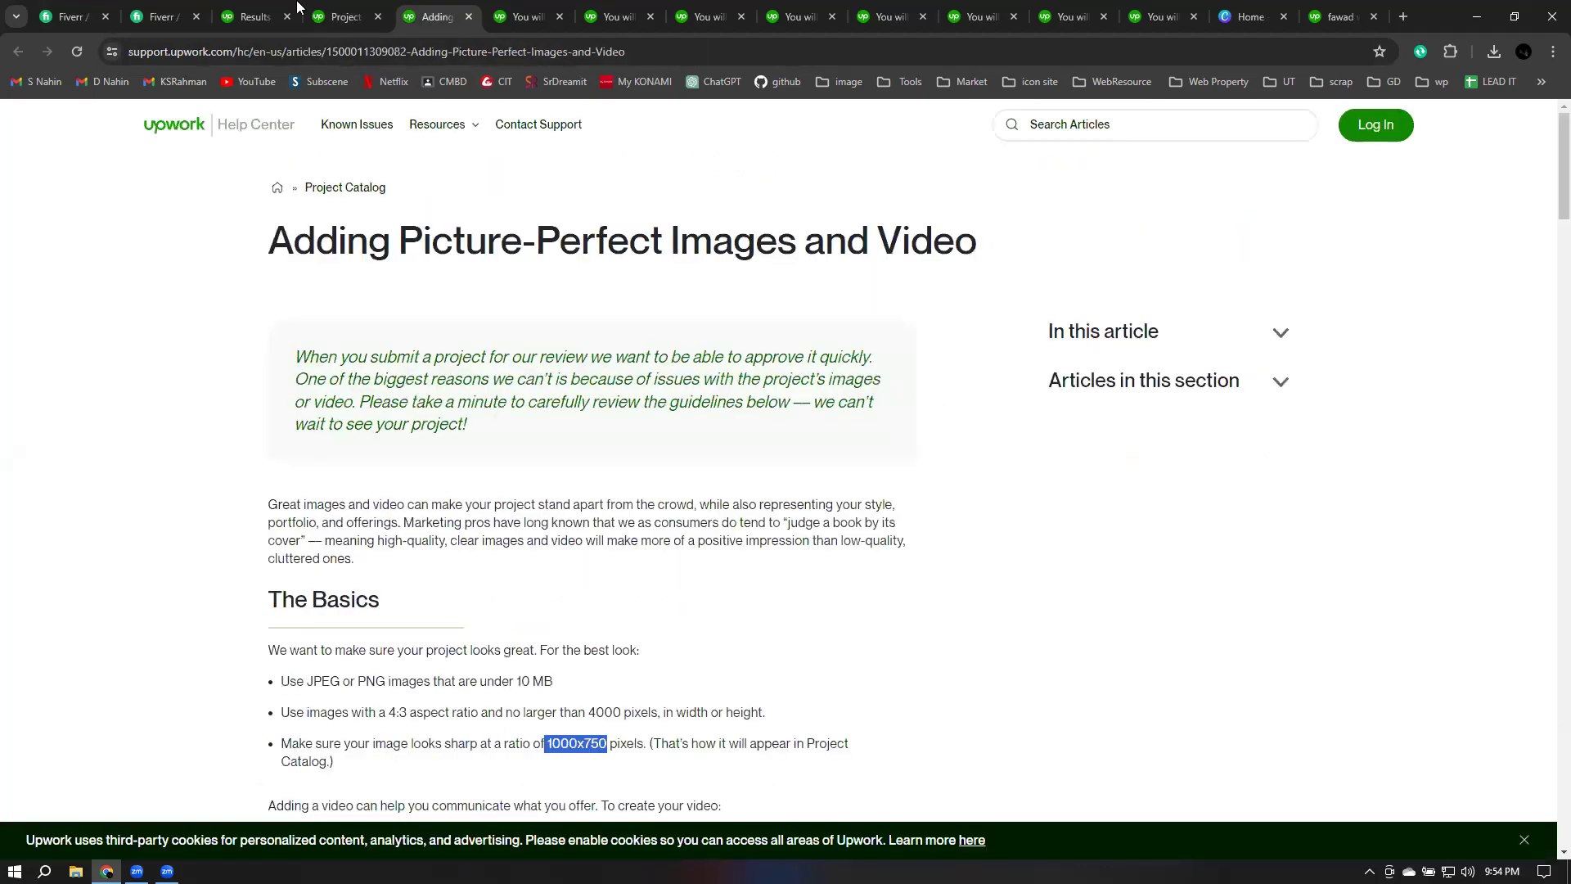
left_click(468, 16)
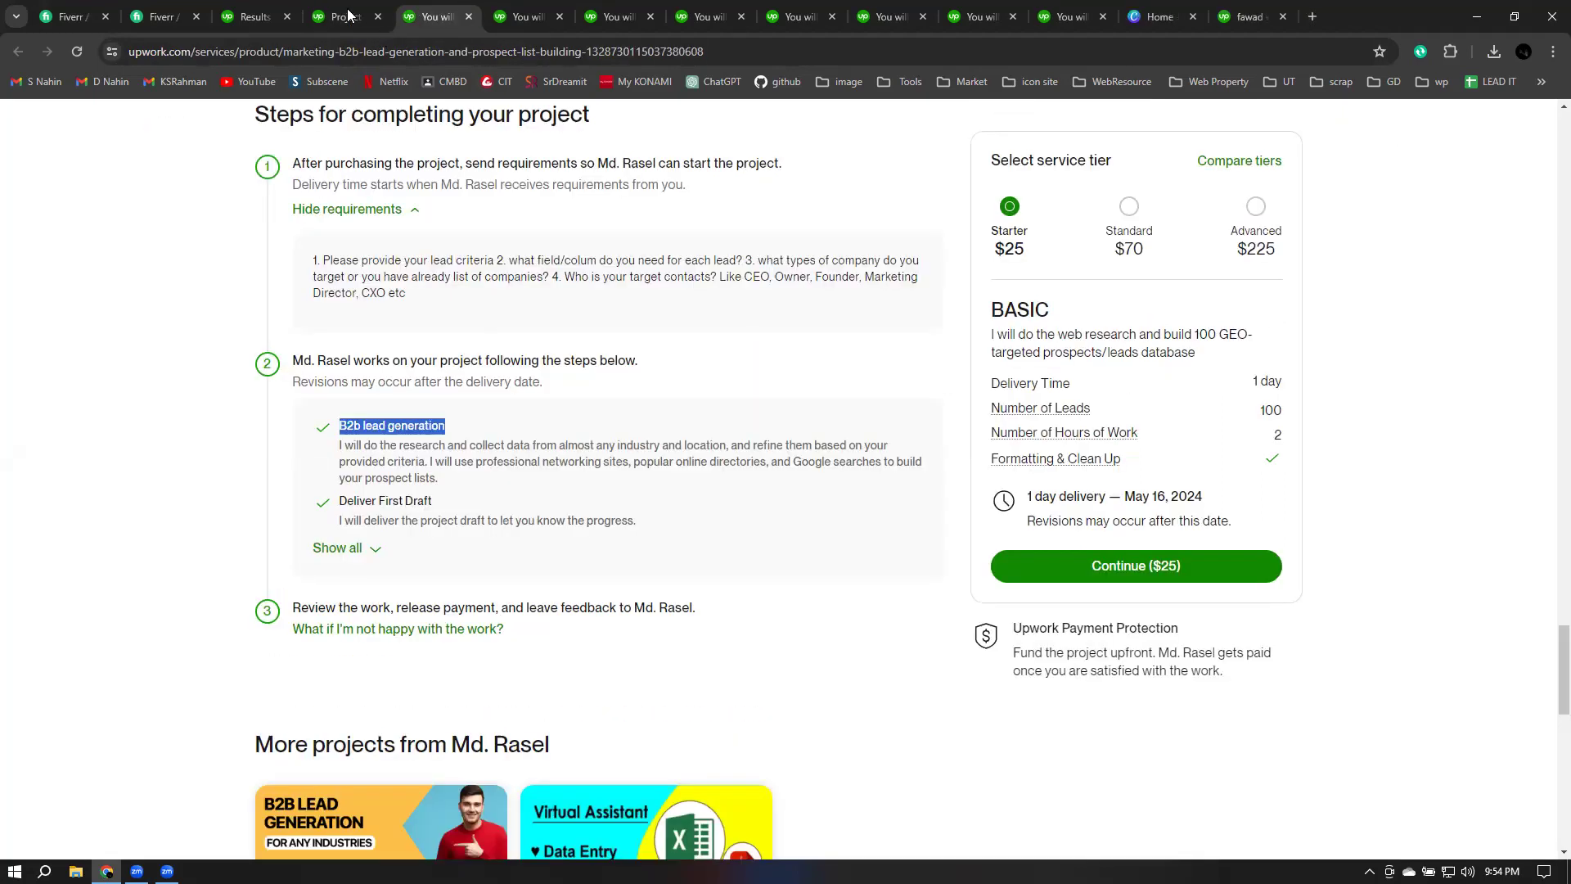
left_click(347, 14)
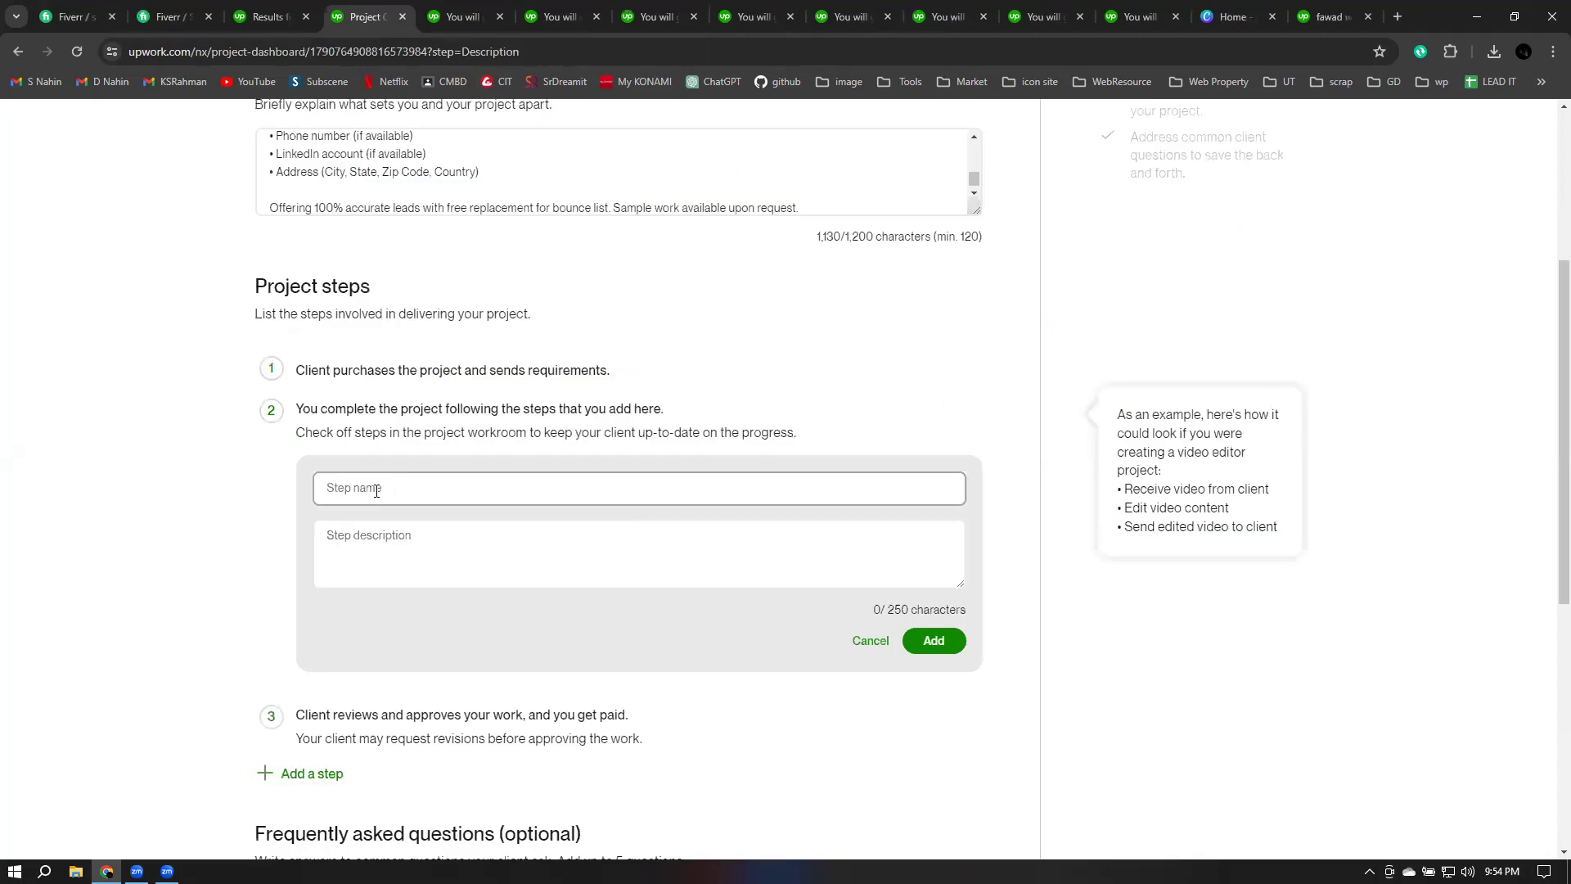
left_click(377, 489)
key("ctrl+v")
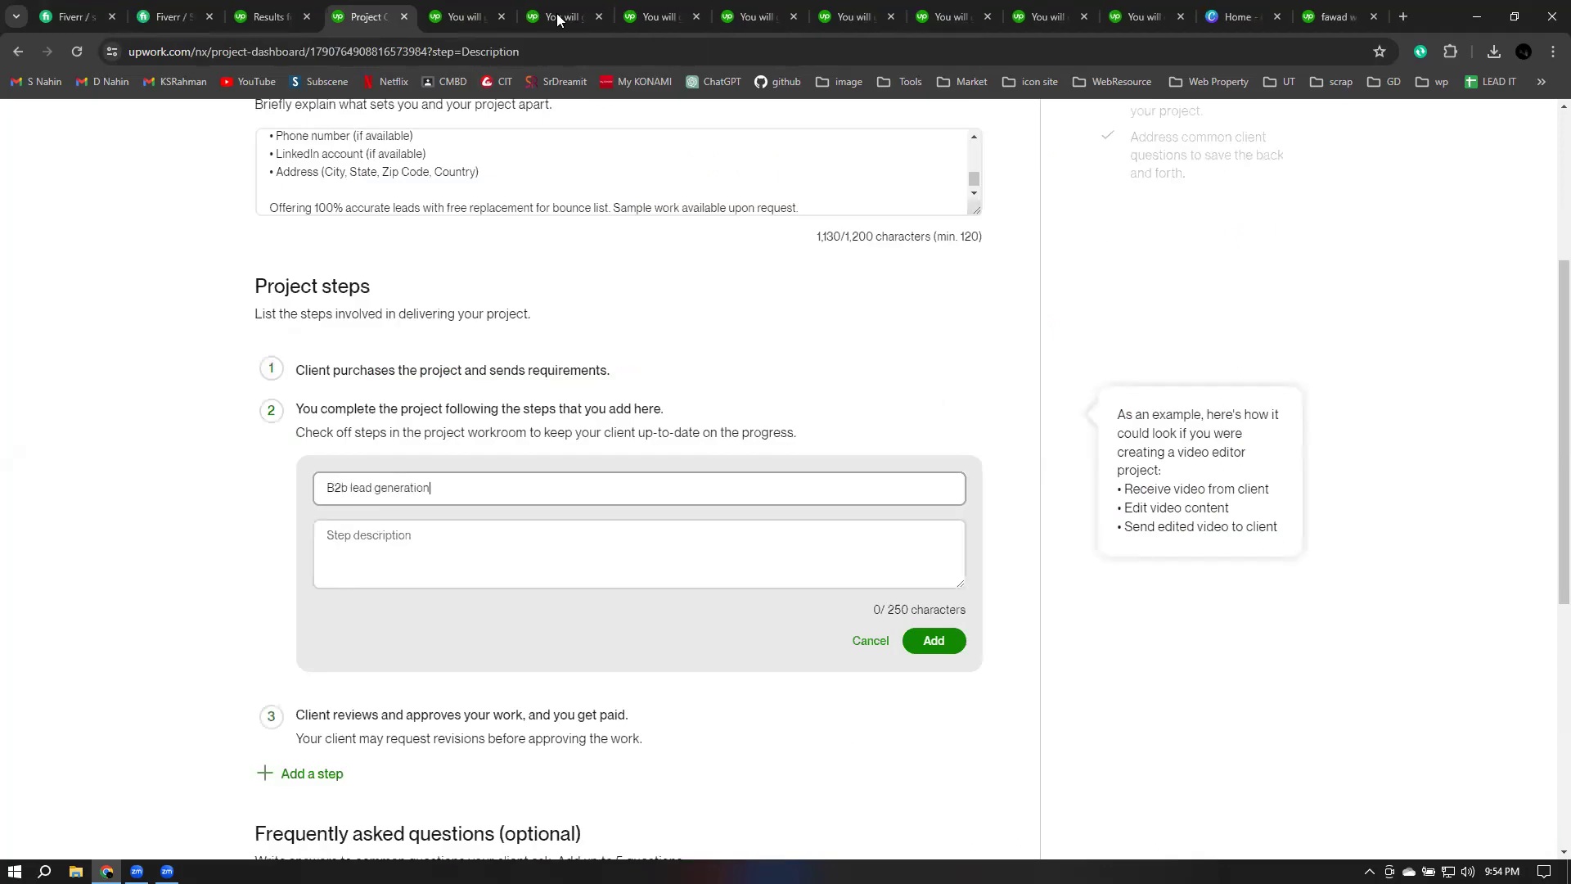
key("Tab")
Step: Copy the competitor's B2b lead generation step text, from "I will do the research" to "your prospect lists", as the step description and add the step
left_click(613, 8)
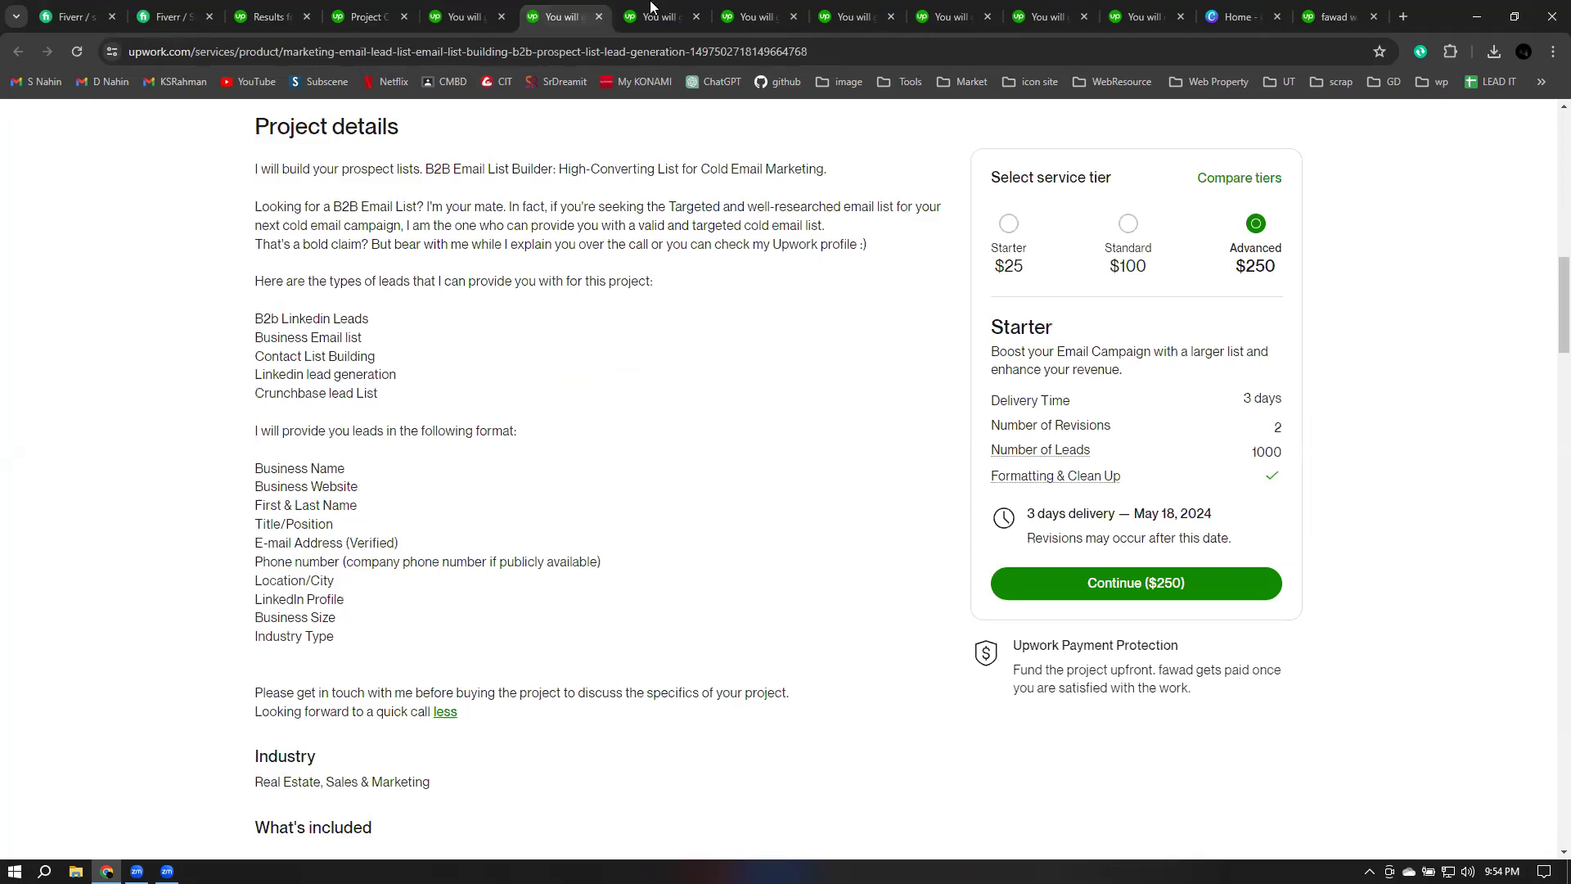
left_click(652, 8)
left_click(749, 10)
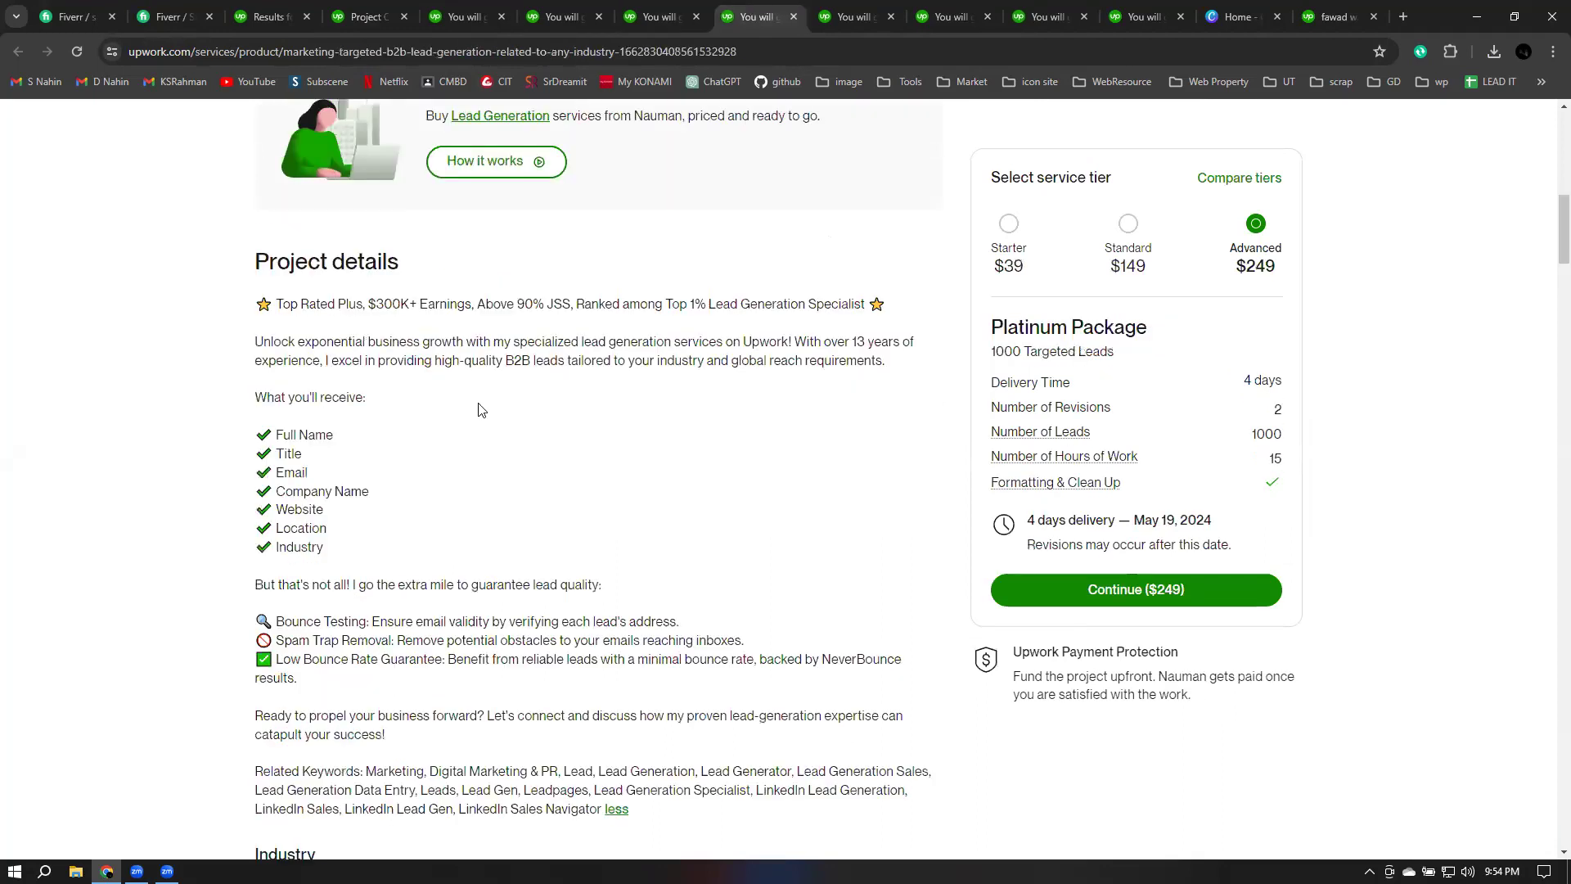
left_click(464, 16)
left_click_drag(335, 444, 365, 447)
left_click(435, 477, "shift")
key("ctrl+c")
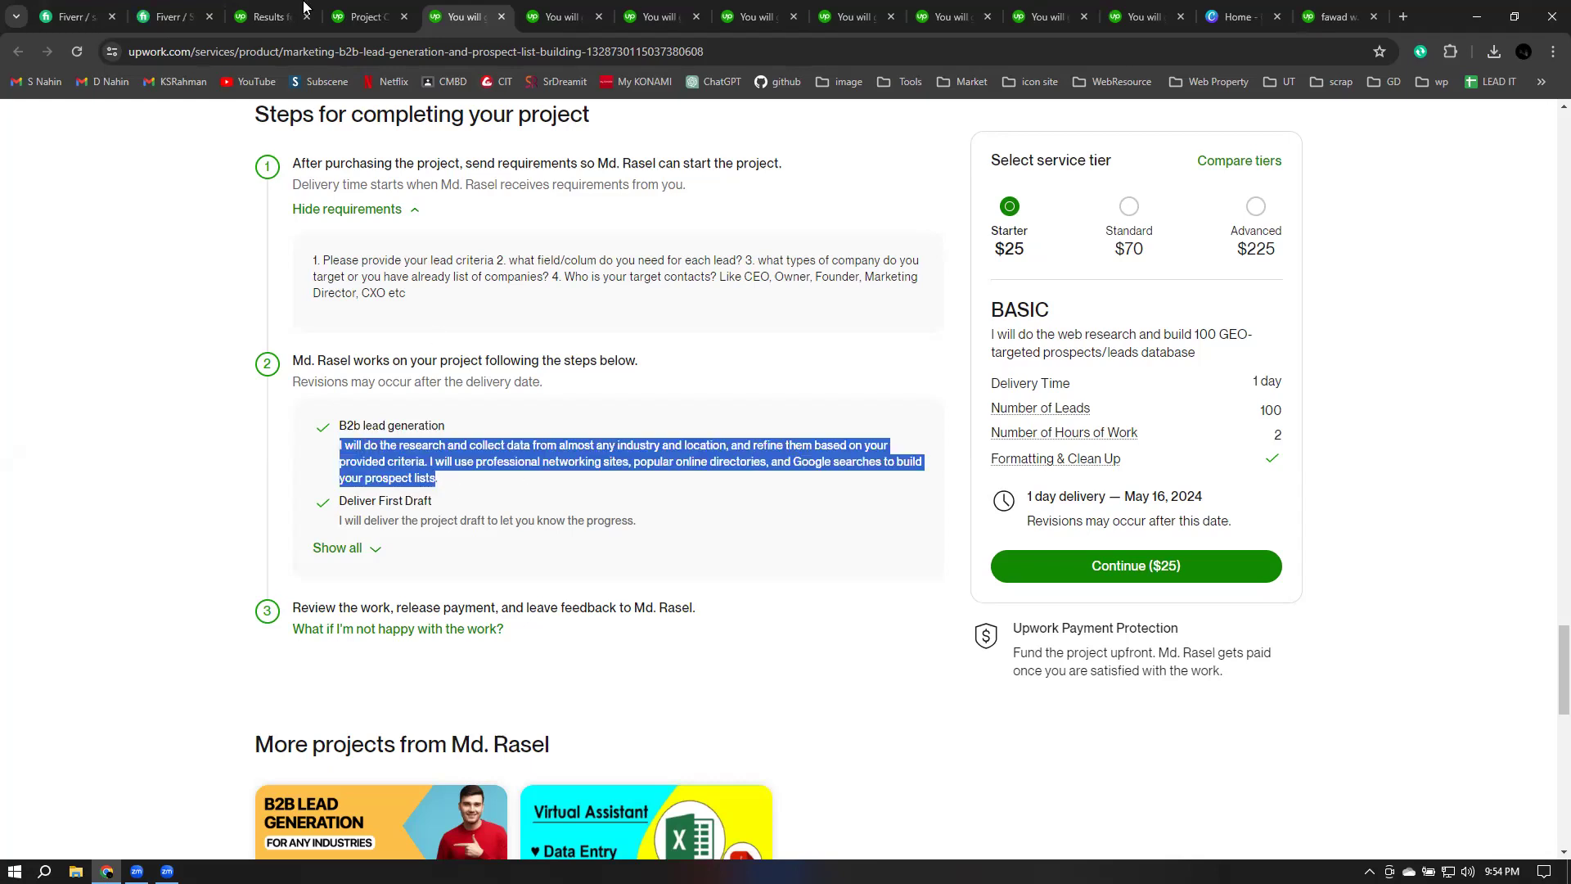
left_click(368, 16)
key("ctrl+v")
left_click(933, 641)
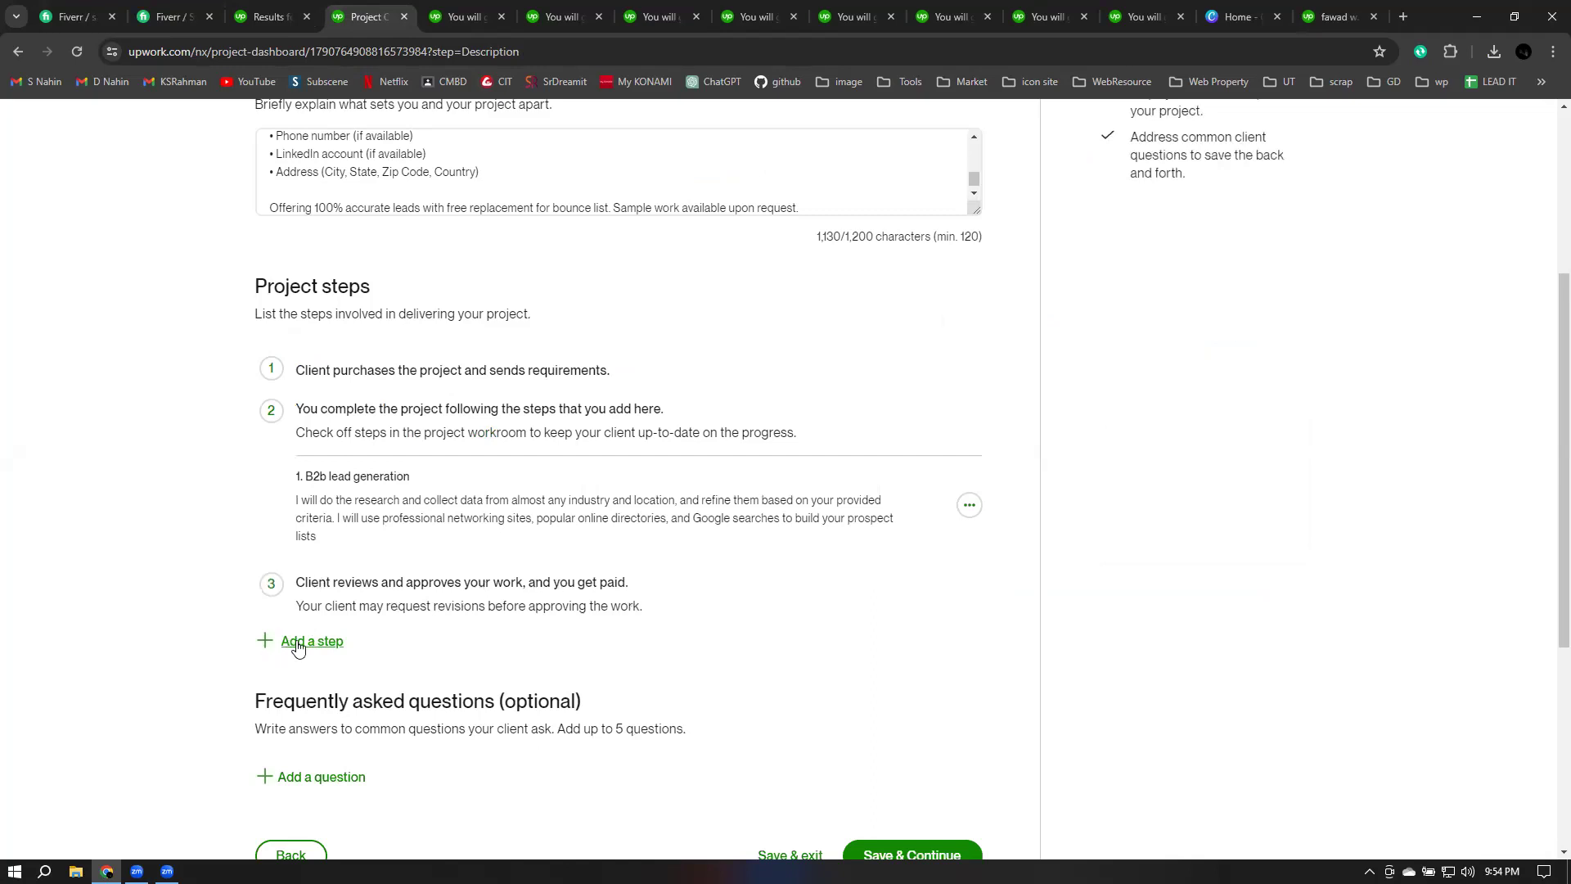
Step: Read the explanation of what happens if the client is not happy with the work in the competing prospect list project
left_click(446, 27)
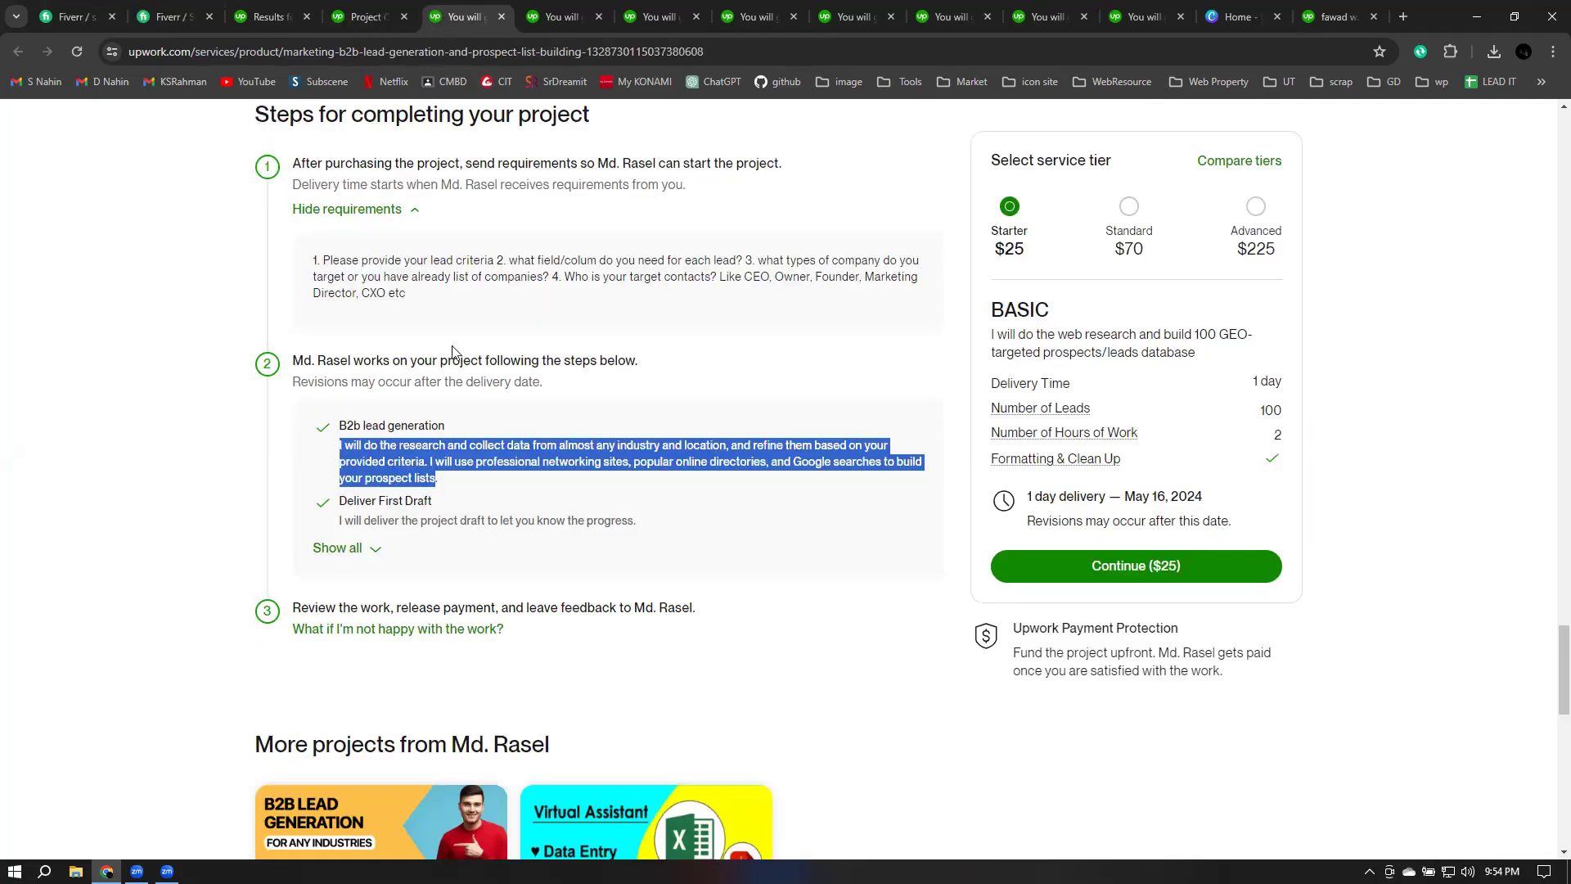
left_click(342, 630)
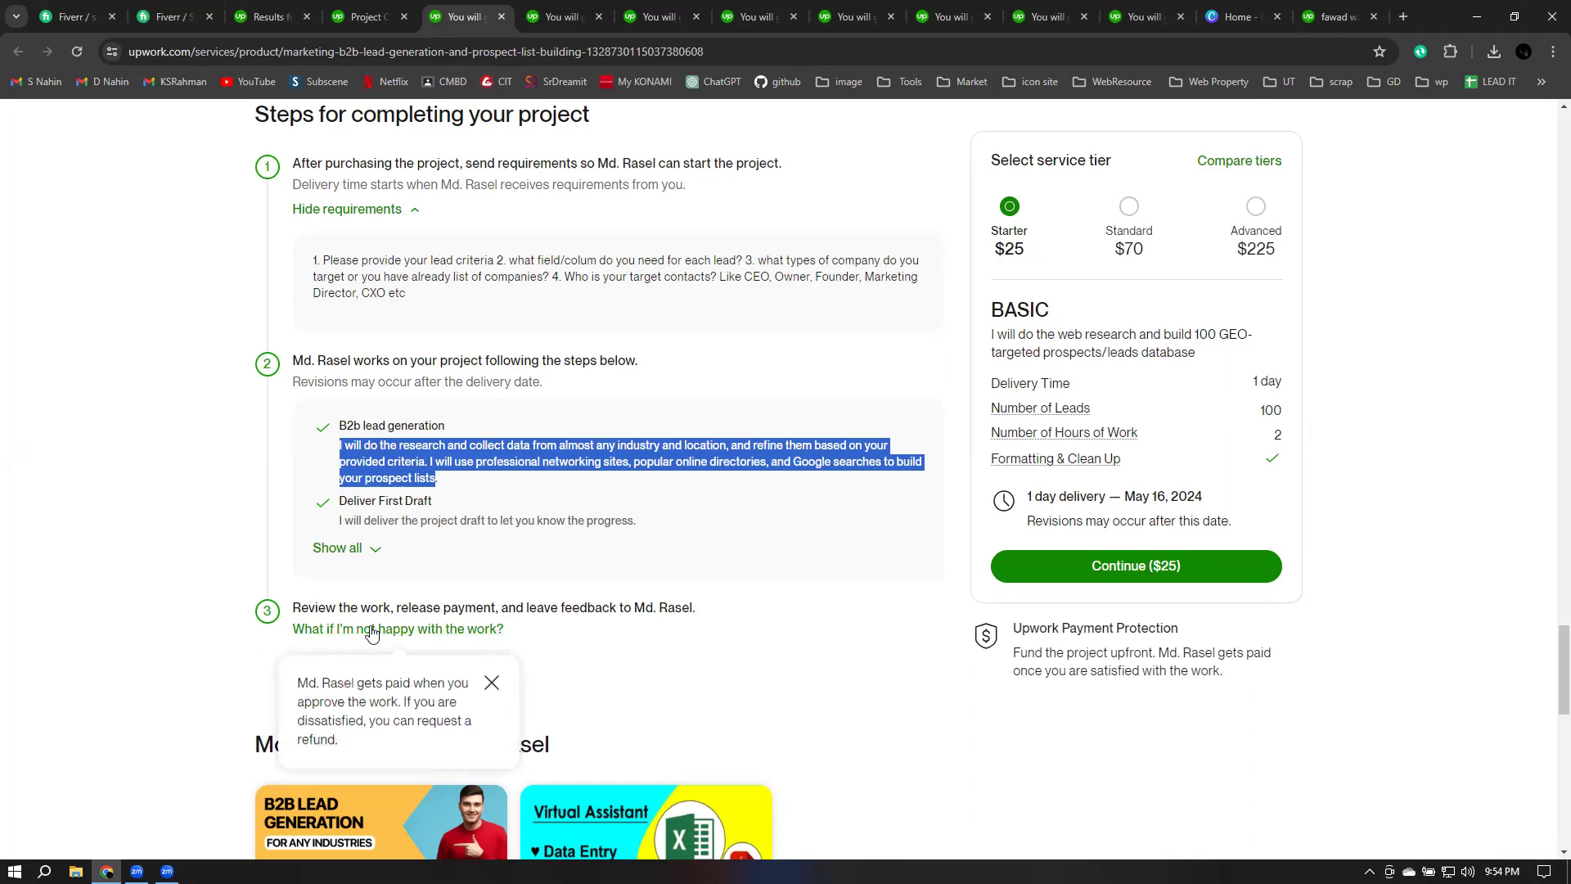
left_click_drag(290, 631, 498, 645)
left_click(339, 532)
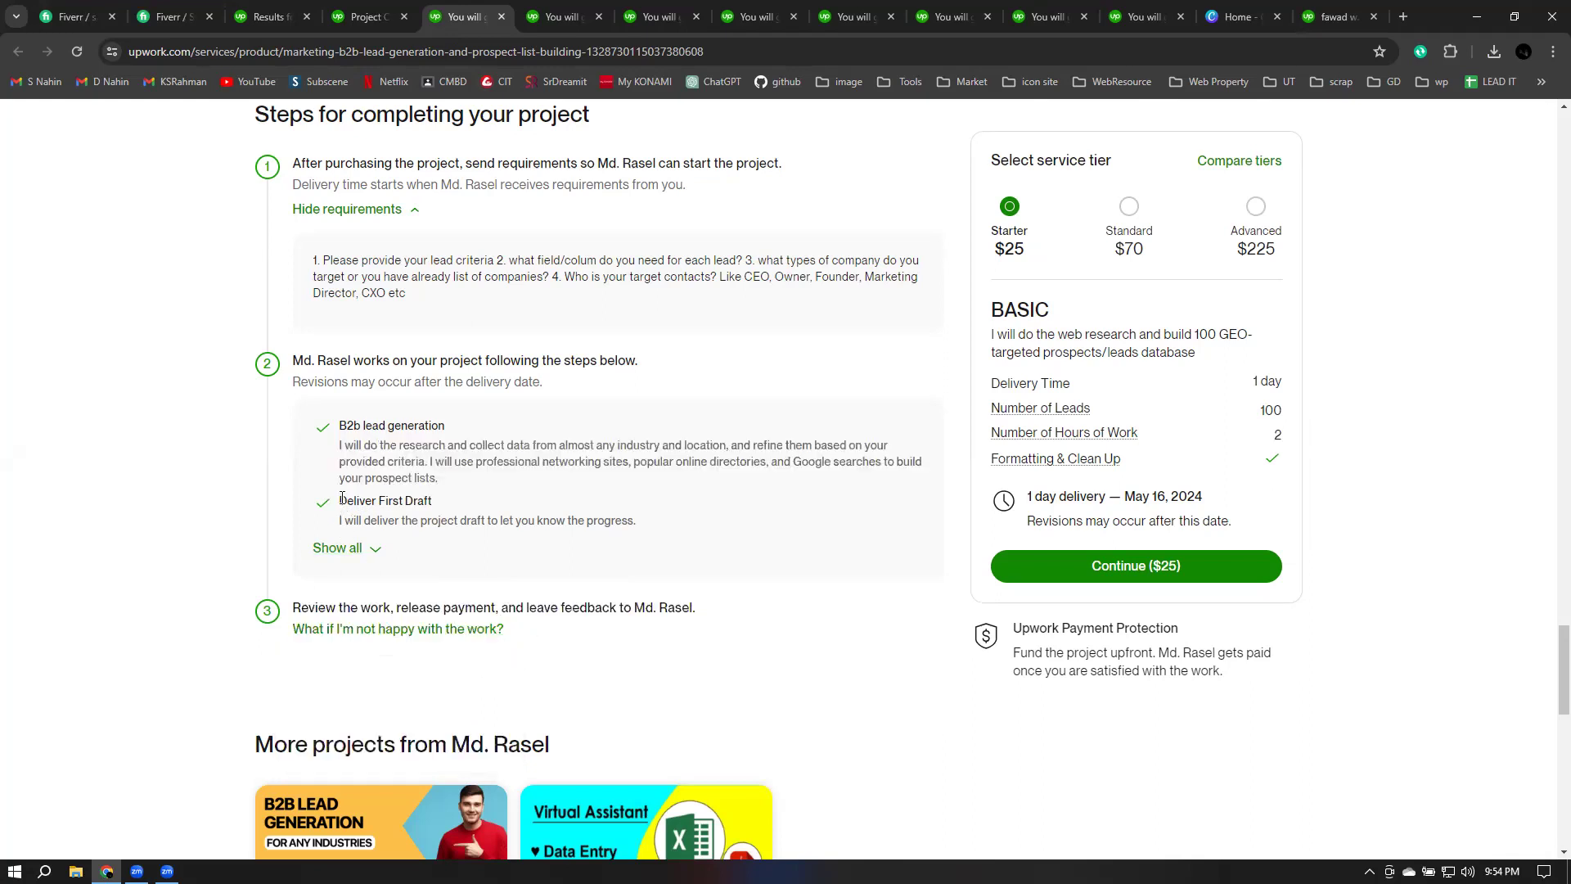
Step: Copy the competitor's "Deliver First Draft" title and use it as the name of a second project step
left_click_drag(340, 501, 434, 502)
key("ctrl+c")
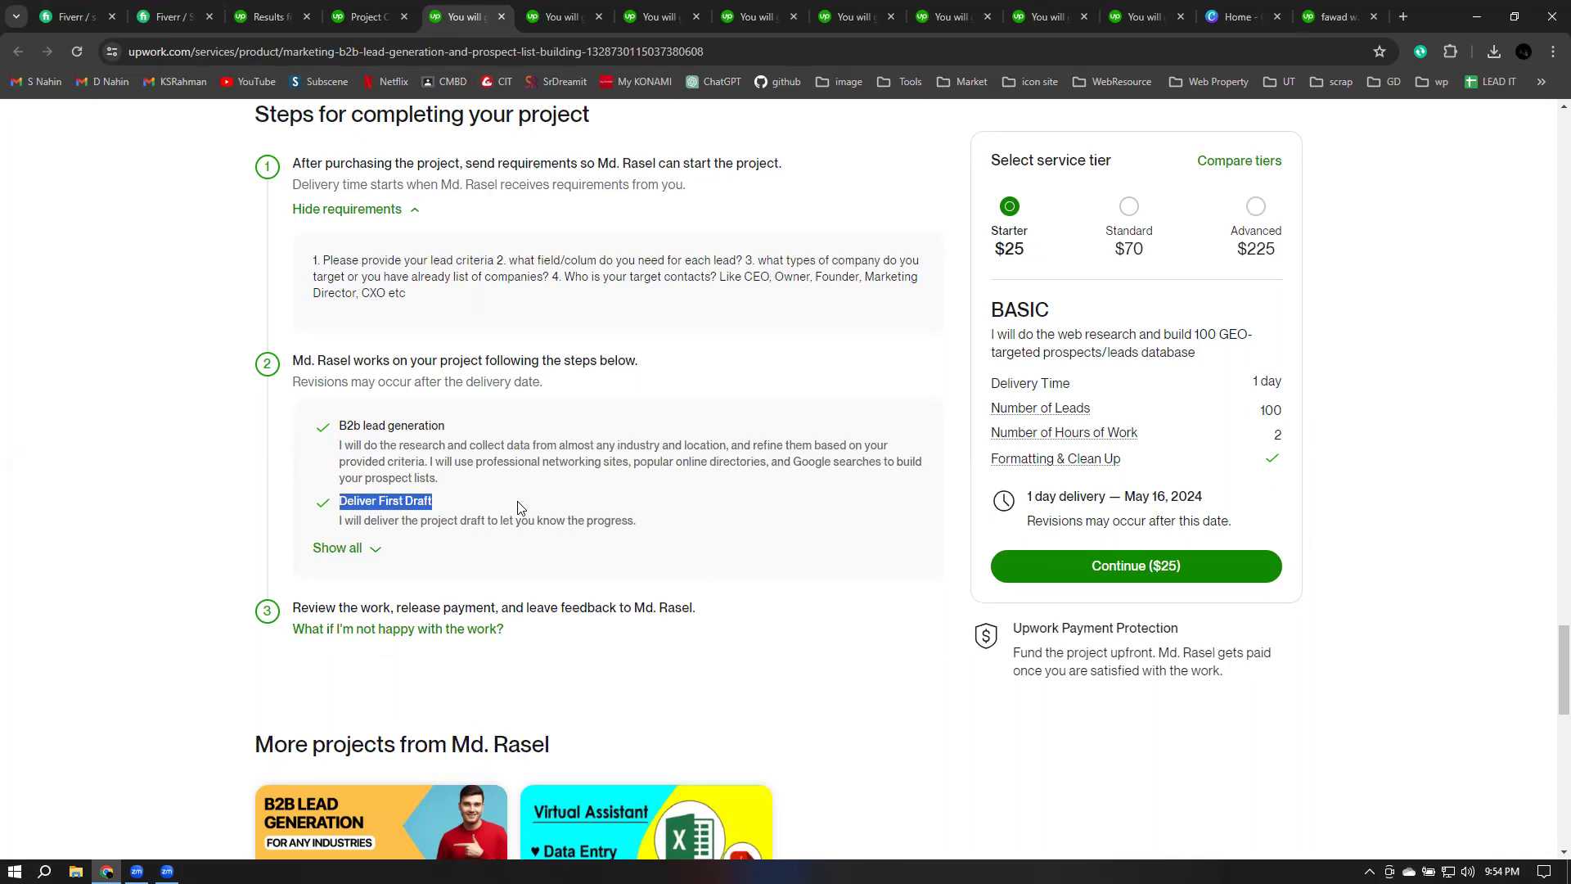
left_click(361, 10)
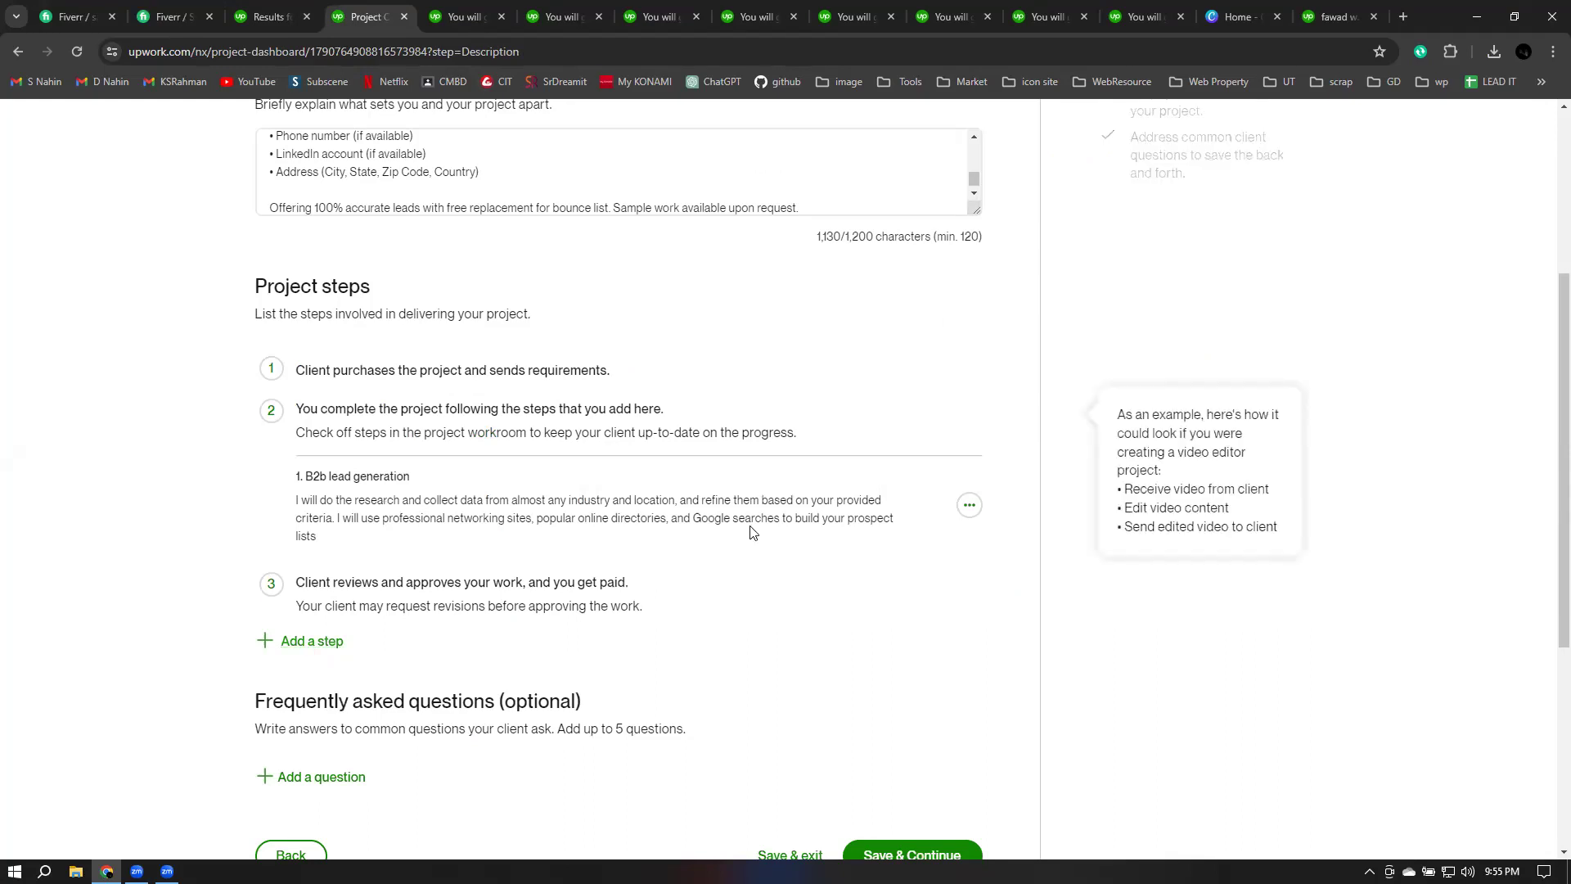
left_click(969, 504)
left_click(536, 554)
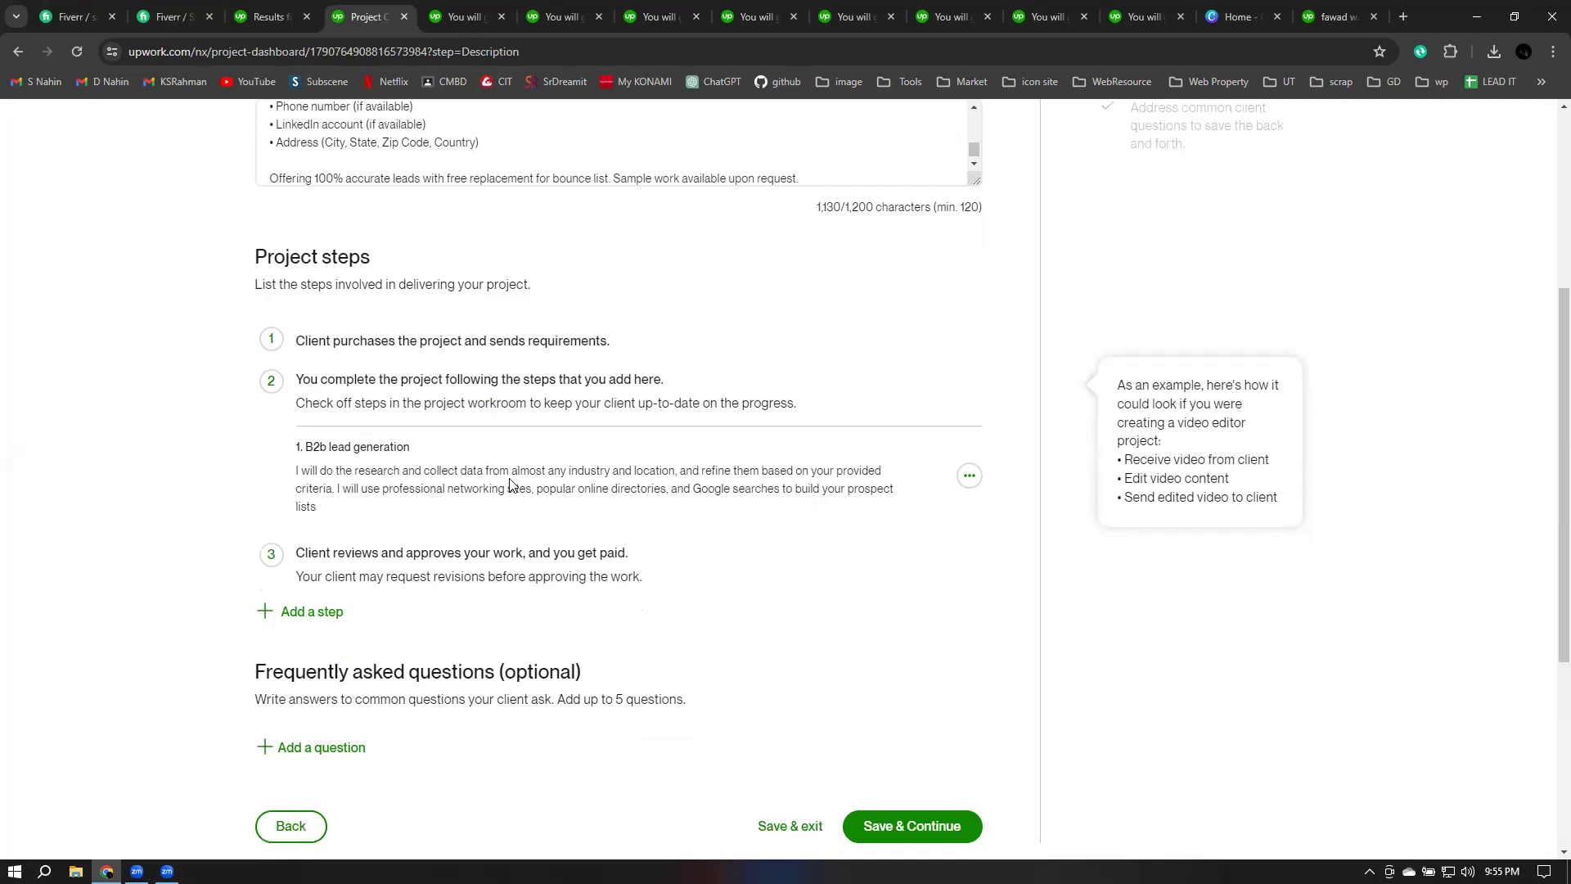
scroll(450, 483, "down", 2)
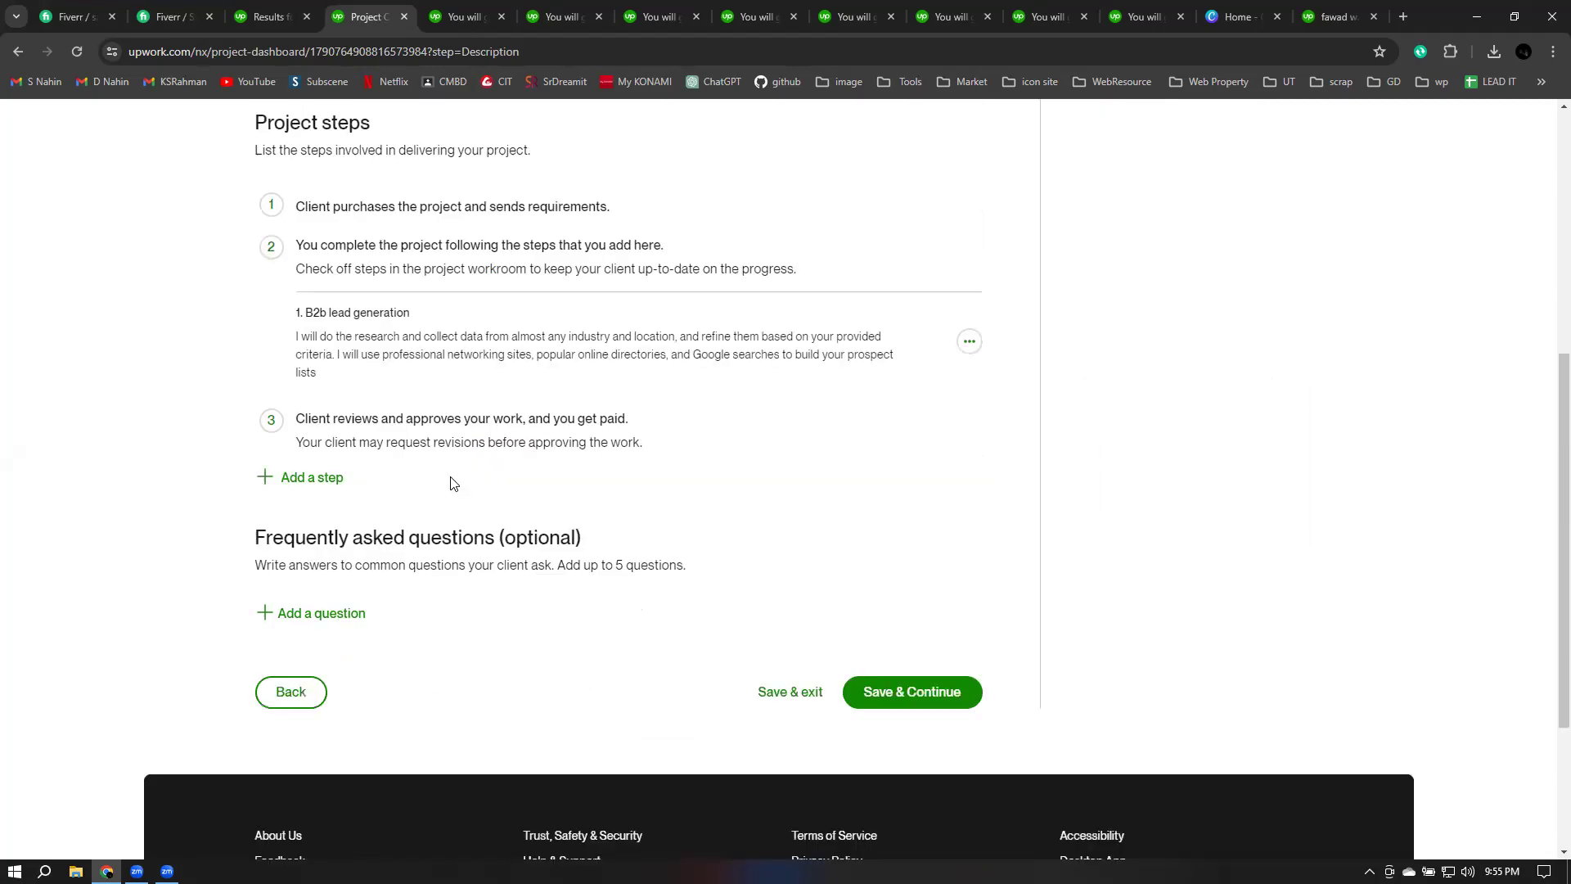
left_click(313, 480)
key("ctrl+v")
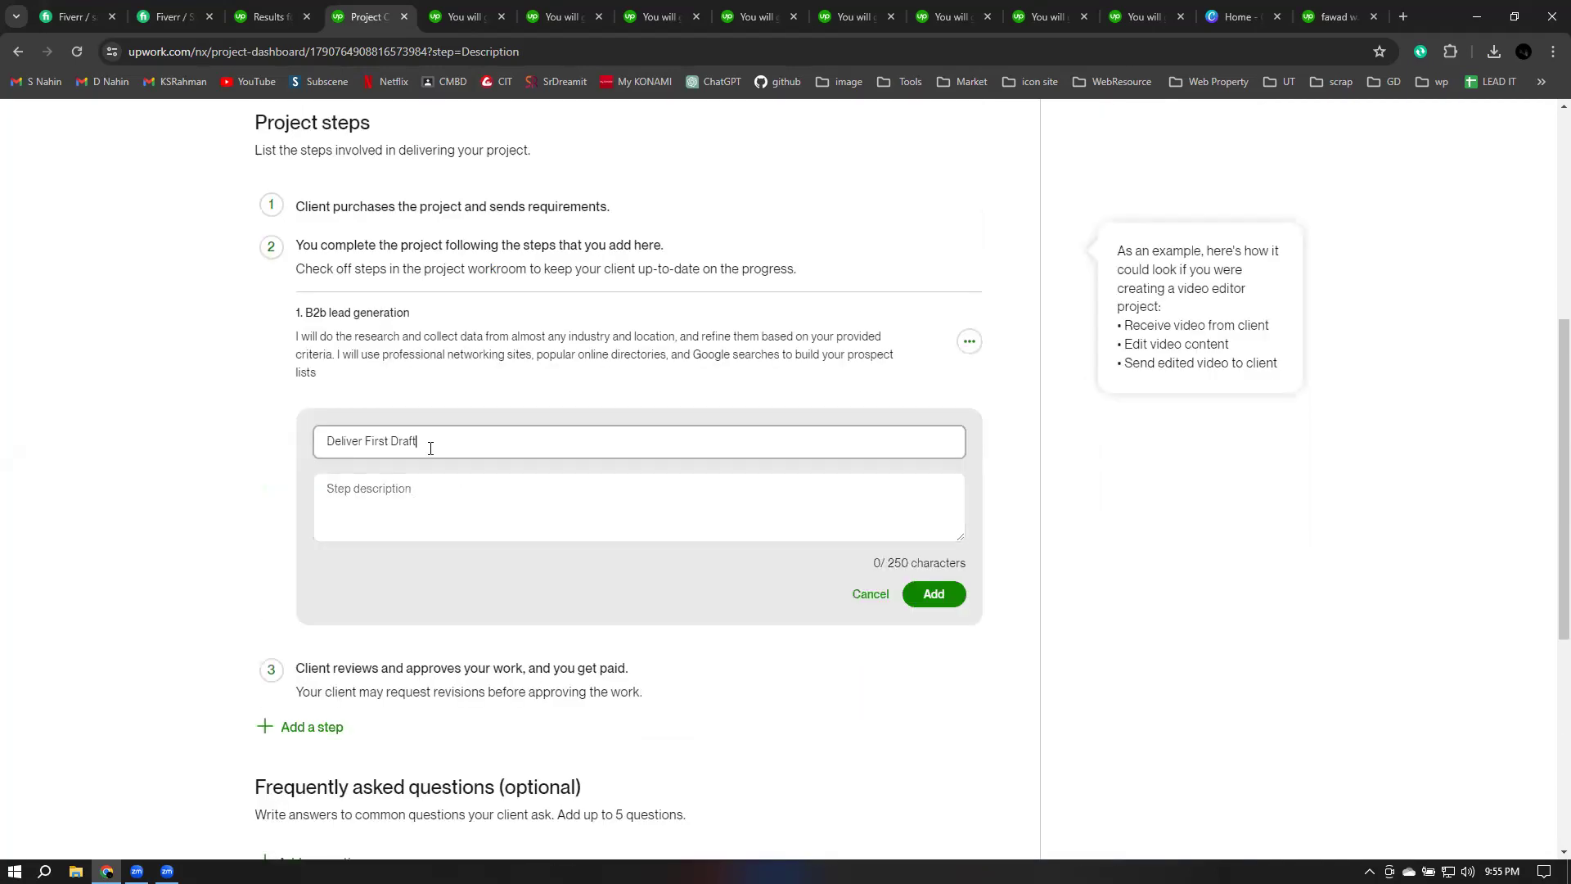
Step: Describe the second step with the copied sentence "I will deliver the project draft to let you know the progress." and add it
left_click(430, 475)
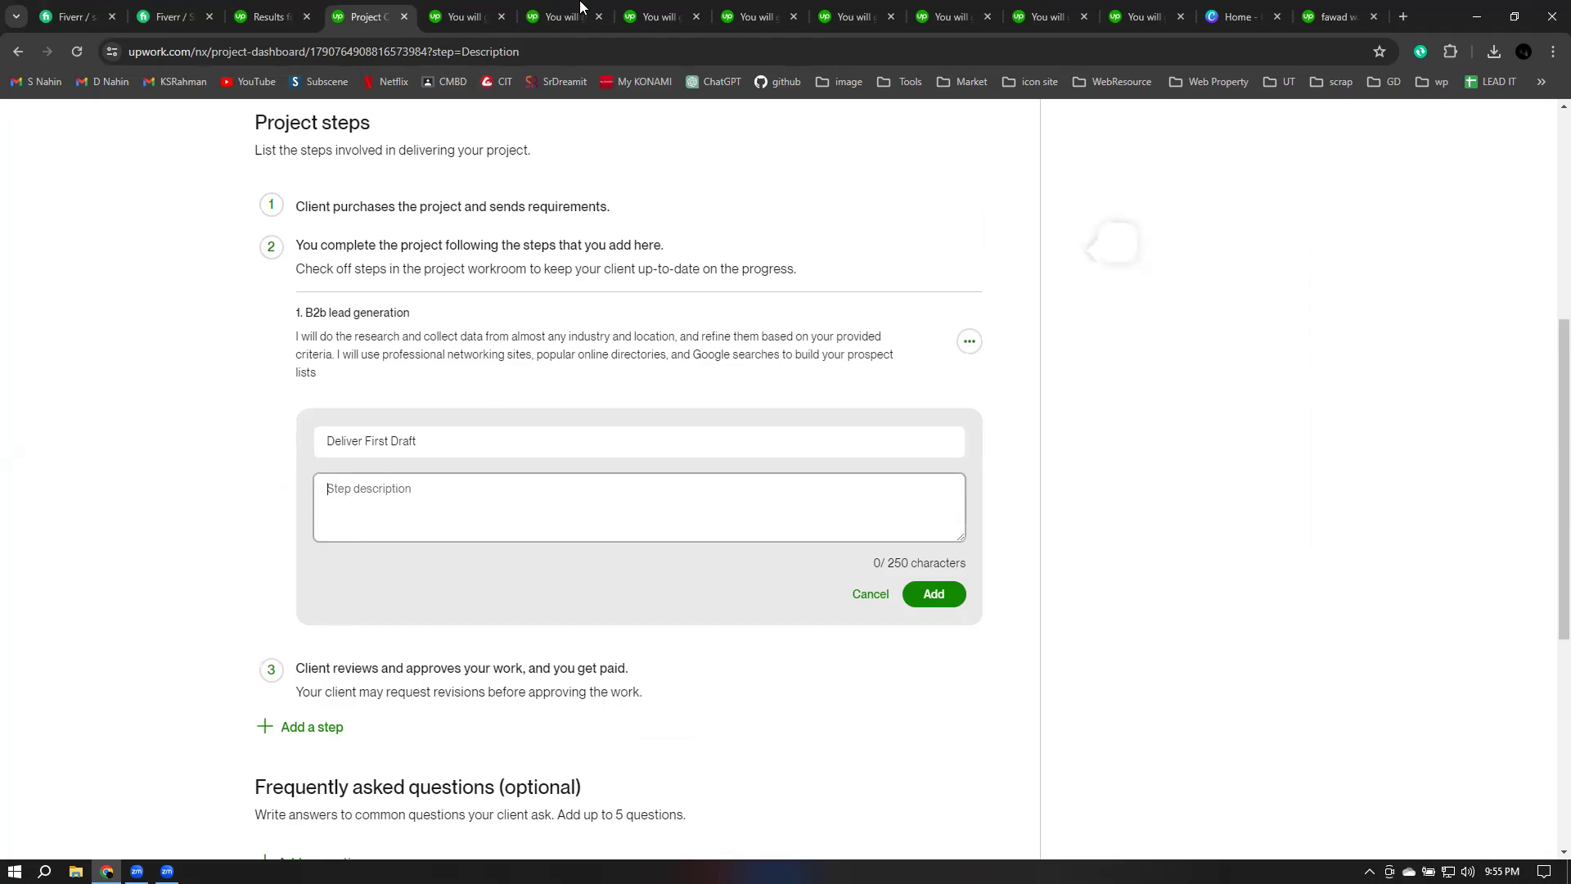
left_click(466, 12)
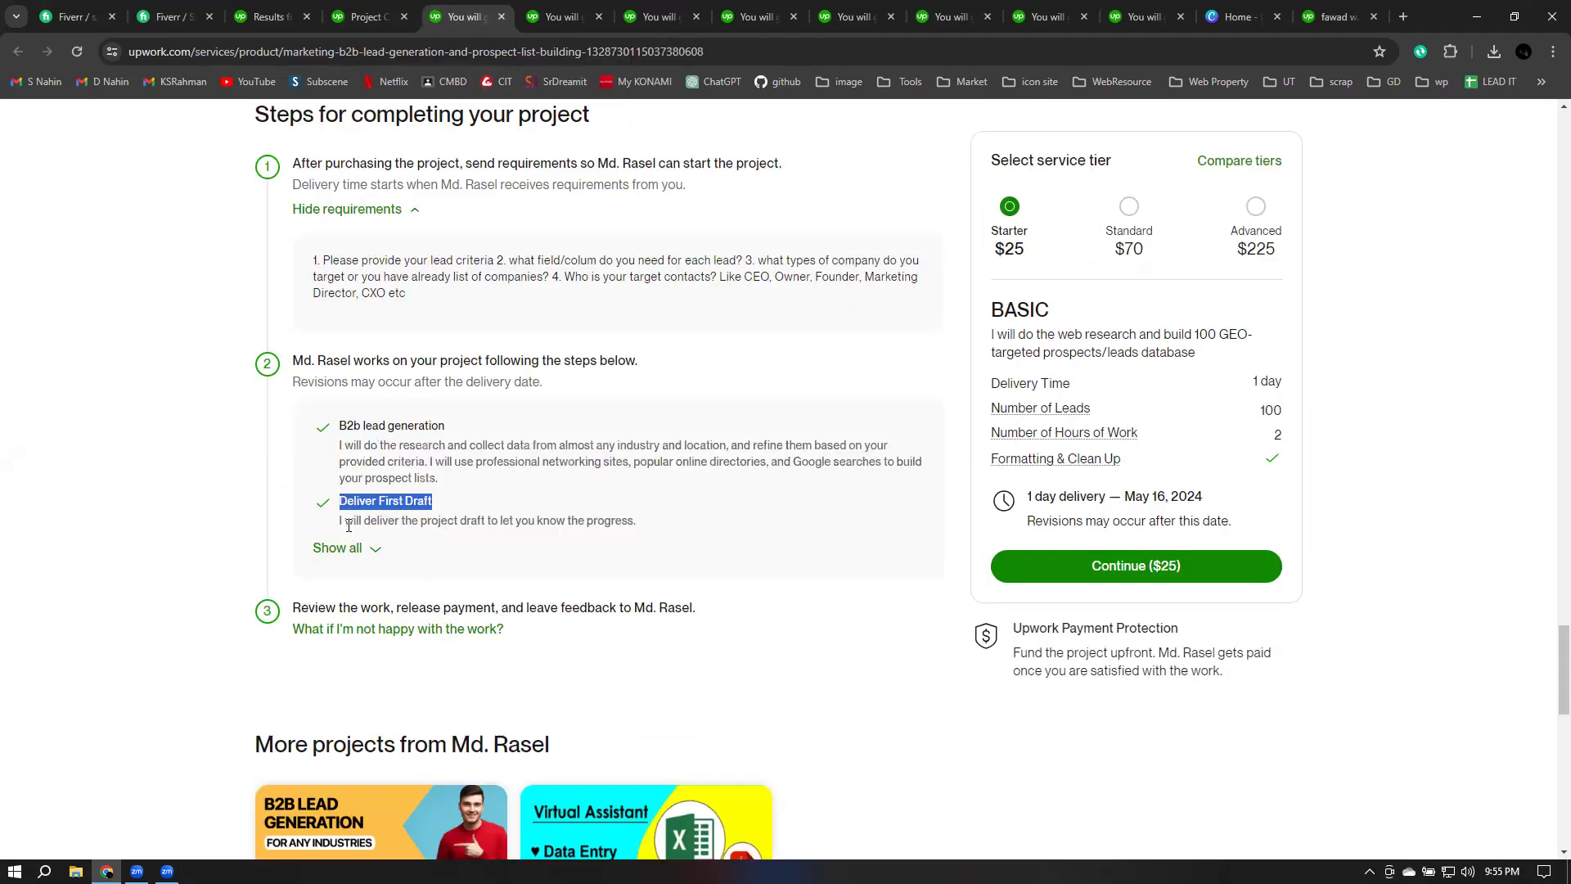
left_click_drag(341, 521, 654, 516)
key("ctrl+c")
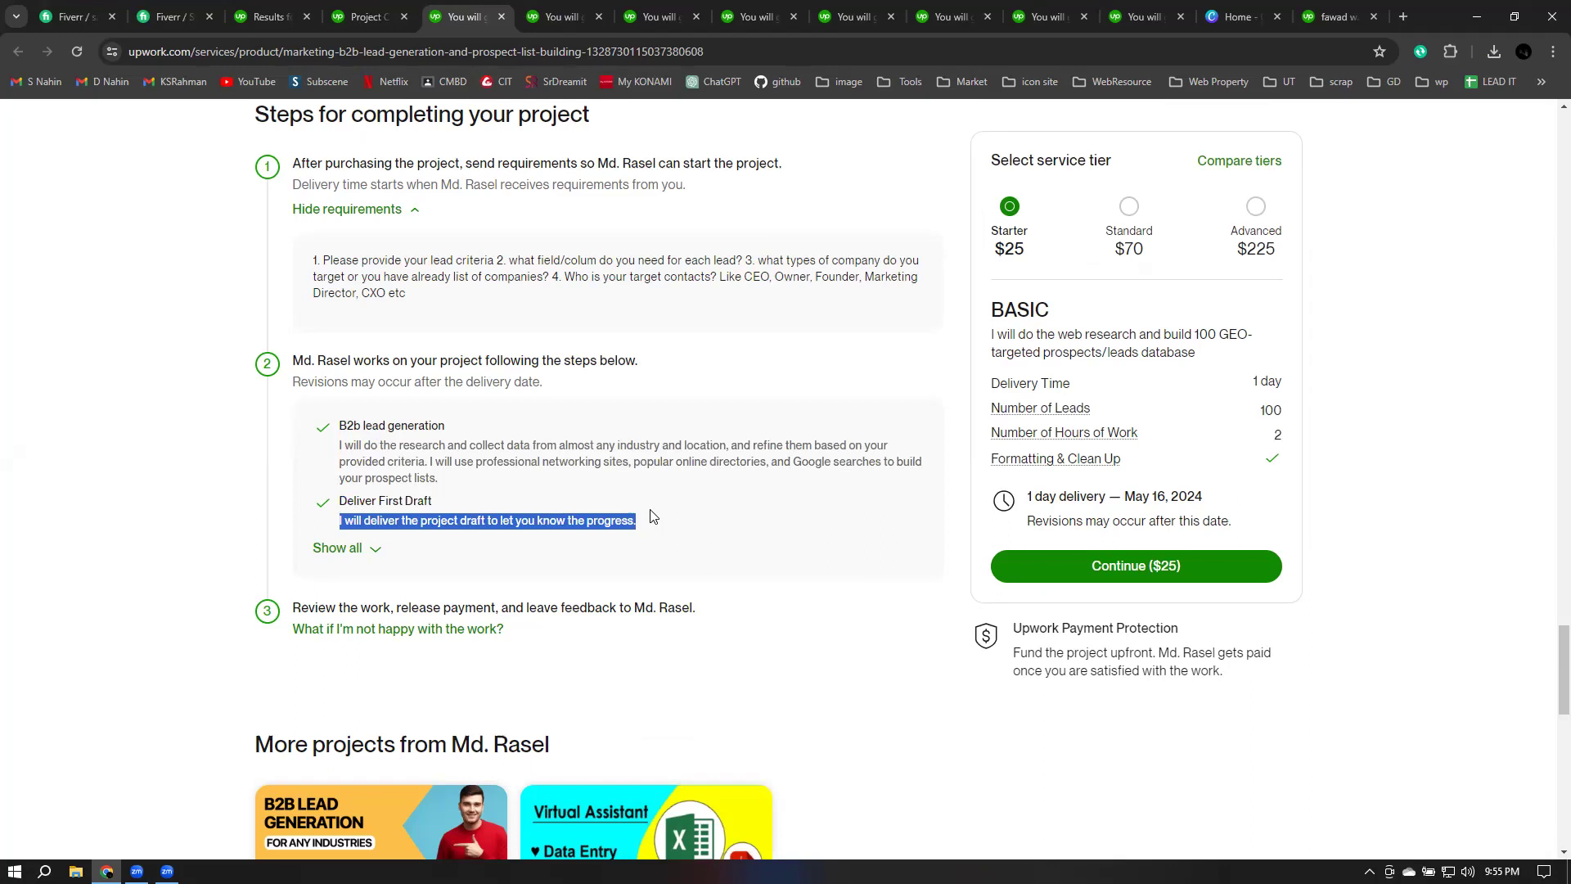
left_click(374, 13)
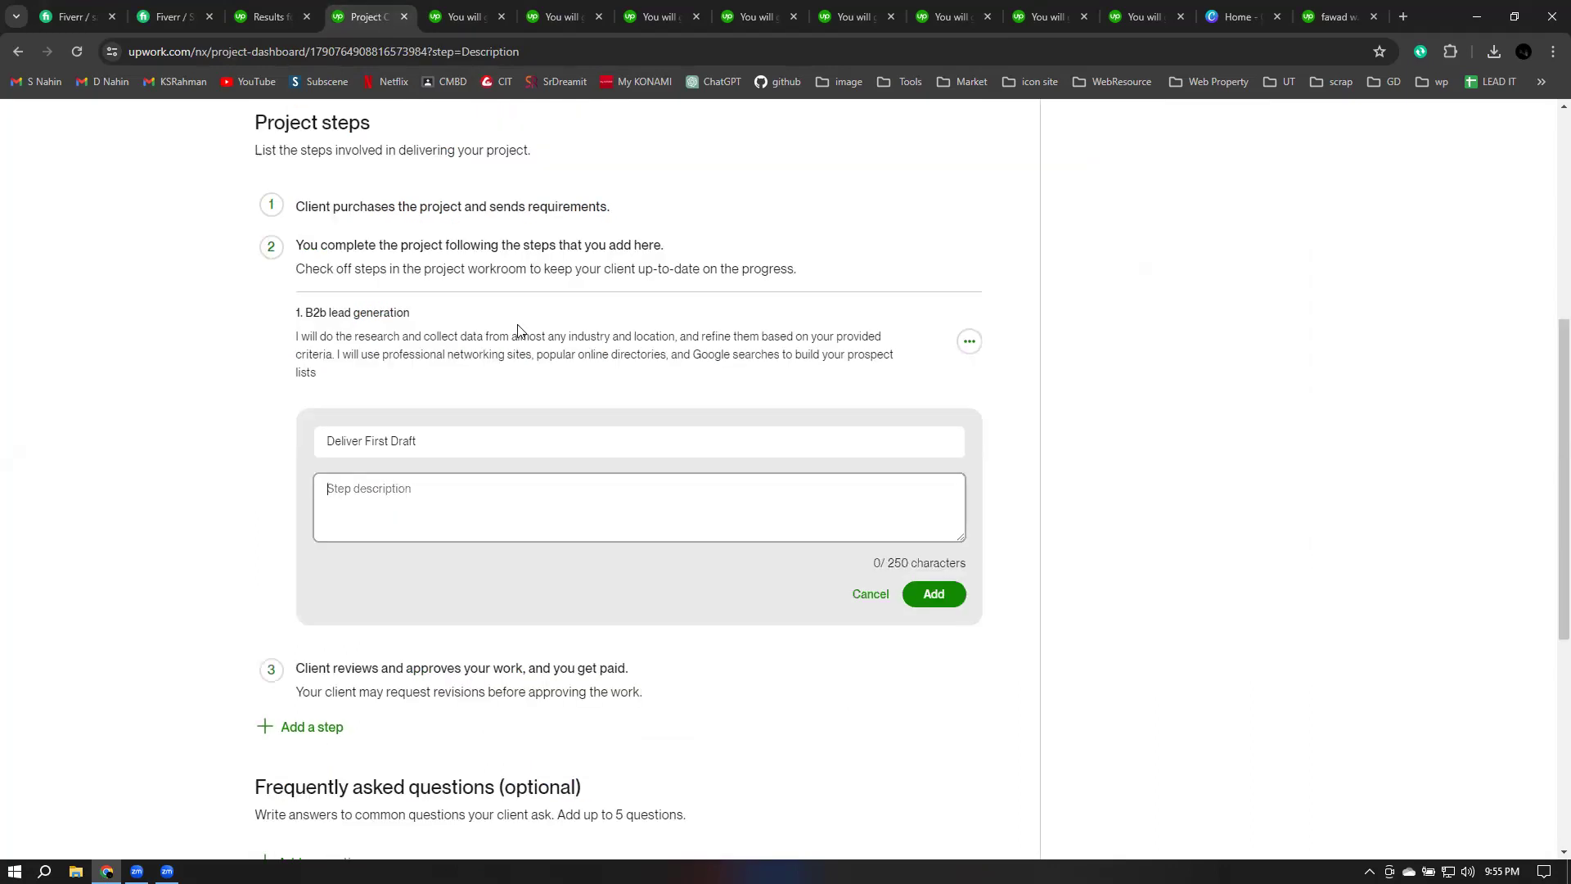
key("ctrl+v")
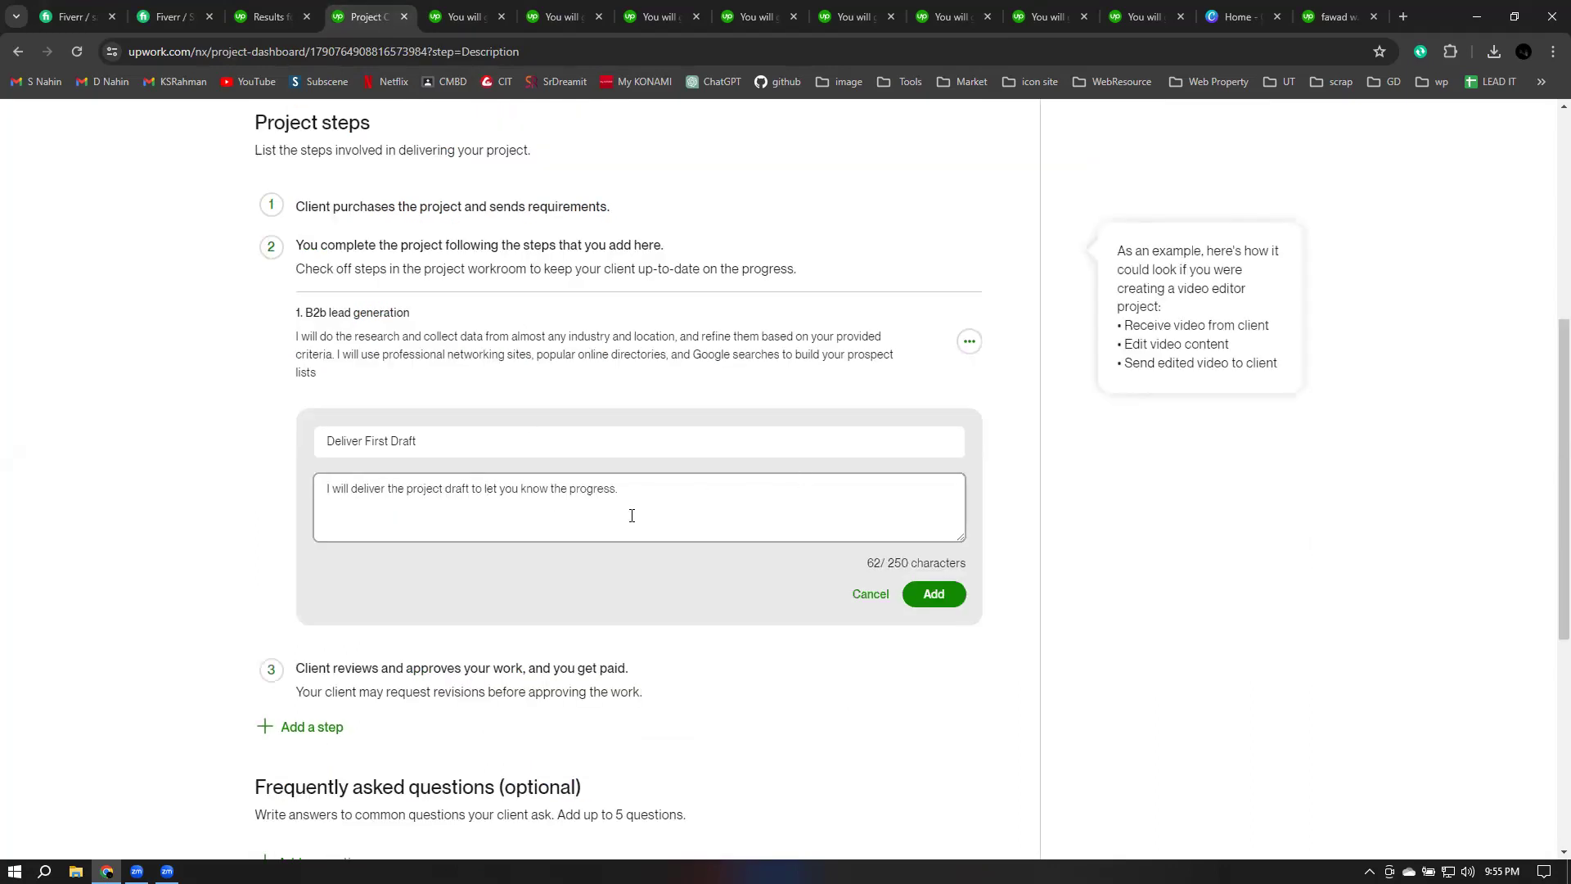
left_click(929, 594)
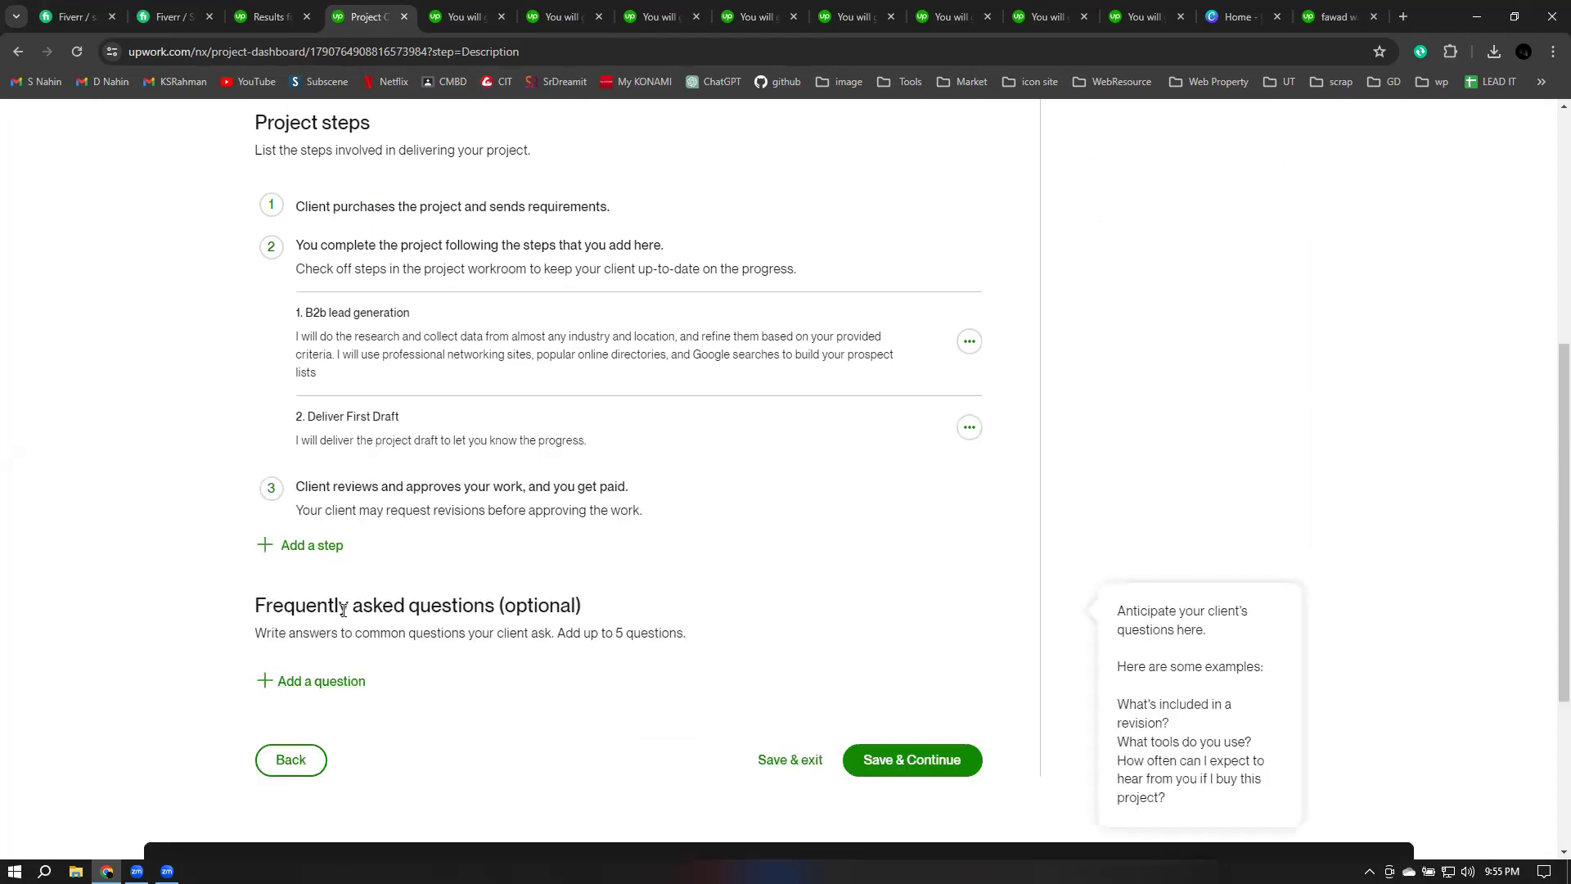
Step: Start a new frequently asked question and check the first competitor's B2B lead generation project page for questions to reuse
scroll(327, 572, "down", 2)
left_click(311, 517)
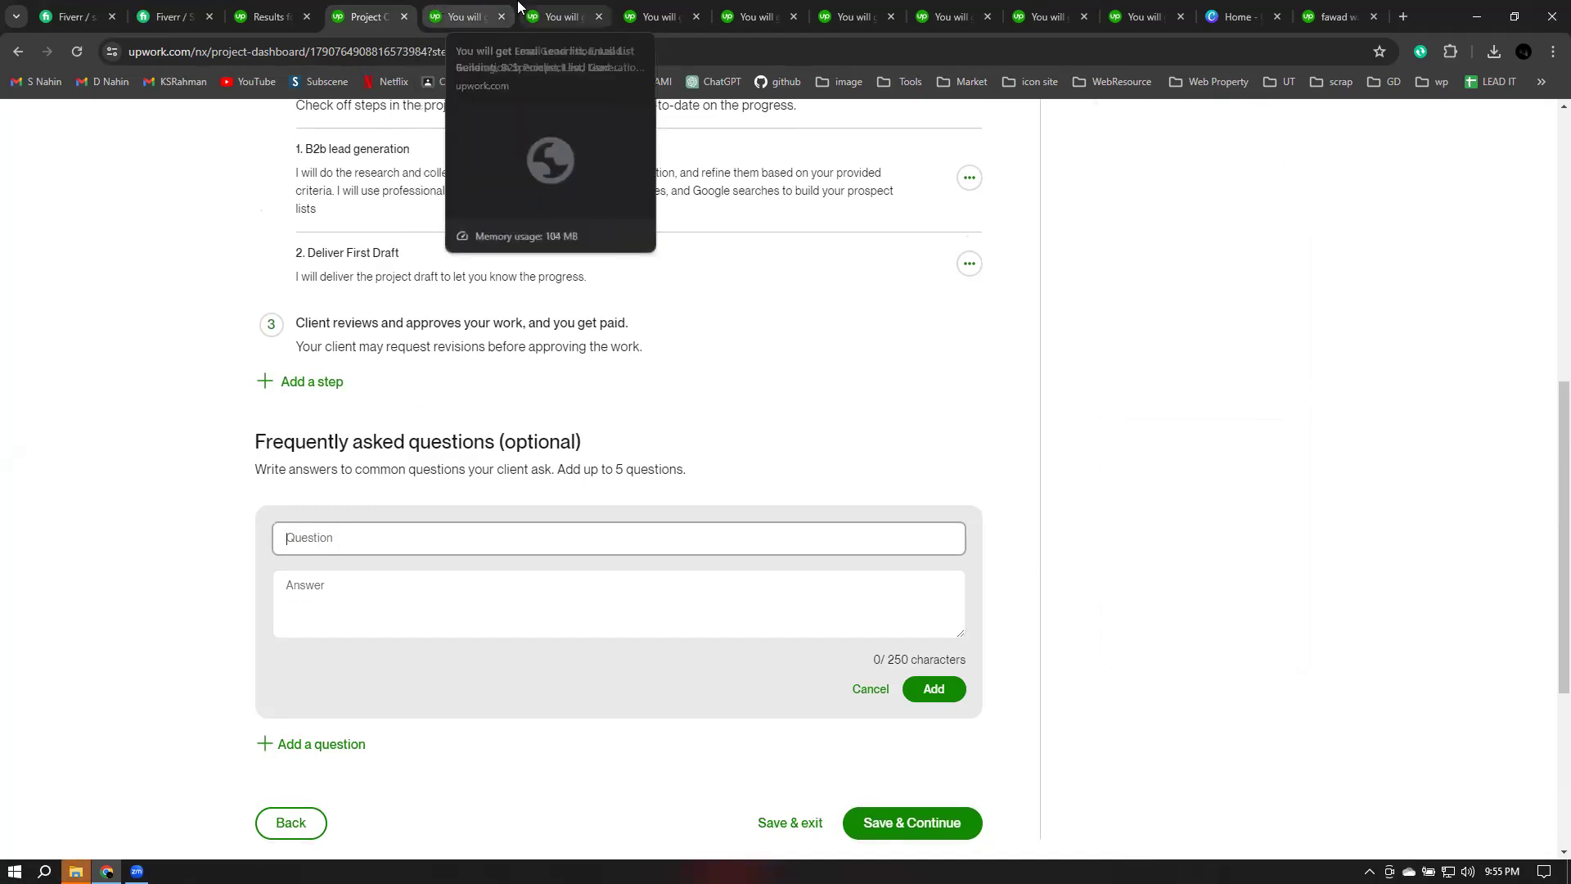
left_click(465, 10)
scroll(619, 437, "down", 4)
scroll(621, 439, "up", 10)
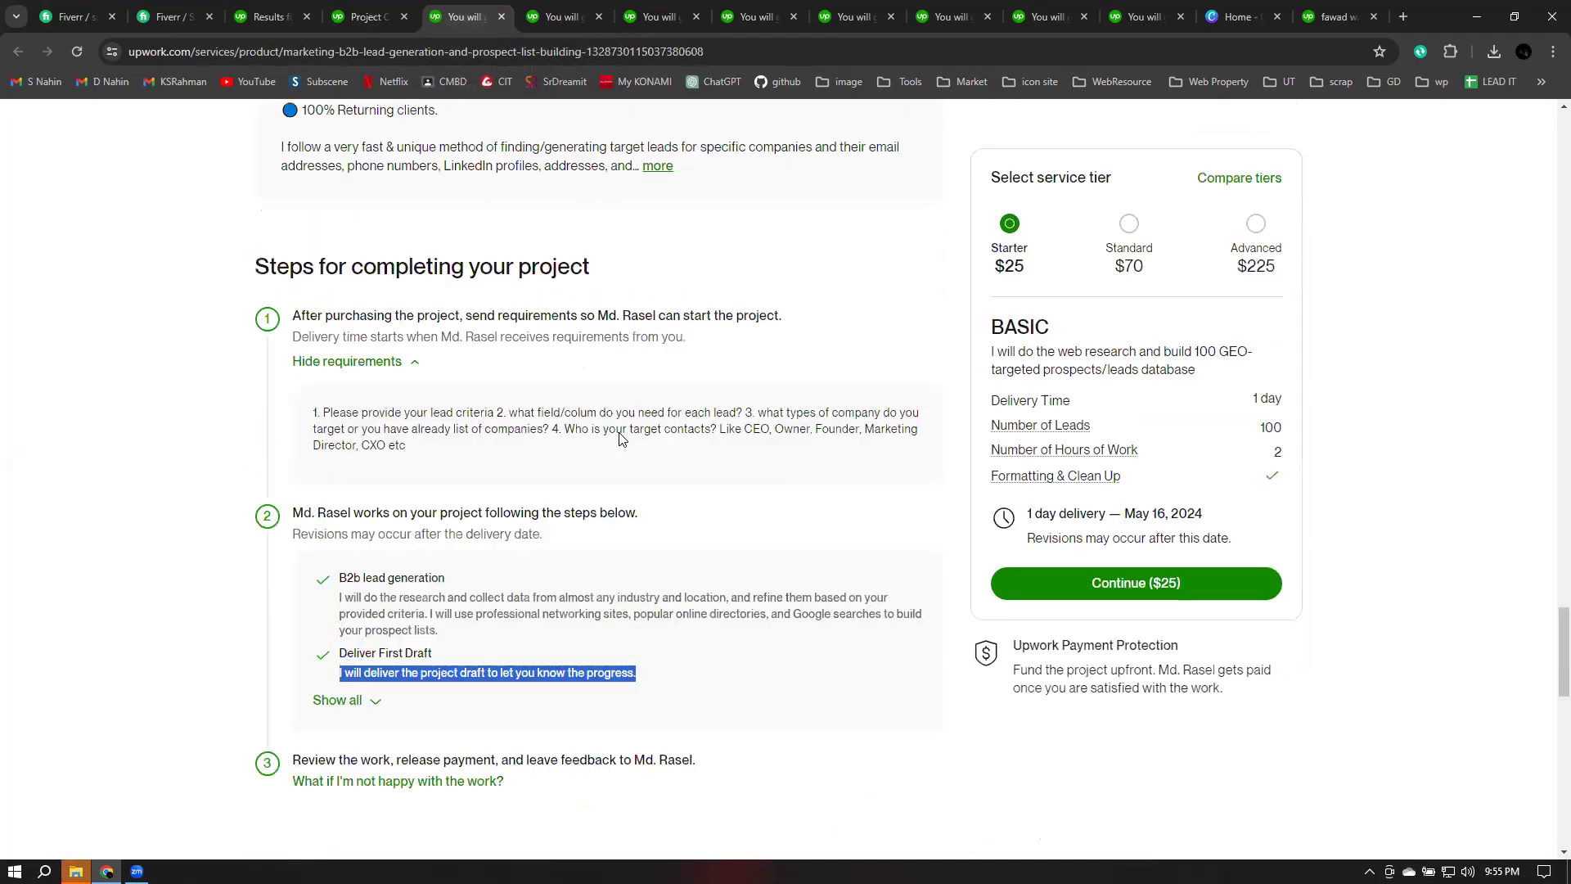
scroll(622, 440, "down", 15)
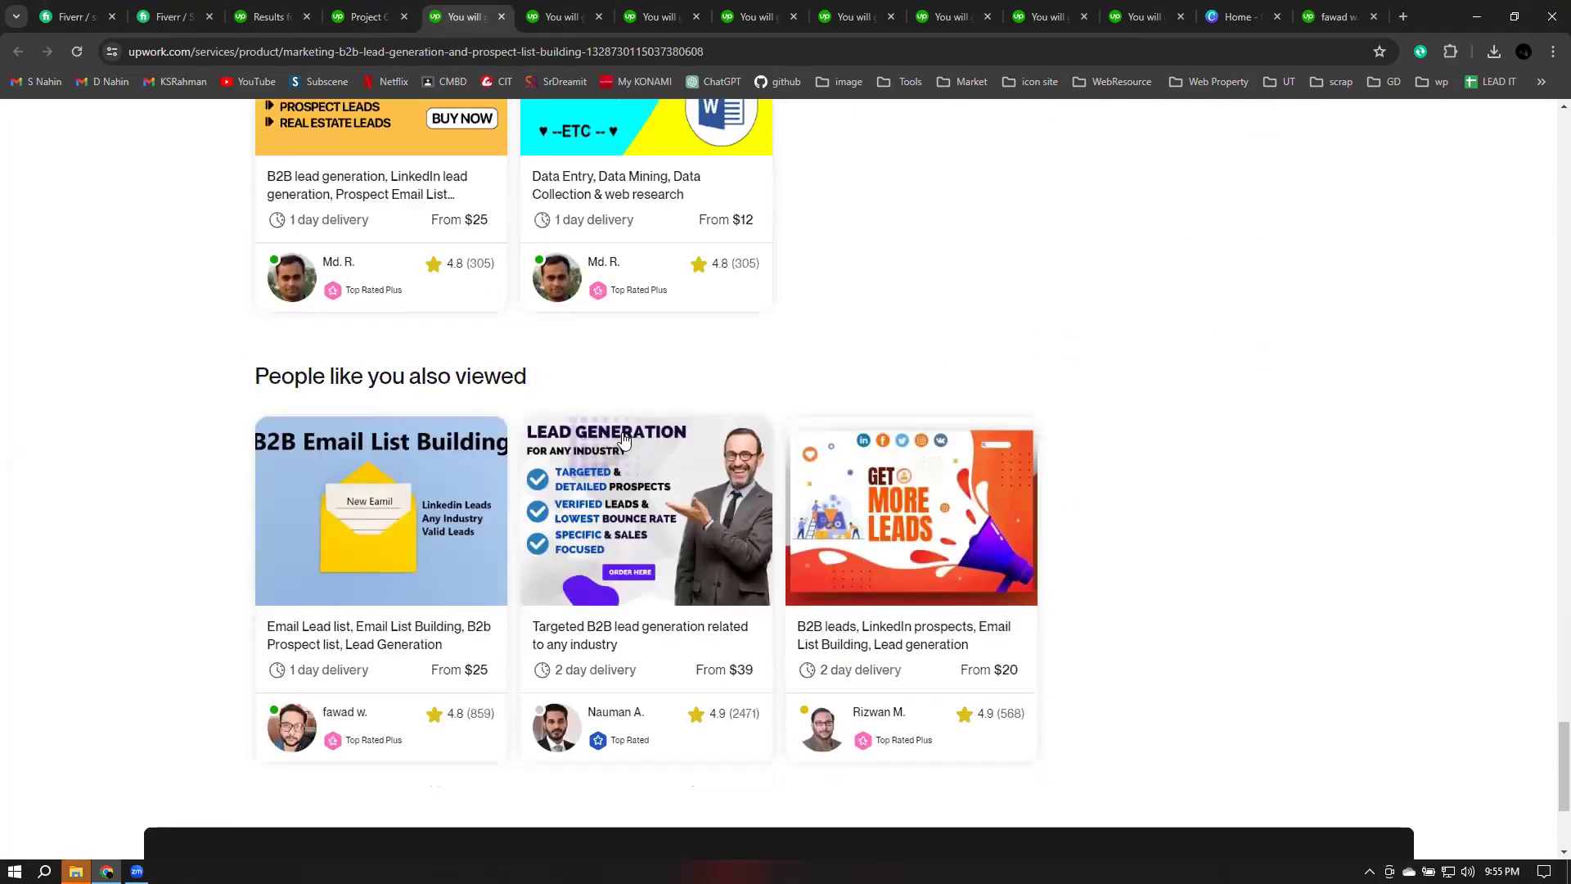
scroll(624, 439, "up", 15)
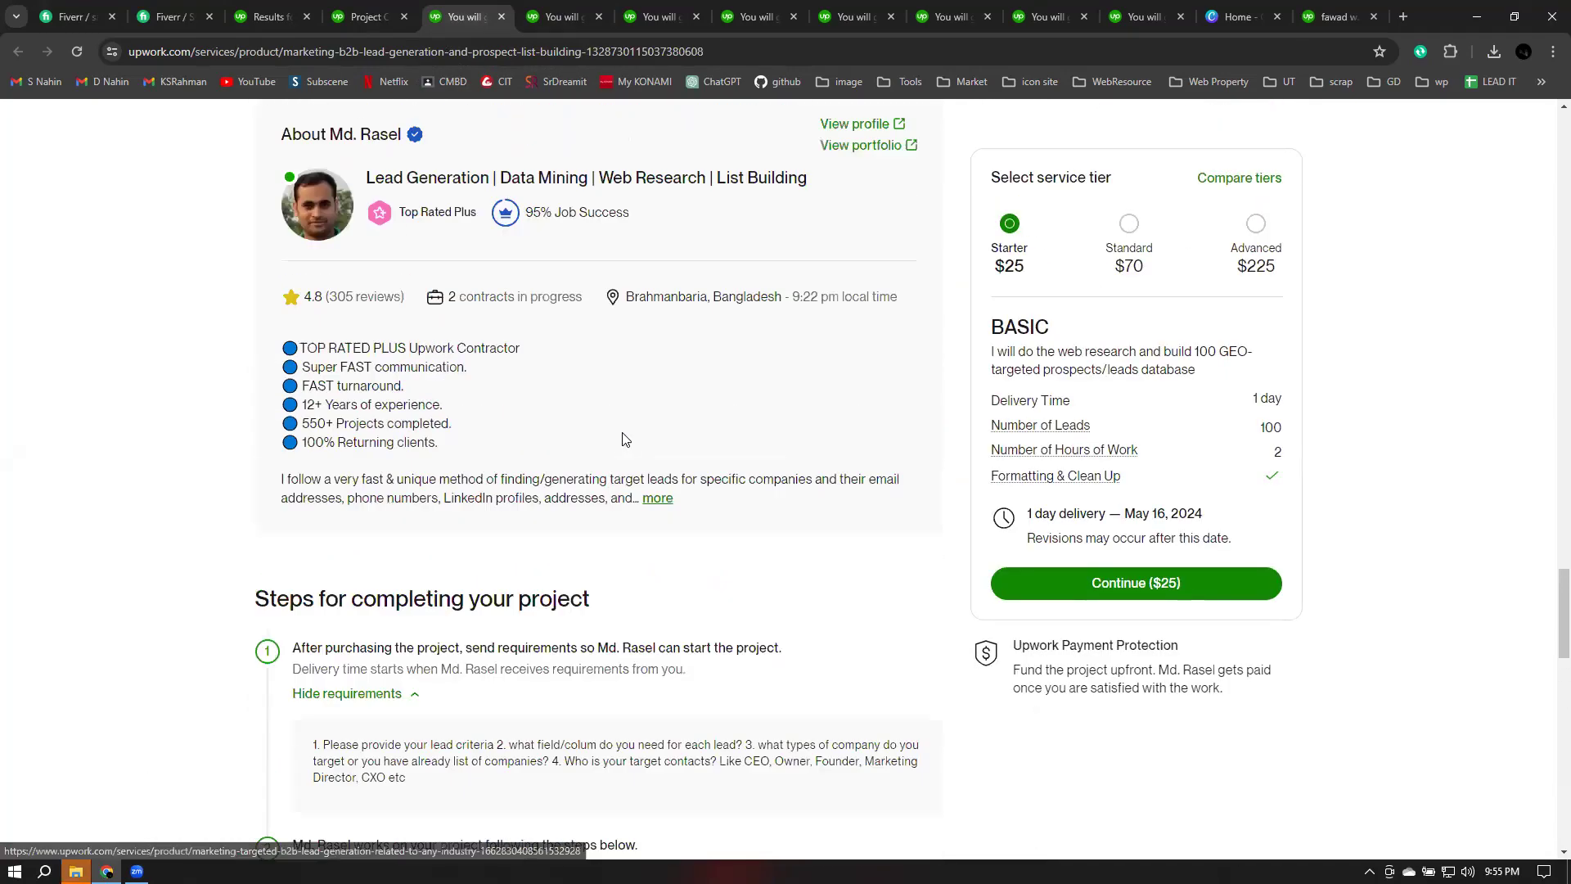
scroll(619, 429, "down", 3)
Step: Copy "Can you provide C-level contacts?" from the competing email list building project and use it as the new FAQ question
left_click(544, 18)
scroll(597, 327, "down", 8)
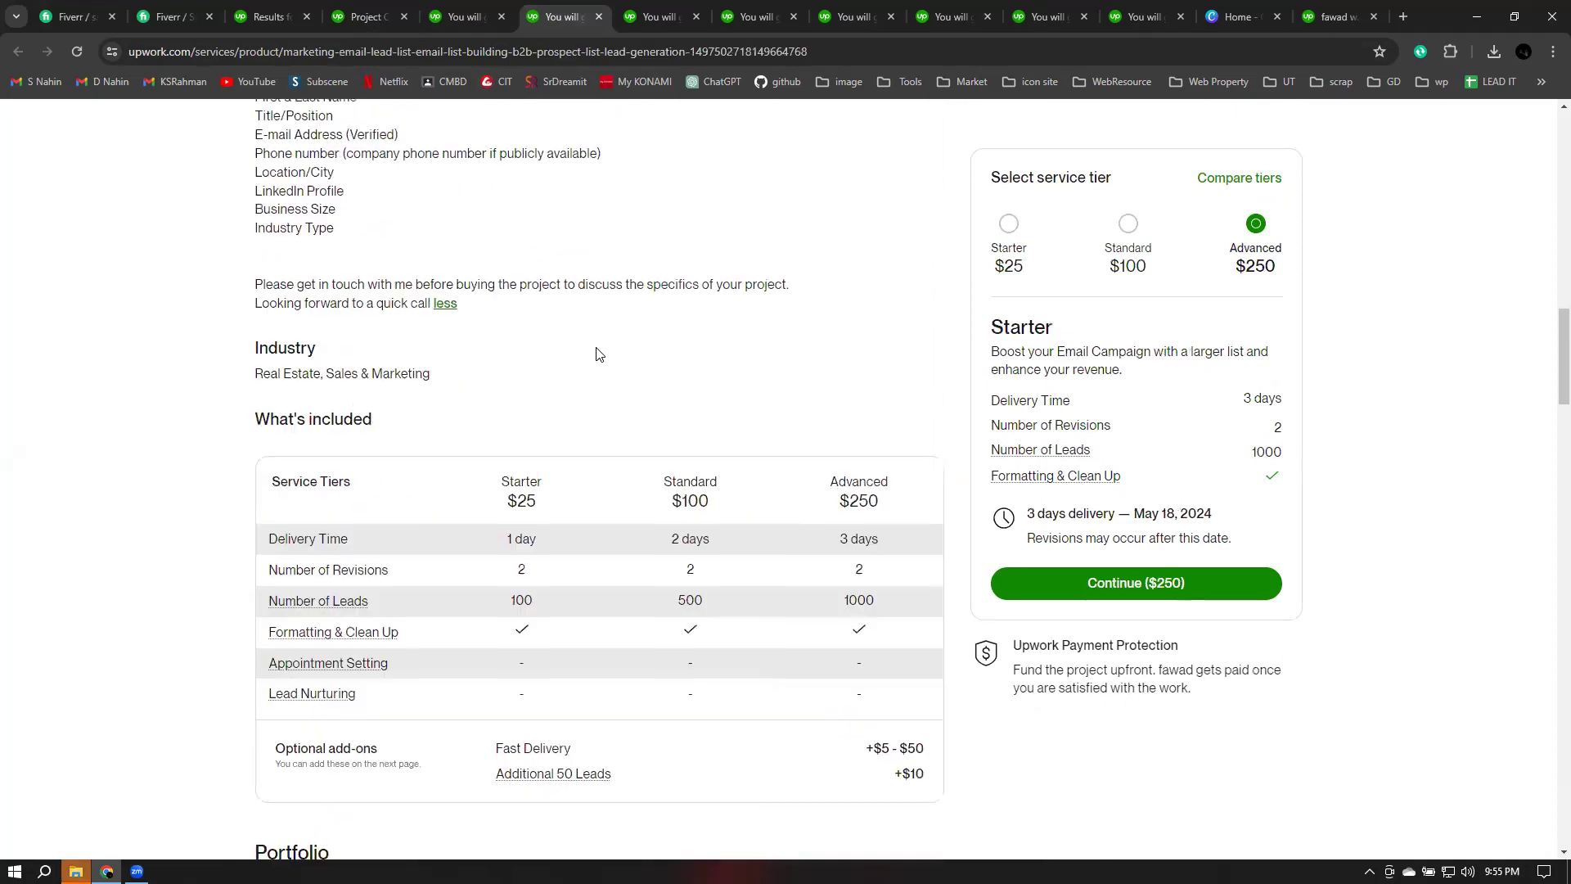
scroll(596, 354, "down", 6)
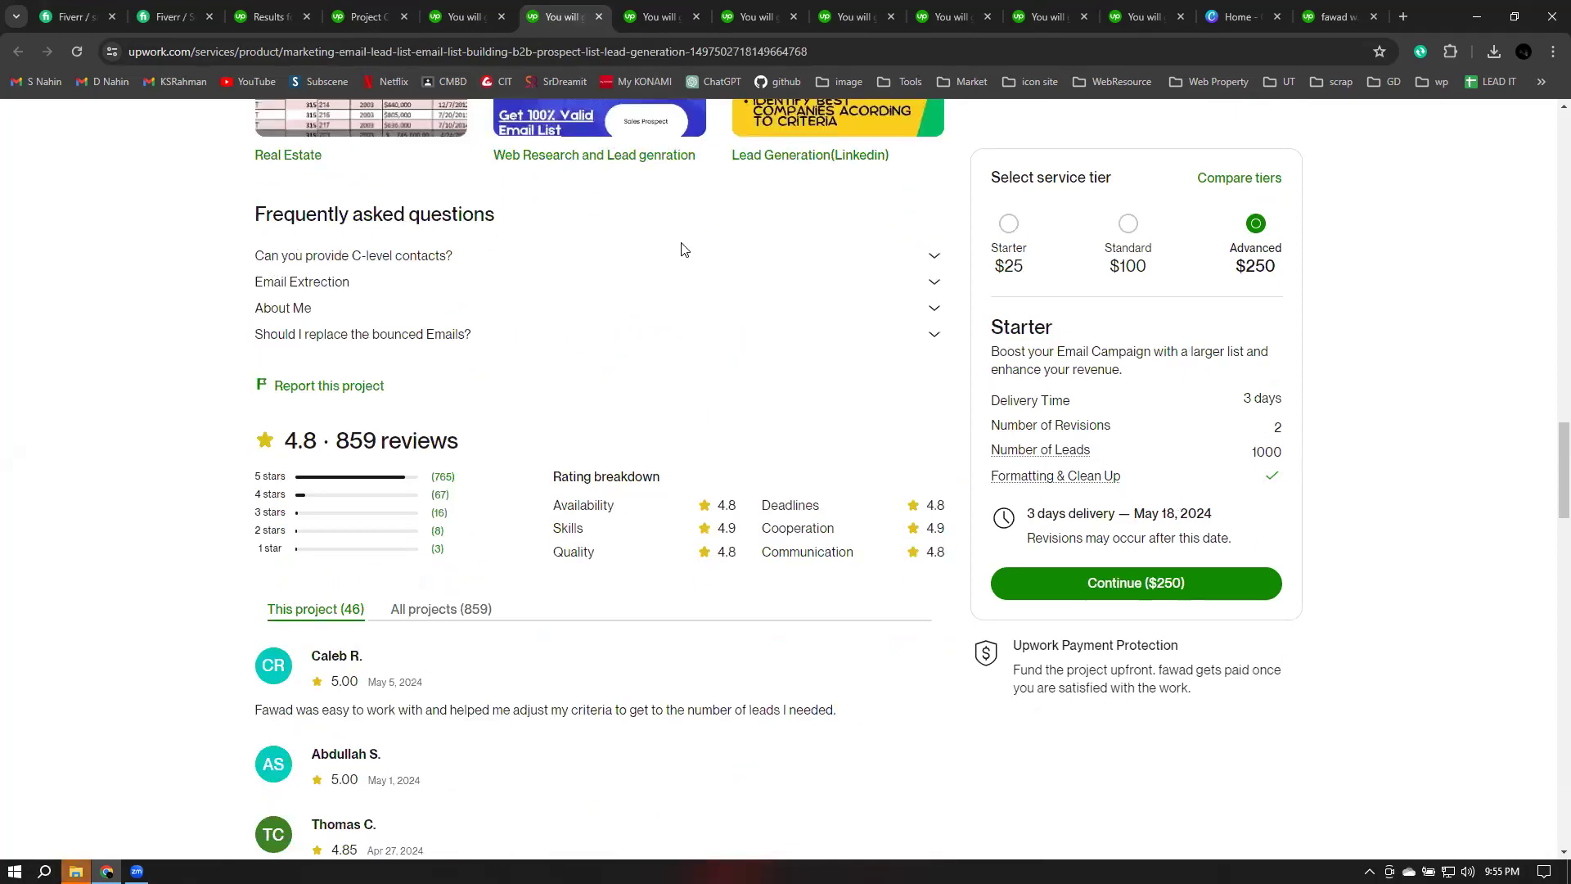
left_click(458, 260)
left_click_drag(255, 256, 473, 262)
key("ctrl+c")
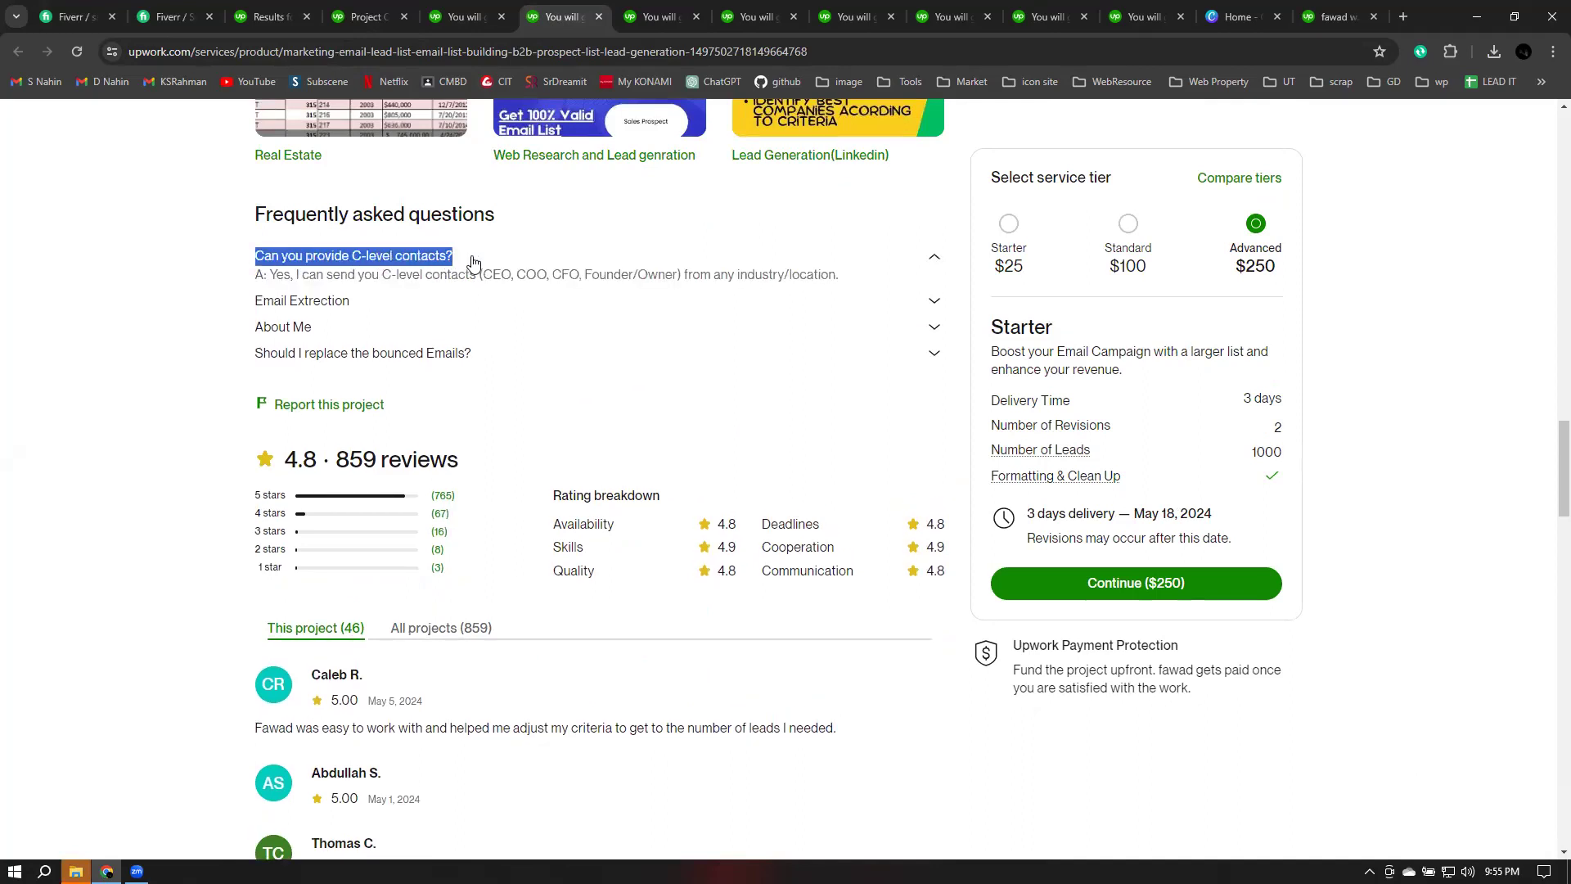
left_click(365, 17)
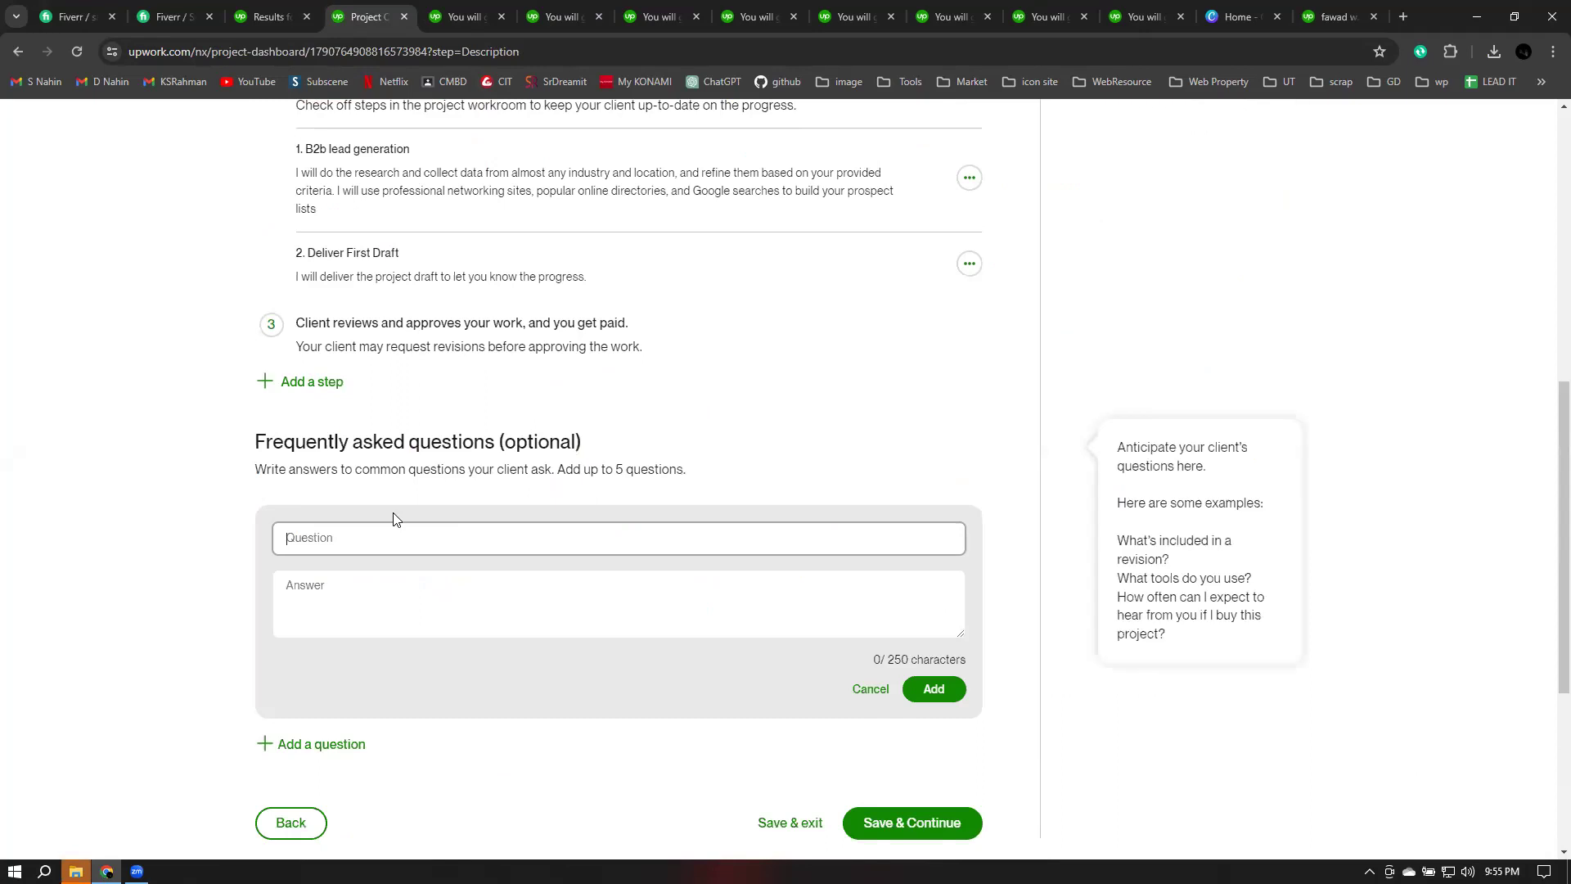
key("ctrl+v")
Step: Copy the competitor's answer, from "Yes, I can send you" to "industry/location.", as the FAQ answer, add the question and continue to the review stage
left_click(347, 603)
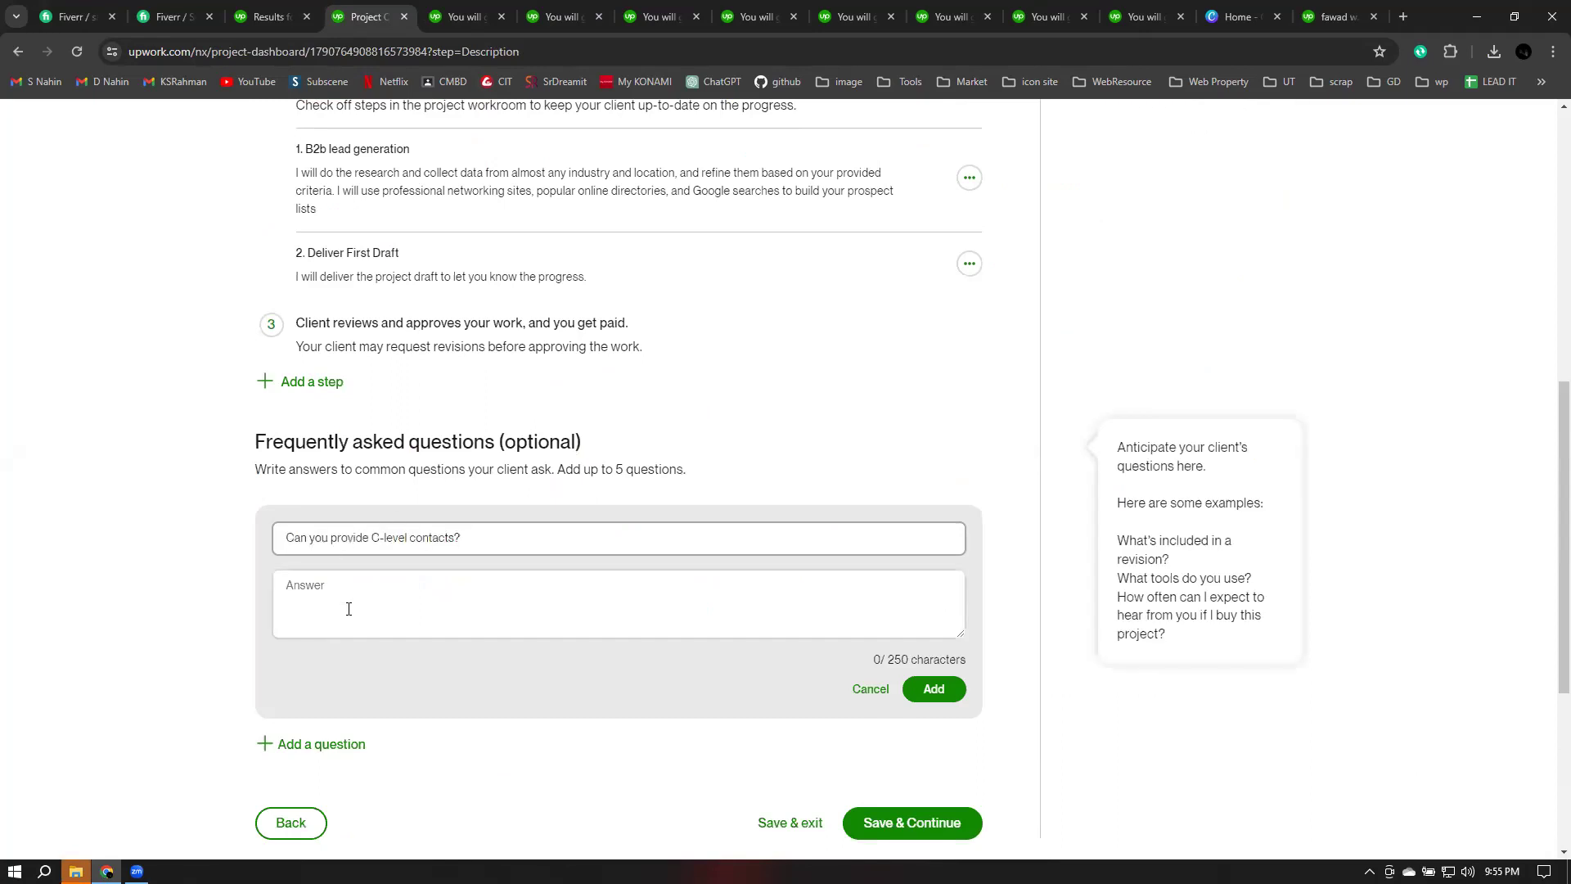
left_click(469, 9)
left_click(561, 17)
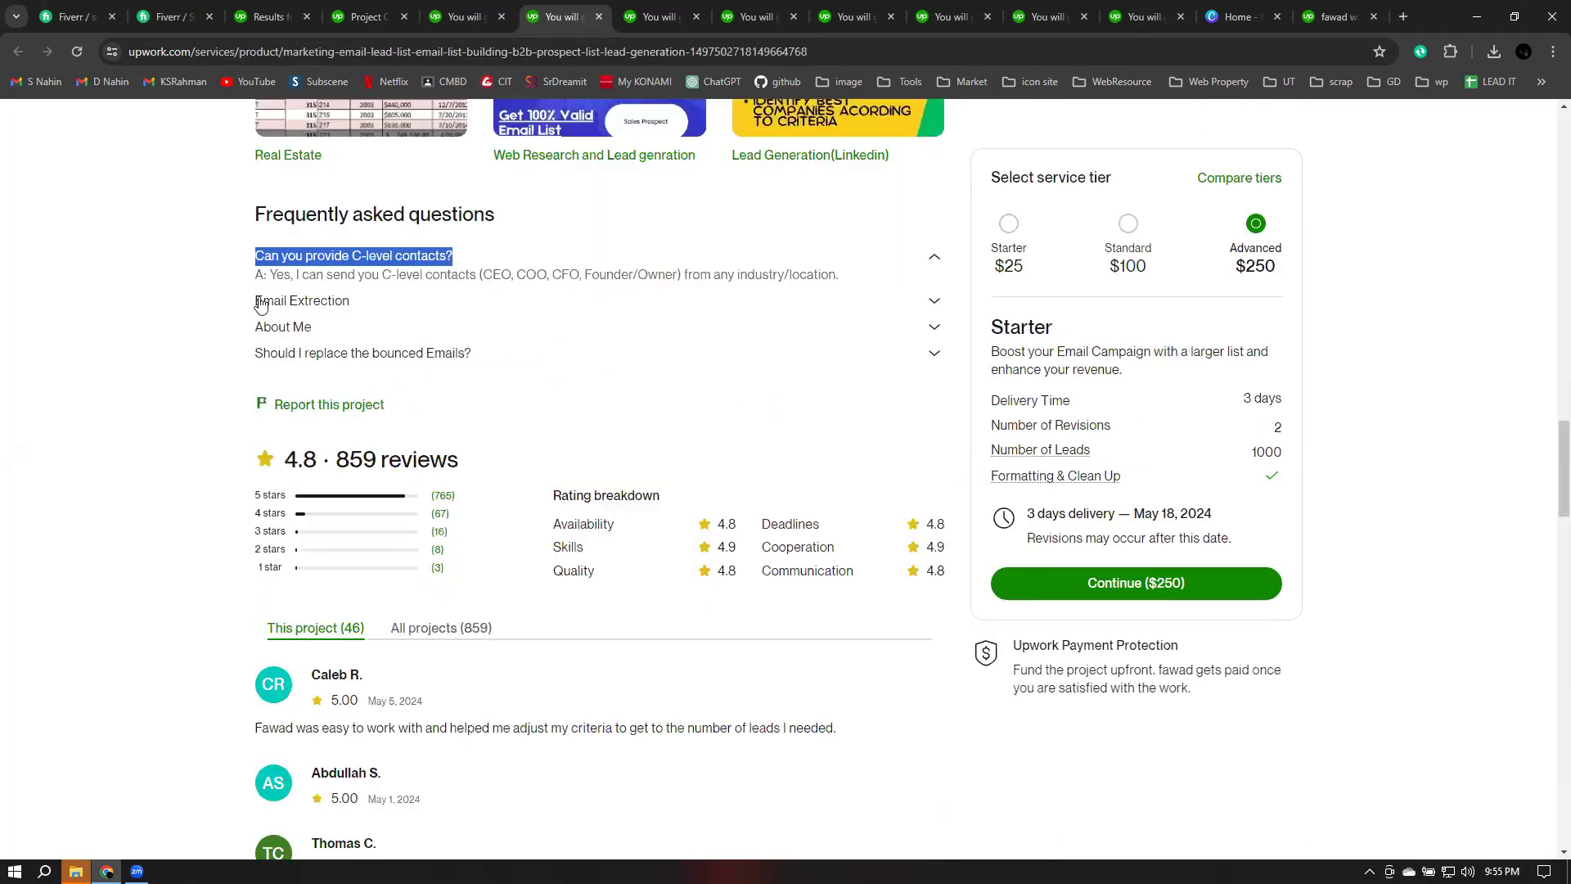
left_click_drag(268, 275, 846, 278)
key("ctrl+c")
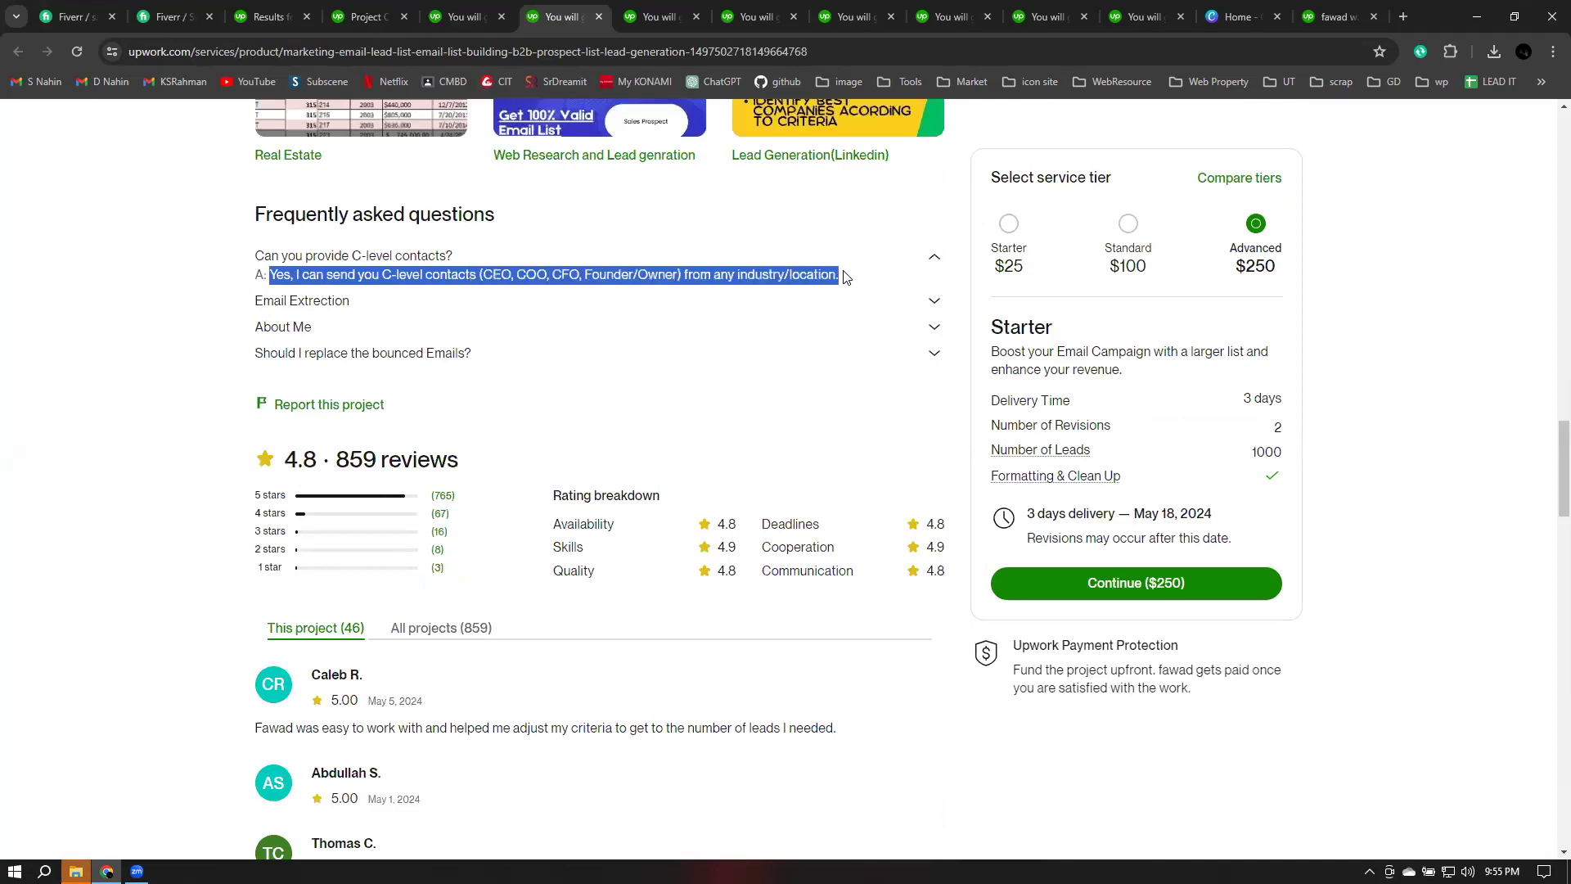
left_click(366, 16)
left_click(332, 615)
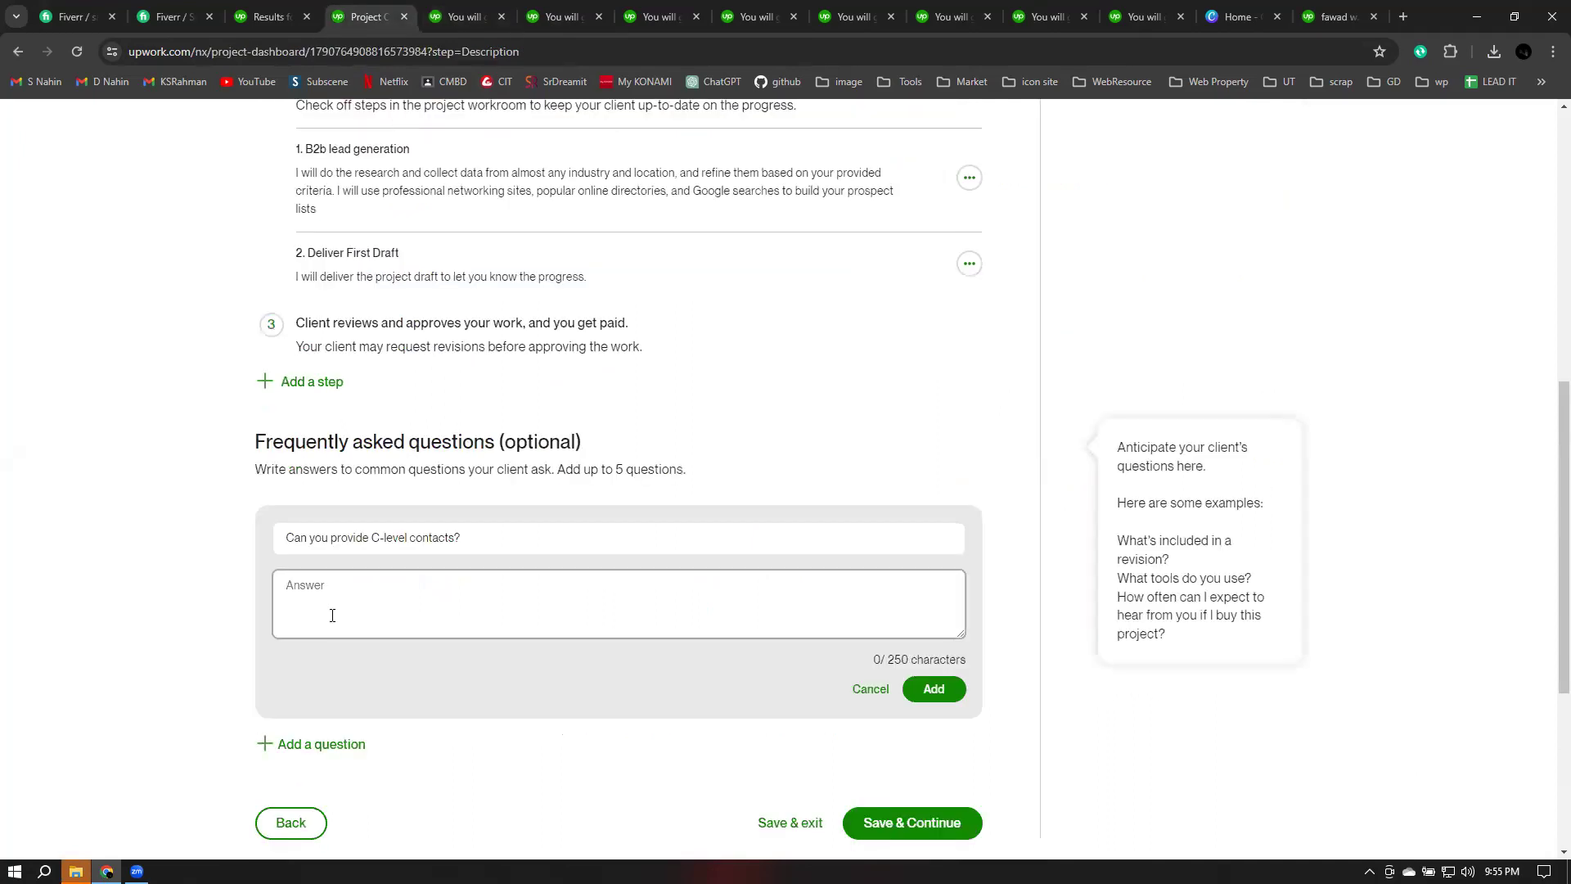
key("ctrl+v")
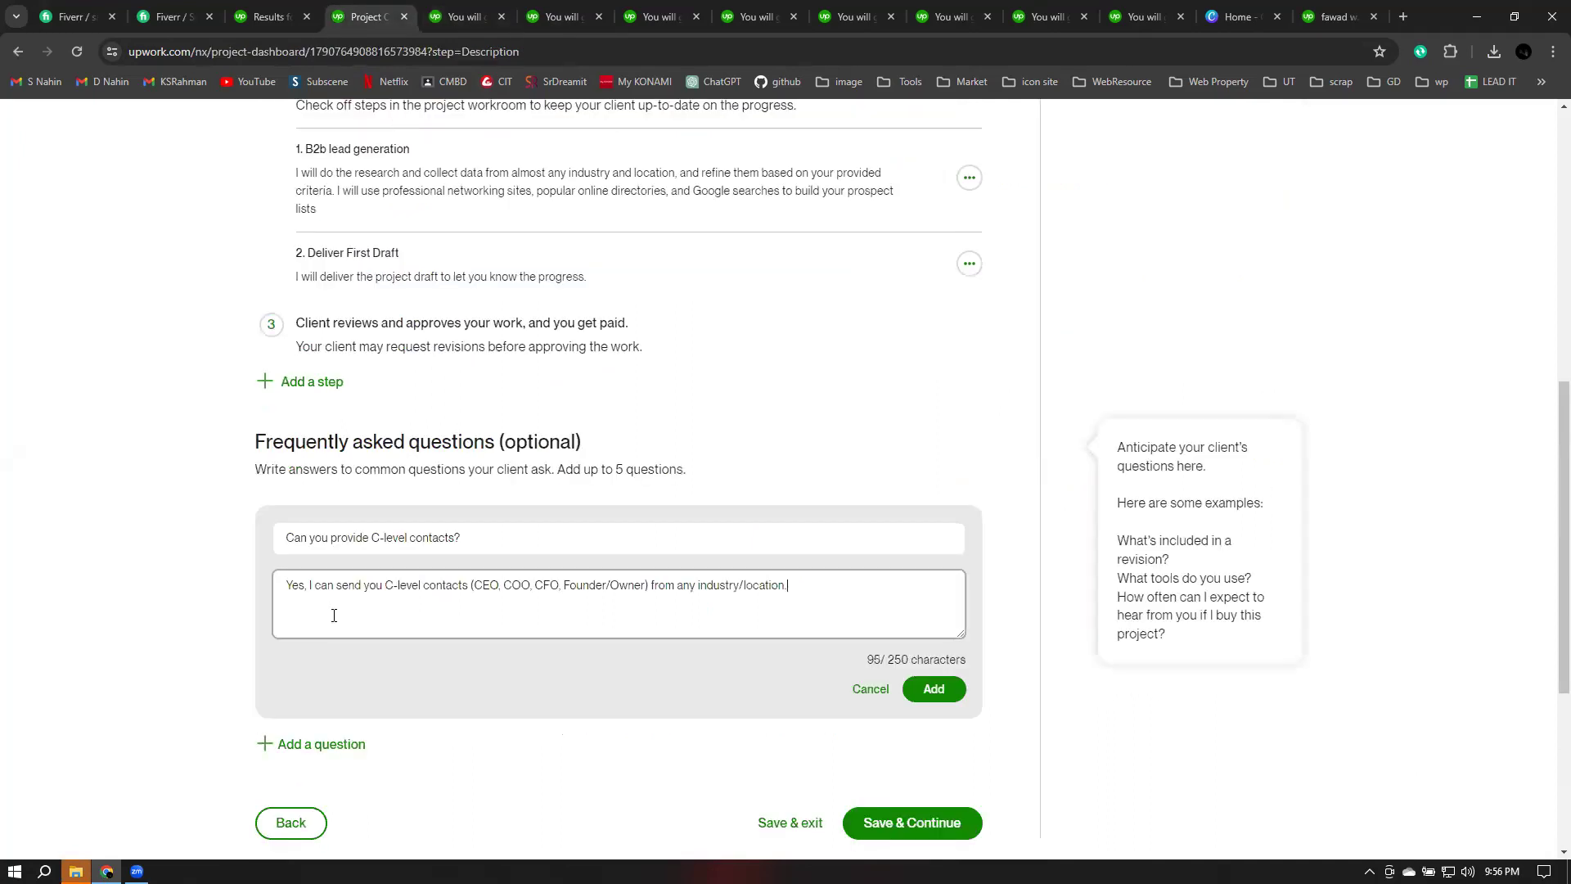
left_click(918, 690)
left_click(926, 668)
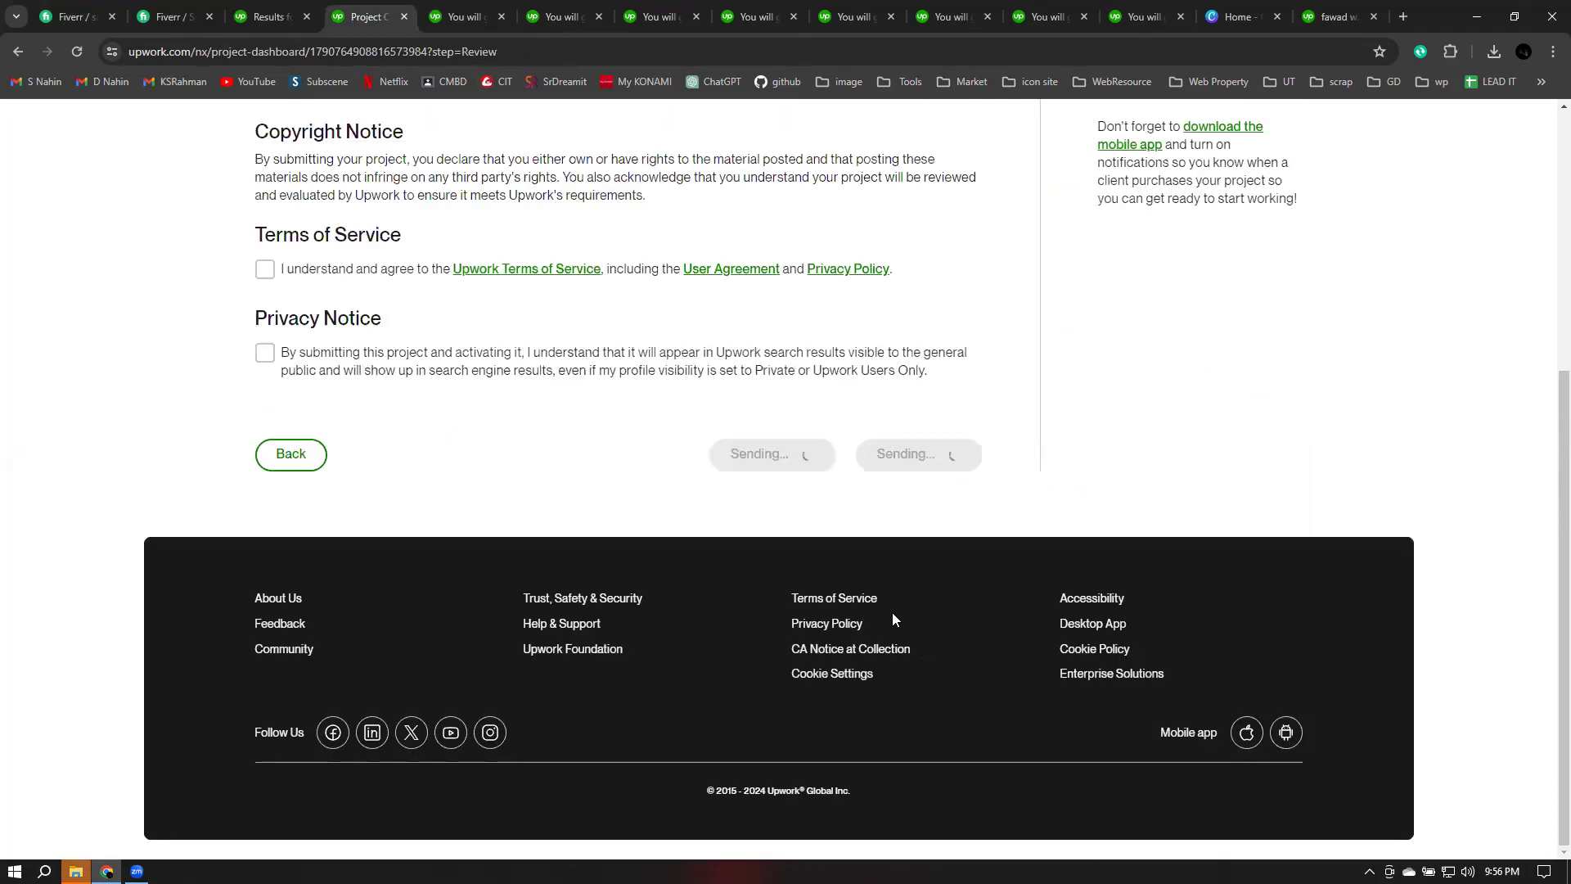
Step: Set the maximum number of simultaneous projects to 5
scroll(447, 442, "up", 5)
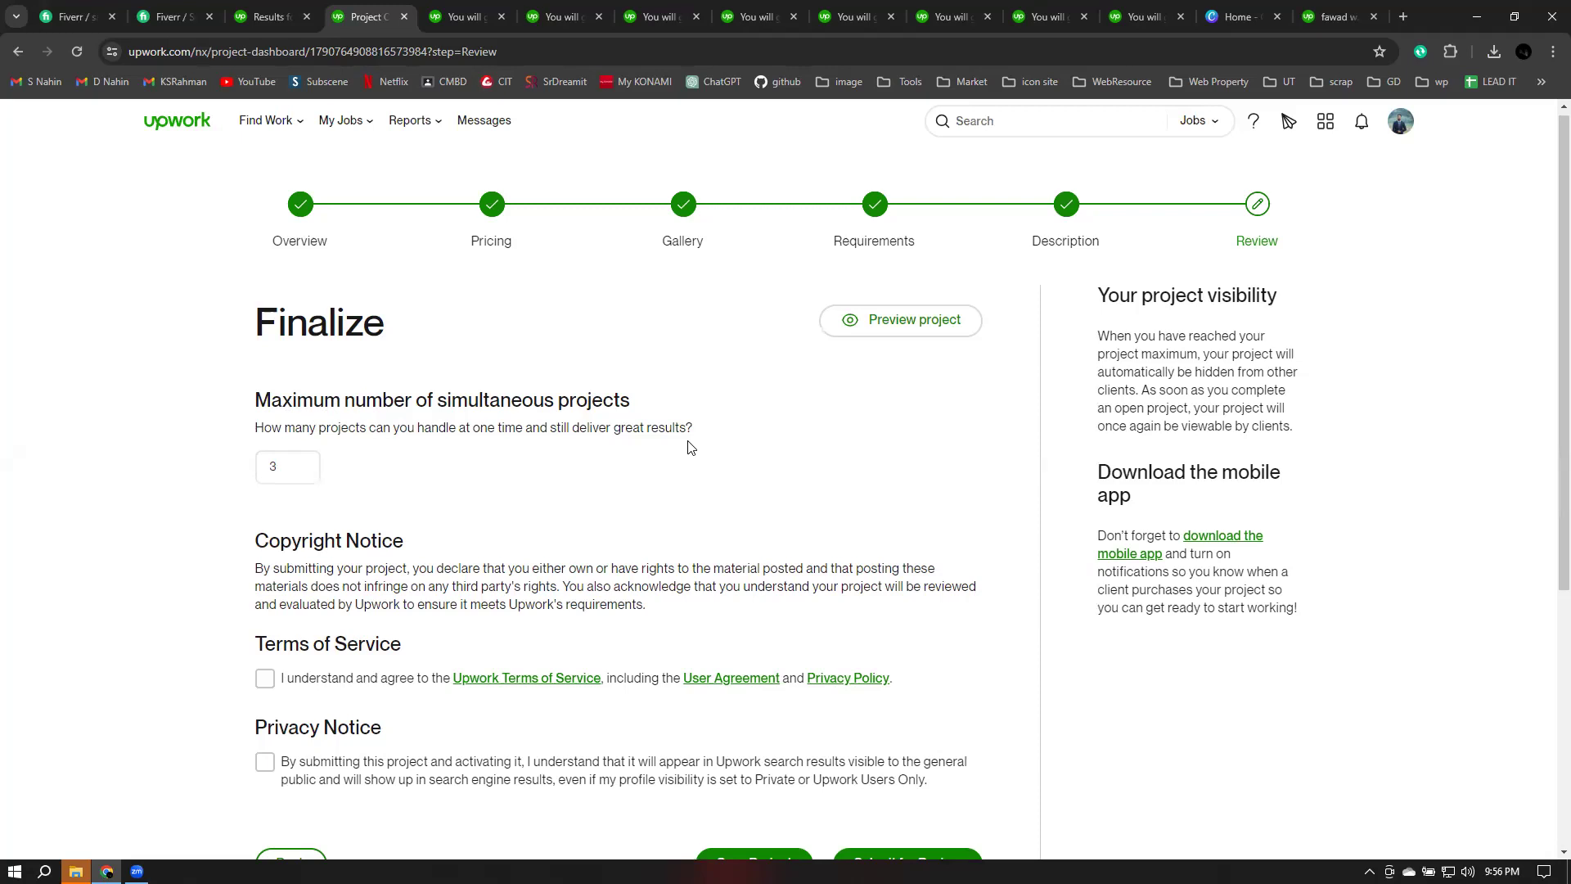
left_click_drag(258, 427, 709, 436)
left_click(820, 414)
type("10")
key("BackSpace")
key("BackSpace")
type("5")
left_click(615, 489)
Step: Agree to the Upwork Terms of Service and the Privacy Notice, and save the project without submitting it for review
scroll(266, 514, "down", 1)
left_click(264, 599)
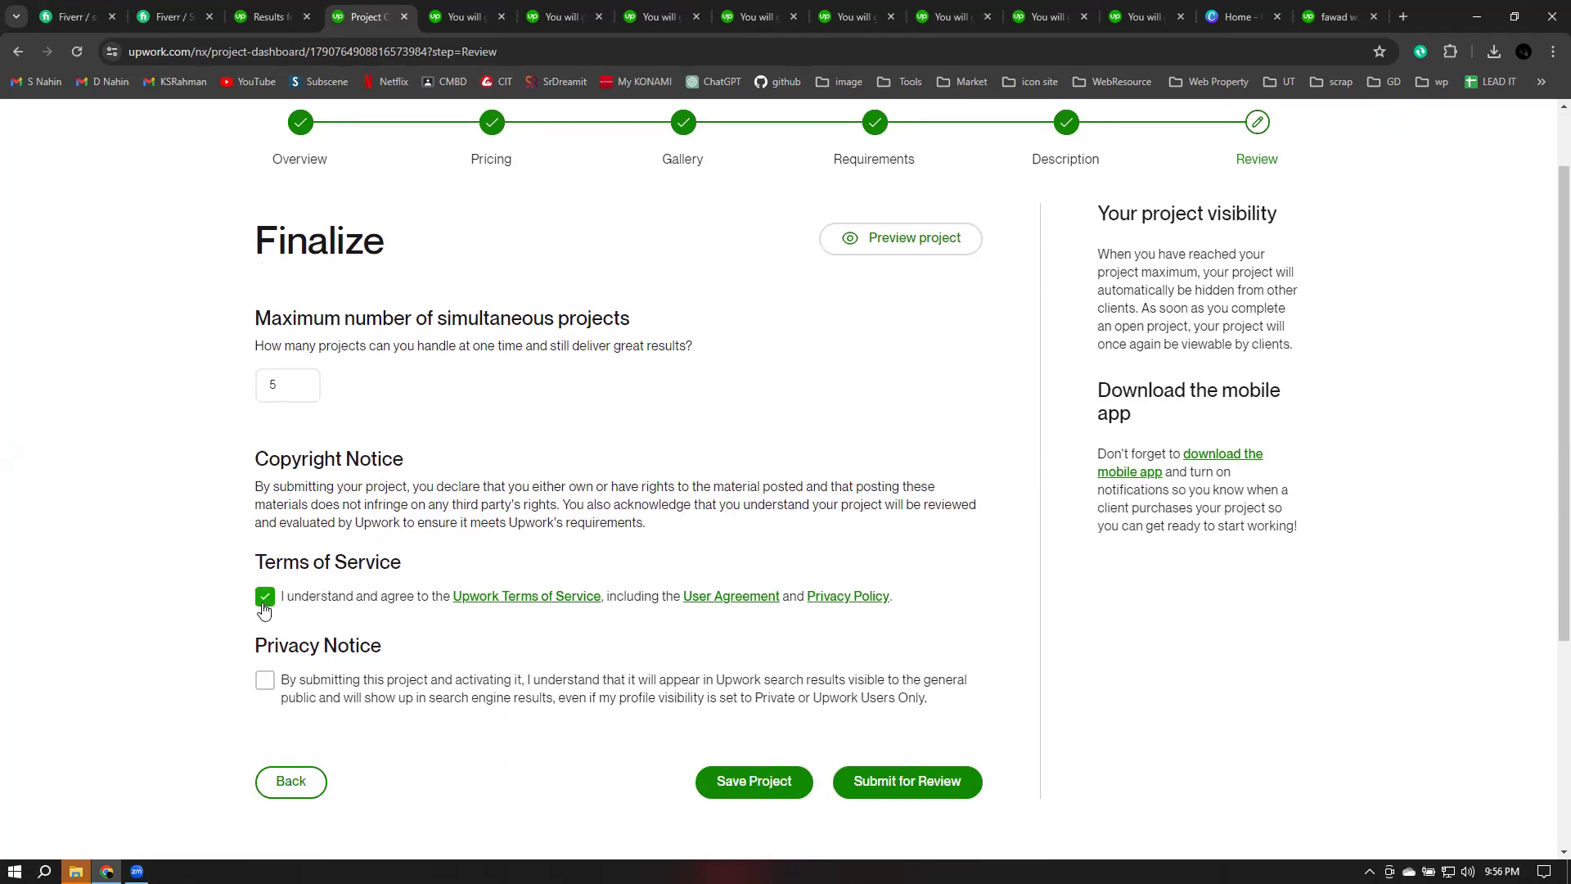
left_click(265, 679)
left_click(735, 782)
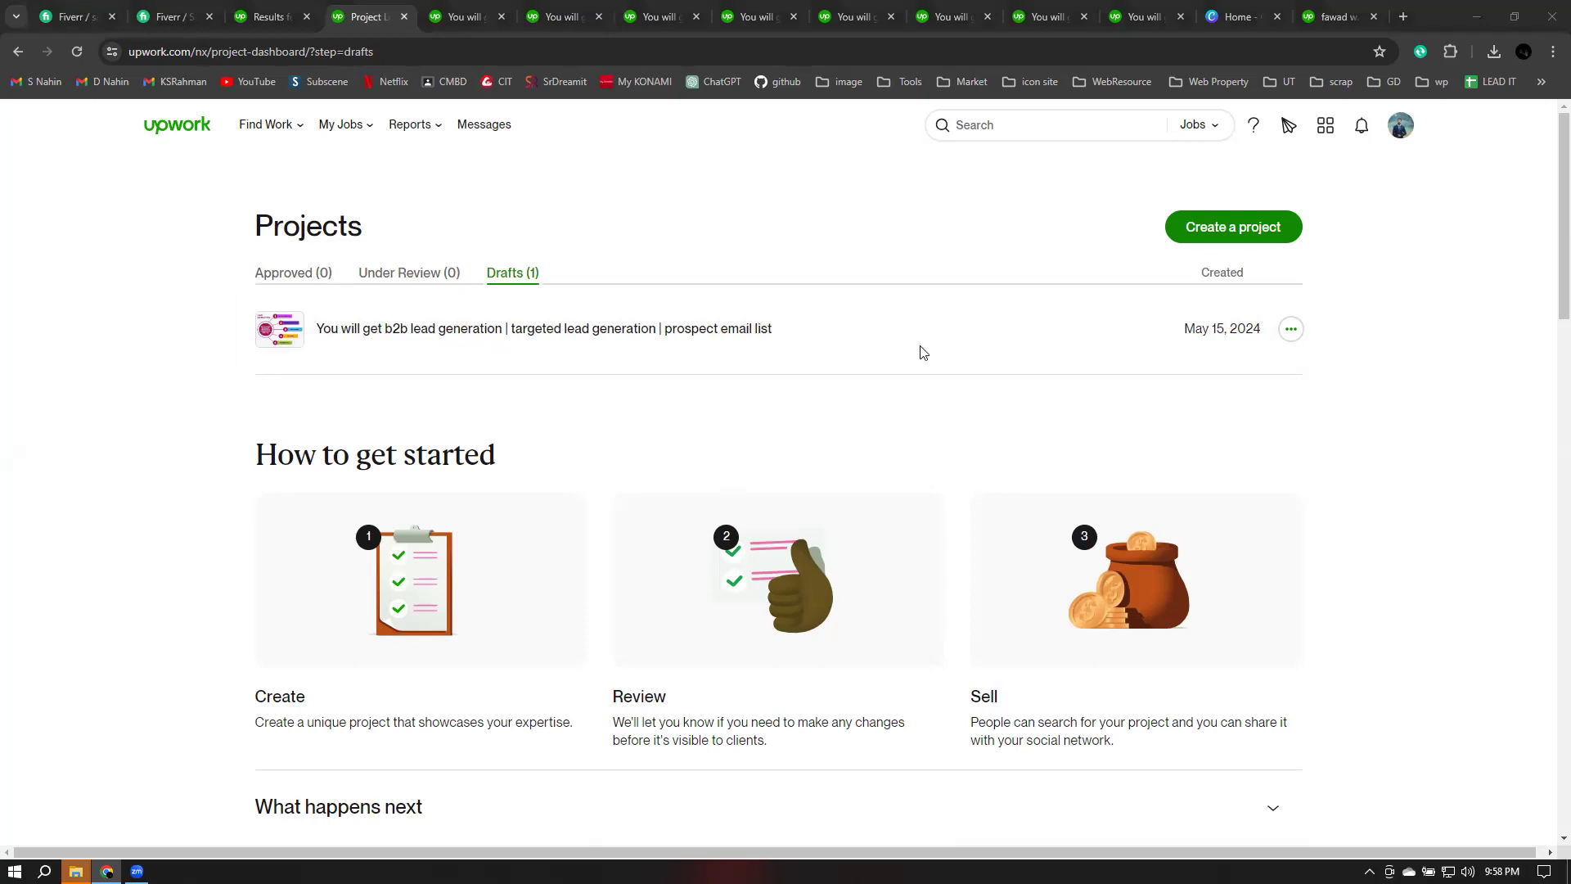
Step: Open My Project Dashboard to view the approved projects
left_click(1390, 484)
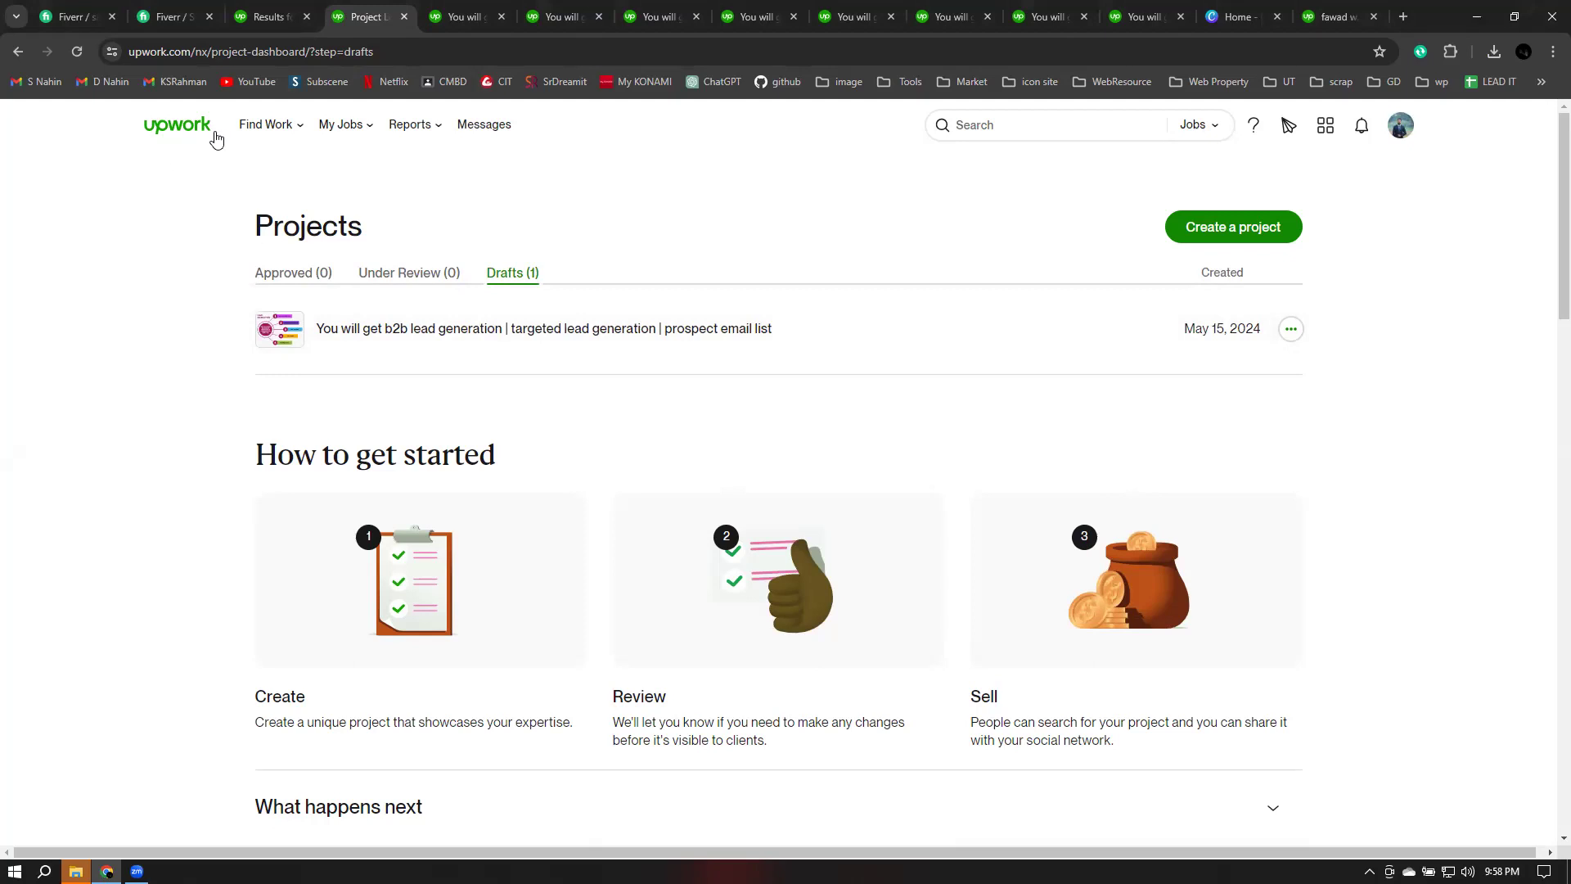
mouse_move(253, 131)
left_click(301, 300)
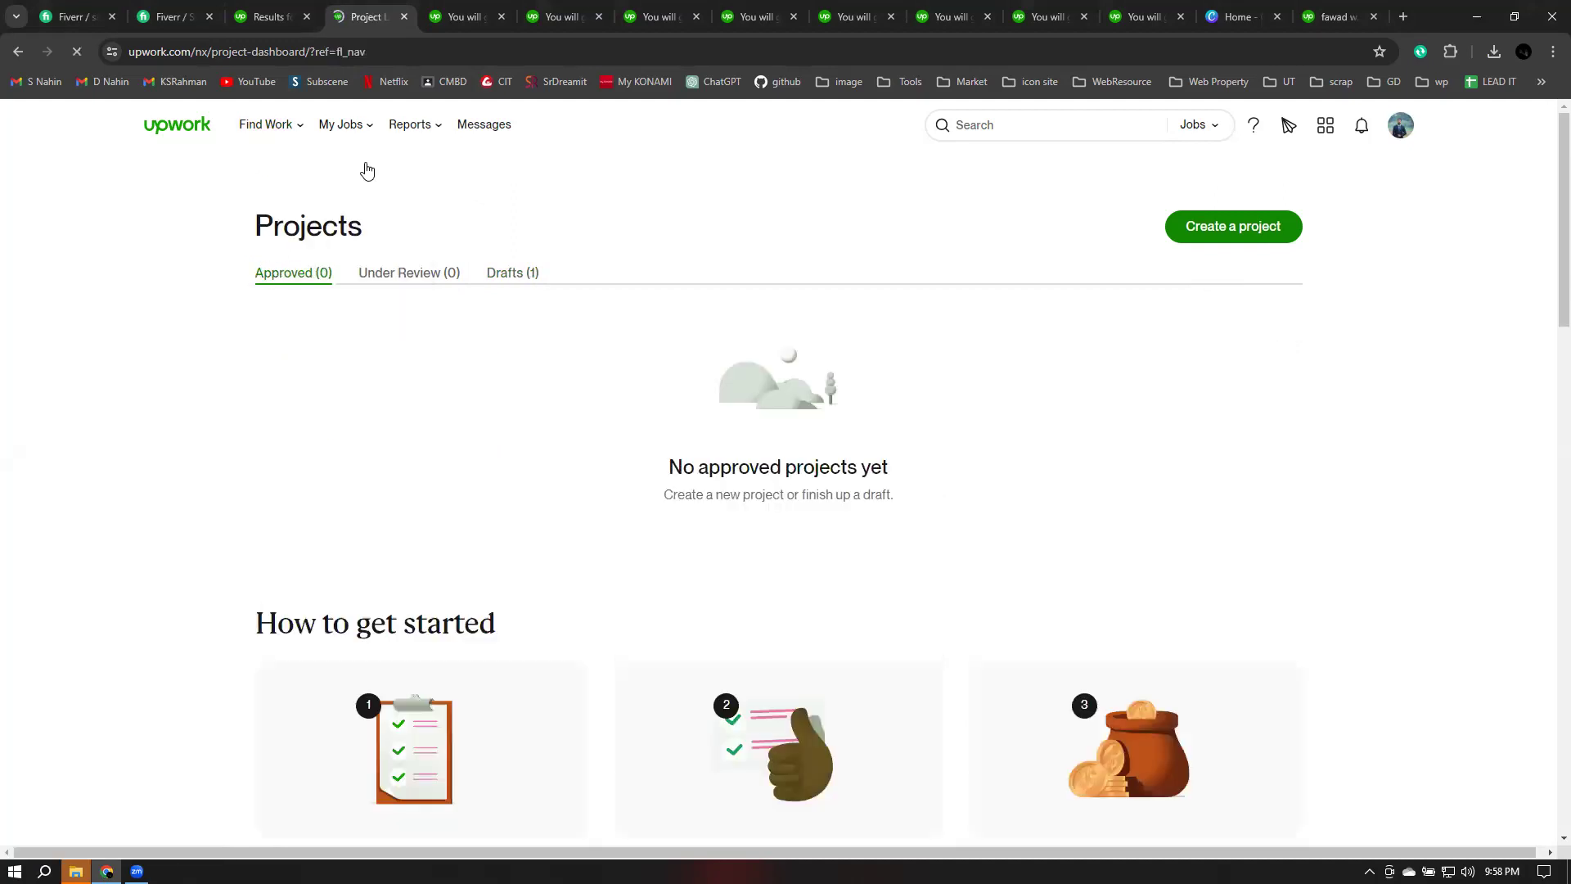
Step: Open My Stats and review the earnings, Job Success score, proposals, profile metrics and remaining Connects
mouse_move(278, 127)
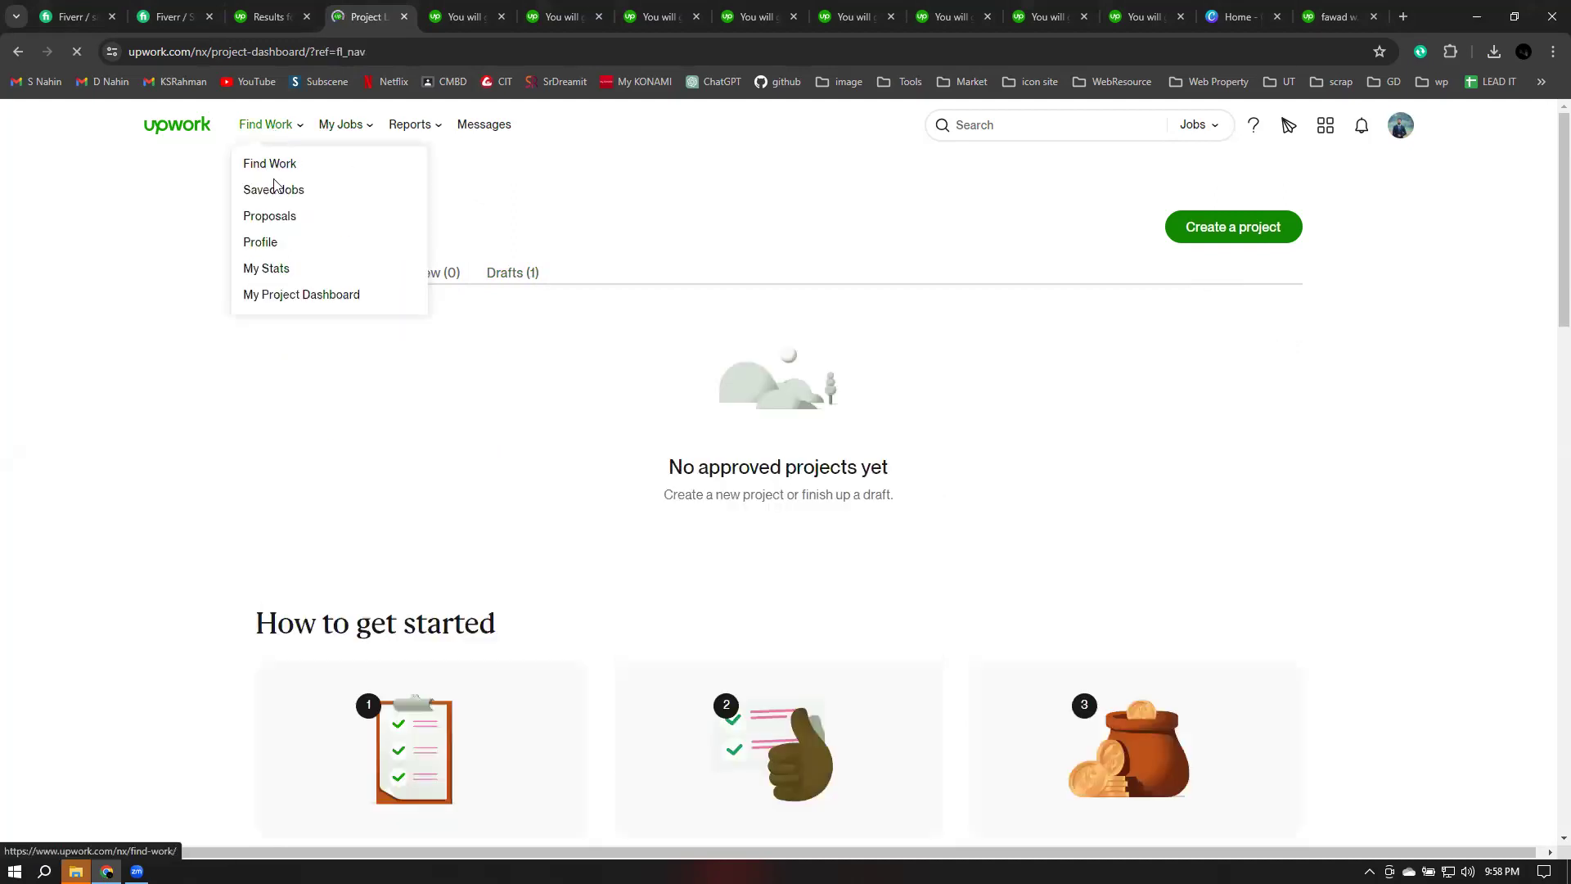
left_click(263, 270)
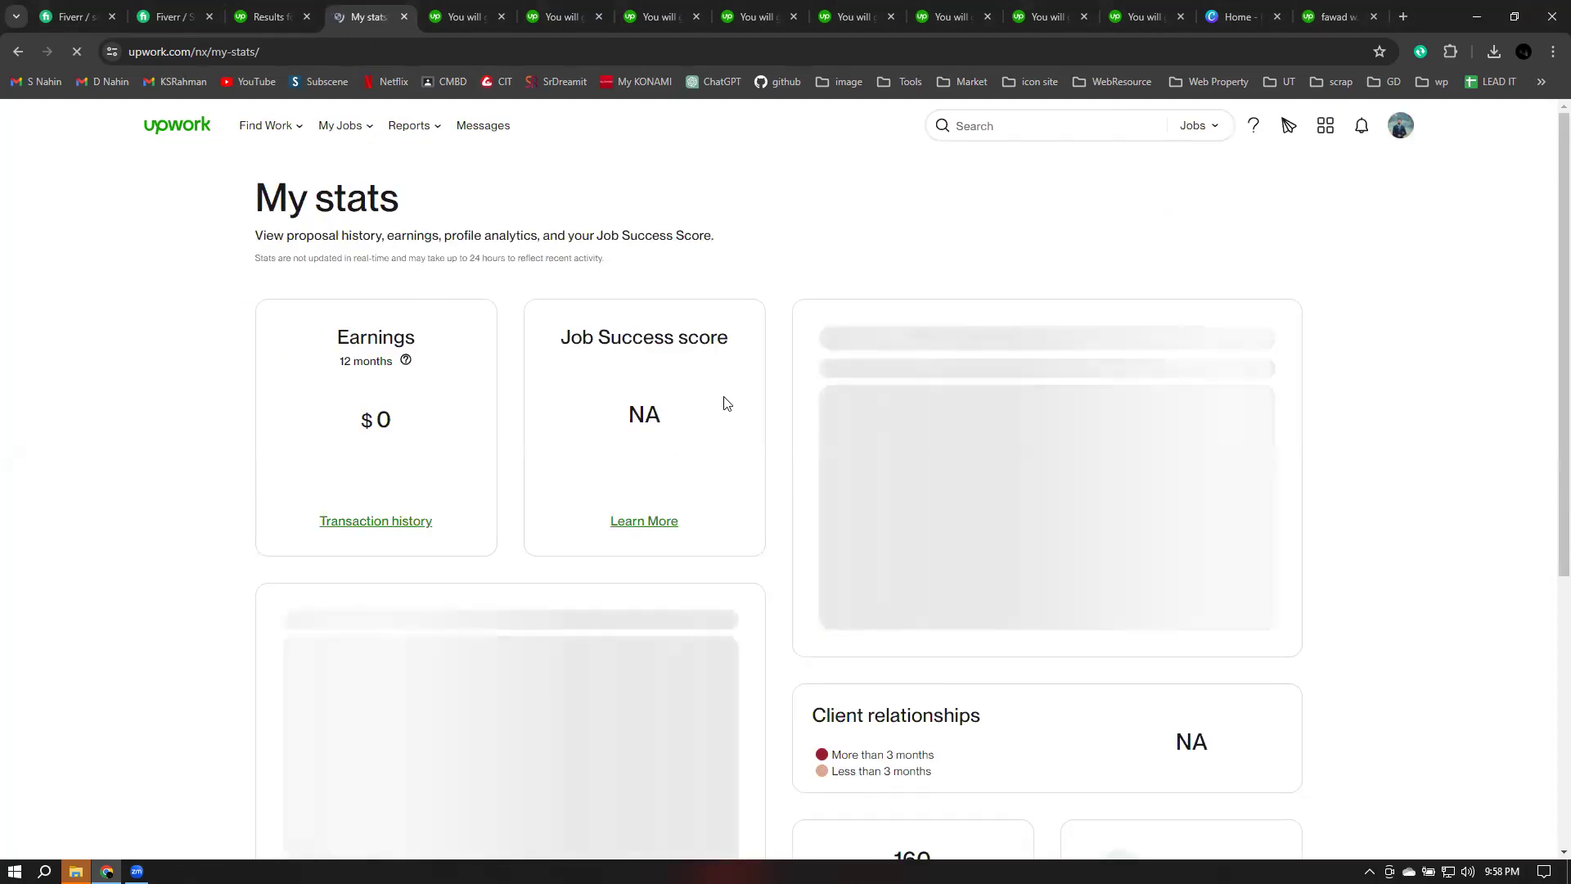
scroll(758, 391, "down", 6)
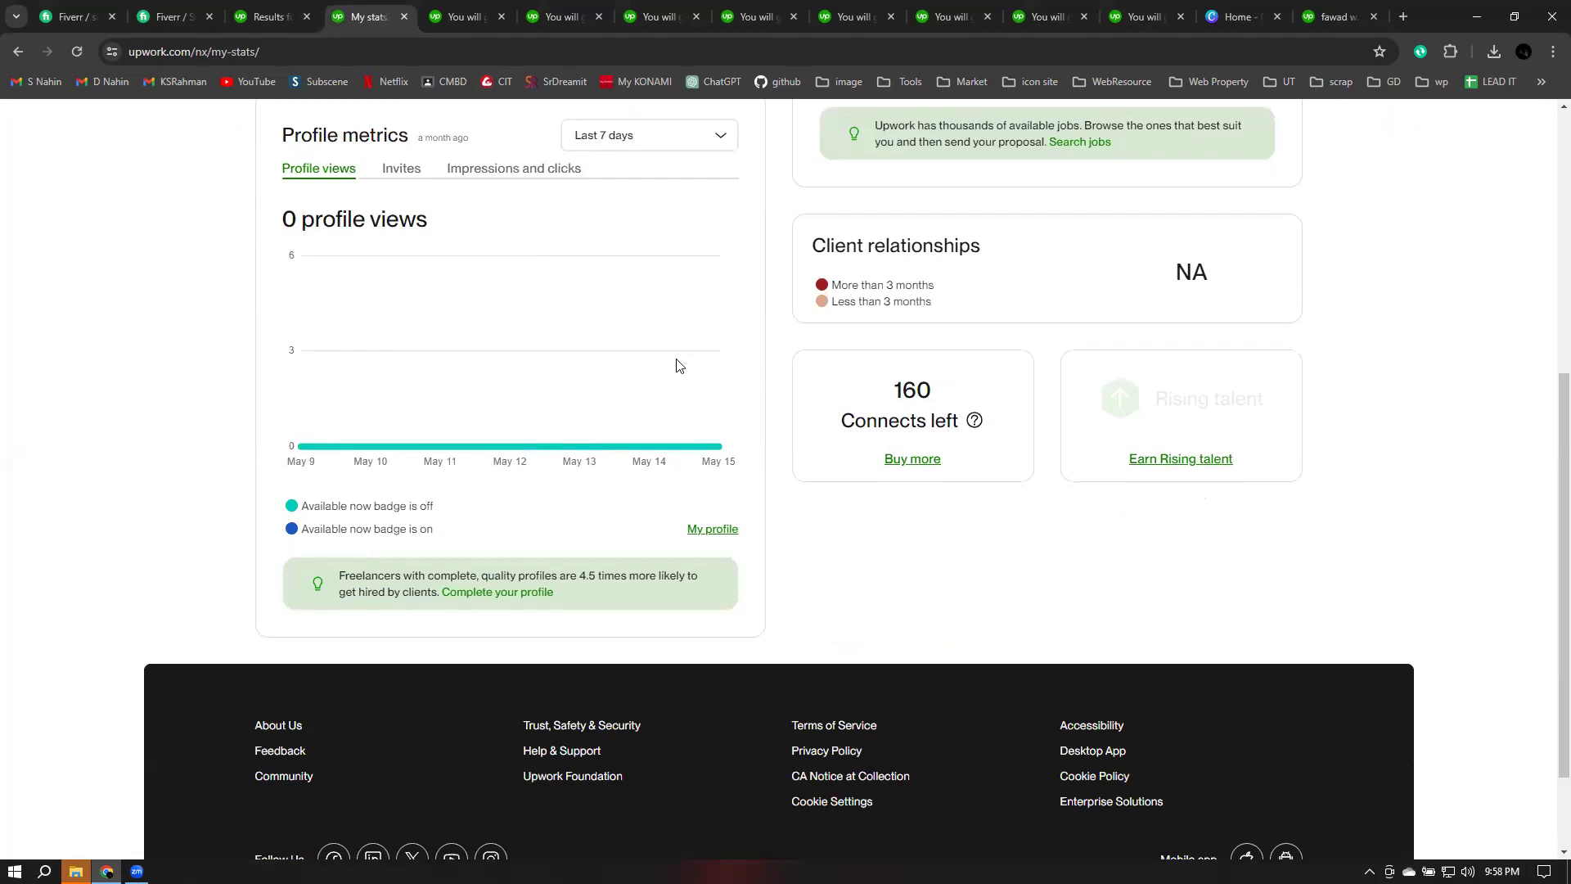
scroll(694, 340, "up", 6)
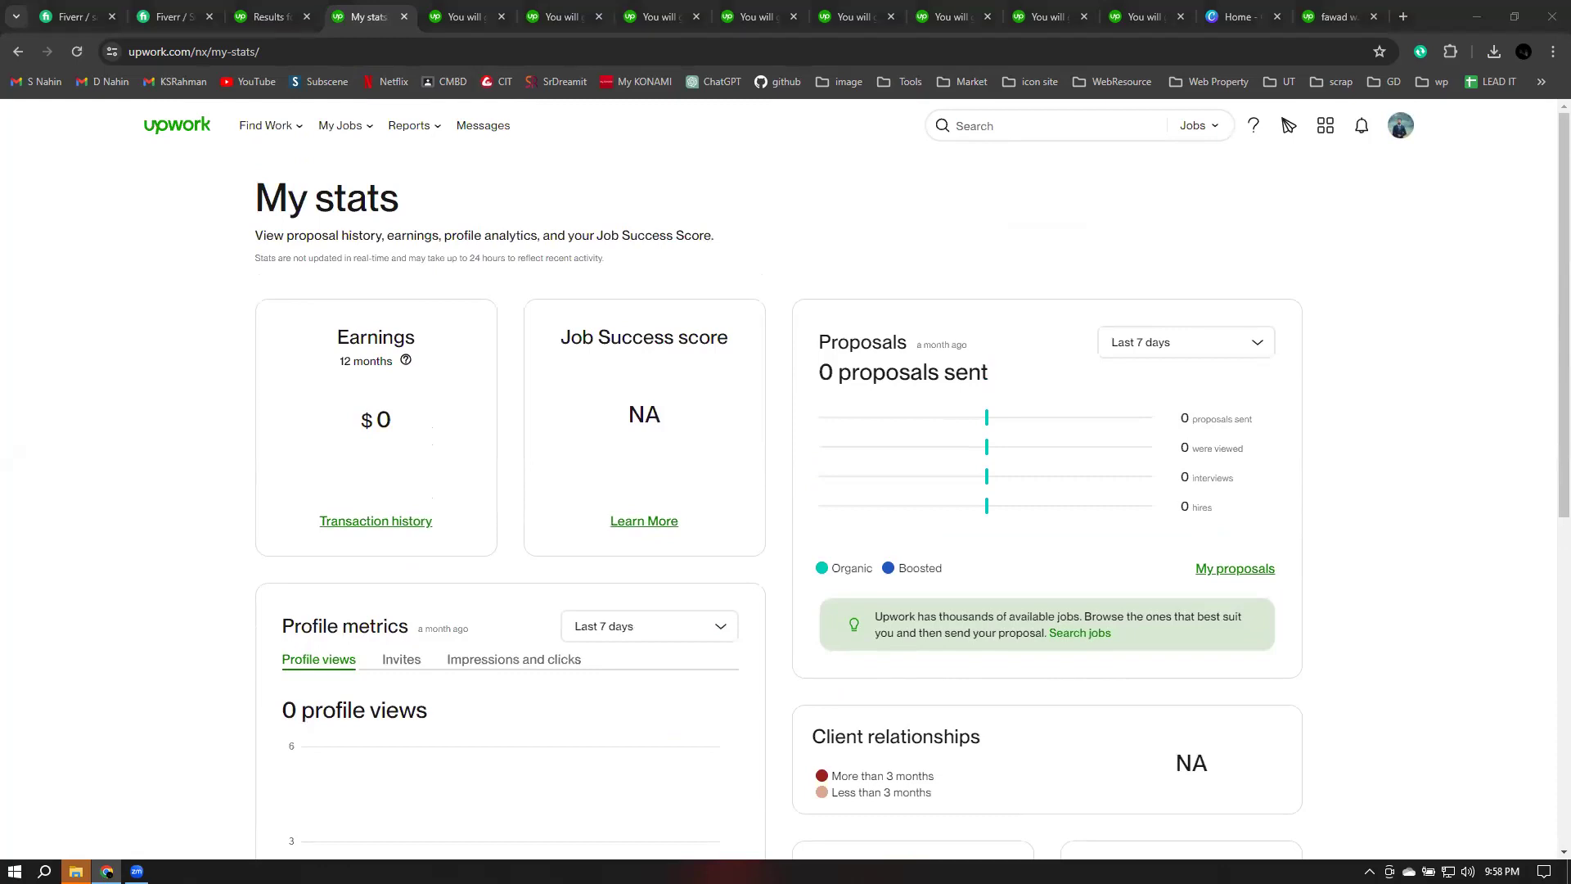
left_click(1387, 541)
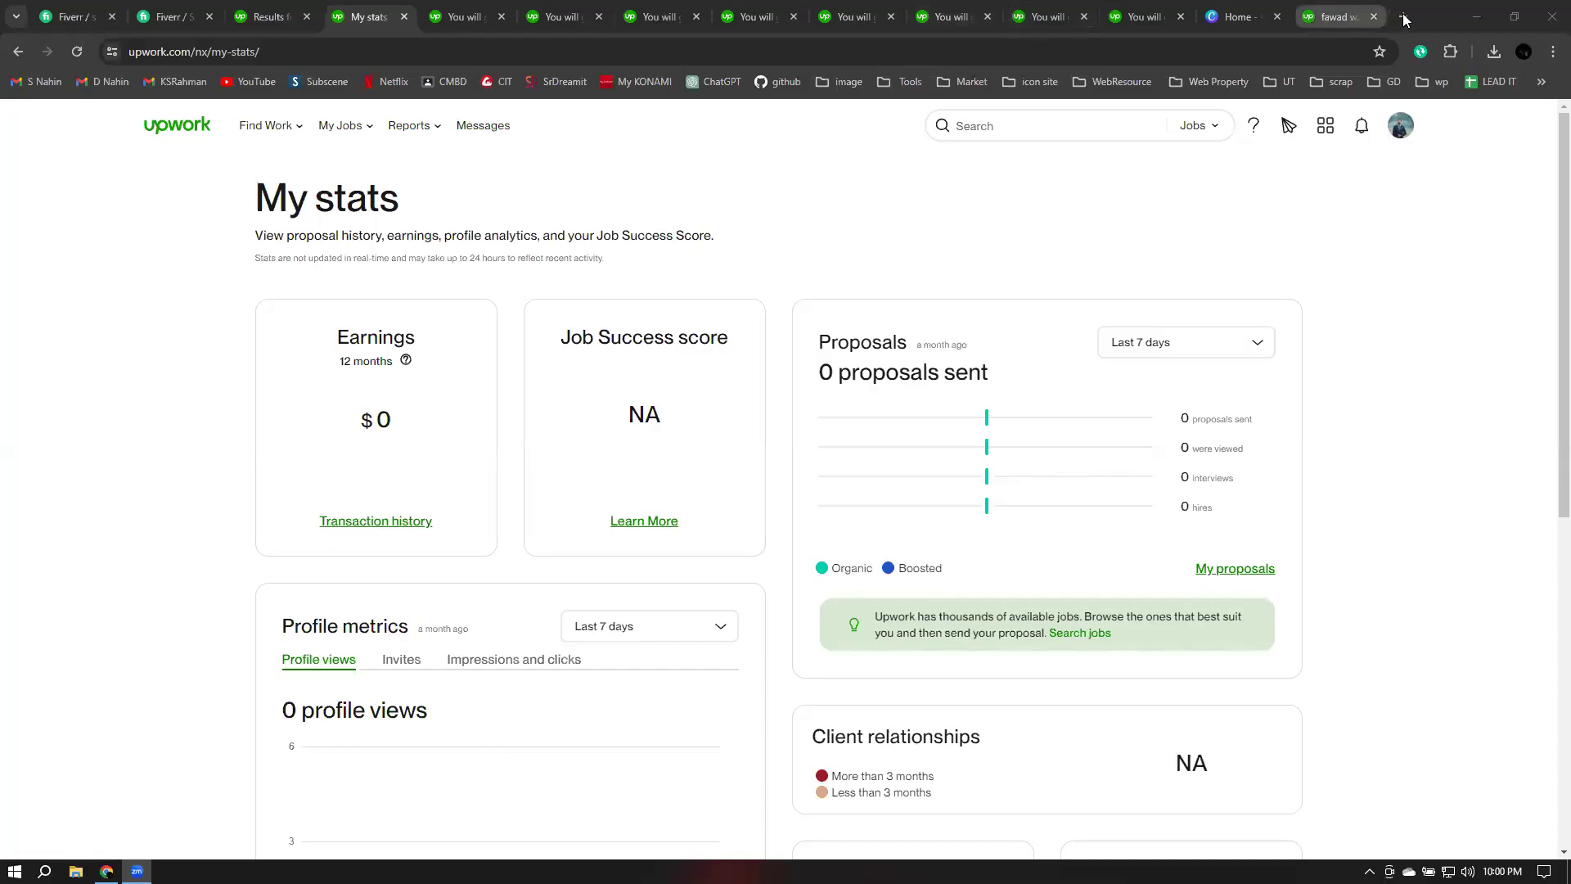
Step: Search Google for "xampp" in a new browser tab and open the English Apache Friends download page
left_click(1404, 18)
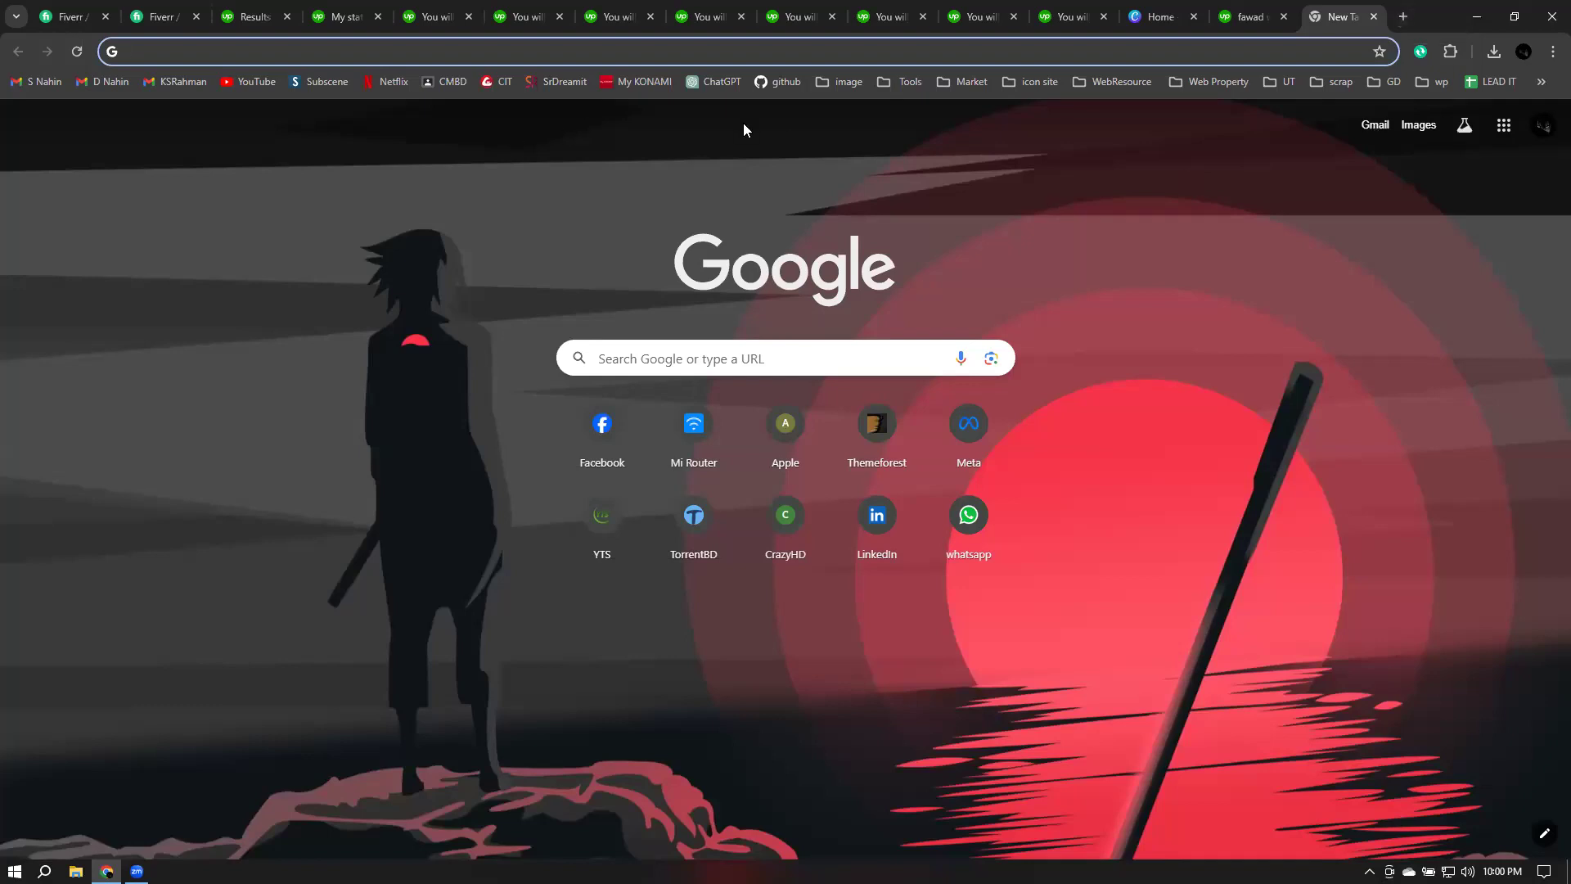
type("xampp")
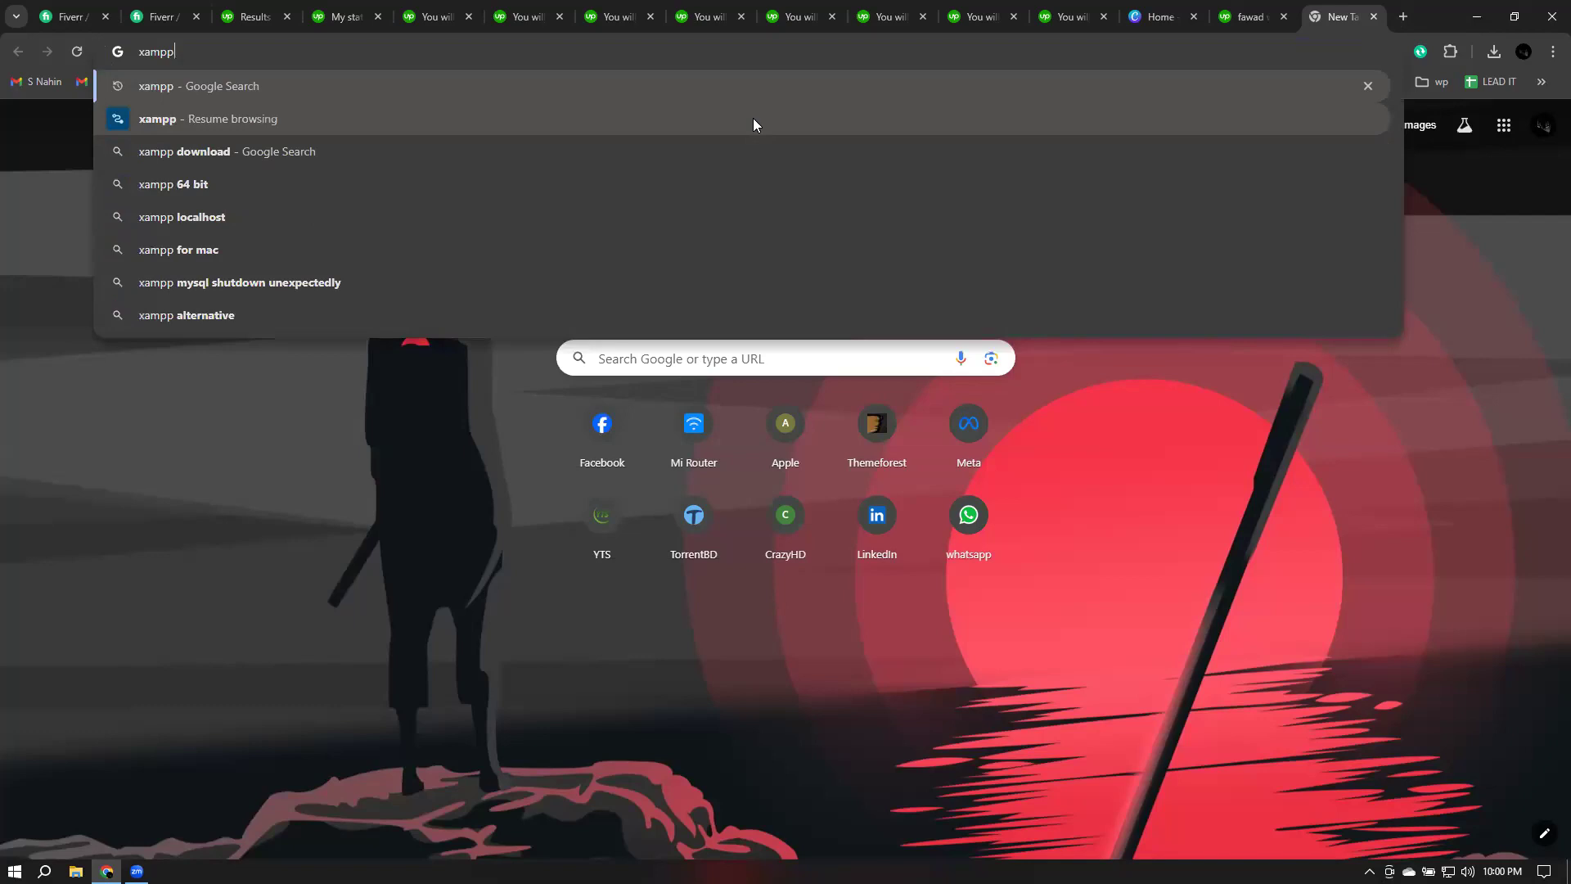
key("Return")
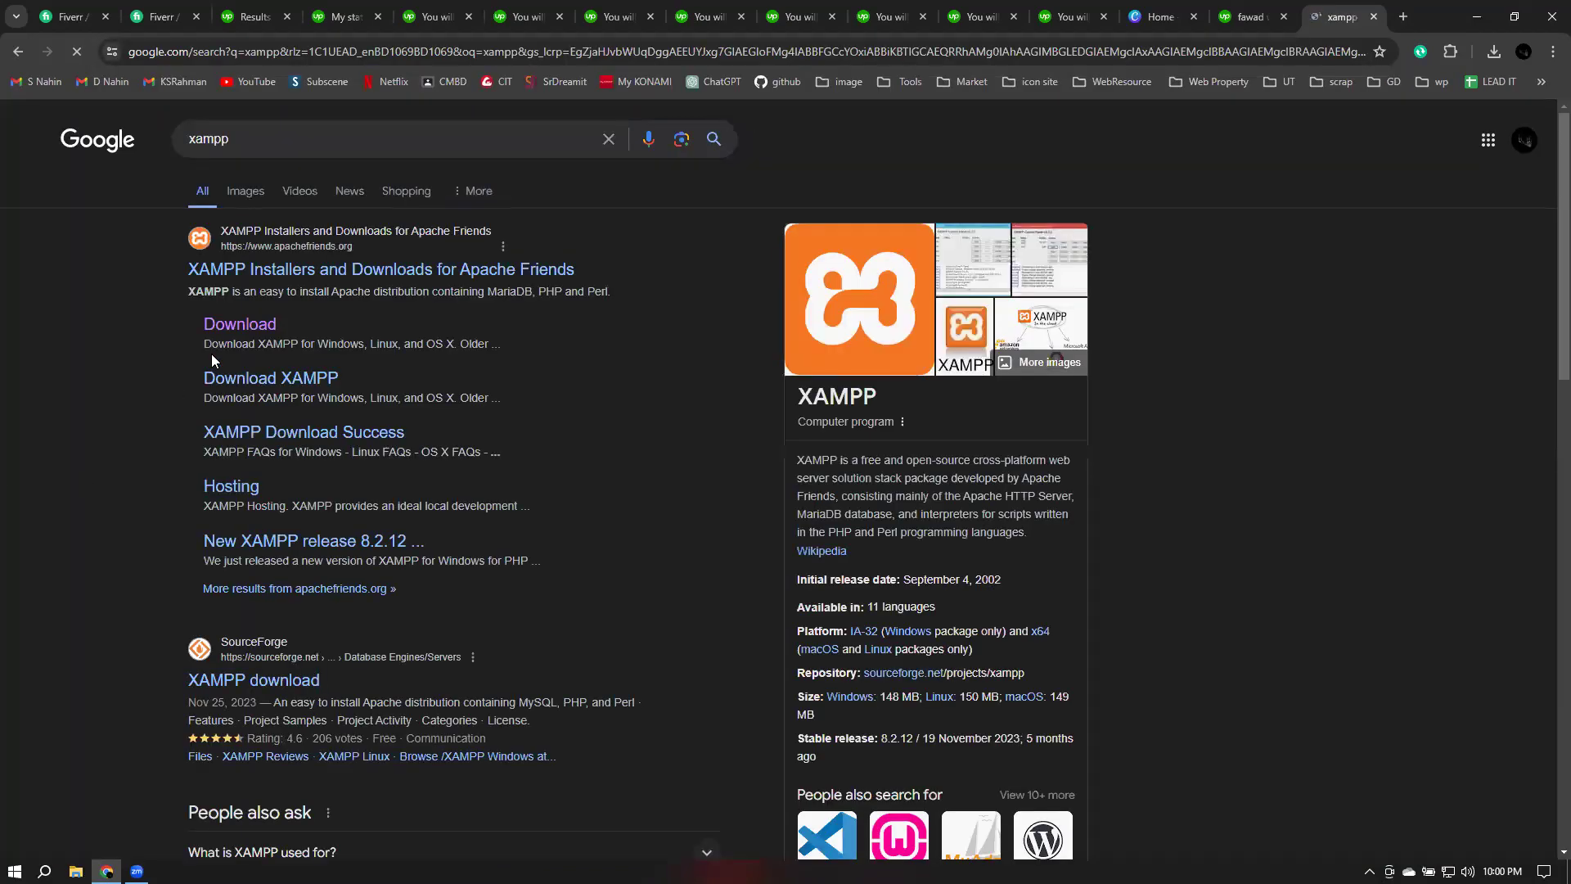
left_click(261, 381)
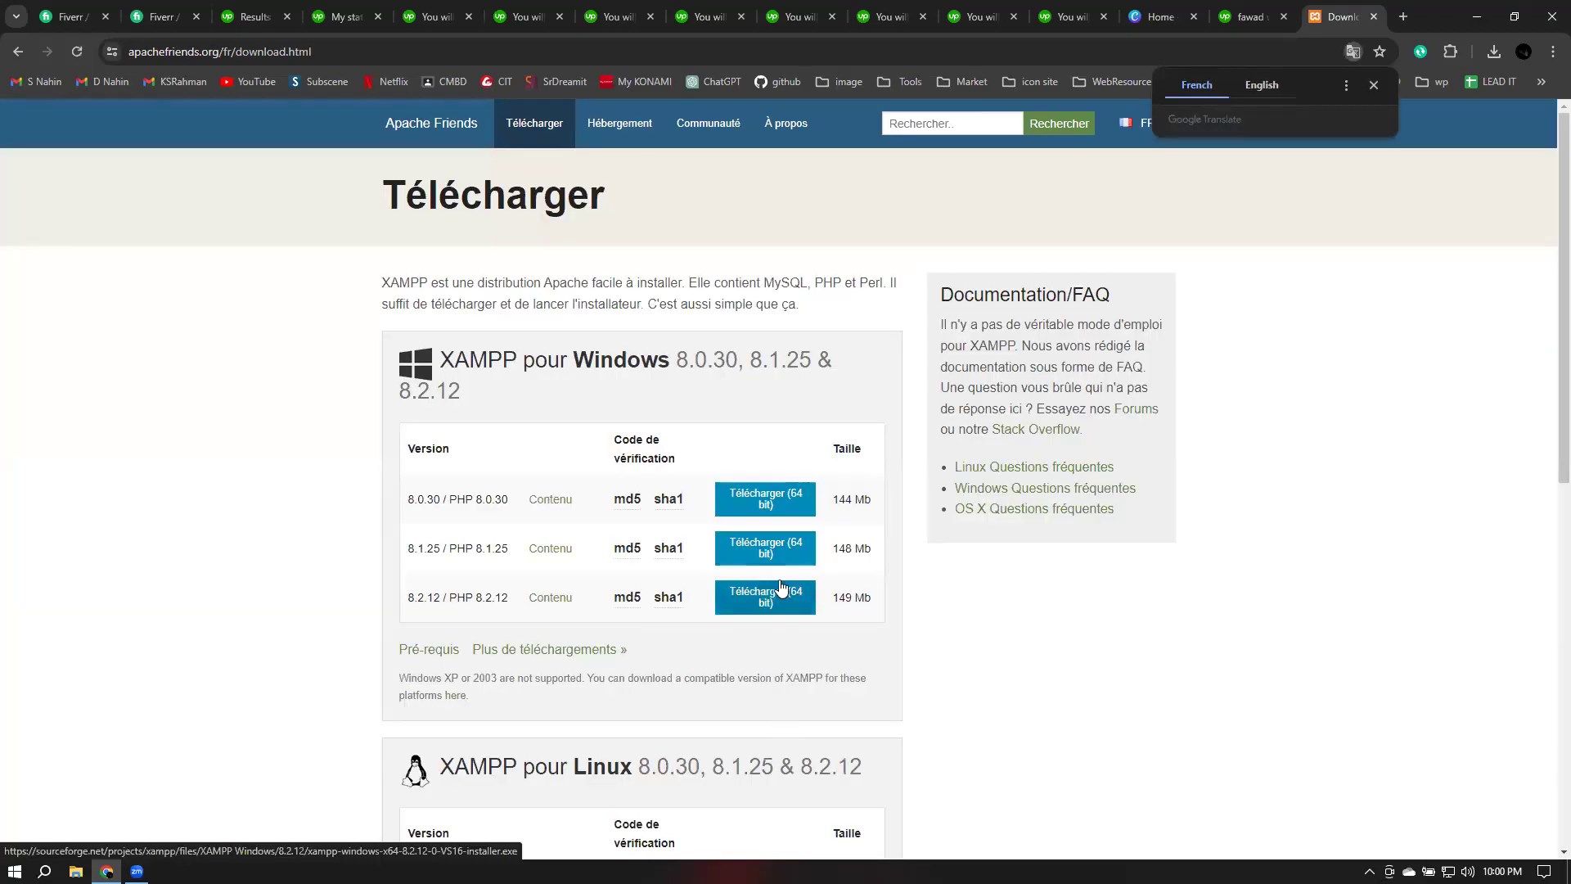
left_click(18, 51)
left_click(242, 324)
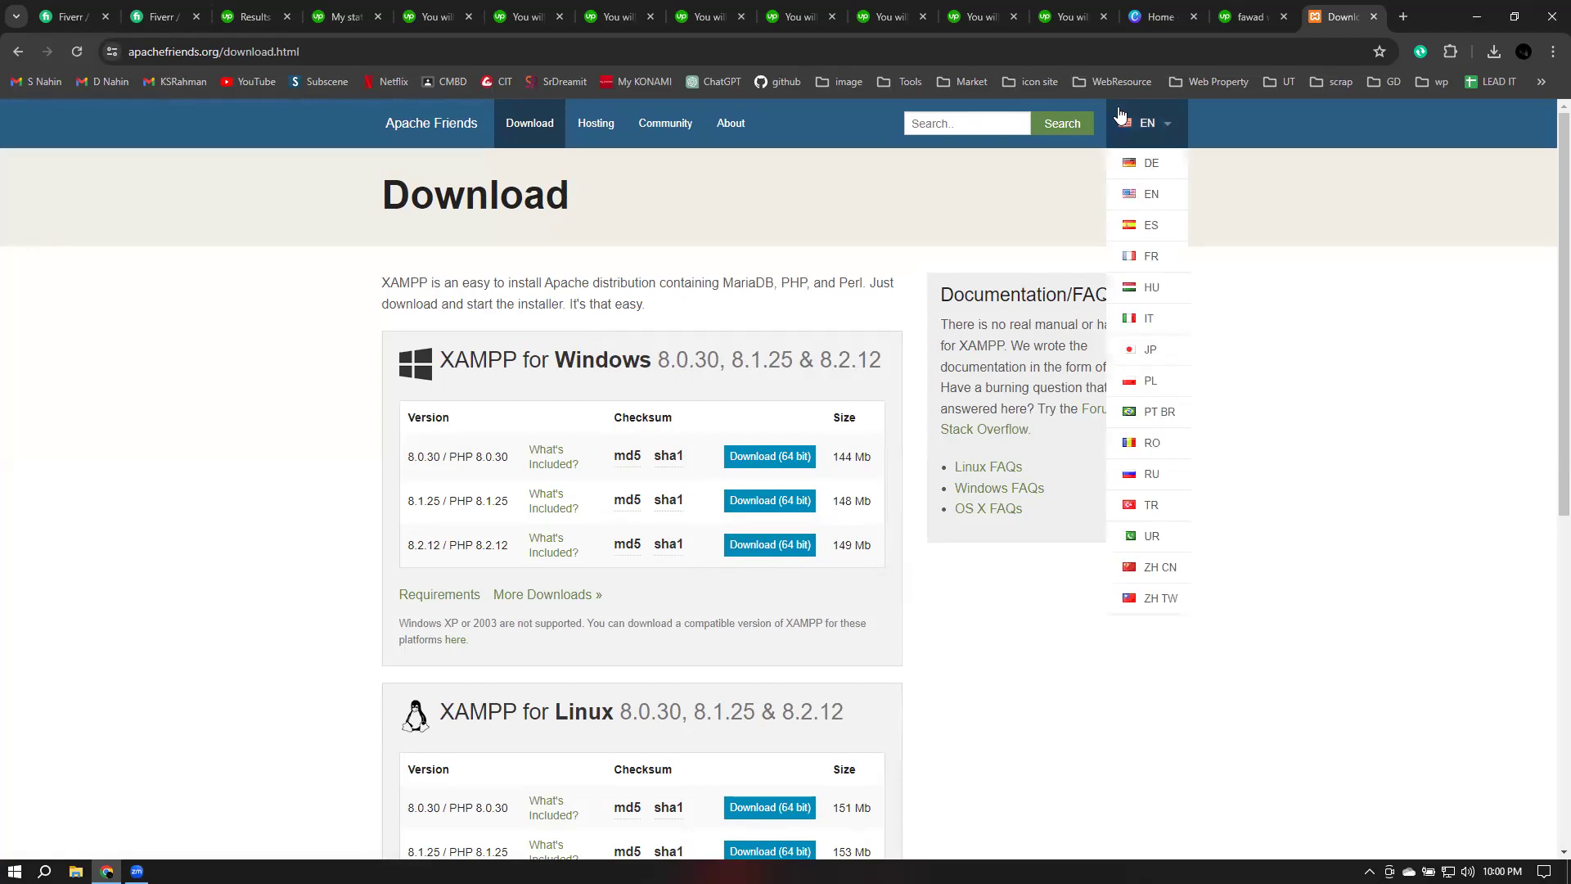
Step: Open wordpress.org in another browser tab and go to its Get WordPress page
left_click(1400, 17)
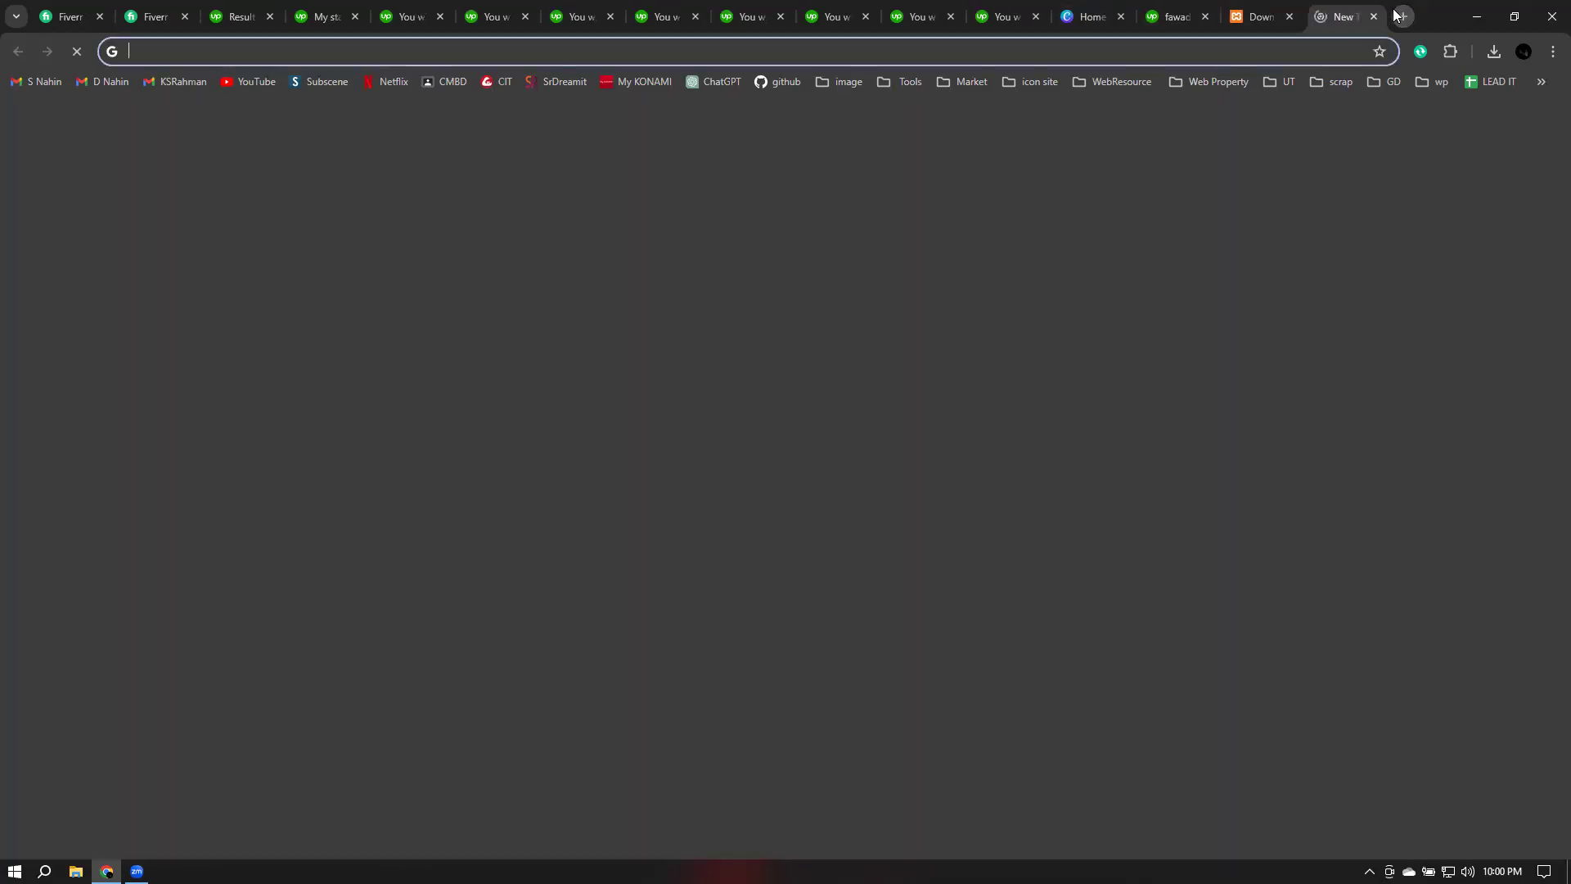
type("wordpree")
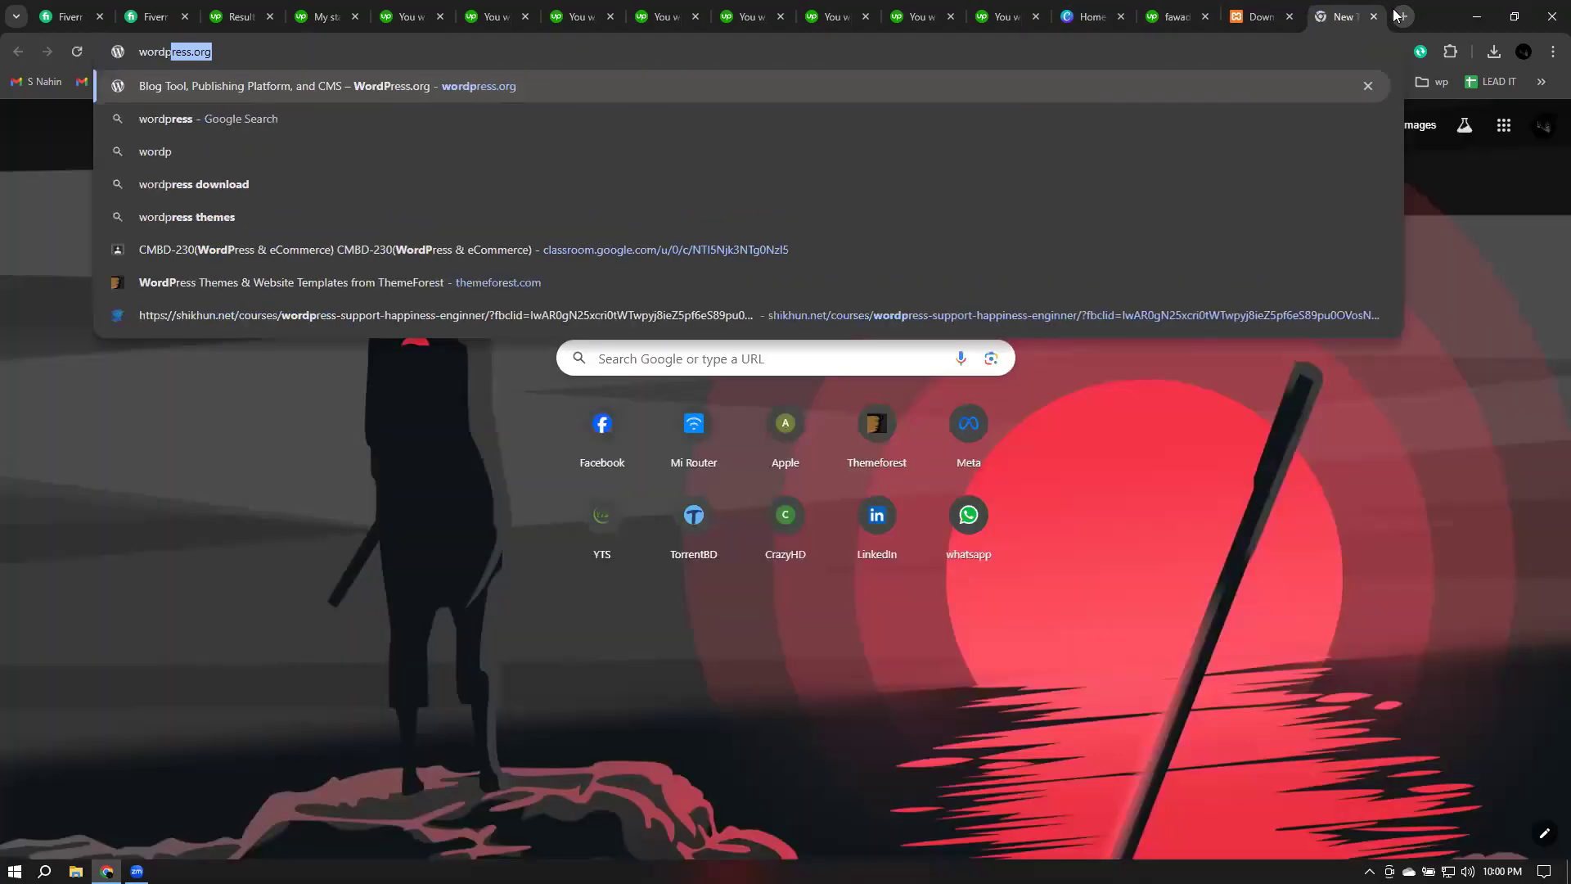
key("BackSpace")
key("BackSpace")
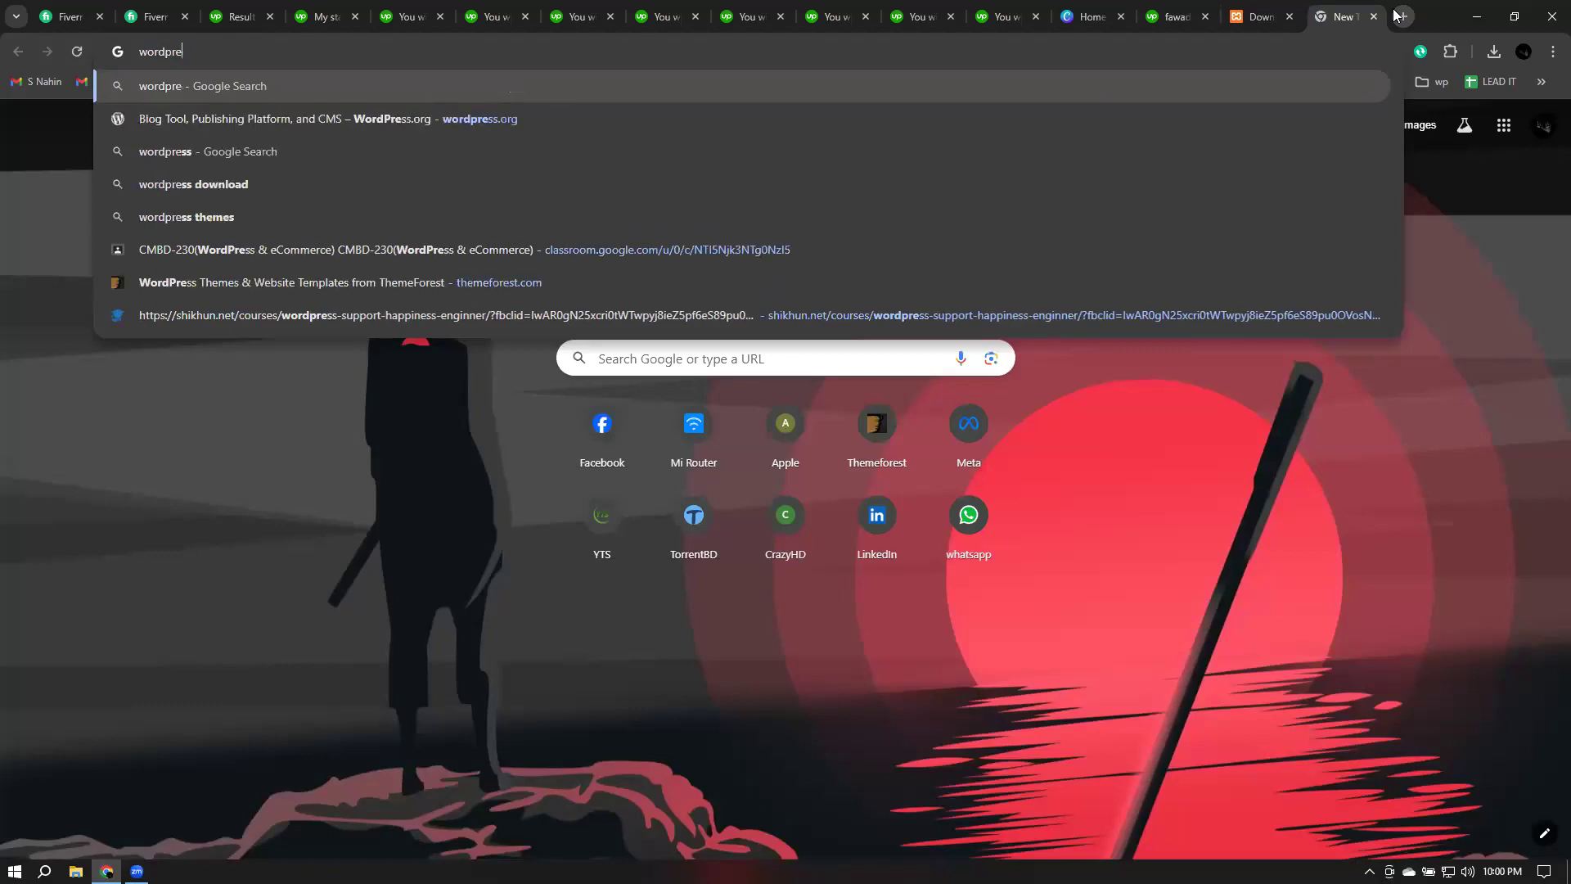
type("e")
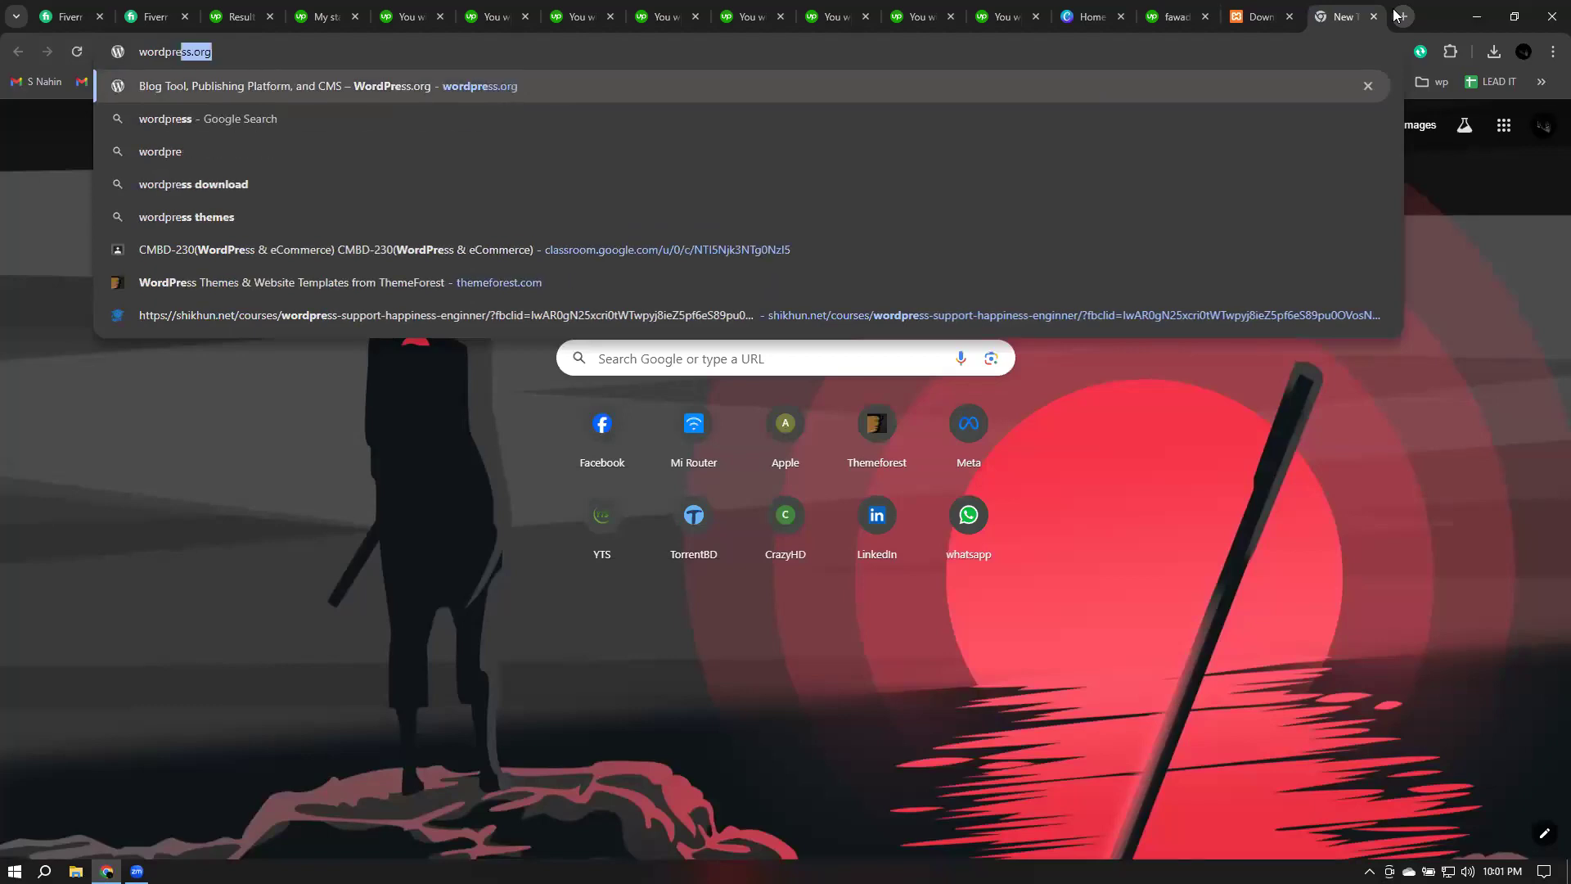
key("Return")
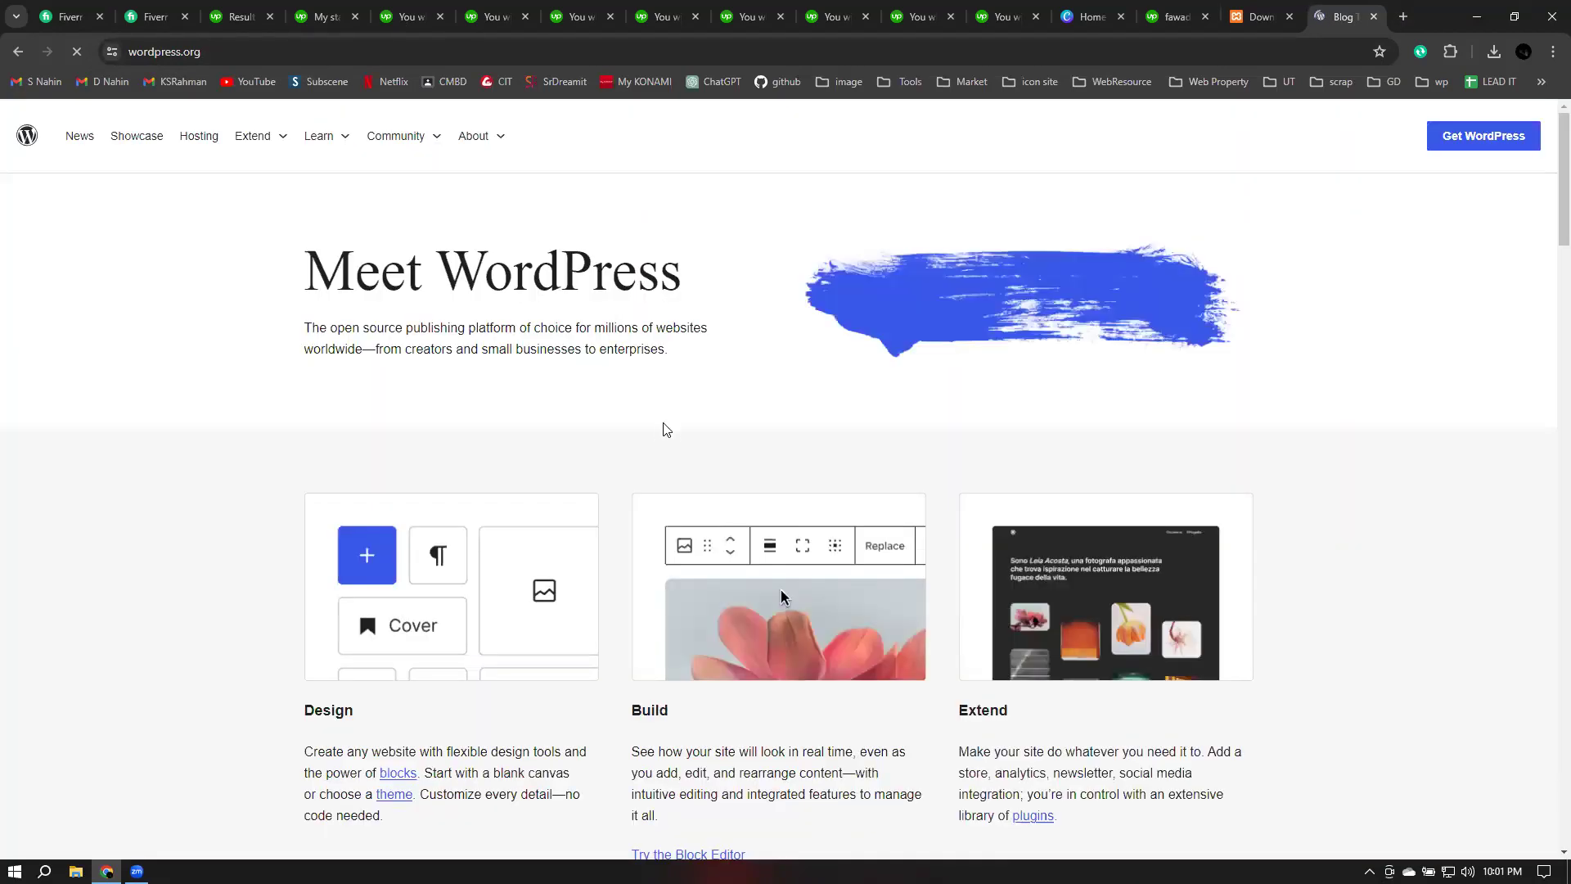
left_click(1469, 144)
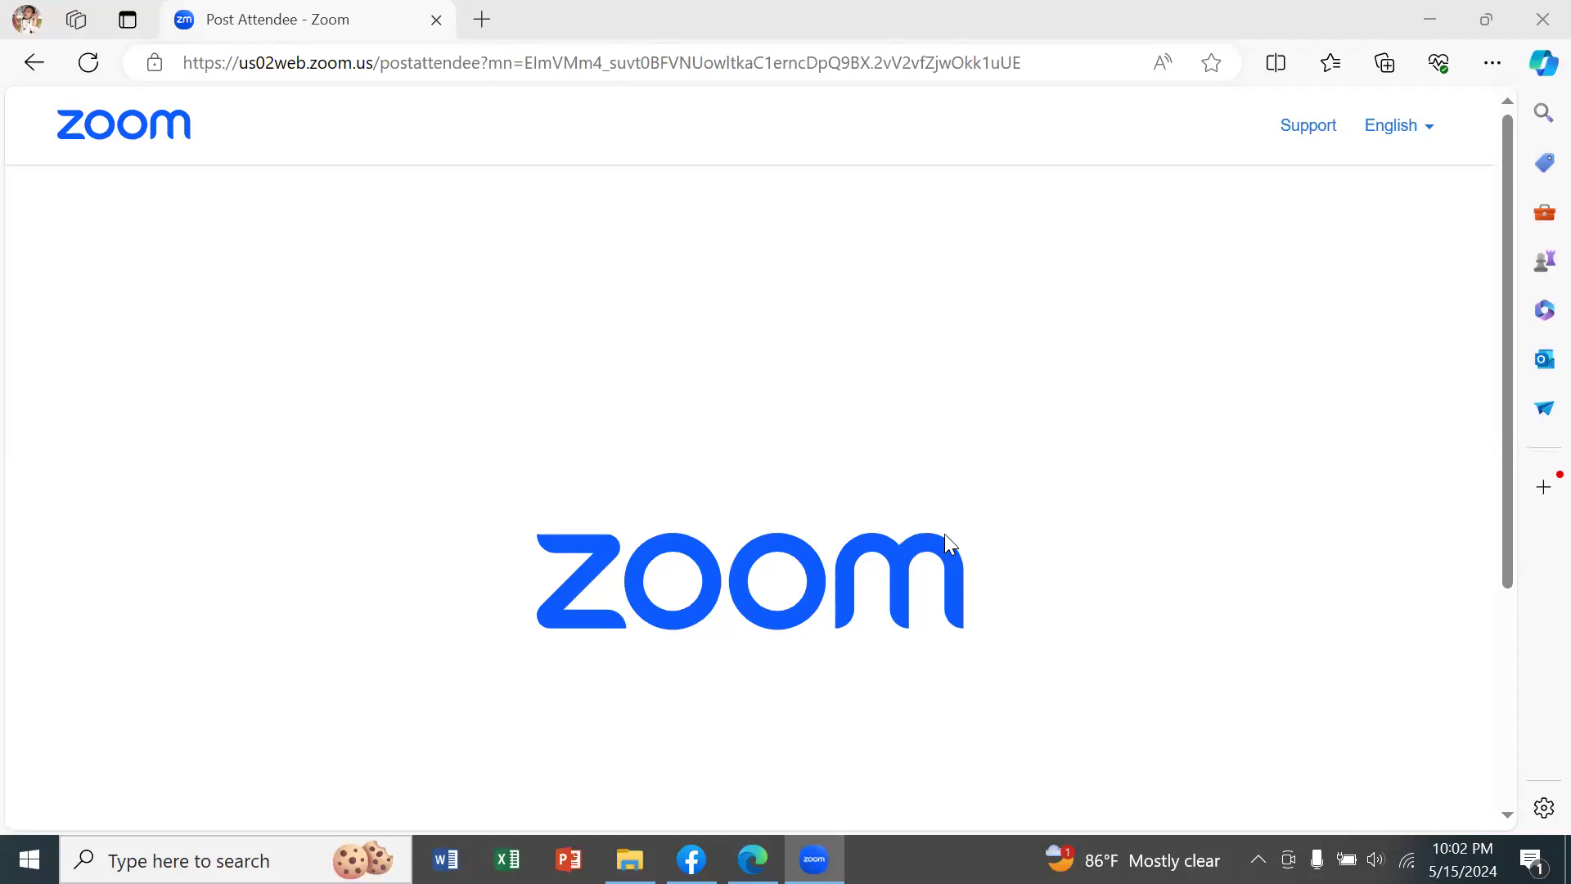
scroll(1079, 520, "down", 4)
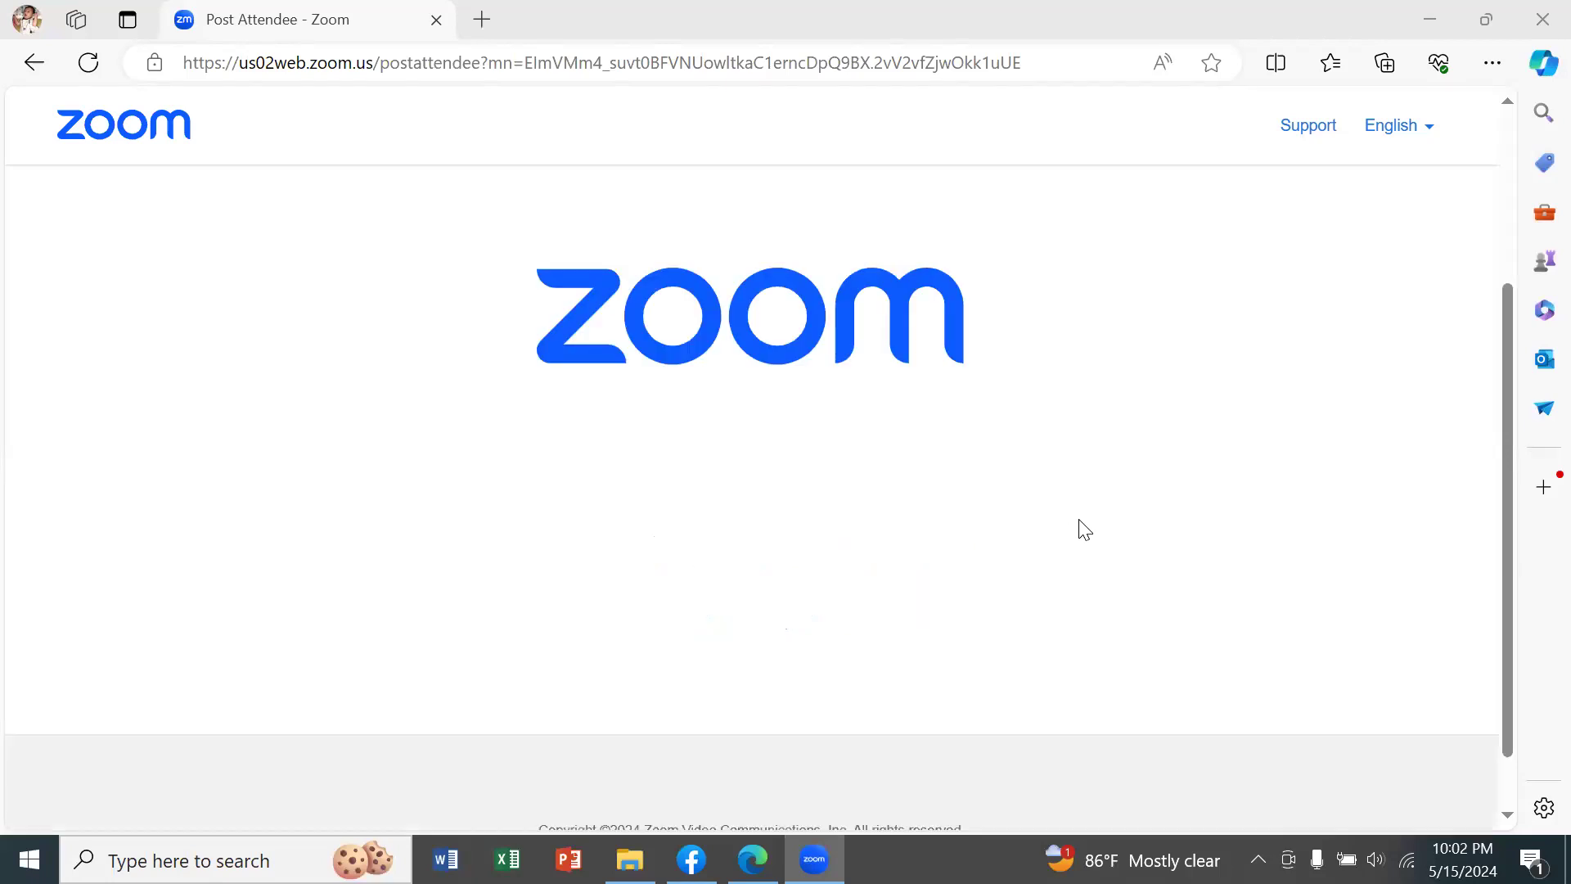
scroll(1079, 519, "up", 3)
scroll(1084, 530, "up", 1)
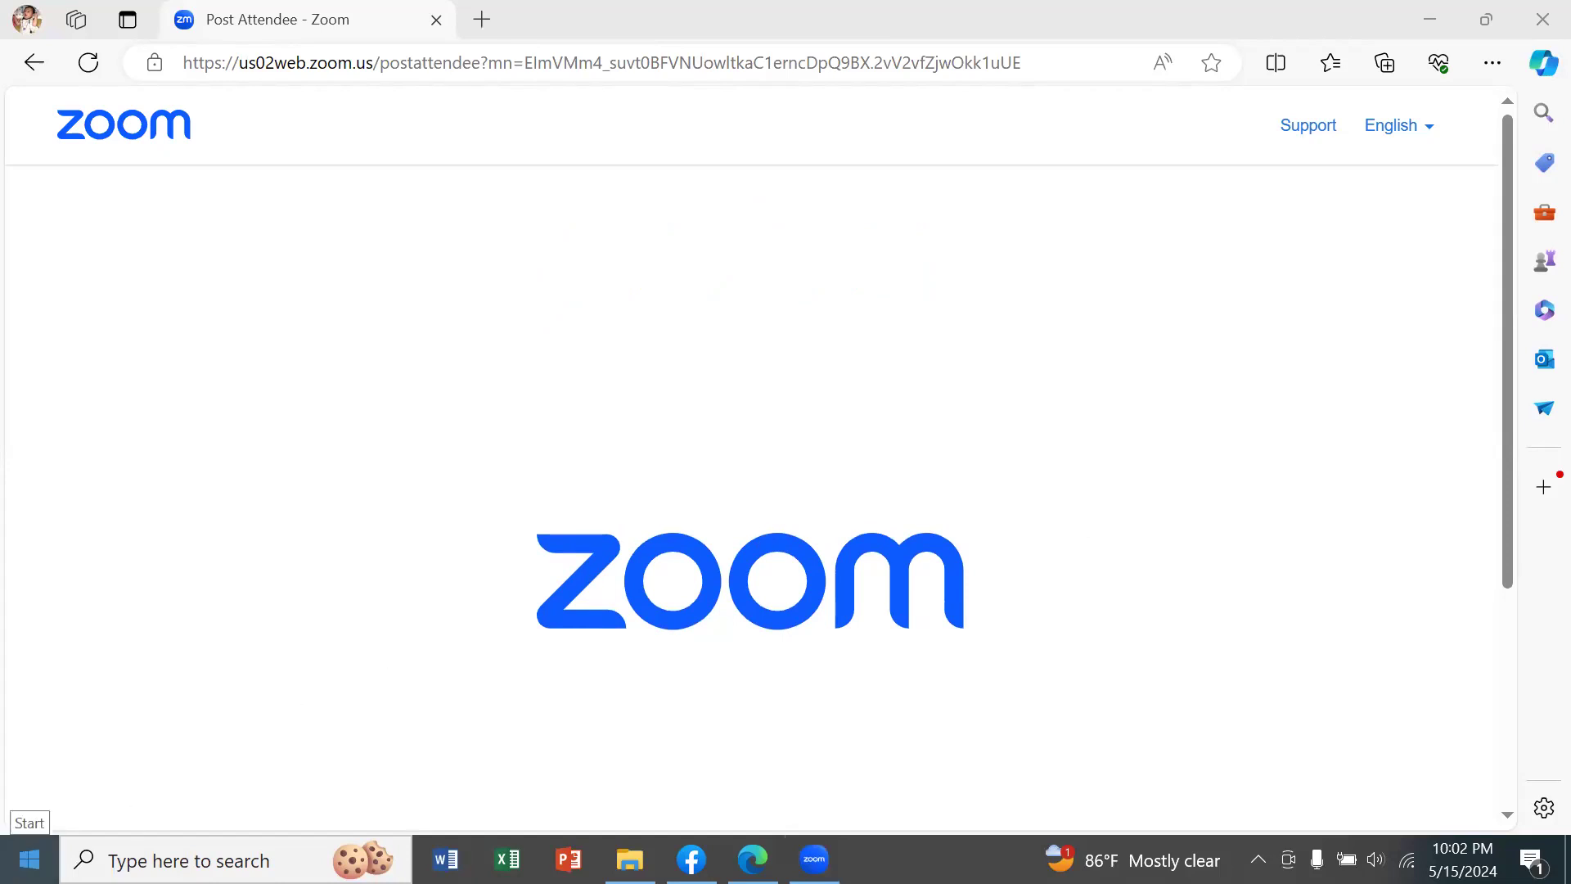
Step: Switch to Google Chrome, display the Google apps list on the new tab page and maximize the browser window
key("super")
left_click(143, 780)
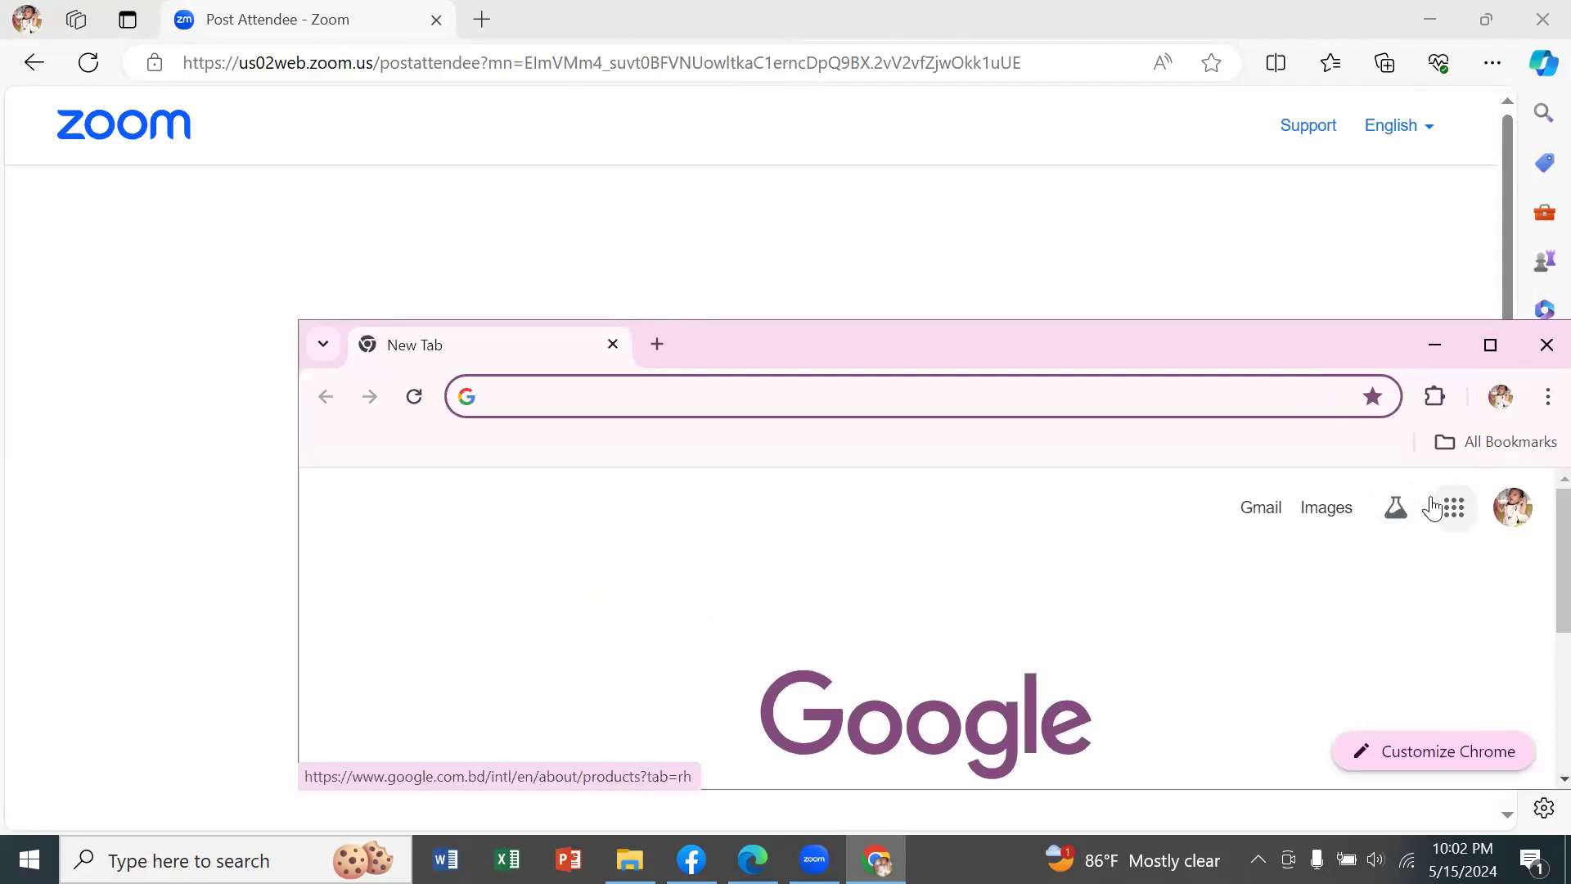
left_click(1446, 507)
left_click(1447, 507)
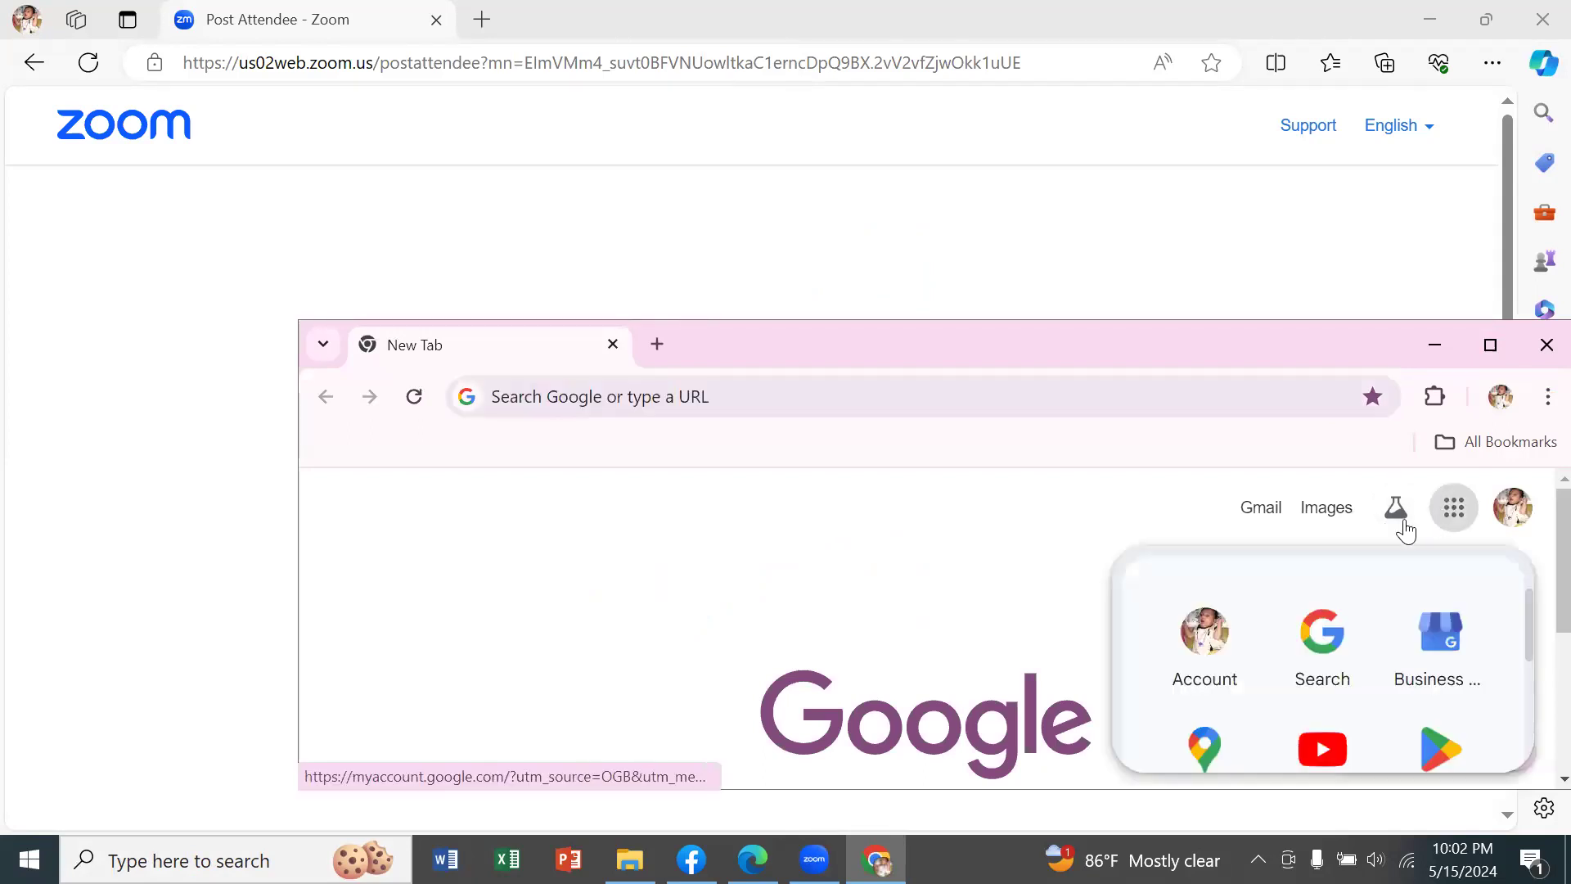
scroll(1309, 629, "down", 1)
scroll(1297, 622, "down", 5)
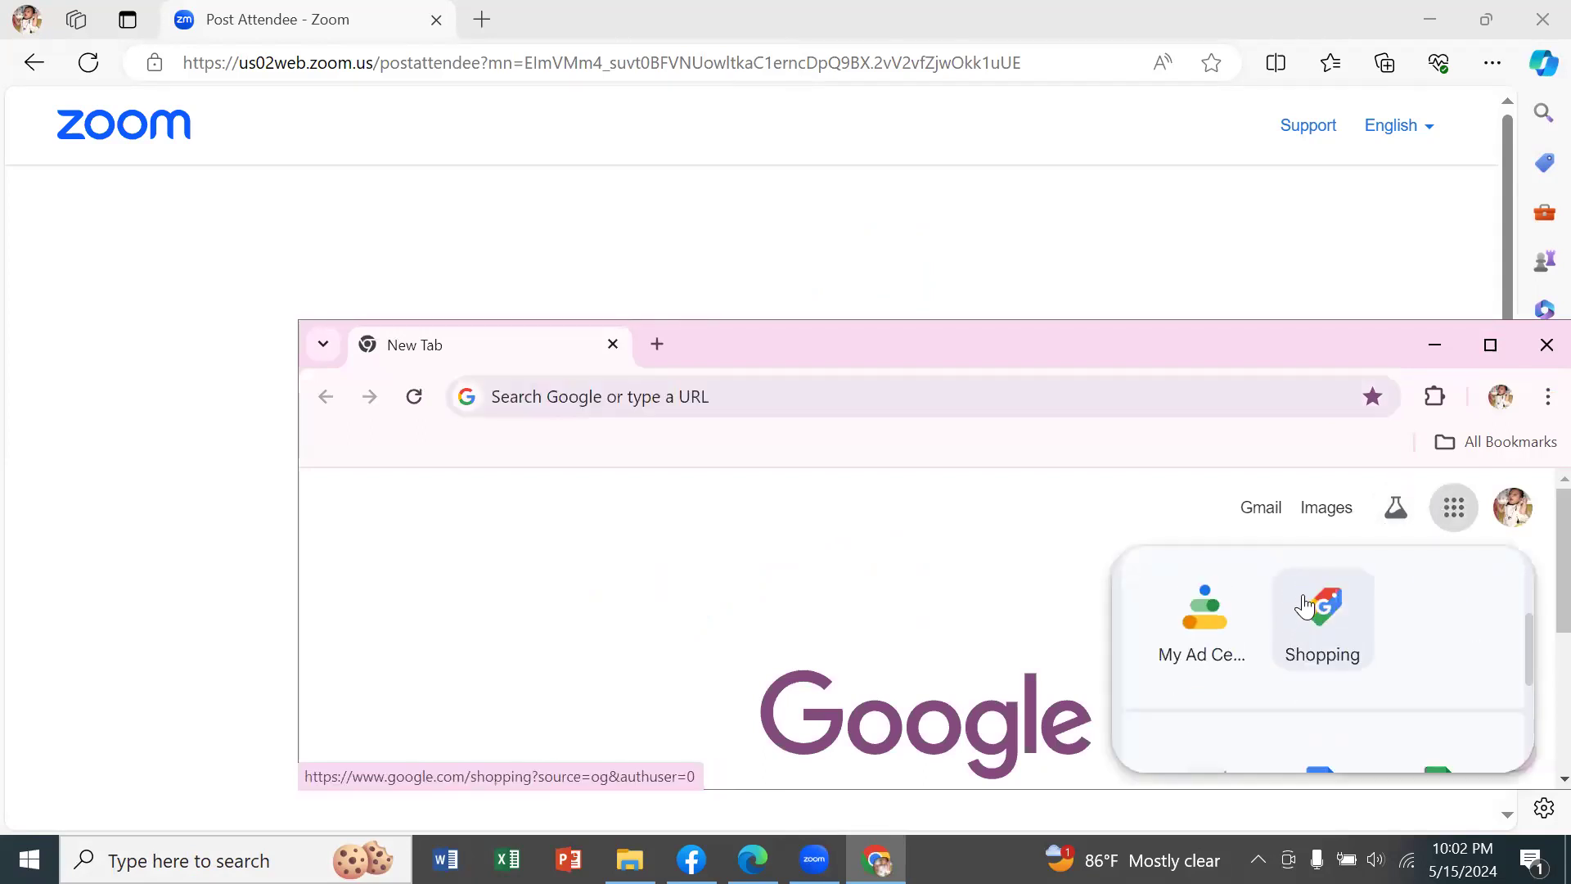
scroll(1305, 613, "up", 6)
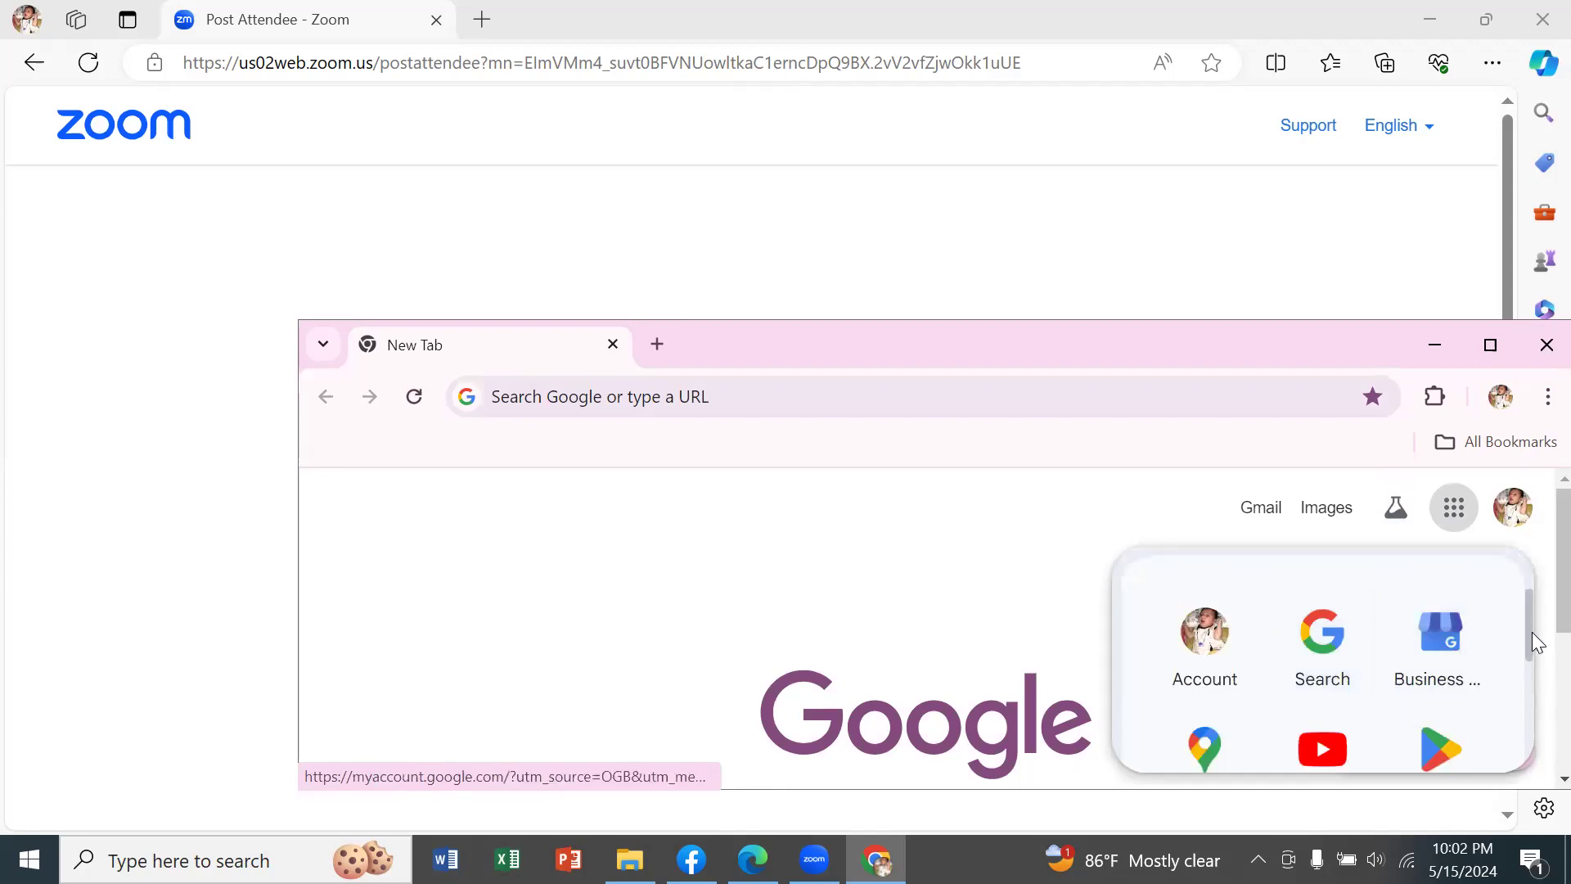
scroll(1532, 643, "down", 3)
left_click_drag(1533, 641, 1487, 347)
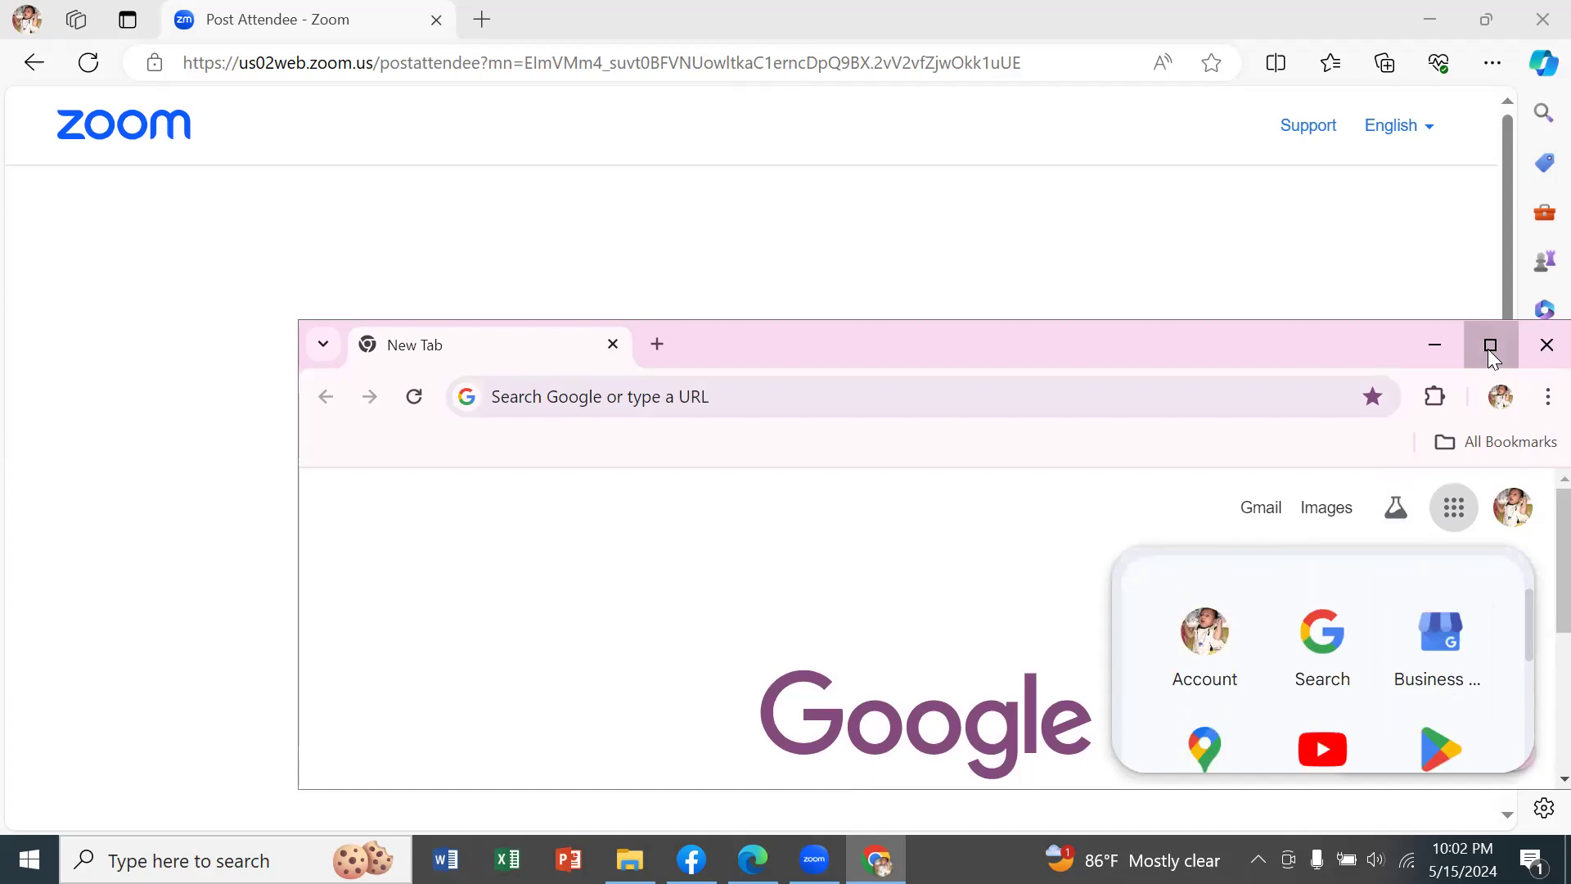
left_click(1488, 345)
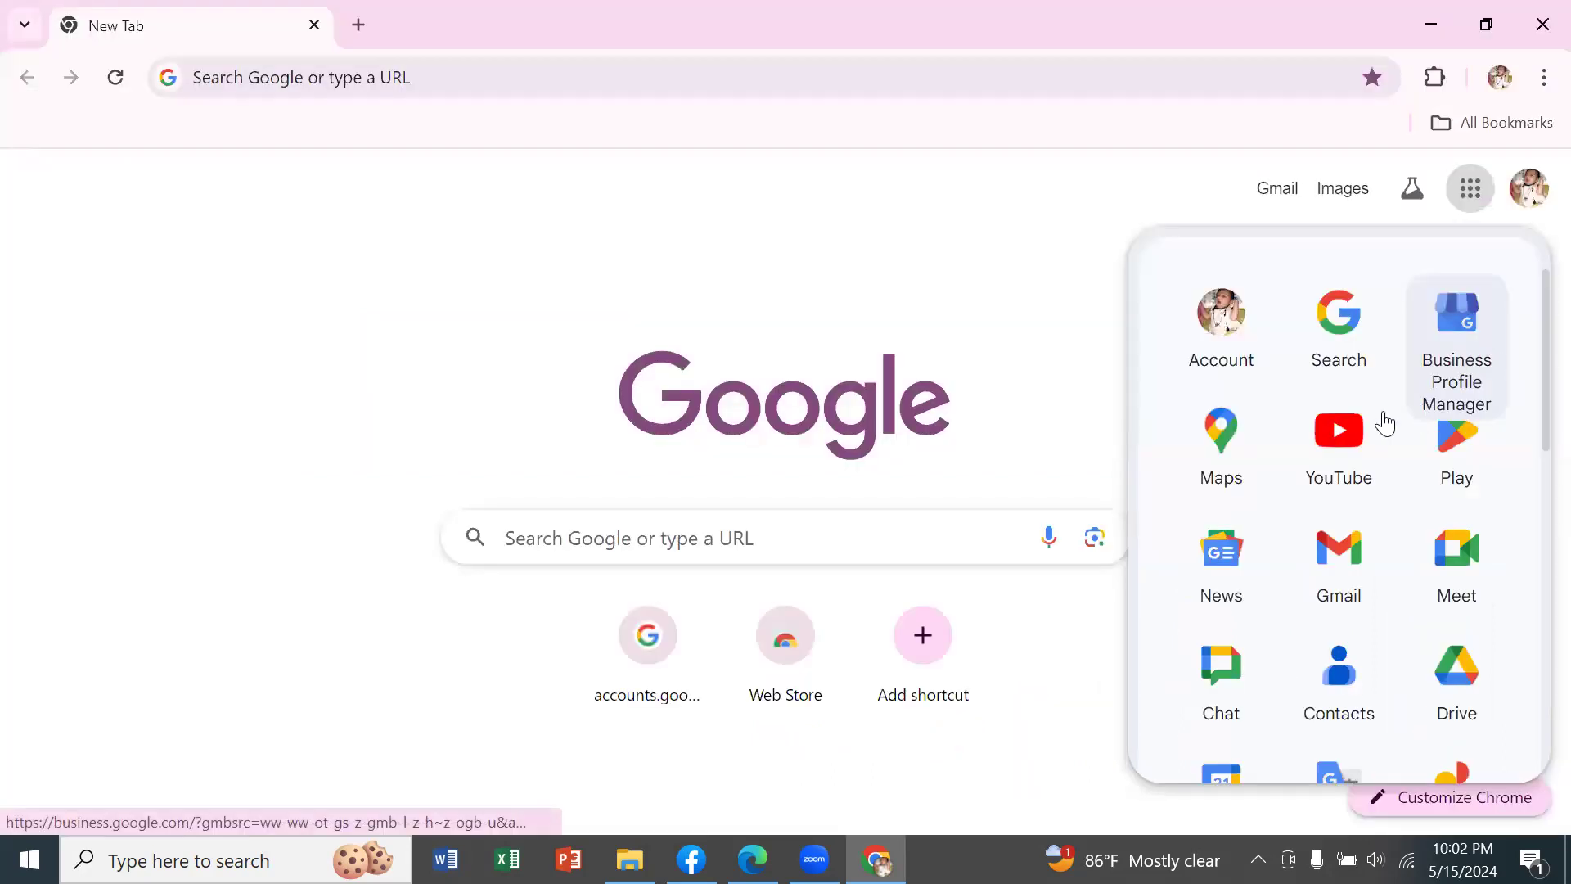
Step: Look through the full list of Google apps and open the More from Google products page
scroll(1339, 426, "down", 10)
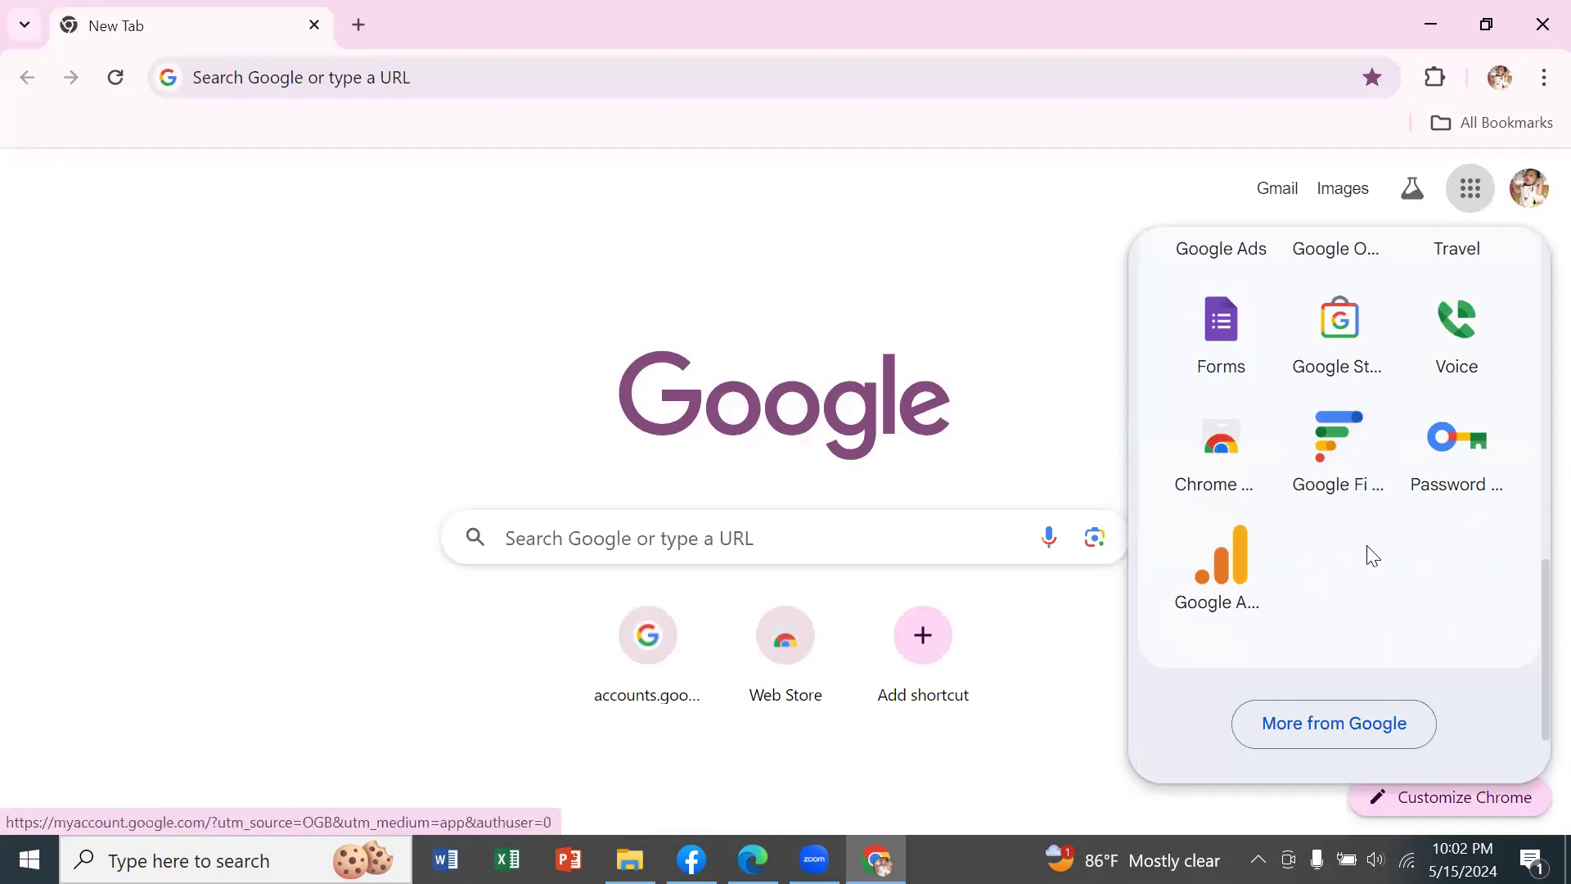
scroll(1367, 554, "up", 10)
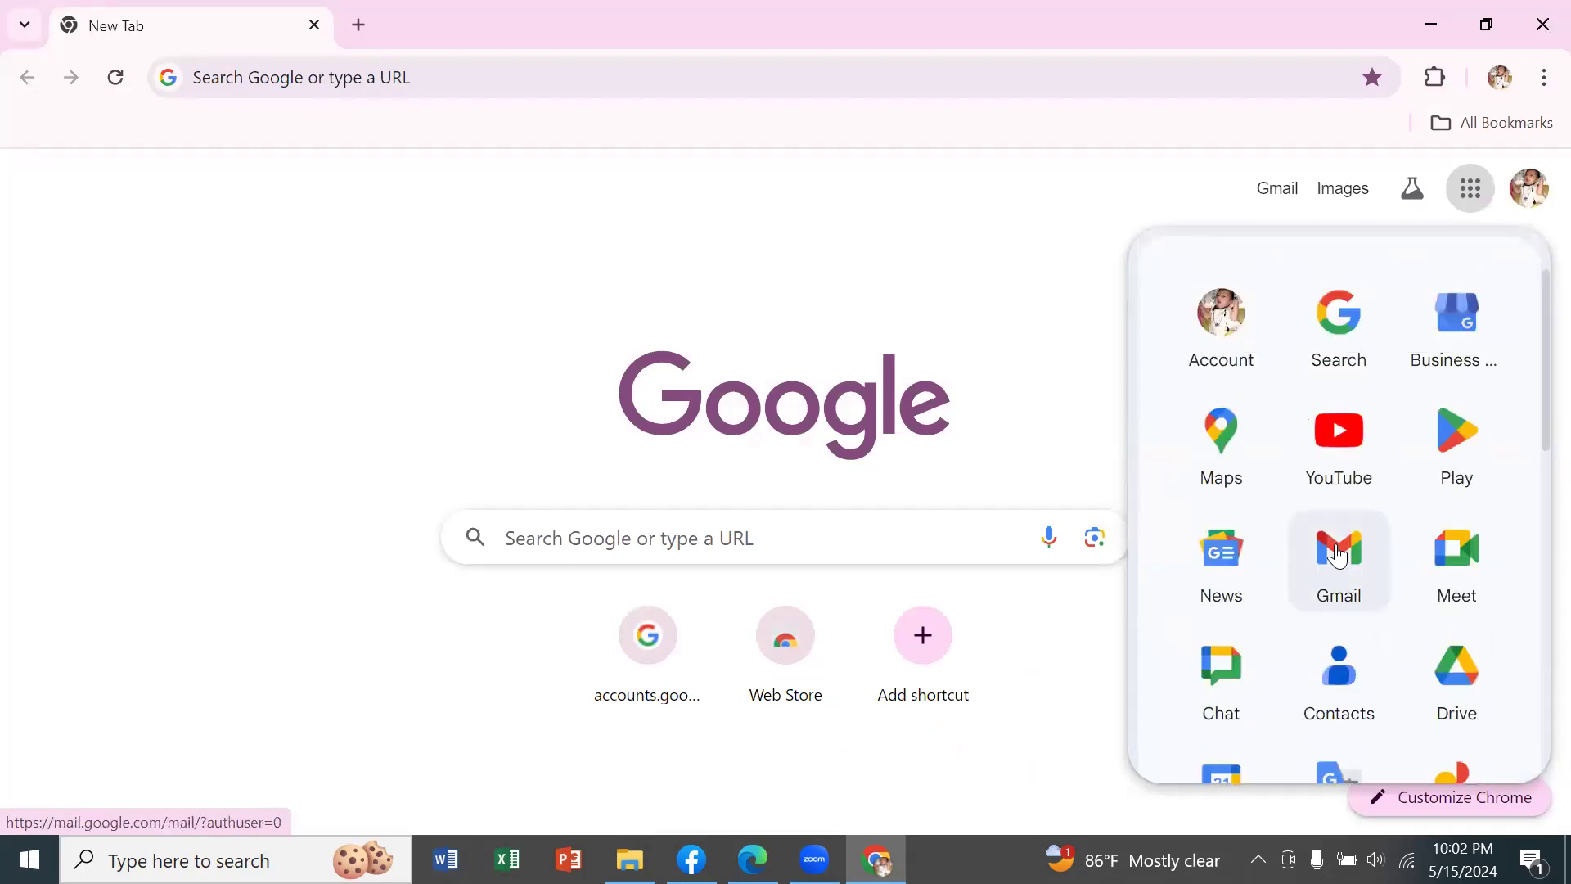
scroll(1346, 558, "down", 10)
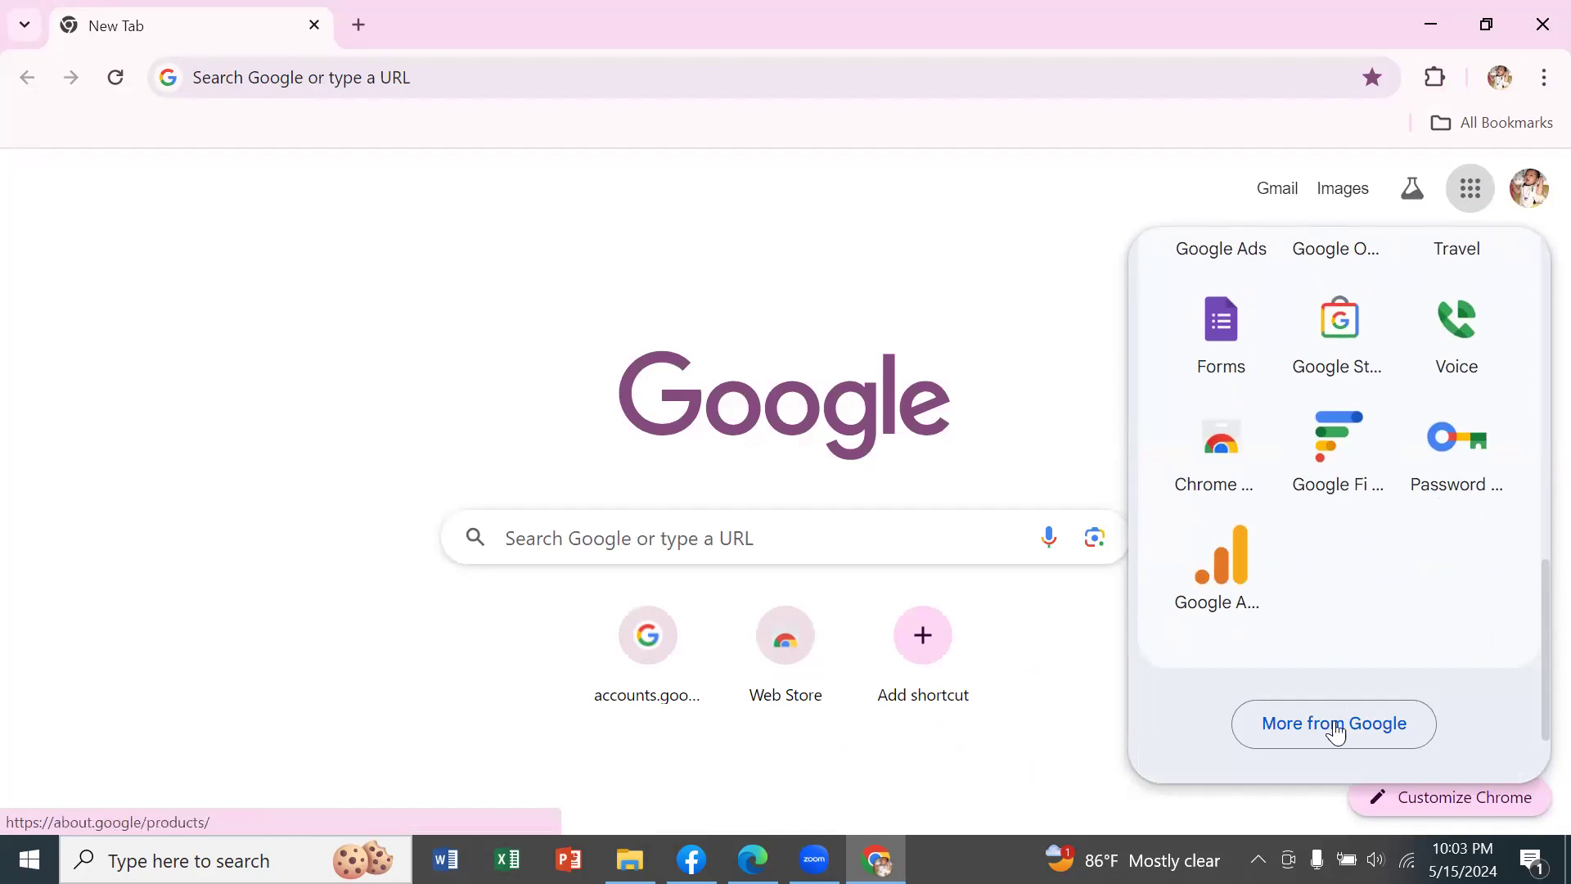
left_click(1281, 727)
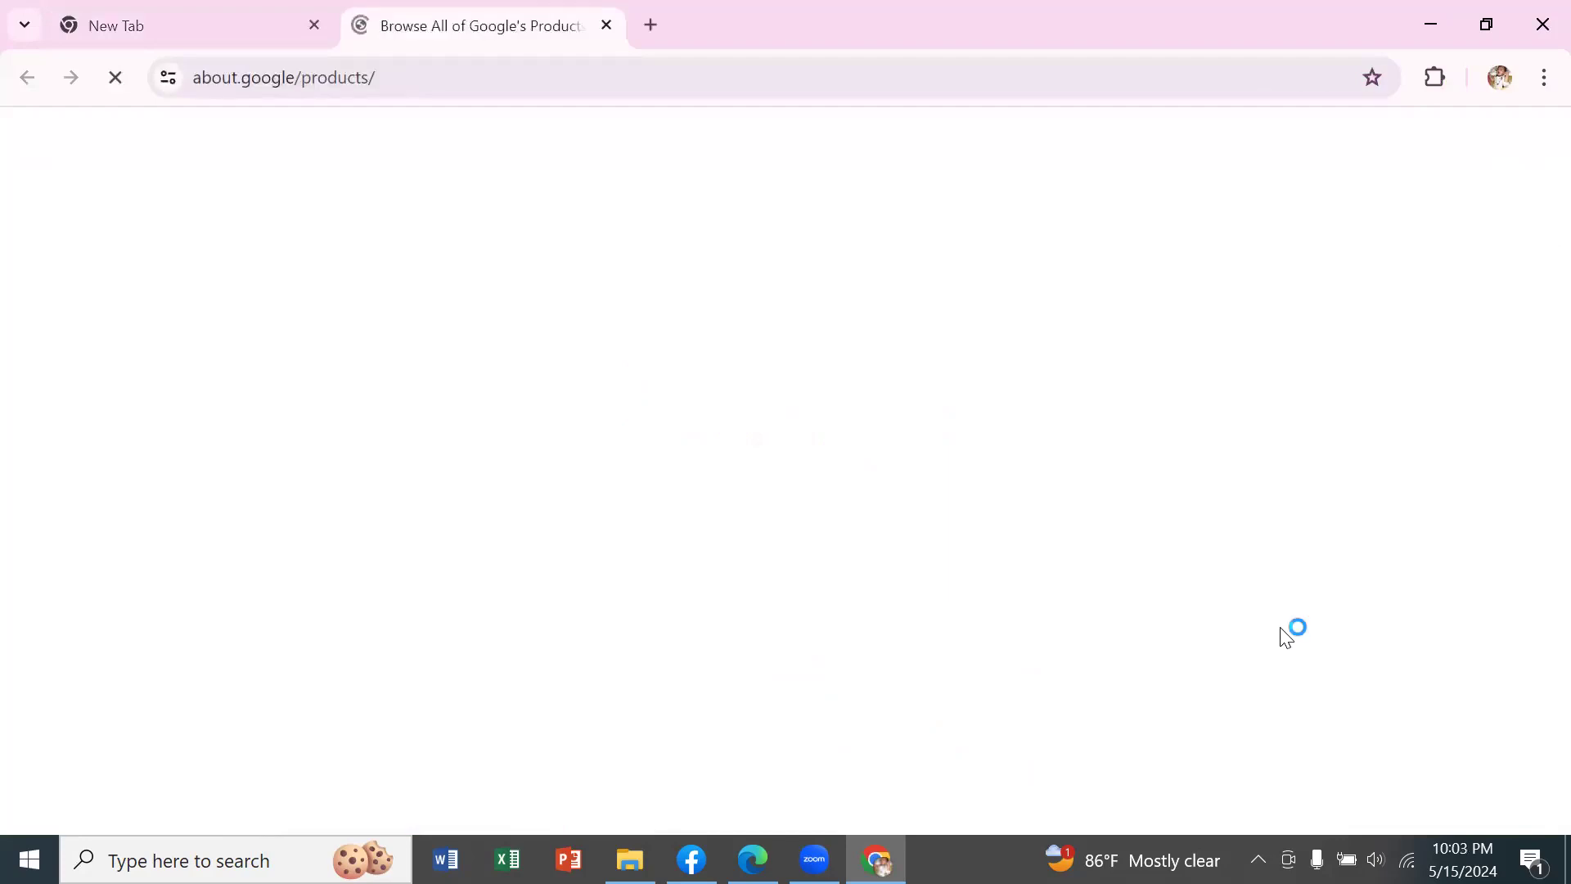
Step: Return to the New Tab page and open Google Ads from the Google apps list
left_click(191, 25)
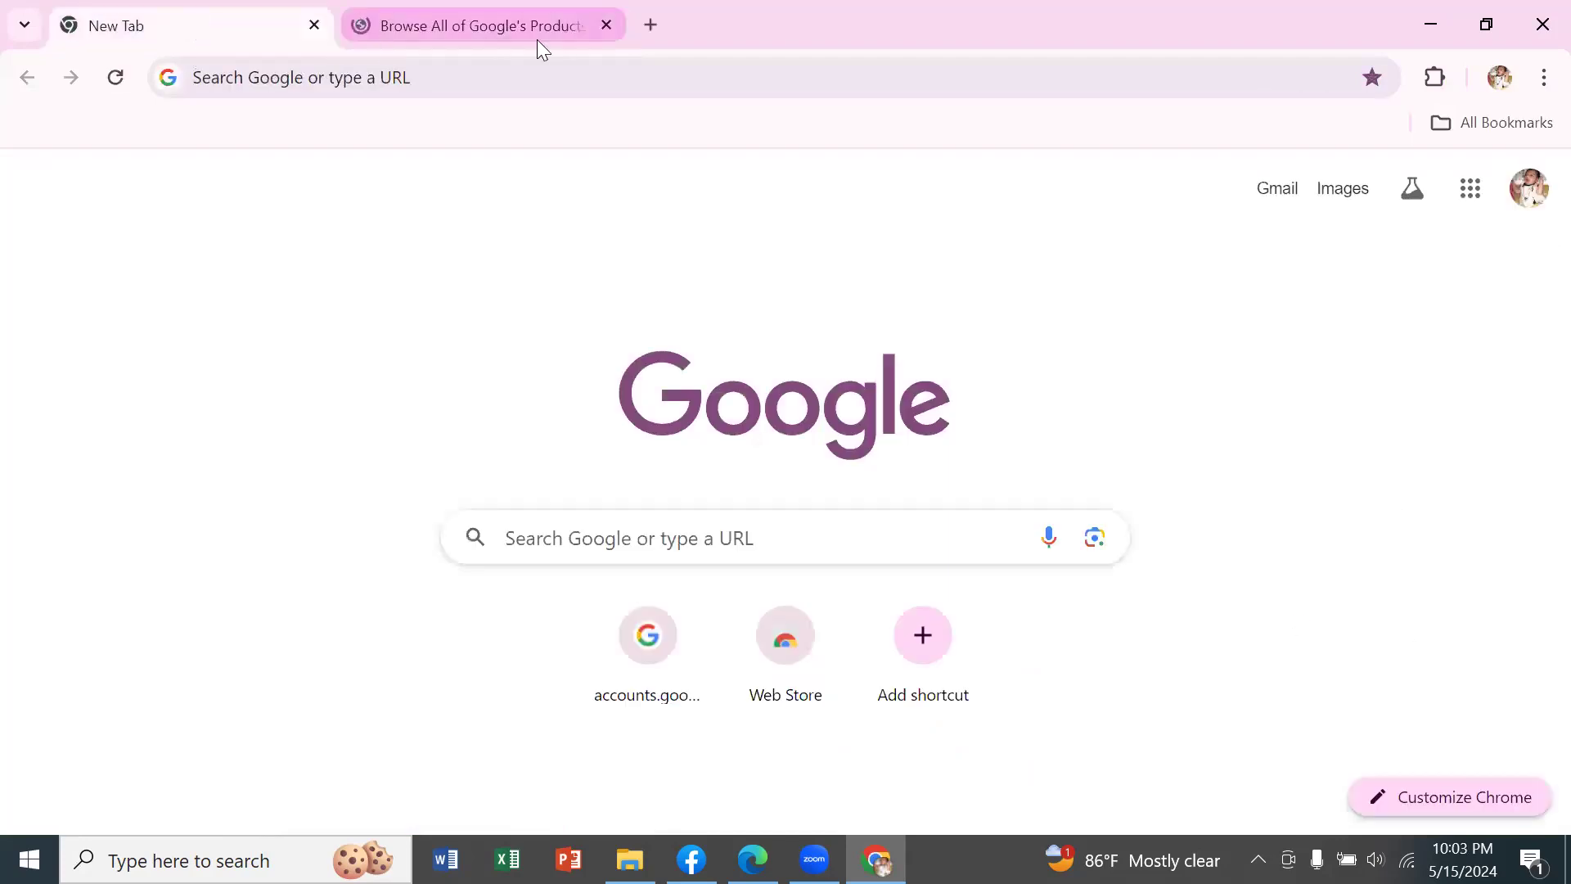
left_click(1464, 199)
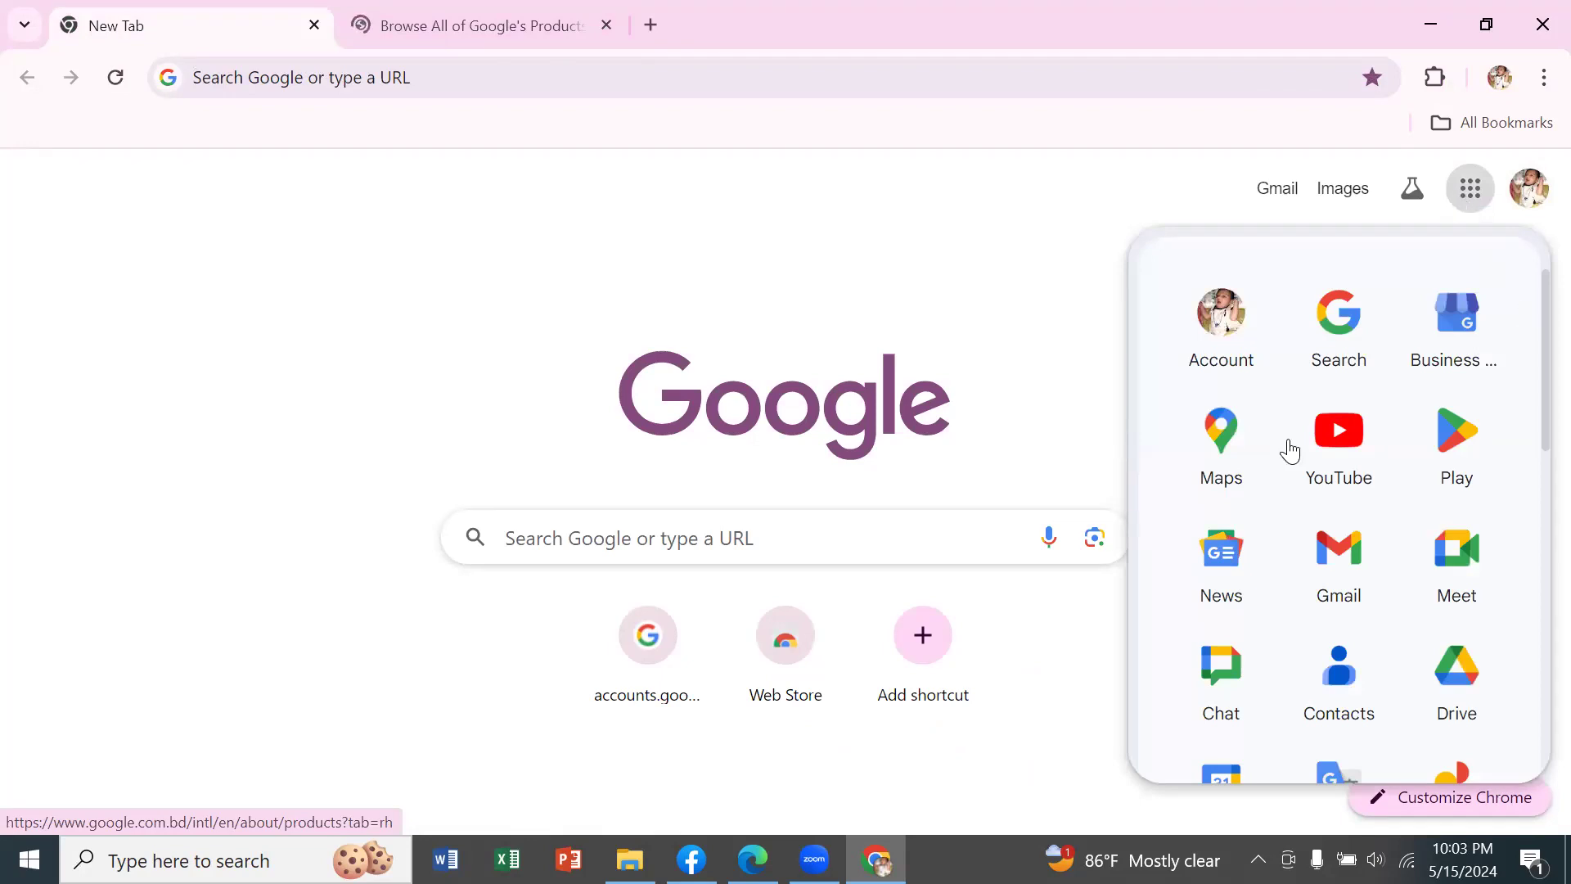
scroll(1286, 442, "down", 10)
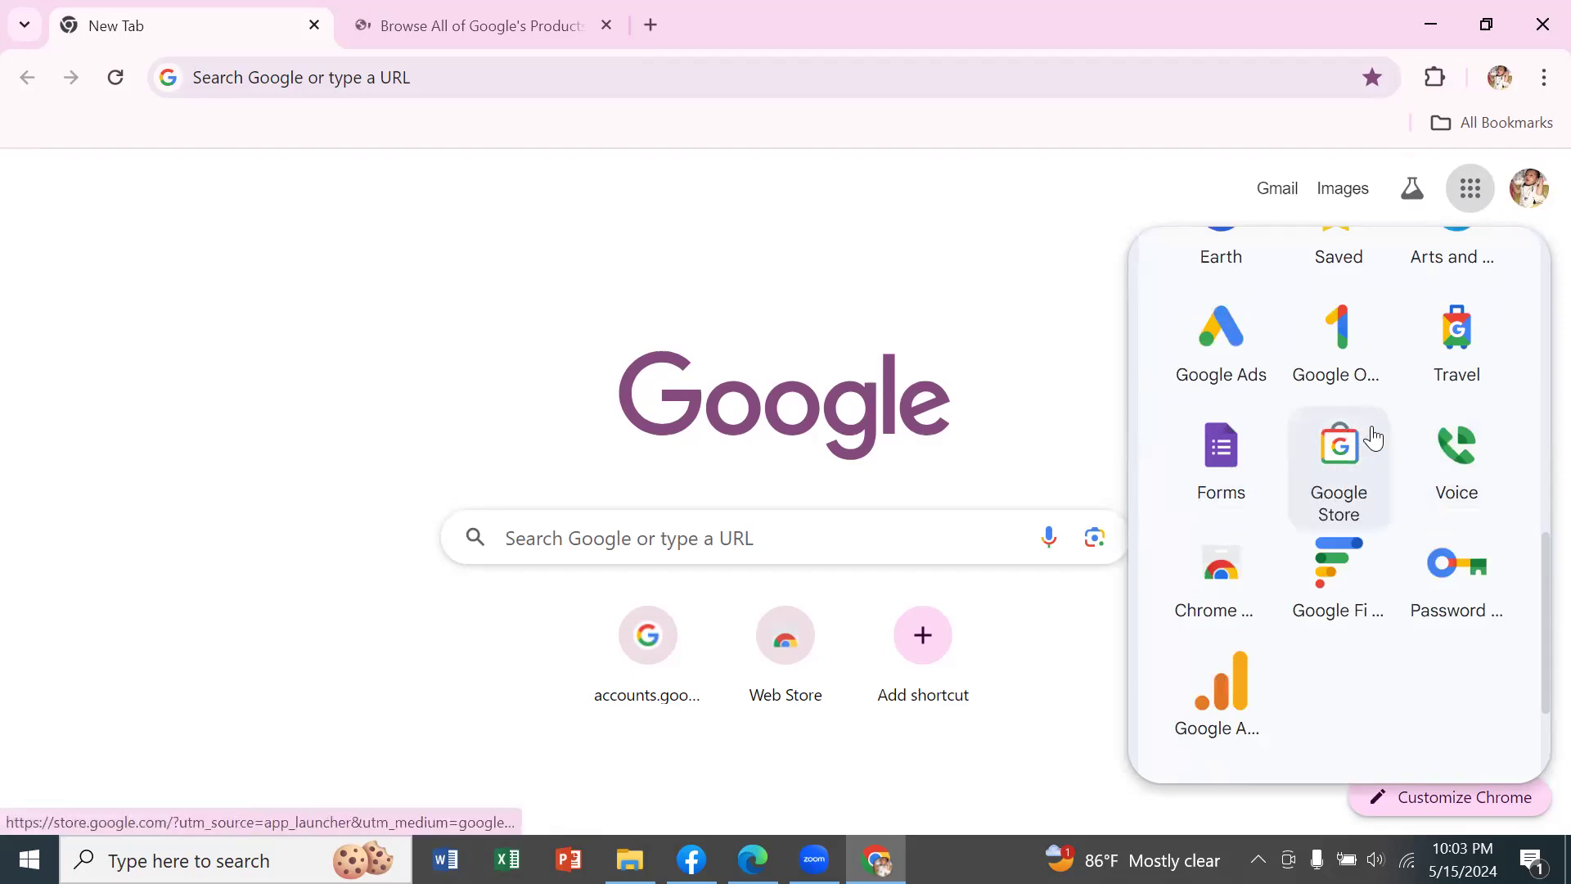
left_click(1218, 353)
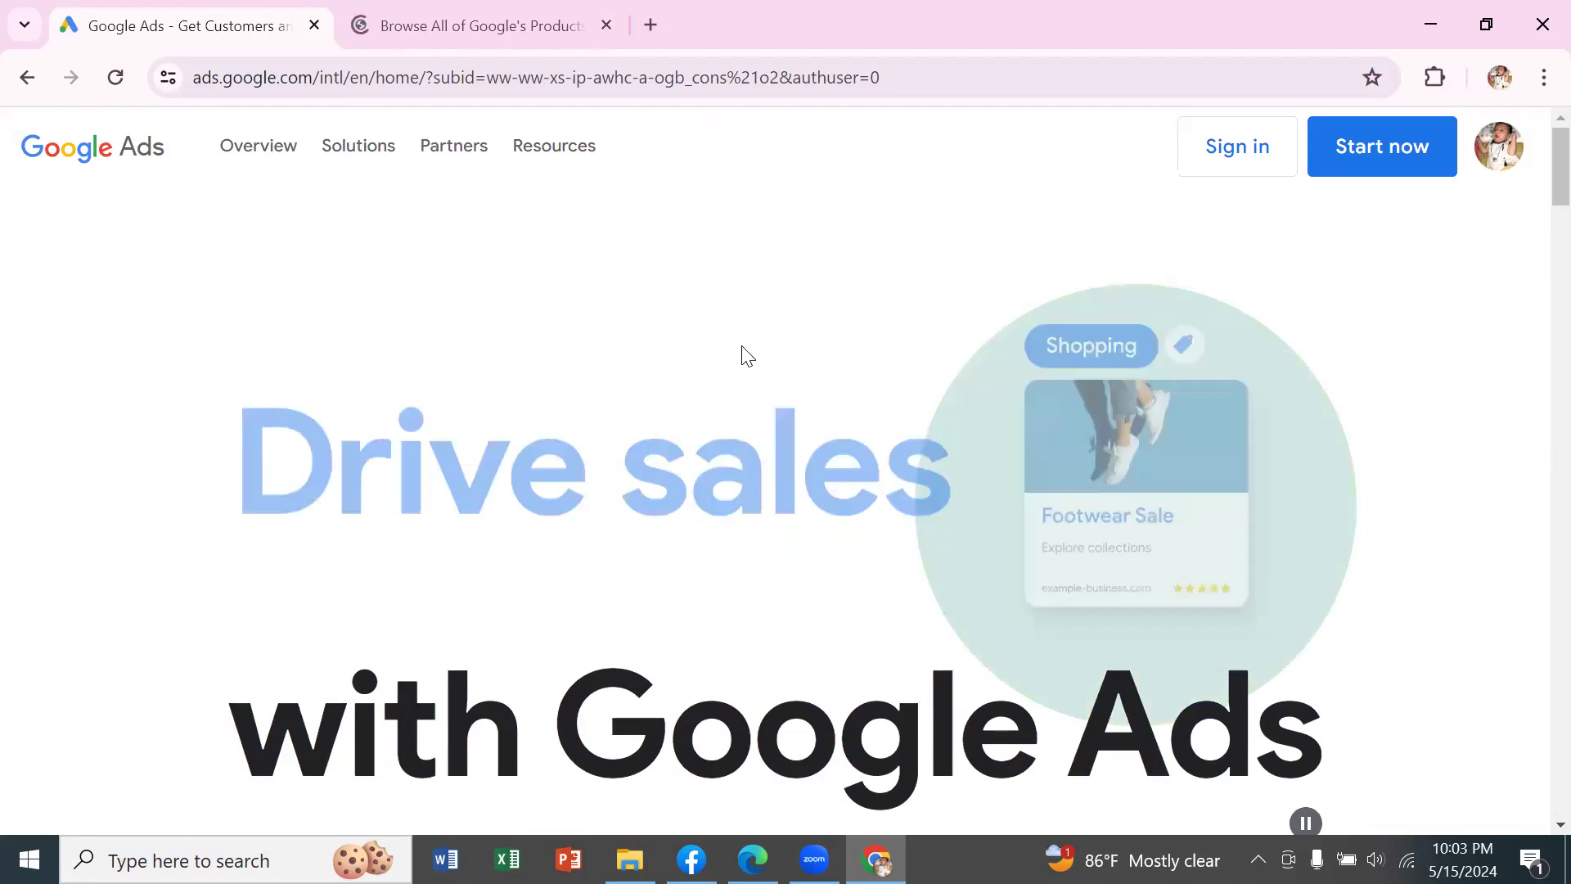
Step: Look over the Google Ads home page and display its list of Solutions
scroll(741, 357, "down", 7)
scroll(373, 445, "up", 7)
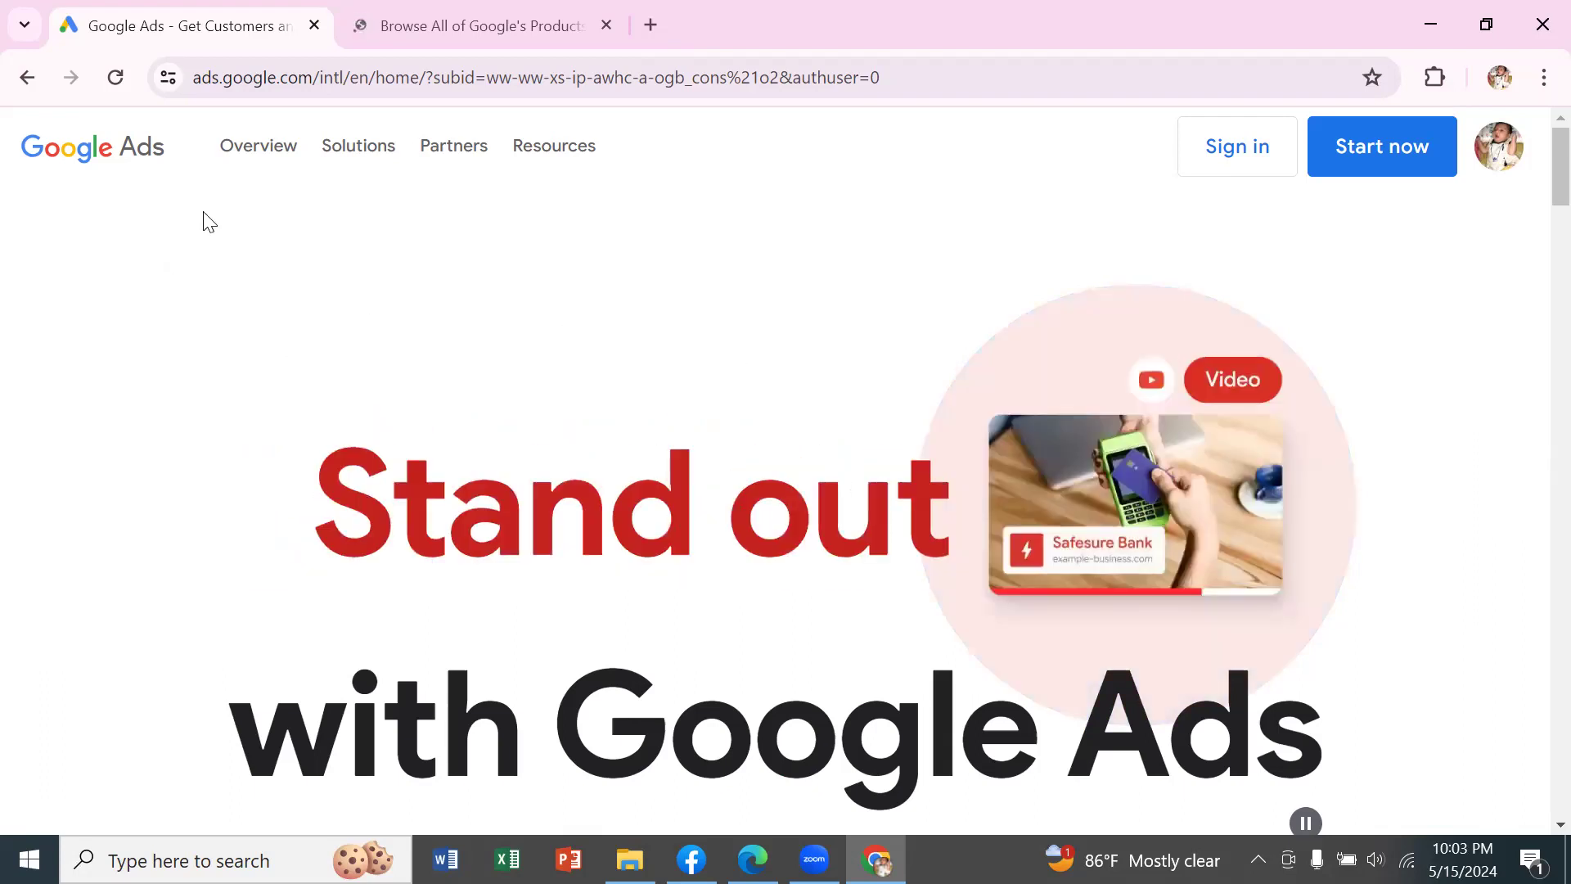
left_click(370, 156)
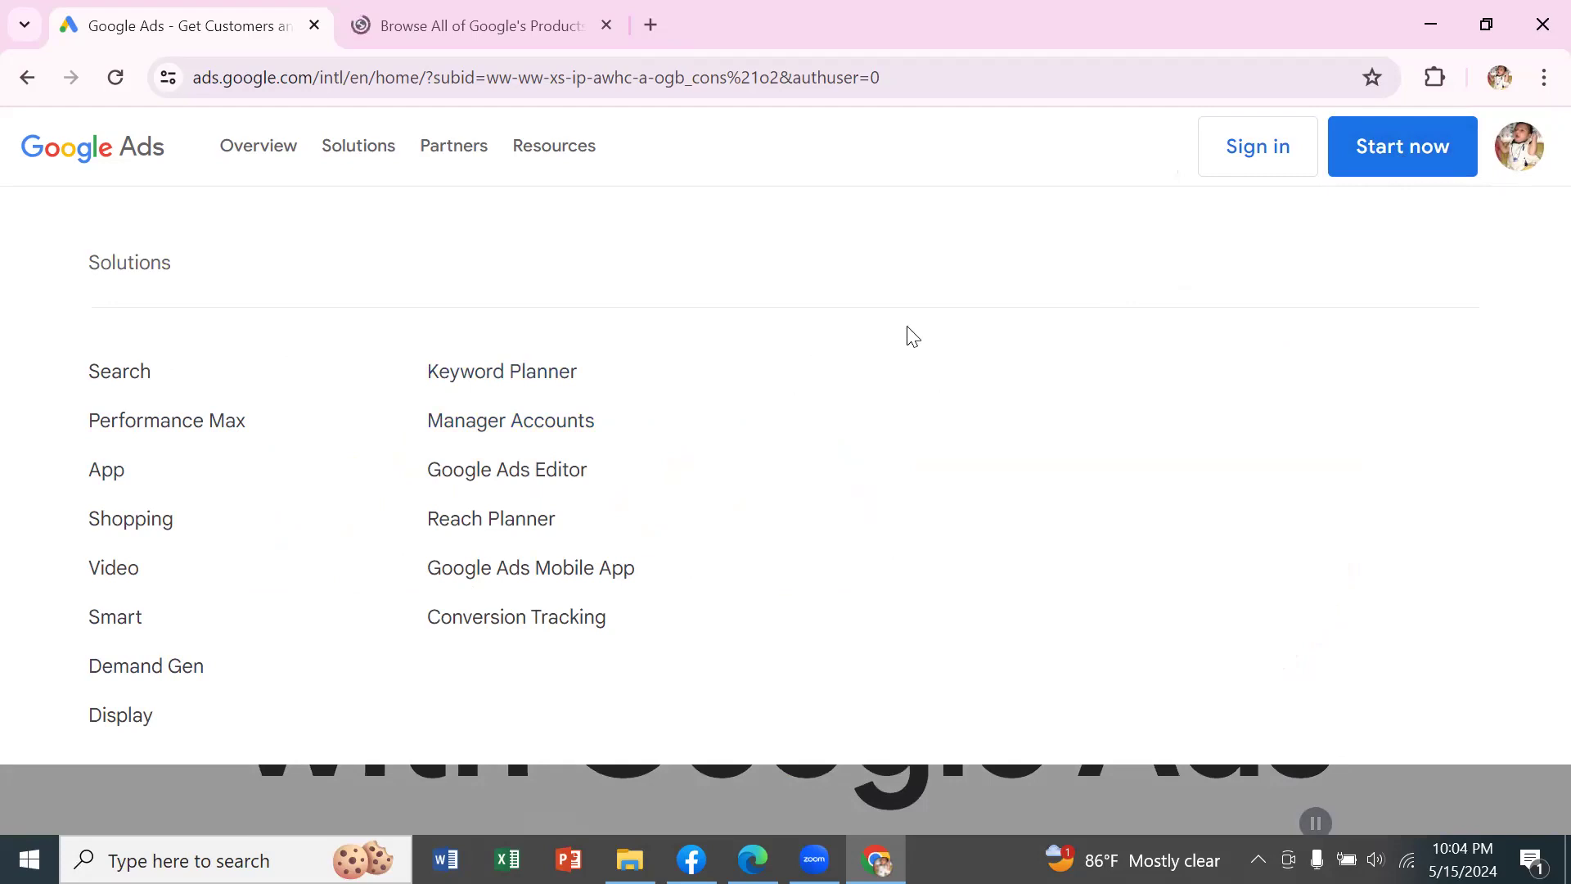
Step: Start with Google Ads, try a new account signup, then back out and open an existing account's Campaigns page
left_click(1386, 164)
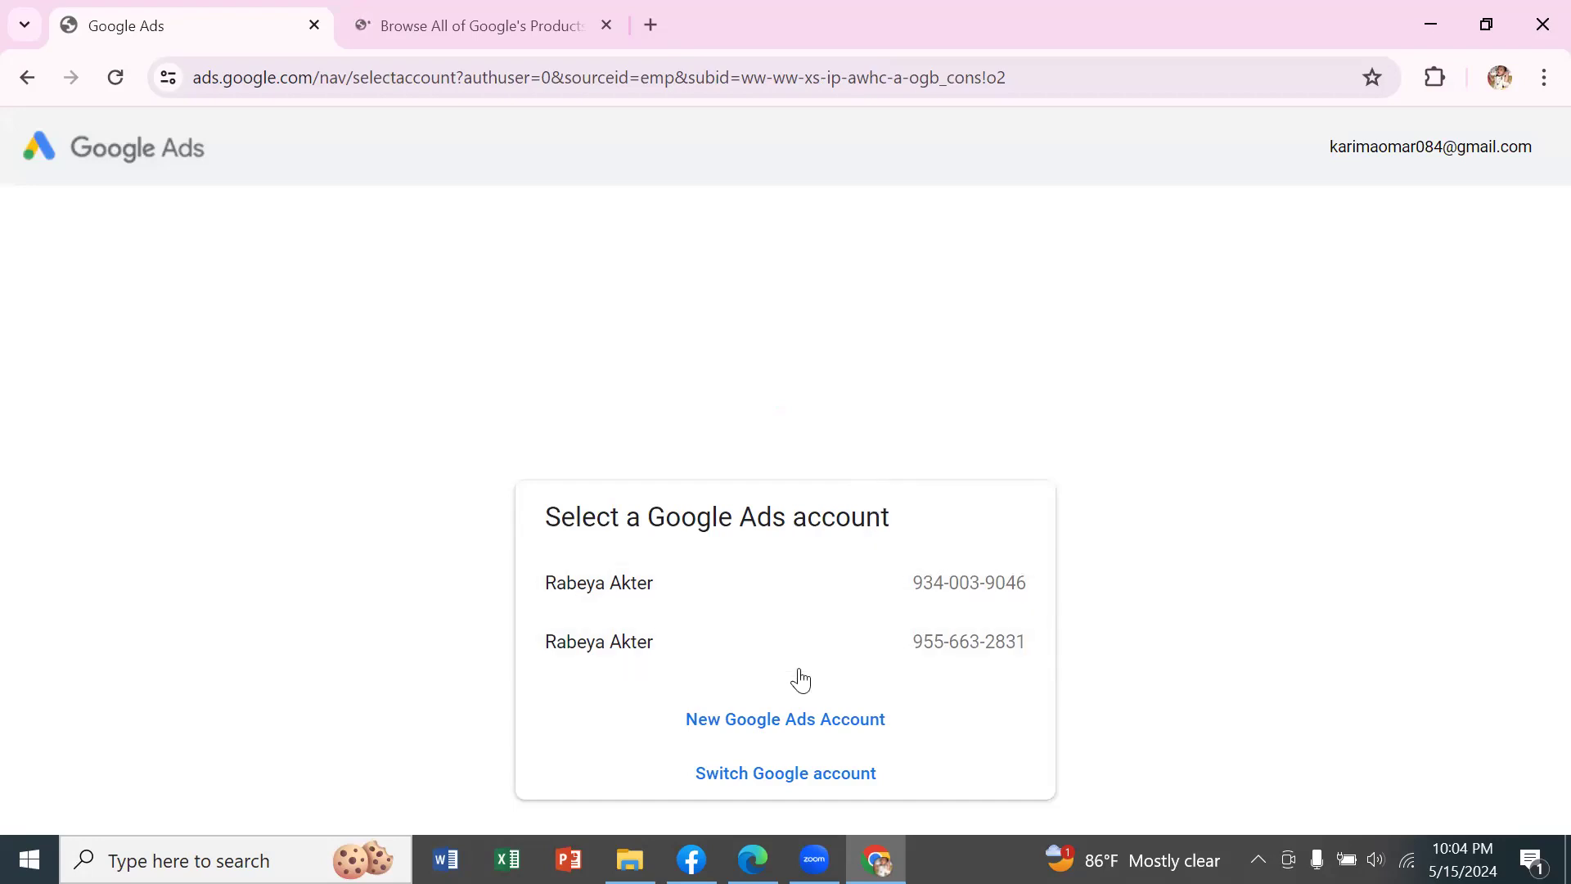
left_click(751, 717)
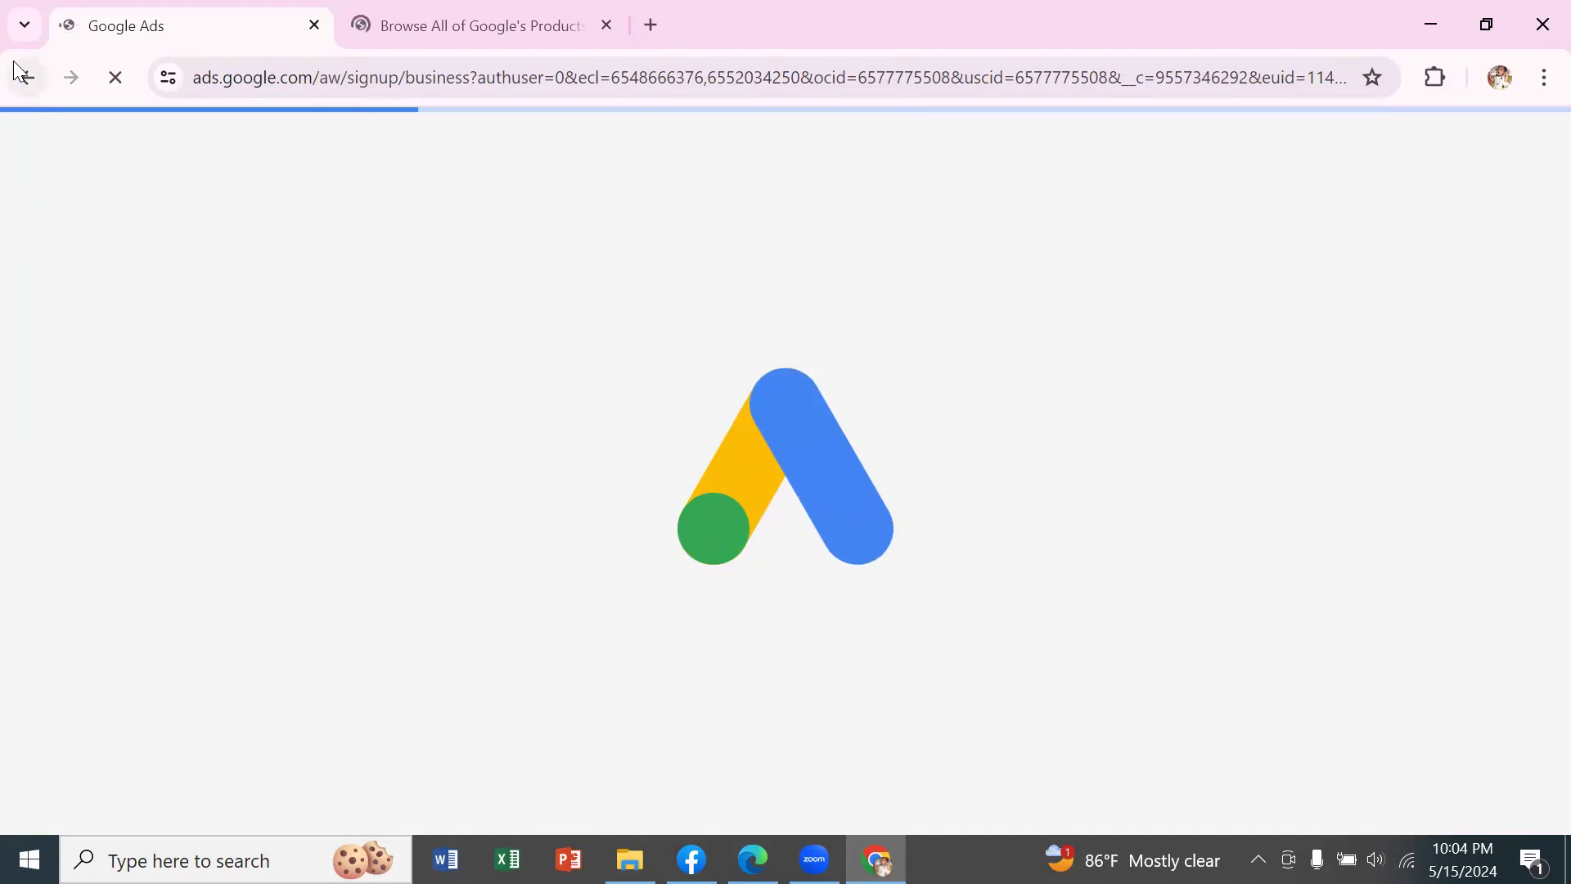
left_click(35, 80)
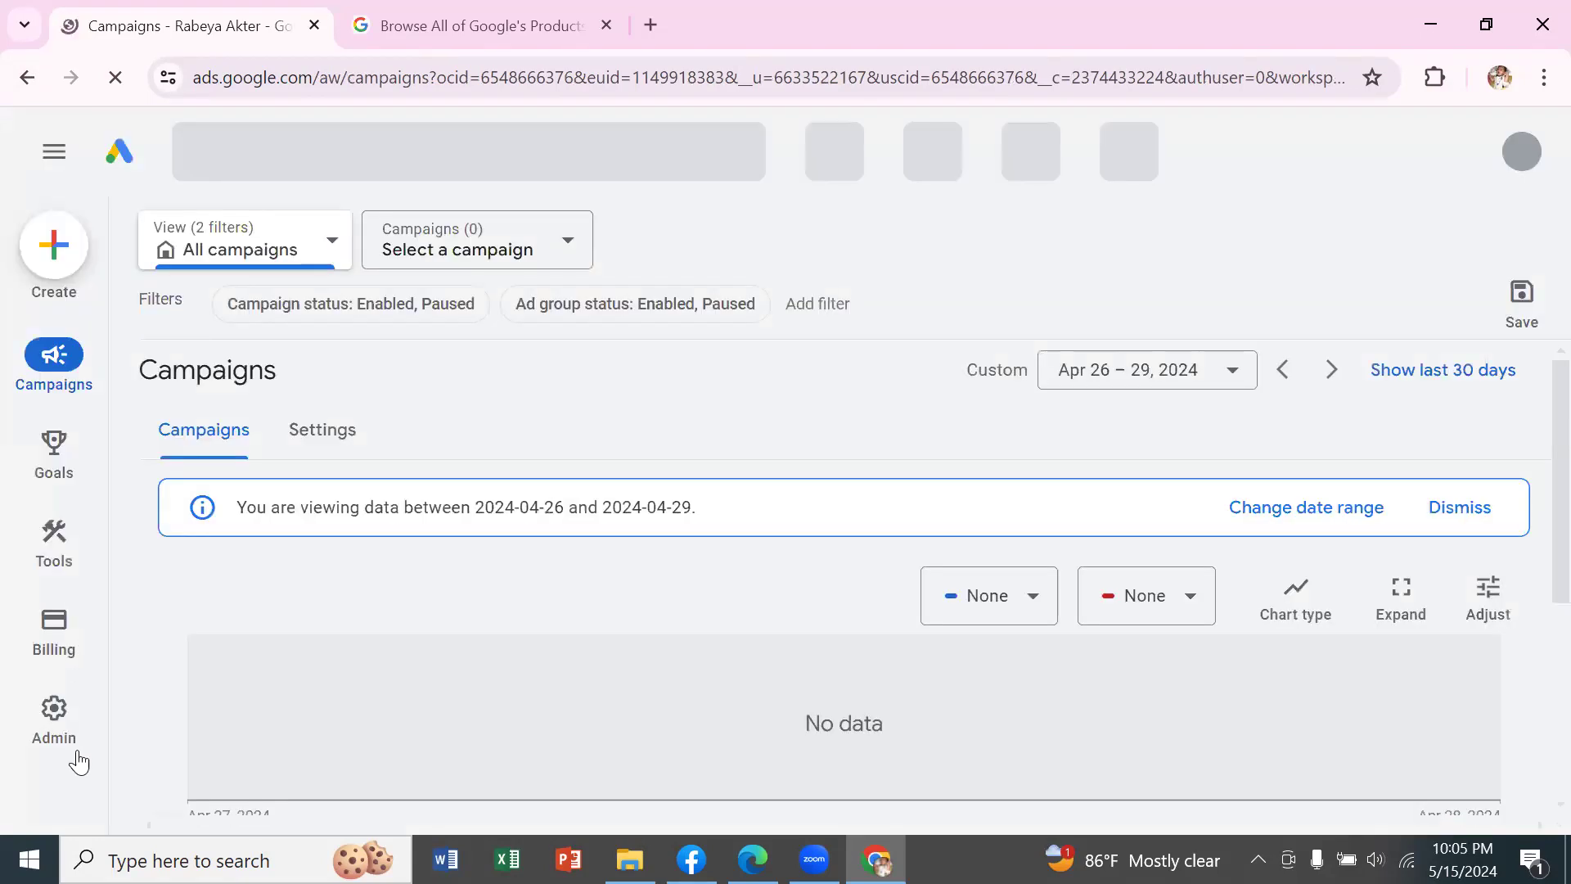
Step: Open the Admin account settings and examine the settings list along with the Tools and Billing options
mouse_move(49, 724)
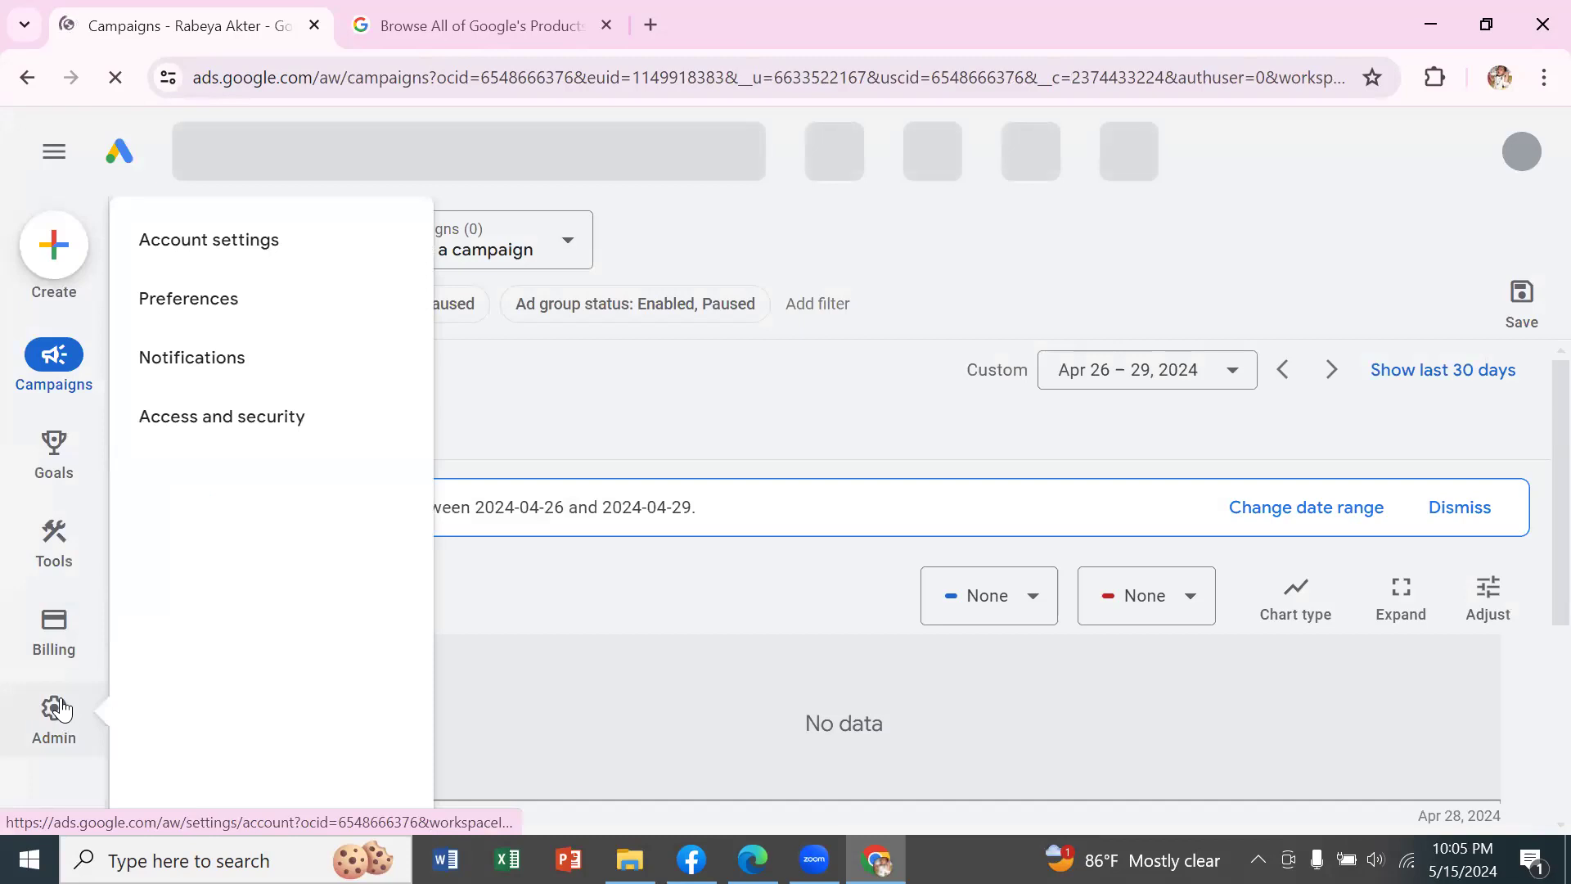
left_click(61, 708)
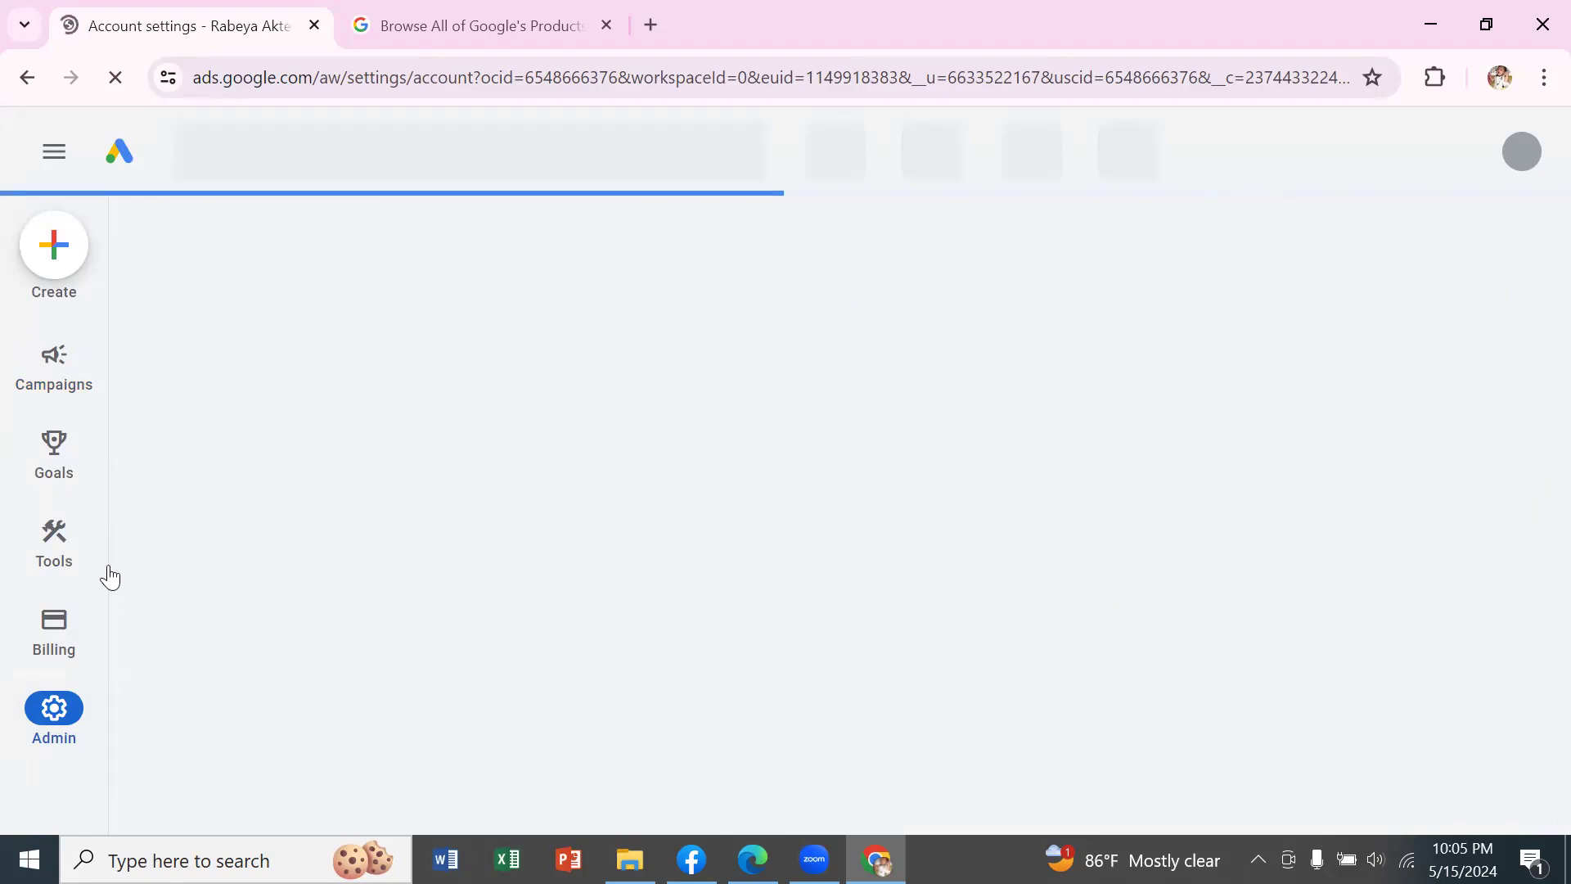
mouse_move(103, 564)
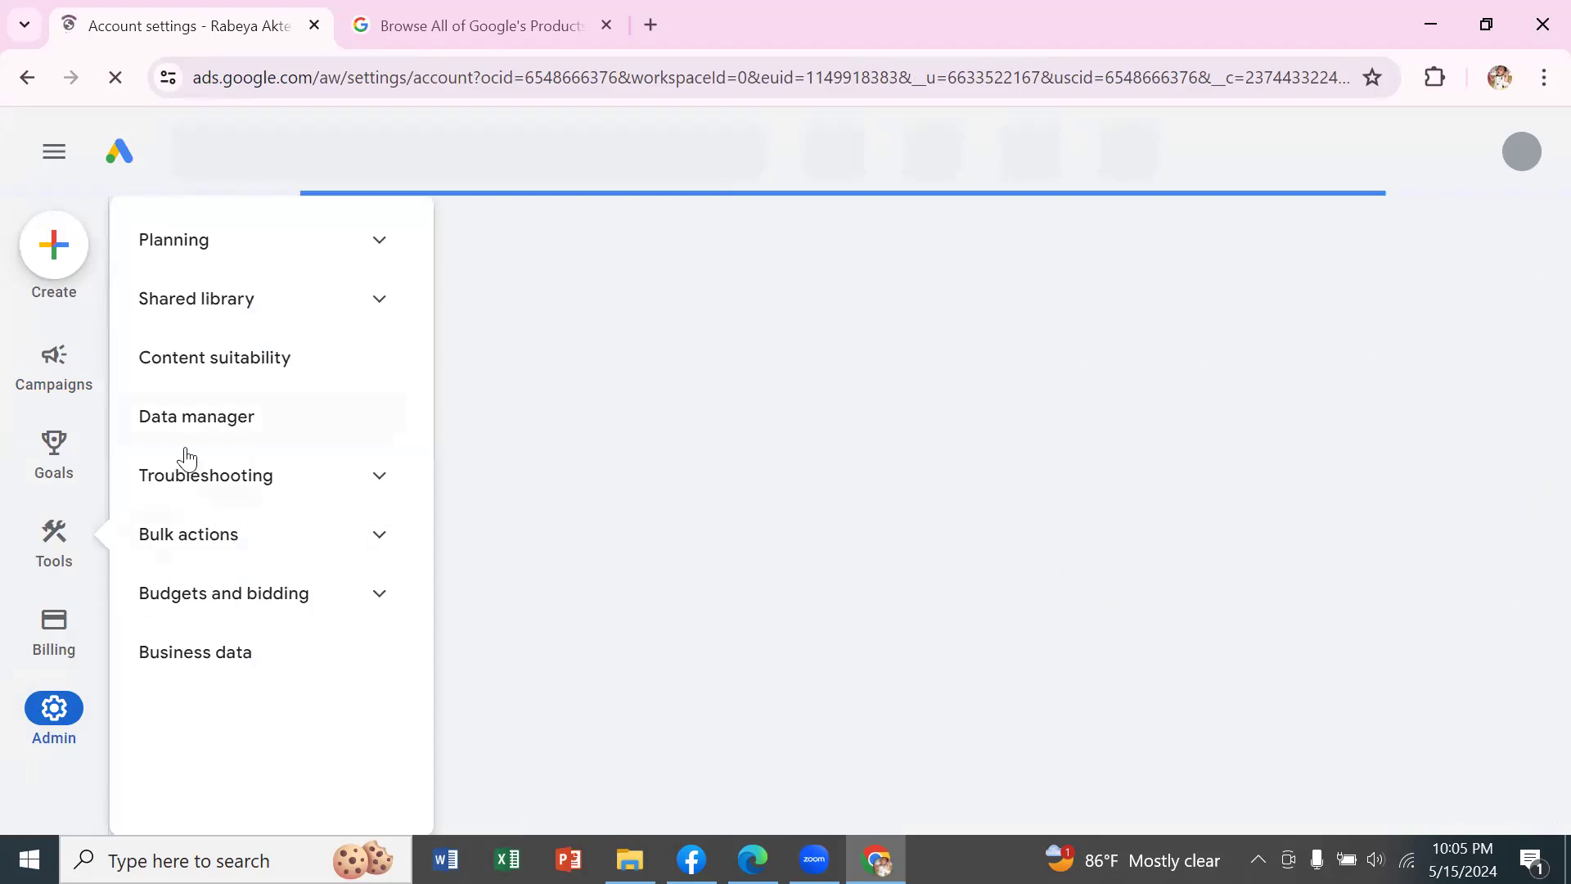
mouse_move(59, 699)
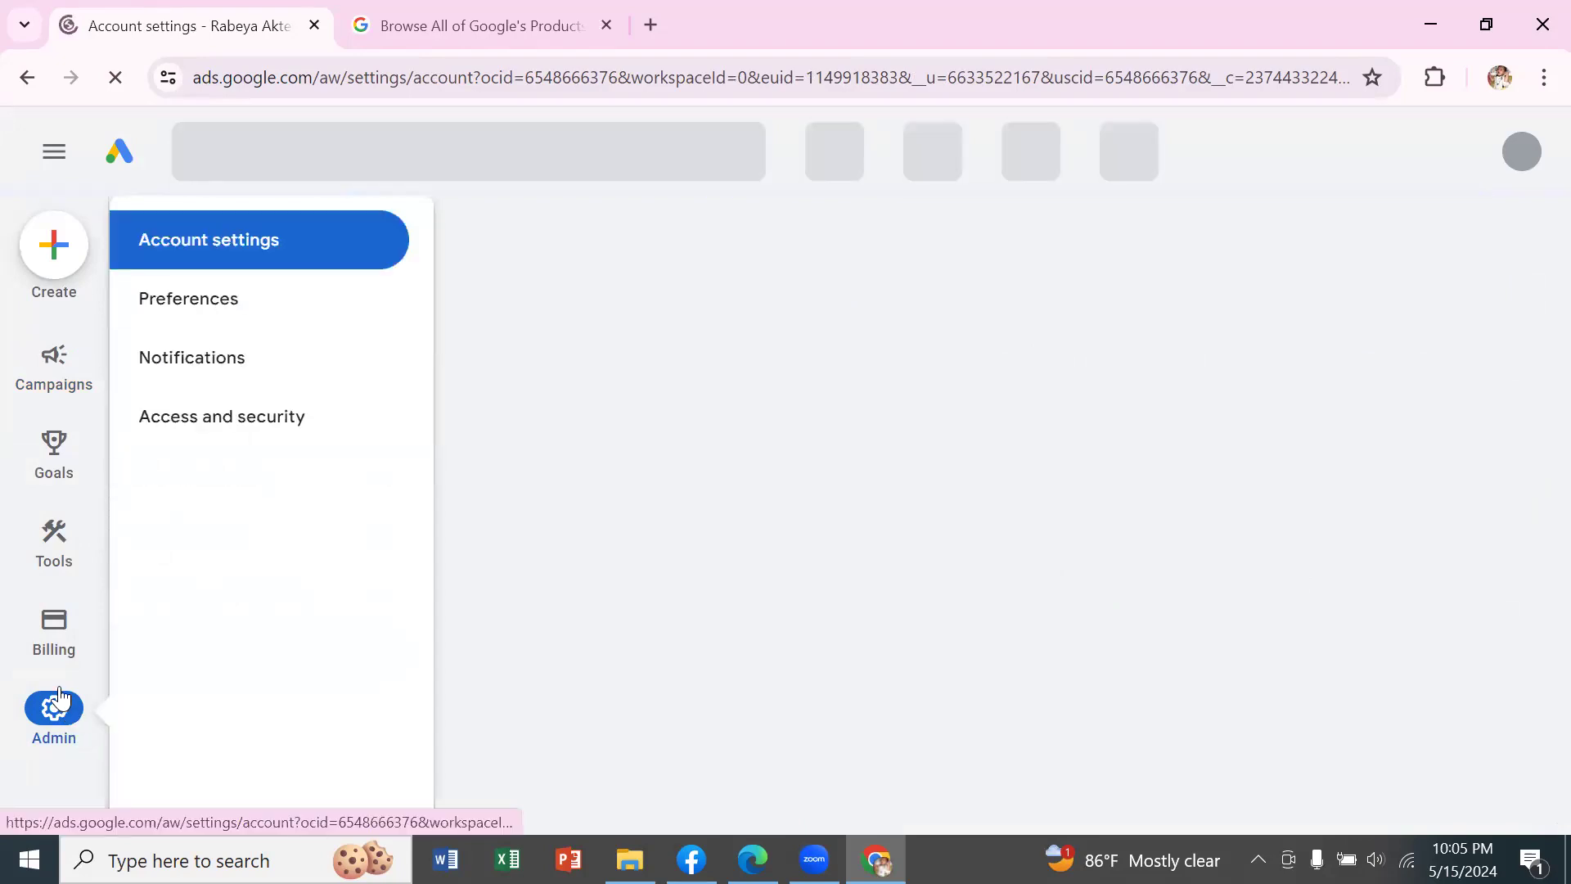
mouse_move(60, 642)
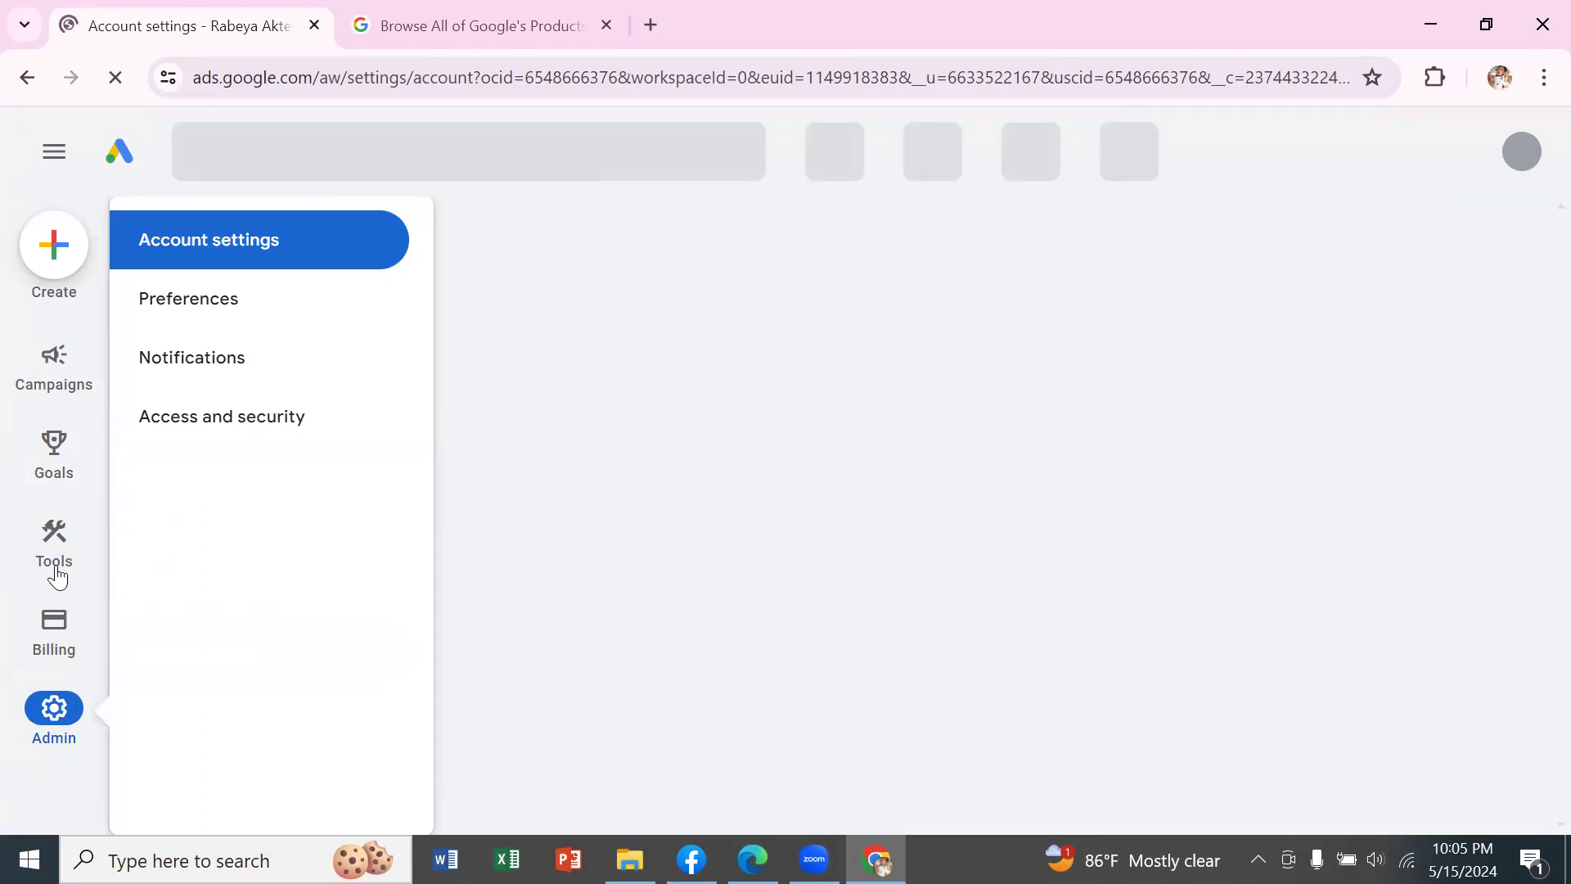
mouse_move(54, 367)
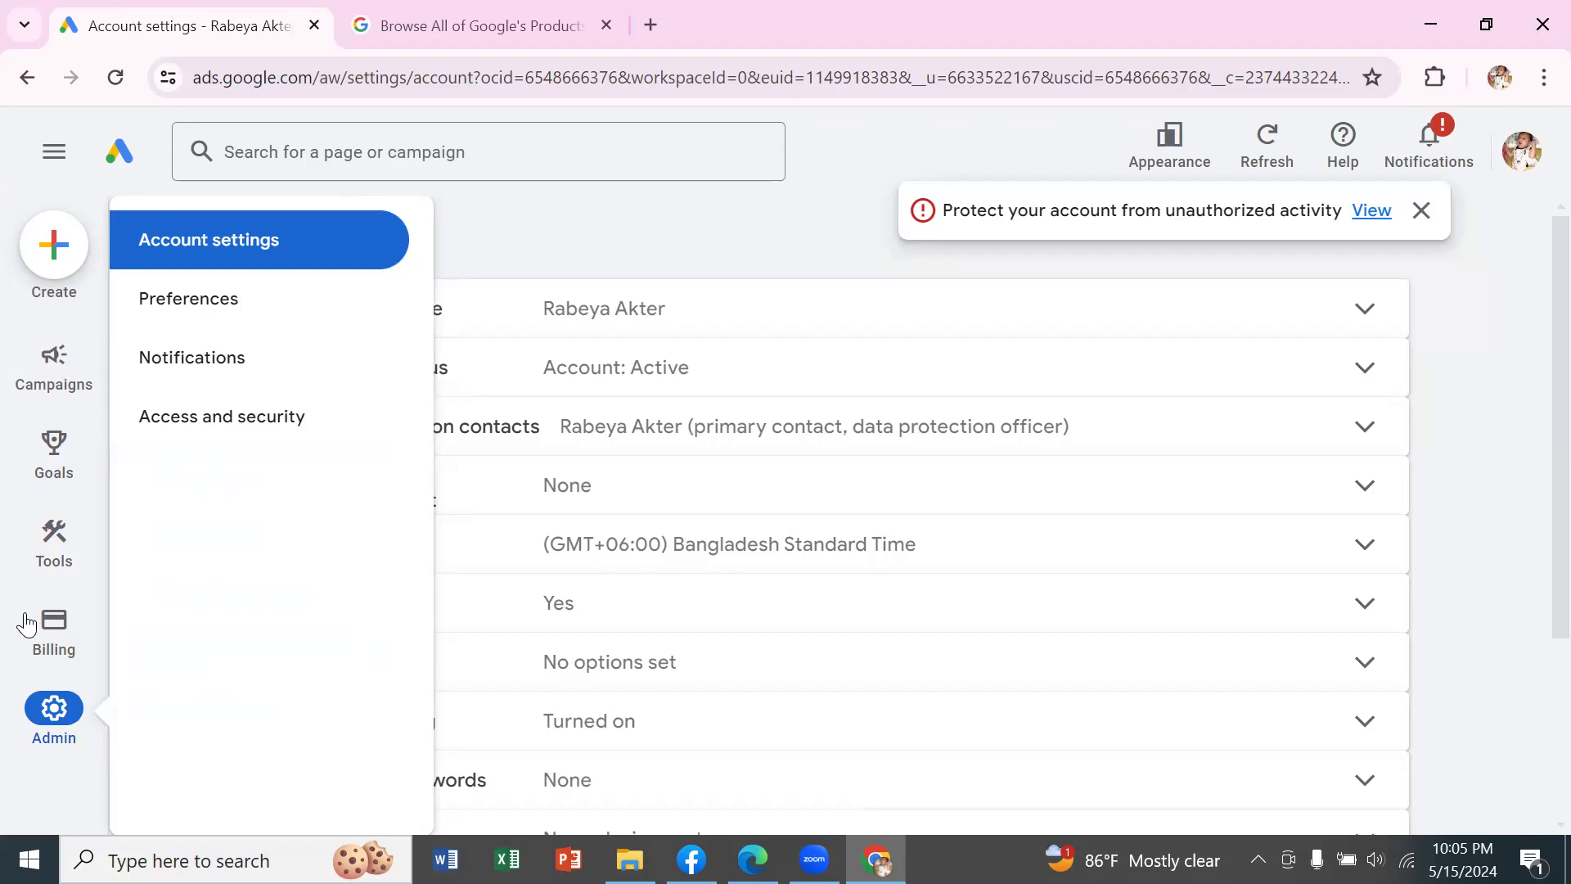
mouse_move(25, 603)
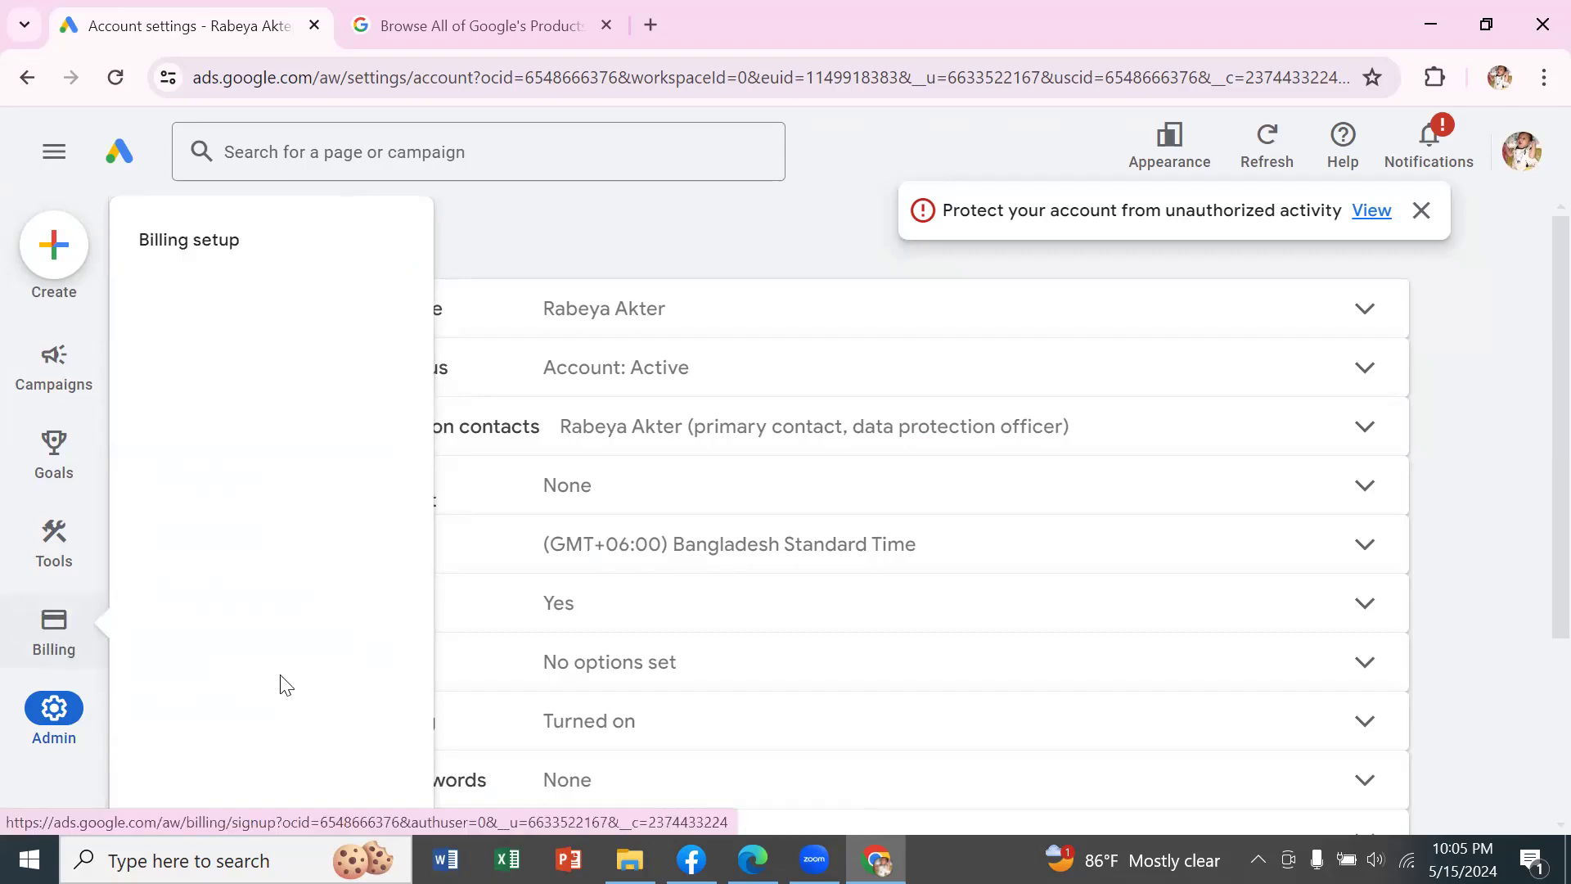
scroll(339, 677, "down", 3)
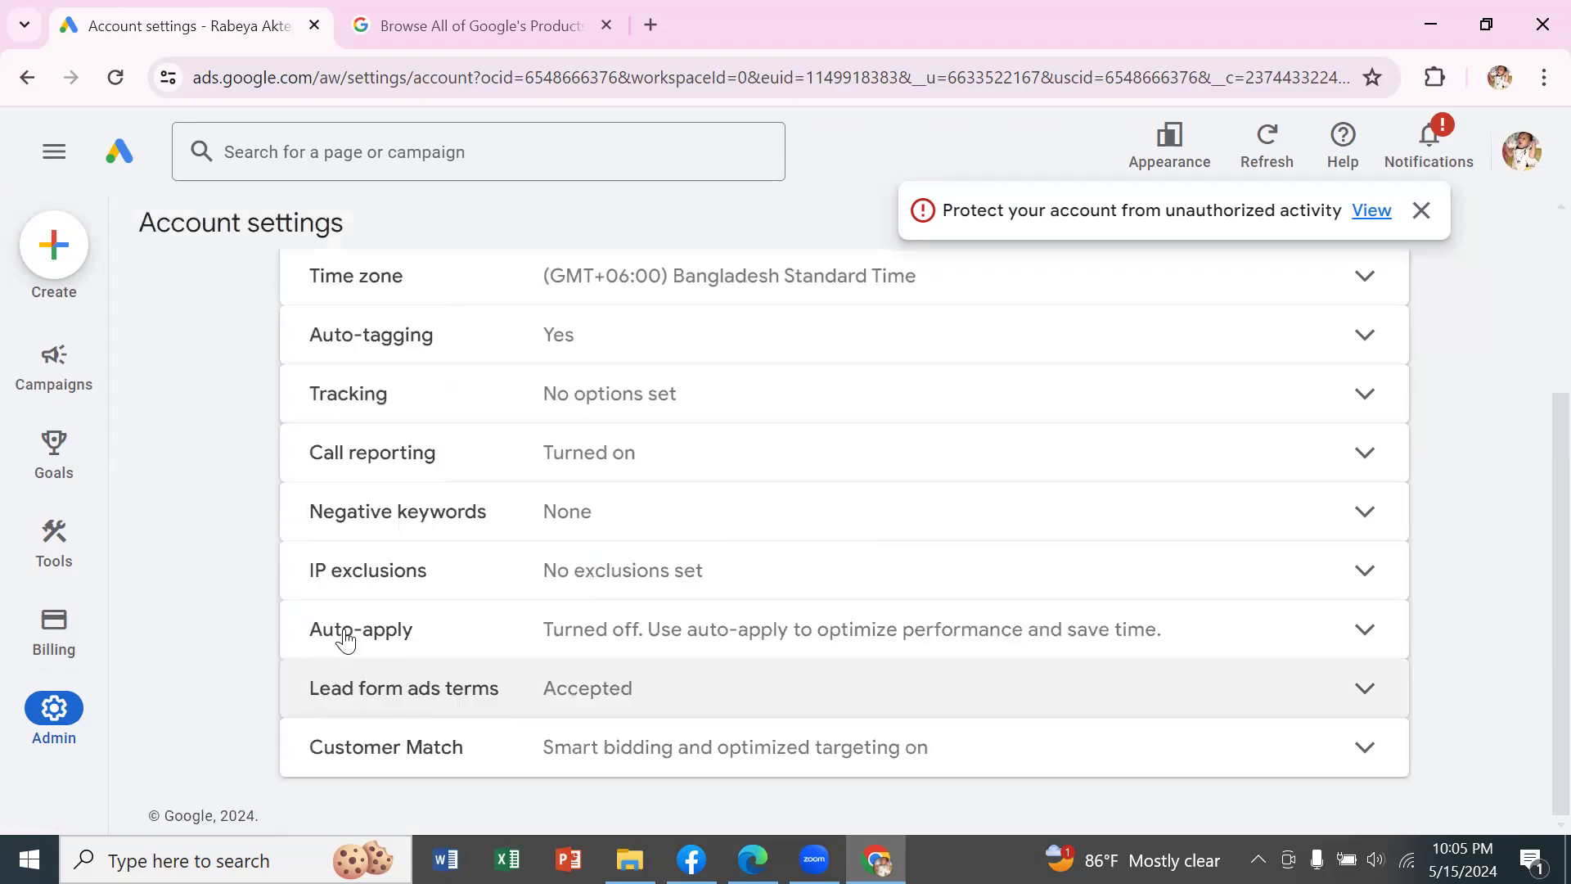
scroll(360, 572, "up", 3)
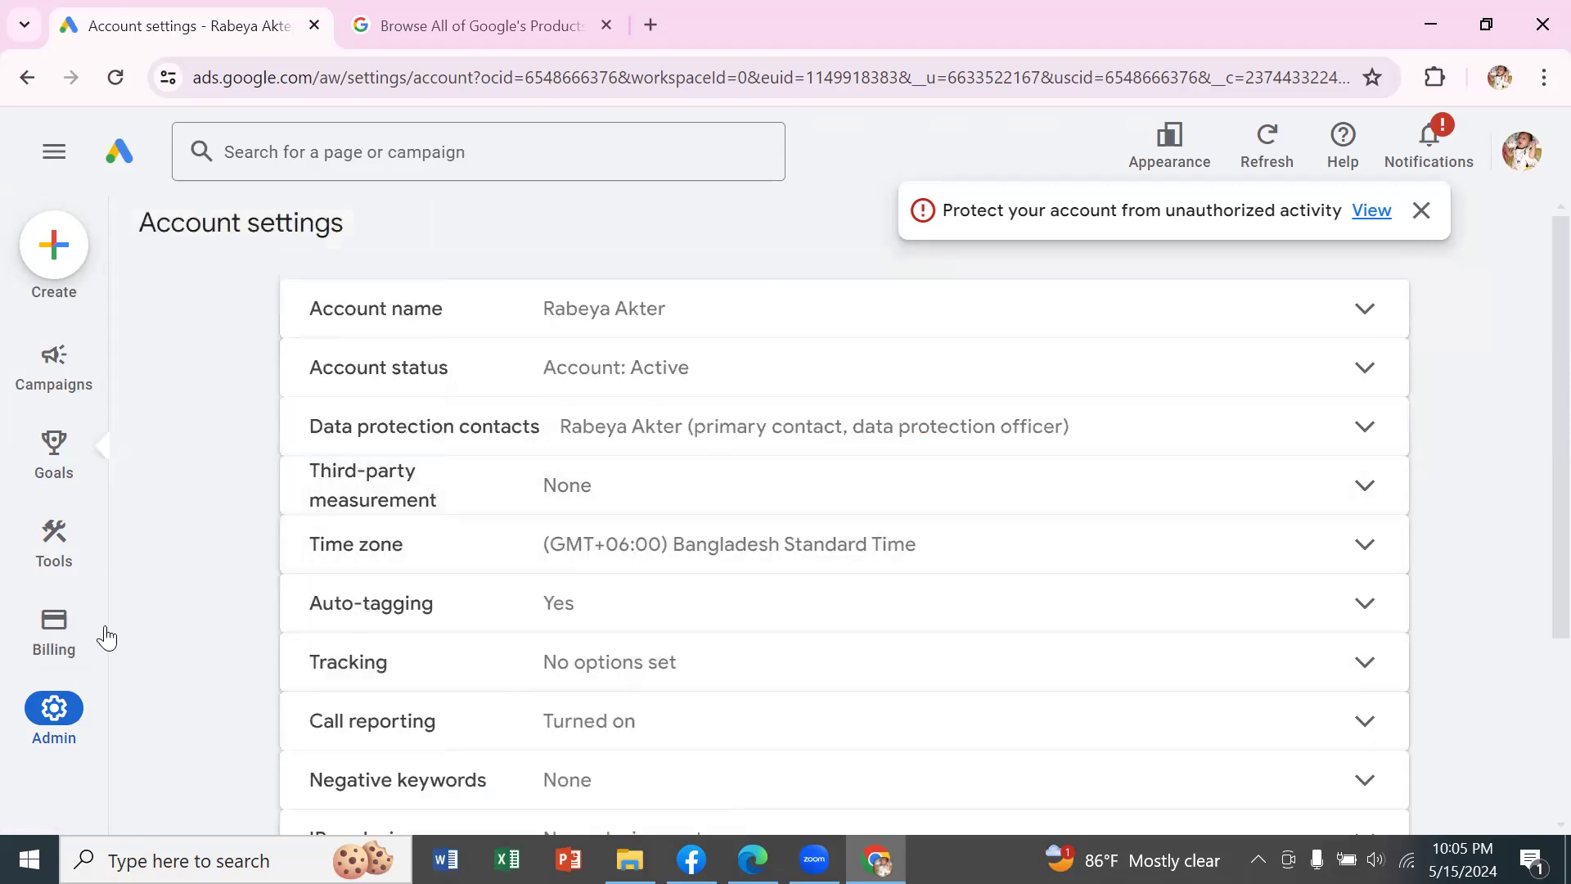
Step: Open the account's Access and security page and show its Security settings
mouse_move(21, 659)
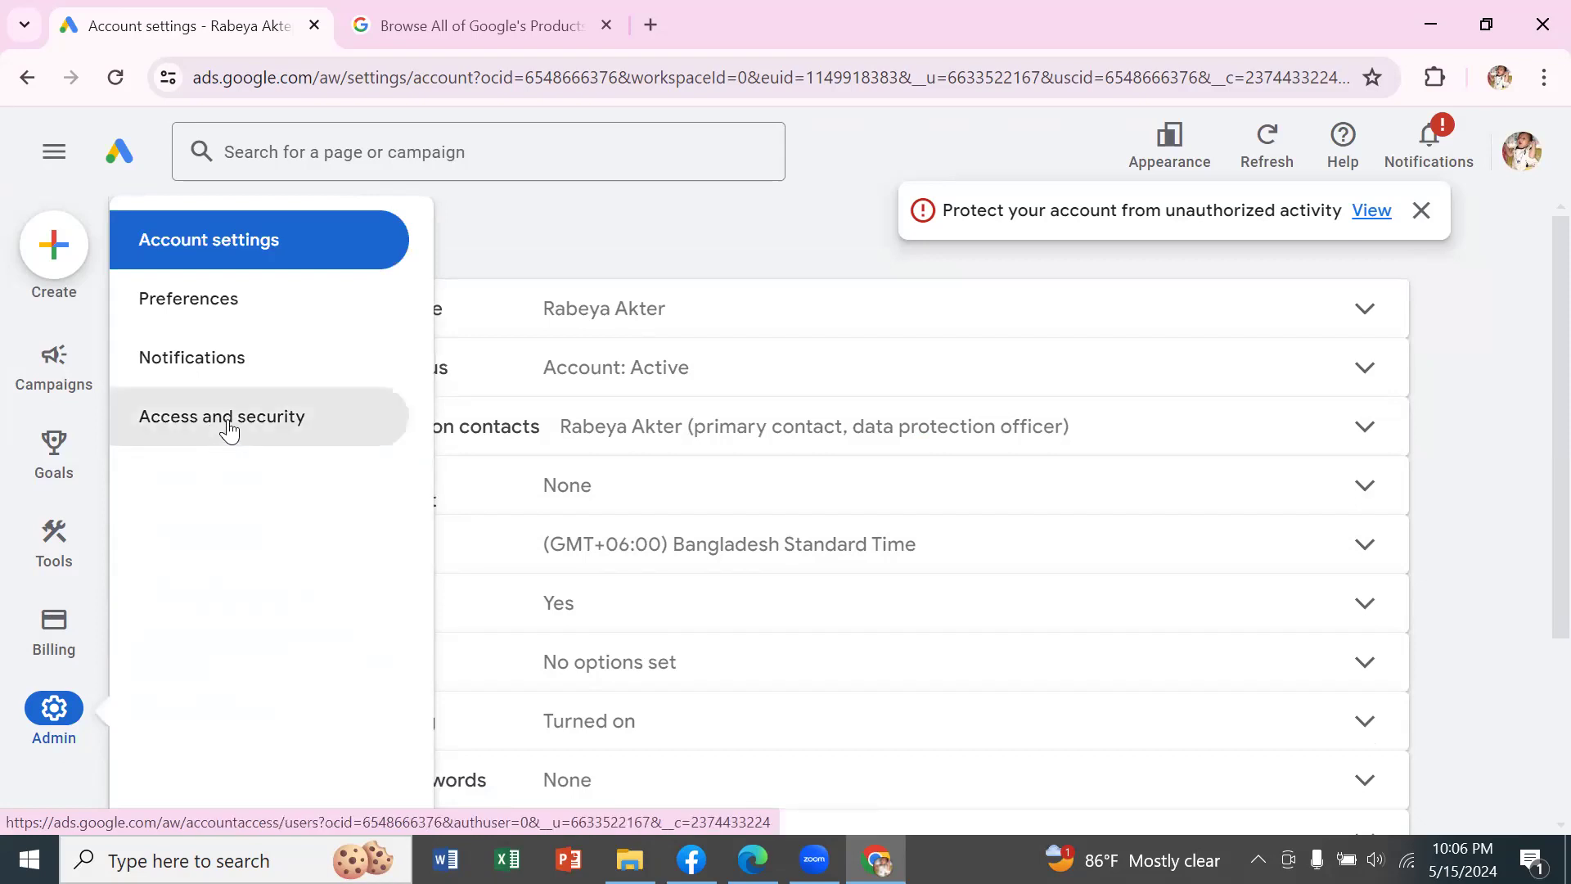
left_click(260, 420)
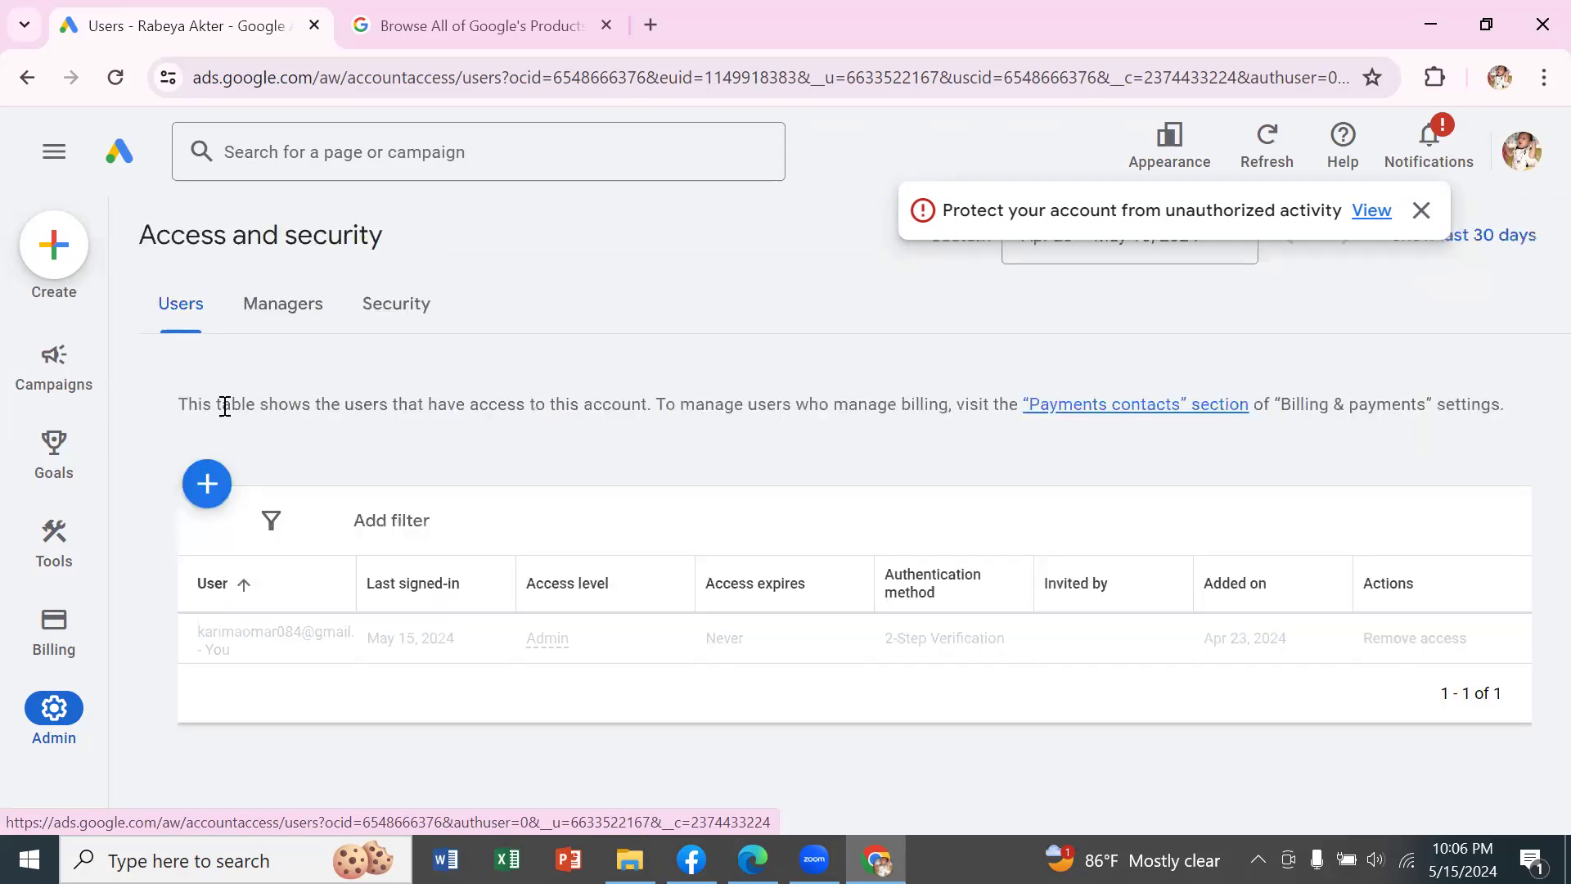
left_click(399, 309)
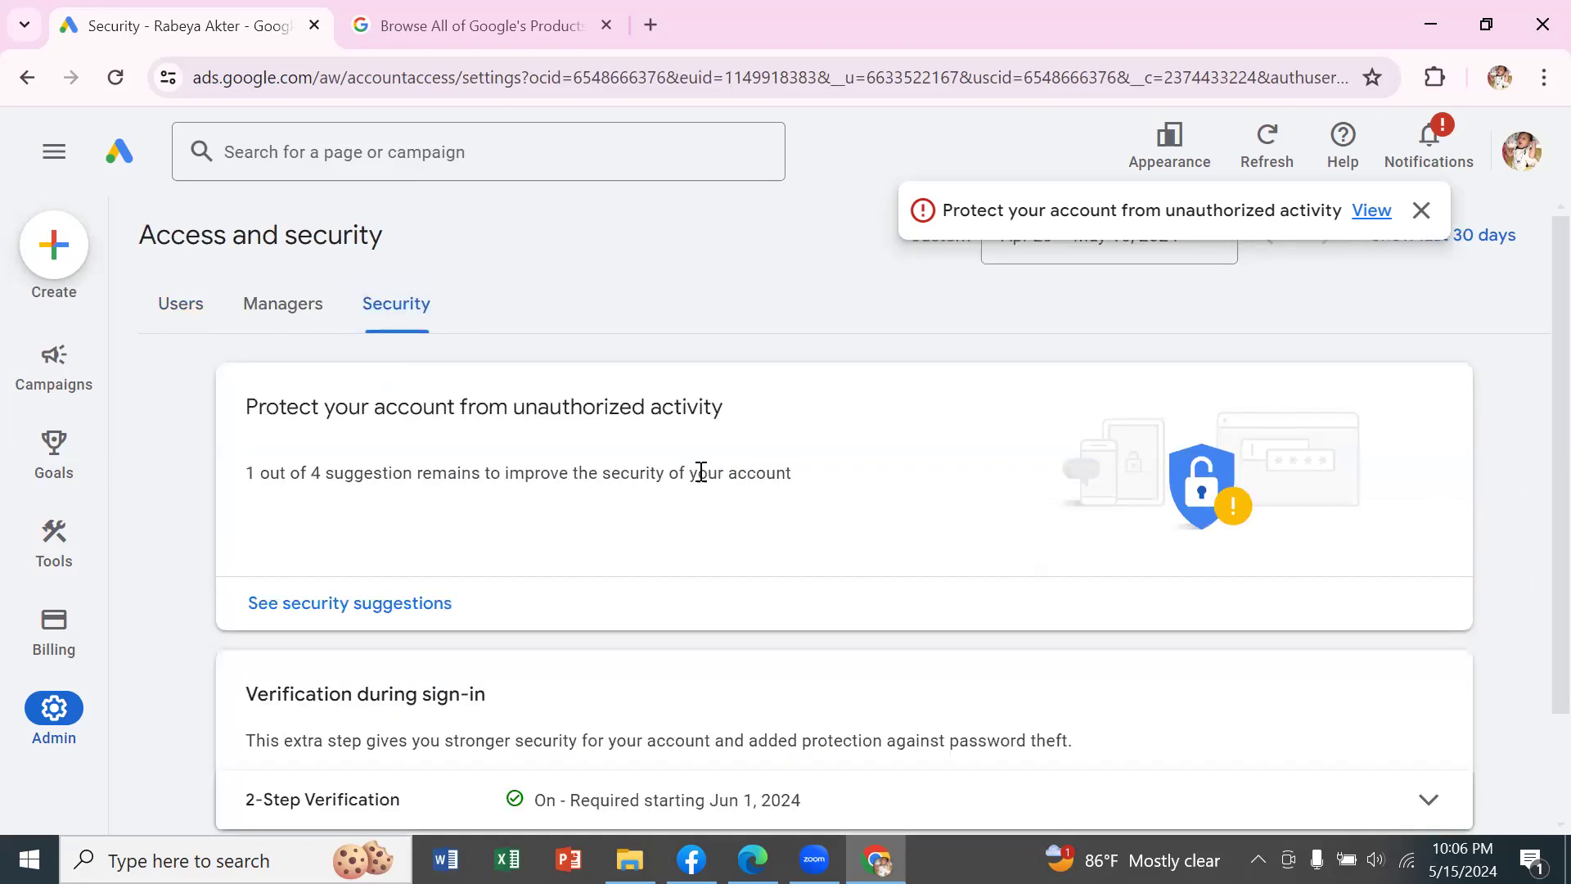
Step: Dismiss the unauthorized activity alert and review the security suggestions, 2-Step Verification and allowed domains
scroll(701, 473, "down", 2)
scroll(701, 482, "up", 2)
left_click(1421, 211)
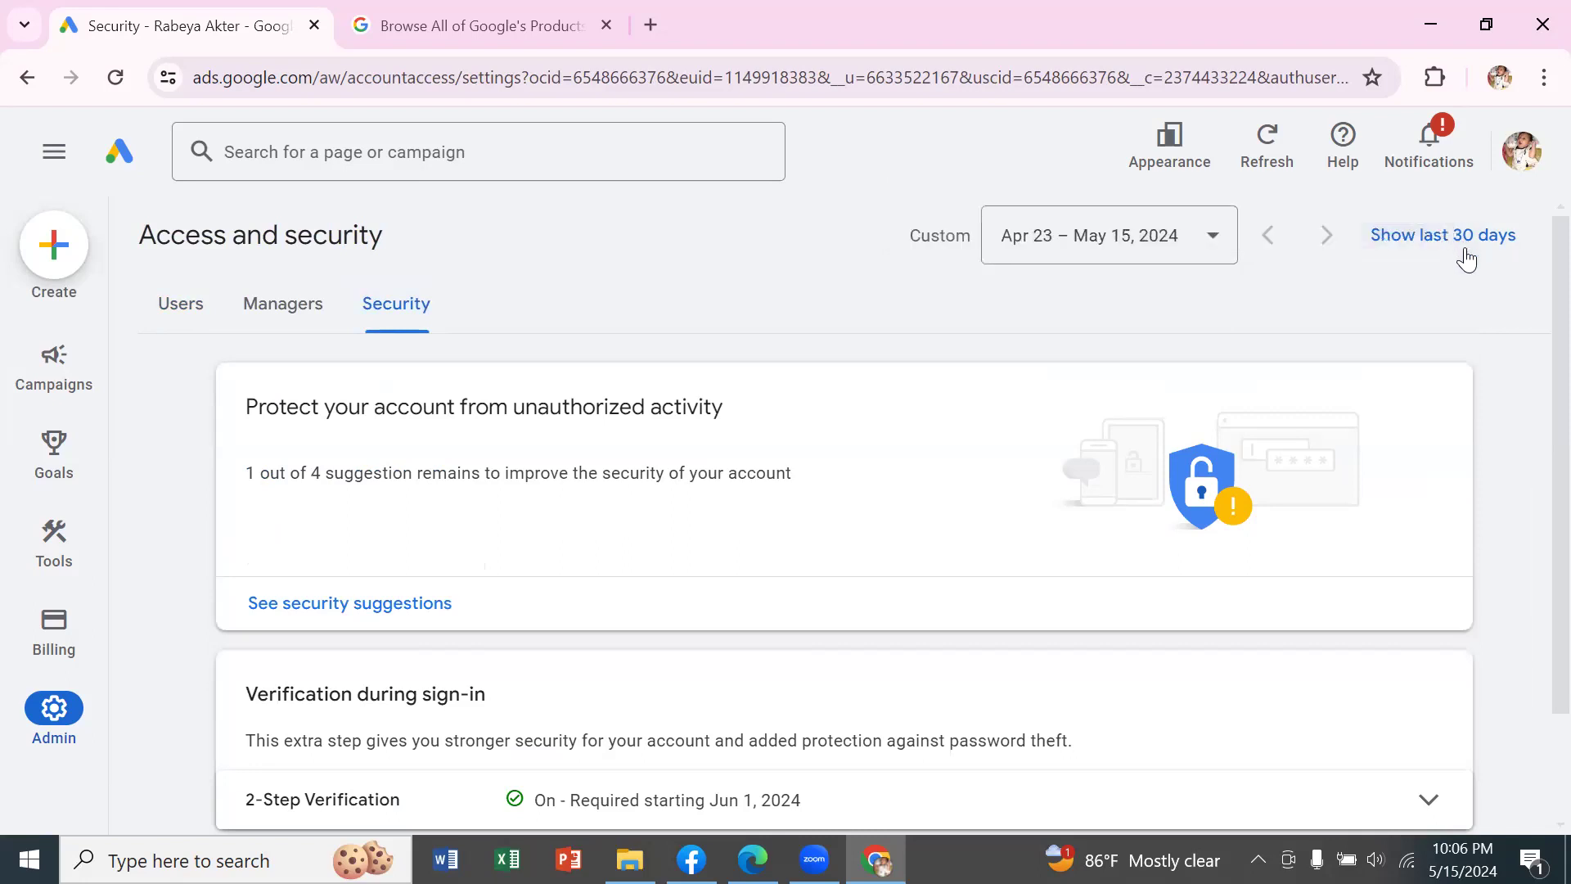
scroll(1515, 395, "down", 2)
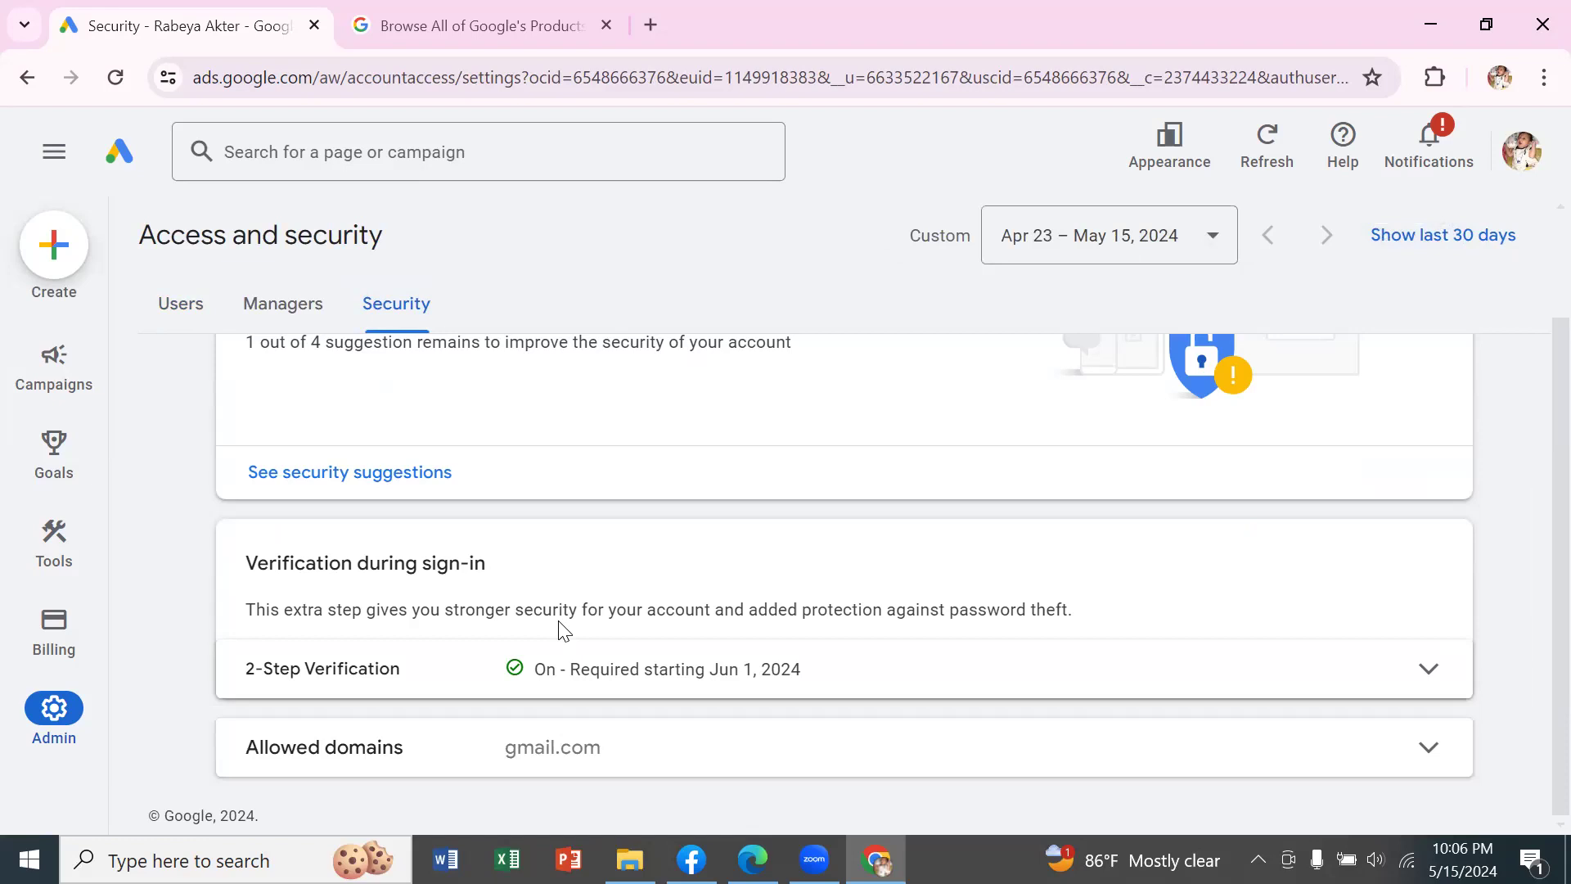
Step: Open the security suggestions page, expand the remaining suggestions summary to review the account protections and email domain check, and collapse it again
scroll(655, 702, "up", 2)
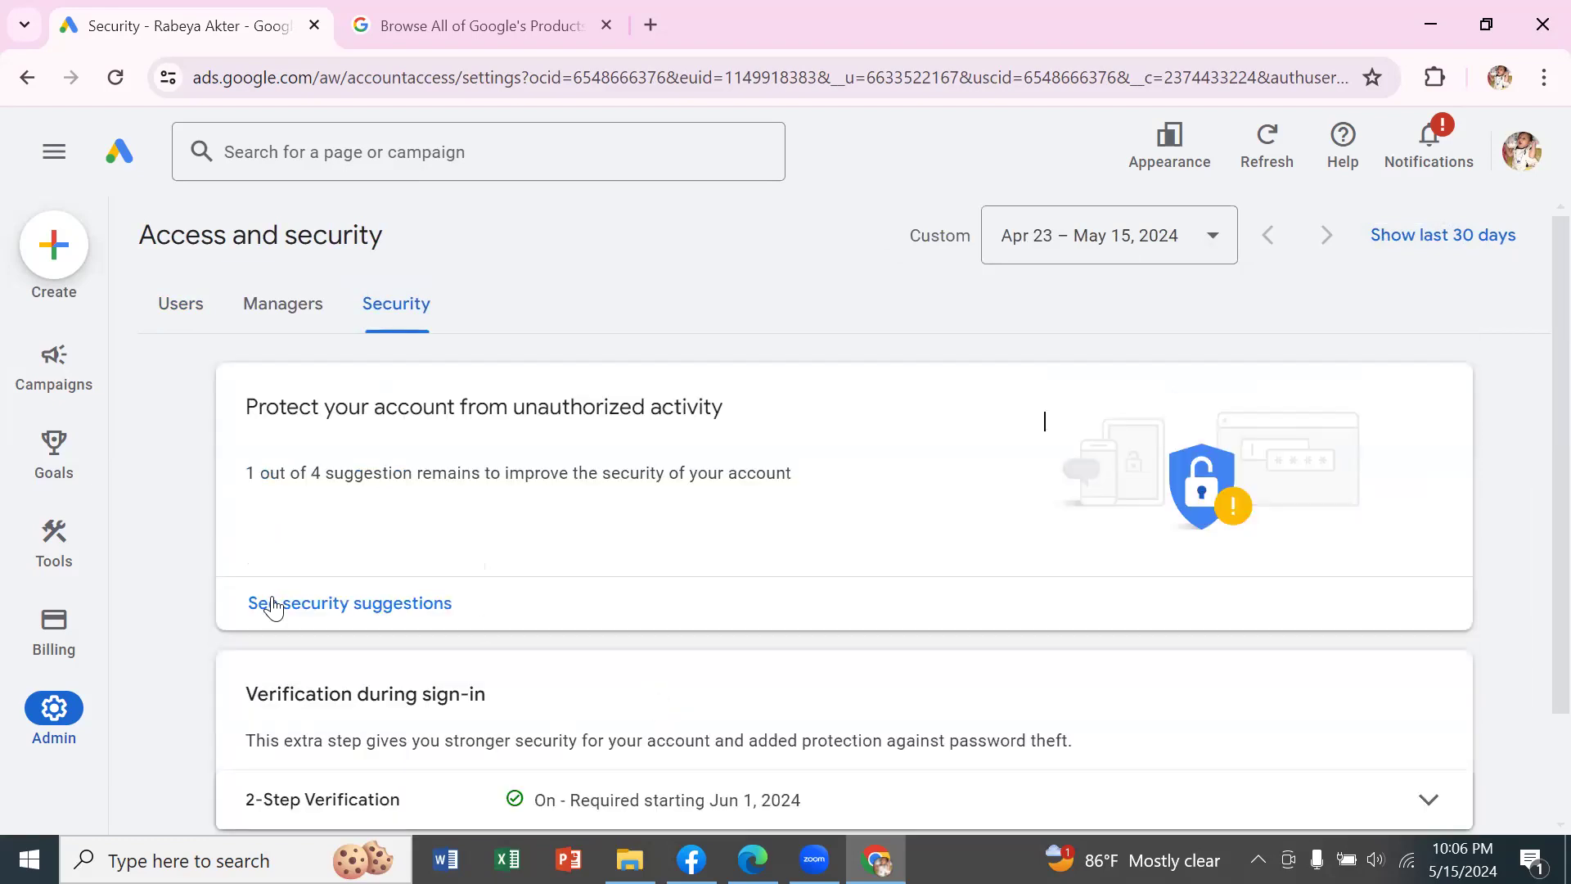
left_click(351, 606)
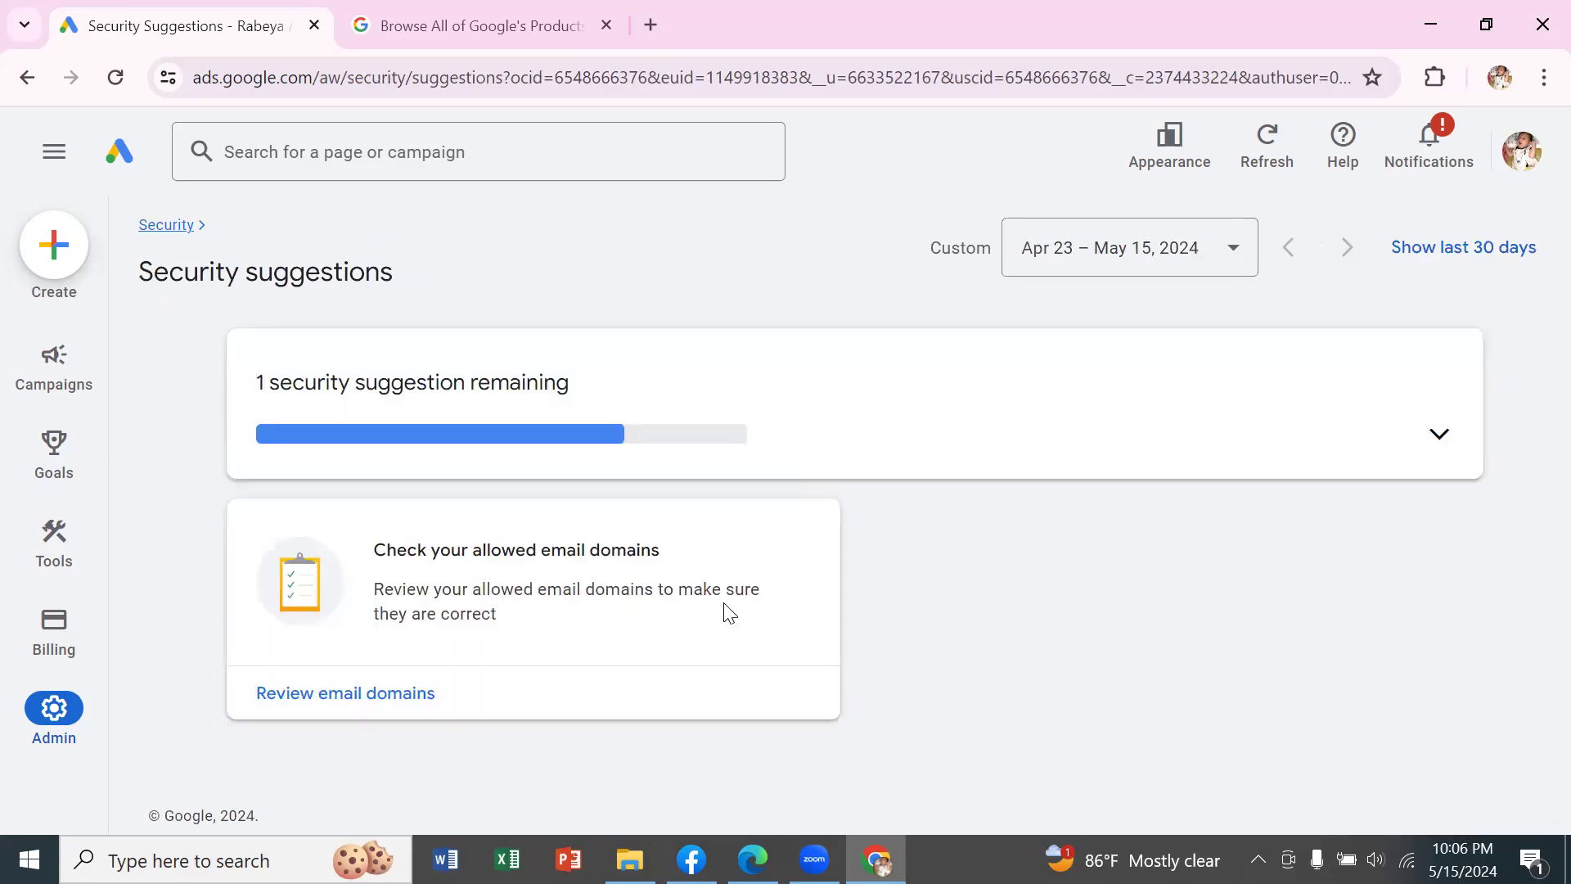
left_click(1433, 444)
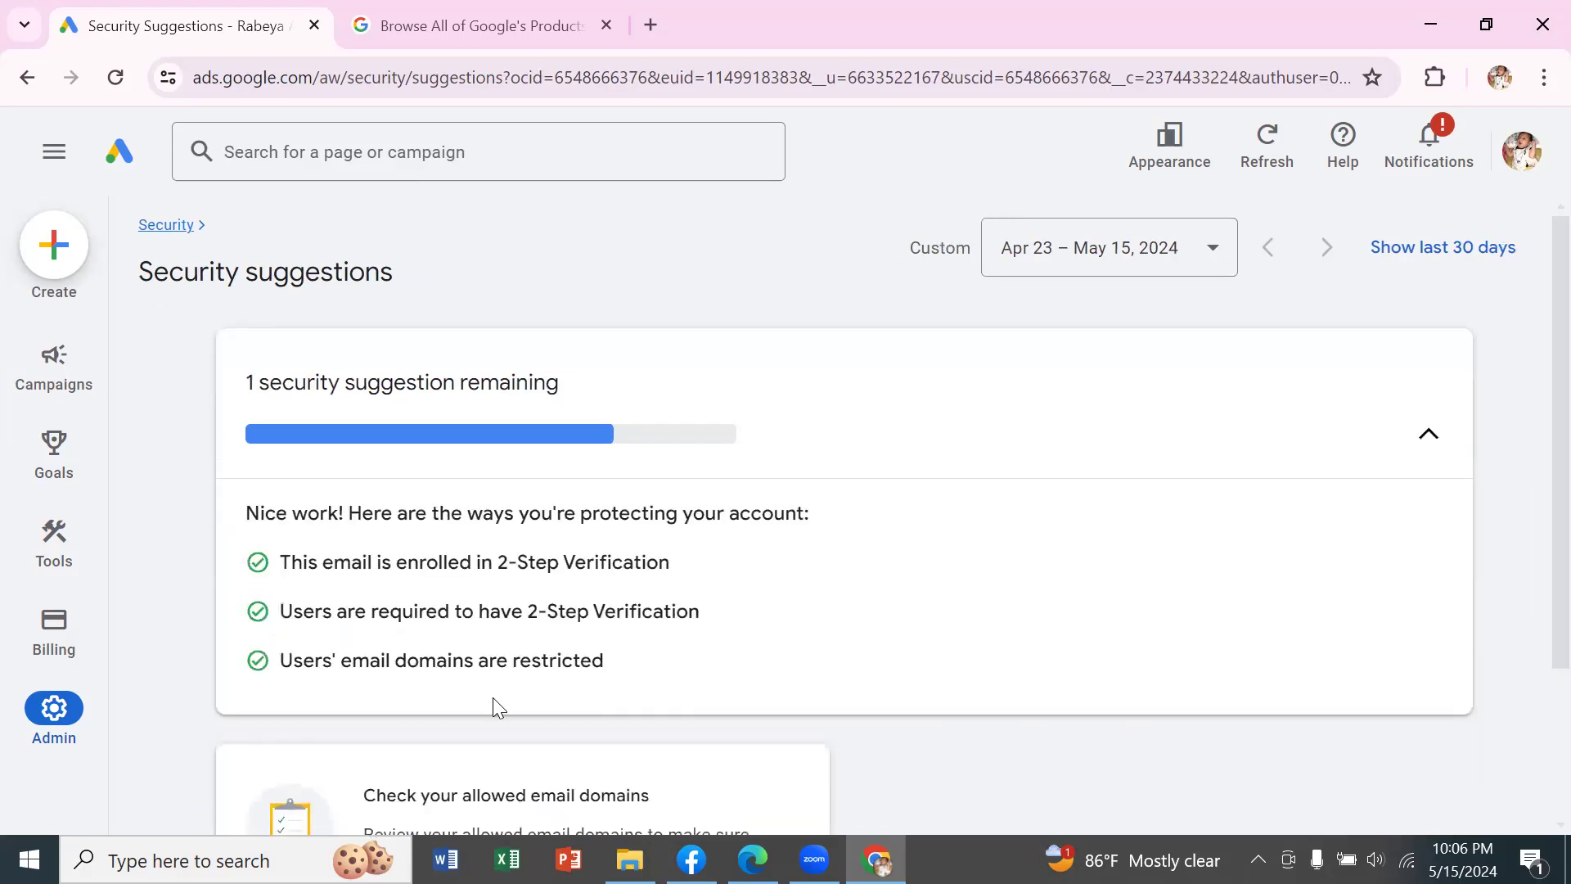
scroll(494, 702, "down", 3)
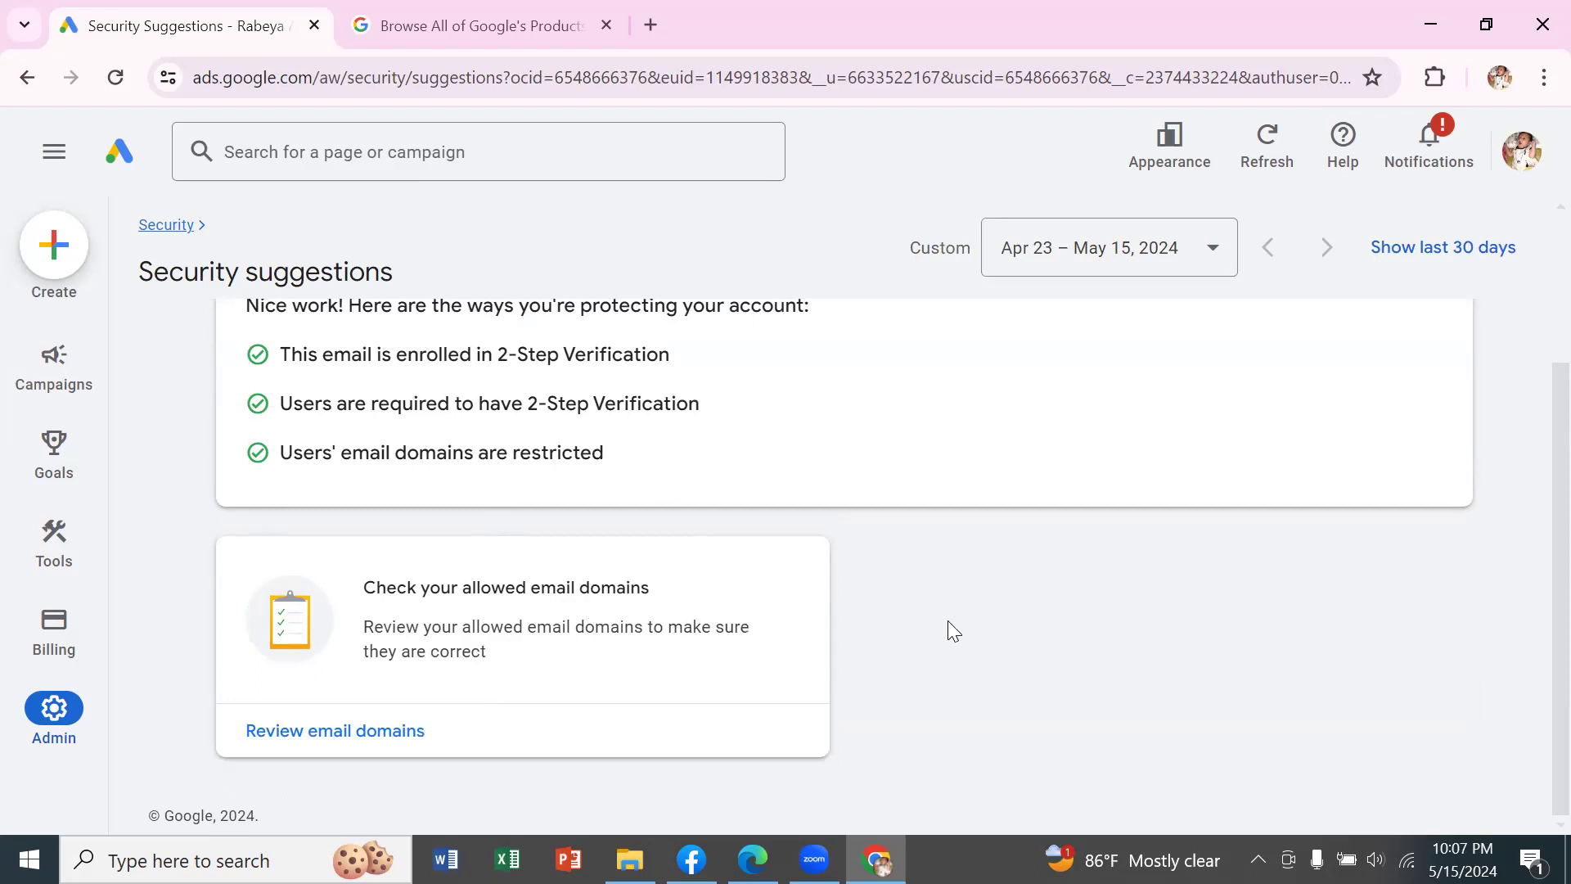
scroll(948, 622, "up", 3)
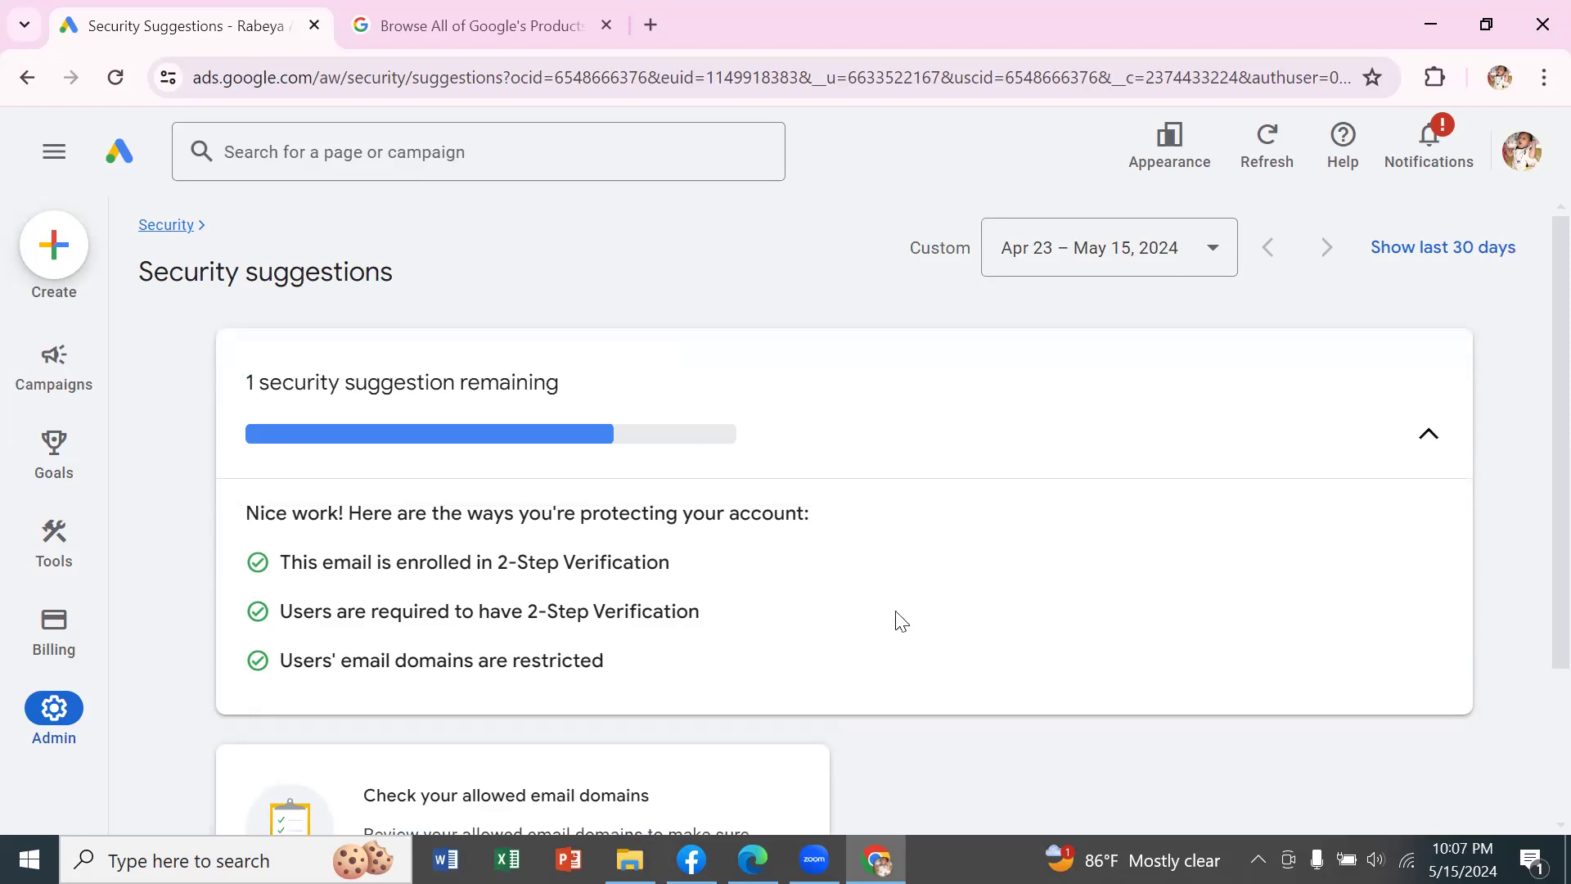
left_click(1428, 443)
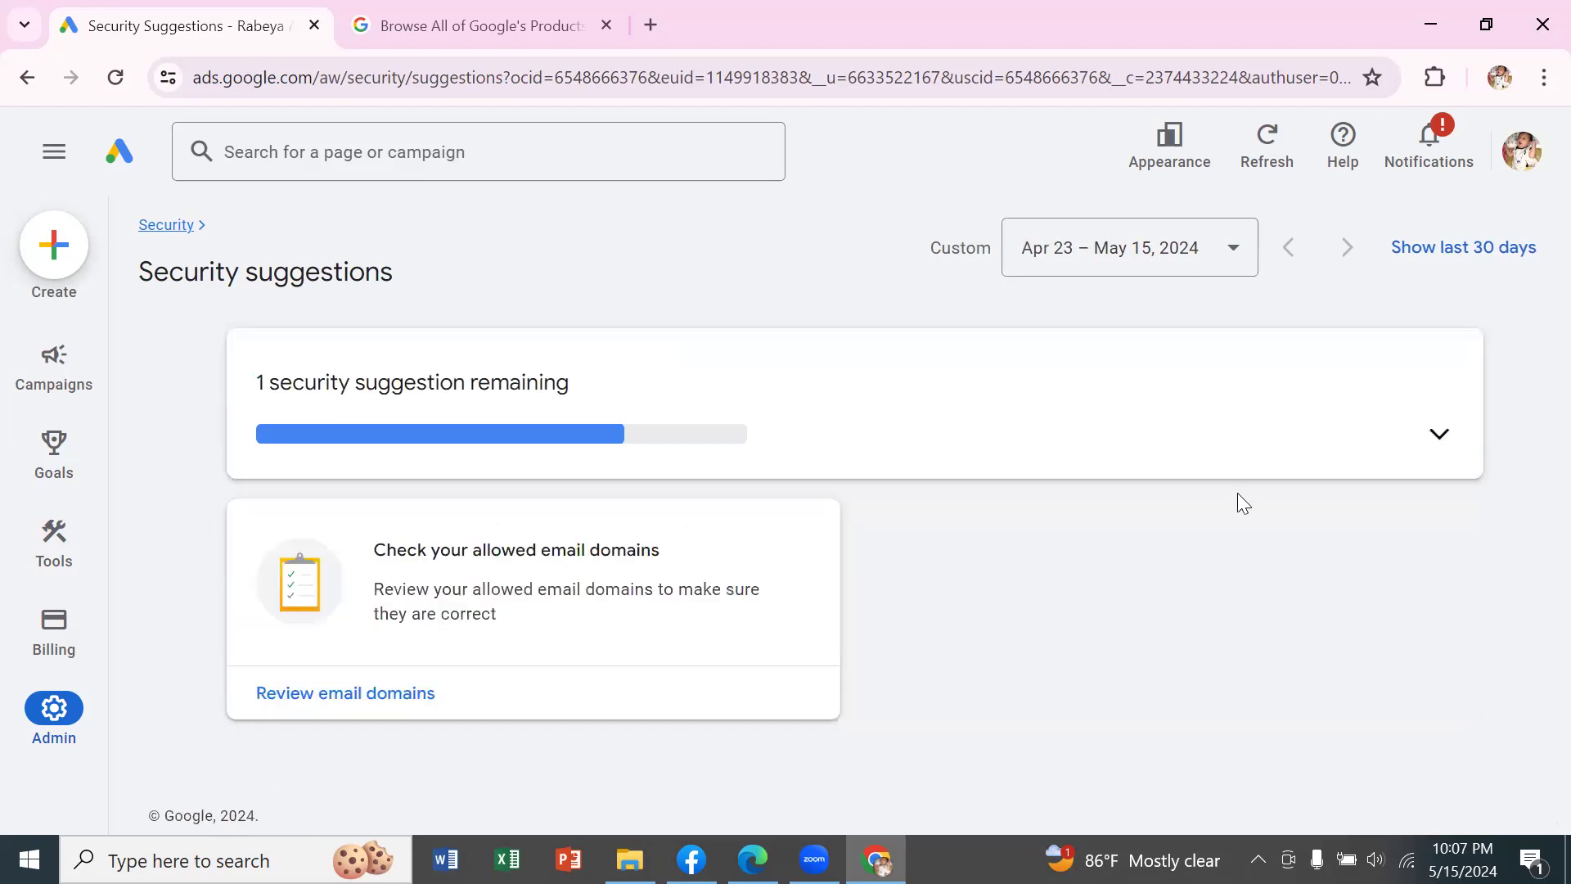